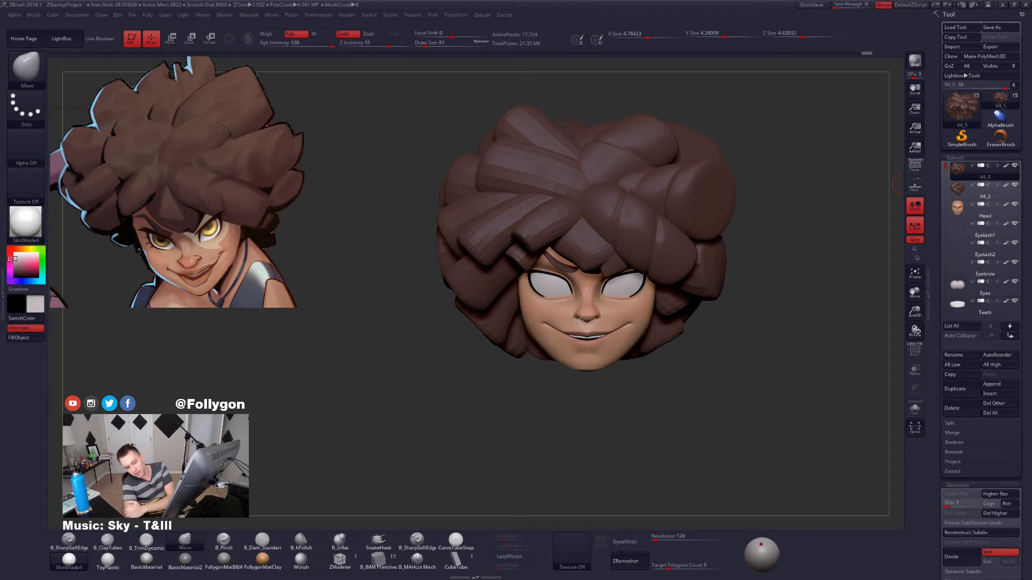
# Switch to the browser and review the Domino artwork on ArtStation and the Follygon product page on Gumroad.
pyautogui.hotkey('alt', 'Tab')
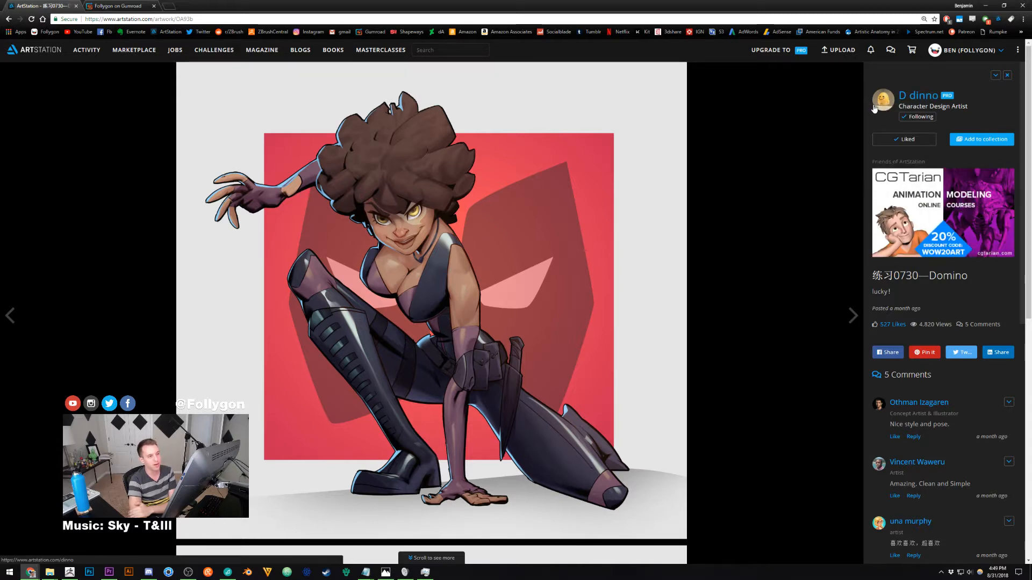
pyautogui.moveTo(876, 107)
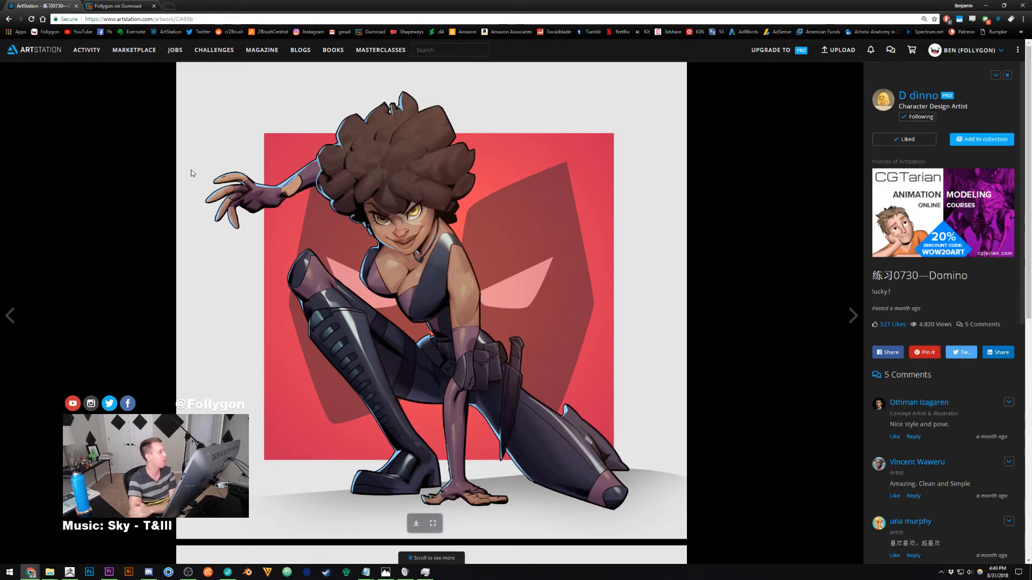
pyautogui.click(119, 6)
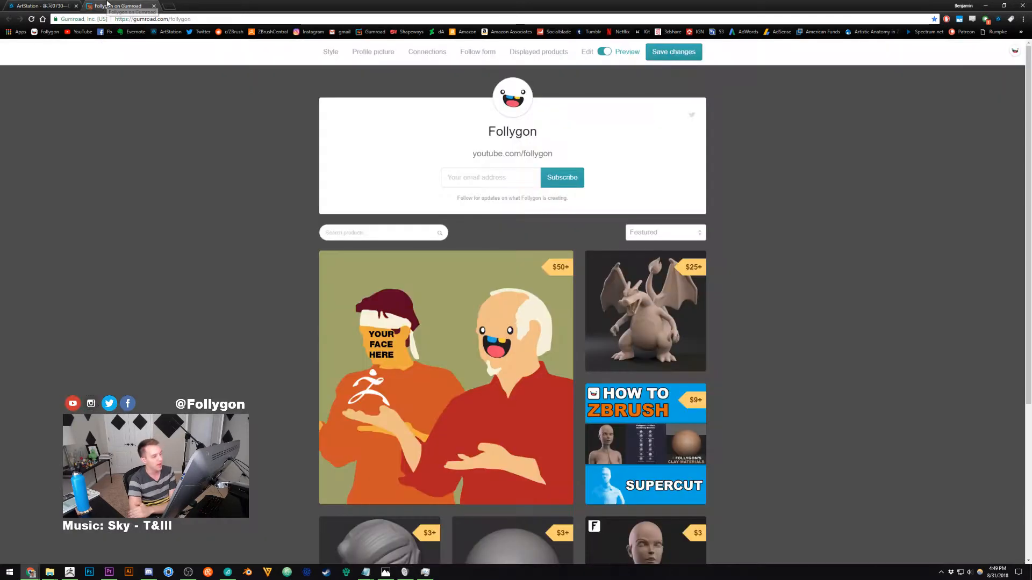
pyautogui.scroll(-2, 803, 246)
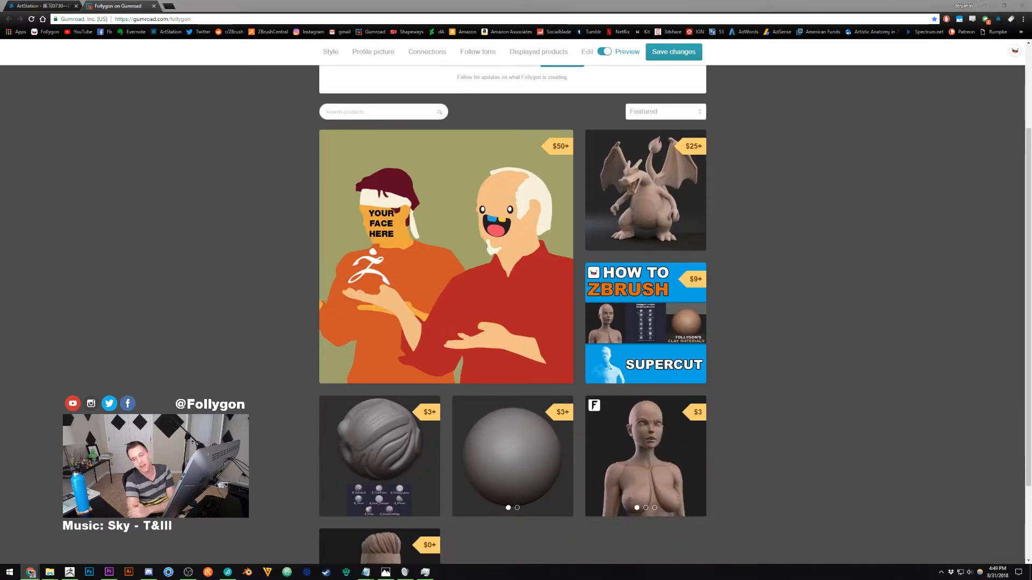
pyautogui.click(796, 197)
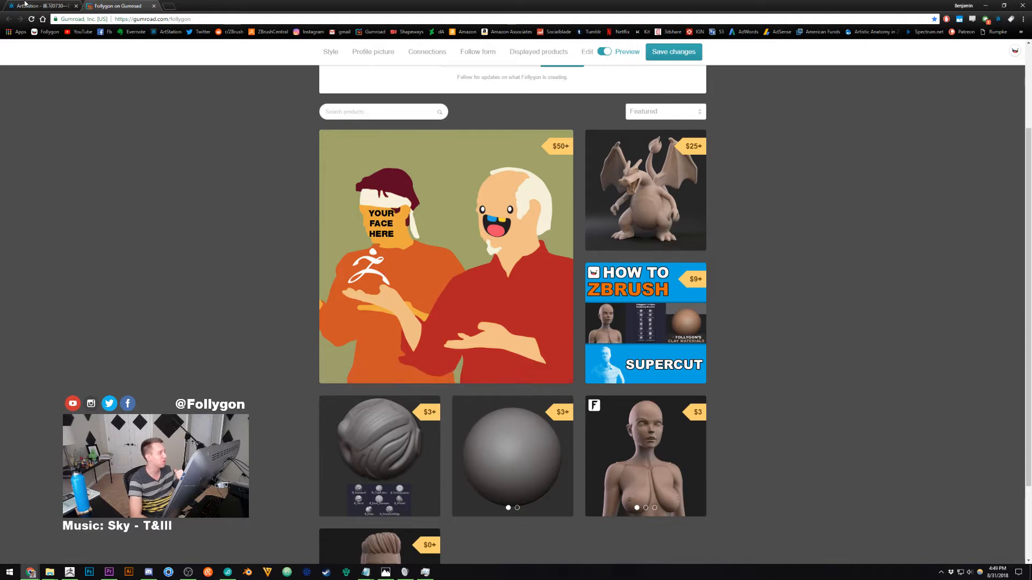
pyautogui.click(40, 6)
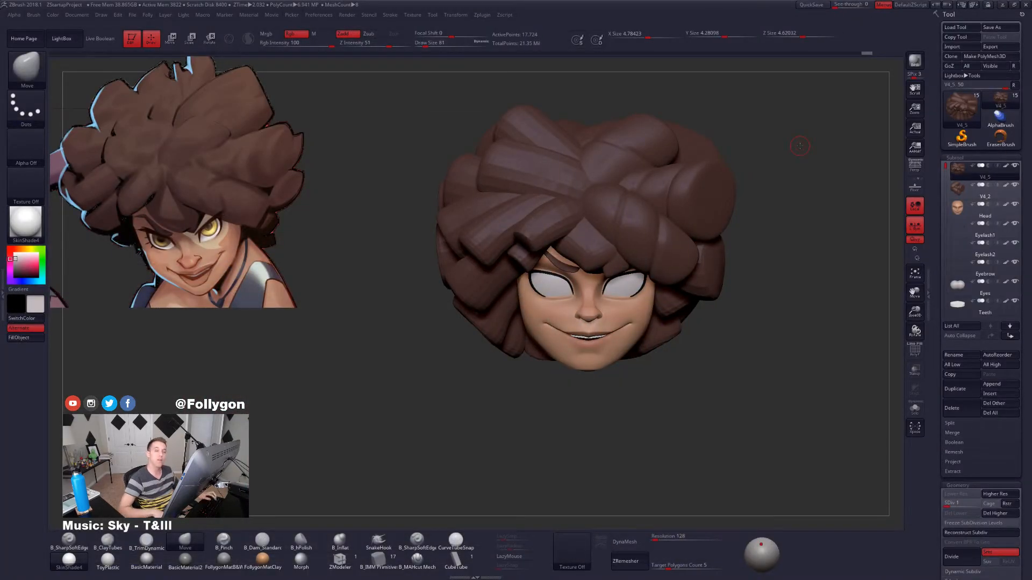
# Choose the B_TrimDynamic brush and make the Head subtool active on the character model.
pyautogui.moveTo(737, 280); pyautogui.dragTo(694, 332)
pyautogui.hotkey('ctrl', 'shift', 'space')
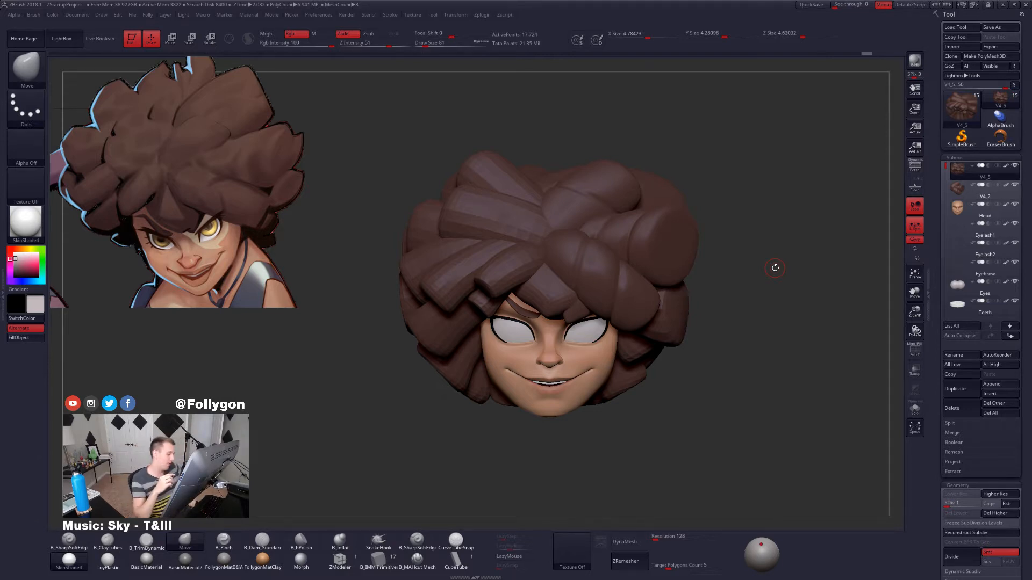
pyautogui.moveTo(774, 268); pyautogui.dragTo(614, 368)
pyautogui.moveTo(614, 368); pyautogui.dragTo(576, 366, button='right')
pyautogui.press('space')
pyautogui.moveTo(515, 351)
pyautogui.keyDown('alt'); pyautogui.mouseDown(button='right')
pyautogui.moveTo(591, 327)
pyautogui.moveTo(765, 343)
pyautogui.moveTo(695, 361)
pyautogui.moveTo(726, 386)
pyautogui.moveTo(718, 396)
pyautogui.moveTo(675, 387)
pyautogui.moveTo(654, 437)
pyautogui.mouseUp(button='right'); pyautogui.keyUp('alt')
pyautogui.press('space')
pyautogui.press('3')
pyautogui.keyDown('alt'); pyautogui.click(698, 369); pyautogui.keyUp('alt')
pyautogui.hotkey('shift', 'f')
pyautogui.hotkey('shift', 'f')
pyautogui.hotkey('shift', 's')
pyautogui.keyDown('alt'); pyautogui.moveTo(755, 405); pyautogui.dragTo(668, 398, button='right'); pyautogui.keyUp('alt')
pyautogui.hotkey('shift', 's')
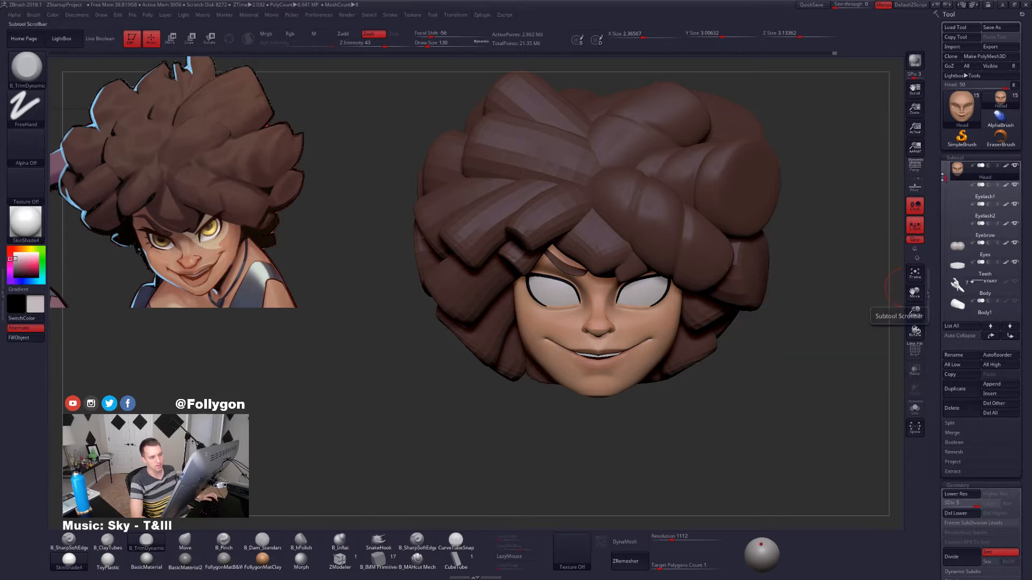
# Hide the V4_2 and V4_5 hair subtools and view the bald head in side profile.
pyautogui.moveTo(943, 177); pyautogui.dragTo(944, 166)
pyautogui.click(1014, 185)
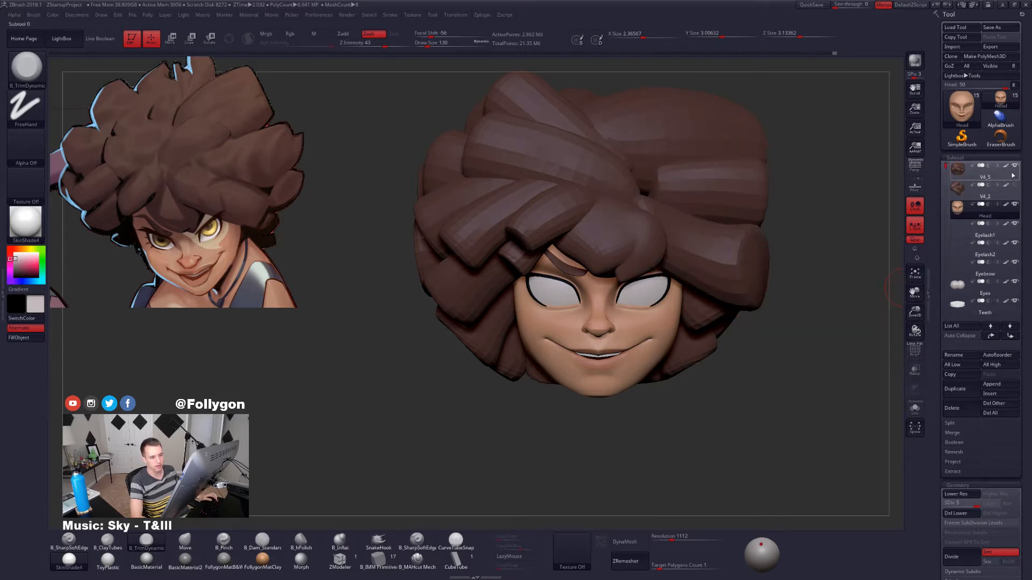
pyautogui.click(1014, 166)
pyautogui.moveTo(782, 245); pyautogui.dragTo(725, 340)
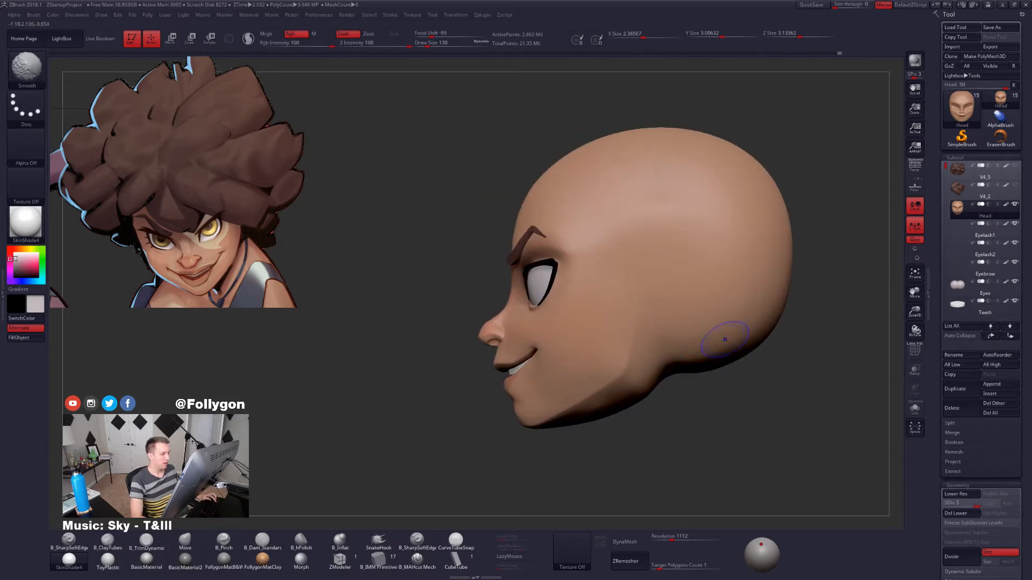
pyautogui.hotkey('shift', 'f')
pyautogui.hotkey('shift', 'f')
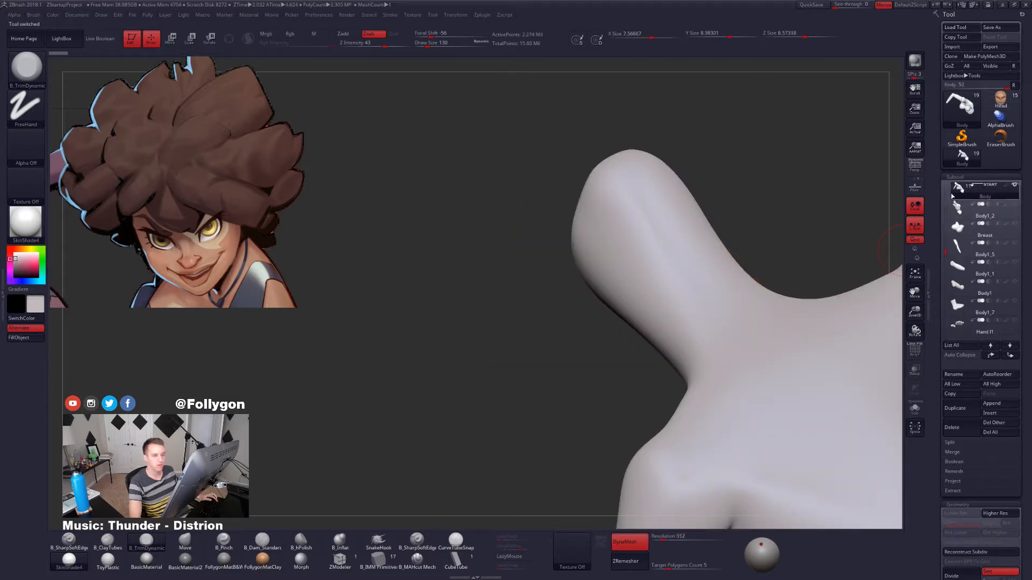
# Show the Head, Head1_1, Head1_2, Eyes and Eyes1 subtools of the other character tool that contains the full body.
pyautogui.moveTo(945, 196); pyautogui.dragTo(945, 173)
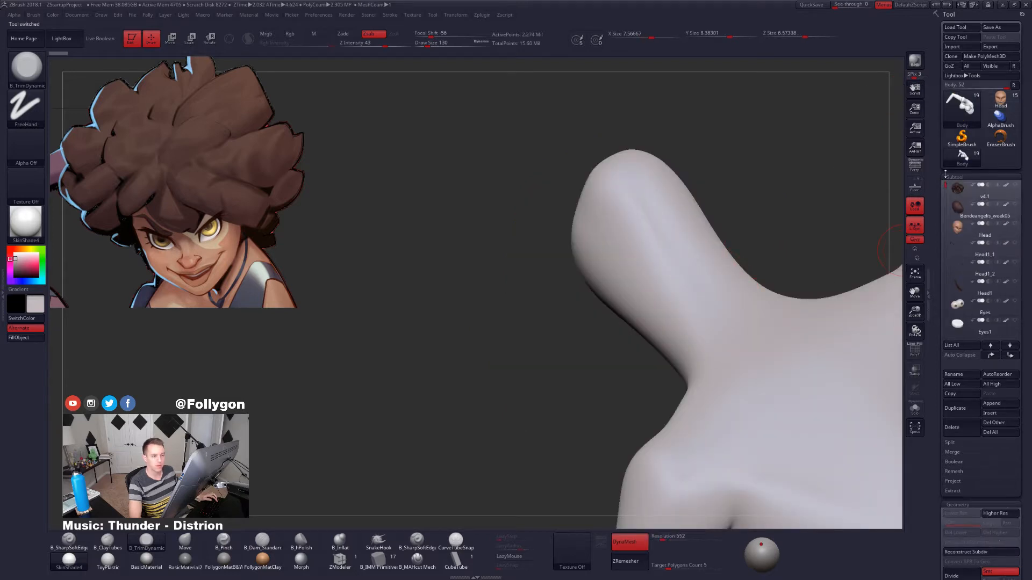
pyautogui.click(957, 234)
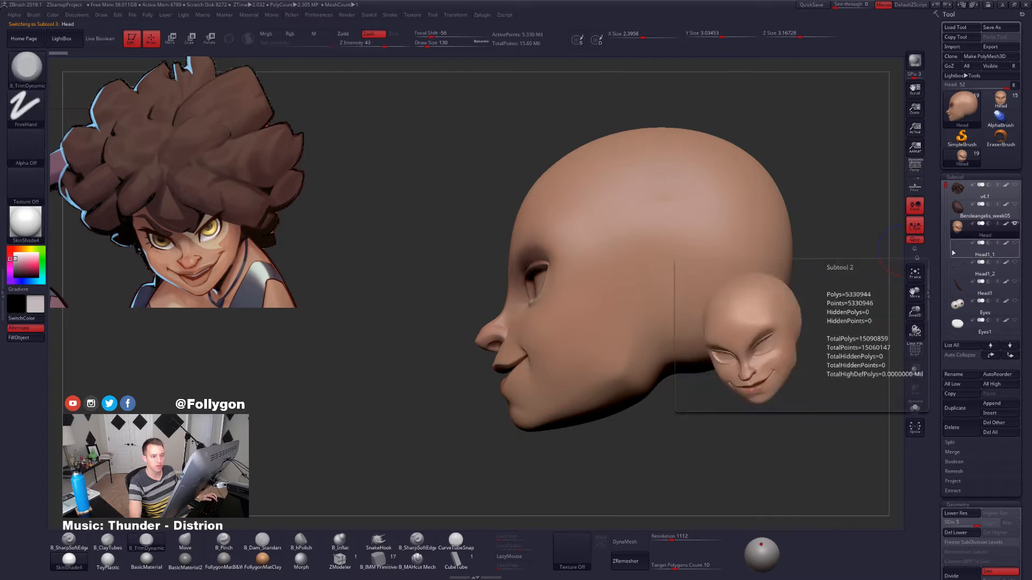
pyautogui.click(956, 249)
pyautogui.click(957, 267)
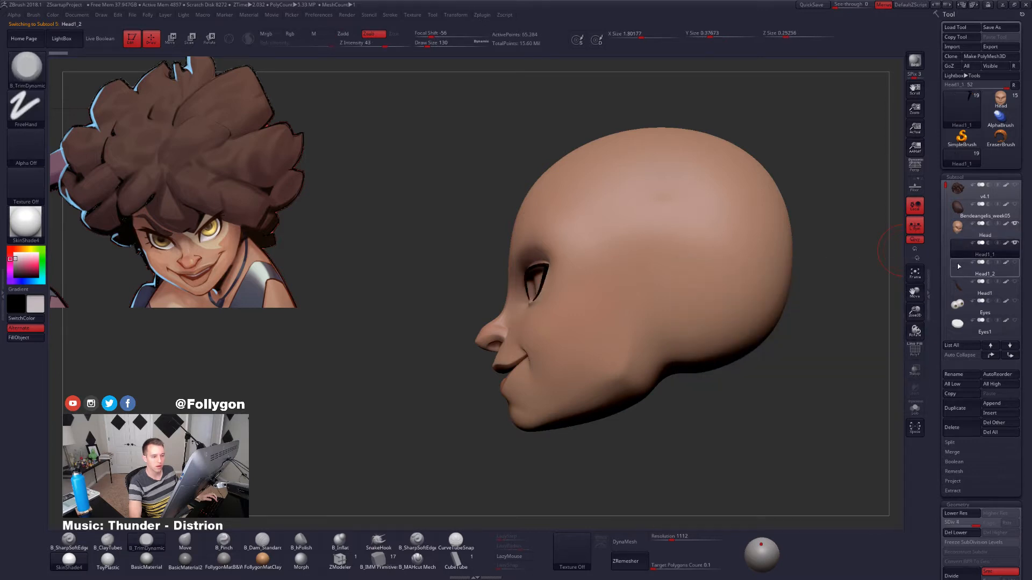
pyautogui.click(958, 304)
pyautogui.click(958, 324)
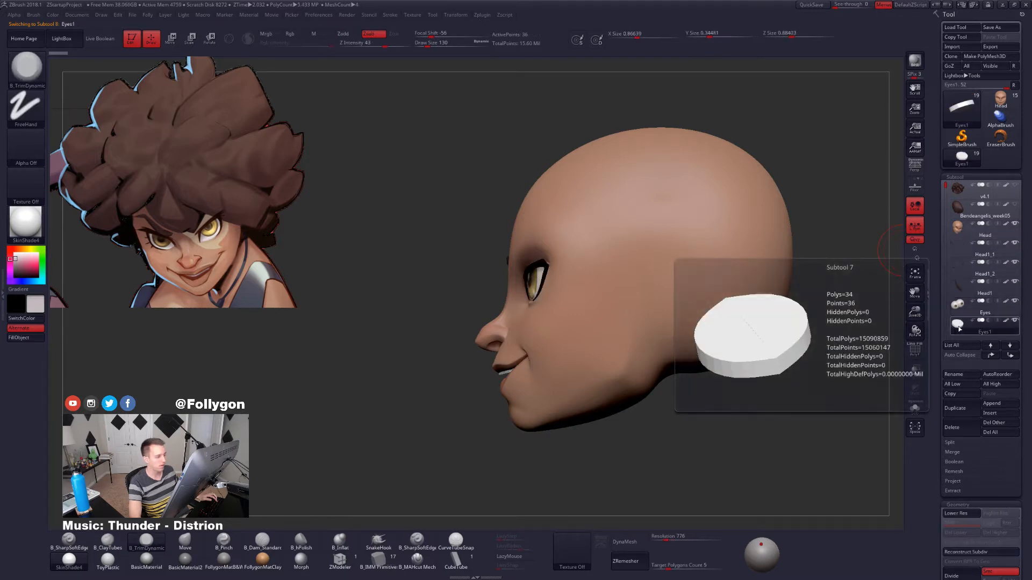
# Hide the Head1 eyebrow subtool on the yellow-eyed head and select the Eyes subtool.
pyautogui.moveTo(602, 355); pyautogui.dragTo(693, 357)
pyautogui.keyDown('alt'); pyautogui.click(603, 237); pyautogui.keyUp('alt')
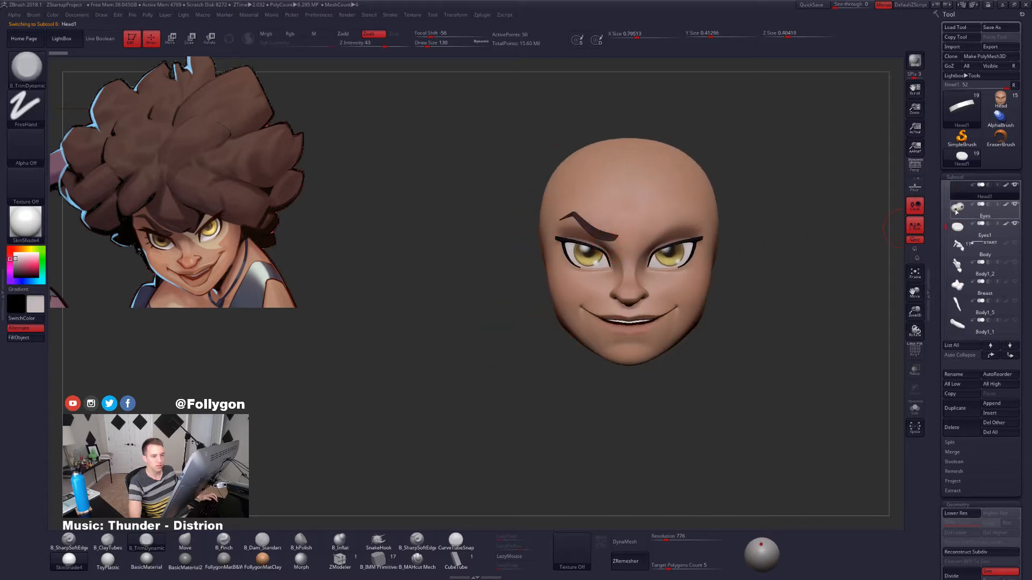
pyautogui.click(1015, 185)
pyautogui.click(958, 207)
# Draw a transpose line from the mouth down past the chin in side profile and turn on perspective.
pyautogui.moveTo(727, 296); pyautogui.dragTo(639, 292)
pyautogui.moveTo(723, 311); pyautogui.dragTo(690, 342)
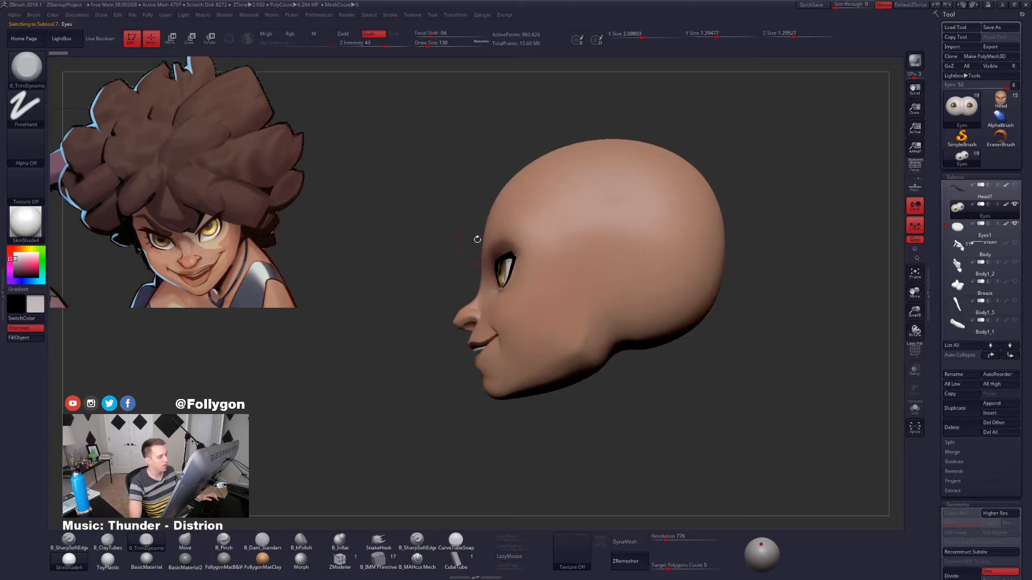
pyautogui.press('w')
pyautogui.moveTo(497, 211)
pyautogui.mouseDown()
pyautogui.moveTo(468, 407)
pyautogui.moveTo(486, 457)
pyautogui.moveTo(449, 439)
pyautogui.mouseUp()
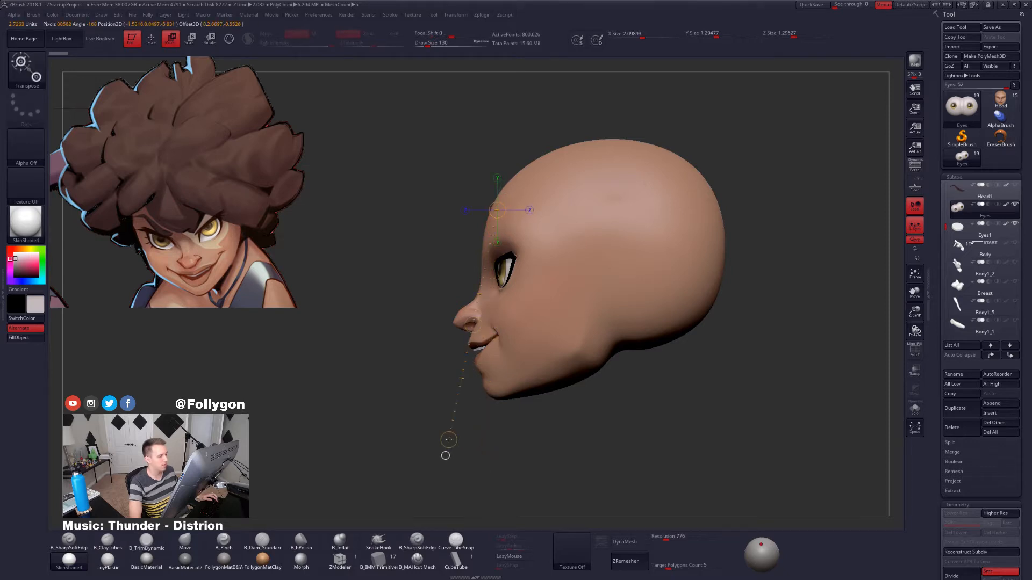
pyautogui.click(917, 169)
pyautogui.moveTo(392, 326)
pyautogui.mouseDown()
pyautogui.moveTo(592, 328)
pyautogui.moveTo(400, 325)
pyautogui.mouseUp()
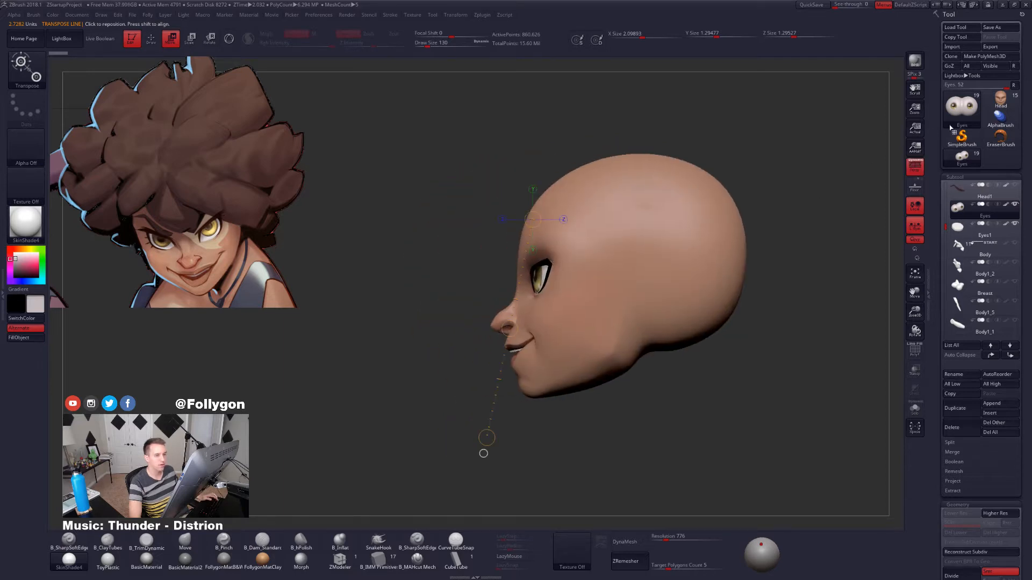
# Switch between the Head and Eyes tools to compare both head versions in side profile and three-quarter view.
pyautogui.click(1000, 100)
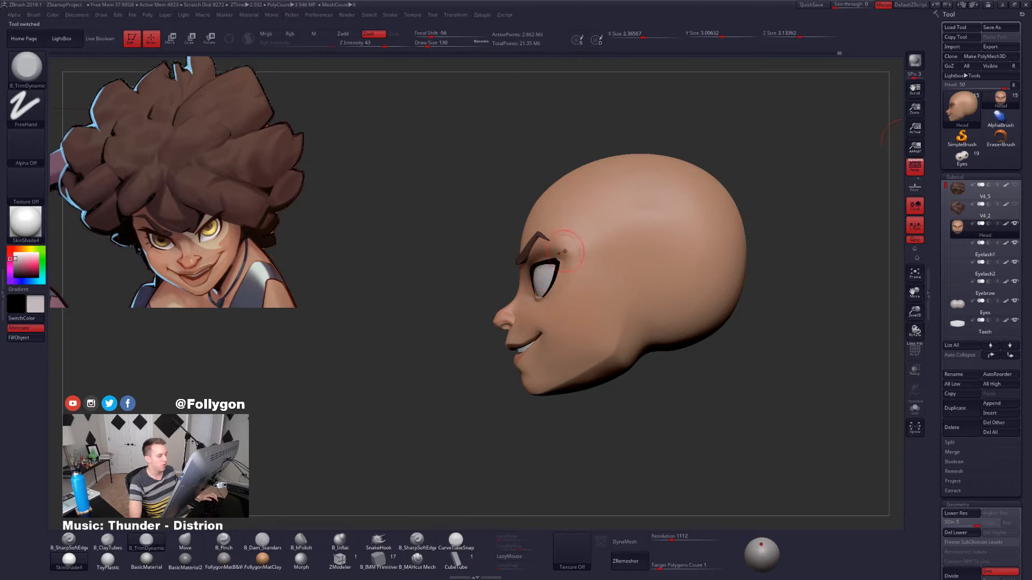
pyautogui.click(962, 158)
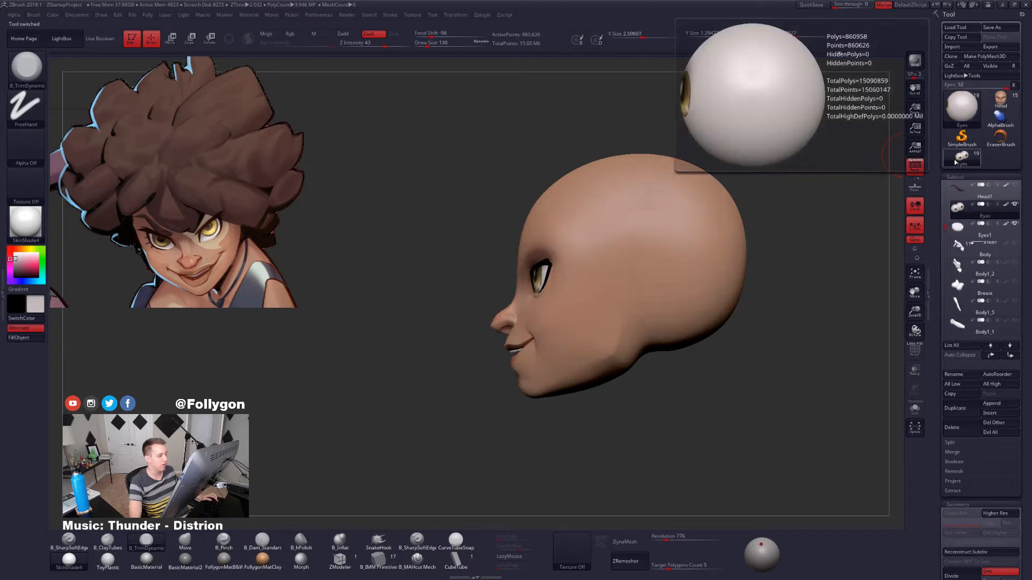
pyautogui.click(1000, 100)
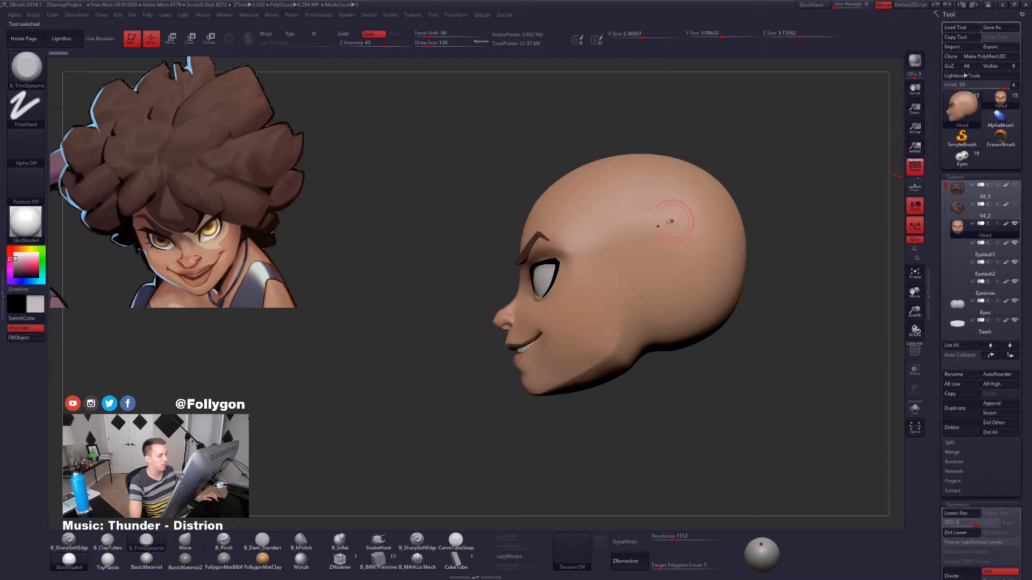
pyautogui.moveTo(575, 339); pyautogui.dragTo(652, 336, button='right')
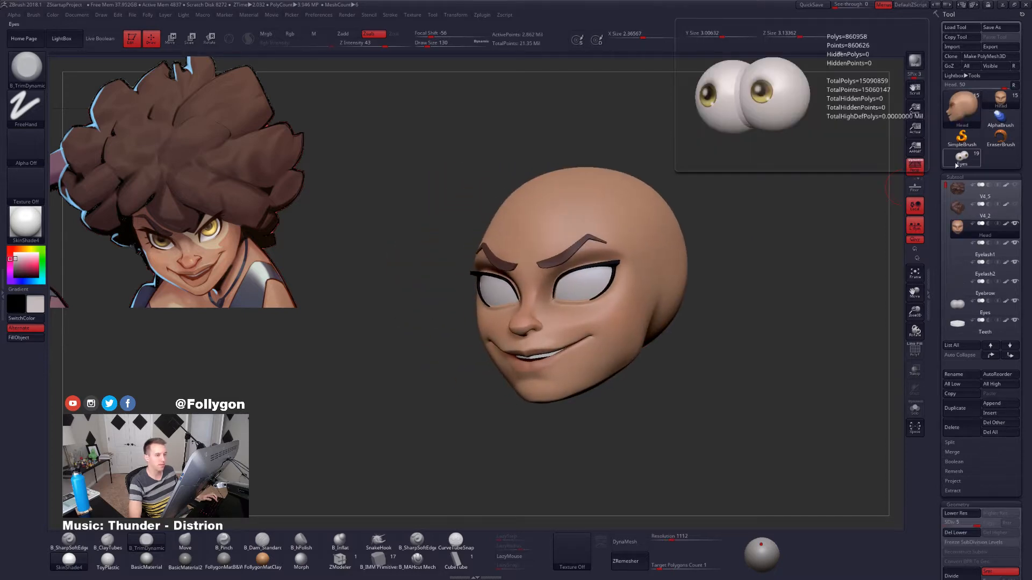
pyautogui.click(962, 157)
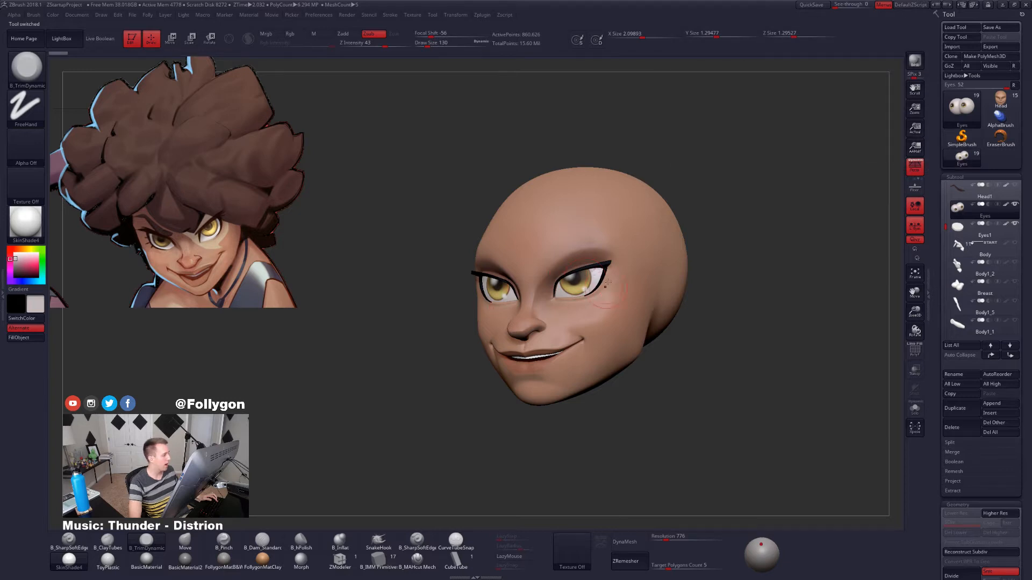
pyautogui.click(1000, 99)
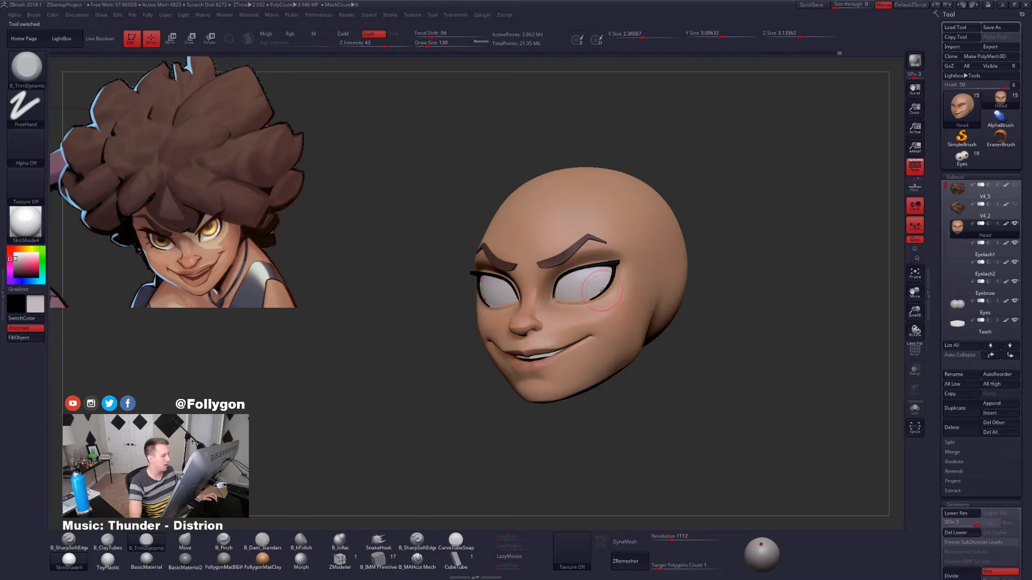
# Compare the forehead, brow and cheek shapes of both head versions from above by switching between the two tools.
pyautogui.moveTo(613, 292); pyautogui.dragTo(700, 327, button='right')
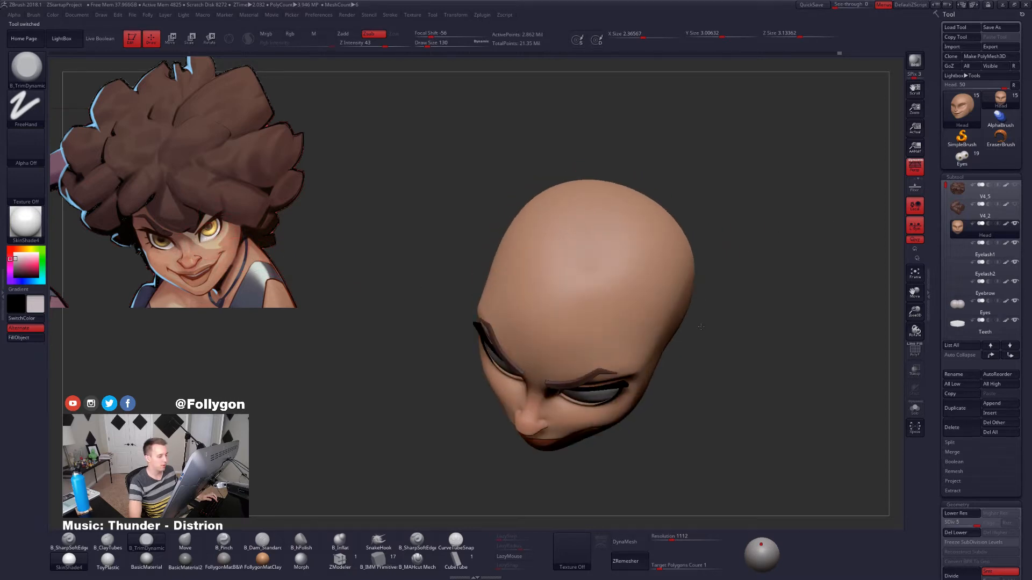
pyautogui.click(962, 157)
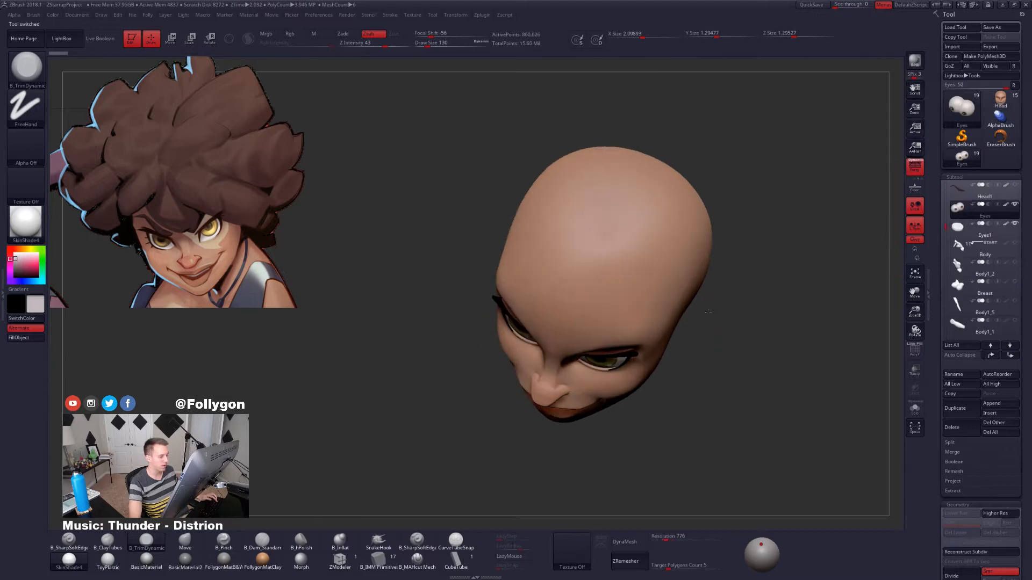
pyautogui.moveTo(559, 395); pyautogui.dragTo(639, 371, button='right')
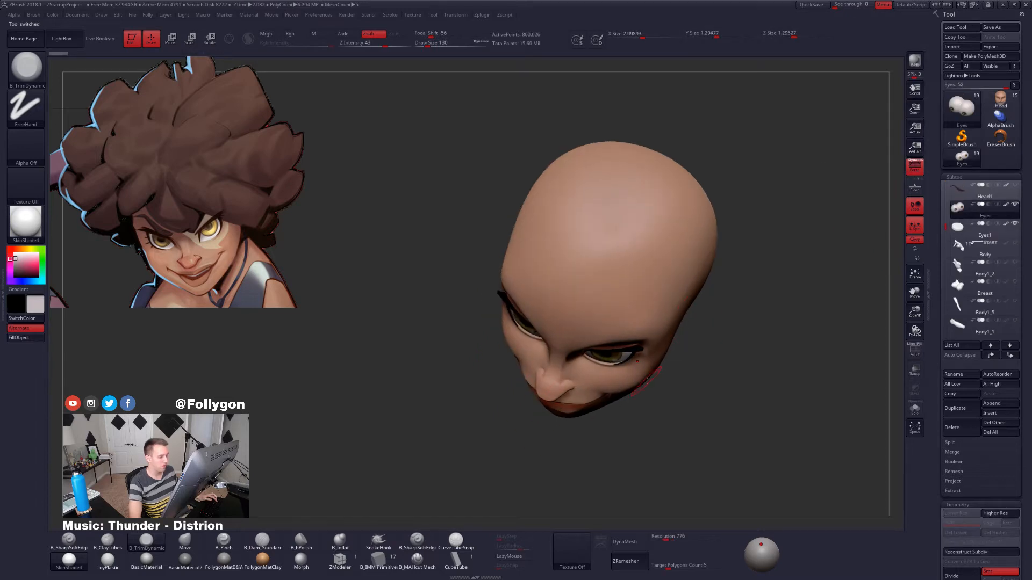
pyautogui.click(989, 106)
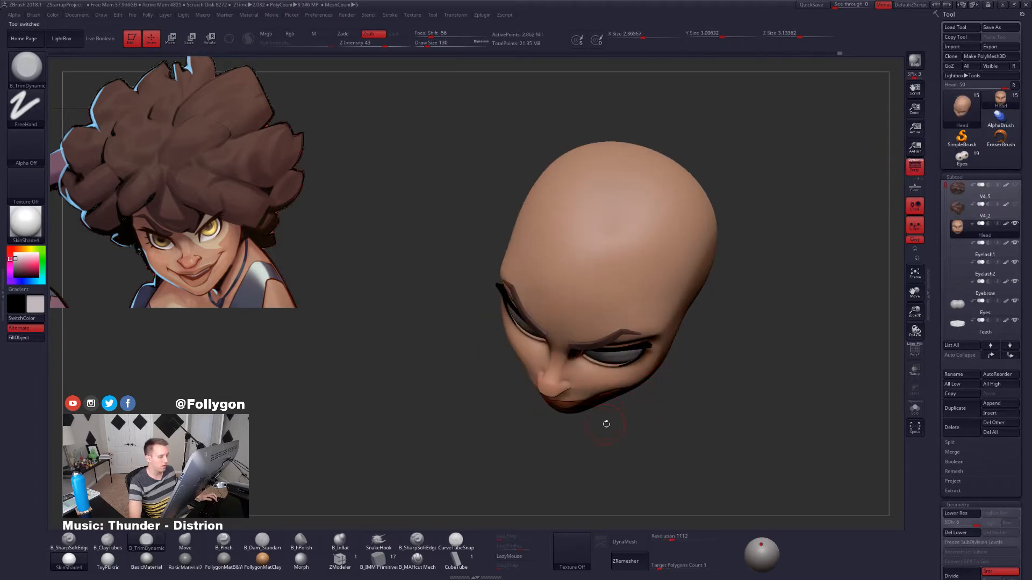
# Compare the faces of both head versions from the front by alternating between the two tools.
pyautogui.moveTo(634, 397); pyautogui.dragTo(659, 359)
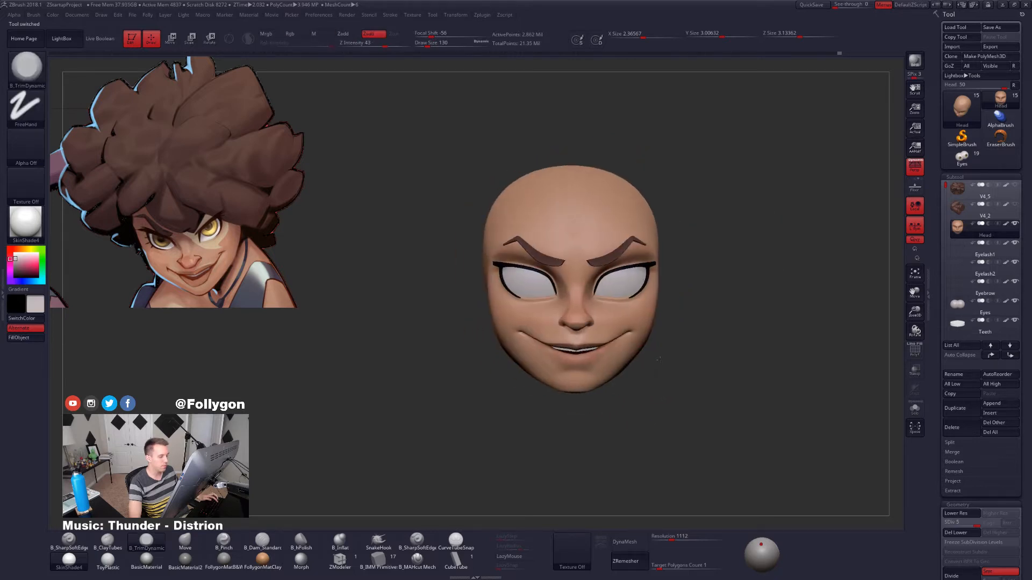
pyautogui.click(963, 163)
pyautogui.moveTo(688, 307); pyautogui.dragTo(615, 298)
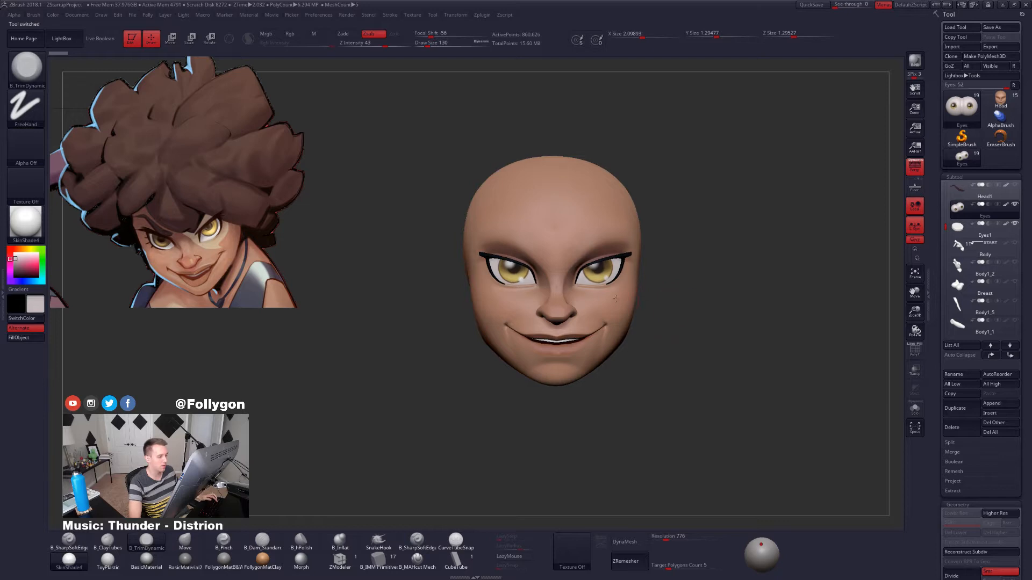
pyautogui.click(1001, 102)
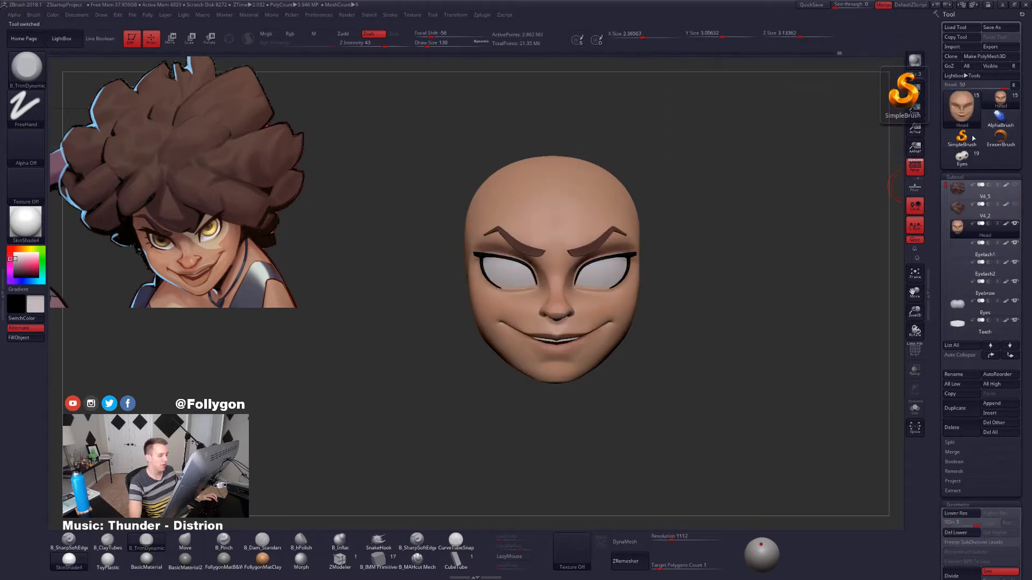
pyautogui.click(962, 161)
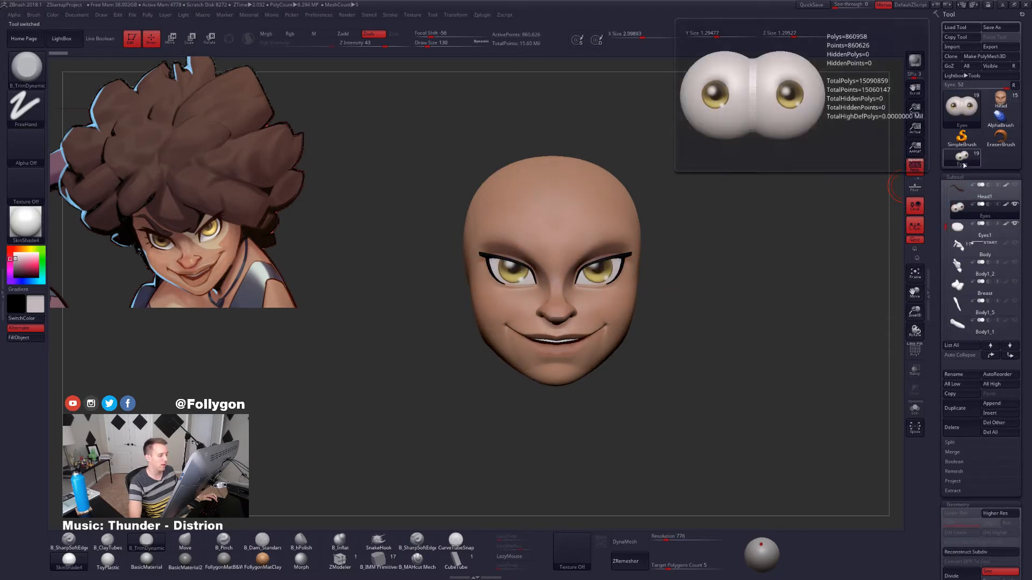
pyautogui.click(1001, 100)
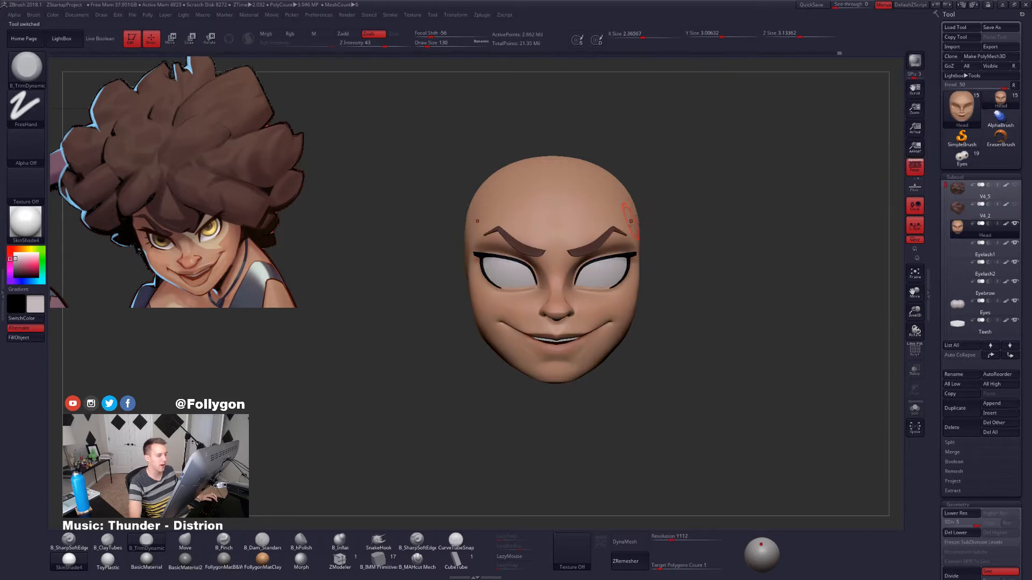
pyautogui.click(971, 165)
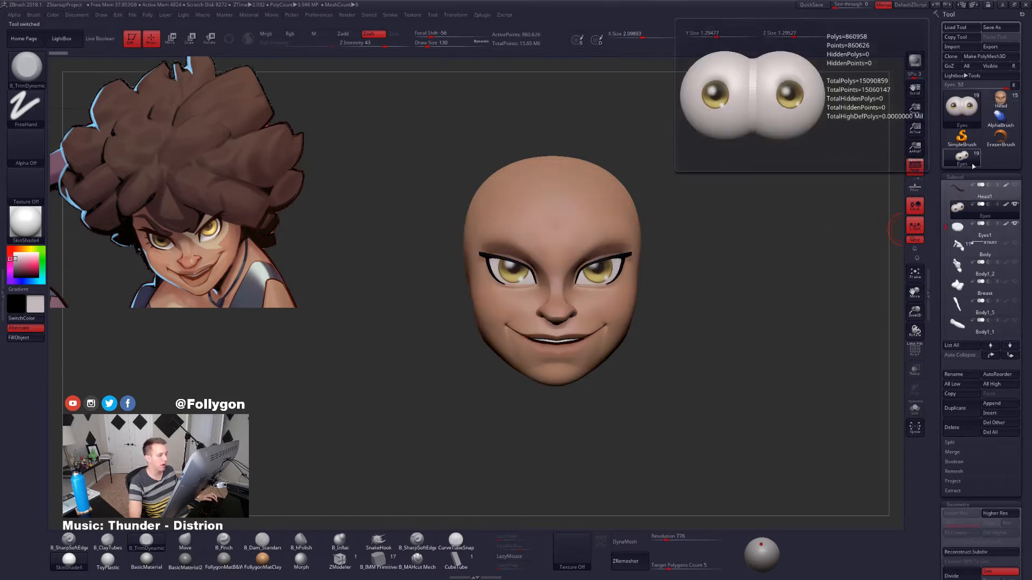
# Delete all subtools of the Eyes comparison tool and switch to the Head tool.
pyautogui.moveTo(771, 304); pyautogui.dragTo(670, 315)
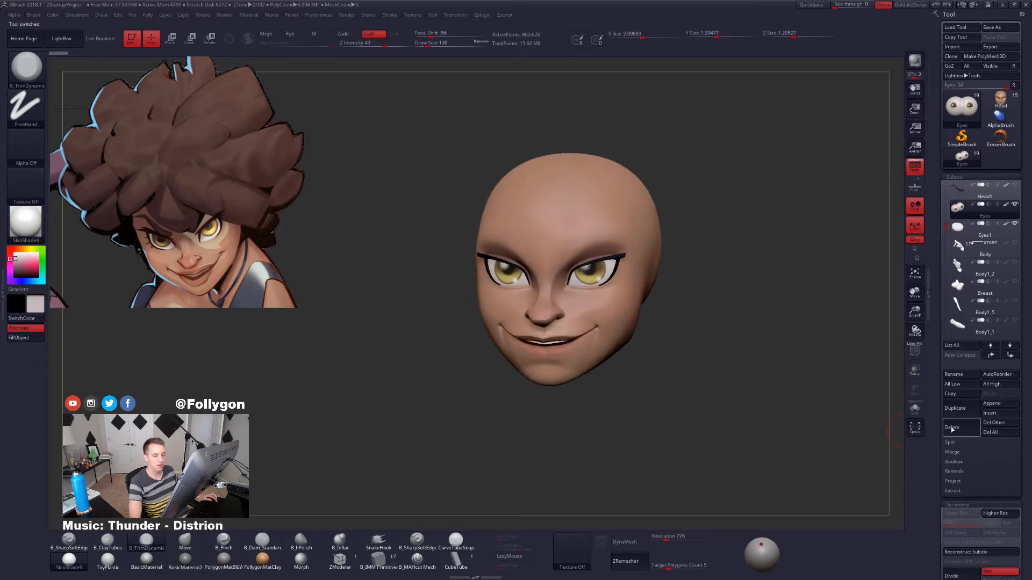
pyautogui.click(996, 433)
pyautogui.click(887, 450)
pyautogui.click(1000, 100)
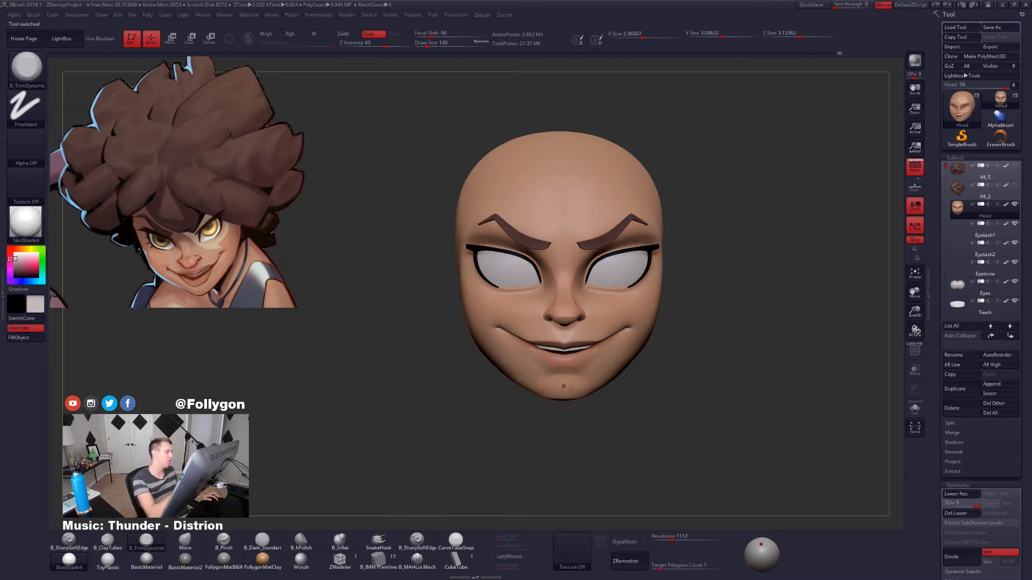
# Lower the head to subdivision level 3 and refine the chin and jaw with TrimDynamic and Smooth at draw size 61.
pyautogui.moveTo(605, 394); pyautogui.dragTo(570, 451)
pyautogui.press('space')
pyautogui.press('shift')
pyautogui.moveTo(602, 371); pyautogui.dragTo(574, 388)
pyautogui.hotkey('shift', 'd')
pyautogui.hotkey('shift', 'd')
pyautogui.press('space')
pyautogui.moveTo(640, 449); pyautogui.dragTo(585, 446)
pyautogui.press('shift')
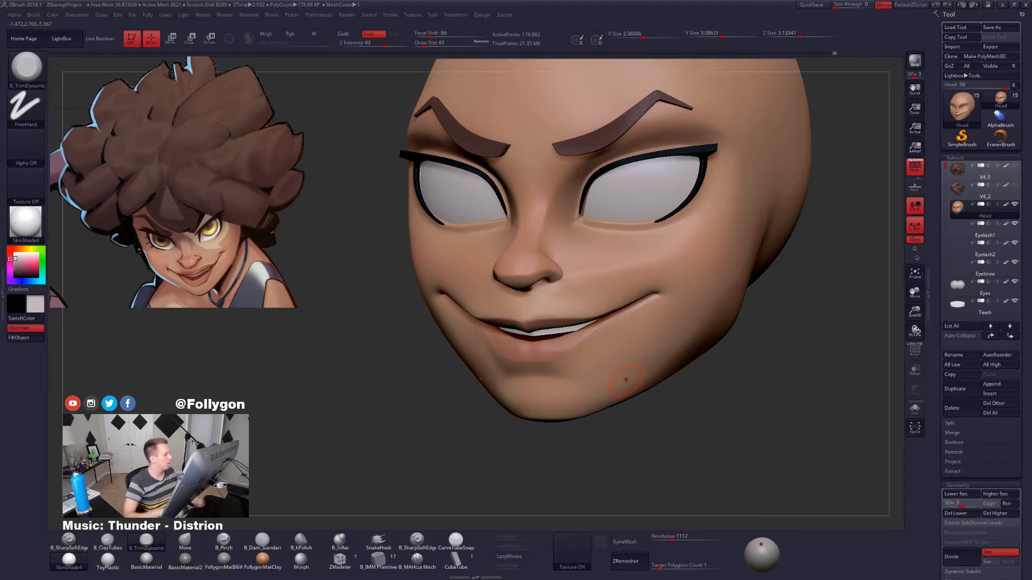
# Work over the cheek and jaw surface at subdivision level 1 and raise the head back to level 5.
pyautogui.hotkey('ctrl', 'd')
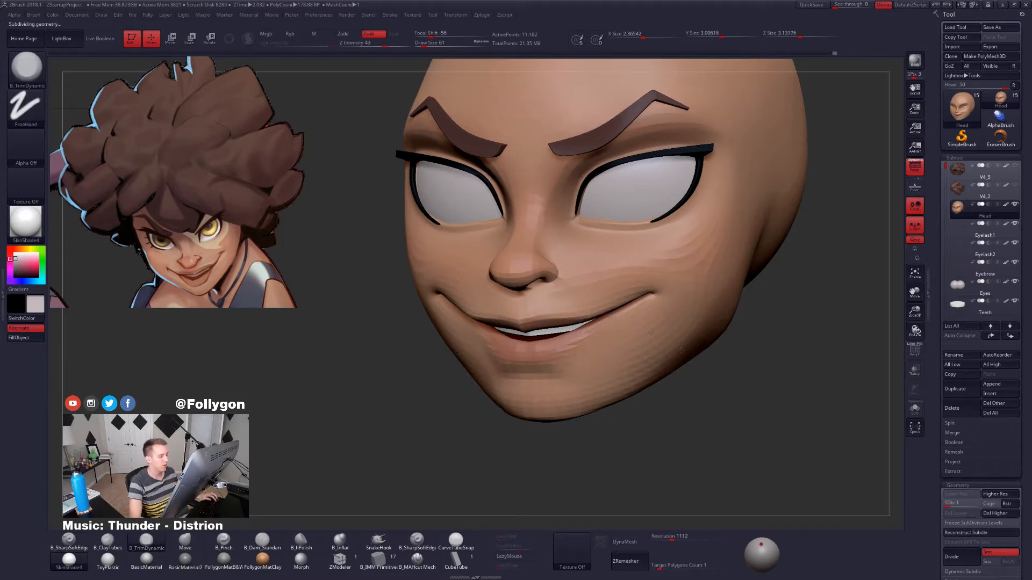
pyautogui.keyDown('ctrl'); pyautogui.moveTo(626, 380); pyautogui.dragTo(668, 337, button='right'); pyautogui.keyUp('ctrl')
pyautogui.press('d')
pyautogui.press('d')
pyautogui.keyDown('ctrl'); pyautogui.moveTo(579, 311); pyautogui.dragTo(620, 335, button='right'); pyautogui.keyUp('ctrl')
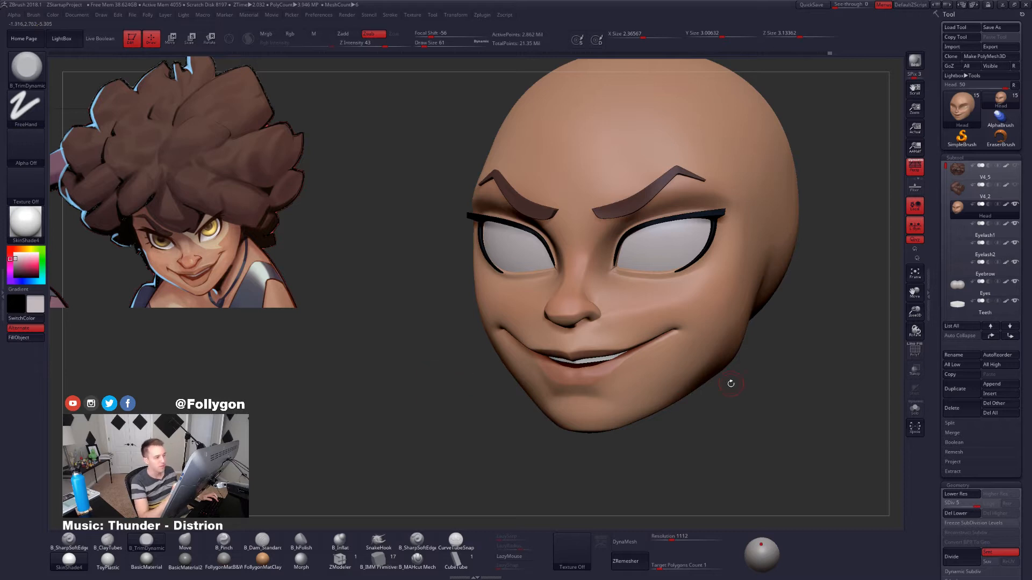
# Isolate the head in Solo mode to examine its shape, then show the other subtools again with the draw size at 181.
pyautogui.moveTo(730, 384); pyautogui.dragTo(669, 404)
pyautogui.hotkey('shift', 's')
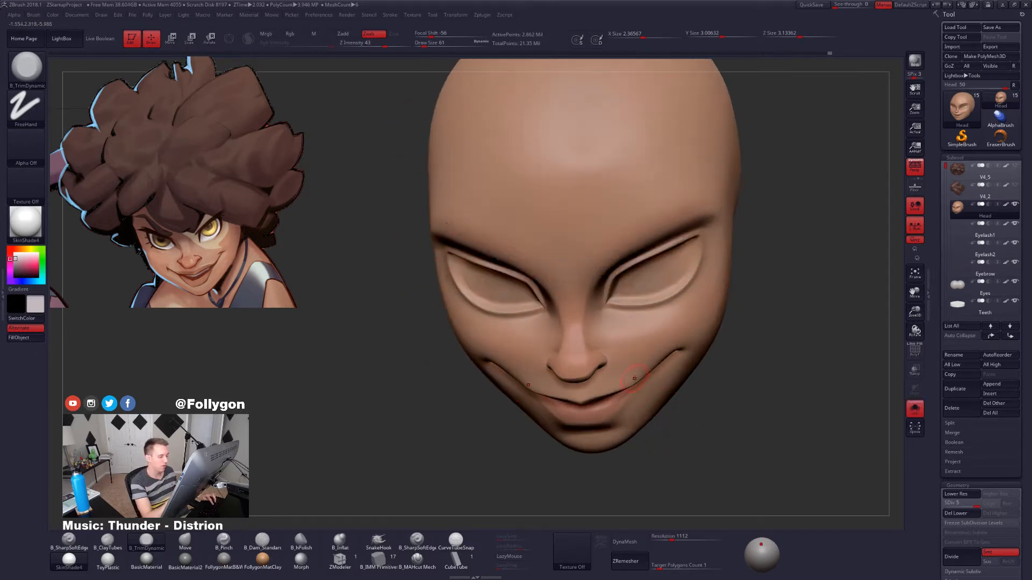
pyautogui.moveTo(669, 403)
pyautogui.mouseDown(button='right')
pyautogui.moveTo(640, 357)
pyautogui.moveTo(561, 418)
pyautogui.moveTo(666, 369)
pyautogui.moveTo(712, 371)
pyautogui.mouseUp(button='right')
pyautogui.press('space')
pyautogui.moveTo(713, 371); pyautogui.dragTo(718, 370)
pyautogui.hotkey('shift', 's')
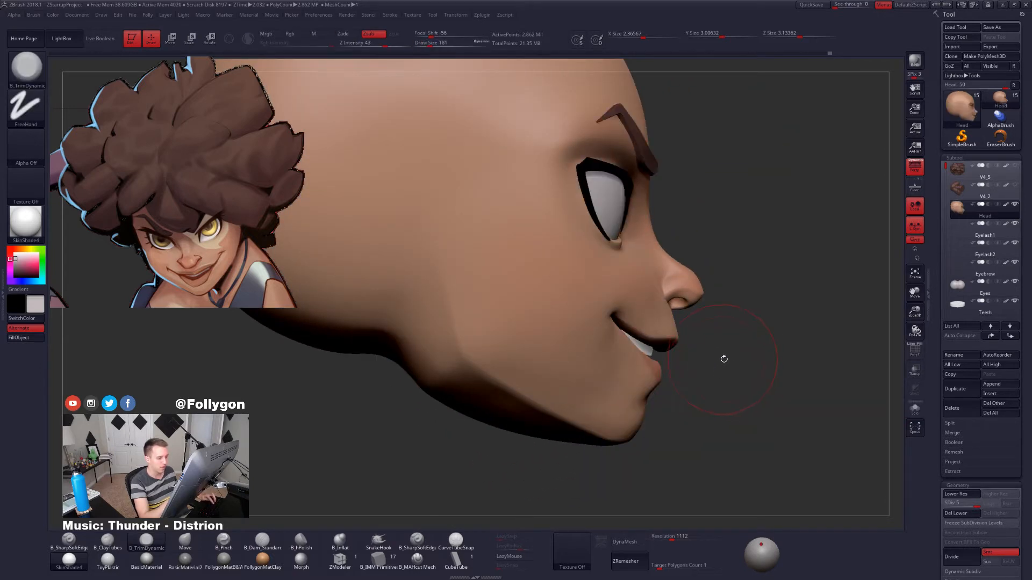
# Reduce the head to subdivision level 3 and smooth around the mouth and chin in side profile at draw size 150.
pyautogui.moveTo(746, 377); pyautogui.dragTo(680, 349, button='right')
pyautogui.press('space')
pyautogui.moveTo(690, 291); pyautogui.dragTo(689, 292)
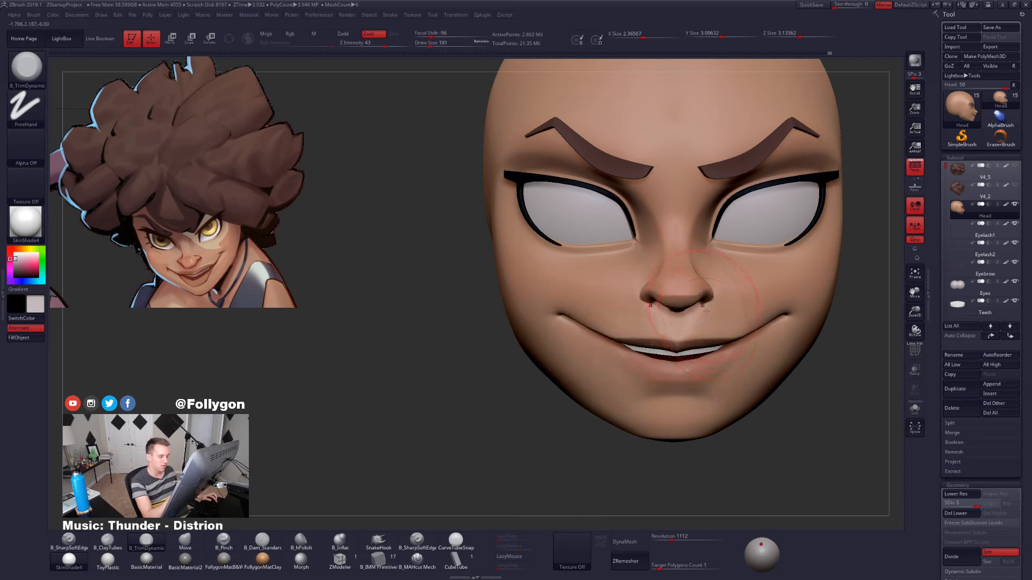
pyautogui.moveTo(704, 322)
pyautogui.mouseDown(button='right')
pyautogui.moveTo(658, 344)
pyautogui.moveTo(662, 376)
pyautogui.mouseUp(button='right')
pyautogui.press('space')
pyautogui.moveTo(702, 332); pyautogui.dragTo(700, 333)
pyautogui.hotkey('shift', 'd')
pyautogui.hotkey('shift', 'd')
pyautogui.hotkey('shift', 'd')
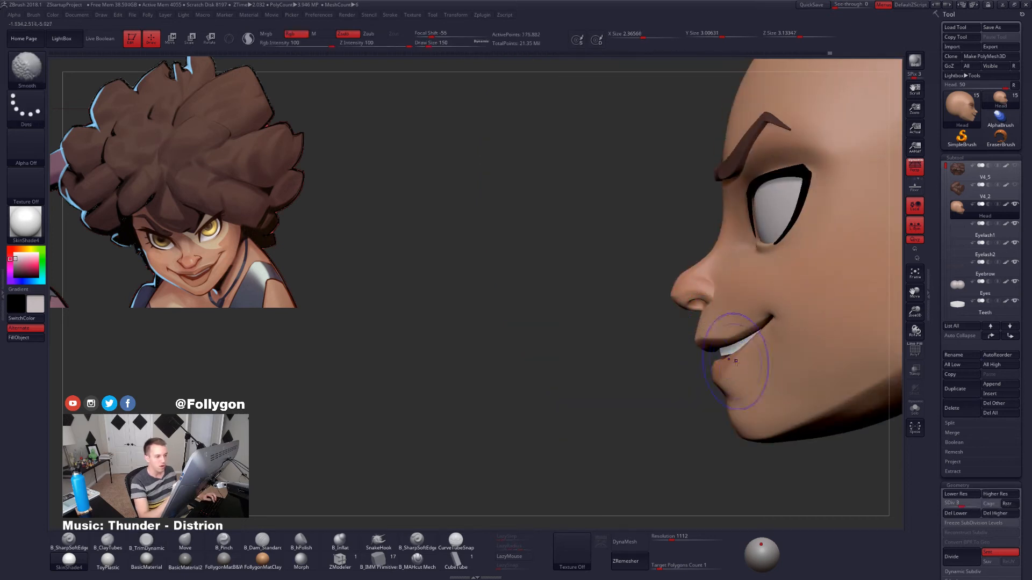
pyautogui.moveTo(751, 379)
pyautogui.keyDown('alt'); pyautogui.mouseDown(button='right')
pyautogui.moveTo(698, 410)
pyautogui.moveTo(734, 402)
pyautogui.moveTo(720, 395)
pyautogui.moveTo(735, 392)
pyautogui.mouseUp(button='right'); pyautogui.keyUp('alt')
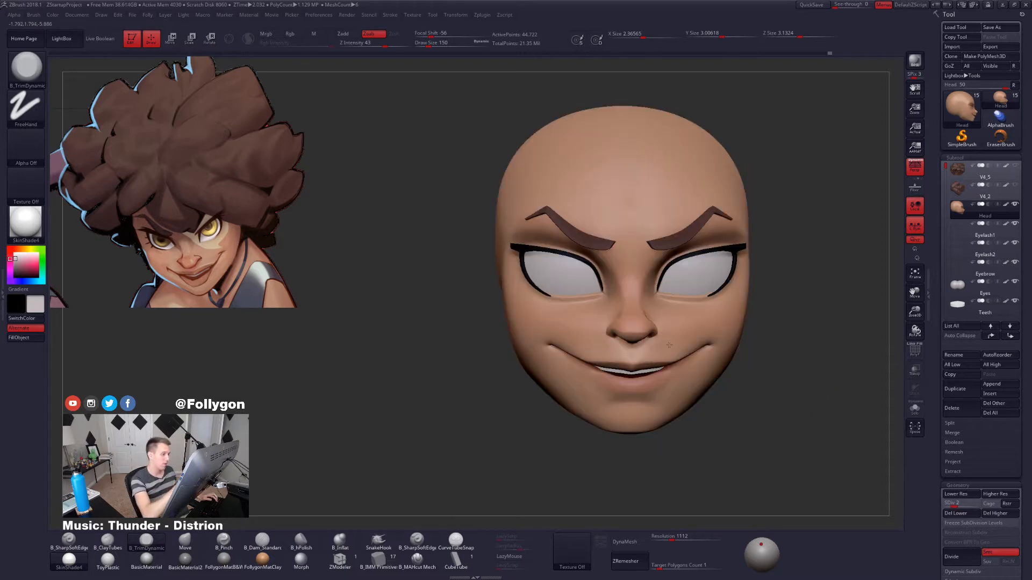
# Select the Eyebrow subtool and isolate it in Solo mode from a low angle.
pyautogui.keyDown('alt'); pyautogui.click(589, 242); pyautogui.keyUp('alt')
pyautogui.hotkey('shift', 'f')
pyautogui.hotkey('shift', 'f')
pyautogui.keyDown('alt'); pyautogui.moveTo(588, 278); pyautogui.dragTo(678, 394, button='right'); pyautogui.keyUp('alt')
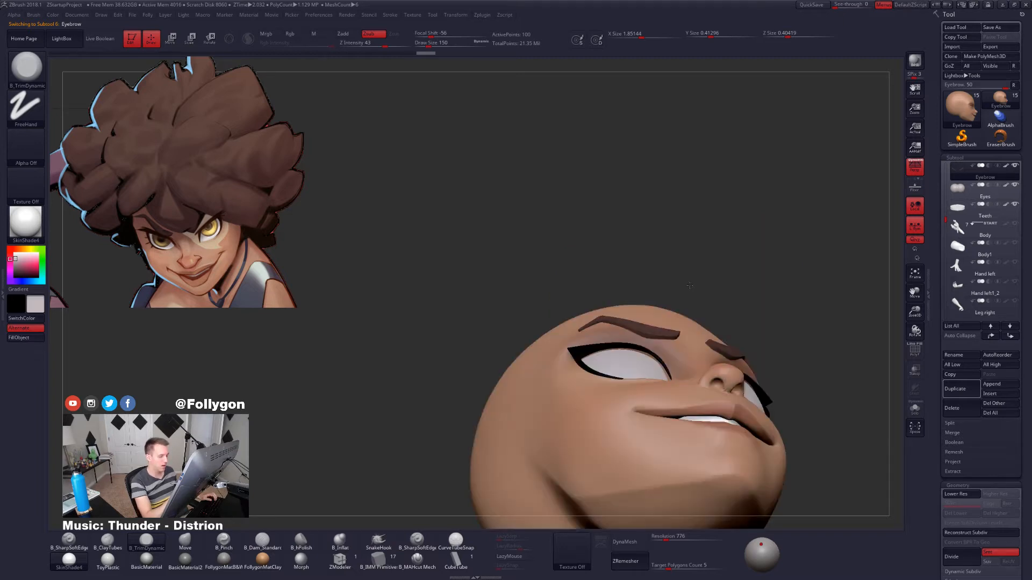
pyautogui.moveTo(674, 322); pyautogui.dragTo(669, 335, button='right')
pyautogui.hotkey('shift', 's')
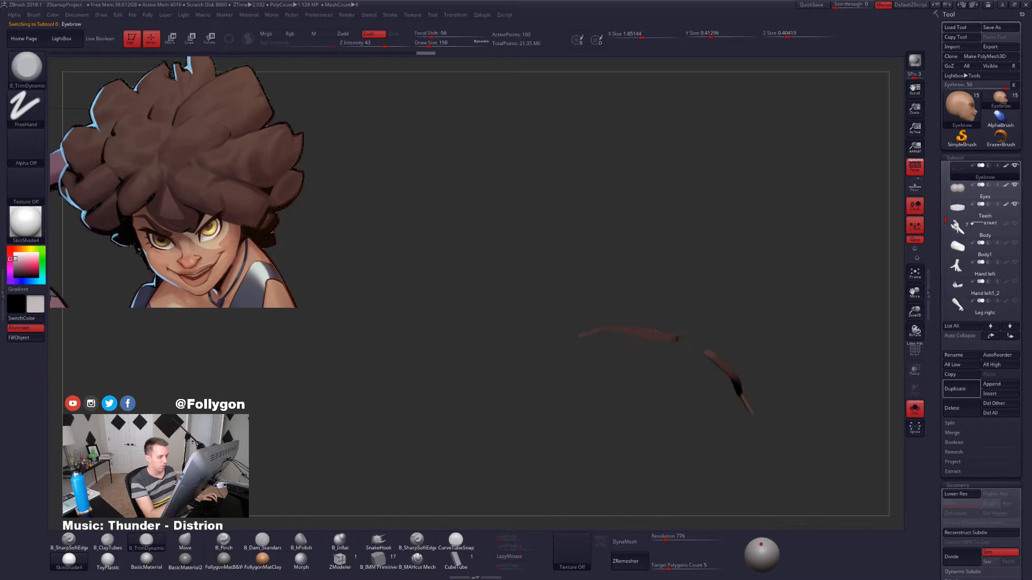
# Adjust the eyebrows with a transpose line drawn along the brow and bring the other subtools back into view.
pyautogui.press('w')
pyautogui.moveTo(678, 336); pyautogui.dragTo(543, 337)
pyautogui.hotkey('shift', 's')
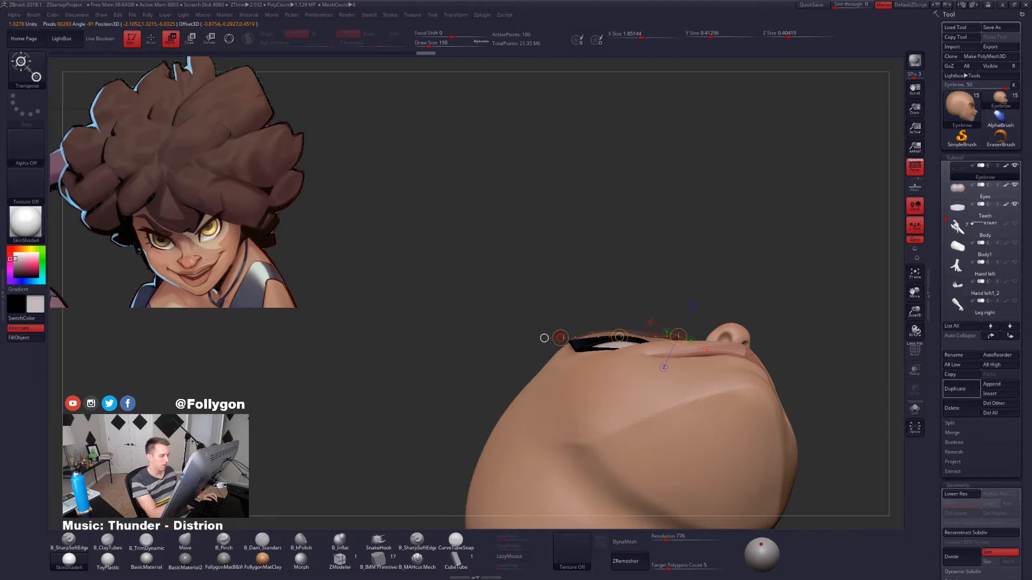
pyautogui.moveTo(551, 341); pyautogui.dragTo(629, 490)
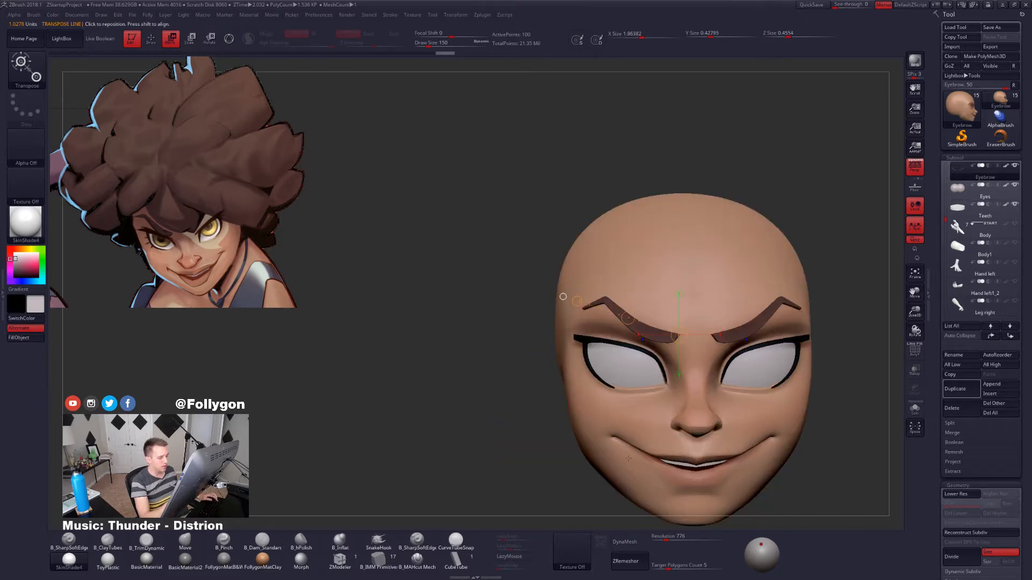
# Reshape the eyebrows with the Move brush at draw size 203.
pyautogui.keyDown('alt'); pyautogui.moveTo(614, 419); pyautogui.dragTo(667, 432, button='right'); pyautogui.keyUp('alt')
pyautogui.press('q')
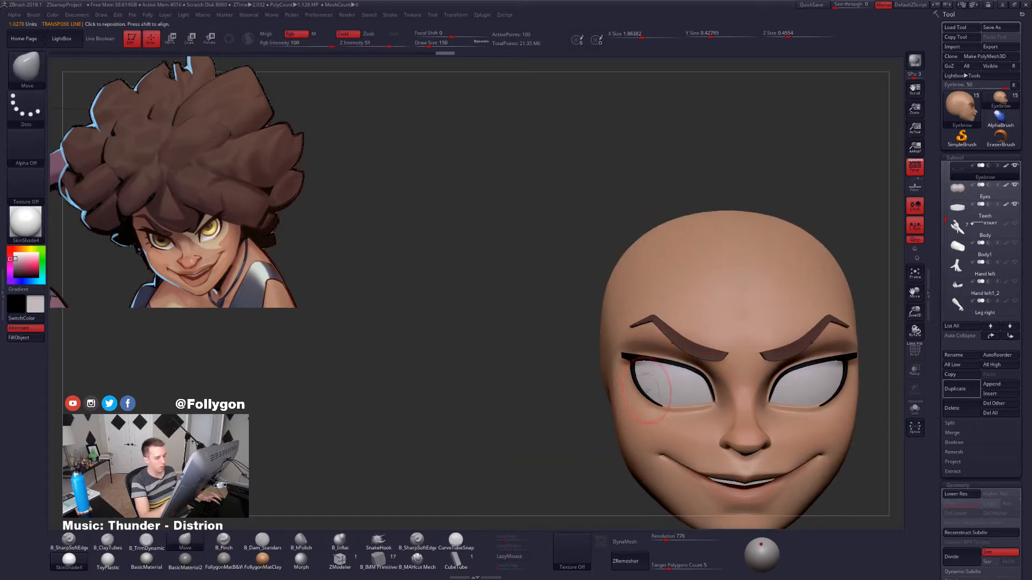
pyautogui.moveTo(518, 397); pyautogui.dragTo(594, 391)
pyautogui.press('space')
pyautogui.moveTo(626, 334); pyautogui.dragTo(616, 333)
pyautogui.keyDown('shift'); pyautogui.moveTo(854, 467); pyautogui.dragTo(787, 475); pyautogui.keyUp('shift')
pyautogui.moveTo(787, 478)
pyautogui.keyDown('alt'); pyautogui.mouseDown(button='right')
pyautogui.moveTo(691, 407)
pyautogui.moveTo(691, 376)
pyautogui.mouseUp(button='right'); pyautogui.keyUp('alt')
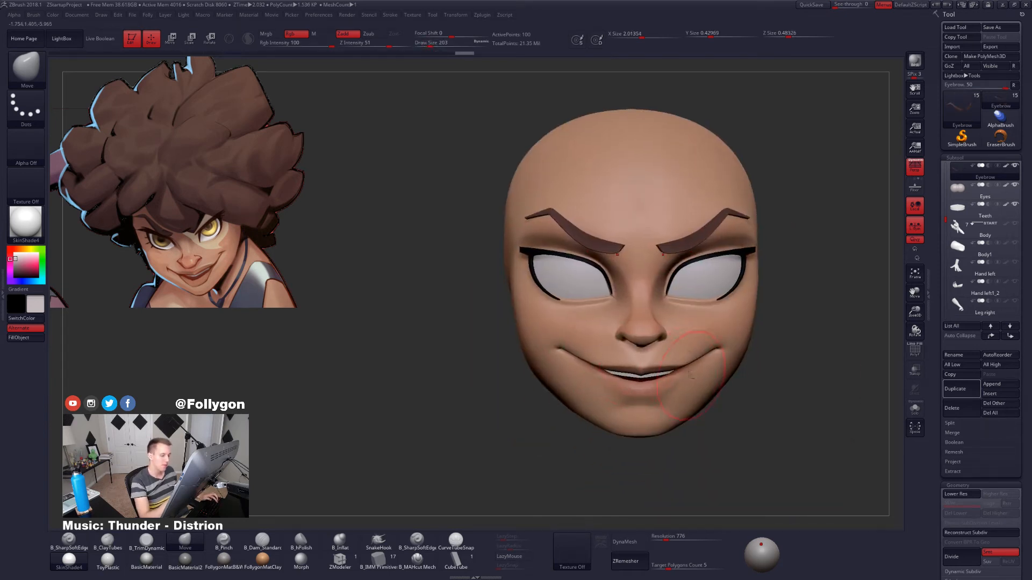
# Select the Head subtool and set the Move brush's draw size to 170.
pyautogui.keyDown('alt'); pyautogui.click(682, 398); pyautogui.keyUp('alt')
pyautogui.press('space')
pyautogui.moveTo(714, 375); pyautogui.dragTo(712, 375)
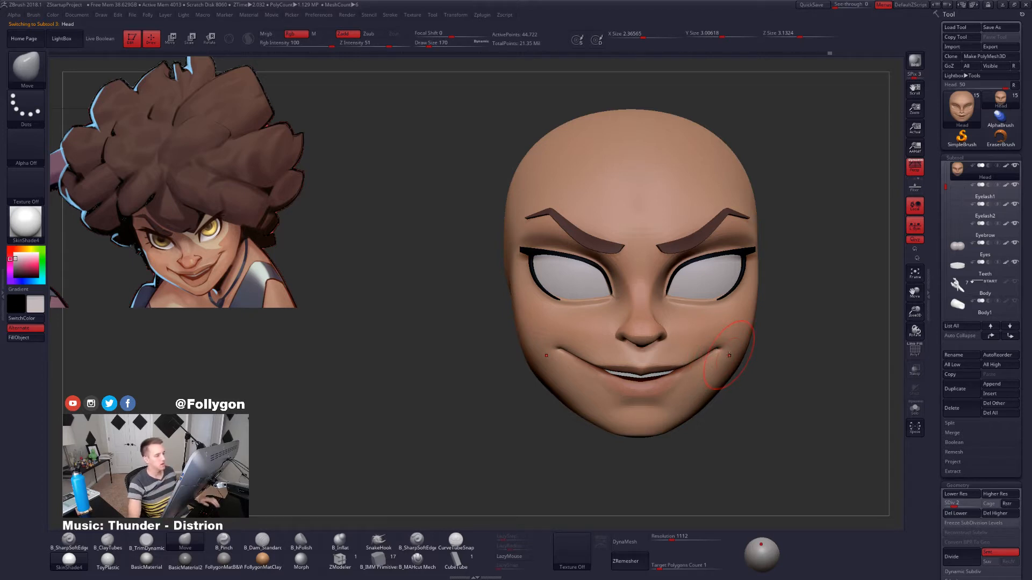
pyautogui.press('XF86AudioLowerVolume')
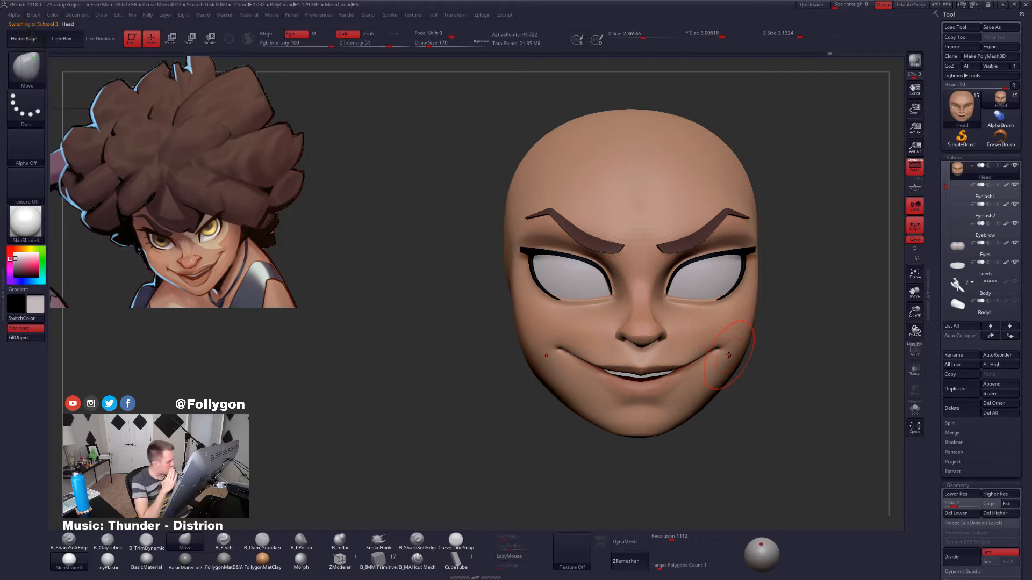
# Lower the reference image's opacity in Spotlight and compare the face with it at a small scale.
pyautogui.hotkey('shift', 'z')
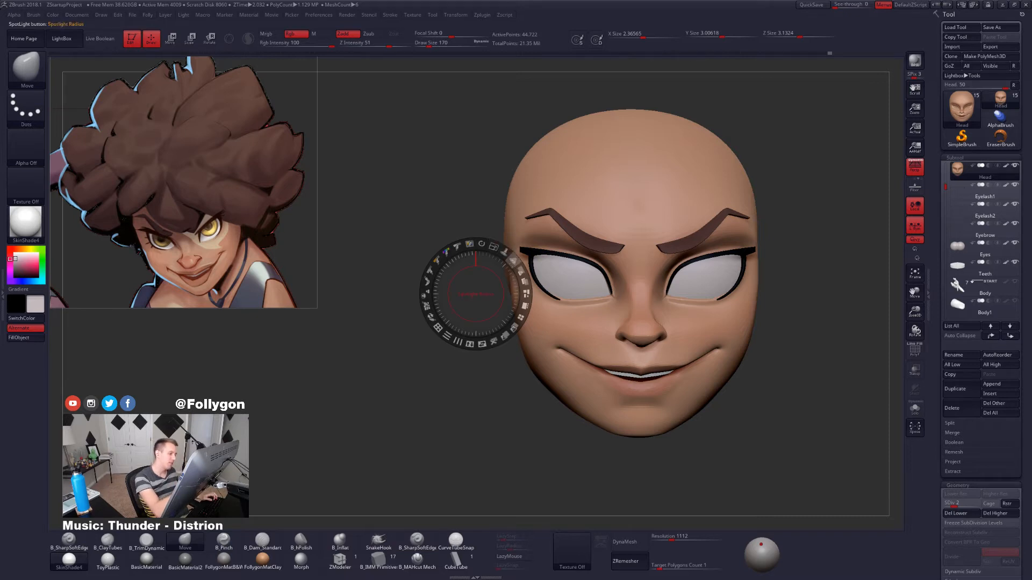
pyautogui.click(519, 272)
pyautogui.moveTo(520, 272); pyautogui.dragTo(489, 244)
pyautogui.press('z')
pyautogui.moveTo(753, 417)
pyautogui.keyDown('alt'); pyautogui.mouseDown()
pyautogui.moveTo(589, 395)
pyautogui.moveTo(585, 378)
pyautogui.moveTo(492, 387)
pyautogui.moveTo(516, 392)
pyautogui.moveTo(509, 375)
pyautogui.moveTo(509, 391)
pyautogui.moveTo(511, 380)
pyautogui.moveTo(794, 398)
pyautogui.mouseUp(); pyautogui.keyUp('alt')
pyautogui.moveTo(698, 400); pyautogui.dragTo(650, 409)
pyautogui.keyDown('alt'); pyautogui.moveTo(650, 409); pyautogui.dragTo(750, 392); pyautogui.keyUp('alt')
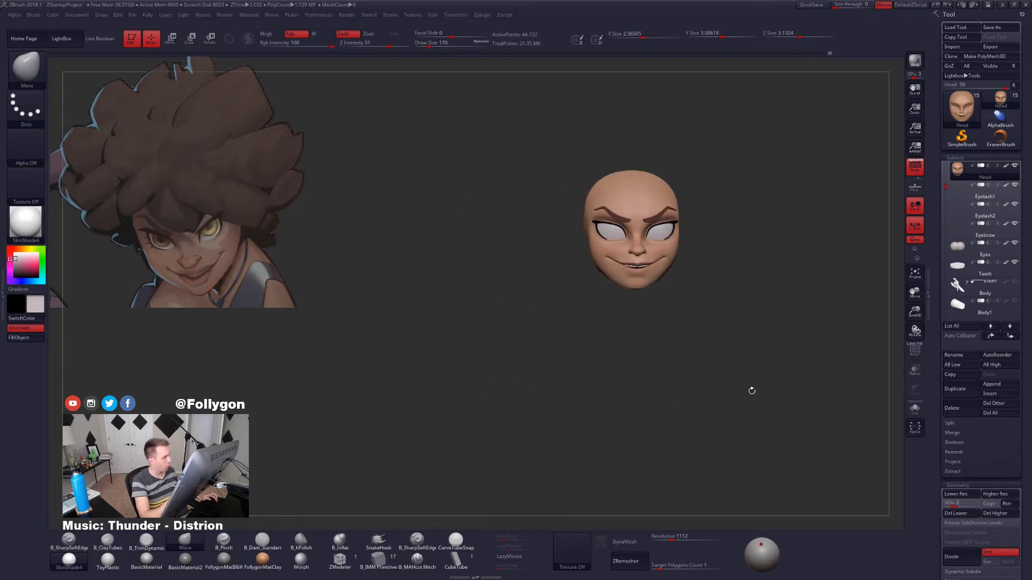
# Restore the Spotlight reference image to full opacity.
pyautogui.press('z')
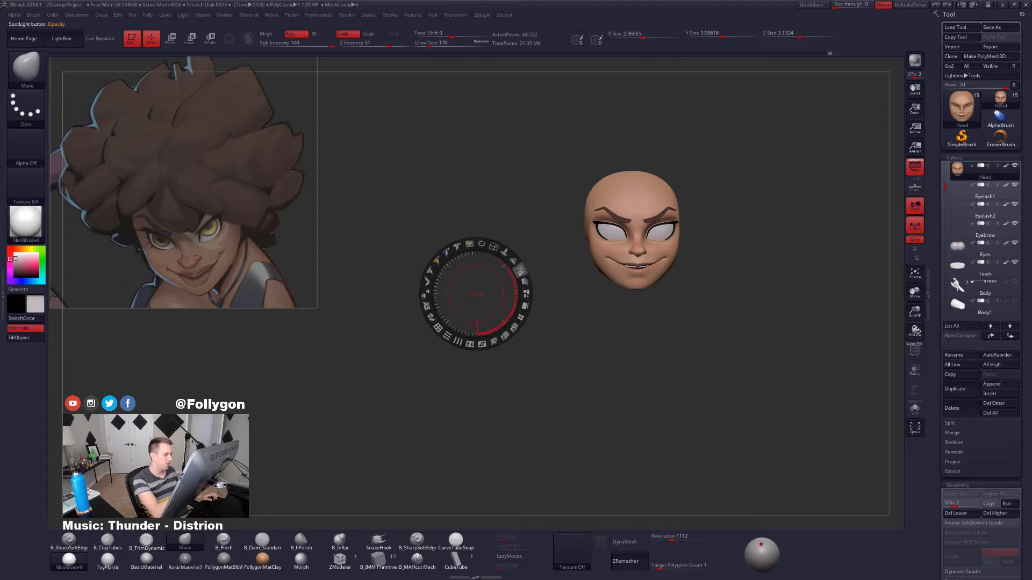
pyautogui.moveTo(522, 272); pyautogui.dragTo(508, 332)
pyautogui.press('z')
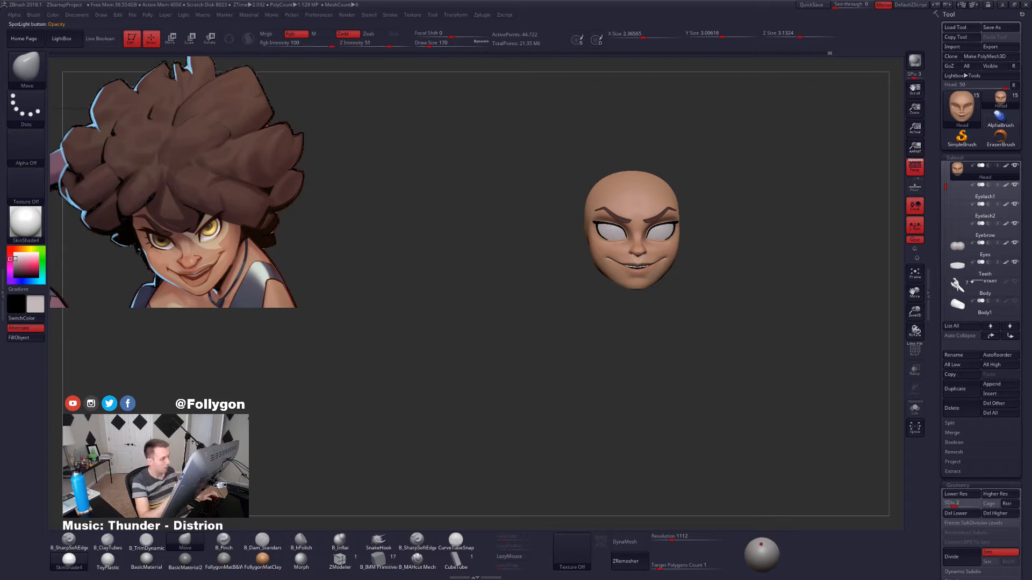
# Drop the head to subdivision level 1 and set the draw size to 306.
pyautogui.press('f')
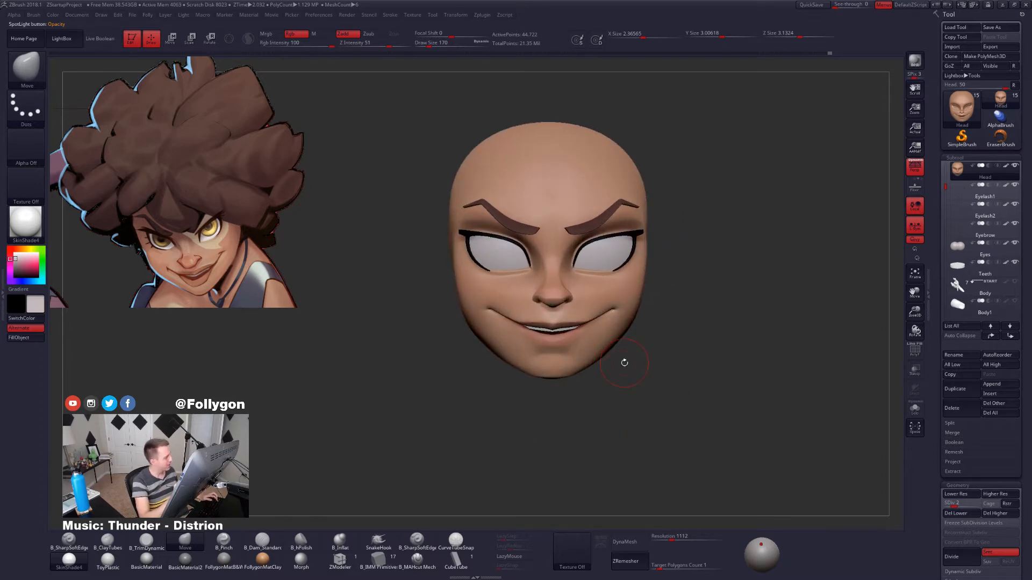
pyautogui.keyDown('alt'); pyautogui.moveTo(679, 392); pyautogui.dragTo(670, 415); pyautogui.keyUp('alt')
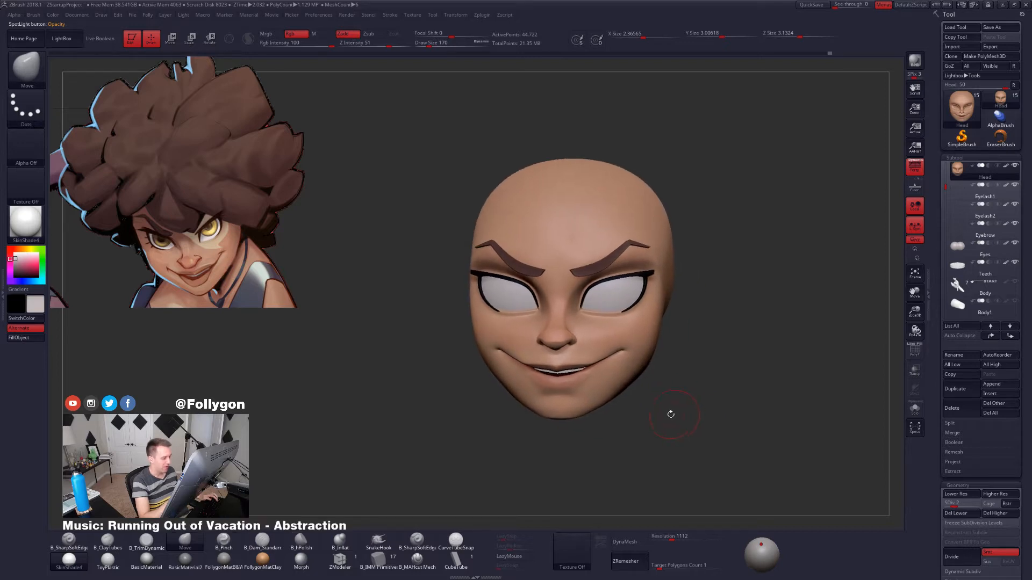
pyautogui.press('space')
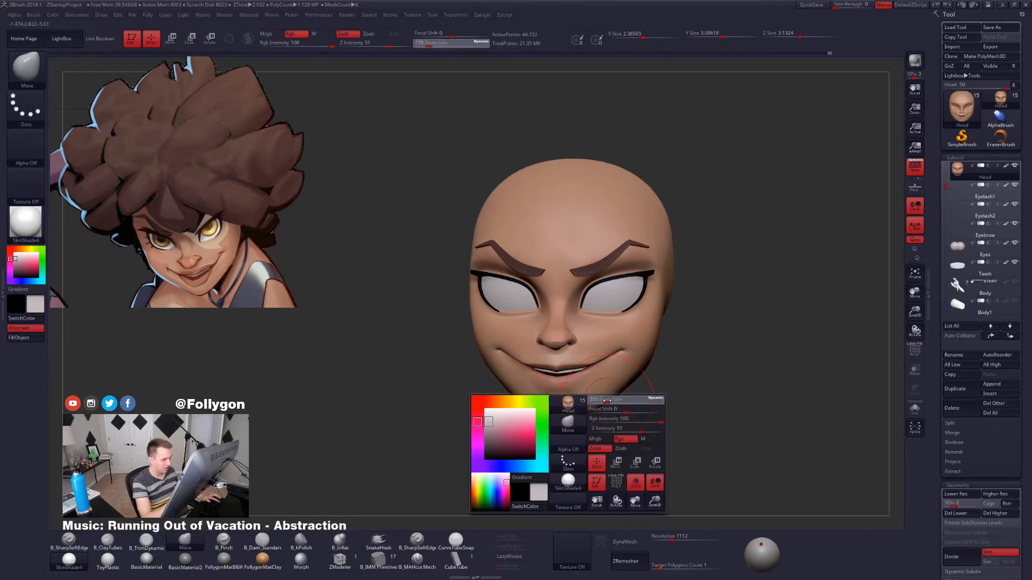
pyautogui.moveTo(601, 399)
pyautogui.mouseDown()
pyautogui.moveTo(613, 414)
pyautogui.moveTo(604, 397)
pyautogui.mouseUp()
pyautogui.hotkey('shift', 'd')
pyautogui.press('space')
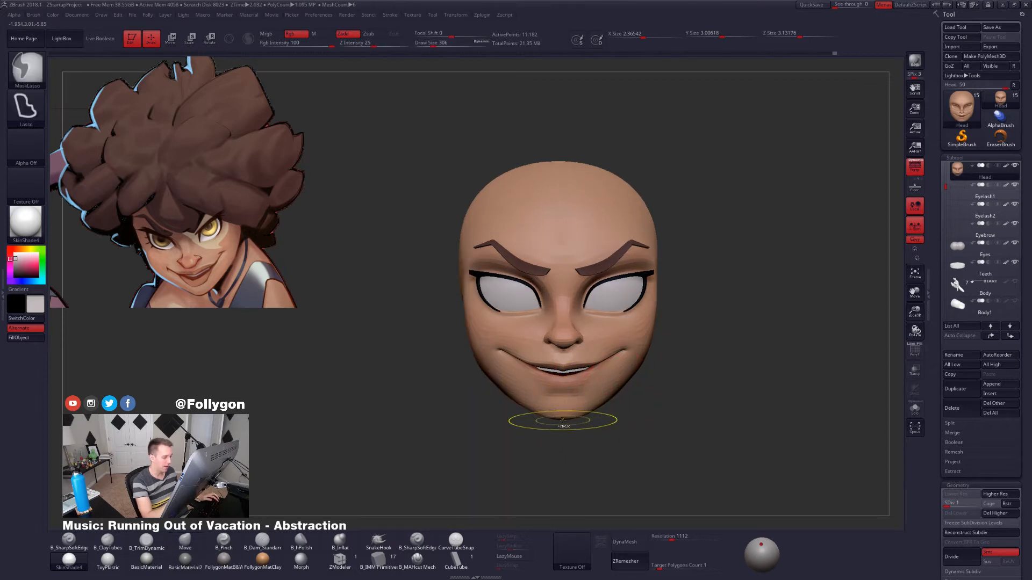
# Draw a lasso mask along the chin and jaw, soften it and invert it.
pyautogui.moveTo(562, 428)
pyautogui.keyDown('ctrl'); pyautogui.mouseDown()
pyautogui.moveTo(595, 426)
pyautogui.moveTo(676, 338)
pyautogui.moveTo(645, 348)
pyautogui.mouseUp(); pyautogui.keyUp('ctrl')
pyautogui.keyDown('ctrl'); pyautogui.click(629, 376); pyautogui.keyUp('ctrl')
pyautogui.hotkey('ctrl', 'i')
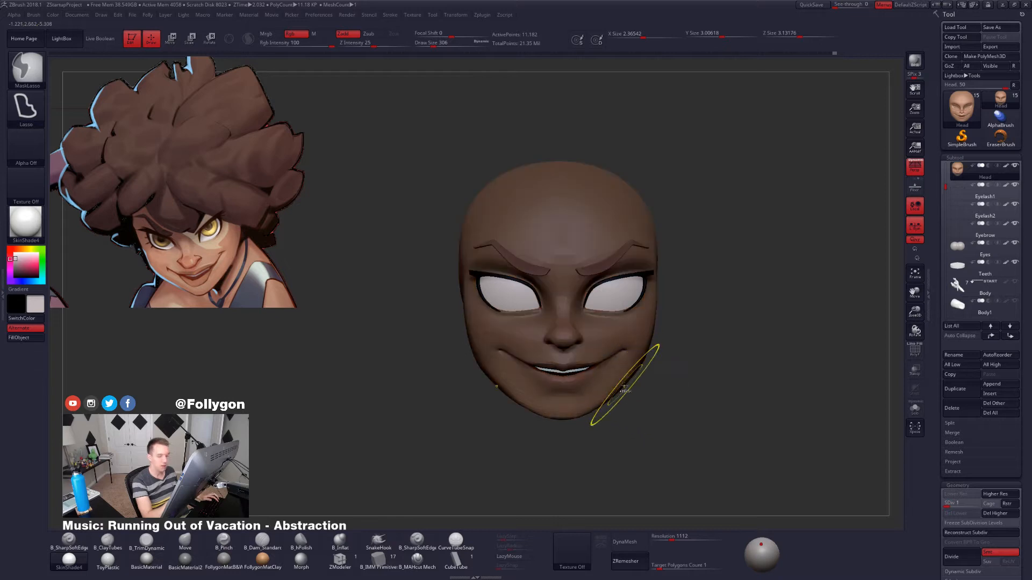
# Reshape the jawline with the Move brush at draw size 430, gauging the reference face's vertical axis with a transpose line.
pyautogui.press('space')
pyautogui.moveTo(597, 397); pyautogui.dragTo(612, 396)
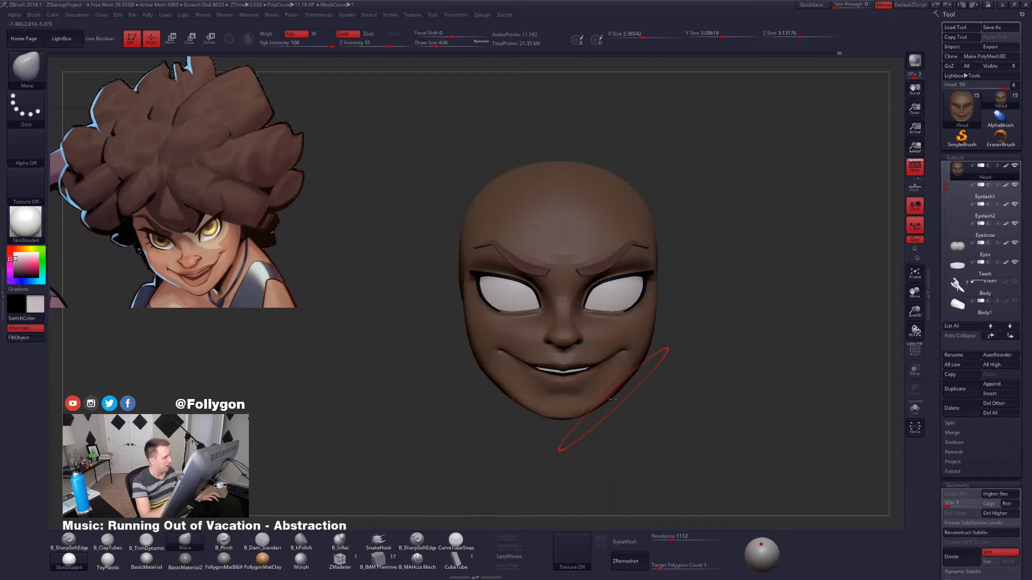
pyautogui.moveTo(713, 389)
pyautogui.mouseDown()
pyautogui.moveTo(758, 422)
pyautogui.moveTo(706, 436)
pyautogui.moveTo(714, 400)
pyautogui.mouseUp()
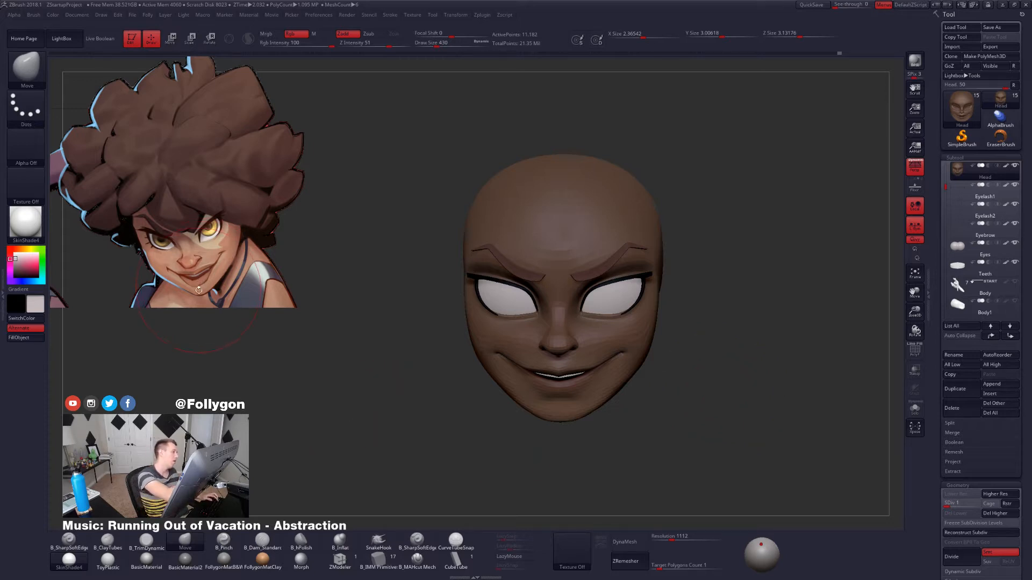
pyautogui.press('w')
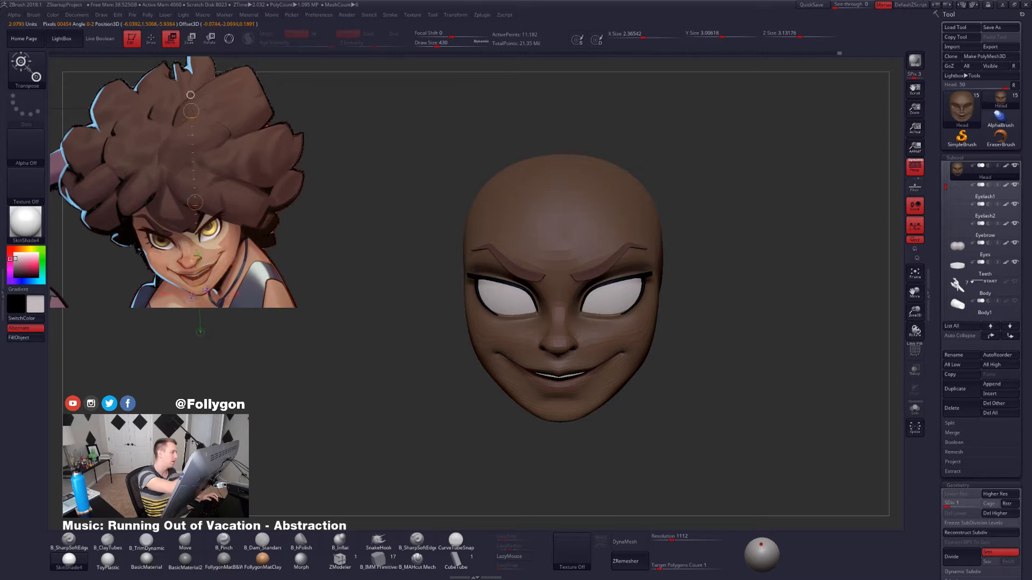
pyautogui.press('q')
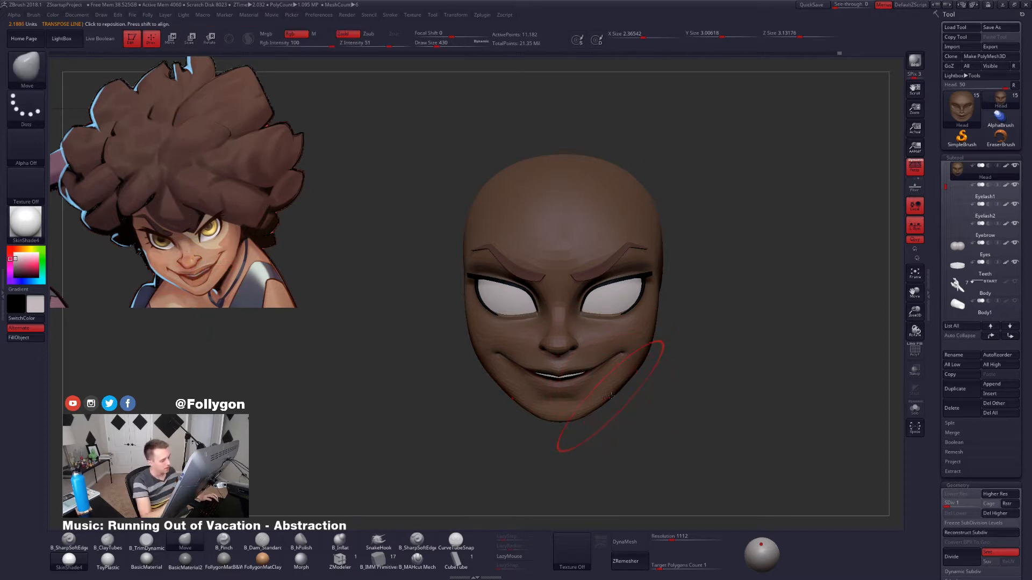
pyautogui.moveTo(617, 398); pyautogui.dragTo(610, 394)
pyautogui.moveTo(699, 403)
pyautogui.mouseDown()
pyautogui.moveTo(601, 403)
pyautogui.moveTo(615, 403)
pyautogui.moveTo(605, 440)
pyautogui.moveTo(664, 424)
pyautogui.mouseUp()
# Adjust the brush size and refine the chin and lower jaw shape with the Move brush.
pyautogui.press('space')
pyautogui.press('space')
pyautogui.moveTo(613, 402)
pyautogui.mouseDown()
pyautogui.moveTo(577, 407)
pyautogui.moveTo(586, 441)
pyautogui.moveTo(572, 424)
pyautogui.moveTo(630, 425)
pyautogui.moveTo(614, 343)
pyautogui.moveTo(598, 415)
pyautogui.moveTo(616, 426)
pyautogui.mouseUp()
pyautogui.press('space')
pyautogui.press('space')
pyautogui.press('space')
pyautogui.press('space')
pyautogui.moveTo(593, 415)
pyautogui.mouseDown(button='right')
pyautogui.moveTo(651, 405)
pyautogui.moveTo(592, 458)
pyautogui.moveTo(637, 411)
pyautogui.moveTo(672, 340)
pyautogui.moveTo(684, 363)
pyautogui.mouseUp(button='right')
# Raise the head to subdivision level 3 and refine the jaw's side and underside with TrimDynamic at draw size 150.
pyautogui.hotkey('ctrl', 'd')
pyautogui.press('space')
pyautogui.moveTo(684, 363); pyautogui.dragTo(681, 363)
pyautogui.press('3')
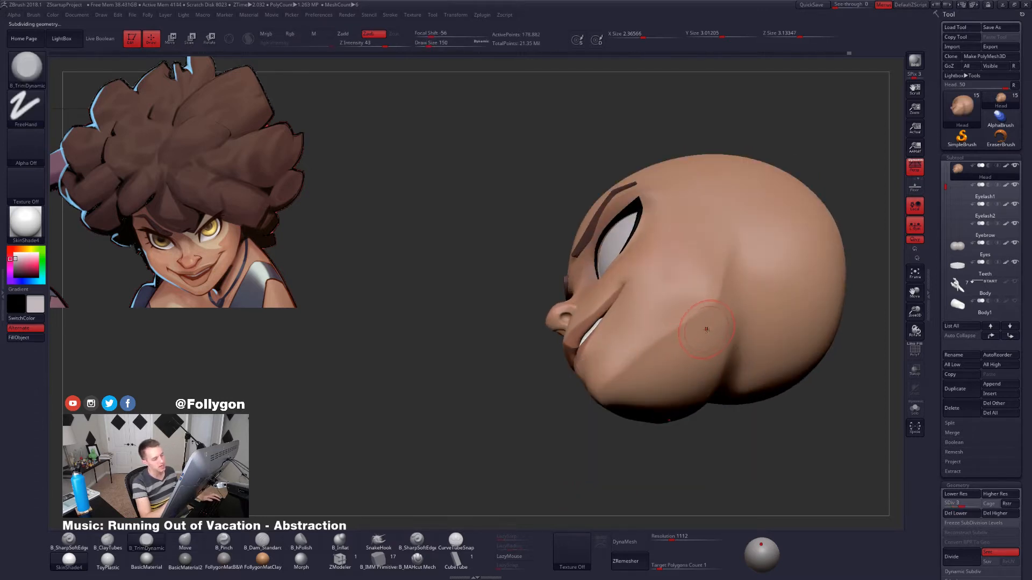
pyautogui.press('shift')
pyautogui.keyDown('shift'); pyautogui.moveTo(693, 430); pyautogui.dragTo(610, 409); pyautogui.keyUp('shift')
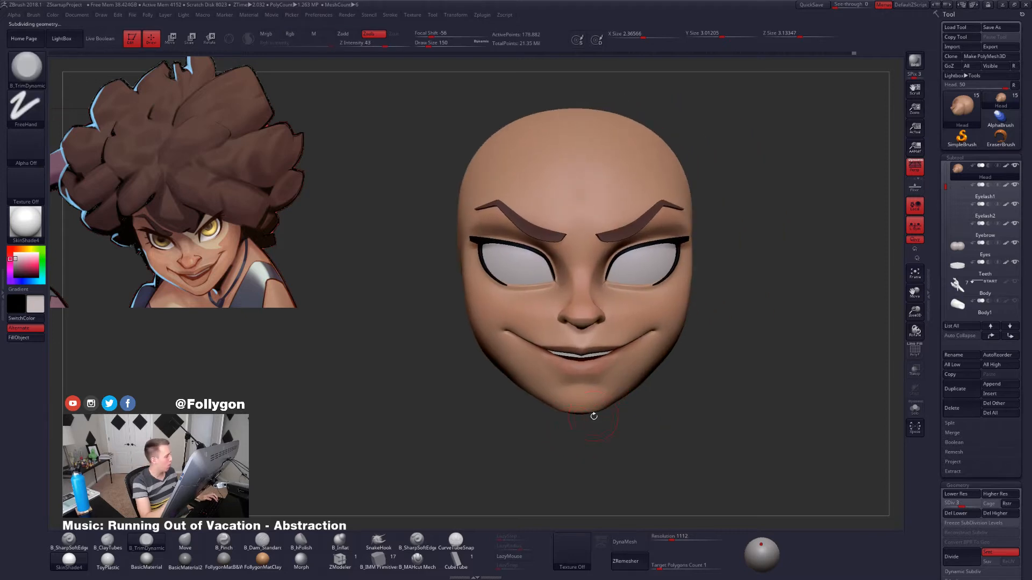
# Adjust the sides of the jaw with the Move brush at draw size 252.
pyautogui.press('b')
pyautogui.press('m')
pyautogui.press('v')
pyautogui.press('space')
pyautogui.moveTo(592, 421); pyautogui.dragTo(617, 445)
pyautogui.press('space')
pyautogui.moveTo(613, 403); pyautogui.dragTo(630, 403)
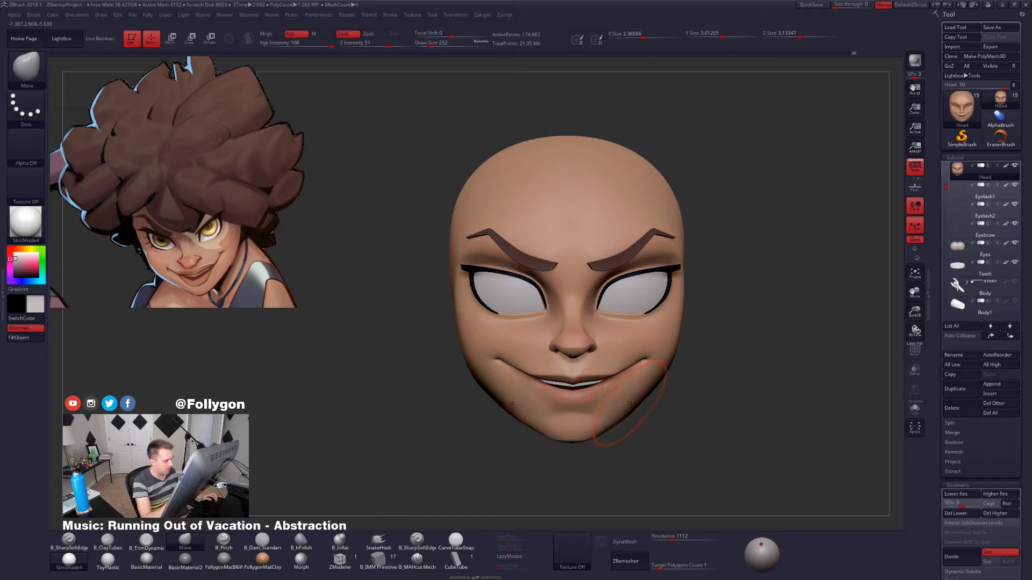
# Lower the head to subdivision level 1 and refine the lower cheek and jaw contour, comparing it with the reference face.
pyautogui.press('shift')
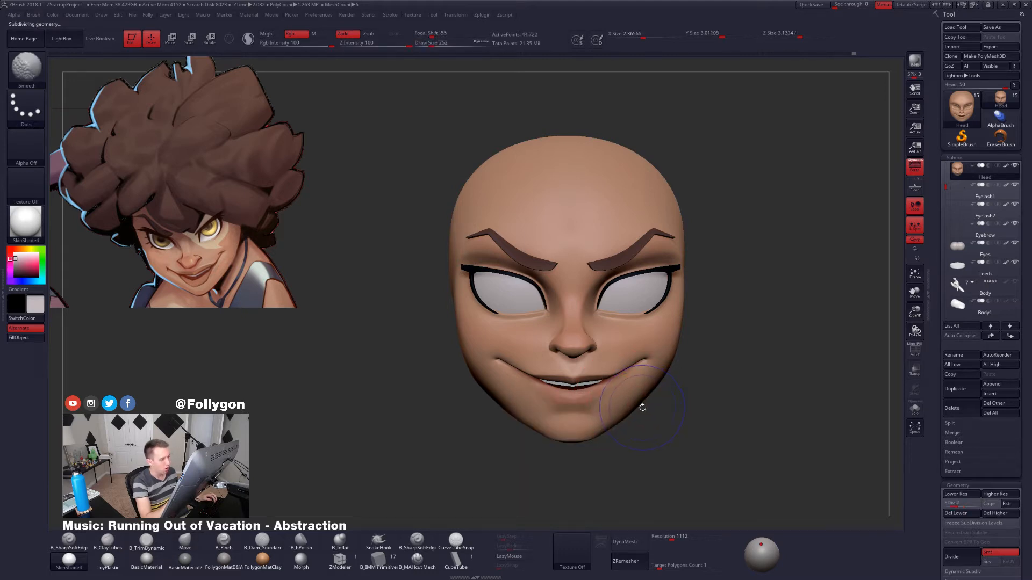
pyautogui.hotkey('shift', 'd')
pyautogui.moveTo(642, 407); pyautogui.dragTo(634, 414)
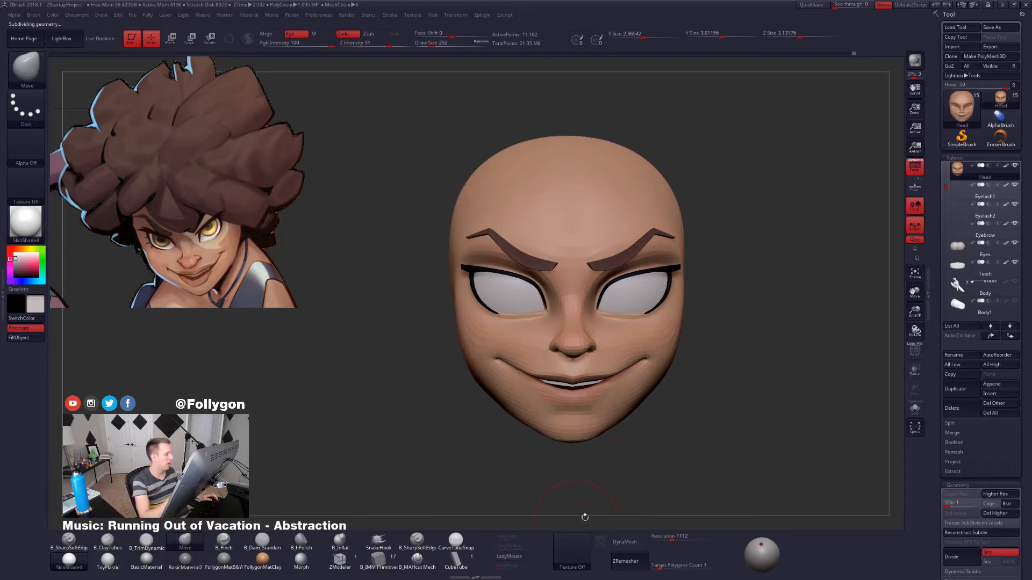
pyautogui.moveTo(626, 474); pyautogui.dragTo(642, 456)
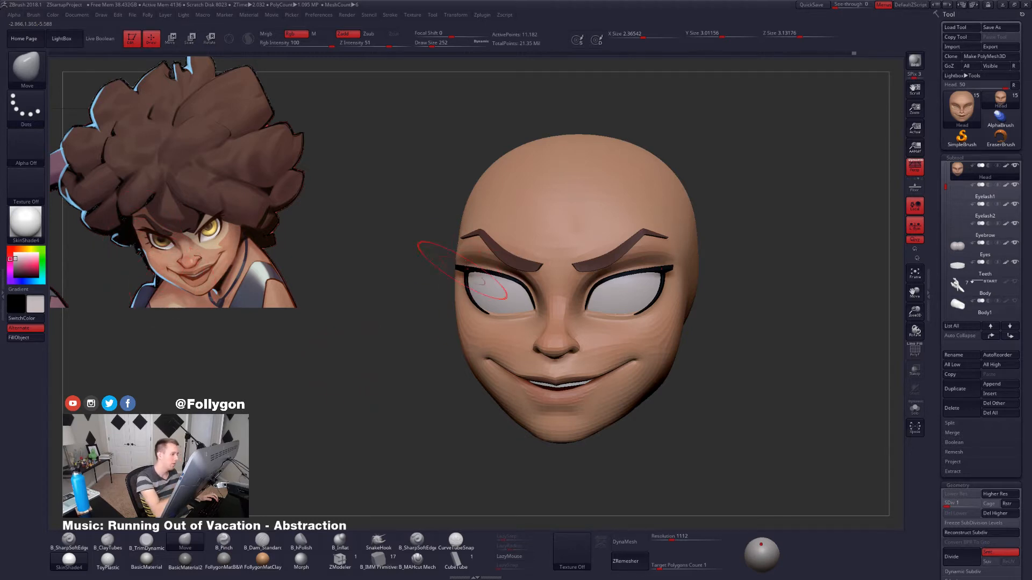
pyautogui.moveTo(427, 290); pyautogui.dragTo(395, 302)
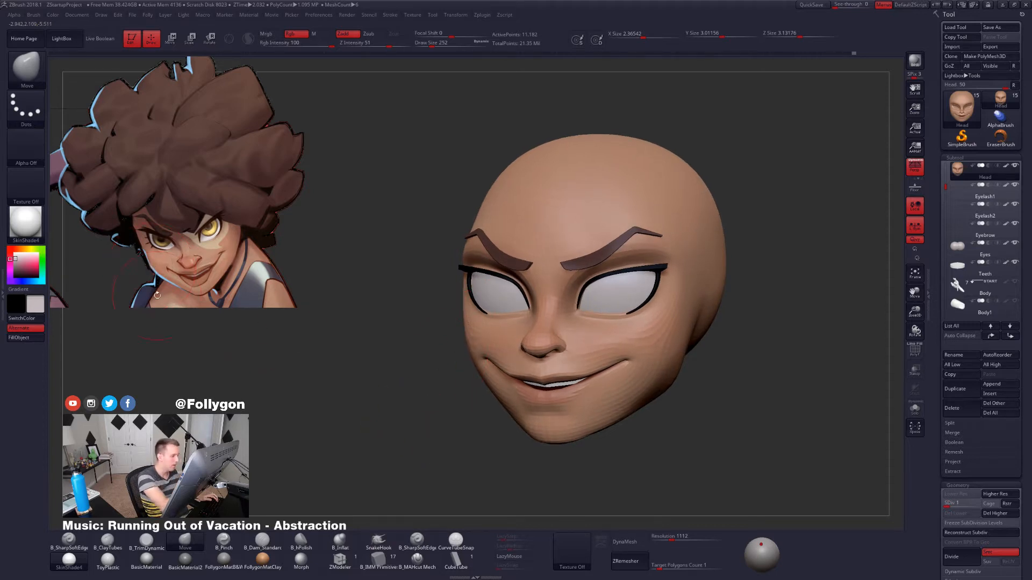
pyautogui.moveTo(157, 295); pyautogui.dragTo(194, 296)
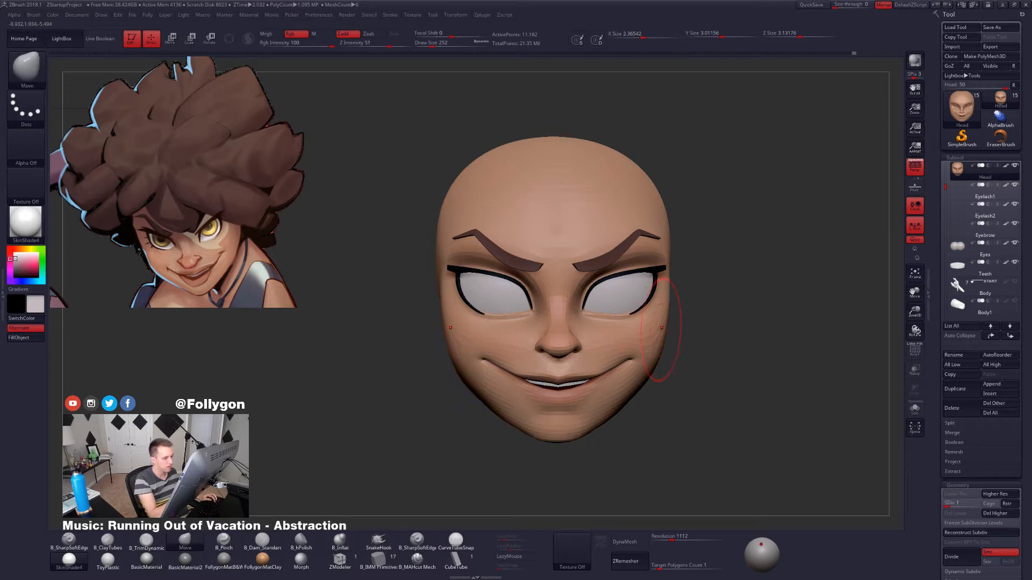
# Draw a lasso mask down the outer side of the face and repeatedly soften its edge.
pyautogui.moveTo(669, 268)
pyautogui.keyDown('ctrl'); pyautogui.keyDown('shift'); pyautogui.mouseDown()
pyautogui.moveTo(755, 347)
pyautogui.moveTo(655, 466)
pyautogui.moveTo(670, 428)
pyautogui.mouseUp(); pyautogui.keyUp('shift'); pyautogui.keyUp('ctrl')
pyautogui.keyDown('ctrl'); pyautogui.click(661, 400); pyautogui.keyUp('ctrl')
pyautogui.keyDown('ctrl'); pyautogui.click(660, 401); pyautogui.keyUp('ctrl')
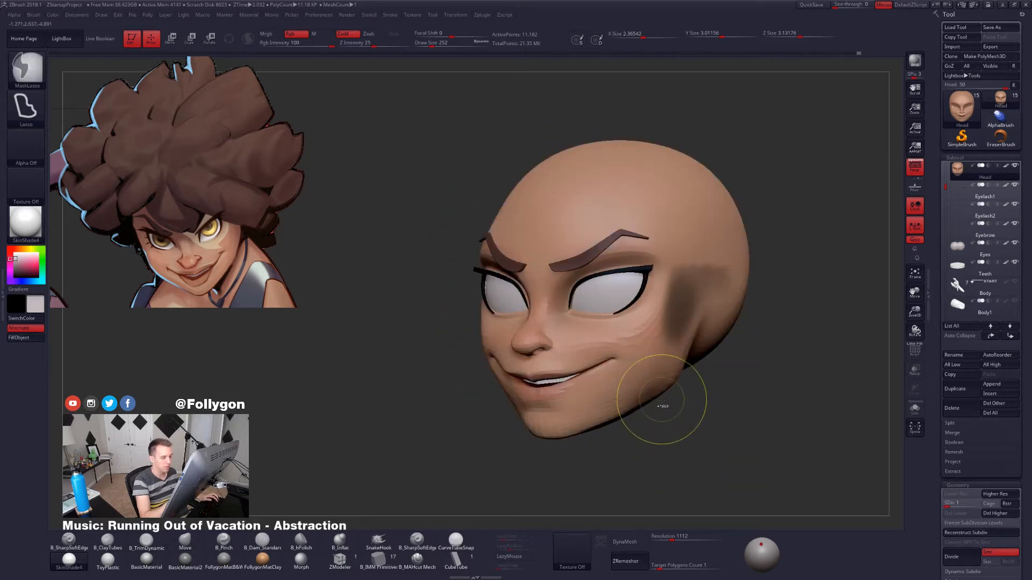
pyautogui.keyDown('ctrl'); pyautogui.click(662, 401); pyautogui.keyUp('ctrl')
pyautogui.keyDown('ctrl'); pyautogui.click(656, 385); pyautogui.keyUp('ctrl')
pyautogui.keyDown('ctrl'); pyautogui.click(664, 403); pyautogui.keyUp('ctrl')
pyautogui.keyDown('ctrl'); pyautogui.click(660, 388); pyautogui.keyUp('ctrl')
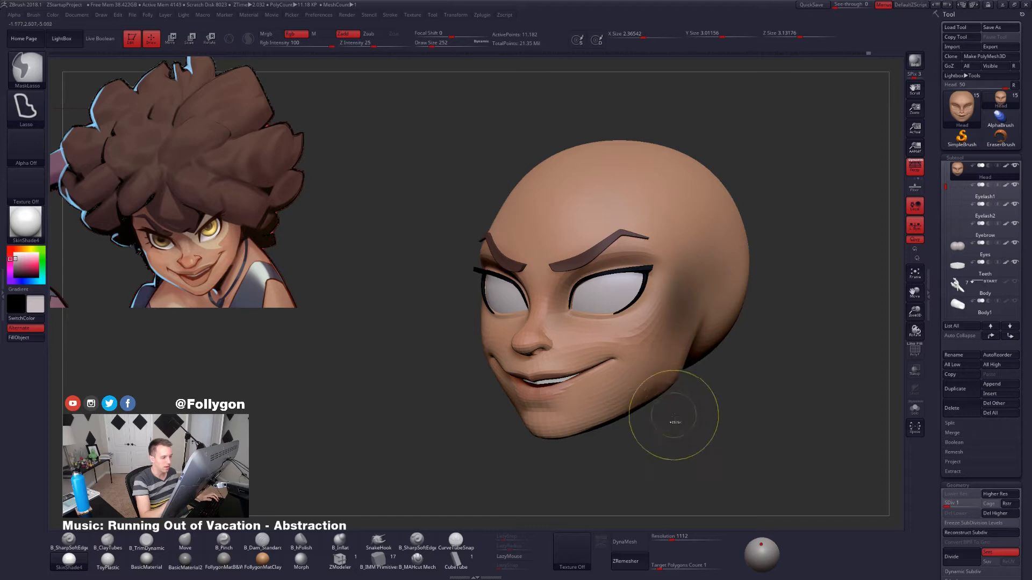
pyautogui.keyDown('ctrl'); pyautogui.click(674, 421); pyautogui.keyUp('ctrl')
# Reshape the outer cheek contour against the mask with the Move brush and clear the mask.
pyautogui.moveTo(667, 400)
pyautogui.keyDown('shift'); pyautogui.mouseDown()
pyautogui.moveTo(698, 304)
pyautogui.moveTo(688, 317)
pyautogui.moveTo(618, 322)
pyautogui.mouseUp(); pyautogui.keyUp('shift')
pyautogui.press('space')
pyautogui.press('space')
pyautogui.moveTo(489, 309); pyautogui.dragTo(477, 310)
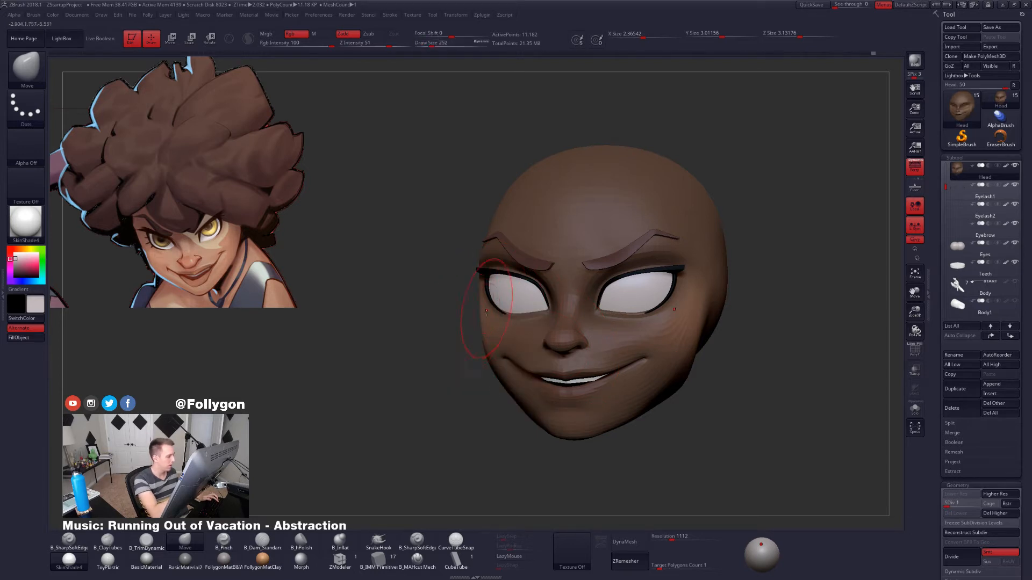
pyautogui.keyDown('ctrl'); pyautogui.click(481, 437); pyautogui.keyUp('ctrl')
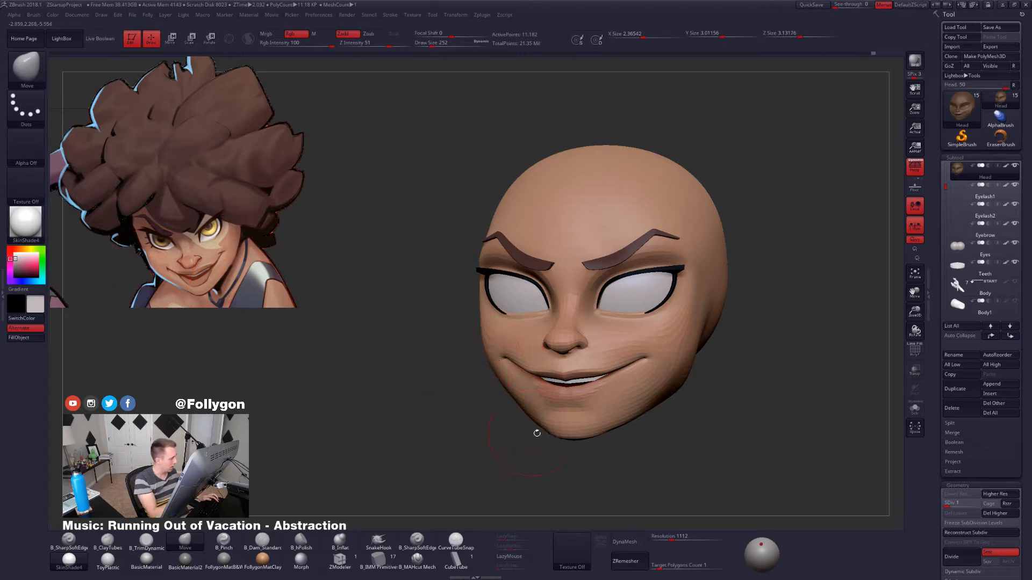
# Refine the area beside the mouth corners with the Move brush at draw size 192, gauging the cheek with a transpose line.
pyautogui.press('space')
pyautogui.moveTo(599, 394); pyautogui.dragTo(595, 395)
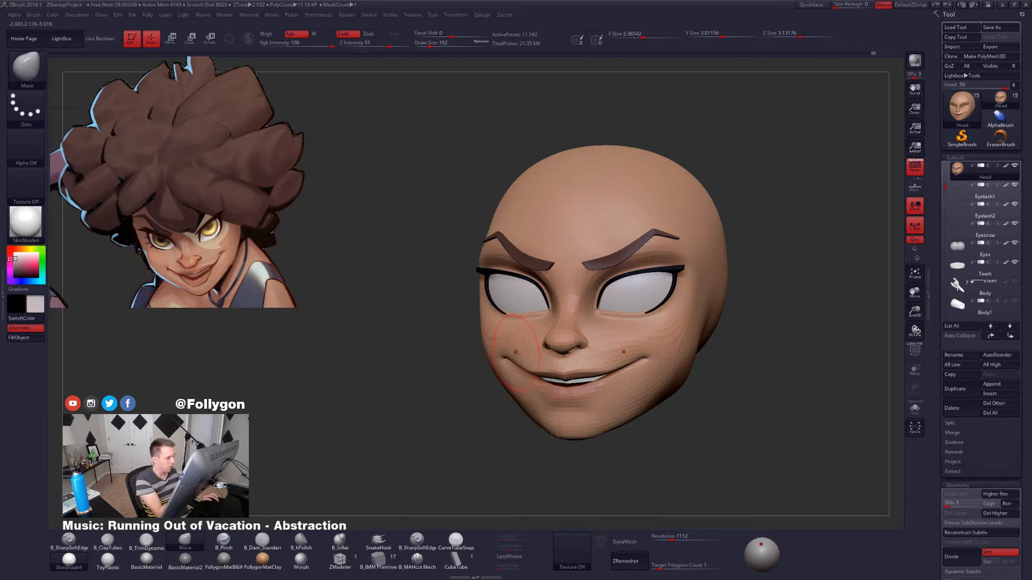
pyautogui.press('w')
pyautogui.moveTo(539, 353)
pyautogui.mouseDown()
pyautogui.moveTo(448, 351)
pyautogui.moveTo(454, 332)
pyautogui.mouseUp()
pyautogui.press('q')
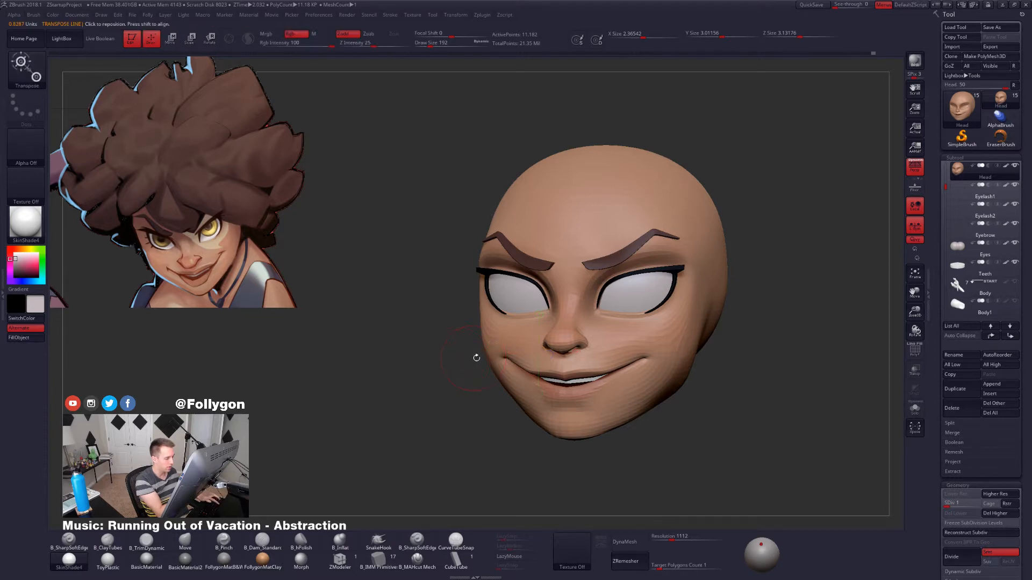
# Reduce the Move brush to draw size 113 and then 140 while refining the outer cheek contour from several angles.
pyautogui.press('space')
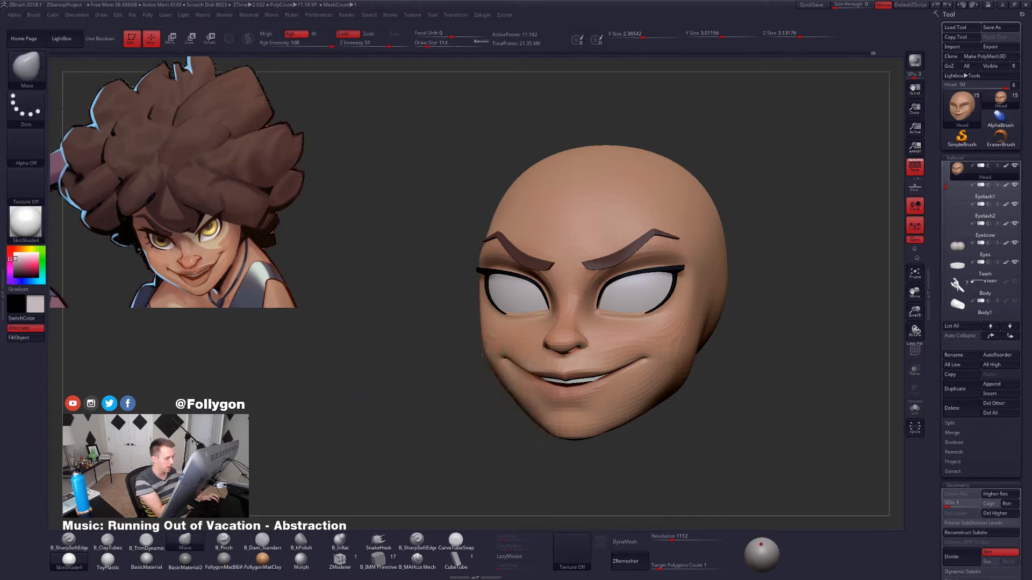
pyautogui.press('space')
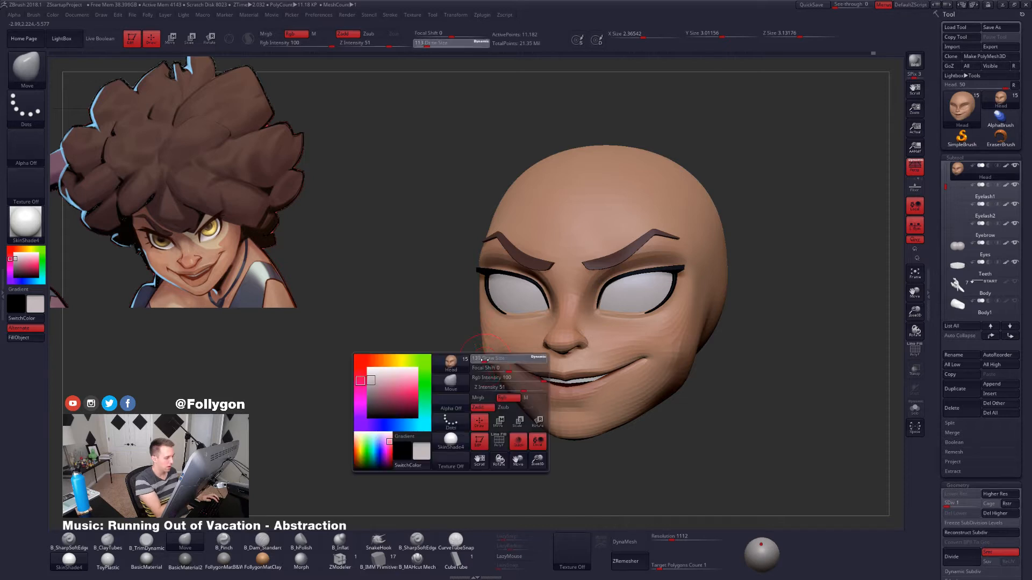
pyautogui.moveTo(485, 358); pyautogui.dragTo(487, 358)
pyautogui.keyDown('shift'); pyautogui.moveTo(436, 367); pyautogui.dragTo(458, 369); pyautogui.keyUp('shift')
pyautogui.moveTo(491, 368); pyautogui.dragTo(513, 366, button='right')
pyautogui.press('space')
pyautogui.moveTo(475, 357); pyautogui.dragTo(477, 357)
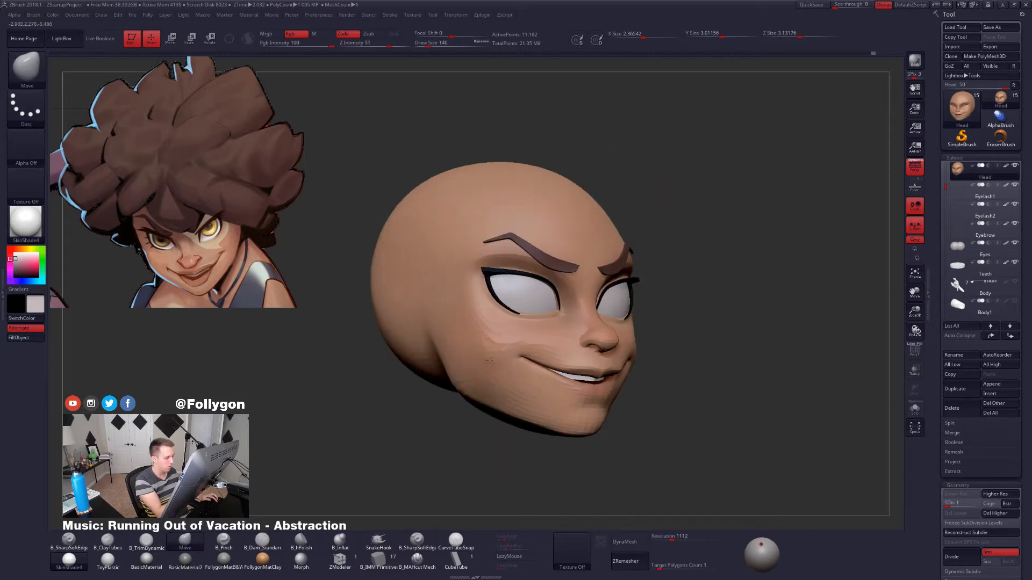
# Raise the head to subdivision level 3 and tighten the cheek and jaw planes with the B_Pinch brush at draw size 140.
pyautogui.press('5')
pyautogui.moveTo(475, 356); pyautogui.dragTo(542, 351, button='right')
pyautogui.press('d')
pyautogui.press('d')
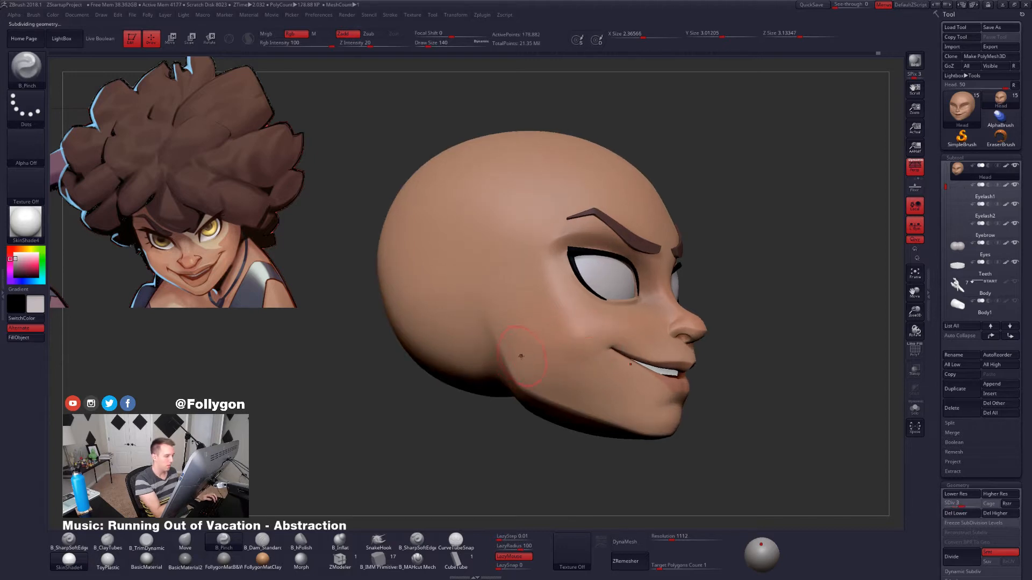
pyautogui.moveTo(635, 324)
pyautogui.mouseDown(button='right')
pyautogui.moveTo(552, 361)
pyautogui.moveTo(547, 396)
pyautogui.moveTo(543, 273)
pyautogui.mouseUp(button='right')
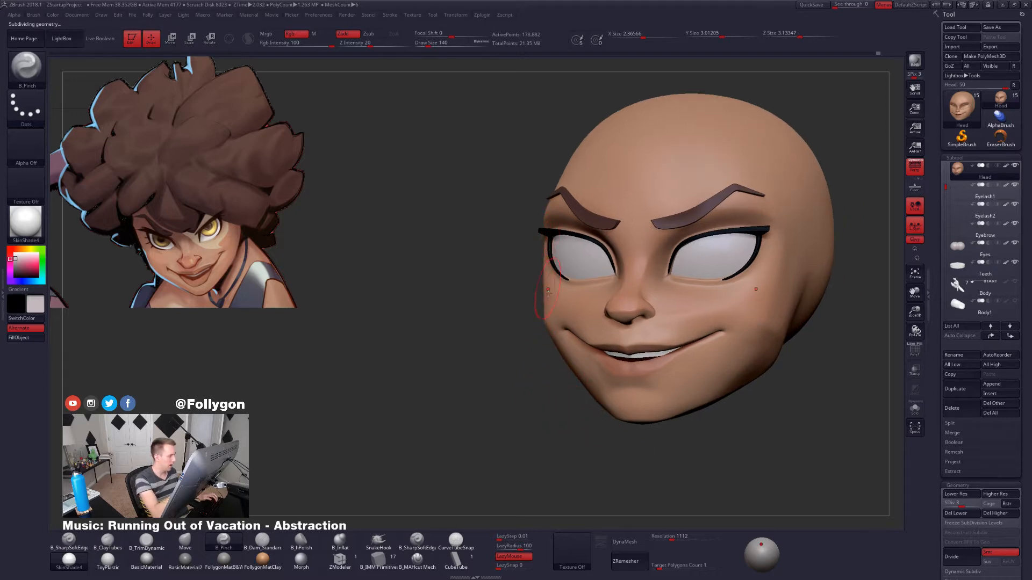
pyautogui.moveTo(571, 354); pyautogui.dragTo(621, 353, button='right')
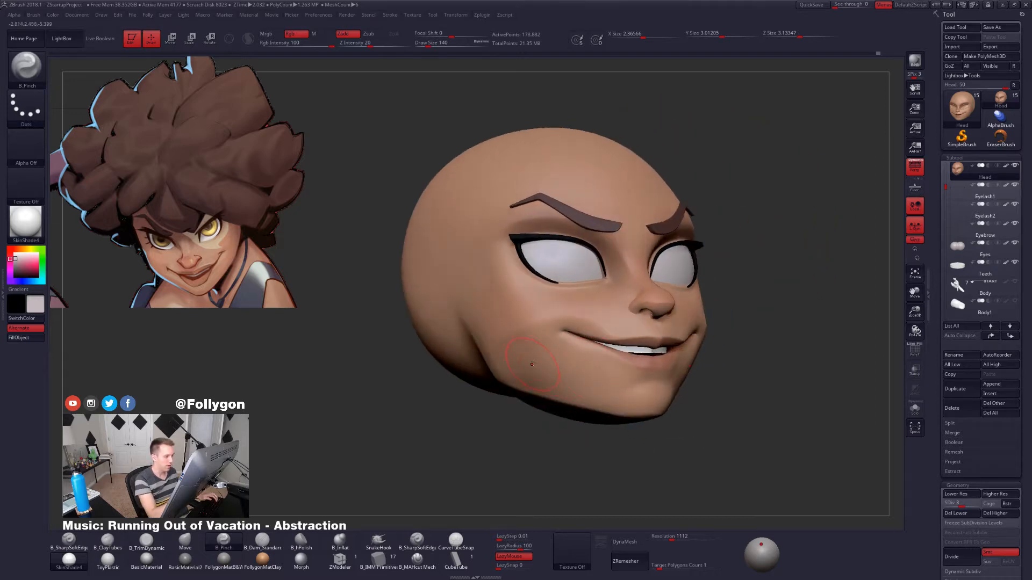
pyautogui.moveTo(524, 362)
pyautogui.mouseDown(button='right')
pyautogui.moveTo(546, 371)
pyautogui.moveTo(518, 393)
pyautogui.moveTo(503, 383)
pyautogui.moveTo(537, 367)
pyautogui.moveTo(533, 325)
pyautogui.moveTo(499, 388)
pyautogui.moveTo(517, 350)
pyautogui.moveTo(561, 343)
pyautogui.moveTo(575, 354)
pyautogui.moveTo(506, 383)
pyautogui.moveTo(506, 408)
pyautogui.moveTo(586, 427)
pyautogui.mouseUp(button='right')
pyautogui.hotkey('shift', 'd')
pyautogui.press('d')
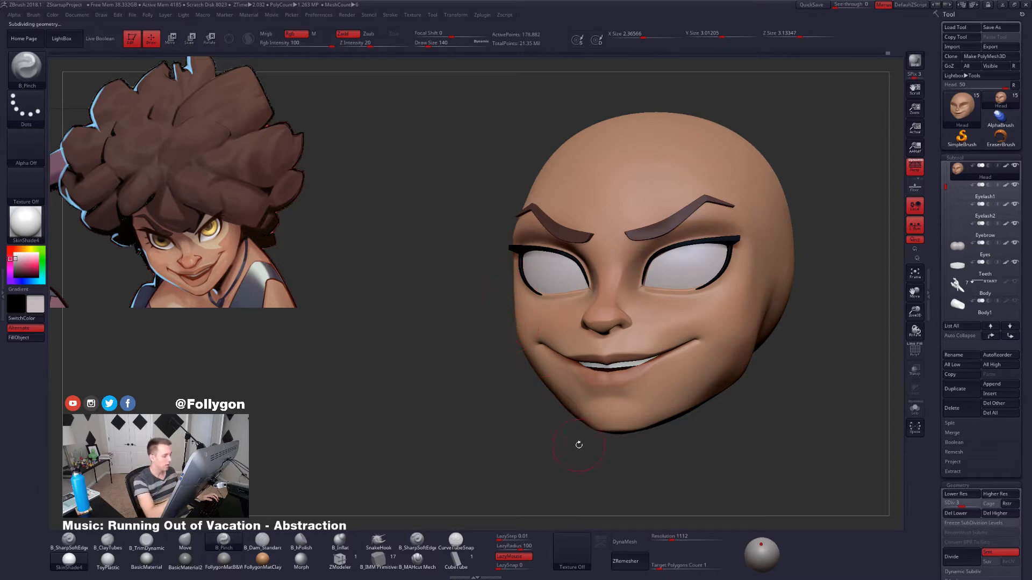
# Pinch the cheek plane running from the mouth corner up toward the side of the face.
pyautogui.keyDown('alt'); pyautogui.moveTo(645, 467); pyautogui.dragTo(559, 475); pyautogui.keyUp('alt')
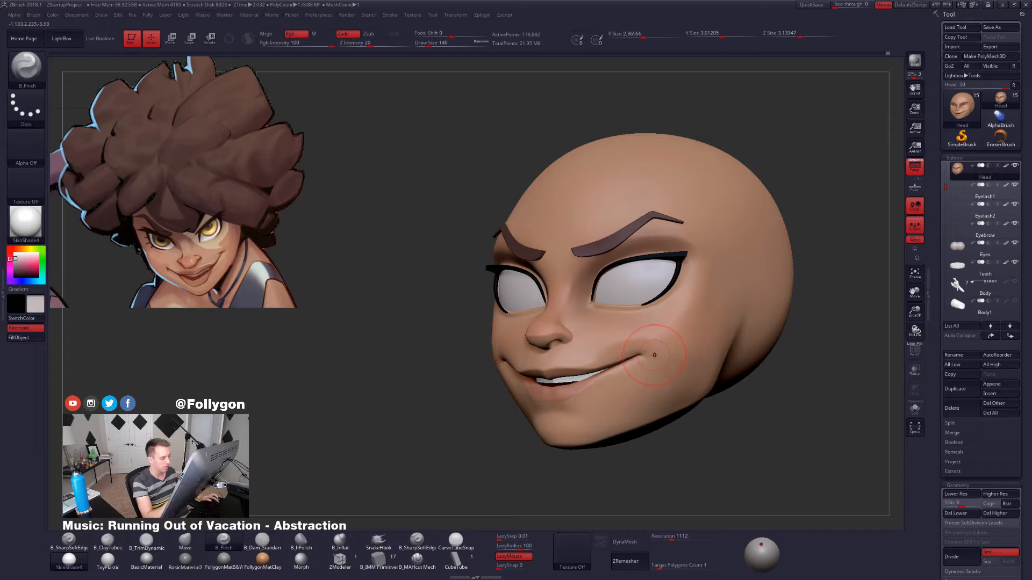
pyautogui.moveTo(656, 355); pyautogui.dragTo(655, 351, button='right')
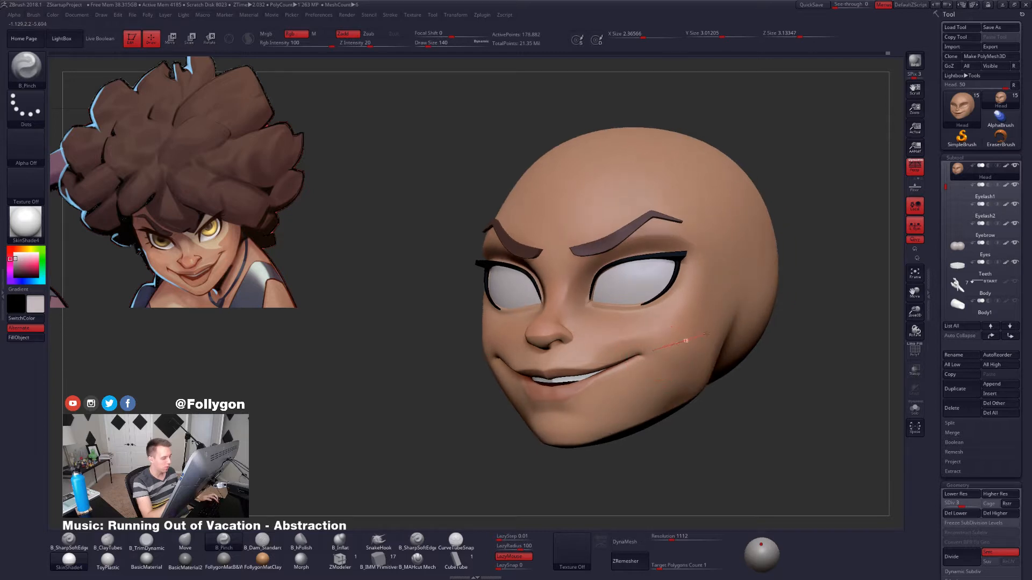
pyautogui.moveTo(722, 322); pyautogui.dragTo(727, 320)
pyautogui.moveTo(724, 316); pyautogui.dragTo(643, 350, button='right')
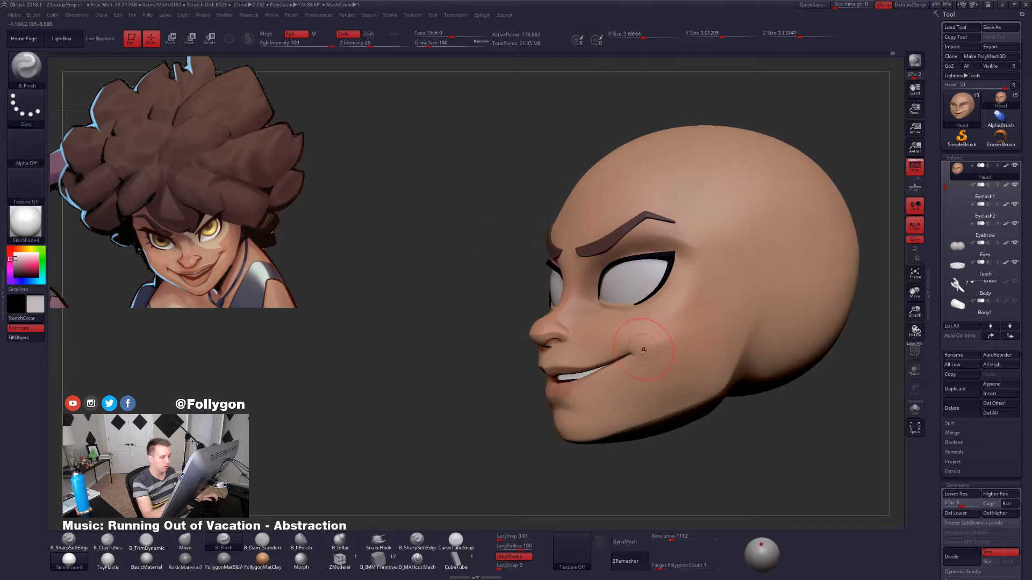
pyautogui.moveTo(683, 321)
pyautogui.mouseDown(button='right')
pyautogui.moveTo(699, 361)
pyautogui.moveTo(679, 369)
pyautogui.moveTo(658, 351)
pyautogui.mouseUp(button='right')
pyautogui.press('shift')
pyautogui.moveTo(696, 324); pyautogui.dragTo(643, 359, button='right')
# Lower the head to subdivision level 2 and smooth the cheek between the mouth corner and the outer eye.
pyautogui.hotkey('shift', 'f')
pyautogui.hotkey('shift', 'f')
pyautogui.hotkey('shift', 'd')
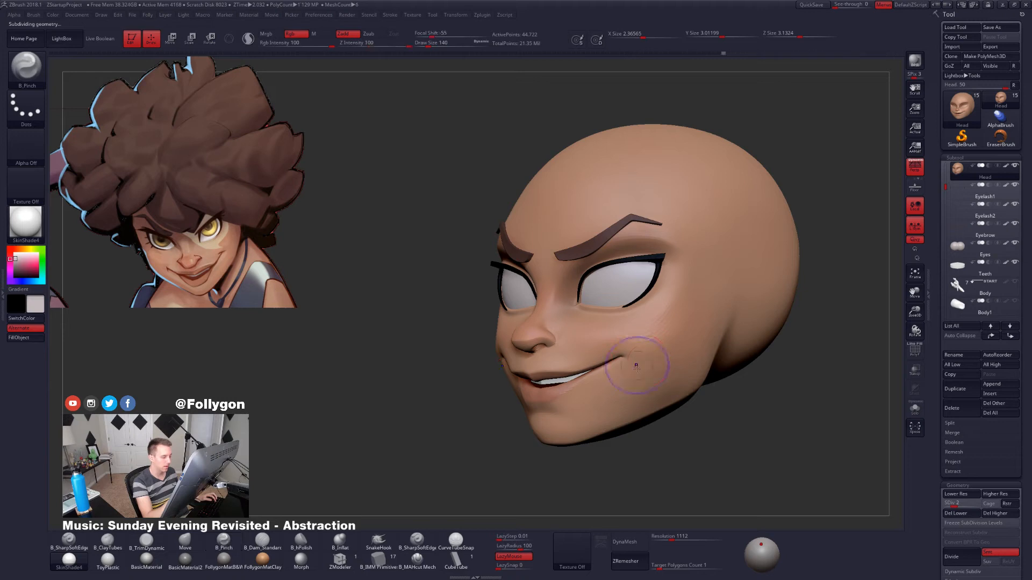
pyautogui.keyDown('shift'); pyautogui.moveTo(642, 357); pyautogui.dragTo(652, 335); pyautogui.keyUp('shift')
pyautogui.moveTo(653, 334); pyautogui.dragTo(685, 329, button='right')
pyautogui.keyDown('shift'); pyautogui.moveTo(684, 298); pyautogui.dragTo(672, 317); pyautogui.keyUp('shift')
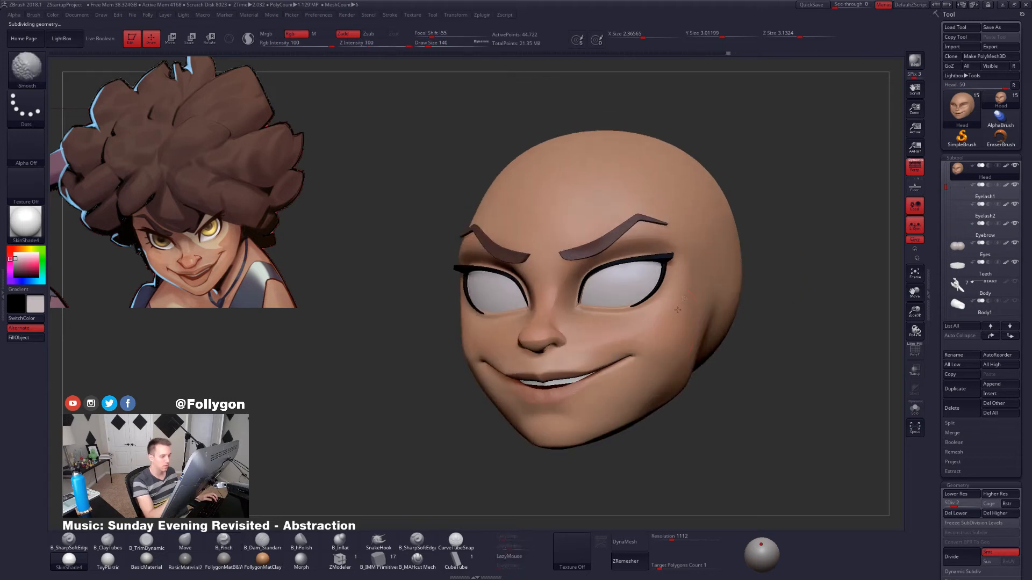
pyautogui.moveTo(678, 310)
pyautogui.mouseDown(button='right')
pyautogui.moveTo(703, 334)
pyautogui.moveTo(657, 346)
pyautogui.moveTo(690, 330)
pyautogui.mouseUp(button='right')
# Switch to the Move brush, drop the head to subdivision level 1 and adjust the cheek at draw size 181.
pyautogui.press('s')
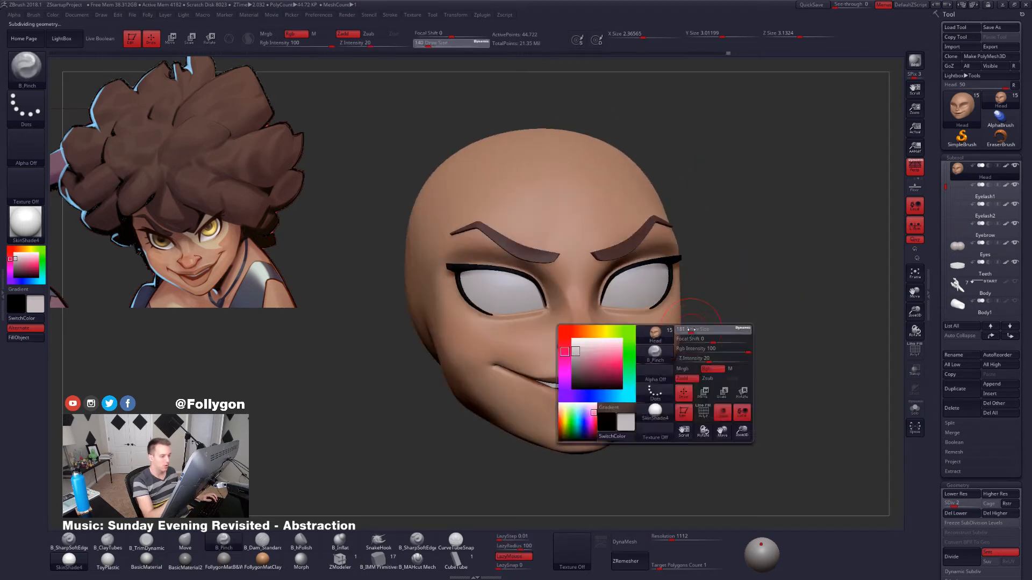
pyautogui.moveTo(690, 329); pyautogui.dragTo(694, 329)
pyautogui.press('b')
pyautogui.press('m')
pyautogui.press('v')
pyautogui.press('s')
pyautogui.moveTo(715, 349)
pyautogui.mouseDown(button='right')
pyautogui.moveTo(683, 371)
pyautogui.moveTo(697, 379)
pyautogui.moveTo(681, 353)
pyautogui.moveTo(674, 364)
pyautogui.moveTo(667, 350)
pyautogui.moveTo(639, 374)
pyautogui.mouseUp(button='right')
pyautogui.press('shift')
pyautogui.hotkey('shift', 'd')
pyautogui.press('space')
pyautogui.moveTo(615, 391); pyautogui.dragTo(611, 391)
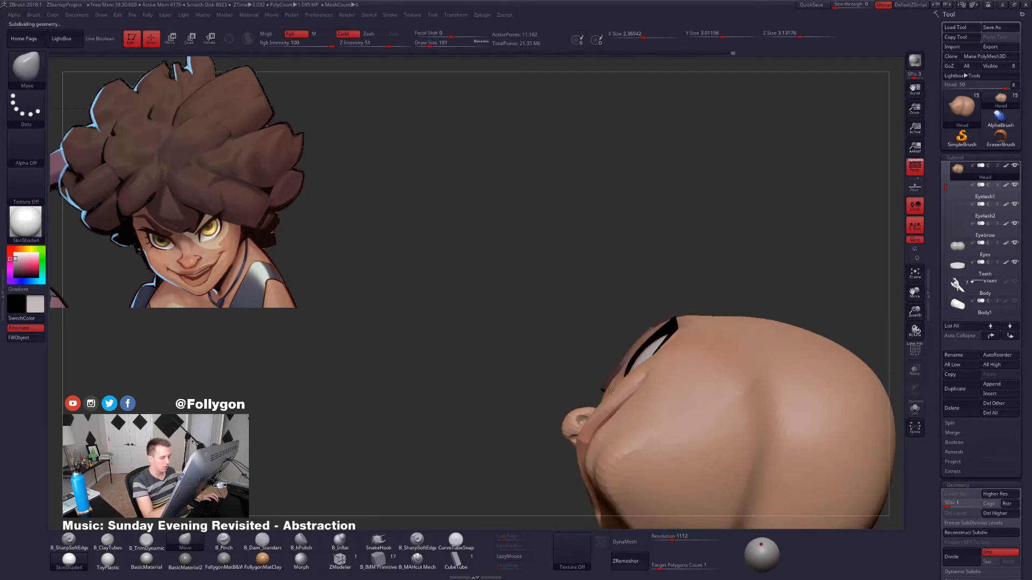
# Set the Move brush to draw size 227, refine the cheek contour as seen from above and clear the mask.
pyautogui.moveTo(636, 373); pyautogui.dragTo(681, 394, button='right')
pyautogui.press('space')
pyautogui.moveTo(671, 385); pyautogui.dragTo(675, 385)
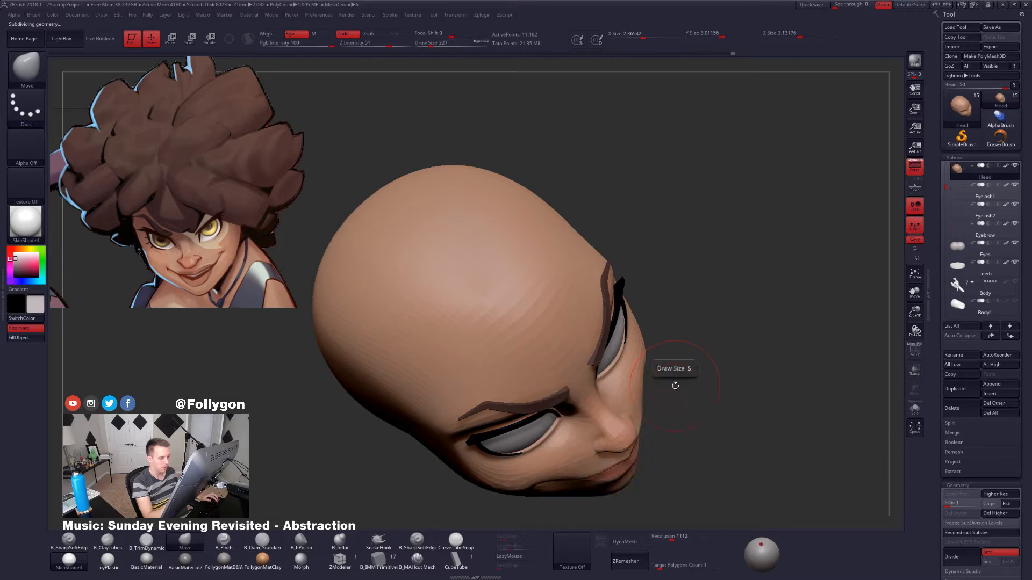
pyautogui.moveTo(675, 385)
pyautogui.mouseDown(button='right')
pyautogui.moveTo(685, 396)
pyautogui.moveTo(672, 403)
pyautogui.mouseUp(button='right')
pyautogui.press('ctrl')
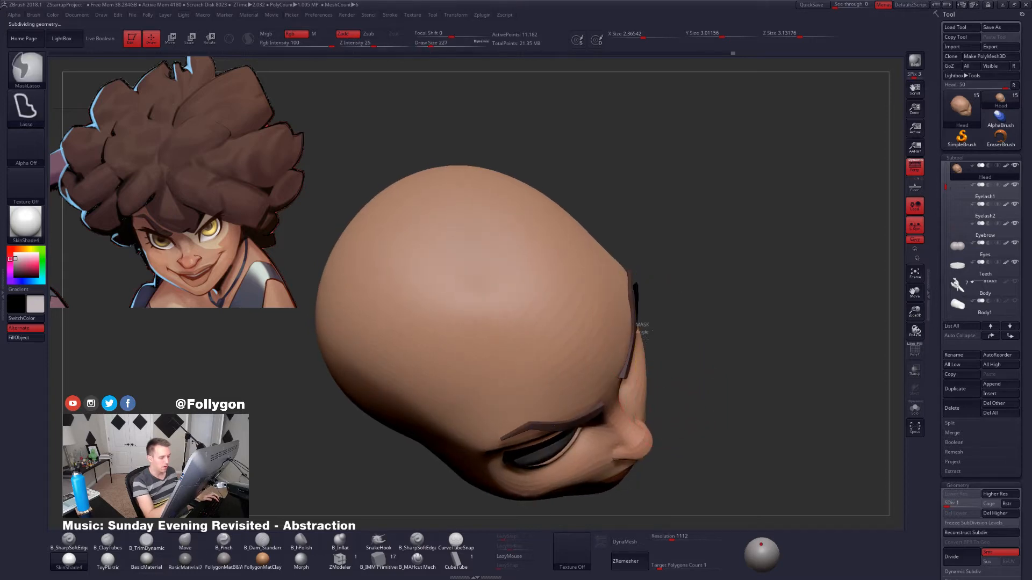
pyautogui.moveTo(651, 403)
pyautogui.keyDown('ctrl'); pyautogui.mouseDown()
pyautogui.moveTo(652, 425)
pyautogui.moveTo(702, 449)
pyautogui.mouseUp(); pyautogui.keyUp('ctrl')
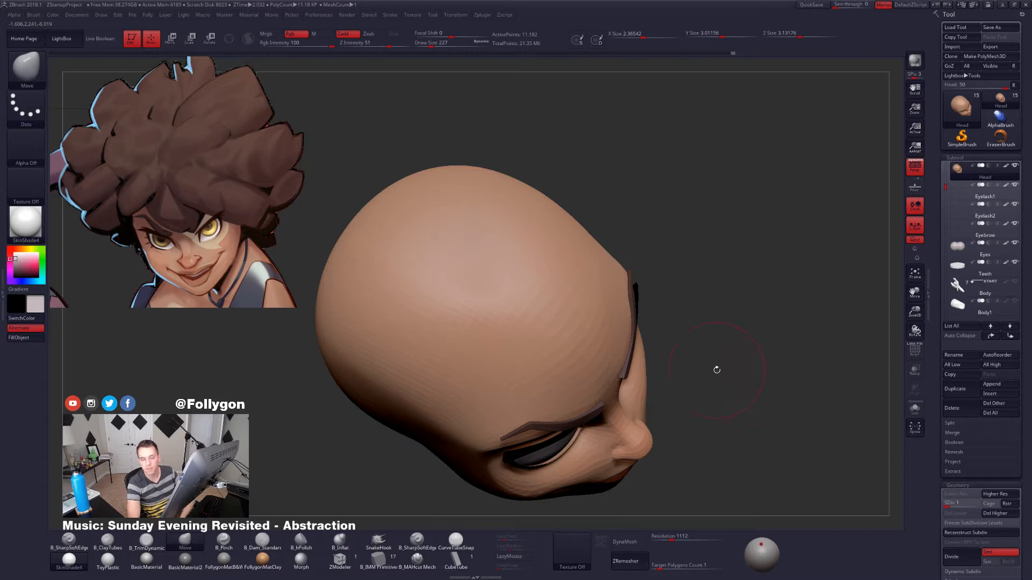
# Reshape the lower cheeks and jaw from the front with the Move brush and raise the head to subdivision level 2.
pyautogui.moveTo(686, 387)
pyautogui.keyDown('shift'); pyautogui.mouseDown()
pyautogui.moveTo(727, 350)
pyautogui.moveTo(714, 270)
pyautogui.mouseUp(); pyautogui.keyUp('shift')
pyautogui.moveTo(736, 334)
pyautogui.keyDown('shift'); pyautogui.mouseDown()
pyautogui.moveTo(666, 333)
pyautogui.moveTo(710, 336)
pyautogui.moveTo(707, 301)
pyautogui.mouseUp(); pyautogui.keyUp('shift')
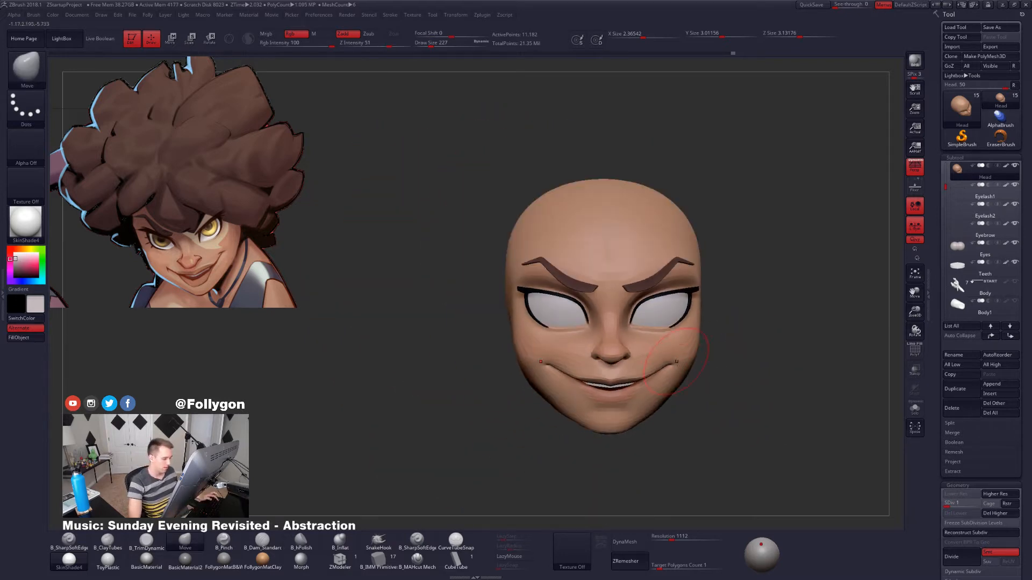
pyautogui.moveTo(676, 361)
pyautogui.mouseDown()
pyautogui.moveTo(693, 387)
pyautogui.moveTo(647, 403)
pyautogui.mouseUp()
pyautogui.hotkey('ctrl', 'd')
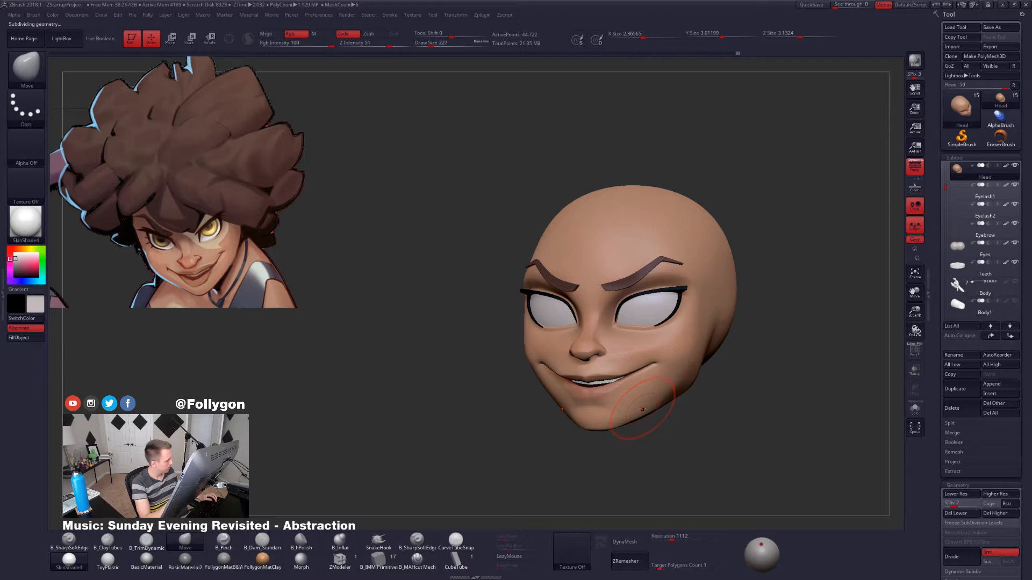
pyautogui.moveTo(666, 437); pyautogui.dragTo(773, 425)
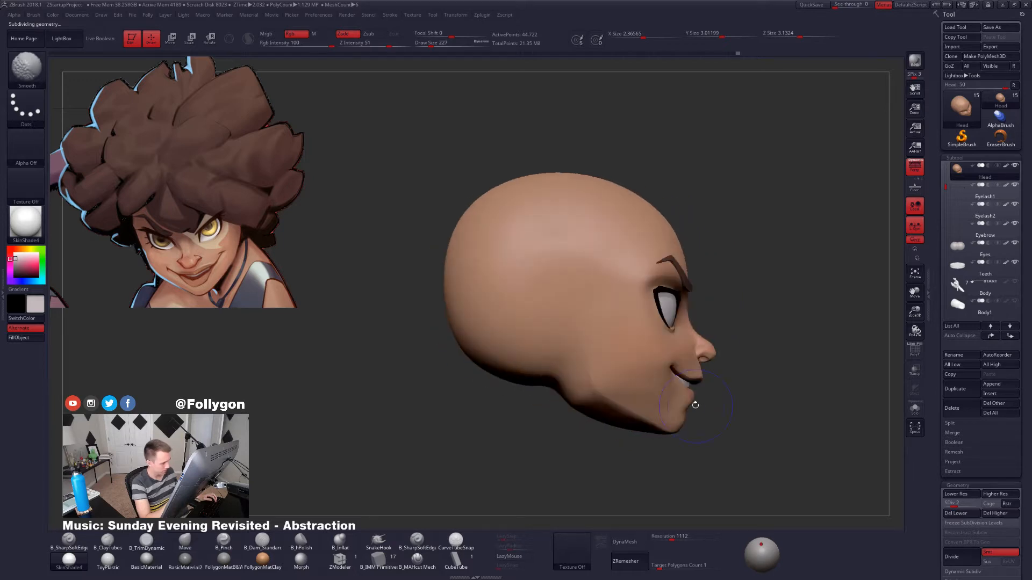
# Return the head to subdivision level 1 and refine the cheek in profile with the Move brush at draw size 113.
pyautogui.hotkey('shift', 'd')
pyautogui.press('b')
pyautogui.press('m')
pyautogui.press('v')
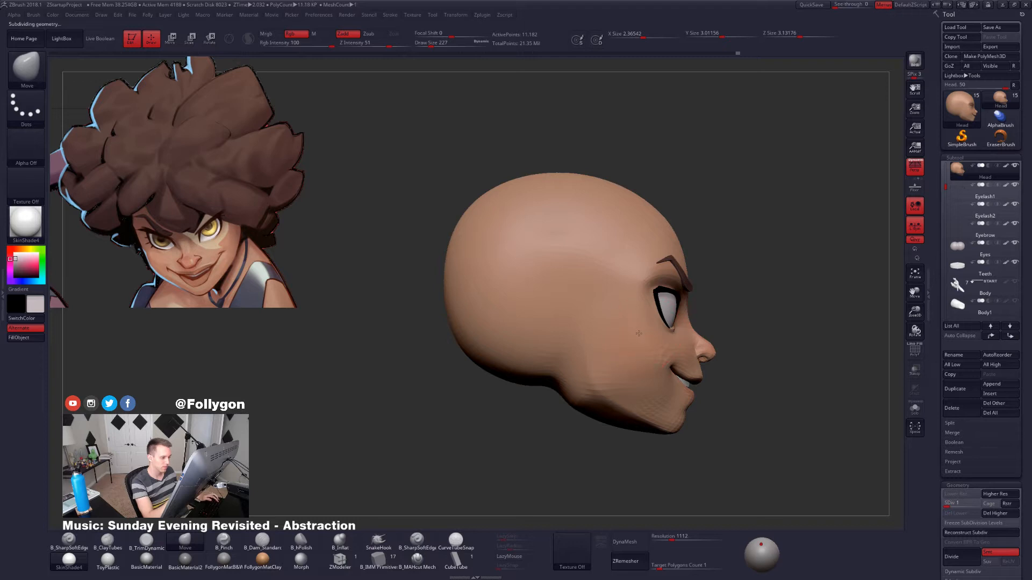
pyautogui.moveTo(638, 333); pyautogui.dragTo(597, 344, button='right')
pyautogui.press('space')
pyautogui.moveTo(672, 334); pyautogui.dragTo(668, 334)
pyautogui.moveTo(634, 350); pyautogui.dragTo(680, 351, button='right')
pyautogui.keyDown('ctrl'); pyautogui.moveTo(679, 352); pyautogui.dragTo(668, 317, button='right'); pyautogui.keyUp('ctrl')
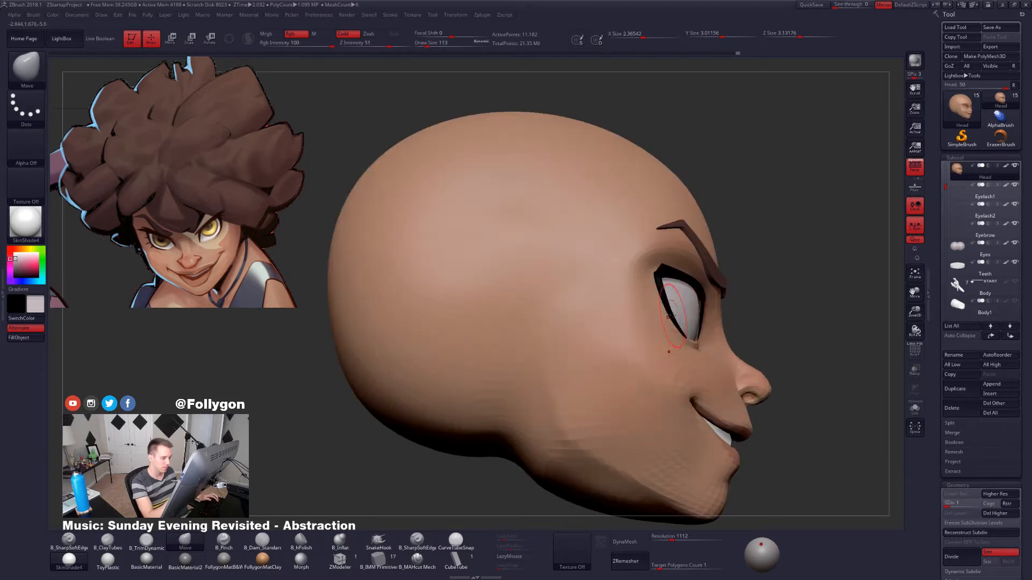
# Enlarge the Move brush to draw size 160 and refine the cheeks around the mouth corners from the front.
pyautogui.press('space')
pyautogui.moveTo(668, 312); pyautogui.dragTo(670, 310)
pyautogui.moveTo(670, 310); pyautogui.dragTo(564, 325, button='right')
pyautogui.moveTo(667, 343)
pyautogui.keyDown('ctrl'); pyautogui.mouseDown(button='right')
pyautogui.moveTo(677, 395)
pyautogui.moveTo(624, 399)
pyautogui.mouseUp(button='right'); pyautogui.keyUp('ctrl')
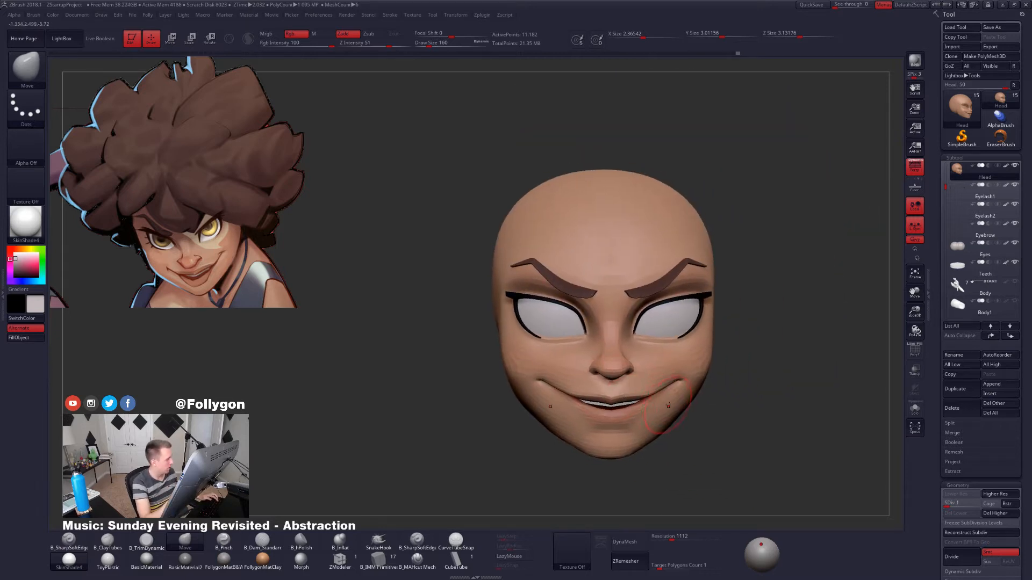
# Set the Move brush to draw size 192 and preview the head one subdivision level higher before returning to level 1.
pyautogui.moveTo(671, 408)
pyautogui.mouseDown(button='right')
pyautogui.moveTo(659, 411)
pyautogui.moveTo(695, 402)
pyautogui.moveTo(684, 394)
pyautogui.mouseUp(button='right')
pyautogui.moveTo(684, 393)
pyautogui.keyDown('ctrl'); pyautogui.mouseDown(button='right')
pyautogui.moveTo(707, 376)
pyautogui.moveTo(711, 403)
pyautogui.moveTo(704, 395)
pyautogui.mouseUp(button='right'); pyautogui.keyUp('ctrl')
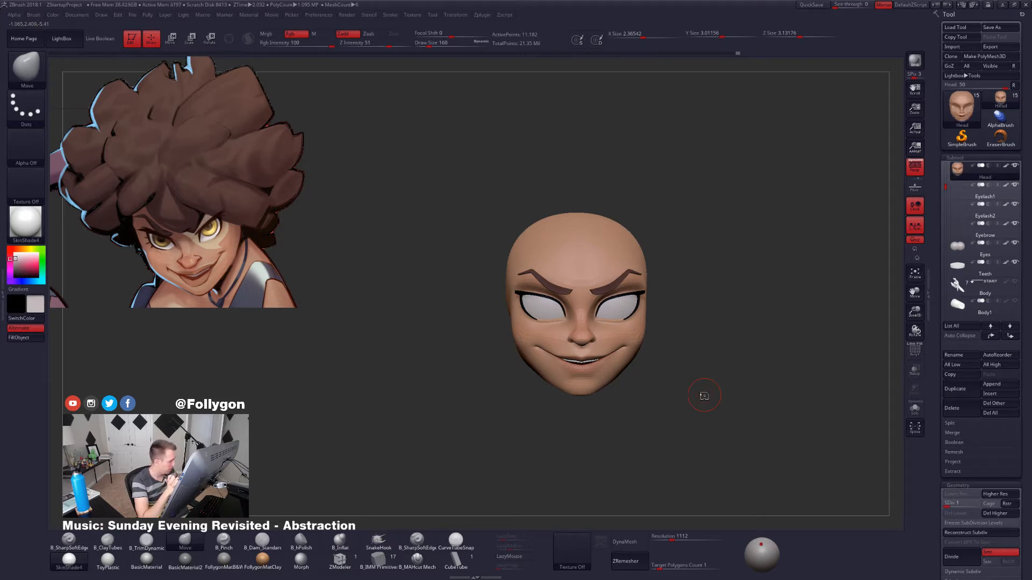
pyautogui.moveTo(704, 396)
pyautogui.mouseDown(button='right')
pyautogui.moveTo(669, 398)
pyautogui.moveTo(692, 413)
pyautogui.mouseUp(button='right')
pyautogui.keyDown('ctrl'); pyautogui.moveTo(691, 413); pyautogui.dragTo(692, 457, button='right'); pyautogui.keyUp('ctrl')
pyautogui.press('space')
pyautogui.moveTo(607, 345); pyautogui.dragTo(610, 345)
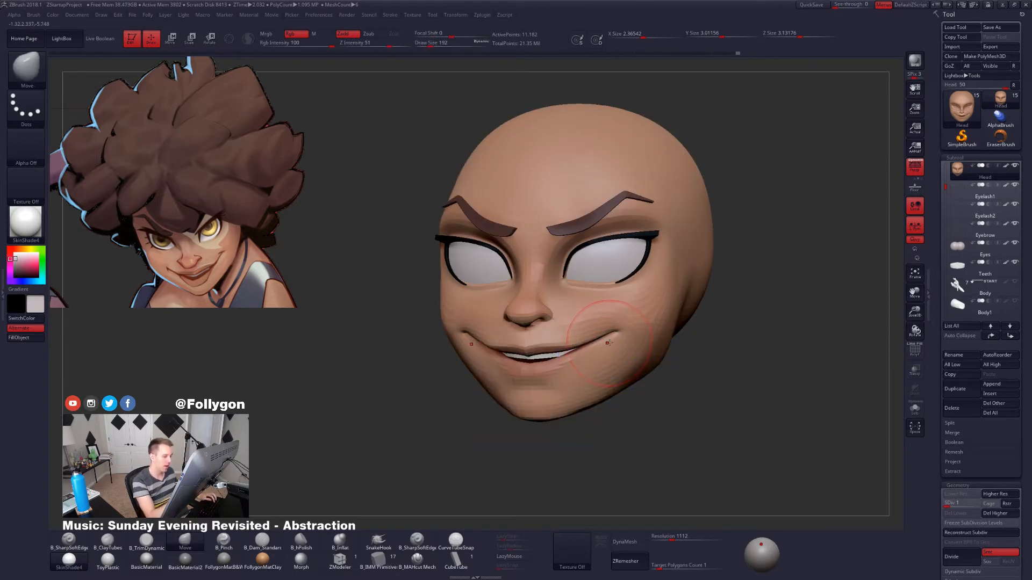
pyautogui.hotkey('ctrl', 'd')
pyautogui.hotkey('shift', 'd')
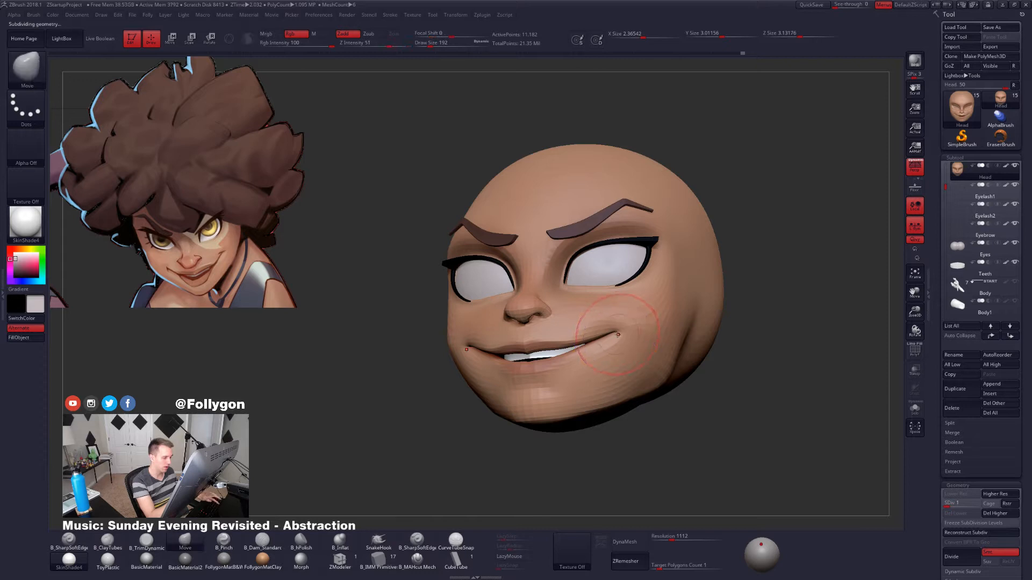
pyautogui.moveTo(616, 336); pyautogui.dragTo(583, 317, button='right')
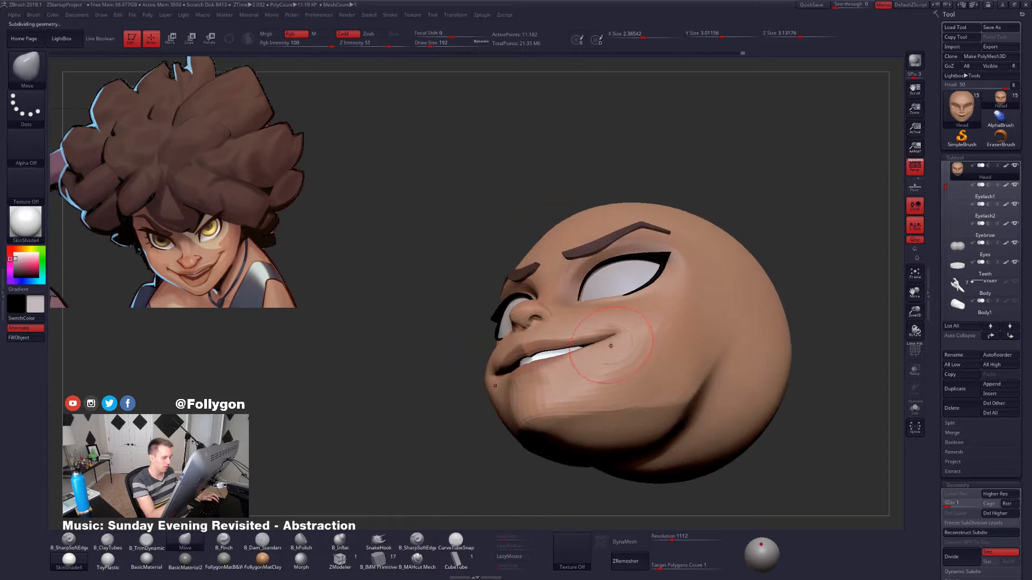
pyautogui.moveTo(640, 352); pyautogui.dragTo(617, 334, button='right')
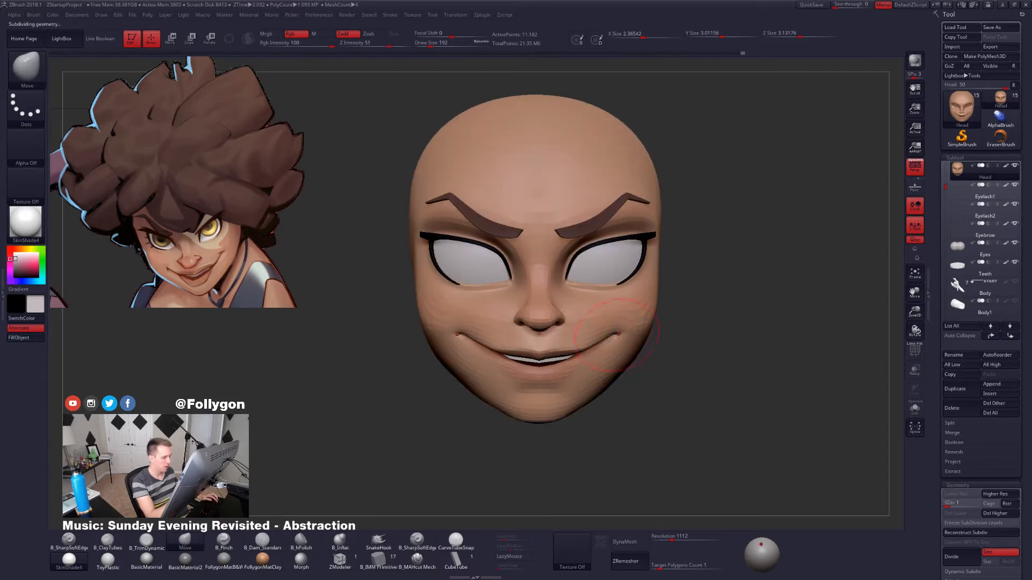
# Measure across the cheeks and mouth corners with Transpose lines, from the front and from a tilted view.
pyautogui.press('w')
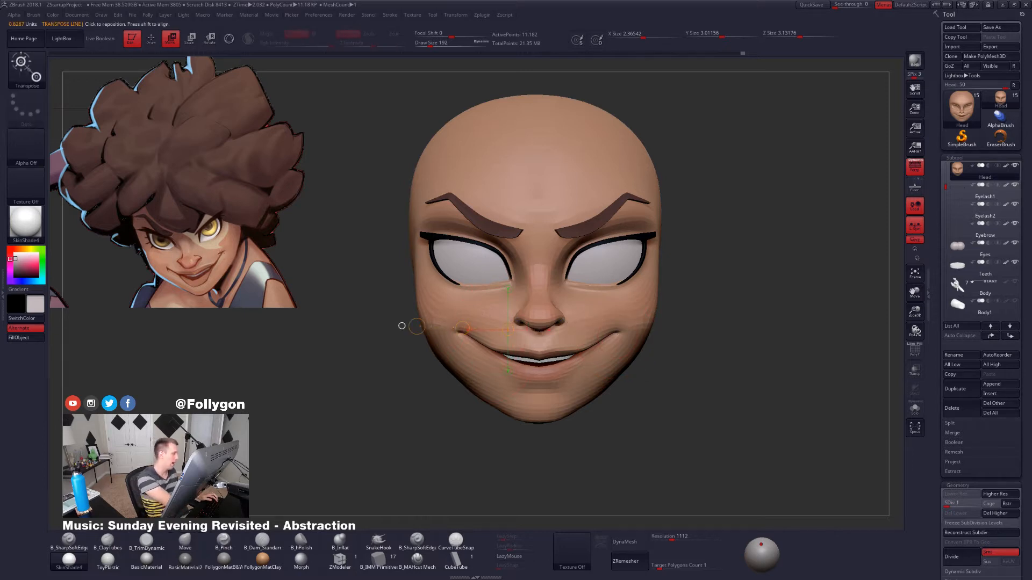
pyautogui.press('q')
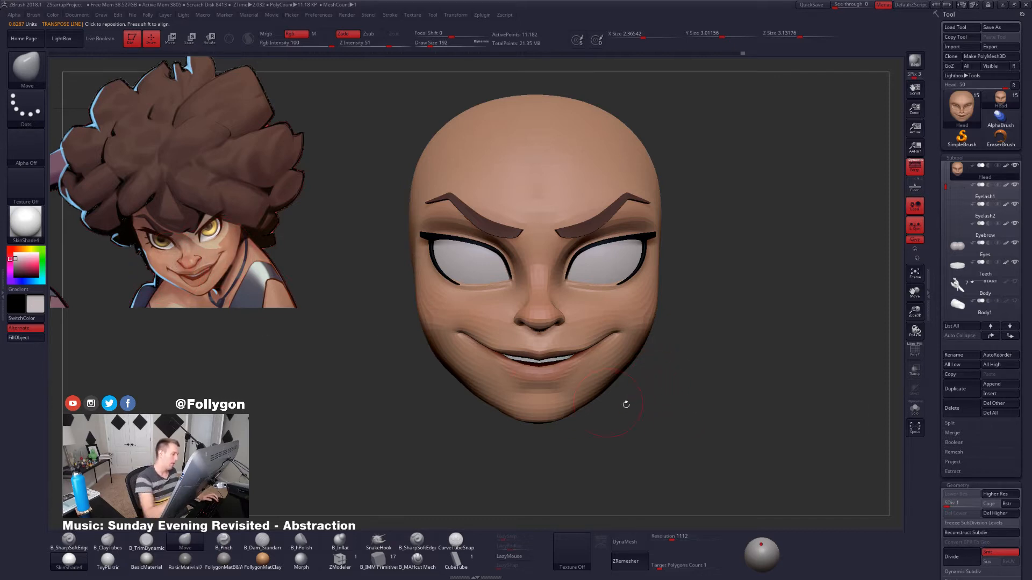
pyautogui.moveTo(693, 395)
pyautogui.mouseDown()
pyautogui.moveTo(702, 424)
pyautogui.moveTo(714, 419)
pyautogui.moveTo(712, 435)
pyautogui.moveTo(700, 418)
pyautogui.mouseUp()
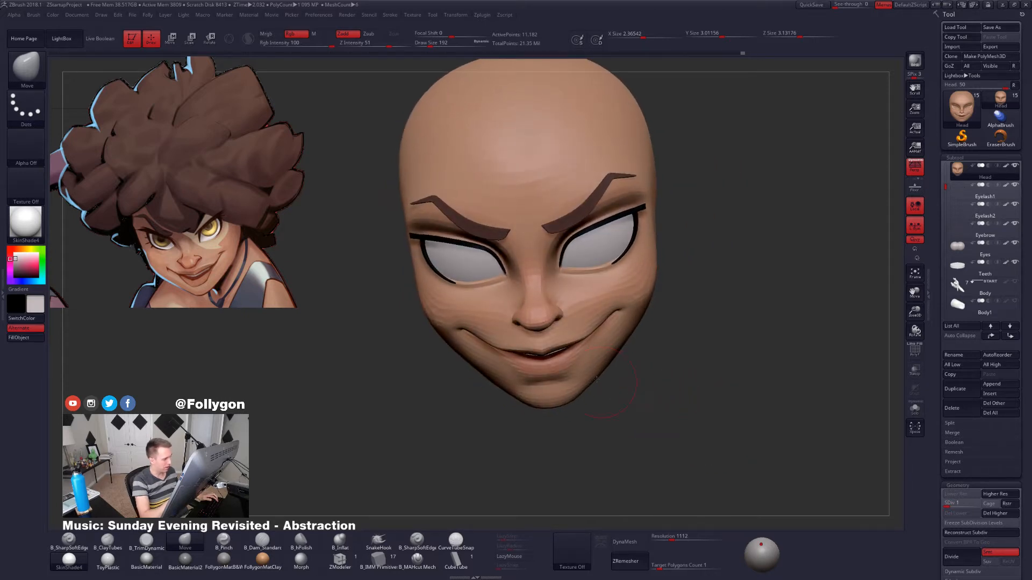
pyautogui.press('w')
pyautogui.moveTo(621, 306); pyautogui.dragTo(392, 330)
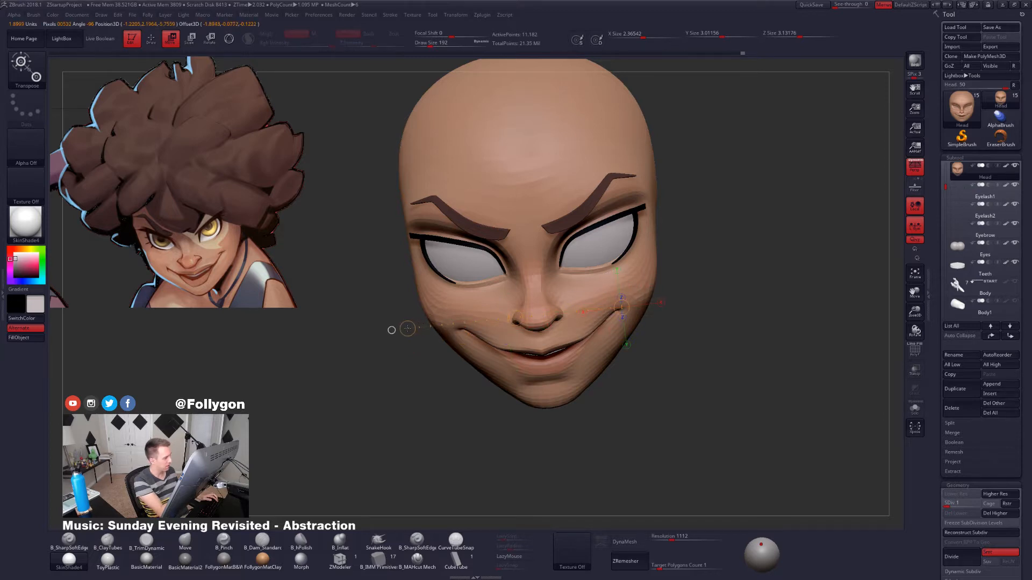
pyautogui.press('q')
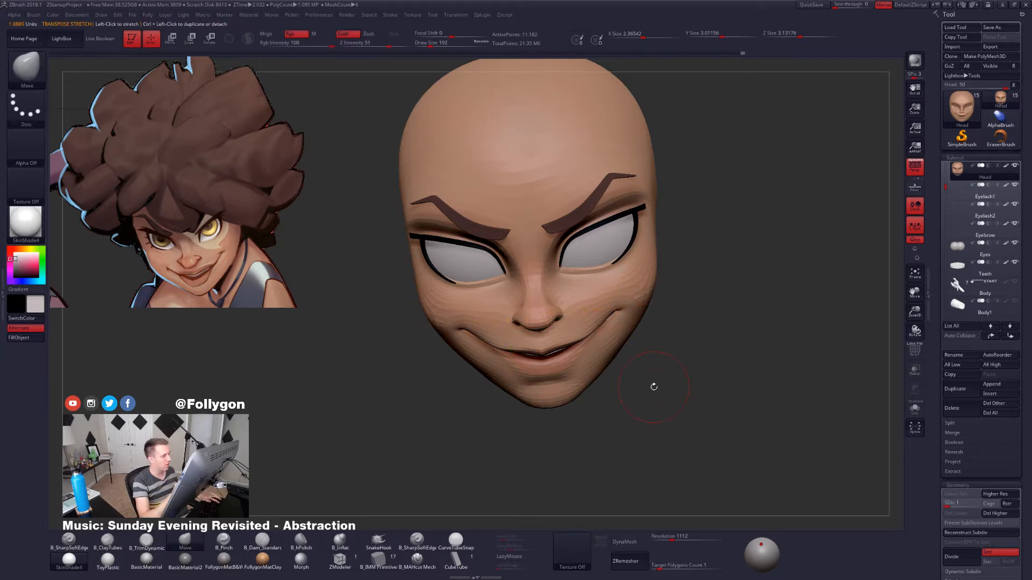
pyautogui.hotkey('ctrl', 'z')
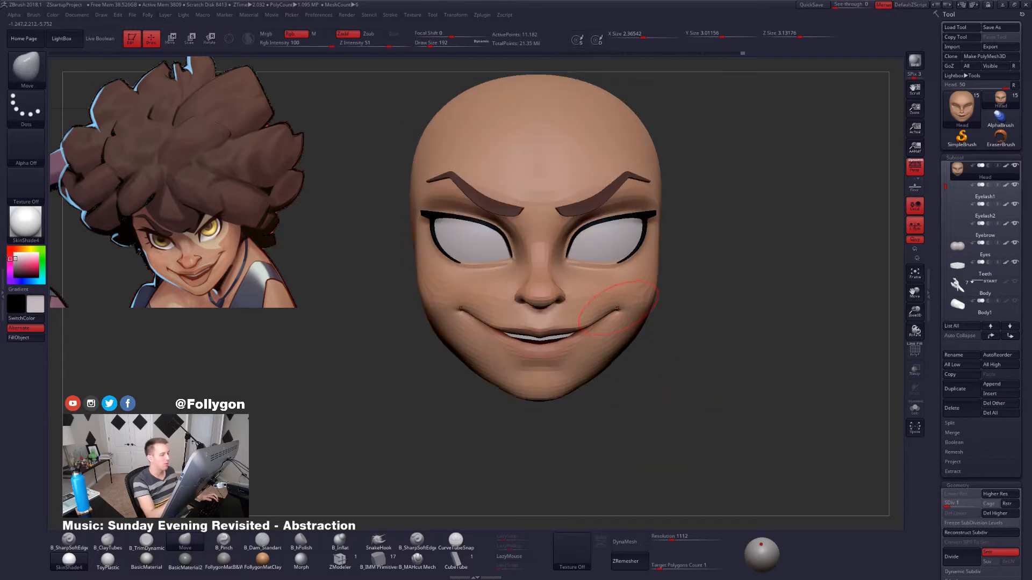
pyautogui.press('w')
pyautogui.moveTo(620, 308); pyautogui.dragTo(526, 327)
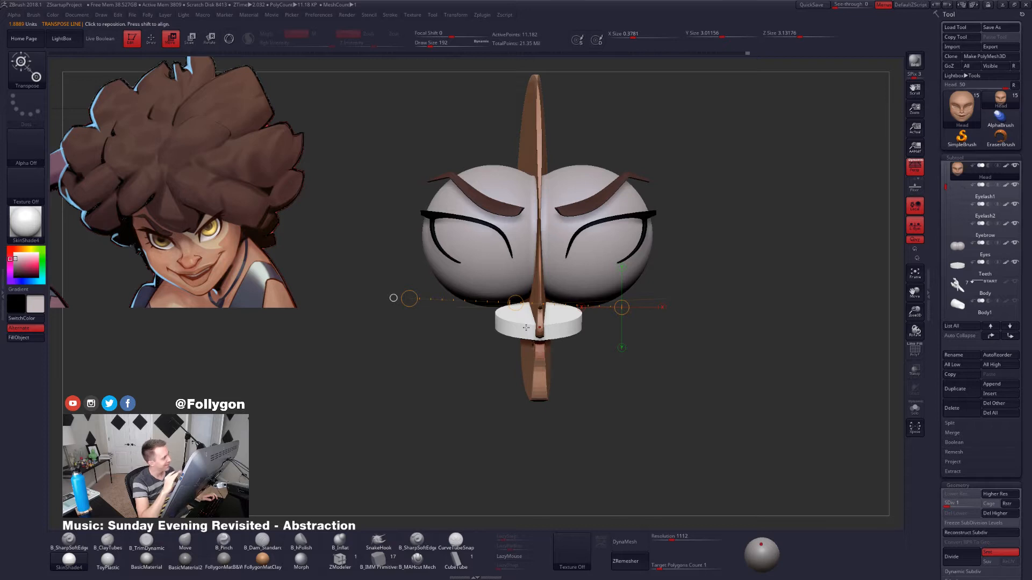
pyautogui.hotkey('ctrl', 'z')
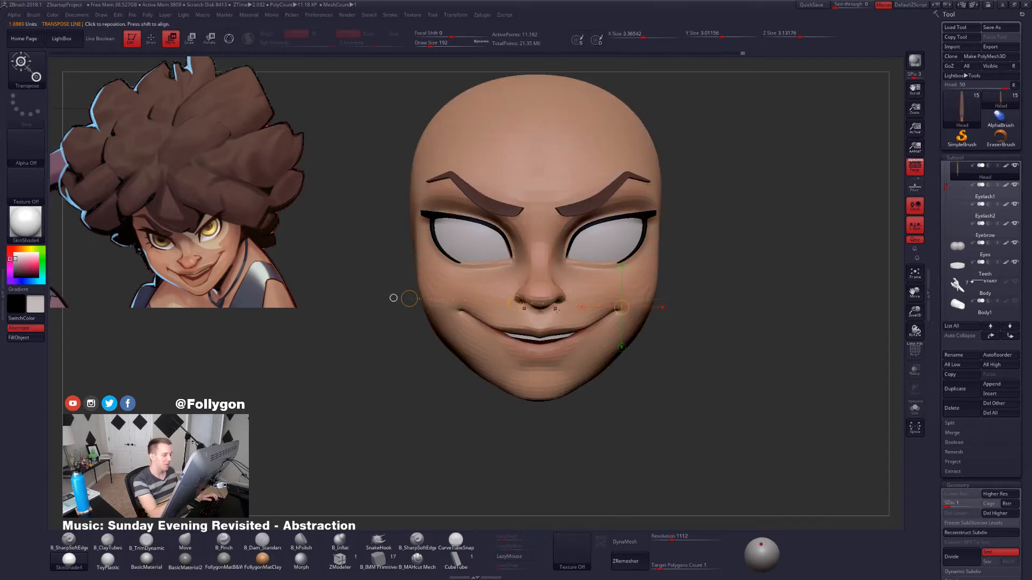
pyautogui.press('q')
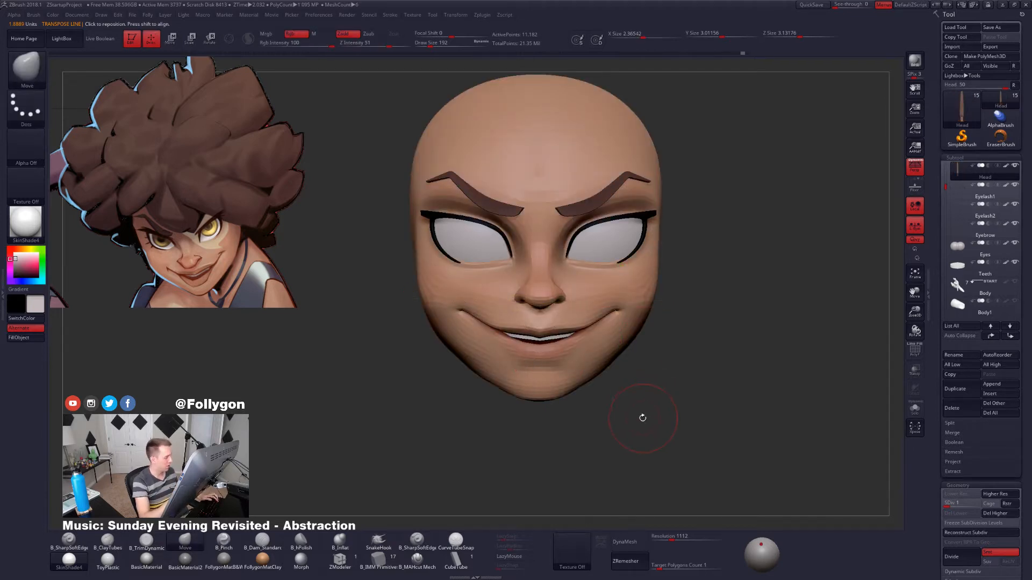
# Create a combined posing mesh of the head's visible subtools with Transpose Master's TPoseMesh.
pyautogui.moveTo(643, 417); pyautogui.dragTo(602, 320)
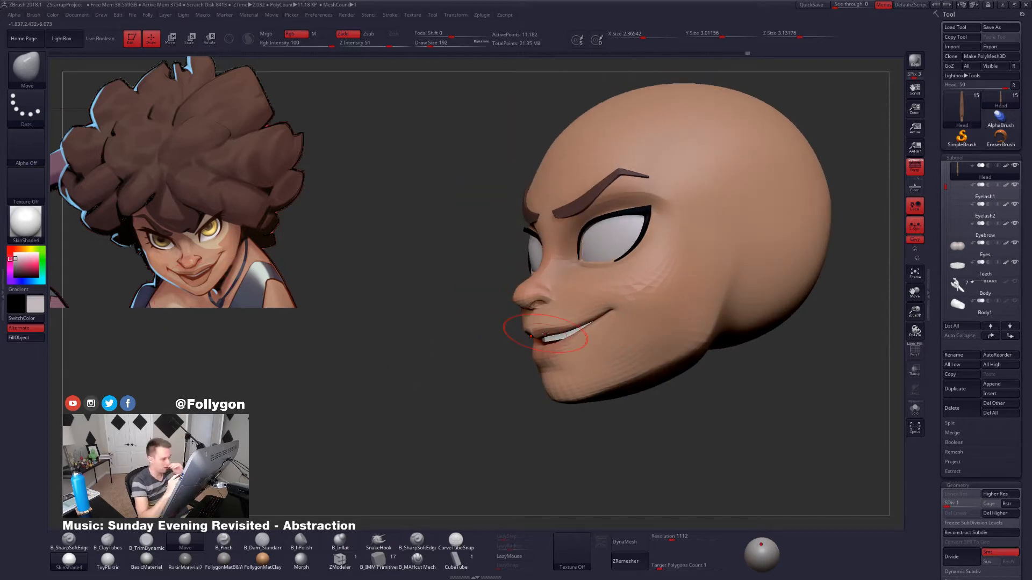
pyautogui.moveTo(667, 387); pyautogui.dragTo(751, 439)
pyautogui.moveTo(710, 385)
pyautogui.mouseDown()
pyautogui.moveTo(702, 405)
pyautogui.moveTo(717, 394)
pyautogui.mouseUp()
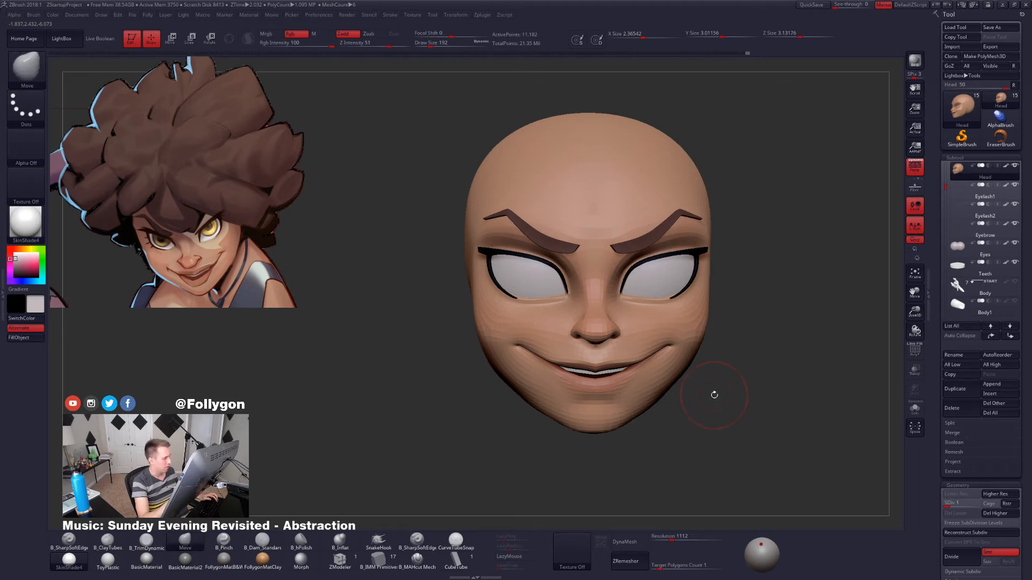
pyautogui.moveTo(714, 394); pyautogui.dragTo(707, 392)
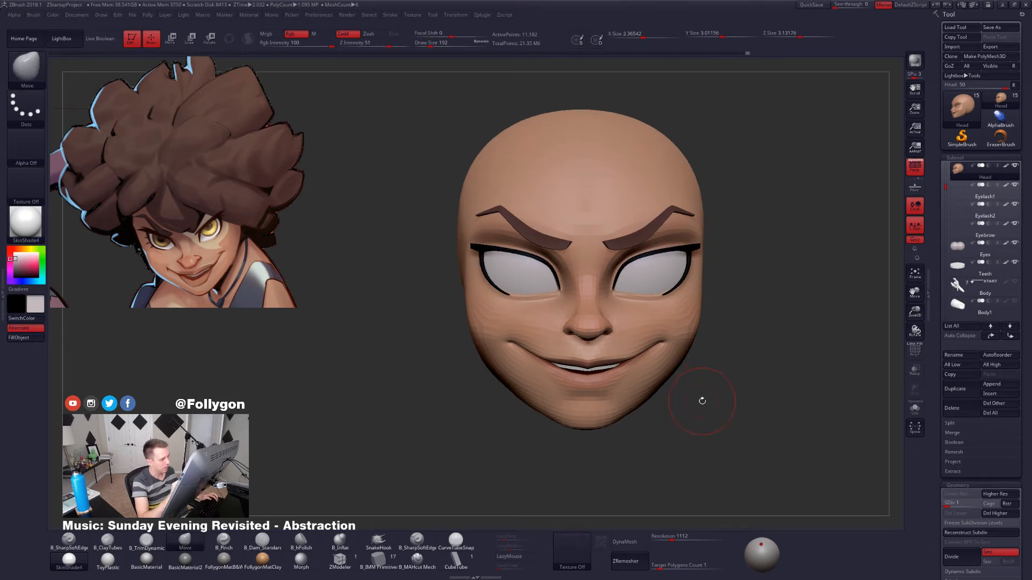
pyautogui.click(2, 191)
pyautogui.click(30, 186)
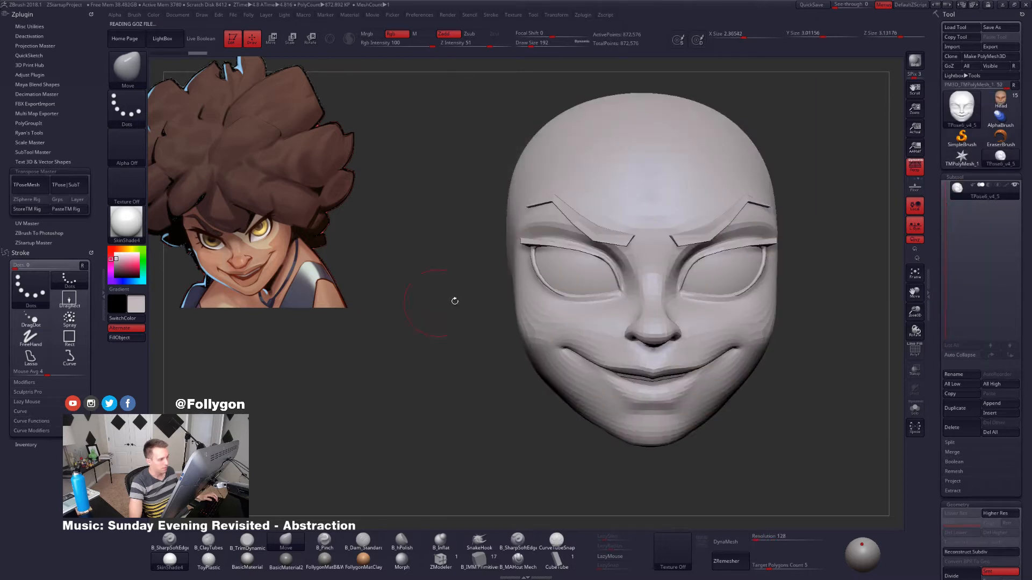
# Apply the FollygonMatB&W material to the posing mesh and set the main colour to white.
pyautogui.click(324, 559)
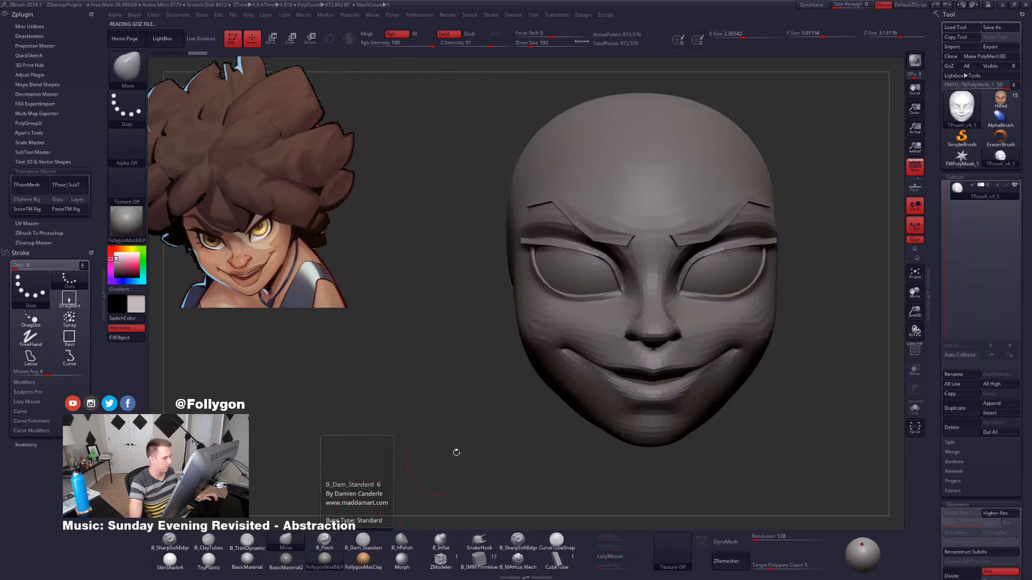
pyautogui.keyDown('alt'); pyautogui.moveTo(456, 453); pyautogui.dragTo(323, 457); pyautogui.keyUp('alt')
pyautogui.moveTo(676, 456)
pyautogui.mouseDown()
pyautogui.moveTo(622, 463)
pyautogui.moveTo(677, 450)
pyautogui.mouseUp()
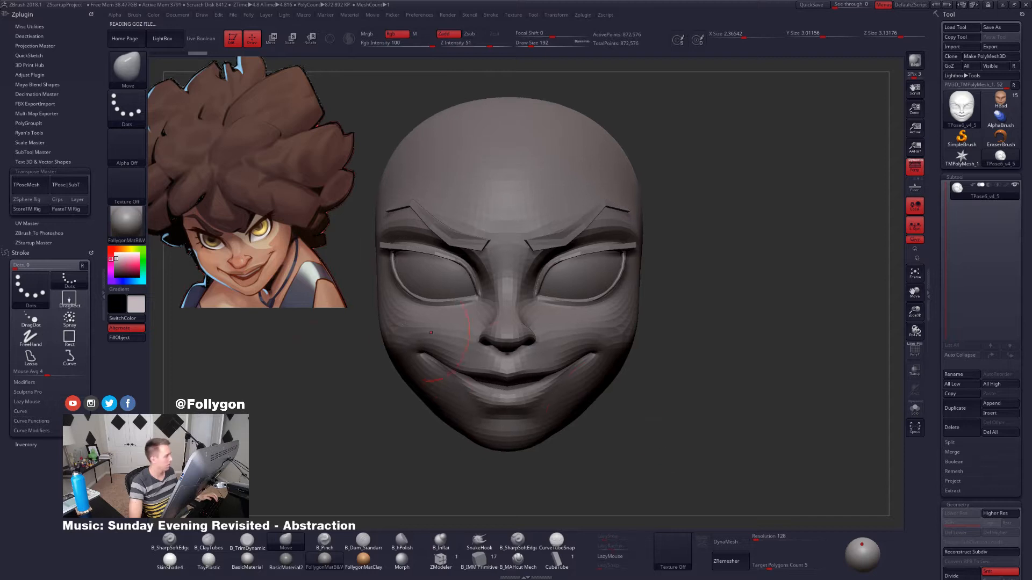
pyautogui.moveTo(119, 258); pyautogui.dragTo(111, 249)
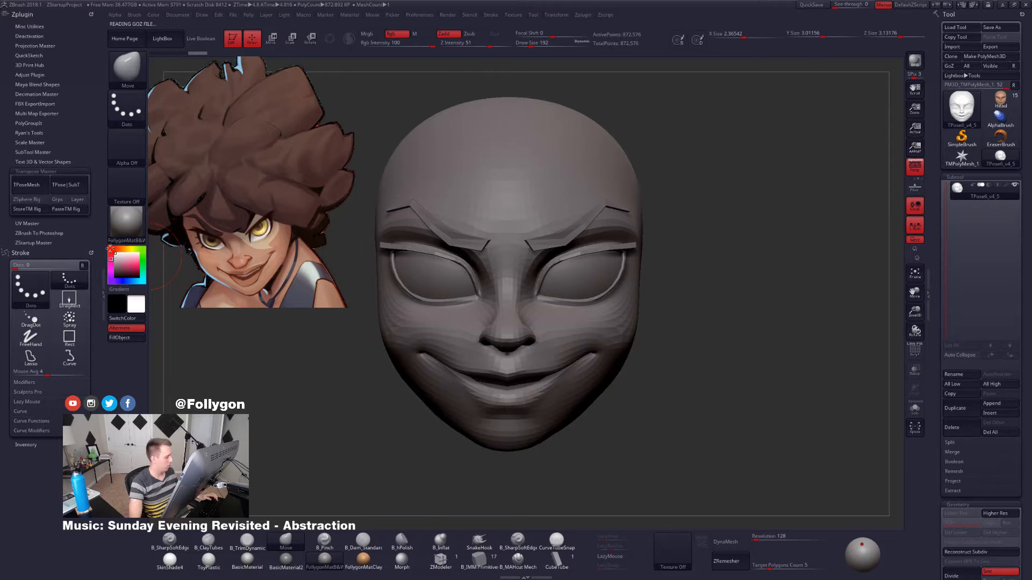
# Compare the face from the front with perspective distortion switched off and back on.
pyautogui.keyDown('alt'); pyautogui.moveTo(642, 433); pyautogui.dragTo(705, 403); pyautogui.keyUp('alt')
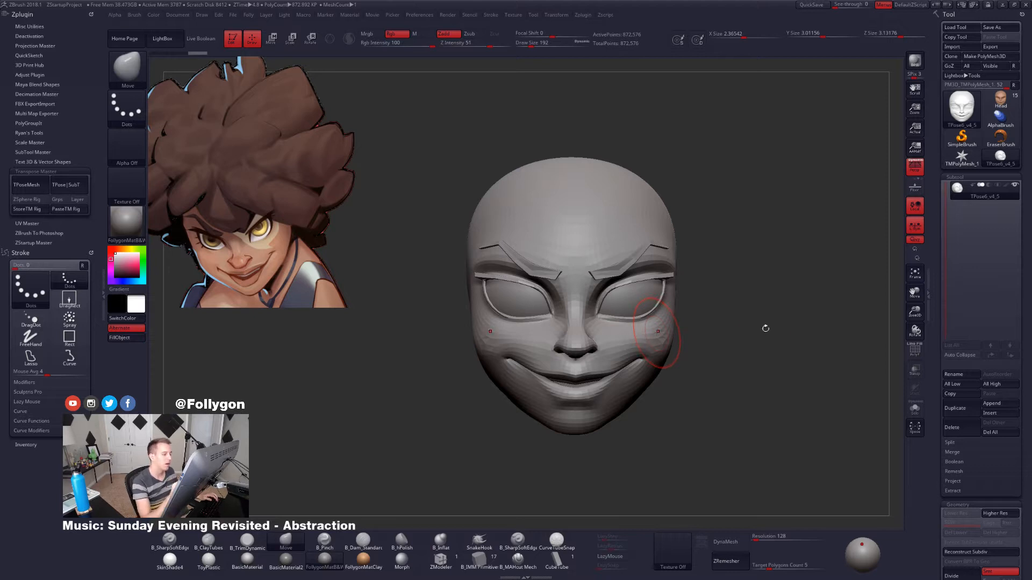
pyautogui.moveTo(780, 338)
pyautogui.mouseDown()
pyautogui.moveTo(694, 351)
pyautogui.moveTo(786, 351)
pyautogui.mouseUp()
pyautogui.keyDown('alt'); pyautogui.moveTo(855, 316); pyautogui.dragTo(746, 312); pyautogui.keyUp('alt')
pyautogui.click(913, 174)
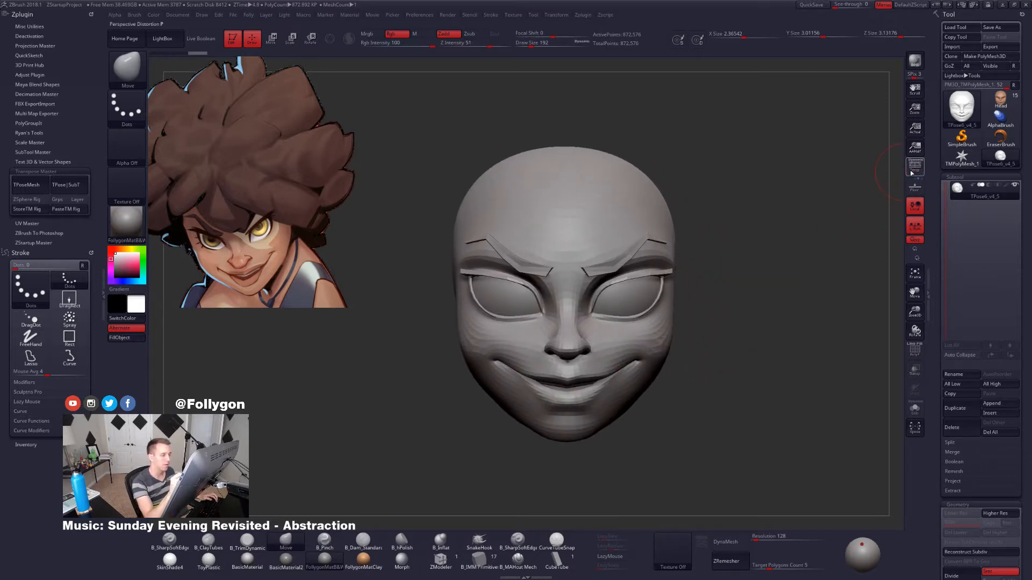
pyautogui.click(916, 173)
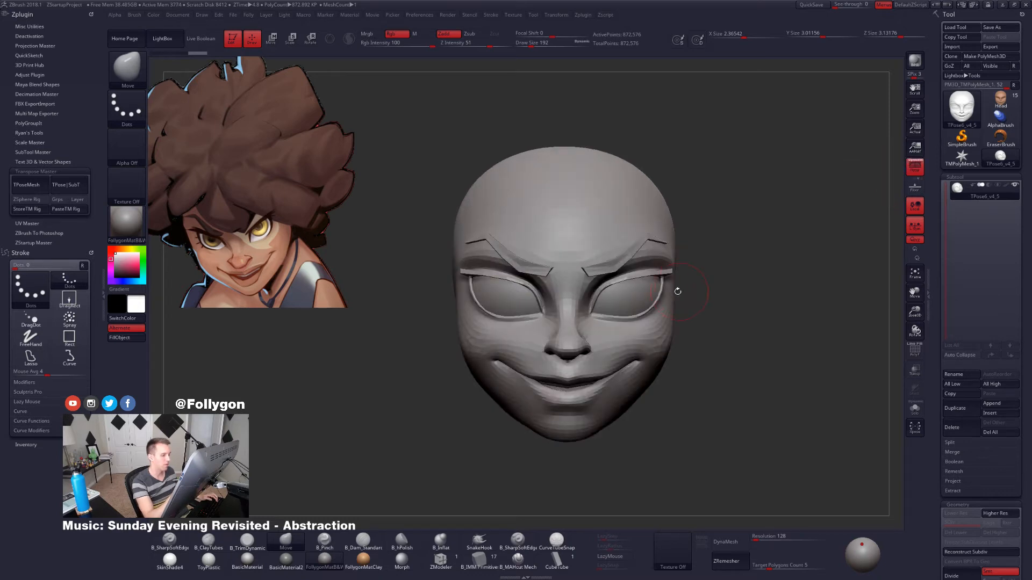
# Isolate the head skin by polygroup, mask it, show all parts and invert the mask, checking the polygroups in PolyFrame.
pyautogui.keyDown('alt'); pyautogui.moveTo(678, 292); pyautogui.dragTo(685, 315); pyautogui.keyUp('alt')
pyautogui.moveTo(752, 312); pyautogui.dragTo(690, 311)
pyautogui.keyDown('ctrl'); pyautogui.keyDown('shift'); pyautogui.click(665, 281); pyautogui.keyUp('shift'); pyautogui.keyUp('ctrl')
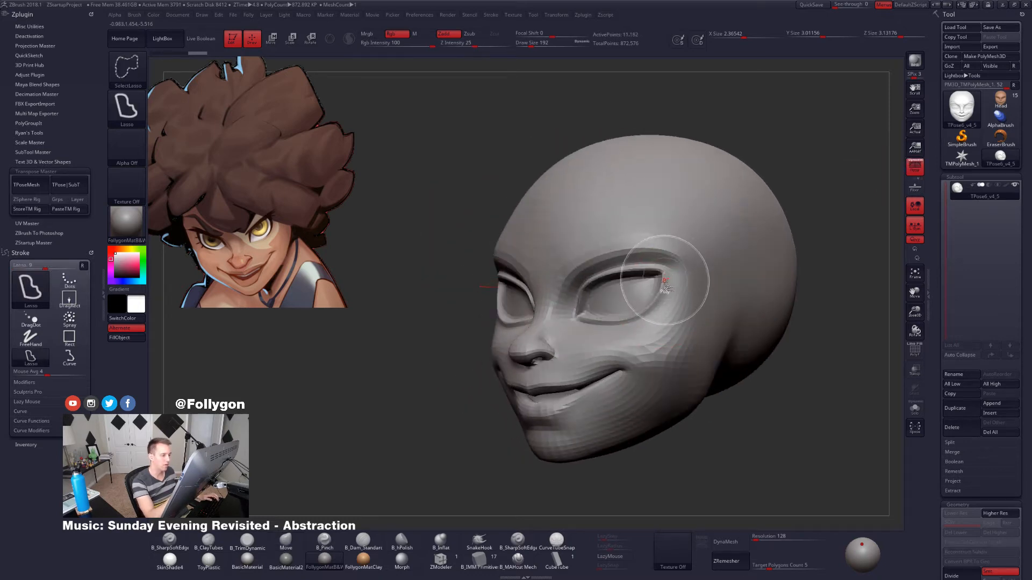
pyautogui.keyDown('ctrl'); pyautogui.click(752, 413); pyautogui.keyUp('ctrl')
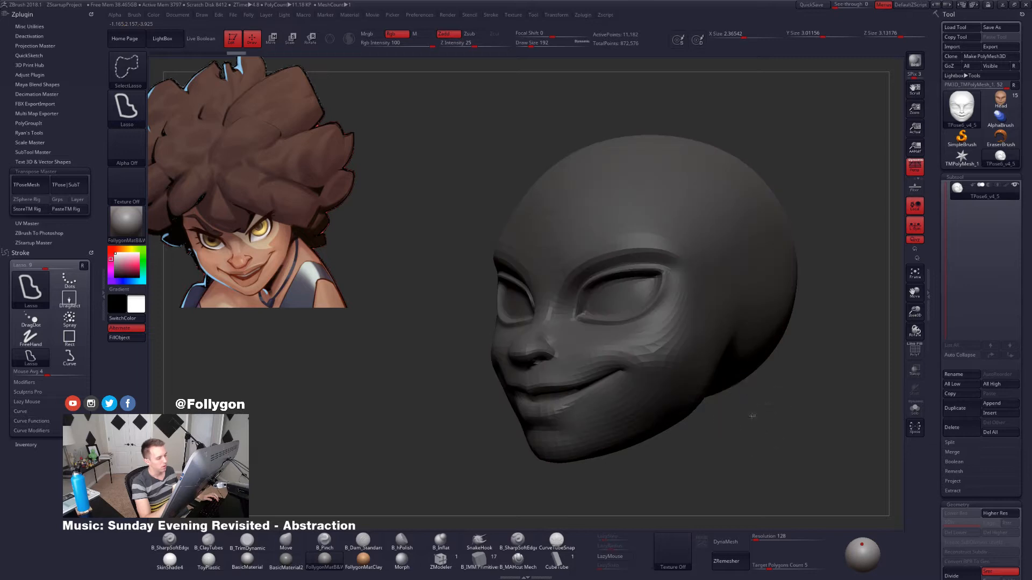
pyautogui.keyDown('ctrl'); pyautogui.keyDown('shift'); pyautogui.click(751, 415); pyautogui.keyUp('shift'); pyautogui.keyUp('ctrl')
pyautogui.keyDown('ctrl'); pyautogui.click(749, 419); pyautogui.keyUp('ctrl')
pyautogui.hotkey('shift', 'f')
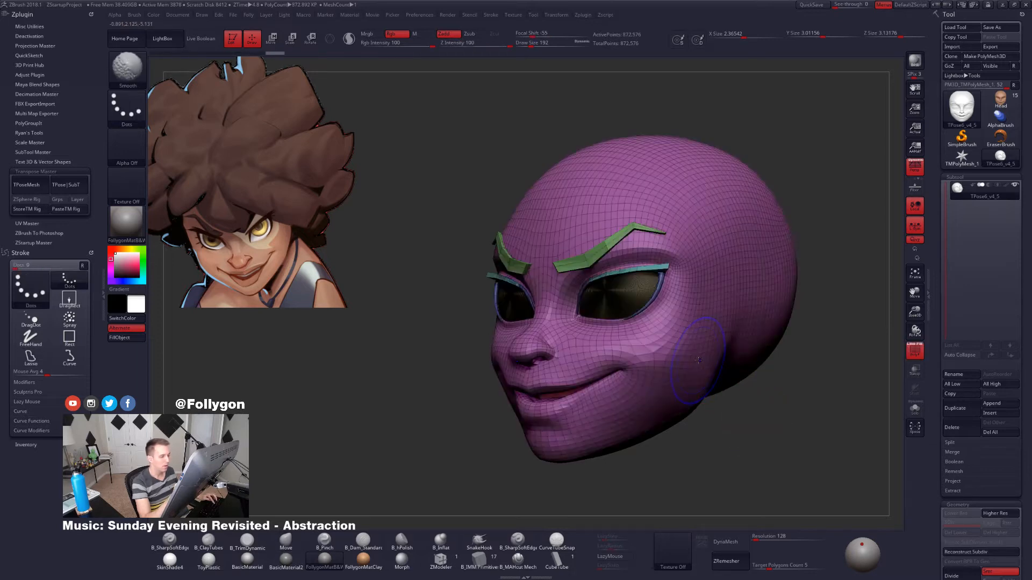
pyautogui.hotkey('shift', 'f')
# Isolate the head skin and eyelashes, remove the mask from the eyelashes and show all parts again.
pyautogui.keyDown('ctrl'); pyautogui.keyDown('shift'); pyautogui.click(618, 298); pyautogui.keyUp('shift'); pyautogui.keyUp('ctrl')
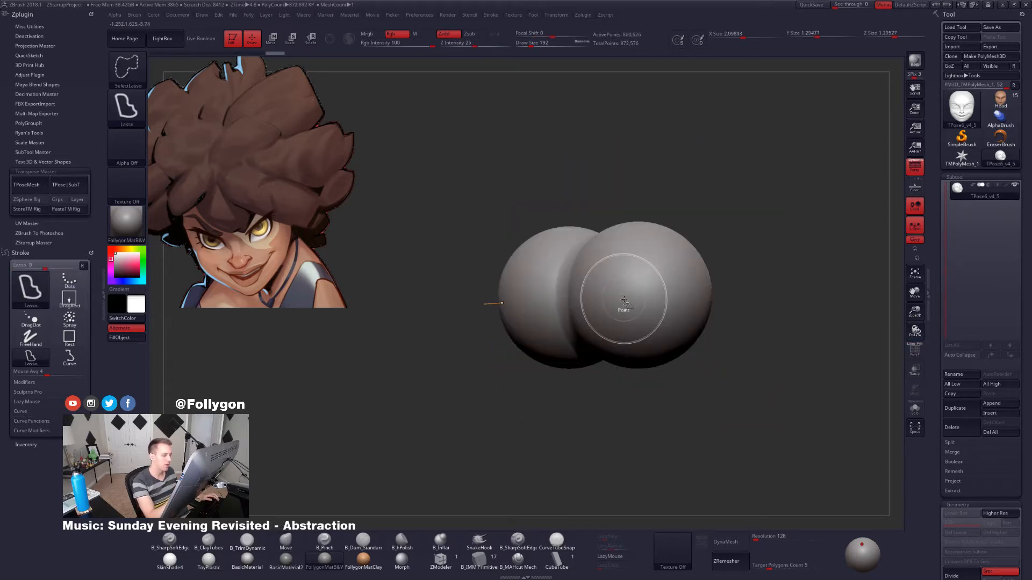
pyautogui.keyDown('ctrl'); pyautogui.keyDown('shift'); pyautogui.moveTo(593, 371); pyautogui.dragTo(591, 365); pyautogui.keyUp('shift'); pyautogui.keyUp('ctrl')
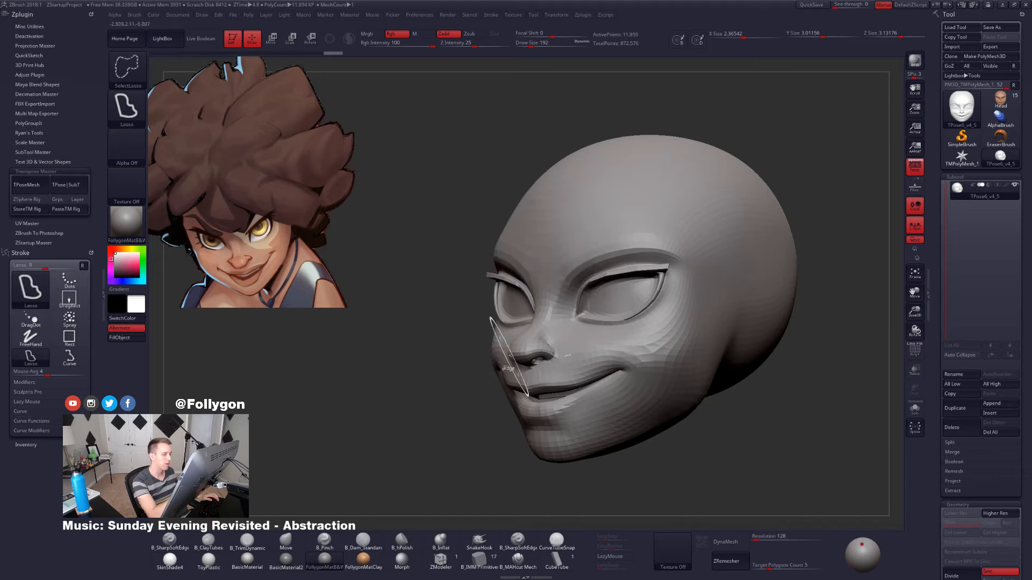
pyautogui.keyDown('ctrl'); pyautogui.keyDown('shift'); pyautogui.click(404, 437); pyautogui.keyUp('shift'); pyautogui.keyUp('ctrl')
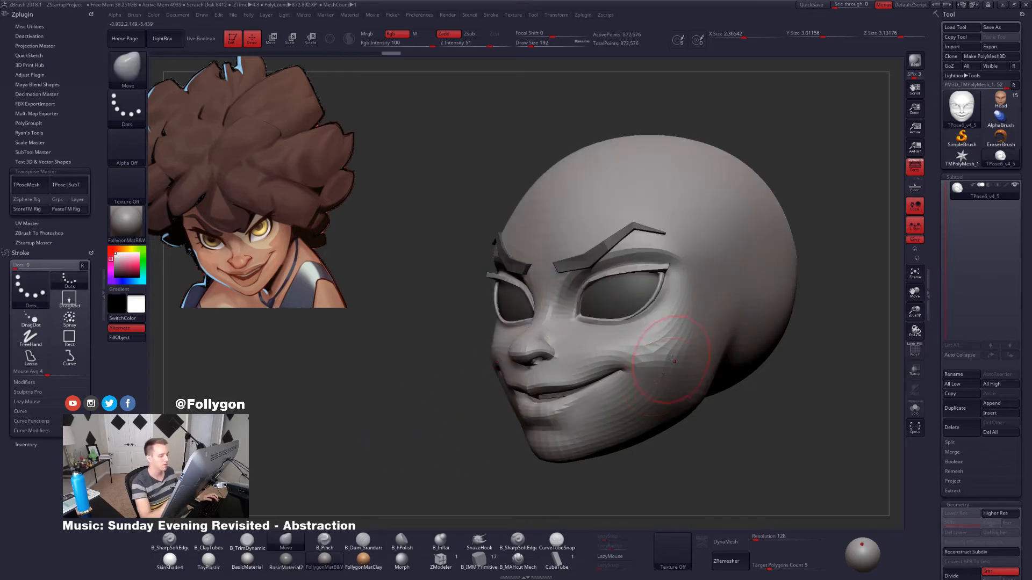
# Set the Move brush to draw size 239 and refine the cheeks and mid-face of the posing mesh from the front.
pyautogui.press('space')
pyautogui.moveTo(676, 356); pyautogui.dragTo(677, 356)
pyautogui.keyDown('shift'); pyautogui.moveTo(676, 352); pyautogui.dragTo(698, 349, button='right'); pyautogui.keyUp('shift')
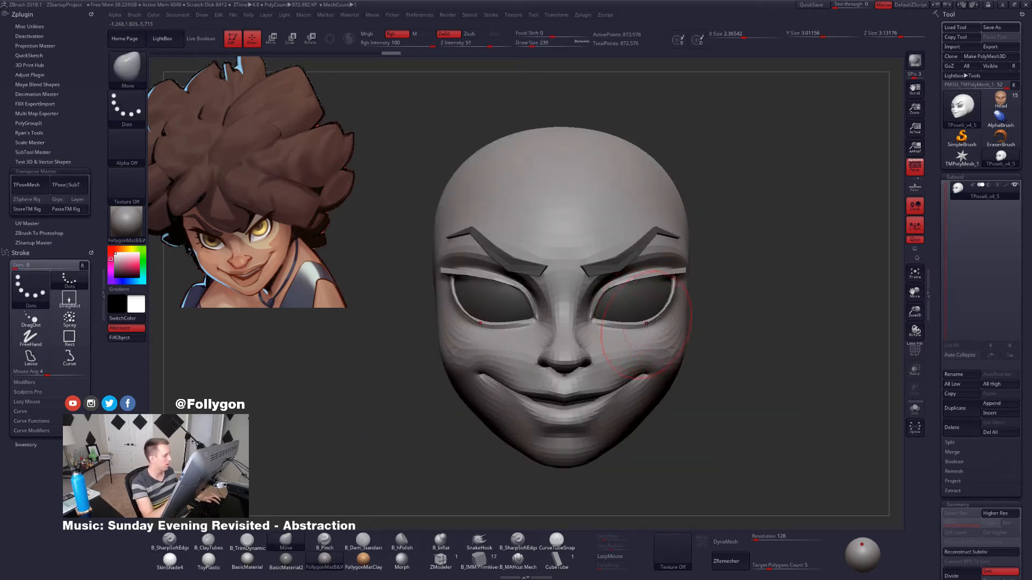
pyautogui.moveTo(664, 310)
pyautogui.mouseDown(button='right')
pyautogui.moveTo(656, 317)
pyautogui.moveTo(690, 322)
pyautogui.moveTo(690, 271)
pyautogui.moveTo(733, 300)
pyautogui.moveTo(682, 274)
pyautogui.moveTo(673, 300)
pyautogui.mouseUp(button='right')
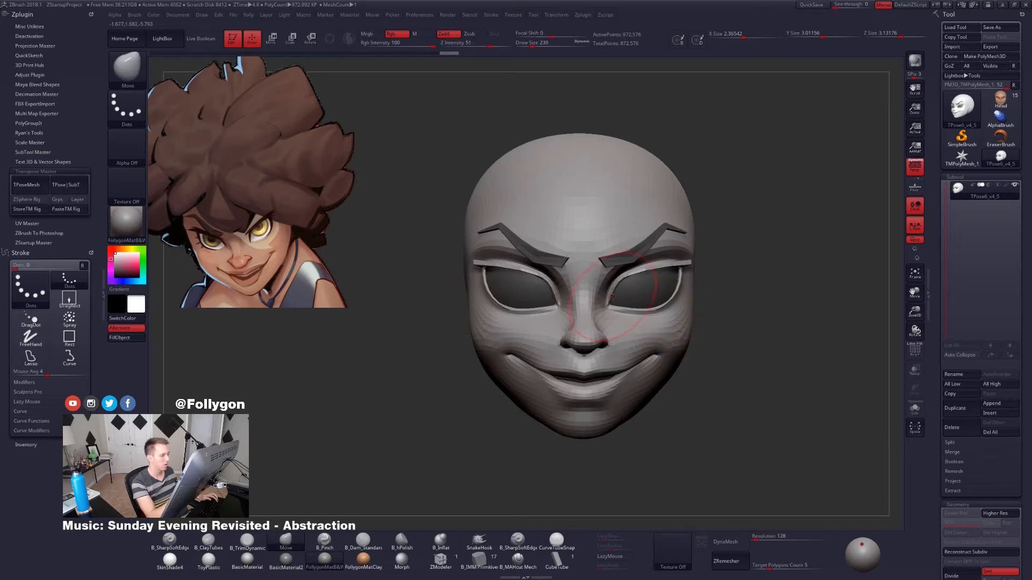
pyautogui.keyDown('ctrl'); pyautogui.moveTo(614, 309); pyautogui.dragTo(617, 321, button='right'); pyautogui.keyUp('ctrl')
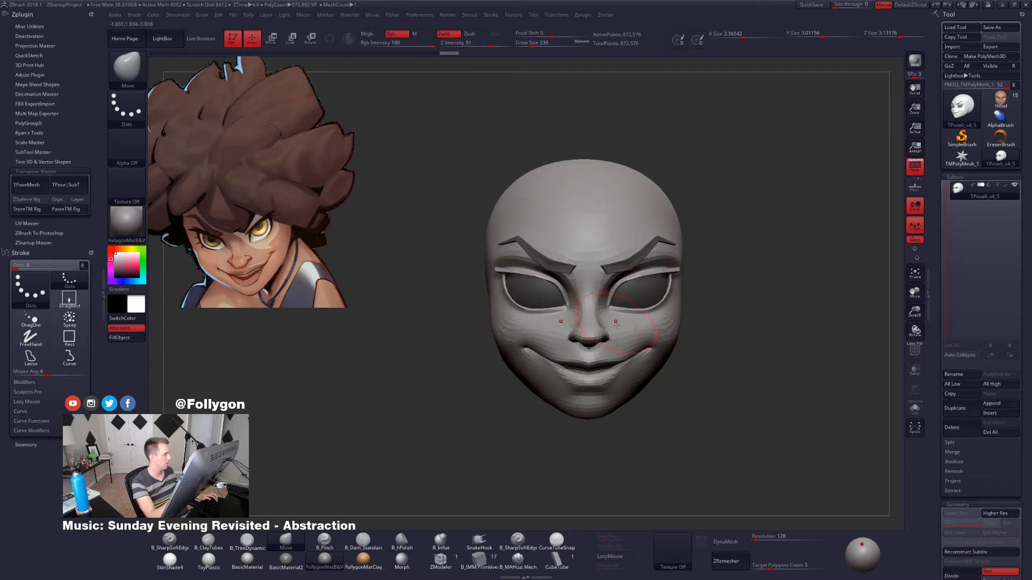
pyautogui.keyDown('shift'); pyautogui.moveTo(693, 373); pyautogui.dragTo(693, 390, button='right'); pyautogui.keyUp('shift')
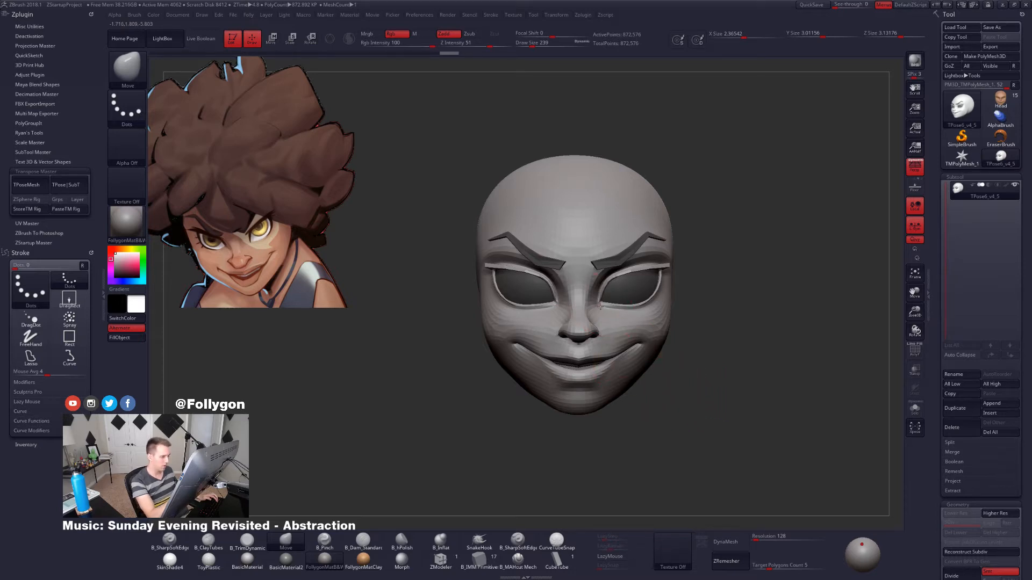
pyautogui.moveTo(606, 315)
pyautogui.mouseDown(button='right')
pyautogui.moveTo(548, 318)
pyautogui.moveTo(667, 317)
pyautogui.mouseUp(button='right')
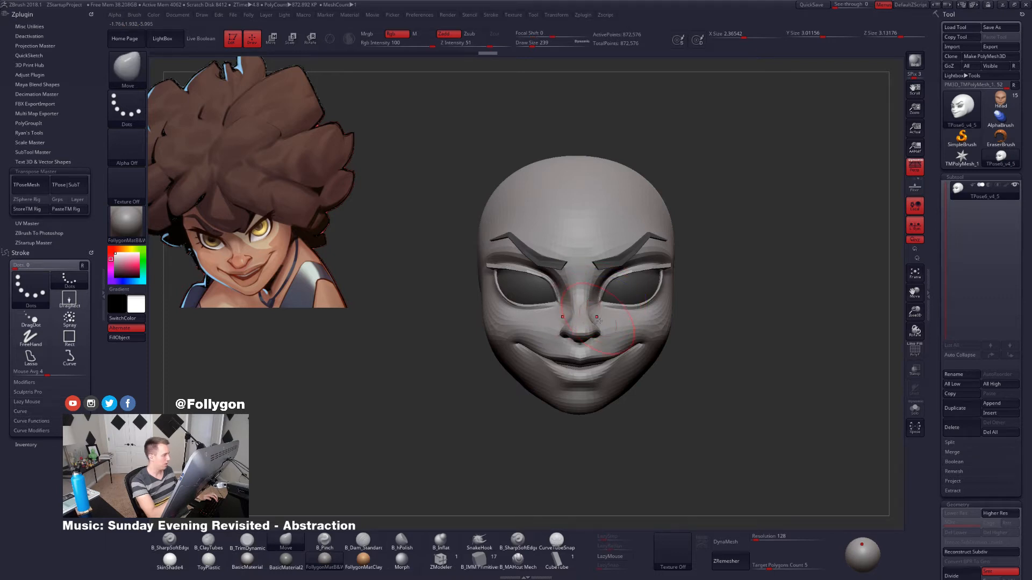
# Set the Move brush to draw size 192 and refine the outer eye area of the posing mesh from the front.
pyautogui.moveTo(707, 392)
pyautogui.mouseDown(button='right')
pyautogui.moveTo(697, 397)
pyautogui.moveTo(712, 433)
pyautogui.moveTo(746, 467)
pyautogui.moveTo(686, 406)
pyautogui.moveTo(703, 401)
pyautogui.moveTo(702, 380)
pyautogui.moveTo(626, 295)
pyautogui.moveTo(628, 318)
pyautogui.moveTo(664, 314)
pyautogui.mouseUp(button='right')
pyautogui.press('space')
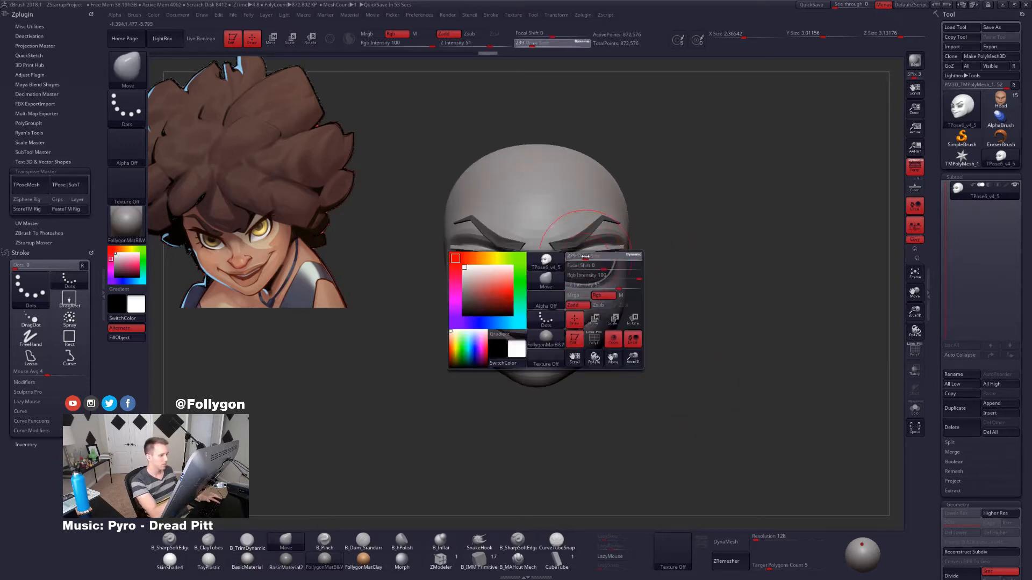
pyautogui.moveTo(600, 260); pyautogui.dragTo(603, 260)
pyautogui.moveTo(589, 268); pyautogui.dragTo(572, 267, button='right')
pyautogui.press('space')
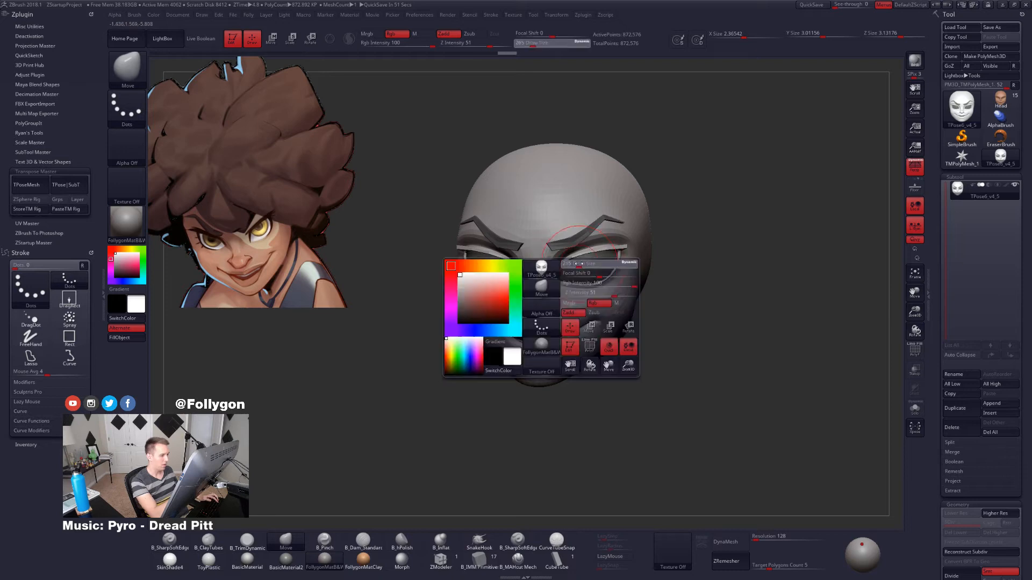
pyautogui.moveTo(577, 264); pyautogui.dragTo(572, 263)
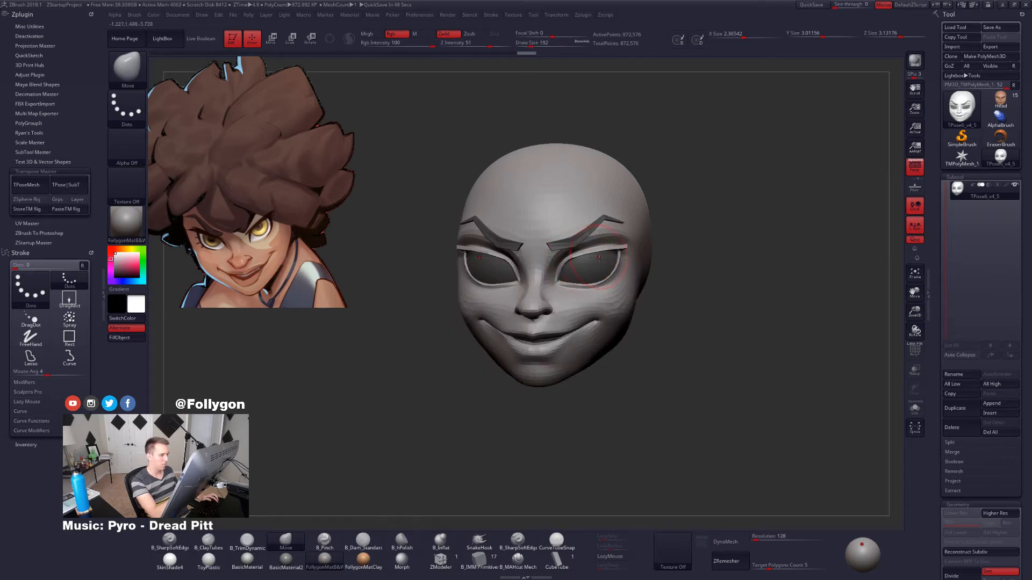
# Set the draw size to 252 and reshape the cheek and temple beside the eyes in three-quarter view.
pyautogui.moveTo(600, 257); pyautogui.dragTo(598, 265, button='right')
pyautogui.press('space')
pyautogui.moveTo(596, 265); pyautogui.dragTo(601, 265)
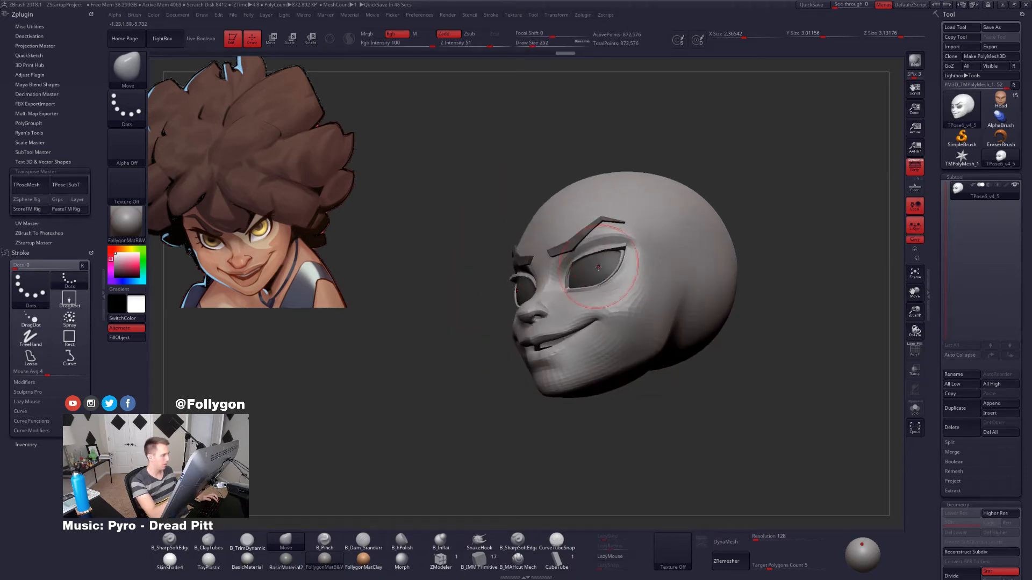
pyautogui.moveTo(612, 275)
pyautogui.mouseDown(button='right')
pyautogui.moveTo(565, 300)
pyautogui.moveTo(563, 276)
pyautogui.mouseUp(button='right')
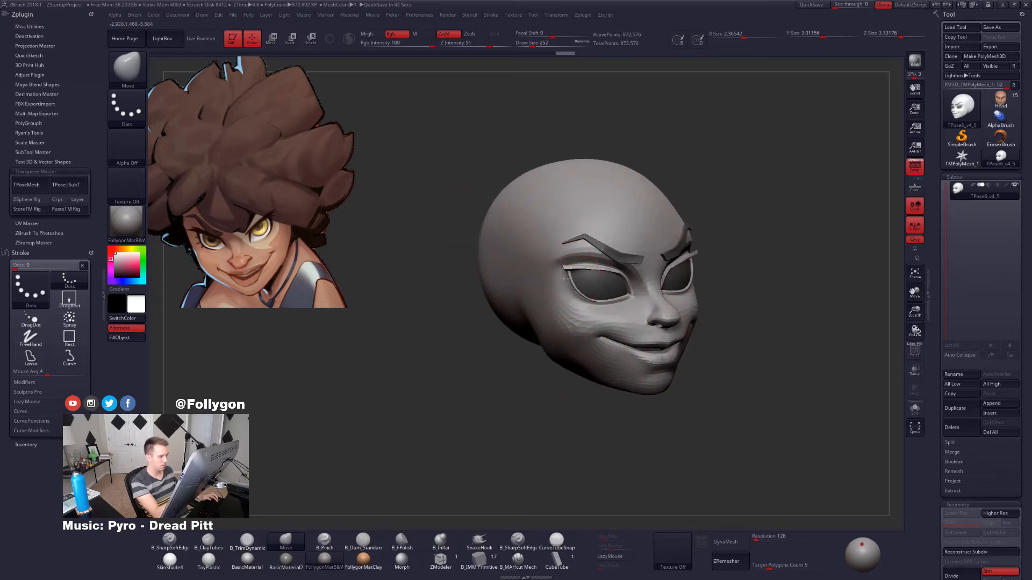
# Reduce the draw size to 203 and refine the cheekbones below the eyes from three-quarter and profile views.
pyautogui.press('[')
pyautogui.moveTo(576, 298); pyautogui.dragTo(590, 314, button='right')
pyautogui.moveTo(575, 275)
pyautogui.mouseDown(button='right')
pyautogui.moveTo(536, 322)
pyautogui.moveTo(468, 328)
pyautogui.mouseUp(button='right')
pyautogui.moveTo(667, 317); pyautogui.dragTo(654, 299, button='right')
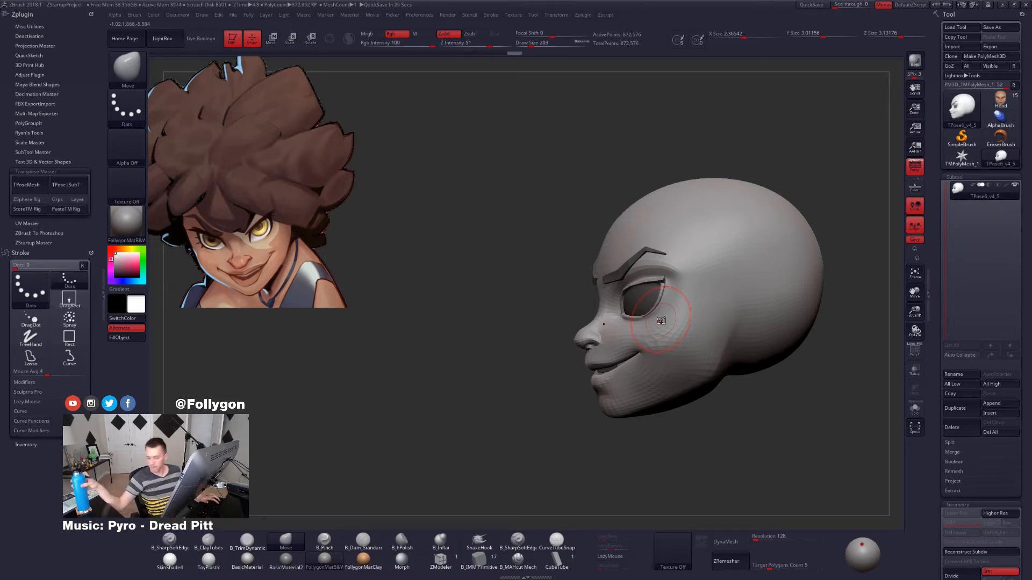
pyautogui.moveTo(694, 338); pyautogui.dragTo(662, 370, button='right')
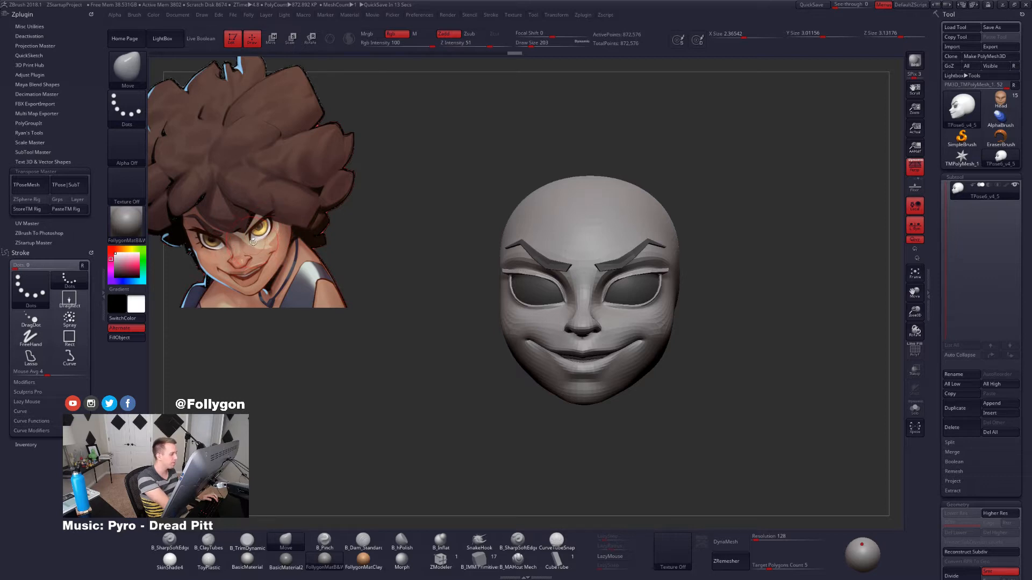
# Compare the face with the reference and refine the cheeks and mouth corners from the front at draw size 227.
pyautogui.moveTo(270, 226); pyautogui.dragTo(272, 224)
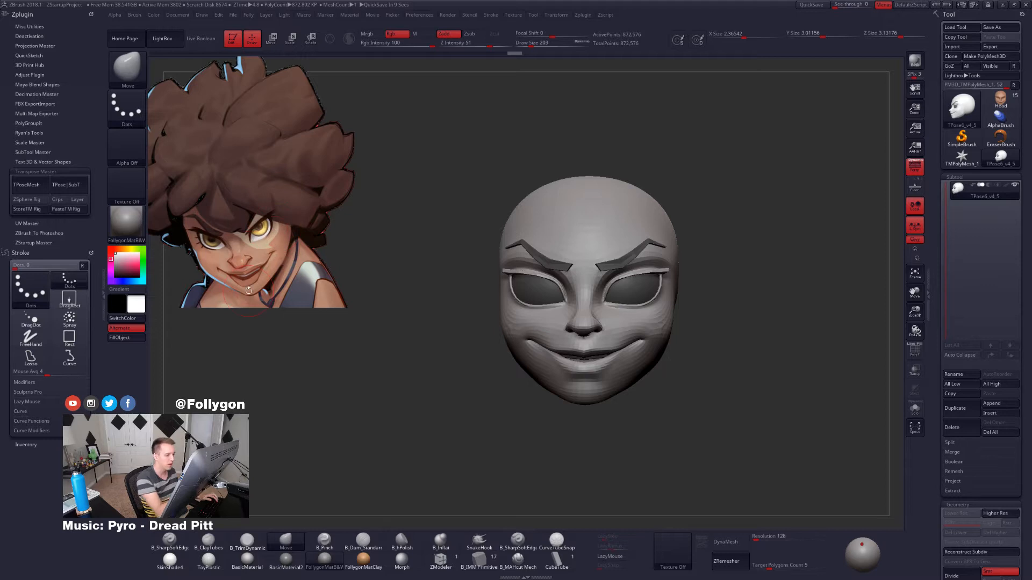
pyautogui.moveTo(611, 317)
pyautogui.keyDown('ctrl'); pyautogui.mouseDown(button='right')
pyautogui.moveTo(656, 323)
pyautogui.moveTo(646, 310)
pyautogui.moveTo(658, 291)
pyautogui.moveTo(418, 346)
pyautogui.mouseUp(button='right'); pyautogui.keyUp('ctrl')
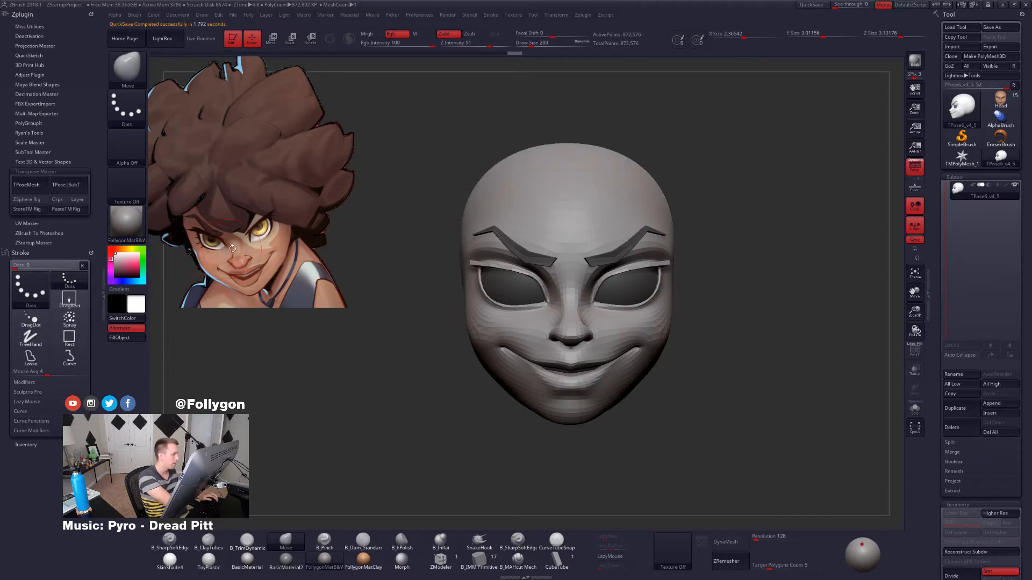
pyautogui.moveTo(520, 325)
pyautogui.mouseDown(button='right')
pyautogui.moveTo(508, 329)
pyautogui.moveTo(472, 273)
pyautogui.moveTo(513, 344)
pyautogui.mouseUp(button='right')
pyautogui.moveTo(502, 356); pyautogui.dragTo(498, 347)
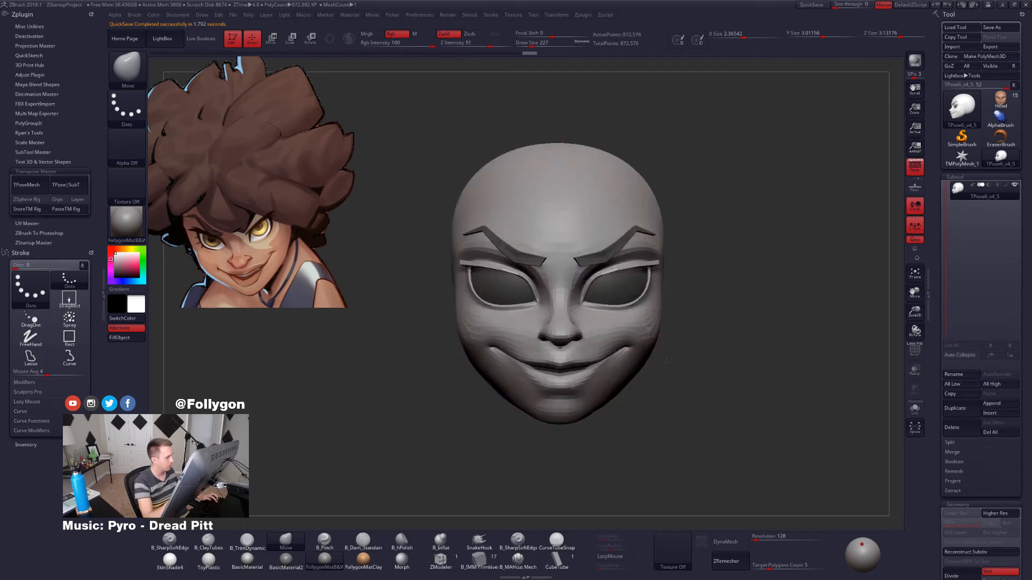
# Refine the jaw, outer cheeks and outer eye area using draw size 308 and a smaller draw size of 252.
pyautogui.moveTo(675, 411)
pyautogui.keyDown('ctrl'); pyautogui.mouseDown(button='right')
pyautogui.moveTo(676, 387)
pyautogui.moveTo(683, 418)
pyautogui.mouseUp(button='right'); pyautogui.keyUp('ctrl')
pyautogui.press('space')
pyautogui.moveTo(628, 369); pyautogui.dragTo(636, 370)
pyautogui.moveTo(653, 376)
pyautogui.keyDown('ctrl'); pyautogui.mouseDown(button='right')
pyautogui.moveTo(653, 344)
pyautogui.moveTo(618, 344)
pyautogui.moveTo(626, 351)
pyautogui.moveTo(607, 343)
pyautogui.moveTo(604, 325)
pyautogui.mouseUp(button='right'); pyautogui.keyUp('ctrl')
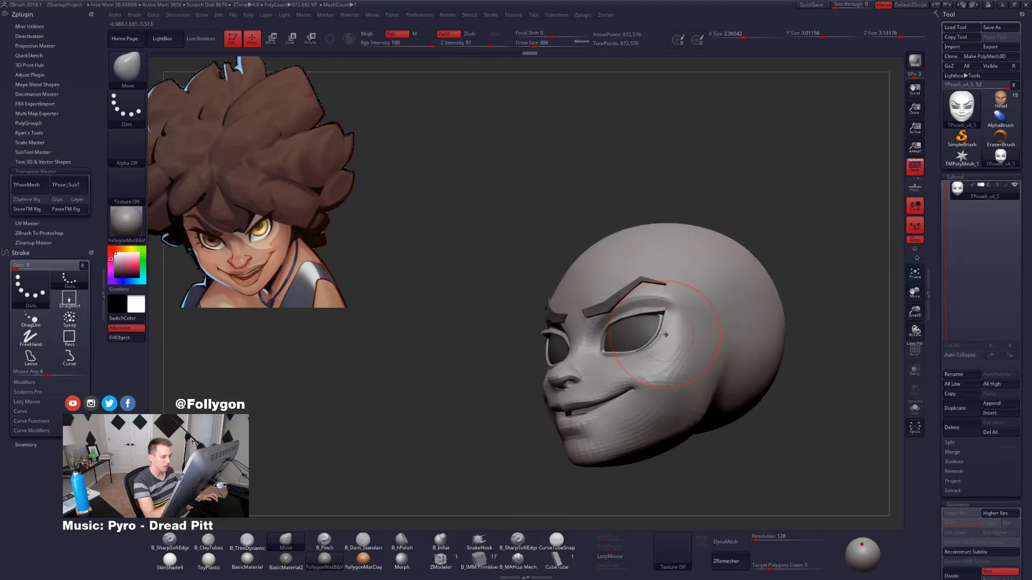
pyautogui.keyDown('shift'); pyautogui.moveTo(659, 343); pyautogui.dragTo(665, 340, button='right'); pyautogui.keyUp('shift')
pyautogui.press('space')
pyautogui.moveTo(634, 339); pyautogui.dragTo(629, 339)
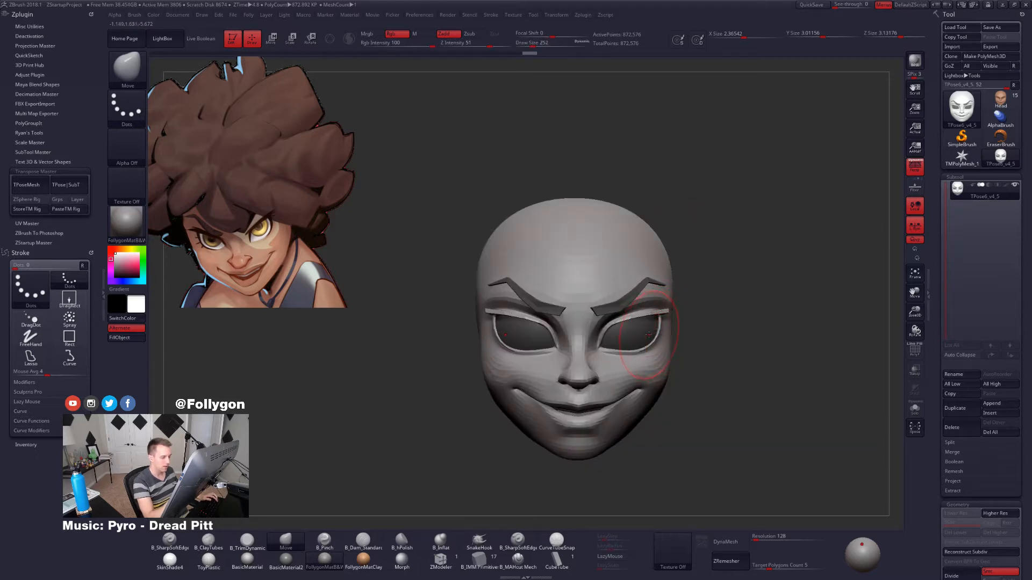
# Mask everything except the eyeballs, adjust their scale with the Transpose line and clear the mask.
pyautogui.press('w')
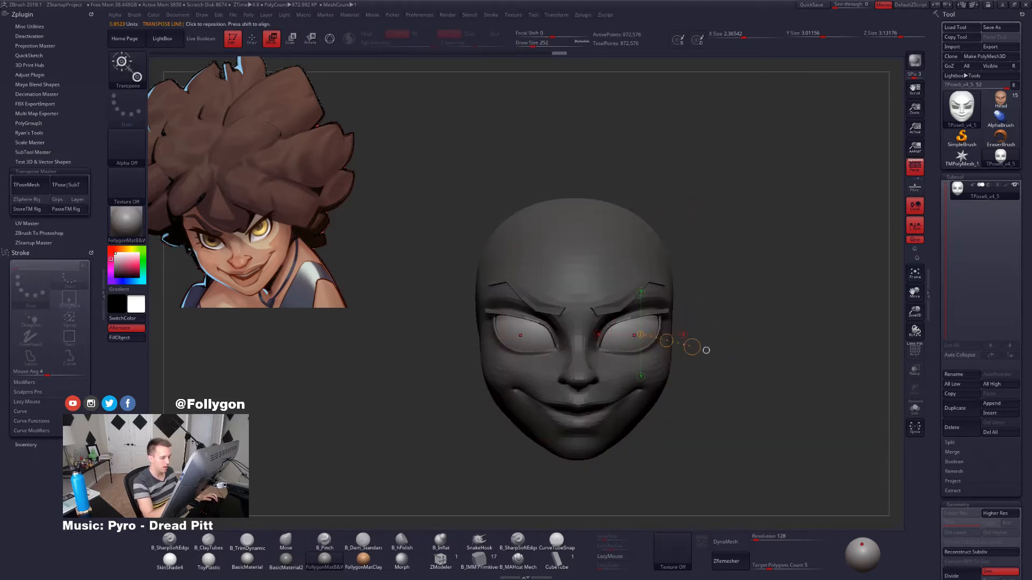
pyautogui.click(634, 336)
pyautogui.moveTo(639, 337); pyautogui.dragTo(688, 342, button='right')
pyautogui.press('e')
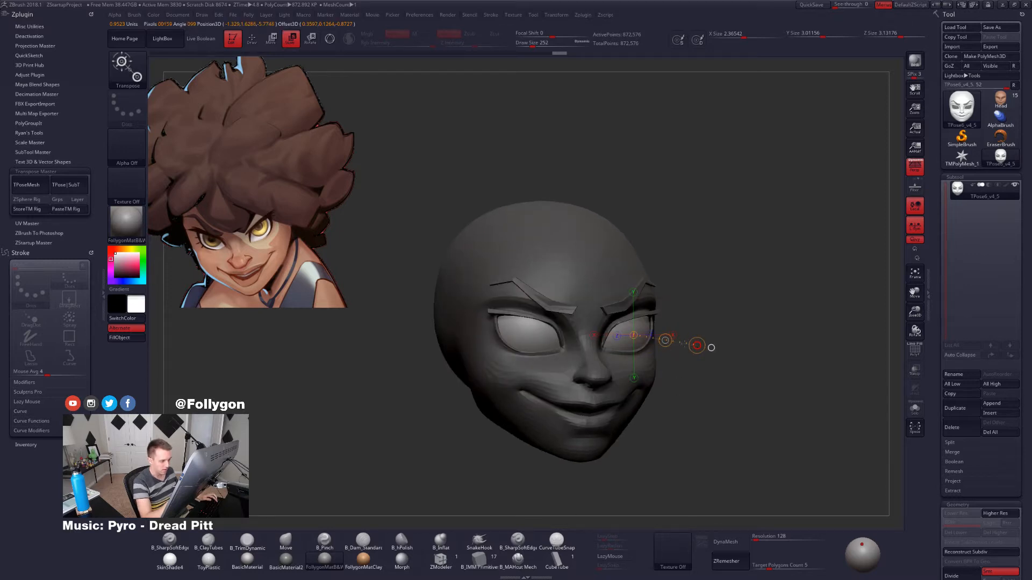
pyautogui.moveTo(683, 343); pyautogui.dragTo(682, 344)
pyautogui.moveTo(677, 359); pyautogui.dragTo(677, 359, button='right')
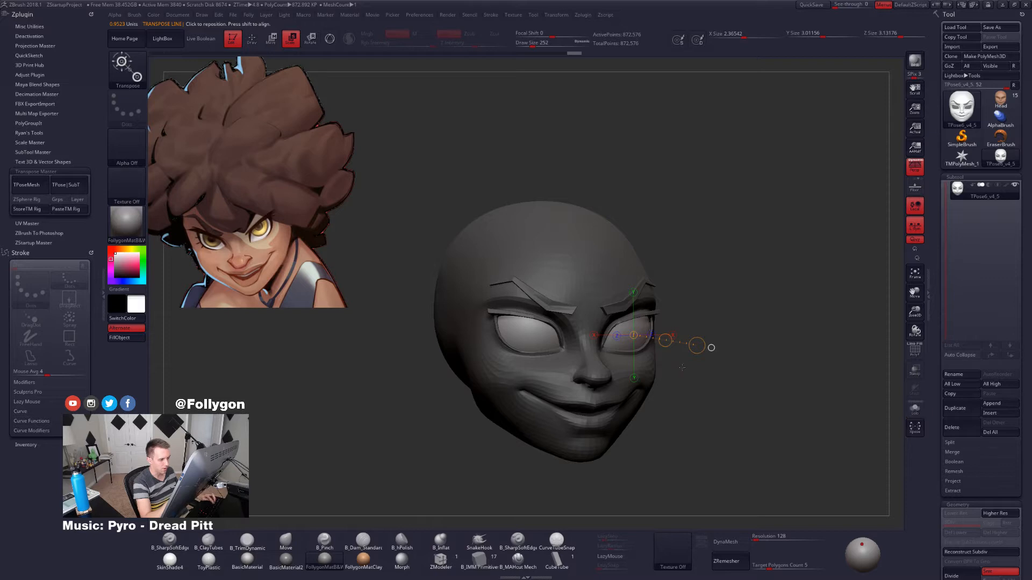
pyautogui.press('q')
pyautogui.press('ctrl')
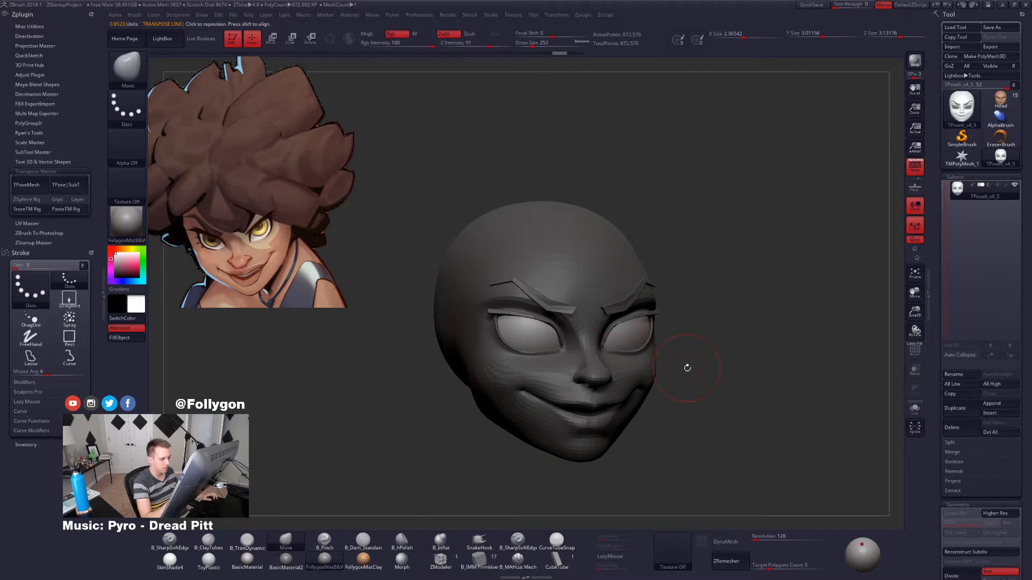
pyautogui.keyDown('ctrl'); pyautogui.click(675, 378); pyautogui.keyUp('ctrl')
# Isolate the eyeballs, scale them down with the Transpose line and show all parts again.
pyautogui.keyDown('ctrl'); pyautogui.keyDown('shift'); pyautogui.click(639, 340); pyautogui.keyUp('shift'); pyautogui.keyUp('ctrl')
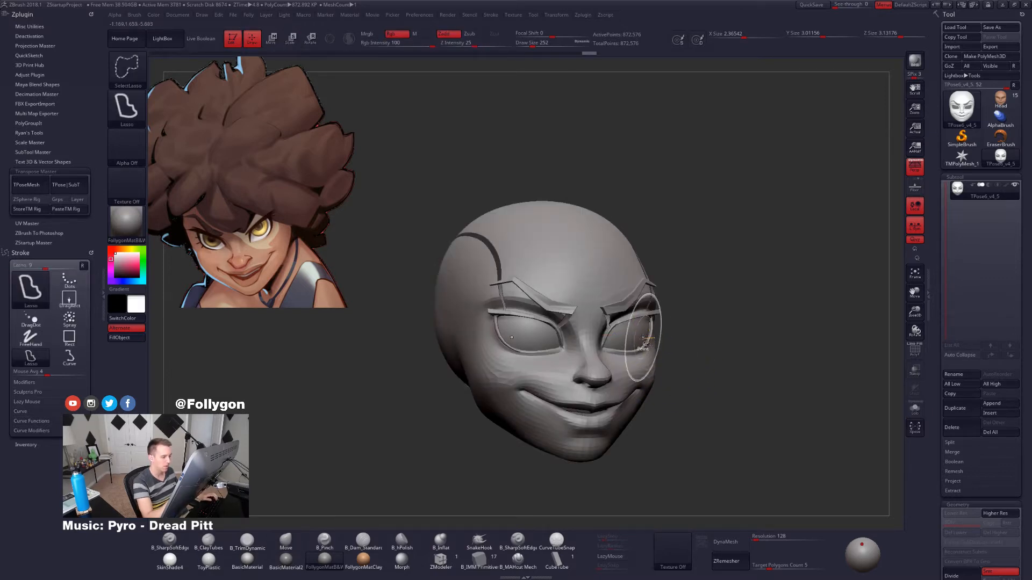
pyautogui.keyDown('ctrl'); pyautogui.keyDown('shift'); pyautogui.click(670, 335); pyautogui.keyUp('shift'); pyautogui.keyUp('ctrl')
pyautogui.keyDown('ctrl'); pyautogui.keyDown('shift'); pyautogui.click(639, 339); pyautogui.keyUp('shift'); pyautogui.keyUp('ctrl')
pyautogui.moveTo(676, 348); pyautogui.dragTo(660, 347)
pyautogui.press('e')
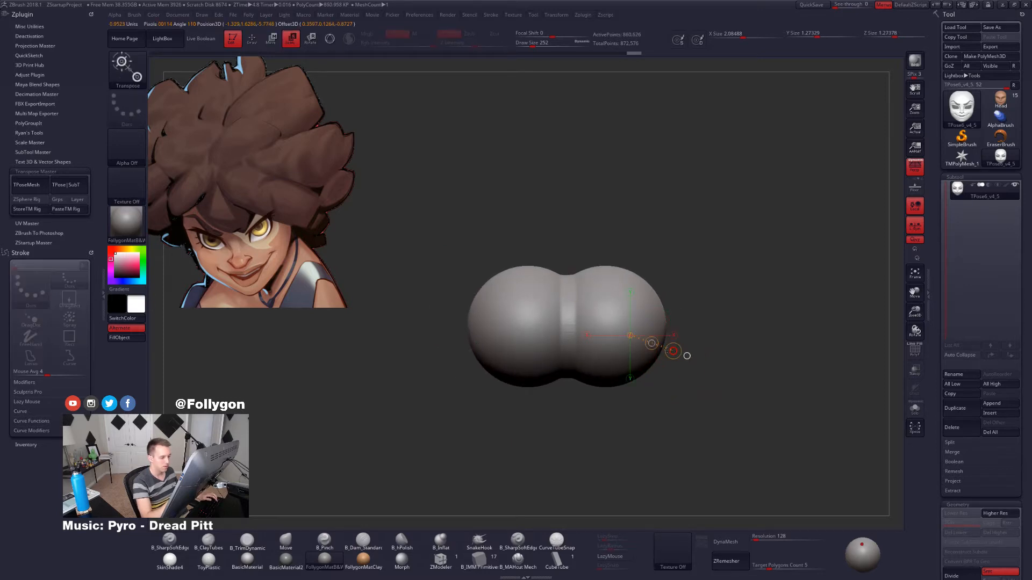
pyautogui.moveTo(687, 356); pyautogui.dragTo(663, 365)
pyautogui.keyDown('ctrl'); pyautogui.keyDown('shift'); pyautogui.click(667, 372); pyautogui.keyUp('shift'); pyautogui.keyUp('ctrl')
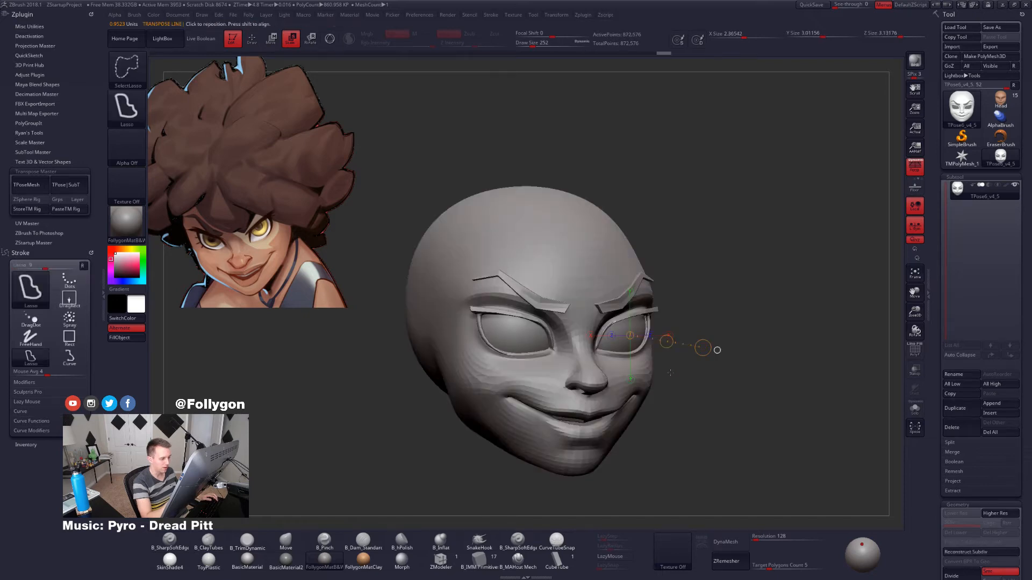
# Return to the isolated eyeballs, mask everything else on the head, adjust the eyeballs with the Transpose line and clear the mask.
pyautogui.hotkey('ctrl', 'z')
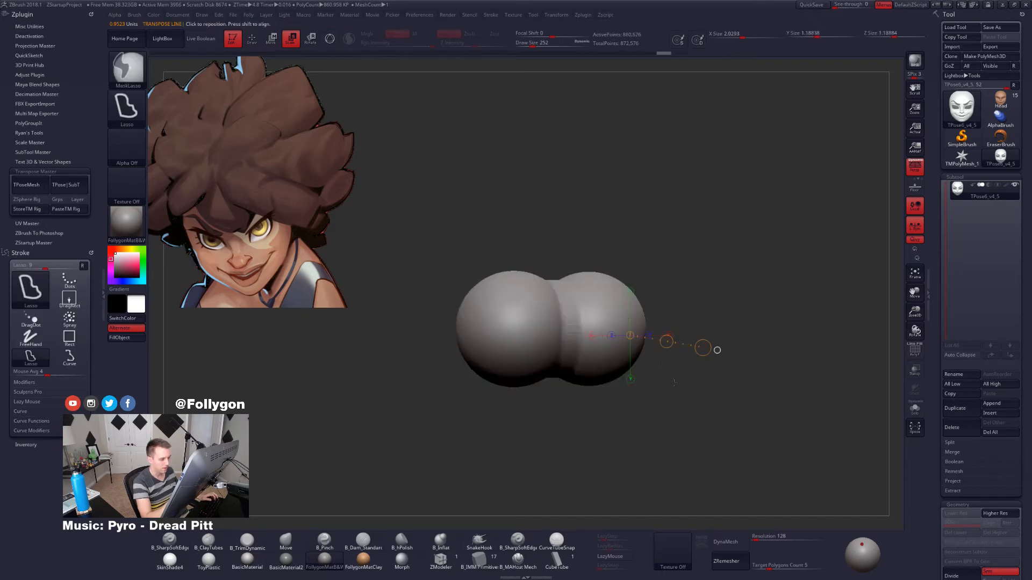
pyautogui.keyDown('ctrl'); pyautogui.click(674, 383); pyautogui.keyUp('ctrl')
pyautogui.keyDown('ctrl'); pyautogui.keyDown('shift'); pyautogui.click(675, 383); pyautogui.keyUp('shift'); pyautogui.keyUp('ctrl')
pyautogui.keyDown('ctrl'); pyautogui.click(676, 384); pyautogui.keyUp('ctrl')
pyautogui.moveTo(712, 397); pyautogui.dragTo(697, 353)
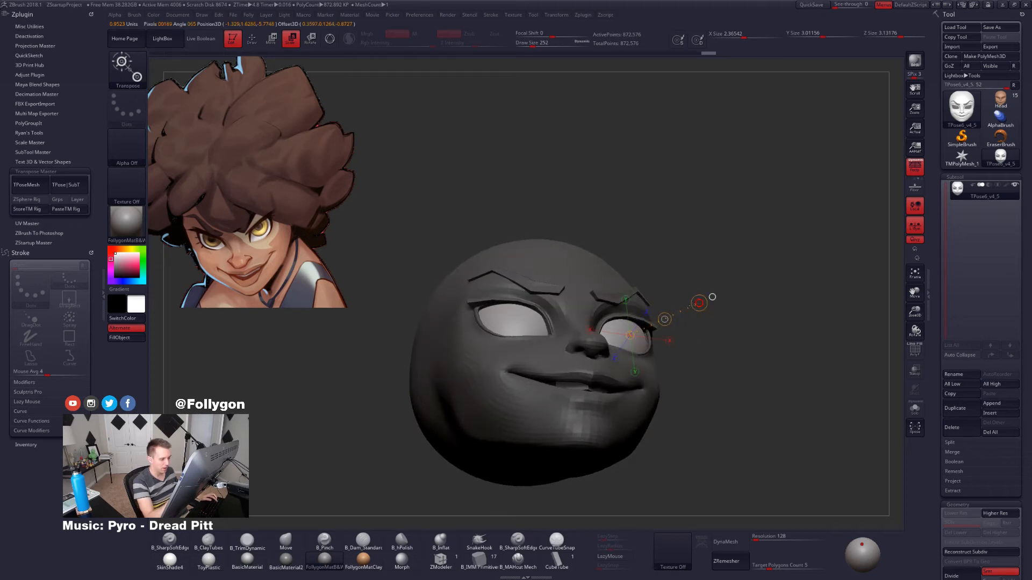
pyautogui.moveTo(753, 349)
pyautogui.mouseDown()
pyautogui.moveTo(624, 384)
pyautogui.moveTo(698, 390)
pyautogui.moveTo(631, 426)
pyautogui.moveTo(670, 402)
pyautogui.moveTo(647, 383)
pyautogui.moveTo(644, 395)
pyautogui.moveTo(718, 370)
pyautogui.moveTo(656, 376)
pyautogui.mouseUp()
pyautogui.press('q')
pyautogui.moveTo(720, 379)
pyautogui.mouseDown()
pyautogui.moveTo(669, 387)
pyautogui.moveTo(677, 419)
pyautogui.moveTo(661, 411)
pyautogui.mouseUp()
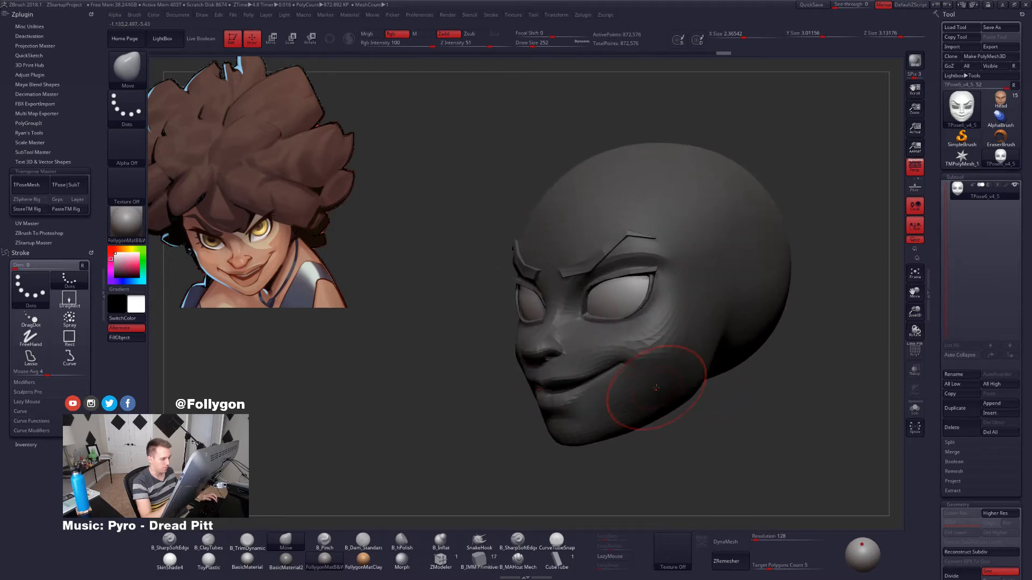
pyautogui.moveTo(655, 457)
pyautogui.mouseDown()
pyautogui.moveTo(663, 459)
pyautogui.moveTo(652, 458)
pyautogui.mouseUp()
# On the isolated head skin, reshape the inner corners of the eye openings with the Move brush at draw size 113 and show all parts.
pyautogui.keyDown('ctrl'); pyautogui.keyDown('shift'); pyautogui.click(647, 459); pyautogui.keyUp('shift'); pyautogui.keyUp('ctrl')
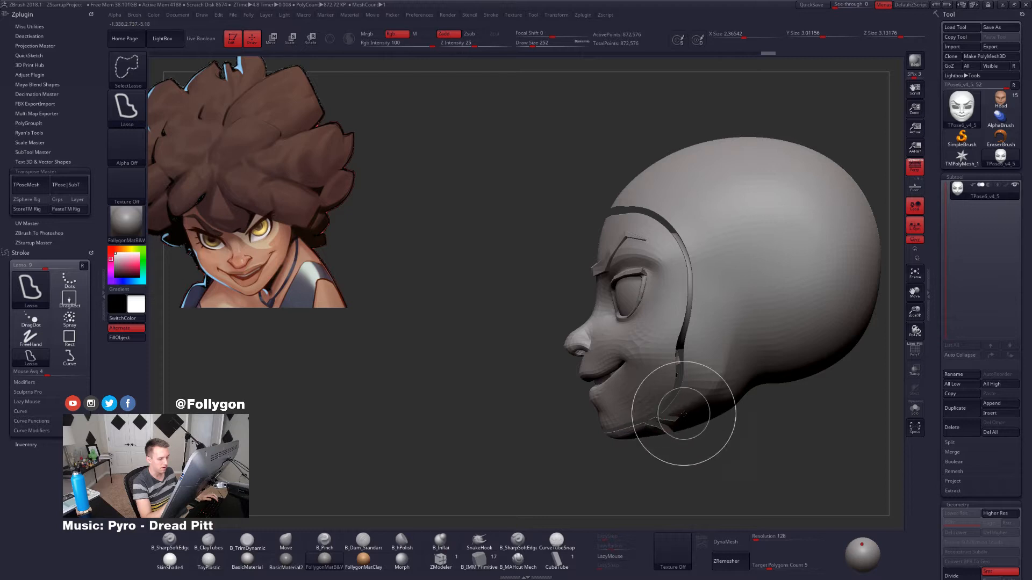
pyautogui.keyDown('ctrl'); pyautogui.keyDown('shift'); pyautogui.click(685, 430); pyautogui.keyUp('shift'); pyautogui.keyUp('ctrl')
pyautogui.keyDown('ctrl'); pyautogui.keyDown('shift'); pyautogui.click(687, 431); pyautogui.keyUp('shift'); pyautogui.keyUp('ctrl')
pyautogui.keyDown('ctrl'); pyautogui.keyDown('shift'); pyautogui.click(732, 361); pyautogui.keyUp('shift'); pyautogui.keyUp('ctrl')
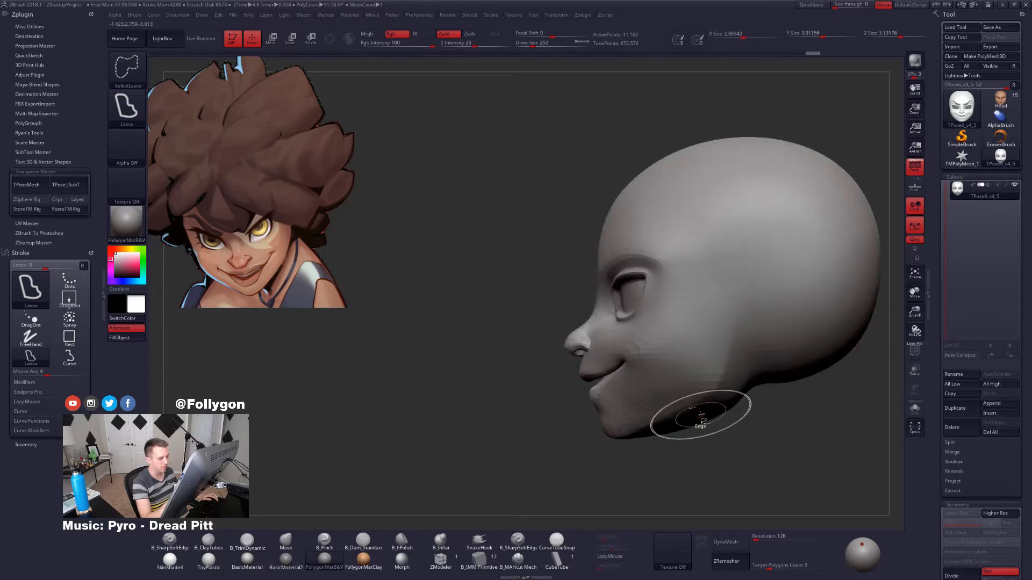
pyautogui.keyDown('alt'); pyautogui.moveTo(702, 410); pyautogui.dragTo(668, 398); pyautogui.keyUp('alt')
pyautogui.press('space')
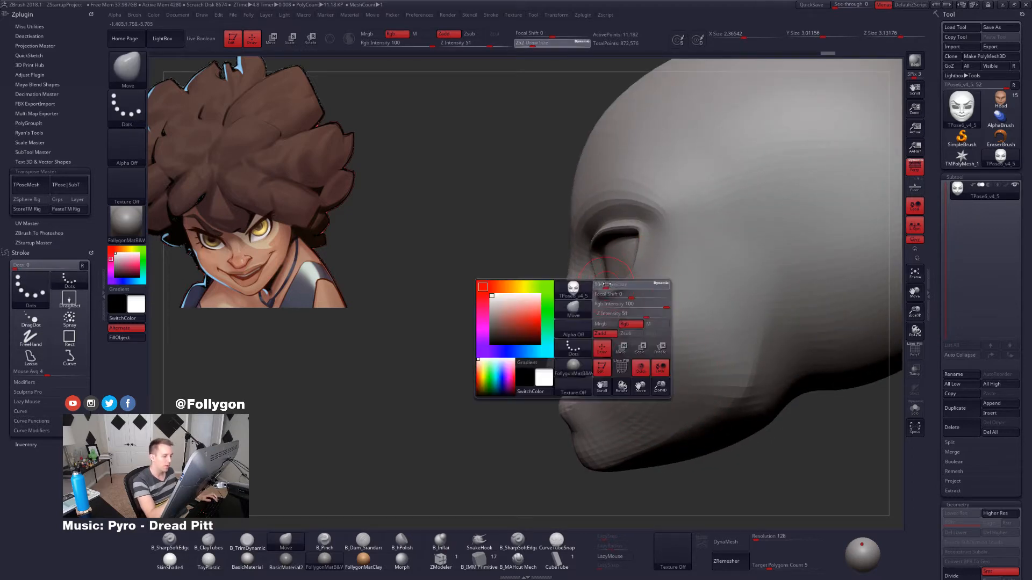
pyautogui.keyDown('alt'); pyautogui.moveTo(608, 309); pyautogui.dragTo(602, 319); pyautogui.keyUp('alt')
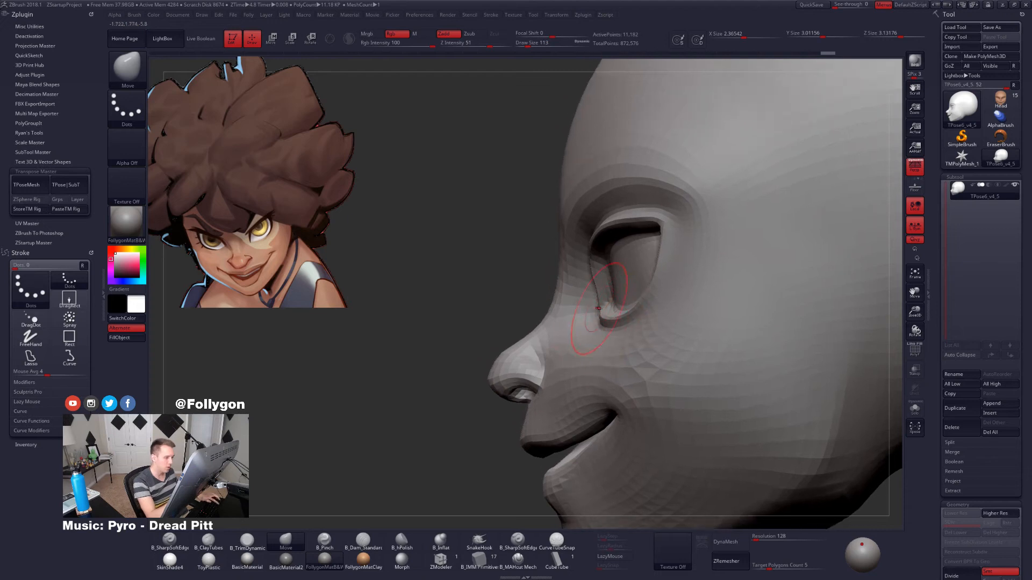
pyautogui.moveTo(601, 368)
pyautogui.keyDown('alt'); pyautogui.mouseDown()
pyautogui.moveTo(592, 328)
pyautogui.moveTo(582, 424)
pyautogui.moveTo(522, 442)
pyautogui.mouseUp(); pyautogui.keyUp('alt')
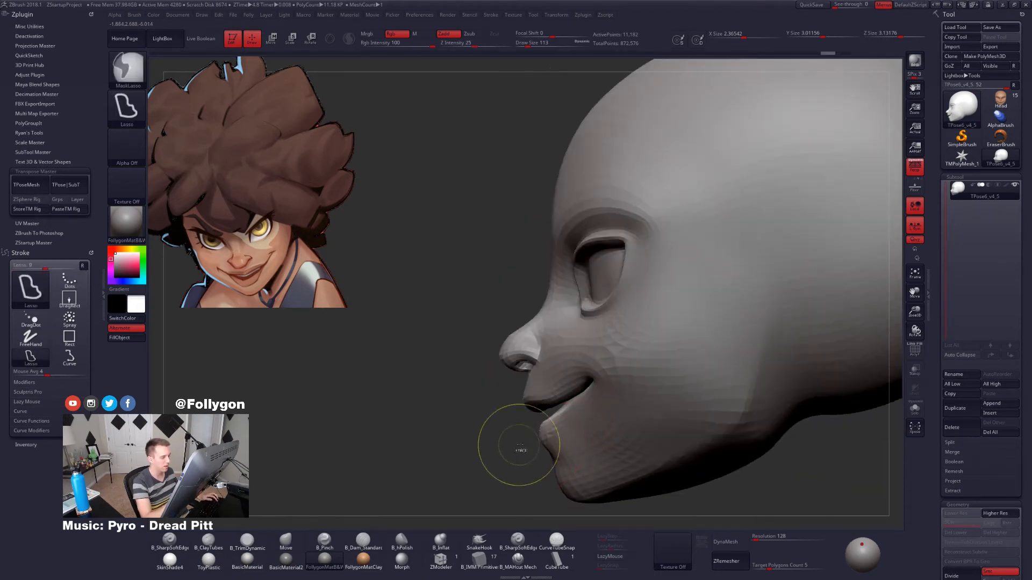
pyautogui.keyDown('ctrl'); pyautogui.keyDown('shift'); pyautogui.click(459, 235); pyautogui.keyUp('shift'); pyautogui.keyUp('ctrl')
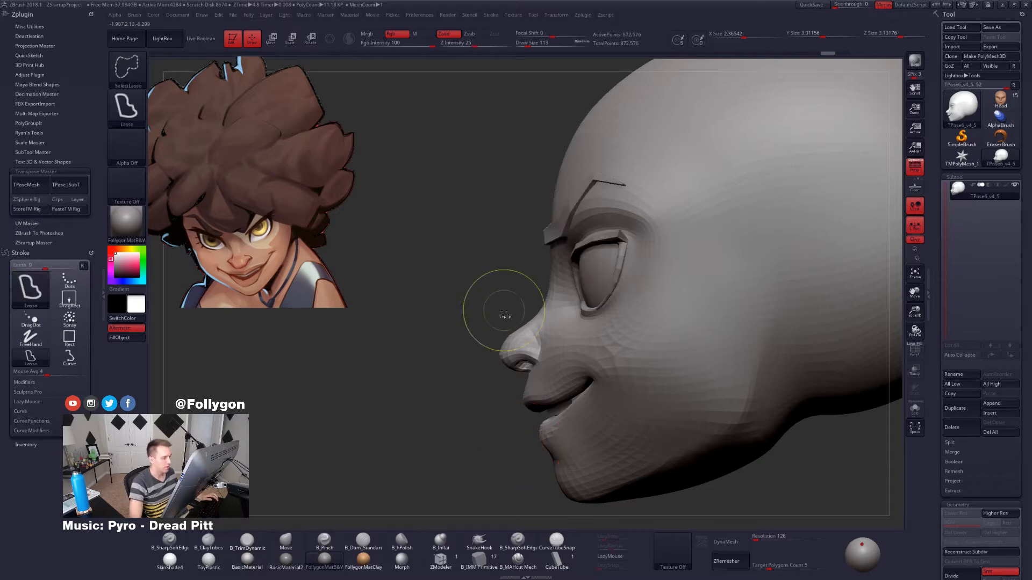
# Mask only the eyebrows and eyeballs by isolating the other polygroups, using PolyFrame to tell the groups apart.
pyautogui.moveTo(578, 357); pyautogui.dragTo(559, 350)
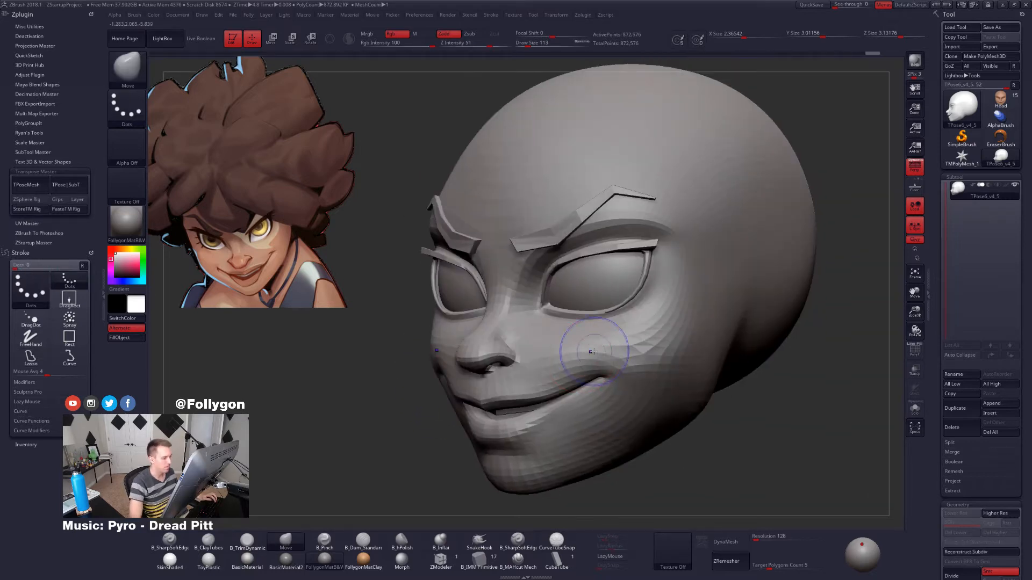
pyautogui.hotkey('shift', 'f')
pyautogui.hotkey('ctrl', 'shift')
pyautogui.keyDown('ctrl'); pyautogui.keyDown('shift'); pyautogui.click(554, 237); pyautogui.keyUp('shift'); pyautogui.keyUp('ctrl')
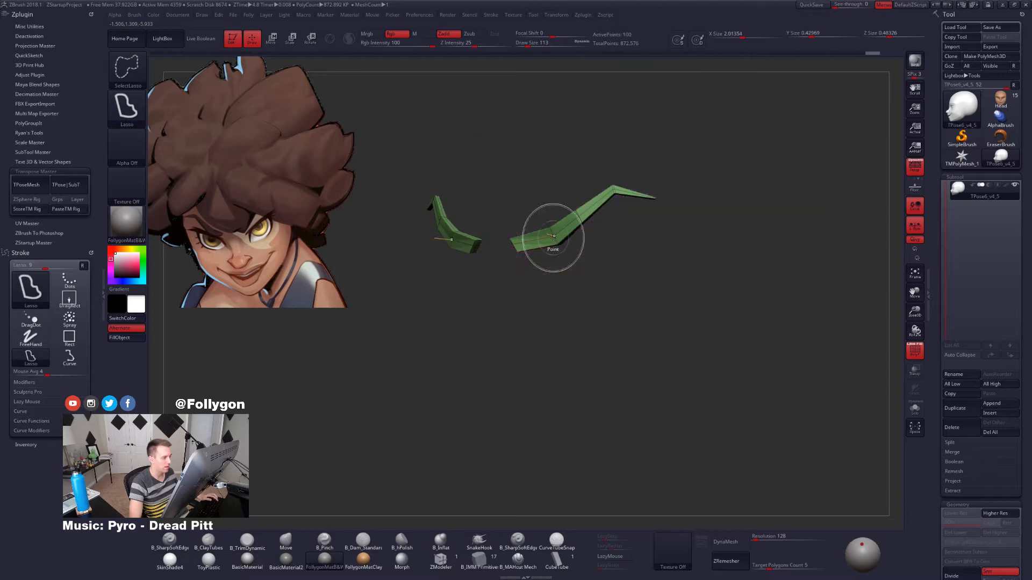
pyautogui.keyDown('ctrl'); pyautogui.keyDown('shift'); pyautogui.moveTo(430, 285); pyautogui.dragTo(416, 293); pyautogui.keyUp('shift'); pyautogui.keyUp('ctrl')
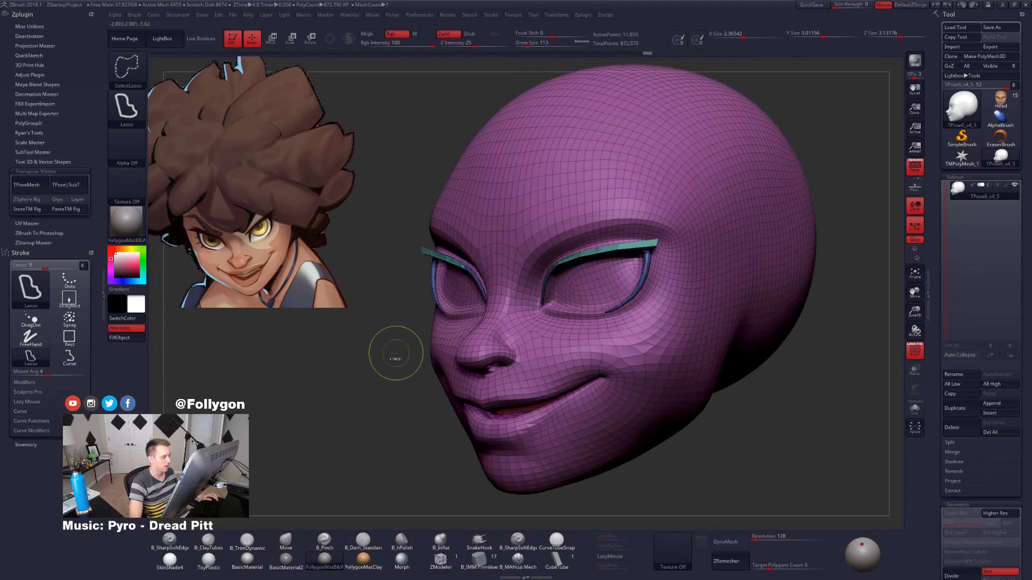
pyautogui.keyDown('ctrl'); pyautogui.click(389, 356); pyautogui.keyUp('ctrl')
pyautogui.keyDown('ctrl'); pyautogui.keyDown('shift'); pyautogui.click(387, 354); pyautogui.keyUp('shift'); pyautogui.keyUp('ctrl')
pyautogui.hotkey('shift', 'f')
pyautogui.keyDown('ctrl'); pyautogui.click(390, 353); pyautogui.keyUp('ctrl')
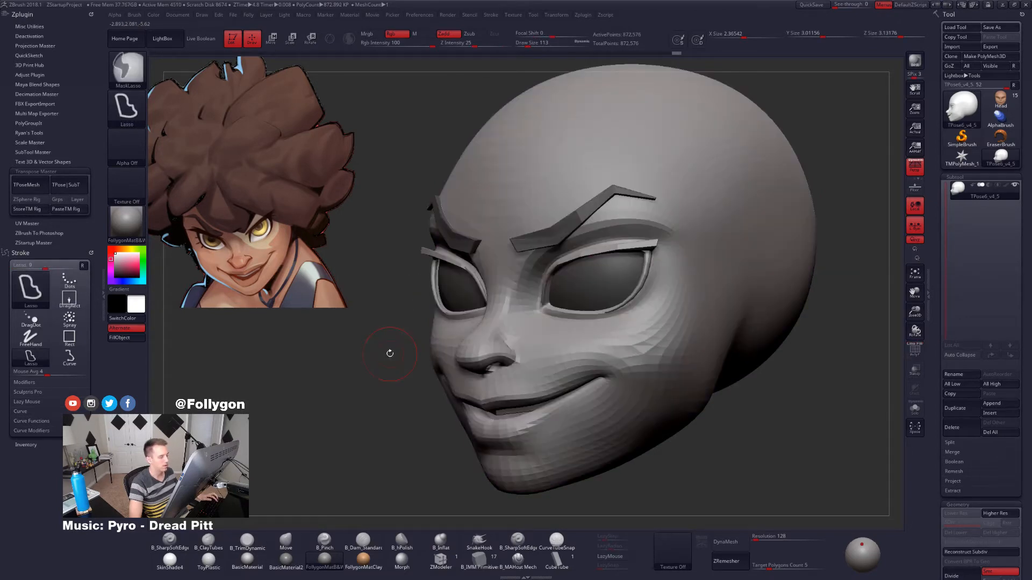
# Reshape the inner eye corners and the sides of the nose with the Move brush, raising the draw size to 192.
pyautogui.moveTo(541, 329); pyautogui.dragTo(526, 311, button='right')
pyautogui.press('space')
pyautogui.moveTo(547, 335); pyautogui.dragTo(549, 334)
pyautogui.moveTo(514, 339); pyautogui.dragTo(556, 304, button='right')
pyautogui.press('space')
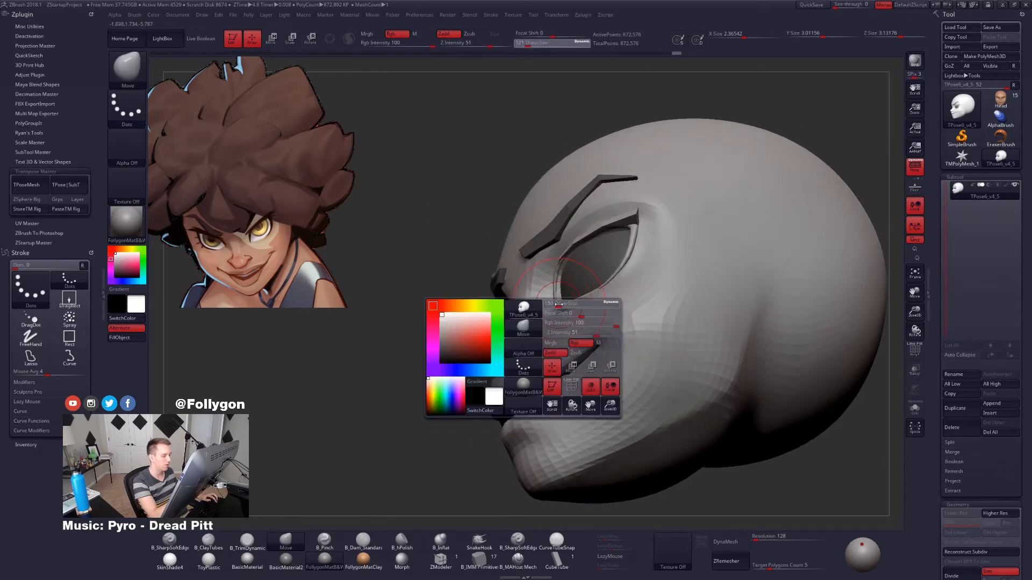
pyautogui.moveTo(559, 304); pyautogui.dragTo(560, 302)
pyautogui.press('space')
pyautogui.moveTo(550, 314); pyautogui.dragTo(555, 311, button='right')
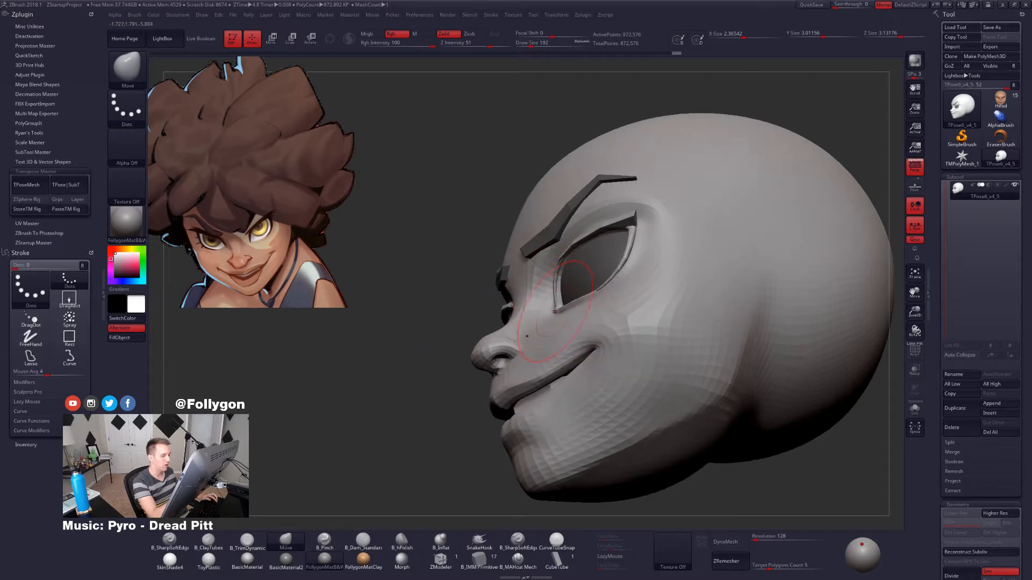
# Switch perspective distortion off and refine the area between eye and nose in three-quarter view with draw size 160.
pyautogui.press('space')
pyautogui.moveTo(554, 306); pyautogui.dragTo(553, 306)
pyautogui.moveTo(554, 306)
pyautogui.mouseDown(button='right')
pyautogui.moveTo(591, 315)
pyautogui.moveTo(597, 291)
pyautogui.moveTo(632, 327)
pyautogui.mouseUp(button='right')
pyautogui.click(912, 169)
pyautogui.press('space')
pyautogui.moveTo(628, 324); pyautogui.dragTo(631, 323)
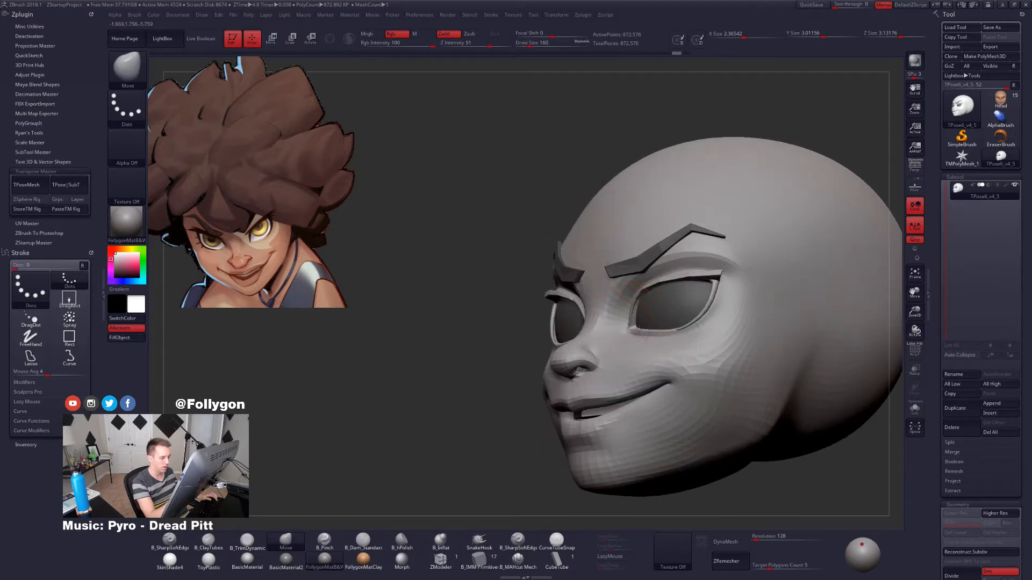
# Reshape the inner eye corner and the adjoining side of the nose with the Move brush at draw sizes 192 and 215.
pyautogui.keyDown('ctrl'); pyautogui.moveTo(633, 318); pyautogui.dragTo(635, 333, button='right'); pyautogui.keyUp('ctrl')
pyautogui.press('space')
pyautogui.moveTo(631, 326); pyautogui.dragTo(638, 326)
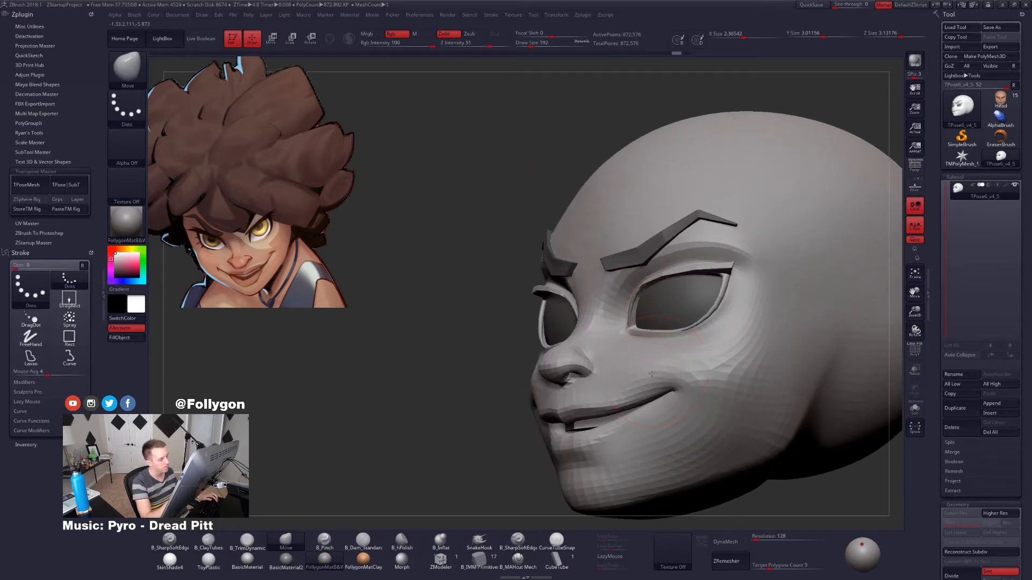
pyautogui.moveTo(651, 374); pyautogui.dragTo(638, 383, button='right')
pyautogui.moveTo(639, 344); pyautogui.dragTo(644, 322, button='right')
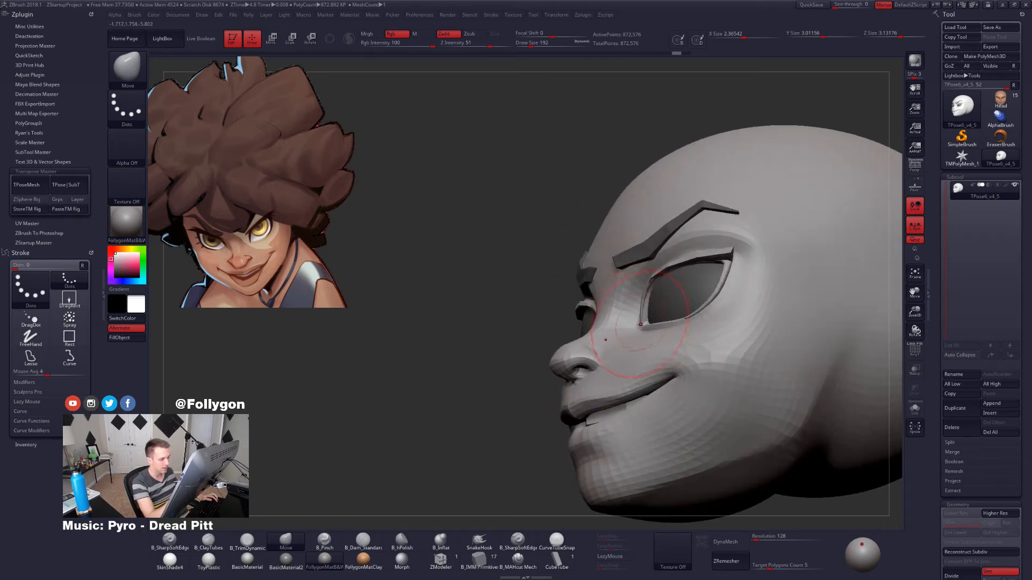
pyautogui.press('space')
pyautogui.moveTo(641, 324); pyautogui.dragTo(643, 325)
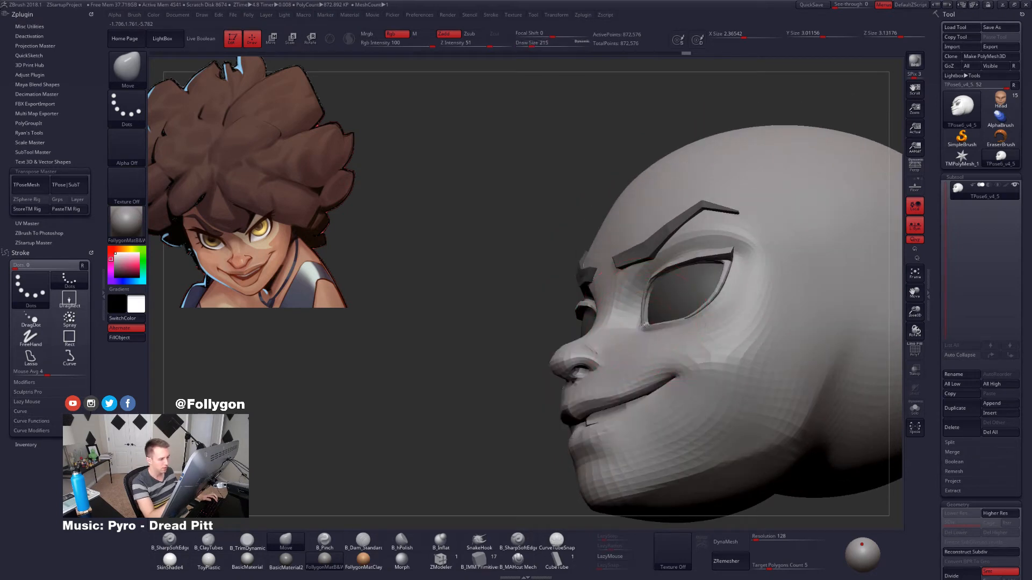
pyautogui.moveTo(639, 331); pyautogui.dragTo(639, 327, button='right')
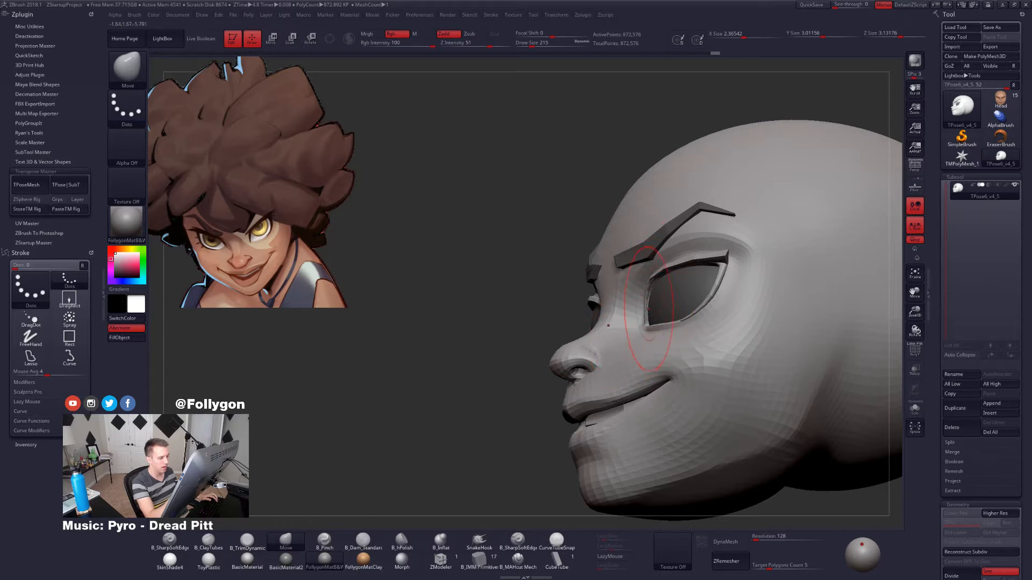
# Refine the lower eyelids and inner eye corners from the front and from above, lowering the draw size to 121.
pyautogui.moveTo(648, 309)
pyautogui.mouseDown(button='right')
pyautogui.moveTo(704, 307)
pyautogui.moveTo(661, 328)
pyautogui.mouseUp(button='right')
pyautogui.press('space')
pyautogui.moveTo(661, 329); pyautogui.dragTo(658, 329)
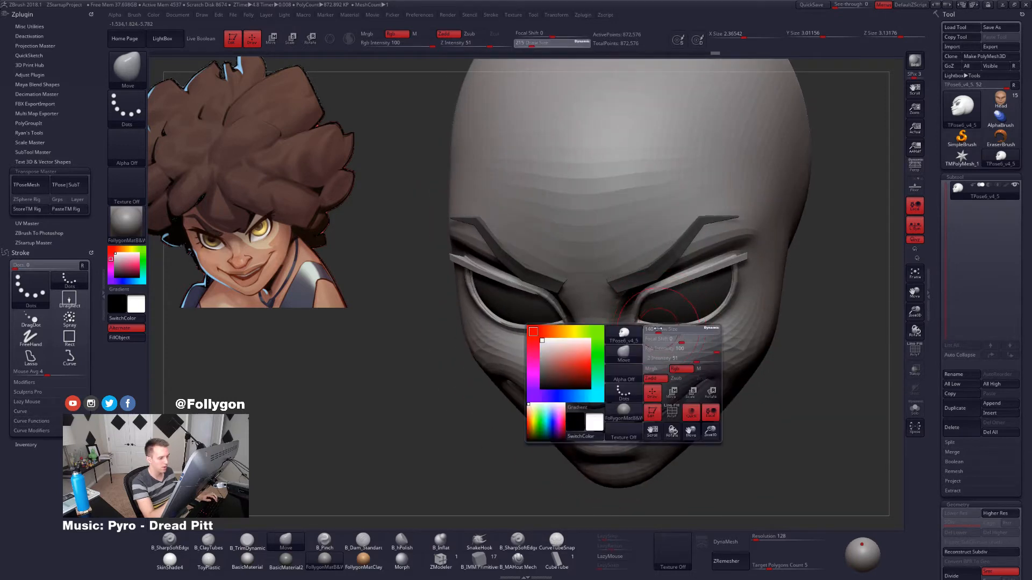
pyautogui.moveTo(658, 329); pyautogui.dragTo(631, 324, button='right')
pyautogui.press('space')
pyautogui.moveTo(656, 324); pyautogui.dragTo(664, 356)
pyautogui.press('space')
pyautogui.moveTo(664, 356); pyautogui.dragTo(681, 339, button='right')
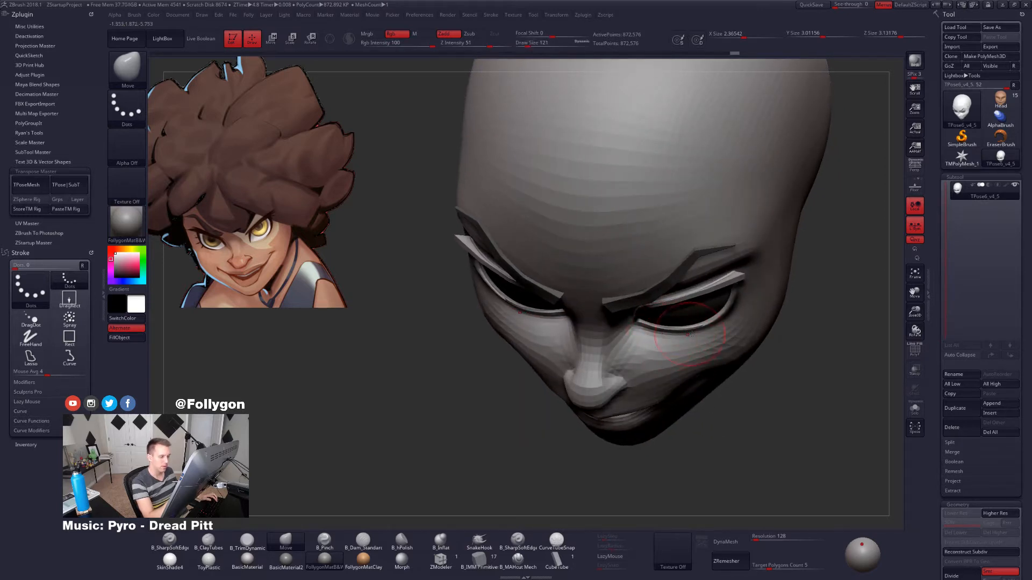
pyautogui.moveTo(696, 340); pyautogui.dragTo(695, 346)
# Adjust the outer part of the lower eyelids with the Move brush at draw size 160.
pyautogui.moveTo(695, 354); pyautogui.dragTo(684, 339, button='right')
pyautogui.press('space')
pyautogui.moveTo(685, 341); pyautogui.dragTo(695, 340)
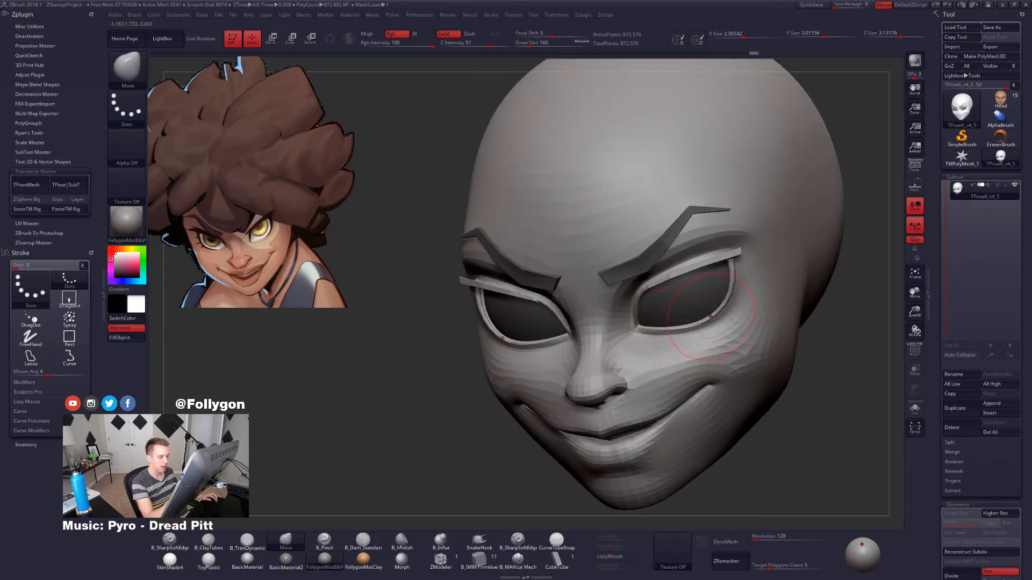
pyautogui.moveTo(693, 338)
pyautogui.mouseDown(button='right')
pyautogui.moveTo(650, 334)
pyautogui.moveTo(692, 344)
pyautogui.moveTo(699, 368)
pyautogui.moveTo(711, 346)
pyautogui.moveTo(718, 398)
pyautogui.moveTo(709, 401)
pyautogui.moveTo(703, 368)
pyautogui.moveTo(712, 387)
pyautogui.moveTo(713, 371)
pyautogui.moveTo(710, 385)
pyautogui.mouseUp(button='right')
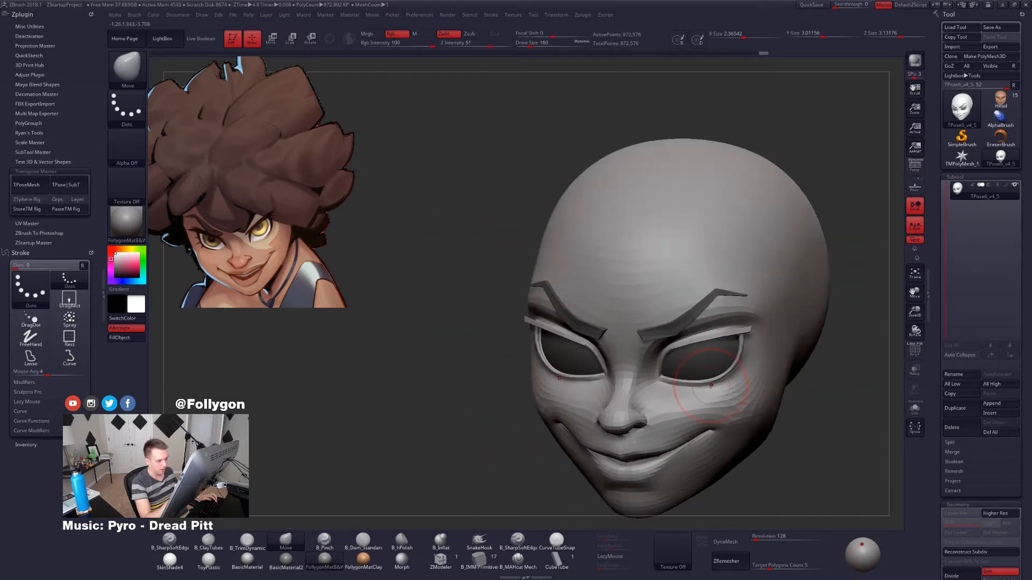
pyautogui.press('w')
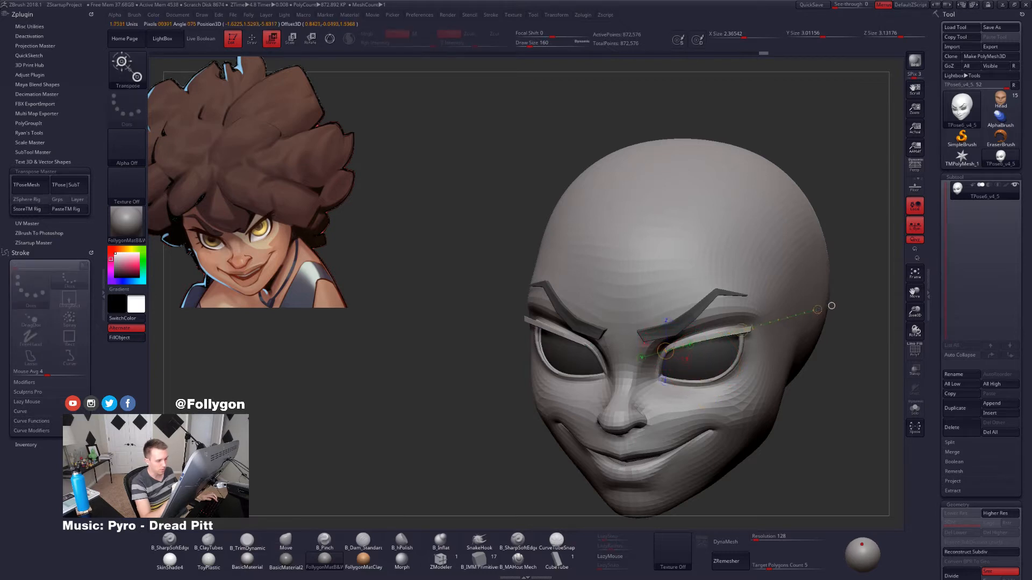
pyautogui.press('q')
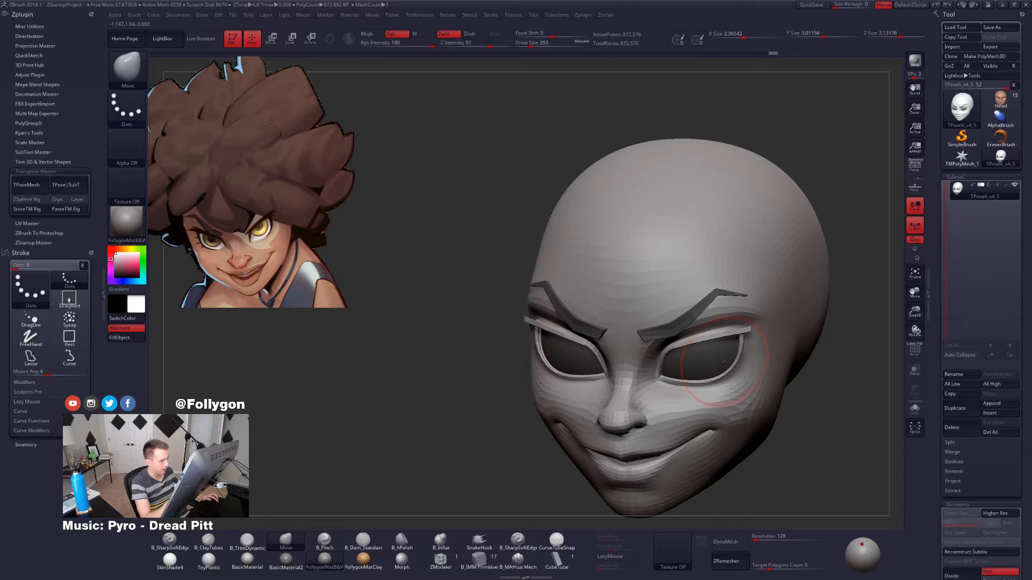
# Reshape the outer eye corners from several angles including from below, raising the draw size to 239.
pyautogui.moveTo(723, 360)
pyautogui.mouseDown(button='right')
pyautogui.moveTo(741, 367)
pyautogui.moveTo(743, 342)
pyautogui.mouseUp(button='right')
pyautogui.press('space')
pyautogui.press('space')
pyautogui.moveTo(741, 342); pyautogui.dragTo(748, 342)
pyautogui.moveTo(739, 342)
pyautogui.mouseDown(button='right')
pyautogui.moveTo(747, 358)
pyautogui.moveTo(747, 328)
pyautogui.mouseUp(button='right')
pyautogui.press('space')
pyautogui.moveTo(751, 334); pyautogui.dragTo(749, 334)
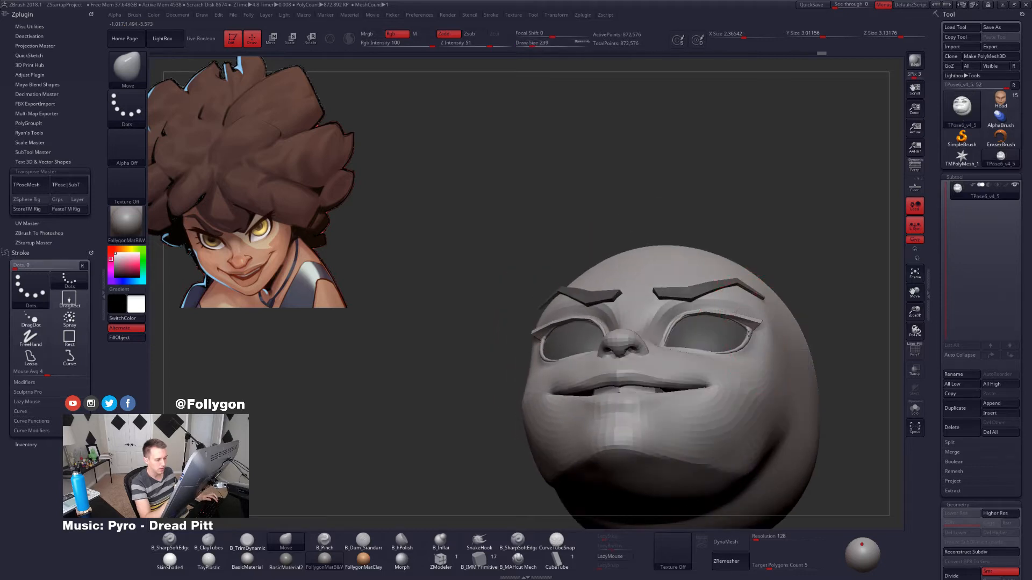
# Shape the eye openings and upper cheeks in front and three-quarter views with draw sizes of 227 and 265.
pyautogui.moveTo(744, 346)
pyautogui.mouseDown(button='right')
pyautogui.moveTo(694, 369)
pyautogui.moveTo(714, 357)
pyautogui.moveTo(703, 359)
pyautogui.moveTo(691, 380)
pyautogui.moveTo(703, 366)
pyautogui.mouseUp(button='right')
pyautogui.press('space')
pyautogui.press('space')
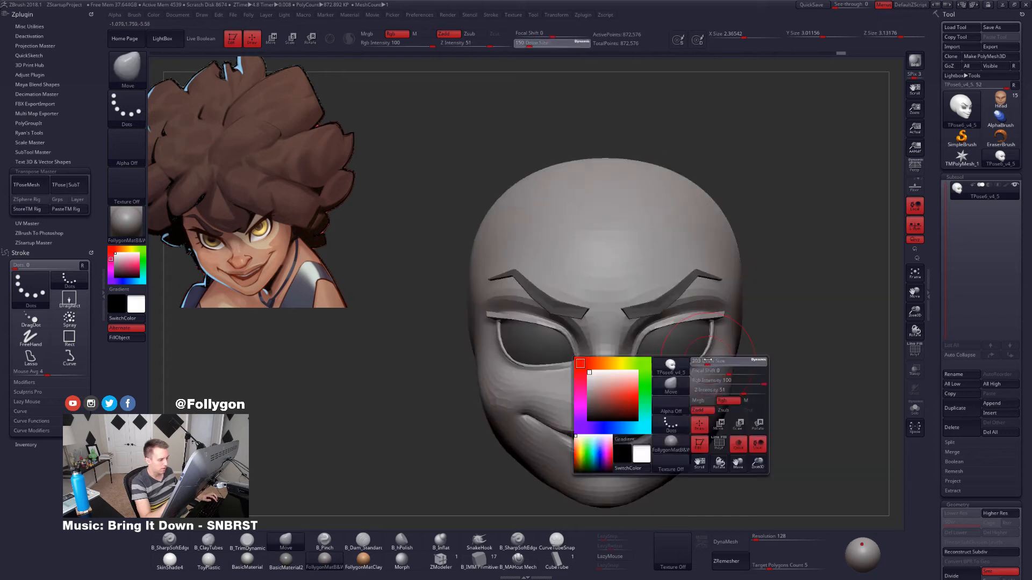
pyautogui.moveTo(707, 360); pyautogui.dragTo(710, 360)
pyautogui.moveTo(709, 363); pyautogui.dragTo(701, 367, button='right')
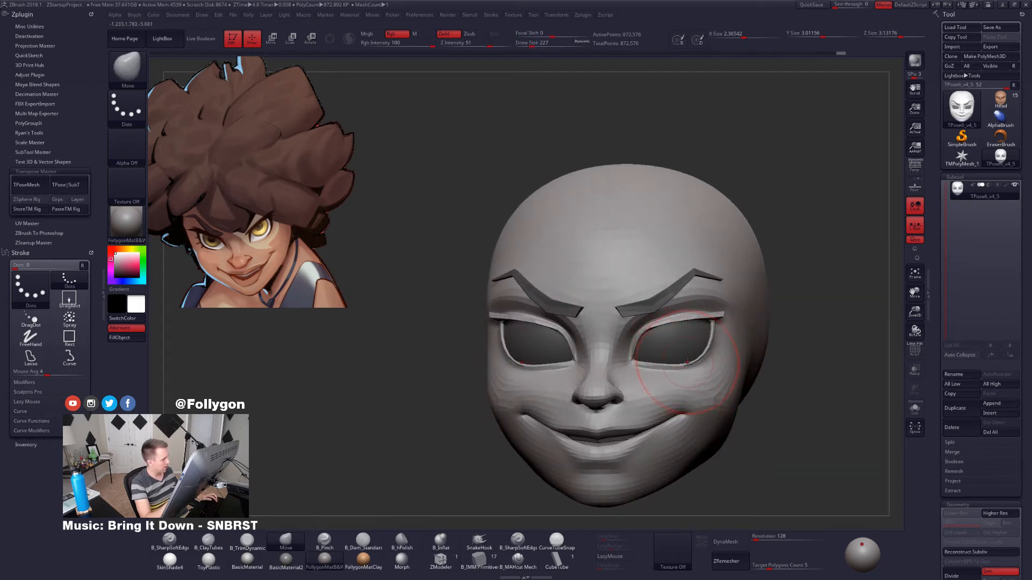
pyautogui.moveTo(690, 369)
pyautogui.keyDown('ctrl'); pyautogui.mouseDown(button='right')
pyautogui.moveTo(704, 355)
pyautogui.moveTo(682, 342)
pyautogui.mouseUp(button='right'); pyautogui.keyUp('ctrl')
pyautogui.press('space')
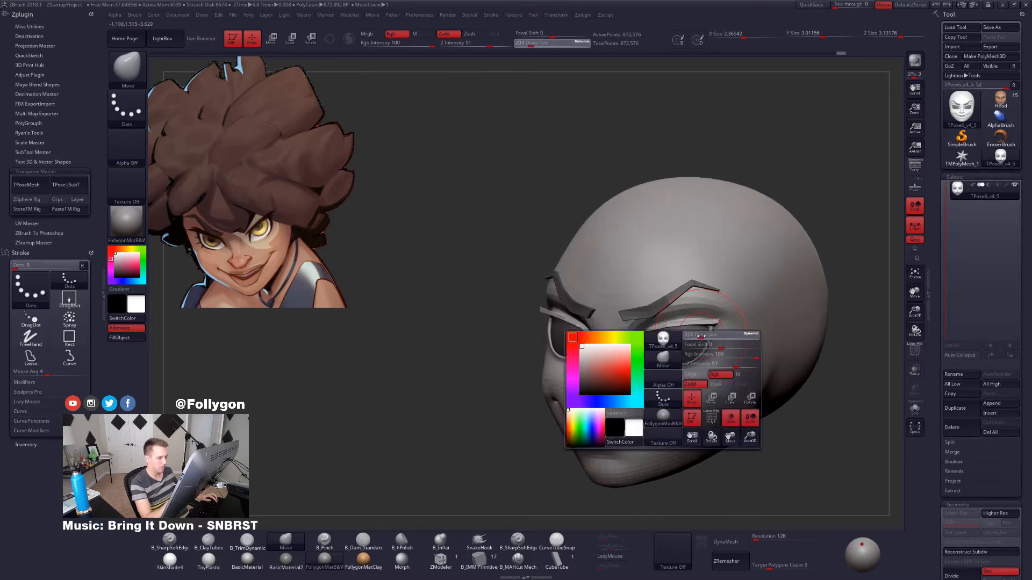
pyautogui.moveTo(702, 334); pyautogui.dragTo(707, 333)
pyautogui.moveTo(705, 340)
pyautogui.mouseDown(button='right')
pyautogui.moveTo(719, 342)
pyautogui.moveTo(693, 355)
pyautogui.mouseUp(button='right')
# Refine the lower outer eyelids and the cheek below them with the Move brush at draw sizes 170 and 192.
pyautogui.press('space')
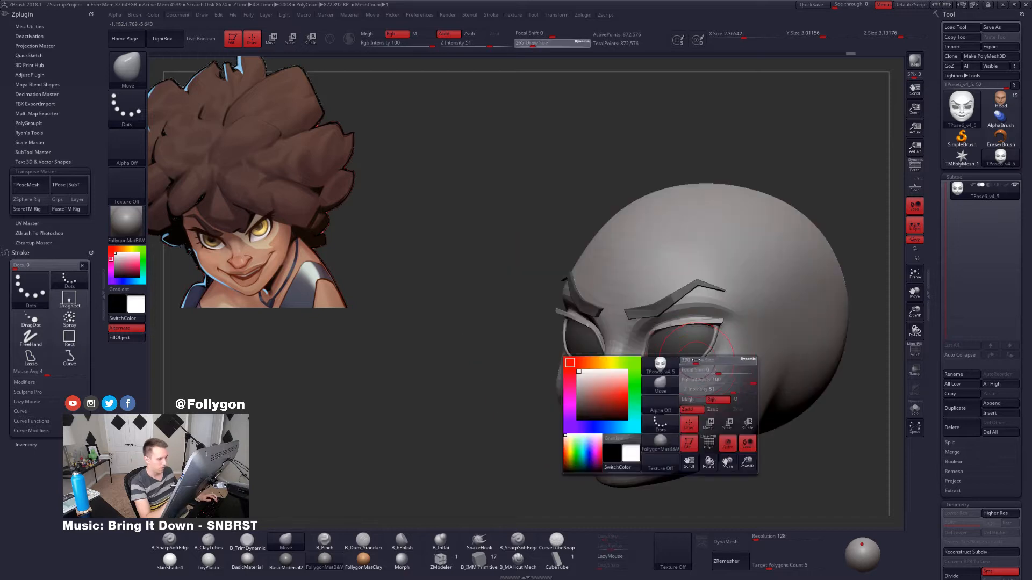
pyautogui.press('space')
pyautogui.moveTo(712, 358); pyautogui.dragTo(703, 360)
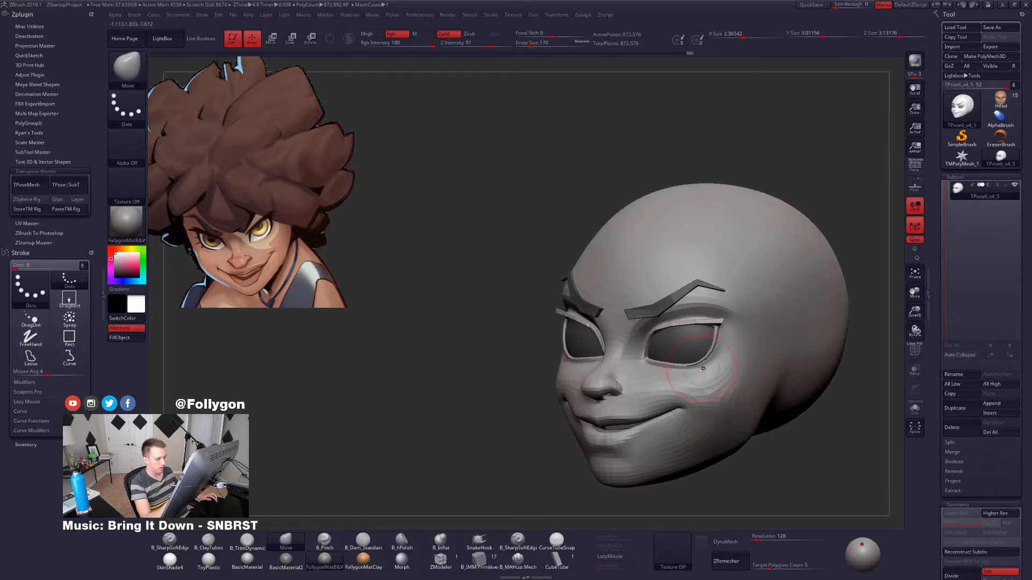
pyautogui.moveTo(703, 368)
pyautogui.mouseDown(button='right')
pyautogui.moveTo(720, 371)
pyautogui.moveTo(699, 363)
pyautogui.moveTo(707, 352)
pyautogui.mouseUp(button='right')
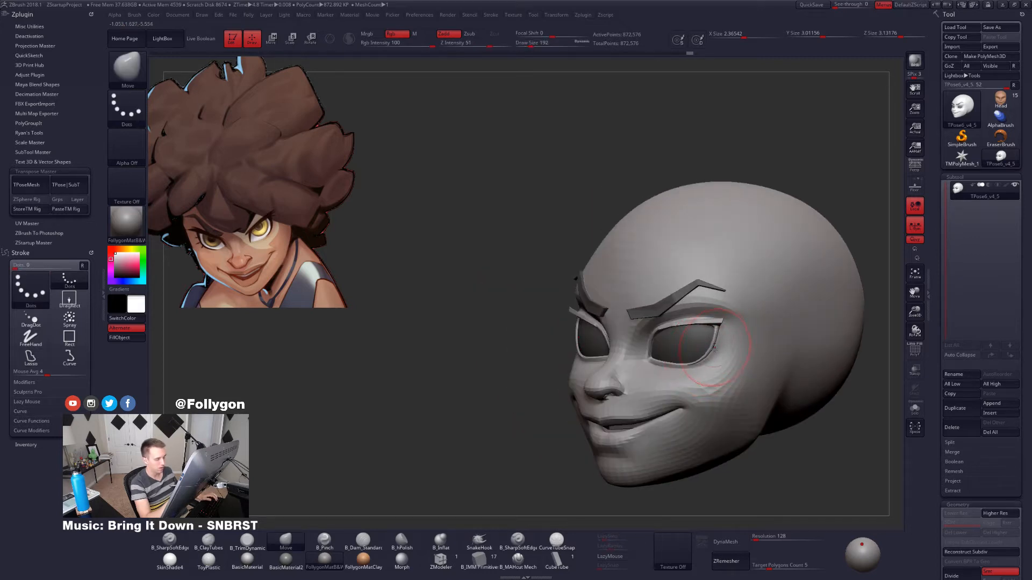
pyautogui.moveTo(714, 349)
pyautogui.mouseDown(button='right')
pyautogui.moveTo(722, 324)
pyautogui.moveTo(712, 361)
pyautogui.mouseUp(button='right')
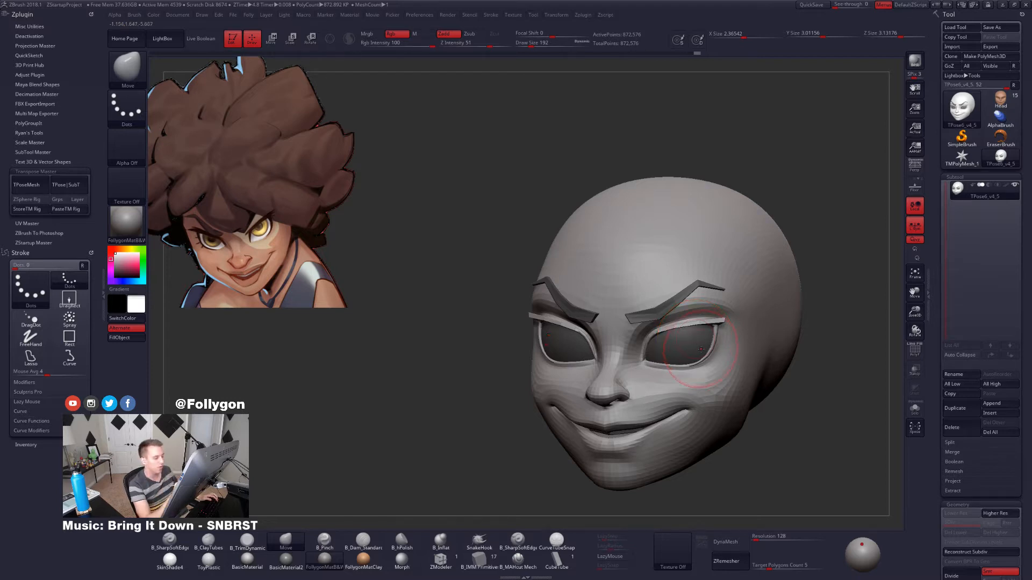
# Adjust the eye contours from low angles with the Move brush, using draw sizes 215 and 181.
pyautogui.moveTo(701, 349)
pyautogui.mouseDown(button='right')
pyautogui.moveTo(715, 324)
pyautogui.moveTo(693, 322)
pyautogui.mouseUp(button='right')
pyautogui.press('space')
pyautogui.moveTo(713, 337); pyautogui.dragTo(715, 336)
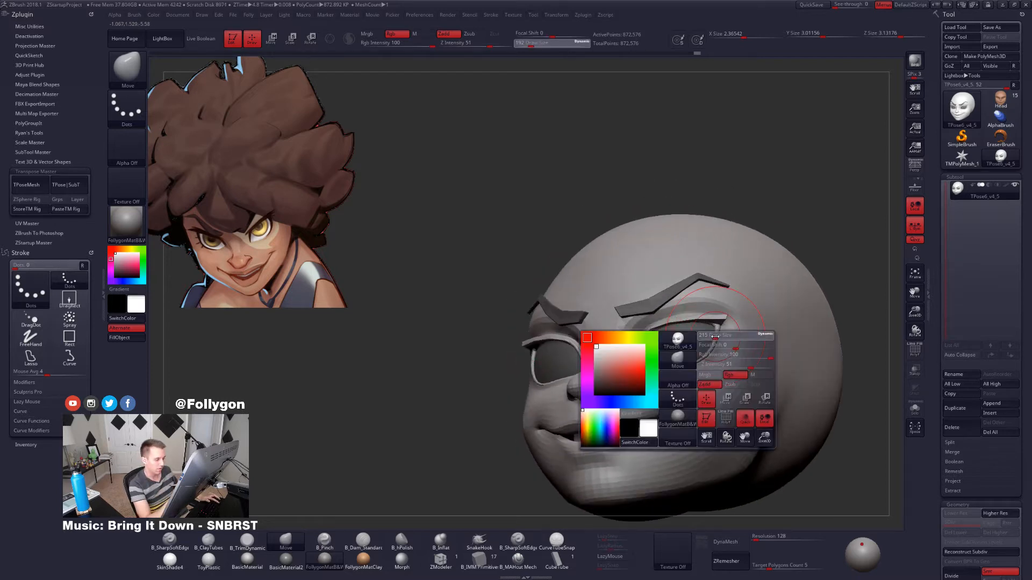
pyautogui.moveTo(715, 337)
pyautogui.mouseDown(button='right')
pyautogui.moveTo(693, 343)
pyautogui.moveTo(710, 349)
pyautogui.moveTo(693, 354)
pyautogui.moveTo(728, 357)
pyautogui.moveTo(672, 329)
pyautogui.mouseUp(button='right')
pyautogui.press('space')
pyautogui.moveTo(658, 319); pyautogui.dragTo(652, 318)
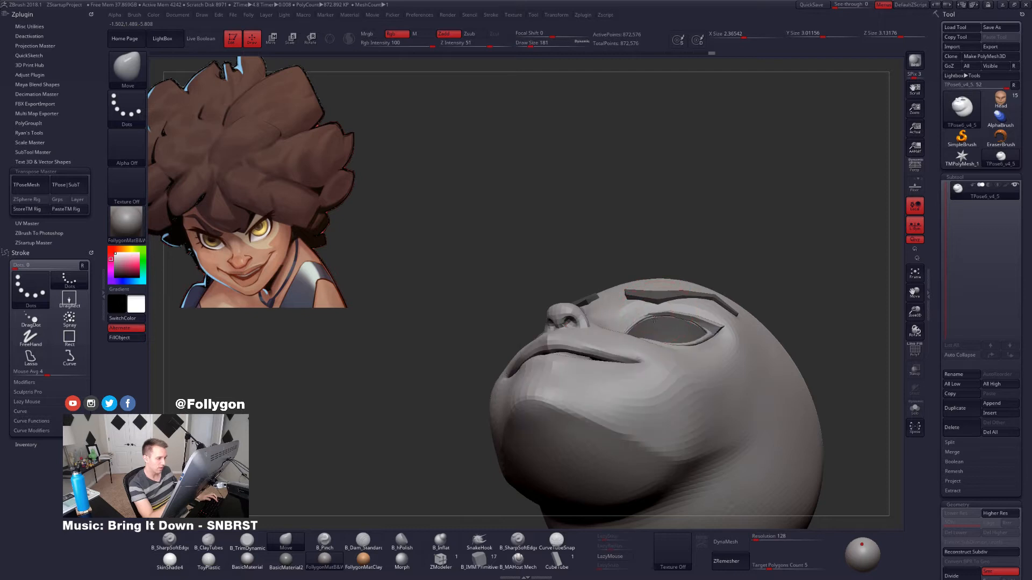
pyautogui.moveTo(653, 321)
pyautogui.mouseDown(button='right')
pyautogui.moveTo(664, 362)
pyautogui.moveTo(633, 364)
pyautogui.moveTo(639, 373)
pyautogui.moveTo(698, 366)
pyautogui.moveTo(676, 379)
pyautogui.mouseUp(button='right')
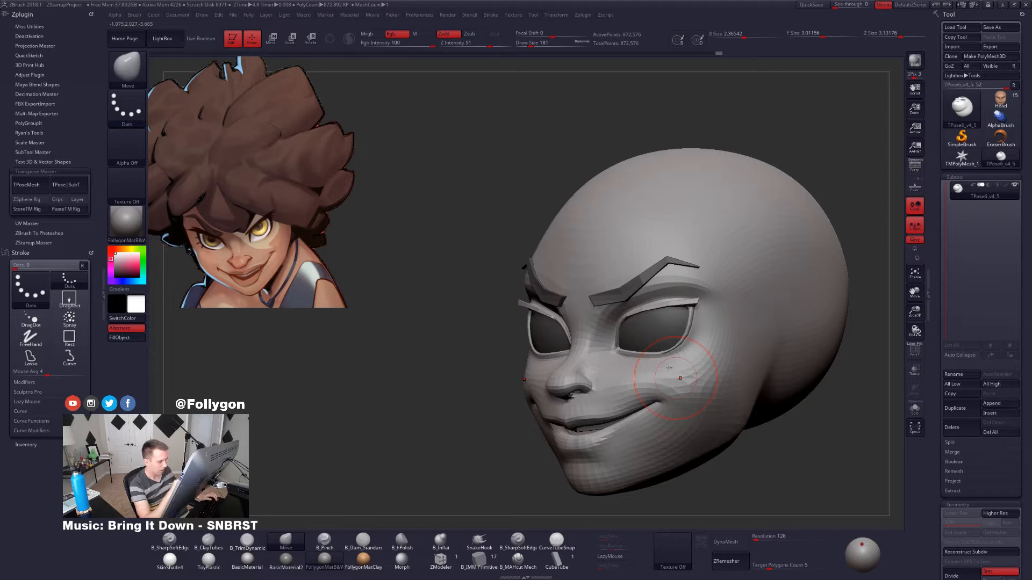
# Transfer the reshaped Transpose Master mesh back to the original subtools.
pyautogui.moveTo(669, 368)
pyautogui.mouseDown(button='right')
pyautogui.moveTo(710, 329)
pyautogui.moveTo(688, 380)
pyautogui.moveTo(698, 376)
pyautogui.mouseUp(button='right')
pyautogui.moveTo(705, 356)
pyautogui.keyDown('shift'); pyautogui.mouseDown(button='right')
pyautogui.moveTo(692, 342)
pyautogui.moveTo(726, 334)
pyautogui.moveTo(701, 350)
pyautogui.mouseUp(button='right'); pyautogui.keyUp('shift')
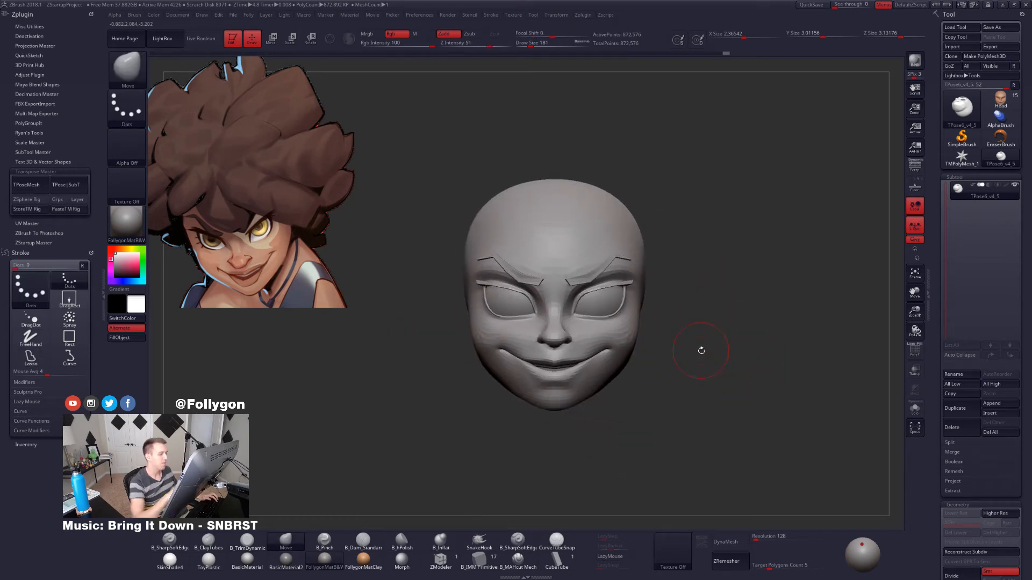
pyautogui.click(74, 184)
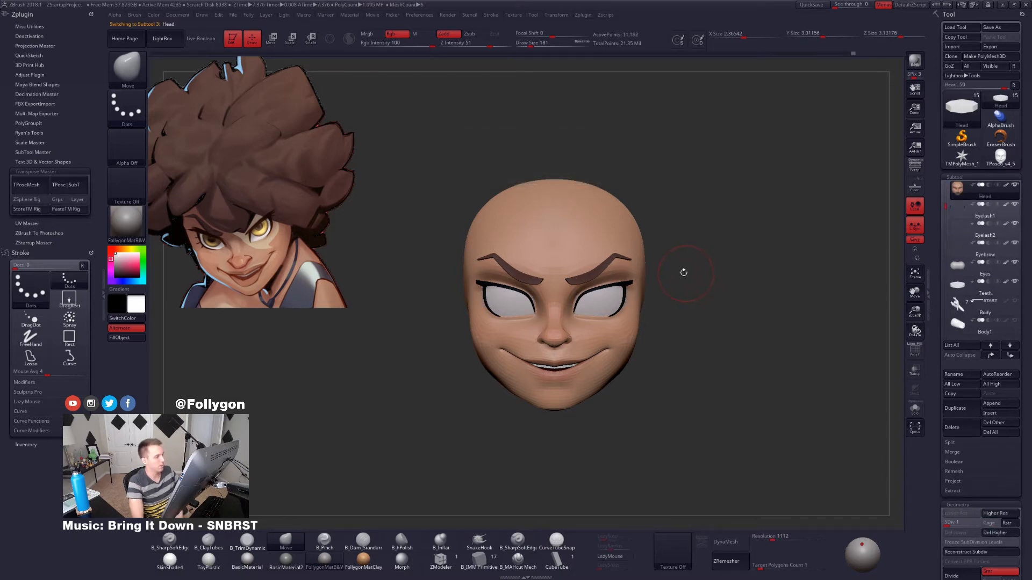
# Select the Eyes subtool and examine how the eyeballs sit inside the head using ghosted transparency.
pyautogui.moveTo(683, 272); pyautogui.dragTo(595, 283)
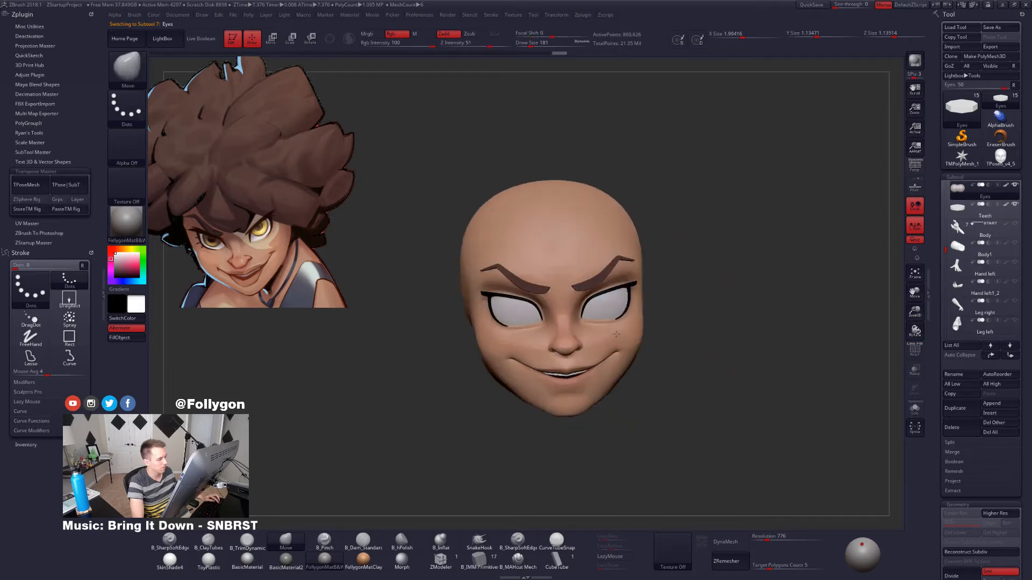
pyautogui.moveTo(616, 334)
pyautogui.mouseDown(button='right')
pyautogui.moveTo(651, 323)
pyautogui.moveTo(607, 309)
pyautogui.moveTo(606, 328)
pyautogui.mouseUp(button='right')
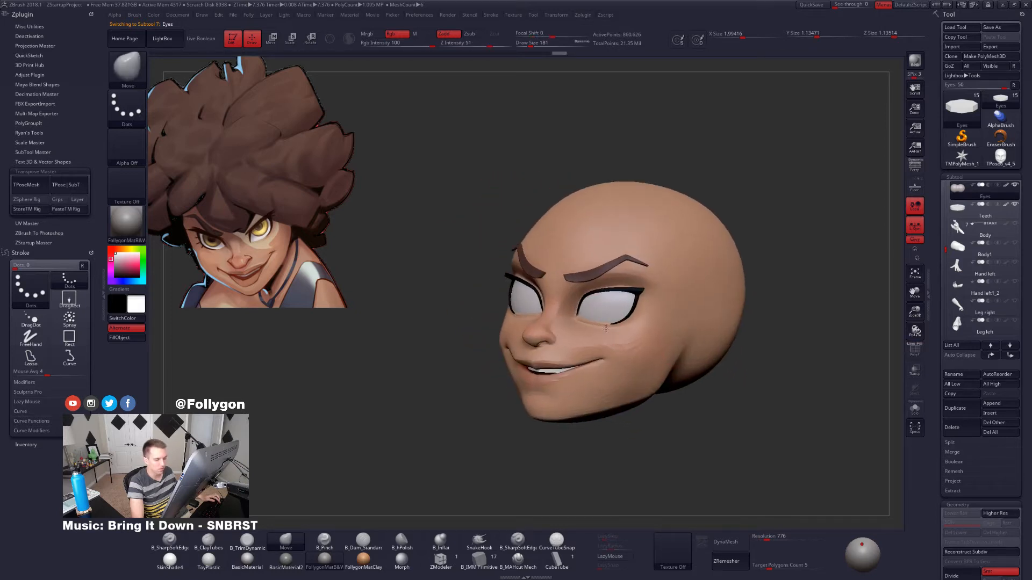
pyautogui.click(914, 370)
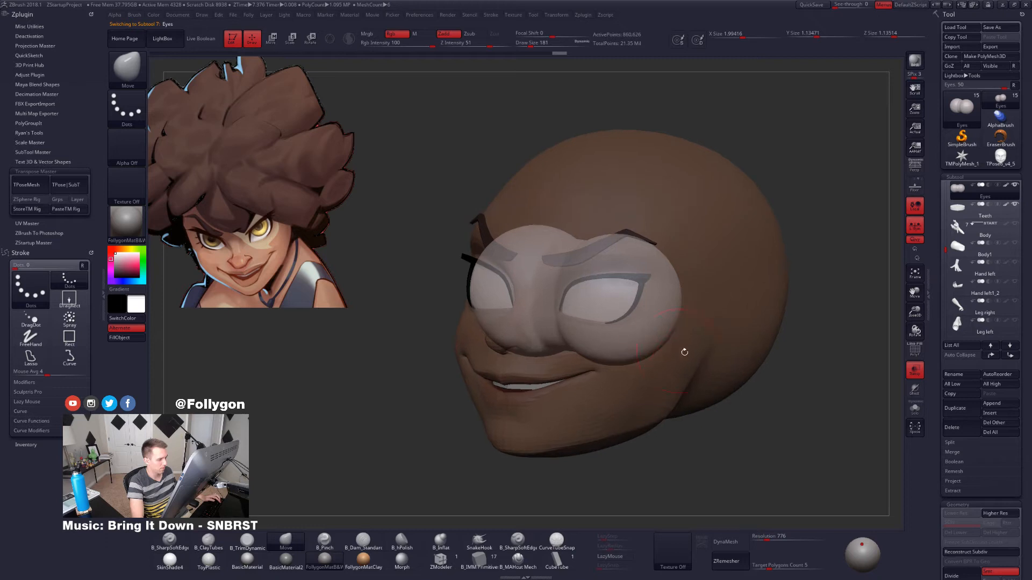
pyautogui.click(912, 372)
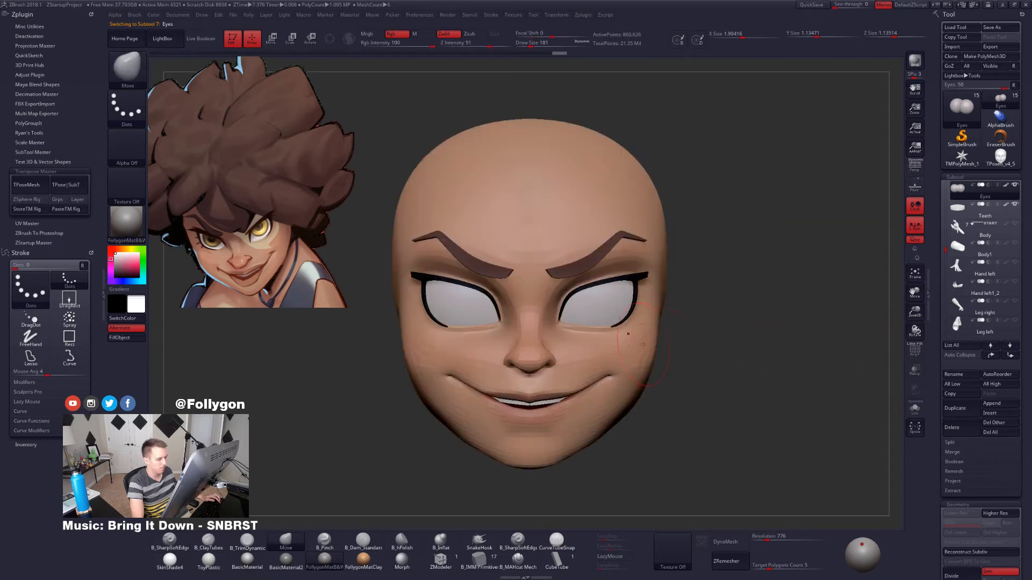
pyautogui.moveTo(613, 344)
pyautogui.mouseDown(button='right')
pyautogui.moveTo(672, 346)
pyautogui.moveTo(630, 349)
pyautogui.mouseUp(button='right')
# Examine the Head and Eyelash2 subtools around the eyes, checking their topology and polygroups with PolyFrame.
pyautogui.keyDown('alt'); pyautogui.click(635, 347); pyautogui.keyUp('alt')
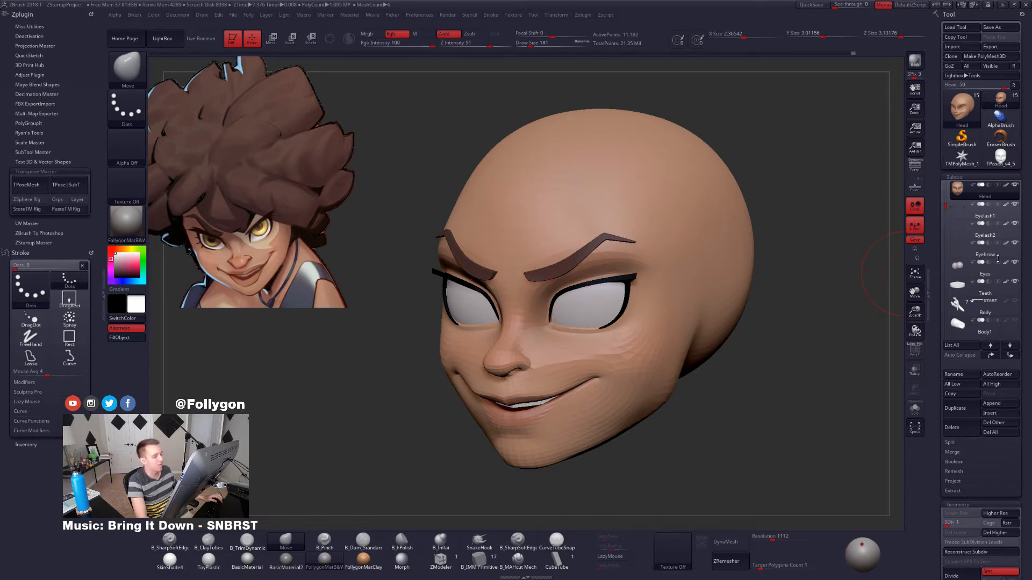
pyautogui.keyDown('alt'); pyautogui.moveTo(632, 320); pyautogui.dragTo(657, 263, button='right'); pyautogui.keyUp('alt')
pyautogui.keyDown('alt'); pyautogui.click(664, 297); pyautogui.keyUp('alt')
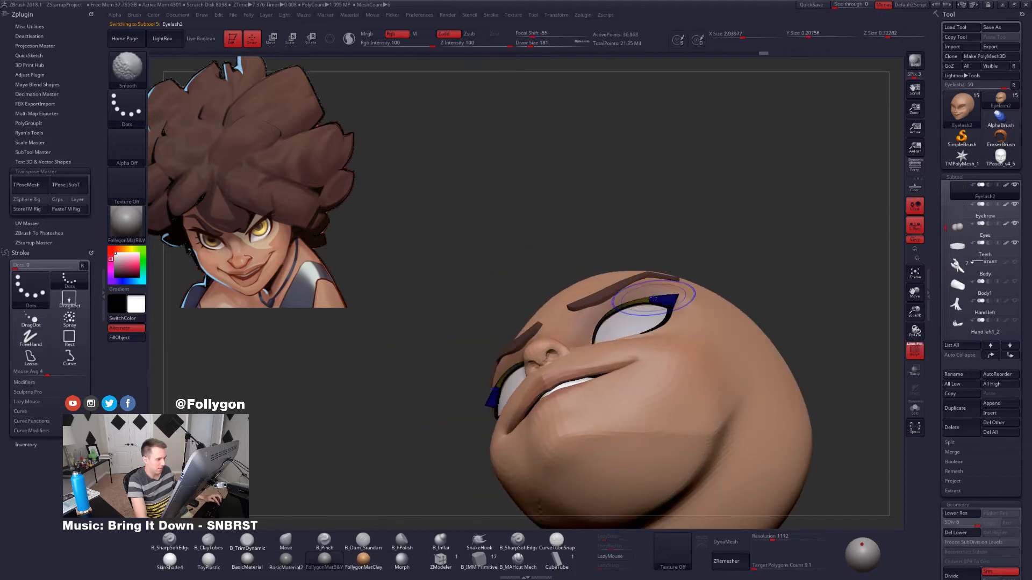
pyautogui.keyDown('ctrl'); pyautogui.moveTo(664, 314); pyautogui.dragTo(644, 368, button='right'); pyautogui.keyUp('ctrl')
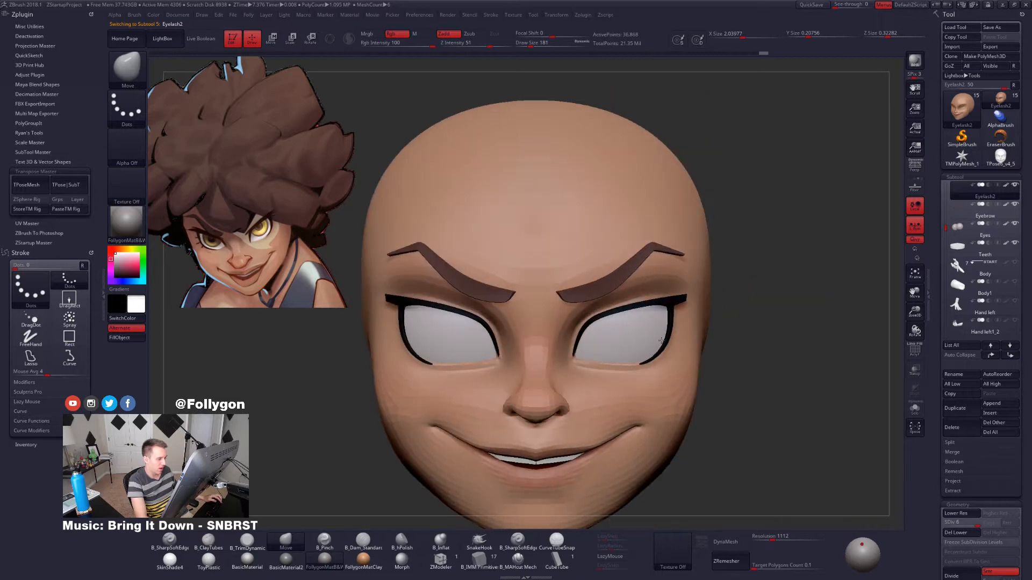
pyautogui.hotkey('shift', 'f')
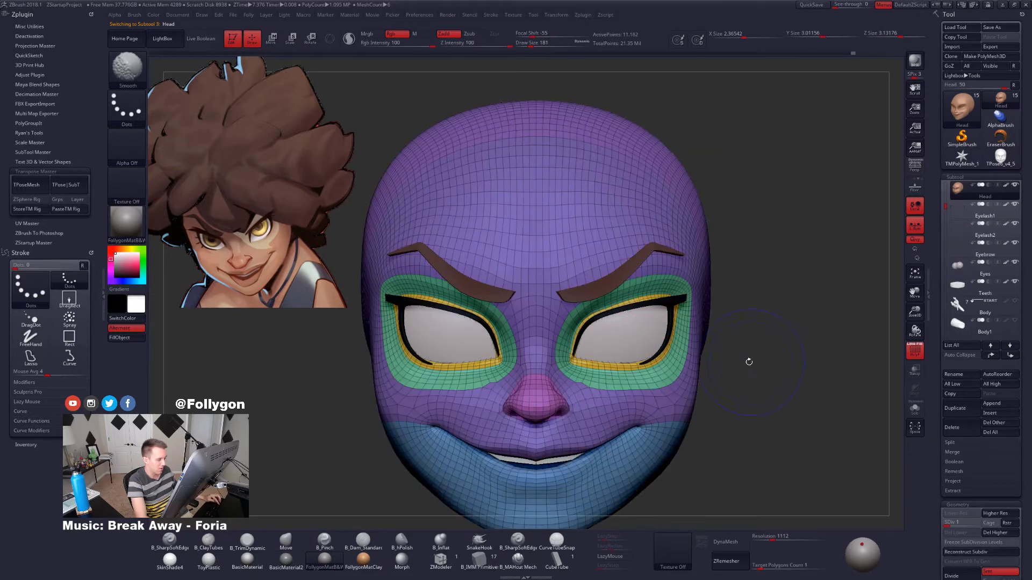
pyautogui.hotkey('shift', 'f')
# Raise the Head subtool to its highest subdivision level and face it from the front.
pyautogui.moveTo(744, 358); pyautogui.dragTo(715, 368, button='right')
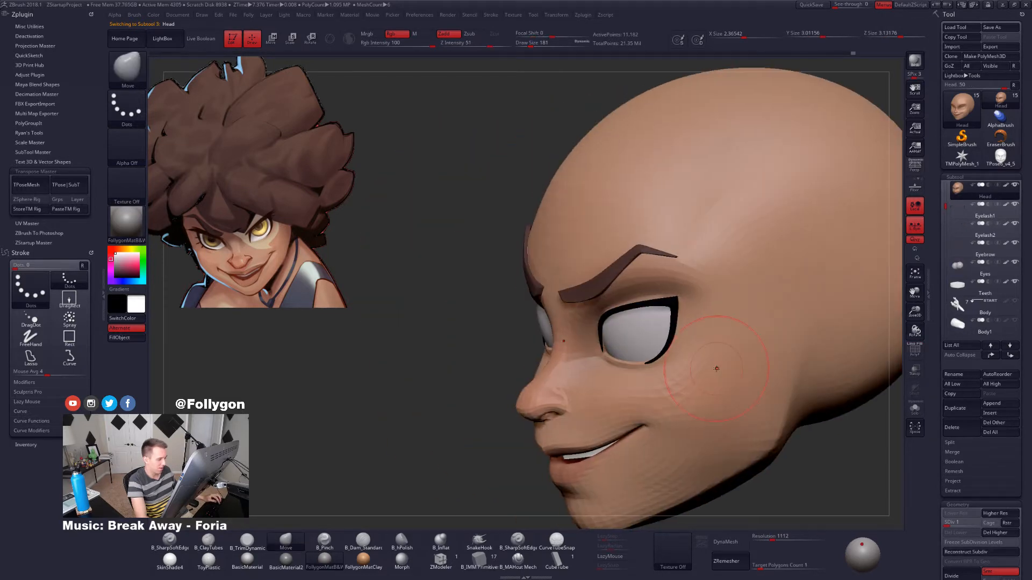
pyautogui.press('d')
pyautogui.press('d')
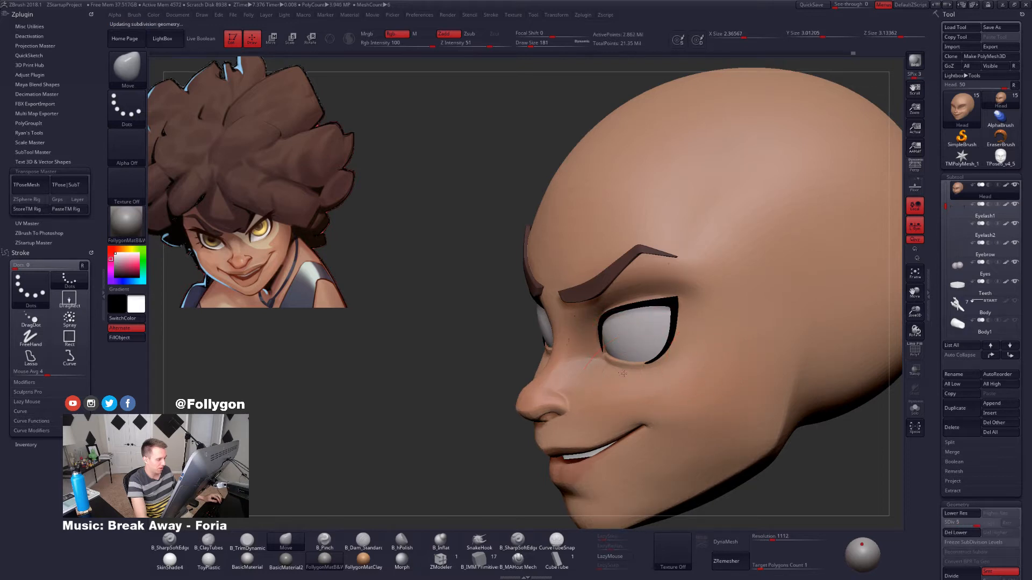
pyautogui.keyDown('shift'); pyautogui.moveTo(408, 462); pyautogui.dragTo(336, 470, button='right'); pyautogui.keyUp('shift')
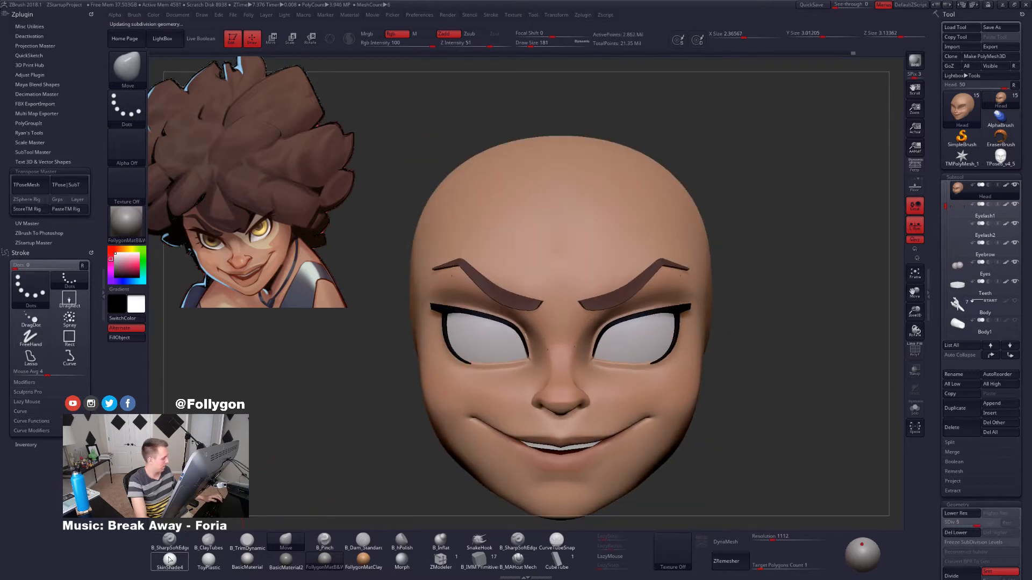
# Fill the Head subtool with the SkinShade4 material using the Standard brush in material-only mode.
pyautogui.click(169, 560)
pyautogui.press('b')
pyautogui.press('s')
pyautogui.press('t')
pyautogui.click(422, 37)
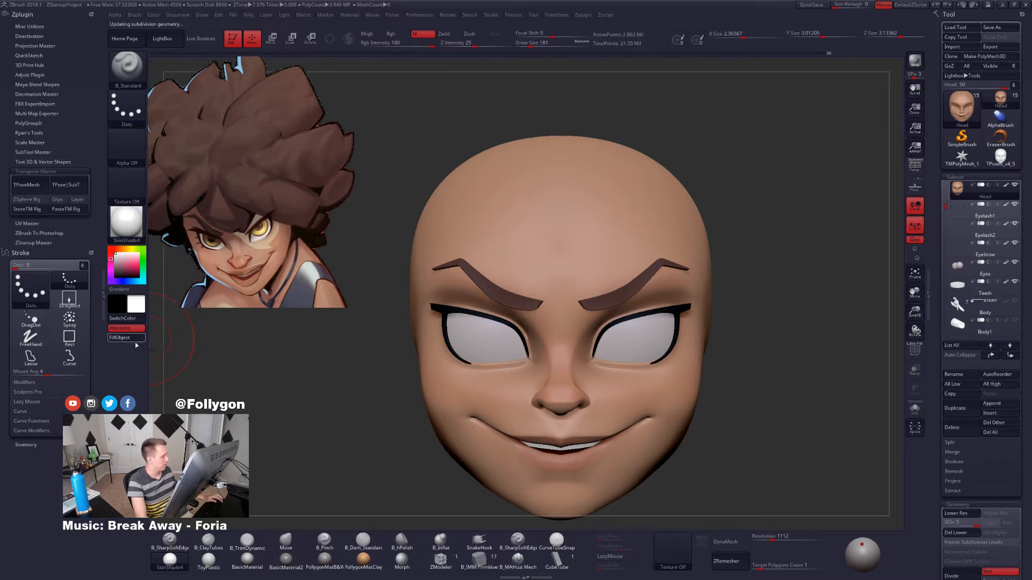
pyautogui.moveTo(302, 345); pyautogui.dragTo(444, 320)
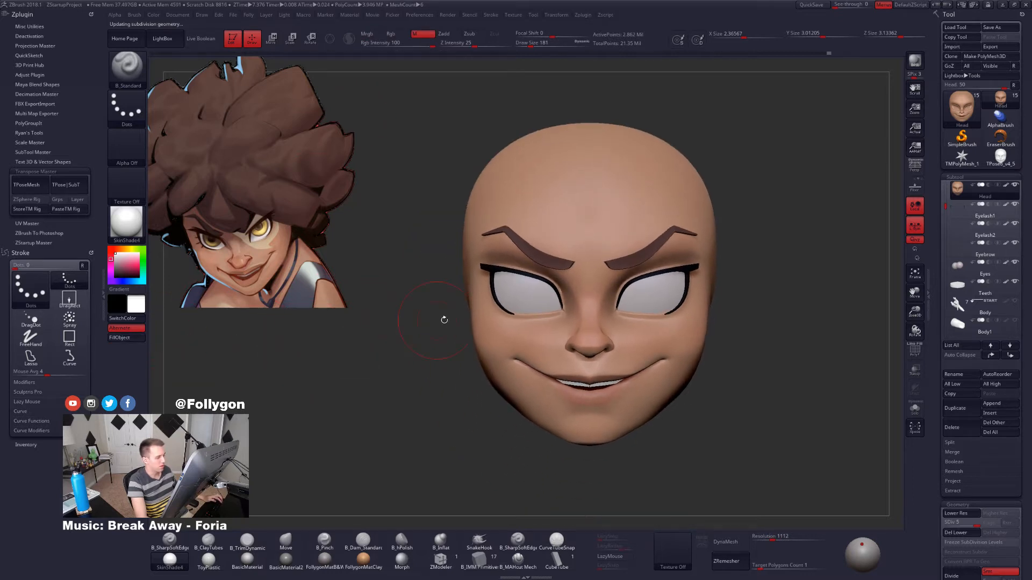
# Select the Eyes subtool and inspect the density of its wireframe with PolyFrame.
pyautogui.keyDown('alt'); pyautogui.click(634, 296); pyautogui.keyUp('alt')
pyautogui.keyDown('ctrl'); pyautogui.moveTo(636, 295); pyautogui.dragTo(629, 308, button='right'); pyautogui.keyUp('ctrl')
pyautogui.hotkey('shift', 'f')
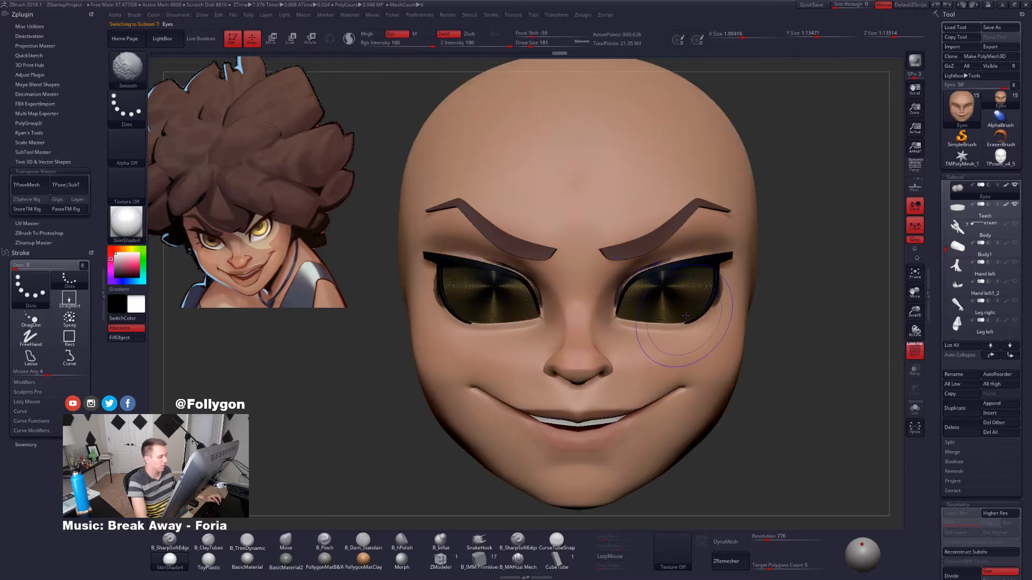
pyautogui.hotkey('shift', 'f')
# Reshape the eyeballs from a low angle with the Move brush, reducing its draw size to 113.
pyautogui.moveTo(687, 295)
pyautogui.mouseDown(button='right')
pyautogui.moveTo(634, 267)
pyautogui.moveTo(636, 291)
pyautogui.mouseUp(button='right')
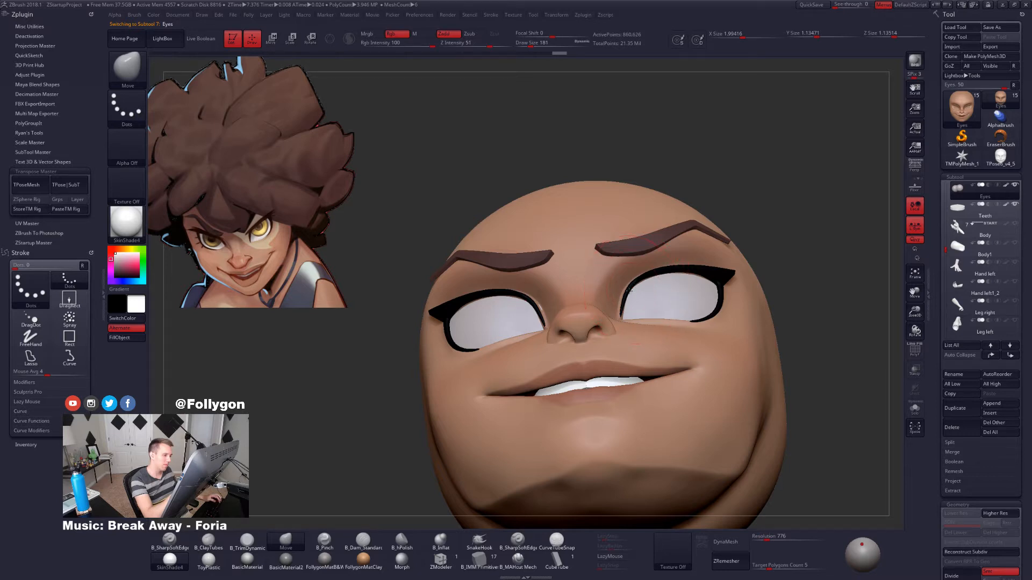
pyautogui.moveTo(626, 292); pyautogui.dragTo(629, 273, button='right')
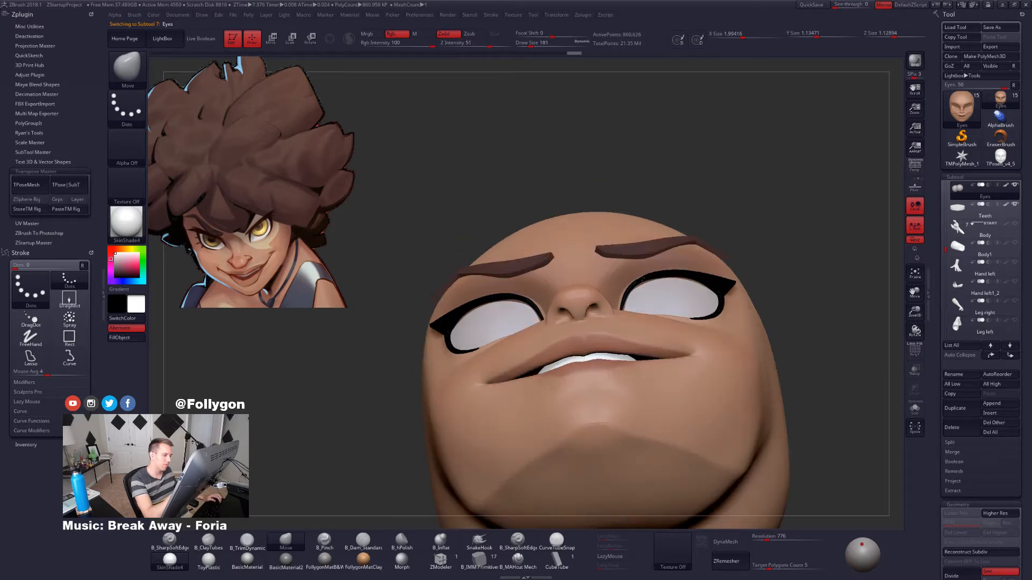
pyautogui.press('space')
pyautogui.moveTo(639, 305); pyautogui.dragTo(633, 304)
pyautogui.moveTo(631, 297); pyautogui.dragTo(629, 294, button='right')
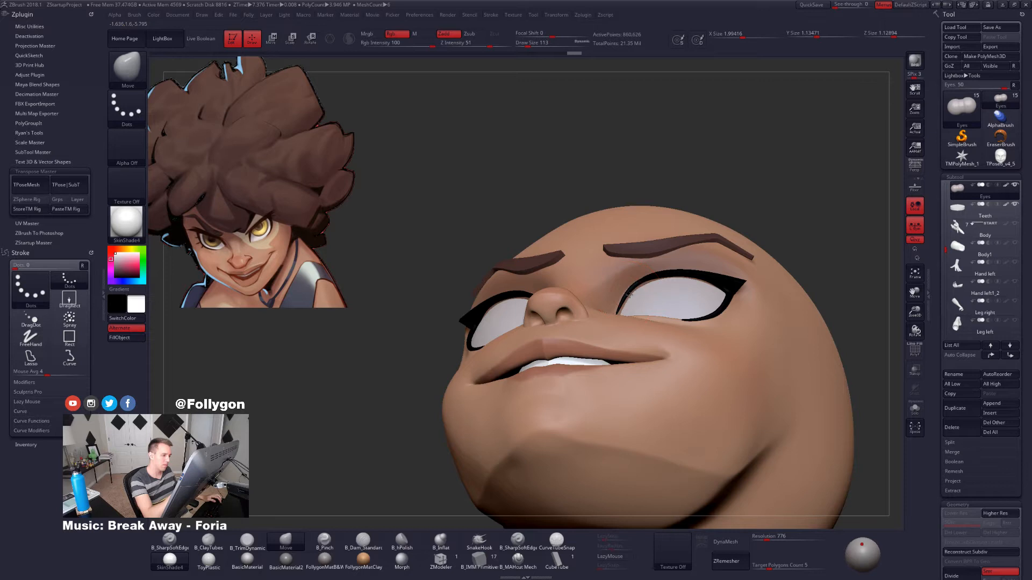
pyautogui.moveTo(632, 290); pyautogui.dragTo(633, 299)
pyautogui.moveTo(633, 303); pyautogui.dragTo(644, 344, button='right')
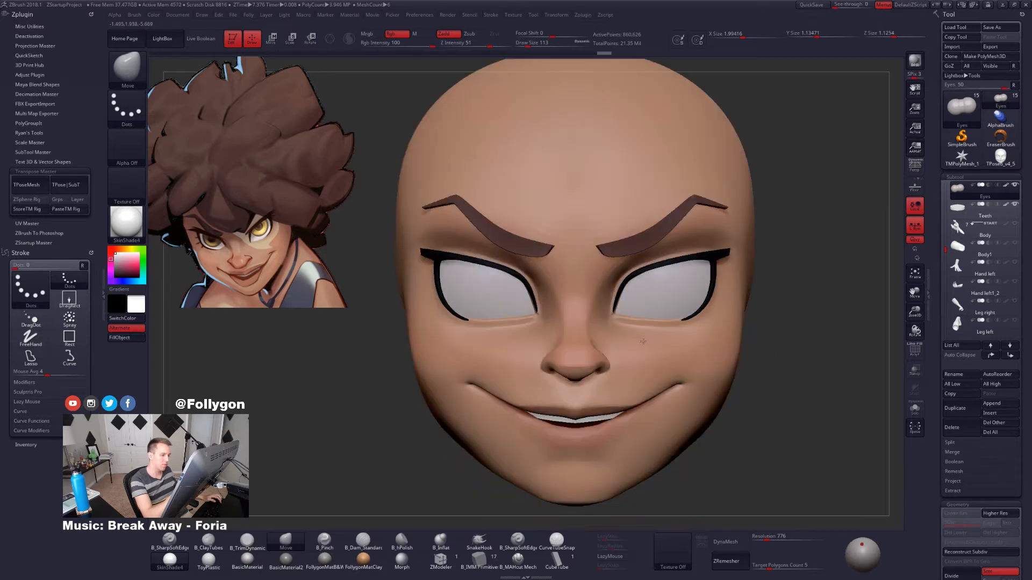
# Remesh the Eyes subtool with ZRemesher at a target polygon count of 1 and compare it with the previous mesh.
pyautogui.hotkey('shift', 'f')
pyautogui.hotkey('shift', 'f')
pyautogui.click(759, 565)
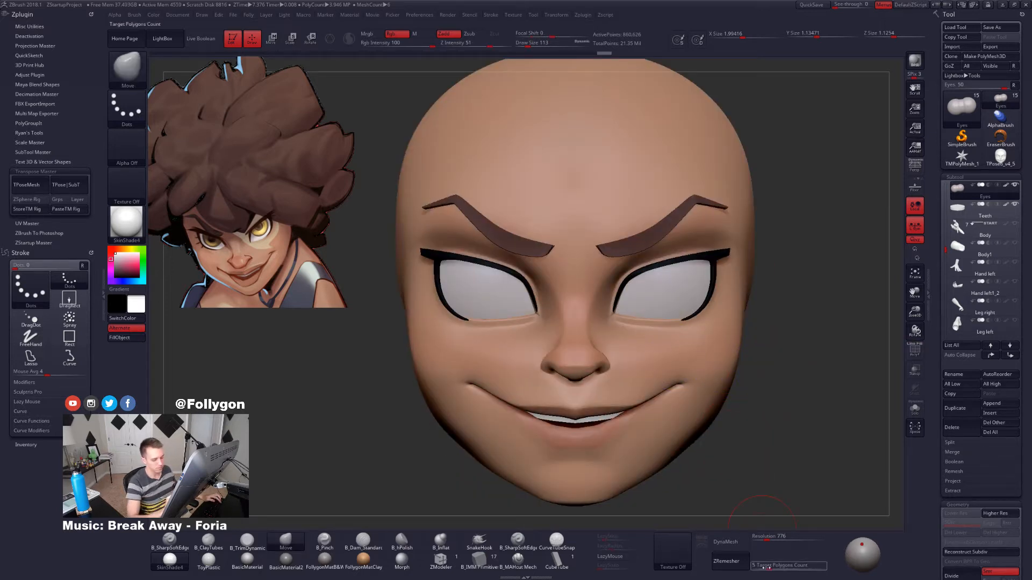
pyautogui.click(741, 562)
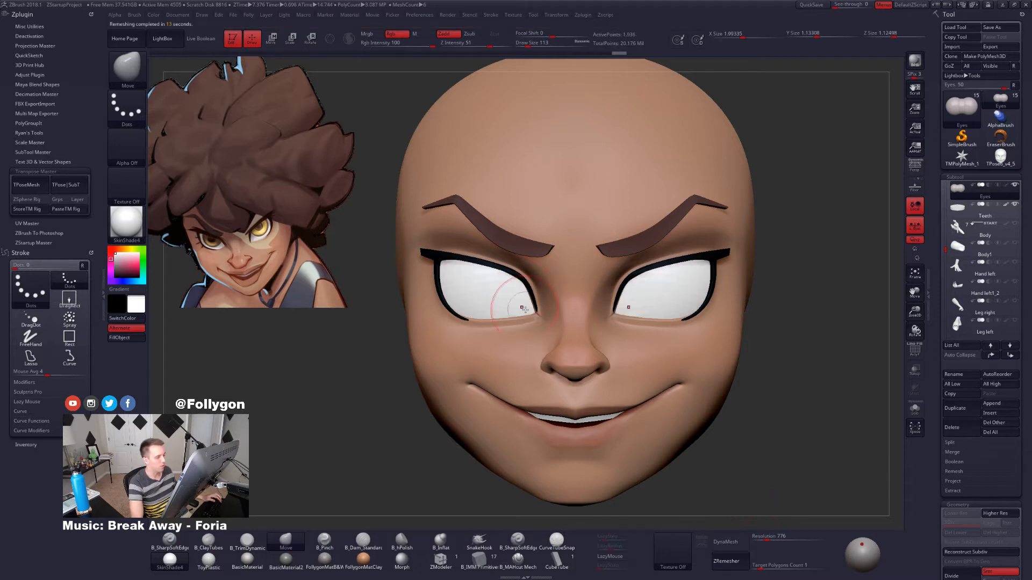
pyautogui.hotkey('shift', 'f')
pyautogui.hotkey('shift', 'f')
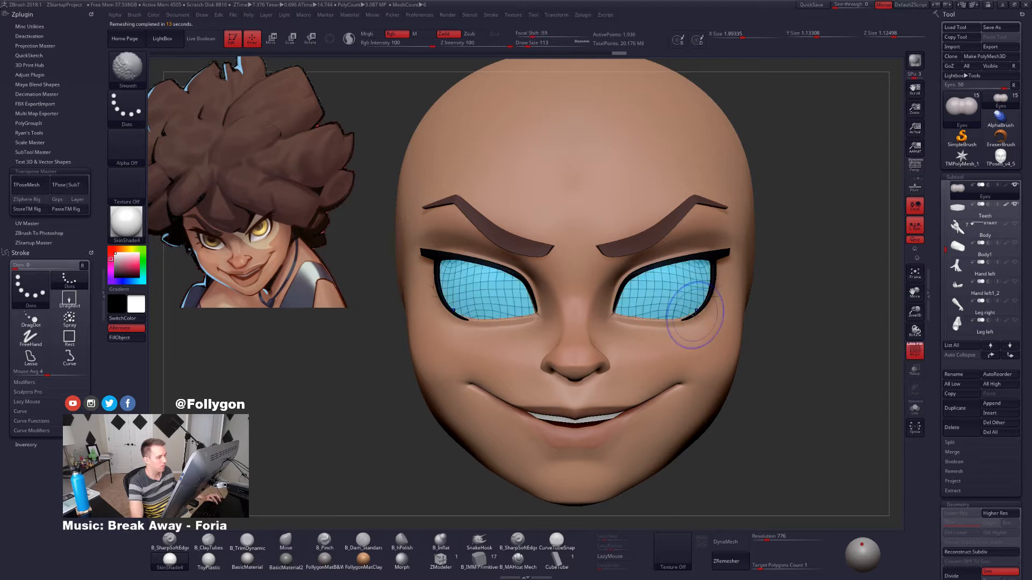
pyautogui.hotkey('ctrl', 'z')
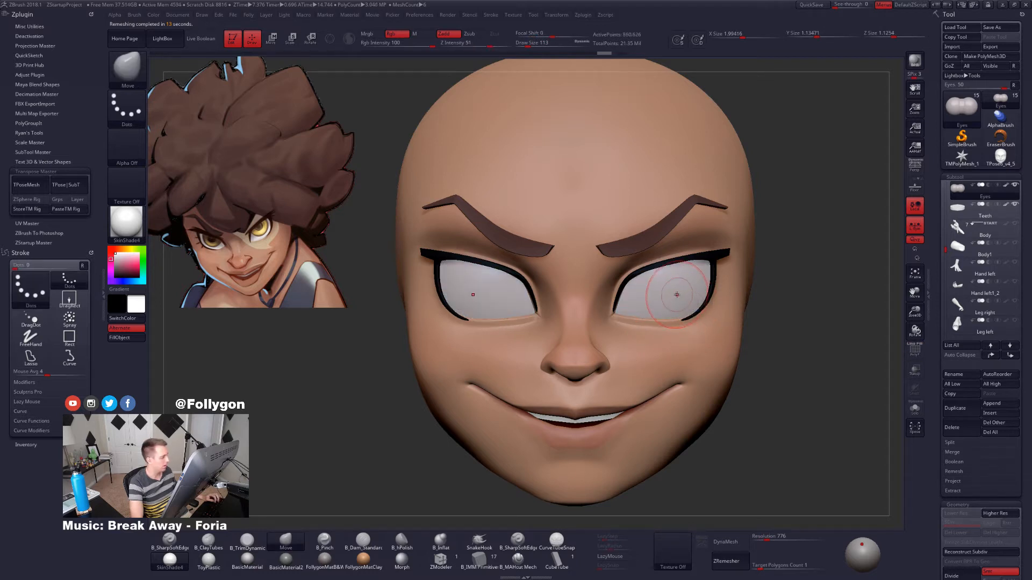
pyautogui.hotkey('ctrl', 'shift', 'z')
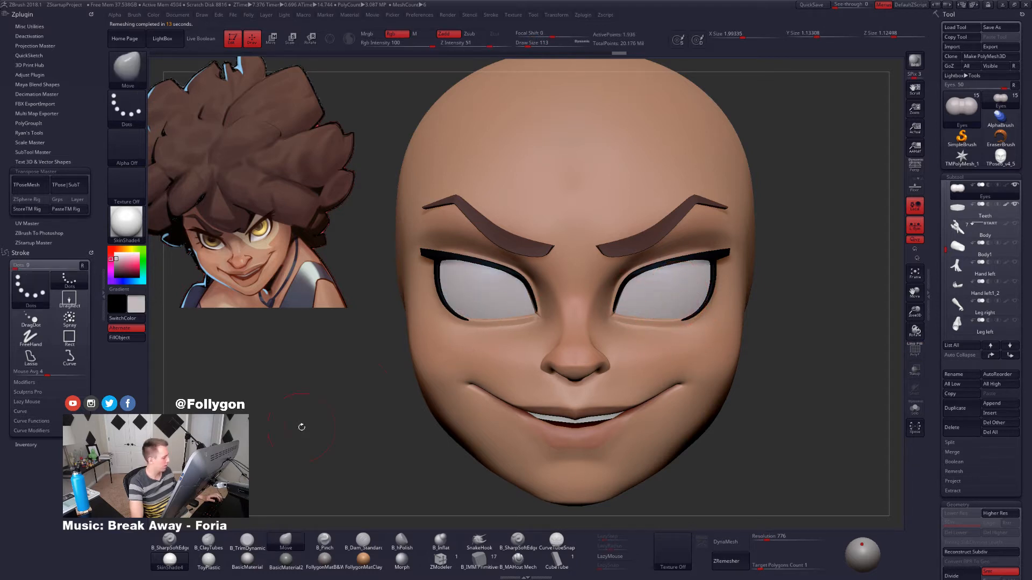
# Fill the Eyes subtool with light grey and the SkinShade4 material in Mrgb mode.
pyautogui.press('b')
pyautogui.press('s')
pyautogui.press('t')
pyautogui.click(376, 34)
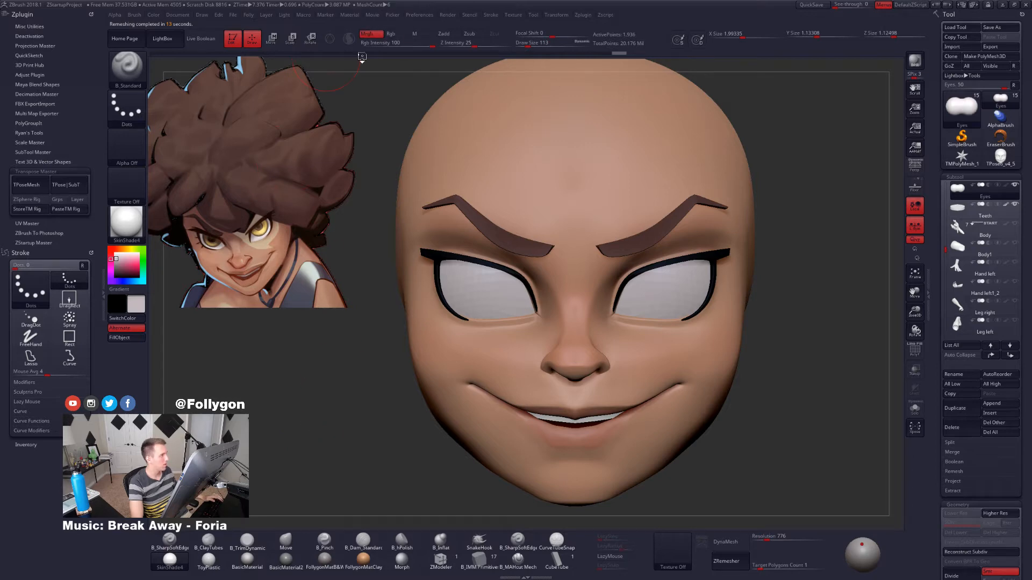
pyautogui.click(141, 339)
# Turn on dynamic subdivision for the Eyes subtool and check its wireframe from below.
pyautogui.moveTo(495, 326); pyautogui.dragTo(540, 248, button='right')
pyautogui.hotkey('alt', 's')
pyautogui.hotkey('alt', 's')
pyautogui.hotkey('shift', 'f')
pyautogui.hotkey('shift', 'f')
pyautogui.press('d')
pyautogui.hotkey('shift', 'f')
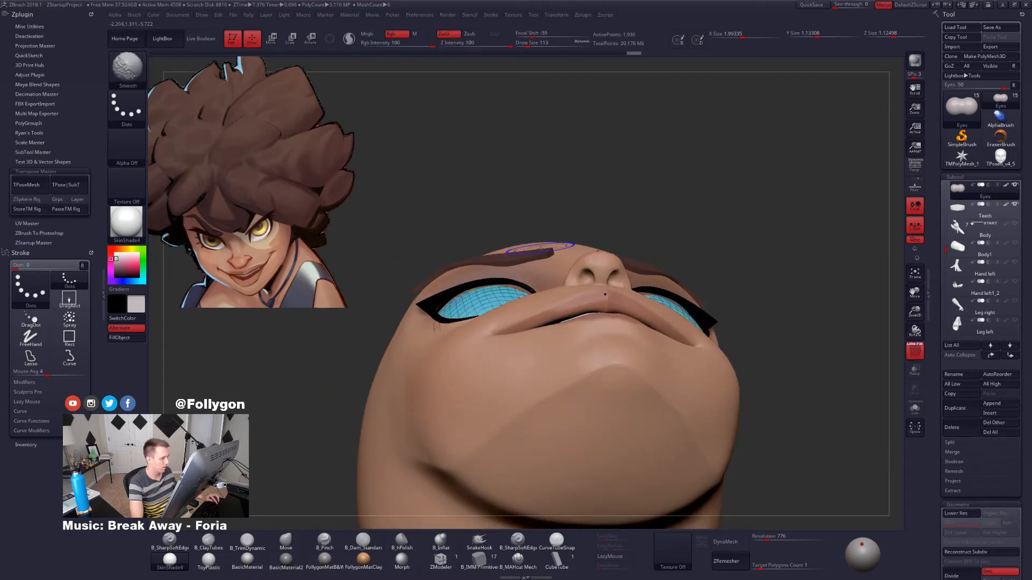
pyautogui.hotkey('shift', 'f')
pyautogui.moveTo(540, 248); pyautogui.dragTo(548, 272, button='right')
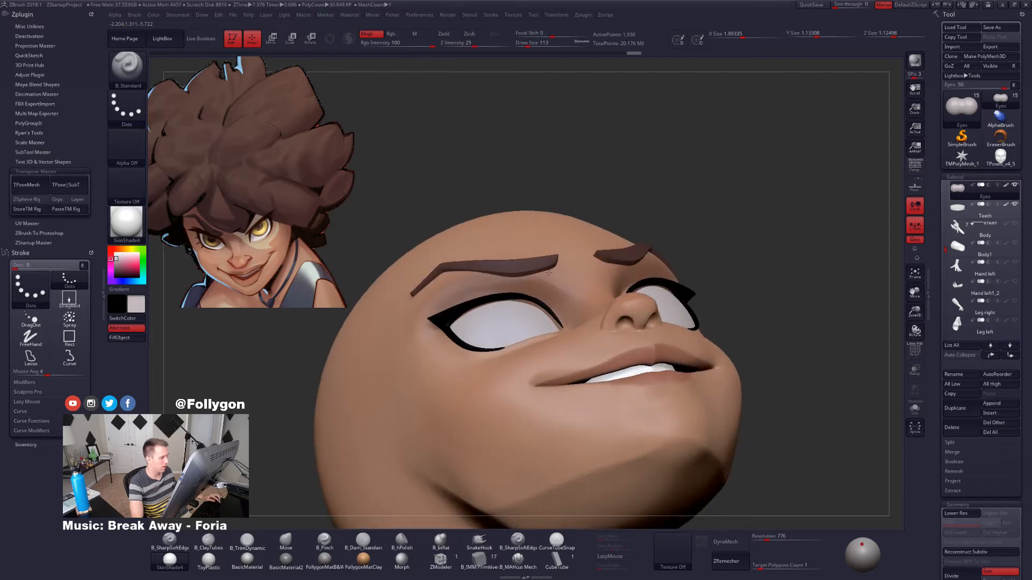
# Switch to the Move brush with a larger draw size and examine how the eyeballs fit from the side and front.
pyautogui.press('b')
pyautogui.press('m')
pyautogui.press('v')
pyautogui.press('space')
pyautogui.moveTo(533, 299); pyautogui.dragTo(539, 299)
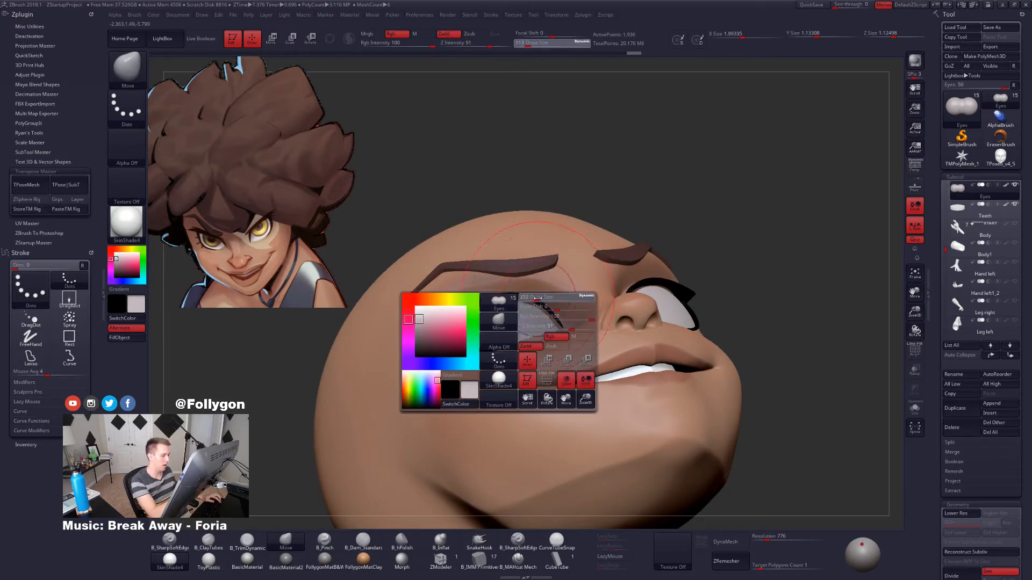
pyautogui.moveTo(540, 298)
pyautogui.mouseDown(button='right')
pyautogui.moveTo(519, 278)
pyautogui.moveTo(569, 296)
pyautogui.moveTo(682, 389)
pyautogui.moveTo(676, 357)
pyautogui.mouseUp(button='right')
pyautogui.hotkey('shift', 'f')
pyautogui.hotkey('shift', 'f')
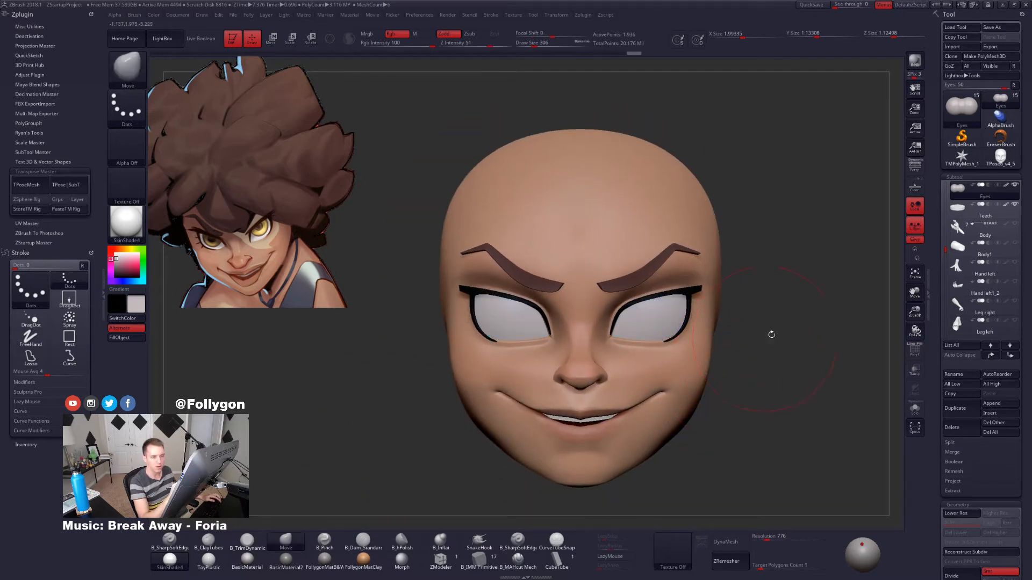
# Delete the leftover Transpose Master tool and switch back to the character tool.
pyautogui.click(999, 157)
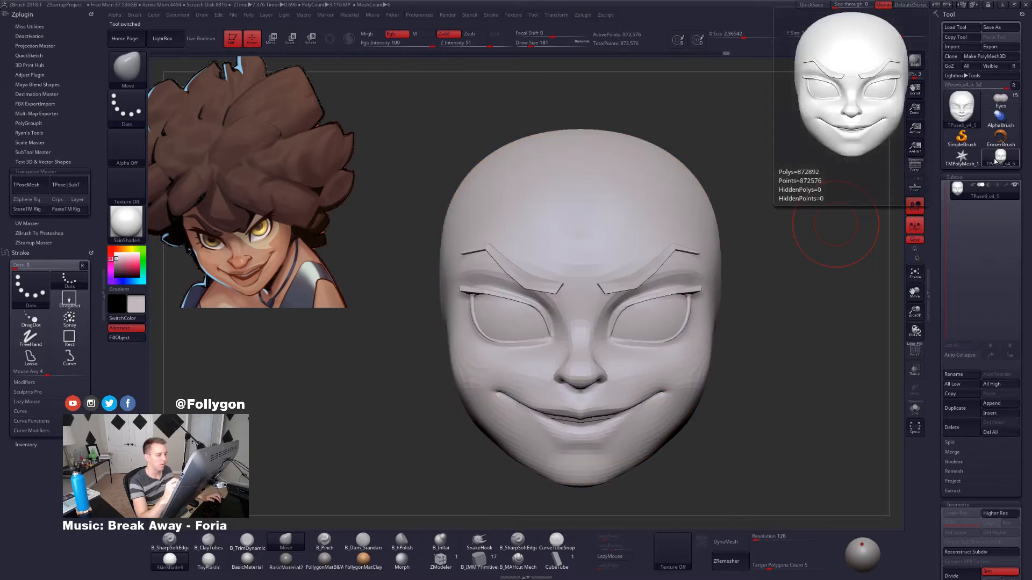
pyautogui.click(952, 427)
pyautogui.click(886, 445)
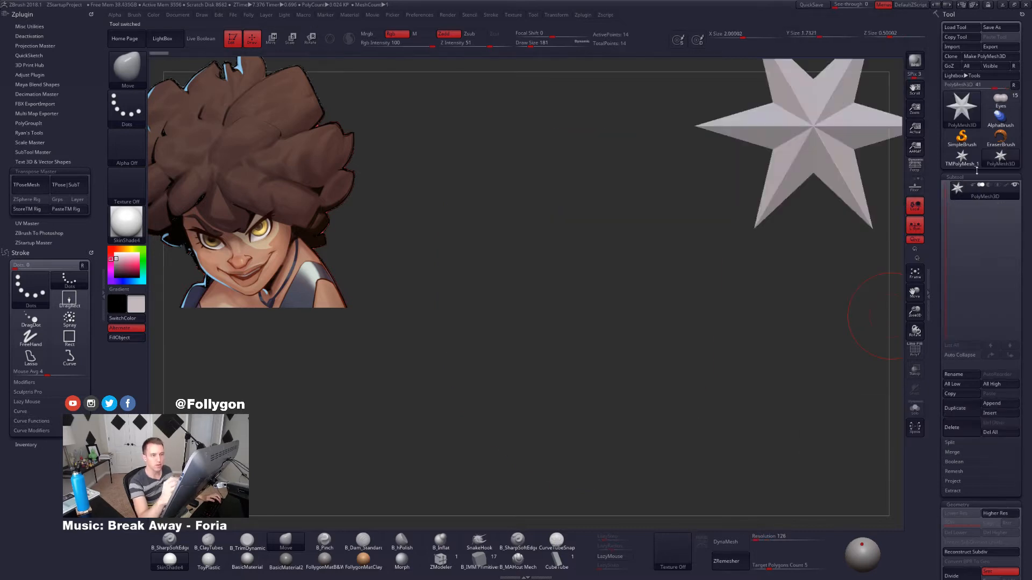
pyautogui.click(1000, 101)
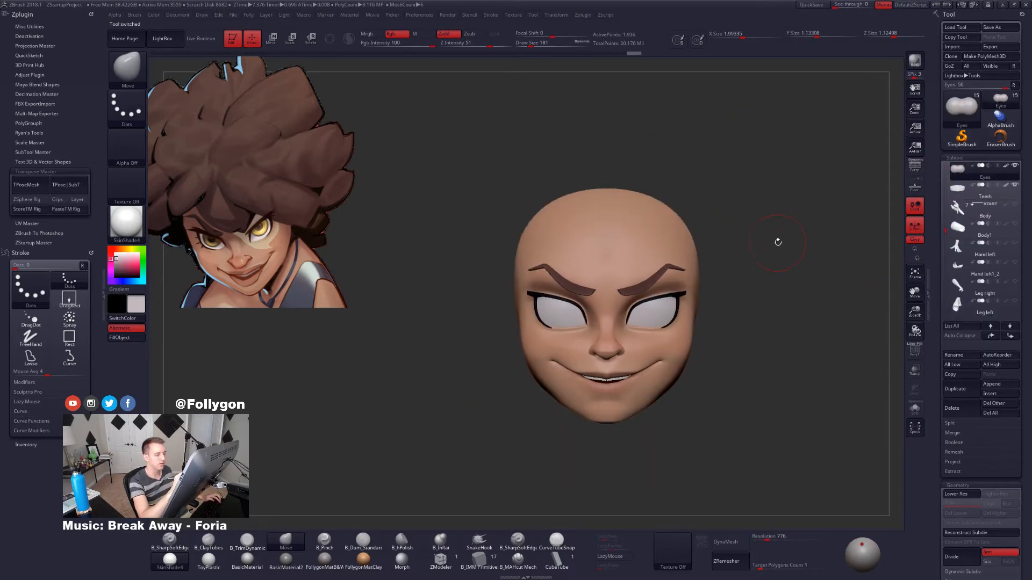
# Enable perspective and show the V4_5 and V4_2 hair subtools around the face, with the Head as the active subtool.
pyautogui.click(917, 174)
pyautogui.moveTo(945, 230); pyautogui.dragTo(953, 155)
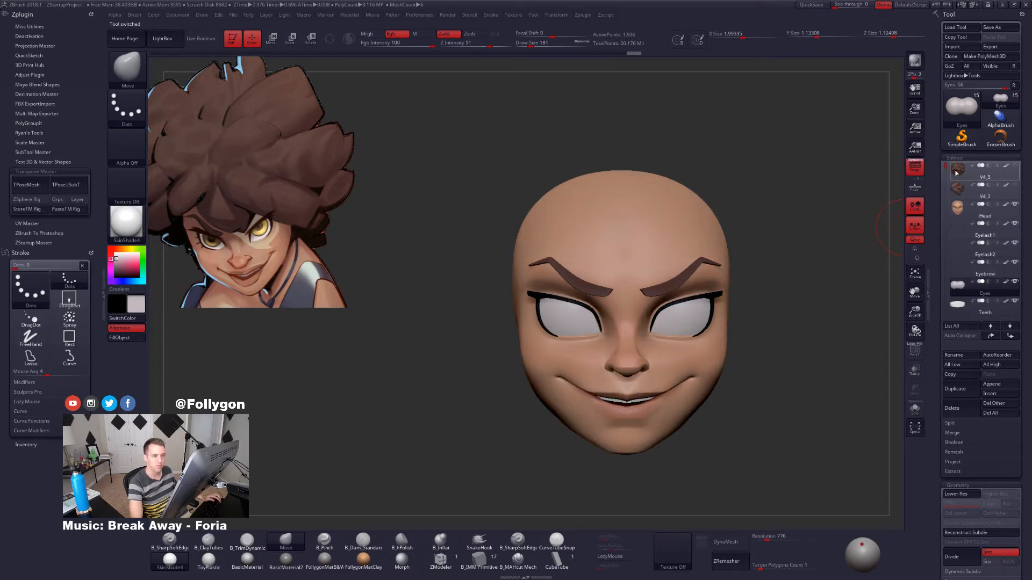
pyautogui.click(956, 171)
pyautogui.click(957, 189)
pyautogui.moveTo(813, 349)
pyautogui.keyDown('alt'); pyautogui.mouseDown()
pyautogui.moveTo(791, 389)
pyautogui.moveTo(712, 359)
pyautogui.moveTo(639, 368)
pyautogui.moveTo(626, 353)
pyautogui.moveTo(713, 414)
pyautogui.moveTo(721, 391)
pyautogui.moveTo(645, 370)
pyautogui.moveTo(735, 372)
pyautogui.moveTo(628, 371)
pyautogui.moveTo(640, 374)
pyautogui.mouseUp(); pyautogui.keyUp('alt')
pyautogui.keyDown('alt'); pyautogui.click(605, 351); pyautogui.keyUp('alt')
pyautogui.moveTo(562, 347)
pyautogui.keyDown('ctrl'); pyautogui.mouseDown(button='right')
pyautogui.moveTo(583, 361)
pyautogui.moveTo(542, 348)
pyautogui.mouseUp(button='right'); pyautogui.keyUp('ctrl')
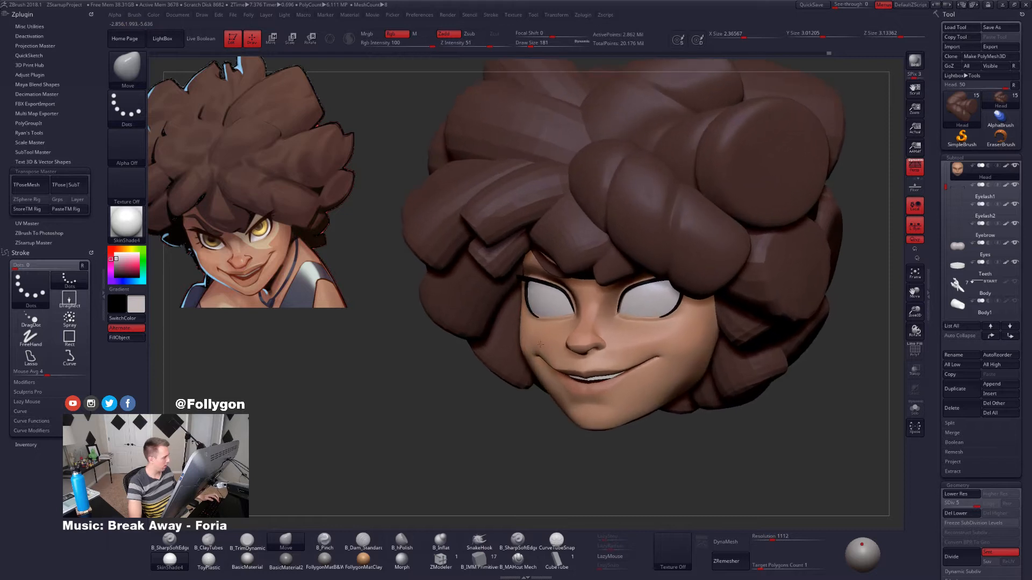
# Check the Head's polygroups and lower it to subdivision level 1.
pyautogui.hotkey('shift', 'f')
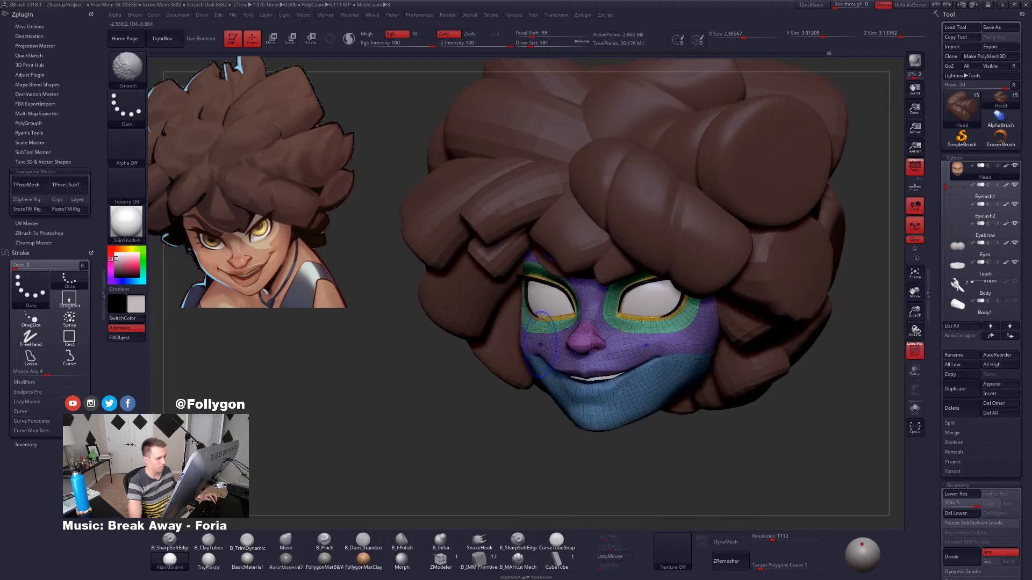
pyautogui.hotkey('shift', 'f')
pyautogui.hotkey('shift', 'd')
pyautogui.hotkey('shift', 'd')
pyautogui.hotkey('shift', 'd')
pyautogui.hotkey('shift', 'd')
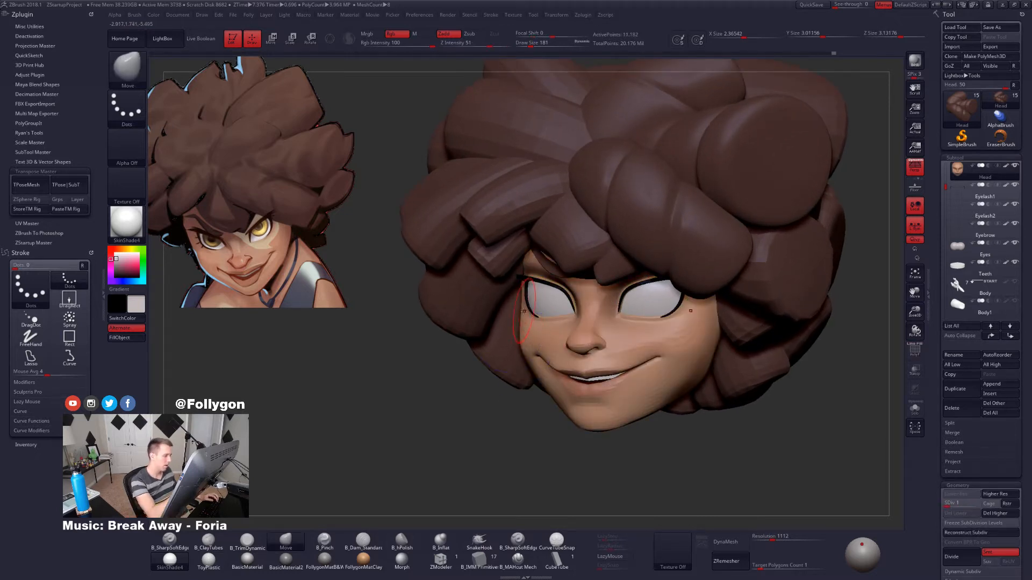
# Isolate the Head subtool in Solo mode and mask the whole mesh.
pyautogui.moveTo(525, 318); pyautogui.dragTo(558, 311, button='right')
pyautogui.hotkey('alt', 's')
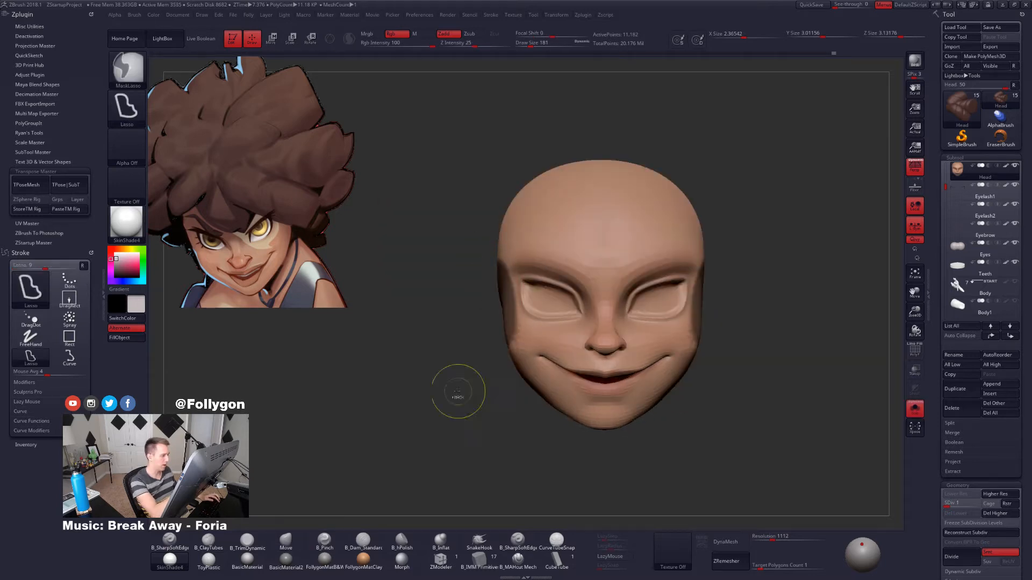
pyautogui.hotkey('ctrl', 'a')
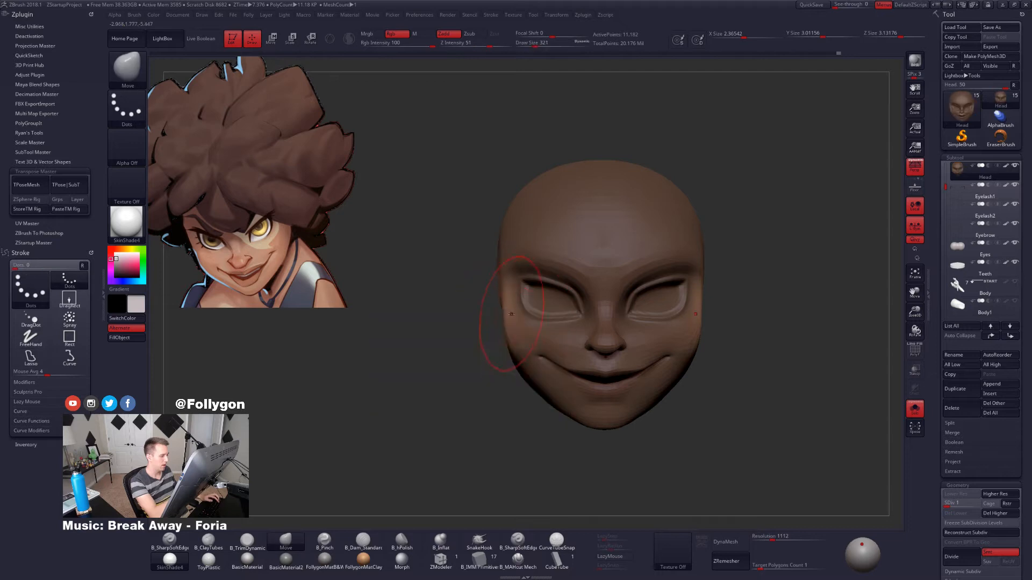
# Adjust the side of the head beside the eye with the Move brush at draw size 265 and show all subtools again.
pyautogui.moveTo(509, 315); pyautogui.dragTo(502, 315, button='right')
pyautogui.press('s')
pyautogui.moveTo(504, 307); pyautogui.dragTo(503, 306)
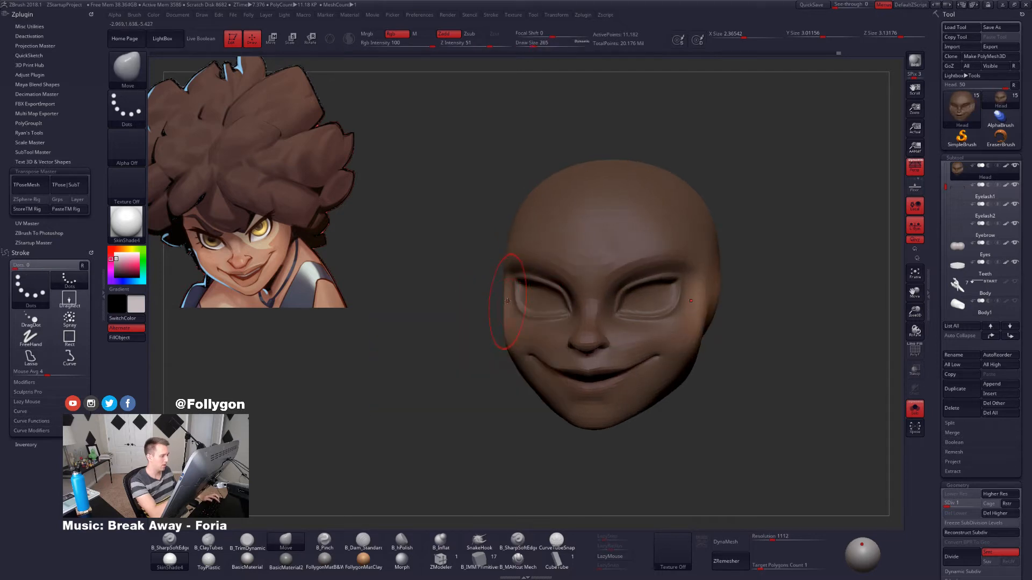
pyautogui.moveTo(502, 318)
pyautogui.mouseDown(button='right')
pyautogui.moveTo(537, 326)
pyautogui.moveTo(511, 350)
pyautogui.mouseUp(button='right')
pyautogui.press('b')
pyautogui.press('m')
pyautogui.press('v')
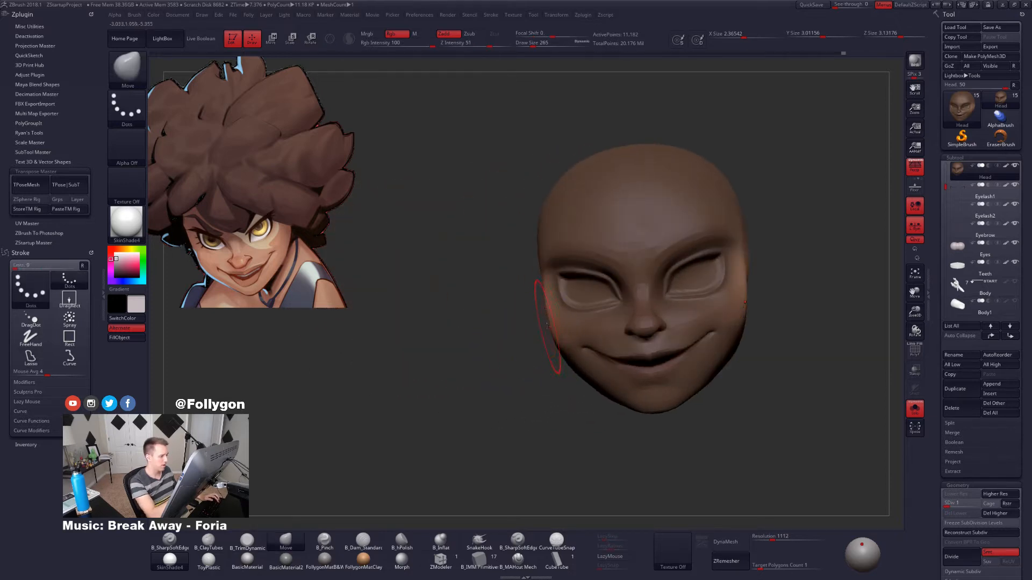
pyautogui.moveTo(547, 305)
pyautogui.mouseDown(button='right')
pyautogui.moveTo(641, 396)
pyautogui.moveTo(696, 366)
pyautogui.moveTo(685, 371)
pyautogui.moveTo(710, 317)
pyautogui.mouseUp(button='right')
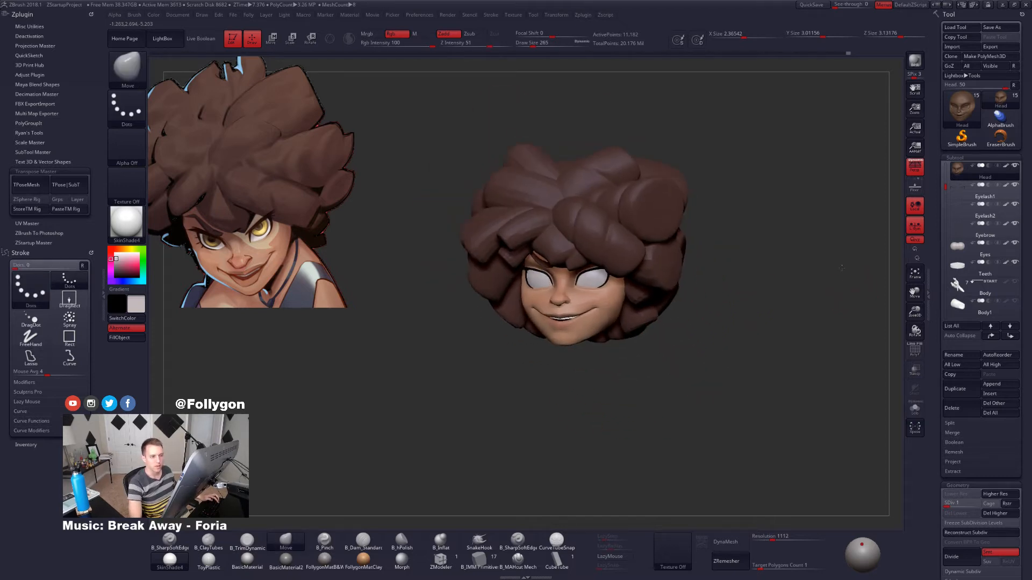
# Show the body, hand, leg and base subtools with the FollygonMatB&F material and white as the active color.
pyautogui.click(324, 559)
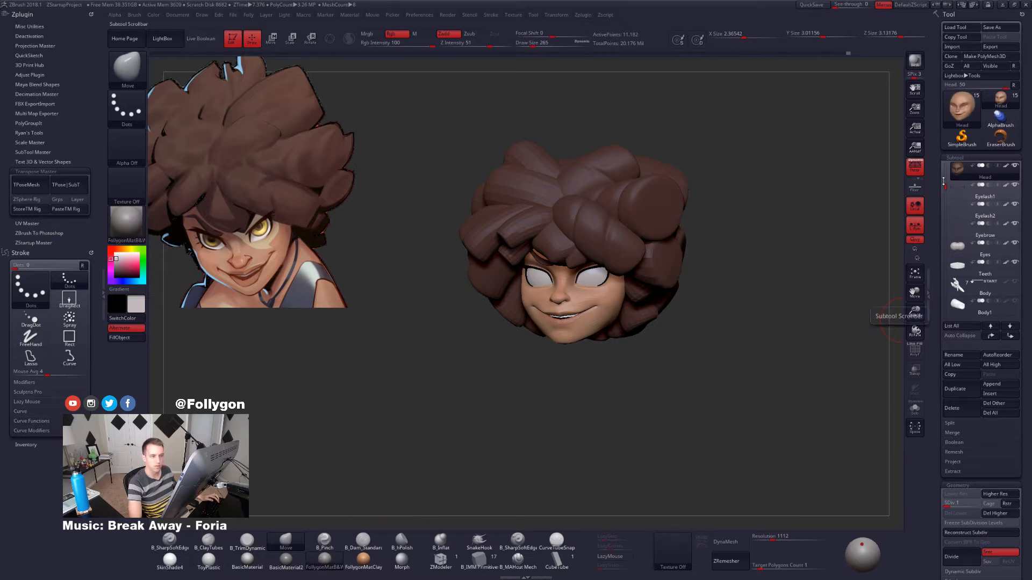
pyautogui.moveTo(943, 182); pyautogui.dragTo(947, 213)
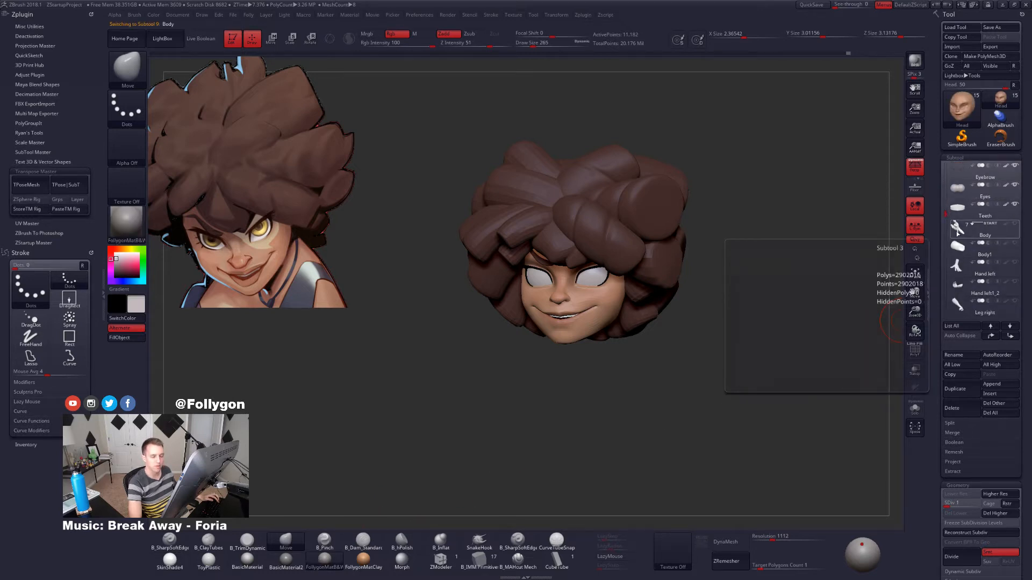
pyautogui.click(958, 230)
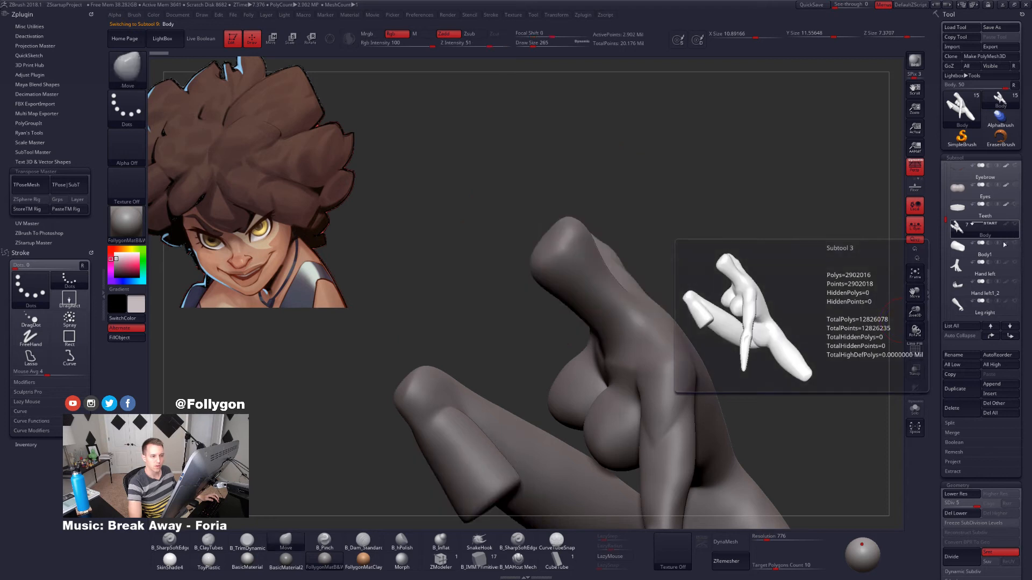
pyautogui.click(966, 245)
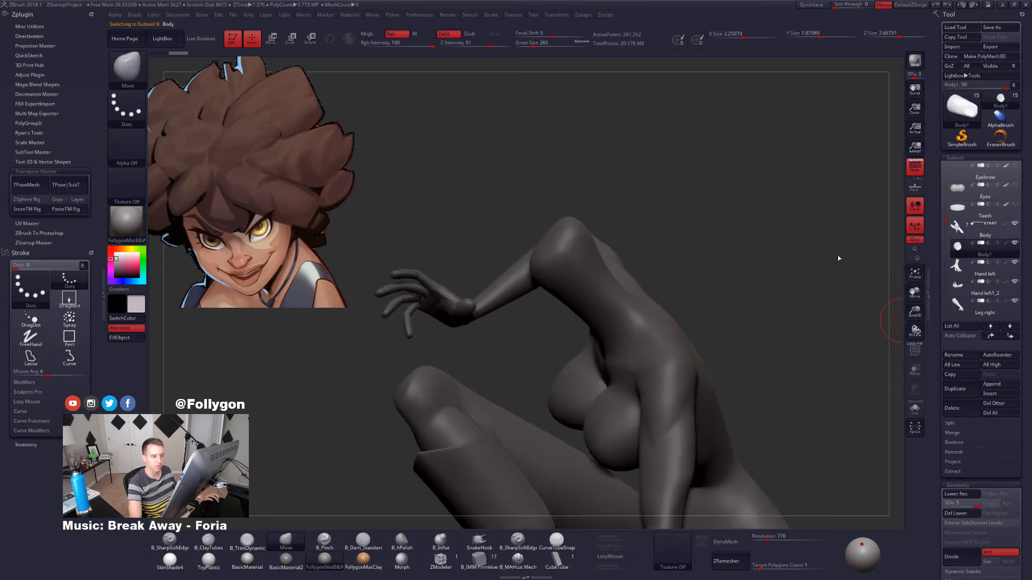
pyautogui.keyDown('alt'); pyautogui.moveTo(795, 268); pyautogui.dragTo(760, 301); pyautogui.keyUp('alt')
pyautogui.moveTo(760, 344)
pyautogui.keyDown('alt'); pyautogui.mouseDown()
pyautogui.moveTo(723, 279)
pyautogui.moveTo(676, 269)
pyautogui.mouseUp(); pyautogui.keyUp('alt')
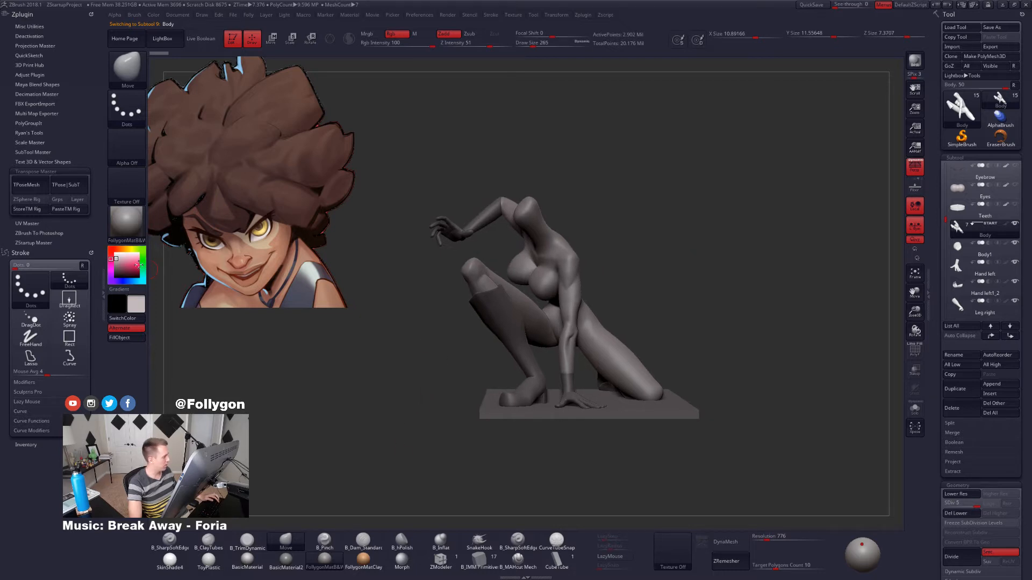
pyautogui.click(115, 252)
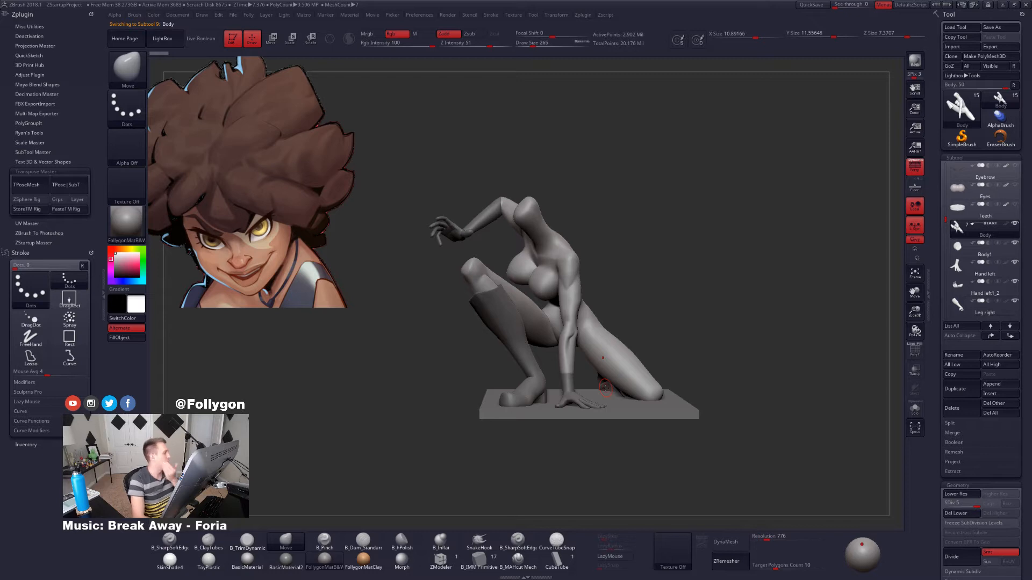
# Close the plugin tray and compare the posed body with the full Domino illustration on ArtStation in the browser.
pyautogui.click(103, 298)
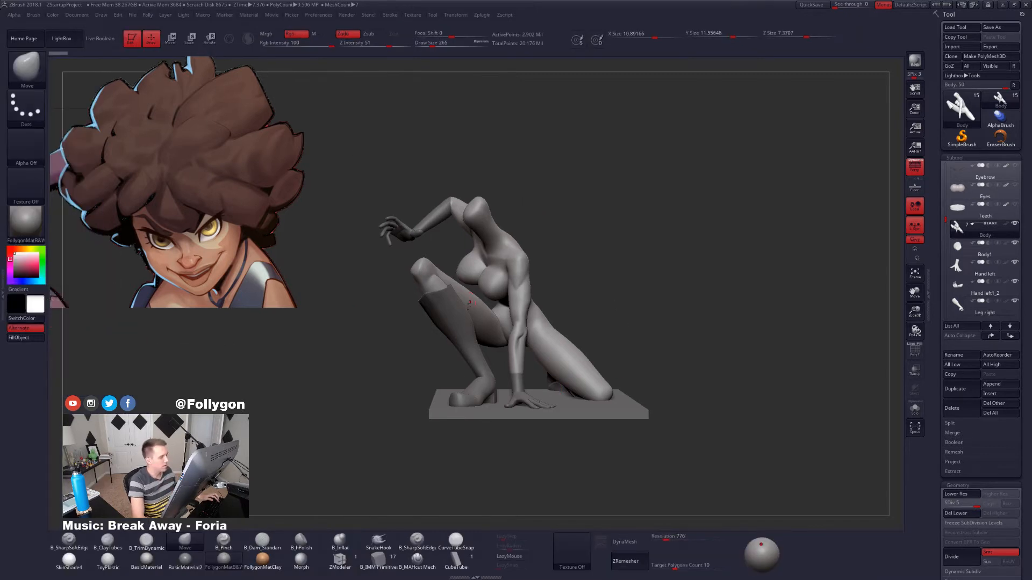
pyautogui.moveTo(715, 333)
pyautogui.mouseDown()
pyautogui.moveTo(591, 357)
pyautogui.moveTo(612, 365)
pyautogui.moveTo(620, 346)
pyautogui.moveTo(603, 374)
pyautogui.moveTo(553, 382)
pyautogui.moveTo(566, 392)
pyautogui.moveTo(552, 385)
pyautogui.moveTo(544, 398)
pyautogui.moveTo(591, 393)
pyautogui.moveTo(541, 394)
pyautogui.moveTo(520, 380)
pyautogui.mouseUp()
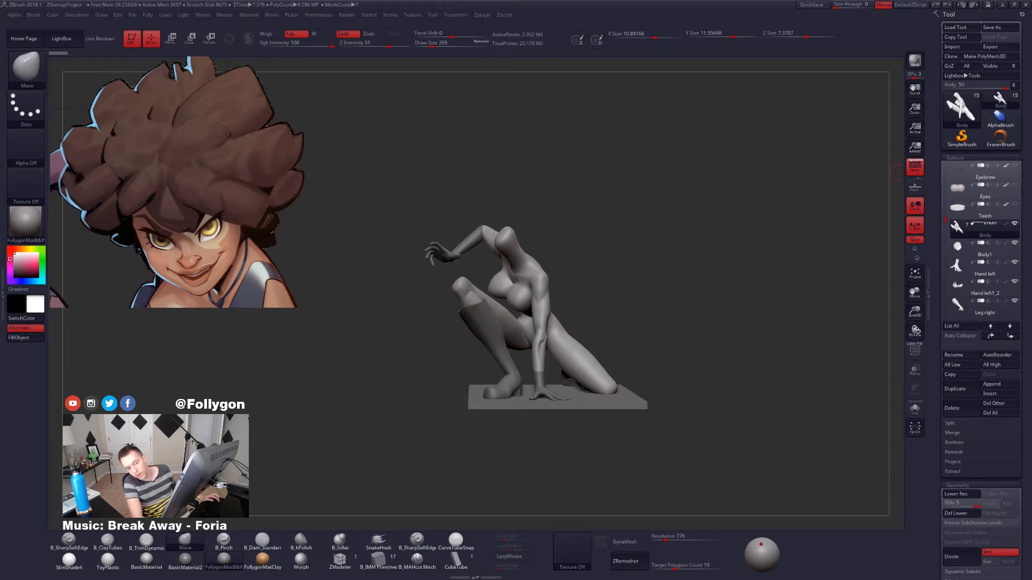
pyautogui.hotkey('alt', 'Tab')
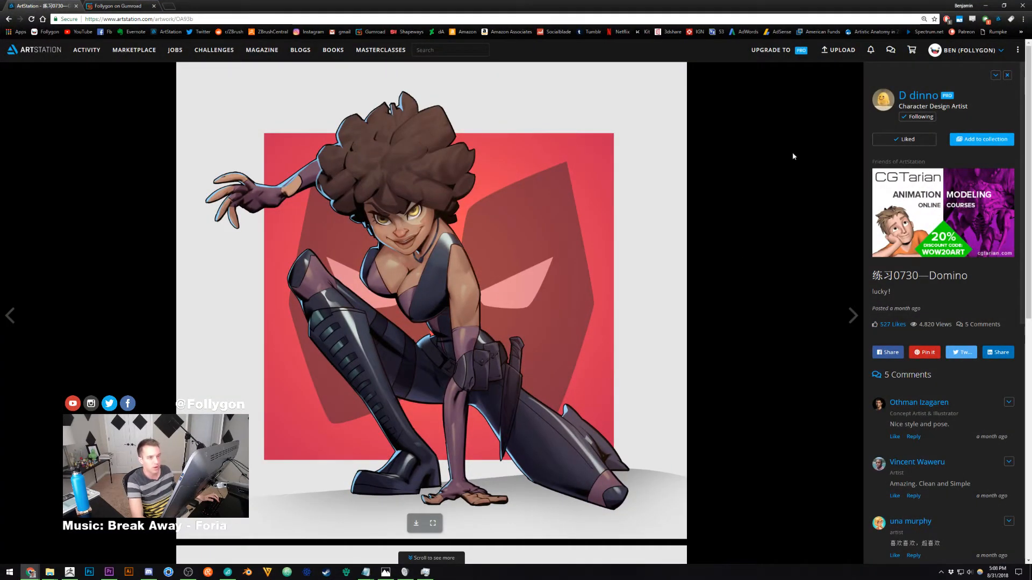
pyautogui.hotkey('alt', 'Tab')
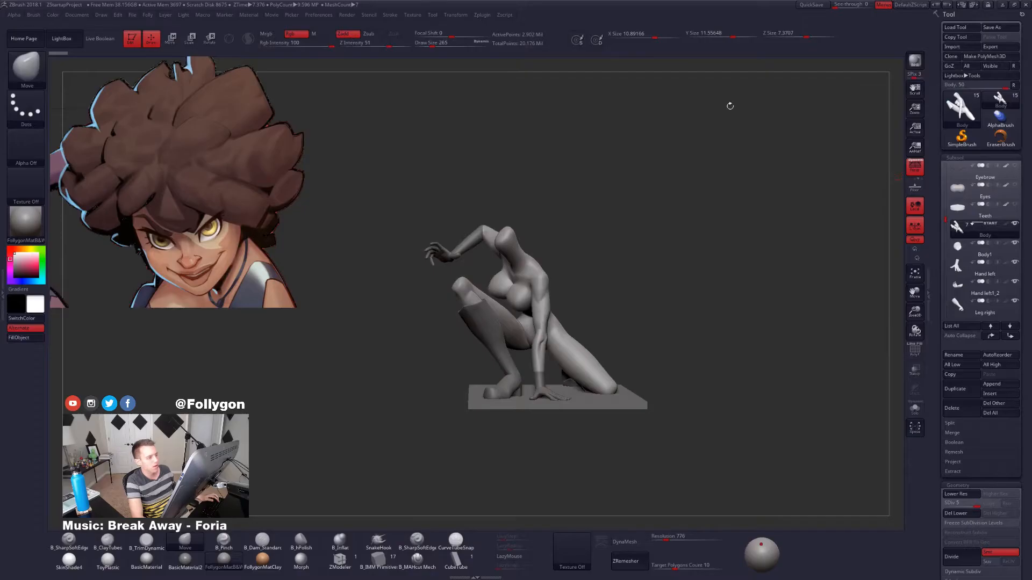
# Select the Head subtool, show the hair and facial subtools, and hide the body, hand, leg and base subtools.
pyautogui.moveTo(947, 221); pyautogui.dragTo(954, 159)
pyautogui.click(965, 207)
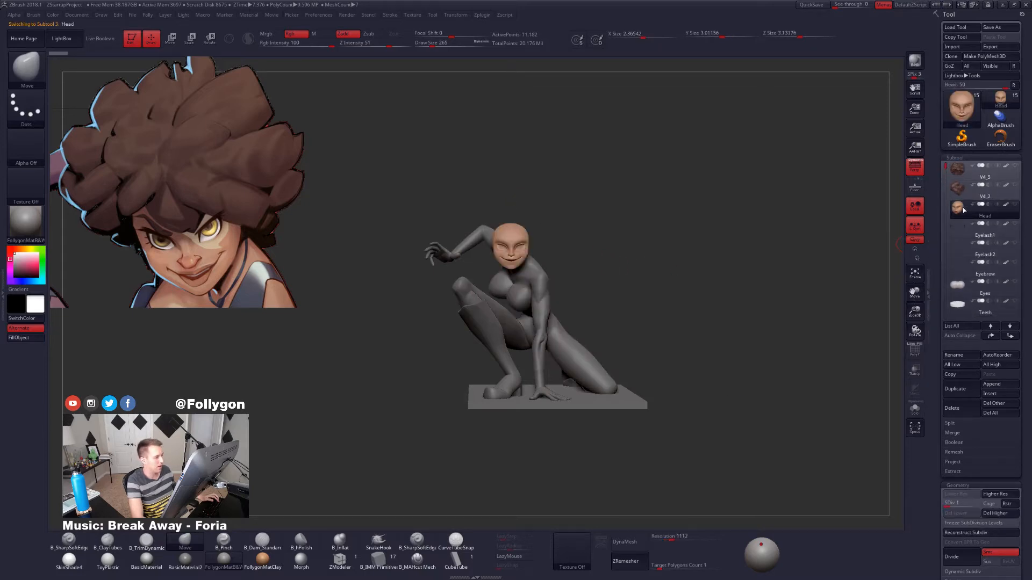
pyautogui.keyDown('shift'); pyautogui.click(1014, 204); pyautogui.keyUp('shift')
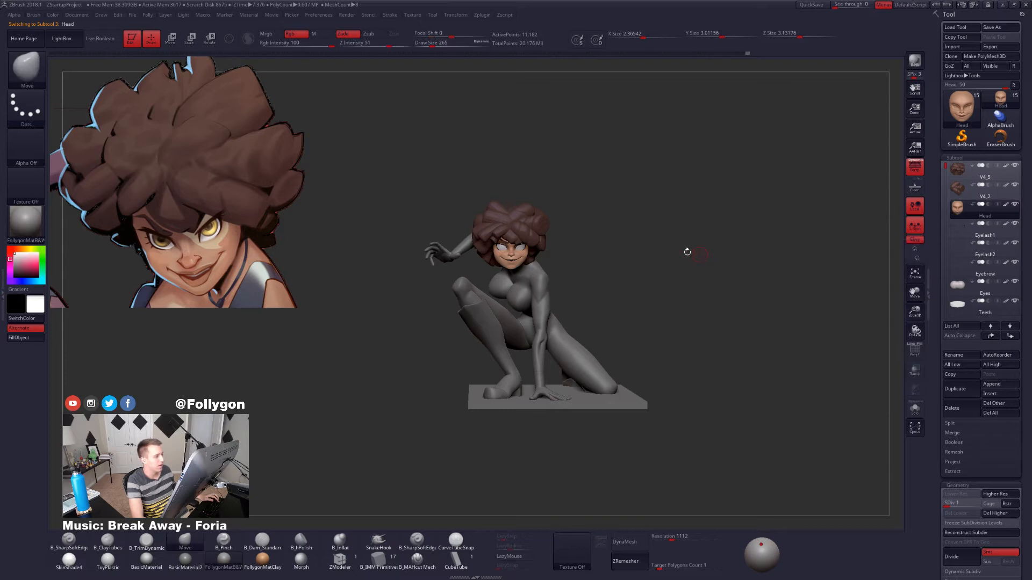
pyautogui.moveTo(944, 171); pyautogui.dragTo(951, 225)
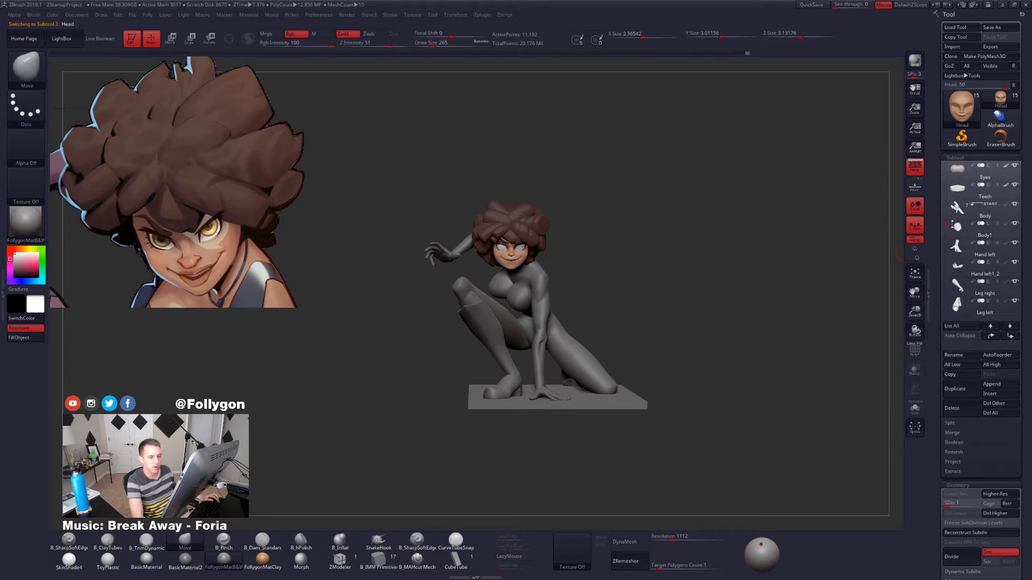
pyautogui.keyDown('shift'); pyautogui.click(1014, 204); pyautogui.keyUp('shift')
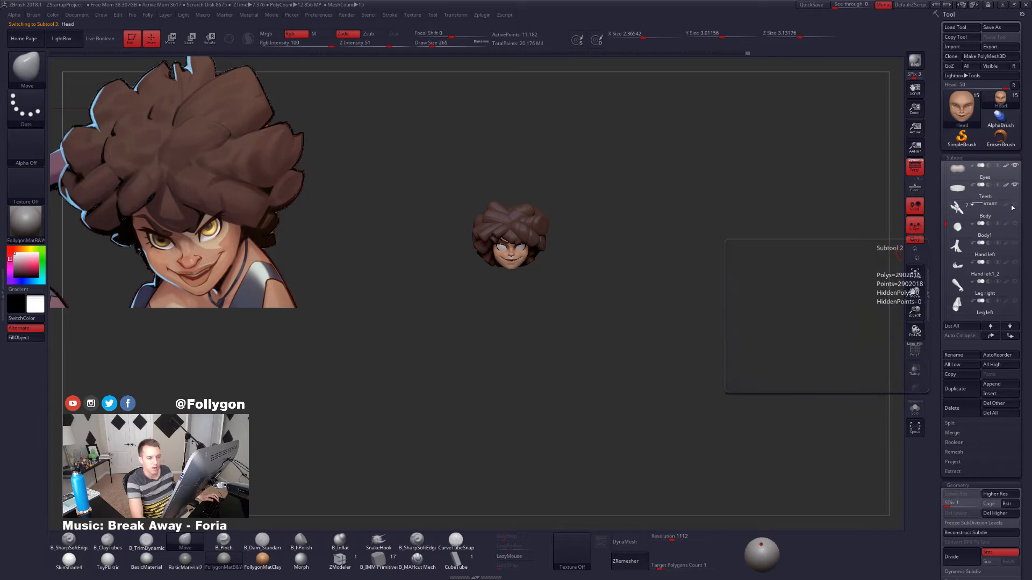
pyautogui.moveTo(947, 168); pyautogui.dragTo(940, 162)
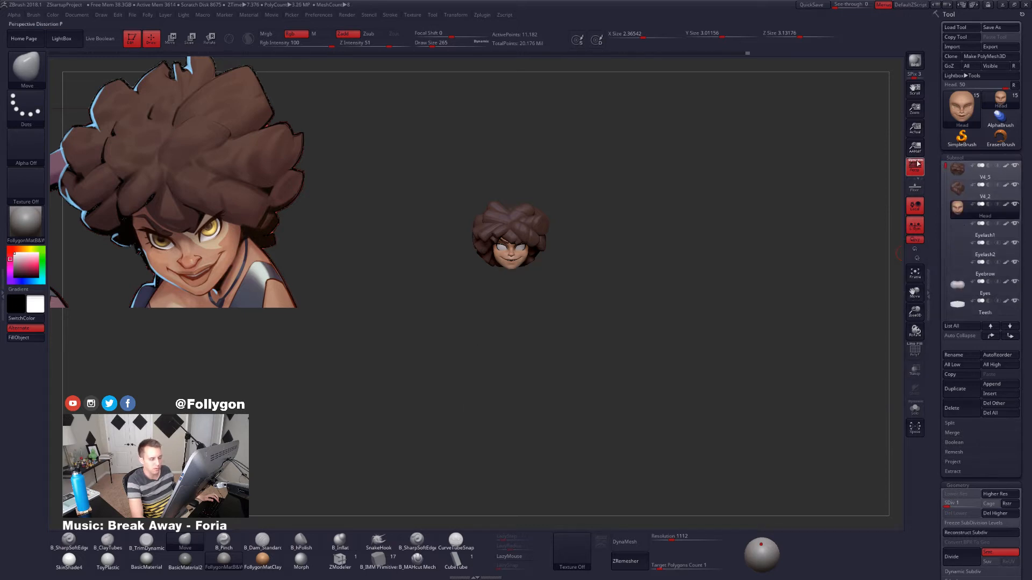
pyautogui.moveTo(422, 237); pyautogui.dragTo(561, 291)
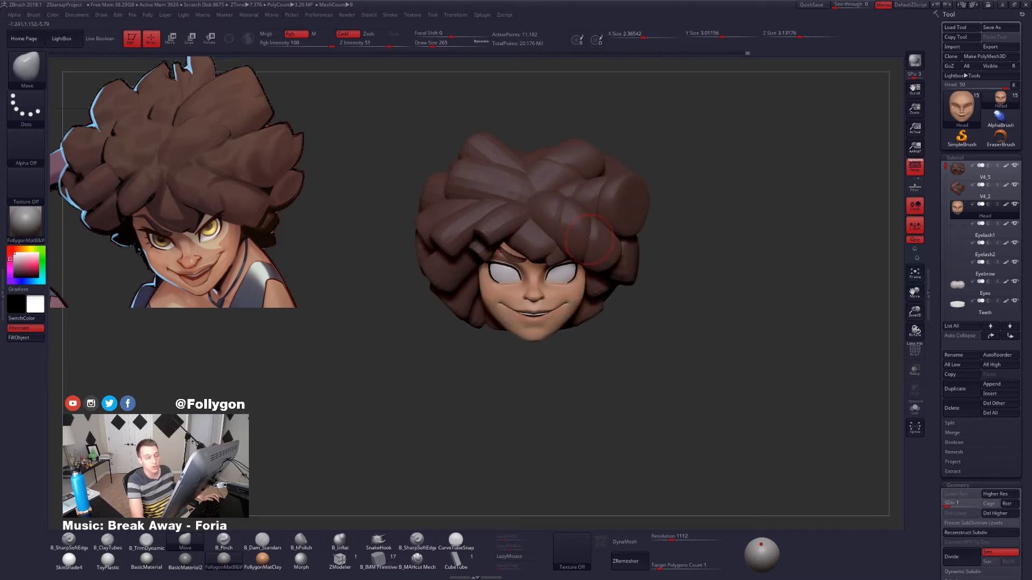
# Select the V4_2 and V4_5 hair subtools in turn and examine their polygroups and wireframe.
pyautogui.keyDown('alt'); pyautogui.click(590, 240); pyautogui.keyUp('alt')
pyautogui.moveTo(653, 223); pyautogui.dragTo(677, 317)
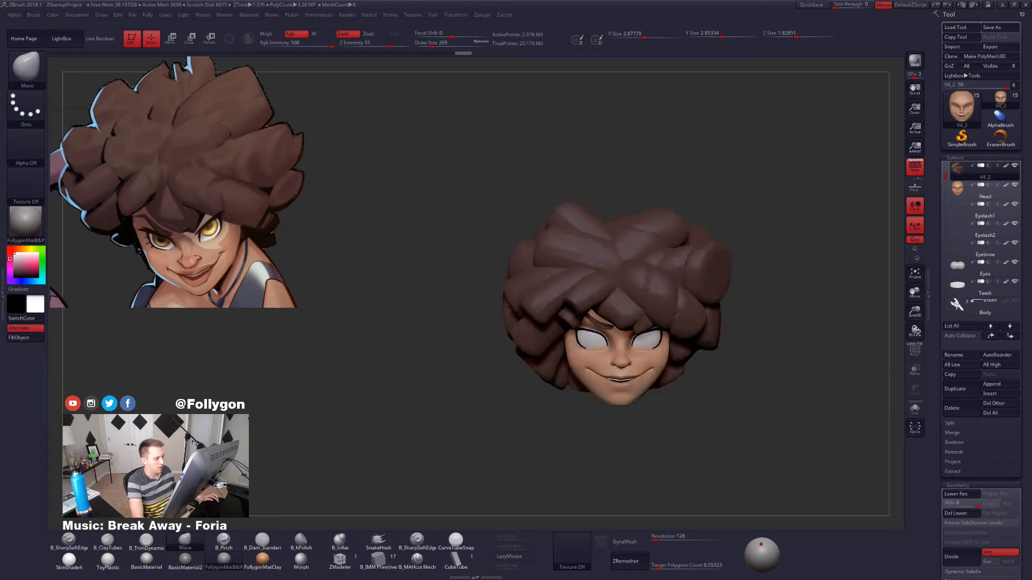
pyautogui.moveTo(700, 352)
pyautogui.keyDown('alt'); pyautogui.mouseDown()
pyautogui.moveTo(658, 328)
pyautogui.moveTo(745, 349)
pyautogui.moveTo(817, 328)
pyautogui.mouseUp(); pyautogui.keyUp('alt')
pyautogui.hotkey('shift', 'f')
pyautogui.hotkey('shift', 'f')
pyautogui.keyDown('alt'); pyautogui.click(671, 295); pyautogui.keyUp('alt')
pyautogui.hotkey('shift', 'f')
pyautogui.moveTo(720, 328); pyautogui.dragTo(806, 328)
pyautogui.moveTo(543, 333); pyautogui.dragTo(729, 330)
pyautogui.hotkey('shift', 'f')
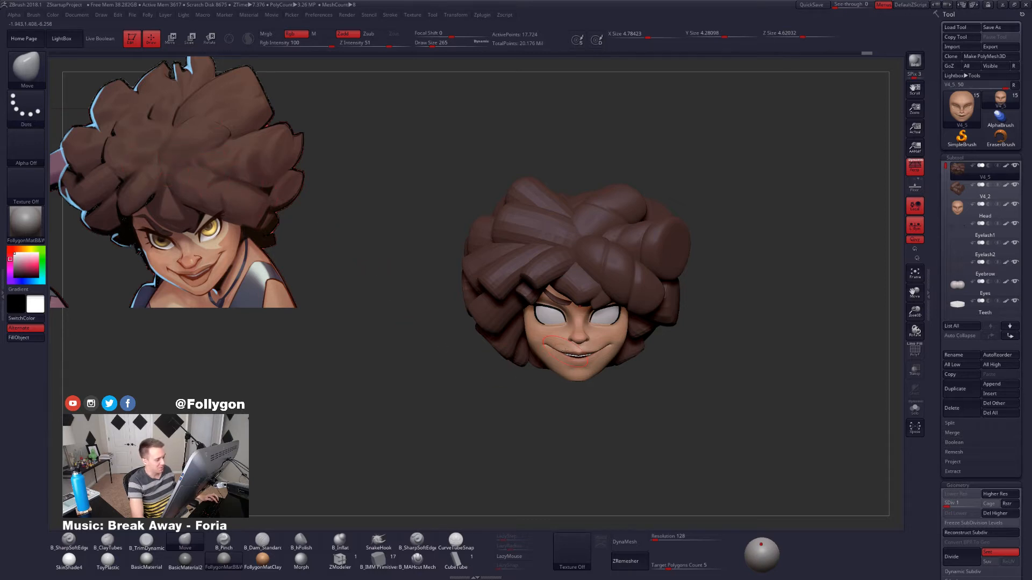
# Select the Head, check its polygroups, and preview it at subdivision level 2 before returning to level 1.
pyautogui.keyDown('alt'); pyautogui.click(565, 351); pyautogui.keyUp('alt')
pyautogui.keyDown('alt'); pyautogui.moveTo(565, 352); pyautogui.dragTo(624, 391, button='right'); pyautogui.keyUp('alt')
pyautogui.hotkey('shift', 'f')
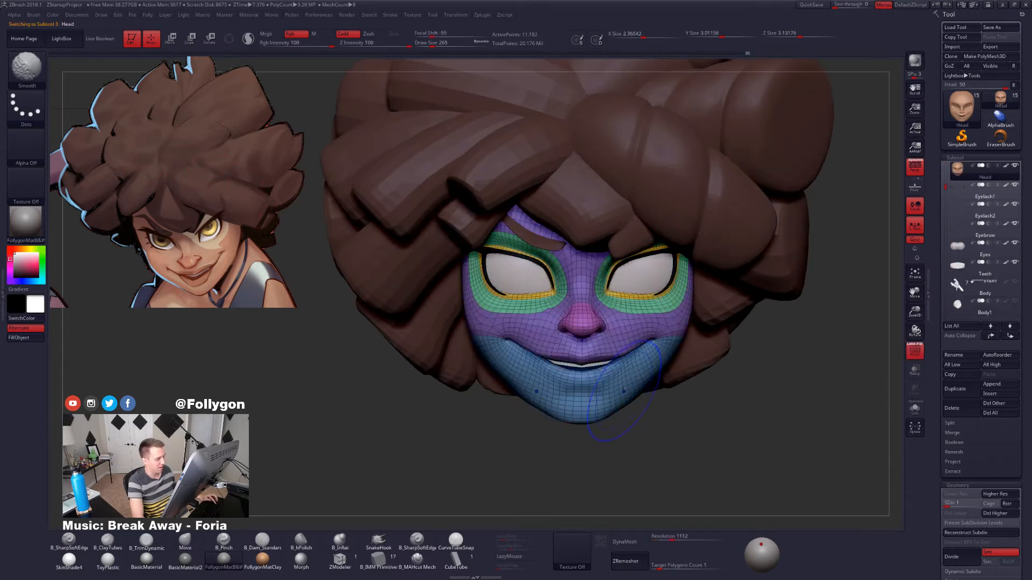
pyautogui.hotkey('shift', 'f')
pyautogui.hotkey('ctrl', 'd')
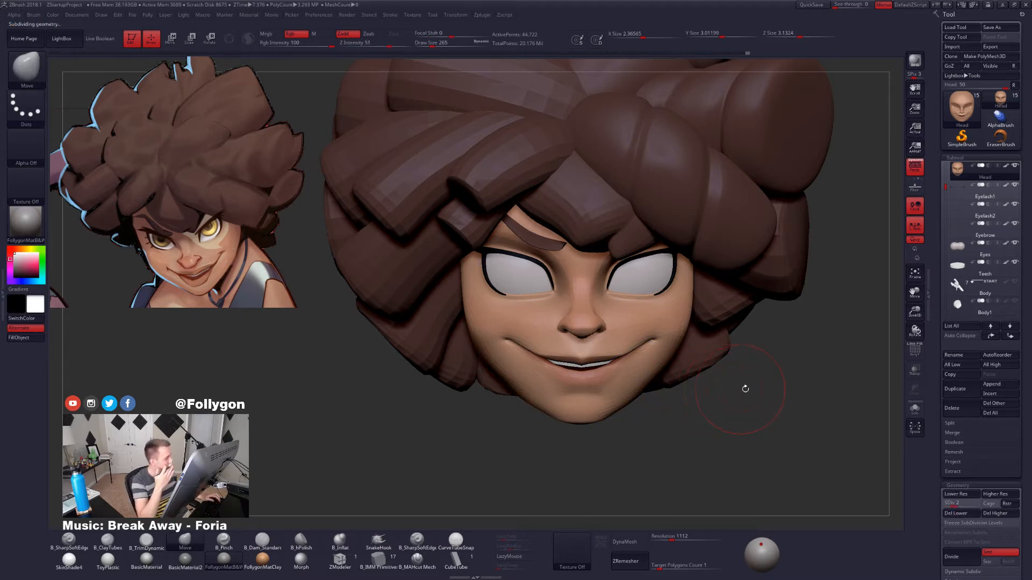
pyautogui.hotkey('shift', 'd')
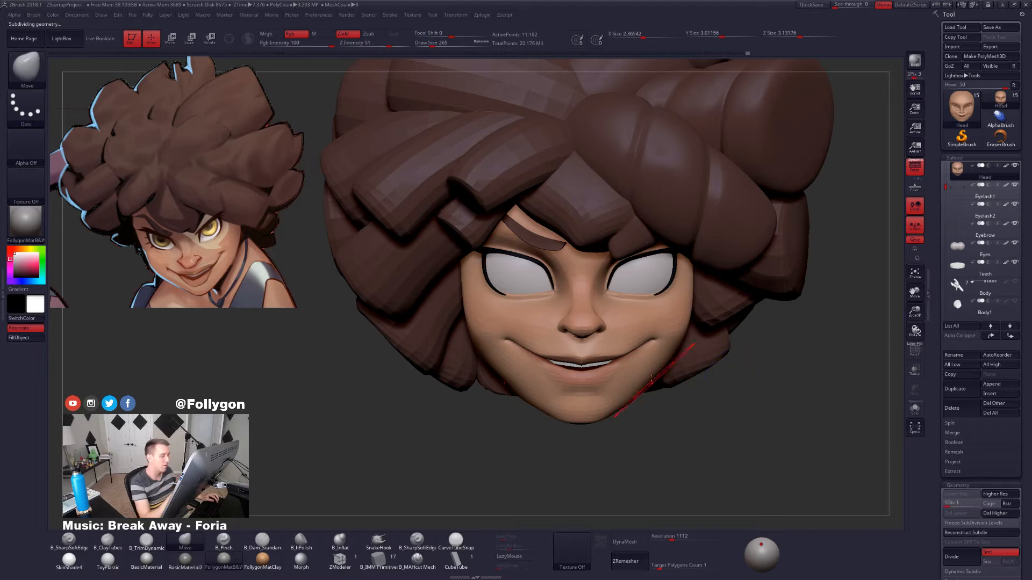
# Isolate the Head in Solo mode, adjust the jaw from below with the Move brush at draw size 215, and show everything again.
pyautogui.moveTo(644, 403); pyautogui.dragTo(629, 333, button='right')
pyautogui.hotkey('alt', 's')
pyautogui.press('space')
pyautogui.moveTo(627, 352); pyautogui.dragTo(618, 353)
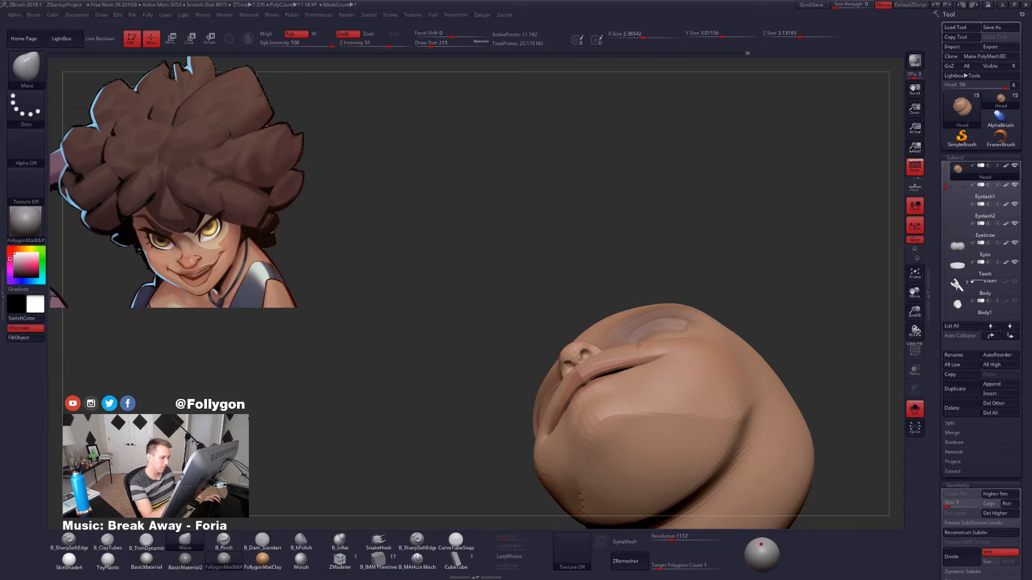
pyautogui.hotkey('alt', 's')
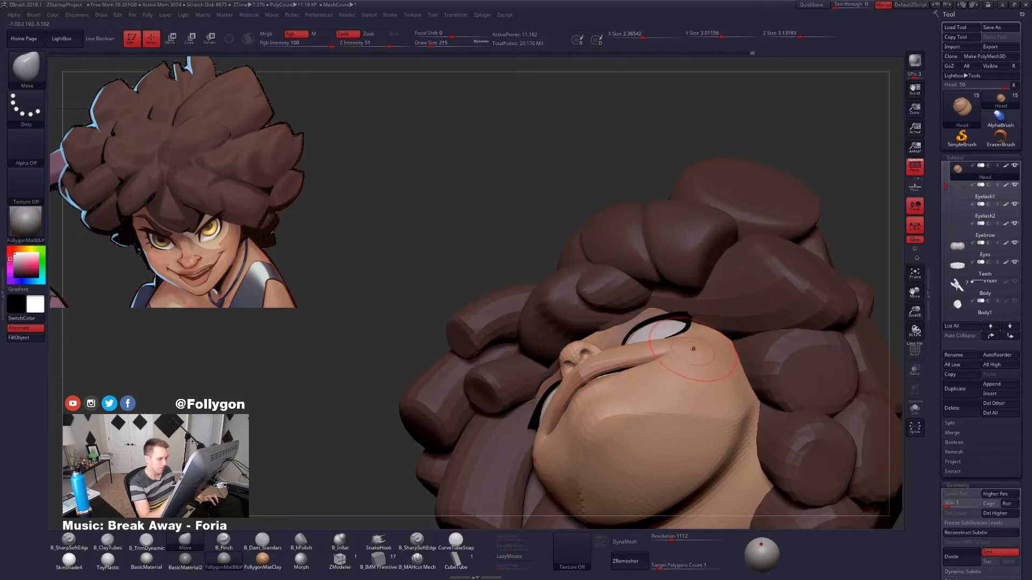
pyautogui.moveTo(688, 342)
pyautogui.mouseDown(button='right')
pyautogui.moveTo(699, 362)
pyautogui.moveTo(691, 373)
pyautogui.moveTo(705, 374)
pyautogui.moveTo(695, 381)
pyautogui.moveTo(712, 383)
pyautogui.mouseUp(button='right')
# Preview the Head at a higher subdivision, isolate it in Solo mode and lower it back to level 1.
pyautogui.hotkey('ctrl', 'd')
pyautogui.hotkey('ctrl', 'd')
pyautogui.hotkey('alt', 's')
pyautogui.hotkey('shift', 'd')
pyautogui.hotkey('shift', 'd')
pyautogui.hotkey('shift', 'd')
pyautogui.hotkey('shift', 'd')
# Refine the side profile around the mouth and jaw with the Move brush, raise the draw size to 265, and exit Solo mode.
pyautogui.press('space')
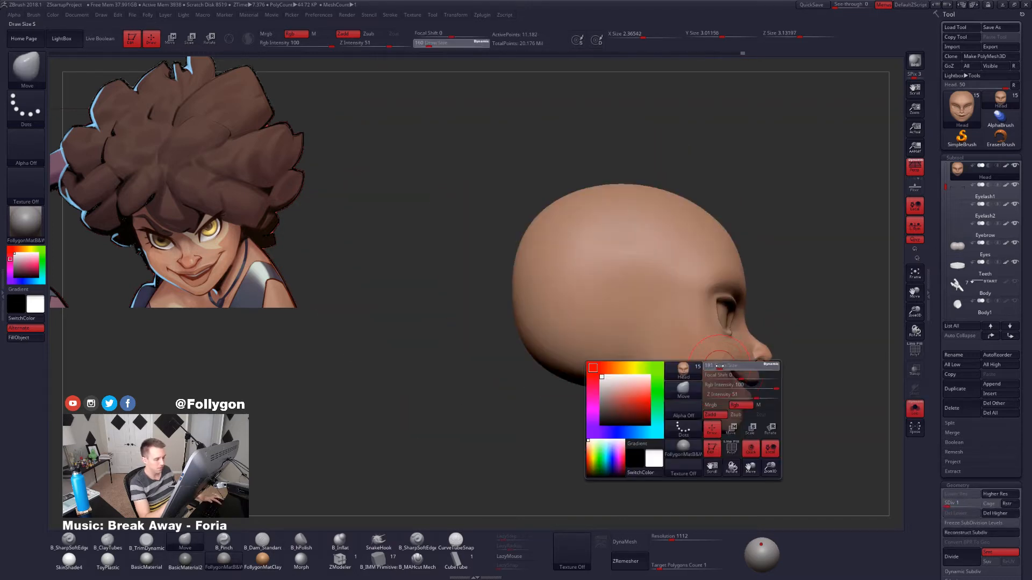
pyautogui.moveTo(719, 363); pyautogui.dragTo(699, 366, button='right')
pyautogui.press('space')
pyautogui.moveTo(723, 384); pyautogui.dragTo(719, 385)
pyautogui.moveTo(708, 371)
pyautogui.mouseDown(button='right')
pyautogui.moveTo(726, 366)
pyautogui.moveTo(714, 377)
pyautogui.mouseUp(button='right')
pyautogui.hotkey('ctrl', 'shift', 's')
pyautogui.hotkey('ctrl', 'shift', 's')
pyautogui.press('space')
pyautogui.moveTo(700, 385); pyautogui.dragTo(702, 384)
pyautogui.moveTo(691, 373)
pyautogui.mouseDown(button='right')
pyautogui.moveTo(707, 369)
pyautogui.moveTo(681, 397)
pyautogui.moveTo(688, 377)
pyautogui.mouseUp(button='right')
pyautogui.hotkey('ctrl', 'shift', 's')
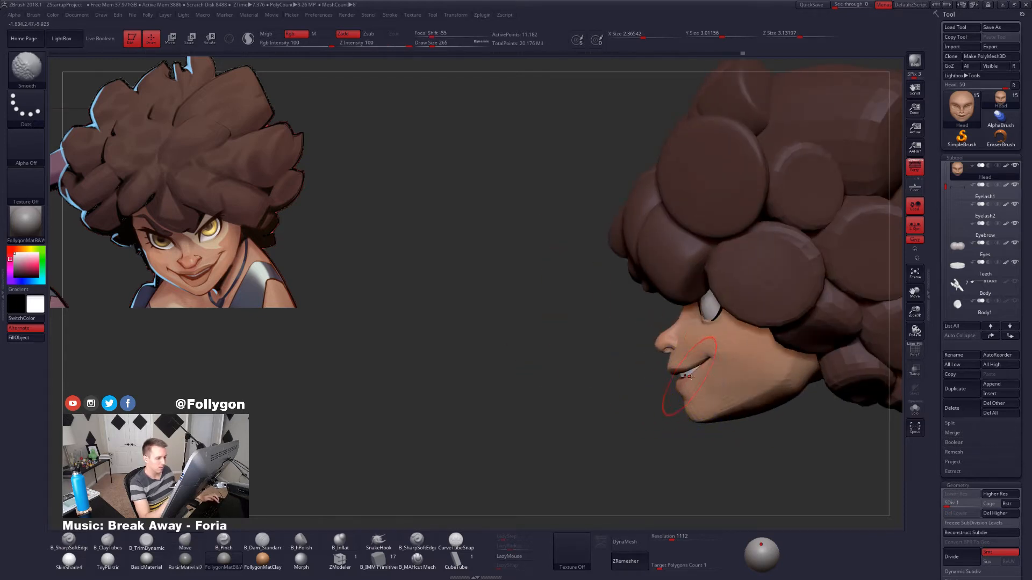
pyautogui.moveTo(707, 374)
pyautogui.mouseDown(button='right')
pyautogui.moveTo(741, 376)
pyautogui.moveTo(682, 382)
pyautogui.mouseUp(button='right')
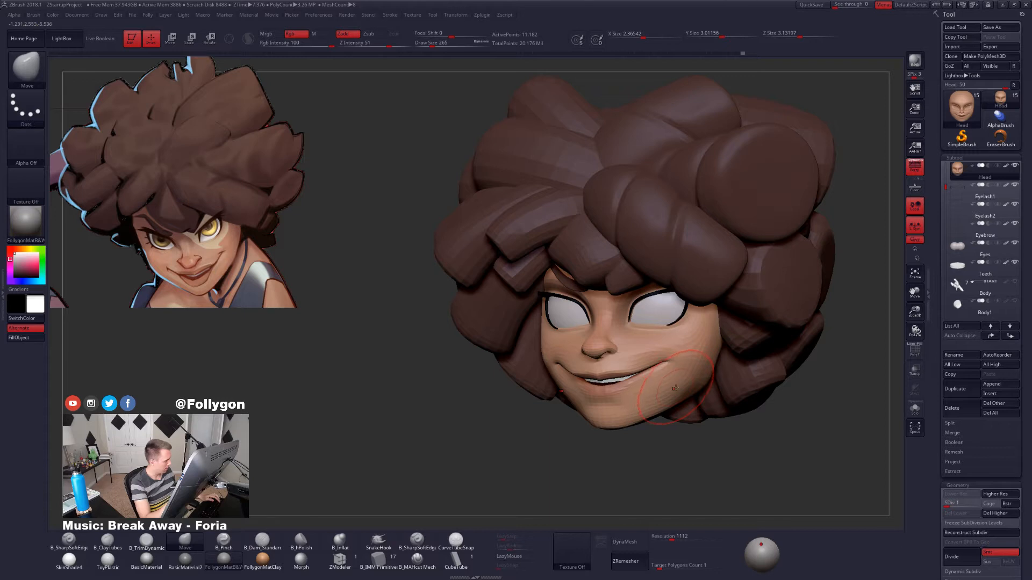
# Isolate the Head in Solo mode and pull the chin down to a longer point with the Move brush at draw size 170.
pyautogui.moveTo(675, 388)
pyautogui.mouseDown(button='right')
pyautogui.moveTo(711, 365)
pyautogui.moveTo(711, 326)
pyautogui.moveTo(684, 337)
pyautogui.mouseUp(button='right')
pyautogui.hotkey('alt', 's')
pyautogui.rightClick(684, 336)
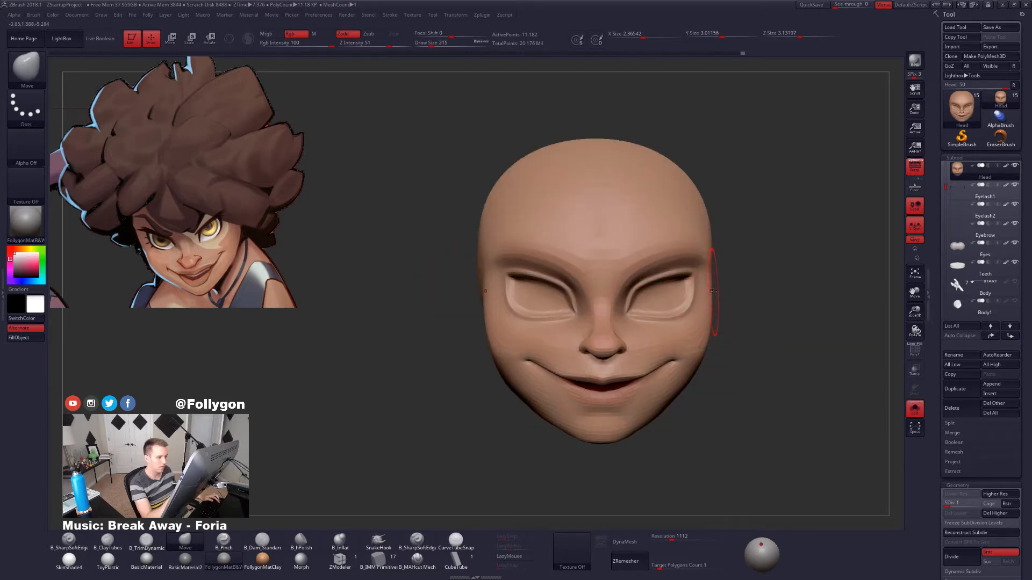
pyautogui.moveTo(707, 325); pyautogui.dragTo(692, 353, button='right')
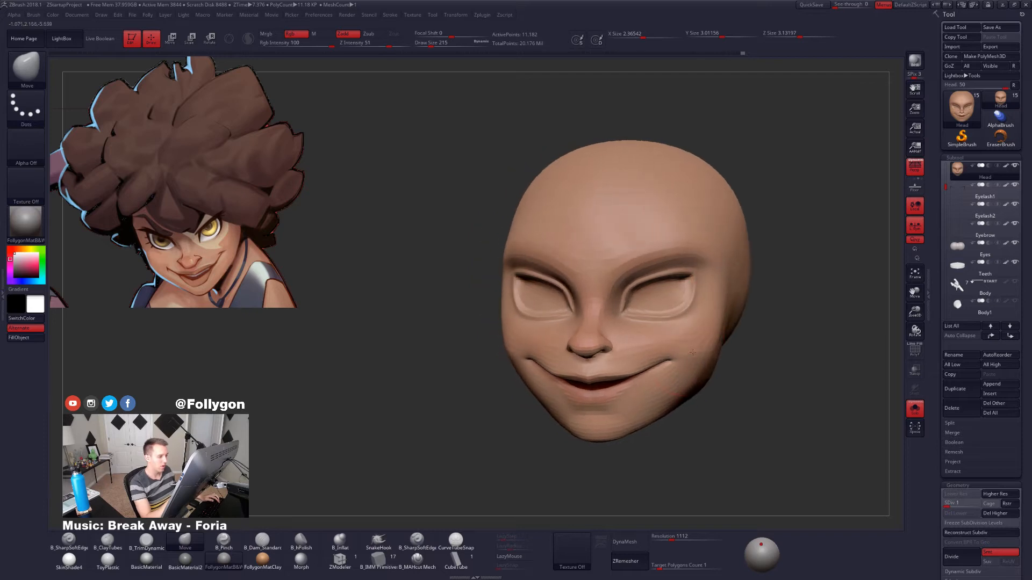
pyautogui.press('ctrl')
pyautogui.moveTo(503, 274)
pyautogui.keyDown('ctrl'); pyautogui.mouseDown()
pyautogui.moveTo(513, 371)
pyautogui.moveTo(613, 460)
pyautogui.mouseUp(); pyautogui.keyUp('ctrl')
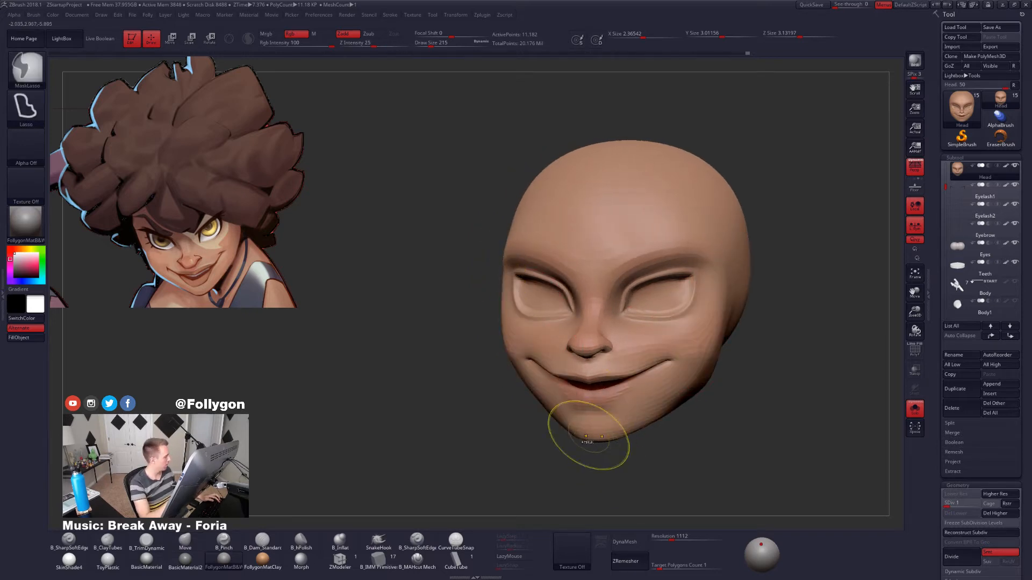
pyautogui.press('space')
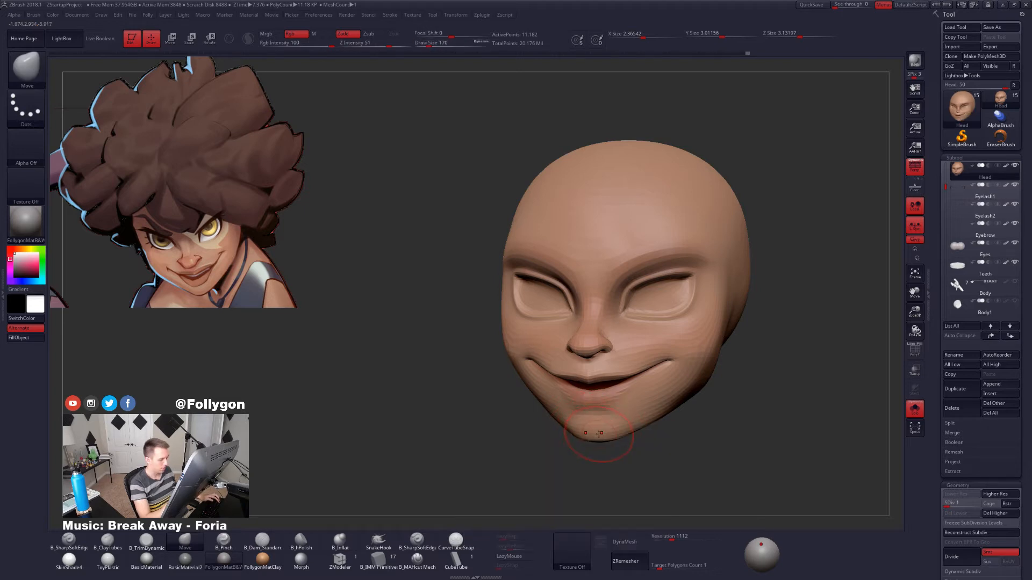
pyautogui.moveTo(594, 439); pyautogui.dragTo(550, 435)
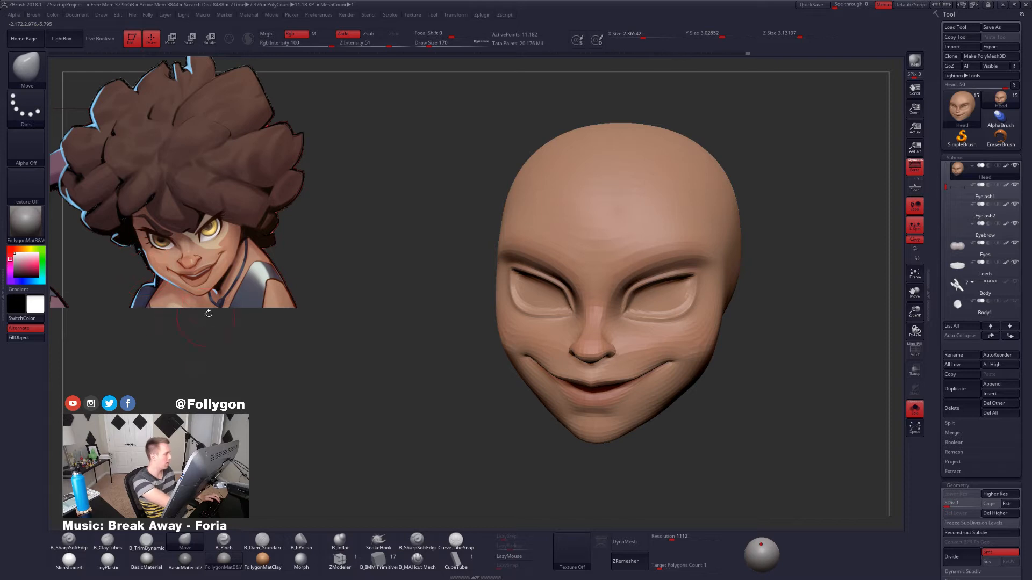
# Adjust the jawline beside the chin against the reference with the Move brush at draw size 239 and exit Solo mode.
pyautogui.moveTo(230, 274); pyautogui.dragTo(245, 204)
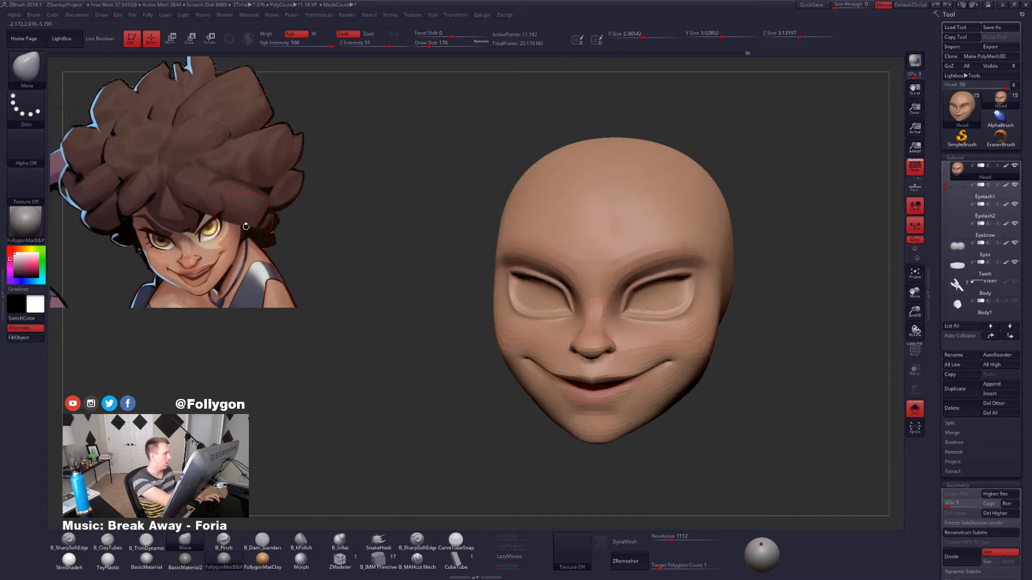
pyautogui.moveTo(599, 451)
pyautogui.keyDown('alt'); pyautogui.mouseDown()
pyautogui.moveTo(611, 422)
pyautogui.moveTo(646, 425)
pyautogui.mouseUp(); pyautogui.keyUp('alt')
pyautogui.press('space')
pyautogui.moveTo(674, 382)
pyautogui.mouseDown()
pyautogui.moveTo(681, 371)
pyautogui.moveTo(668, 406)
pyautogui.moveTo(672, 397)
pyautogui.mouseUp()
pyautogui.hotkey('alt', 's')
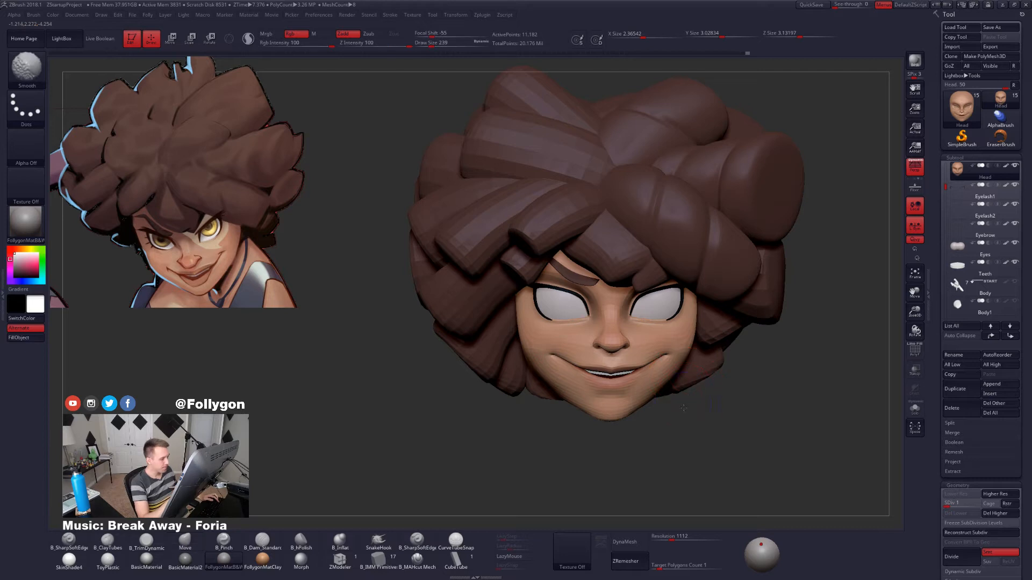
pyautogui.moveTo(687, 379); pyautogui.dragTo(635, 410)
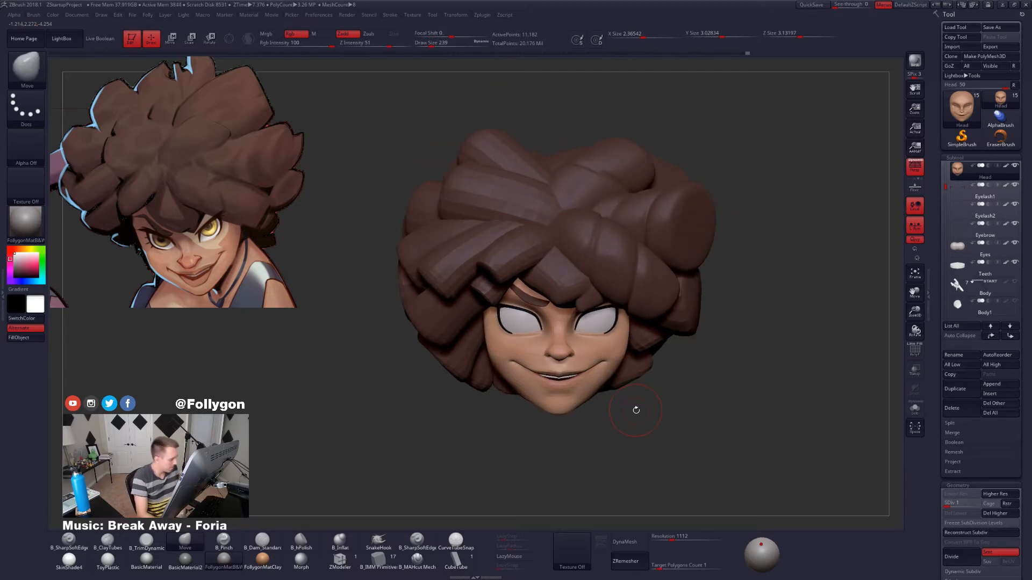
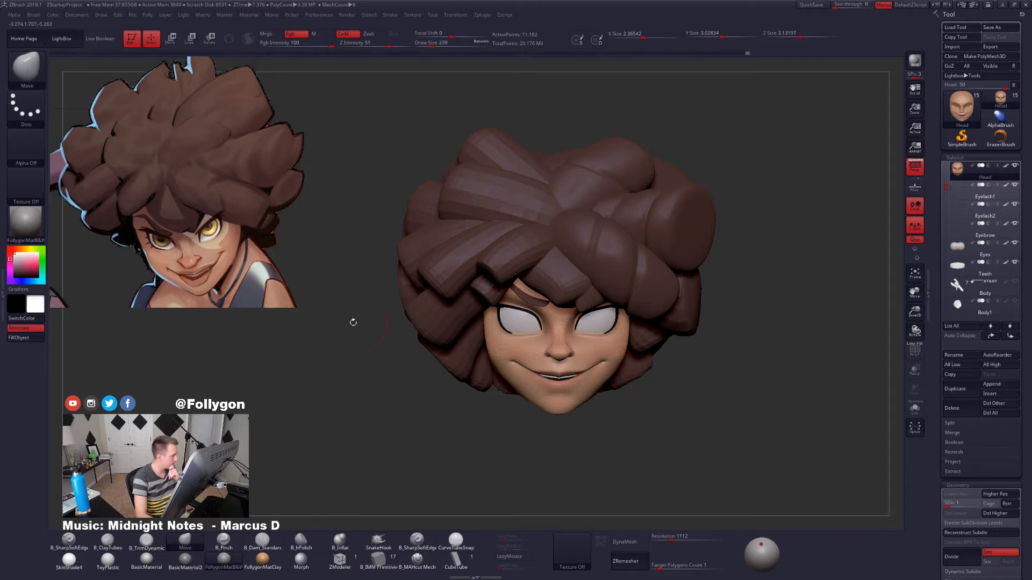
# Combine the visible head and hair subtools into a single posing mesh with Transpose Master's TPoseMesh.
pyautogui.click(3, 295)
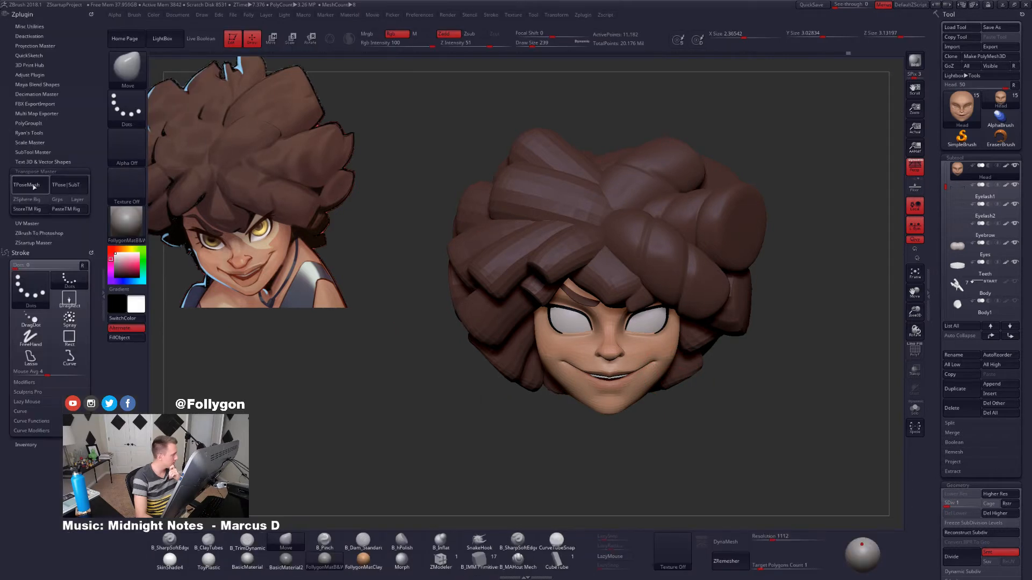
pyautogui.click(33, 187)
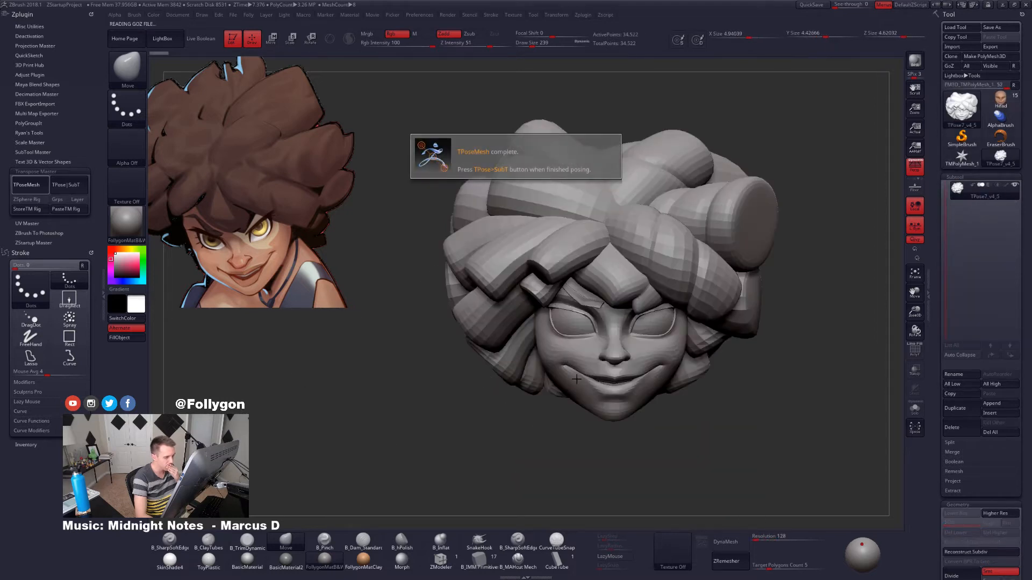
pyautogui.keyDown('alt'); pyautogui.moveTo(617, 399); pyautogui.dragTo(555, 368, button='right'); pyautogui.keyUp('alt')
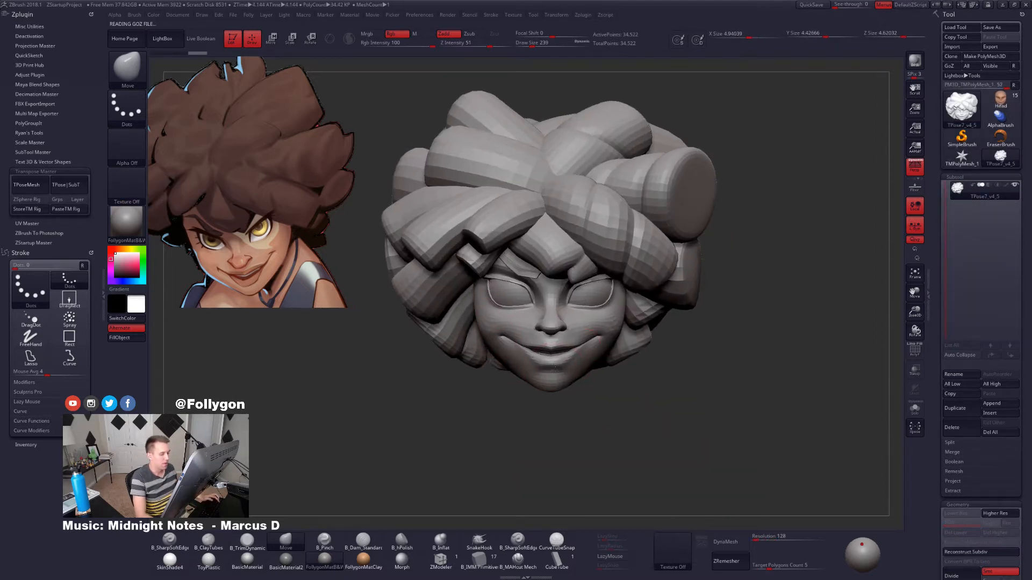
# Turn off perspective and isolate the face in the combined posing mesh by hiding the hair.
pyautogui.hotkey('ctrl', 'shift')
pyautogui.keyDown('ctrl'); pyautogui.keyDown('shift'); pyautogui.click(574, 339); pyautogui.keyUp('shift'); pyautogui.keyUp('ctrl')
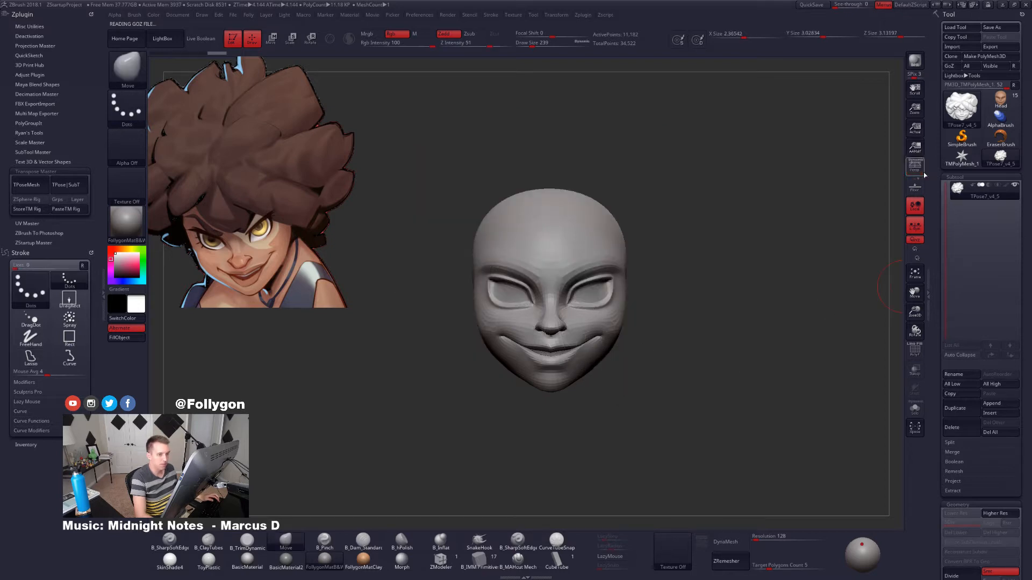
pyautogui.keyDown('ctrl'); pyautogui.keyDown('shift'); pyautogui.moveTo(660, 320); pyautogui.dragTo(678, 368); pyautogui.keyUp('shift'); pyautogui.keyUp('ctrl')
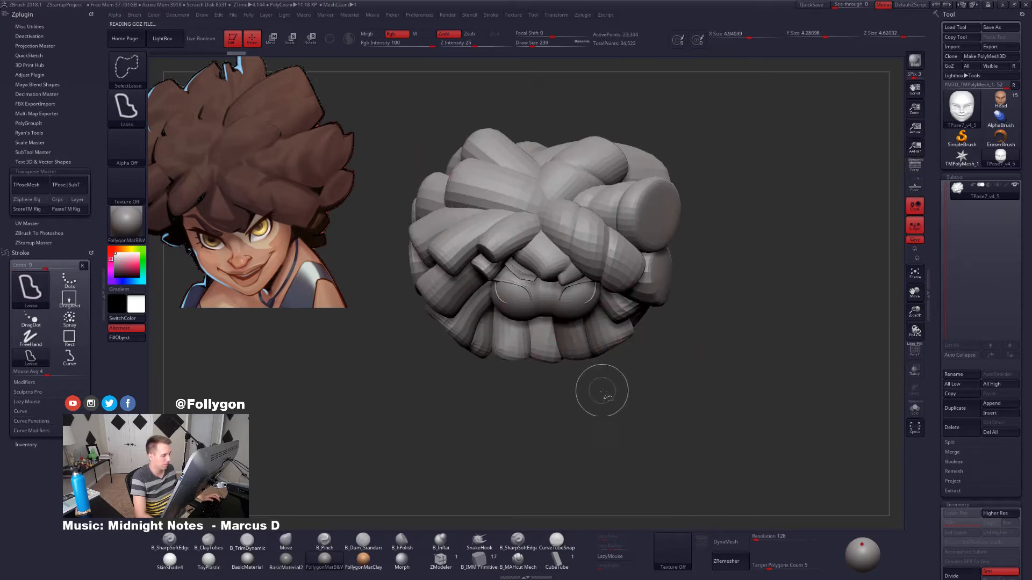
pyautogui.keyDown('ctrl'); pyautogui.keyDown('shift'); pyautogui.moveTo(602, 395); pyautogui.dragTo(597, 390); pyautogui.keyUp('shift'); pyautogui.keyUp('ctrl')
pyautogui.press('space')
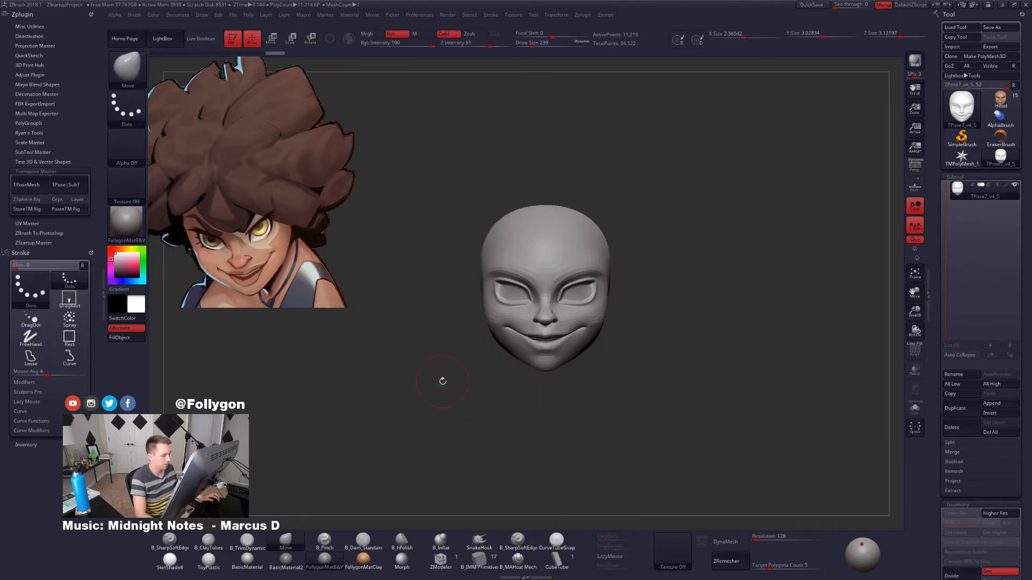
# Mask the lower face, bring the hair back into view and invert the mask so only the lower face stays editable.
pyautogui.moveTo(462, 409)
pyautogui.keyDown('ctrl'); pyautogui.mouseDown()
pyautogui.moveTo(605, 396)
pyautogui.moveTo(636, 309)
pyautogui.mouseUp(); pyautogui.keyUp('ctrl')
pyautogui.keyDown('ctrl'); pyautogui.keyDown('shift'); pyautogui.click(622, 329); pyautogui.keyUp('shift'); pyautogui.keyUp('ctrl')
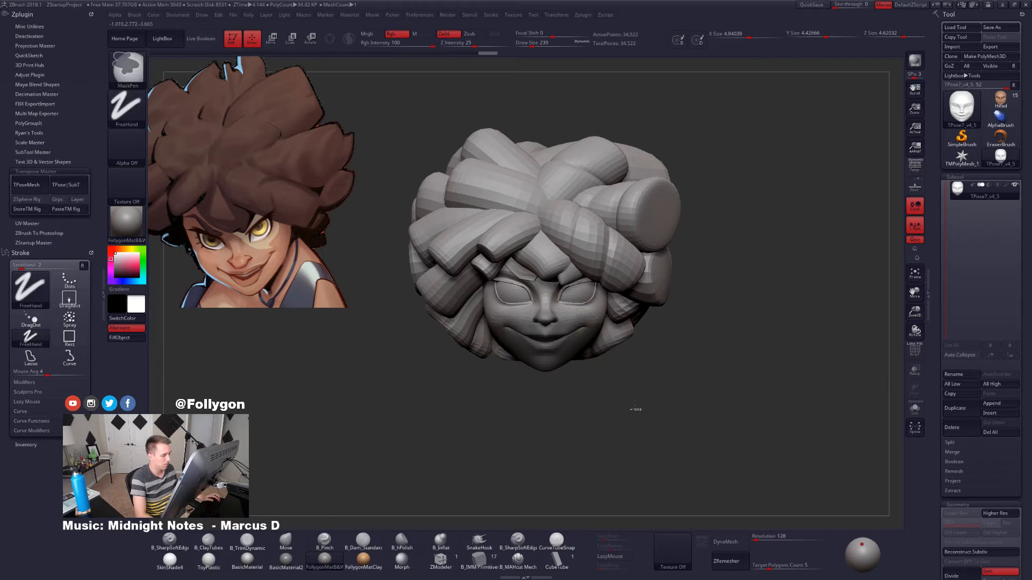
pyautogui.keyDown('ctrl'); pyautogui.click(633, 410); pyautogui.keyUp('ctrl')
pyautogui.keyDown('ctrl'); pyautogui.moveTo(575, 342); pyautogui.dragTo(576, 380, button='right'); pyautogui.keyUp('ctrl')
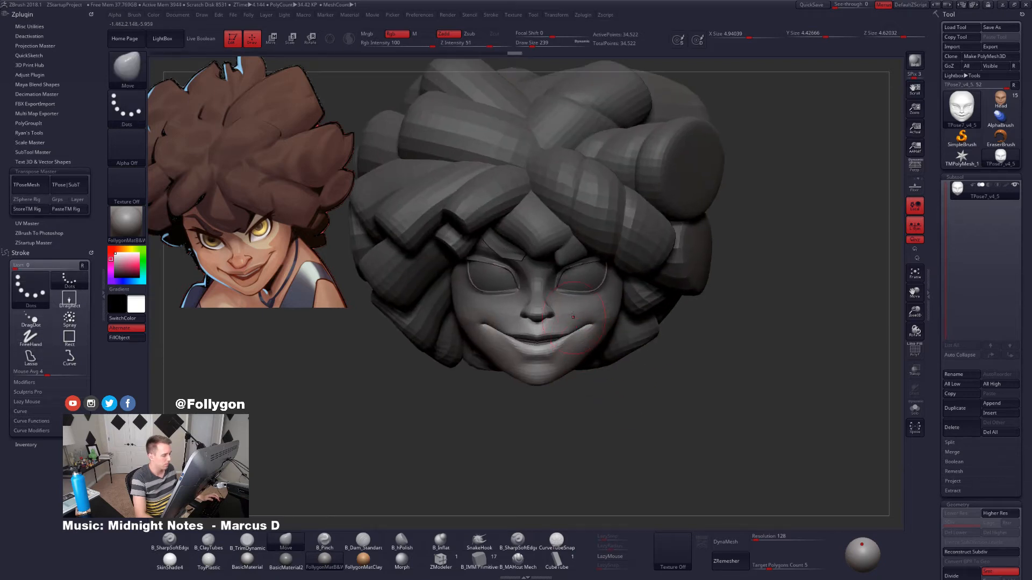
# Lengthen the lower face slightly downward with a vertical Transpose move line running from between the eyes to below the chin.
pyautogui.press('w')
pyautogui.moveTo(543, 290)
pyautogui.keyDown('shift'); pyautogui.mouseDown()
pyautogui.moveTo(553, 411)
pyautogui.moveTo(672, 419)
pyautogui.mouseUp(); pyautogui.keyUp('shift')
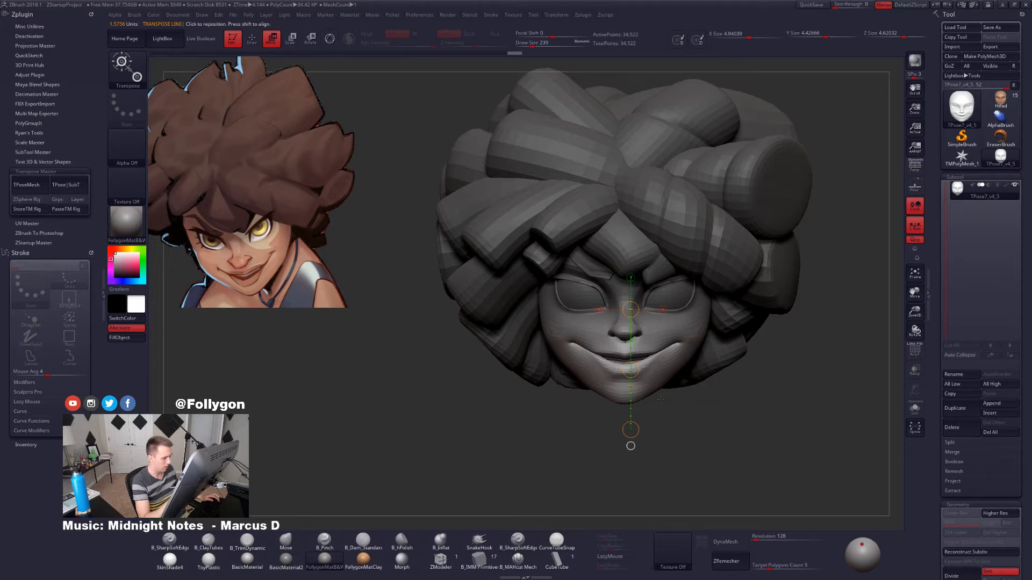
pyautogui.moveTo(666, 413); pyautogui.dragTo(626, 435)
pyautogui.moveTo(630, 369); pyautogui.dragTo(630, 370)
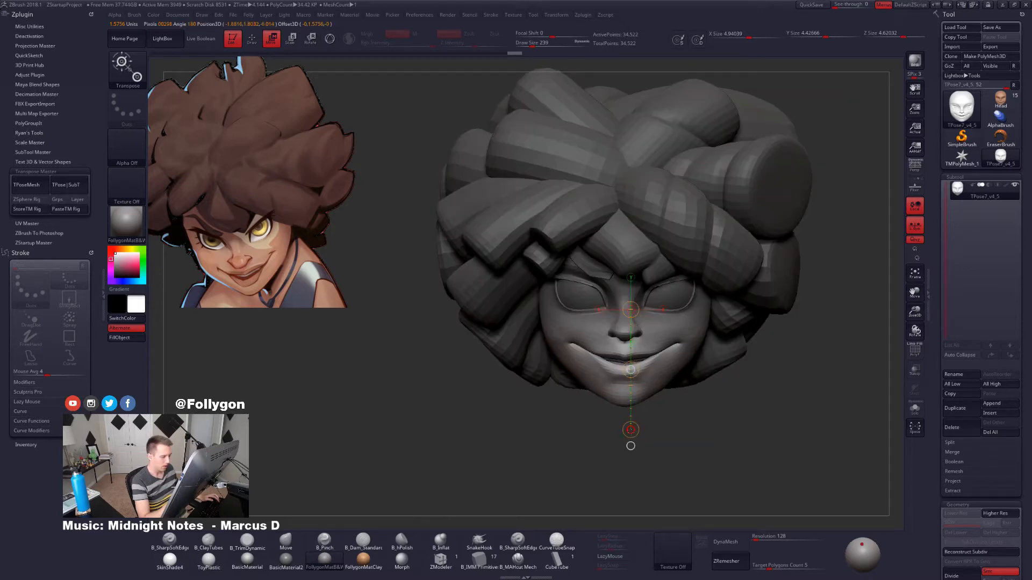
pyautogui.moveTo(639, 432)
pyautogui.mouseDown()
pyautogui.moveTo(626, 437)
pyautogui.moveTo(636, 429)
pyautogui.mouseUp()
pyautogui.hotkey('ctrl', 'z')
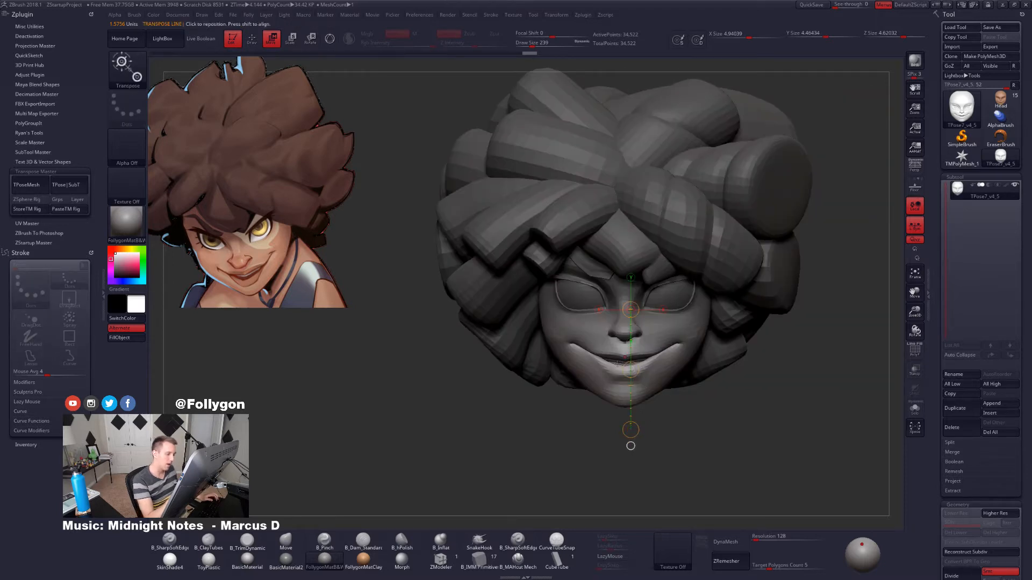
pyautogui.moveTo(631, 370); pyautogui.dragTo(636, 421)
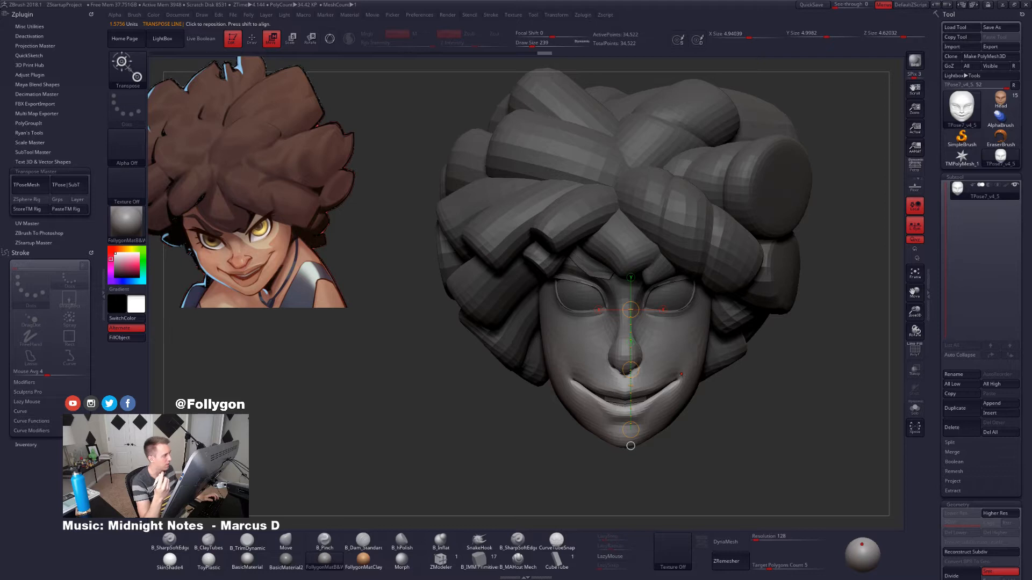
pyautogui.hotkey('ctrl', 'z')
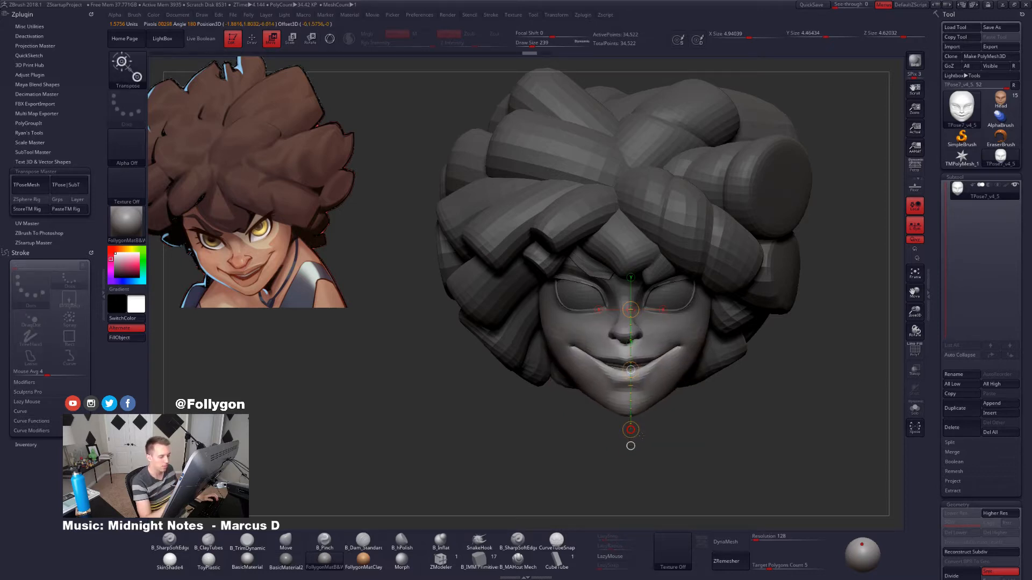
pyautogui.moveTo(632, 440)
pyautogui.mouseDown()
pyautogui.moveTo(622, 418)
pyautogui.moveTo(630, 430)
pyautogui.mouseUp()
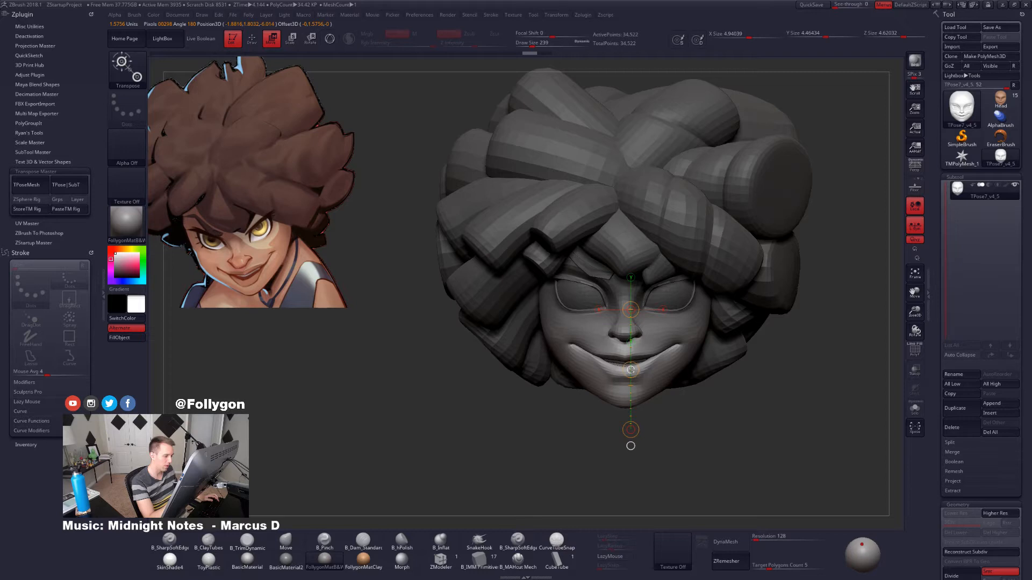
# Clear the mask and transfer the posing-mesh changes back to the original subtools with TPose|SubT.
pyautogui.press('q')
pyautogui.hotkey('ctrl', 'shift', 'a')
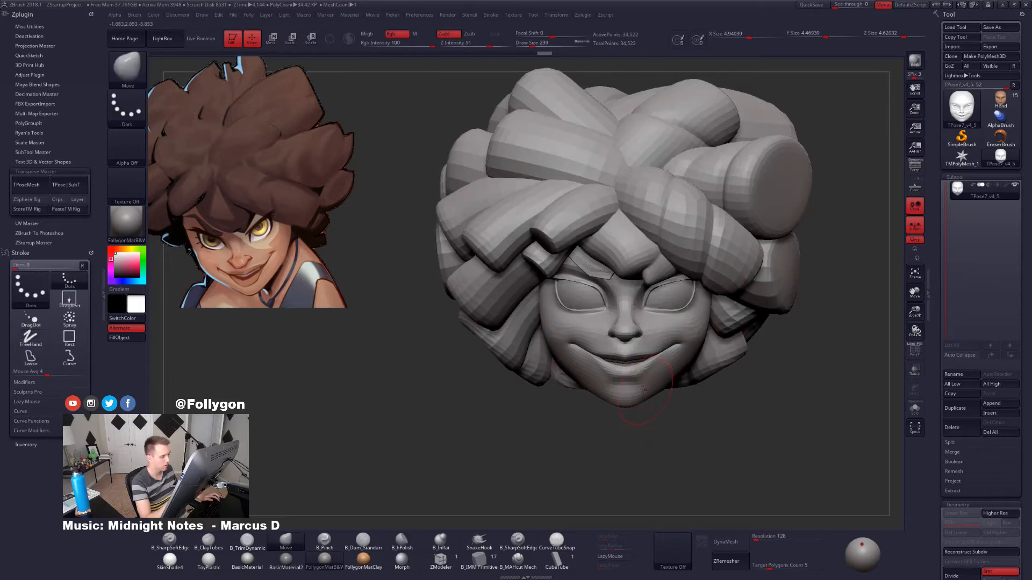
pyautogui.moveTo(666, 411)
pyautogui.mouseDown()
pyautogui.moveTo(698, 414)
pyautogui.moveTo(654, 417)
pyautogui.moveTo(675, 416)
pyautogui.mouseUp()
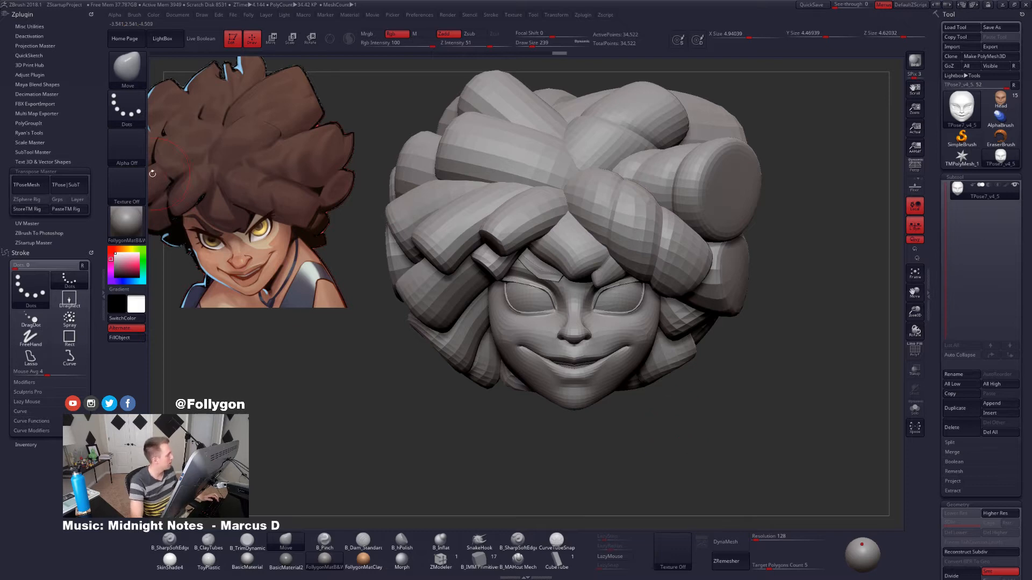
pyautogui.click(84, 196)
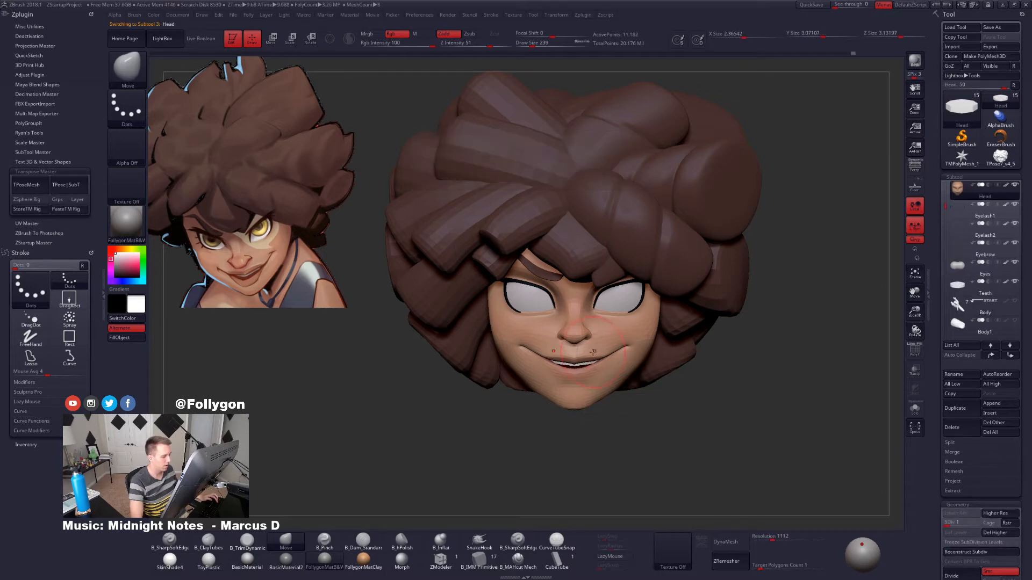
# Isolate the Head in Solo mode and build a soft-edged mask from the nose polygroup.
pyautogui.hotkey('ctrl', 'shift', 's')
pyautogui.hotkey('shift', 'f')
pyautogui.press('f')
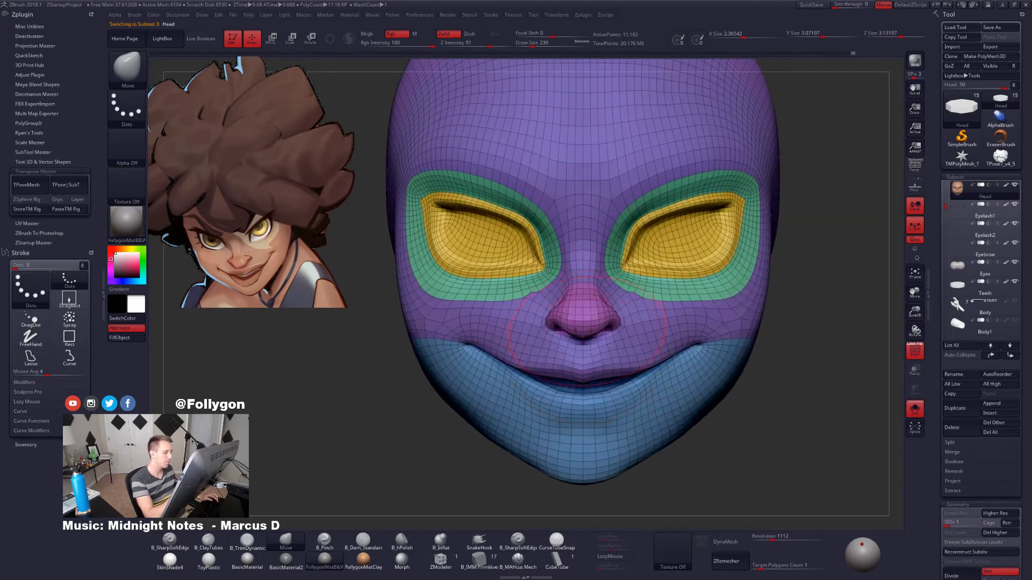
pyautogui.hotkey('shift', 'f')
pyautogui.press('w')
pyautogui.keyDown('ctrl'); pyautogui.click(587, 321); pyautogui.keyUp('ctrl')
pyautogui.moveTo(513, 349)
pyautogui.mouseDown(button='right')
pyautogui.moveTo(607, 357)
pyautogui.moveTo(624, 369)
pyautogui.mouseUp(button='right')
pyautogui.press('q')
pyautogui.keyDown('ctrl'); pyautogui.click(596, 333); pyautogui.keyUp('ctrl')
pyautogui.keyDown('ctrl'); pyautogui.click(618, 324); pyautogui.keyUp('ctrl')
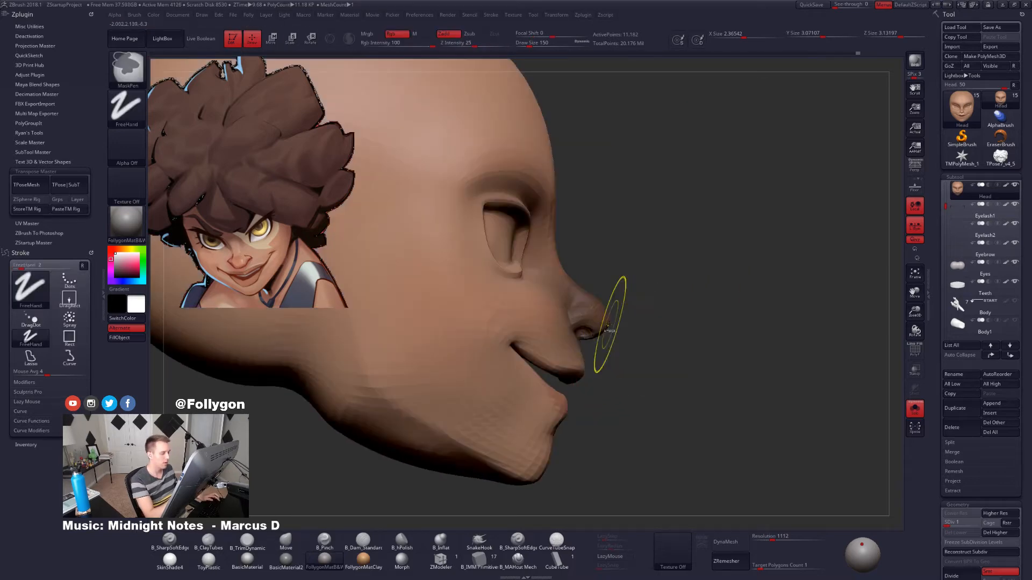
# Refine the nose mask around the lips in profile with the MaskLasso brush and invert it so only the nose stays editable.
pyautogui.keyDown('ctrl'); pyautogui.keyDown('alt'); pyautogui.moveTo(598, 362); pyautogui.dragTo(538, 428); pyautogui.keyUp('alt'); pyautogui.keyUp('ctrl')
pyautogui.hotkey('ctrl', 'shift', 'f')
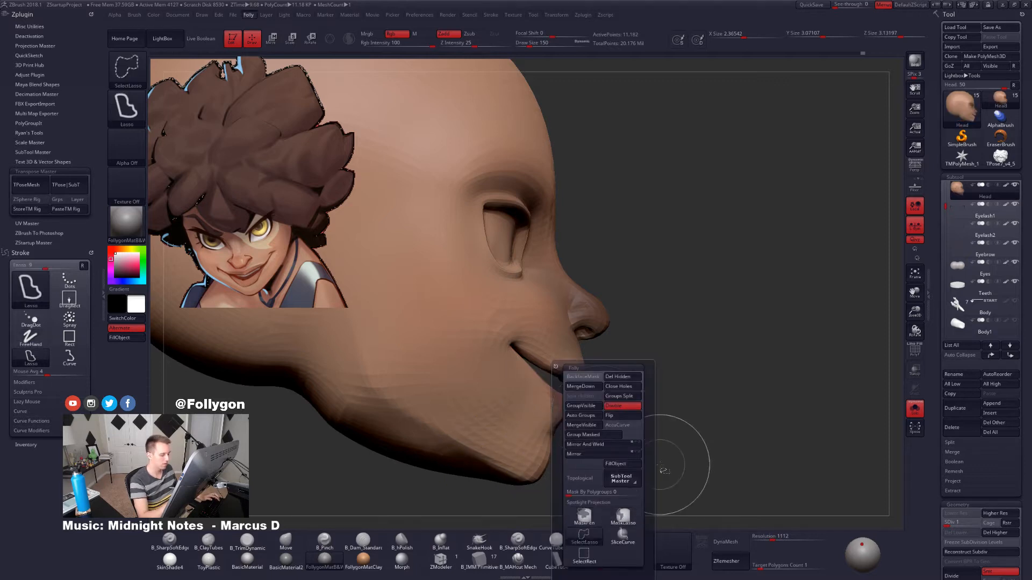
pyautogui.click(623, 518)
pyautogui.moveTo(595, 359)
pyautogui.keyDown('ctrl'); pyautogui.mouseDown()
pyautogui.moveTo(448, 344)
pyautogui.moveTo(581, 373)
pyautogui.mouseUp(); pyautogui.keyUp('ctrl')
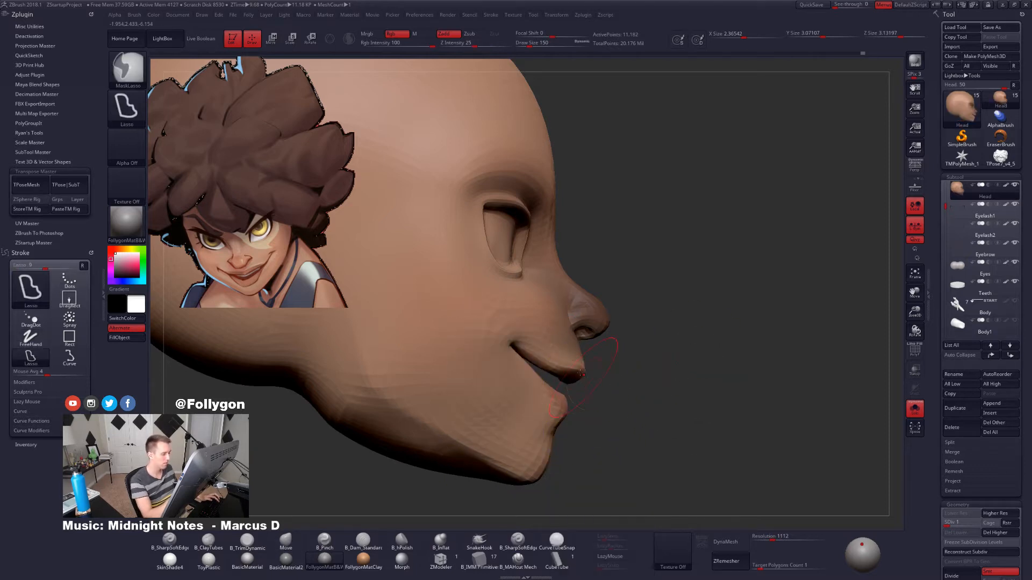
pyautogui.keyDown('ctrl'); pyautogui.click(621, 379); pyautogui.keyUp('ctrl')
pyautogui.press('w')
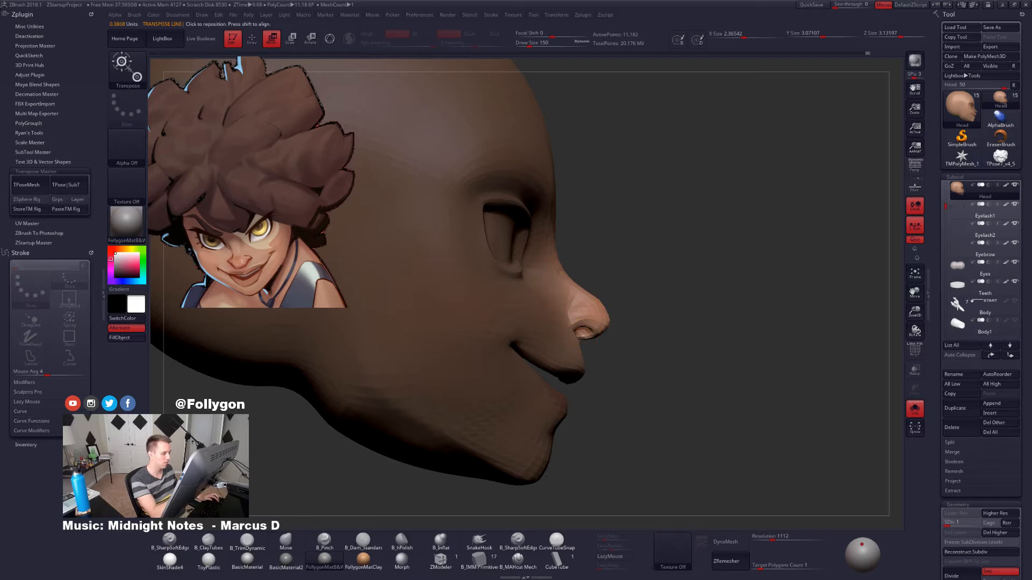
# Pull the nose slightly forward with a Transpose move line drawn from its bridge, exit Solo mode and clear the mask.
pyautogui.moveTo(558, 271); pyautogui.dragTo(623, 465)
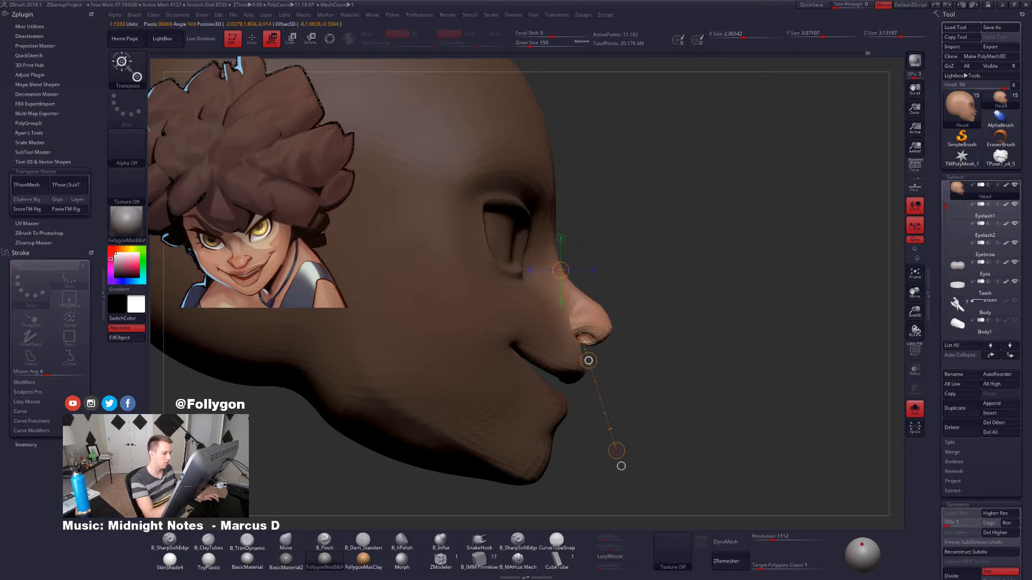
pyautogui.hotkey('shift', 'f')
pyautogui.moveTo(742, 392)
pyautogui.keyDown('shift'); pyautogui.mouseDown()
pyautogui.moveTo(653, 419)
pyautogui.moveTo(621, 453)
pyautogui.mouseUp(); pyautogui.keyUp('shift')
pyautogui.keyDown('ctrl'); pyautogui.click(640, 431); pyautogui.keyUp('ctrl')
pyautogui.keyDown('ctrl'); pyautogui.click(659, 436); pyautogui.keyUp('ctrl')
pyautogui.hotkey('shift', 'f')
pyautogui.press('q')
pyautogui.moveTo(698, 438)
pyautogui.mouseDown()
pyautogui.moveTo(635, 457)
pyautogui.moveTo(642, 437)
pyautogui.moveTo(682, 429)
pyautogui.moveTo(652, 415)
pyautogui.mouseUp()
pyautogui.hotkey('shift', 's')
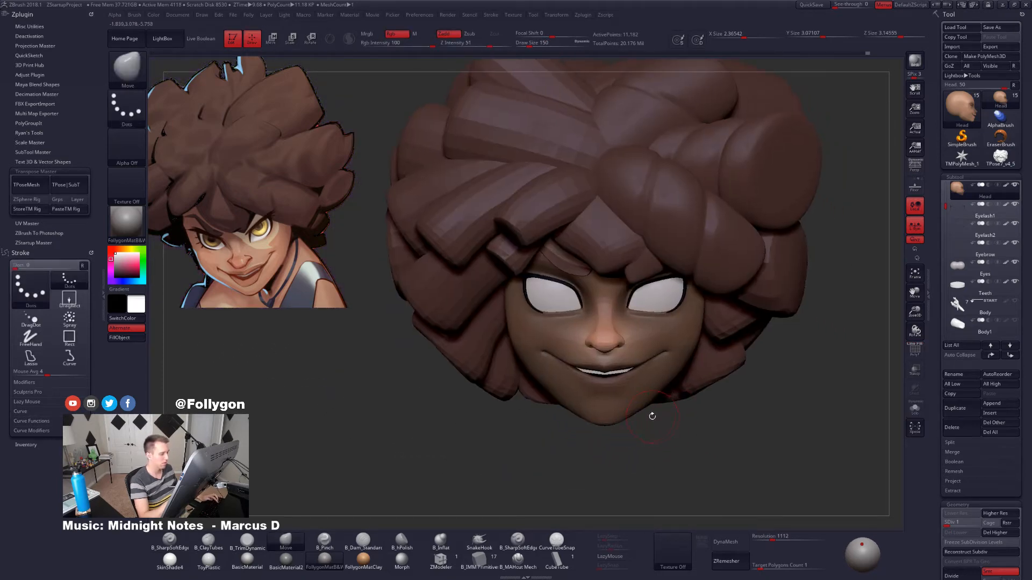
pyautogui.keyDown('ctrl'); pyautogui.click(674, 433); pyautogui.keyUp('ctrl')
pyautogui.moveTo(675, 431); pyautogui.dragTo(641, 438)
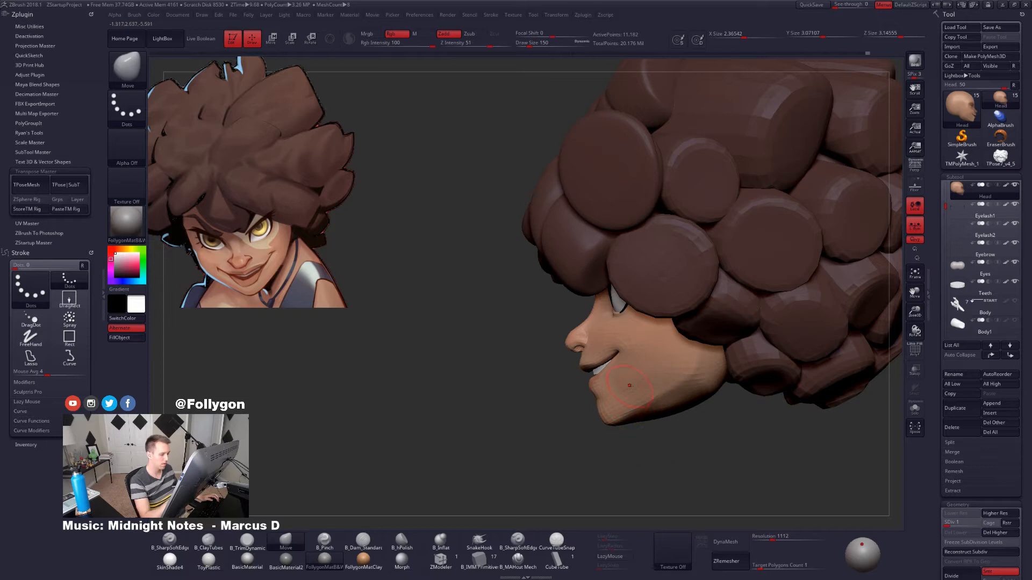
pyautogui.press('space')
pyautogui.moveTo(628, 385); pyautogui.dragTo(638, 386)
pyautogui.hotkey('shift', 's')
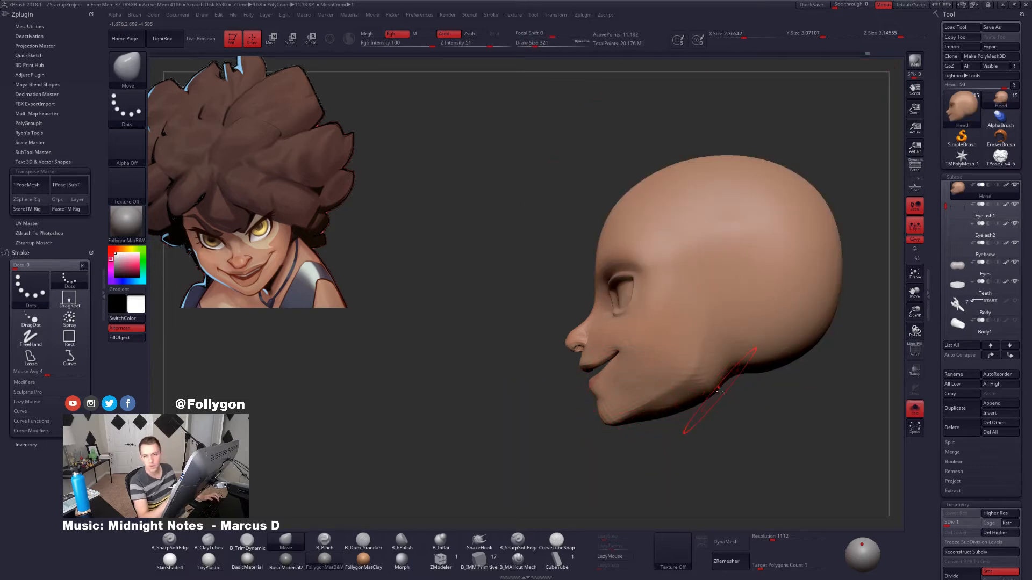
pyautogui.moveTo(720, 391); pyautogui.dragTo(627, 420)
pyautogui.press('w')
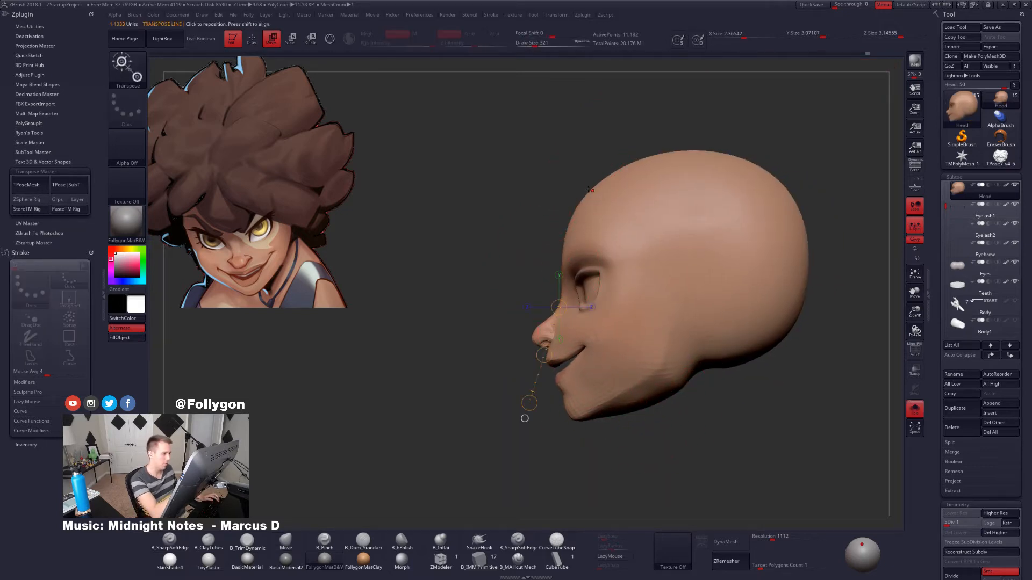
pyautogui.moveTo(593, 192)
pyautogui.mouseDown()
pyautogui.moveTo(535, 327)
pyautogui.moveTo(628, 500)
pyautogui.moveTo(617, 489)
pyautogui.mouseUp()
pyautogui.press('q')
pyautogui.press('ctrl')
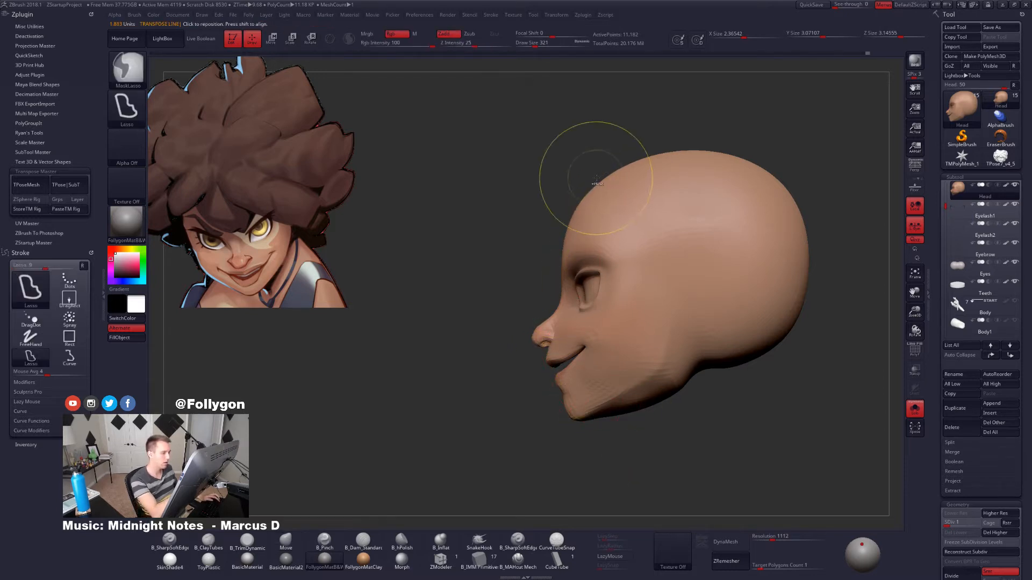
pyautogui.moveTo(523, 343)
pyautogui.keyDown('ctrl'); pyautogui.mouseDown()
pyautogui.moveTo(597, 459)
pyautogui.moveTo(612, 447)
pyautogui.mouseUp(); pyautogui.keyUp('ctrl')
# Adjust the chin and lower jaw slightly in profile with the Move brush at draw size 518.
pyautogui.press('space')
pyautogui.moveTo(580, 392); pyautogui.dragTo(589, 392)
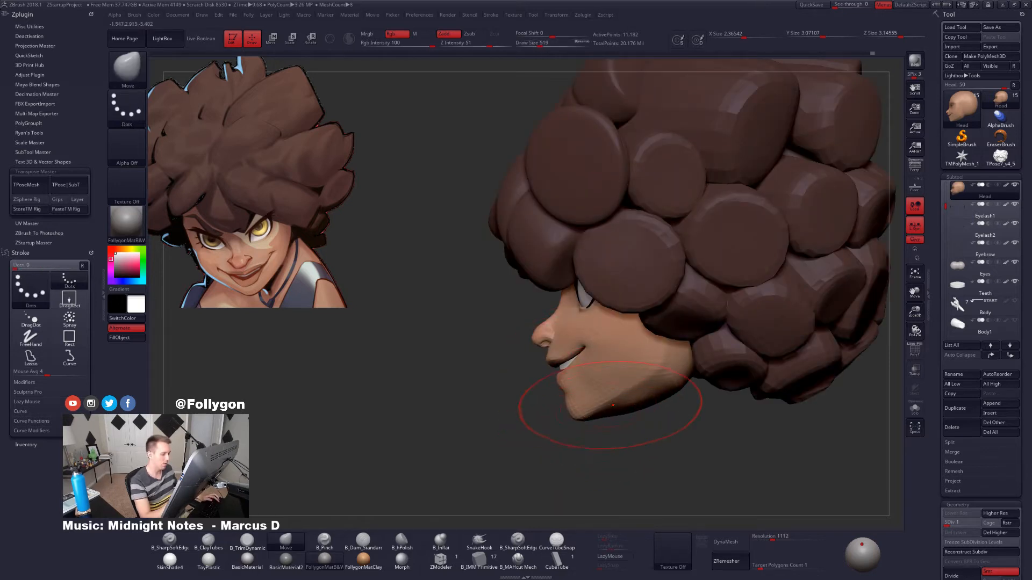
pyautogui.press('space')
pyautogui.moveTo(612, 405); pyautogui.dragTo(595, 417)
pyautogui.moveTo(516, 440); pyautogui.dragTo(594, 436)
# Set the draw size to 252, isolate the Head in Solo mode and hide everything except the nose with a lasso selection.
pyautogui.press('space')
pyautogui.moveTo(604, 374); pyautogui.dragTo(592, 373)
pyautogui.press('w')
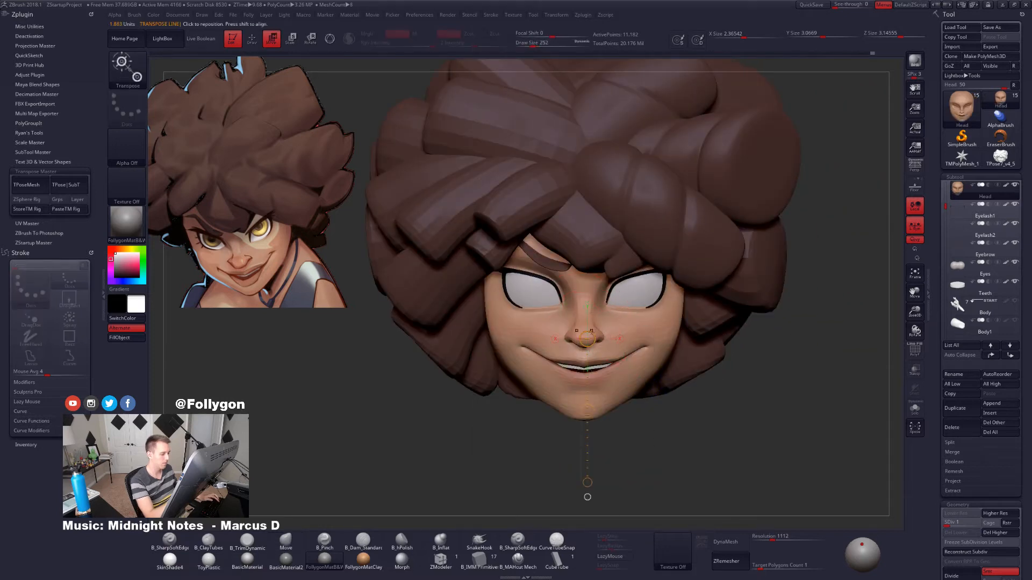
pyautogui.press('q')
pyautogui.hotkey('alt', 's')
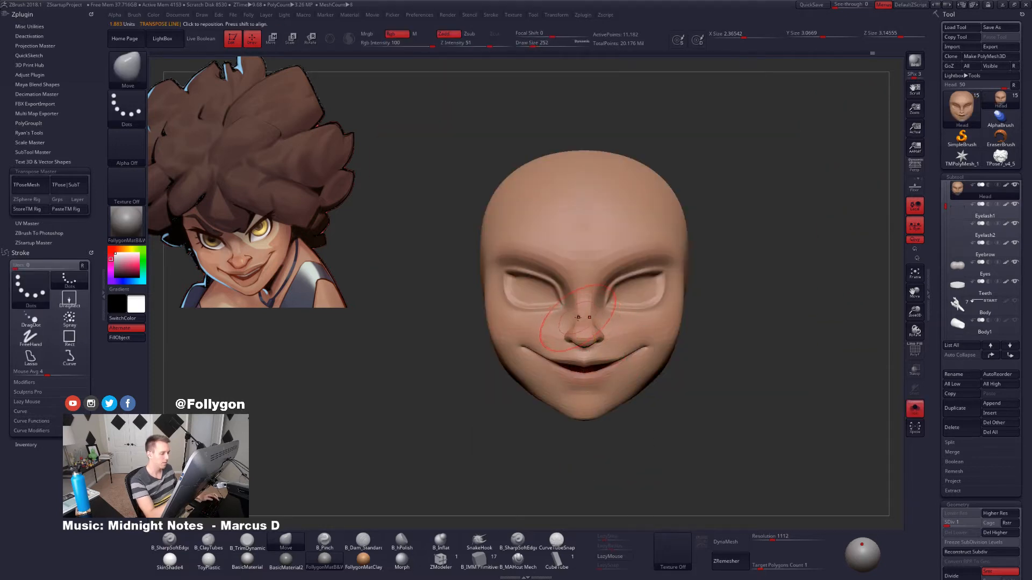
pyautogui.keyDown('ctrl'); pyautogui.moveTo(583, 322); pyautogui.dragTo(563, 322, button='right'); pyautogui.keyUp('ctrl')
pyautogui.keyDown('ctrl'); pyautogui.keyDown('shift'); pyautogui.moveTo(559, 321); pyautogui.dragTo(550, 342); pyautogui.keyUp('shift'); pyautogui.keyUp('ctrl')
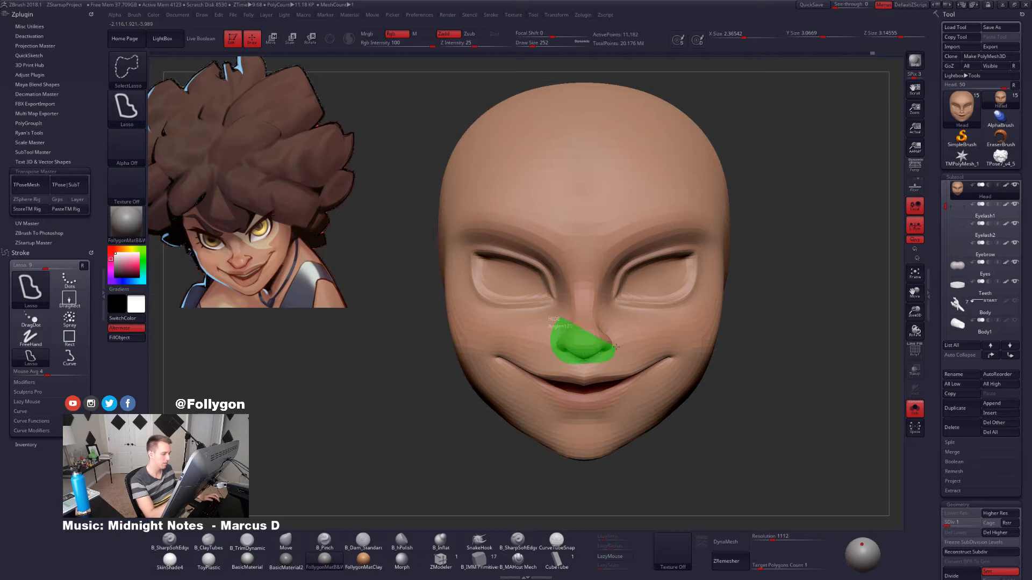
pyautogui.keyDown('ctrl'); pyautogui.keyDown('shift'); pyautogui.moveTo(604, 304); pyautogui.dragTo(596, 303); pyautogui.keyUp('shift'); pyautogui.keyUp('ctrl')
pyautogui.moveTo(540, 330); pyautogui.dragTo(607, 336)
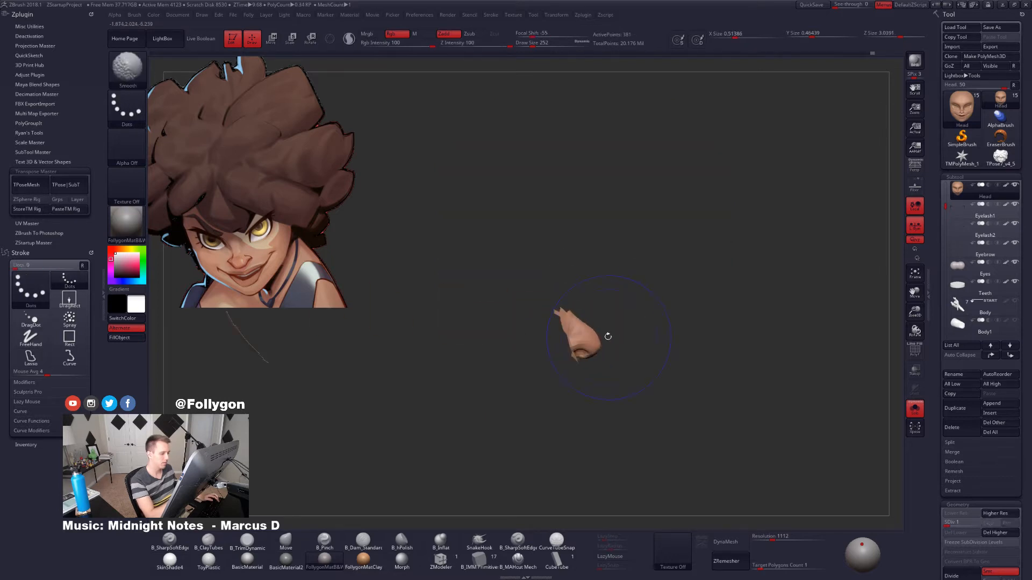
# Isolate the nose polygons, mask the rest of the head, and show the full head with only the nose editable.
pyautogui.moveTo(559, 292)
pyautogui.keyDown('ctrl'); pyautogui.keyDown('shift'); pyautogui.mouseDown()
pyautogui.moveTo(549, 376)
pyautogui.moveTo(618, 301)
pyautogui.moveTo(611, 333)
pyautogui.moveTo(558, 337)
pyautogui.moveTo(555, 293)
pyautogui.mouseUp(); pyautogui.keyUp('shift'); pyautogui.keyUp('ctrl')
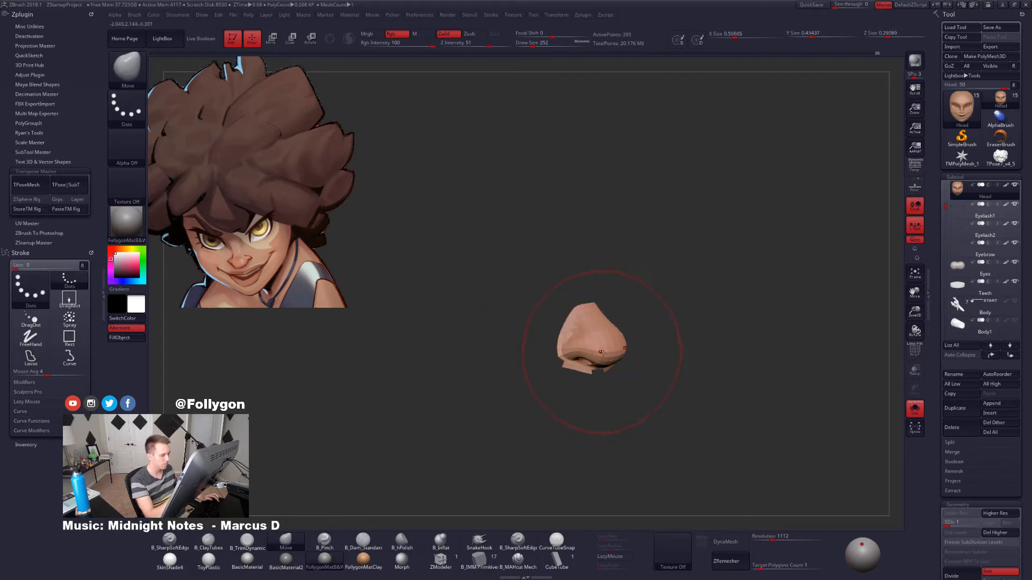
pyautogui.keyDown('shift'); pyautogui.moveTo(603, 349); pyautogui.dragTo(576, 368, button='right'); pyautogui.keyUp('shift')
pyautogui.keyDown('ctrl'); pyautogui.keyDown('alt'); pyautogui.keyDown('shift'); pyautogui.moveTo(620, 384); pyautogui.dragTo(618, 386); pyautogui.keyUp('shift'); pyautogui.keyUp('alt'); pyautogui.keyUp('ctrl')
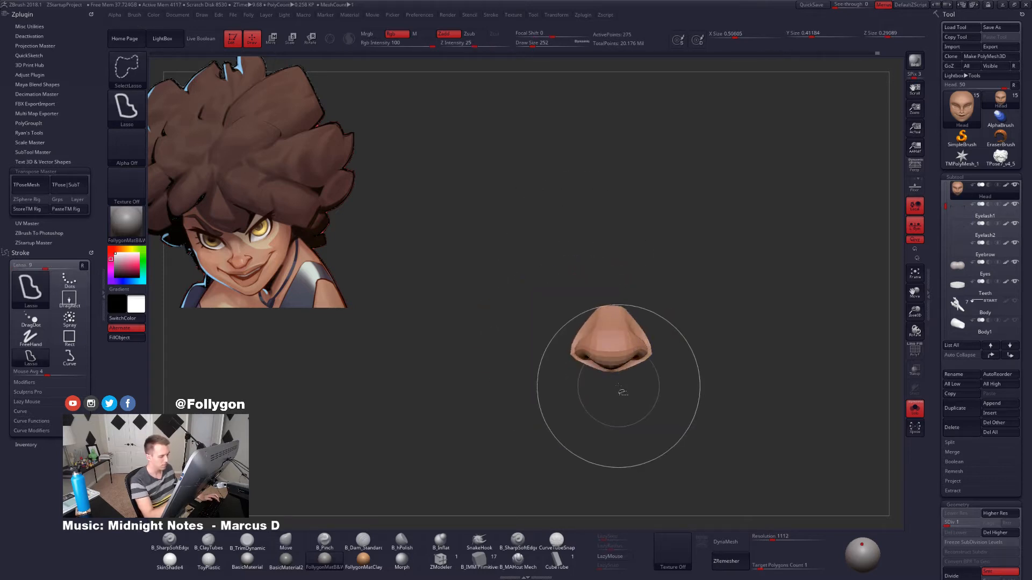
pyautogui.keyDown('ctrl'); pyautogui.keyDown('shift'); pyautogui.click(615, 386); pyautogui.keyUp('shift'); pyautogui.keyUp('ctrl')
pyautogui.keyDown('ctrl'); pyautogui.click(813, 350); pyautogui.keyUp('ctrl')
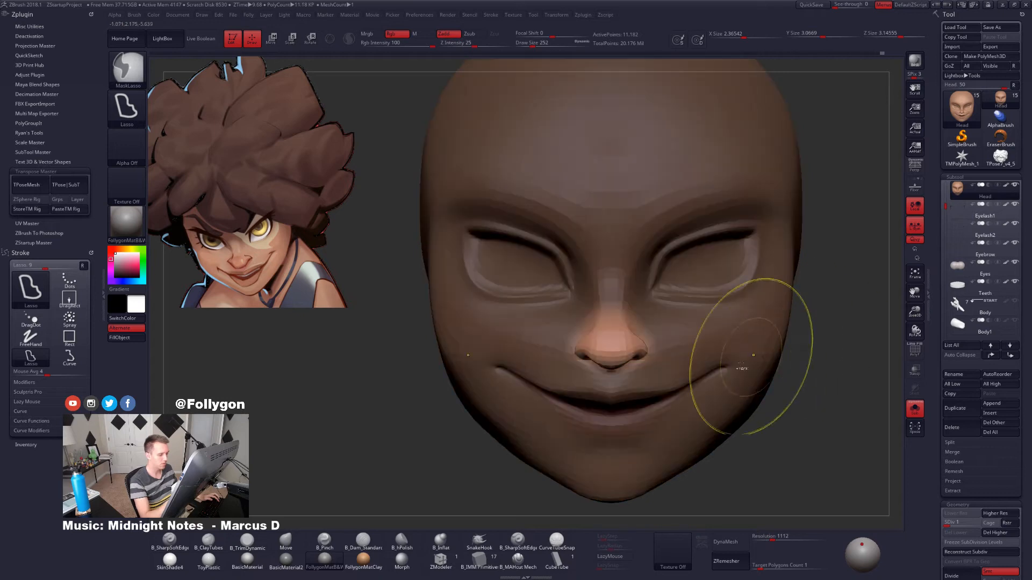
# Reposition the unmasked nose from the side view using a Transpose move line.
pyautogui.keyDown('shift'); pyautogui.moveTo(693, 393); pyautogui.dragTo(627, 344, button='right'); pyautogui.keyUp('shift')
pyautogui.press('w')
pyautogui.moveTo(651, 319); pyautogui.dragTo(621, 404)
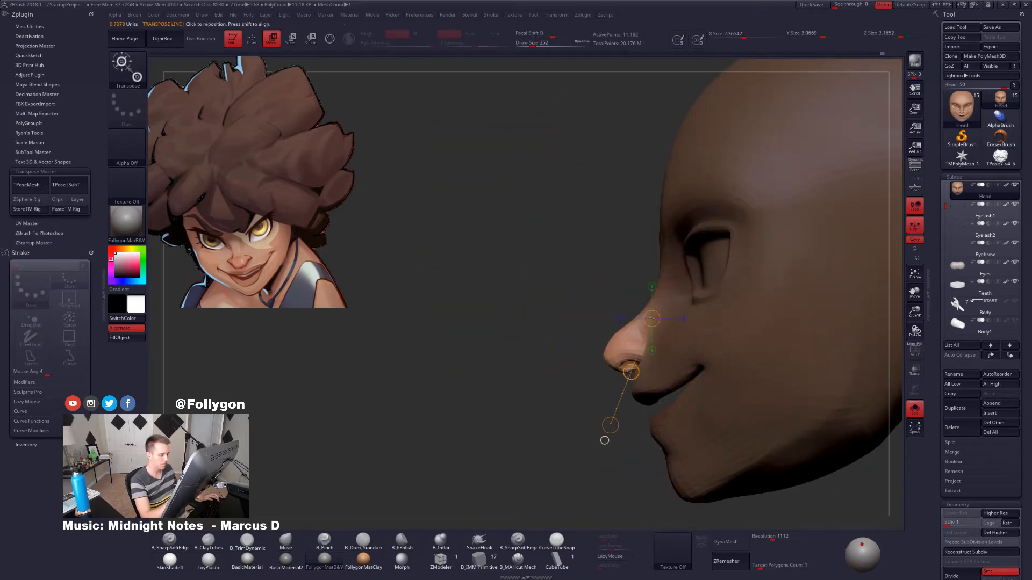
pyautogui.press('q')
# Adjust the nose profile using the Move brush and set its draw size to 181.
pyautogui.moveTo(633, 376)
pyautogui.mouseDown(button='right')
pyautogui.moveTo(681, 377)
pyautogui.moveTo(664, 385)
pyautogui.moveTo(664, 373)
pyautogui.mouseUp(button='right')
pyautogui.press('b')
pyautogui.press('m')
pyautogui.press('v')
pyautogui.moveTo(693, 409)
pyautogui.mouseDown(button='right')
pyautogui.moveTo(758, 382)
pyautogui.moveTo(767, 396)
pyautogui.moveTo(720, 380)
pyautogui.moveTo(691, 388)
pyautogui.moveTo(717, 370)
pyautogui.moveTo(719, 383)
pyautogui.mouseUp(button='right')
pyautogui.press('space')
pyautogui.click(731, 372)
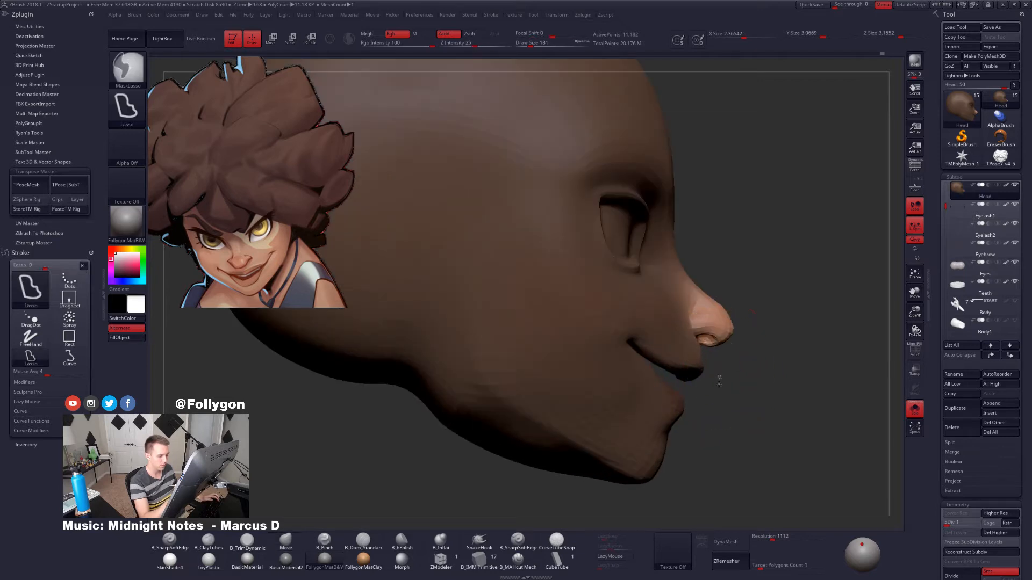
# Lay a Transpose line across the nose and adjust the mask's softness around the nose.
pyautogui.keyDown('ctrl'); pyautogui.moveTo(719, 384); pyautogui.dragTo(727, 393); pyautogui.keyUp('ctrl')
pyautogui.moveTo(726, 393); pyautogui.dragTo(679, 430, button='right')
pyautogui.press('w')
pyautogui.keyDown('ctrl'); pyautogui.moveTo(656, 340); pyautogui.dragTo(739, 341); pyautogui.keyUp('ctrl')
pyautogui.press('q')
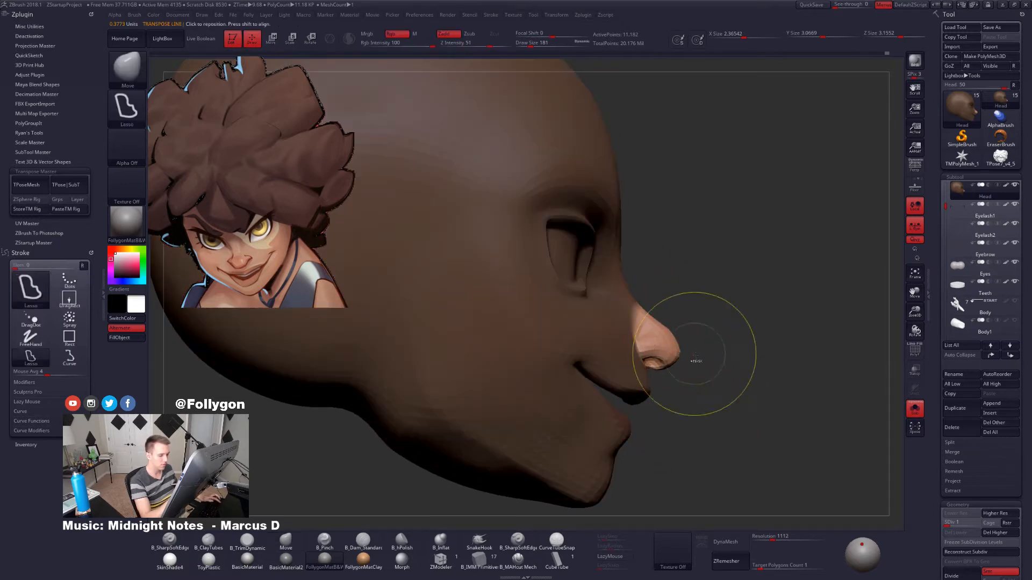
pyautogui.keyDown('ctrl'); pyautogui.click(694, 354); pyautogui.keyUp('ctrl')
pyautogui.keyDown('ctrl'); pyautogui.click(658, 345); pyautogui.keyUp('ctrl')
pyautogui.keyDown('ctrl'); pyautogui.click(659, 345); pyautogui.keyUp('ctrl')
pyautogui.keyDown('ctrl'); pyautogui.click(684, 355); pyautogui.keyUp('ctrl')
# Adjust the nose's angle and projection with Transpose rotate and move, pulling it slightly toward the face.
pyautogui.press('r')
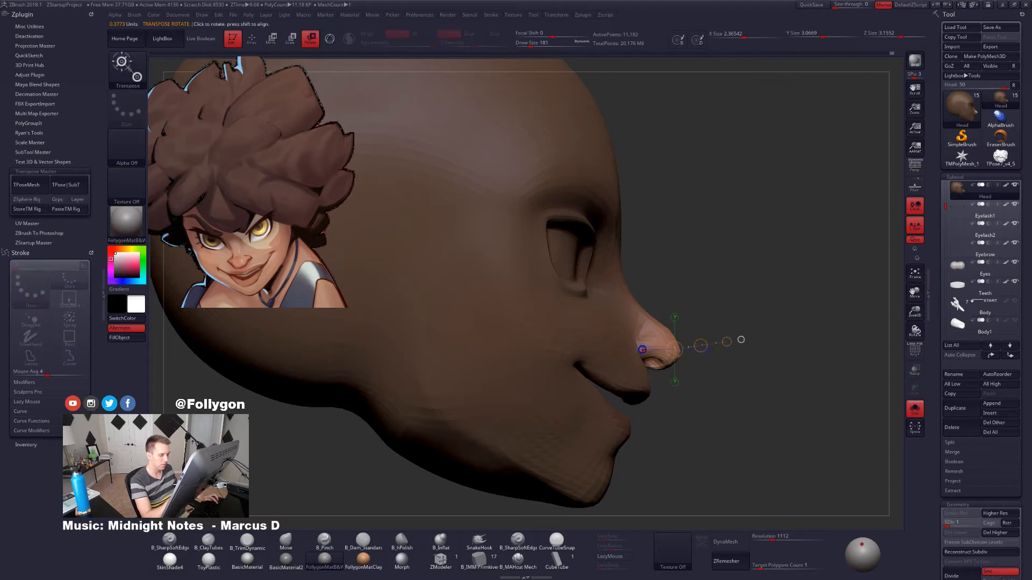
pyautogui.press('w')
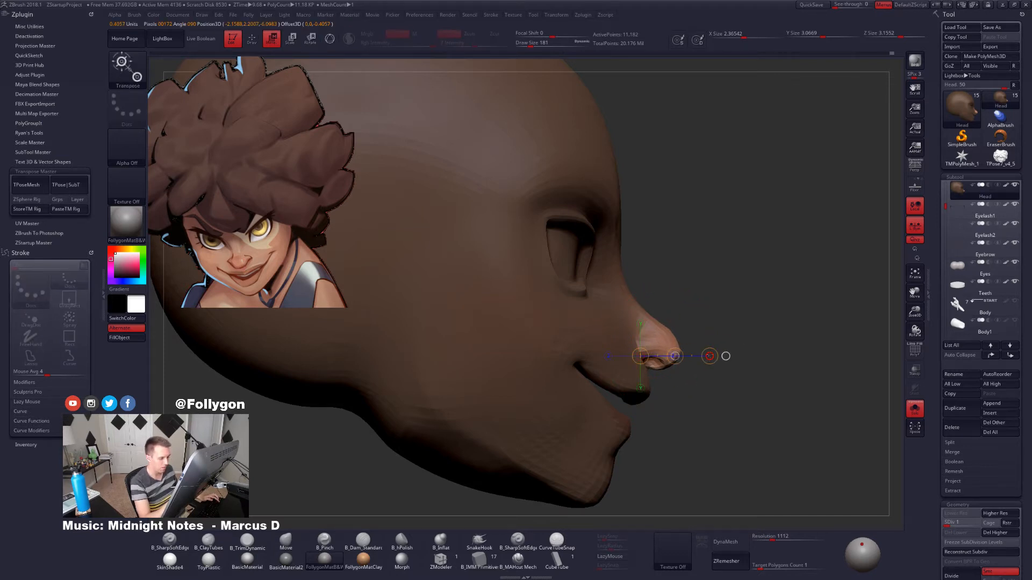
pyautogui.press('q')
pyautogui.keyDown('shift'); pyautogui.moveTo(691, 354); pyautogui.dragTo(675, 365); pyautogui.keyUp('shift')
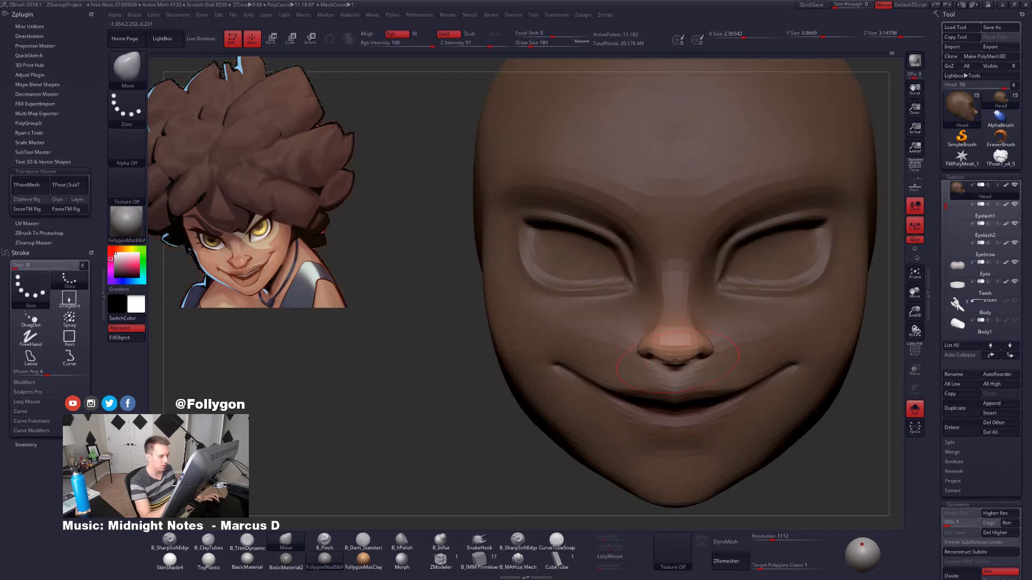
# Refine the nose base and nostrils using the Move brush at draw sizes 104, 96 and 74.
pyautogui.press('space')
pyautogui.moveTo(682, 359); pyautogui.dragTo(677, 360)
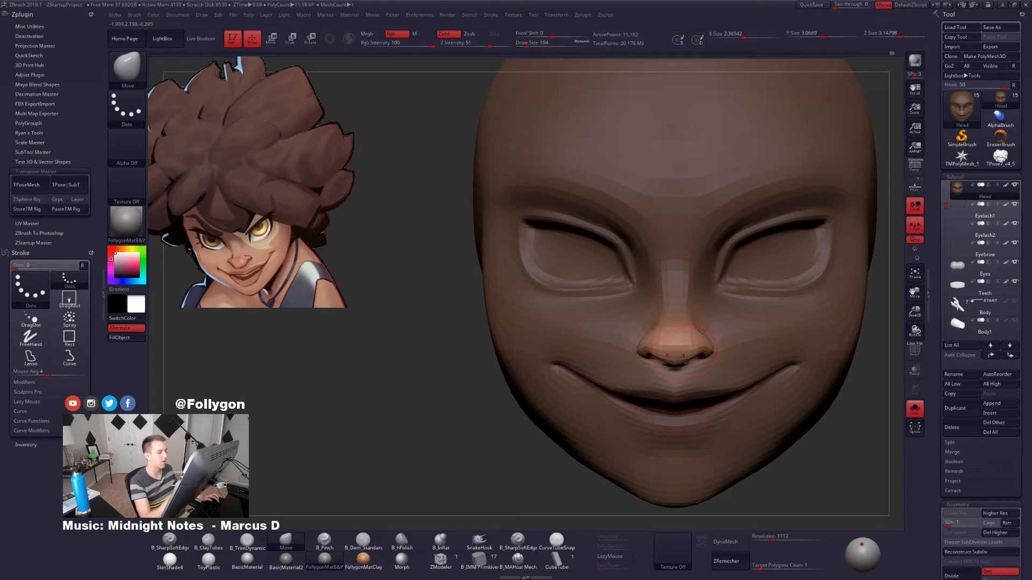
pyautogui.keyDown('shift'); pyautogui.moveTo(683, 355); pyautogui.dragTo(665, 363, button='right'); pyautogui.keyUp('shift')
pyautogui.press('space')
pyautogui.moveTo(661, 361); pyautogui.dragTo(674, 362)
pyautogui.press('space')
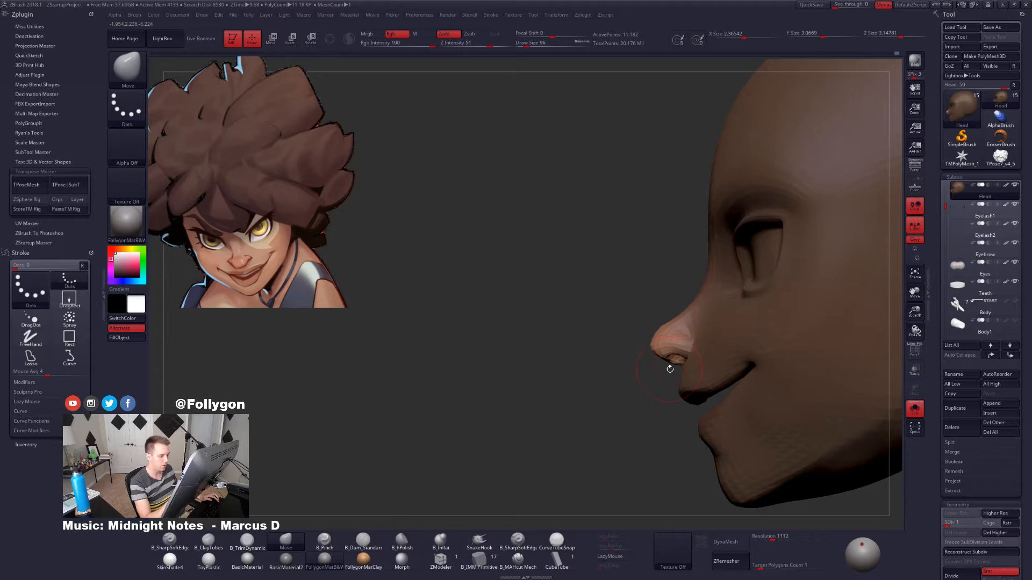
pyautogui.moveTo(669, 369)
pyautogui.mouseDown(button='right')
pyautogui.moveTo(717, 371)
pyautogui.moveTo(686, 359)
pyautogui.mouseUp(button='right')
pyautogui.press('space')
pyautogui.moveTo(682, 350); pyautogui.dragTo(678, 349)
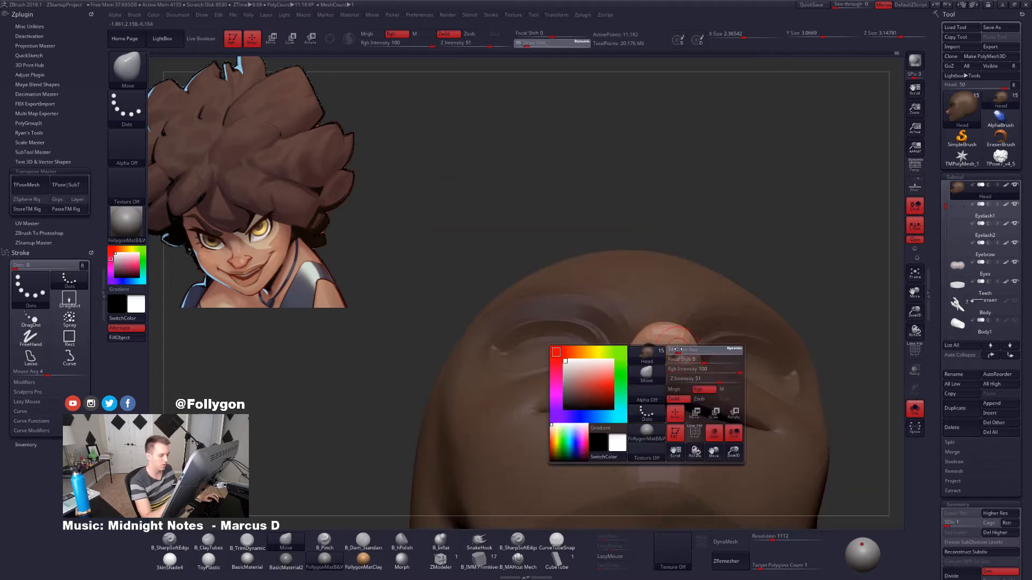
# Raise the head to subdivision level 4 and refine the nostrils from below with the Move brush.
pyautogui.press('d')
pyautogui.press('d')
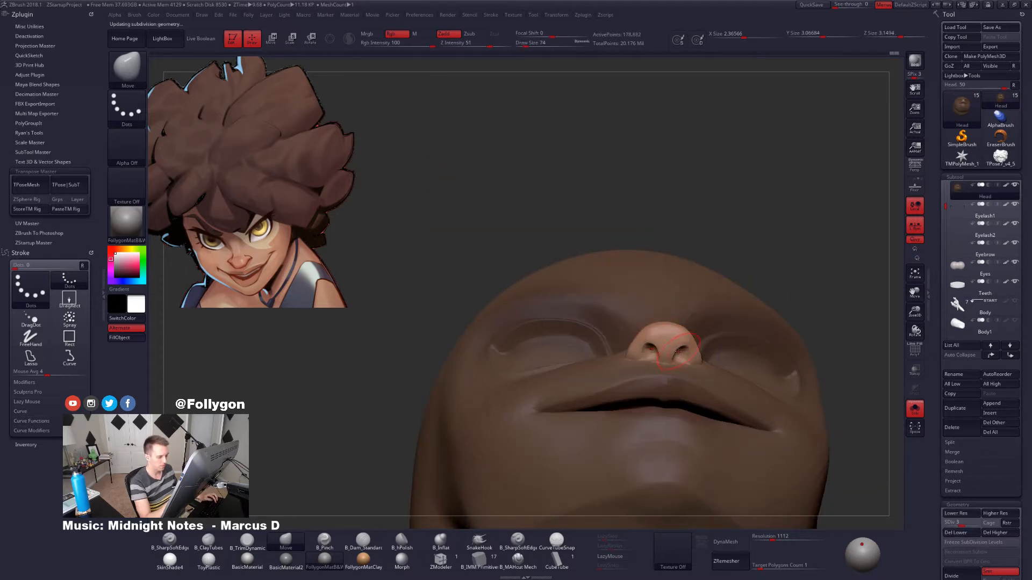
pyautogui.moveTo(679, 352); pyautogui.dragTo(692, 353, button='right')
pyautogui.press('space')
pyautogui.moveTo(683, 353); pyautogui.dragTo(681, 352)
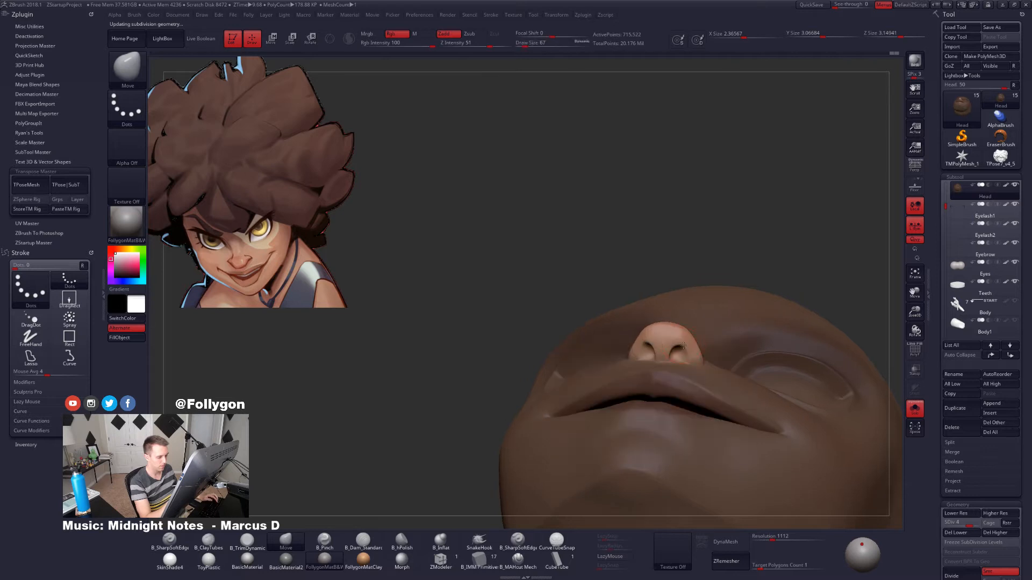
pyautogui.moveTo(677, 354); pyautogui.dragTo(688, 410, button='right')
pyautogui.moveTo(667, 370)
pyautogui.mouseDown(button='right')
pyautogui.moveTo(671, 348)
pyautogui.moveTo(679, 371)
pyautogui.mouseUp(button='right')
# Sharpen the lower edge of the nose using B_Pinch at draw size 33, undo a stroke, and smooth the nostril area.
pyautogui.press('5')
pyautogui.press('space')
pyautogui.moveTo(679, 353); pyautogui.dragTo(735, 356)
pyautogui.hotkey('ctrl', 'z')
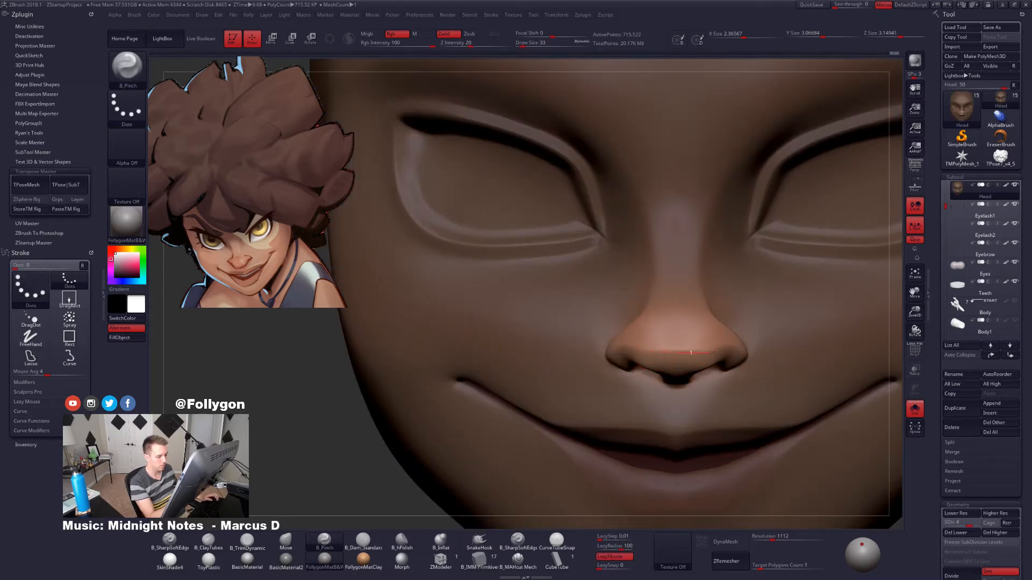
pyautogui.moveTo(690, 359); pyautogui.dragTo(692, 359, button='right')
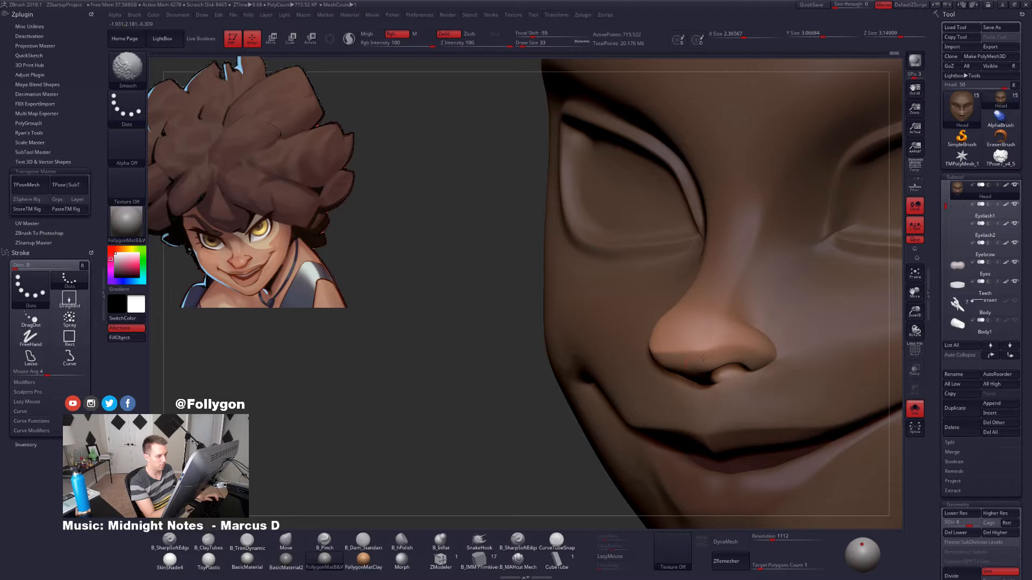
pyautogui.keyDown('shift'); pyautogui.moveTo(702, 358); pyautogui.dragTo(693, 360); pyautogui.keyUp('shift')
pyautogui.moveTo(693, 360)
pyautogui.mouseDown(button='right')
pyautogui.moveTo(744, 361)
pyautogui.moveTo(712, 363)
pyautogui.moveTo(647, 398)
pyautogui.moveTo(714, 363)
pyautogui.moveTo(677, 367)
pyautogui.moveTo(691, 357)
pyautogui.moveTo(696, 377)
pyautogui.mouseUp(button='right')
# Subdivide the head to level 5 and isolate the nose region by hiding the surrounding face.
pyautogui.hotkey('shift', 'd')
pyautogui.hotkey('shift', 'd')
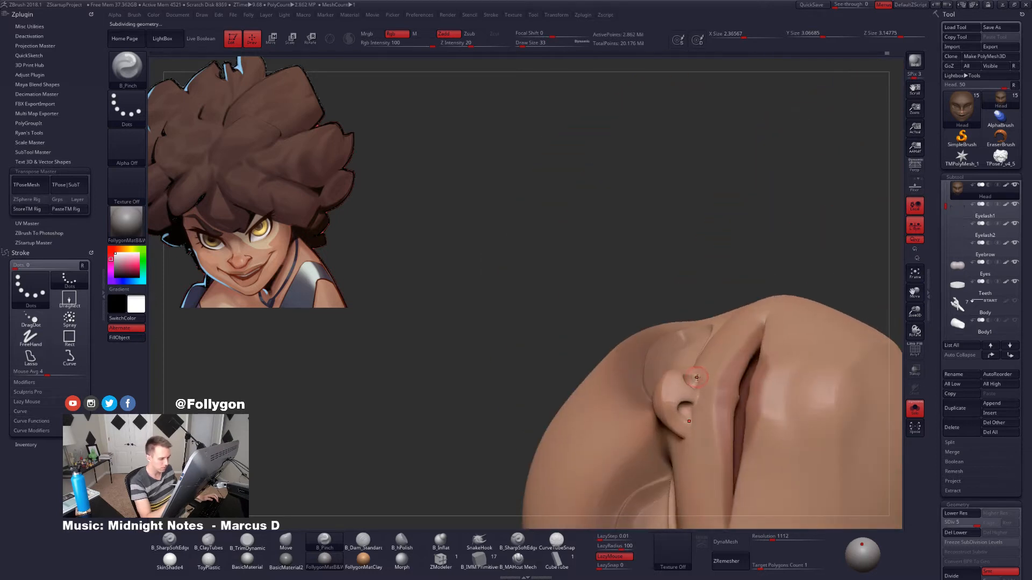
pyautogui.keyDown('ctrl'); pyautogui.keyDown('shift'); pyautogui.moveTo(701, 368); pyautogui.dragTo(702, 425); pyautogui.keyUp('shift'); pyautogui.keyUp('ctrl')
pyautogui.moveTo(707, 331); pyautogui.dragTo(666, 371, button='right')
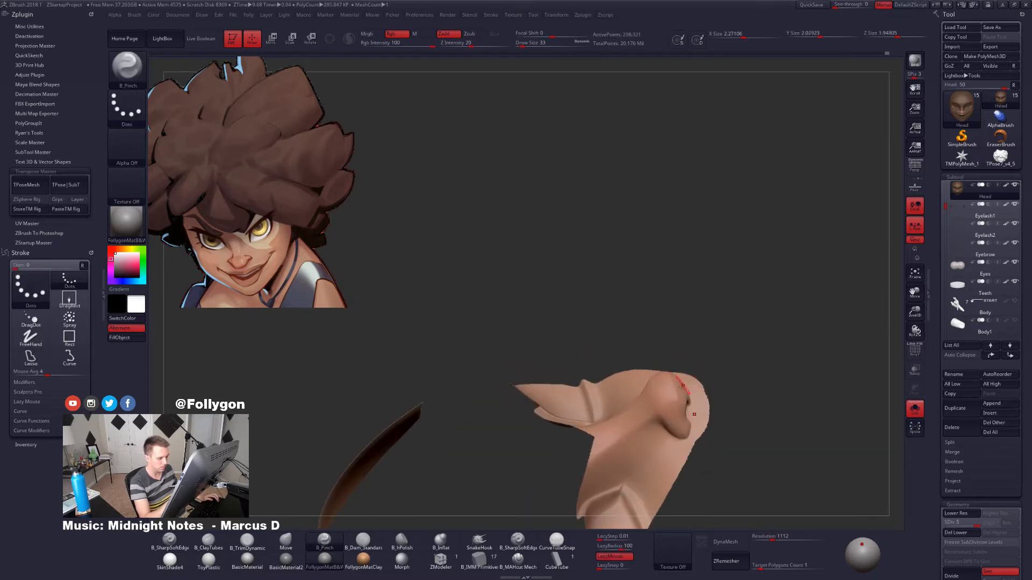
pyautogui.keyDown('ctrl'); pyautogui.keyDown('shift'); pyautogui.moveTo(772, 374); pyautogui.dragTo(656, 417); pyautogui.keyUp('shift'); pyautogui.keyUp('ctrl')
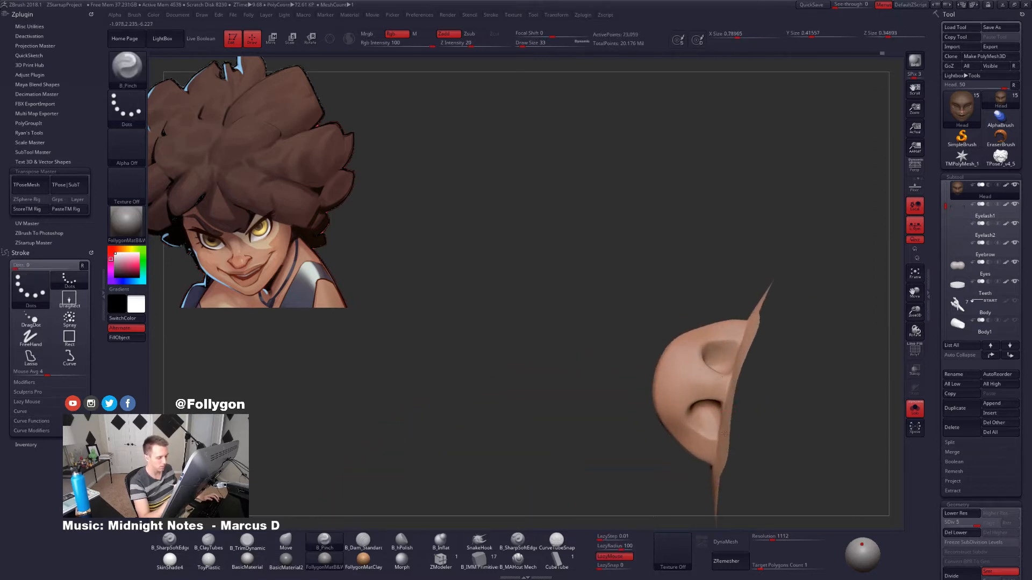
pyautogui.moveTo(724, 433); pyautogui.dragTo(739, 395, button='right')
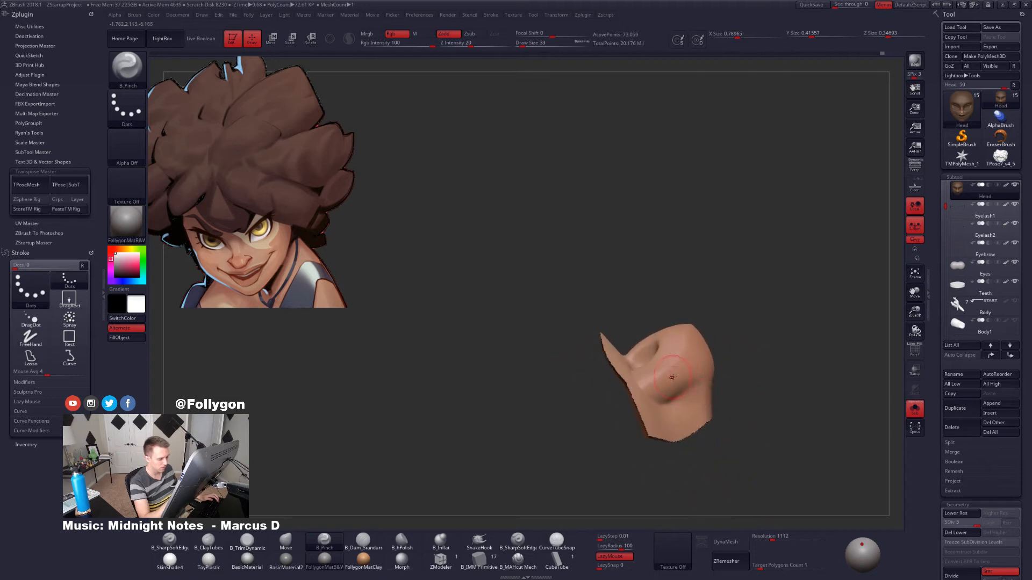
pyautogui.moveTo(671, 378)
pyautogui.mouseDown(button='right')
pyautogui.moveTo(665, 396)
pyautogui.moveTo(729, 373)
pyautogui.moveTo(702, 371)
pyautogui.moveTo(710, 410)
pyautogui.moveTo(664, 386)
pyautogui.mouseUp(button='right')
# Turn off the head's polypaint display and flatten the nostril planes with B_TrimDynamic at draw size 29.
pyautogui.click(1004, 187)
pyautogui.press('space')
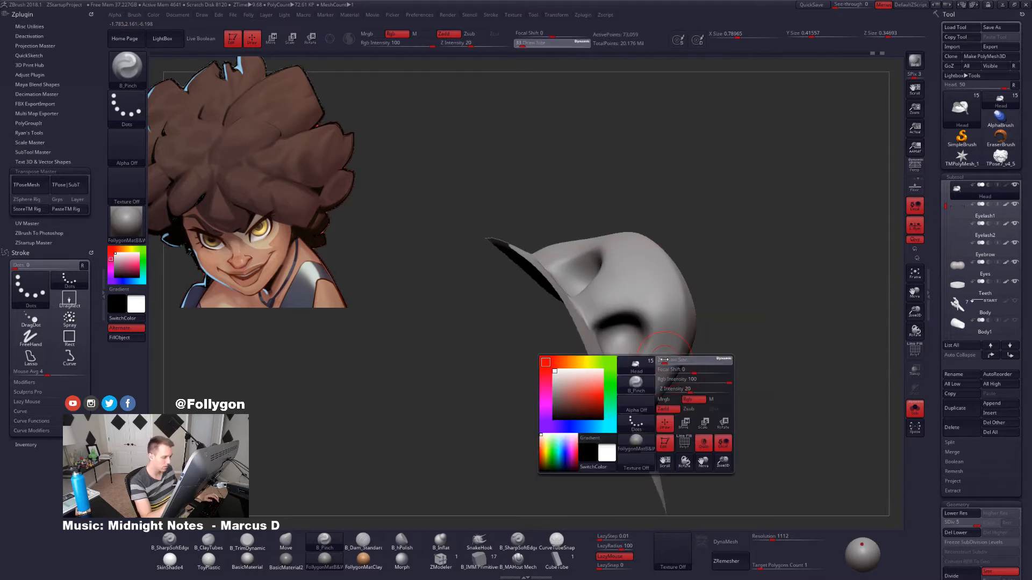
pyautogui.press('3')
pyautogui.moveTo(640, 359); pyautogui.dragTo(646, 380)
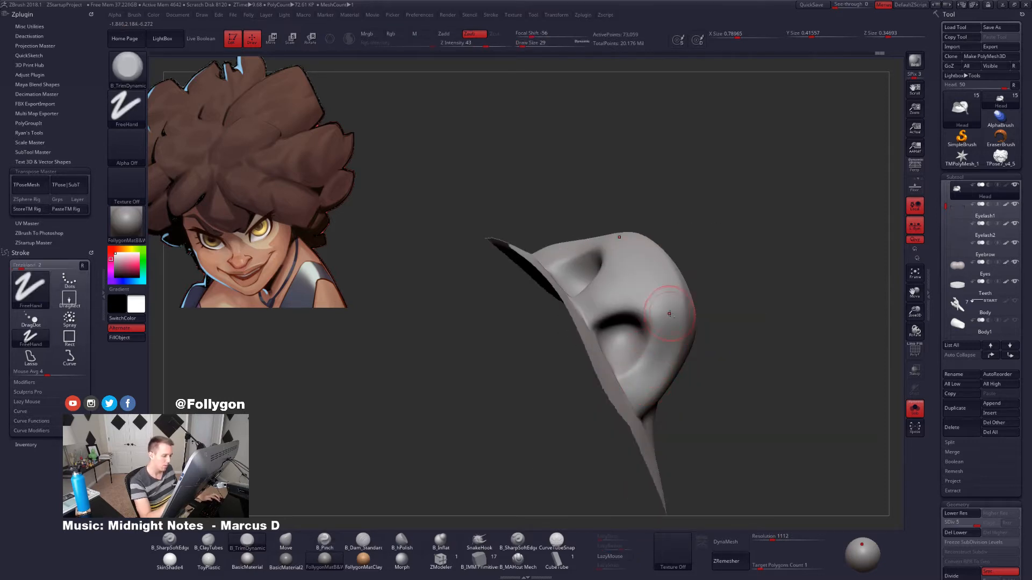
pyautogui.moveTo(653, 375); pyautogui.dragTo(666, 367, button='right')
pyautogui.moveTo(677, 356); pyautogui.dragTo(676, 352, button='right')
# Pinch the edges around the nostril opening using B_Pinch, reducing the draw size to 25.
pyautogui.press('5')
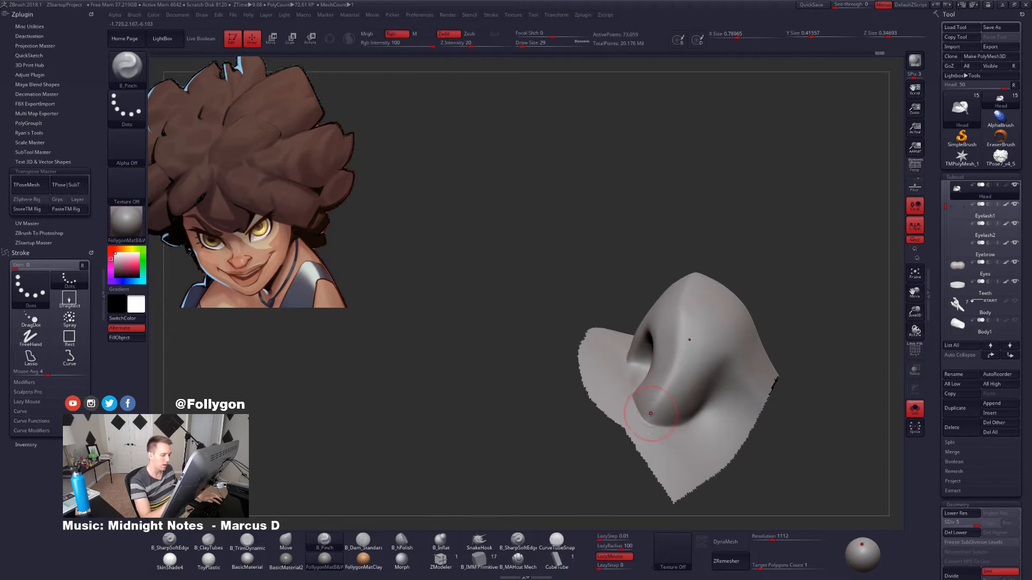
pyautogui.moveTo(678, 282)
pyautogui.mouseDown(button='right')
pyautogui.moveTo(671, 373)
pyautogui.moveTo(684, 335)
pyautogui.moveTo(640, 416)
pyautogui.moveTo(674, 380)
pyautogui.mouseUp(button='right')
pyautogui.press('space')
pyautogui.moveTo(720, 343); pyautogui.dragTo(715, 344)
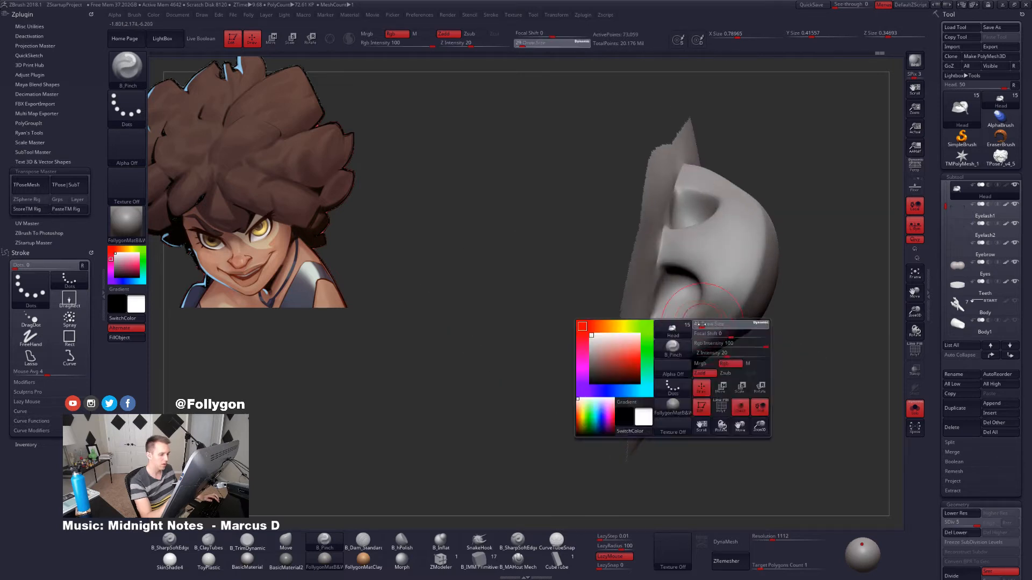
pyautogui.moveTo(715, 343); pyautogui.dragTo(687, 356, button='right')
# Lower the nose to subdivision level 3, build up the nostril rim with B_ClayTubes, and smooth it.
pyautogui.hotkey('shift', 'd')
pyautogui.hotkey('shift', 'd')
pyautogui.press('b')
pyautogui.press('c')
pyautogui.press('t')
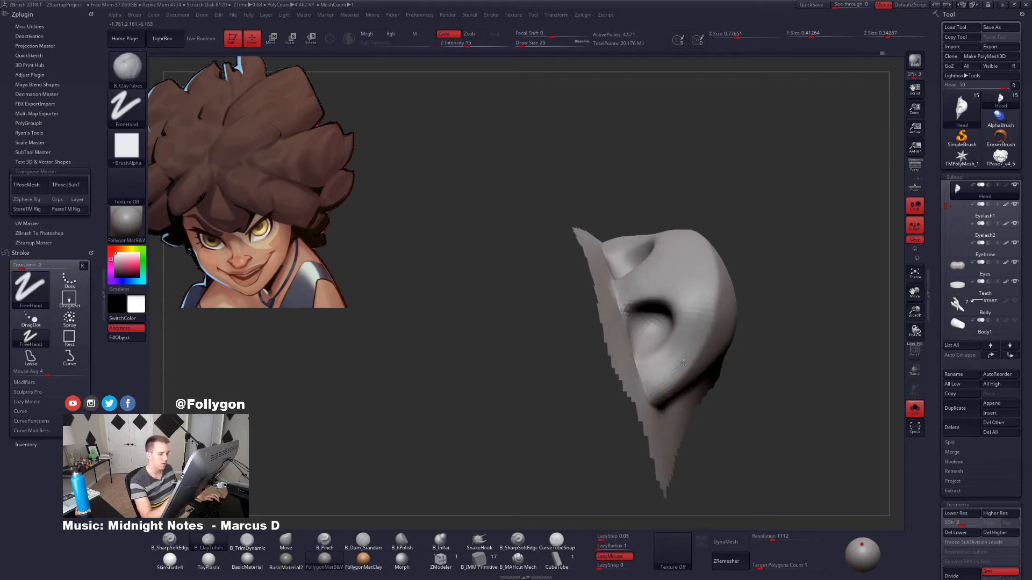
pyautogui.keyDown('shift'); pyautogui.moveTo(667, 373); pyautogui.dragTo(653, 360); pyautogui.keyUp('shift')
pyautogui.moveTo(639, 361); pyautogui.dragTo(672, 357, button='right')
# Raise the nose to subdivision level 4 and smooth the nostril rim and wing.
pyautogui.press('d')
pyautogui.moveTo(672, 356)
pyautogui.keyDown('shift'); pyautogui.mouseDown()
pyautogui.moveTo(688, 340)
pyautogui.moveTo(672, 368)
pyautogui.mouseUp(); pyautogui.keyUp('shift')
pyautogui.moveTo(672, 368); pyautogui.dragTo(693, 371, button='right')
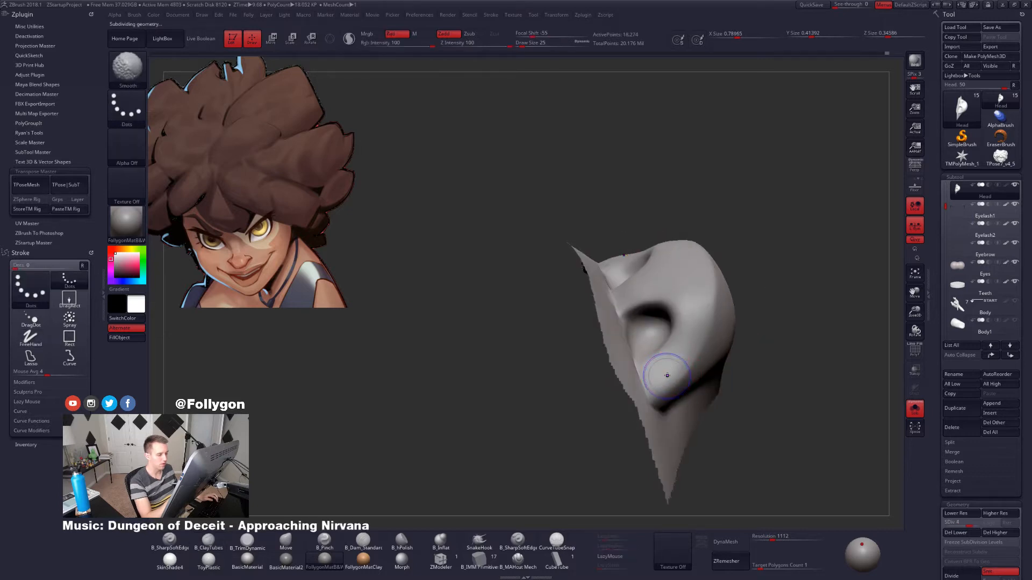
pyautogui.keyDown('shift'); pyautogui.moveTo(668, 373); pyautogui.dragTo(688, 344); pyautogui.keyUp('shift')
pyautogui.moveTo(698, 308)
pyautogui.mouseDown(button='right')
pyautogui.moveTo(700, 352)
pyautogui.moveTo(683, 366)
pyautogui.mouseUp(button='right')
# Sharpen the nostril rim with B_Pinch at draw size 25 and raise the nose to subdivision level 5.
pyautogui.press('b')
pyautogui.press('p')
pyautogui.press('i')
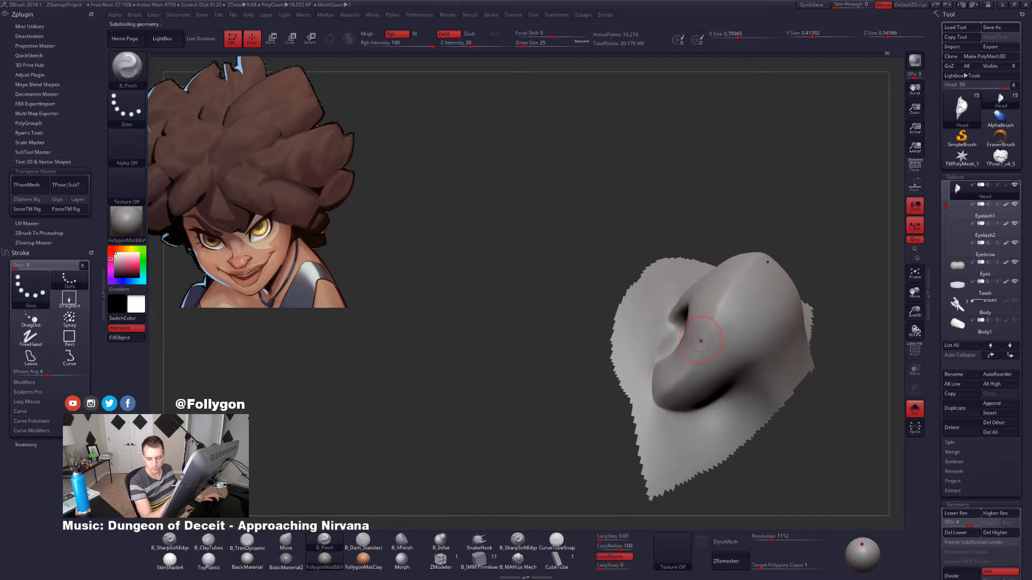
pyautogui.moveTo(693, 349); pyautogui.dragTo(657, 398, button='right')
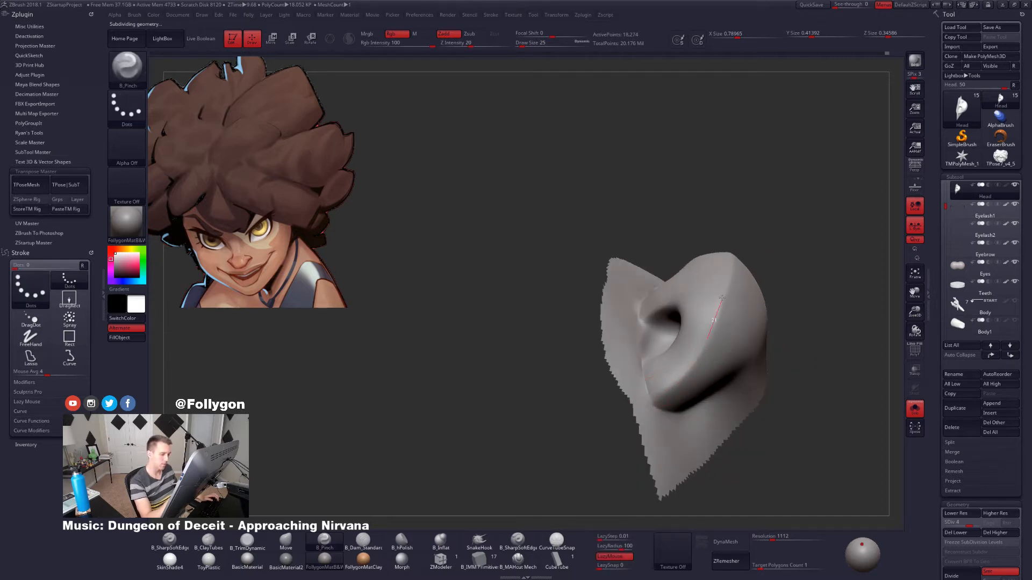
pyautogui.moveTo(720, 308); pyautogui.dragTo(721, 308, button='right')
pyautogui.moveTo(701, 361); pyautogui.dragTo(731, 330, button='right')
pyautogui.hotkey('ctrl', 'd')
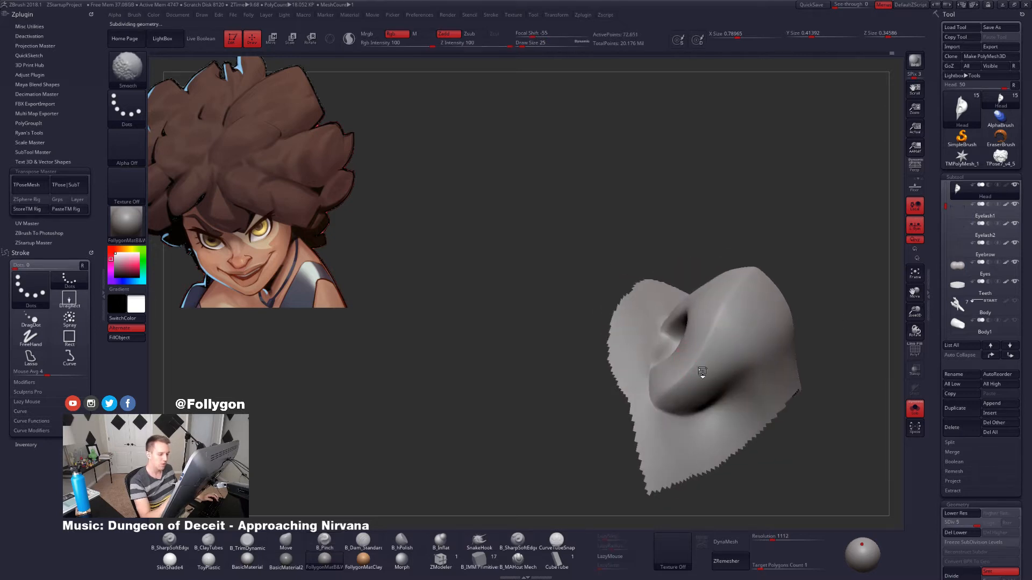
pyautogui.moveTo(702, 372)
pyautogui.mouseDown(button='right')
pyautogui.moveTo(711, 388)
pyautogui.moveTo(711, 355)
pyautogui.mouseUp(button='right')
# Lower the nose to subdivision level 3 and reshape the nostril wings with the Move brush at draw sizes 38 and 54.
pyautogui.hotkey('shift', 'd')
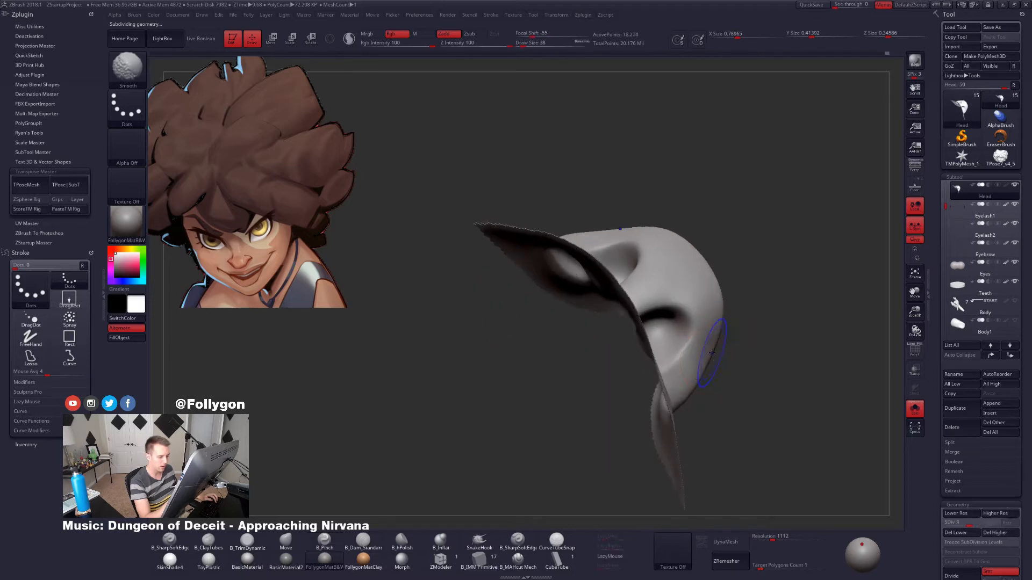
pyautogui.hotkey('shift', 'd')
pyautogui.press('b')
pyautogui.press('m')
pyautogui.press('v')
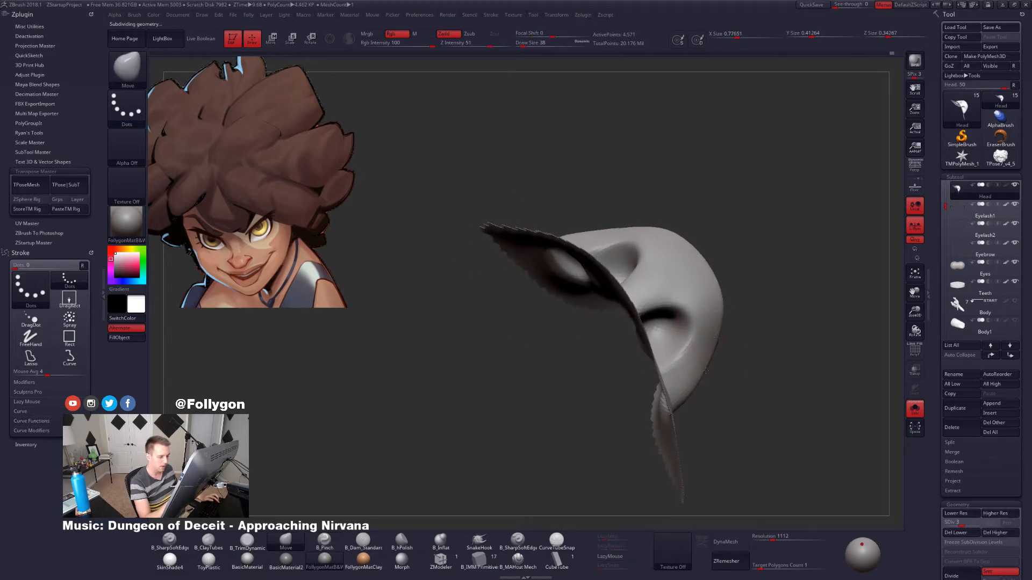
pyautogui.press('d')
pyautogui.moveTo(707, 367)
pyautogui.mouseDown(button='right')
pyautogui.moveTo(704, 376)
pyautogui.moveTo(725, 376)
pyautogui.moveTo(747, 366)
pyautogui.mouseUp(button='right')
pyautogui.hotkey('shift', 'd')
pyautogui.press('space')
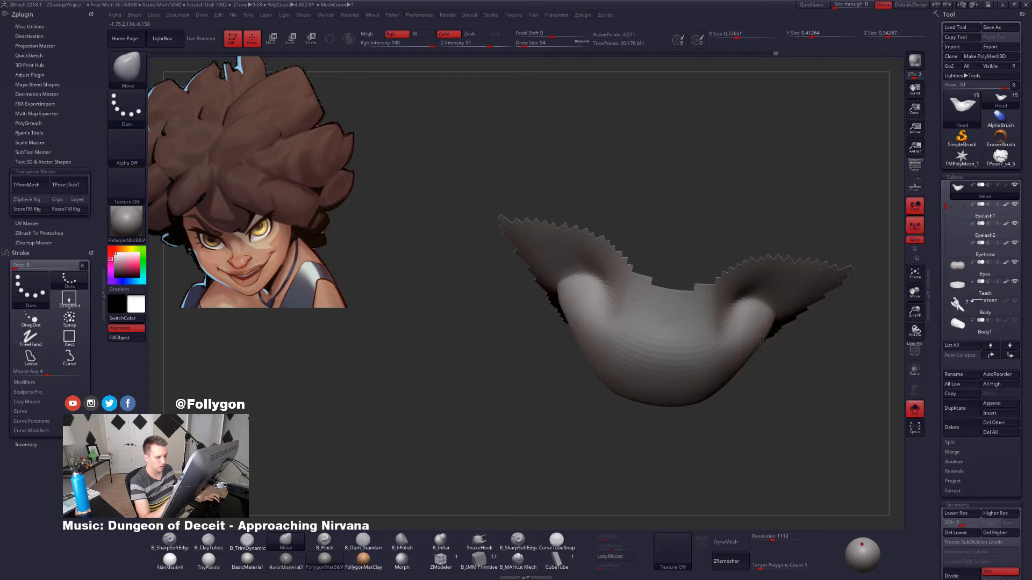
# Refine the nostril edge using the Move brush at draw size 18, working at subdivision level 4.
pyautogui.moveTo(761, 340); pyautogui.dragTo(743, 343, button='right')
pyautogui.press('space')
pyautogui.moveTo(754, 358); pyautogui.dragTo(748, 359)
pyautogui.press('d')
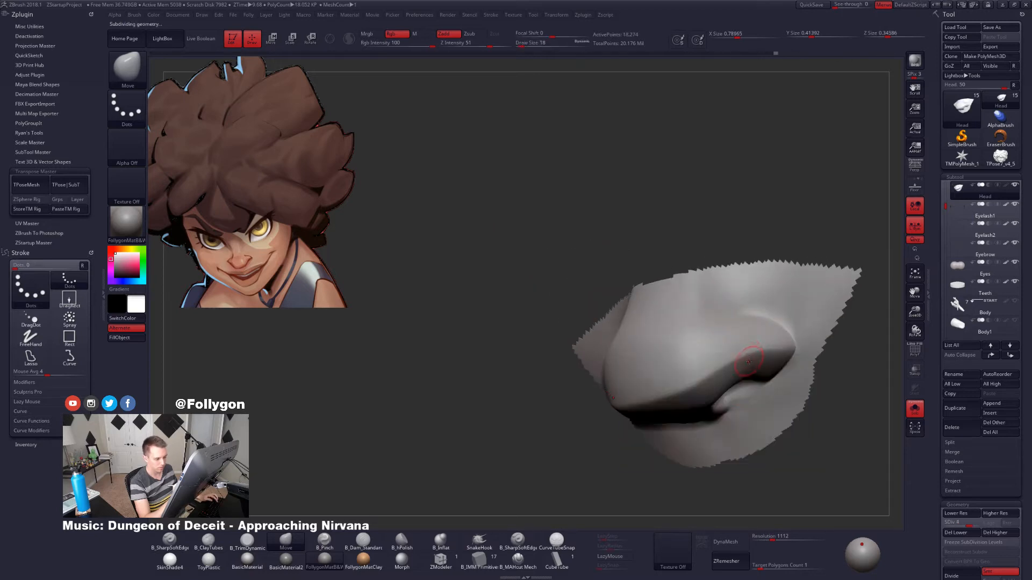
pyautogui.press('shift')
pyautogui.moveTo(748, 361)
pyautogui.mouseDown(button='right')
pyautogui.moveTo(699, 382)
pyautogui.moveTo(765, 370)
pyautogui.moveTo(788, 345)
pyautogui.mouseUp(button='right')
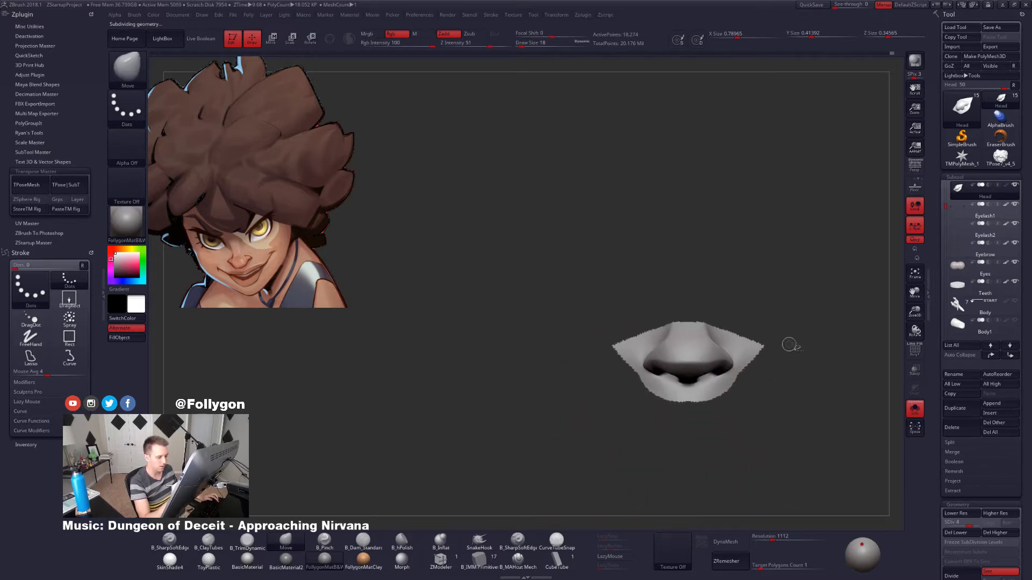
# Unhide the full head, show all the other subtools, and turn the head's polypaint display back on.
pyautogui.keyDown('ctrl'); pyautogui.keyDown('shift'); pyautogui.click(789, 344); pyautogui.keyUp('shift'); pyautogui.keyUp('ctrl')
pyautogui.moveTo(782, 398)
pyautogui.keyDown('alt'); pyautogui.mouseDown(button='right')
pyautogui.moveTo(735, 383)
pyautogui.moveTo(731, 332)
pyautogui.mouseUp(button='right'); pyautogui.keyUp('alt')
pyautogui.hotkey('alt', 'shift', 's')
pyautogui.click(1006, 186)
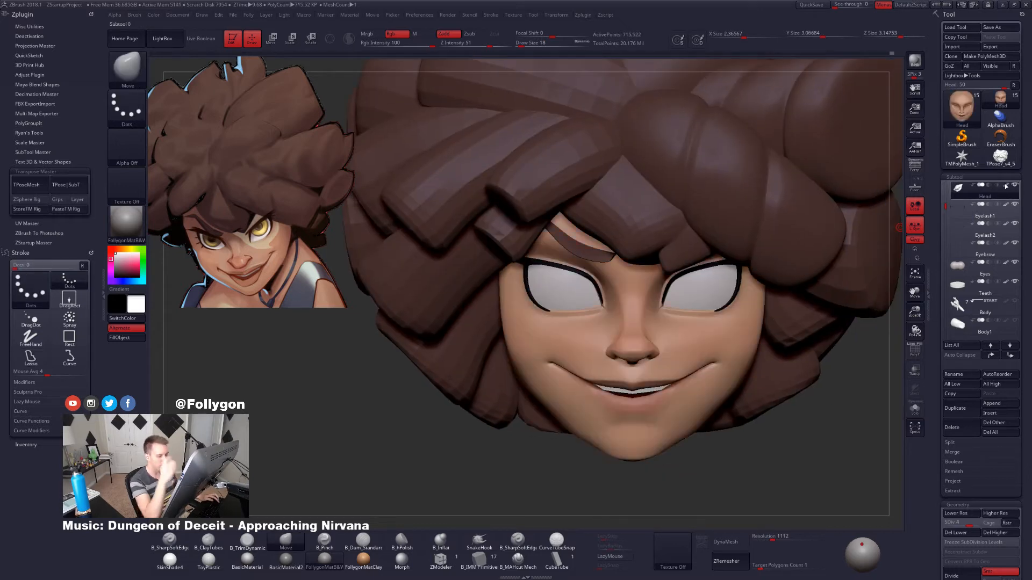
# Isolate the head subtool and switch to the B_Pinch brush at draw size 25.
pyautogui.hotkey('alt', 'shift', 's')
pyautogui.keyDown('ctrl'); pyautogui.moveTo(681, 340); pyautogui.dragTo(682, 399, button='right'); pyautogui.keyUp('ctrl')
pyautogui.press('s')
pyautogui.click(617, 348)
pyautogui.press('5')
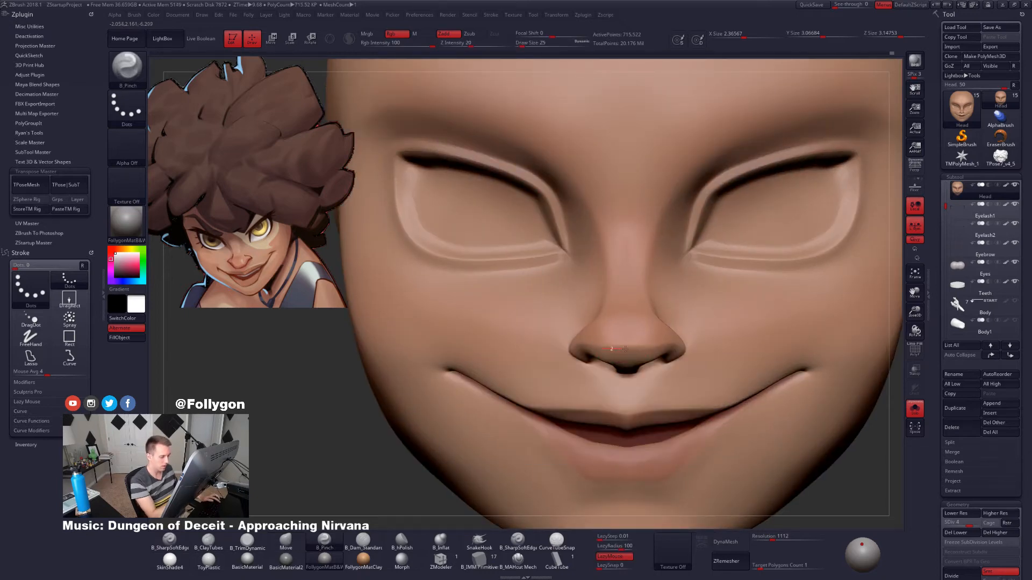
pyautogui.moveTo(636, 353); pyautogui.dragTo(541, 349, button='right')
# Lower the head to subdivision level 1 and lasso-mask the nose in profile, softening and inverting the mask to leave only the nose editable.
pyautogui.press('shift')
pyautogui.moveTo(693, 405)
pyautogui.keyDown('ctrl'); pyautogui.mouseDown(button='right')
pyautogui.moveTo(693, 366)
pyautogui.moveTo(649, 370)
pyautogui.moveTo(642, 401)
pyautogui.moveTo(633, 391)
pyautogui.moveTo(678, 397)
pyautogui.moveTo(651, 411)
pyautogui.moveTo(655, 426)
pyautogui.moveTo(712, 413)
pyautogui.moveTo(753, 382)
pyautogui.mouseUp(button='right'); pyautogui.keyUp('ctrl')
pyautogui.press('shift')
pyautogui.hotkey('shift', 'd')
pyautogui.hotkey('shift', 'd')
pyautogui.hotkey('shift', 'd')
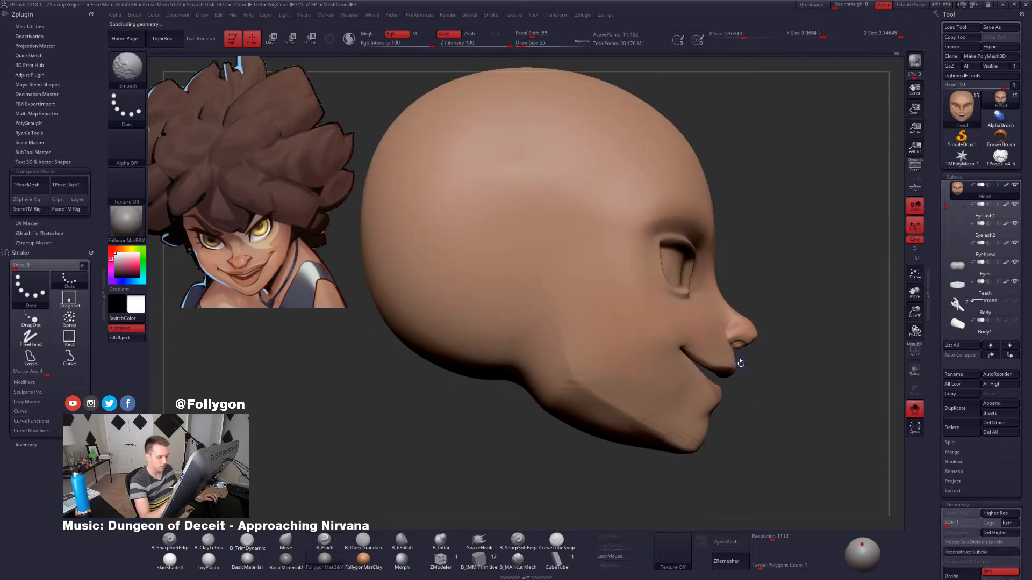
pyautogui.press('ctrl')
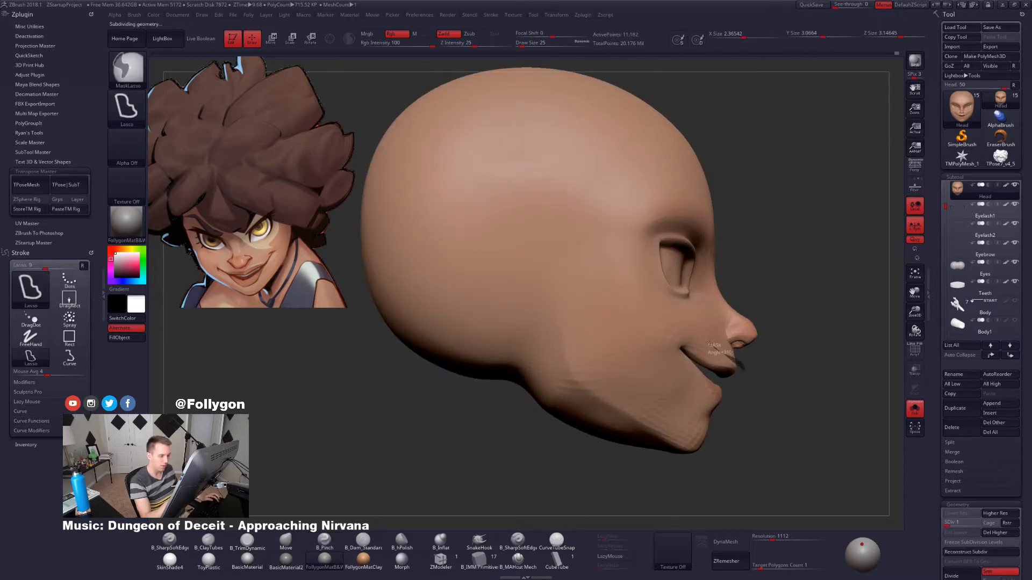
pyautogui.moveTo(703, 329)
pyautogui.keyDown('ctrl'); pyautogui.mouseDown()
pyautogui.moveTo(838, 264)
pyautogui.moveTo(847, 293)
pyautogui.mouseUp(); pyautogui.keyUp('ctrl')
pyautogui.keyDown('ctrl'); pyautogui.click(750, 337); pyautogui.keyUp('ctrl')
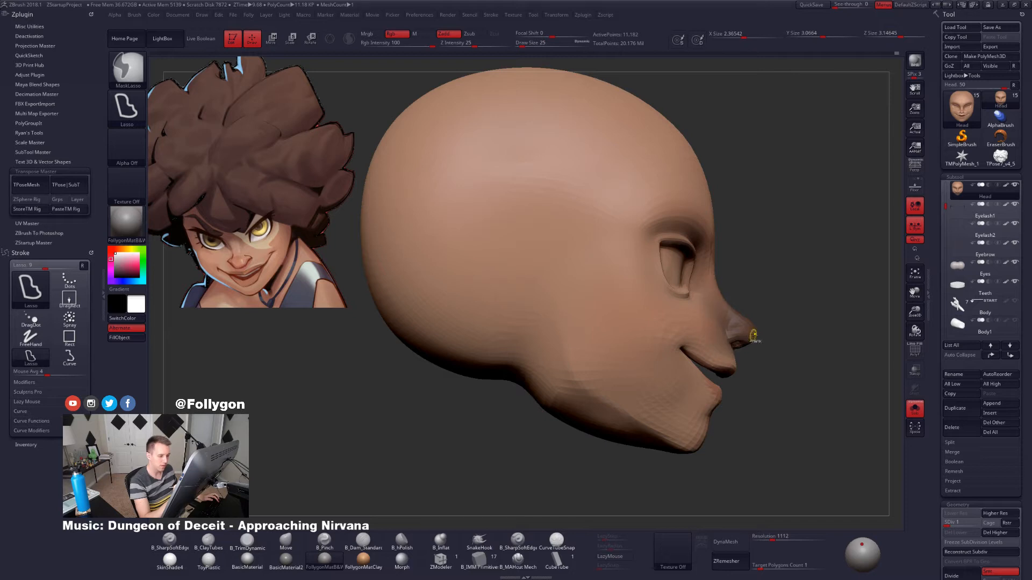
pyautogui.keyDown('ctrl'); pyautogui.click(774, 343); pyautogui.keyUp('ctrl')
pyautogui.press('w')
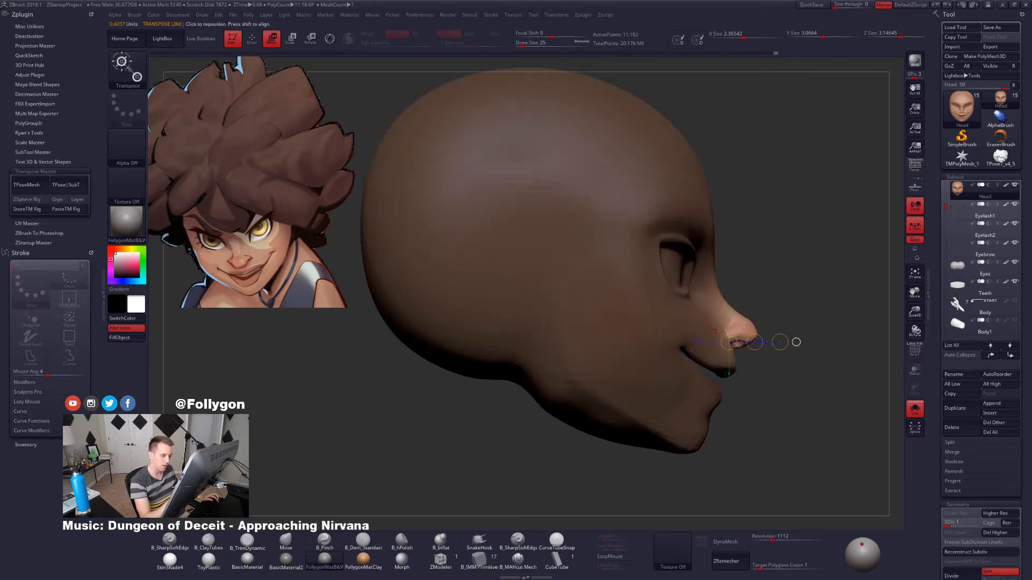
pyautogui.moveTo(712, 330); pyautogui.dragTo(815, 314)
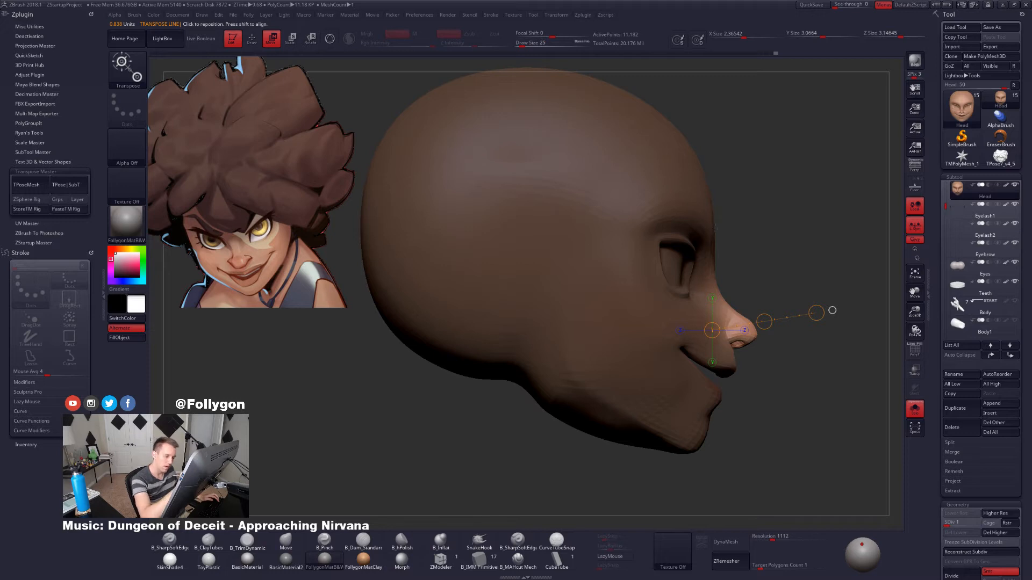
pyautogui.keyDown('ctrl'); pyautogui.moveTo(701, 163); pyautogui.dragTo(713, 210); pyautogui.keyUp('ctrl')
pyautogui.press('q')
pyautogui.hotkey('ctrl', 'z')
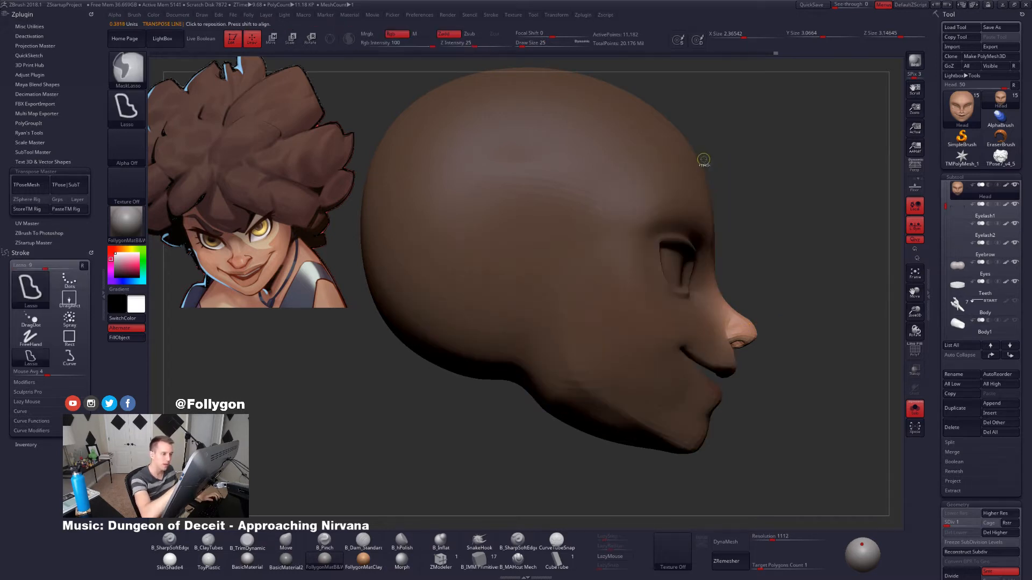
# Rework the lasso mask along the brow, nose and lips so only the nose is left unmasked.
pyautogui.keyDown('ctrl'); pyautogui.moveTo(710, 175); pyautogui.dragTo(714, 201); pyautogui.keyUp('ctrl')
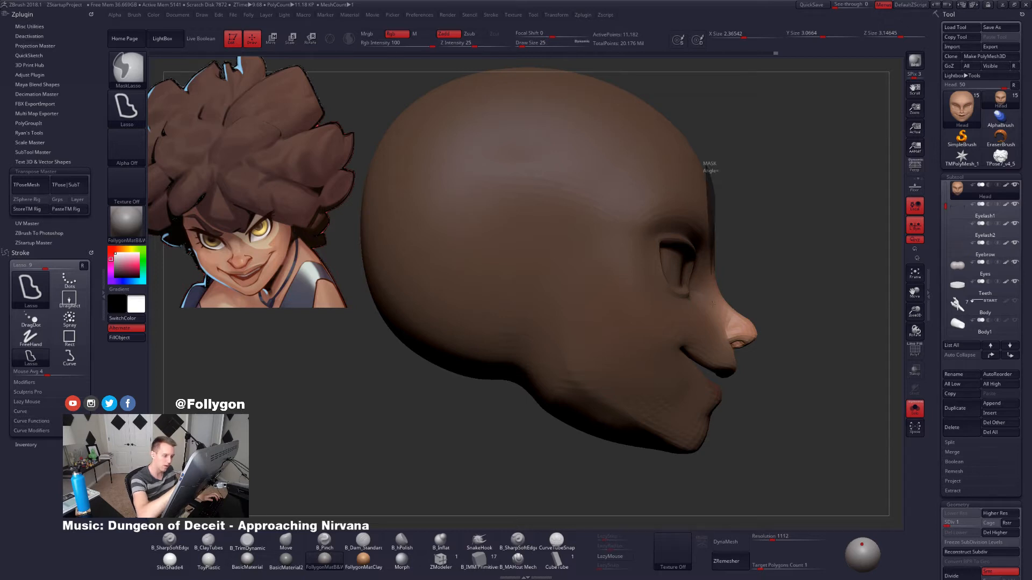
pyautogui.moveTo(716, 319)
pyautogui.keyDown('ctrl'); pyautogui.mouseDown()
pyautogui.moveTo(733, 355)
pyautogui.moveTo(784, 398)
pyautogui.moveTo(847, 416)
pyautogui.moveTo(839, 433)
pyautogui.mouseUp(); pyautogui.keyUp('ctrl')
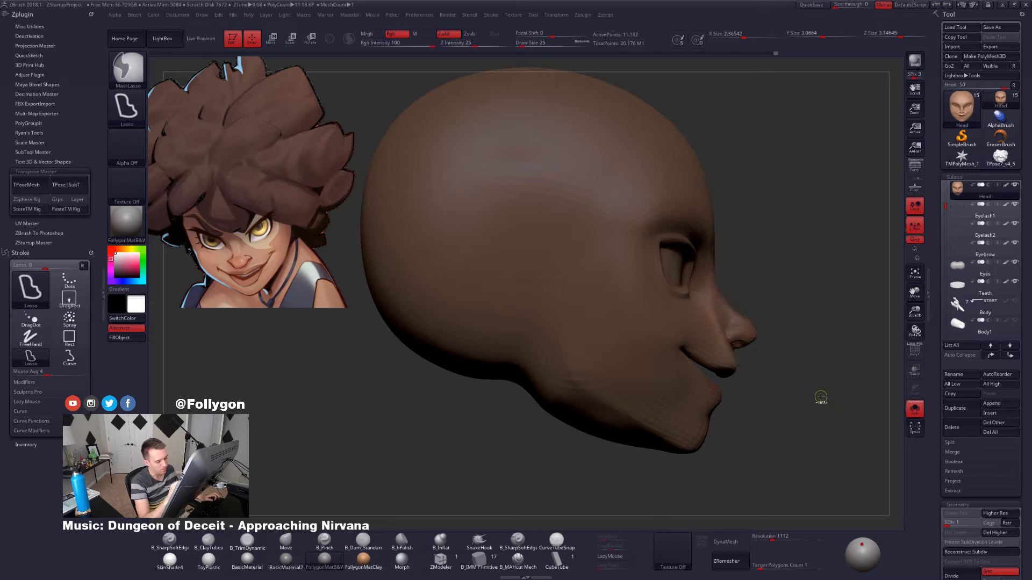
pyautogui.moveTo(736, 355)
pyautogui.keyDown('ctrl'); pyautogui.mouseDown()
pyautogui.moveTo(680, 333)
pyautogui.moveTo(739, 451)
pyautogui.moveTo(758, 381)
pyautogui.mouseUp(); pyautogui.keyUp('ctrl')
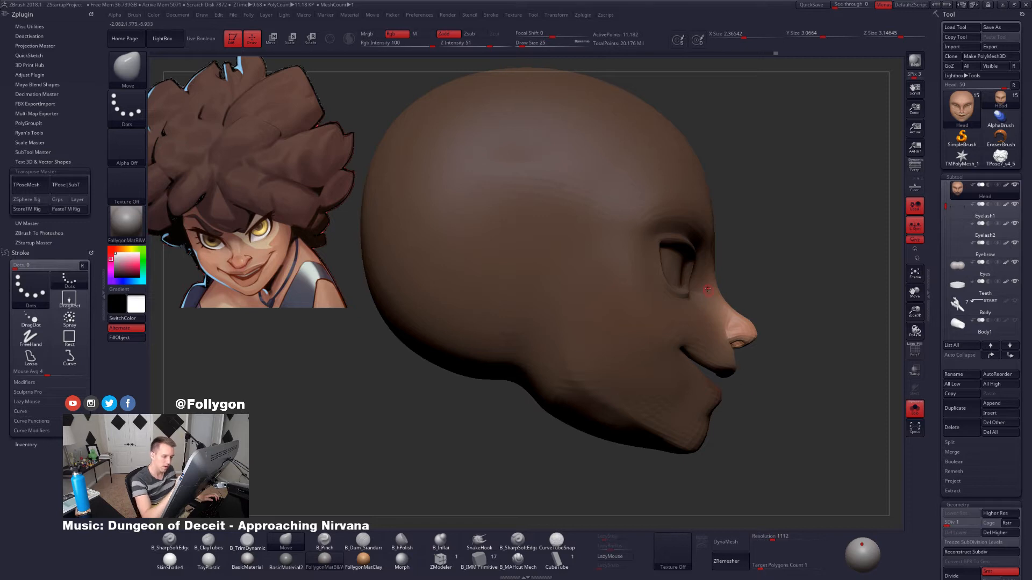
pyautogui.moveTo(737, 399)
pyautogui.mouseDown()
pyautogui.moveTo(708, 400)
pyautogui.moveTo(738, 400)
pyautogui.mouseUp()
# Adjust the unmasked nose with a Transpose move line running from the nose base out past its tip.
pyautogui.press('w')
pyautogui.moveTo(722, 337); pyautogui.dragTo(828, 315)
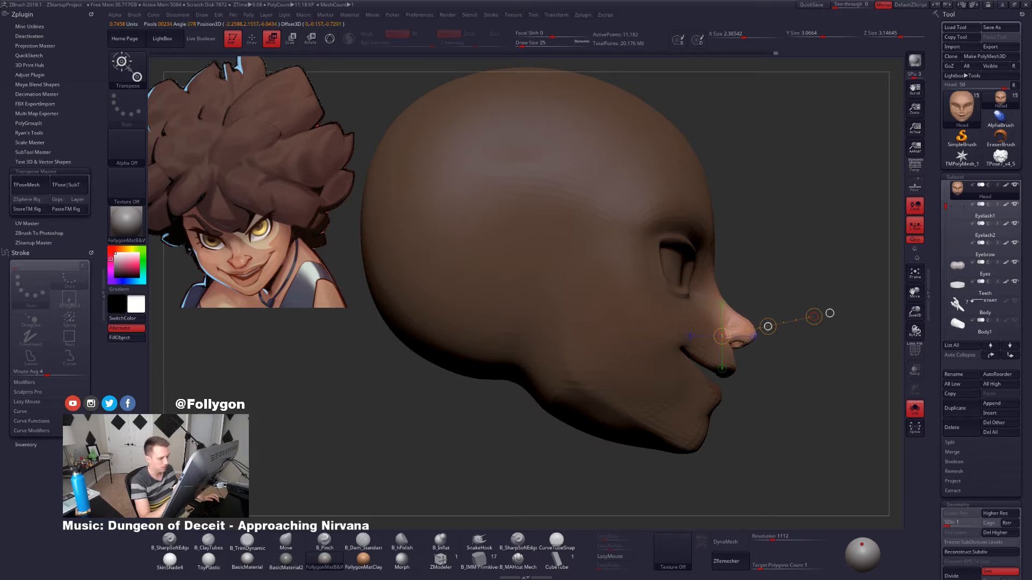
pyautogui.press('ctrl')
pyautogui.moveTo(852, 318)
pyautogui.mouseDown()
pyautogui.moveTo(634, 311)
pyautogui.moveTo(634, 268)
pyautogui.mouseUp()
pyautogui.press('q')
# Reshape the unmasked nose in profile with the Move brush at draw sizes between 227 and 293.
pyautogui.press('space')
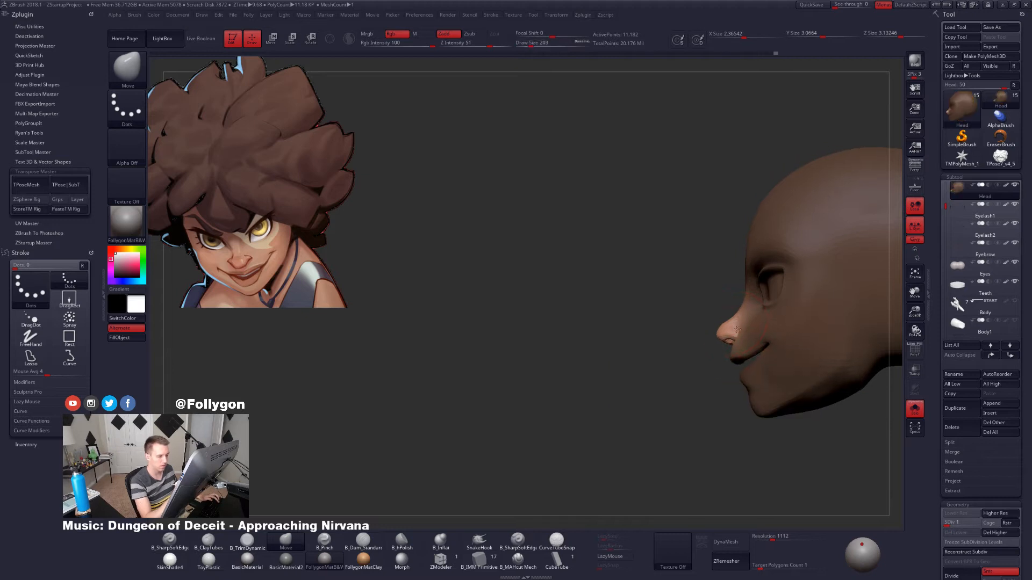
pyautogui.press('space')
pyautogui.moveTo(737, 328)
pyautogui.keyDown('alt'); pyautogui.mouseDown()
pyautogui.moveTo(704, 374)
pyautogui.moveTo(736, 322)
pyautogui.mouseUp(); pyautogui.keyUp('alt')
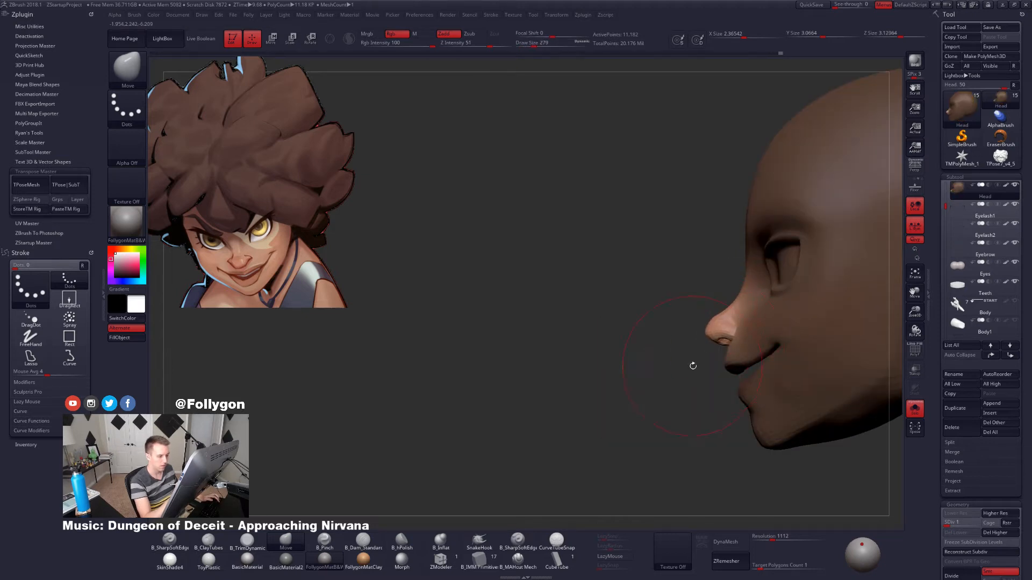
pyautogui.press('space')
pyautogui.moveTo(692, 366); pyautogui.dragTo(691, 366)
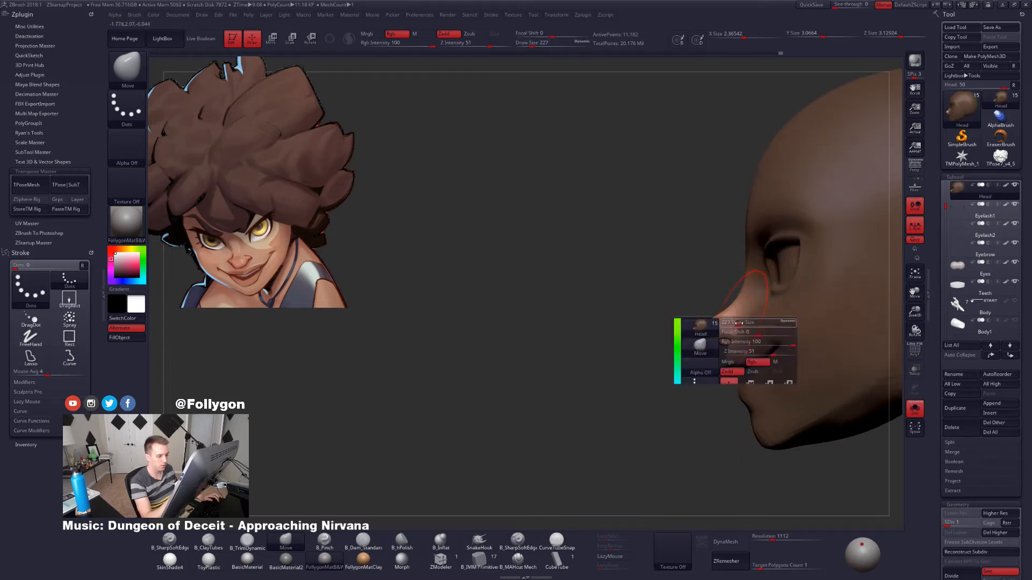
pyautogui.moveTo(739, 323); pyautogui.dragTo(738, 324)
pyautogui.press('space')
pyautogui.moveTo(661, 370); pyautogui.dragTo(763, 376)
pyautogui.keyDown('alt'); pyautogui.moveTo(763, 376); pyautogui.dragTo(768, 343); pyautogui.keyUp('alt')
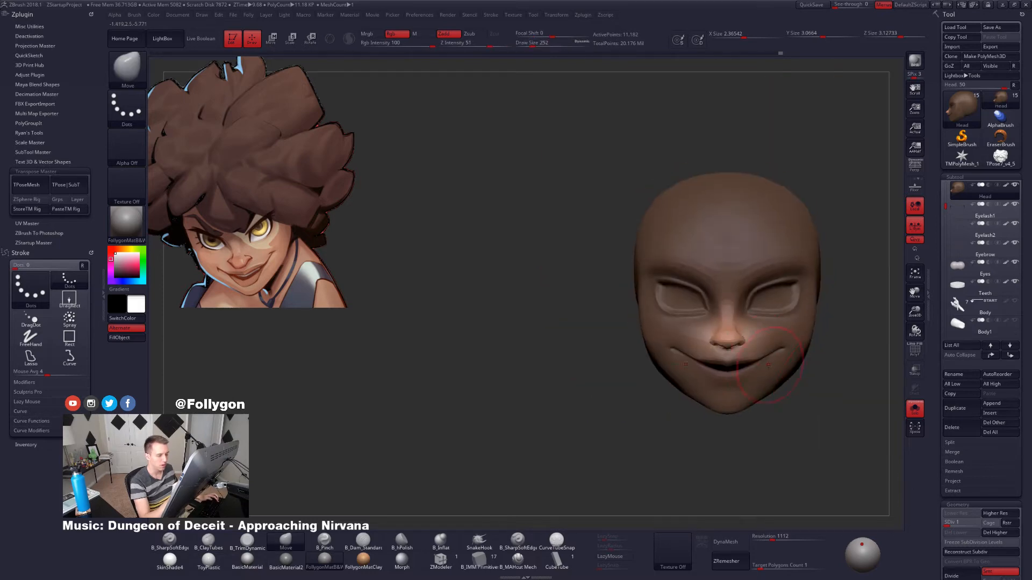
# Clear the head's mask, reduce the Move brush to draw size 192, and show the other subtools again.
pyautogui.keyDown('alt'); pyautogui.moveTo(769, 365); pyautogui.dragTo(716, 372, button='right'); pyautogui.keyUp('alt')
pyautogui.keyDown('ctrl'); pyautogui.moveTo(787, 402); pyautogui.dragTo(776, 394); pyautogui.keyUp('ctrl')
pyautogui.press('space')
pyautogui.moveTo(717, 375); pyautogui.dragTo(713, 375)
pyautogui.moveTo(732, 379)
pyautogui.mouseDown(button='right')
pyautogui.moveTo(658, 379)
pyautogui.moveTo(724, 407)
pyautogui.moveTo(708, 367)
pyautogui.mouseUp(button='right')
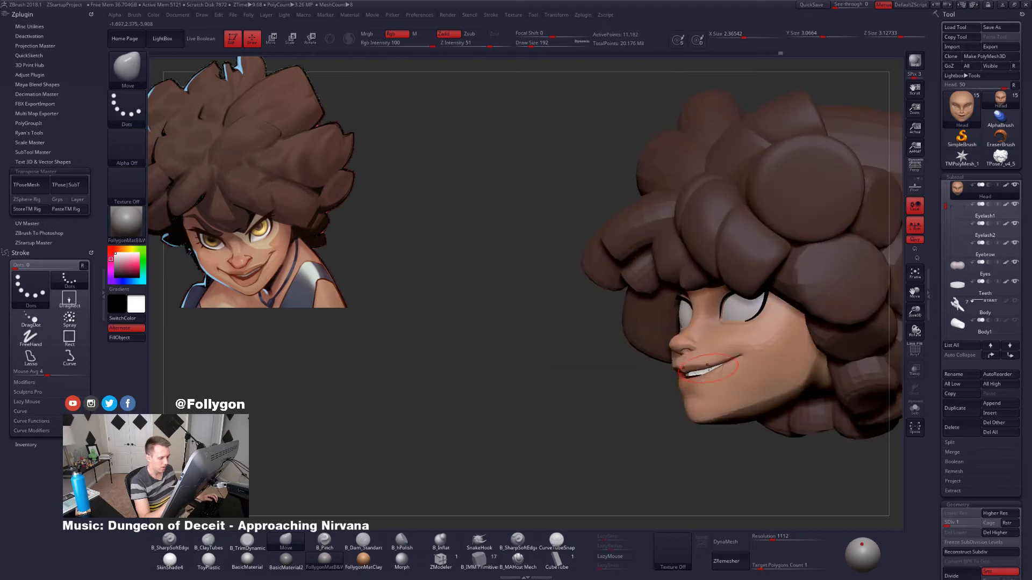
pyautogui.press('space')
pyautogui.moveTo(707, 367); pyautogui.dragTo(706, 368)
pyautogui.moveTo(707, 368)
pyautogui.mouseDown(button='right')
pyautogui.moveTo(682, 329)
pyautogui.moveTo(702, 344)
pyautogui.moveTo(721, 399)
pyautogui.moveTo(737, 362)
pyautogui.moveTo(669, 339)
pyautogui.moveTo(714, 344)
pyautogui.mouseUp(button='right')
# Isolate the head, refine the cheek beside the nose with B_TrimDynamic at draw size 113, smooth it, and raise the head to subdivision level 3.
pyautogui.press('3')
pyautogui.hotkey('alt', 's')
pyautogui.press('space')
pyautogui.moveTo(723, 361); pyautogui.dragTo(715, 349)
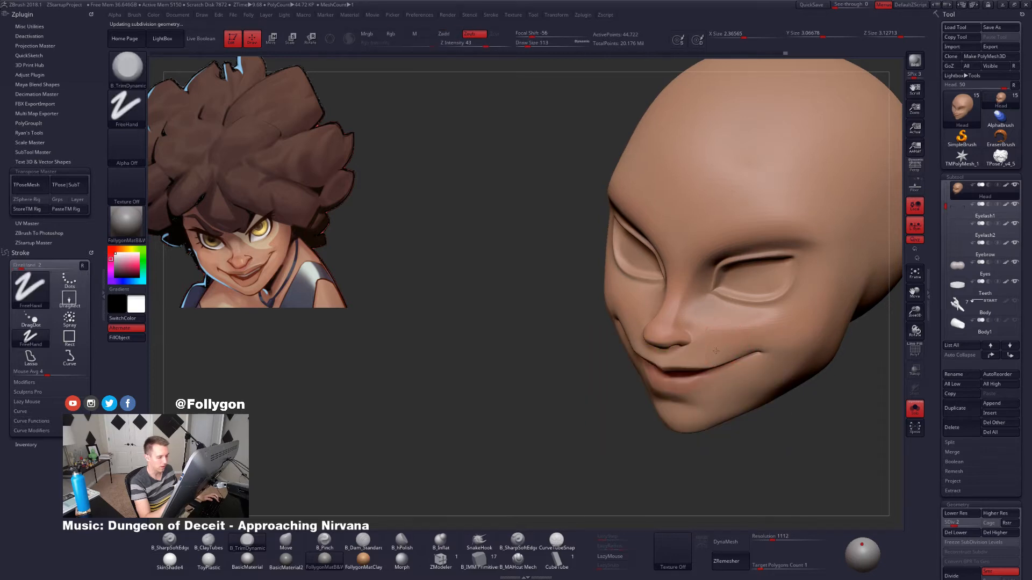
pyautogui.moveTo(715, 350); pyautogui.dragTo(684, 344, button='right')
pyautogui.keyDown('shift'); pyautogui.moveTo(718, 335); pyautogui.dragTo(723, 340); pyautogui.keyUp('shift')
pyautogui.moveTo(715, 334)
pyautogui.mouseDown(button='right')
pyautogui.moveTo(760, 328)
pyautogui.moveTo(717, 336)
pyautogui.moveTo(740, 347)
pyautogui.mouseUp(button='right')
pyautogui.press('d')
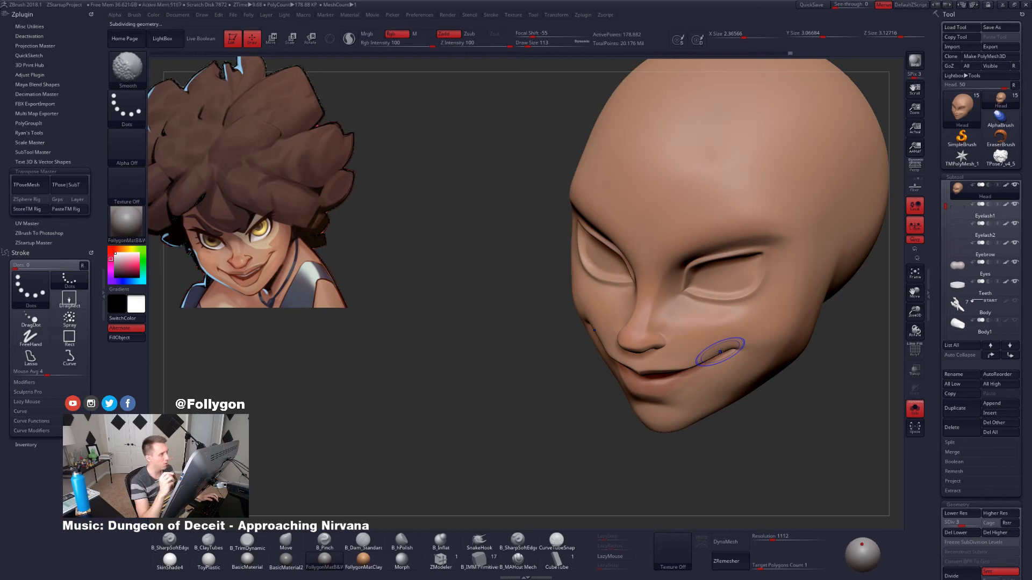
# Hide the Zplugin and Stroke palettes beside the canvas and lower the head to subdivision level 1.
pyautogui.click(102, 289)
pyautogui.moveTo(521, 394); pyautogui.dragTo(534, 432, button='right')
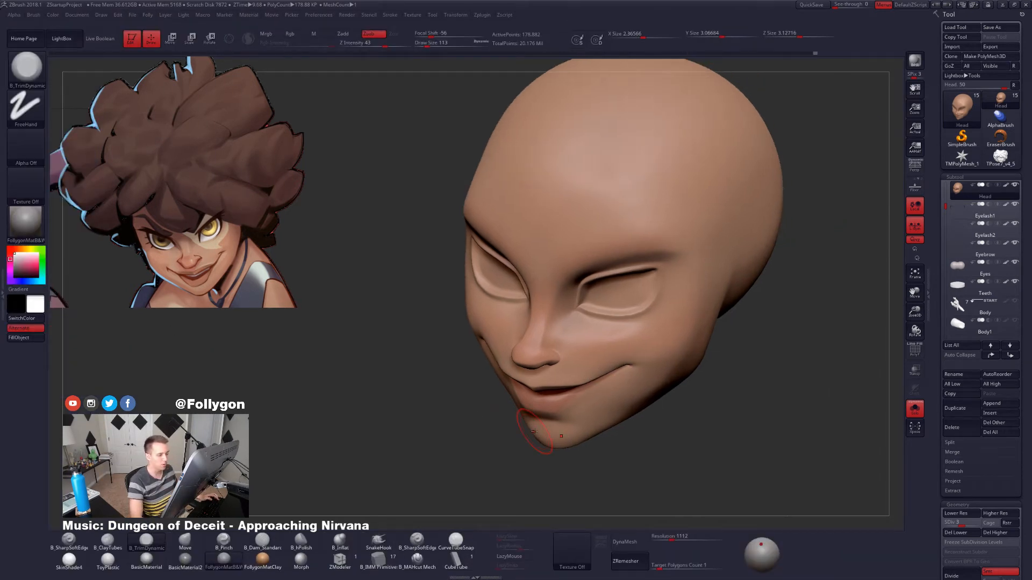
pyautogui.press('shift')
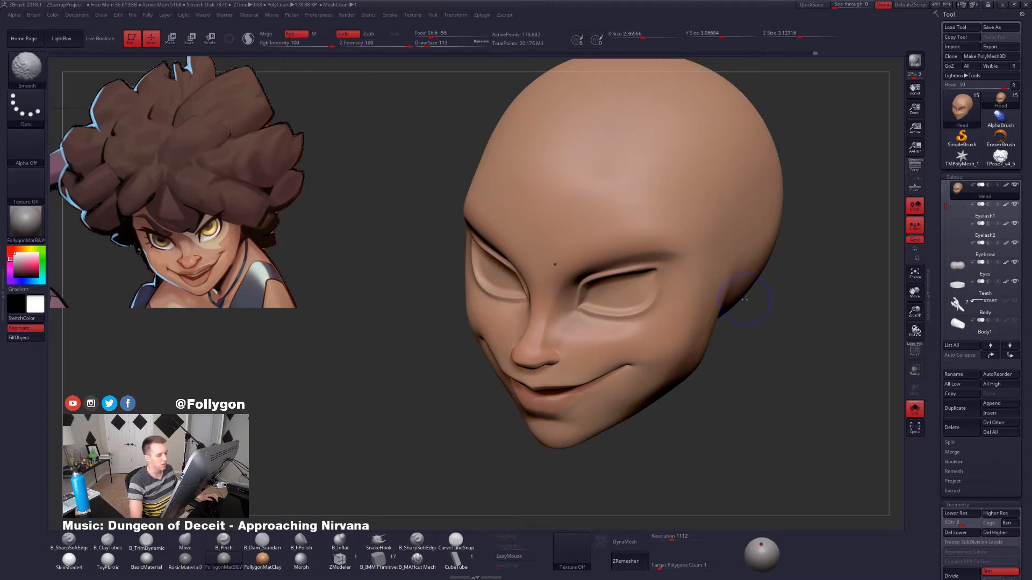
pyautogui.press('alt')
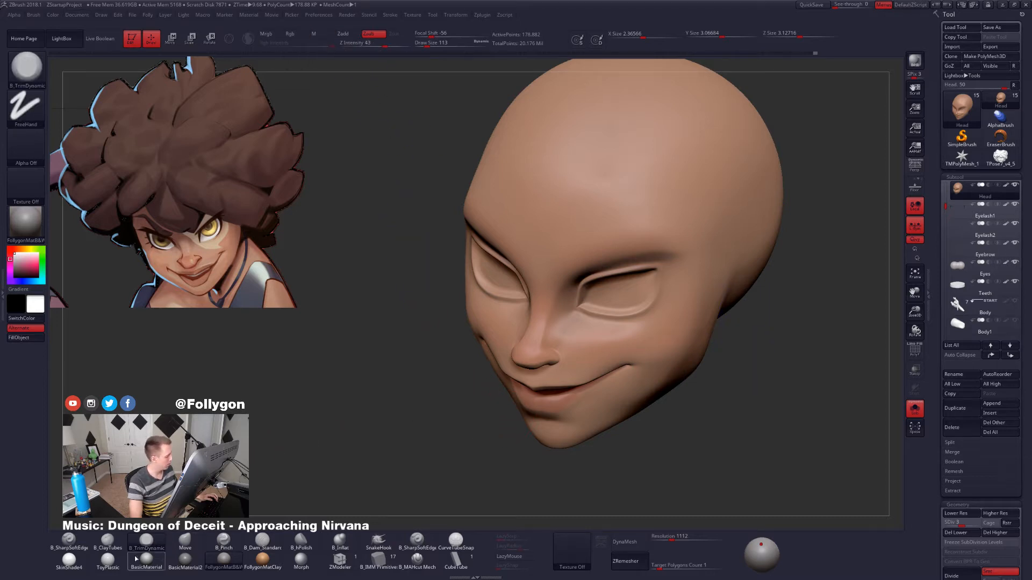
pyautogui.hotkey('shift', 'd')
pyautogui.hotkey('shift', 'd')
pyautogui.moveTo(334, 476)
pyautogui.keyDown('shift'); pyautogui.mouseDown()
pyautogui.moveTo(409, 462)
pyautogui.moveTo(333, 456)
pyautogui.mouseUp(); pyautogui.keyUp('shift')
pyautogui.press('d')
pyautogui.hotkey('shift', 'd')
pyautogui.moveTo(582, 433); pyautogui.dragTo(594, 430)
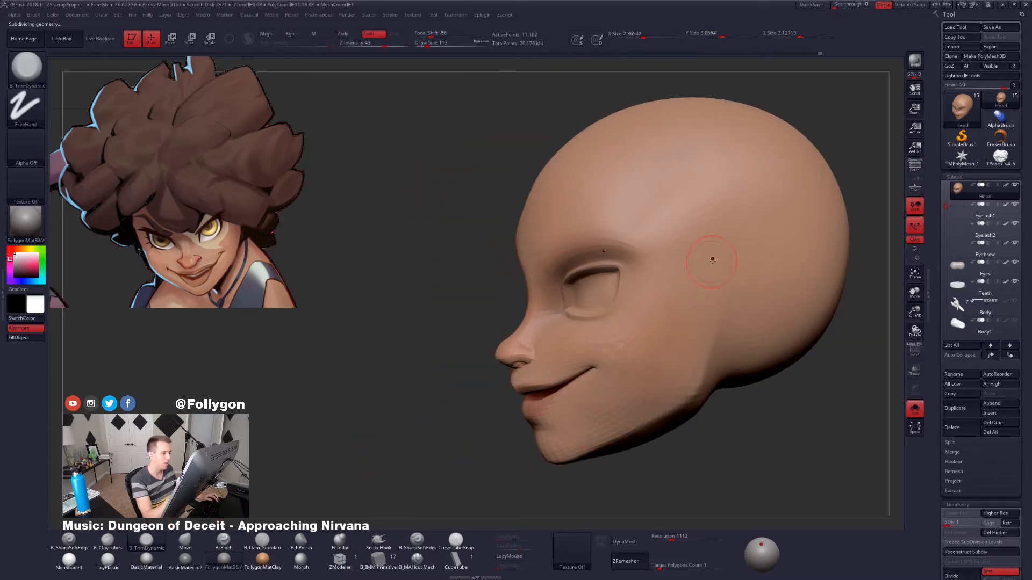
# Try a B_ClayTubes stroke with Rgb active on the side of the head and undo it.
pyautogui.press('b')
pyautogui.press('m')
pyautogui.press('v')
pyautogui.press('2')
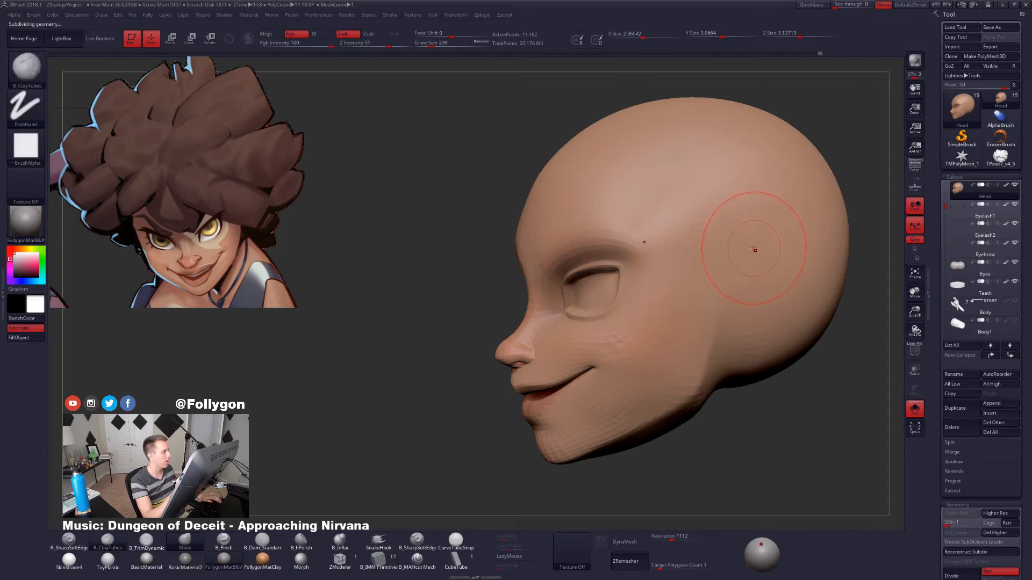
pyautogui.click(300, 36)
pyautogui.moveTo(709, 247)
pyautogui.mouseDown()
pyautogui.moveTo(749, 253)
pyautogui.moveTo(735, 265)
pyautogui.mouseUp()
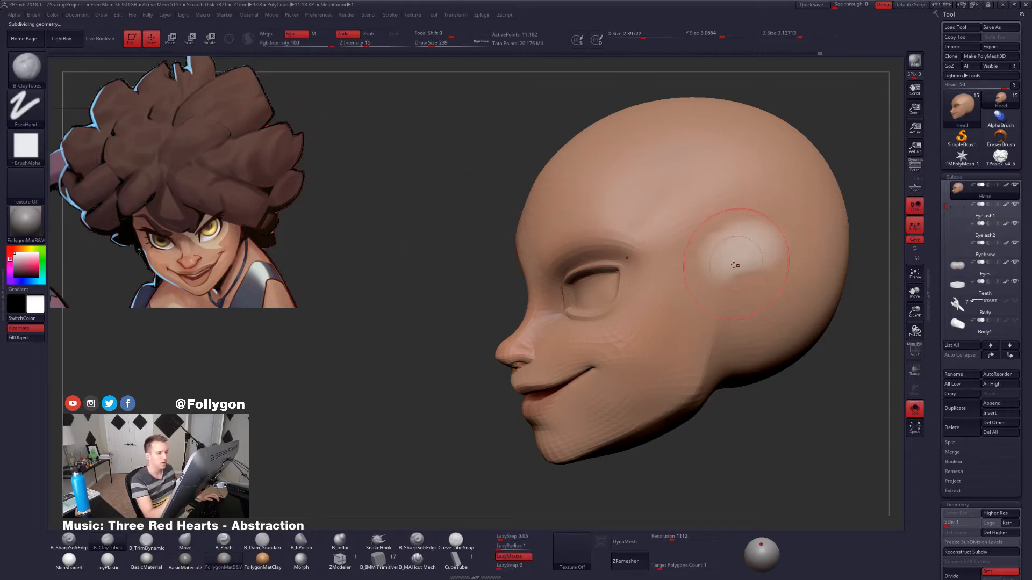
pyautogui.hotkey('ctrl', 'z')
# Turn off Rgb for B_ClayTubes, switch to B_TrimDynamic, and choose BasicMaterial as the active material.
pyautogui.click(290, 34)
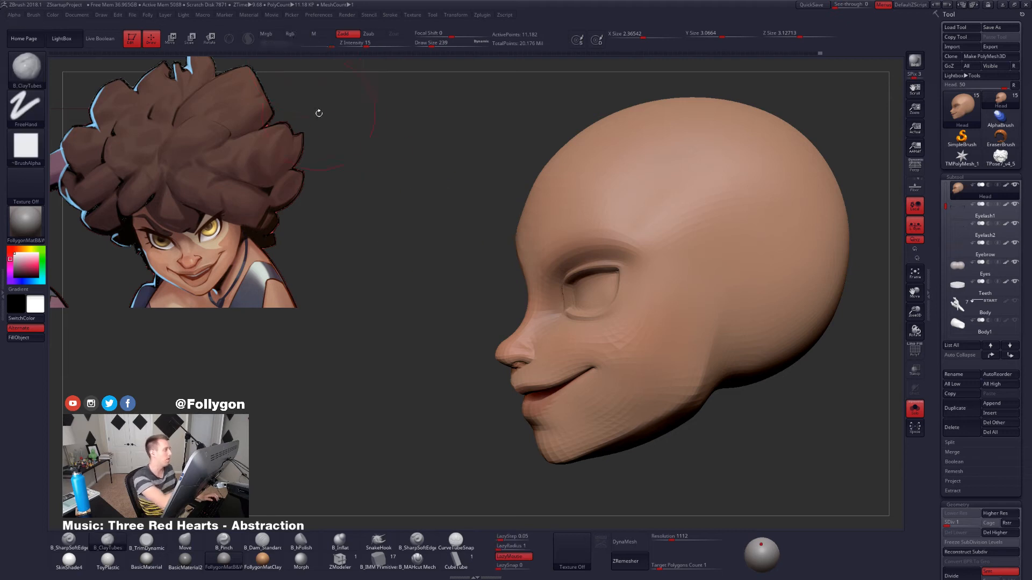
pyautogui.press('3')
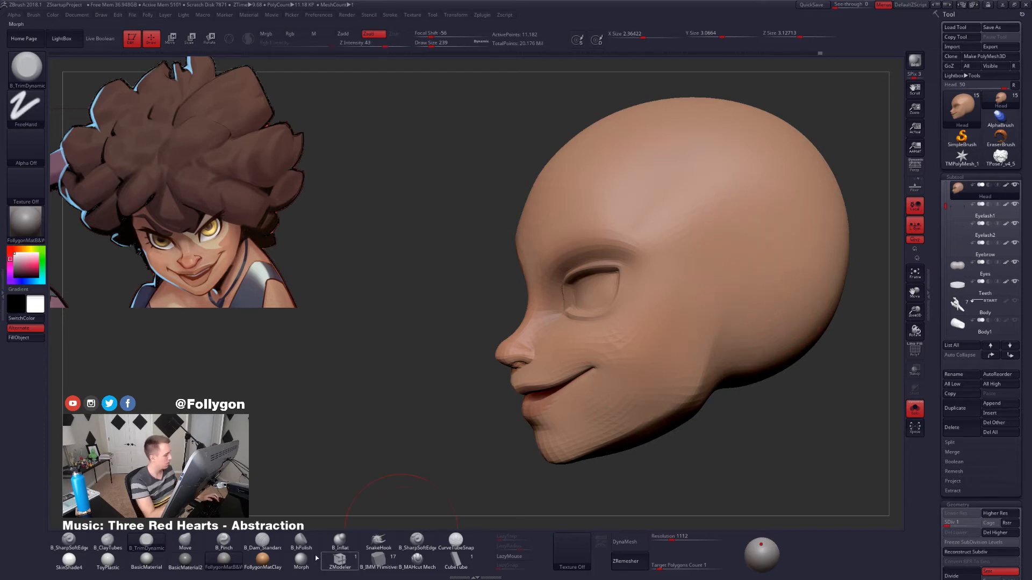
pyautogui.click(146, 560)
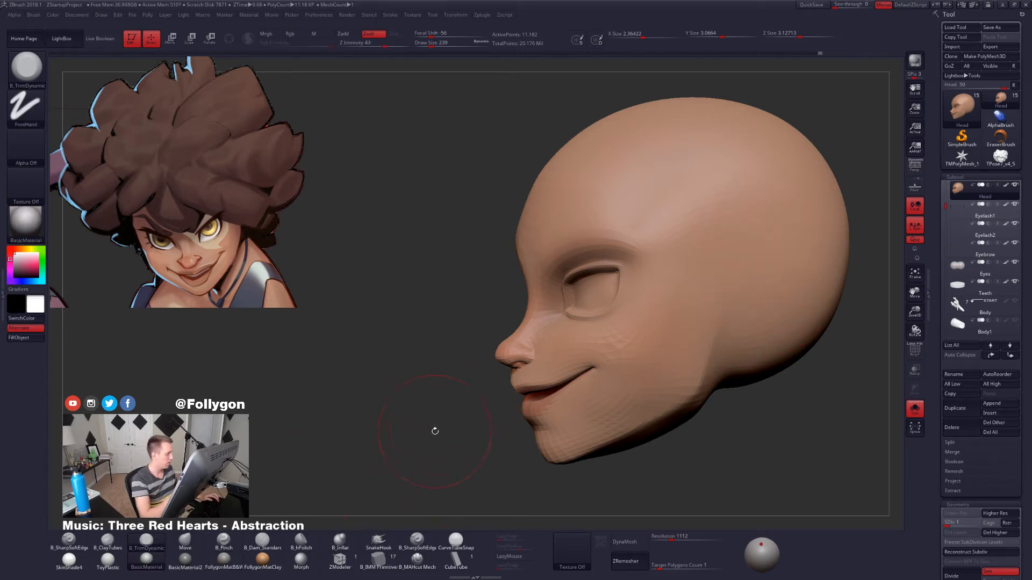
pyautogui.hotkey('ctrl', 'd')
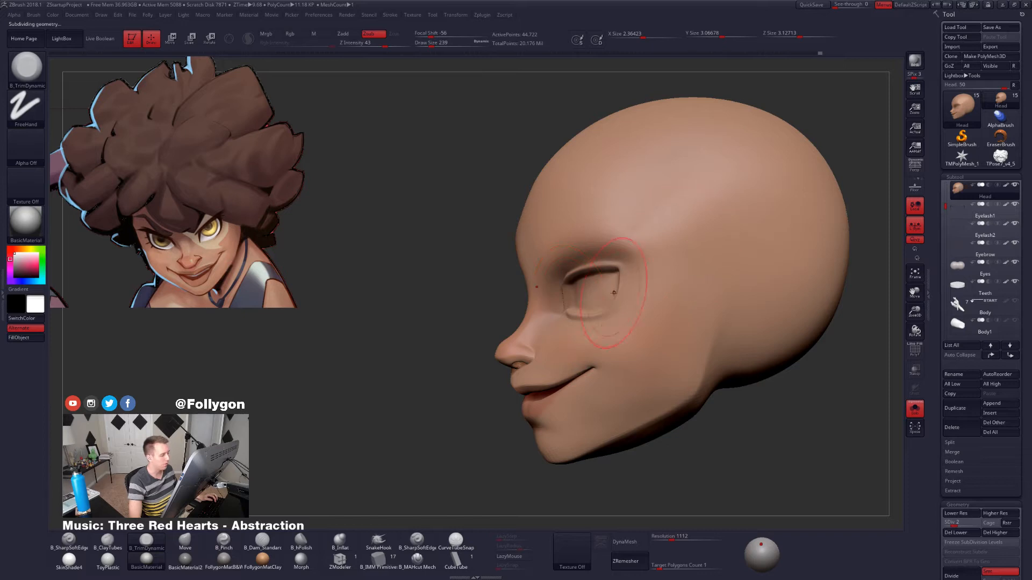
# At subdivision level 1, paint two BasicMaterial patches on the side of the head using B_Standard with only the M channel active.
pyautogui.hotkey('shift', 'd')
pyautogui.press('1')
pyautogui.click(324, 35)
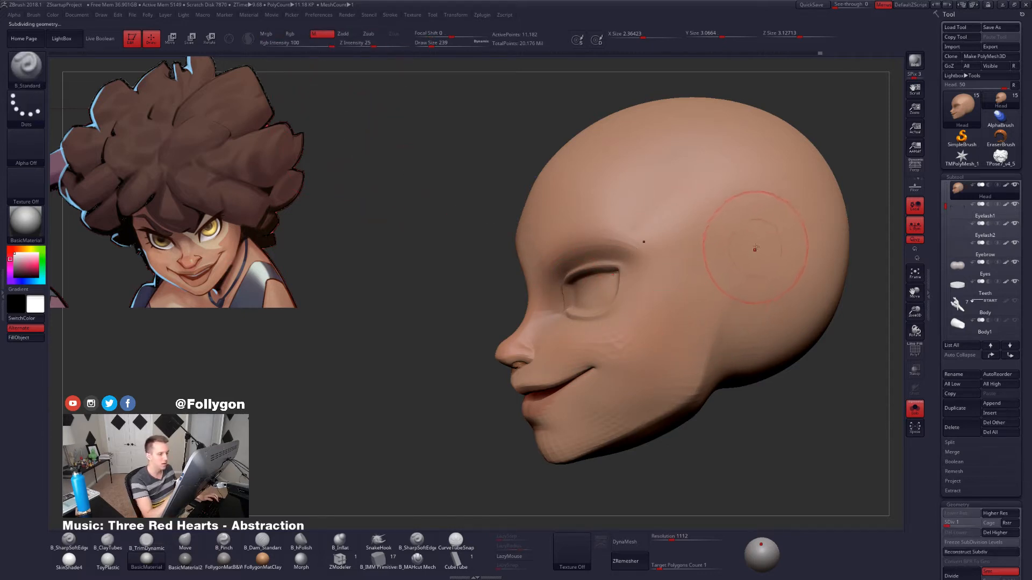
pyautogui.moveTo(755, 248); pyautogui.dragTo(743, 246)
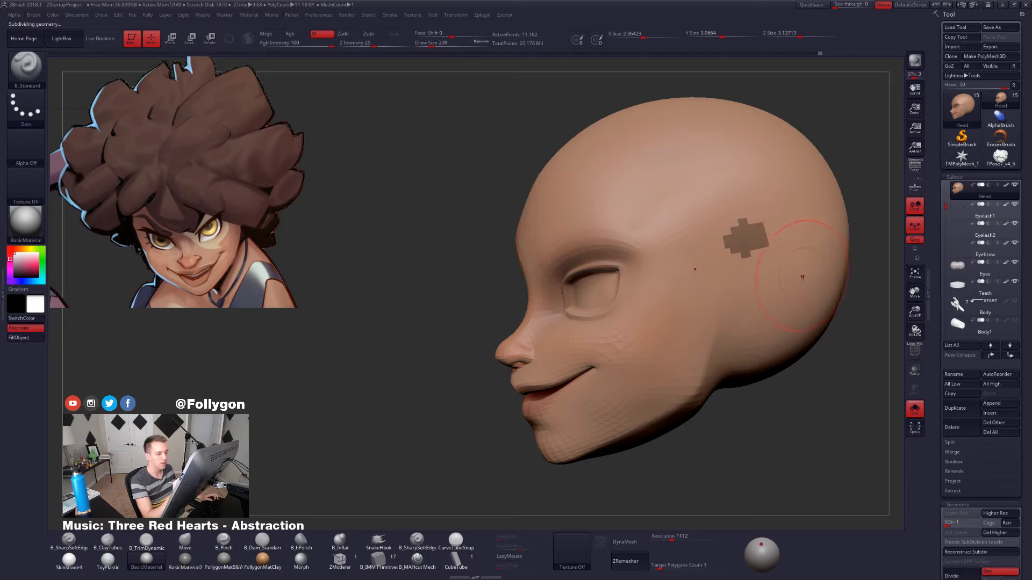
pyautogui.moveTo(807, 267); pyautogui.dragTo(799, 285)
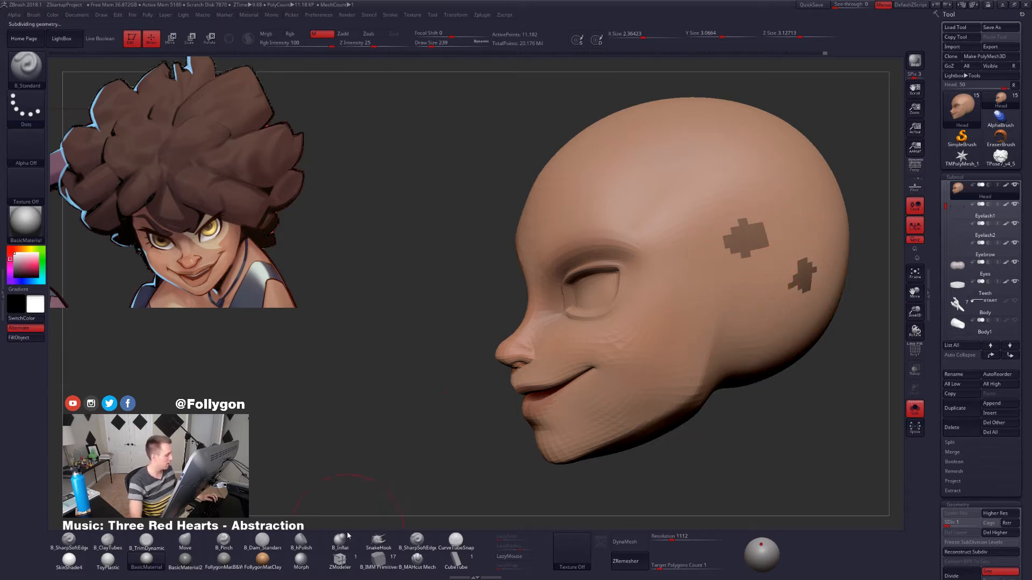
# Choose the SkinShade4 material, turn off the M channel for B_Standard, and raise the head to subdivision level 5.
pyautogui.click(69, 559)
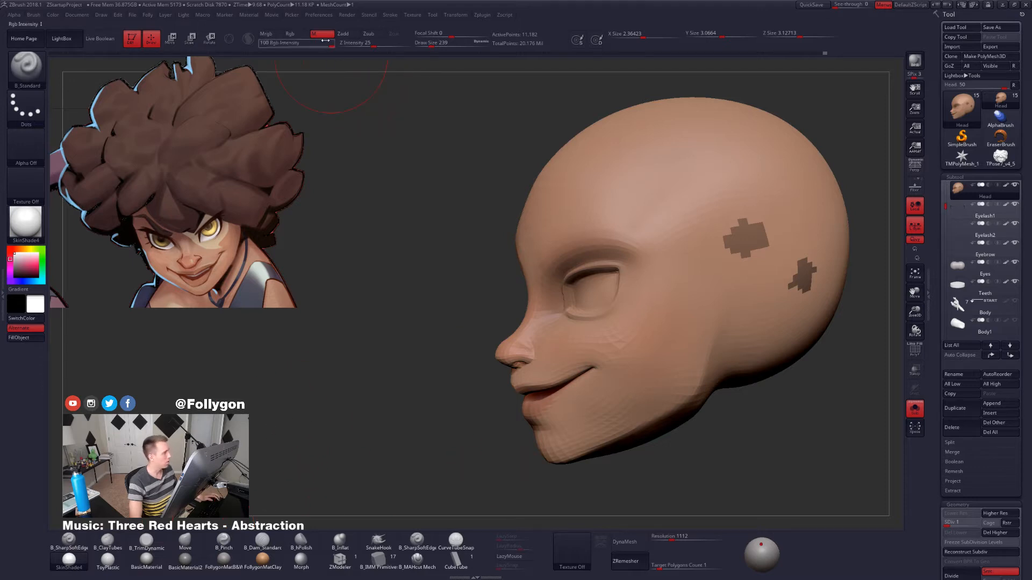
pyautogui.click(317, 36)
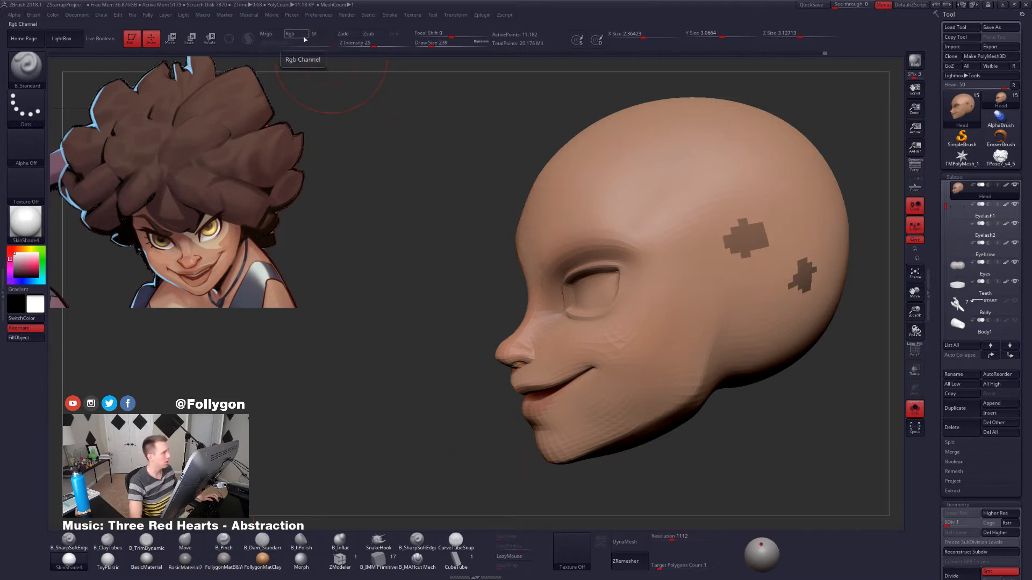
pyautogui.moveTo(530, 229); pyautogui.dragTo(553, 264, button='right')
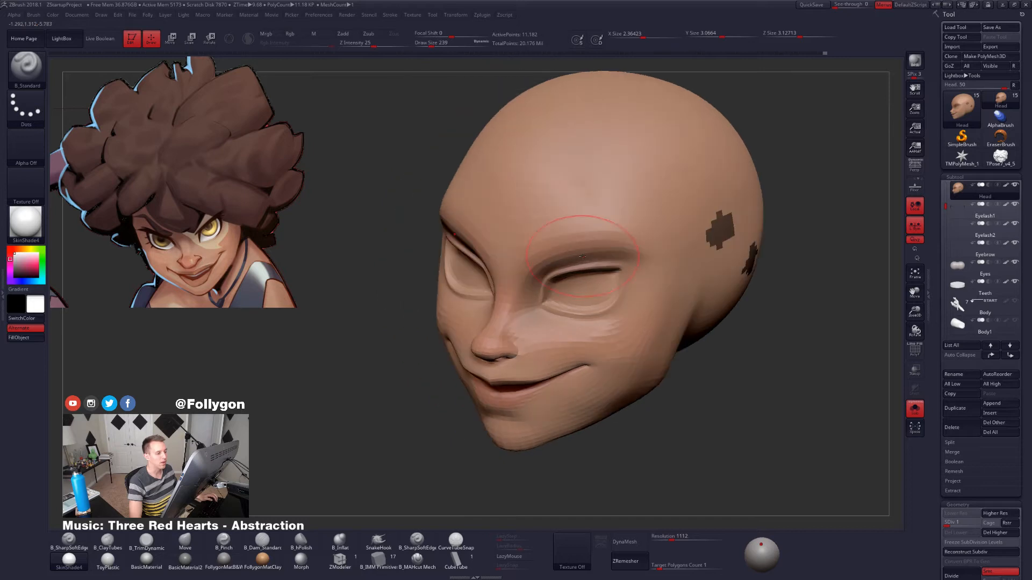
pyautogui.press('d')
pyautogui.press('d')
pyautogui.moveTo(777, 231); pyautogui.dragTo(748, 232, button='right')
pyautogui.press('d')
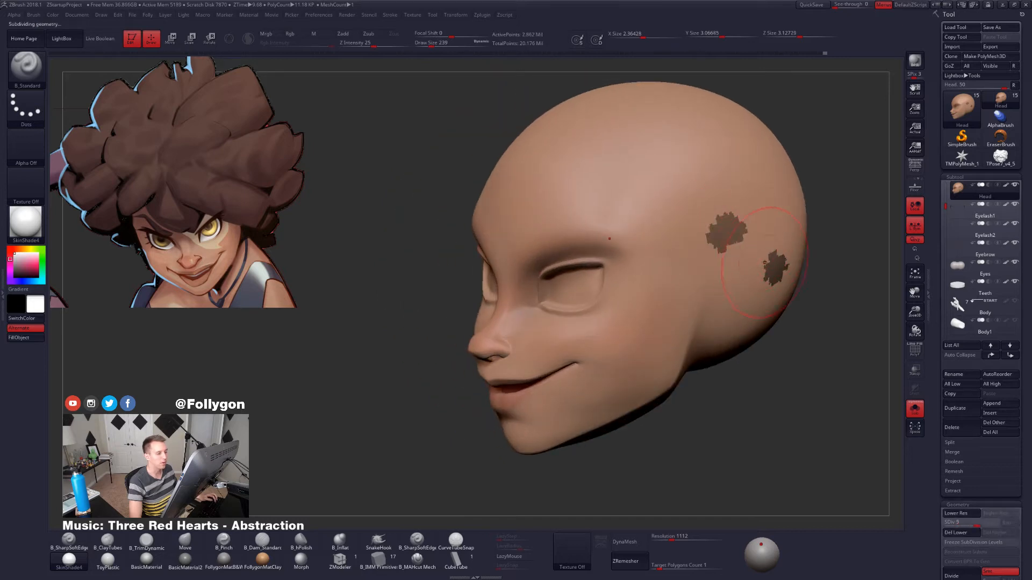
# Turn on the M channel for B_Standard and fill the whole head with the SkinShade4 material.
pyautogui.click(313, 34)
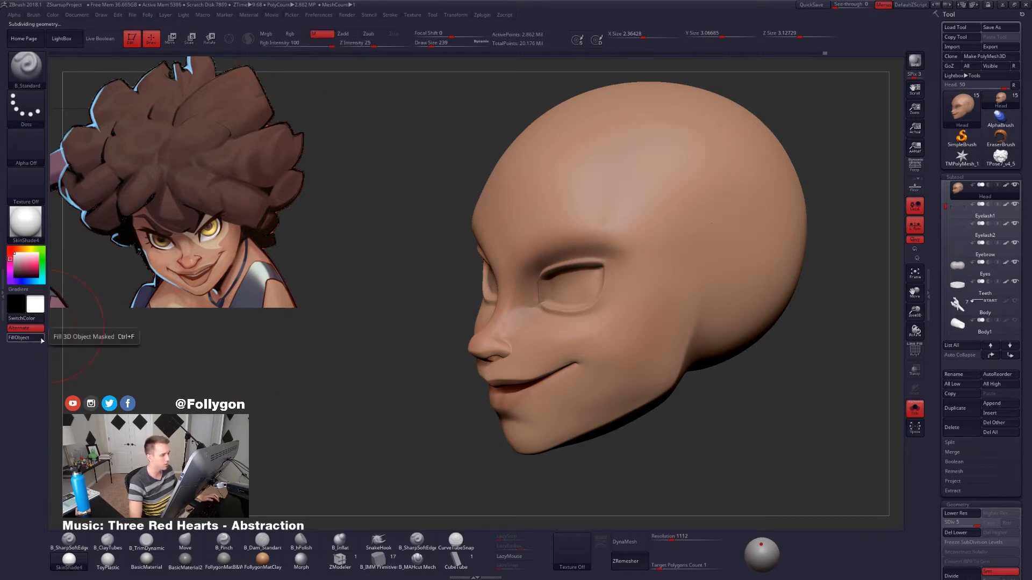
pyautogui.moveTo(626, 324); pyautogui.dragTo(675, 350, button='right')
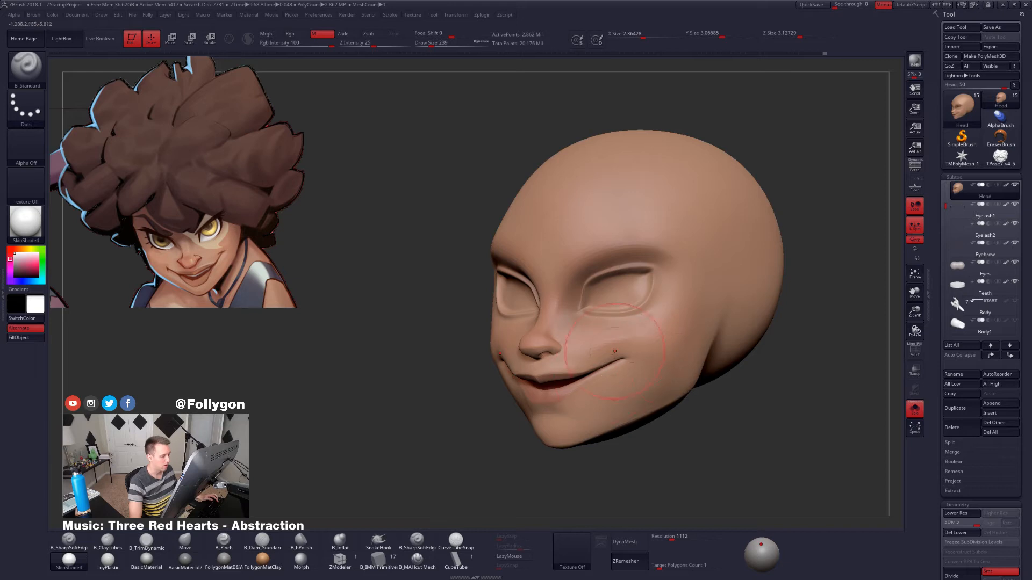
# Check the Rgb and M channel settings of the B_TrimDynamic, Move and B_Dam_Standard brushes, ending on the Move brush.
pyautogui.press('b')
pyautogui.press('c')
pyautogui.press('t')
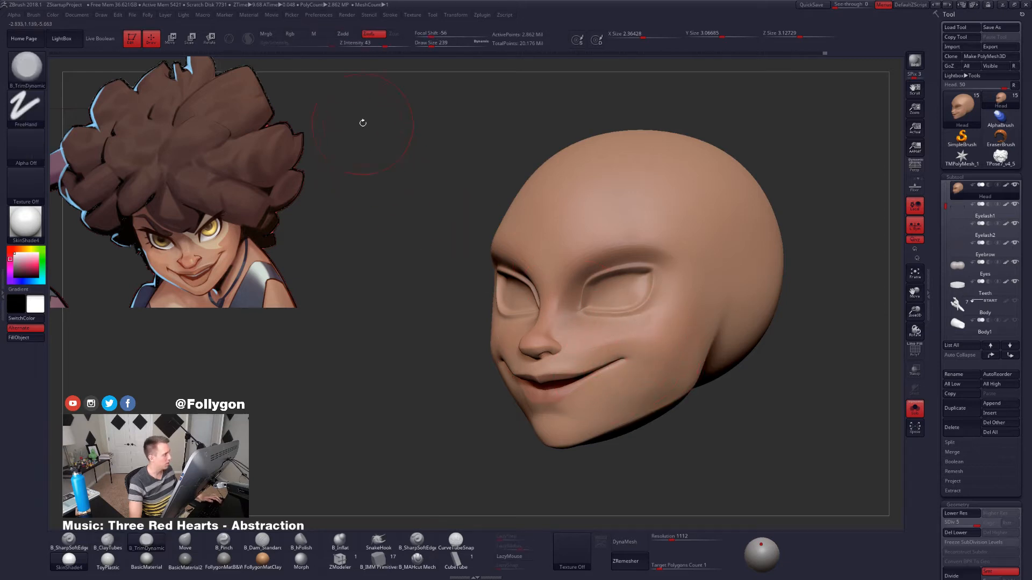
pyautogui.press('b')
pyautogui.press('p')
pyautogui.press('i')
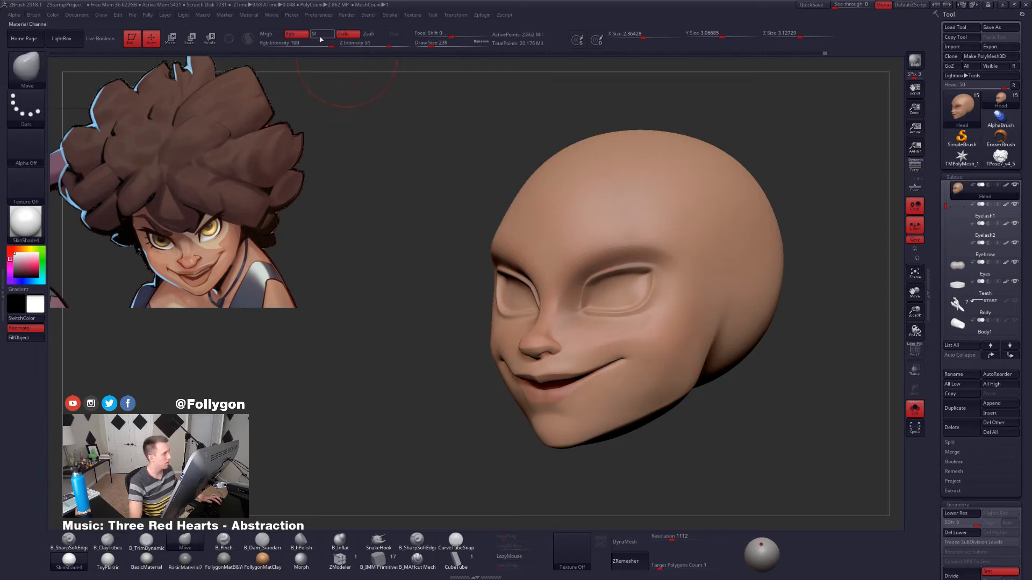
pyautogui.press('b')
pyautogui.press('t')
pyautogui.press('d')
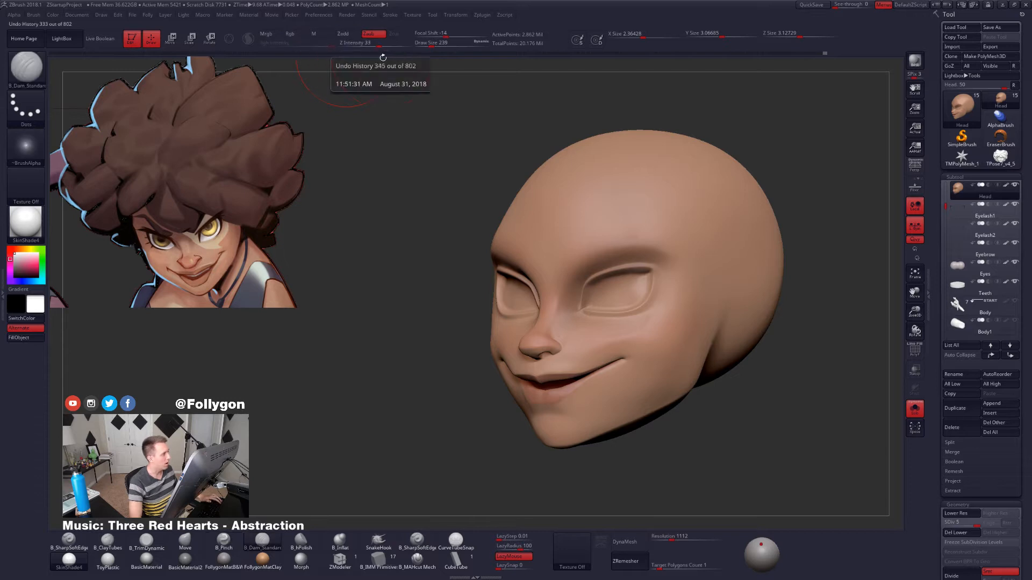
pyautogui.press('b')
pyautogui.press('m')
pyautogui.press('v')
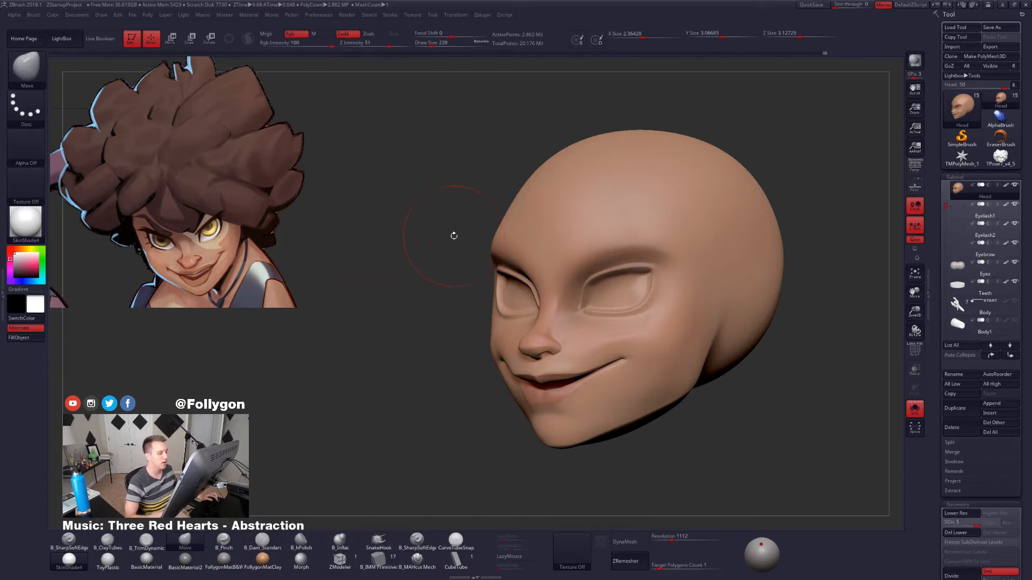
# Adjust the jaw outline in front view with the Move brush at size 140 and lower the head's subdivision level.
pyautogui.moveTo(649, 355); pyautogui.dragTo(696, 359, button='right')
pyautogui.press('s')
pyautogui.click(626, 418)
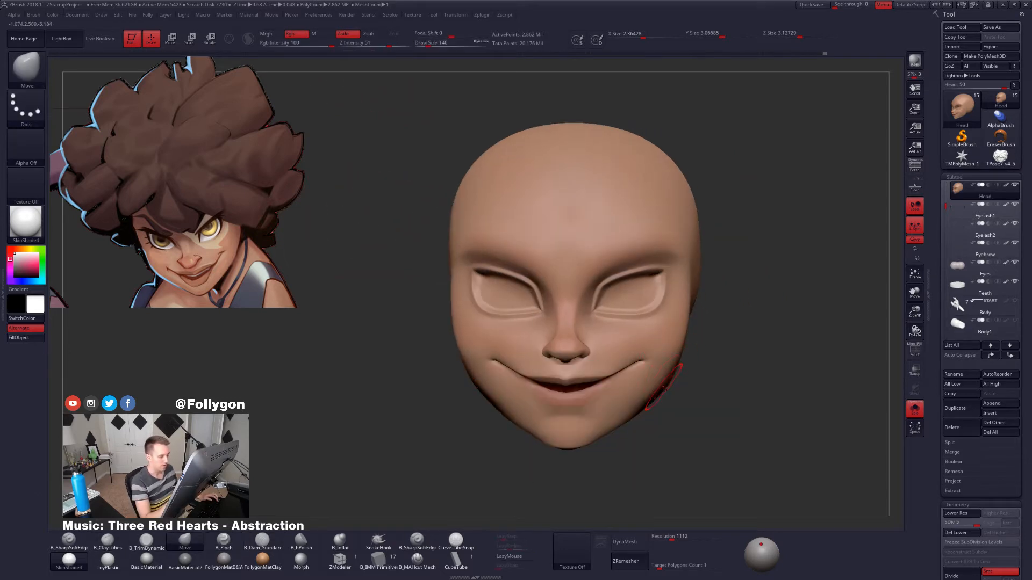
pyautogui.moveTo(687, 396)
pyautogui.mouseDown(button='right')
pyautogui.moveTo(646, 394)
pyautogui.moveTo(714, 368)
pyautogui.mouseUp(button='right')
pyautogui.hotkey('shift', 'd')
pyautogui.hotkey('shift', 'd')
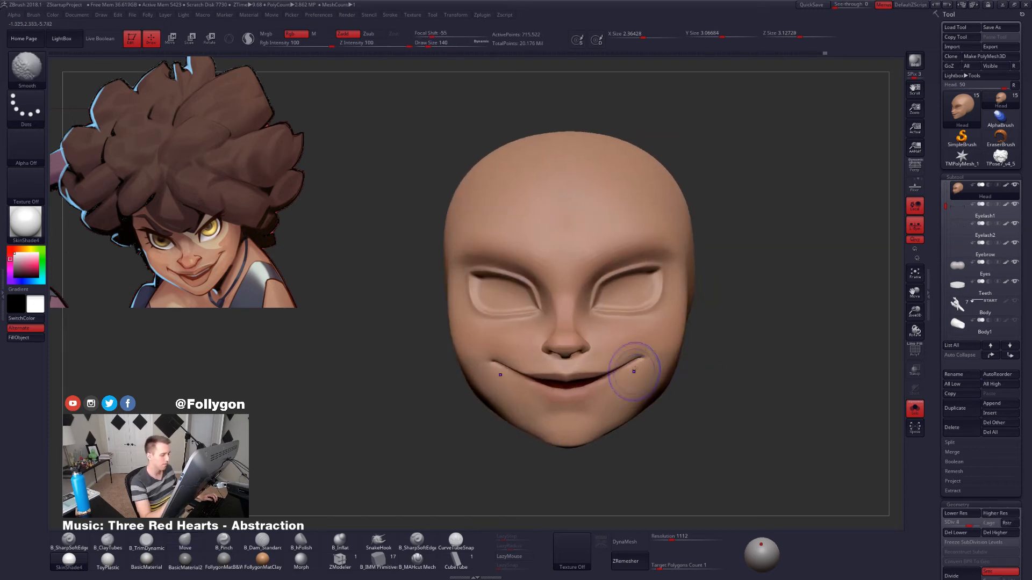
# Refine the mouth corners and cheeks with a smaller Move brush, working down to subdivision level 2.
pyautogui.moveTo(644, 364); pyautogui.dragTo(570, 387, button='right')
pyautogui.press('space')
pyautogui.moveTo(618, 350); pyautogui.dragTo(602, 350)
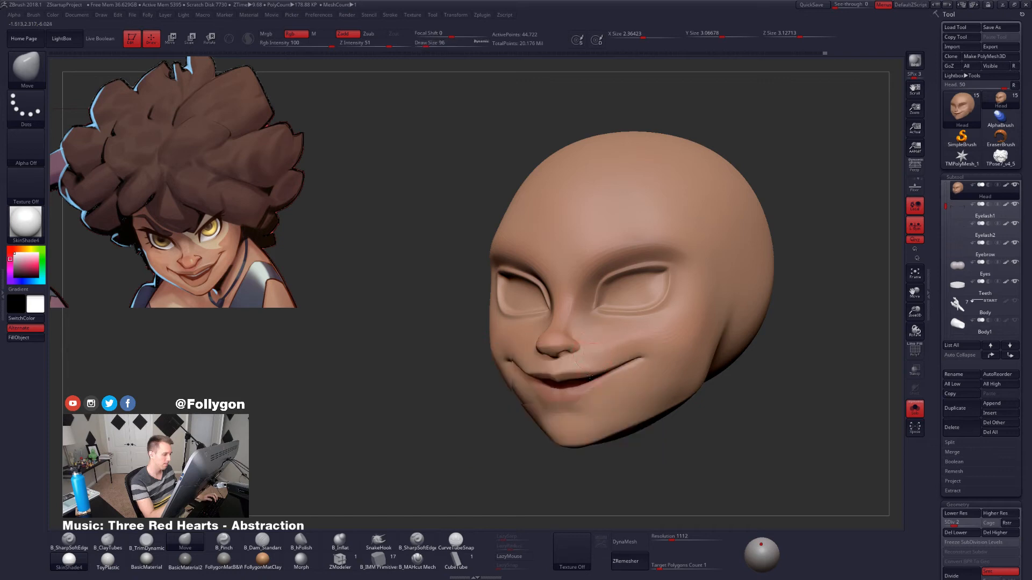
pyautogui.hotkey('shift', 'd')
pyautogui.moveTo(591, 376)
pyautogui.mouseDown(button='right')
pyautogui.moveTo(593, 424)
pyautogui.moveTo(596, 358)
pyautogui.moveTo(617, 349)
pyautogui.moveTo(615, 328)
pyautogui.moveTo(619, 345)
pyautogui.moveTo(677, 326)
pyautogui.moveTo(691, 307)
pyautogui.moveTo(671, 350)
pyautogui.moveTo(648, 336)
pyautogui.mouseUp(button='right')
# Shape the cheeks and jaw with Move at size 140 on level 2 and size 150 on level 1, and show all subtools.
pyautogui.press('b')
pyautogui.press('t')
pyautogui.press('d')
pyautogui.press('b')
pyautogui.press('m')
pyautogui.press('v')
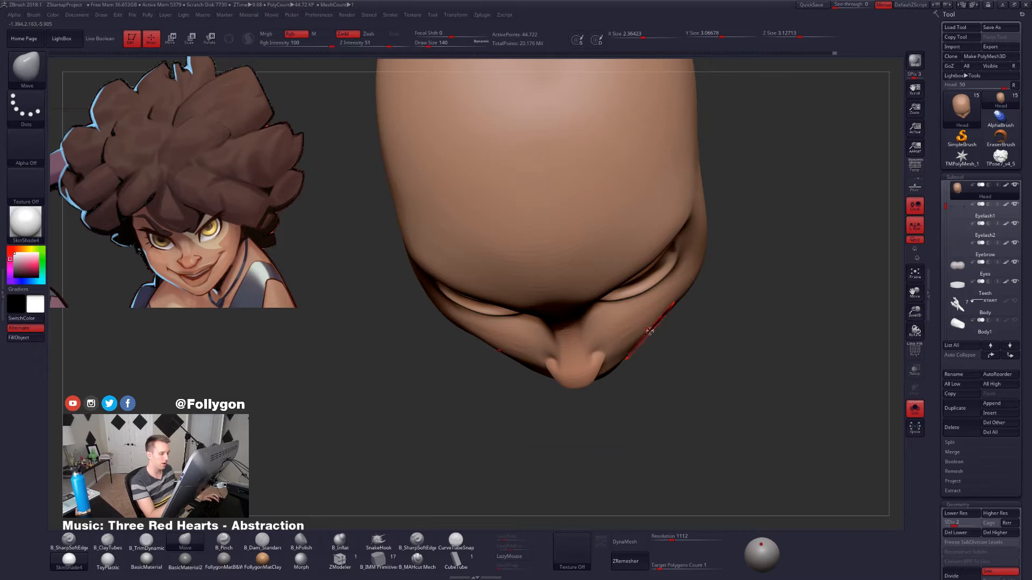
pyautogui.hotkey('shift', 'd')
pyautogui.moveTo(653, 343); pyautogui.dragTo(657, 339, button='right')
pyautogui.press('space')
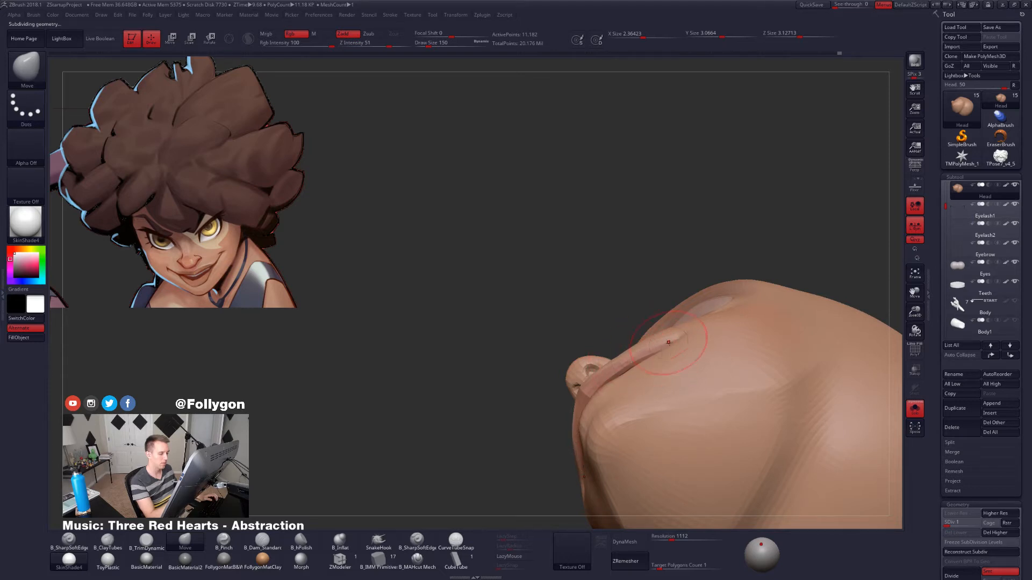
pyautogui.moveTo(668, 342); pyautogui.dragTo(693, 398, button='right')
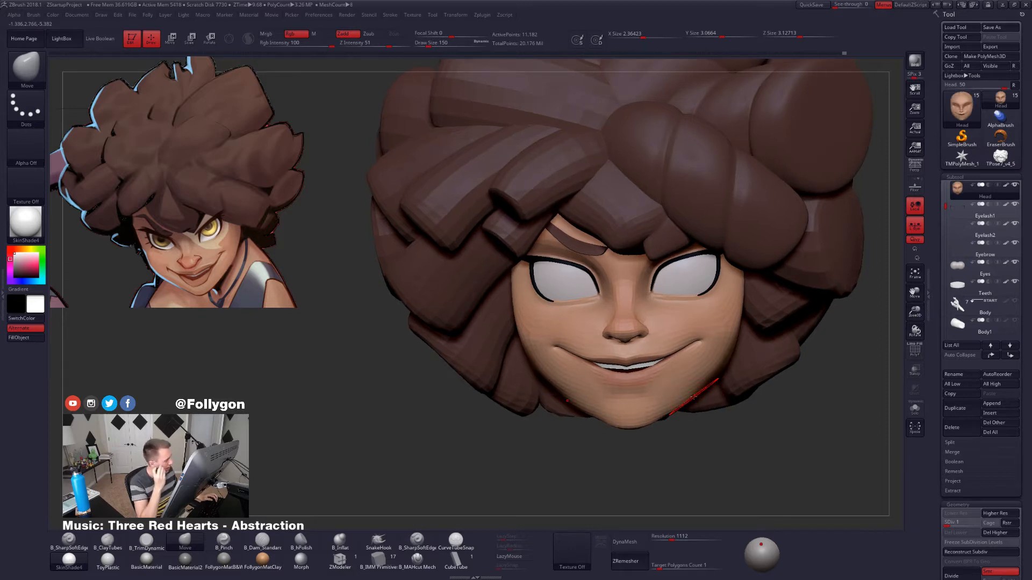
# Mask everything on the head except the upper-face polygroup at subdivision level 2, return to level 1 and blur the mask.
pyautogui.moveTo(693, 397); pyautogui.dragTo(645, 380, button='right')
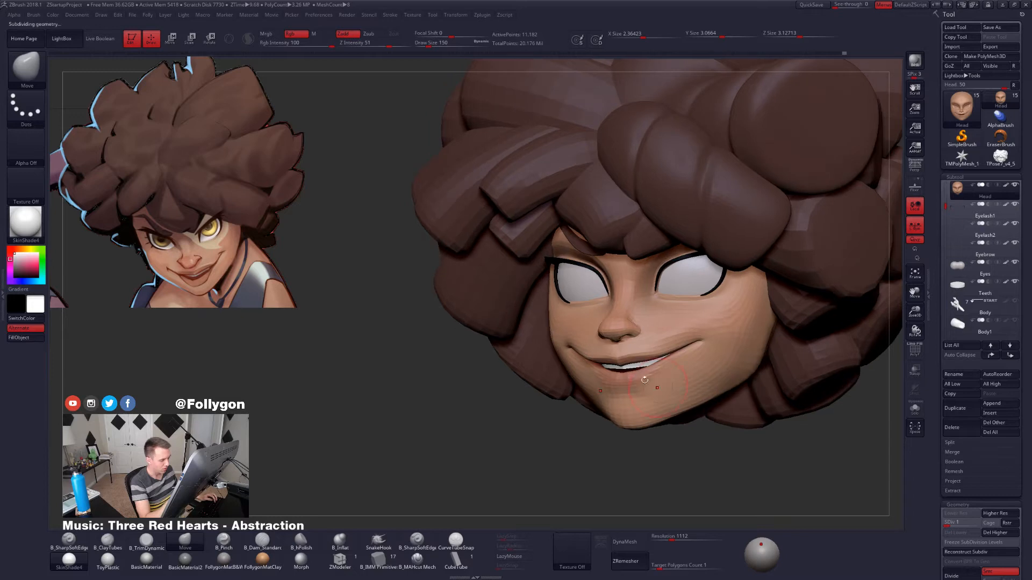
pyautogui.press('d')
pyautogui.hotkey('ctrl', 'h')
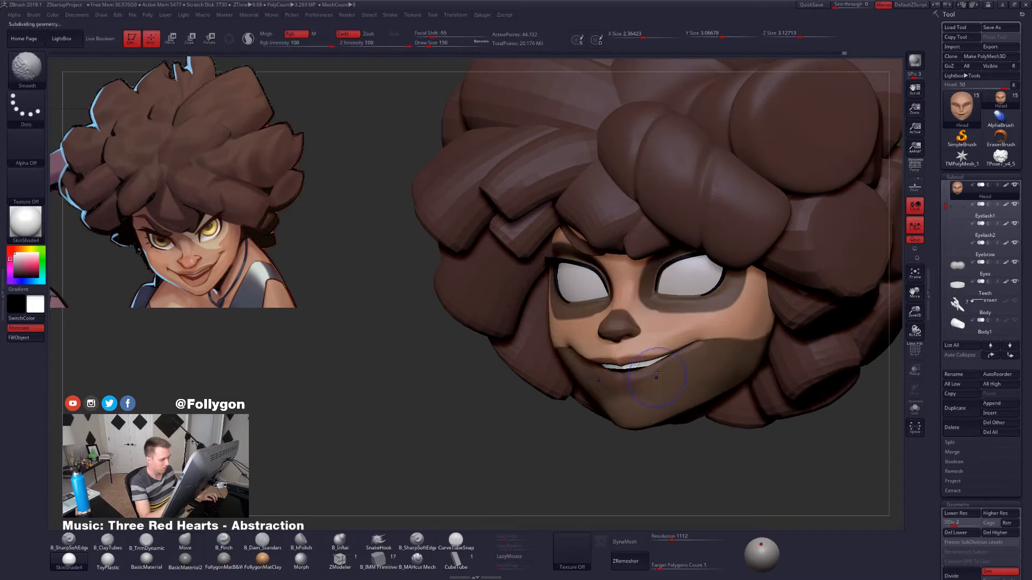
pyautogui.hotkey('shift', 'd')
pyautogui.hotkey('shift', 'f')
pyautogui.hotkey('shift', 'f')
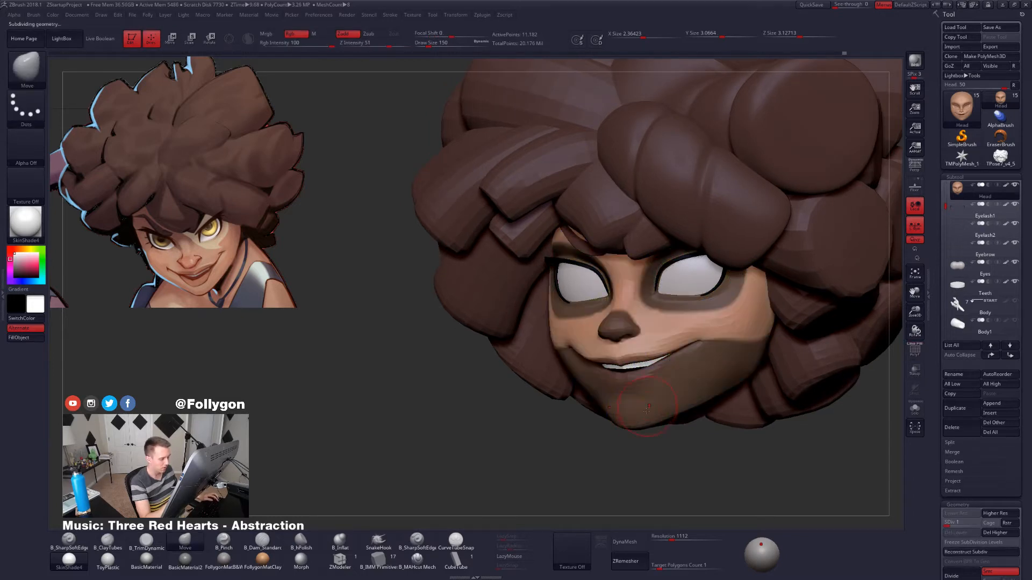
pyautogui.keyDown('ctrl'); pyautogui.click(653, 440); pyautogui.keyUp('ctrl')
pyautogui.keyDown('ctrl'); pyautogui.click(654, 421); pyautogui.keyUp('ctrl')
pyautogui.keyDown('ctrl'); pyautogui.click(653, 441); pyautogui.keyUp('ctrl')
pyautogui.keyDown('ctrl'); pyautogui.click(674, 403); pyautogui.keyUp('ctrl')
pyautogui.moveTo(675, 401); pyautogui.dragTo(650, 374, button='right')
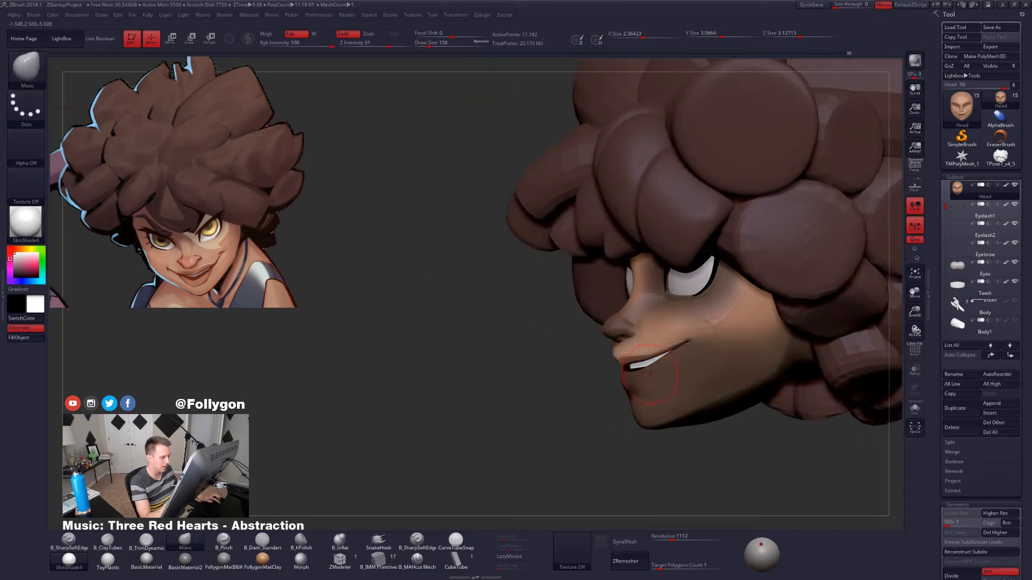
# Reshape the area around the mouth with the Move brush at size 192, inverting the mask to reach the lower face.
pyautogui.press('space')
pyautogui.click(661, 355)
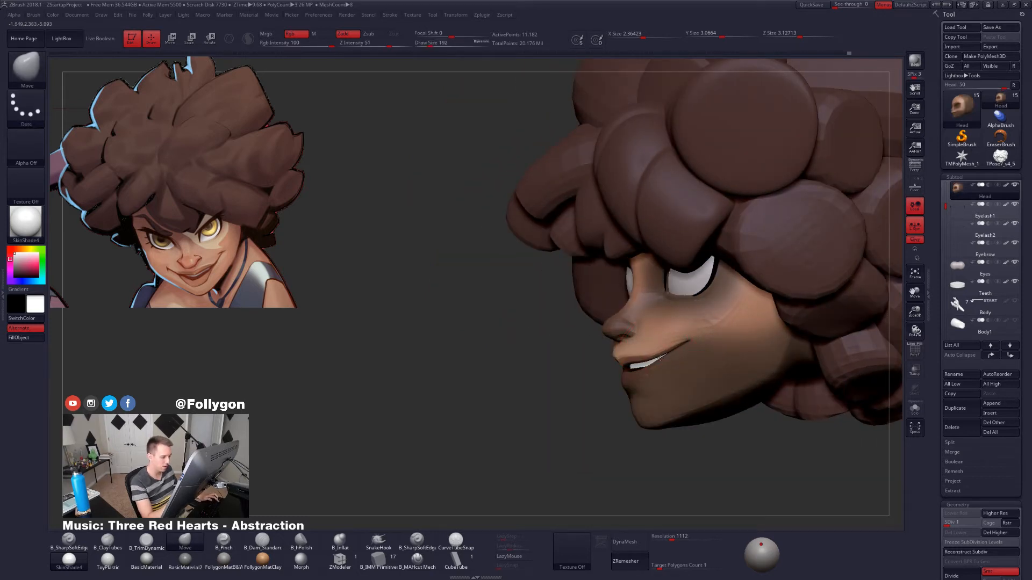
pyautogui.keyDown('ctrl'); pyautogui.click(621, 407); pyautogui.keyUp('ctrl')
pyautogui.moveTo(622, 407); pyautogui.dragTo(658, 415, button='right')
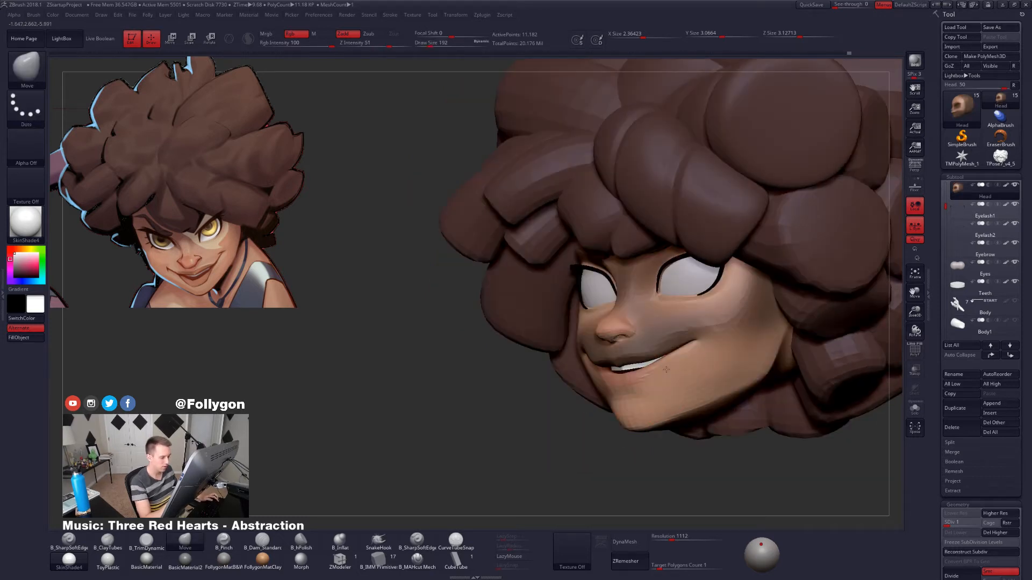
pyautogui.moveTo(666, 370); pyautogui.dragTo(666, 364)
# Isolate the head and inspect its polygroups with PolyFrame, clear the mask and turn PolyFrame off.
pyautogui.moveTo(656, 377)
pyautogui.mouseDown(button='right')
pyautogui.moveTo(648, 389)
pyautogui.moveTo(758, 376)
pyautogui.moveTo(692, 357)
pyautogui.moveTo(682, 324)
pyautogui.mouseUp(button='right')
pyautogui.hotkey('shift', 'f')
pyautogui.hotkey('shift', 's')
pyautogui.moveTo(671, 414); pyautogui.dragTo(697, 403, button='right')
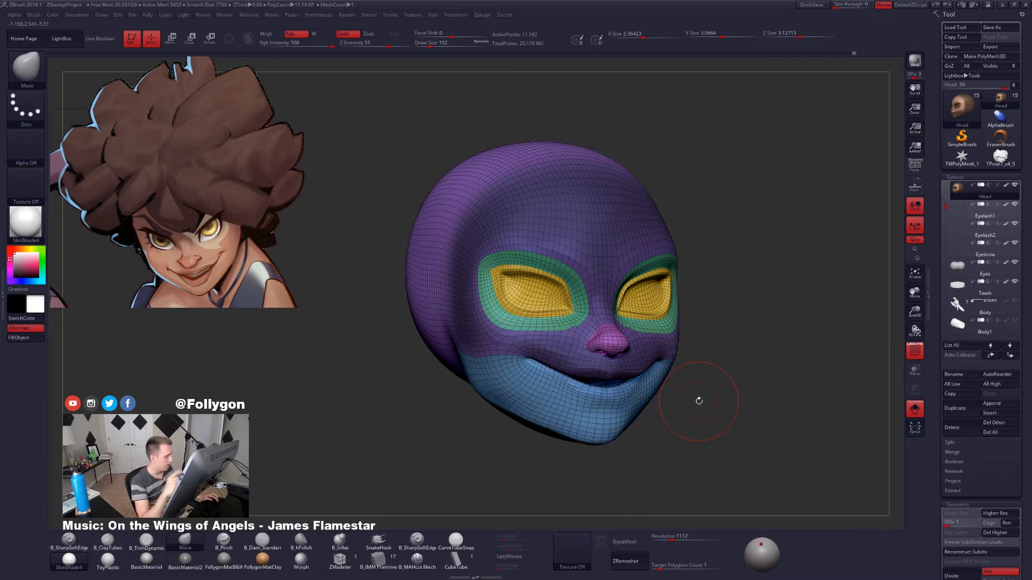
pyautogui.keyDown('shift'); pyautogui.moveTo(698, 401); pyautogui.dragTo(672, 411, button='right'); pyautogui.keyUp('shift')
pyautogui.keyDown('ctrl'); pyautogui.moveTo(668, 440); pyautogui.dragTo(678, 452); pyautogui.keyUp('ctrl')
pyautogui.moveTo(678, 440); pyautogui.dragTo(629, 408, button='right')
pyautogui.hotkey('shift', 'f')
# Adjust the mouth area with Move at size 160, raise the head to subdivision level 2 and isolate the upper-face polygroup.
pyautogui.press('space')
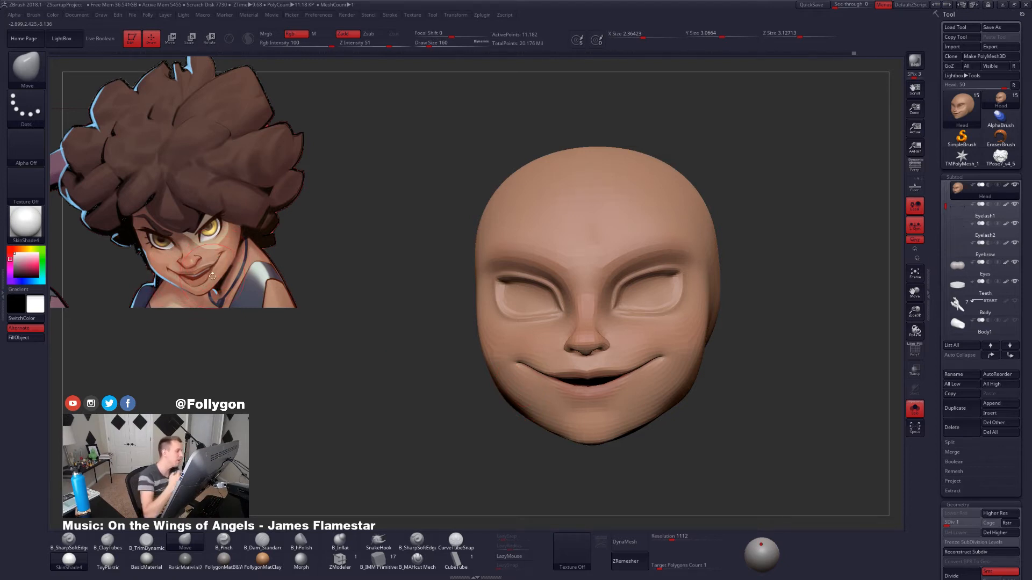
pyautogui.moveTo(635, 385)
pyautogui.mouseDown(button='right')
pyautogui.moveTo(638, 413)
pyautogui.moveTo(623, 371)
pyautogui.mouseUp(button='right')
pyautogui.hotkey('ctrl', 'd')
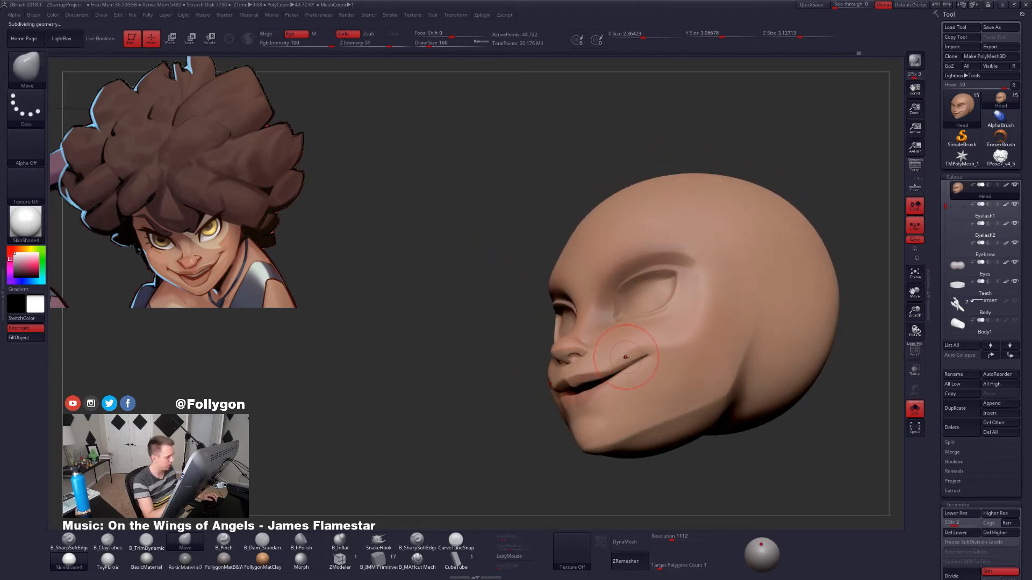
pyautogui.hotkey('ctrl', 'shift')
pyautogui.keyDown('ctrl'); pyautogui.keyDown('shift'); pyautogui.click(625, 355); pyautogui.keyUp('shift'); pyautogui.keyUp('ctrl')
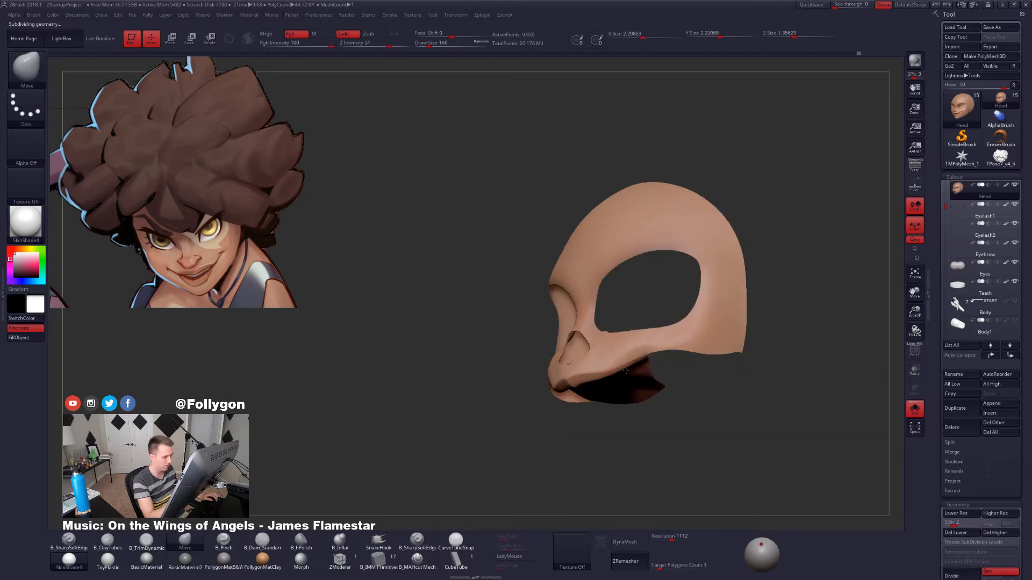
# Reshape the upper lip edge of the isolated upper face with the Move brush at size 140.
pyautogui.moveTo(626, 371)
pyautogui.keyDown('shift'); pyautogui.mouseDown(button='right')
pyautogui.moveTo(639, 388)
pyautogui.moveTo(630, 384)
pyautogui.mouseUp(button='right'); pyautogui.keyUp('shift')
pyautogui.press('space')
pyautogui.moveTo(630, 385); pyautogui.dragTo(628, 385)
pyautogui.moveTo(658, 385); pyautogui.dragTo(596, 383, button='right')
pyautogui.moveTo(626, 372); pyautogui.dragTo(598, 359)
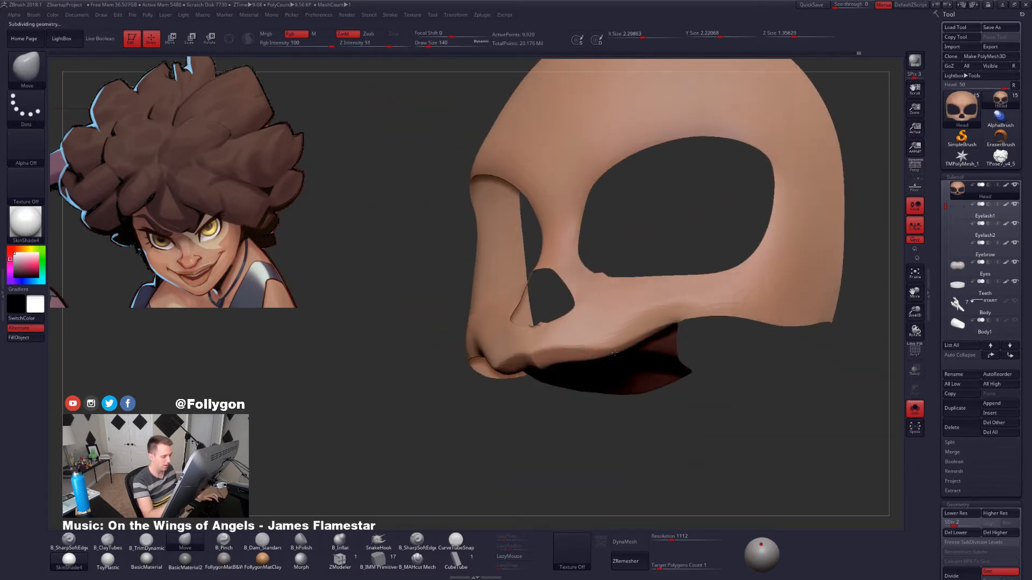
pyautogui.keyDown('shift'); pyautogui.moveTo(553, 366); pyautogui.dragTo(573, 363, button='right'); pyautogui.keyUp('shift')
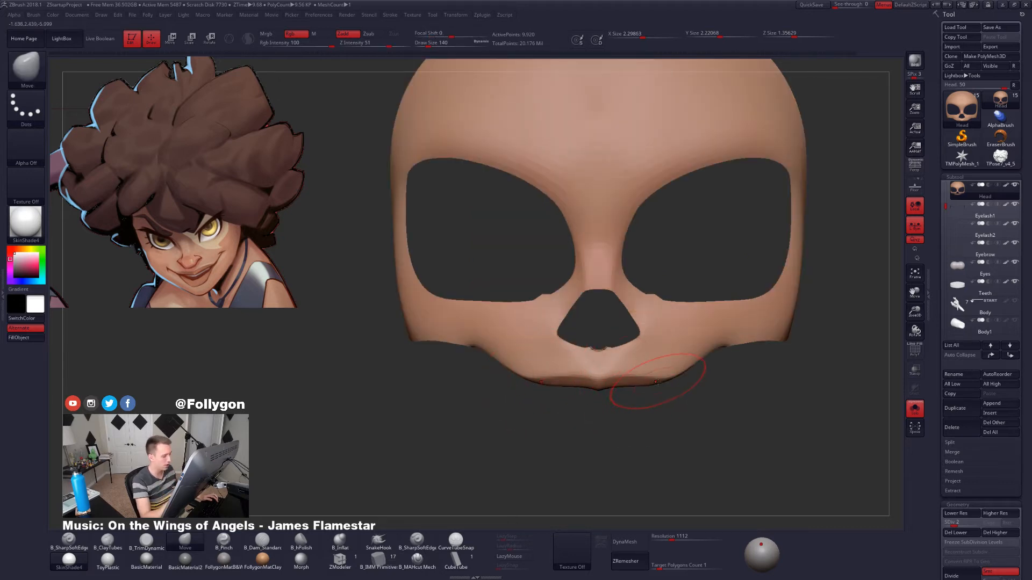
pyautogui.moveTo(658, 400)
pyautogui.mouseDown(button='right')
pyautogui.moveTo(605, 407)
pyautogui.moveTo(583, 426)
pyautogui.moveTo(598, 394)
pyautogui.mouseUp(button='right')
# Unhide the full head, mask all but the upper-face polygroup at subdivision level 1, and blur and invert the mask.
pyautogui.press('w')
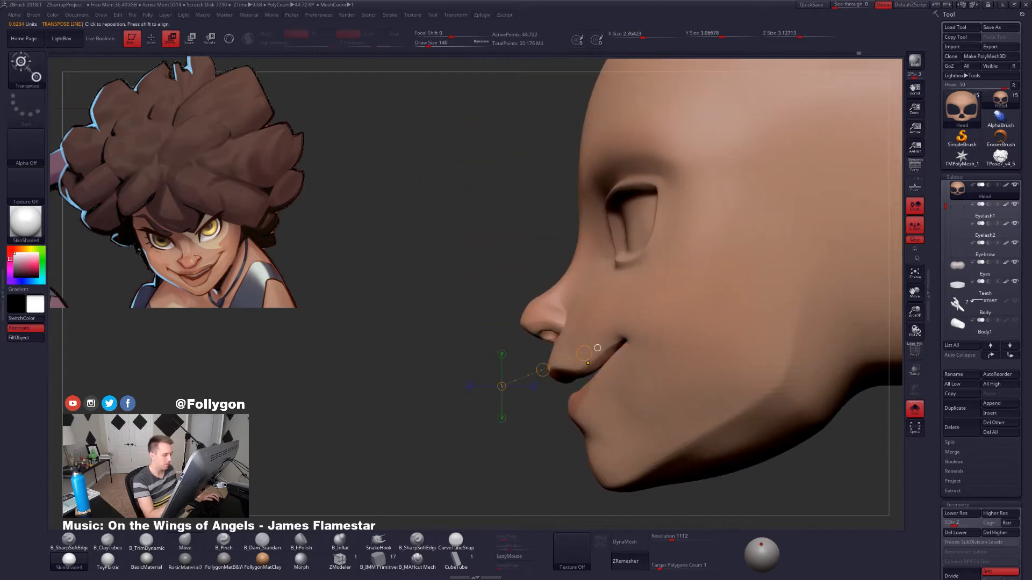
pyautogui.keyDown('ctrl'); pyautogui.click(596, 349); pyautogui.keyUp('ctrl')
pyautogui.press('q')
pyautogui.rightClick(567, 418)
pyautogui.hotkey('shift', 'd')
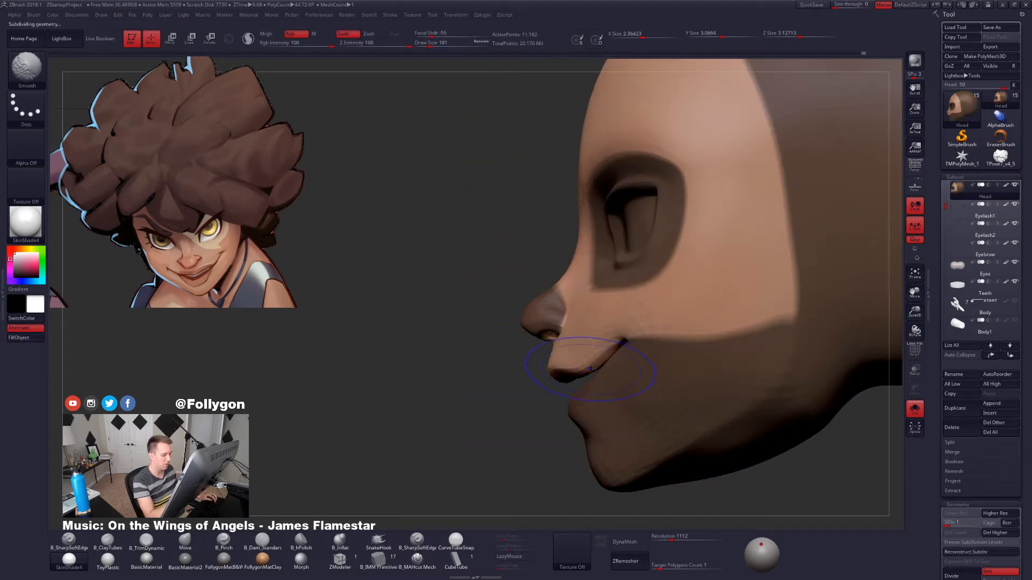
pyautogui.keyDown('ctrl'); pyautogui.click(592, 366); pyautogui.keyUp('ctrl')
pyautogui.keyDown('ctrl'); pyautogui.click(593, 362); pyautogui.keyUp('ctrl')
pyautogui.keyDown('ctrl'); pyautogui.click(593, 362); pyautogui.keyUp('ctrl')
pyautogui.keyDown('ctrl'); pyautogui.click(521, 378); pyautogui.keyUp('ctrl')
pyautogui.keyDown('ctrl'); pyautogui.click(554, 376); pyautogui.keyUp('ctrl')
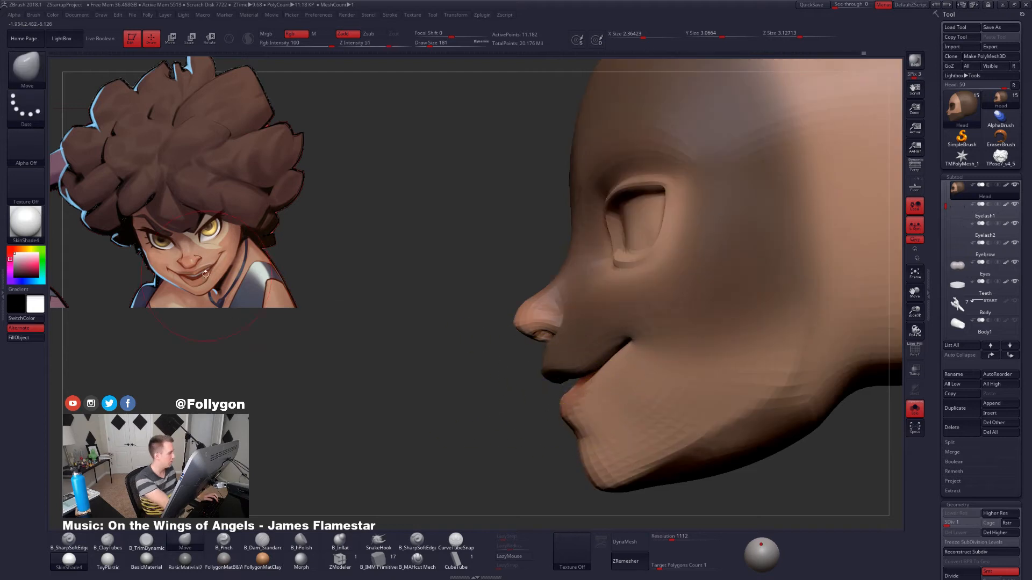
# Reshape the upper lip and mouth corner with the Move brush at size 130 while the lower face is masked.
pyautogui.moveTo(384, 434)
pyautogui.mouseDown()
pyautogui.moveTo(472, 426)
pyautogui.moveTo(516, 397)
pyautogui.moveTo(601, 372)
pyautogui.mouseUp()
pyautogui.press('space')
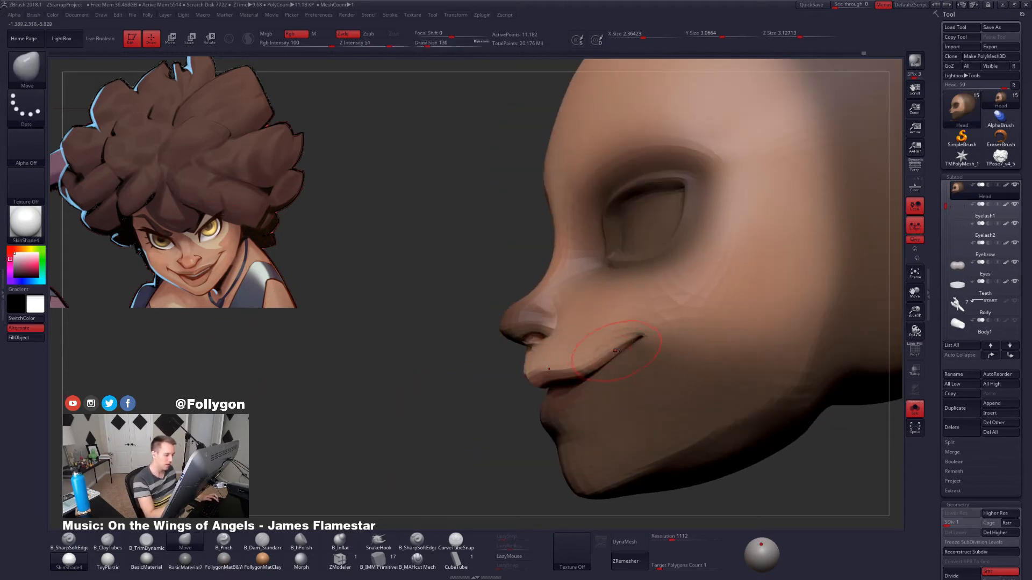
pyautogui.moveTo(468, 462)
pyautogui.mouseDown()
pyautogui.moveTo(500, 419)
pyautogui.moveTo(518, 417)
pyautogui.mouseUp()
pyautogui.press('space')
pyautogui.moveTo(591, 408); pyautogui.dragTo(587, 409)
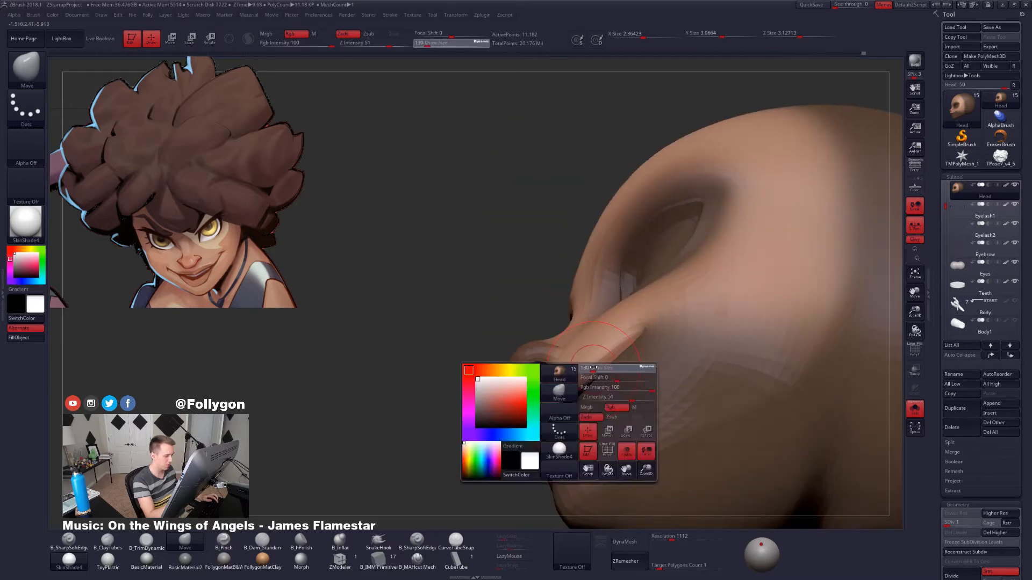
# Refine the lips and cheeks from several angles with Move at size 140 and raise the head to subdivision level 2.
pyautogui.moveTo(510, 430); pyautogui.dragTo(548, 414)
pyautogui.press('space')
pyautogui.moveTo(590, 374); pyautogui.dragTo(596, 375)
pyautogui.moveTo(462, 397); pyautogui.dragTo(476, 354)
pyautogui.moveTo(424, 327)
pyautogui.mouseDown()
pyautogui.moveTo(484, 395)
pyautogui.moveTo(637, 422)
pyautogui.moveTo(645, 391)
pyautogui.mouseUp()
pyautogui.moveTo(822, 292)
pyautogui.mouseDown()
pyautogui.moveTo(617, 362)
pyautogui.moveTo(622, 345)
pyautogui.moveTo(564, 344)
pyautogui.moveTo(573, 394)
pyautogui.moveTo(683, 402)
pyautogui.mouseUp()
pyautogui.moveTo(683, 403)
pyautogui.keyDown('alt'); pyautogui.mouseDown(button='right')
pyautogui.moveTo(711, 379)
pyautogui.moveTo(687, 386)
pyautogui.mouseUp(button='right'); pyautogui.keyUp('alt')
pyautogui.press('d')
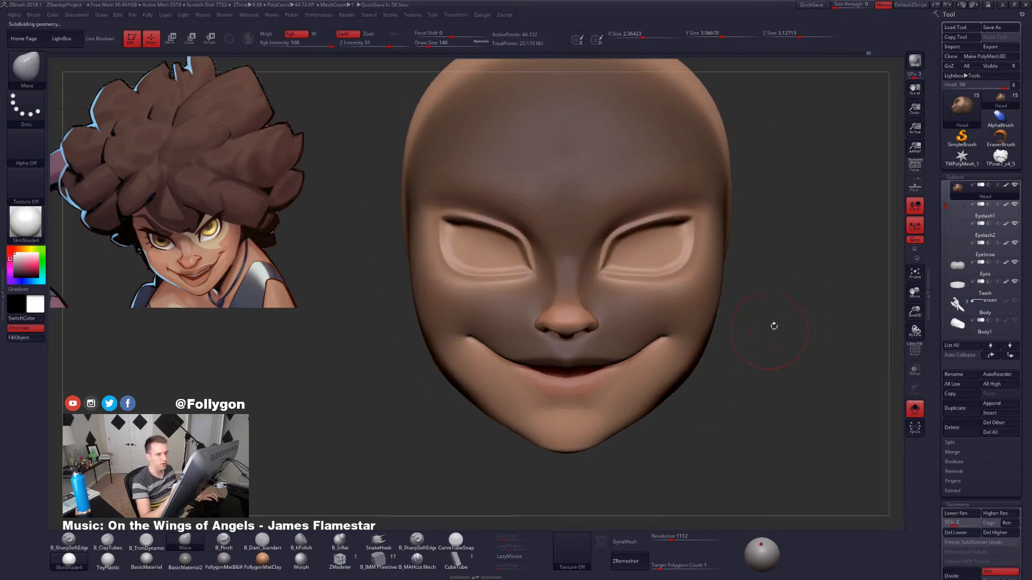
# Switch to the TPose7_v4_5 tool, delete its mesh and return to the Head tool.
pyautogui.click(1000, 157)
pyautogui.click(951, 427)
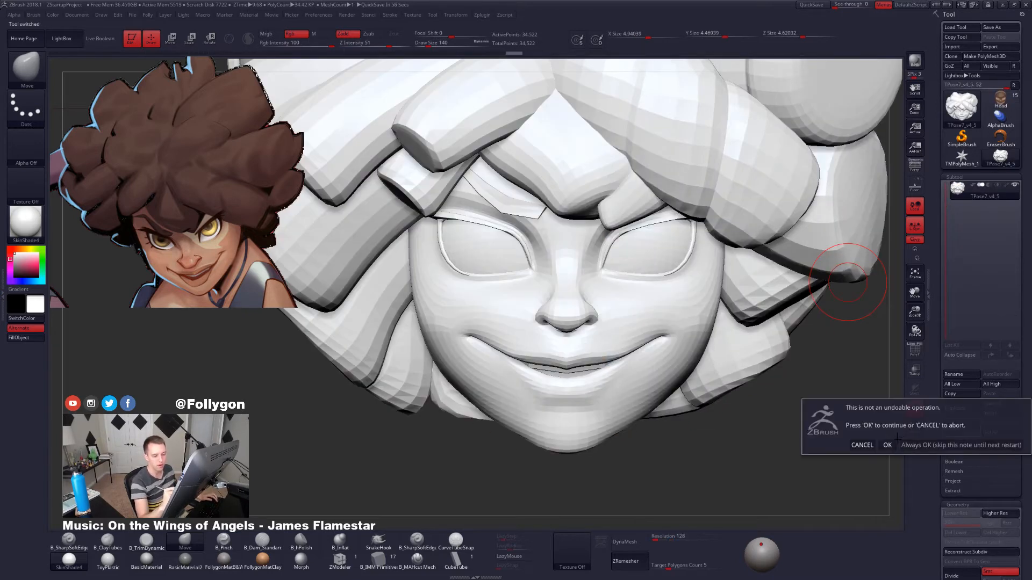
pyautogui.click(887, 444)
pyautogui.click(1000, 100)
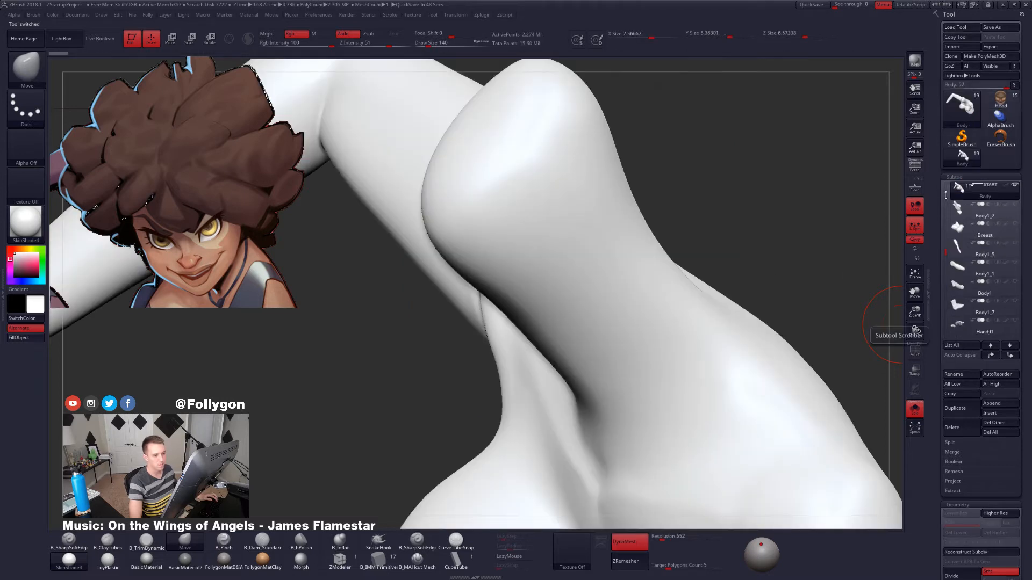
# In the tool with 19 subtools, show the Head subtool together with the teeth and make Head active.
pyautogui.moveTo(946, 195); pyautogui.dragTo(946, 184)
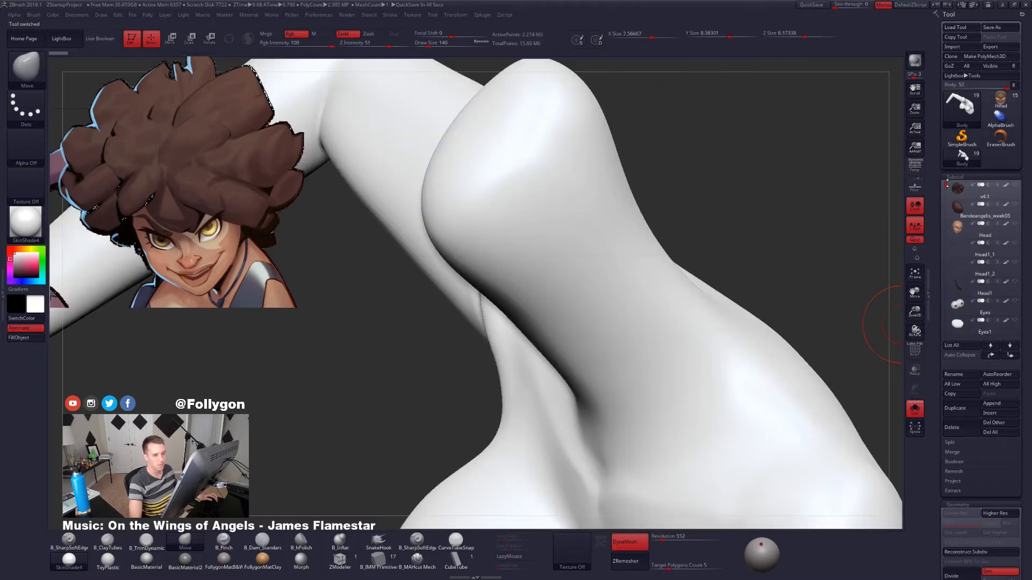
pyautogui.click(962, 232)
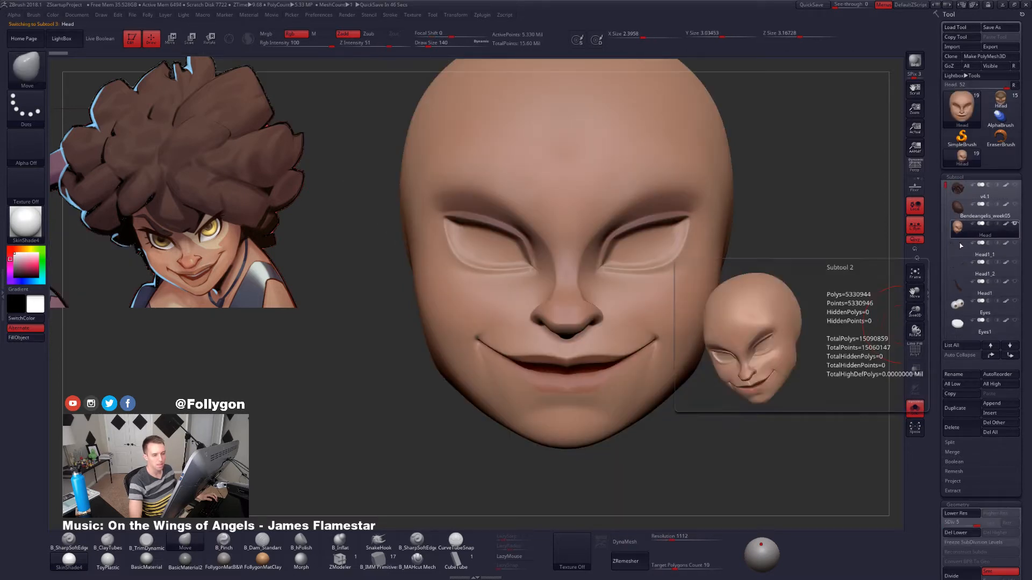
pyautogui.click(958, 325)
pyautogui.click(958, 227)
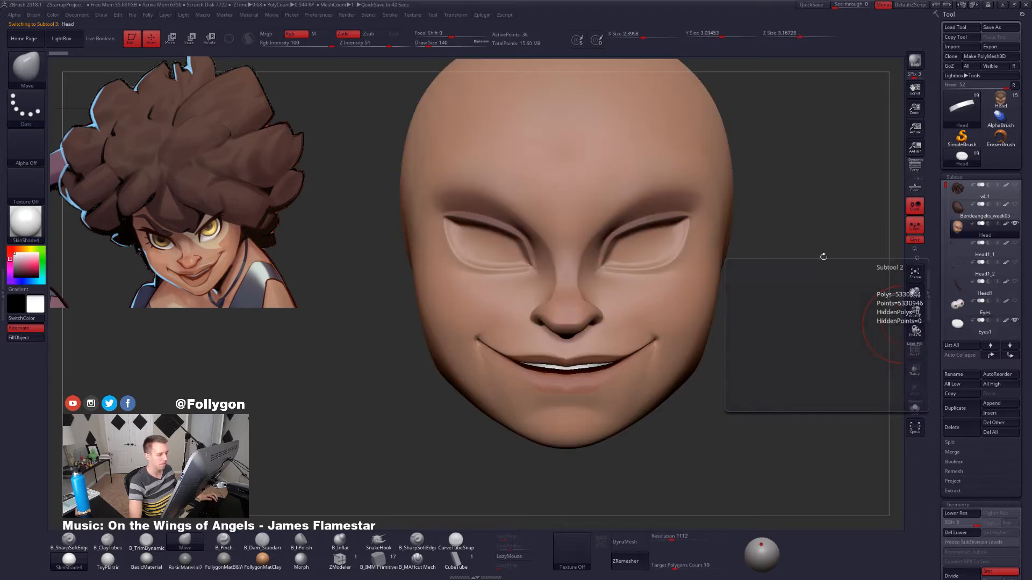
# Show the eyes, eyelash and eyebrow subtools together with the face and make Head active again.
pyautogui.keyDown('ctrl'); pyautogui.moveTo(686, 306); pyautogui.dragTo(677, 324, button='right'); pyautogui.keyUp('ctrl')
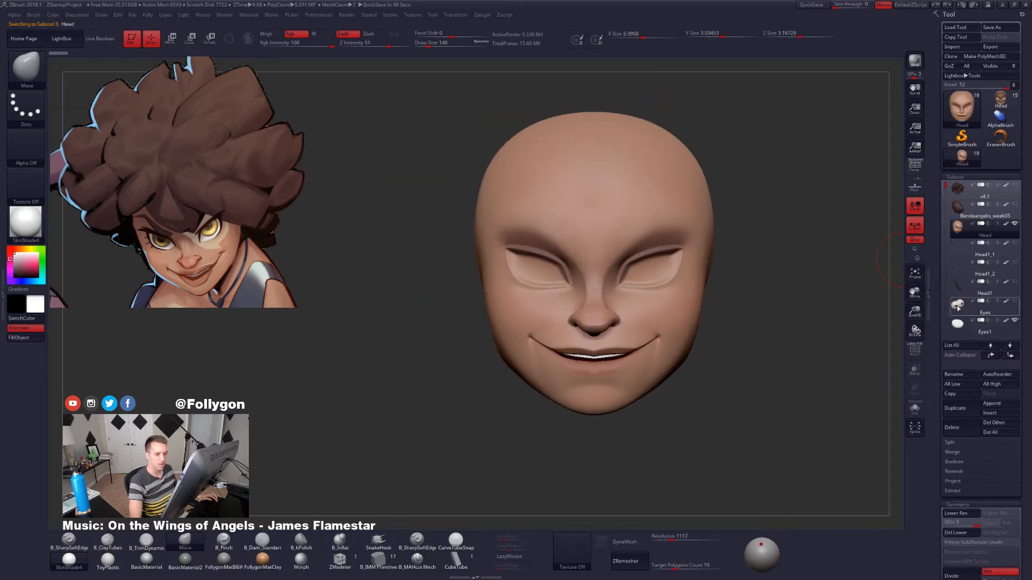
pyautogui.click(1014, 300)
pyautogui.click(962, 262)
pyautogui.click(962, 254)
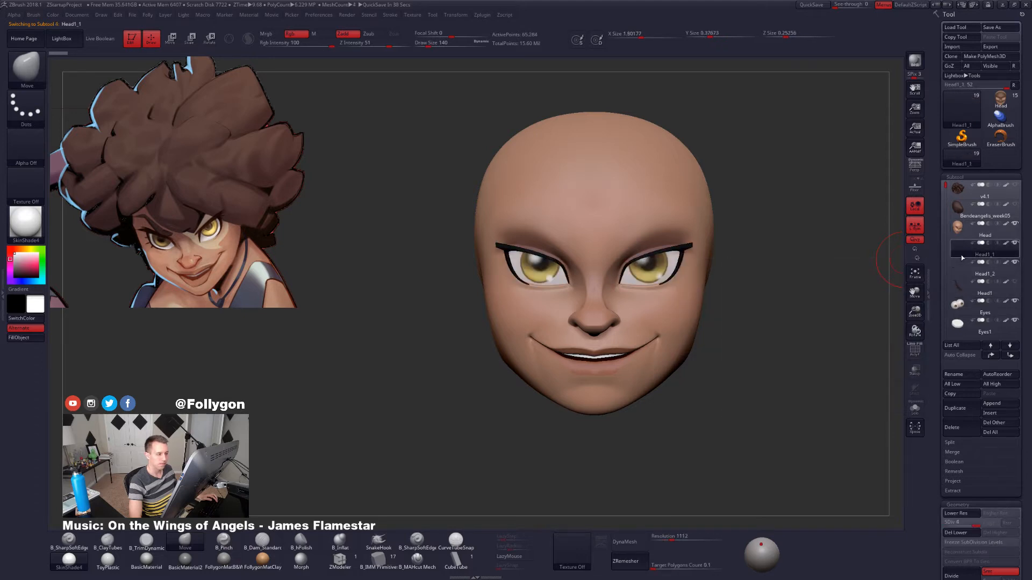
pyautogui.click(959, 232)
pyautogui.moveTo(833, 306); pyautogui.dragTo(766, 312, button='right')
pyautogui.keyDown('ctrl'); pyautogui.moveTo(697, 341); pyautogui.dragTo(650, 381, button='right'); pyautogui.keyUp('ctrl')
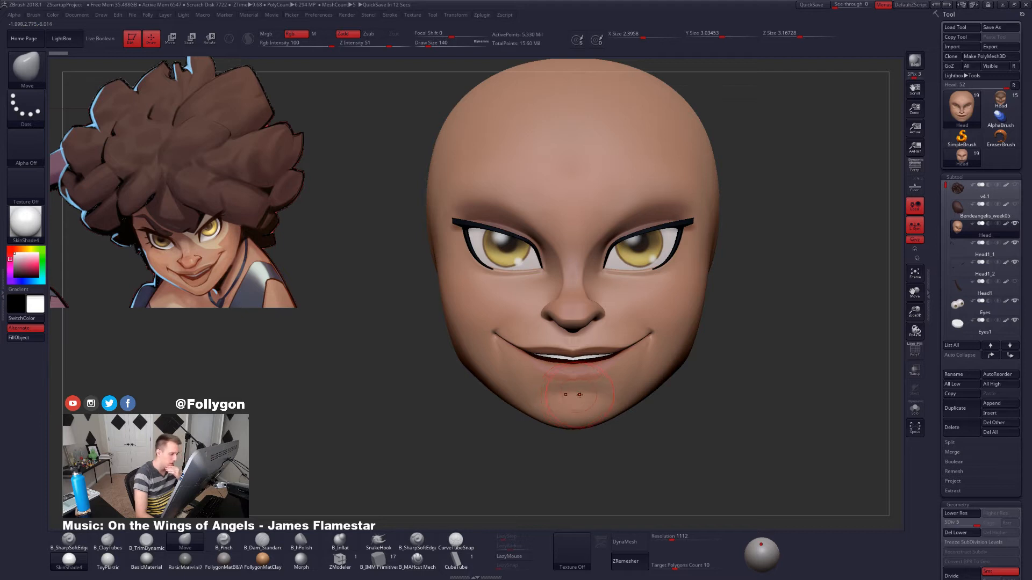
# Compare the two Head tools and switch to the version with 15 subtools.
pyautogui.click(1000, 99)
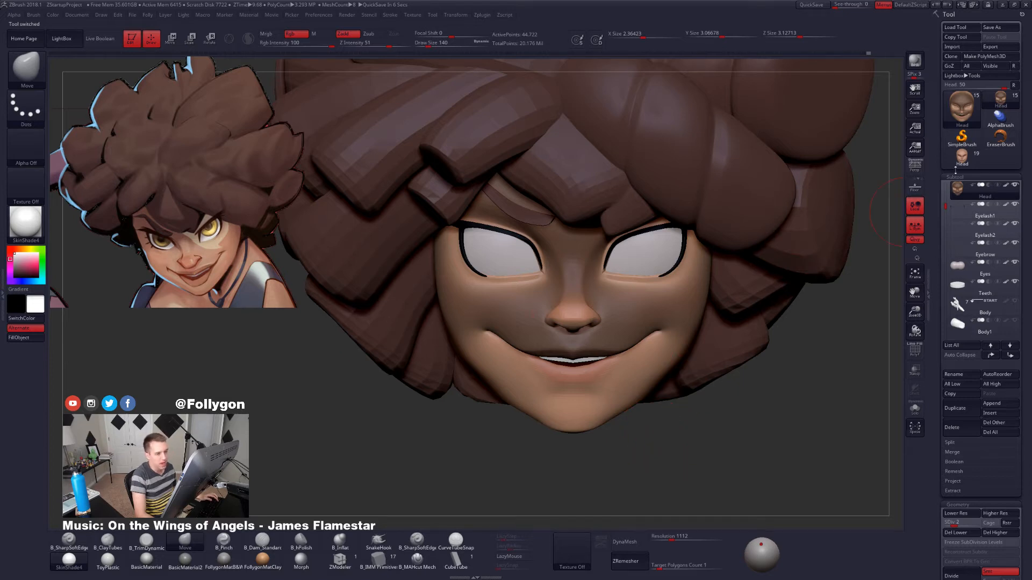
pyautogui.click(962, 158)
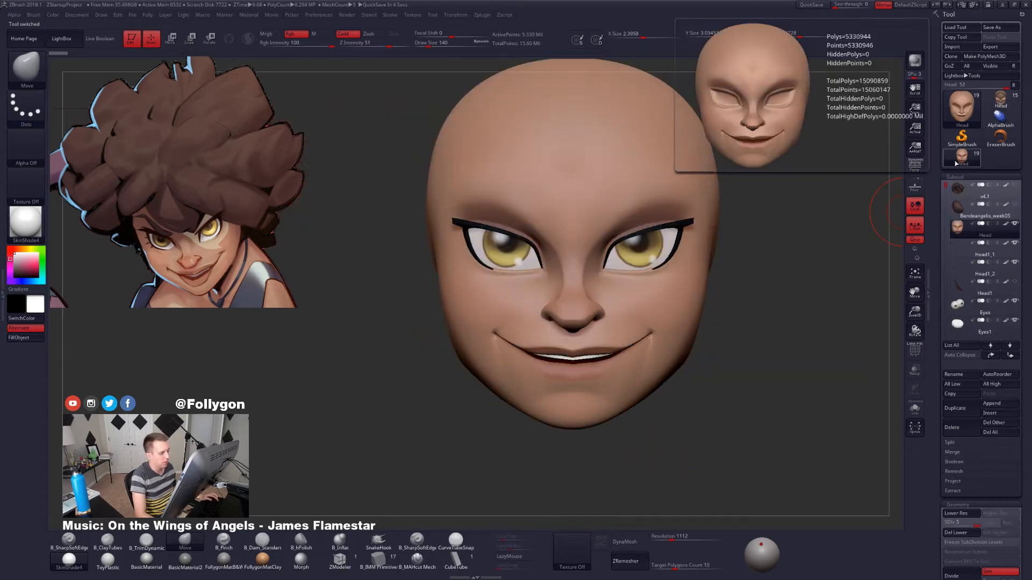
pyautogui.click(1000, 100)
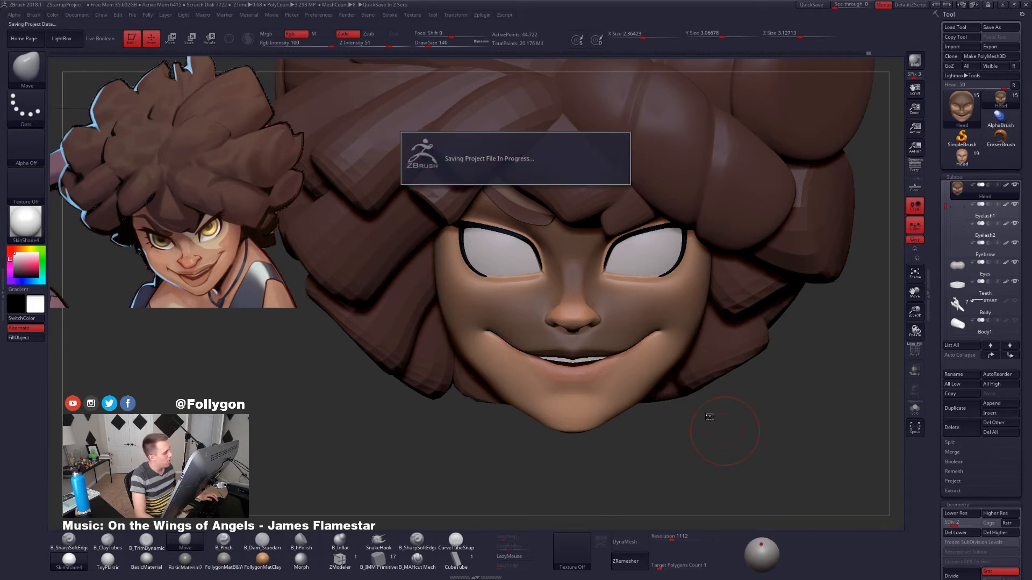
pyautogui.moveTo(709, 417); pyautogui.dragTo(580, 300)
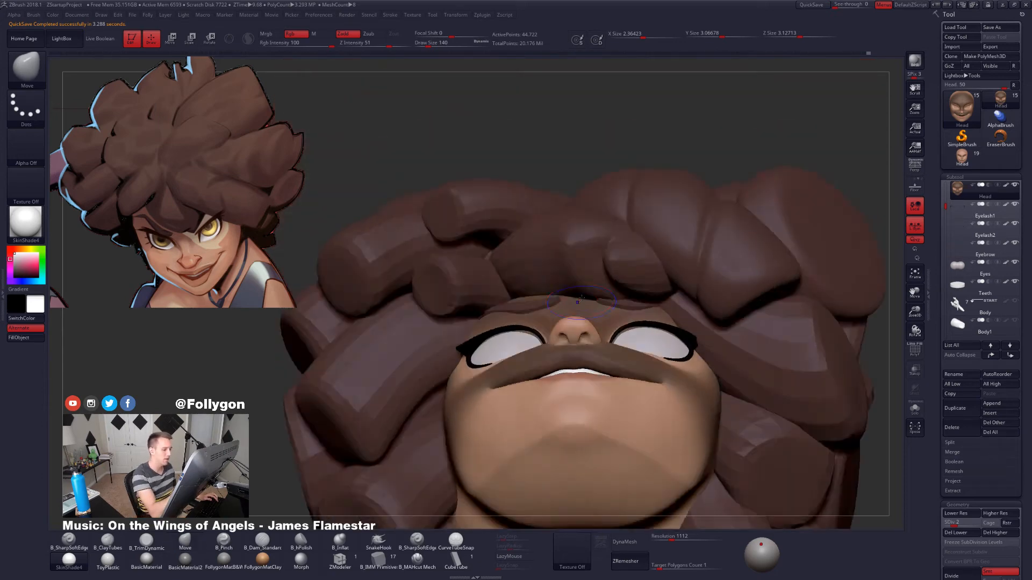
# Adjust the nose from below with the Move brush at size 113 and a smaller size.
pyautogui.moveTo(580, 299)
pyautogui.mouseDown(button='right')
pyautogui.moveTo(571, 265)
pyautogui.moveTo(560, 311)
pyautogui.mouseUp(button='right')
pyautogui.press('[')
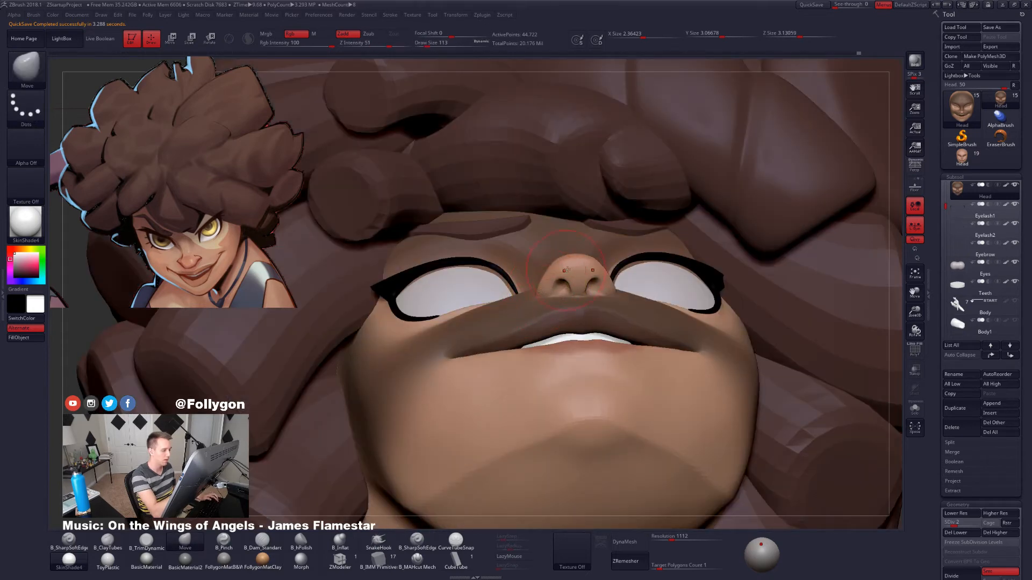
pyautogui.moveTo(567, 269); pyautogui.dragTo(575, 246, button='right')
pyautogui.moveTo(578, 260); pyautogui.dragTo(578, 259)
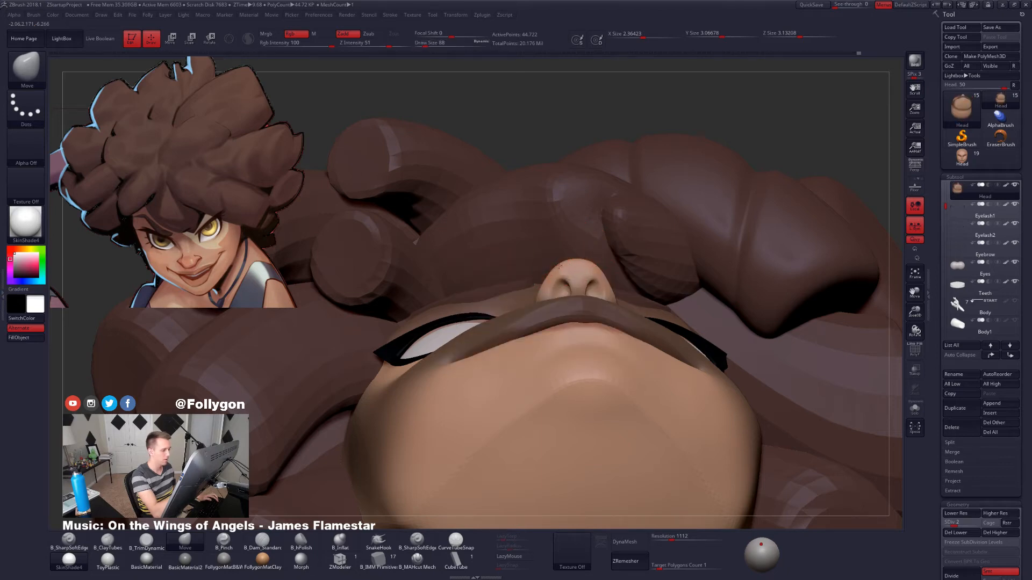
pyautogui.moveTo(571, 337); pyautogui.dragTo(553, 302, button='right')
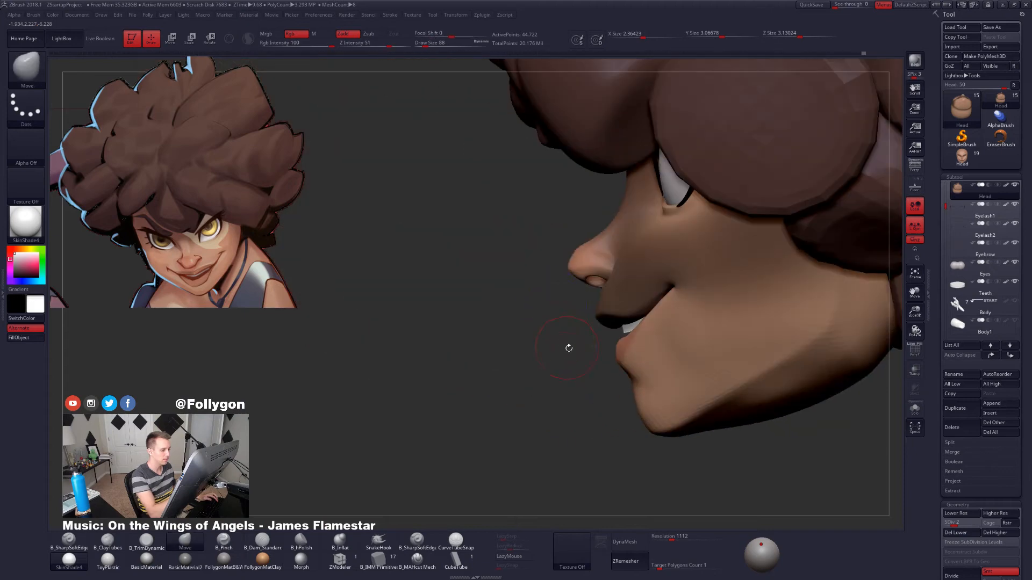
# Clear the upper face mask and refine the lips and mouth corner, finishing with Move at size 170.
pyautogui.keyDown('alt'); pyautogui.moveTo(569, 347); pyautogui.dragTo(545, 312); pyautogui.keyUp('alt')
pyautogui.moveTo(553, 371); pyautogui.dragTo(664, 398)
pyautogui.moveTo(596, 326); pyautogui.dragTo(595, 320)
pyautogui.moveTo(594, 320)
pyautogui.mouseDown(button='right')
pyautogui.moveTo(617, 294)
pyautogui.moveTo(624, 316)
pyautogui.moveTo(613, 309)
pyautogui.mouseUp(button='right')
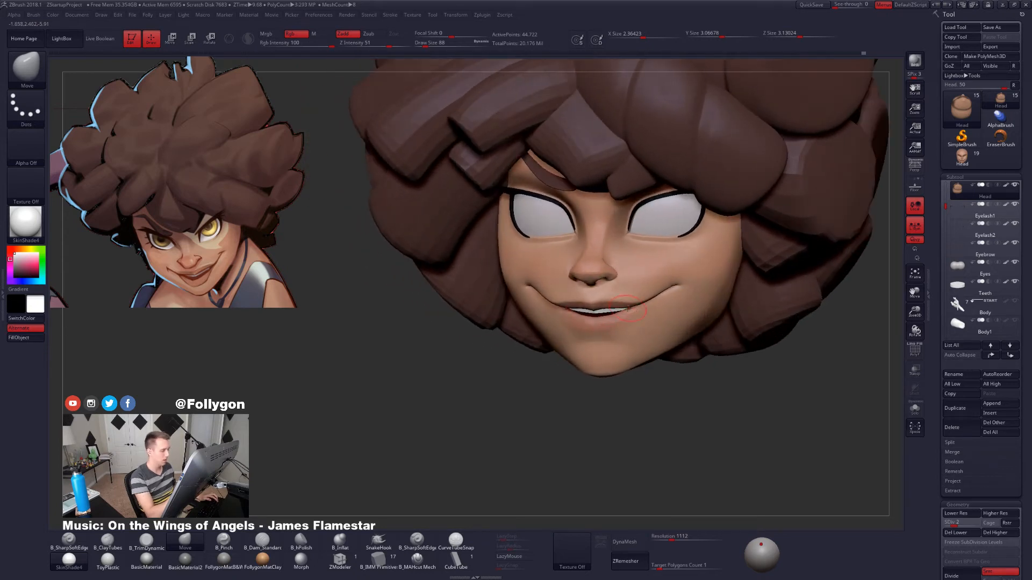
pyautogui.press('space')
pyautogui.moveTo(625, 310); pyautogui.dragTo(634, 305)
pyautogui.press('s')
pyautogui.moveTo(634, 304); pyautogui.dragTo(659, 317, button='right')
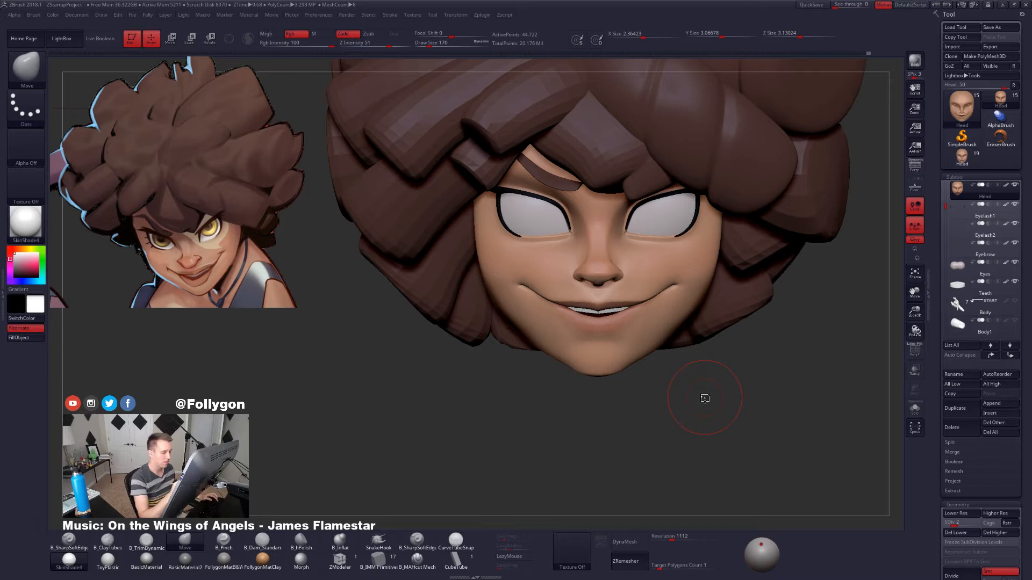
# Mask part of the face by polygroup and reshape the mouth corner with the Move brush.
pyautogui.moveTo(704, 398); pyautogui.dragTo(647, 284)
pyautogui.press('w')
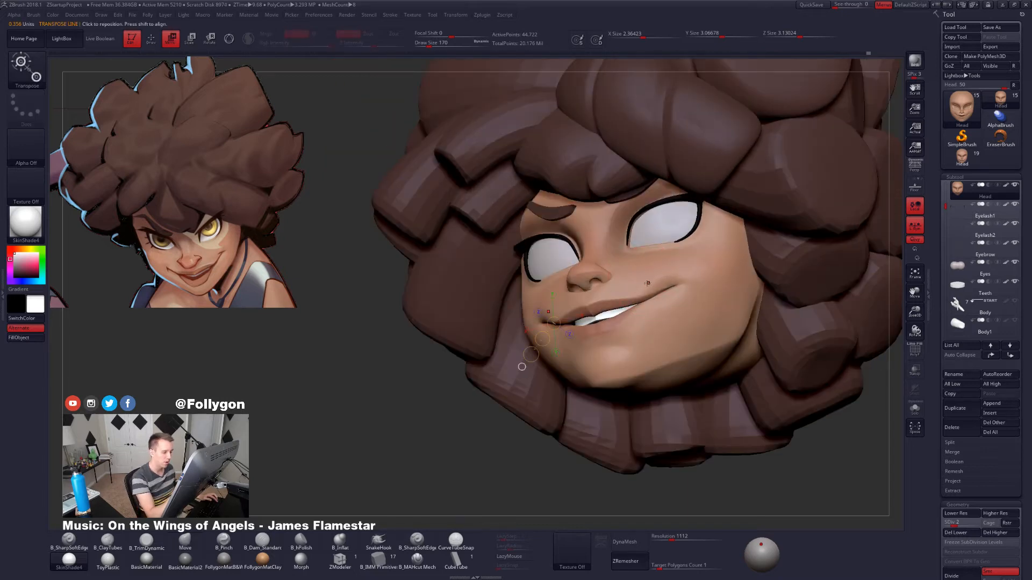
pyautogui.keyDown('ctrl'); pyautogui.click(649, 280); pyautogui.keyUp('ctrl')
pyautogui.press('q')
pyautogui.moveTo(631, 281); pyautogui.dragTo(645, 330, button='right')
pyautogui.press('space')
pyautogui.moveTo(662, 289); pyautogui.dragTo(658, 289)
pyautogui.moveTo(666, 287)
pyautogui.mouseDown(button='right')
pyautogui.moveTo(634, 284)
pyautogui.moveTo(656, 278)
pyautogui.moveTo(642, 276)
pyautogui.mouseUp(button='right')
# Flatten the cheek around the mouth corner with B_TrimDynamic at size 121.
pyautogui.press('3')
pyautogui.moveTo(691, 260); pyautogui.dragTo(676, 252)
pyautogui.moveTo(680, 261); pyautogui.dragTo(646, 274, button='right')
pyautogui.press('space')
pyautogui.moveTo(646, 280); pyautogui.dragTo(643, 280)
pyautogui.moveTo(679, 256); pyautogui.dragTo(658, 300, button='right')
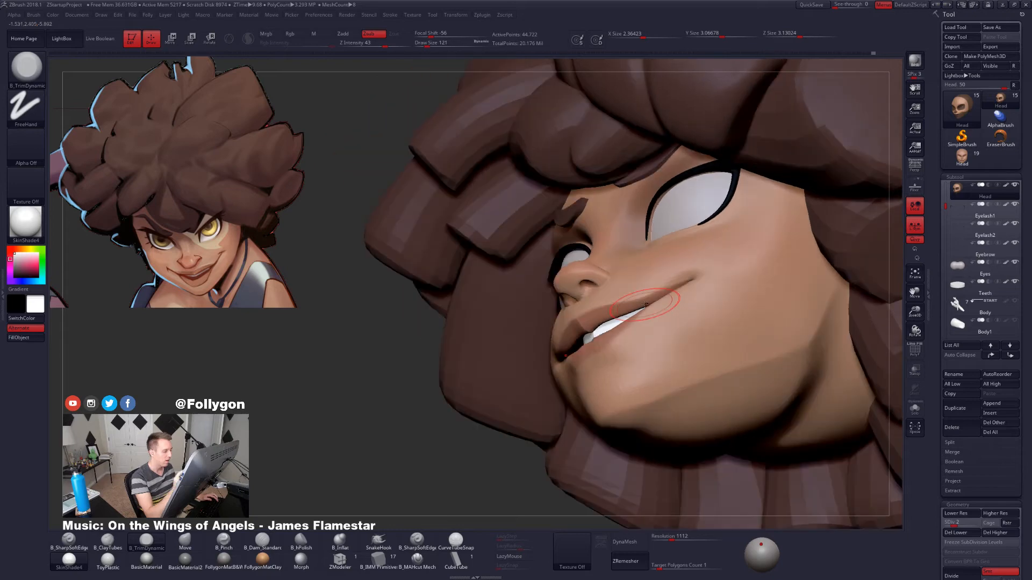
# Switch to Move at size 140, mask the upper face by polygroup and lower the head to subdivision level 1.
pyautogui.press('space')
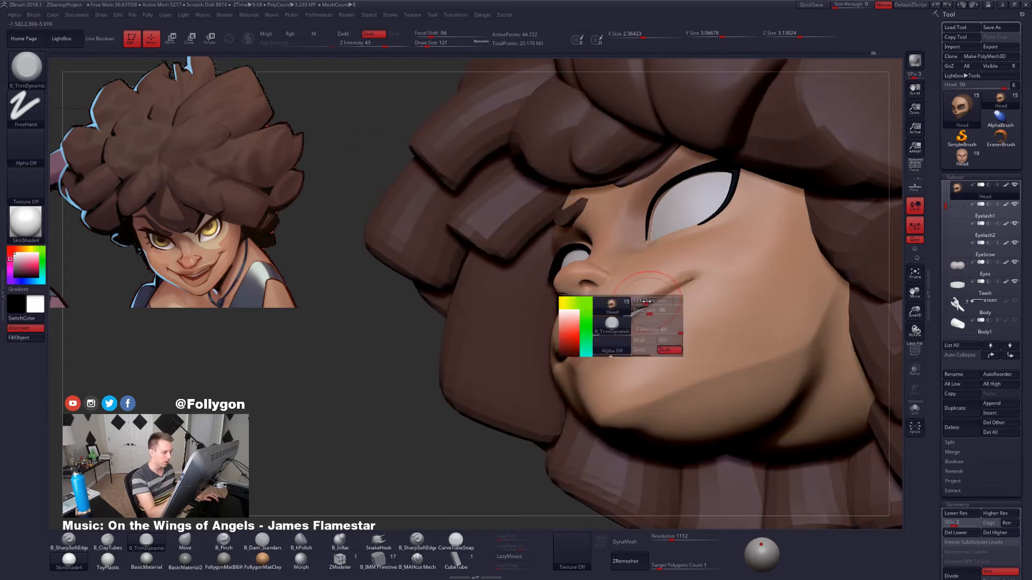
pyautogui.moveTo(655, 303); pyautogui.dragTo(658, 304)
pyautogui.press('b')
pyautogui.press('m')
pyautogui.press('v')
pyautogui.moveTo(650, 305)
pyautogui.mouseDown(button='right')
pyautogui.moveTo(667, 331)
pyautogui.moveTo(603, 317)
pyautogui.mouseUp(button='right')
pyautogui.press('w')
pyautogui.keyDown('ctrl'); pyautogui.click(673, 317); pyautogui.keyUp('ctrl')
pyautogui.press('q')
pyautogui.keyDown('ctrl'); pyautogui.click(654, 327); pyautogui.keyUp('ctrl')
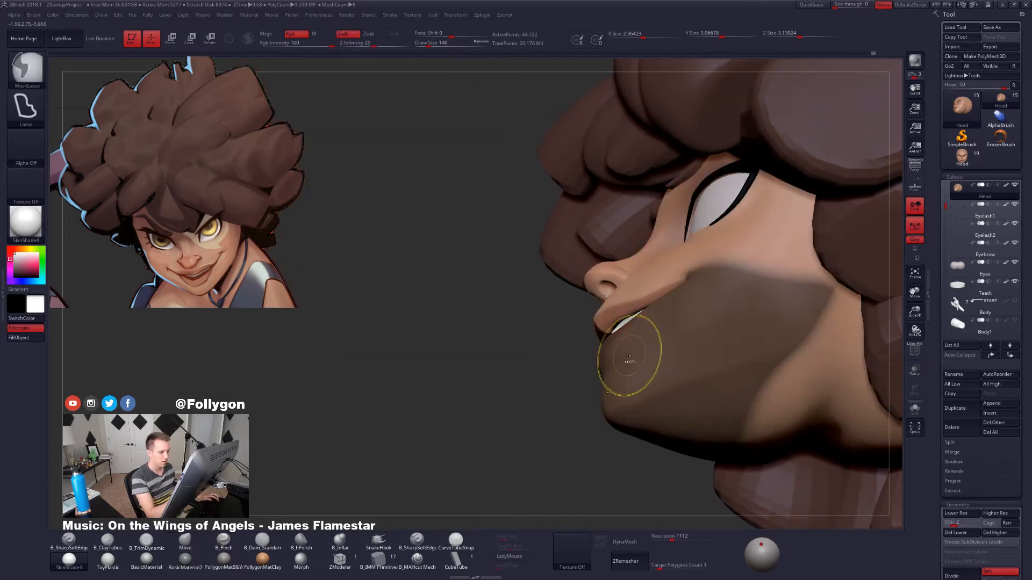
pyautogui.hotkey('shift', 'd')
# Reshape the cheek and lower lip line beside the mouth corner with Move at size 170.
pyautogui.moveTo(661, 321); pyautogui.dragTo(642, 324, button='right')
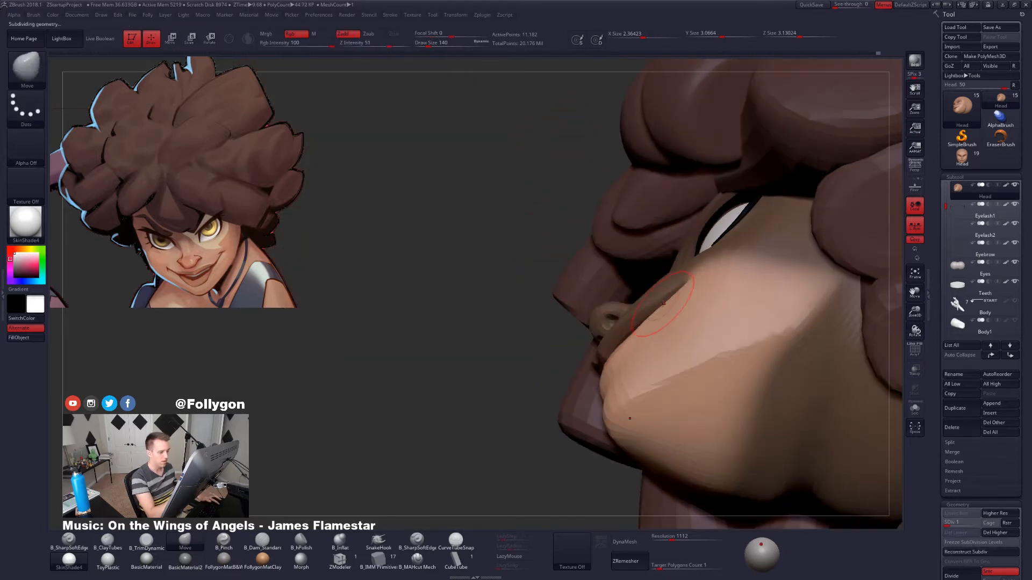
pyautogui.press('space')
pyautogui.press('space')
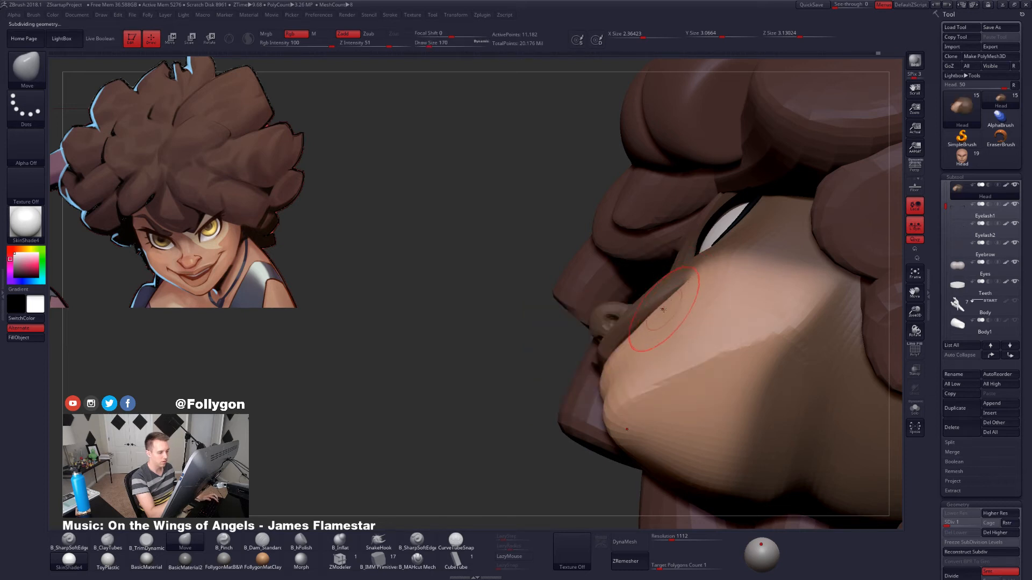
pyautogui.moveTo(651, 326); pyautogui.dragTo(642, 319)
pyautogui.moveTo(648, 338); pyautogui.dragTo(644, 324, button='right')
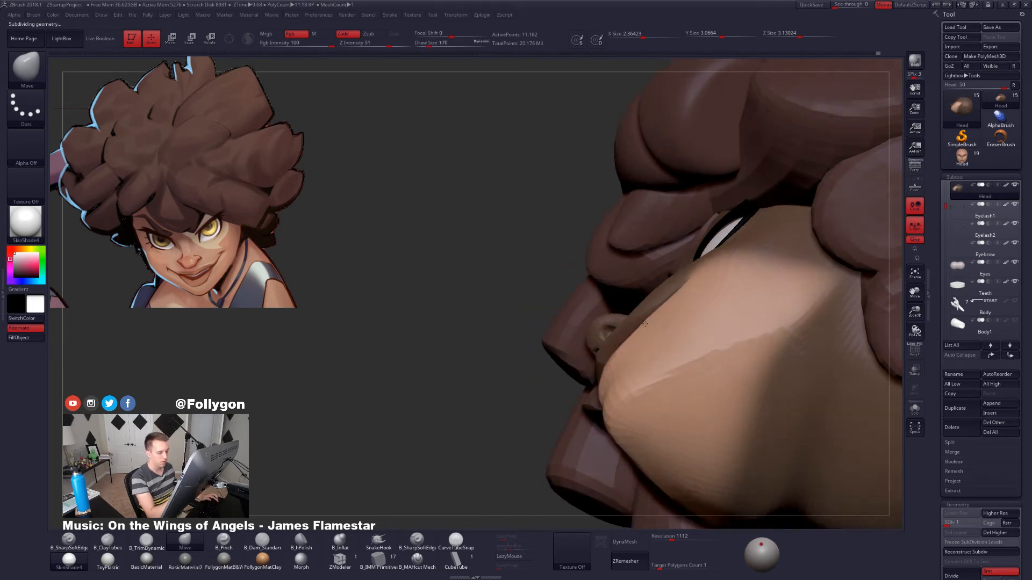
pyautogui.moveTo(658, 327); pyautogui.dragTo(652, 323)
pyautogui.moveTo(657, 334); pyautogui.dragTo(649, 317, button='right')
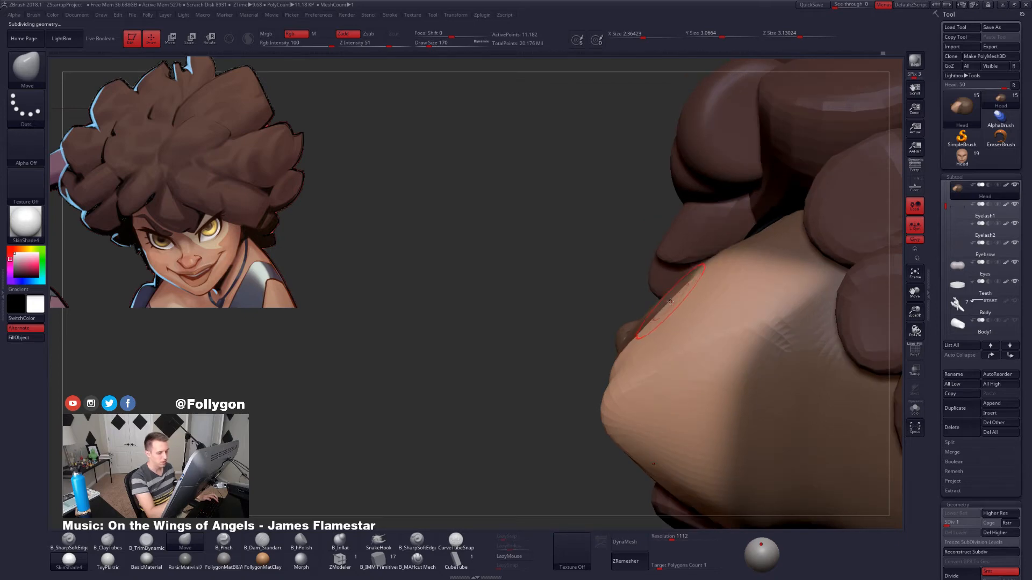
# Refine the lower cheek, select B_TrimDynamic at size 113, clear the mask and raise the head to subdivision level 2.
pyautogui.moveTo(671, 300)
pyautogui.mouseDown(button='right')
pyautogui.moveTo(657, 337)
pyautogui.moveTo(654, 323)
pyautogui.mouseUp(button='right')
pyautogui.press('space')
pyautogui.moveTo(690, 351); pyautogui.dragTo(687, 350)
pyautogui.moveTo(712, 314); pyautogui.dragTo(686, 302, button='right')
pyautogui.press('3')
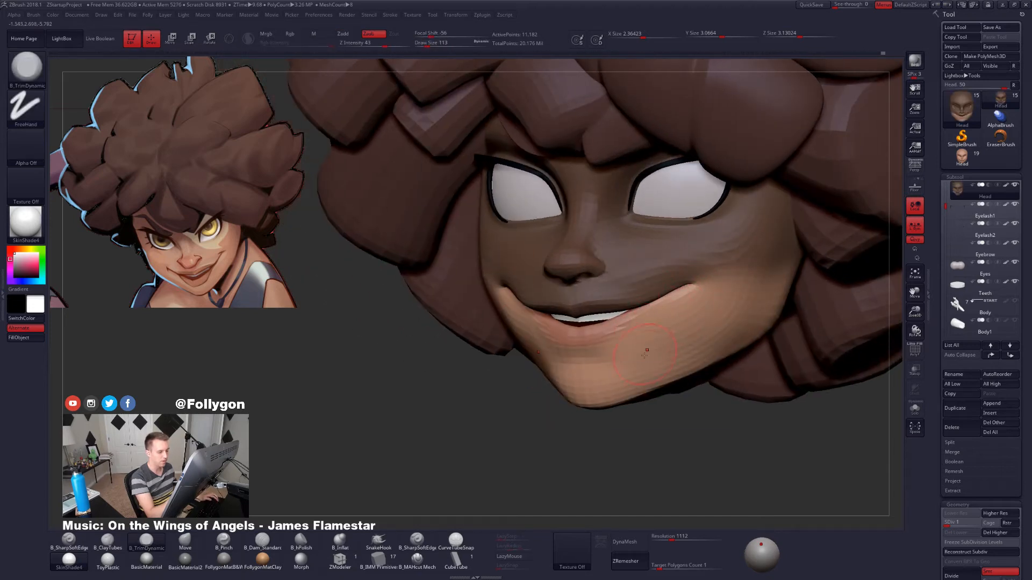
pyautogui.hotkey('ctrl', 'd')
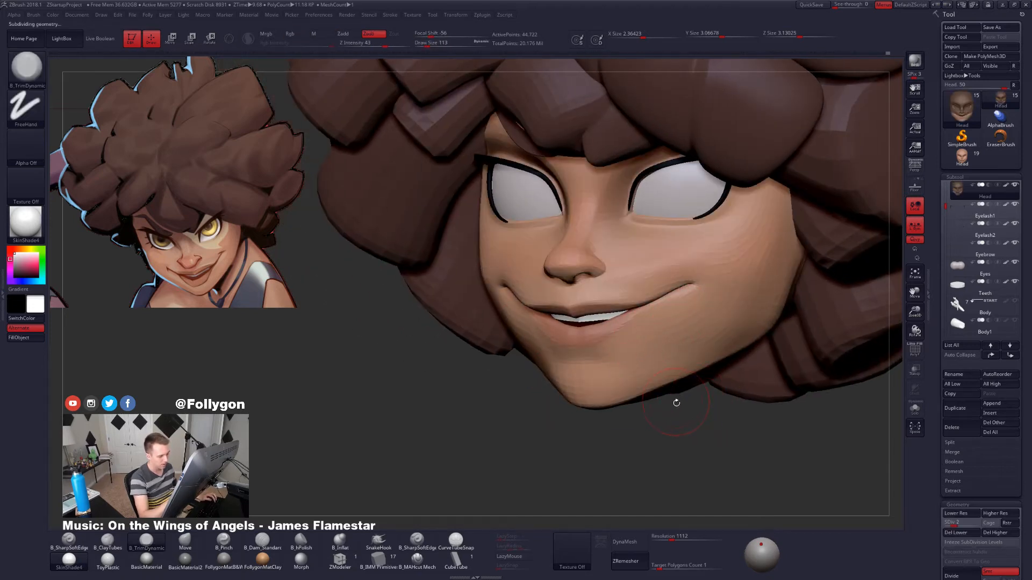
# Reduce the brush to size 74, mask the upper face by polygroup and lower the head to subdivision level 1.
pyautogui.moveTo(680, 408); pyautogui.dragTo(646, 325, button='right')
pyautogui.press('space')
pyautogui.press('w')
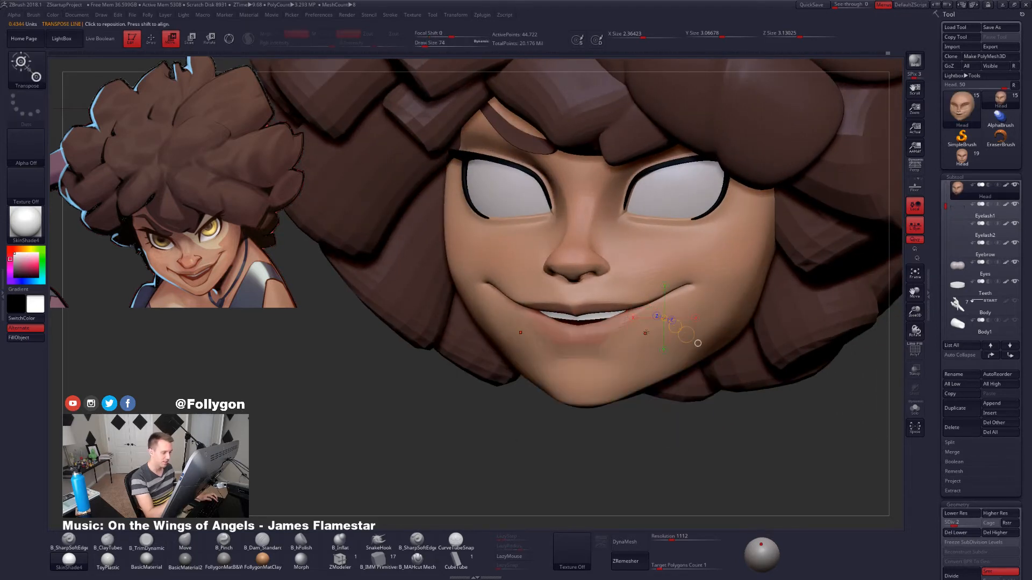
pyautogui.keyDown('ctrl'); pyautogui.click(647, 338); pyautogui.keyUp('ctrl')
pyautogui.press('q')
pyautogui.press('w')
pyautogui.hotkey('shift', 'd')
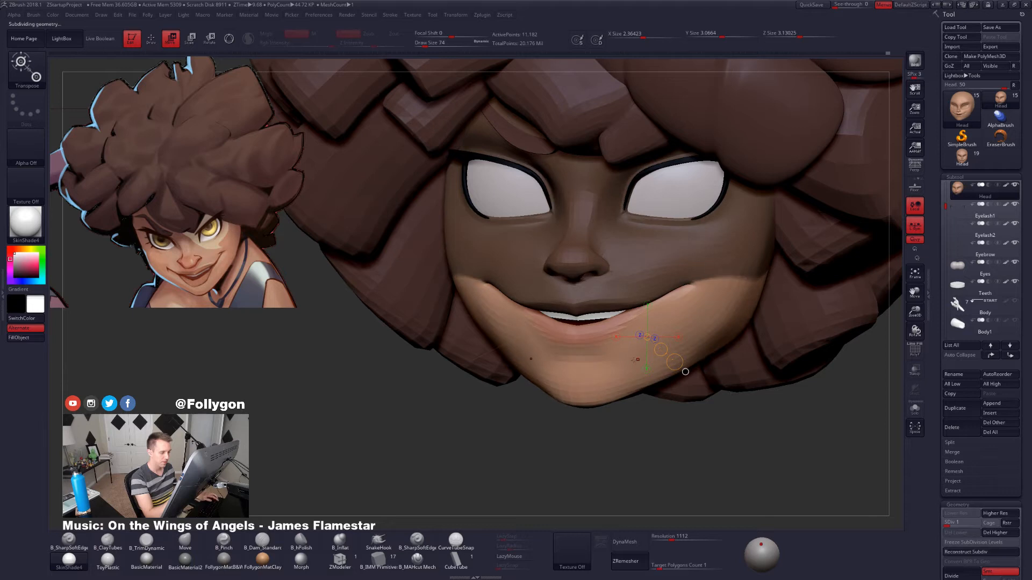
pyautogui.press('q')
# Isolate the lower face polygroup of the head and clear its mask.
pyautogui.keyDown('ctrl'); pyautogui.keyDown('shift'); pyautogui.click(629, 337); pyautogui.keyUp('shift'); pyautogui.keyUp('ctrl')
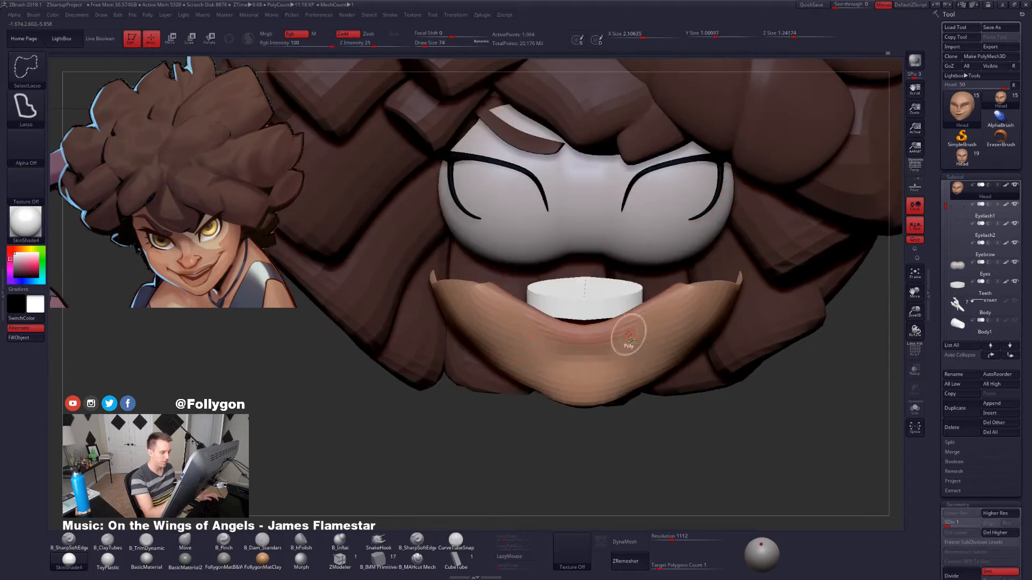
pyautogui.keyDown('ctrl'); pyautogui.keyDown('shift'); pyautogui.click(652, 401); pyautogui.keyUp('shift'); pyautogui.keyUp('ctrl')
pyautogui.keyDown('ctrl'); pyautogui.moveTo(663, 414); pyautogui.dragTo(648, 406); pyautogui.keyUp('ctrl')
pyautogui.keyDown('ctrl'); pyautogui.keyDown('shift'); pyautogui.click(635, 359); pyautogui.keyUp('shift'); pyautogui.keyUp('ctrl')
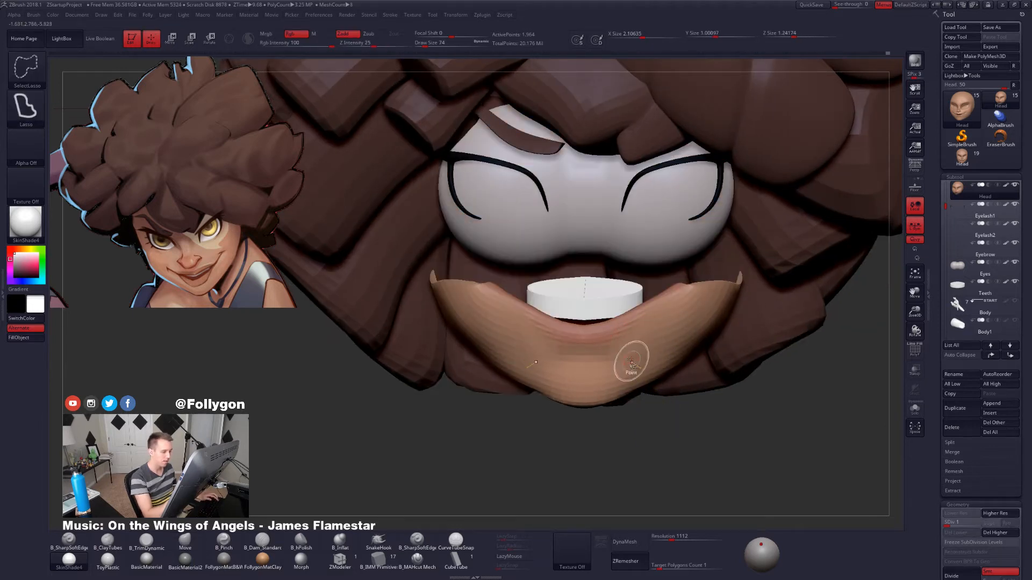
pyautogui.moveTo(632, 360); pyautogui.dragTo(631, 397, button='right')
# Solo the Head subtool, frame it and show the whole head with the upper face masked.
pyautogui.hotkey('alt', 's')
pyautogui.press('f')
pyautogui.moveTo(646, 326); pyautogui.dragTo(658, 338, button='right')
pyautogui.moveTo(697, 237)
pyautogui.keyDown('ctrl'); pyautogui.mouseDown()
pyautogui.moveTo(596, 349)
pyautogui.moveTo(591, 476)
pyautogui.moveTo(779, 135)
pyautogui.moveTo(766, 94)
pyautogui.mouseUp(); pyautogui.keyUp('ctrl')
pyautogui.moveTo(765, 93)
pyautogui.mouseDown(button='right')
pyautogui.moveTo(669, 301)
pyautogui.moveTo(634, 344)
pyautogui.moveTo(650, 369)
pyautogui.mouseUp(button='right')
pyautogui.keyDown('ctrl'); pyautogui.keyDown('shift'); pyautogui.click(650, 370); pyautogui.keyUp('shift'); pyautogui.keyUp('ctrl')
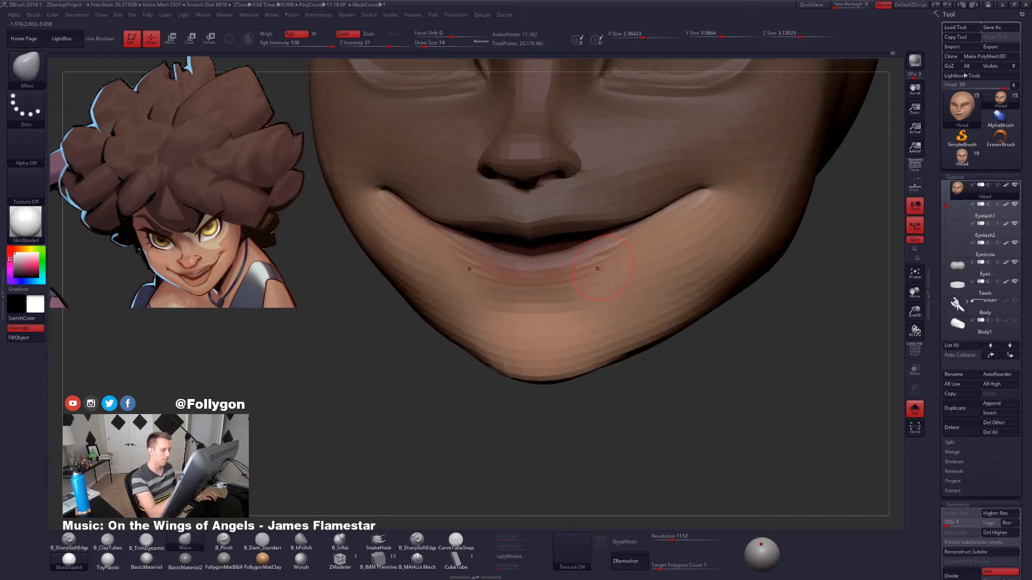
# Refine the lower lip with Move at size 104 and raise the head to its highest subdivision level.
pyautogui.hotkey('ctrl', 'd')
pyautogui.press('space')
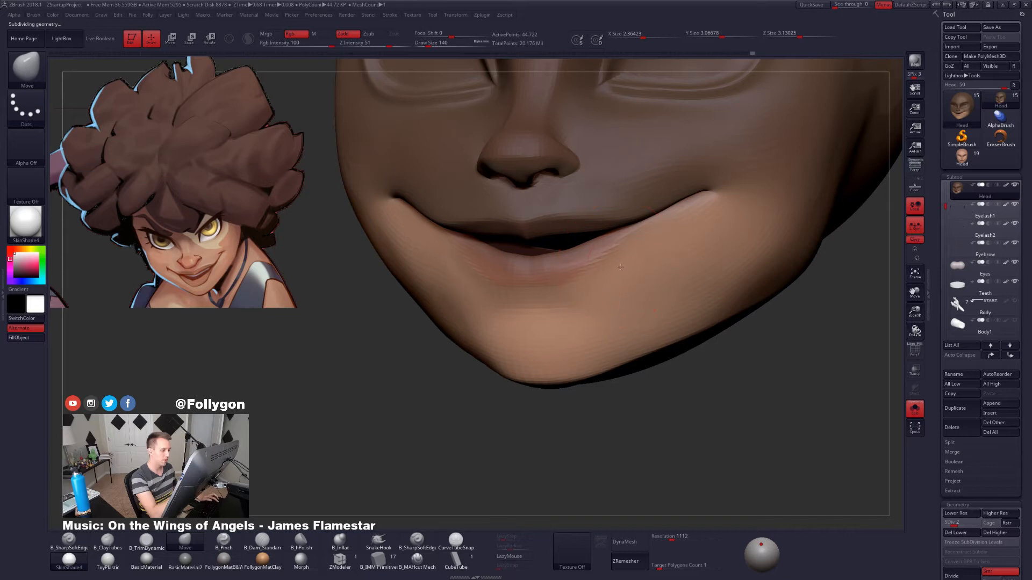
pyautogui.press('[')
pyautogui.moveTo(632, 273); pyautogui.dragTo(591, 287, button='right')
pyautogui.press('d')
pyautogui.press('d')
pyautogui.press('d')
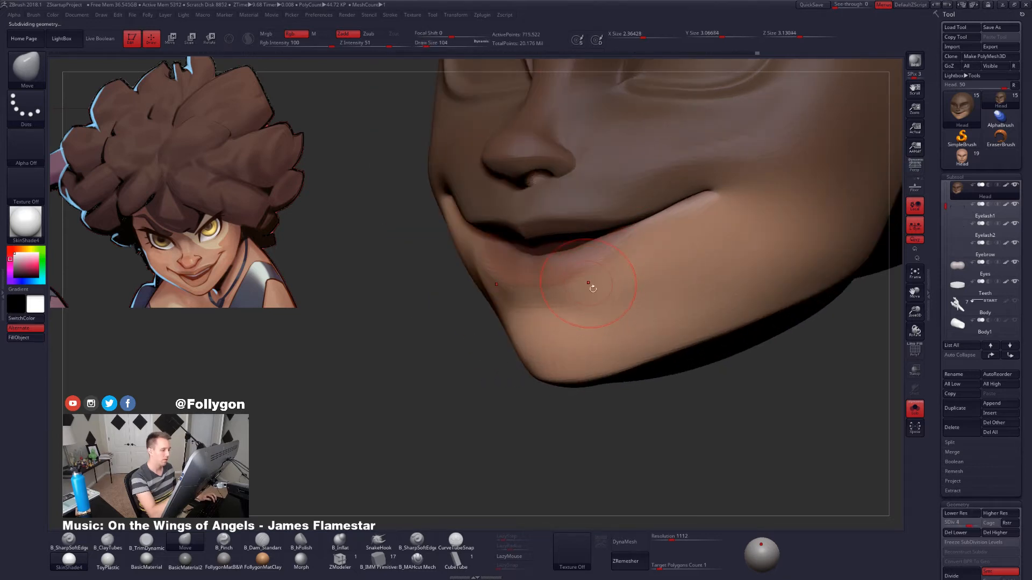
# Clear the mask, isolate the lower face polygroup and sharpen the lower lip edge with B_Pinch at size 38.
pyautogui.keyDown('ctrl'); pyautogui.moveTo(493, 361); pyautogui.dragTo(525, 339); pyautogui.keyUp('ctrl')
pyautogui.keyDown('ctrl'); pyautogui.keyDown('shift'); pyautogui.click(557, 317); pyautogui.keyUp('shift'); pyautogui.keyUp('ctrl')
pyautogui.keyDown('ctrl'); pyautogui.moveTo(562, 302); pyautogui.dragTo(549, 331, button='right'); pyautogui.keyUp('ctrl')
pyautogui.press('space')
pyautogui.moveTo(585, 278); pyautogui.dragTo(575, 278)
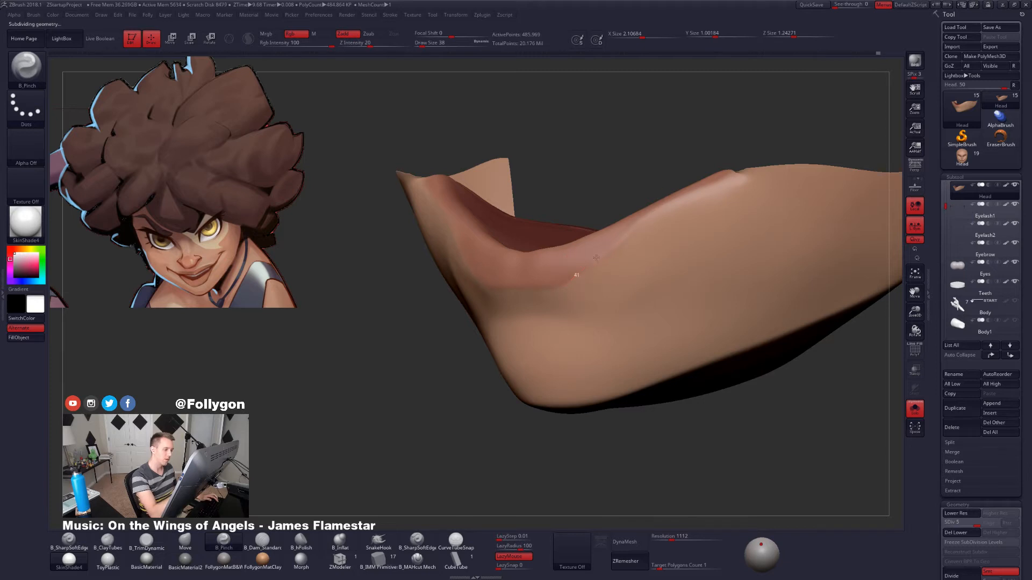
# Pinch and smooth the lower lip border on the isolated piece from several angles.
pyautogui.moveTo(653, 212)
pyautogui.mouseDown(button='right')
pyautogui.moveTo(622, 260)
pyautogui.moveTo(582, 283)
pyautogui.mouseUp(button='right')
pyautogui.hotkey('shift', 'f')
pyautogui.hotkey('shift', 'f')
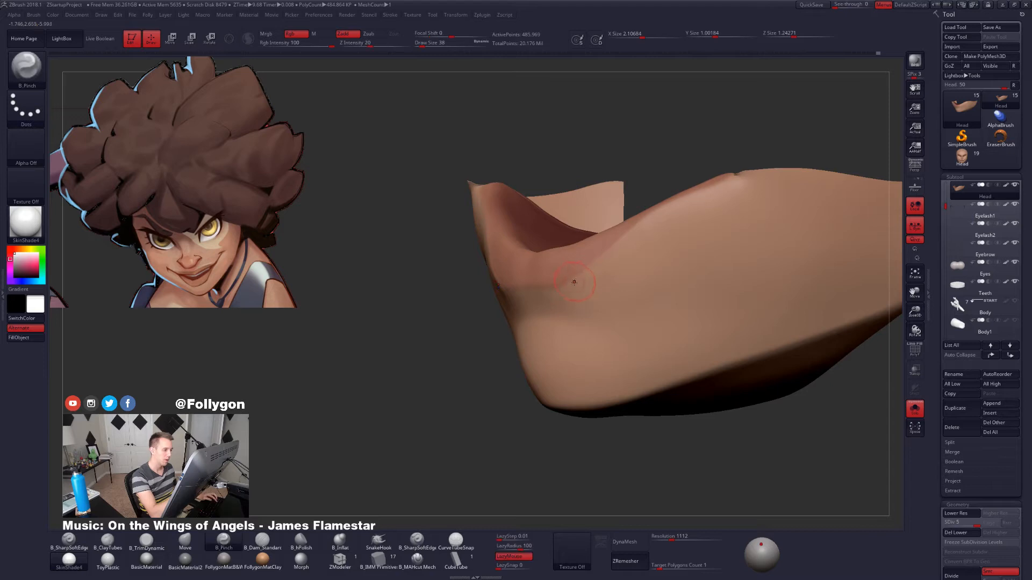
pyautogui.moveTo(688, 197); pyautogui.dragTo(500, 301, button='right')
pyautogui.moveTo(636, 270)
pyautogui.mouseDown(button='right')
pyautogui.moveTo(553, 322)
pyautogui.moveTo(616, 324)
pyautogui.mouseUp(button='right')
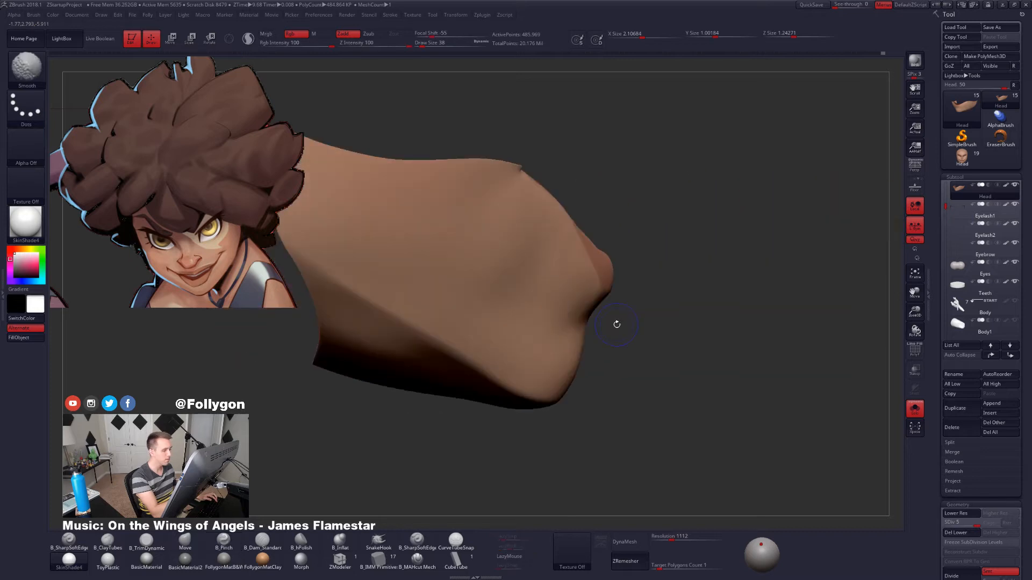
pyautogui.moveTo(669, 406)
pyautogui.mouseDown(button='right')
pyautogui.moveTo(682, 415)
pyautogui.moveTo(670, 421)
pyautogui.moveTo(679, 437)
pyautogui.moveTo(668, 431)
pyautogui.mouseUp(button='right')
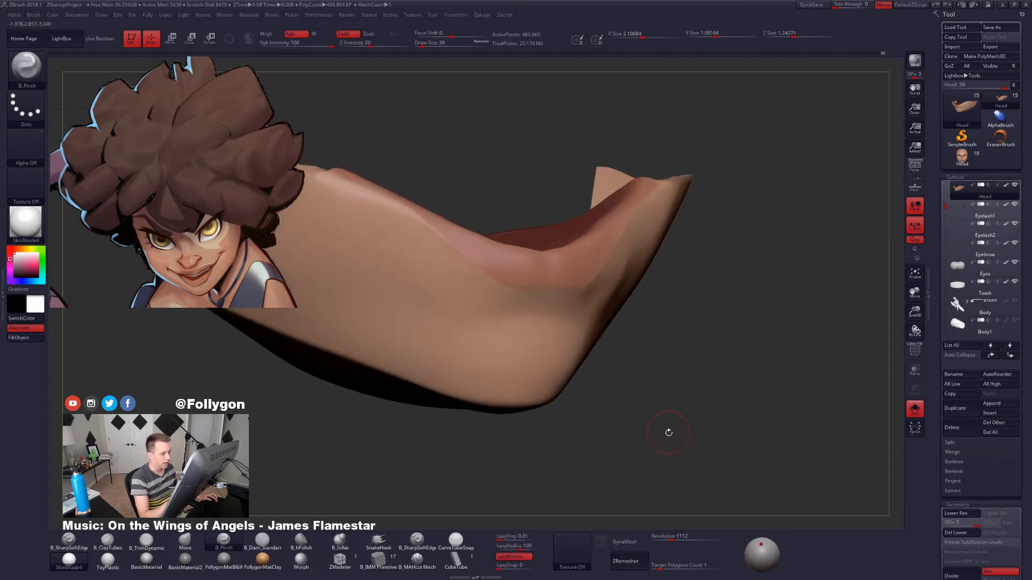
pyautogui.press('ctrl')
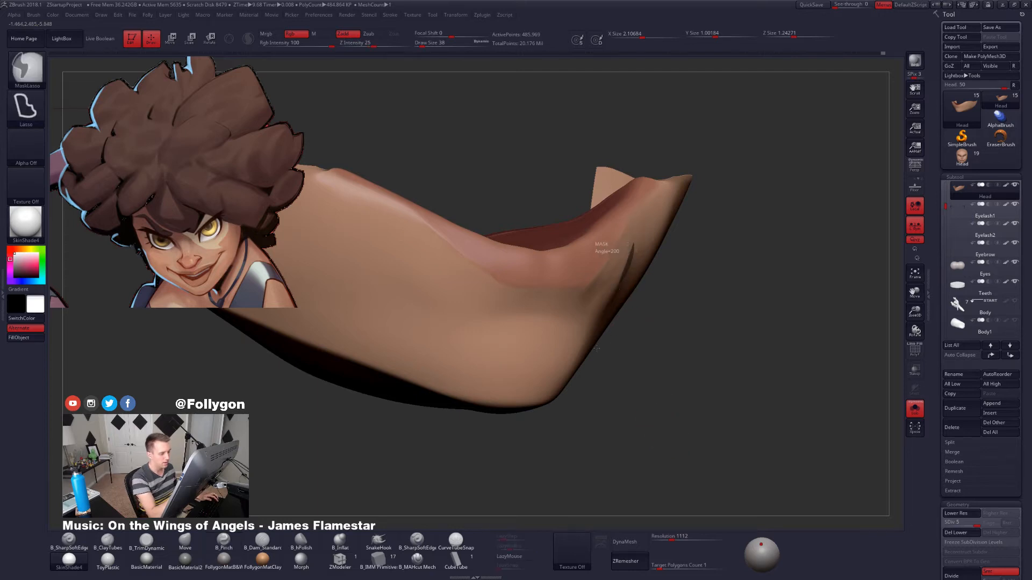
pyautogui.keyDown('ctrl'); pyautogui.moveTo(596, 348); pyautogui.dragTo(545, 404); pyautogui.keyUp('ctrl')
pyautogui.hotkey('ctrl', 'z')
pyautogui.moveTo(660, 379); pyautogui.dragTo(595, 356, button='right')
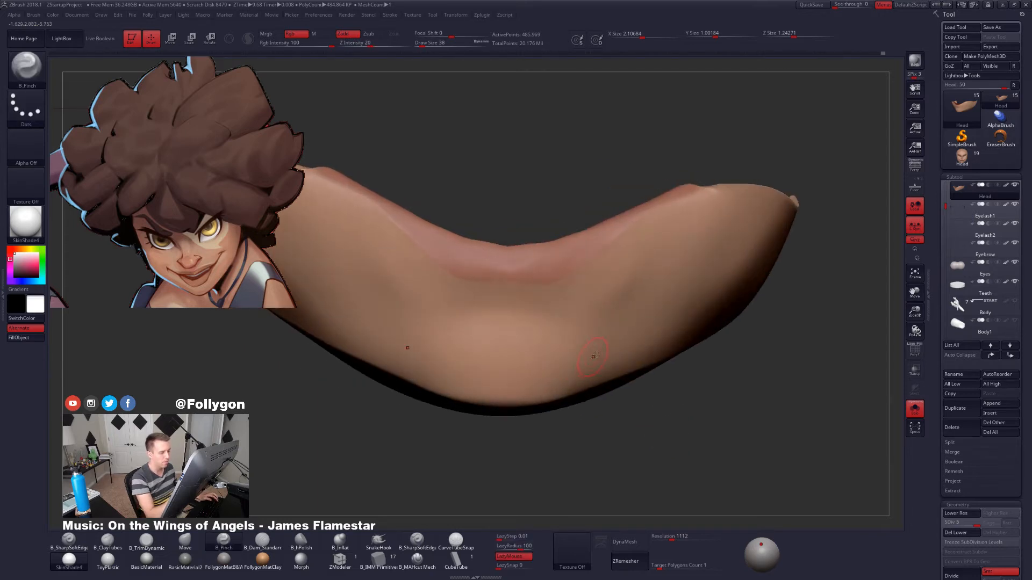
# Turn off the Head subtool's painted colour and switch the material to the dark grey FollygonMatB&V while inspecting the isolated lower face.
pyautogui.click(1005, 185)
pyautogui.moveTo(658, 268); pyautogui.dragTo(638, 311, button='right')
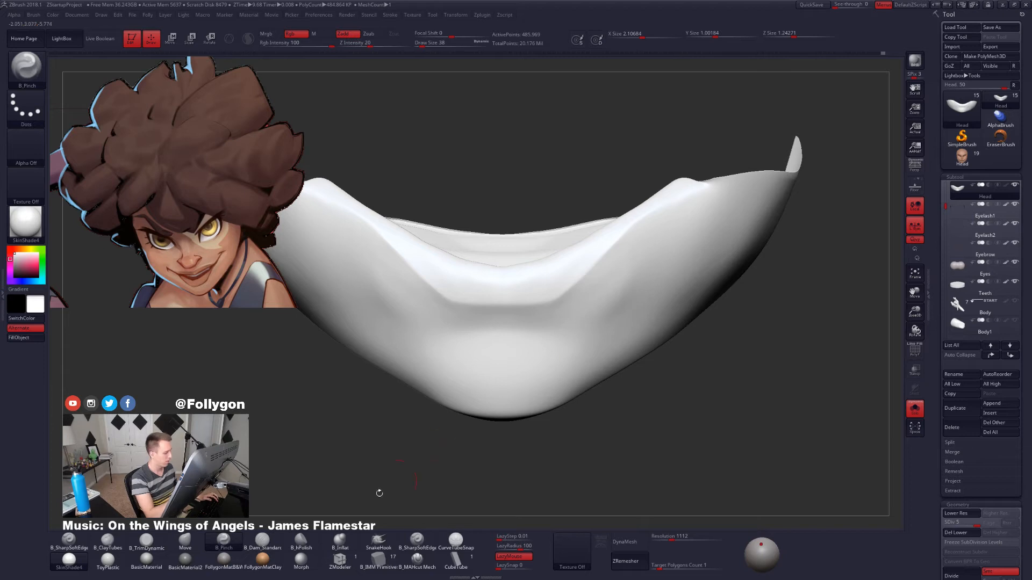
pyautogui.click(224, 560)
pyautogui.moveTo(667, 344); pyautogui.dragTo(570, 352, button='right')
pyautogui.press('space')
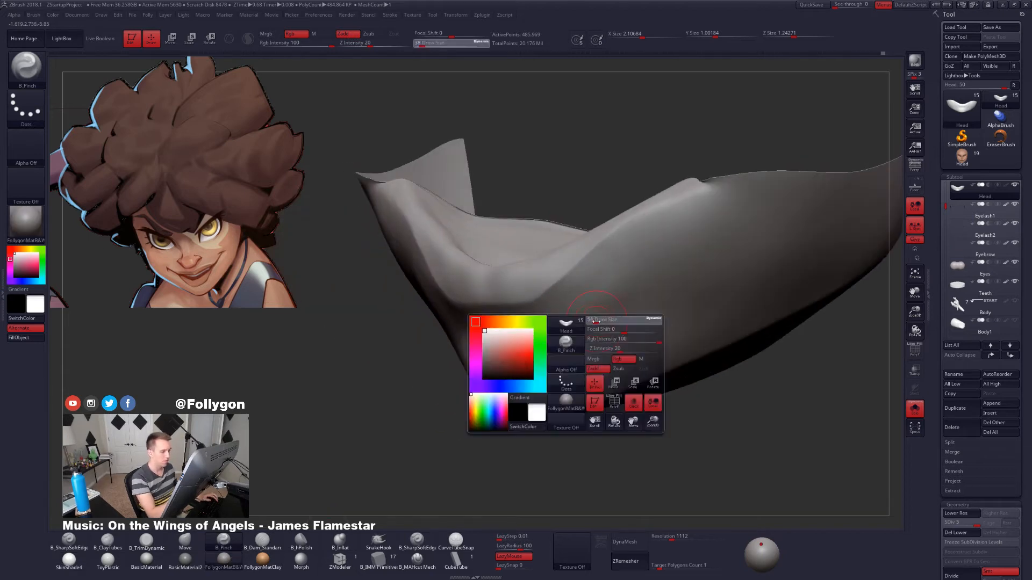
pyautogui.moveTo(596, 321); pyautogui.dragTo(597, 321)
pyautogui.moveTo(597, 321)
pyautogui.mouseDown(button='right')
pyautogui.moveTo(634, 308)
pyautogui.moveTo(626, 293)
pyautogui.mouseUp(button='right')
# Trim the planes around the lower lip of the isolated piece with B_TrimDynamic at size 96.
pyautogui.press('3')
pyautogui.press('space')
pyautogui.moveTo(619, 295); pyautogui.dragTo(623, 295)
pyautogui.moveTo(621, 300)
pyautogui.mouseDown(button='right')
pyautogui.moveTo(619, 288)
pyautogui.moveTo(623, 306)
pyautogui.moveTo(656, 321)
pyautogui.mouseUp(button='right')
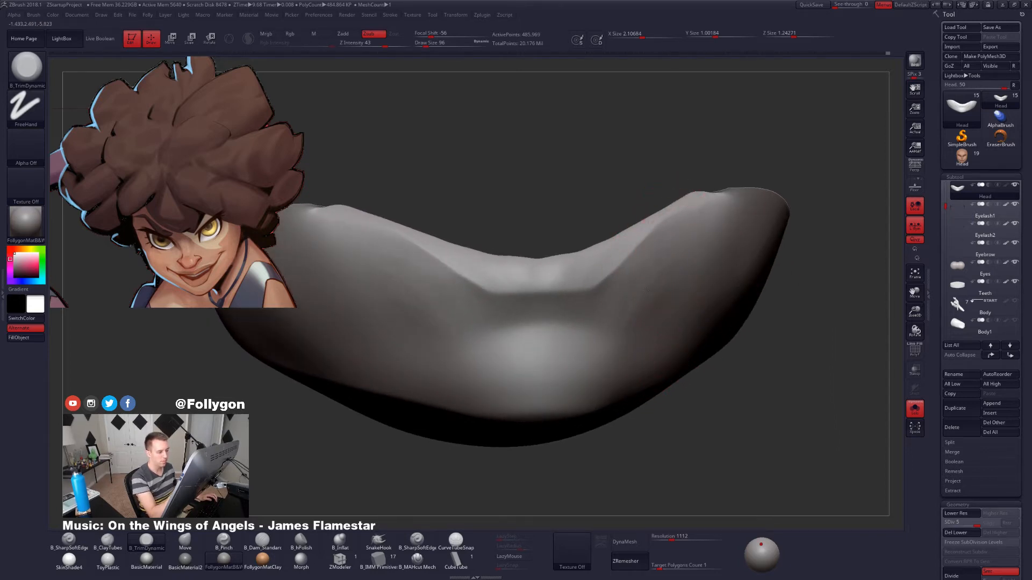
pyautogui.moveTo(620, 245); pyautogui.dragTo(683, 277, button='right')
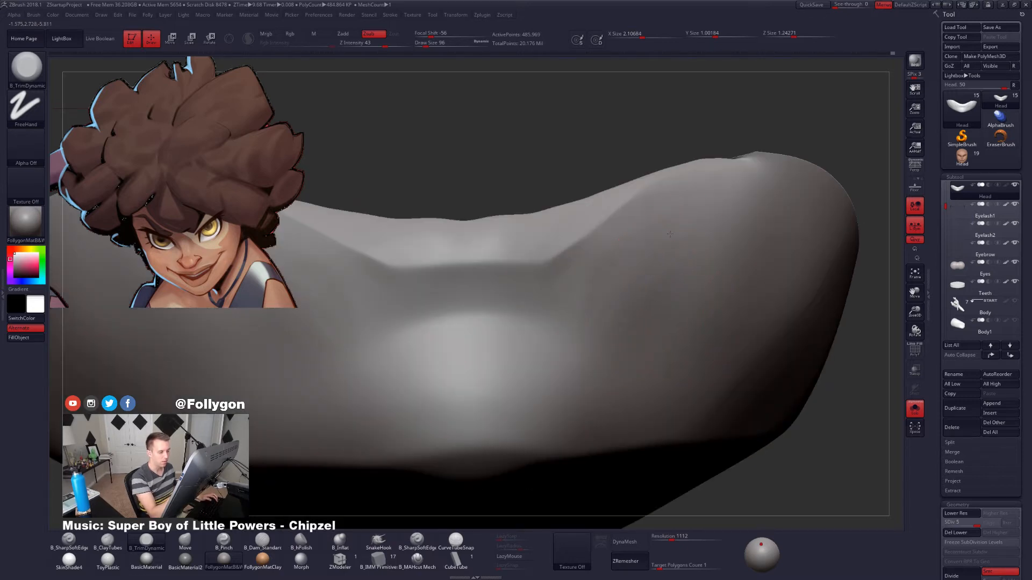
# Flatten and smooth the area beside and below the lower lip with B_TrimDynamic at size 61 on subdivision levels 3 and 4.
pyautogui.press('space')
pyautogui.moveTo(662, 302); pyautogui.dragTo(657, 302)
pyautogui.hotkey('shift', 'd')
pyautogui.hotkey('shift', 'd')
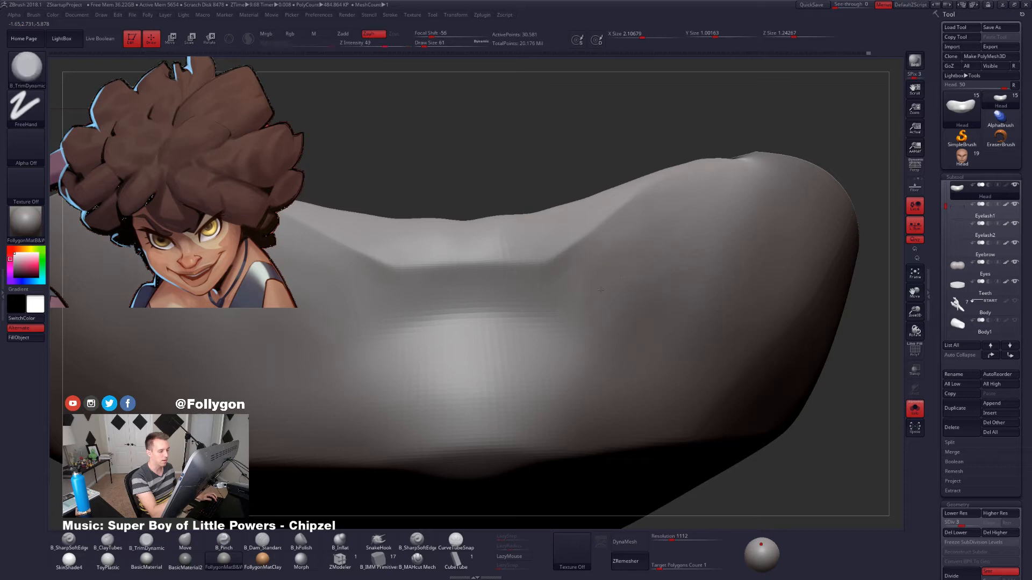
pyautogui.press('d')
pyautogui.moveTo(626, 320); pyautogui.dragTo(600, 304, button='right')
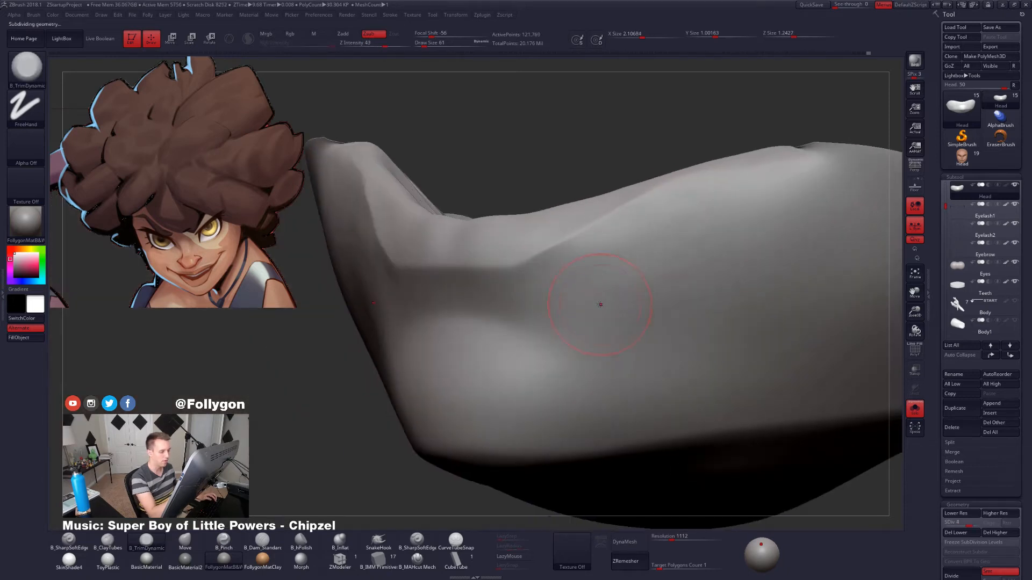
pyautogui.press('shift')
pyautogui.moveTo(703, 251); pyautogui.dragTo(652, 257, button='right')
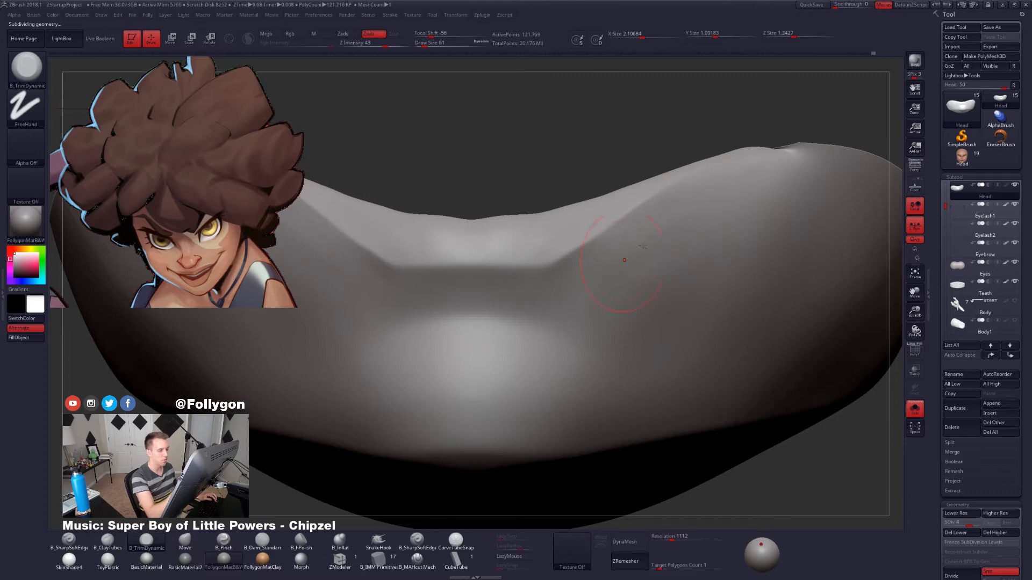
pyautogui.moveTo(658, 338); pyautogui.dragTo(688, 237, button='right')
pyautogui.hotkey('shift', 'd')
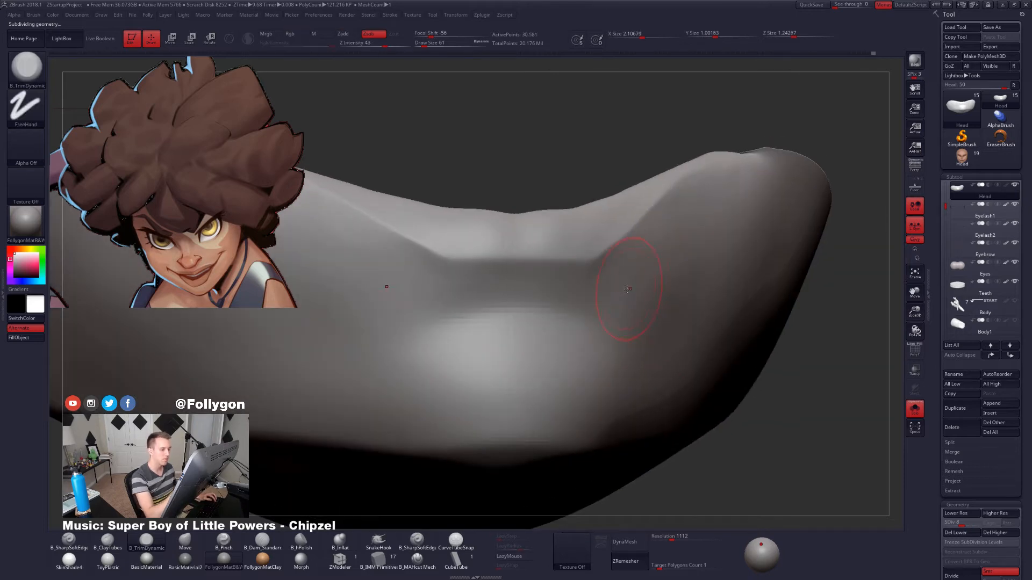
pyautogui.moveTo(672, 334); pyautogui.dragTo(588, 295, button='right')
pyautogui.press('d')
# Unhide the whole head and clear any remaining mask.
pyautogui.moveTo(664, 323)
pyautogui.keyDown('ctrl'); pyautogui.mouseDown(button='right')
pyautogui.moveTo(694, 399)
pyautogui.moveTo(651, 338)
pyautogui.moveTo(690, 335)
pyautogui.mouseUp(button='right'); pyautogui.keyUp('ctrl')
pyautogui.keyDown('ctrl'); pyautogui.keyDown('shift'); pyautogui.click(696, 401); pyautogui.keyUp('shift'); pyautogui.keyUp('ctrl')
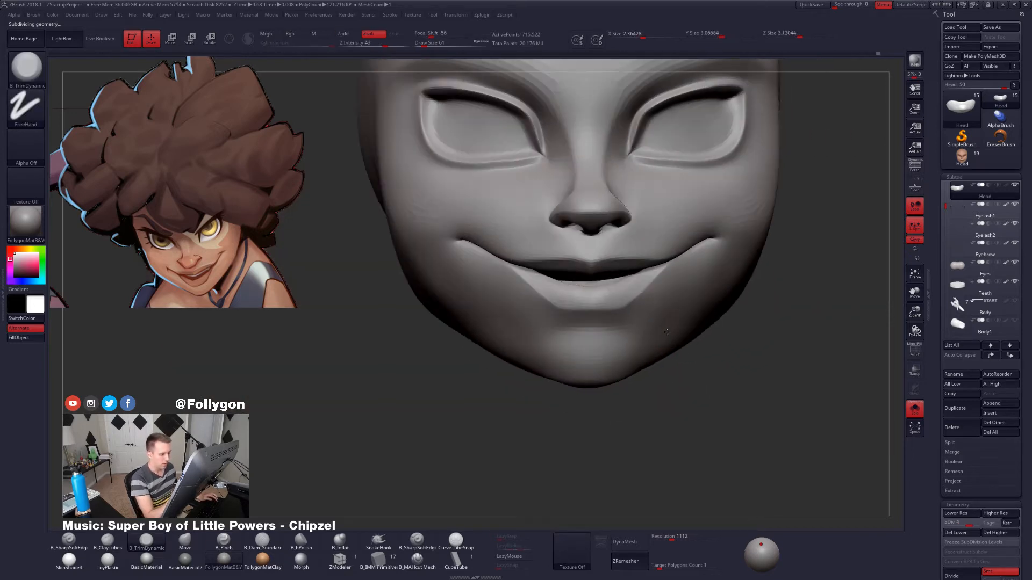
pyautogui.keyDown('ctrl'); pyautogui.moveTo(670, 323); pyautogui.dragTo(666, 320); pyautogui.keyUp('ctrl')
pyautogui.keyDown('ctrl'); pyautogui.click(667, 396); pyautogui.keyUp('ctrl')
pyautogui.keyDown('ctrl'); pyautogui.moveTo(681, 402); pyautogui.dragTo(676, 393); pyautogui.keyUp('ctrl')
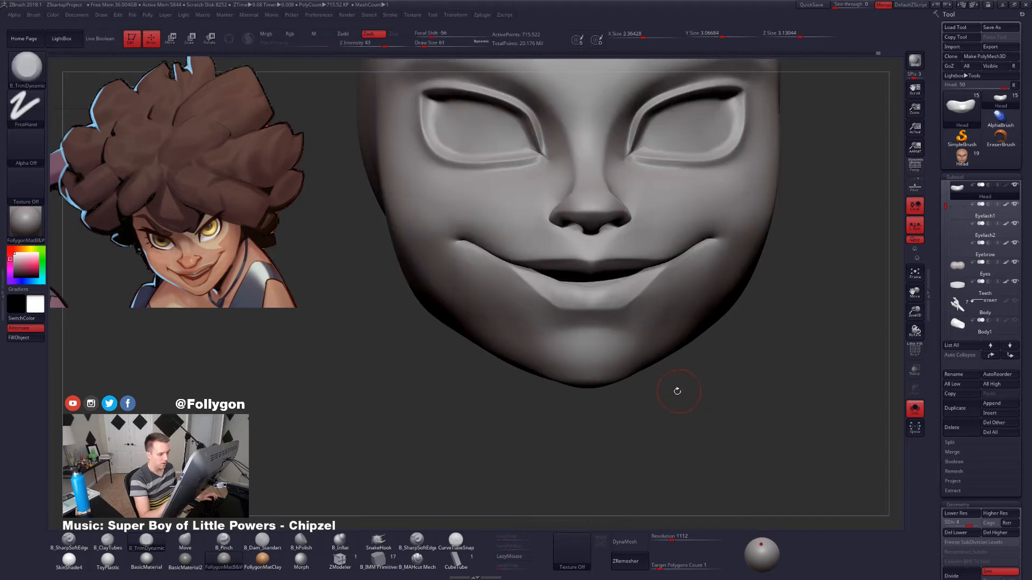
# Flatten the chin and jaw planes with B_TrimDynamic at size 130, working on subdivision levels 2 and 3.
pyautogui.moveTo(675, 391); pyautogui.dragTo(653, 324, button='right')
pyautogui.press('space')
pyautogui.moveTo(654, 323); pyautogui.dragTo(663, 323)
pyautogui.hotkey('shift', 'd')
pyautogui.hotkey('shift', 'd')
pyautogui.moveTo(654, 314)
pyautogui.mouseDown(button='right')
pyautogui.moveTo(665, 344)
pyautogui.moveTo(642, 336)
pyautogui.mouseUp(button='right')
pyautogui.press('2')
pyautogui.press('space')
pyautogui.moveTo(653, 323); pyautogui.dragTo(663, 320)
pyautogui.press('3')
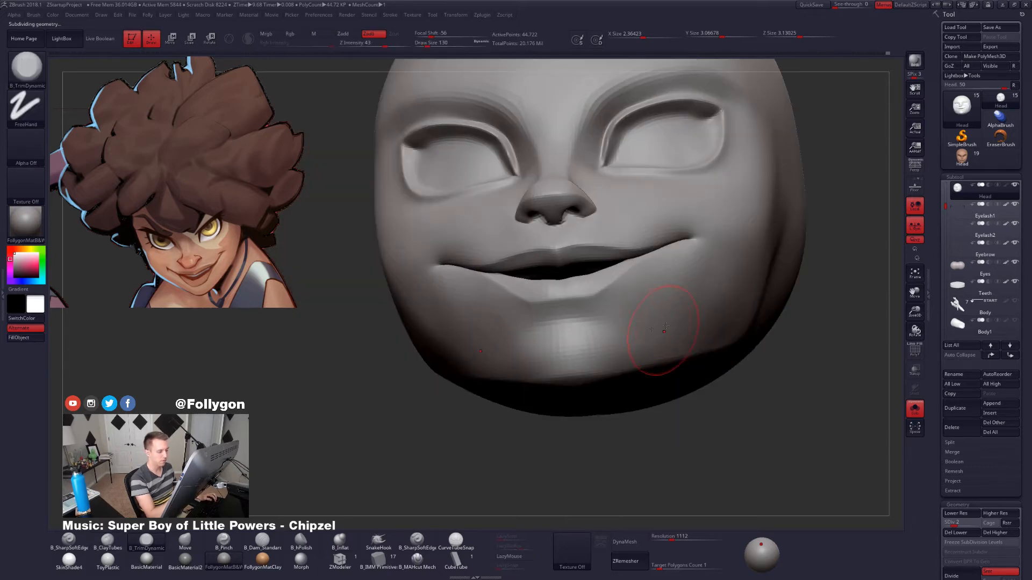
pyautogui.moveTo(656, 346); pyautogui.dragTo(696, 317, button='right')
pyautogui.moveTo(739, 282)
pyautogui.mouseDown(button='right')
pyautogui.moveTo(675, 325)
pyautogui.moveTo(694, 333)
pyautogui.moveTo(748, 316)
pyautogui.moveTo(725, 302)
pyautogui.moveTo(743, 290)
pyautogui.mouseUp(button='right')
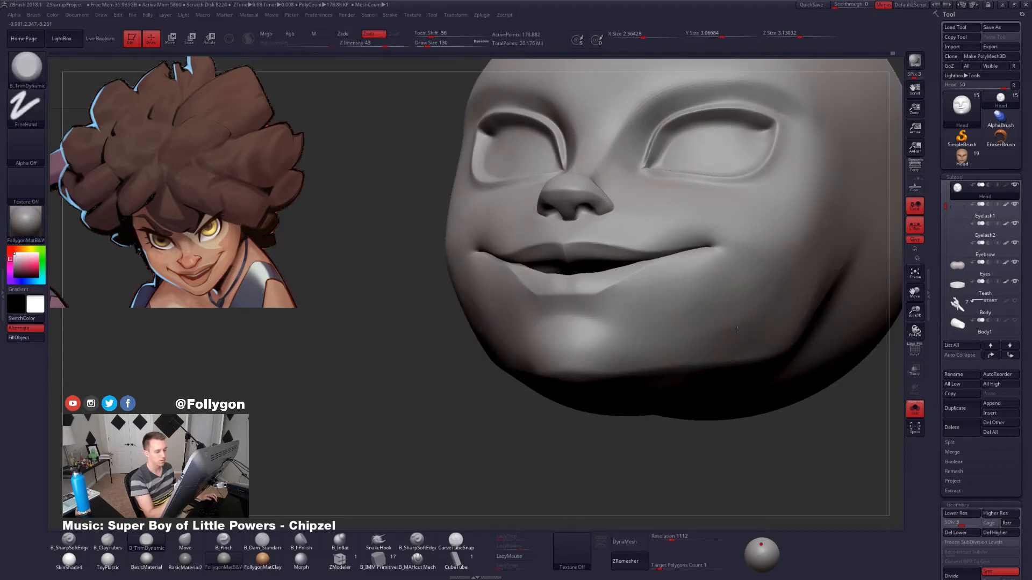
pyautogui.moveTo(677, 376)
pyautogui.mouseDown(button='right')
pyautogui.moveTo(658, 387)
pyautogui.moveTo(700, 353)
pyautogui.moveTo(679, 345)
pyautogui.moveTo(606, 368)
pyautogui.mouseUp(button='right')
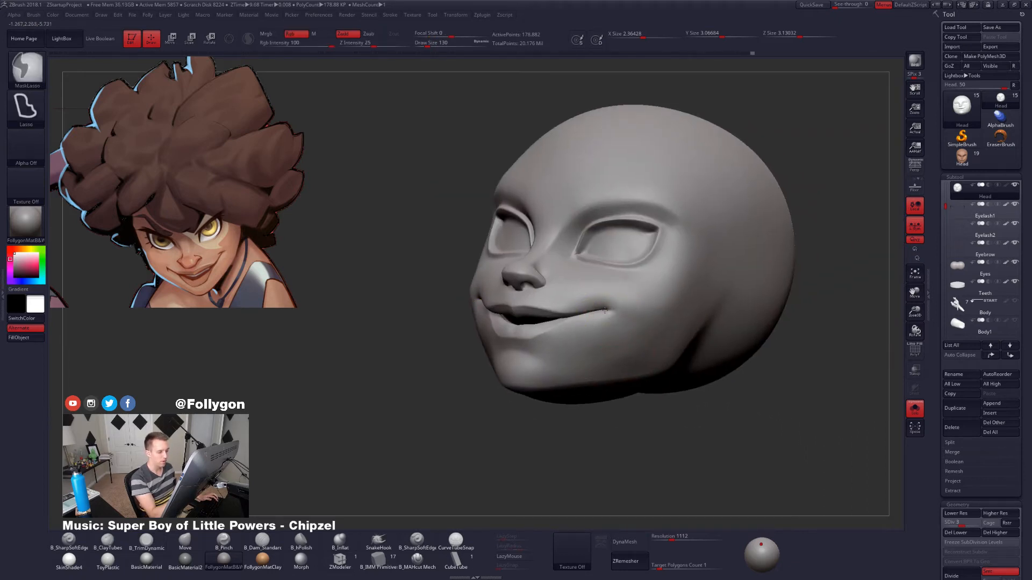
# Refine the cheek and jaw planes behind the mouth corner at subdivision level 2 from front and side views.
pyautogui.keyDown('ctrl'); pyautogui.moveTo(614, 312); pyautogui.dragTo(830, 271); pyautogui.keyUp('ctrl')
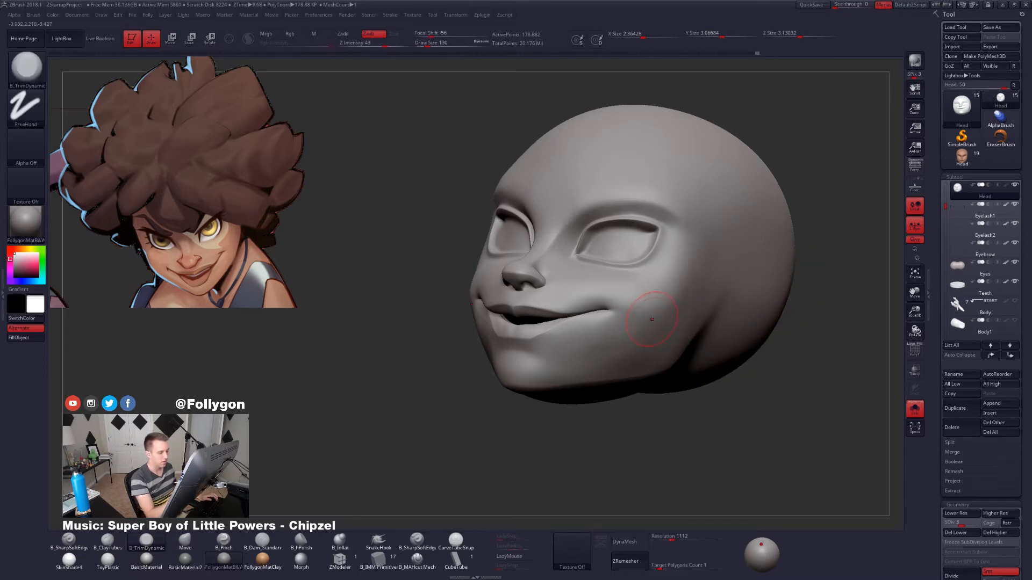
pyautogui.moveTo(796, 387); pyautogui.dragTo(629, 348)
pyautogui.hotkey('shift', 'd')
pyautogui.moveTo(644, 356)
pyautogui.mouseDown(button='right')
pyautogui.moveTo(652, 329)
pyautogui.moveTo(681, 340)
pyautogui.moveTo(666, 301)
pyautogui.mouseUp(button='right')
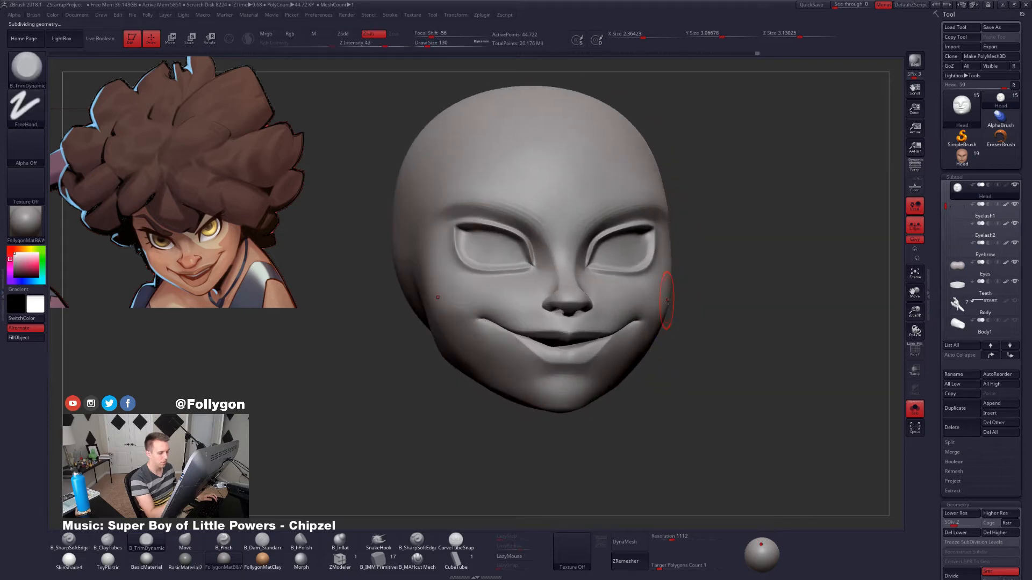
pyautogui.moveTo(656, 337); pyautogui.dragTo(652, 347, button='right')
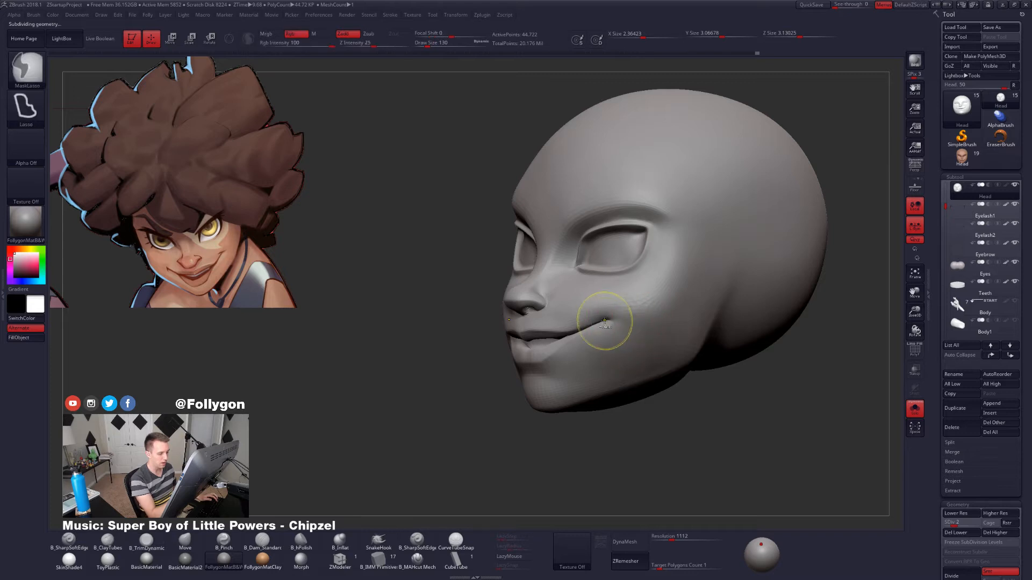
pyautogui.moveTo(605, 305)
pyautogui.keyDown('ctrl'); pyautogui.mouseDown()
pyautogui.moveTo(698, 344)
pyautogui.moveTo(577, 404)
pyautogui.moveTo(652, 431)
pyautogui.mouseUp(); pyautogui.keyUp('ctrl')
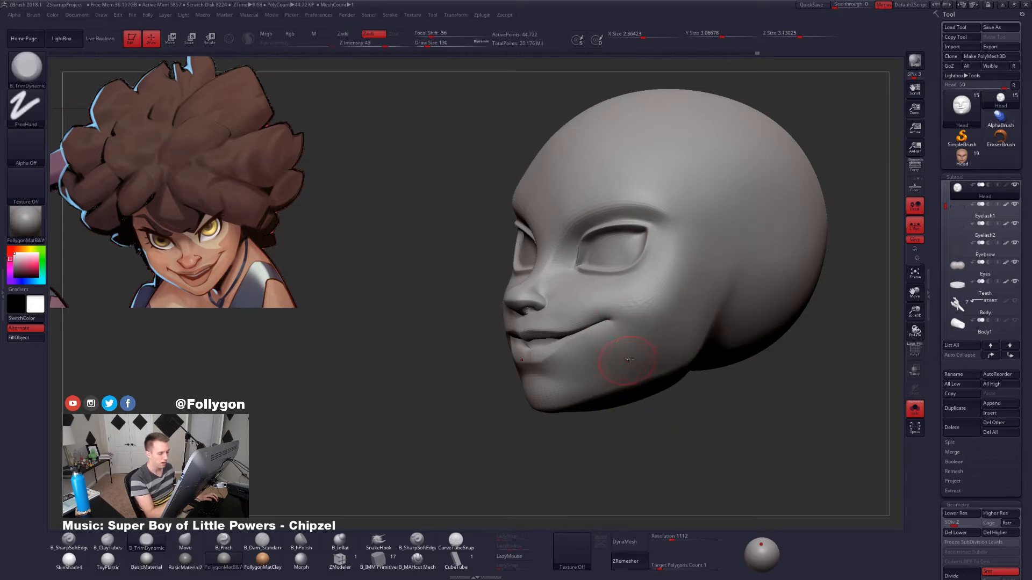
pyautogui.moveTo(652, 430)
pyautogui.mouseDown(button='right')
pyautogui.moveTo(622, 369)
pyautogui.moveTo(634, 362)
pyautogui.moveTo(633, 380)
pyautogui.moveTo(695, 341)
pyautogui.mouseUp(button='right')
pyautogui.hotkey('ctrl', 'd')
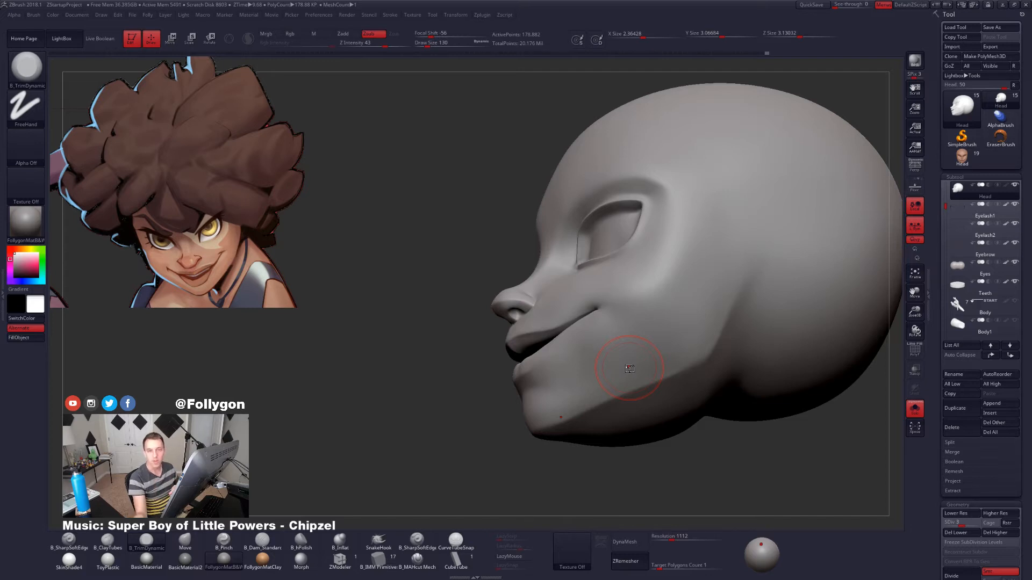
# Flatten and smooth the cheek just below the mouth corner with B_TrimDynamic at size 104.
pyautogui.moveTo(630, 368); pyautogui.dragTo(641, 356, button='right')
pyautogui.moveTo(587, 334); pyautogui.dragTo(615, 335, button='right')
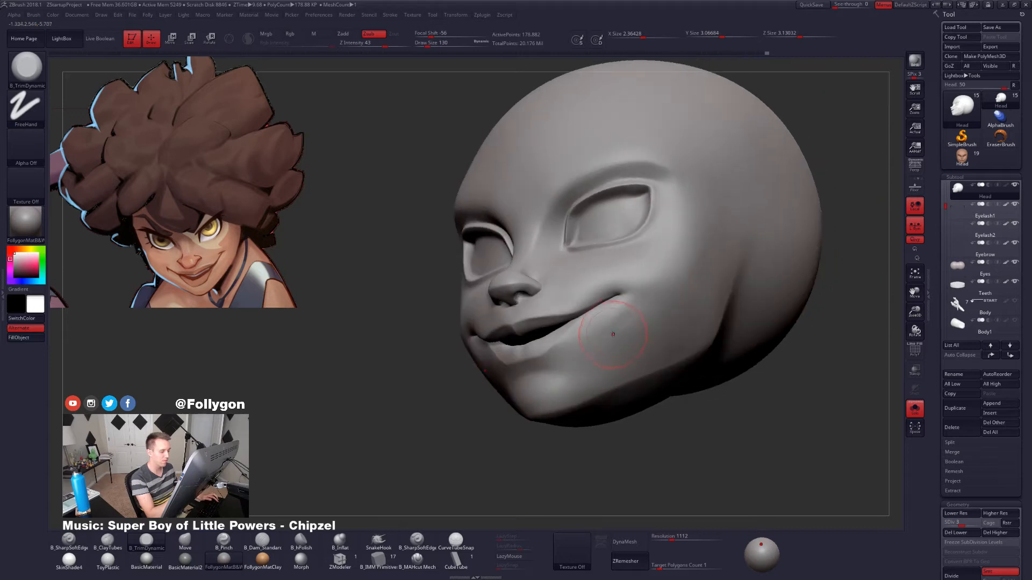
pyautogui.press('space')
pyautogui.moveTo(622, 324); pyautogui.dragTo(617, 324)
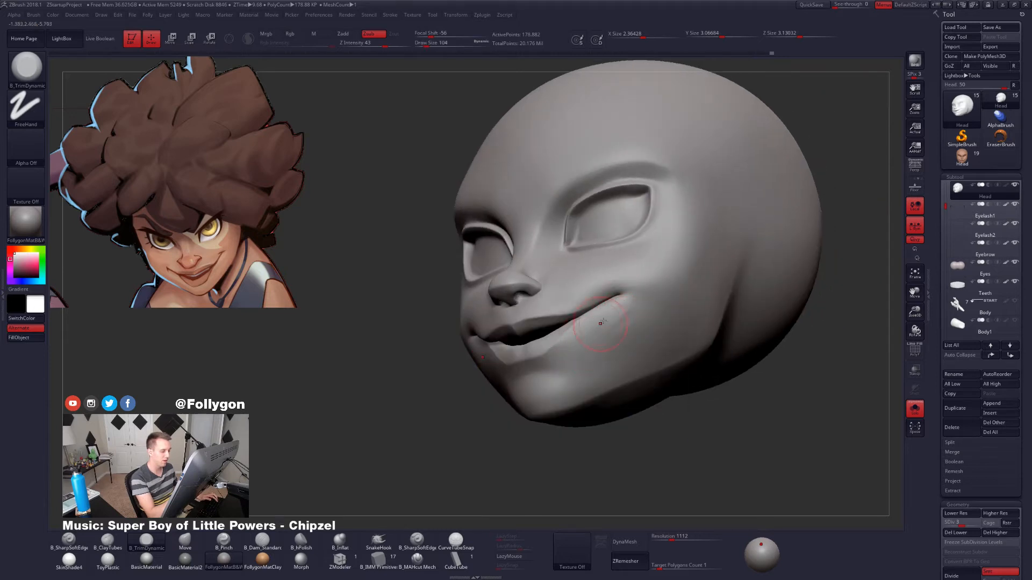
pyautogui.press('shift')
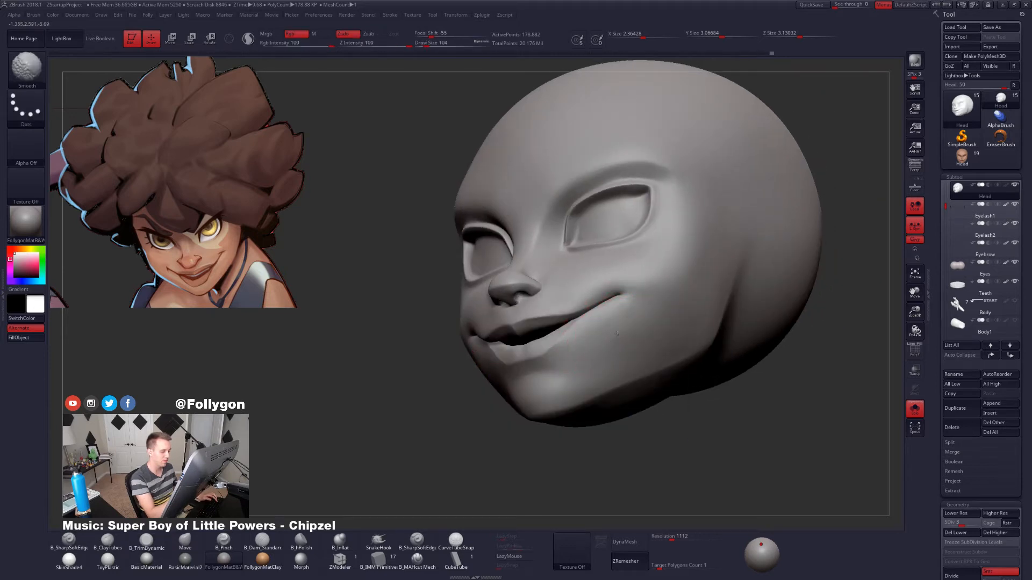
pyautogui.press('alt')
pyautogui.press('shift')
pyautogui.moveTo(580, 344); pyautogui.dragTo(618, 347, button='right')
# Even out the cheek toward the jaw at brush size 113, smoothing at subdivision level 2 and returning to level 3.
pyautogui.press('space')
pyautogui.moveTo(647, 329); pyautogui.dragTo(649, 329)
pyautogui.moveTo(715, 344)
pyautogui.mouseDown(button='right')
pyautogui.moveTo(633, 341)
pyautogui.moveTo(706, 339)
pyautogui.mouseUp(button='right')
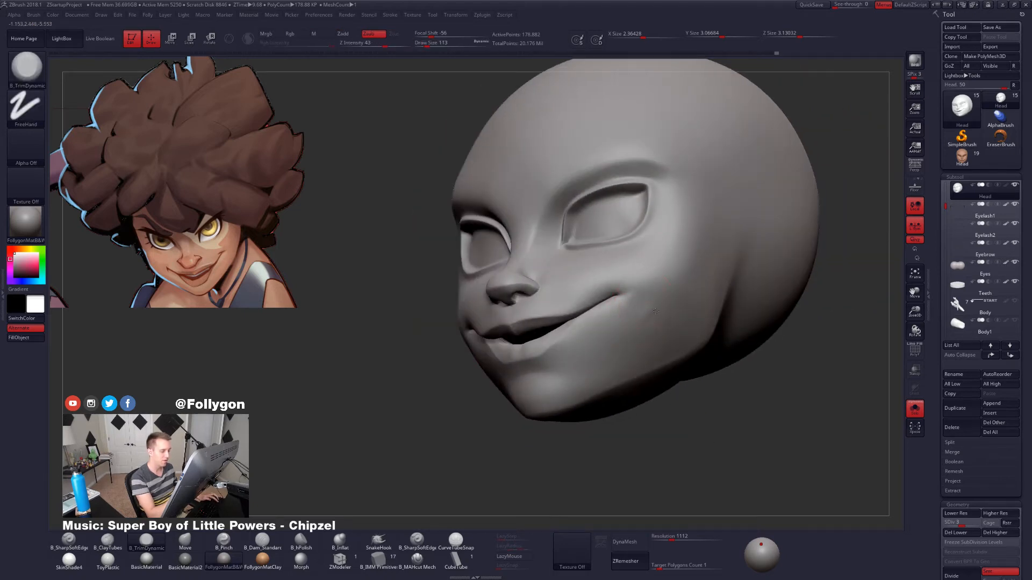
pyautogui.hotkey('shift', 'd')
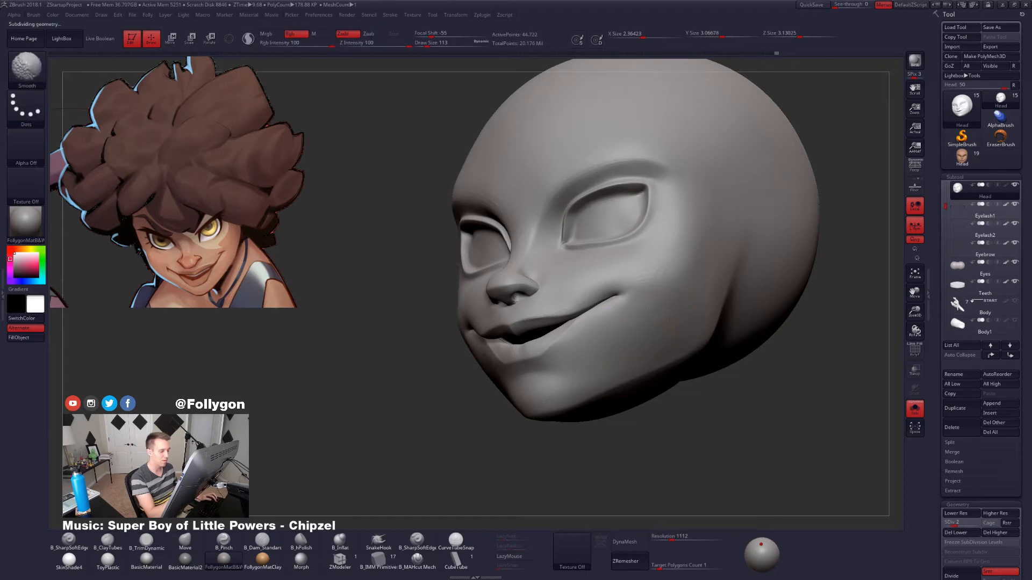
pyautogui.press('d')
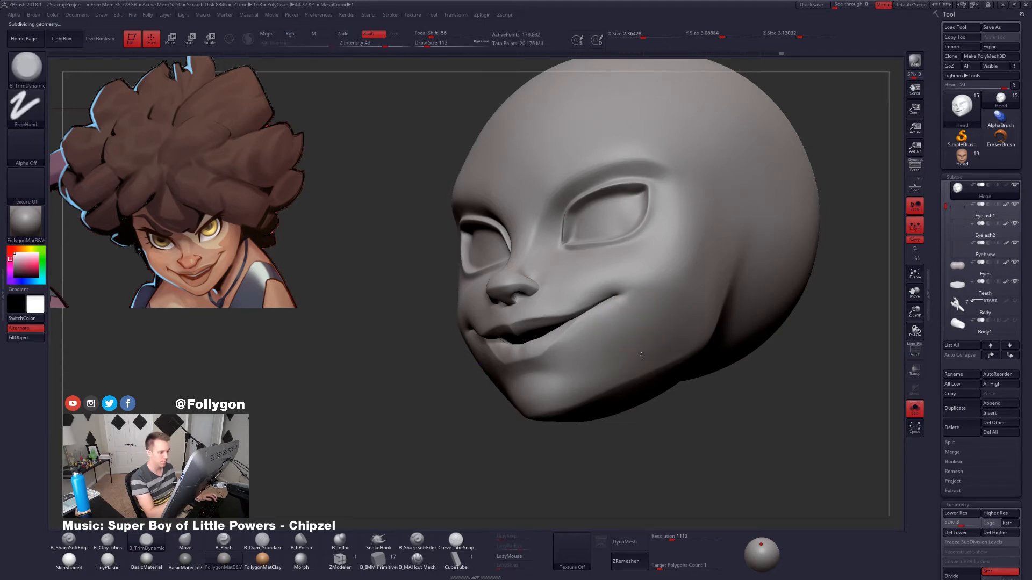
# Shape and smooth the cheek above the mouth corner, reducing the brush size to 61.
pyautogui.keyDown('shift'); pyautogui.moveTo(645, 424); pyautogui.dragTo(715, 409); pyautogui.keyUp('shift')
pyautogui.moveTo(665, 355); pyautogui.dragTo(681, 350)
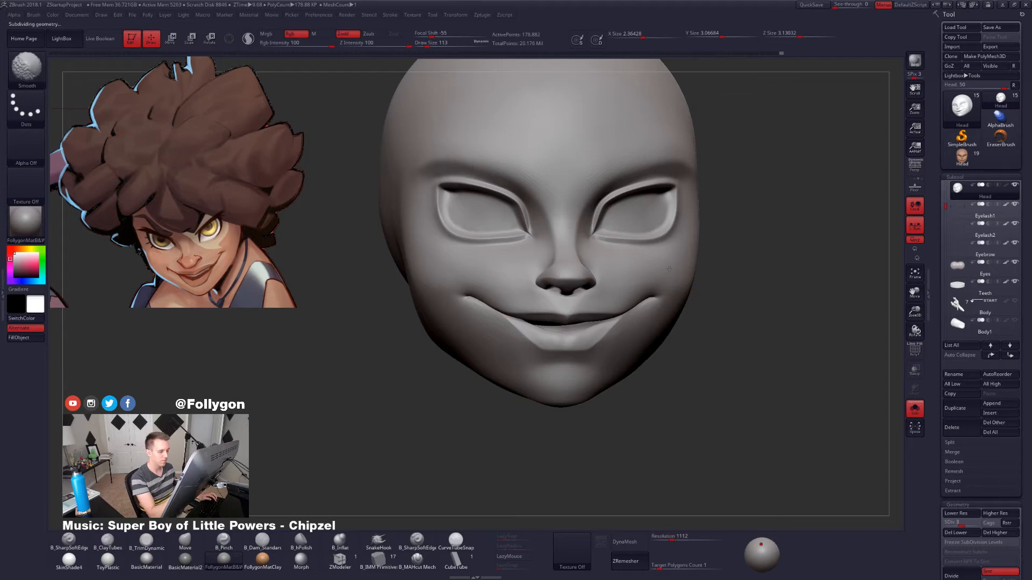
pyautogui.moveTo(699, 285); pyautogui.dragTo(667, 266)
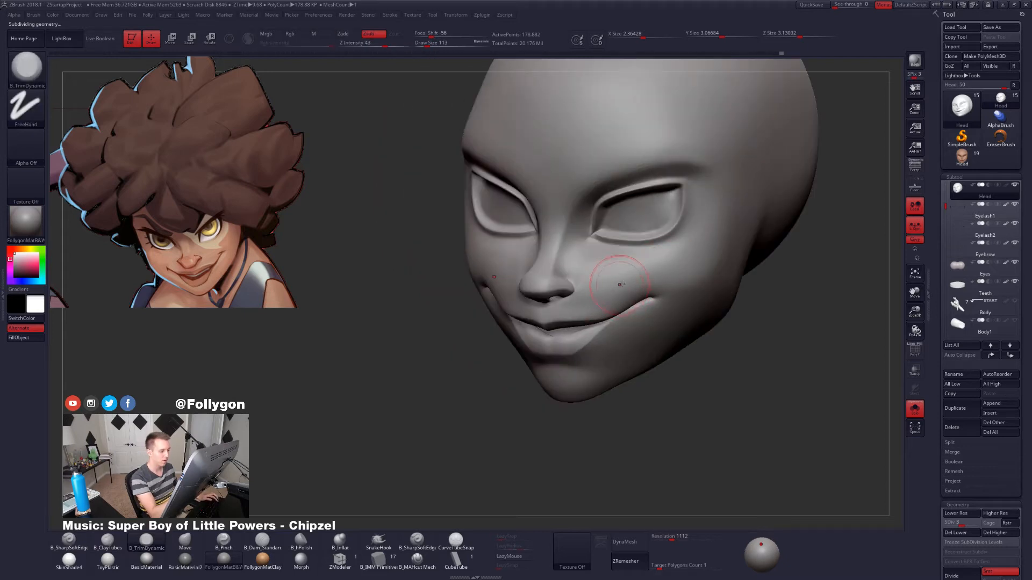
pyautogui.keyDown('ctrl'); pyautogui.moveTo(646, 276); pyautogui.dragTo(620, 327, button='right'); pyautogui.keyUp('ctrl')
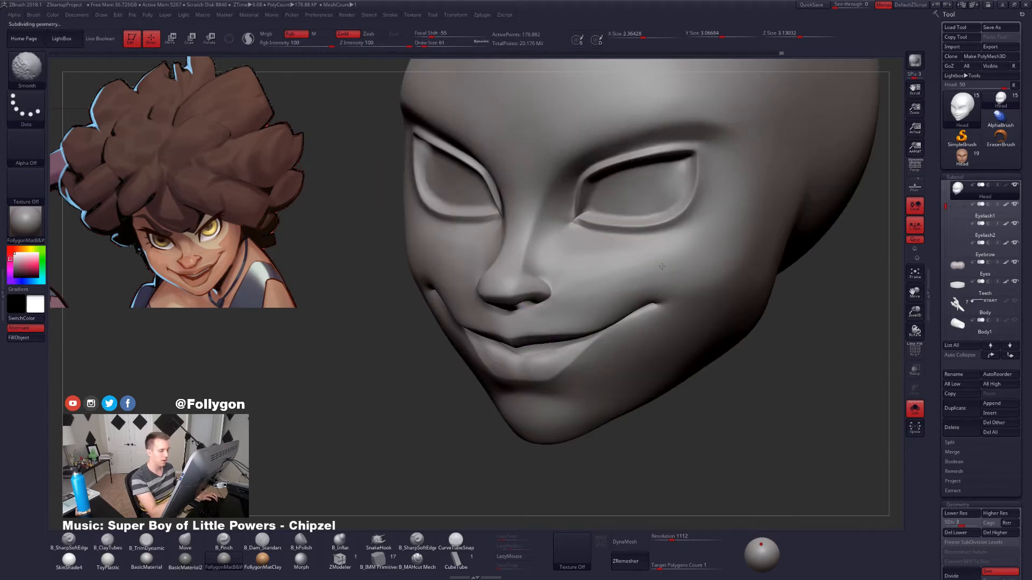
pyautogui.moveTo(664, 257)
pyautogui.mouseDown(button='right')
pyautogui.moveTo(676, 242)
pyautogui.moveTo(575, 257)
pyautogui.moveTo(665, 355)
pyautogui.mouseUp(button='right')
pyautogui.press('shift')
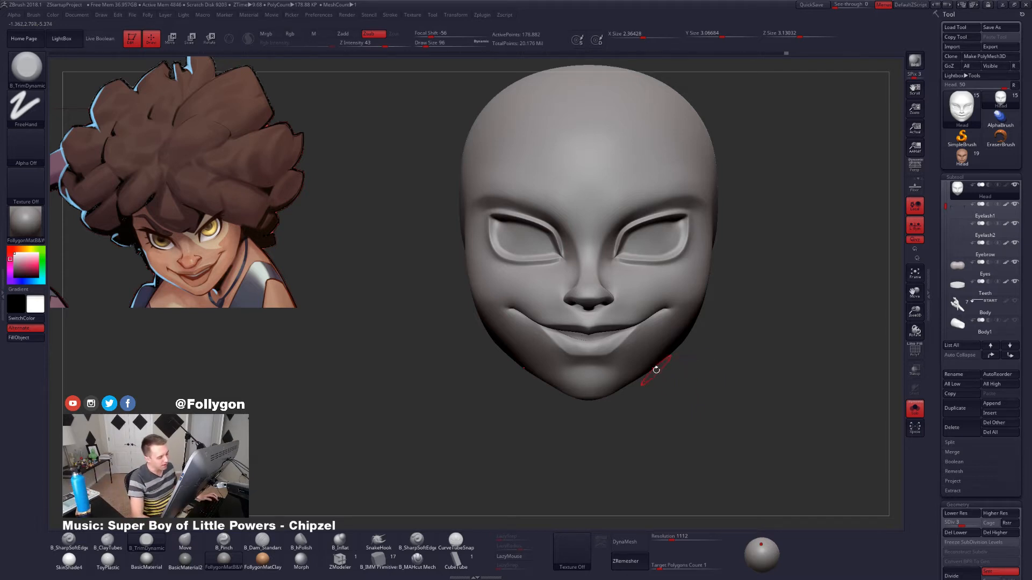
# Lower the head to subdivision level 2 and mask everything except the lower face polygroup.
pyautogui.moveTo(656, 369)
pyautogui.mouseDown(button='right')
pyautogui.moveTo(669, 348)
pyautogui.moveTo(618, 357)
pyautogui.moveTo(657, 355)
pyautogui.moveTo(651, 362)
pyautogui.mouseUp(button='right')
pyautogui.press('w')
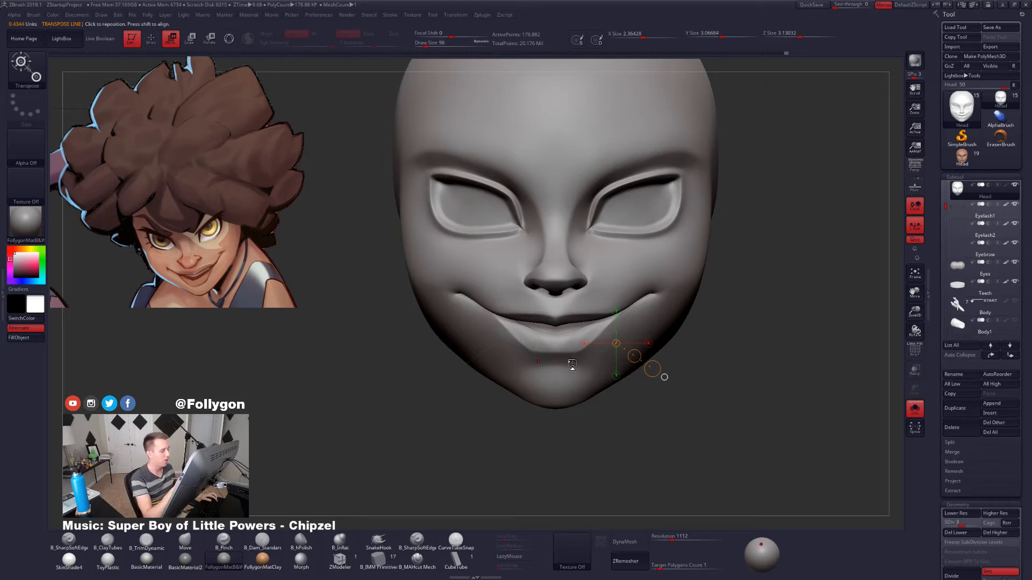
pyautogui.press('q')
pyautogui.moveTo(607, 364); pyautogui.dragTo(573, 359, button='right')
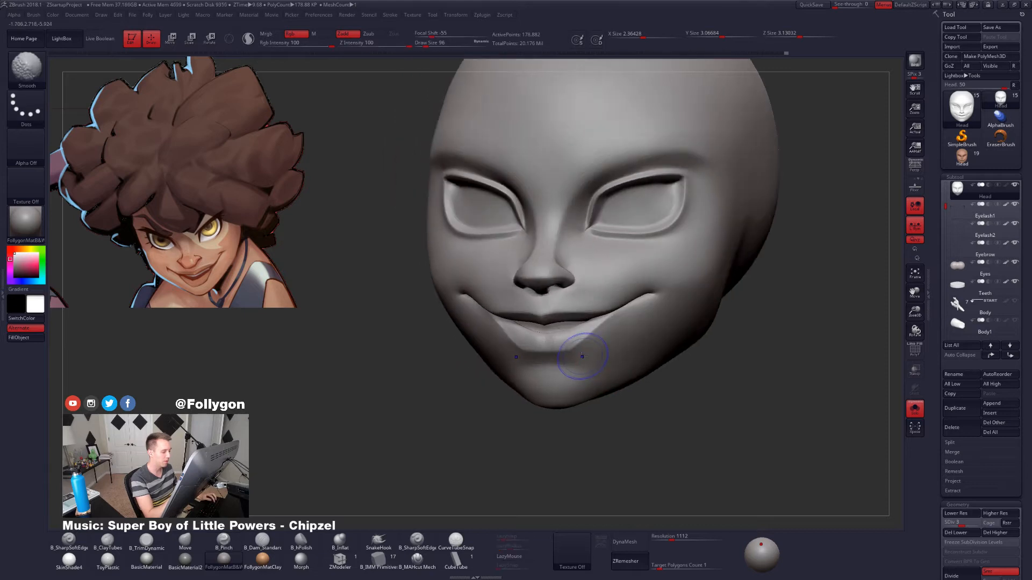
pyautogui.hotkey('shift', 'd')
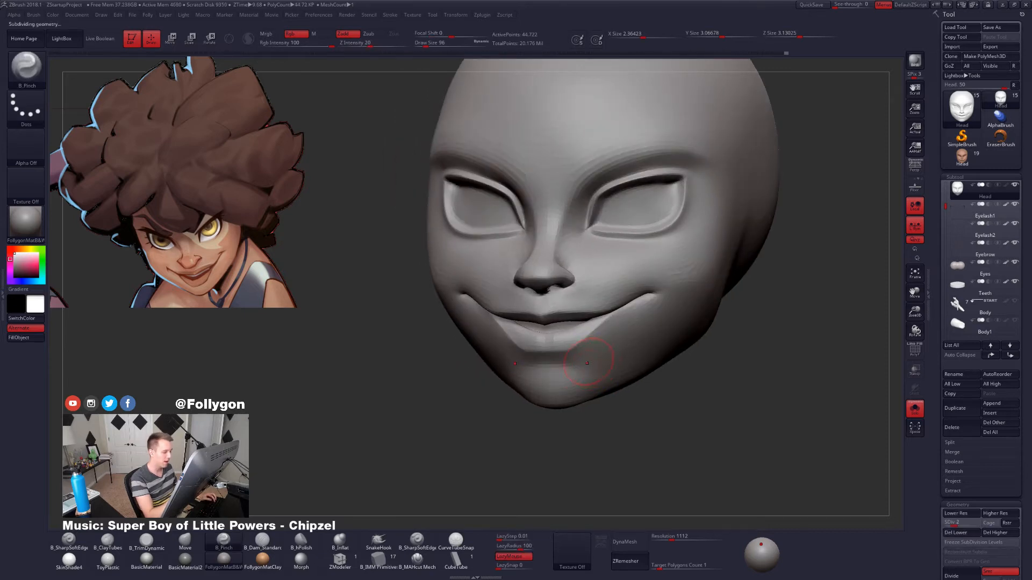
pyautogui.press('w')
pyautogui.keyDown('ctrl'); pyautogui.click(631, 368); pyautogui.keyUp('ctrl')
pyautogui.press('q')
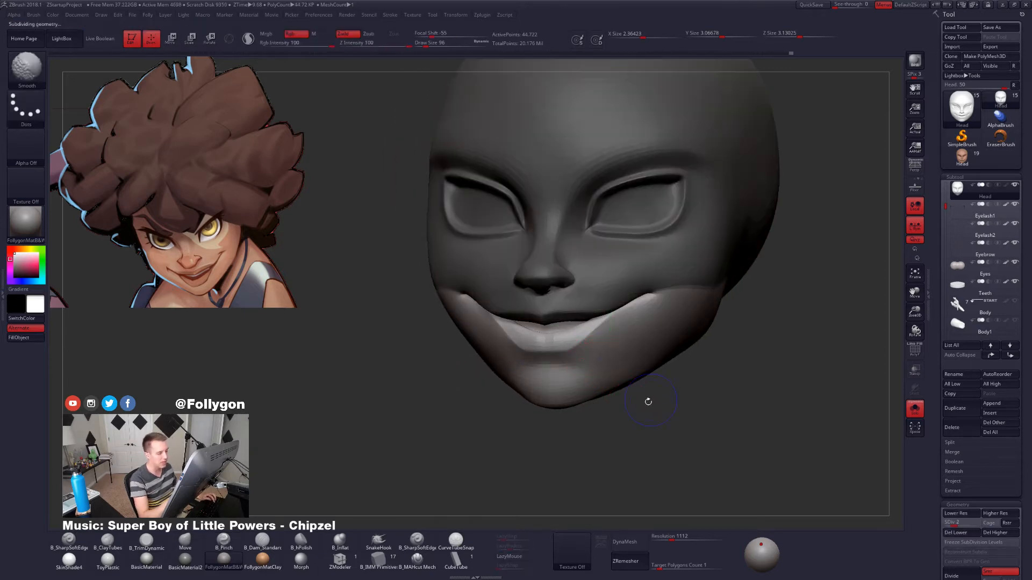
# Adjust the unmasked lower face with the Move brush at subdivision level 1.
pyautogui.hotkey('shift', 'd')
pyautogui.keyDown('ctrl'); pyautogui.moveTo(649, 385); pyautogui.dragTo(652, 378); pyautogui.keyUp('ctrl')
pyautogui.keyDown('ctrl'); pyautogui.click(648, 411); pyautogui.keyUp('ctrl')
pyautogui.press('b')
pyautogui.press('m')
pyautogui.press('v')
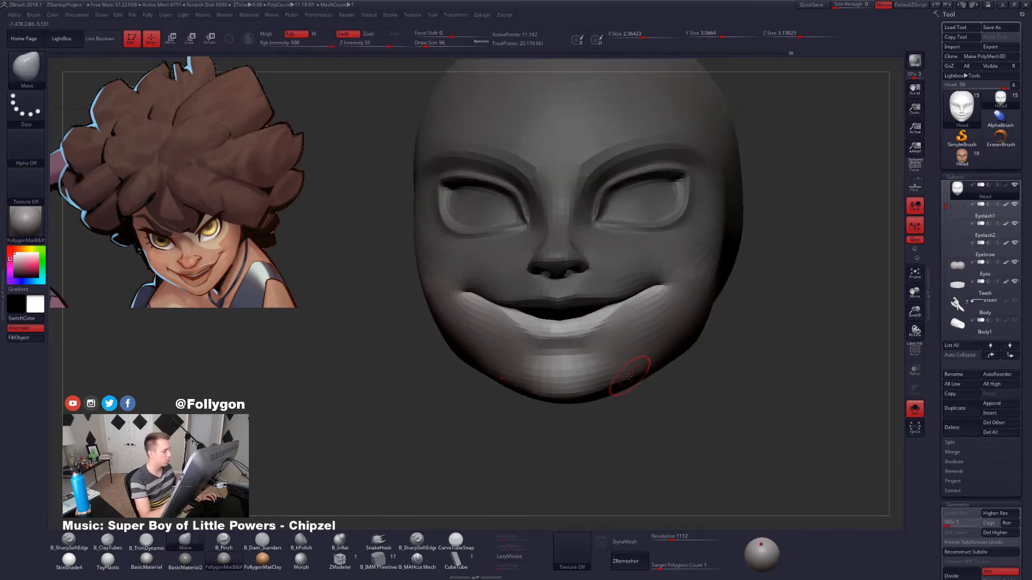
pyautogui.press('d')
# Return to subdivision level 3 and adjust the lower lip with Move at size 74.
pyautogui.moveTo(618, 368)
pyautogui.mouseDown(button='right')
pyautogui.moveTo(590, 342)
pyautogui.moveTo(620, 323)
pyautogui.mouseUp(button='right')
pyautogui.press('d')
pyautogui.press('space')
pyautogui.click(600, 326)
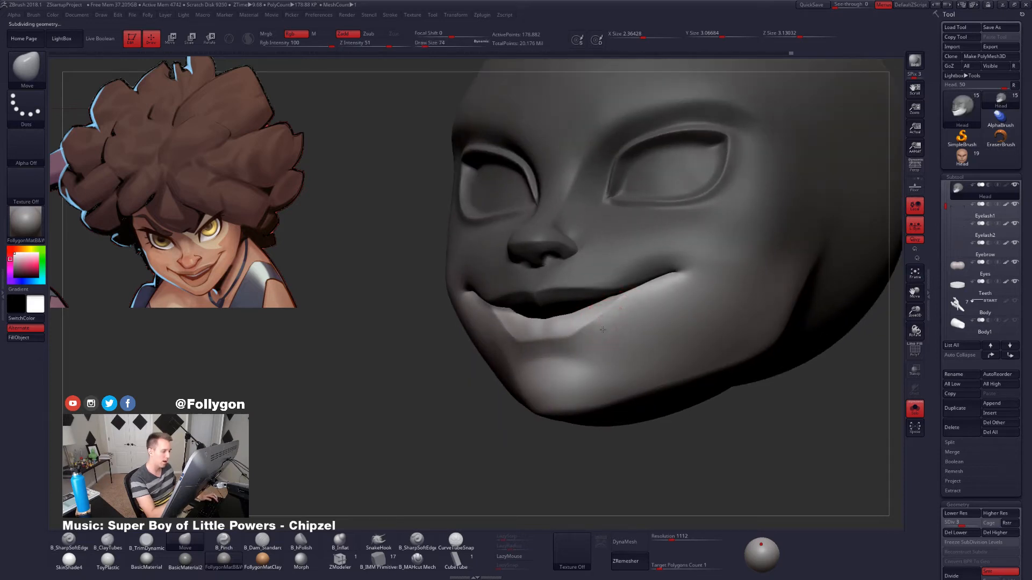
pyautogui.moveTo(588, 339); pyautogui.dragTo(618, 316, button='right')
# Flatten and smooth the planes beside the lower lip with the TrimDynamic brush.
pyautogui.press('b')
pyautogui.press('t')
pyautogui.press('d')
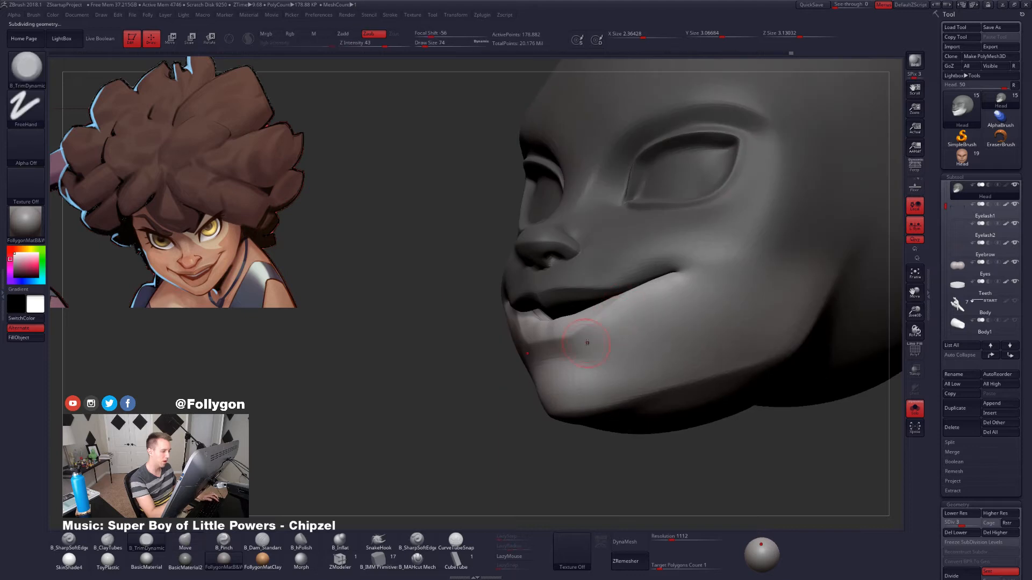
pyautogui.moveTo(617, 344); pyautogui.dragTo(625, 309, button='right')
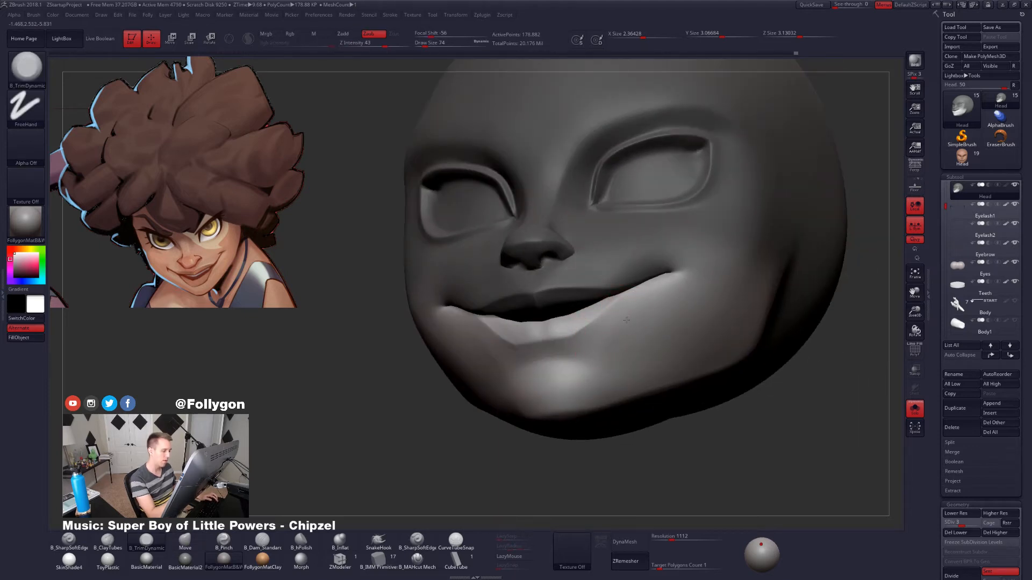
pyautogui.press('shift')
pyautogui.moveTo(636, 325)
pyautogui.mouseDown(button='right')
pyautogui.moveTo(678, 322)
pyautogui.moveTo(579, 336)
pyautogui.moveTo(564, 314)
pyautogui.moveTo(598, 293)
pyautogui.mouseUp(button='right')
# Isolate the lower face polygroup and raise it to subdivision level 5.
pyautogui.keyDown('ctrl'); pyautogui.keyDown('shift'); pyautogui.click(595, 339); pyautogui.keyUp('shift'); pyautogui.keyUp('ctrl')
pyautogui.hotkey('ctrl', 'd')
pyautogui.hotkey('ctrl', 'd')
pyautogui.rightClick(596, 321)
# Build up volume along the lower lip toward the mouth corner with ClayTubes at draw size 33.
pyautogui.press('2')
pyautogui.press('s')
pyautogui.moveTo(606, 294); pyautogui.dragTo(604, 294)
pyautogui.moveTo(626, 301)
pyautogui.mouseDown(button='right')
pyautogui.moveTo(596, 313)
pyautogui.moveTo(604, 322)
pyautogui.moveTo(592, 342)
pyautogui.moveTo(603, 349)
pyautogui.moveTo(578, 336)
pyautogui.moveTo(604, 330)
pyautogui.moveTo(592, 375)
pyautogui.moveTo(583, 370)
pyautogui.mouseUp(button='right')
pyautogui.moveTo(510, 349)
pyautogui.keyDown('alt'); pyautogui.mouseDown(button='right')
pyautogui.moveTo(551, 341)
pyautogui.moveTo(542, 359)
pyautogui.moveTo(576, 262)
pyautogui.mouseUp(button='right'); pyautogui.keyUp('alt')
pyautogui.press('space')
pyautogui.moveTo(570, 301); pyautogui.dragTo(562, 301)
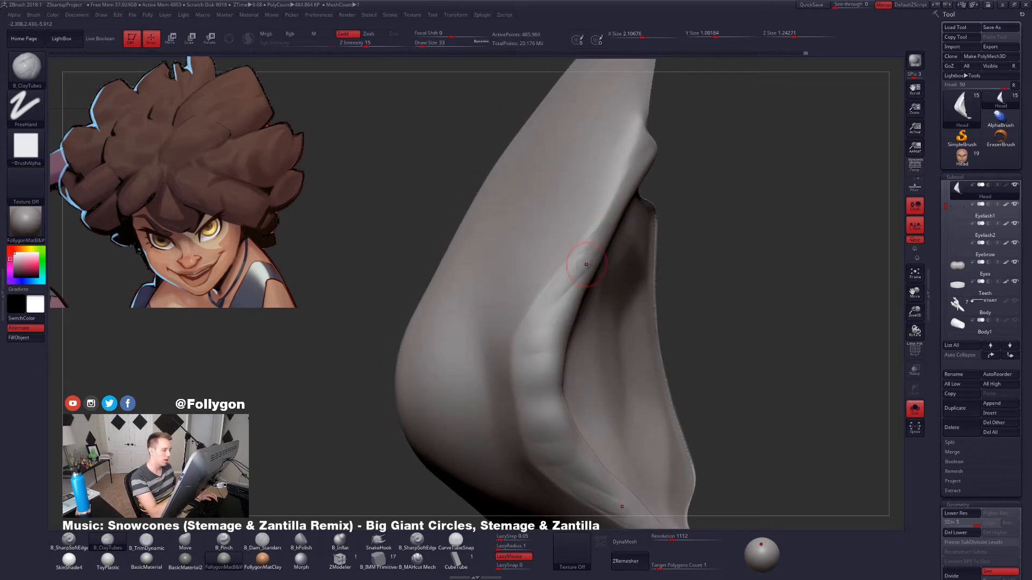
pyautogui.moveTo(583, 278); pyautogui.dragTo(587, 281, button='right')
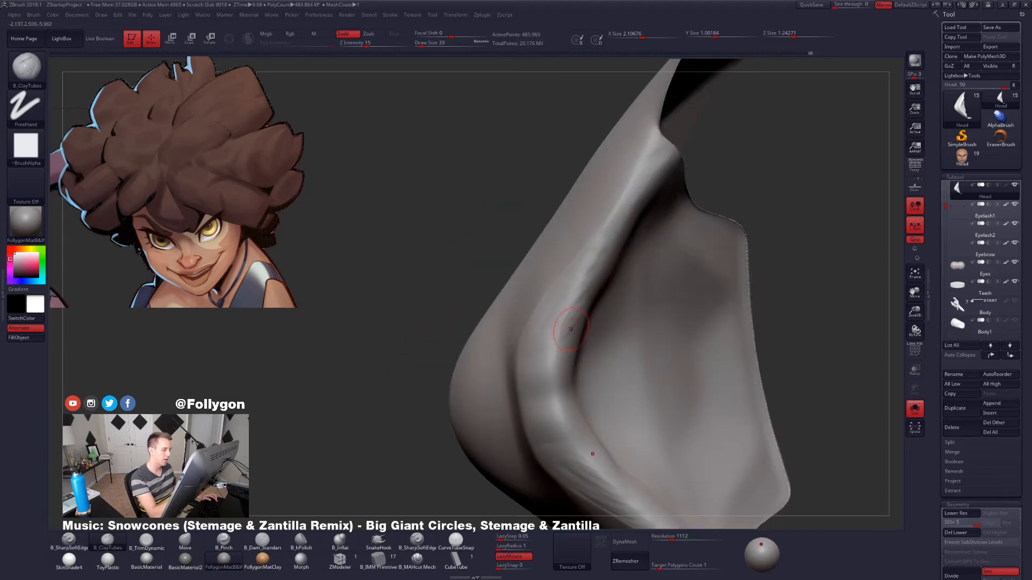
pyautogui.moveTo(571, 329)
pyautogui.mouseDown(button='right')
pyautogui.moveTo(610, 227)
pyautogui.moveTo(602, 258)
pyautogui.moveTo(575, 276)
pyautogui.moveTo(600, 237)
pyautogui.mouseUp(button='right')
# Drop to subdivision level 4 and fill out the lower lip with ClayTubes at draw size 54.
pyautogui.hotkey('shift', 'd')
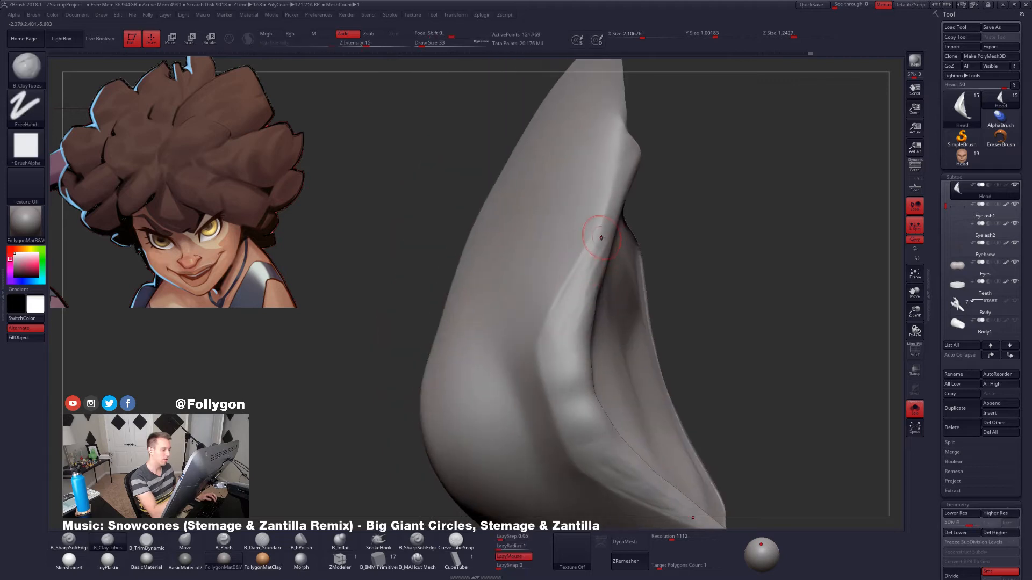
pyautogui.moveTo(597, 273); pyautogui.dragTo(585, 272, button='right')
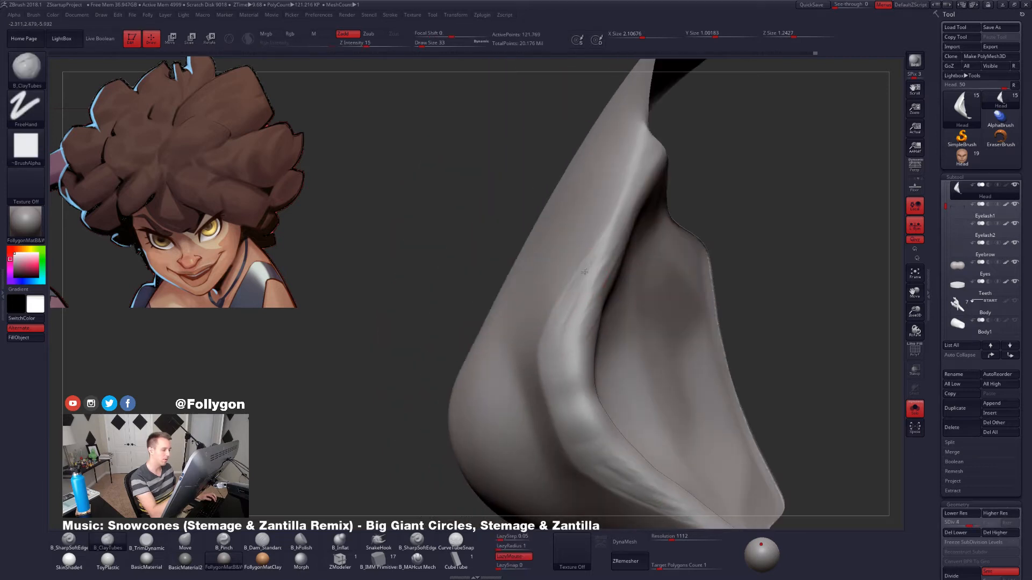
pyautogui.moveTo(566, 333); pyautogui.dragTo(583, 341, button='right')
pyautogui.press('space')
pyautogui.moveTo(578, 343); pyautogui.dragTo(583, 342)
pyautogui.moveTo(583, 341); pyautogui.dragTo(559, 334, button='right')
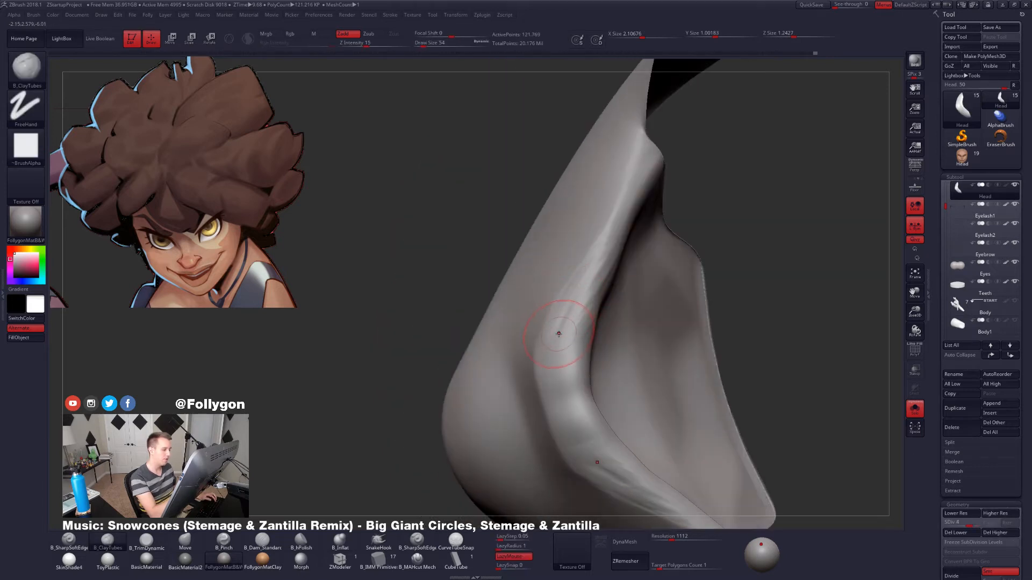
pyautogui.moveTo(580, 293)
pyautogui.mouseDown(button='right')
pyautogui.moveTo(606, 275)
pyautogui.moveTo(609, 245)
pyautogui.mouseUp(button='right')
pyautogui.moveTo(561, 331); pyautogui.dragTo(578, 301, button='right')
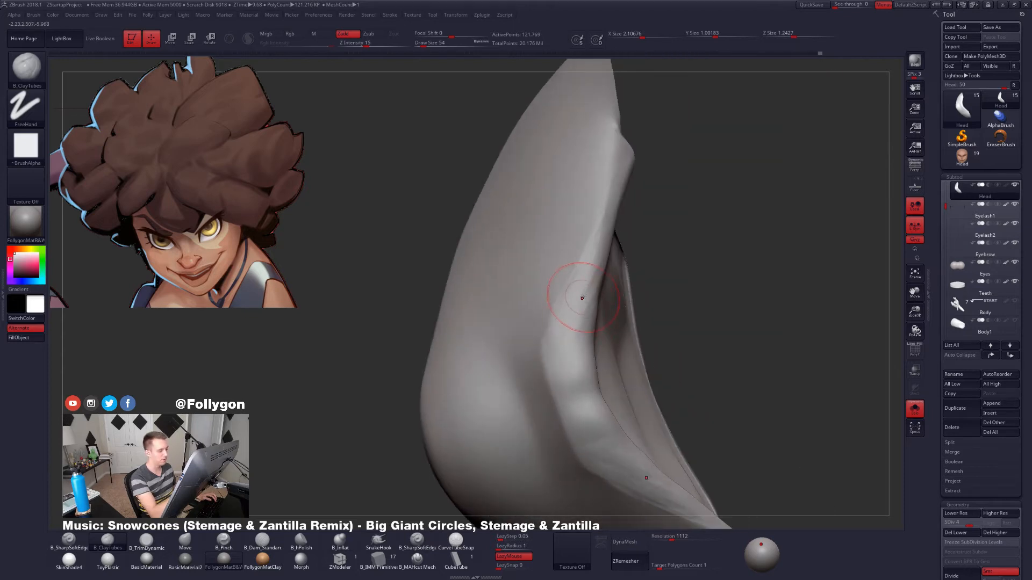
# Smooth the ClayTubes strokes along the lower lip's side and rim.
pyautogui.press('shift')
pyautogui.keyDown('shift'); pyautogui.moveTo(598, 258); pyautogui.dragTo(583, 299); pyautogui.keyUp('shift')
pyautogui.moveTo(569, 331); pyautogui.dragTo(594, 295, button='right')
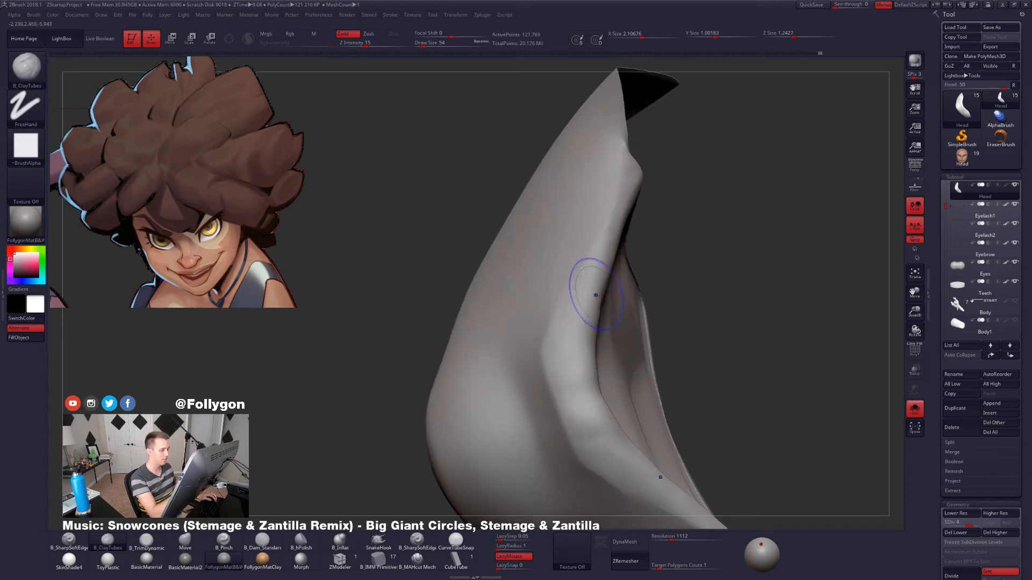
pyautogui.keyDown('shift'); pyautogui.moveTo(595, 295); pyautogui.dragTo(603, 266); pyautogui.keyUp('shift')
pyautogui.moveTo(607, 301); pyautogui.dragTo(564, 326, button='right')
pyautogui.press('shift')
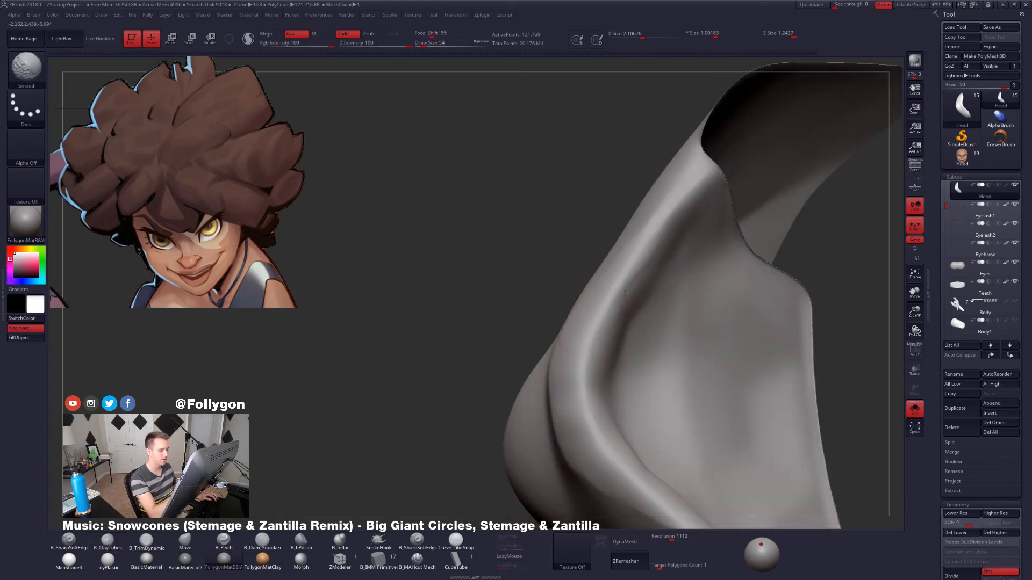
# At subdivision level 3, adjust the lower lip's outline with the Move brush, enlarging it to draw size 54.
pyautogui.hotkey('shift', 'd')
pyautogui.moveTo(650, 292)
pyautogui.mouseDown(button='right')
pyautogui.moveTo(629, 295)
pyautogui.moveTo(603, 334)
pyautogui.moveTo(682, 420)
pyautogui.moveTo(619, 389)
pyautogui.mouseUp(button='right')
pyautogui.press('space')
pyautogui.press('b')
pyautogui.press('m')
pyautogui.press('v')
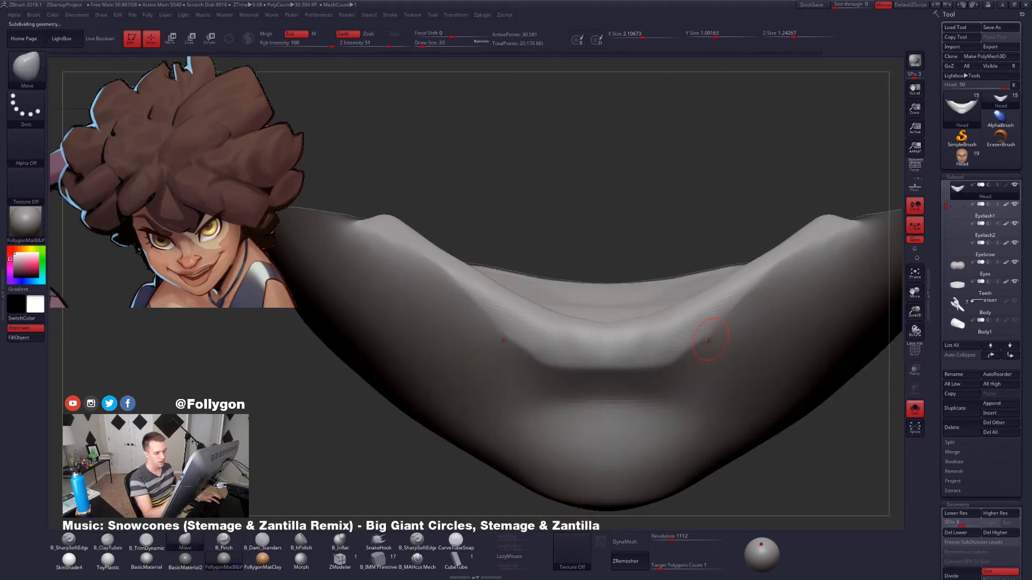
pyautogui.press('space')
pyautogui.moveTo(710, 339); pyautogui.dragTo(715, 339)
# Flatten and smooth the area around the lower lip with TrimDynamic, and return to subdivision level 4.
pyautogui.press('b')
pyautogui.press('t')
pyautogui.press('d')
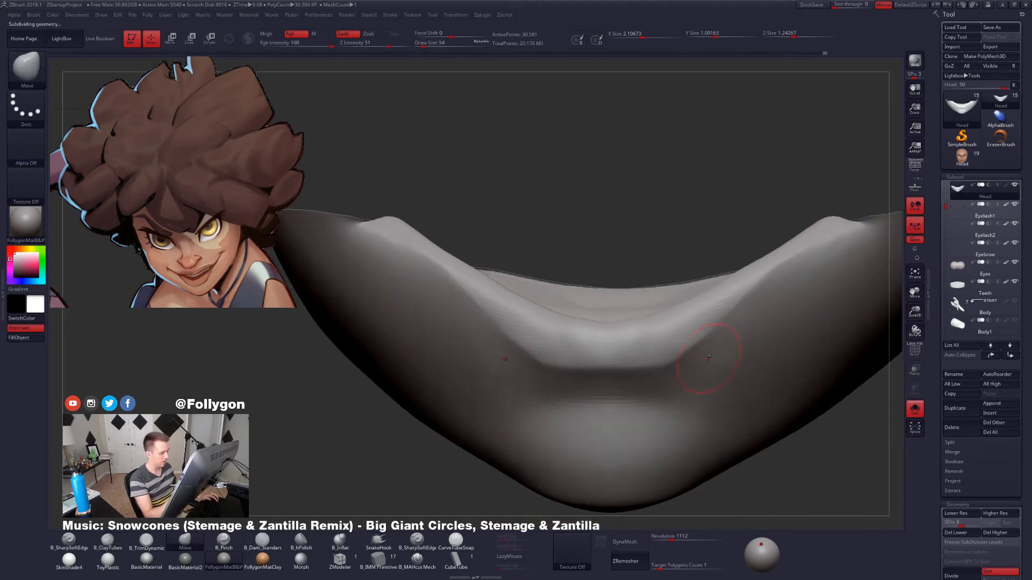
pyautogui.moveTo(713, 348)
pyautogui.mouseDown(button='right')
pyautogui.moveTo(655, 366)
pyautogui.moveTo(641, 345)
pyautogui.moveTo(661, 353)
pyautogui.moveTo(618, 384)
pyautogui.mouseUp(button='right')
pyautogui.press('shift')
pyautogui.press('d')
# Sharpen the lower lip's outer edge up to the mouth corner with the Pinch brush at draw size 33.
pyautogui.press('b')
pyautogui.press('p')
pyautogui.press('i')
pyautogui.press('space')
pyautogui.moveTo(647, 335); pyautogui.dragTo(643, 329)
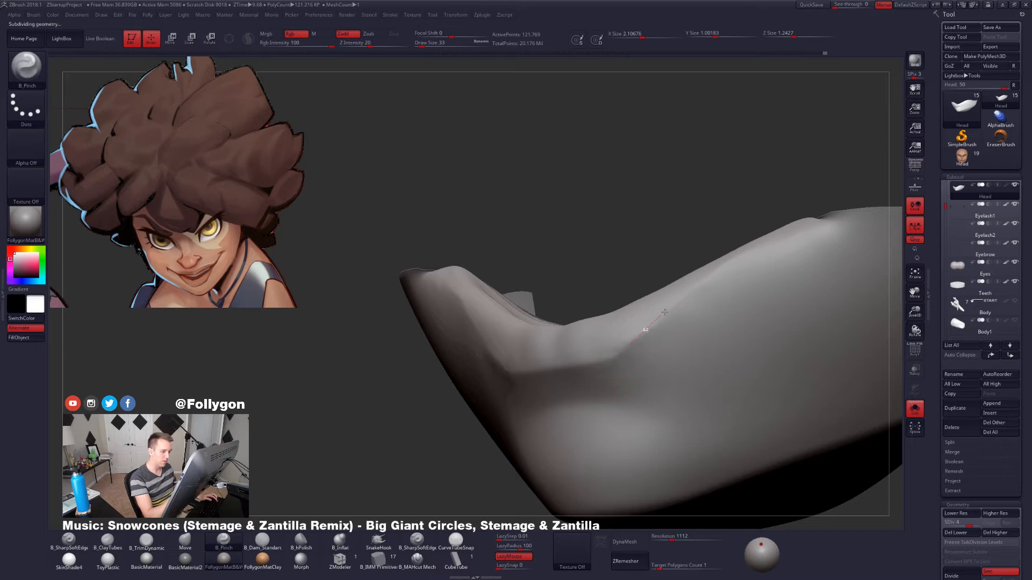
pyautogui.moveTo(723, 265); pyautogui.dragTo(729, 263)
# Flatten and smooth the lower lip's front and side planes using TrimDynamic at draw size 38.
pyautogui.moveTo(688, 295); pyautogui.dragTo(672, 303, button='right')
pyautogui.press('space')
pyautogui.moveTo(672, 303); pyautogui.dragTo(604, 329)
pyautogui.press('b')
pyautogui.press('t')
pyautogui.press('d')
pyautogui.moveTo(604, 329); pyautogui.dragTo(629, 329, button='right')
pyautogui.keyDown('shift'); pyautogui.moveTo(629, 325); pyautogui.dragTo(623, 326); pyautogui.keyUp('shift')
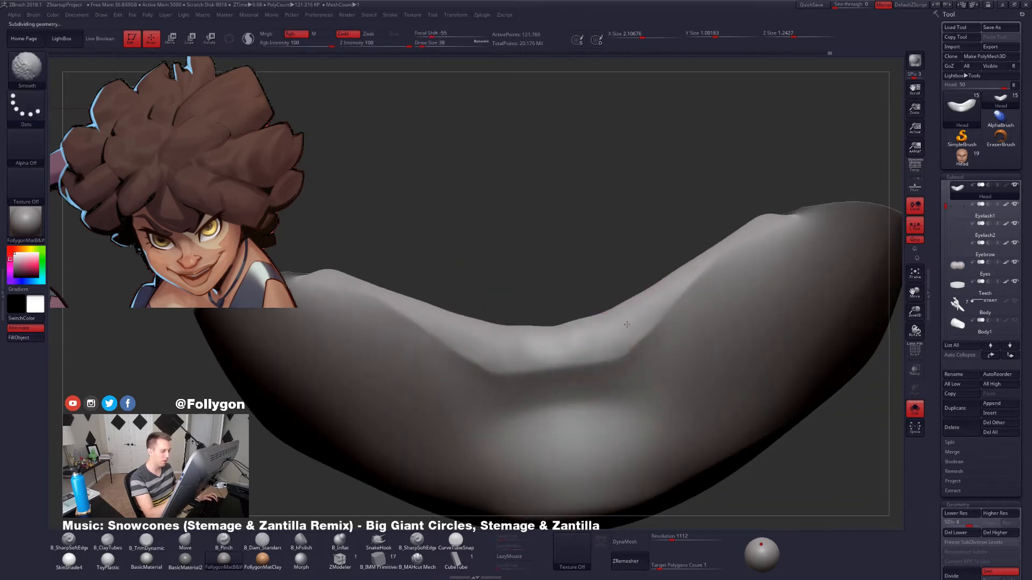
pyautogui.moveTo(627, 324); pyautogui.dragTo(628, 349, button='right')
pyautogui.keyDown('shift'); pyautogui.moveTo(626, 326); pyautogui.dragTo(606, 325); pyautogui.keyUp('shift')
# Pinch the lower lip's outer border again at draw size 38, continuing to the mouth corner.
pyautogui.moveTo(668, 354)
pyautogui.mouseDown(button='right')
pyautogui.moveTo(687, 376)
pyautogui.moveTo(583, 350)
pyautogui.mouseUp(button='right')
pyautogui.press('b')
pyautogui.press('p')
pyautogui.press('i')
pyautogui.moveTo(529, 335); pyautogui.dragTo(539, 332)
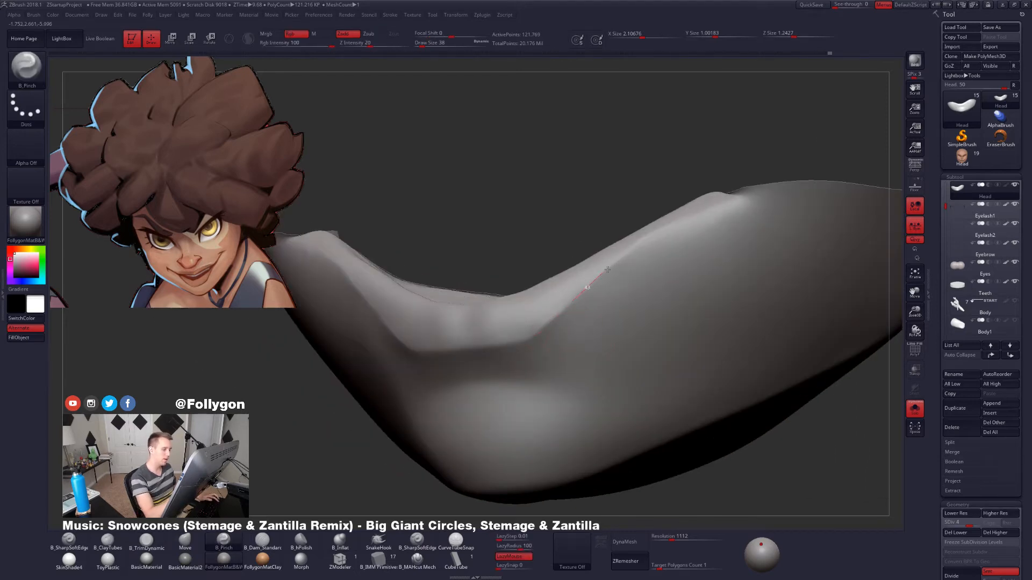
pyautogui.moveTo(683, 213); pyautogui.dragTo(720, 196)
# Tighten the crease running from the lower lip's corner to the mouth corner with Pinch at draw size 61.
pyautogui.moveTo(537, 323); pyautogui.dragTo(606, 372, button='right')
pyautogui.press('space')
pyautogui.moveTo(634, 318); pyautogui.dragTo(638, 319)
pyautogui.moveTo(666, 376)
pyautogui.mouseDown(button='right')
pyautogui.moveTo(634, 366)
pyautogui.moveTo(617, 323)
pyautogui.mouseUp(button='right')
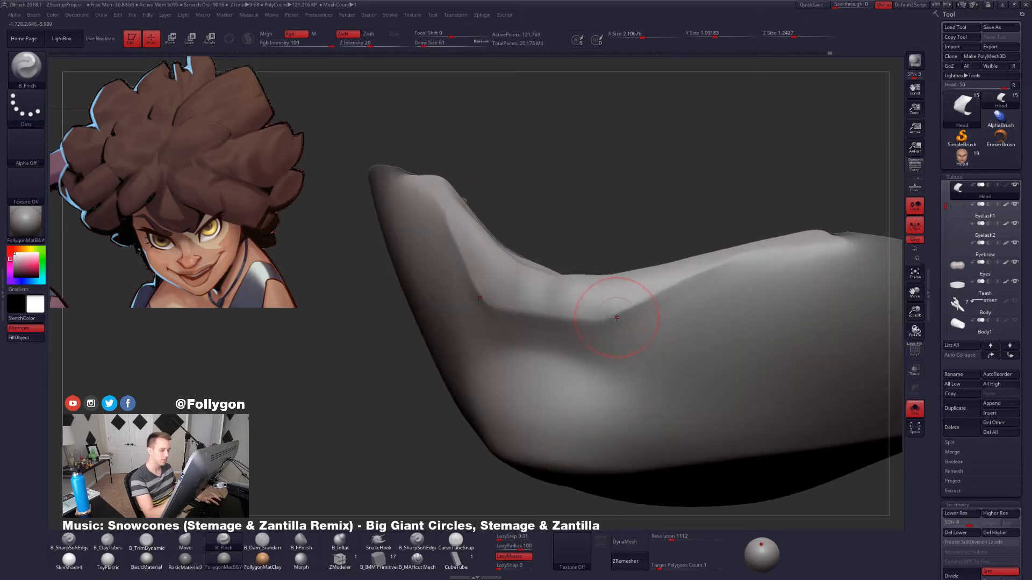
pyautogui.moveTo(607, 321); pyautogui.dragTo(683, 281)
pyautogui.moveTo(775, 244); pyautogui.dragTo(808, 242)
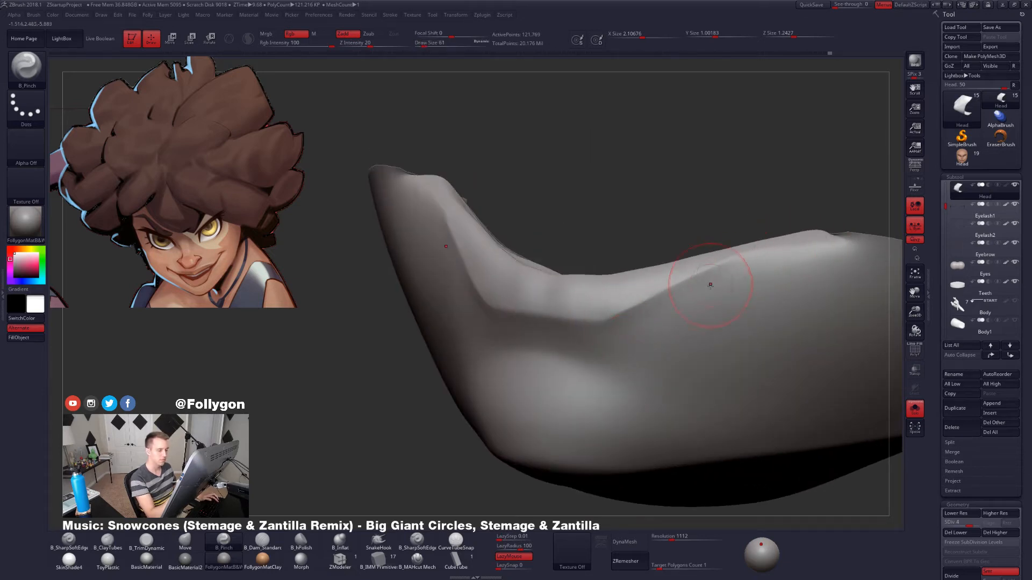
# Pinch the lower lip's bottom edge across the front, and nudge the lip's centre with the Move brush.
pyautogui.moveTo(709, 283)
pyautogui.mouseDown(button='right')
pyautogui.moveTo(631, 297)
pyautogui.moveTo(559, 328)
pyautogui.mouseUp(button='right')
pyautogui.moveTo(491, 304); pyautogui.dragTo(495, 303)
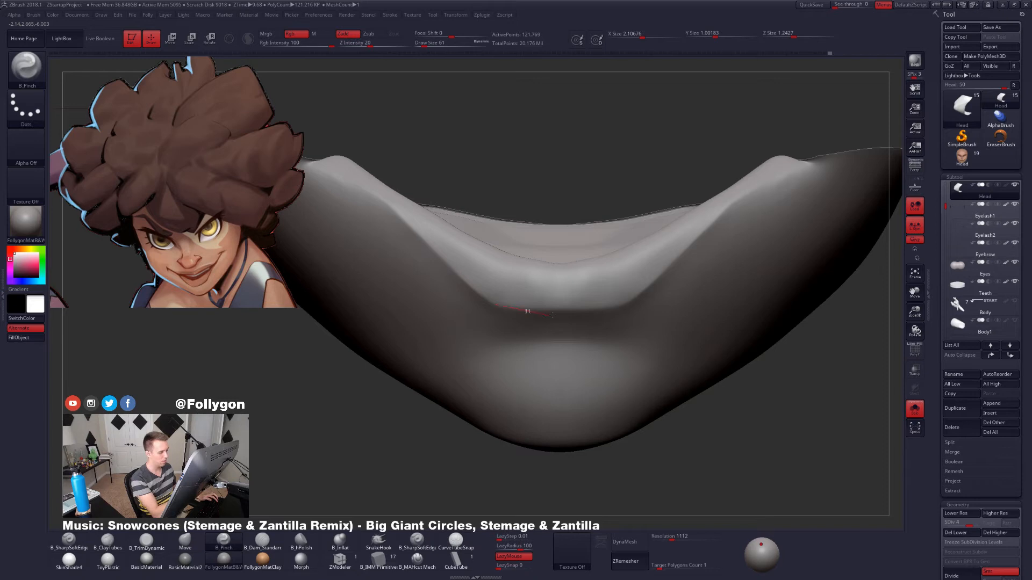
pyautogui.moveTo(615, 309); pyautogui.dragTo(626, 307)
pyautogui.moveTo(573, 290)
pyautogui.mouseDown(button='right')
pyautogui.moveTo(584, 325)
pyautogui.moveTo(580, 278)
pyautogui.mouseUp(button='right')
pyautogui.press('b')
pyautogui.press('m')
pyautogui.press('v')
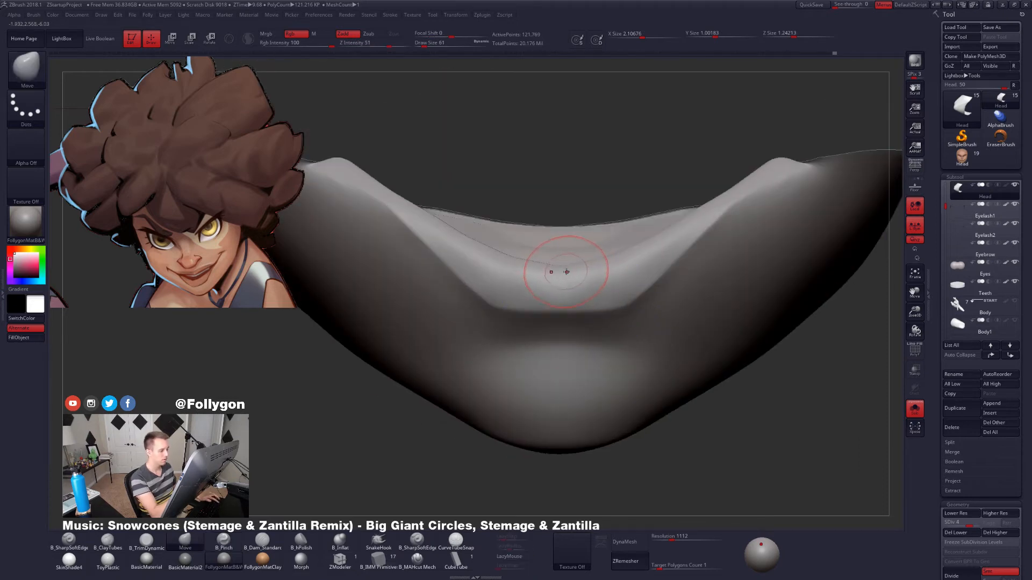
pyautogui.moveTo(567, 272); pyautogui.dragTo(567, 269)
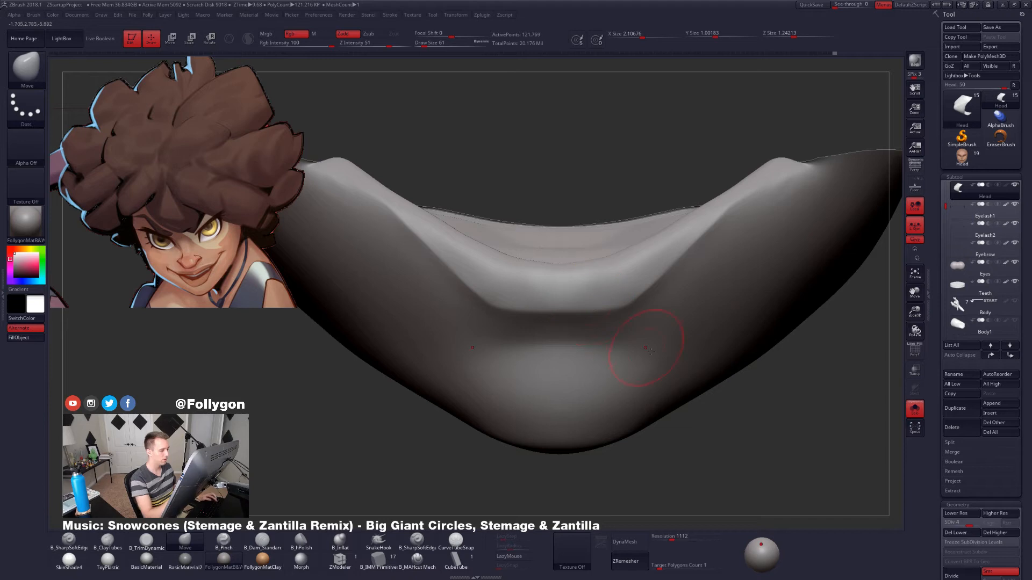
# Show the whole head again and adjust the lower face and lower lip with the Move brush.
pyautogui.keyDown('ctrl'); pyautogui.keyDown('shift'); pyautogui.click(728, 426); pyautogui.keyUp('shift'); pyautogui.keyUp('ctrl')
pyautogui.keyDown('alt'); pyautogui.moveTo(744, 416); pyautogui.dragTo(705, 406, button='right'); pyautogui.keyUp('alt')
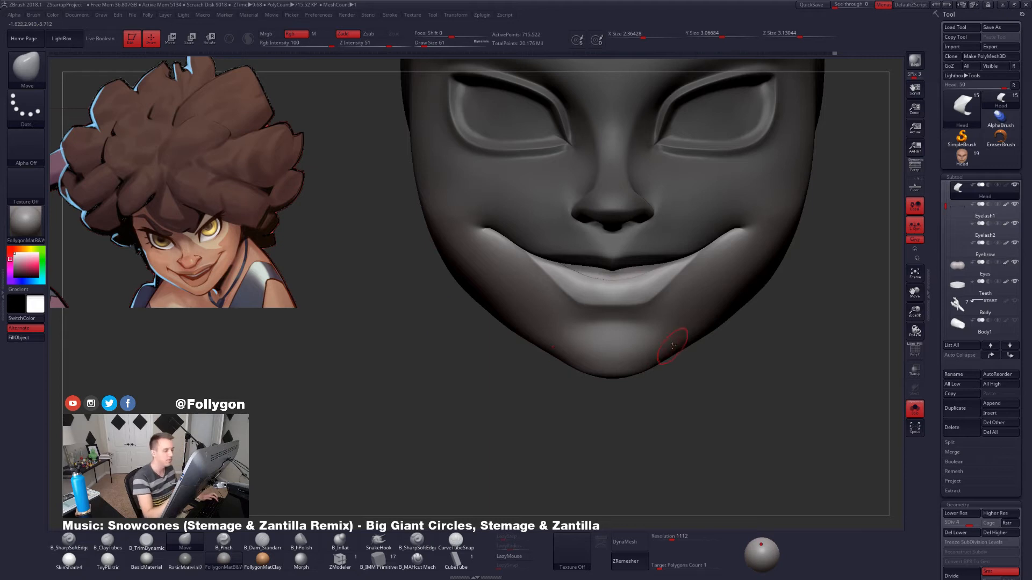
pyautogui.moveTo(461, 332)
pyautogui.mouseDown()
pyautogui.moveTo(669, 383)
pyautogui.moveTo(660, 373)
pyautogui.moveTo(640, 395)
pyautogui.moveTo(657, 391)
pyautogui.mouseUp()
pyautogui.hotkey('shift', 'space')
pyautogui.moveTo(620, 314); pyautogui.dragTo(624, 312)
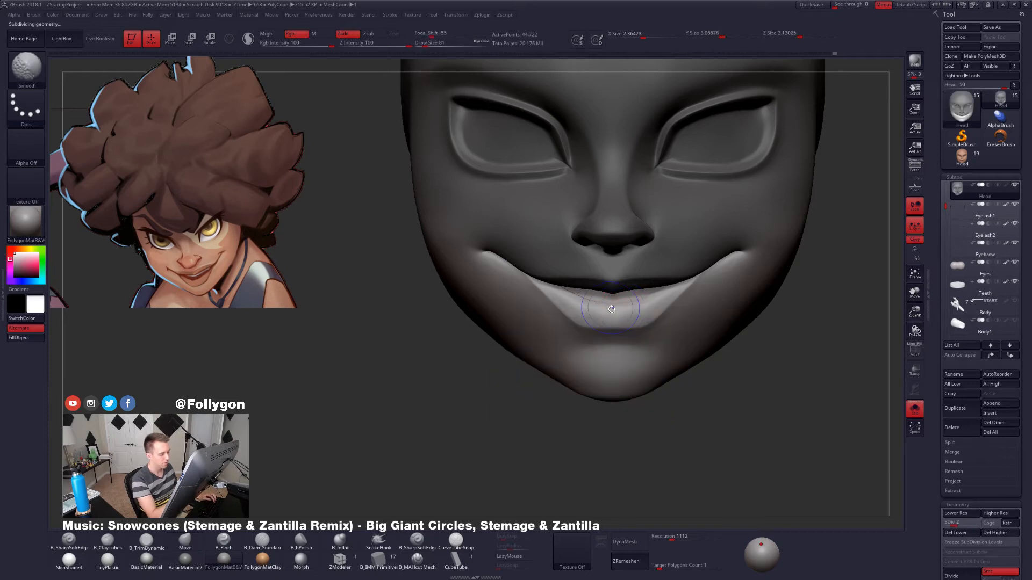
# Reshape the chin with Move at draw size 67 on subdivision level 1, and continue on level 3.
pyautogui.hotkey('shift', 'space')
pyautogui.hotkey('shift', 'd')
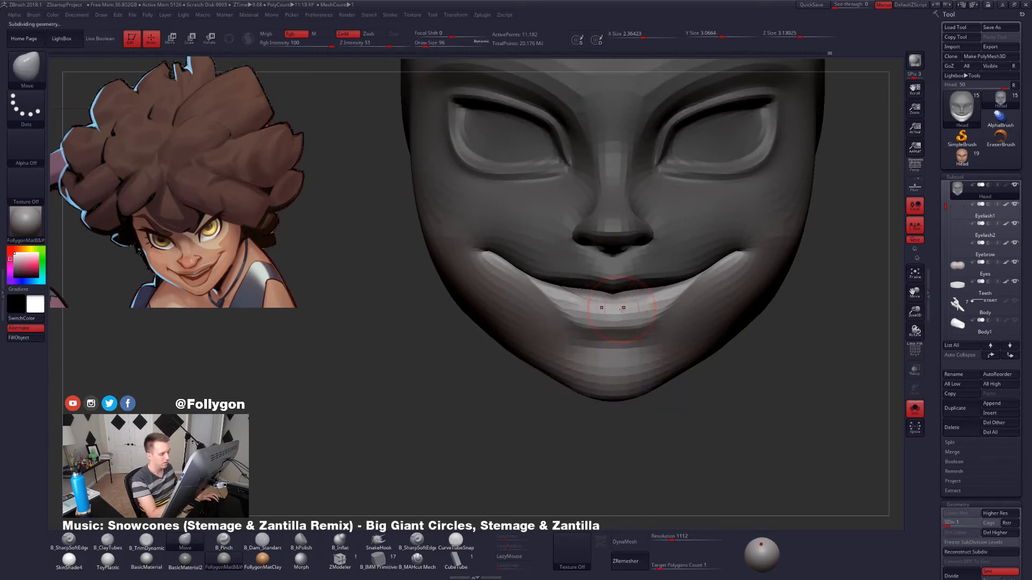
pyautogui.press('space')
pyautogui.moveTo(621, 310); pyautogui.dragTo(619, 309)
pyautogui.moveTo(654, 395); pyautogui.dragTo(654, 413)
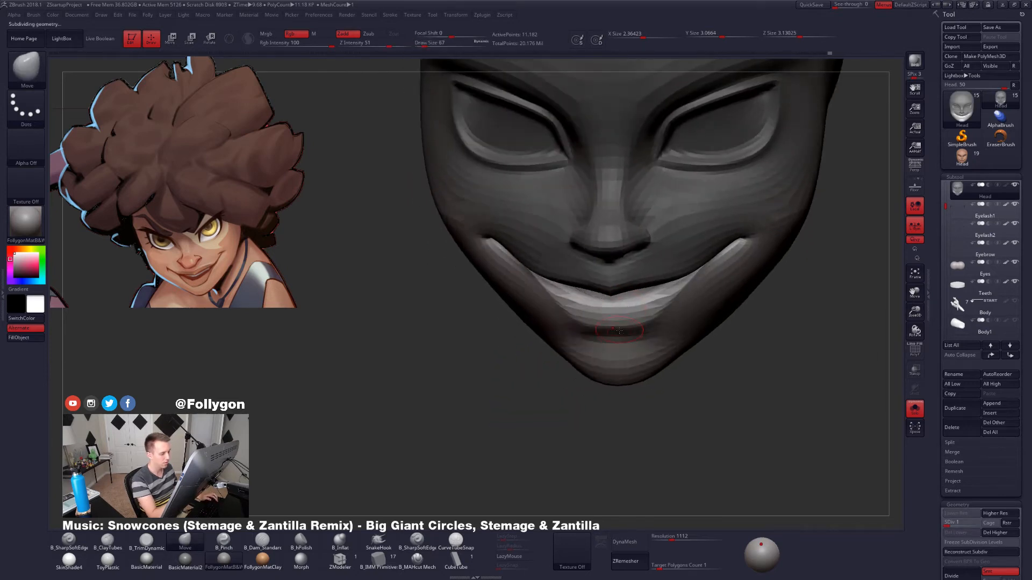
pyautogui.press('d')
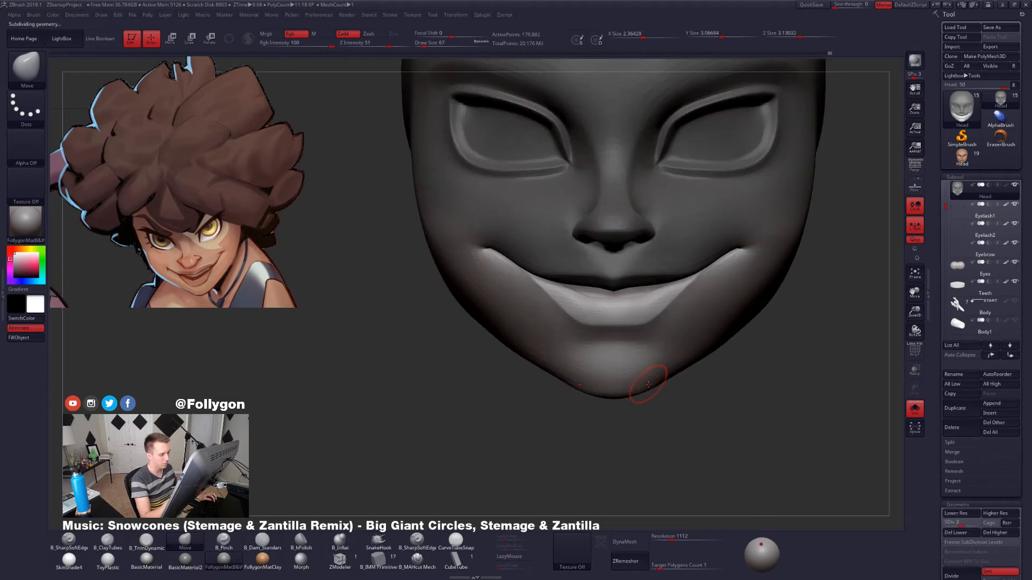
pyautogui.moveTo(651, 399)
pyautogui.mouseDown()
pyautogui.moveTo(682, 393)
pyautogui.moveTo(662, 292)
pyautogui.mouseUp()
# Isolate the lower face at subdivision level 5 and refine the lower lip's rim with Move at draw size 21.
pyautogui.press('d')
pyautogui.press('d')
pyautogui.keyDown('ctrl'); pyautogui.keyDown('shift'); pyautogui.click(652, 379); pyautogui.keyUp('shift'); pyautogui.keyUp('ctrl')
pyautogui.press('[')
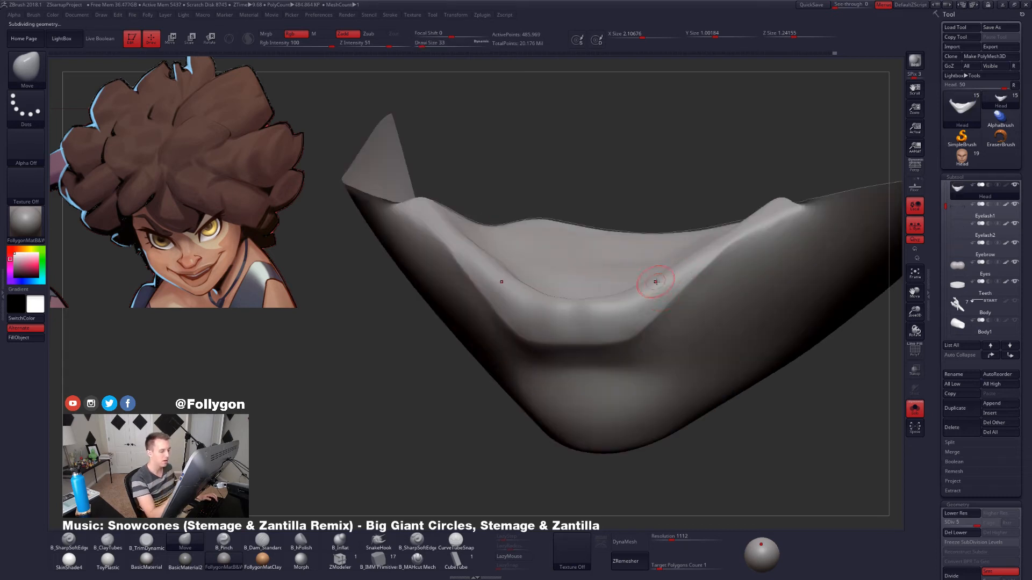
pyautogui.press('[')
pyautogui.moveTo(663, 283); pyautogui.dragTo(672, 279, button='right')
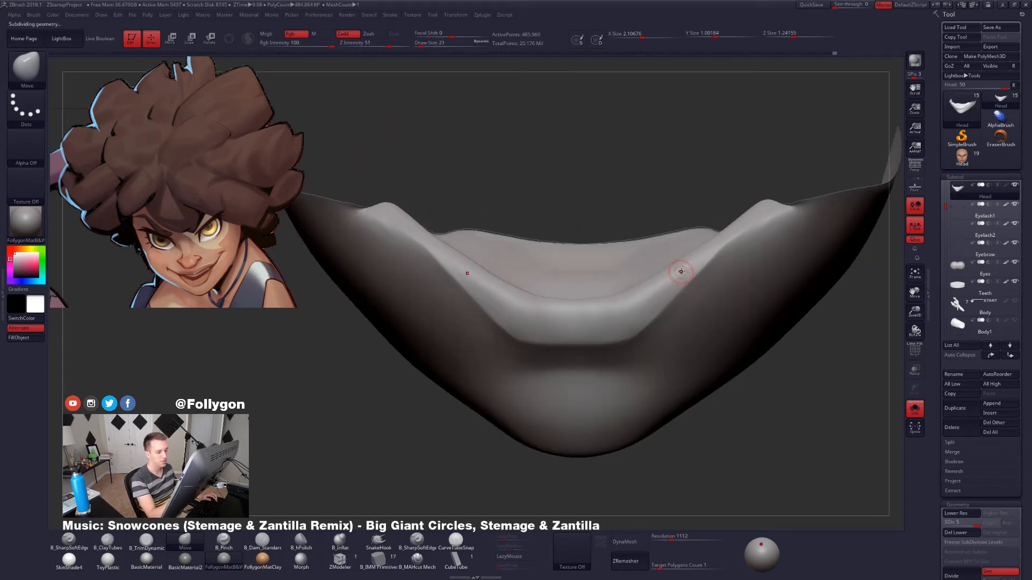
pyautogui.press('shift')
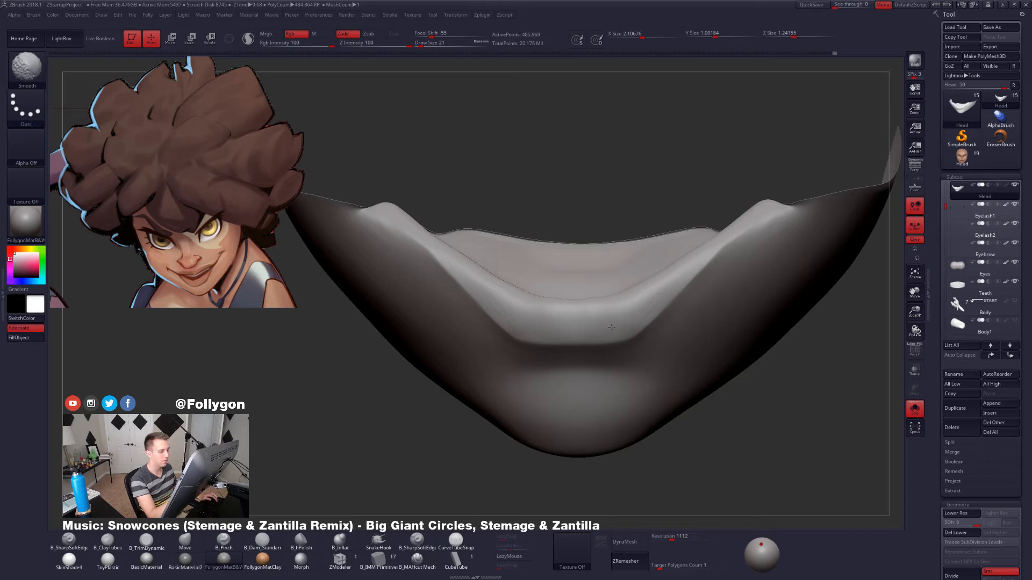
# Switch to TrimDynamic at draw size 29 and flatten the top of the lower lip.
pyautogui.click(422, 560)
pyautogui.moveTo(587, 315)
pyautogui.mouseDown(button='right')
pyautogui.moveTo(584, 365)
pyautogui.moveTo(572, 292)
pyautogui.moveTo(585, 322)
pyautogui.moveTo(577, 312)
pyautogui.mouseUp(button='right')
pyautogui.press('s')
pyautogui.press('3')
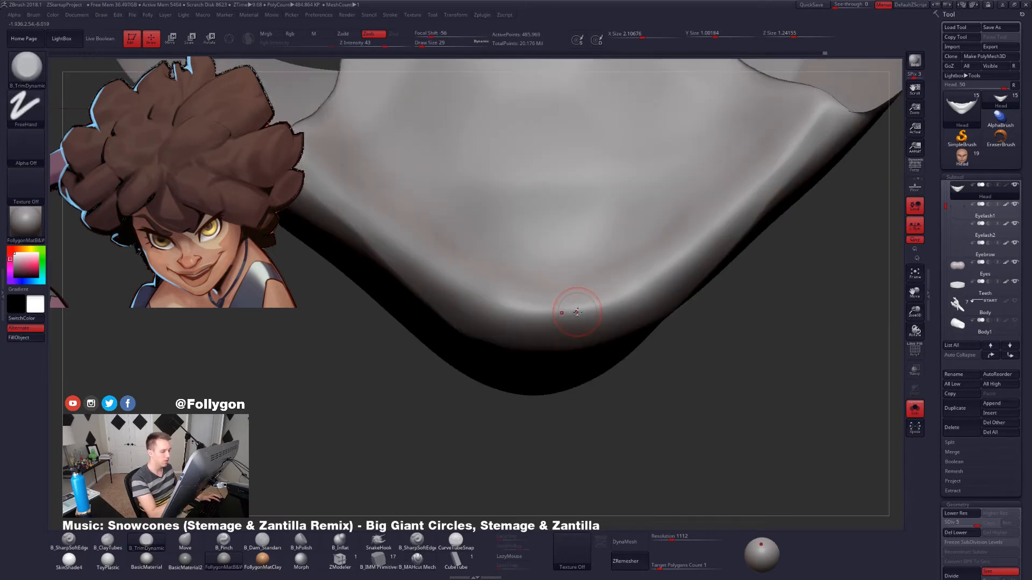
# At lower subdivision levels up to 3, plane and smooth the lower lip's upper rim with TrimDynamic at size 43.
pyautogui.hotkey('shift', 'd')
pyautogui.hotkey('shift', 'd')
pyautogui.hotkey('shift', 'd')
pyautogui.press('space')
pyautogui.moveTo(562, 316); pyautogui.dragTo(613, 302)
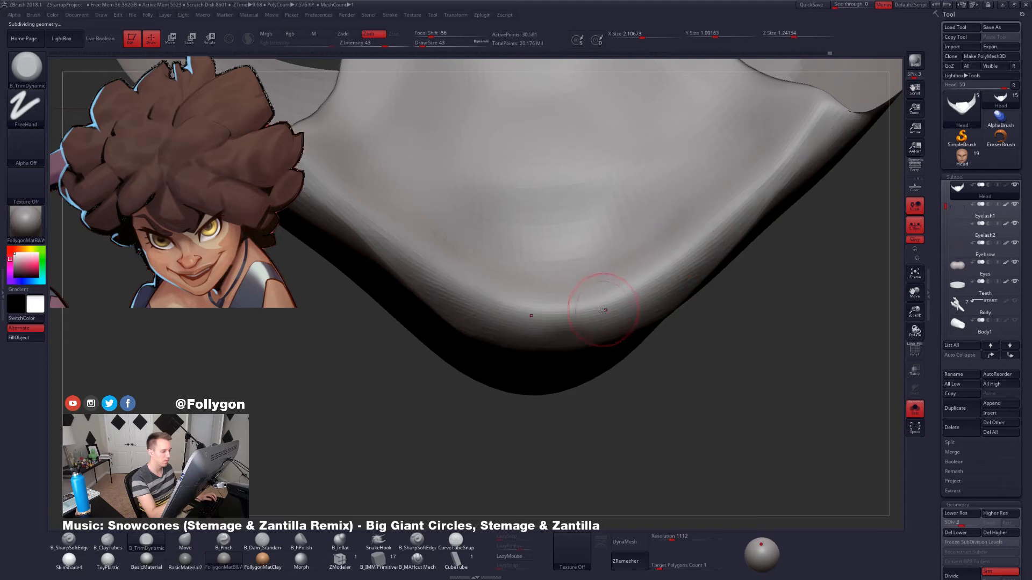
pyautogui.moveTo(603, 300)
pyautogui.mouseDown(button='right')
pyautogui.moveTo(537, 269)
pyautogui.moveTo(561, 327)
pyautogui.moveTo(586, 318)
pyautogui.moveTo(559, 317)
pyautogui.mouseUp(button='right')
pyautogui.press('d')
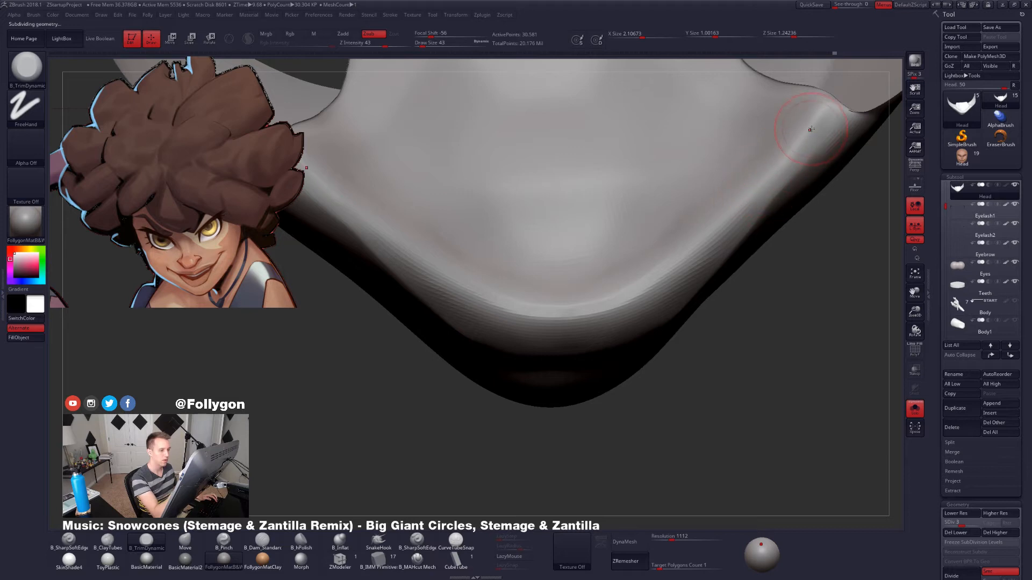
pyautogui.moveTo(654, 282)
pyautogui.mouseDown()
pyautogui.moveTo(526, 317)
pyautogui.moveTo(561, 314)
pyautogui.mouseUp()
pyautogui.press('shift')
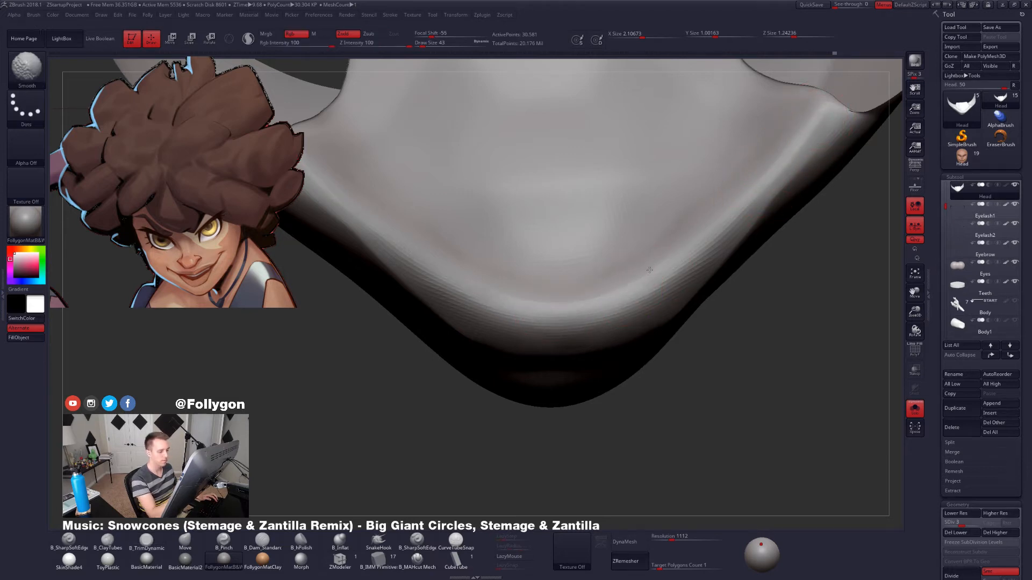
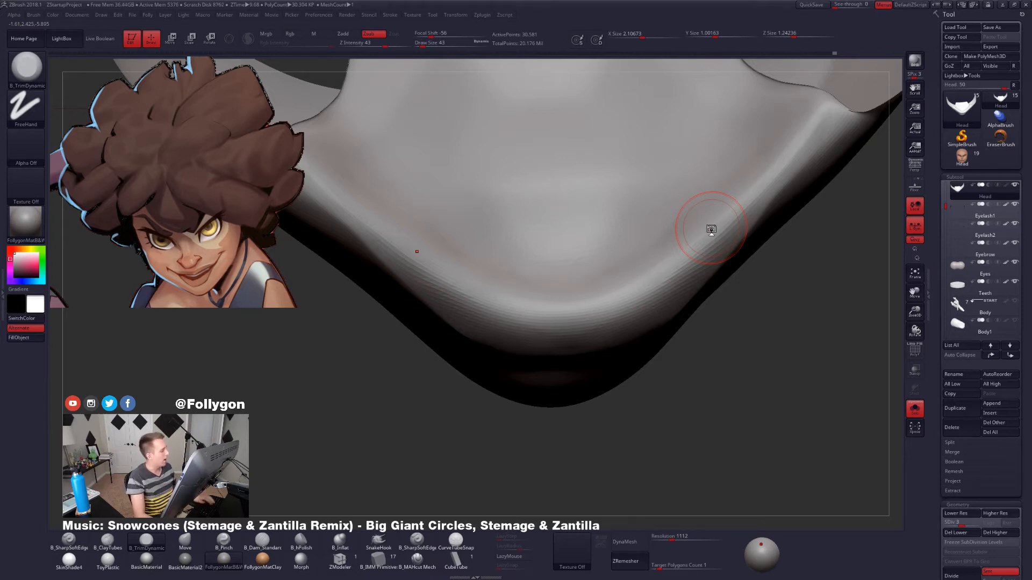
# Refine the lower lip's front plane with TrimDynamic at draw size 25 and smooth it toward the mouth corner.
pyautogui.moveTo(646, 255)
pyautogui.keyDown('ctrl'); pyautogui.mouseDown(button='right')
pyautogui.moveTo(627, 246)
pyautogui.moveTo(603, 284)
pyautogui.moveTo(600, 264)
pyautogui.mouseUp(button='right'); pyautogui.keyUp('ctrl')
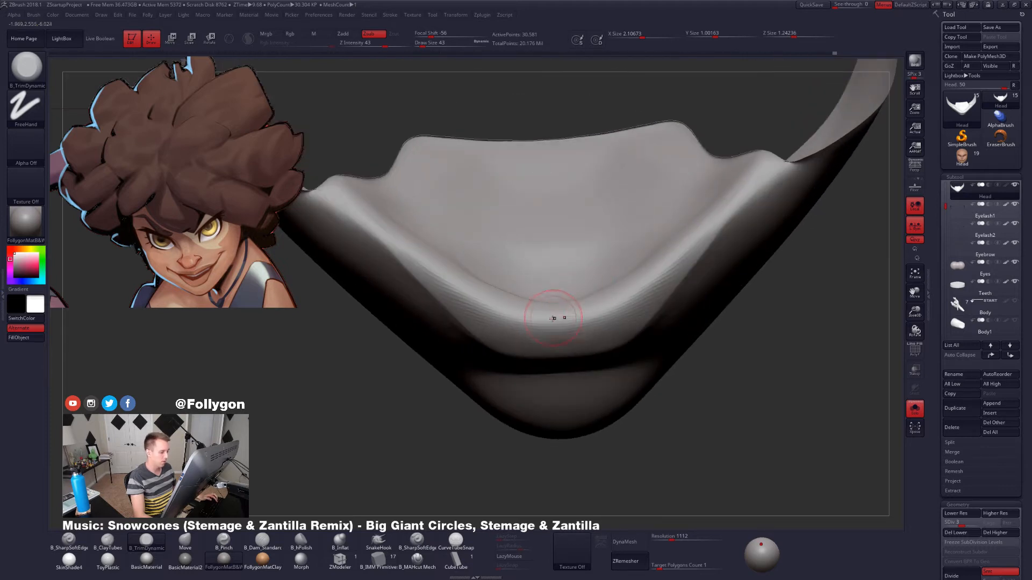
pyautogui.press('space')
pyautogui.press('shift')
pyautogui.moveTo(599, 322); pyautogui.dragTo(655, 270)
pyautogui.moveTo(636, 292); pyautogui.dragTo(633, 267, button='right')
pyautogui.keyDown('shift'); pyautogui.moveTo(665, 266); pyautogui.dragTo(607, 328); pyautogui.keyUp('shift')
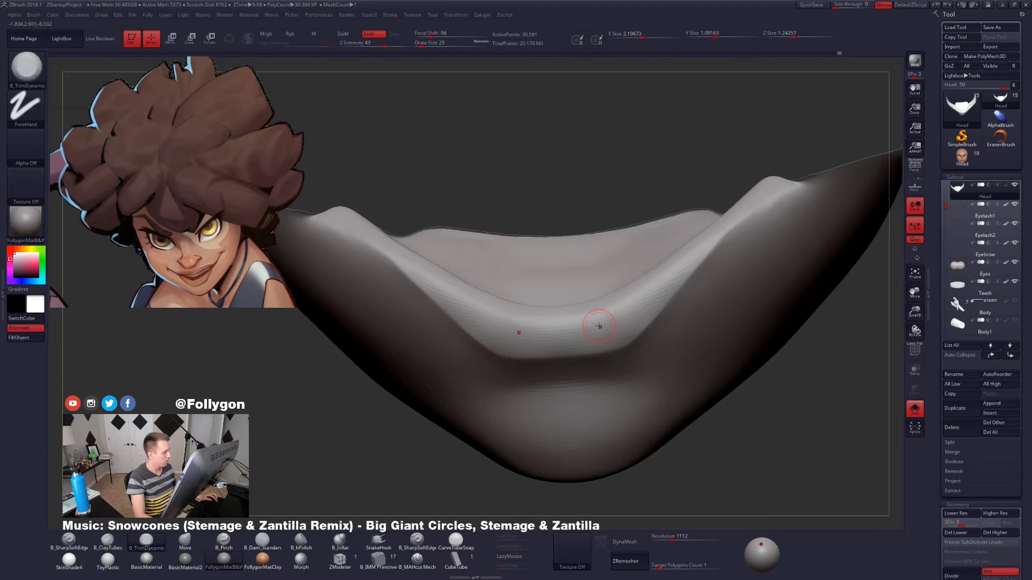
# Undo the last lower-lip stroke and smooth the lip's rim near the mouth corner from above.
pyautogui.press('shift')
pyautogui.hotkey('ctrl', 'z')
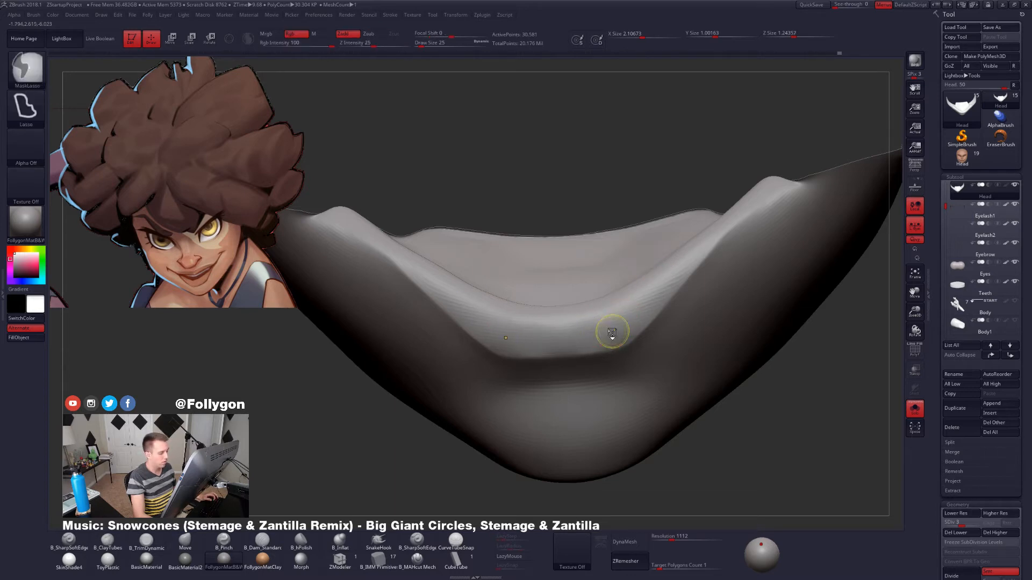
pyautogui.moveTo(682, 300); pyautogui.dragTo(596, 297, button='right')
pyautogui.press('shift')
pyautogui.press('shift')
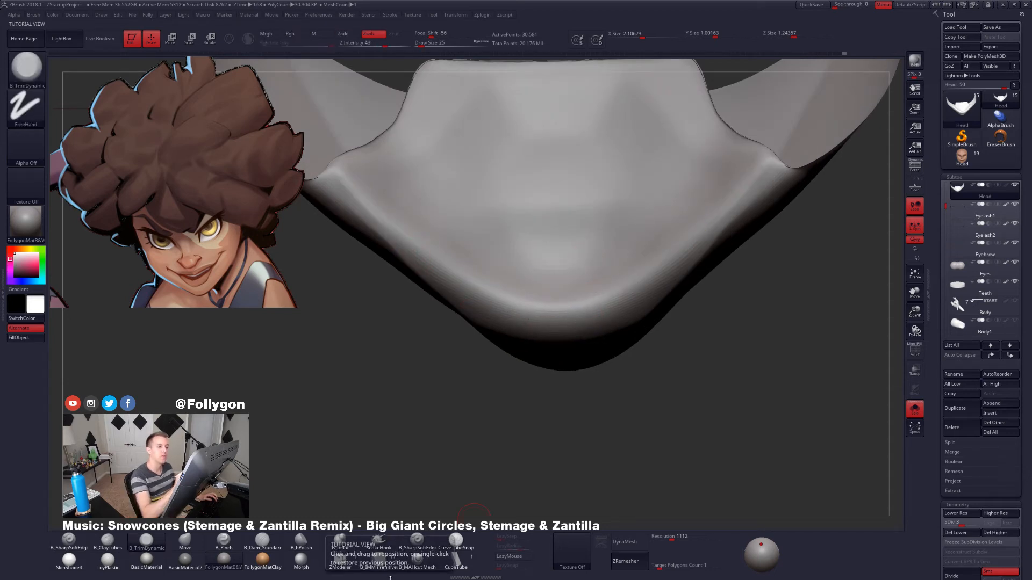
pyautogui.press('shift')
pyautogui.keyDown('shift'); pyautogui.moveTo(749, 189); pyautogui.dragTo(703, 234); pyautogui.keyUp('shift')
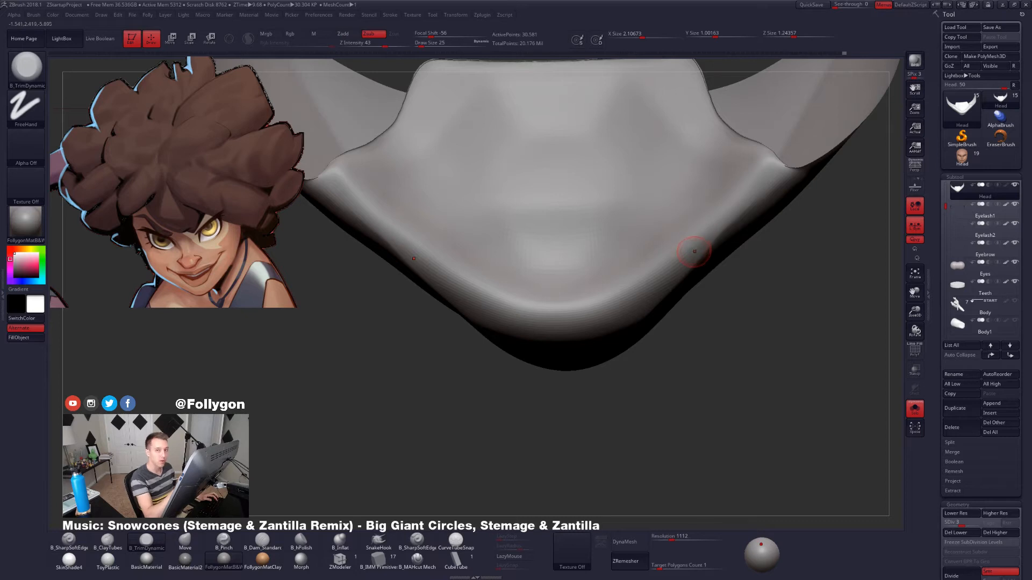
# Raise the lower face to subdivision level 5 and pinch the lower lip's edge toward the mouth corner at draw size 29.
pyautogui.moveTo(705, 258)
pyautogui.mouseDown(button='right')
pyautogui.moveTo(698, 309)
pyautogui.moveTo(736, 301)
pyautogui.mouseUp(button='right')
pyautogui.press('space')
pyautogui.moveTo(709, 265); pyautogui.dragTo(712, 265)
pyautogui.moveTo(715, 301); pyautogui.dragTo(578, 324, button='right')
pyautogui.press('5')
pyautogui.press('d')
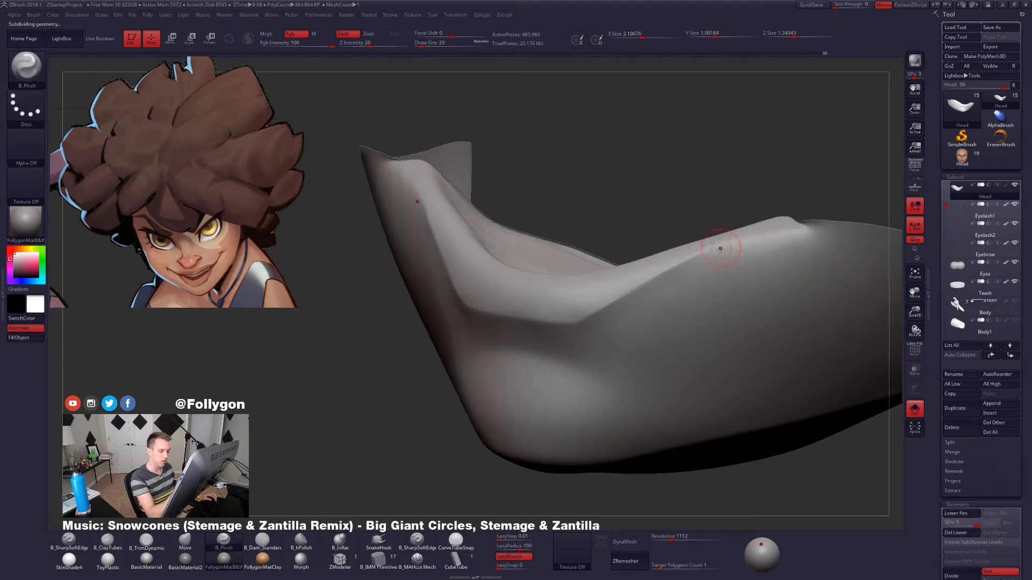
pyautogui.moveTo(720, 249); pyautogui.dragTo(706, 261, button='right')
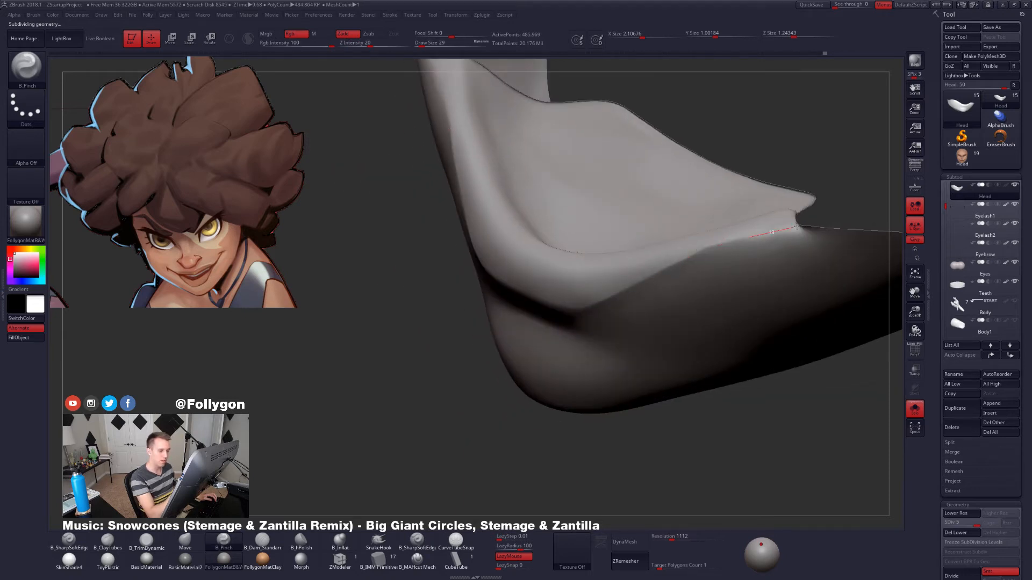
pyautogui.moveTo(818, 222)
pyautogui.mouseDown(button='right')
pyautogui.moveTo(760, 258)
pyautogui.moveTo(747, 254)
pyautogui.moveTo(760, 253)
pyautogui.mouseUp(button='right')
# Plane the lower lip's outer corner with TrimDynamic at draw size 33 and smooth the transition.
pyautogui.press('space')
pyautogui.press('3')
pyautogui.press('space')
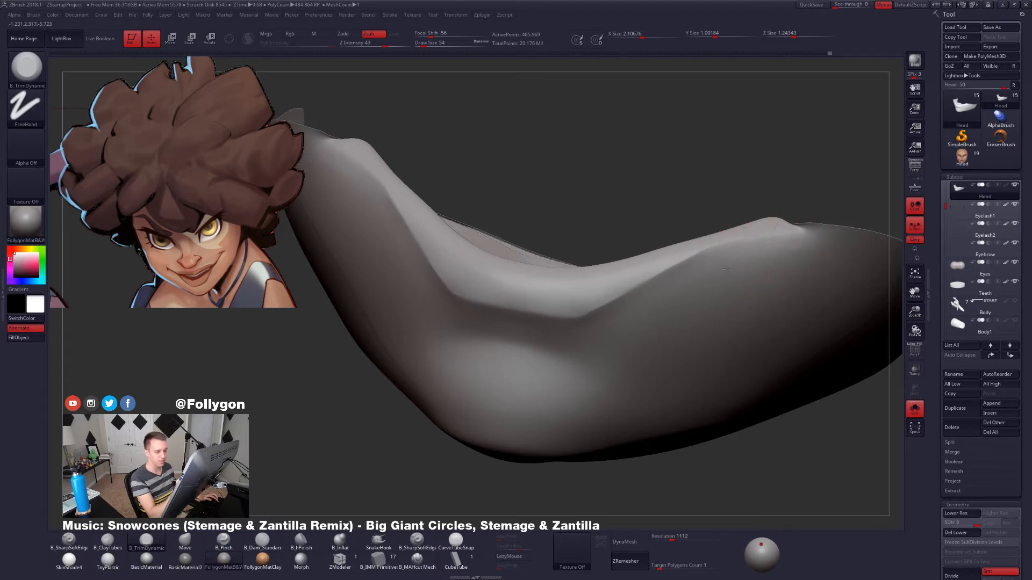
pyautogui.press('space')
pyautogui.moveTo(776, 258); pyautogui.dragTo(773, 258)
pyautogui.moveTo(738, 260); pyautogui.dragTo(772, 259, button='right')
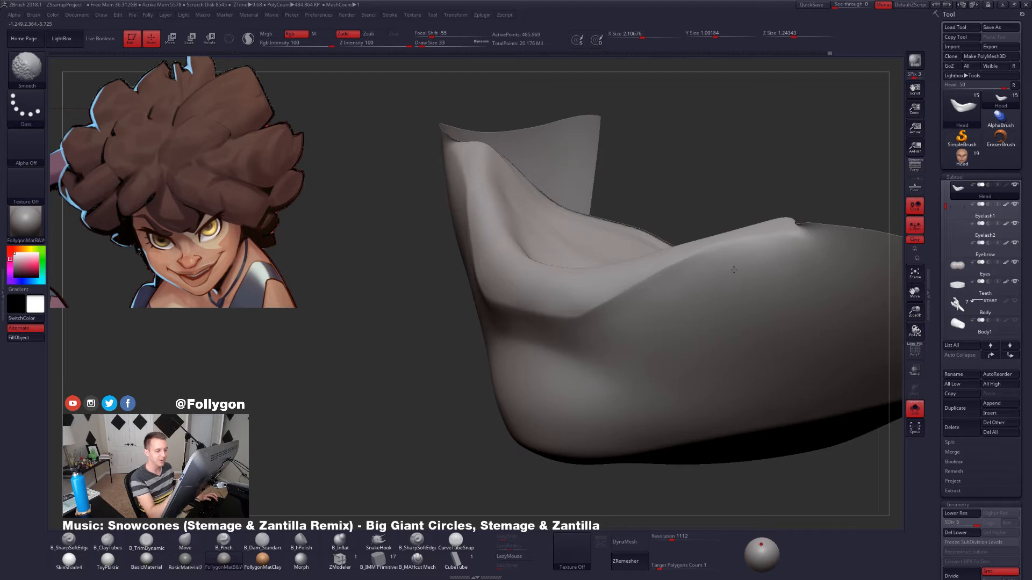
pyautogui.moveTo(755, 263); pyautogui.dragTo(779, 250, button='right')
pyautogui.keyDown('ctrl'); pyautogui.moveTo(714, 328); pyautogui.dragTo(700, 347, button='right'); pyautogui.keyUp('ctrl')
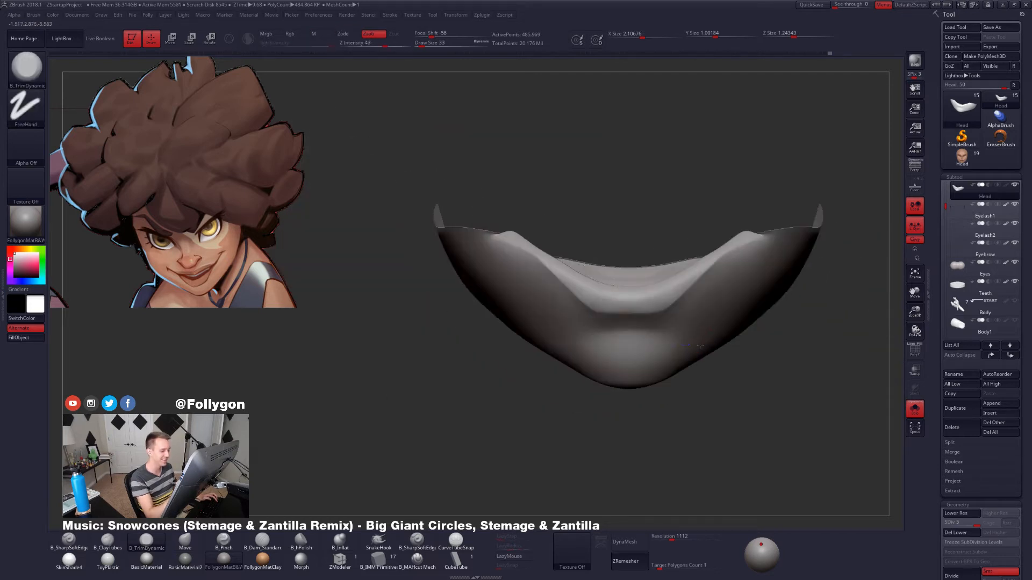
# Unhide and unmask the whole head, exit Solo mode and turn on the Head subtool's paint colour.
pyautogui.keyDown('ctrl'); pyautogui.keyDown('shift'); pyautogui.click(704, 375); pyautogui.keyUp('shift'); pyautogui.keyUp('ctrl')
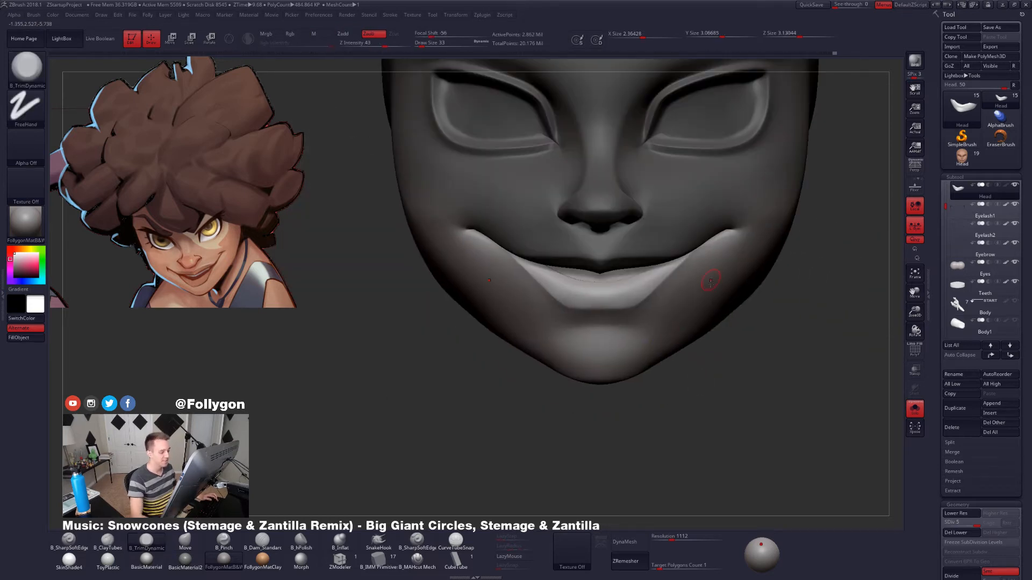
pyautogui.keyDown('ctrl'); pyautogui.moveTo(754, 387); pyautogui.dragTo(785, 433); pyautogui.keyUp('ctrl')
pyautogui.keyDown('alt'); pyautogui.moveTo(785, 433); pyautogui.dragTo(672, 379, button='right'); pyautogui.keyUp('alt')
pyautogui.hotkey('alt', 's')
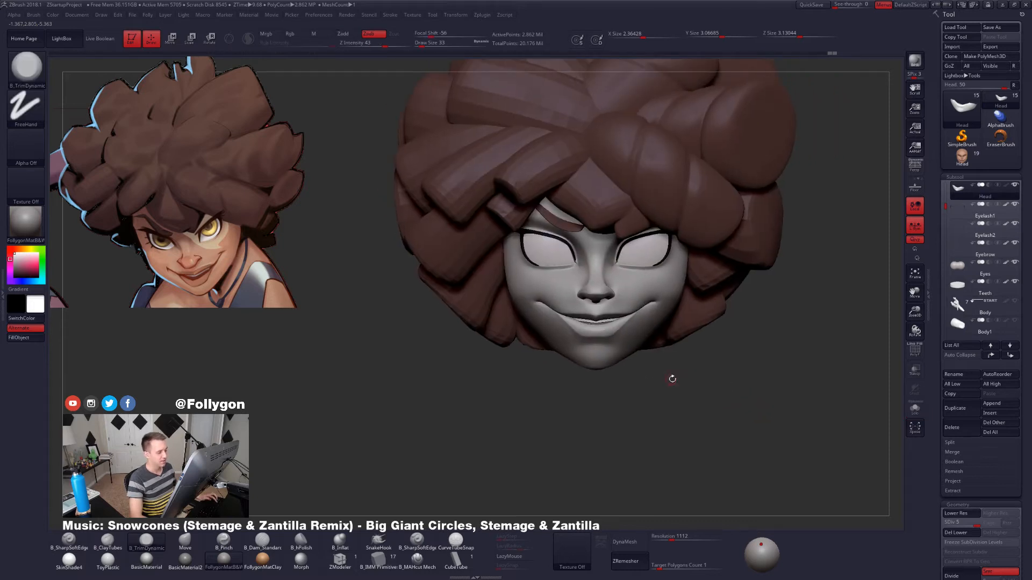
pyautogui.moveTo(1009, 186)
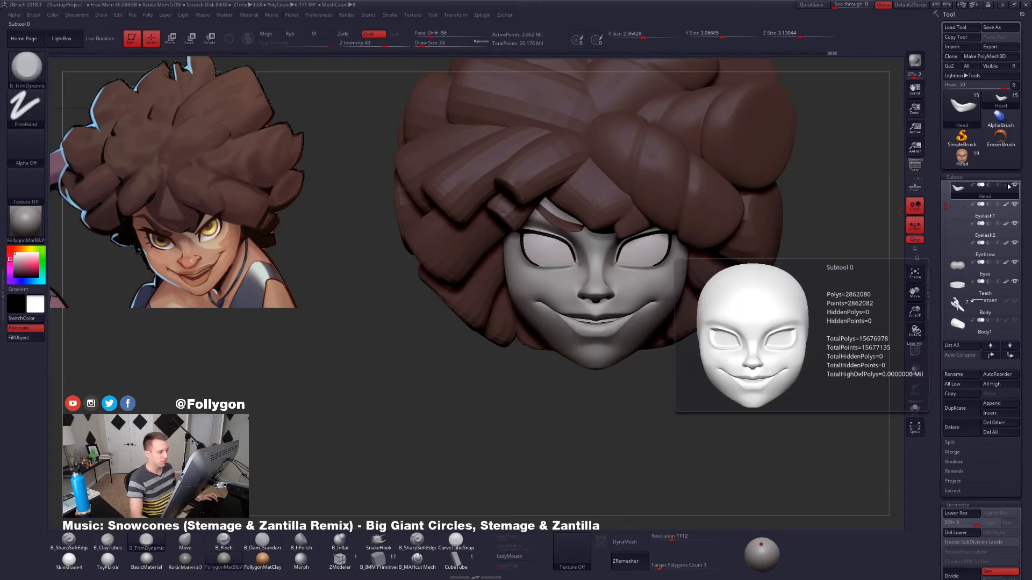
pyautogui.click(1007, 186)
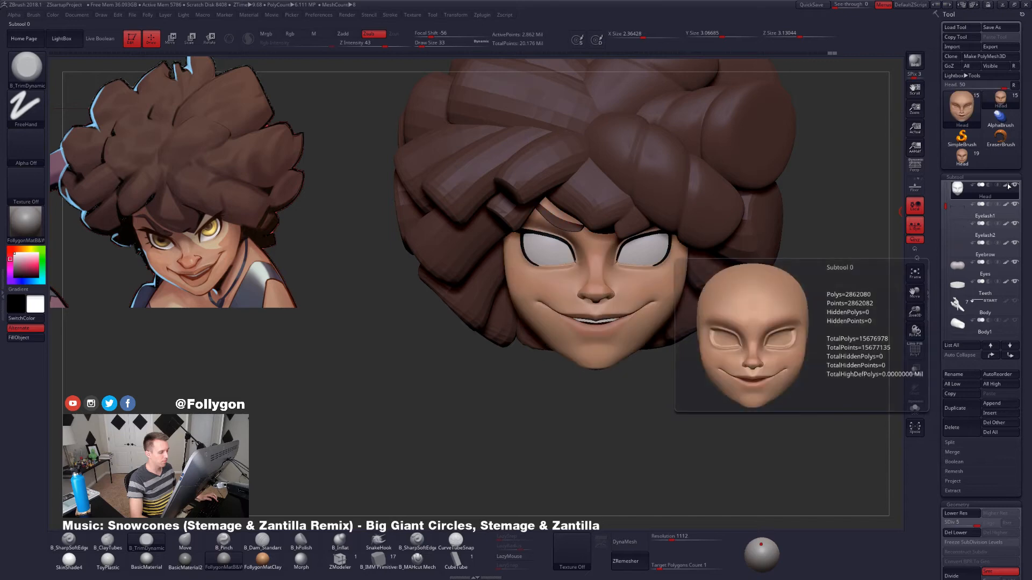
pyautogui.moveTo(703, 370)
pyautogui.mouseDown(button='right')
pyautogui.moveTo(690, 336)
pyautogui.moveTo(647, 332)
pyautogui.moveTo(642, 292)
pyautogui.moveTo(640, 352)
pyautogui.mouseUp(button='right')
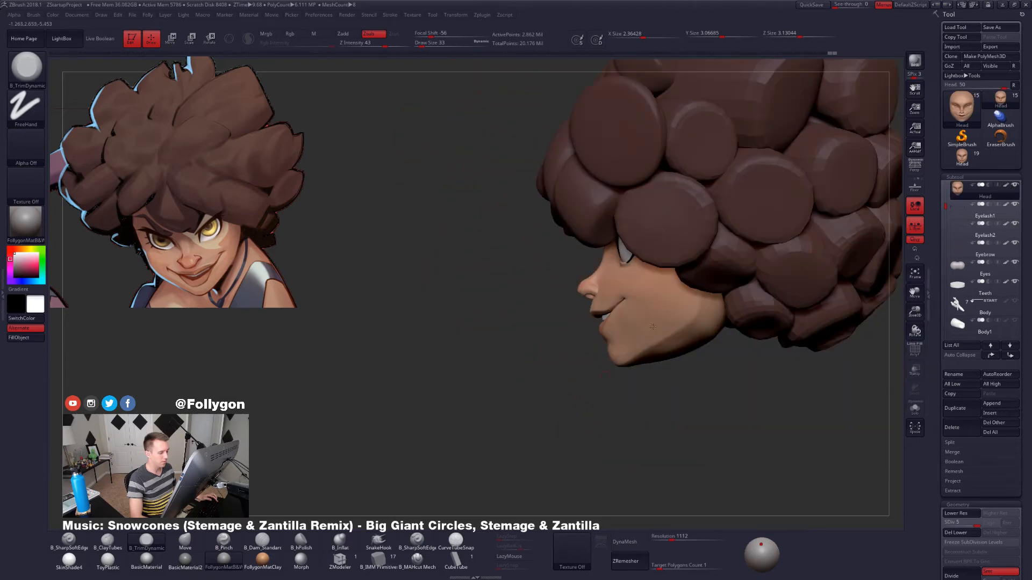
# Isolate the lower face to examine the jaw and chin planes in profile, and restore the full character.
pyautogui.moveTo(604, 412)
pyautogui.keyDown('ctrl'); pyautogui.keyDown('shift'); pyautogui.mouseDown()
pyautogui.moveTo(638, 409)
pyautogui.moveTo(527, 256)
pyautogui.moveTo(475, 262)
pyautogui.mouseUp(); pyautogui.keyUp('shift'); pyautogui.keyUp('ctrl')
pyautogui.moveTo(646, 334)
pyautogui.mouseDown(button='right')
pyautogui.moveTo(697, 324)
pyautogui.moveTo(713, 378)
pyautogui.moveTo(669, 376)
pyautogui.moveTo(705, 379)
pyautogui.moveTo(700, 332)
pyautogui.mouseUp(button='right')
pyautogui.hotkey('shift', 's')
pyautogui.keyDown('ctrl'); pyautogui.keyDown('alt'); pyautogui.keyDown('shift'); pyautogui.moveTo(729, 222); pyautogui.dragTo(704, 449); pyautogui.keyUp('shift'); pyautogui.keyUp('alt'); pyautogui.keyUp('ctrl')
pyautogui.moveTo(704, 449)
pyautogui.mouseDown(button='right')
pyautogui.moveTo(656, 346)
pyautogui.moveTo(764, 359)
pyautogui.moveTo(737, 357)
pyautogui.mouseUp(button='right')
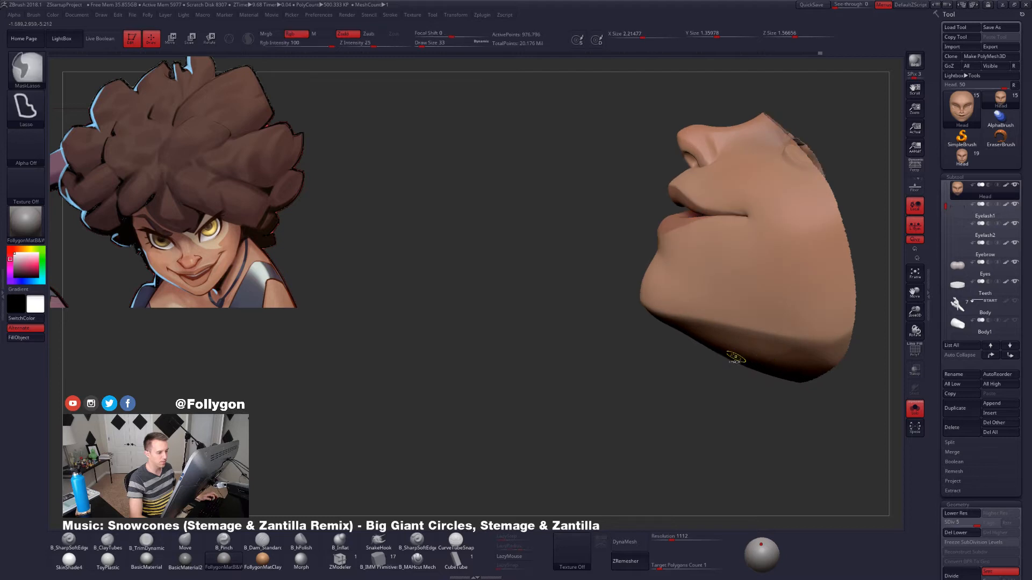
pyautogui.keyDown('ctrl'); pyautogui.keyDown('shift'); pyautogui.click(712, 309); pyautogui.keyUp('shift'); pyautogui.keyUp('ctrl')
pyautogui.moveTo(712, 308); pyautogui.dragTo(698, 364, button='right')
pyautogui.hotkey('shift', 's')
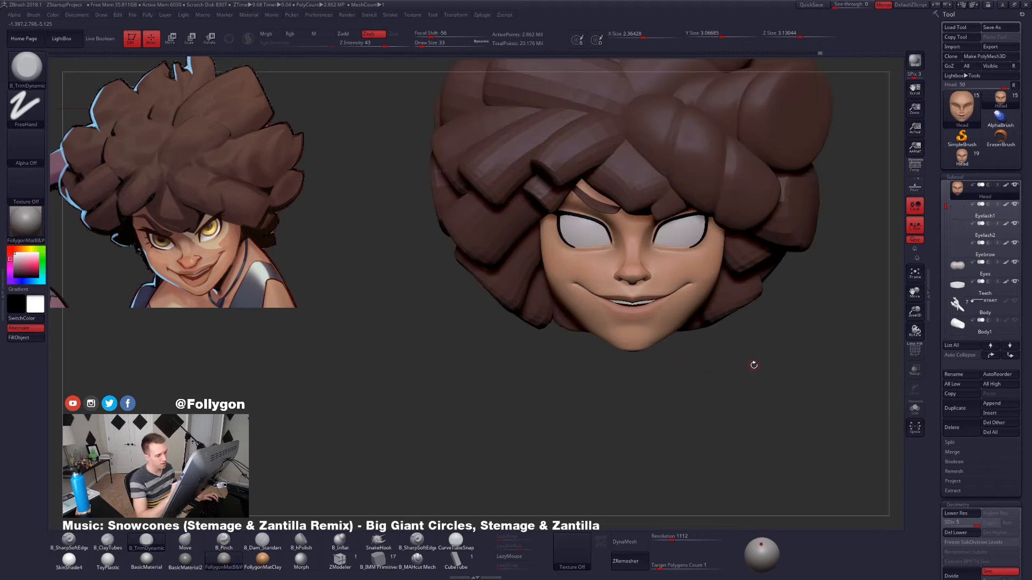
# Shift the light to one side of the face to check the mouth and cheek shading.
pyautogui.click(762, 554)
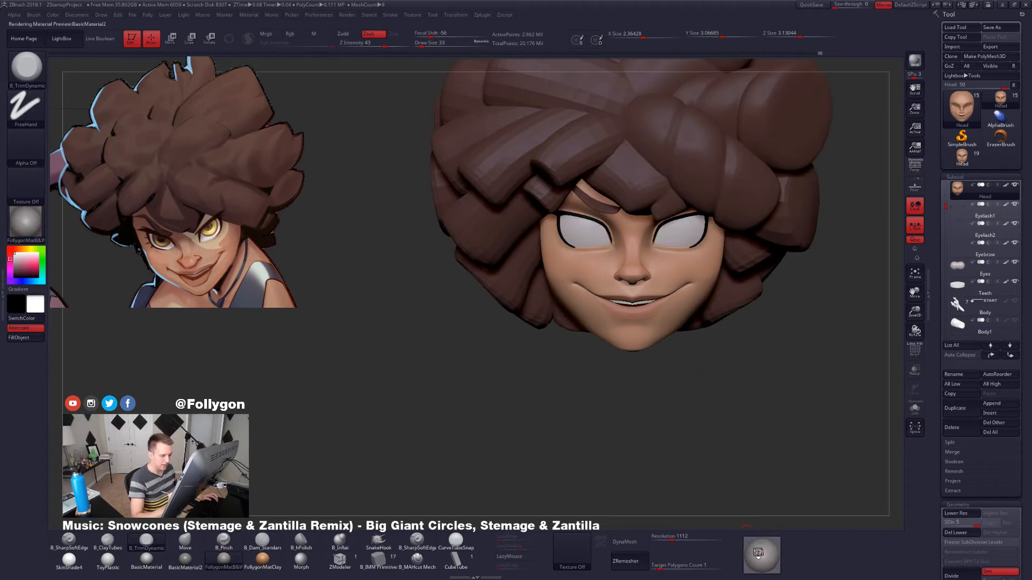
pyautogui.moveTo(760, 551); pyautogui.dragTo(773, 553)
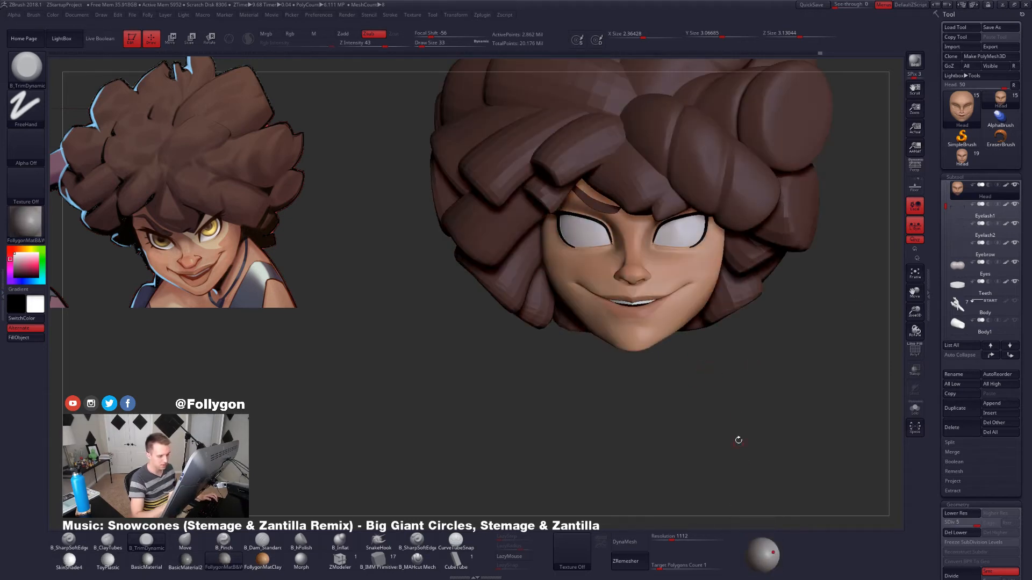
pyautogui.moveTo(728, 376)
pyautogui.mouseDown(button='right')
pyautogui.moveTo(720, 392)
pyautogui.moveTo(650, 388)
pyautogui.moveTo(659, 379)
pyautogui.moveTo(697, 397)
pyautogui.moveTo(678, 384)
pyautogui.mouseUp(button='right')
# Lay a Transpose line off the lower face to check its plane direction, and return to the Move brush.
pyautogui.press('w')
pyautogui.moveTo(594, 294); pyautogui.dragTo(634, 304)
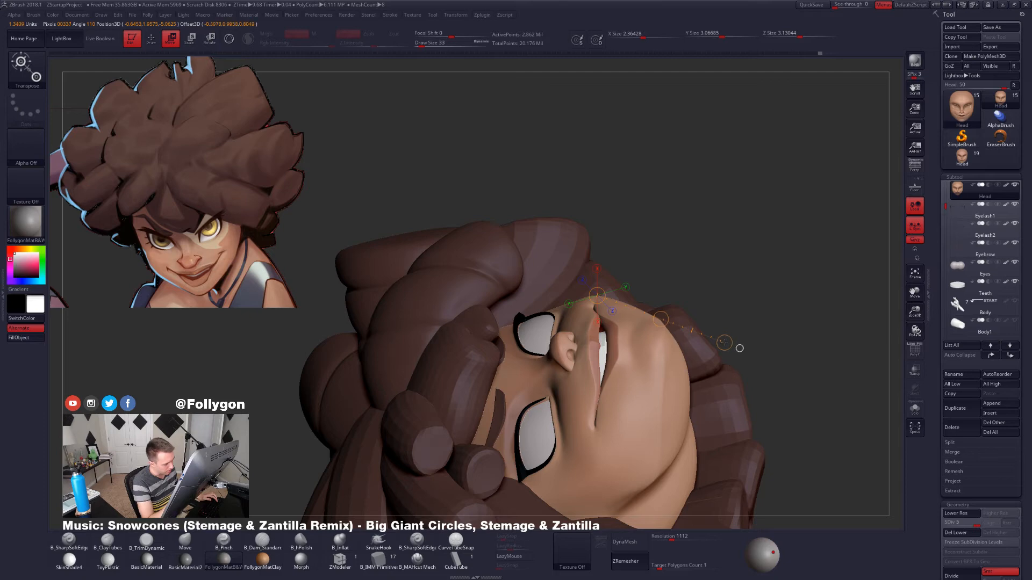
pyautogui.moveTo(739, 348)
pyautogui.mouseDown(button='right')
pyautogui.moveTo(779, 356)
pyautogui.moveTo(729, 403)
pyautogui.mouseUp(button='right')
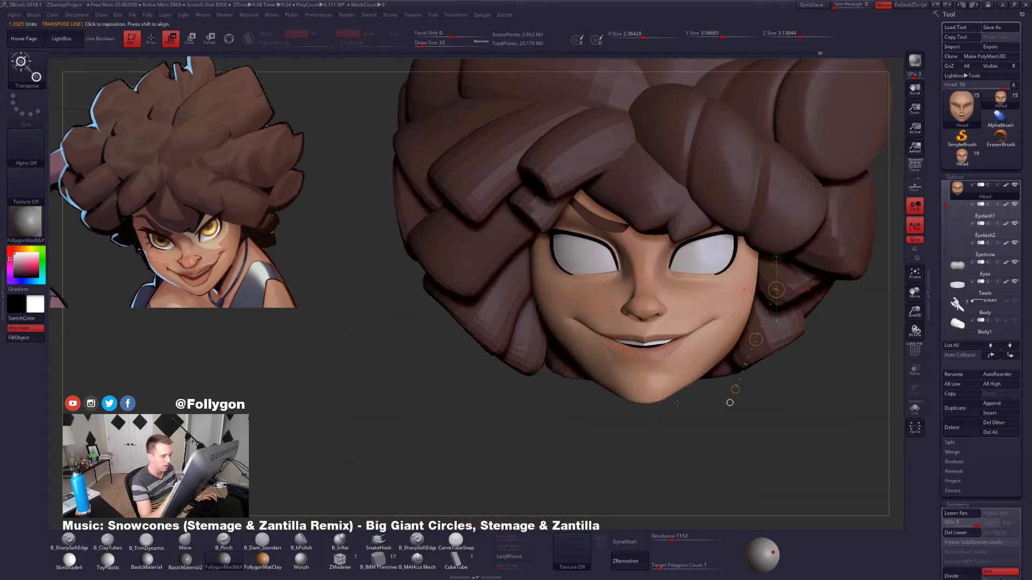
pyautogui.press('q')
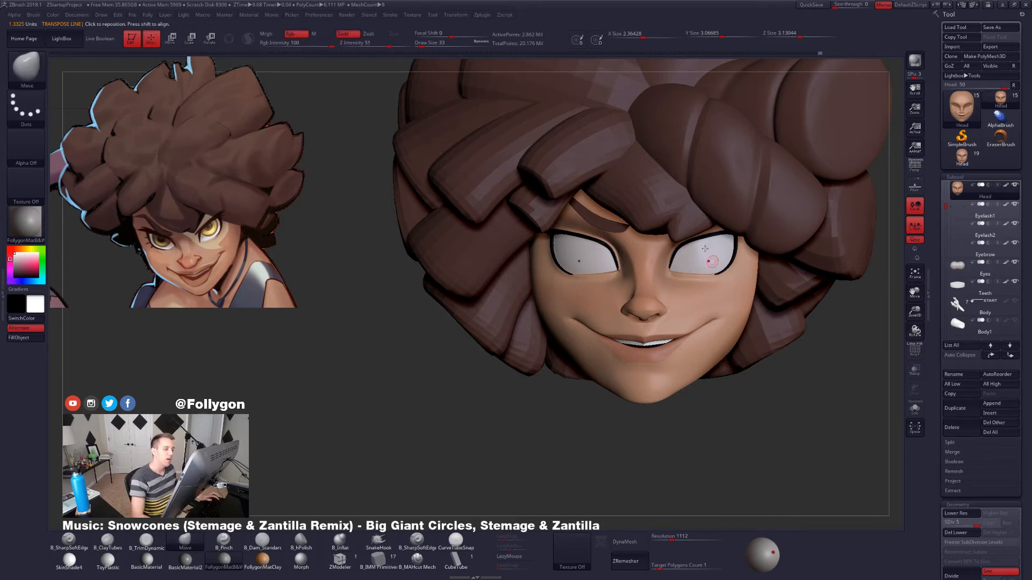
# Place the light below the head to check the facial planes under strong underlighting.
pyautogui.keyDown('alt'); pyautogui.moveTo(391, 90); pyautogui.dragTo(328, 111); pyautogui.keyUp('alt')
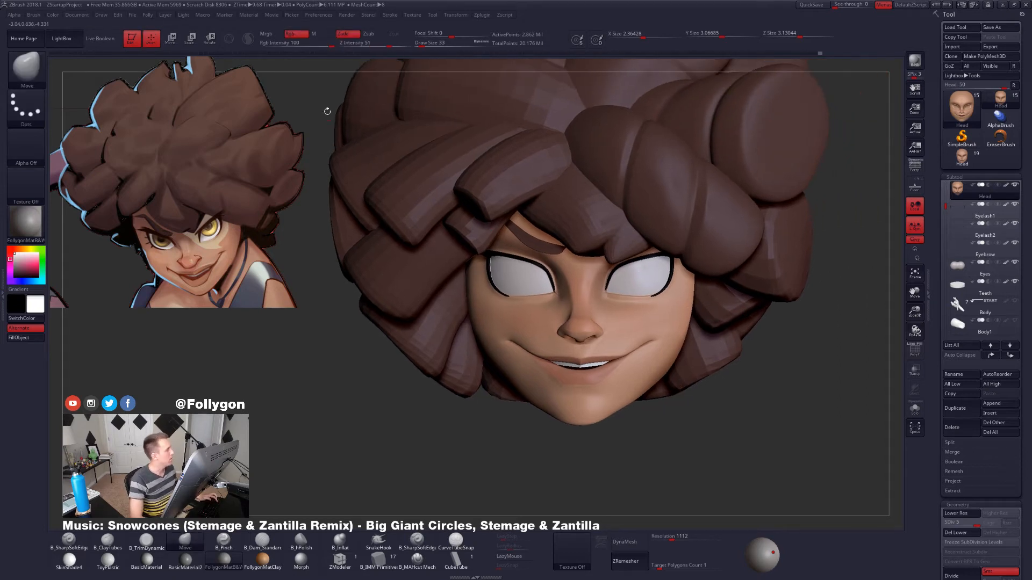
pyautogui.click(183, 18)
pyautogui.moveTo(200, 58); pyautogui.dragTo(215, 61)
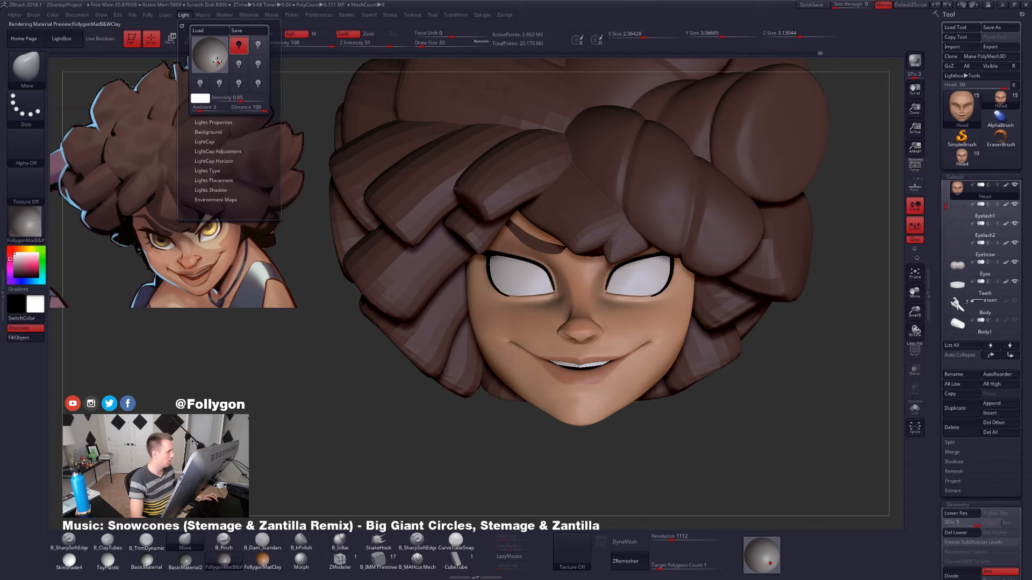
pyautogui.moveTo(217, 61); pyautogui.dragTo(211, 72)
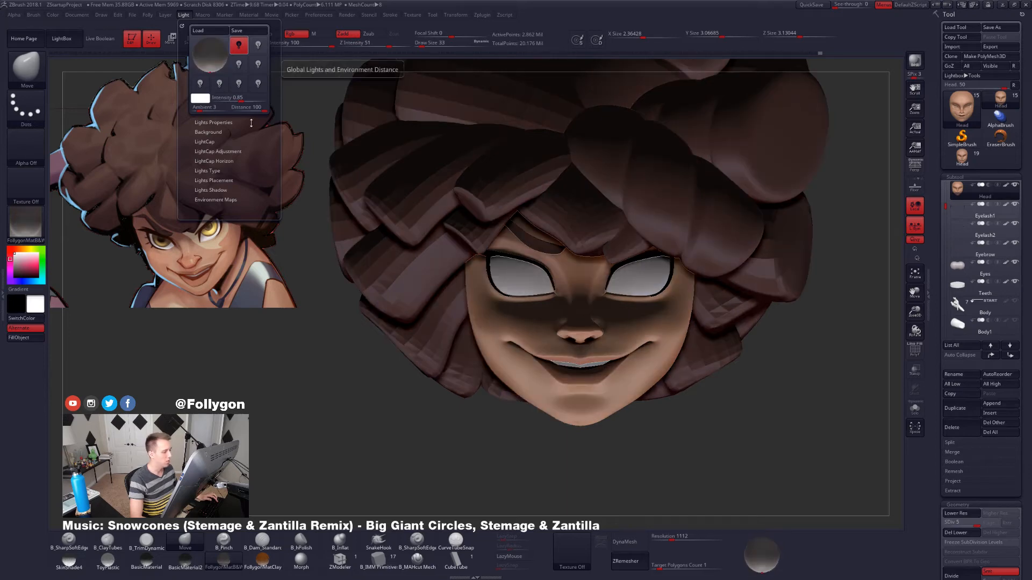
pyautogui.moveTo(545, 438)
pyautogui.keyDown('alt'); pyautogui.mouseDown()
pyautogui.moveTo(529, 305)
pyautogui.moveTo(622, 379)
pyautogui.moveTo(620, 402)
pyautogui.moveTo(666, 402)
pyautogui.moveTo(698, 388)
pyautogui.mouseUp(); pyautogui.keyUp('alt')
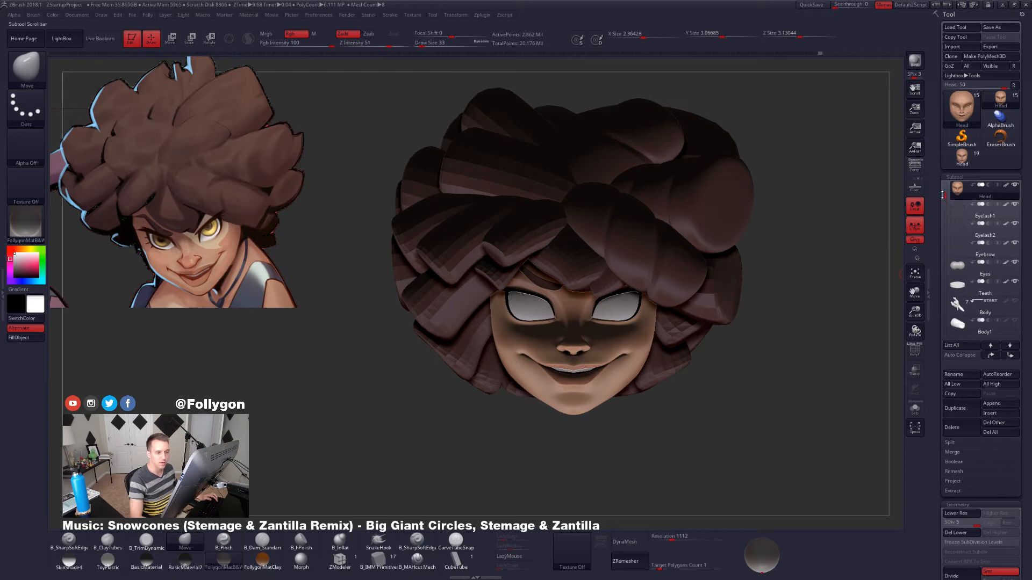
# Hide the hair subtools V4_5 and V4_2, frame the bald head and light it from the side.
pyautogui.moveTo(942, 194); pyautogui.dragTo(946, 177)
pyautogui.click(1015, 184)
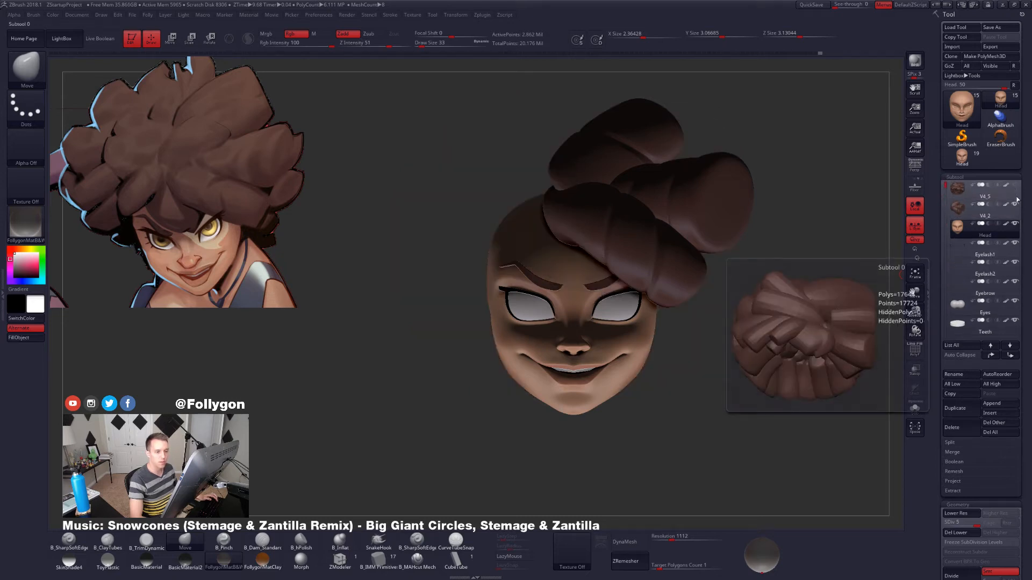
pyautogui.click(1015, 204)
pyautogui.press('f')
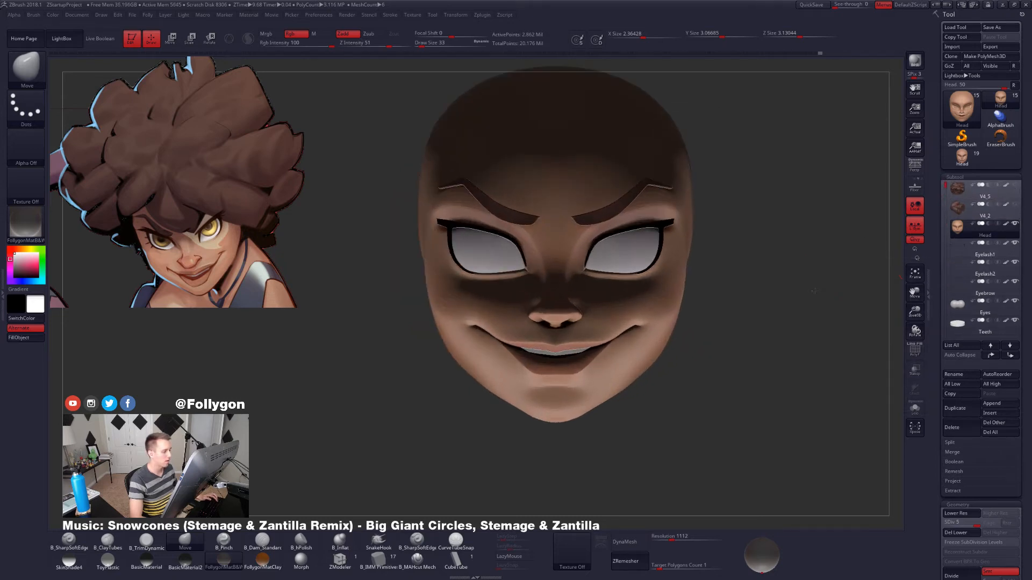
pyautogui.moveTo(814, 290); pyautogui.dragTo(804, 293)
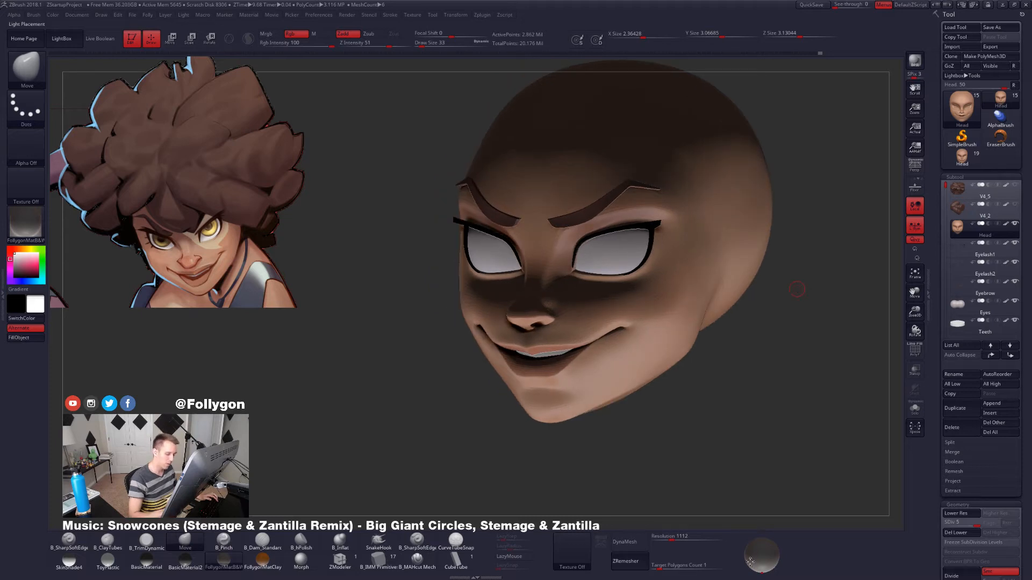
pyautogui.moveTo(757, 556); pyautogui.dragTo(742, 560)
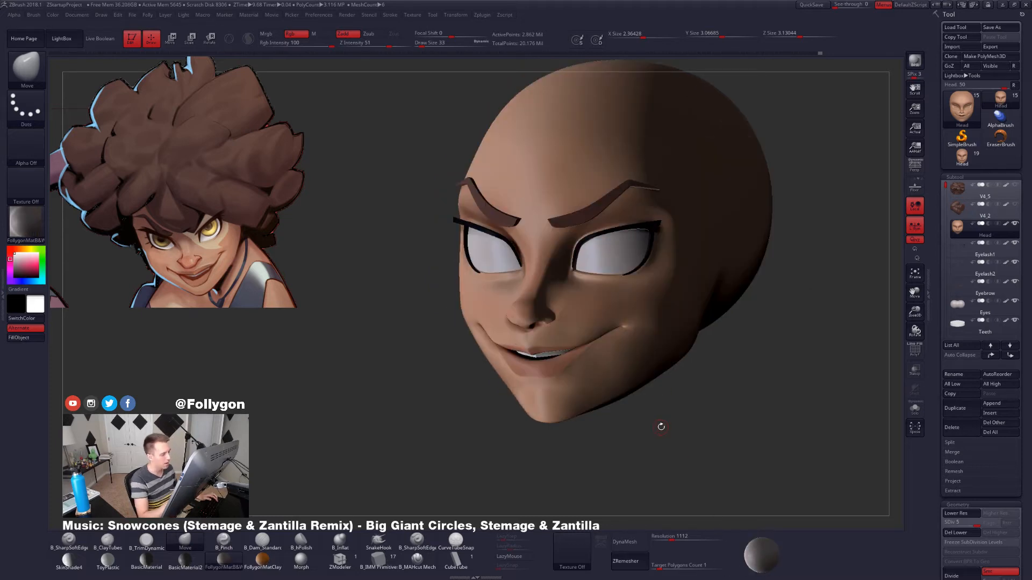
pyautogui.moveTo(655, 415); pyautogui.dragTo(656, 425)
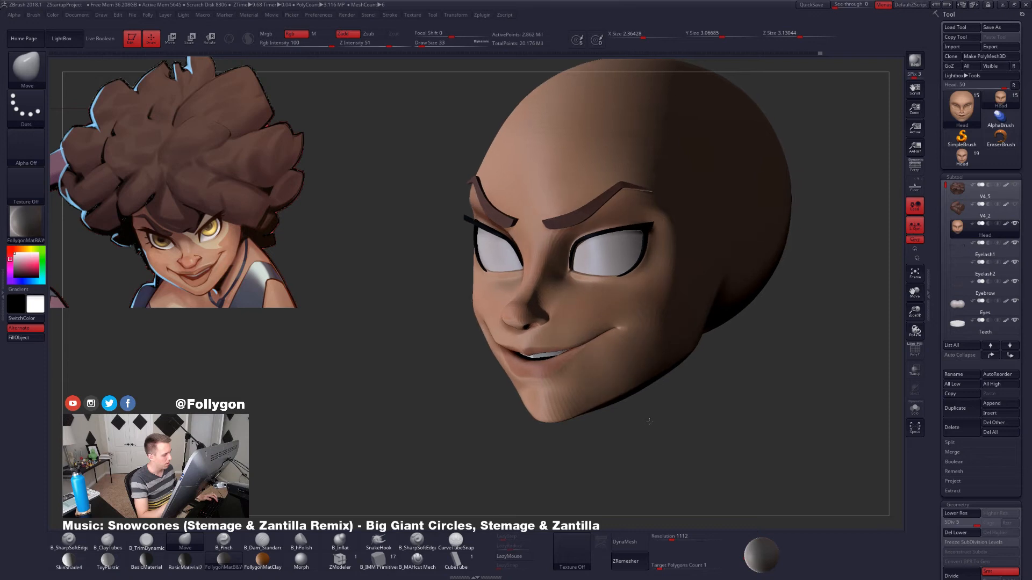
# At subdivision level 1, reshape the jaw beside the chin with Move at draw sizes 192 and 170, smoothing the chin area.
pyautogui.press('shift')
pyautogui.hotkey('shift', 'd')
pyautogui.press('space')
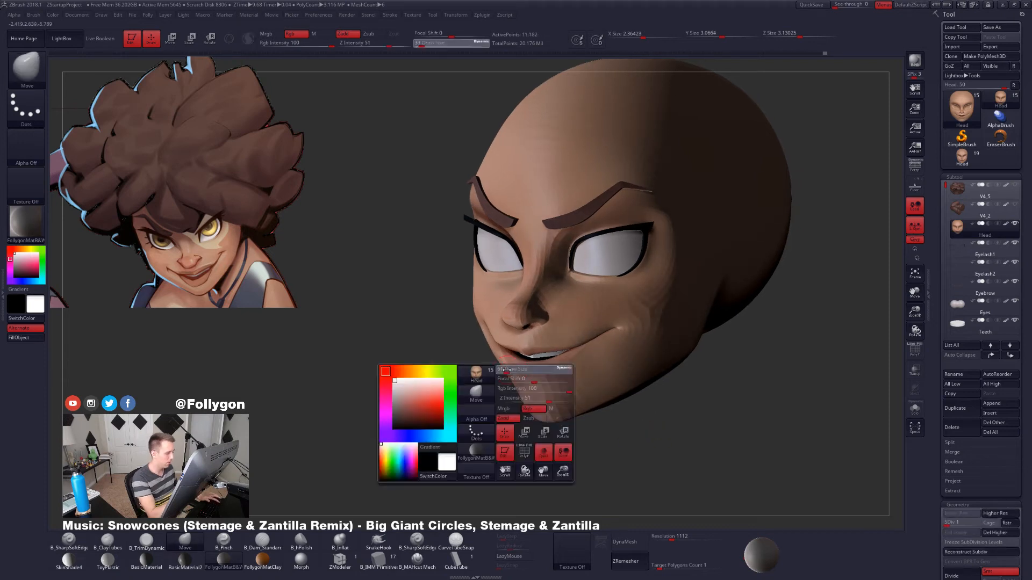
pyautogui.moveTo(512, 370); pyautogui.dragTo(504, 381)
pyautogui.moveTo(442, 416); pyautogui.dragTo(473, 418)
pyautogui.press('space')
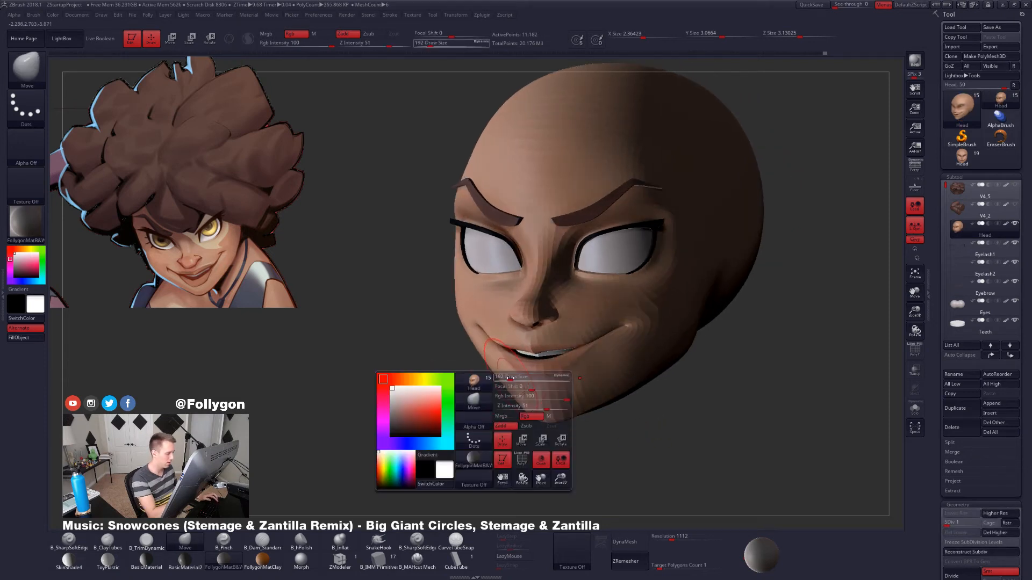
pyautogui.moveTo(508, 381)
pyautogui.mouseDown()
pyautogui.moveTo(490, 396)
pyautogui.moveTo(494, 383)
pyautogui.mouseUp()
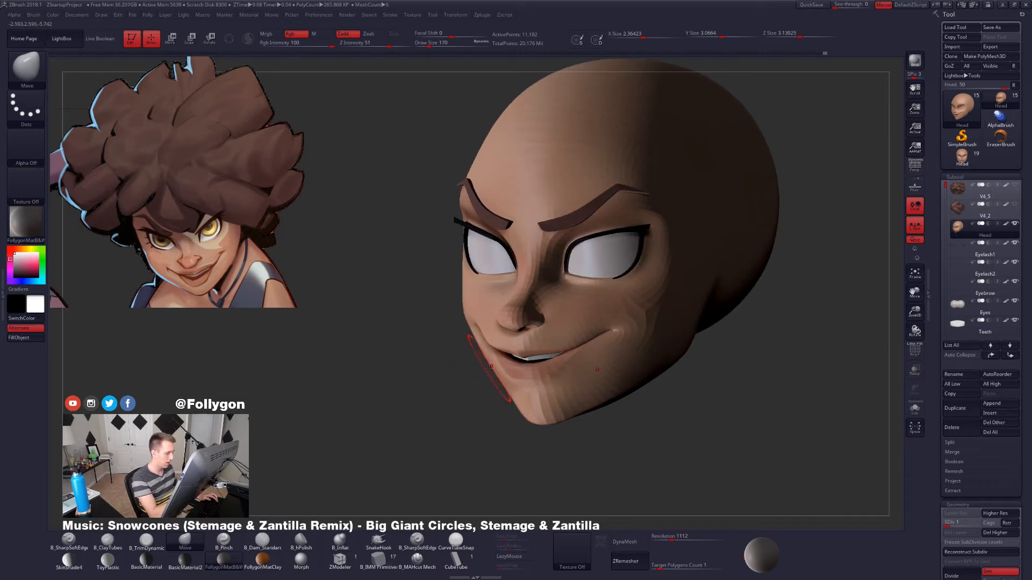
pyautogui.moveTo(488, 367)
pyautogui.mouseDown()
pyautogui.moveTo(473, 349)
pyautogui.moveTo(482, 401)
pyautogui.moveTo(507, 390)
pyautogui.mouseUp()
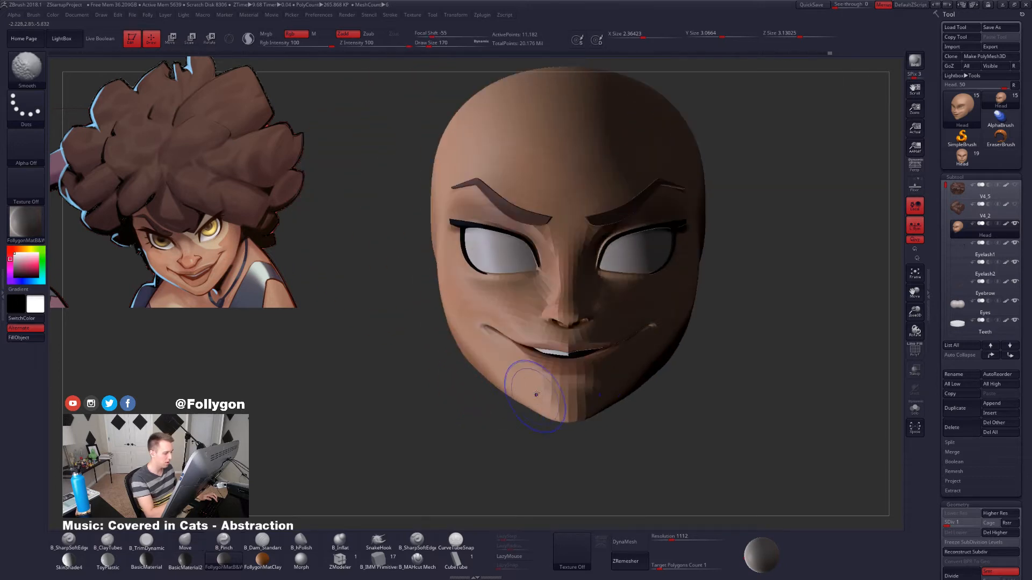
pyautogui.moveTo(650, 413)
pyautogui.mouseDown()
pyautogui.moveTo(656, 429)
pyautogui.moveTo(626, 382)
pyautogui.moveTo(645, 365)
pyautogui.moveTo(661, 376)
pyautogui.mouseUp()
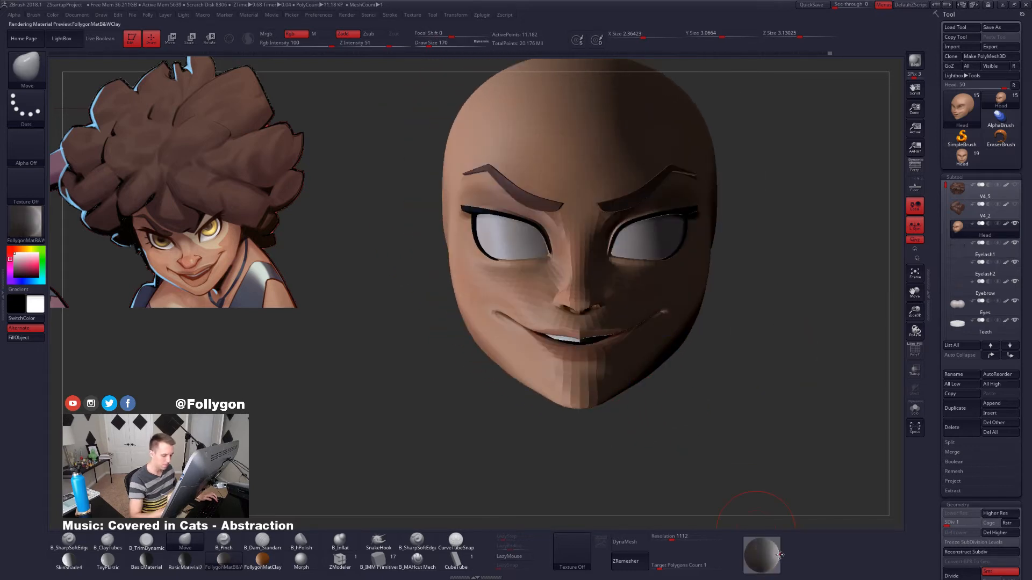
# Light the head from the opposite side and return it to subdivision level 5.
pyautogui.click(779, 555)
pyautogui.moveTo(701, 479); pyautogui.dragTo(704, 408)
pyautogui.press('d')
pyautogui.press('d')
pyautogui.press('d')
pyautogui.press('d')
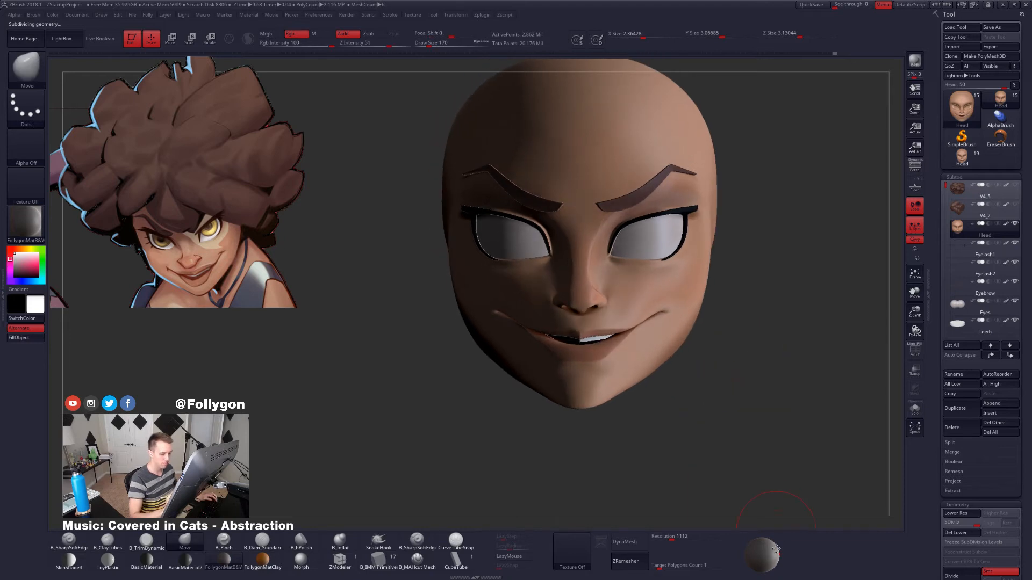
# Light the head from its upper side and refine the nostril wing and nearby cheek with Move at draw size 61.
pyautogui.moveTo(776, 548); pyautogui.dragTo(771, 542)
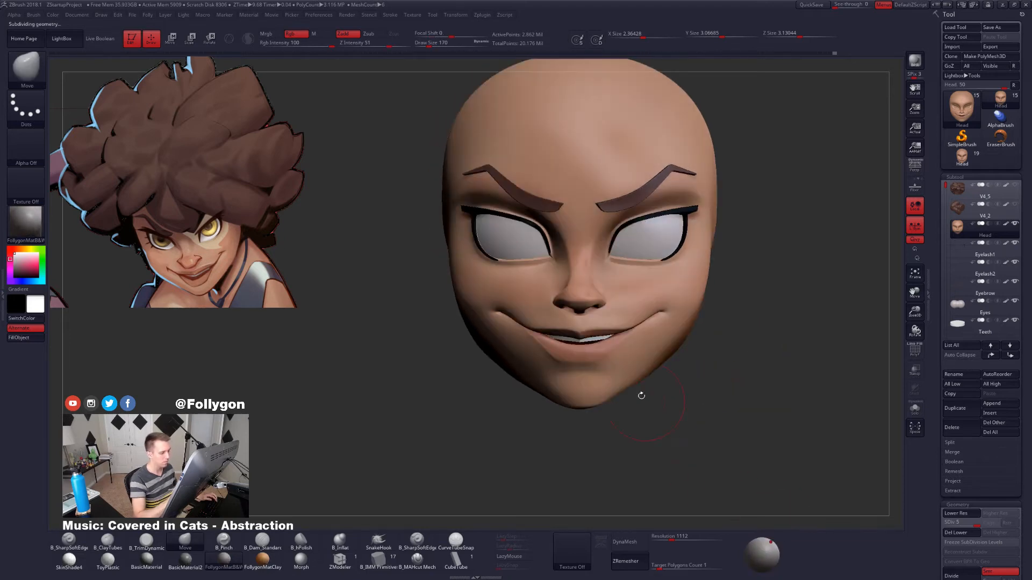
pyautogui.moveTo(641, 396)
pyautogui.mouseDown()
pyautogui.moveTo(667, 377)
pyautogui.moveTo(645, 335)
pyautogui.mouseUp()
pyautogui.press('space')
pyautogui.moveTo(694, 365); pyautogui.dragTo(579, 376)
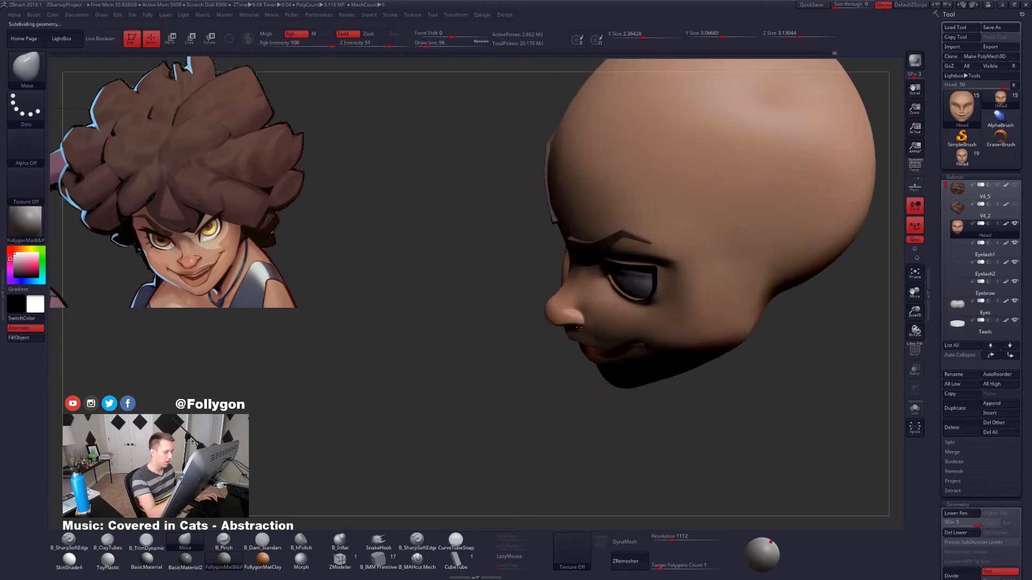
pyautogui.moveTo(579, 328); pyautogui.dragTo(618, 336)
pyautogui.keyDown('alt'); pyautogui.moveTo(526, 323); pyautogui.dragTo(559, 363); pyautogui.keyUp('alt')
pyautogui.press('space')
pyautogui.moveTo(592, 310); pyautogui.dragTo(590, 310)
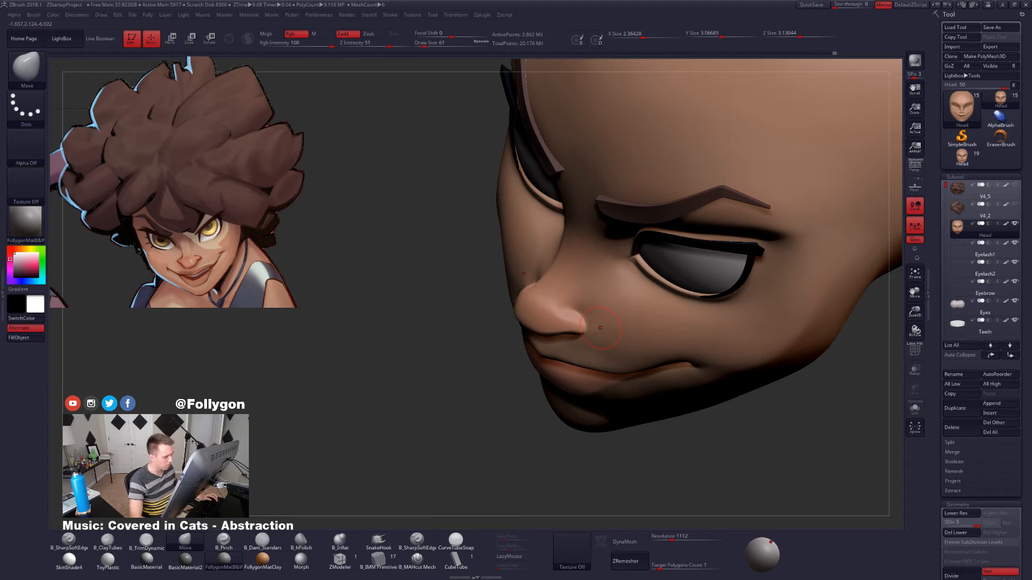
pyautogui.moveTo(600, 327); pyautogui.dragTo(590, 297)
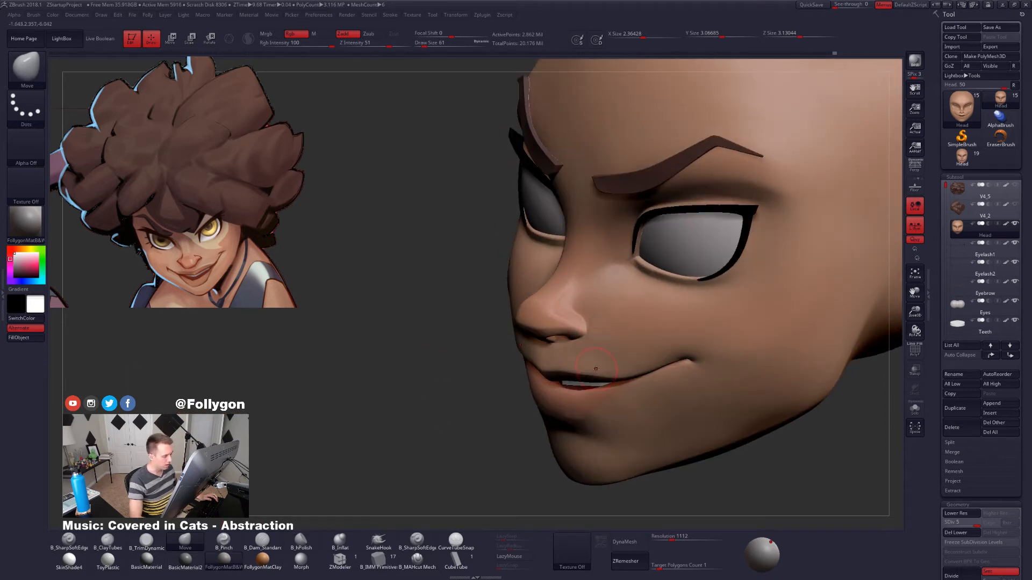
# Light the head from the upper front and flatten the nostril wing with B_TrimDynamic at draw size 43.
pyautogui.click(763, 549)
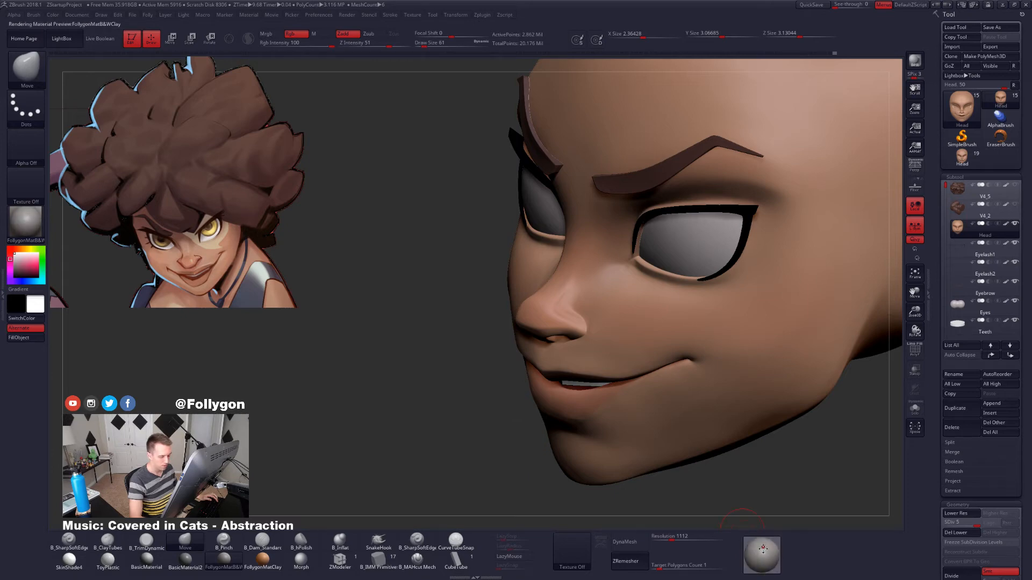
pyautogui.moveTo(553, 372)
pyautogui.mouseDown()
pyautogui.moveTo(586, 350)
pyautogui.moveTo(580, 320)
pyautogui.moveTo(551, 353)
pyautogui.moveTo(572, 335)
pyautogui.moveTo(597, 336)
pyautogui.moveTo(581, 318)
pyautogui.mouseUp()
pyautogui.press('1')
pyautogui.press('space')
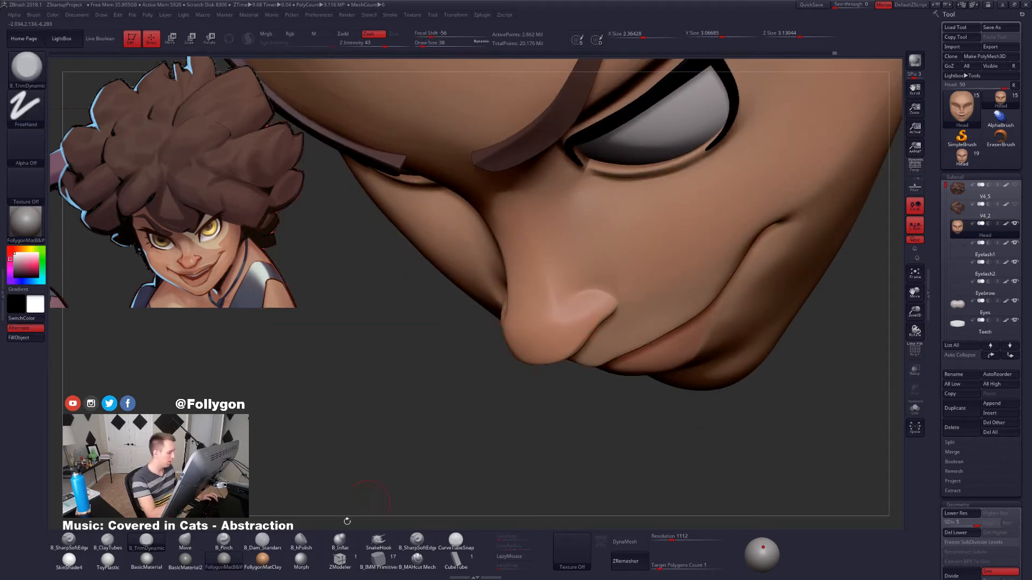
pyautogui.keyDown('alt'); pyautogui.moveTo(454, 373); pyautogui.dragTo(463, 411); pyautogui.keyUp('alt')
pyautogui.press('space')
pyautogui.moveTo(589, 319); pyautogui.dragTo(595, 315)
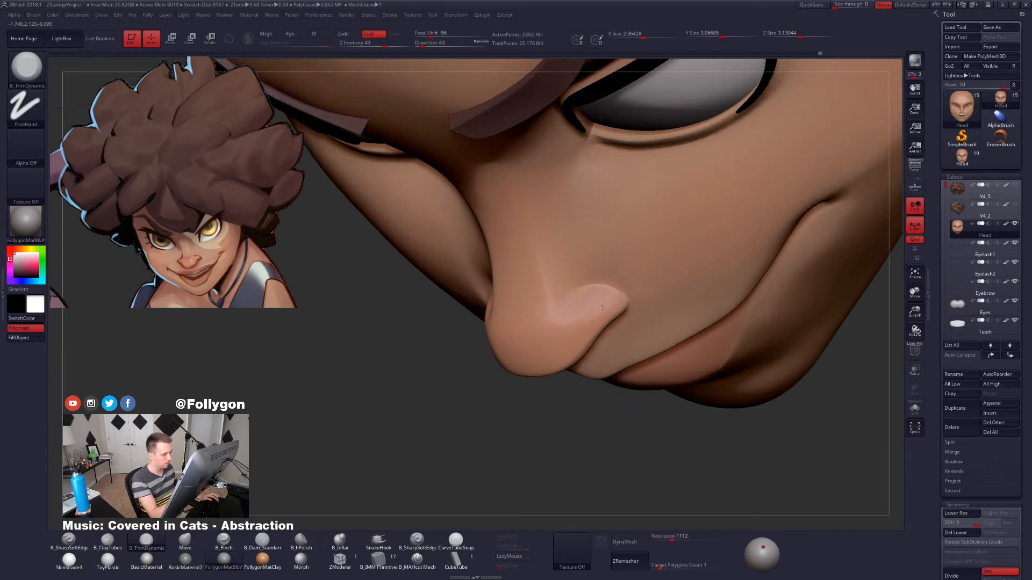
# Refine the planes around the nostril wing with B_TrimDynamic at draw sizes 28 and 25, smoothing the transitions.
pyautogui.moveTo(437, 384); pyautogui.dragTo(473, 383)
pyautogui.press('space')
pyautogui.moveTo(603, 336); pyautogui.dragTo(598, 336)
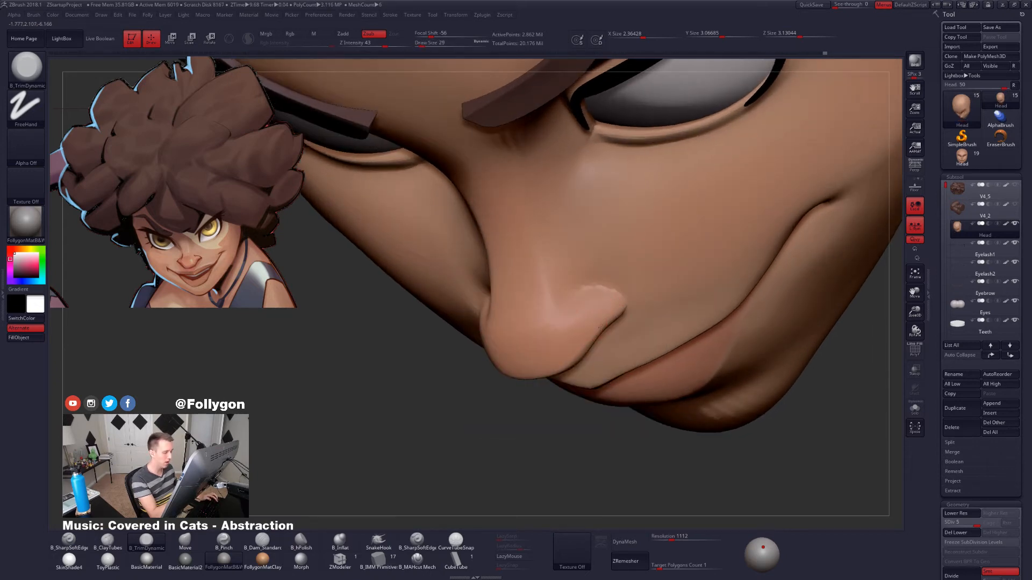
pyautogui.keyDown('alt'); pyautogui.moveTo(457, 390); pyautogui.dragTo(461, 411); pyautogui.keyUp('alt')
pyautogui.press('space')
pyautogui.moveTo(596, 318); pyautogui.dragTo(610, 301)
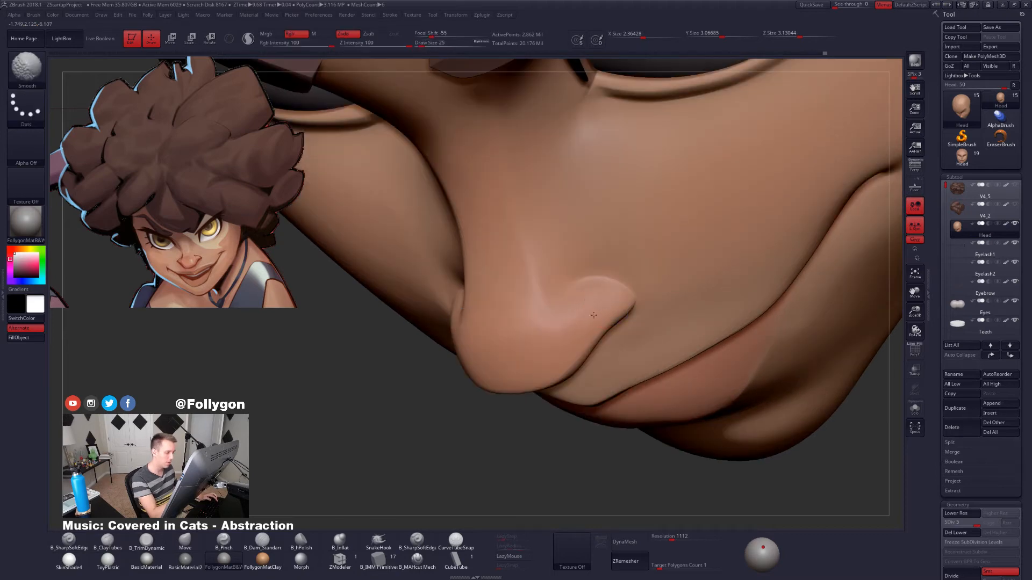
pyautogui.moveTo(432, 395); pyautogui.dragTo(559, 401)
pyautogui.moveTo(683, 344); pyautogui.dragTo(544, 309)
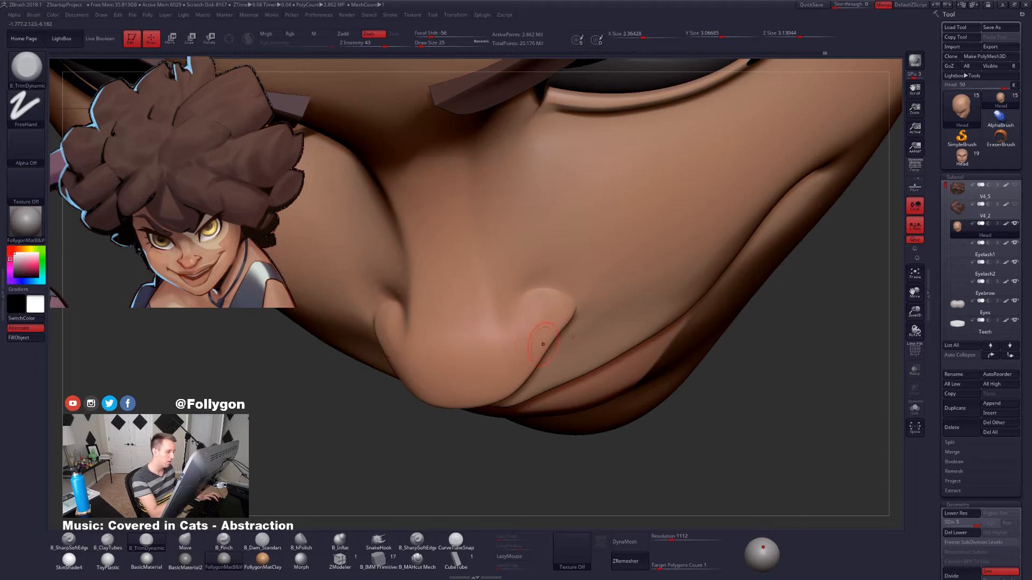
pyautogui.moveTo(542, 344); pyautogui.dragTo(576, 296)
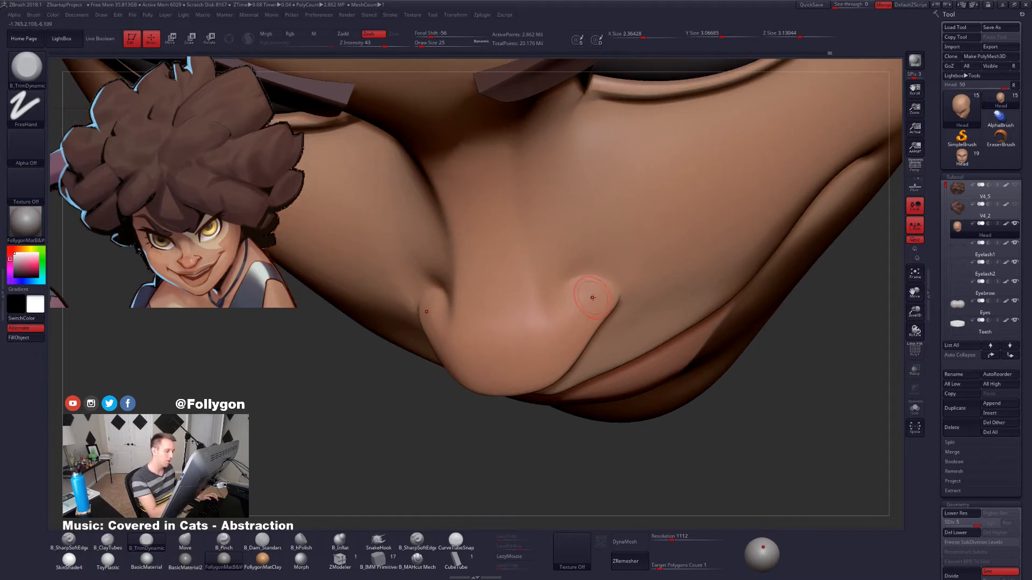
pyautogui.moveTo(597, 296)
pyautogui.keyDown('shift'); pyautogui.mouseDown()
pyautogui.moveTo(584, 334)
pyautogui.moveTo(541, 330)
pyautogui.mouseUp(); pyautogui.keyUp('shift')
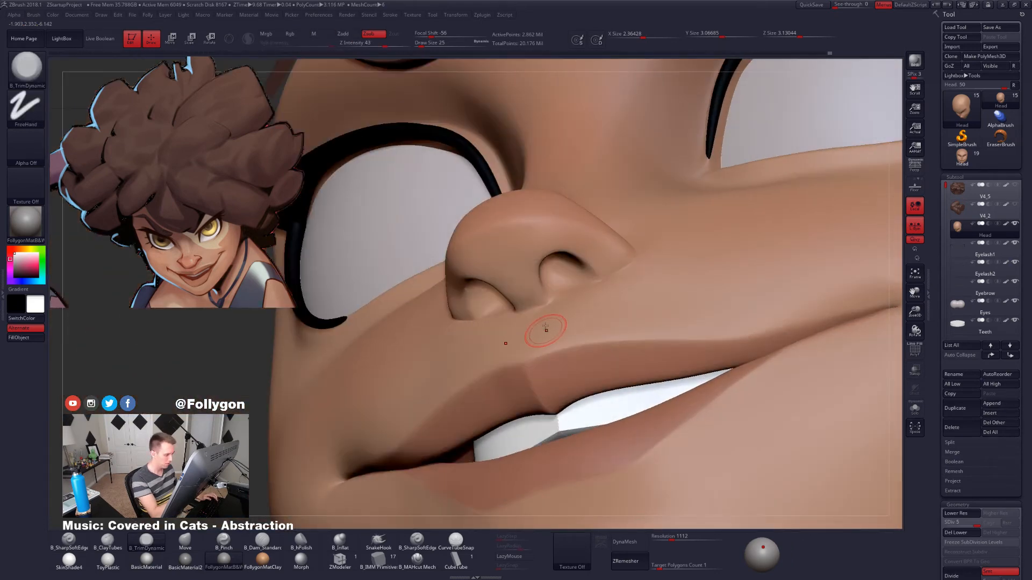
# Lower the head to subdivision level 3 and smooth the area between the nose base and upper lip.
pyautogui.moveTo(545, 326); pyautogui.dragTo(539, 316, button='right')
pyautogui.hotkey('shift', 'd')
pyautogui.hotkey('shift', 'd')
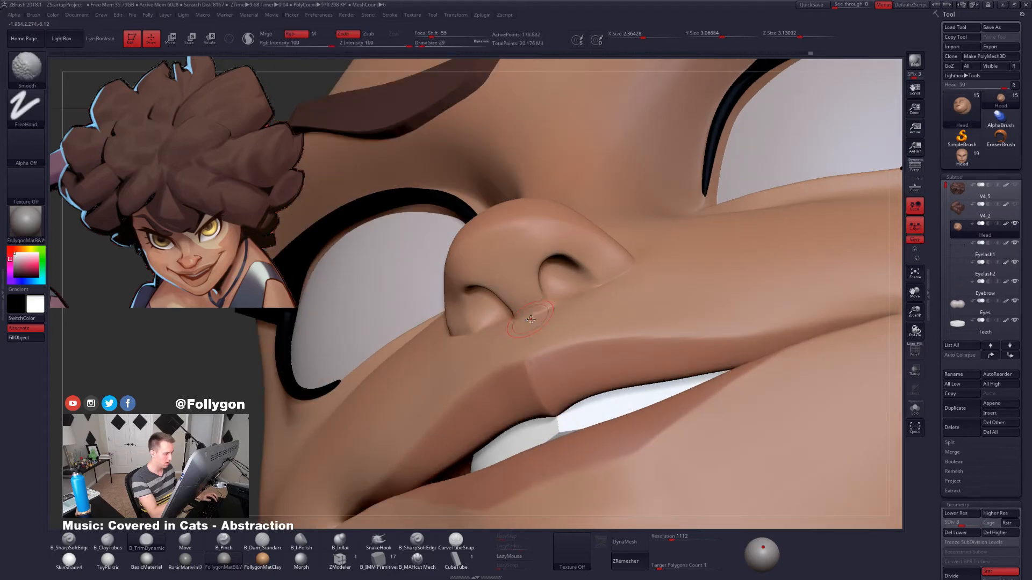
pyautogui.rightClick(530, 319)
# Reshape the underside of the nose and the nostril wing with Move at draw size 61.
pyautogui.press('4')
pyautogui.press('space')
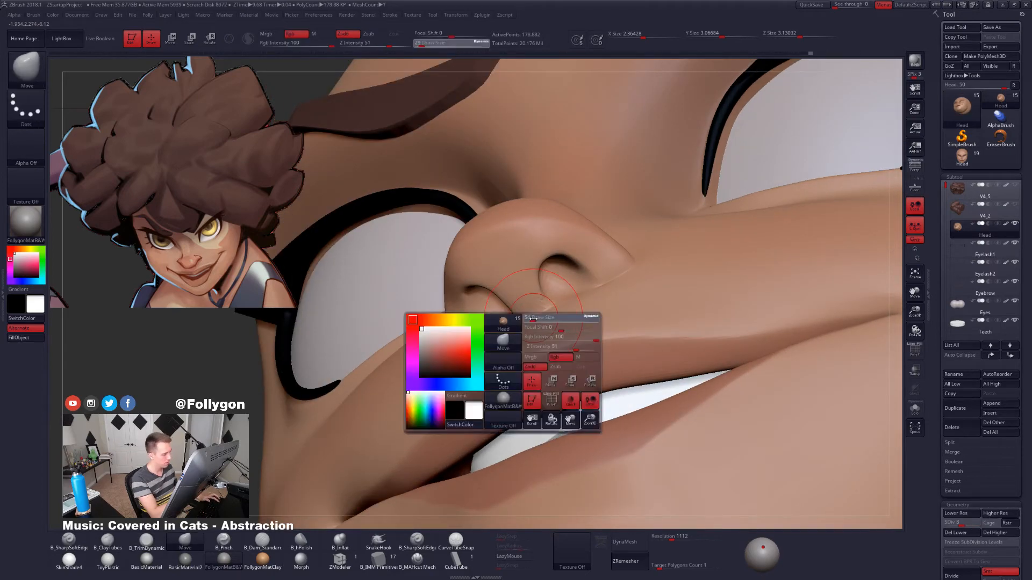
pyautogui.moveTo(532, 320); pyautogui.dragTo(551, 309)
pyautogui.press('space')
pyautogui.moveTo(602, 293)
pyautogui.mouseDown(button='right')
pyautogui.moveTo(578, 301)
pyautogui.moveTo(603, 288)
pyautogui.moveTo(615, 297)
pyautogui.moveTo(601, 287)
pyautogui.mouseUp(button='right')
pyautogui.press('space')
pyautogui.moveTo(605, 281); pyautogui.dragTo(607, 279)
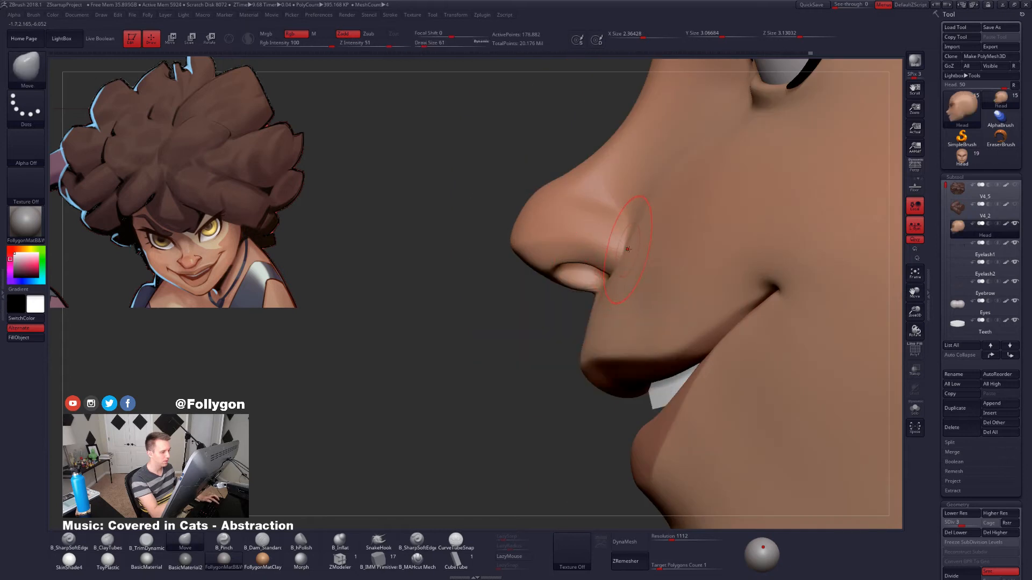
# Lower the head to subdivision level 1 and adjust the back of the nostril wing with Move at draw size 61.
pyautogui.moveTo(623, 251)
pyautogui.mouseDown(button='right')
pyautogui.moveTo(635, 259)
pyautogui.moveTo(613, 254)
pyautogui.mouseUp(button='right')
pyautogui.hotkey('shift', 'd')
pyautogui.hotkey('shift', 'd')
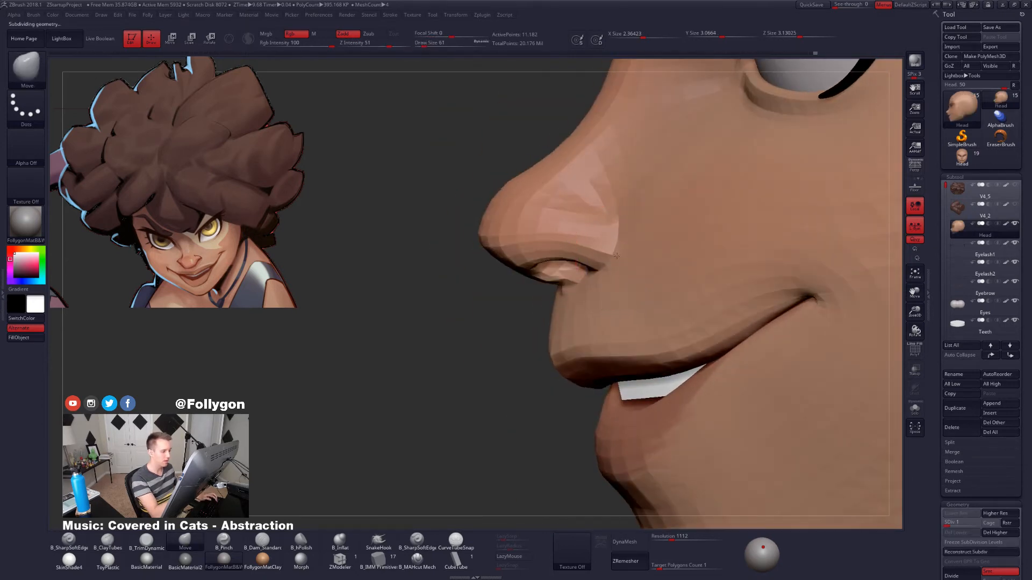
pyautogui.moveTo(619, 257); pyautogui.dragTo(617, 255)
pyautogui.moveTo(616, 255); pyautogui.dragTo(635, 263, button='right')
pyautogui.moveTo(568, 286); pyautogui.dragTo(571, 335, button='right')
pyautogui.keyDown('ctrl'); pyautogui.moveTo(382, 356); pyautogui.dragTo(358, 379); pyautogui.keyUp('ctrl')
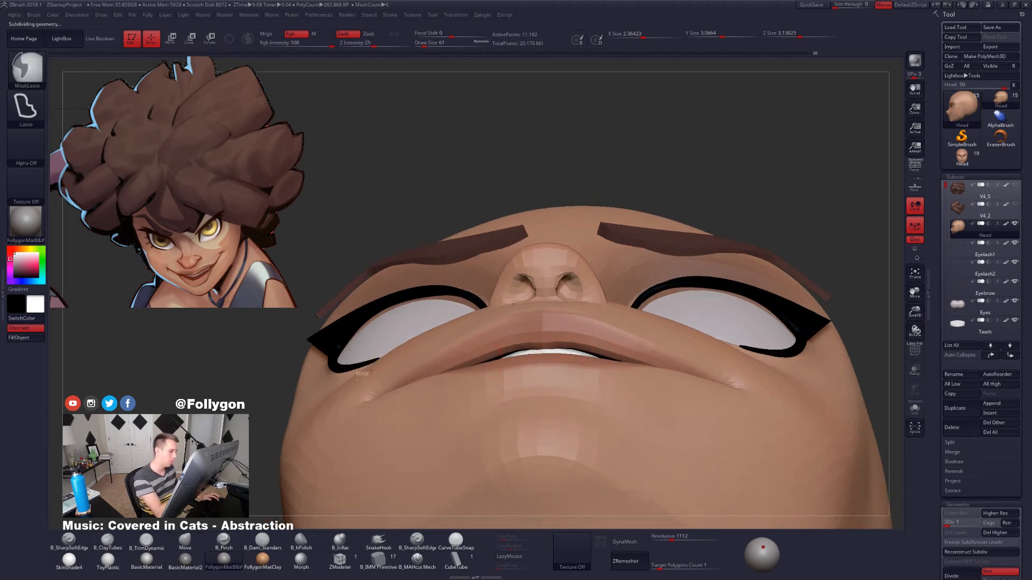
pyautogui.moveTo(435, 332)
pyautogui.keyDown('ctrl'); pyautogui.mouseDown()
pyautogui.moveTo(492, 308)
pyautogui.moveTo(591, 298)
pyautogui.moveTo(787, 401)
pyautogui.mouseUp(); pyautogui.keyUp('ctrl')
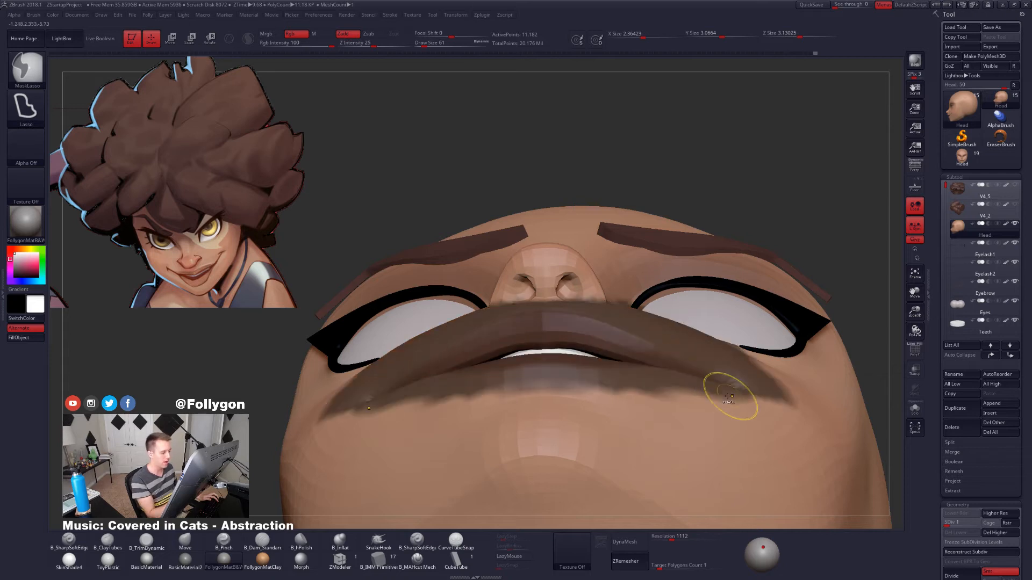
pyautogui.hotkey('ctrl', 'z')
pyautogui.keyDown('ctrl'); pyautogui.moveTo(767, 212); pyautogui.dragTo(773, 280); pyautogui.keyUp('ctrl')
pyautogui.keyDown('ctrl'); pyautogui.moveTo(825, 201); pyautogui.dragTo(885, 237); pyautogui.keyUp('ctrl')
# Reshape the area around the upper lip, nose base and adjoining cheek with Move at draw size 96.
pyautogui.press('space')
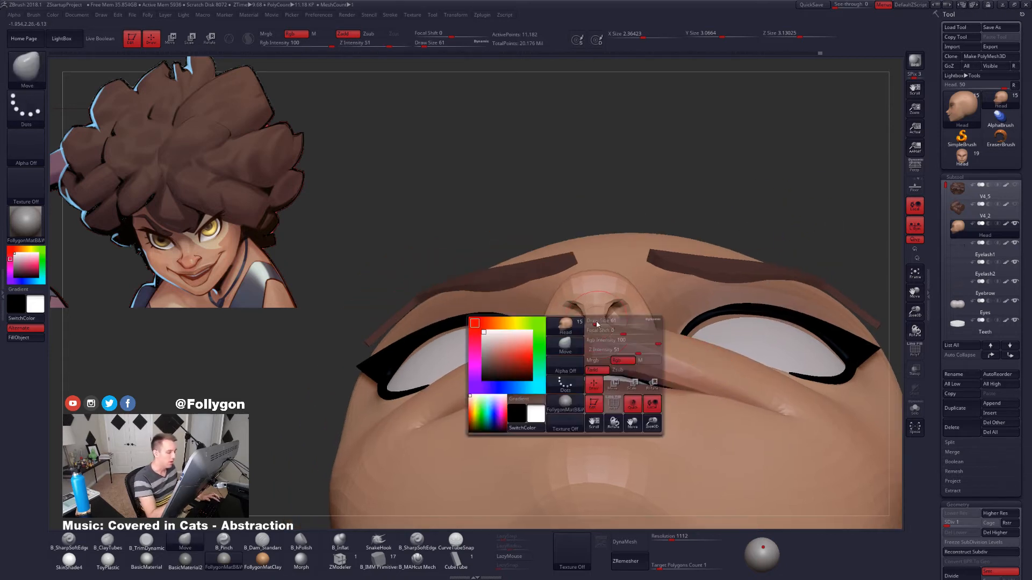
pyautogui.moveTo(596, 324); pyautogui.dragTo(598, 324)
pyautogui.moveTo(593, 357)
pyautogui.mouseDown(button='right')
pyautogui.moveTo(593, 324)
pyautogui.moveTo(668, 327)
pyautogui.mouseUp(button='right')
pyautogui.press('space')
pyautogui.moveTo(696, 345); pyautogui.dragTo(698, 344)
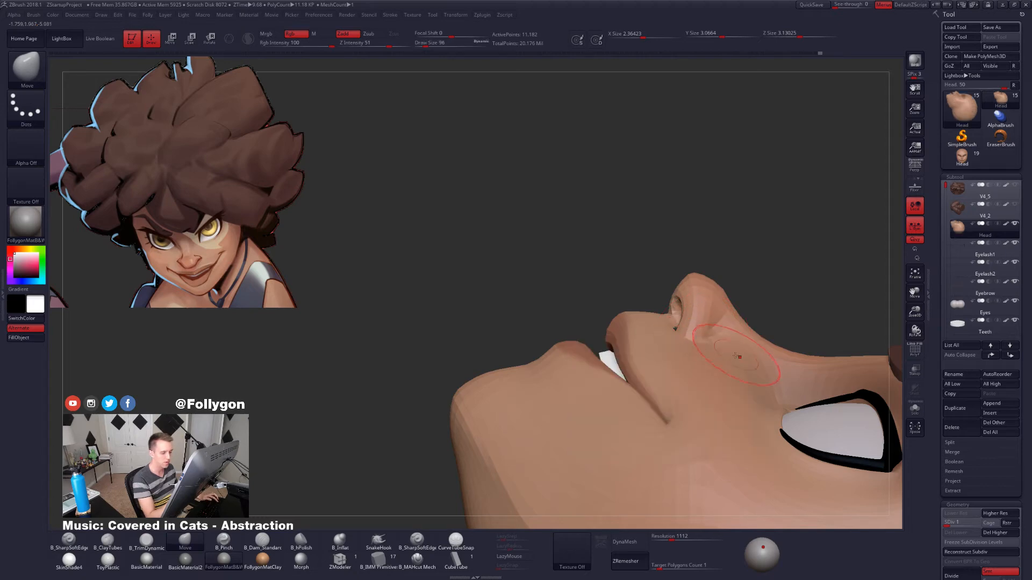
pyautogui.moveTo(704, 359); pyautogui.dragTo(682, 344, button='right')
pyautogui.moveTo(692, 300); pyautogui.dragTo(662, 374, button='right')
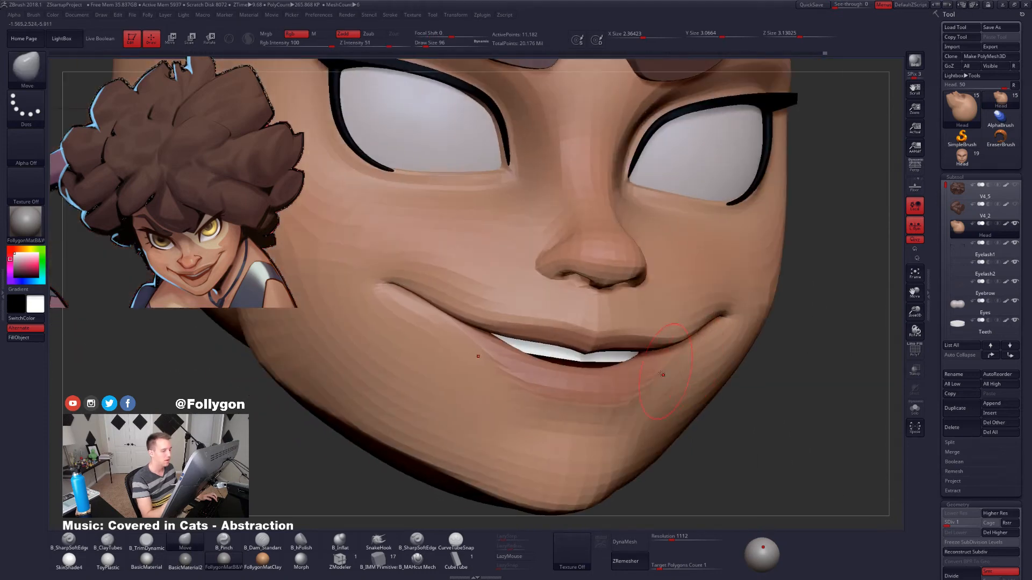
pyautogui.moveTo(726, 372); pyautogui.dragTo(621, 341, button='right')
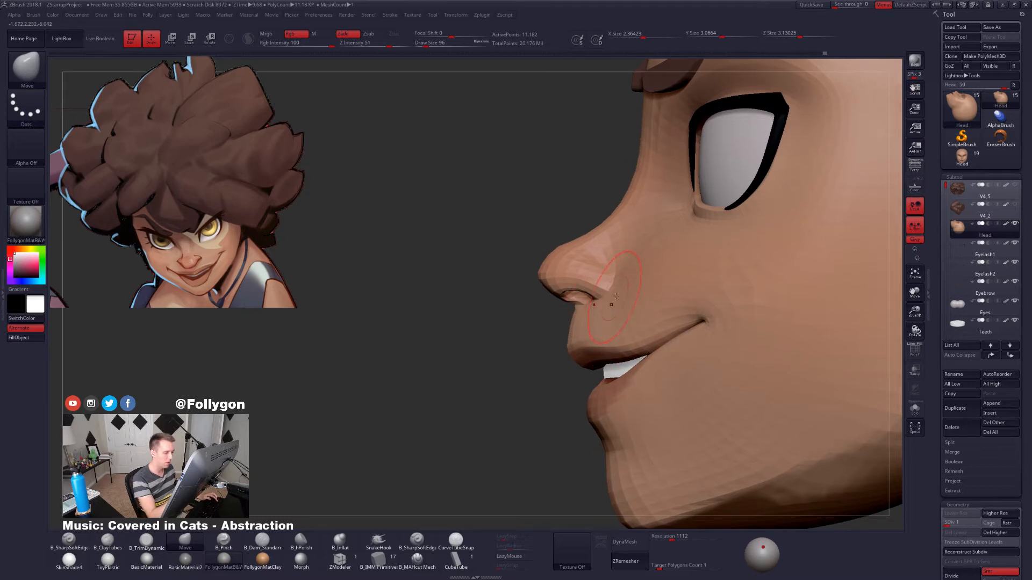
pyautogui.moveTo(659, 243); pyautogui.dragTo(604, 301, button='right')
# Raise the head to subdivision level 2 and adjust the upper lip and cheek forms with Move at draw size 121.
pyautogui.hotkey('ctrl', 'd')
pyautogui.moveTo(690, 382)
pyautogui.mouseDown(button='right')
pyautogui.moveTo(709, 346)
pyautogui.moveTo(678, 385)
pyautogui.mouseUp(button='right')
pyautogui.moveTo(626, 319); pyautogui.dragTo(604, 365, button='right')
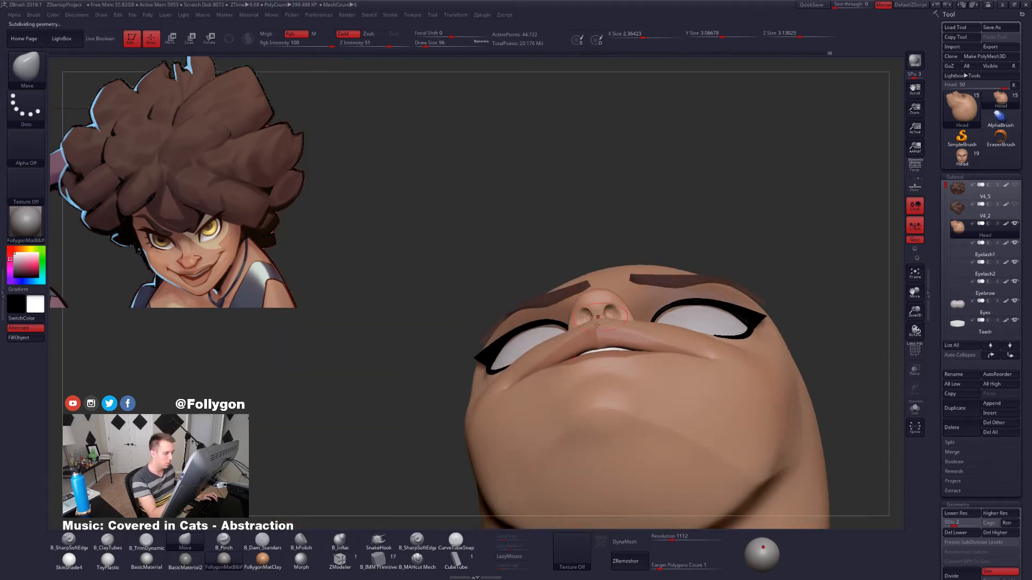
pyautogui.moveTo(597, 324); pyautogui.dragTo(622, 331, button='right')
pyautogui.keyDown('ctrl'); pyautogui.moveTo(542, 349); pyautogui.dragTo(515, 388, button='right'); pyautogui.keyUp('ctrl')
pyautogui.press('space')
pyautogui.moveTo(548, 340); pyautogui.dragTo(550, 339)
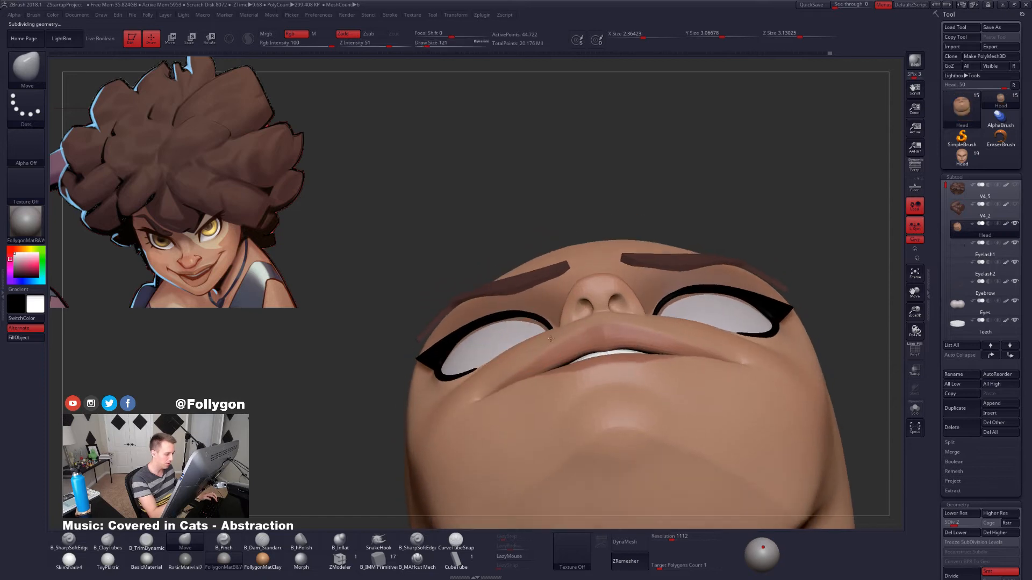
pyautogui.moveTo(550, 339)
pyautogui.mouseDown(button='right')
pyautogui.moveTo(620, 335)
pyautogui.moveTo(618, 388)
pyautogui.mouseUp(button='right')
# Hide the Head subtool's polypaint and flatten the cheek beside the mouth with B_TrimDynamic at draw size 121.
pyautogui.press('3')
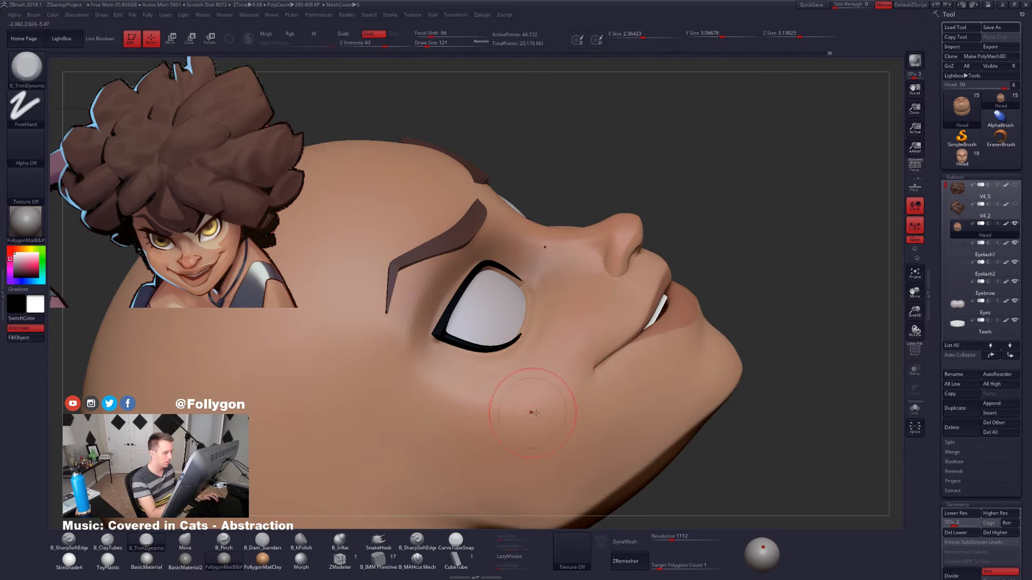
pyautogui.moveTo(532, 413); pyautogui.dragTo(524, 305, button='right')
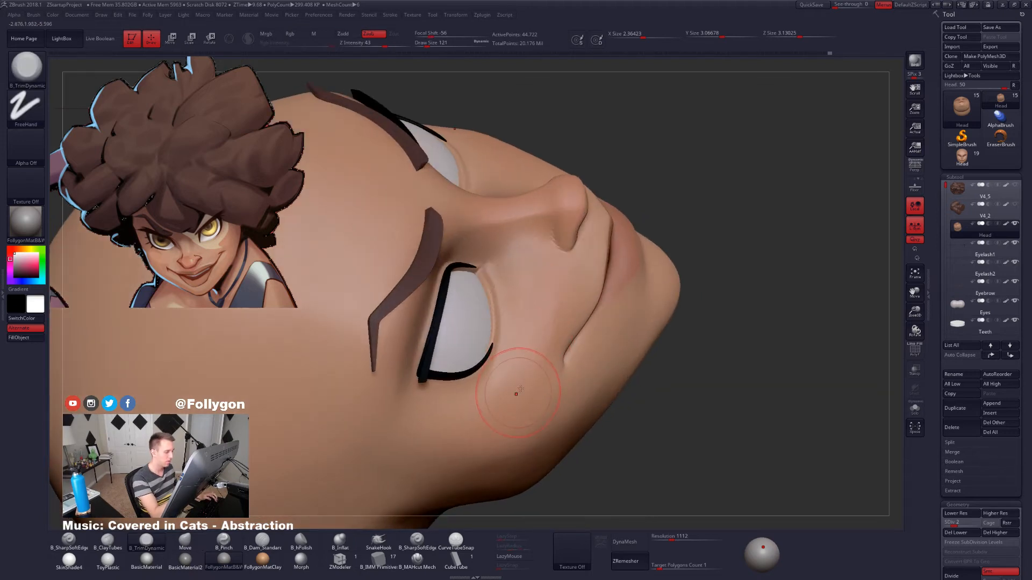
pyautogui.click(1005, 224)
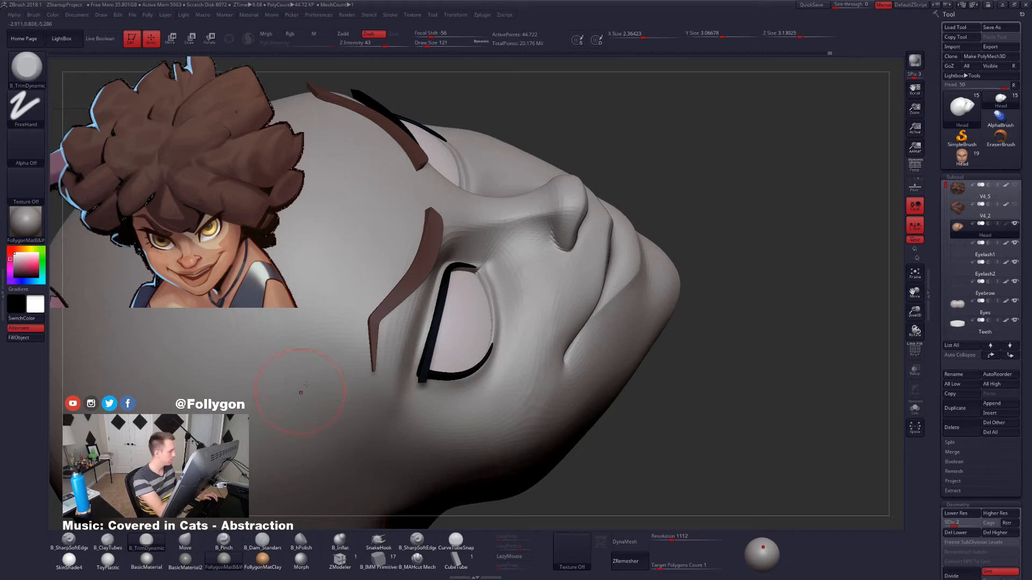
pyautogui.moveTo(574, 410); pyautogui.dragTo(567, 309, button='right')
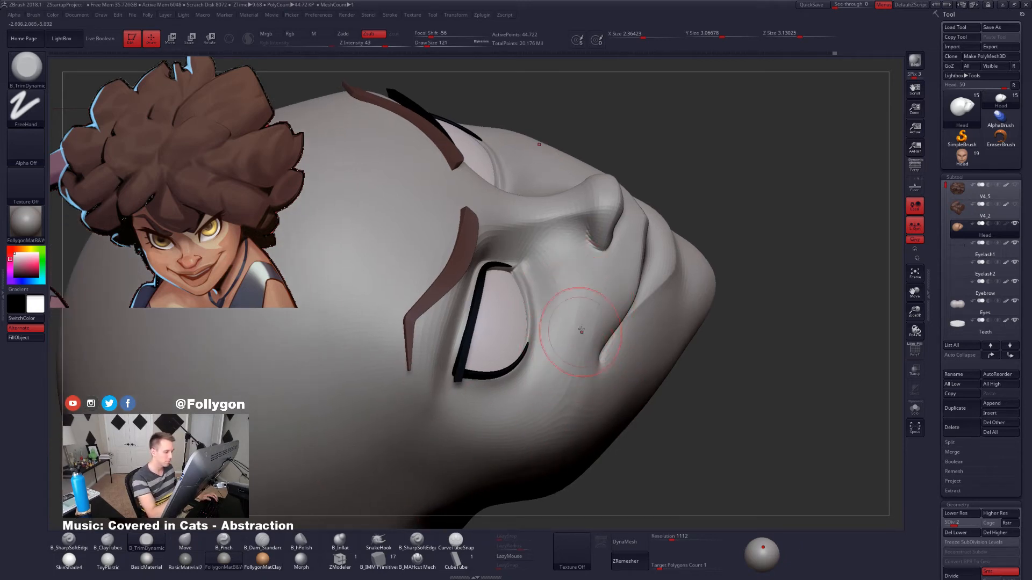
pyautogui.moveTo(561, 361); pyautogui.dragTo(559, 386, button='right')
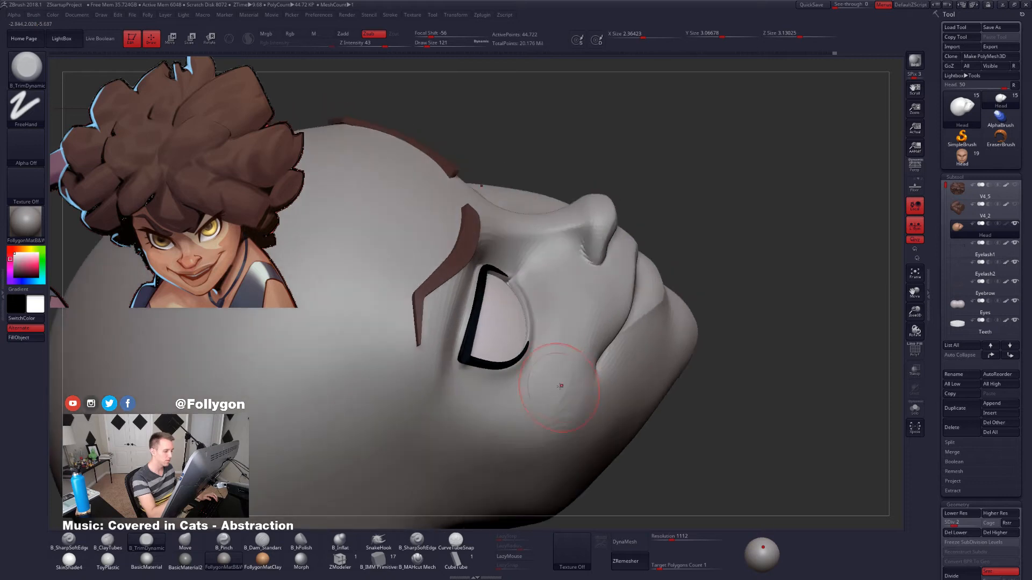
# Smooth the cheek at draw size 61, then raise the head to subdivision level 3 and set Smooth to draw size 104.
pyautogui.press('shift')
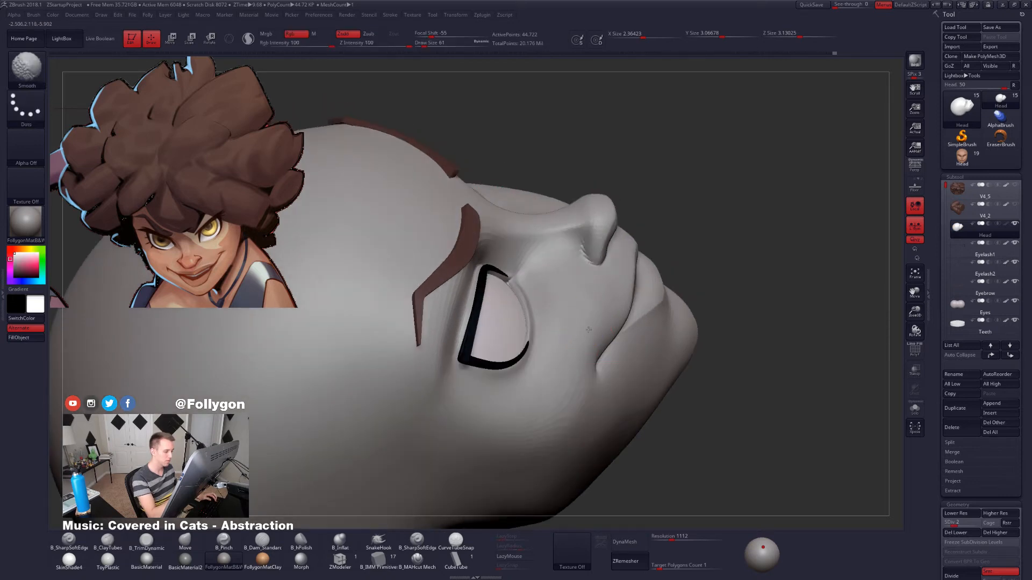
pyautogui.moveTo(553, 373); pyautogui.dragTo(569, 345, button='right')
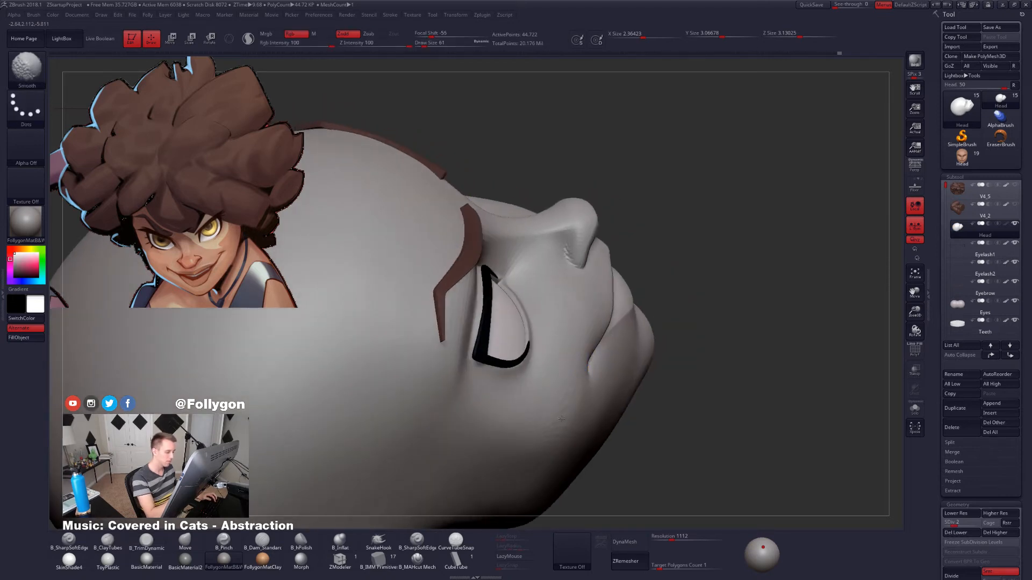
pyautogui.press('d')
pyautogui.press('space')
pyautogui.moveTo(576, 421); pyautogui.dragTo(581, 420)
pyautogui.press('shift')
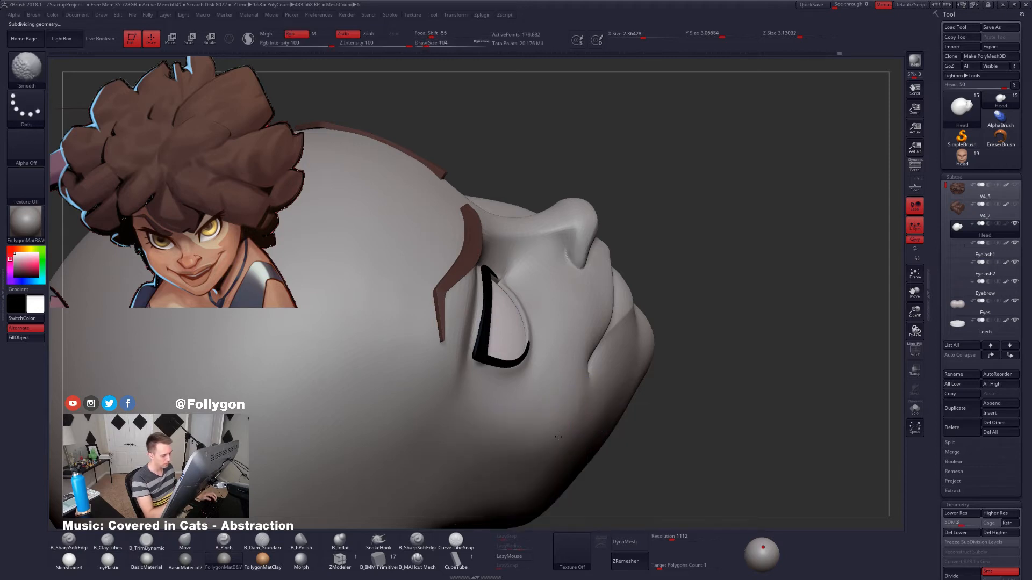
# Smooth the cheek between the eye and mouth at draw size 54 and raise the head to subdivision level 4.
pyautogui.moveTo(557, 437); pyautogui.dragTo(547, 375, button='right')
pyautogui.press('space')
pyautogui.moveTo(553, 372); pyautogui.dragTo(548, 372)
pyautogui.press('shift')
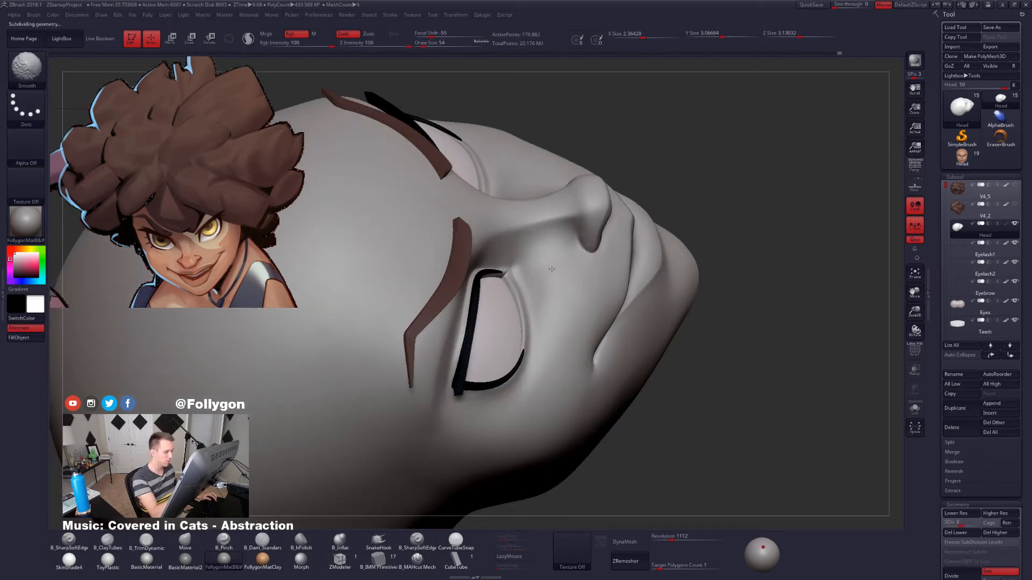
pyautogui.moveTo(553, 352); pyautogui.dragTo(554, 357, button='right')
pyautogui.press('d')
pyautogui.press('shift')
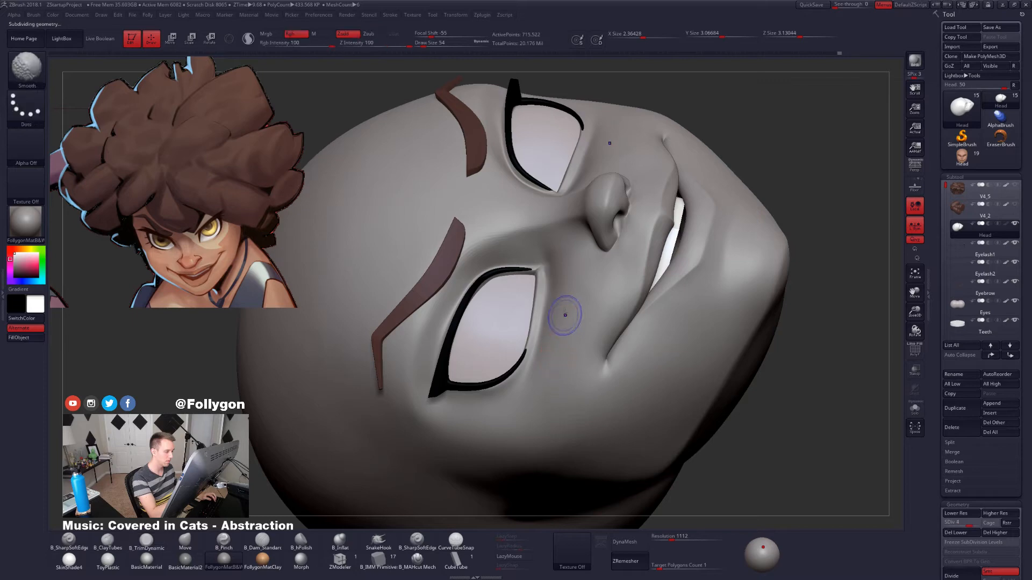
# Flatten and smooth the cheek between the eye and mouth with B_TrimDynamic at draw size 74.
pyautogui.moveTo(559, 317); pyautogui.dragTo(580, 322, button='right')
pyautogui.press('space')
pyautogui.moveTo(579, 325); pyautogui.dragTo(582, 326)
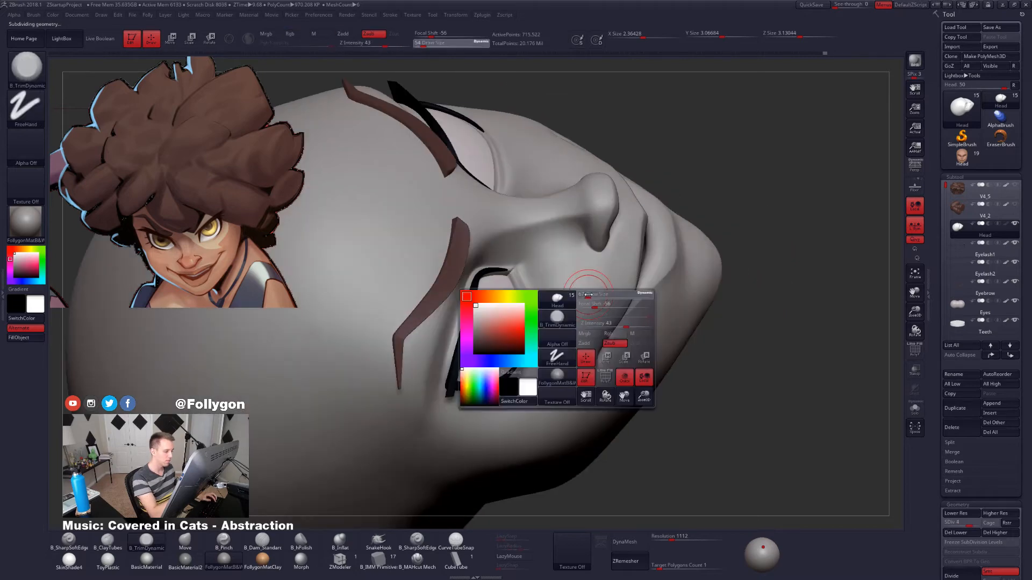
pyautogui.press('shift')
pyautogui.moveTo(580, 385)
pyautogui.mouseDown(button='right')
pyautogui.moveTo(621, 373)
pyautogui.moveTo(661, 398)
pyautogui.moveTo(649, 421)
pyautogui.moveTo(632, 399)
pyautogui.mouseUp(button='right')
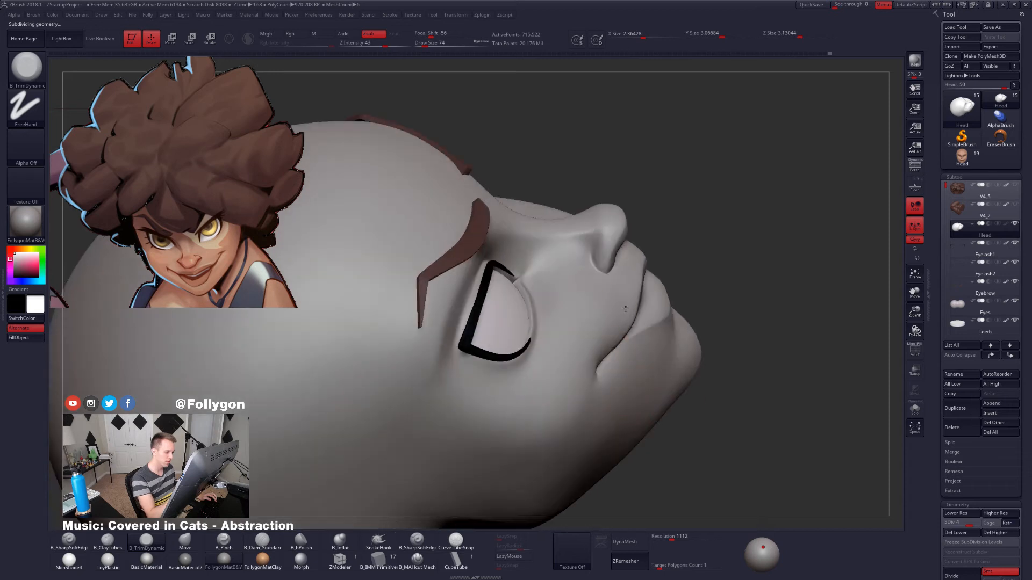
pyautogui.moveTo(625, 308)
pyautogui.mouseDown(button='right')
pyautogui.moveTo(608, 295)
pyautogui.moveTo(621, 276)
pyautogui.mouseUp(button='right')
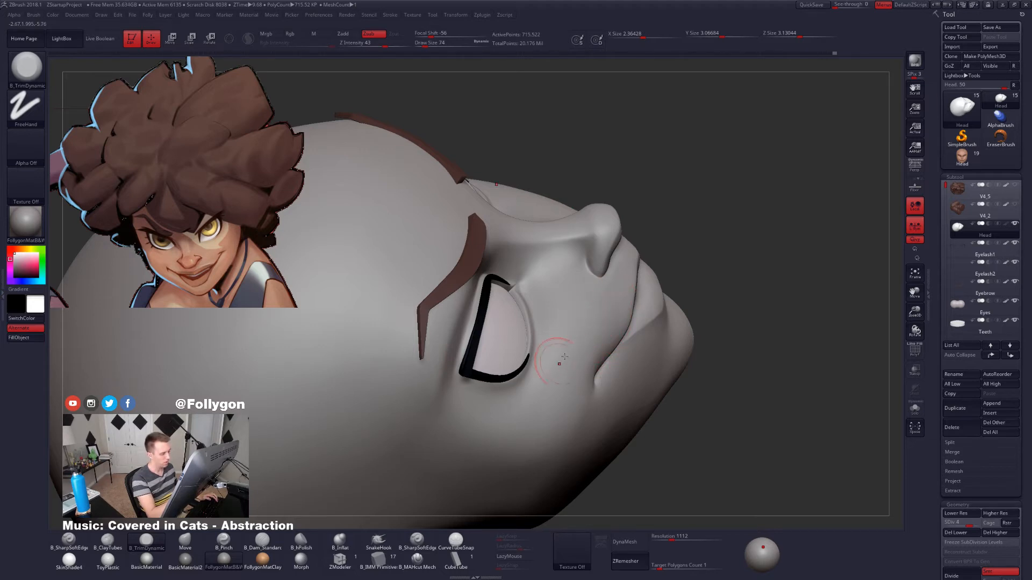
pyautogui.hotkey('shift', 'd')
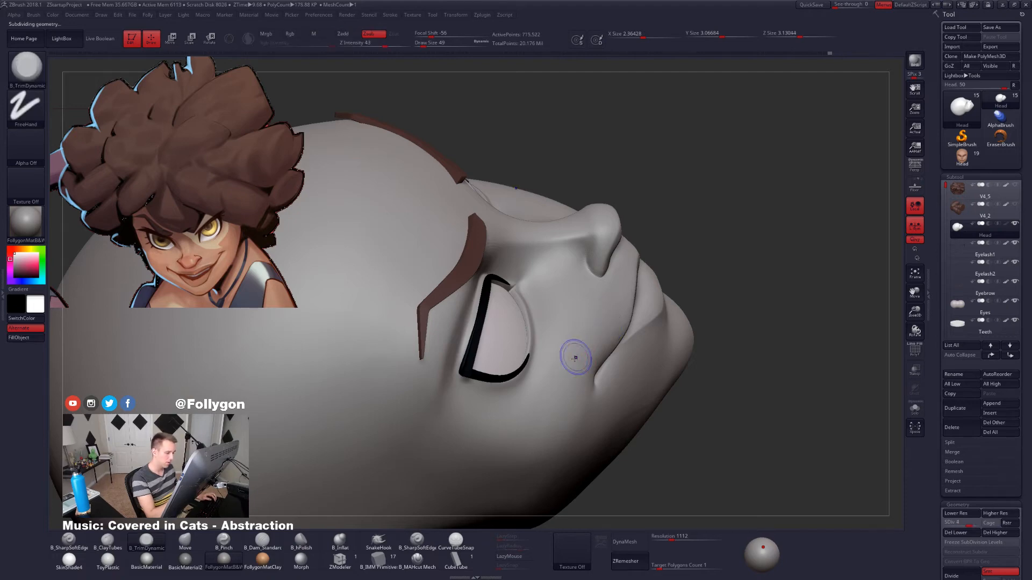
# Smooth the cheek and refine the plane beside the nose with B_TrimDynamic at draw size 49.
pyautogui.press('shift')
pyautogui.moveTo(606, 338); pyautogui.dragTo(597, 411, button='right')
pyautogui.moveTo(709, 374); pyautogui.dragTo(572, 334, button='right')
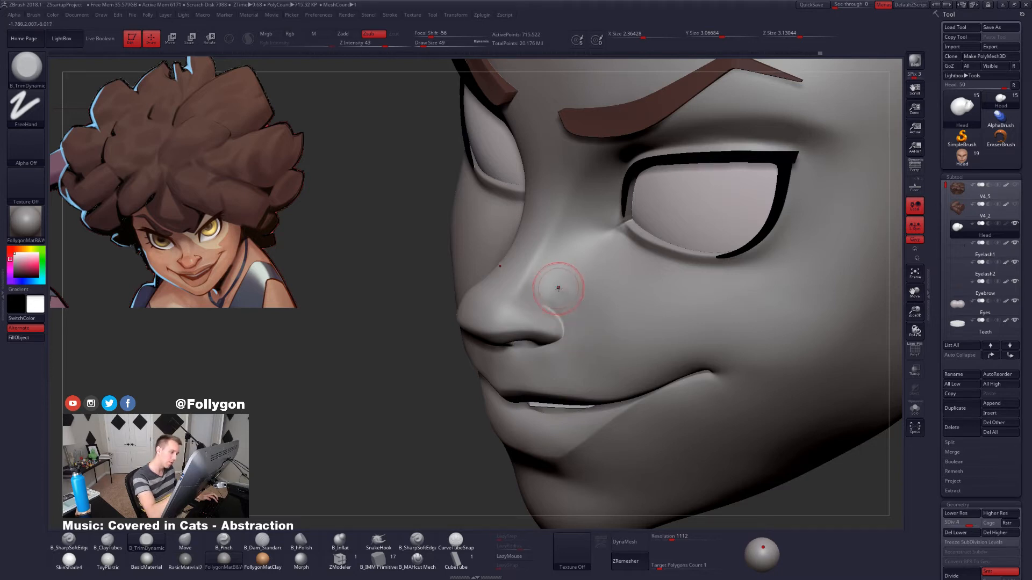
pyautogui.moveTo(585, 318)
pyautogui.mouseDown(button='right')
pyautogui.moveTo(579, 302)
pyautogui.moveTo(615, 371)
pyautogui.moveTo(627, 368)
pyautogui.moveTo(607, 349)
pyautogui.mouseUp(button='right')
pyautogui.press('shift')
pyautogui.moveTo(654, 376)
pyautogui.keyDown('shift'); pyautogui.mouseDown(button='right')
pyautogui.moveTo(662, 414)
pyautogui.moveTo(675, 420)
pyautogui.moveTo(661, 423)
pyautogui.mouseUp(button='right'); pyautogui.keyUp('shift')
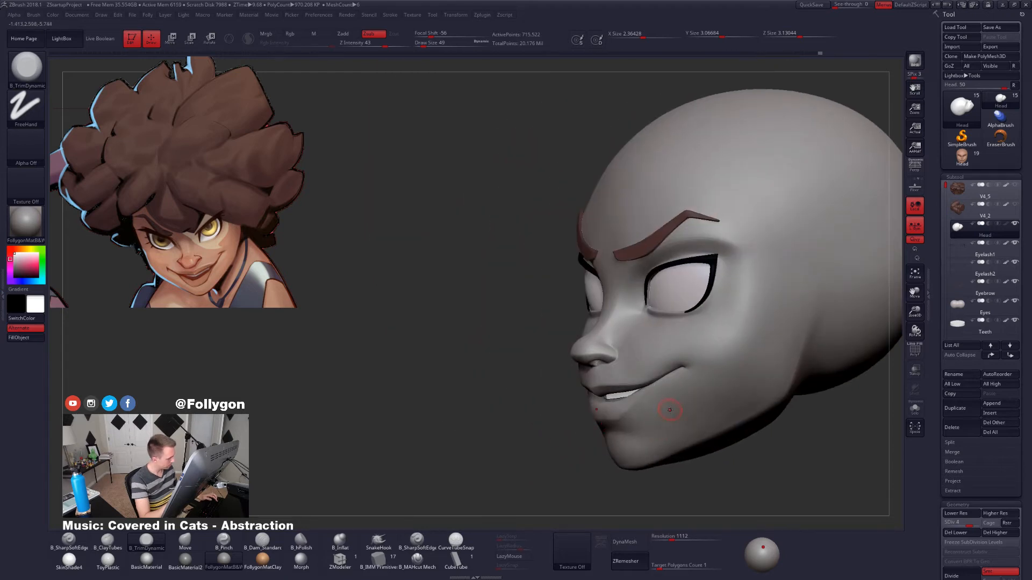
# Flatten the cheek beside the nose from the side with B_TrimDynamic at draw size 104.
pyautogui.moveTo(667, 418)
pyautogui.mouseDown(button='right')
pyautogui.moveTo(738, 397)
pyautogui.moveTo(673, 361)
pyautogui.mouseUp(button='right')
pyautogui.press('space')
pyautogui.moveTo(674, 361); pyautogui.dragTo(678, 358)
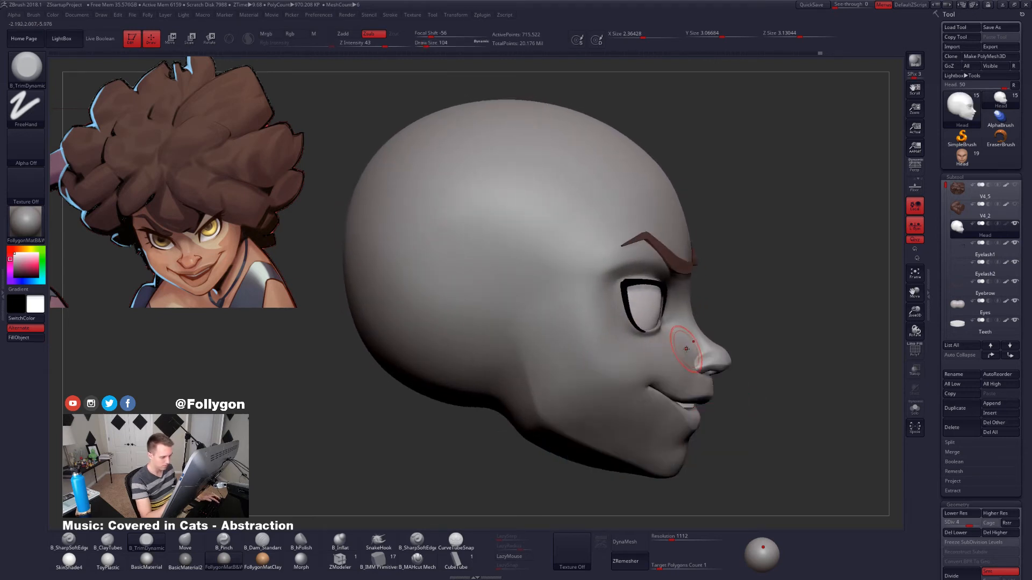
pyautogui.moveTo(672, 374); pyautogui.dragTo(681, 358, button='right')
pyautogui.moveTo(674, 370); pyautogui.dragTo(692, 351, button='right')
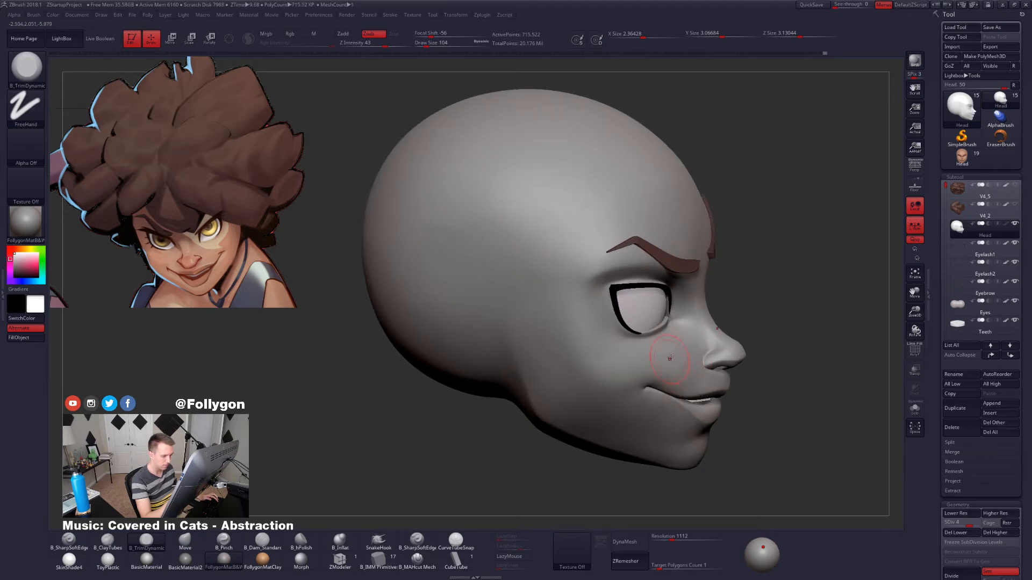
# Reduce the B_TrimDynamic draw size and refine the cheek plane between the nostril and mouth corner.
pyautogui.moveTo(687, 376)
pyautogui.mouseDown(button='right')
pyautogui.moveTo(673, 366)
pyautogui.moveTo(678, 386)
pyautogui.mouseUp(button='right')
pyautogui.press('space')
pyautogui.moveTo(692, 366); pyautogui.dragTo(687, 367)
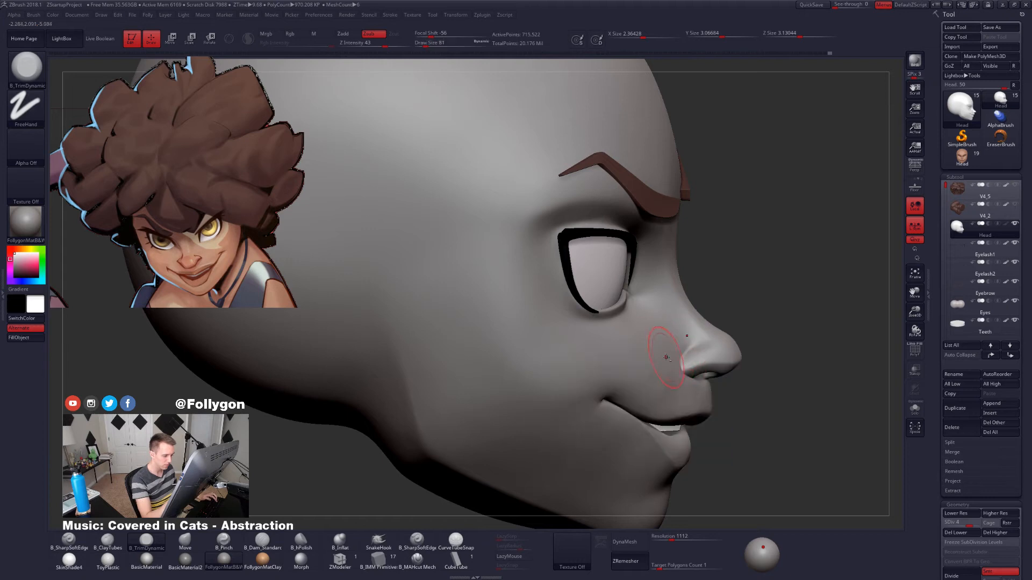
pyautogui.moveTo(666, 353); pyautogui.dragTo(674, 348, button='right')
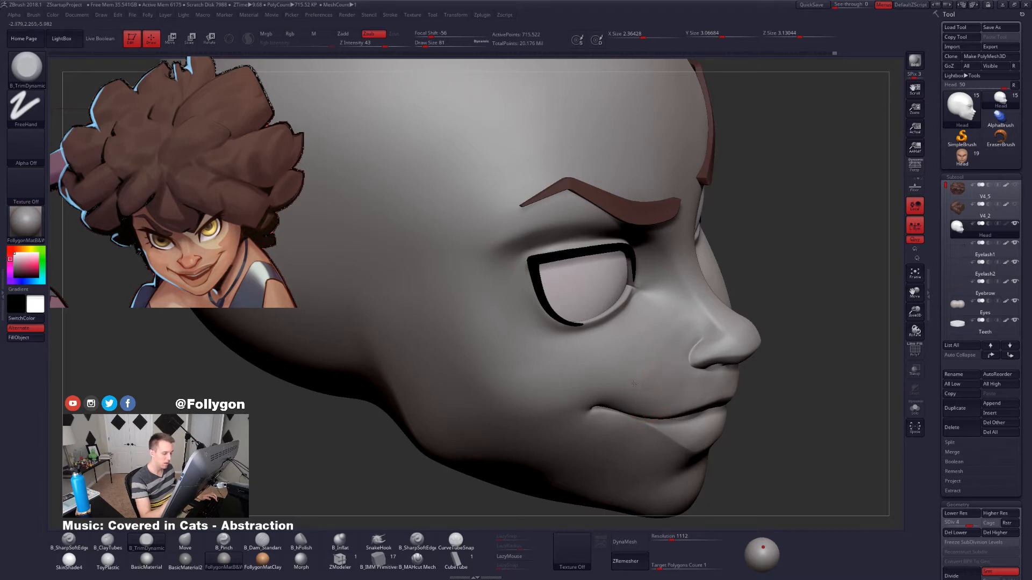
# Lower the head to subdivision level 2 and smooth the cheek above the mouth corner.
pyautogui.hotkey('shift', 'd')
pyautogui.hotkey('shift', 'd')
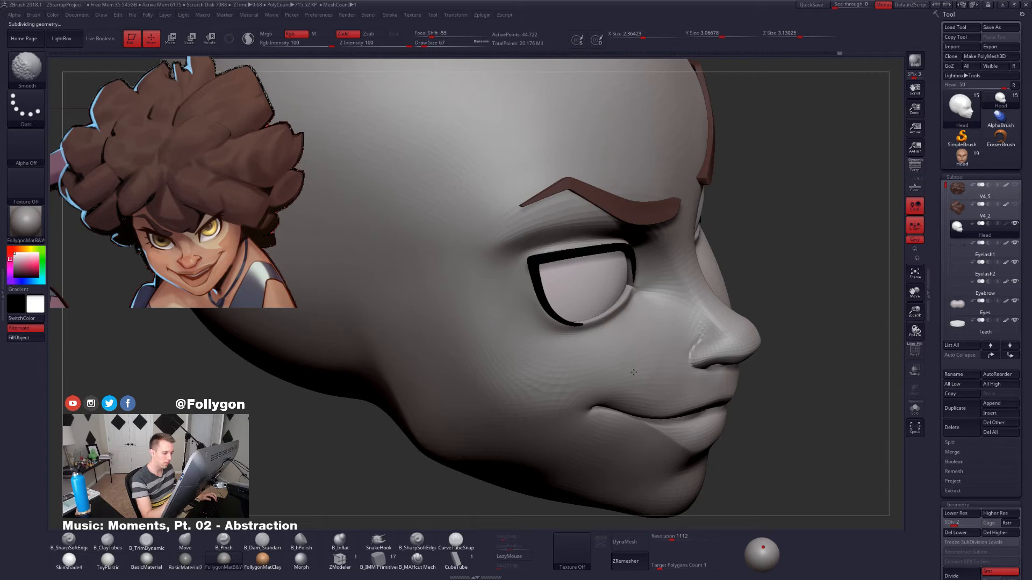
pyautogui.press('shift')
# Raise the head to subdivision level 3 and trim and smooth the cheek above the mouth at draw size 43.
pyautogui.press('space')
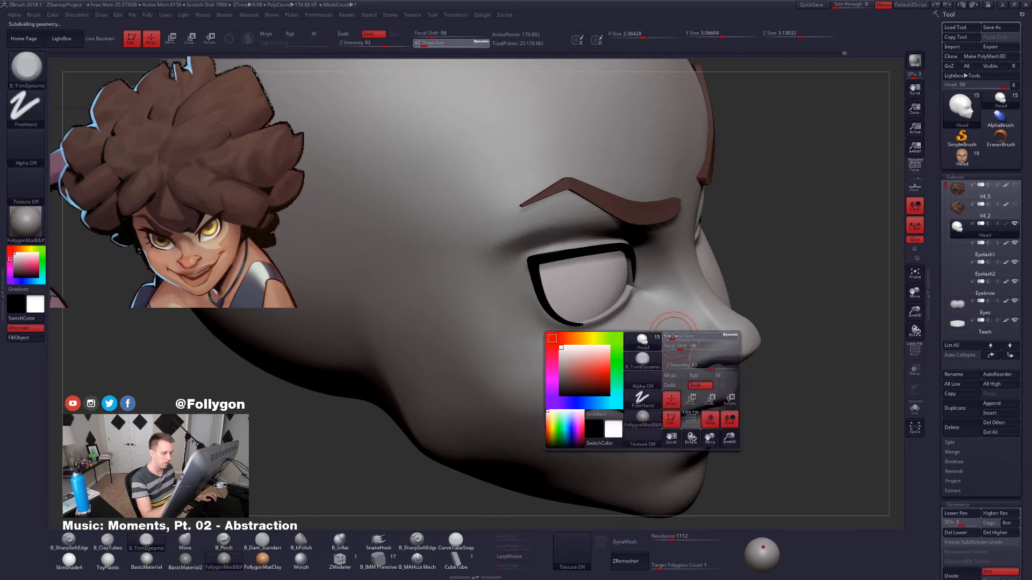
pyautogui.press('shift')
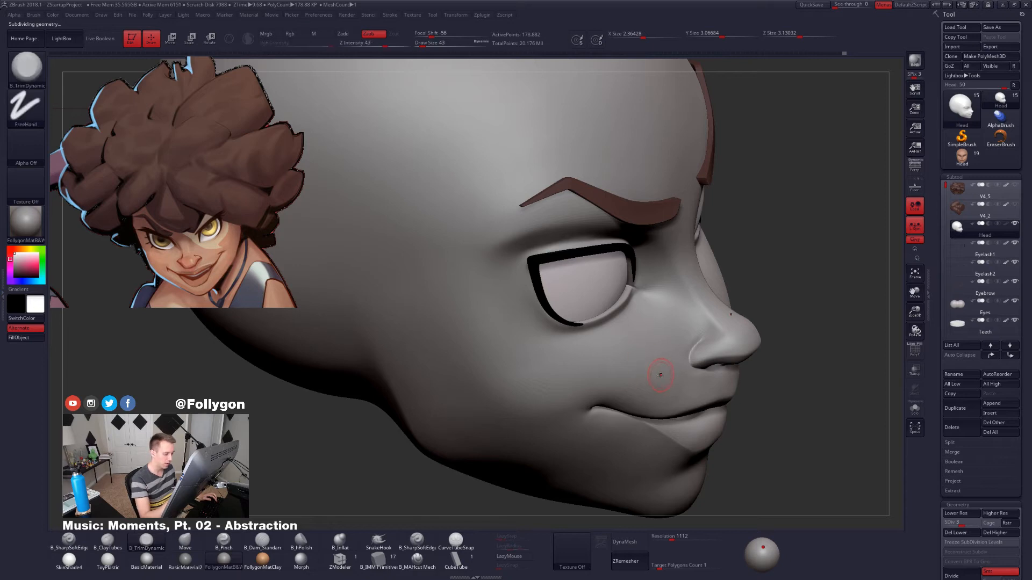
pyautogui.press('space')
pyautogui.press('space')
pyautogui.press('shift')
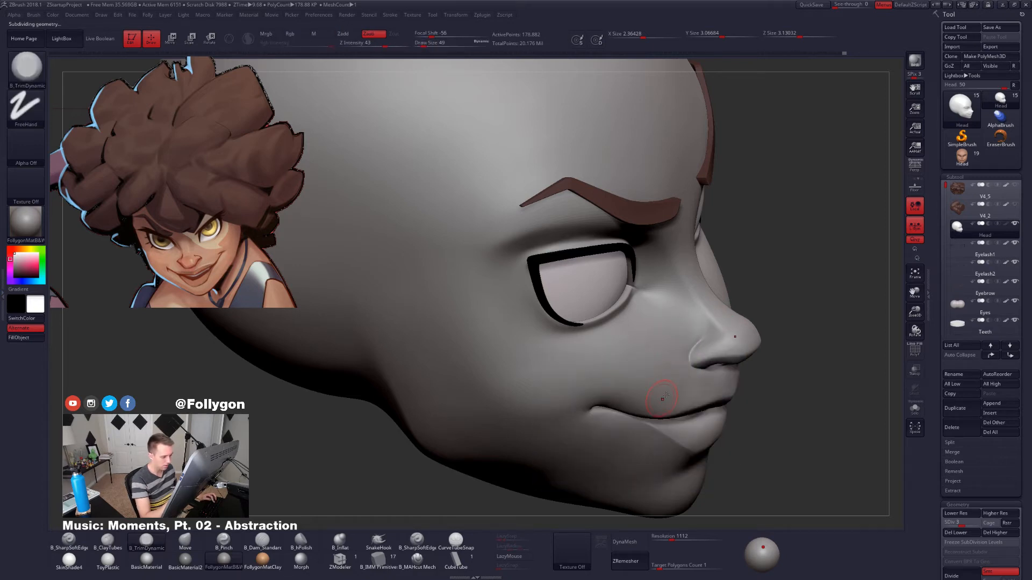
# At subdivision level 4, trim the area above the upper lip at draw size 43 and smooth the cheek at draw size 54.
pyautogui.keyDown('ctrl'); pyautogui.moveTo(689, 346); pyautogui.dragTo(653, 395, button='right'); pyautogui.keyUp('ctrl')
pyautogui.press('space')
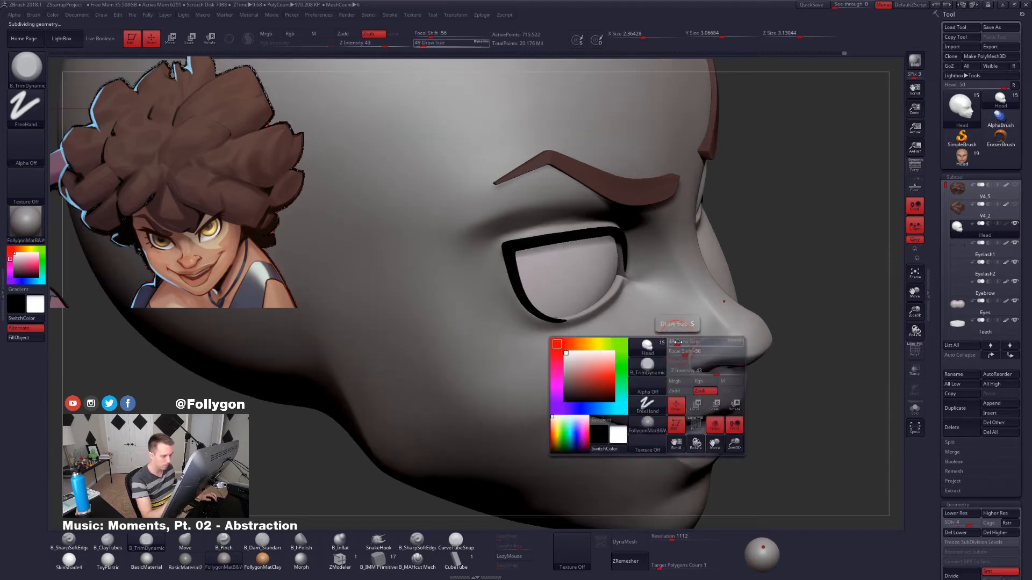
pyautogui.moveTo(679, 347); pyautogui.dragTo(675, 347)
pyautogui.press('shift')
pyautogui.moveTo(670, 352); pyautogui.dragTo(671, 400, button='right')
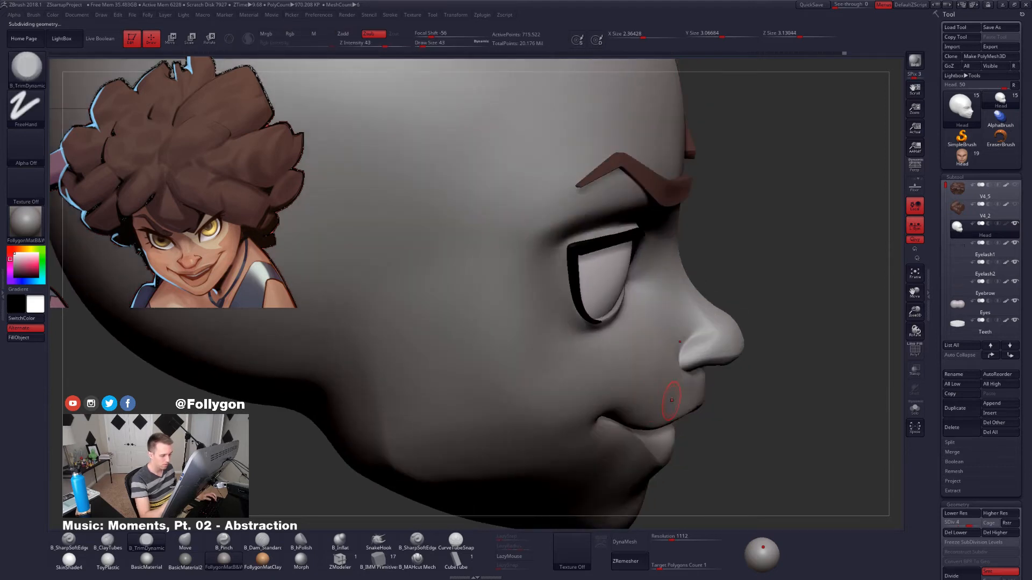
pyautogui.press('shift')
pyautogui.press('shift')
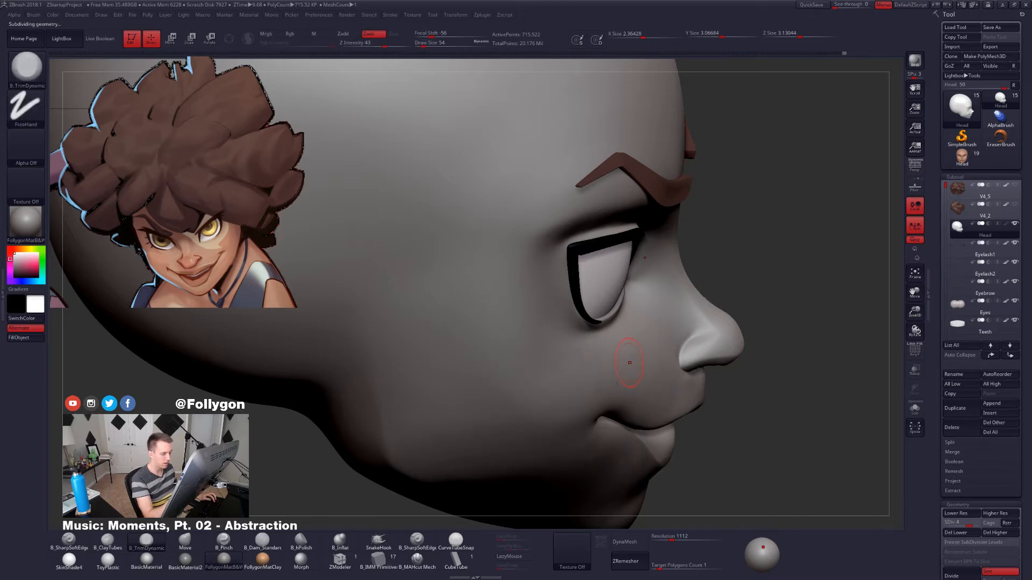
# Raise the head to subdivision level 5 and smooth the area between the nostril and upper lip at draw size 54.
pyautogui.press('d')
pyautogui.press('shift')
pyautogui.moveTo(671, 400); pyautogui.dragTo(664, 398, button='right')
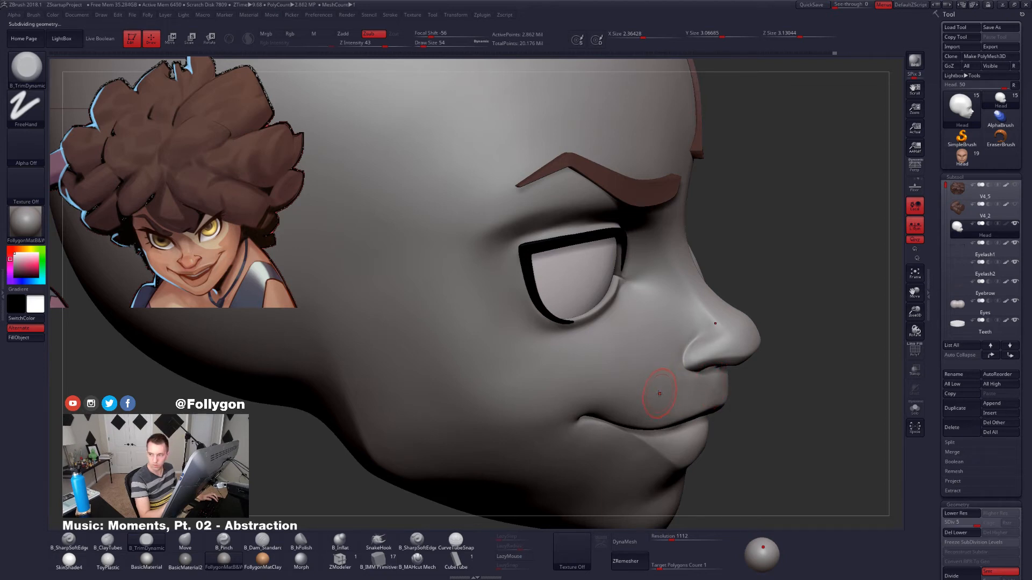
pyautogui.press('shift')
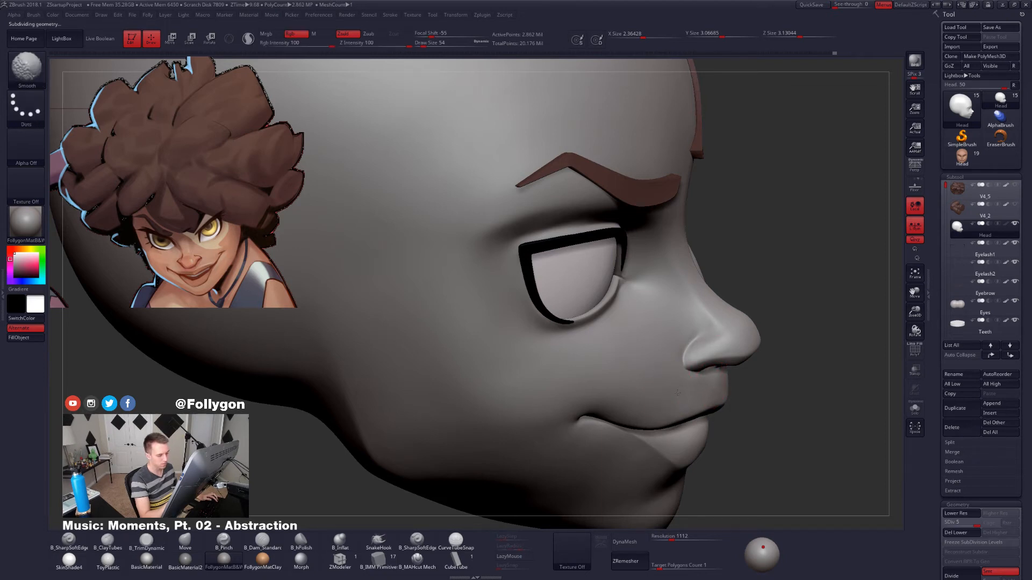
pyautogui.moveTo(677, 392); pyautogui.dragTo(677, 399, button='right')
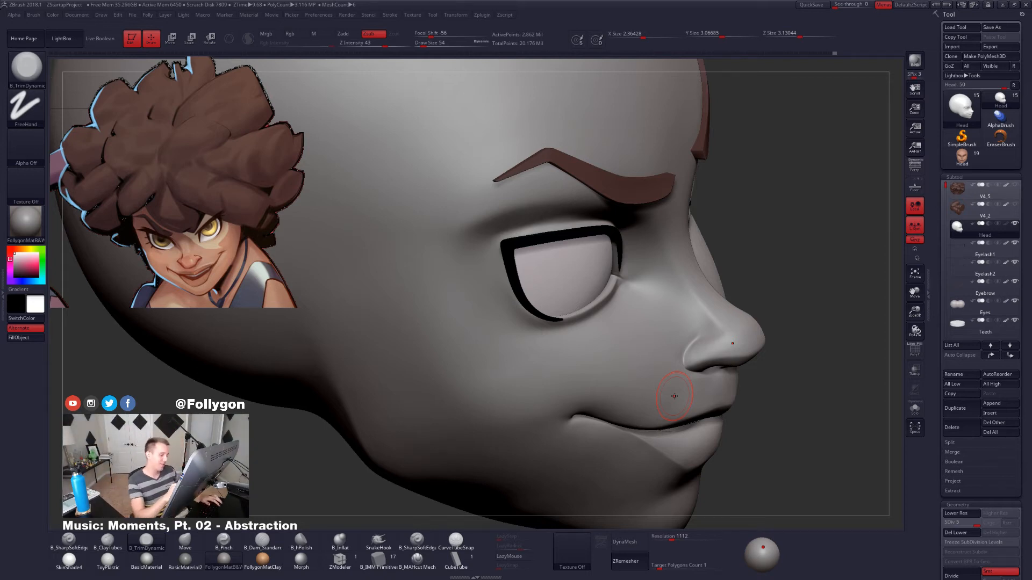
# Flatten the cheek beside the nostril with B_TrimDynamic at draw size 74 from a three-quarter front view.
pyautogui.moveTo(710, 406); pyautogui.dragTo(537, 406, button='right')
pyautogui.keyDown('alt'); pyautogui.moveTo(757, 407); pyautogui.dragTo(612, 466, button='right'); pyautogui.keyUp('alt')
pyautogui.press('space')
pyautogui.moveTo(695, 410); pyautogui.dragTo(699, 411)
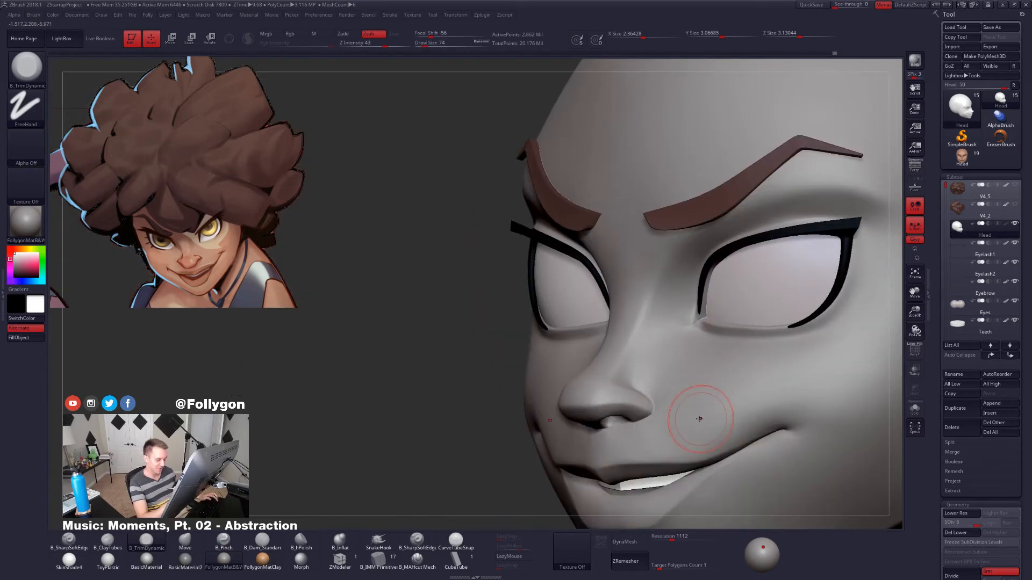
pyautogui.moveTo(676, 410); pyautogui.dragTo(637, 400, button='right')
pyautogui.press('space')
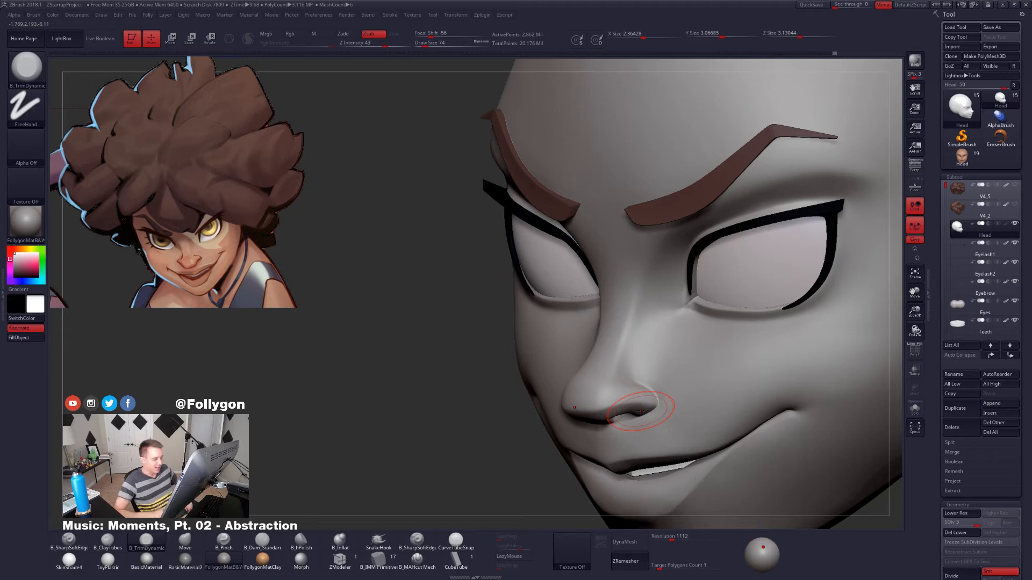
# Reduce B_TrimDynamic to draw size 29 and refine the surface just below the nostril.
pyautogui.keyDown('alt'); pyautogui.moveTo(656, 431); pyautogui.dragTo(692, 372, button='right'); pyautogui.keyUp('alt')
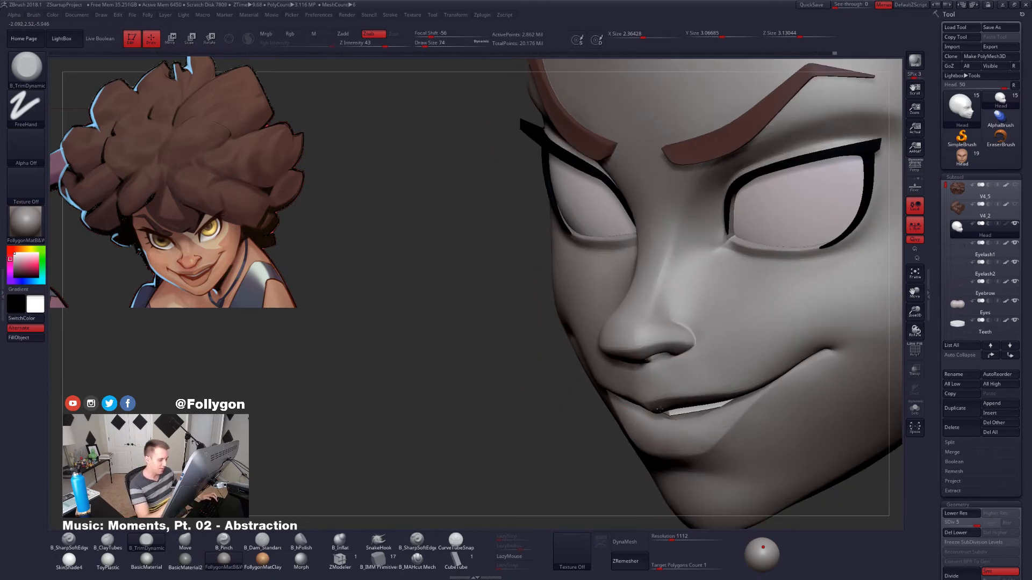
pyautogui.moveTo(623, 376); pyautogui.dragTo(679, 371, button='right')
pyautogui.press('space')
pyautogui.moveTo(680, 372); pyautogui.dragTo(677, 372)
pyautogui.moveTo(678, 371)
pyautogui.mouseDown(button='right')
pyautogui.moveTo(639, 361)
pyautogui.moveTo(672, 353)
pyautogui.moveTo(667, 347)
pyautogui.moveTo(694, 358)
pyautogui.mouseUp(button='right')
pyautogui.press('space')
pyautogui.moveTo(694, 358); pyautogui.dragTo(692, 359)
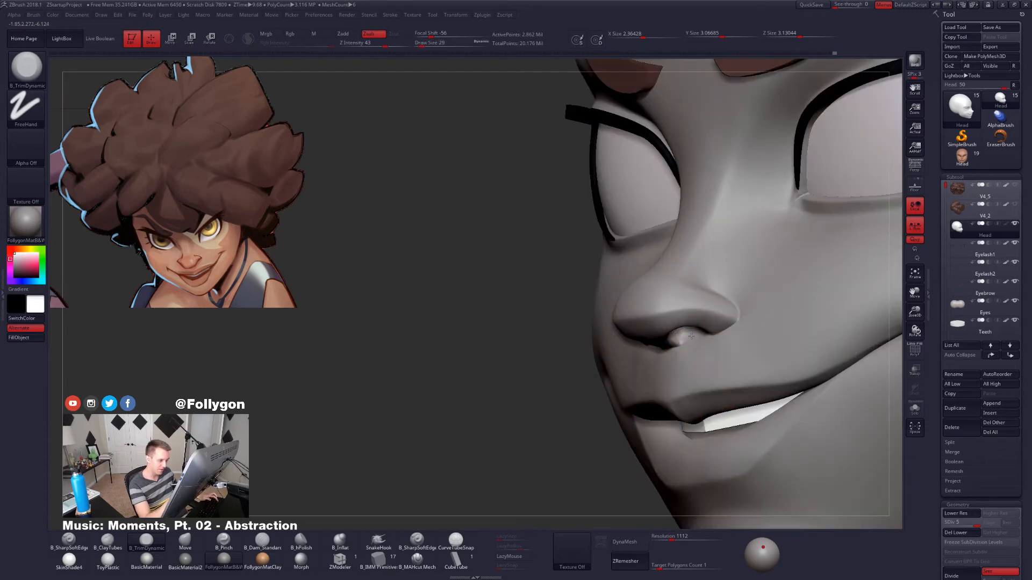
# Smooth the skin between the nostrils and upper lip at draw size 29.
pyautogui.moveTo(697, 358); pyautogui.dragTo(718, 346, button='right')
pyautogui.keyDown('shift'); pyautogui.moveTo(696, 352); pyautogui.dragTo(695, 350); pyautogui.keyUp('shift')
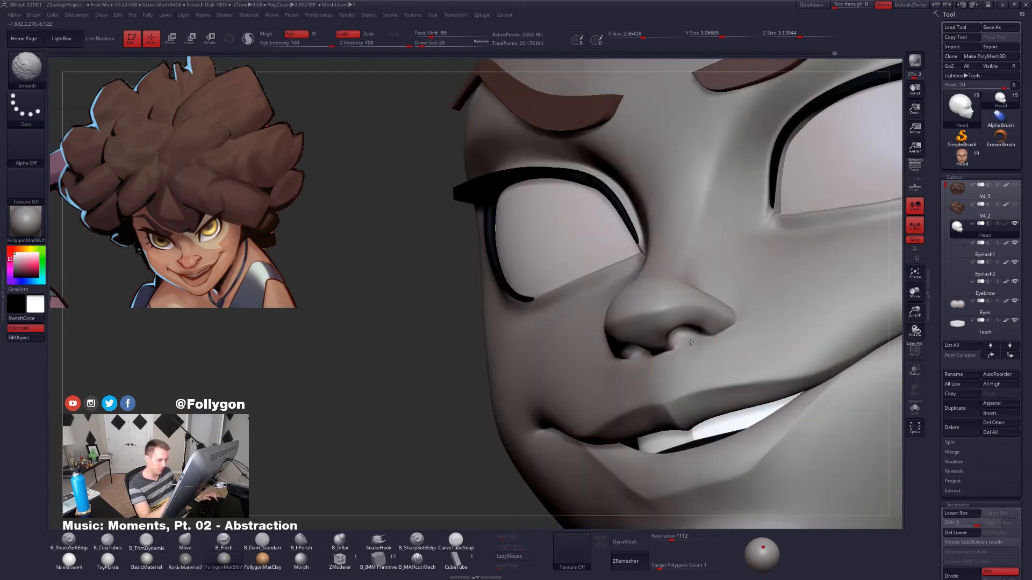
pyautogui.moveTo(694, 365); pyautogui.dragTo(681, 371, button='right')
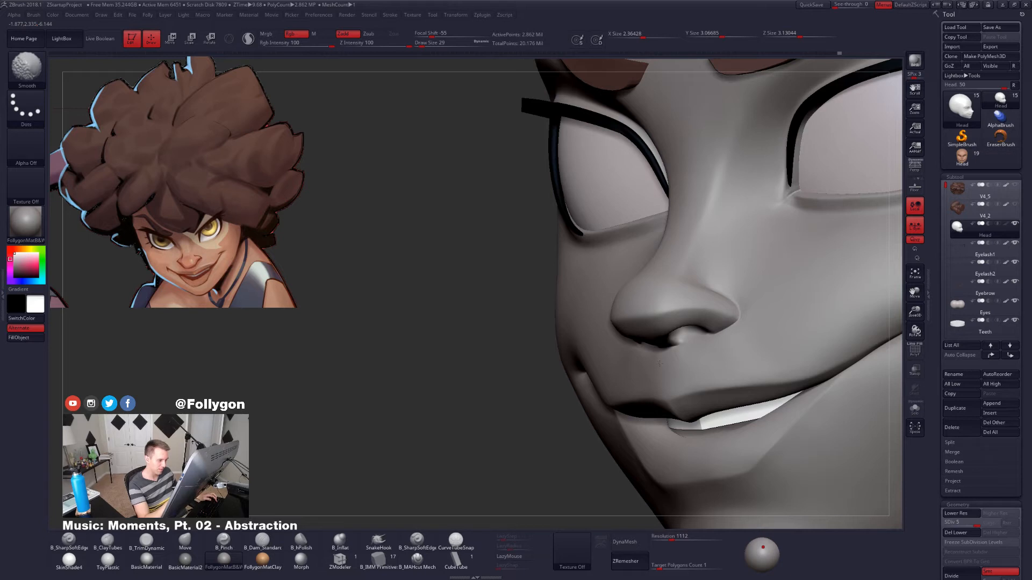
# Lower the Head subtool to subdivision level 3 and set the brush draw size to 61.
pyautogui.hotkey('shift', 'd')
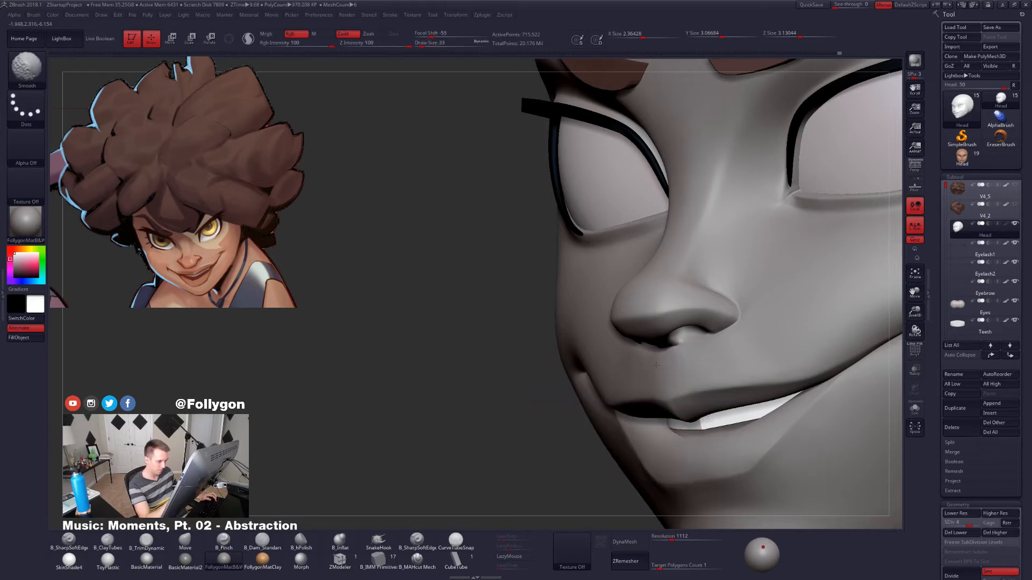
pyautogui.moveTo(660, 367)
pyautogui.mouseDown(button='right')
pyautogui.moveTo(687, 369)
pyautogui.moveTo(678, 365)
pyautogui.mouseUp(button='right')
pyautogui.moveTo(698, 417)
pyautogui.mouseDown(button='right')
pyautogui.moveTo(686, 416)
pyautogui.moveTo(700, 421)
pyautogui.mouseUp(button='right')
pyautogui.rightClick(701, 423)
pyautogui.moveTo(702, 382); pyautogui.dragTo(729, 372, button='right')
pyautogui.hotkey('shift', 'd')
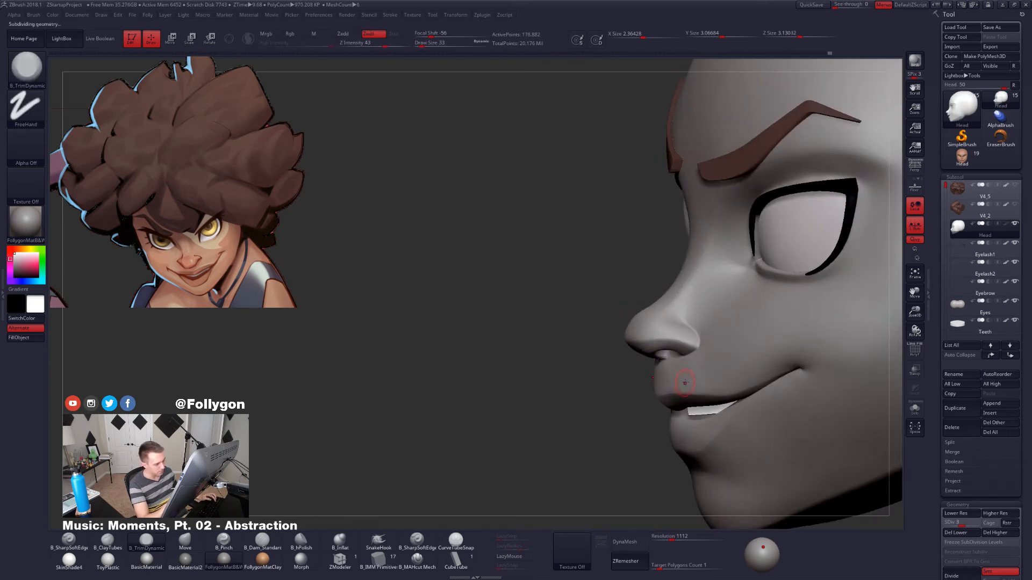
pyautogui.press('space')
pyautogui.hotkey('shift', 'f')
pyautogui.hotkey('shift', 'f')
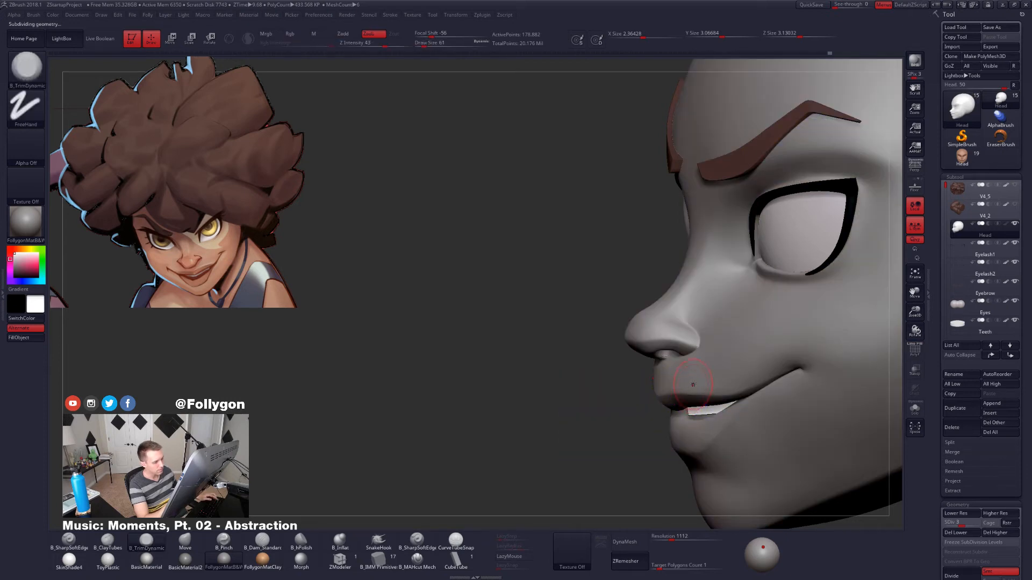
# At subdivision level 2 with the Move brush chosen, mask the eye areas, nose and lower face with softened edges.
pyautogui.press('b')
pyautogui.press('m')
pyautogui.press('v')
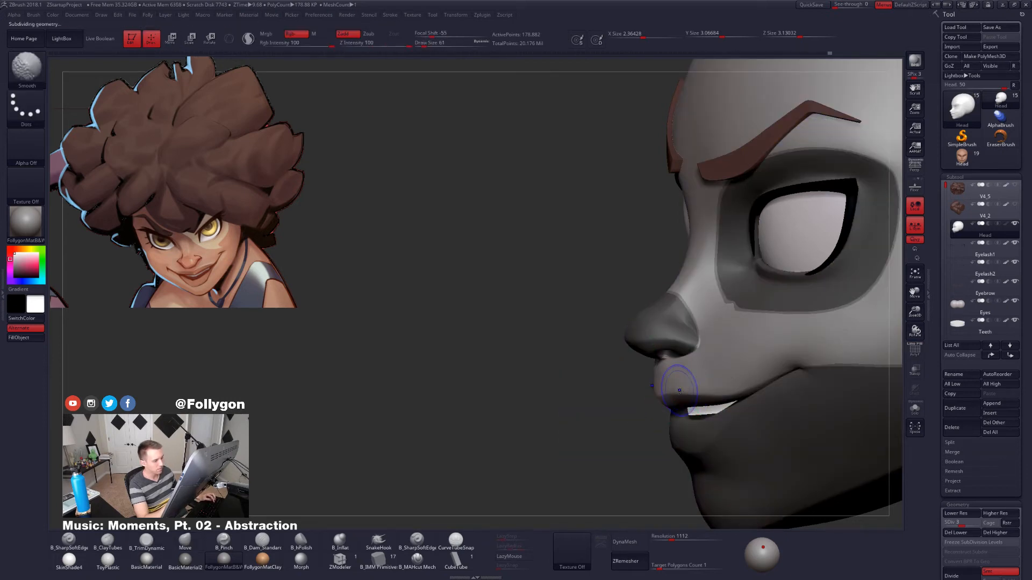
pyautogui.hotkey('shift', 'd')
pyautogui.keyDown('ctrl'); pyautogui.click(640, 422); pyautogui.keyUp('ctrl')
pyautogui.keyDown('ctrl'); pyautogui.click(674, 393); pyautogui.keyUp('ctrl')
pyautogui.keyDown('ctrl'); pyautogui.click(669, 400); pyautogui.keyUp('ctrl')
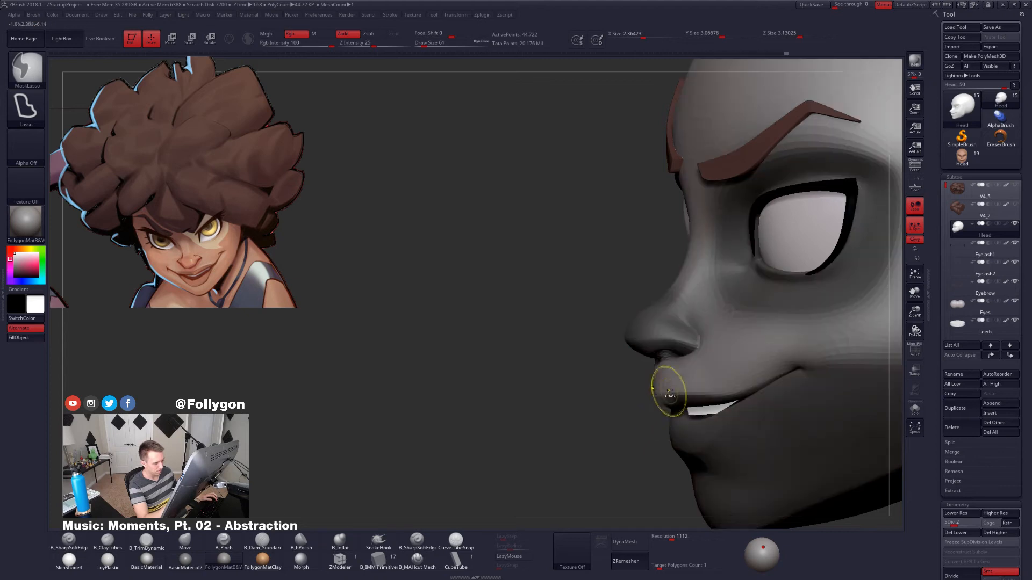
# Adjust and smooth the unmasked area between the nose and upper lip.
pyautogui.moveTo(729, 358)
pyautogui.mouseDown(button='right')
pyautogui.moveTo(690, 346)
pyautogui.moveTo(703, 364)
pyautogui.mouseUp(button='right')
pyautogui.keyDown('shift'); pyautogui.moveTo(698, 376); pyautogui.dragTo(705, 383); pyautogui.keyUp('shift')
pyautogui.moveTo(693, 371); pyautogui.dragTo(796, 363, button='right')
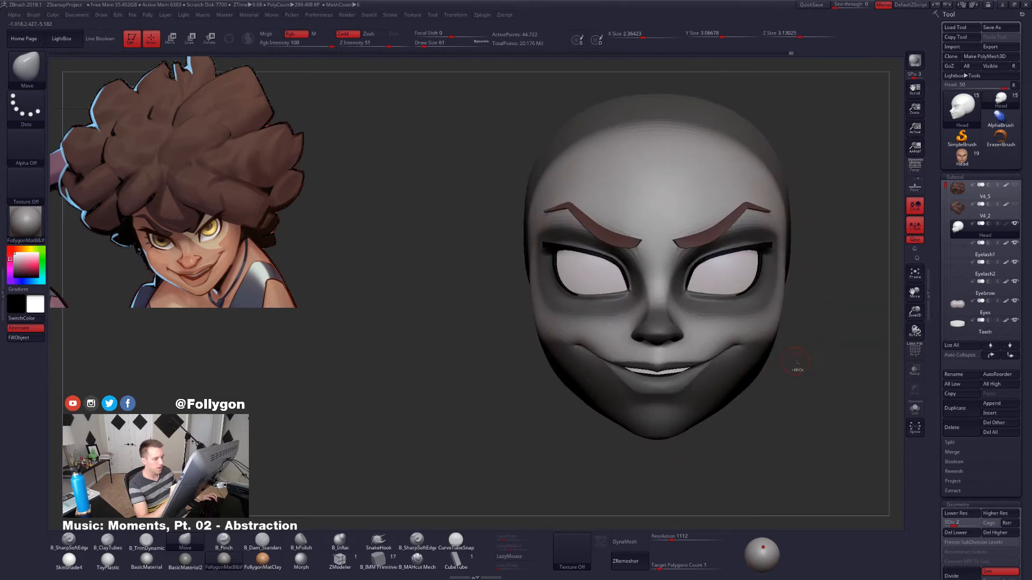
pyautogui.keyDown('ctrl'); pyautogui.moveTo(797, 363); pyautogui.dragTo(789, 379); pyautogui.keyUp('ctrl')
pyautogui.moveTo(787, 382)
pyautogui.mouseDown(button='right')
pyautogui.moveTo(772, 392)
pyautogui.moveTo(810, 386)
pyautogui.moveTo(753, 403)
pyautogui.moveTo(780, 397)
pyautogui.moveTo(723, 386)
pyautogui.mouseUp(button='right')
pyautogui.press('w')
pyautogui.keyDown('ctrl'); pyautogui.click(789, 327); pyautogui.keyUp('ctrl')
pyautogui.press('q')
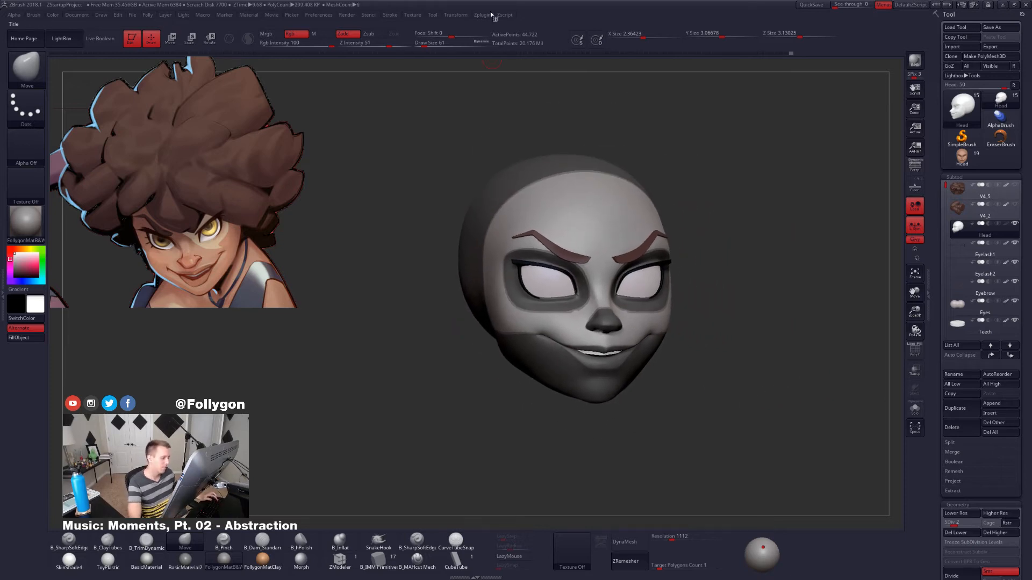
# Raise the head to subdivision level 5 and clear the mask.
pyautogui.moveTo(556, 122); pyautogui.dragTo(571, 185, button='right')
pyautogui.hotkey('ctrl', 'd')
pyautogui.hotkey('ctrl', 'd')
pyautogui.hotkey('ctrl', 'd')
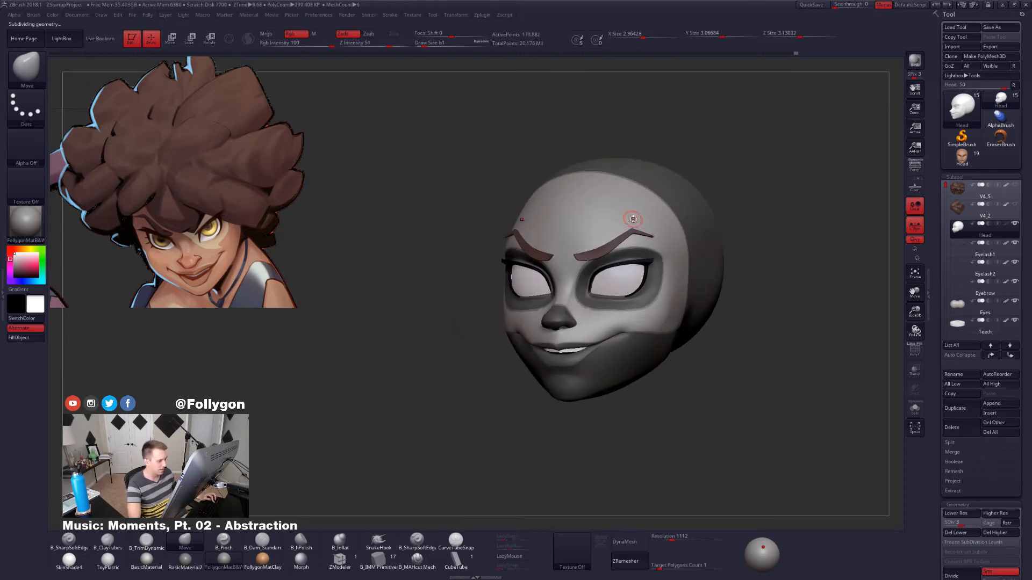
pyautogui.moveTo(659, 264); pyautogui.dragTo(705, 279, button='right')
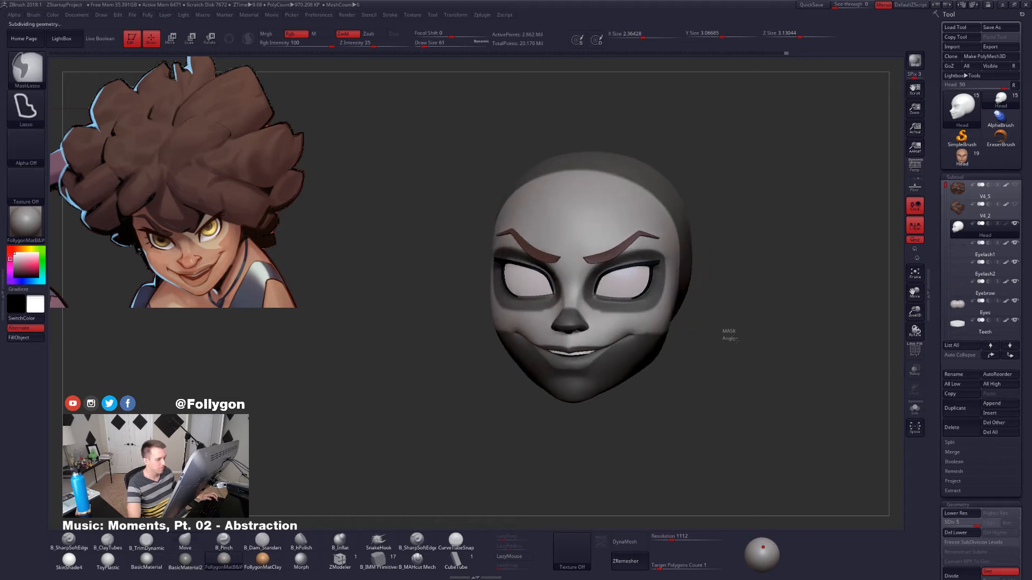
pyautogui.keyDown('ctrl'); pyautogui.moveTo(730, 331); pyautogui.dragTo(744, 347); pyautogui.keyUp('ctrl')
pyautogui.keyDown('alt'); pyautogui.moveTo(744, 347); pyautogui.dragTo(775, 358, button='right'); pyautogui.keyUp('alt')
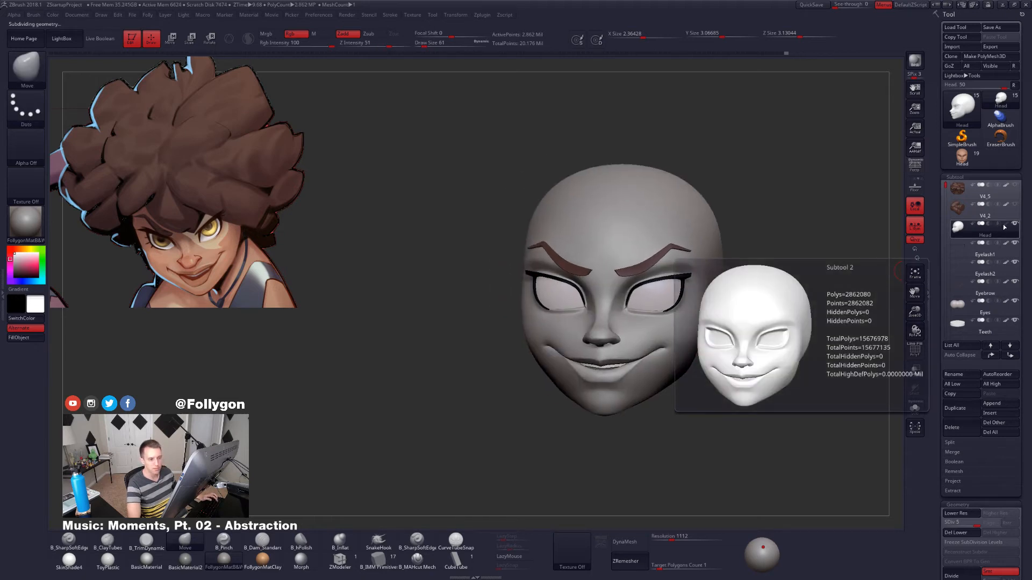
# Turn on polypaint colour for the Head subtool and choose the B_TrimDynamic brush.
pyautogui.click(1005, 224)
pyautogui.moveTo(775, 286)
pyautogui.keyDown('shift'); pyautogui.mouseDown(button='right')
pyautogui.moveTo(683, 313)
pyautogui.moveTo(699, 321)
pyautogui.moveTo(721, 394)
pyautogui.moveTo(648, 388)
pyautogui.mouseUp(button='right'); pyautogui.keyUp('shift')
pyautogui.moveTo(643, 341)
pyautogui.mouseDown(button='right')
pyautogui.moveTo(688, 344)
pyautogui.moveTo(654, 333)
pyautogui.moveTo(696, 369)
pyautogui.moveTo(671, 367)
pyautogui.moveTo(701, 347)
pyautogui.moveTo(659, 384)
pyautogui.moveTo(695, 353)
pyautogui.moveTo(684, 353)
pyautogui.mouseUp(button='right')
pyautogui.press('b')
pyautogui.press('t')
pyautogui.press('d')
pyautogui.press('space')
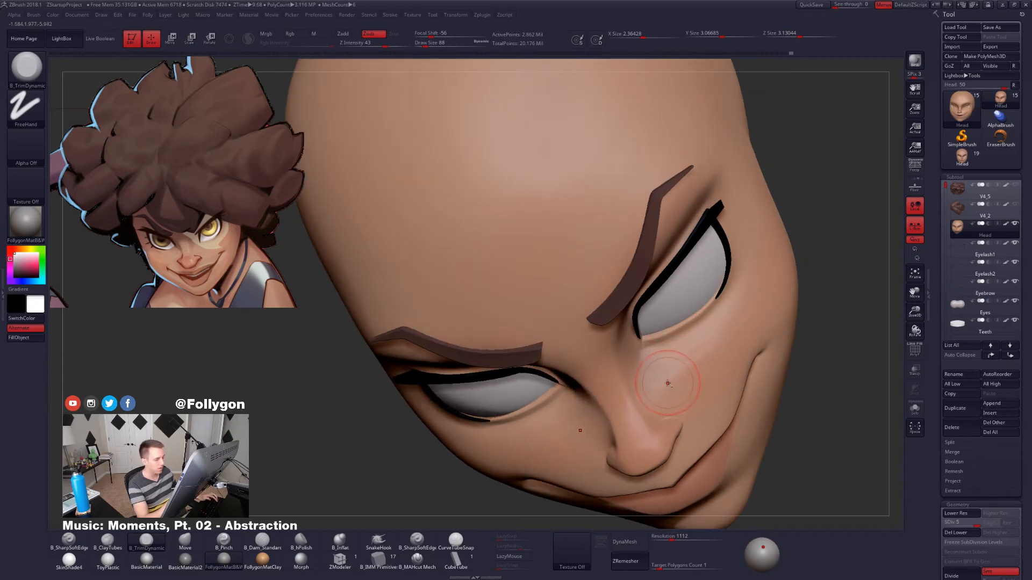
# Smooth the cheek between the nose and the eye using a draw size of 67.
pyautogui.moveTo(703, 355)
pyautogui.mouseDown(button='right')
pyautogui.moveTo(675, 372)
pyautogui.moveTo(662, 401)
pyautogui.moveTo(684, 356)
pyautogui.moveTo(734, 386)
pyautogui.moveTo(730, 362)
pyautogui.mouseUp(button='right')
pyautogui.hotkey('shift', 'd')
pyautogui.hotkey('shift', 'd')
pyautogui.press('shift')
pyautogui.press('space')
pyautogui.moveTo(730, 362); pyautogui.dragTo(722, 362)
pyautogui.moveTo(722, 362)
pyautogui.mouseDown(button='right')
pyautogui.moveTo(709, 359)
pyautogui.moveTo(725, 362)
pyautogui.moveTo(733, 345)
pyautogui.moveTo(702, 362)
pyautogui.moveTo(709, 380)
pyautogui.moveTo(702, 368)
pyautogui.moveTo(724, 370)
pyautogui.moveTo(724, 360)
pyautogui.moveTo(732, 385)
pyautogui.moveTo(720, 368)
pyautogui.moveTo(688, 375)
pyautogui.moveTo(725, 364)
pyautogui.mouseUp(button='right')
pyautogui.press('d')
pyautogui.press('shift')
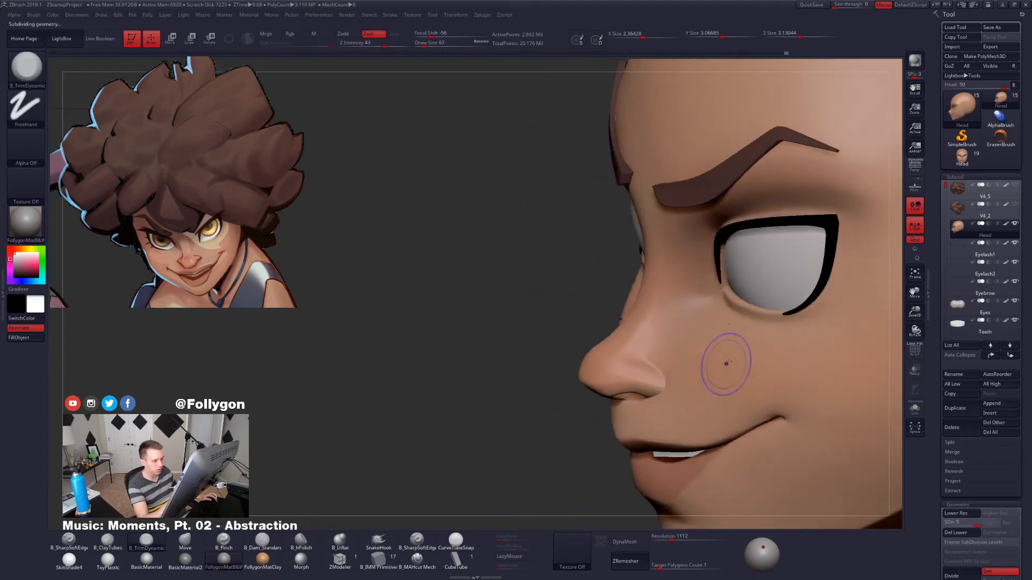
pyautogui.keyDown('shift'); pyautogui.moveTo(725, 361); pyautogui.dragTo(732, 336); pyautogui.keyUp('shift')
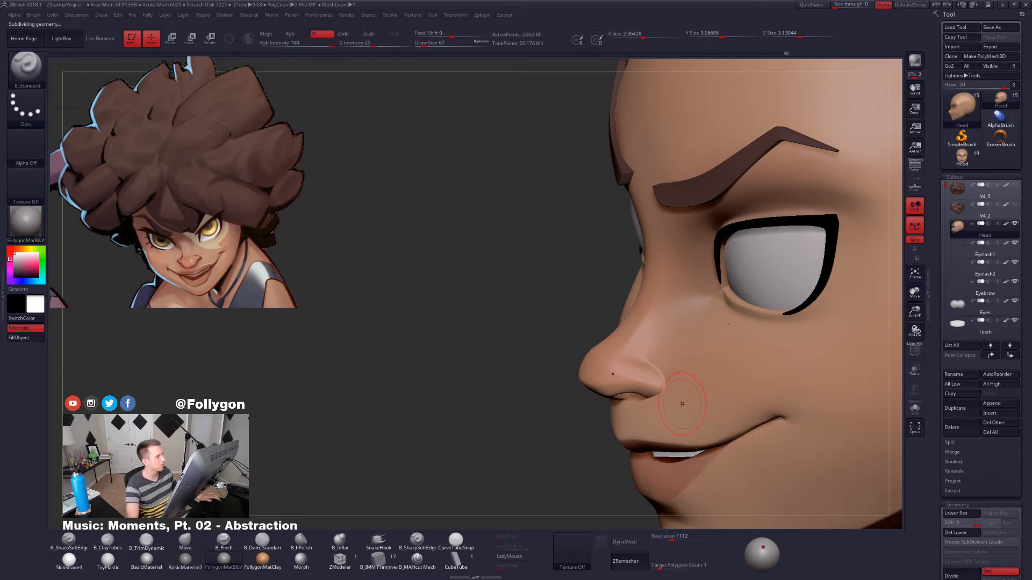
# Fill the Head subtool with the zbro_Paint material.
pyautogui.click(70, 558)
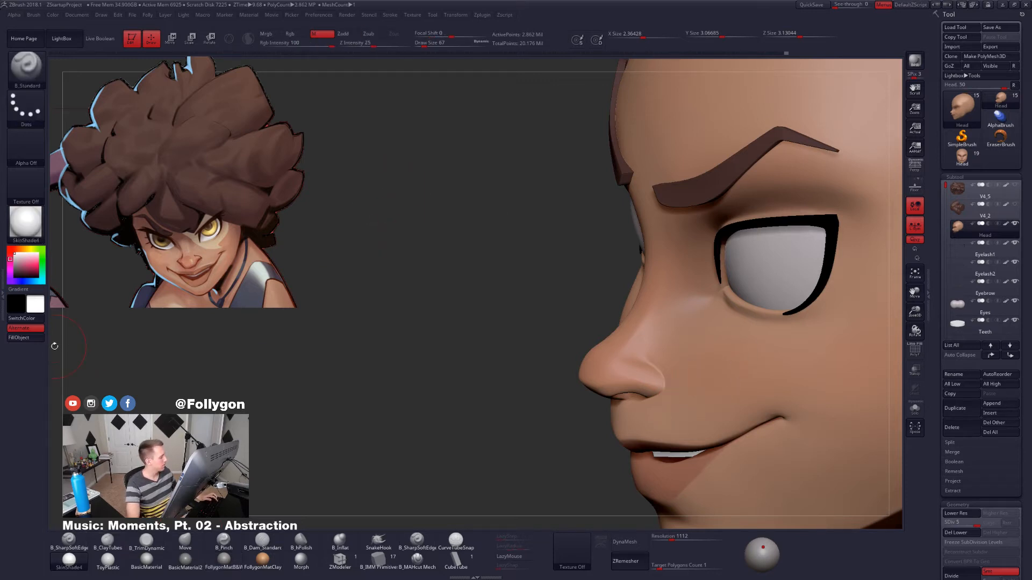
pyautogui.keyDown('ctrl'); pyautogui.moveTo(388, 425); pyautogui.dragTo(415, 417, button='right'); pyautogui.keyUp('ctrl')
pyautogui.click(66, 561)
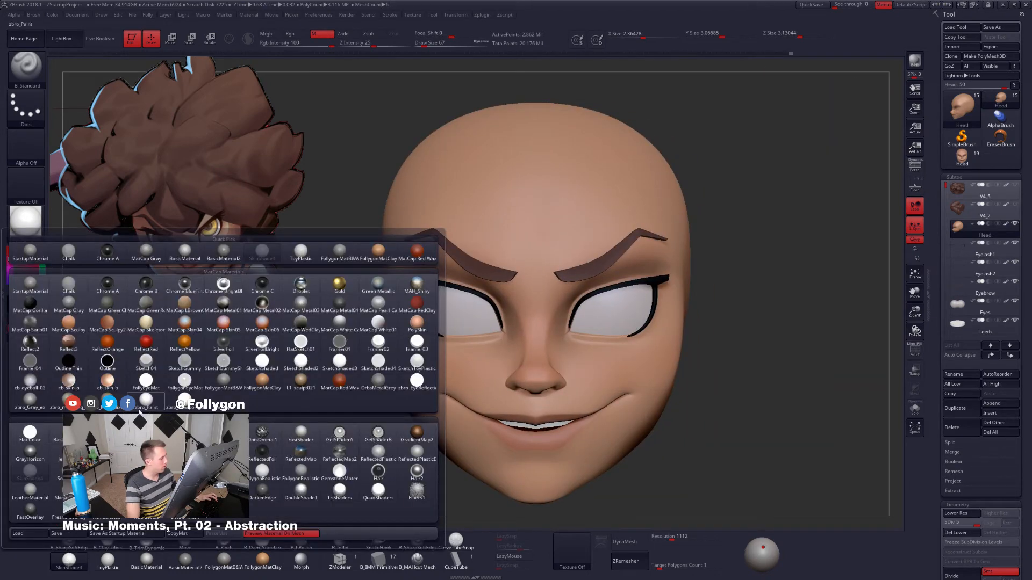
pyautogui.click(141, 407)
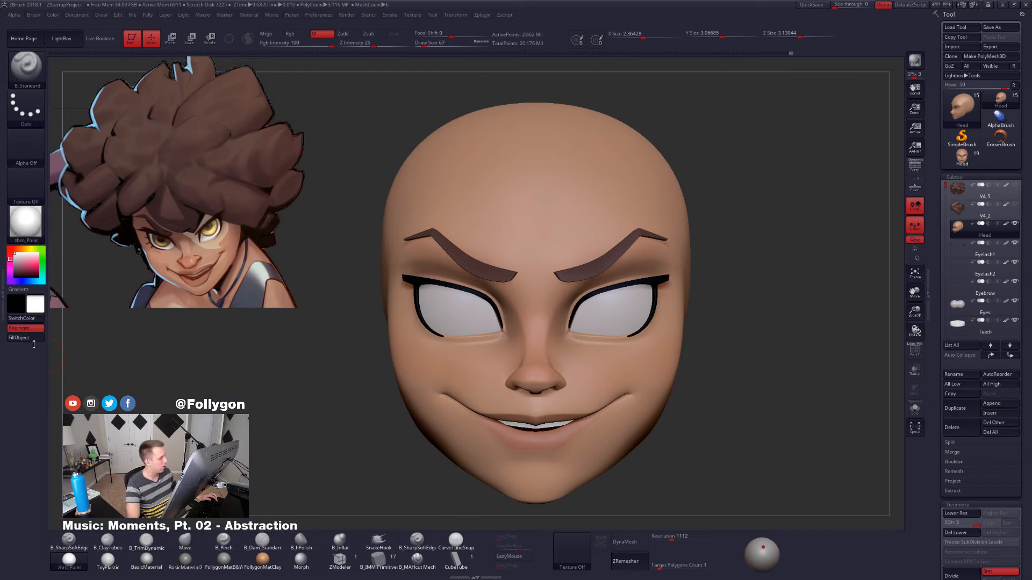
pyautogui.click(26, 337)
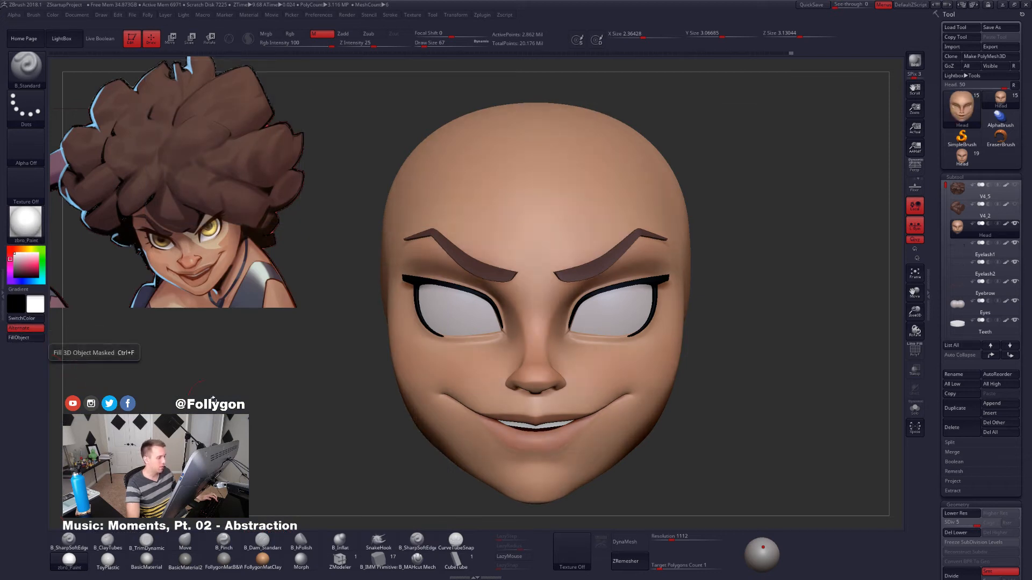
pyautogui.keyDown('alt'); pyautogui.moveTo(298, 417); pyautogui.dragTo(356, 412); pyautogui.keyUp('alt')
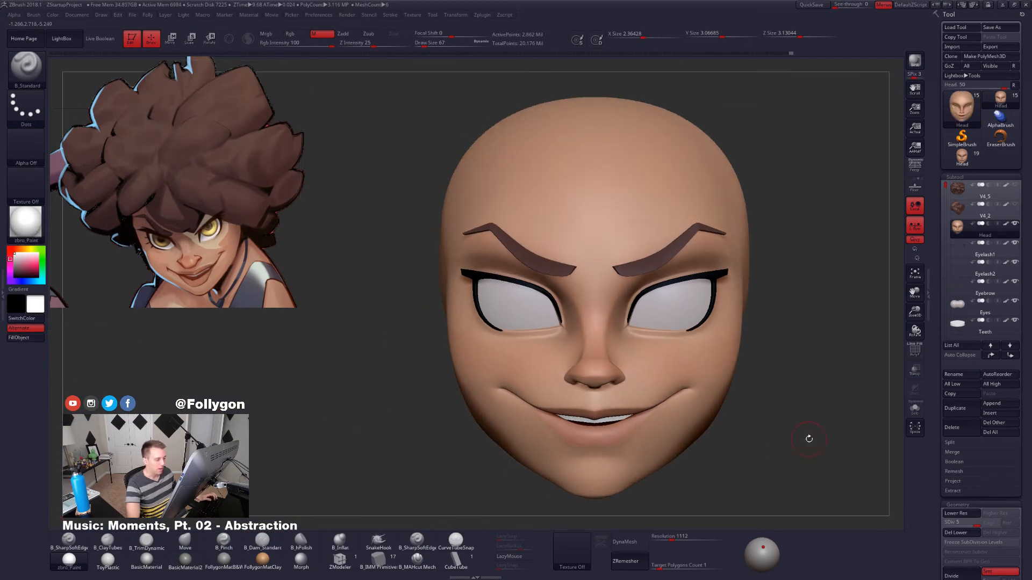
# Compare the face and jaw before and after the latest edits by repeatedly undoing and redoing them.
pyautogui.press('ctrl')
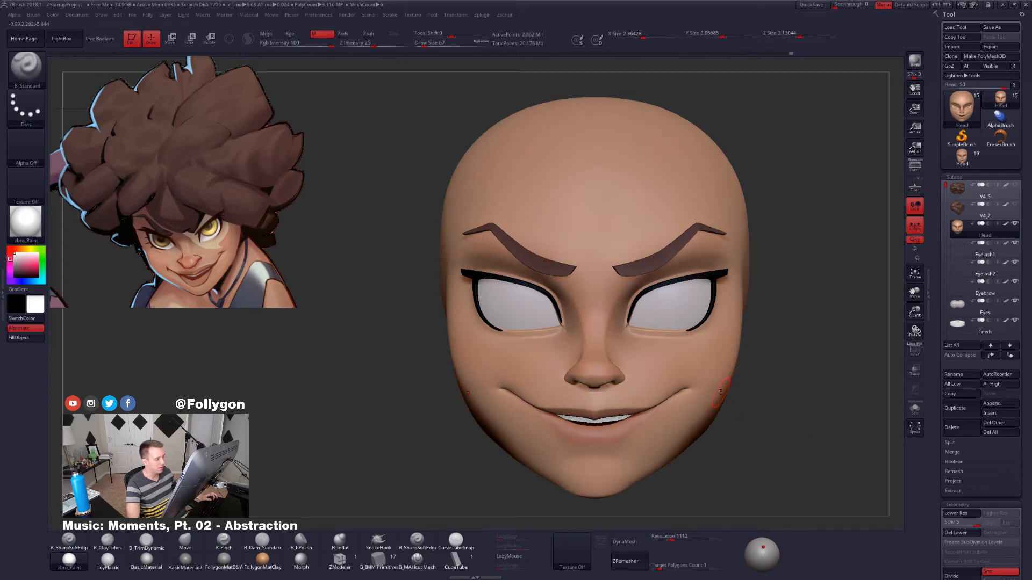
pyautogui.keyDown('ctrl'); pyautogui.click(721, 392); pyautogui.keyUp('ctrl')
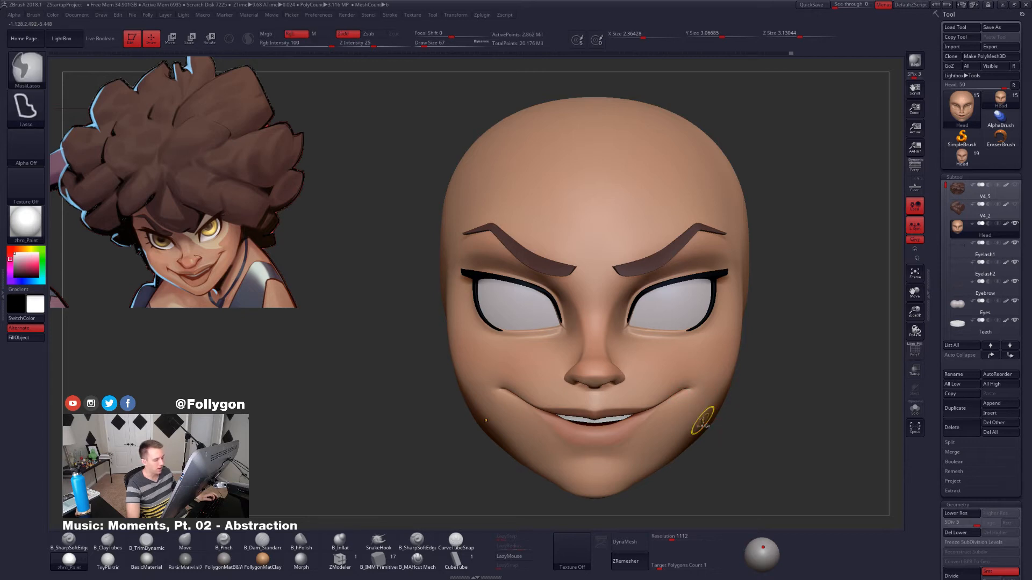
pyautogui.keyDown('ctrl'); pyautogui.click(702, 421); pyautogui.keyUp('ctrl')
pyautogui.moveTo(726, 413)
pyautogui.mouseDown()
pyautogui.moveTo(642, 420)
pyautogui.moveTo(729, 420)
pyautogui.mouseUp()
pyautogui.hotkey('ctrl', 'shift', 'z')
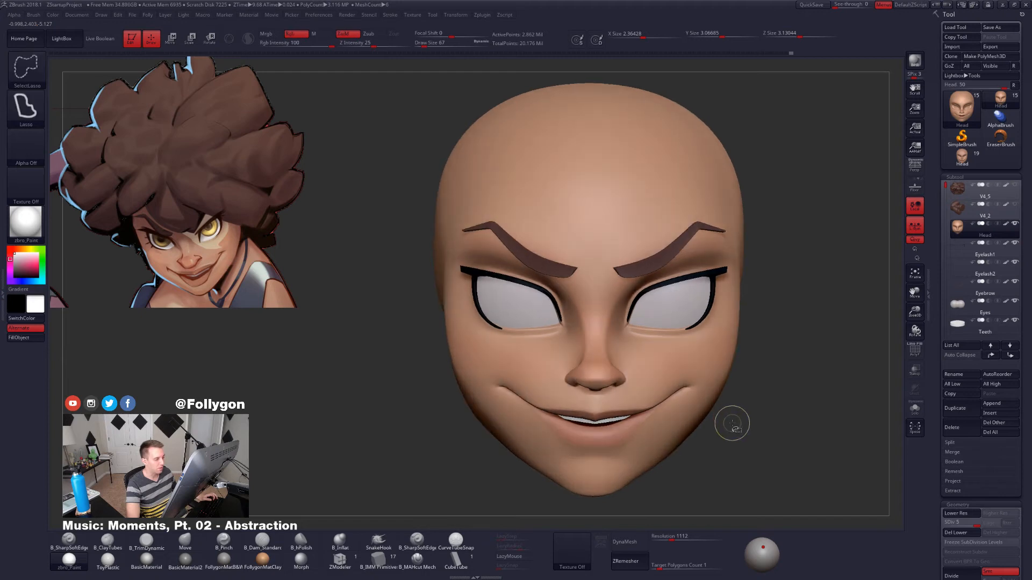
pyautogui.hotkey('ctrl', 'z')
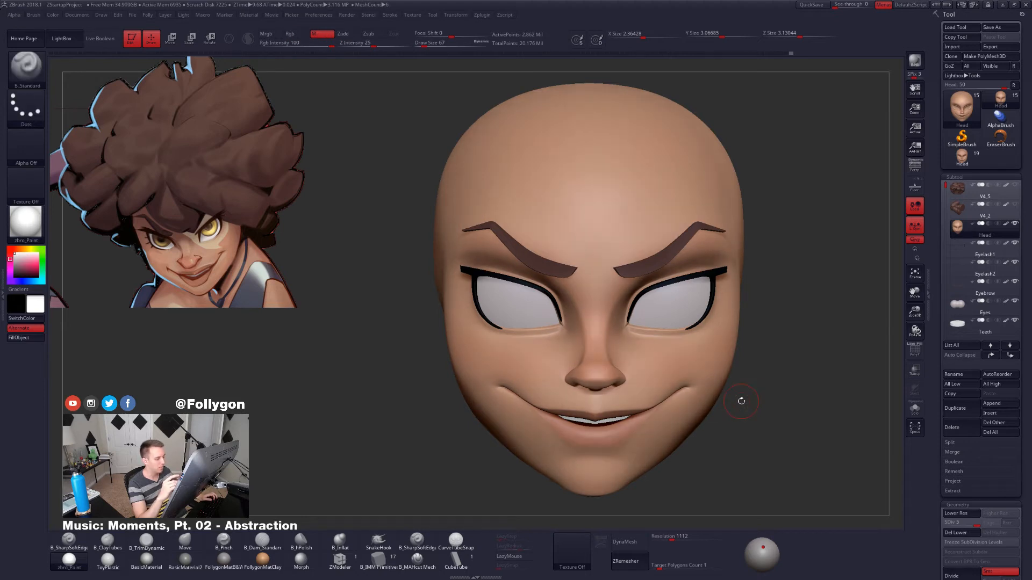
pyautogui.moveTo(733, 433); pyautogui.dragTo(763, 435)
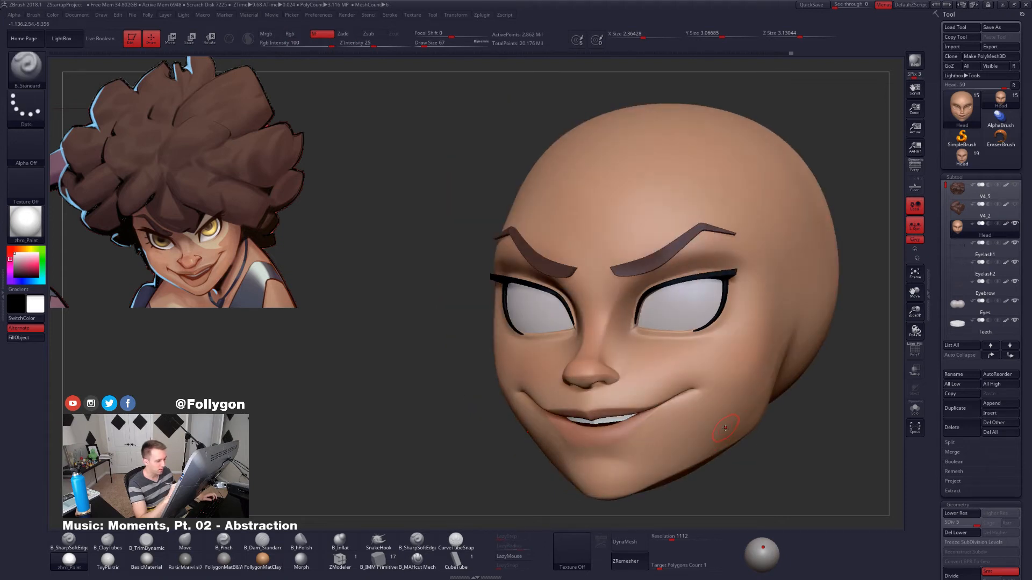
pyautogui.hotkey('ctrl', 'z')
pyautogui.hotkey('ctrl', 'shift', 'z')
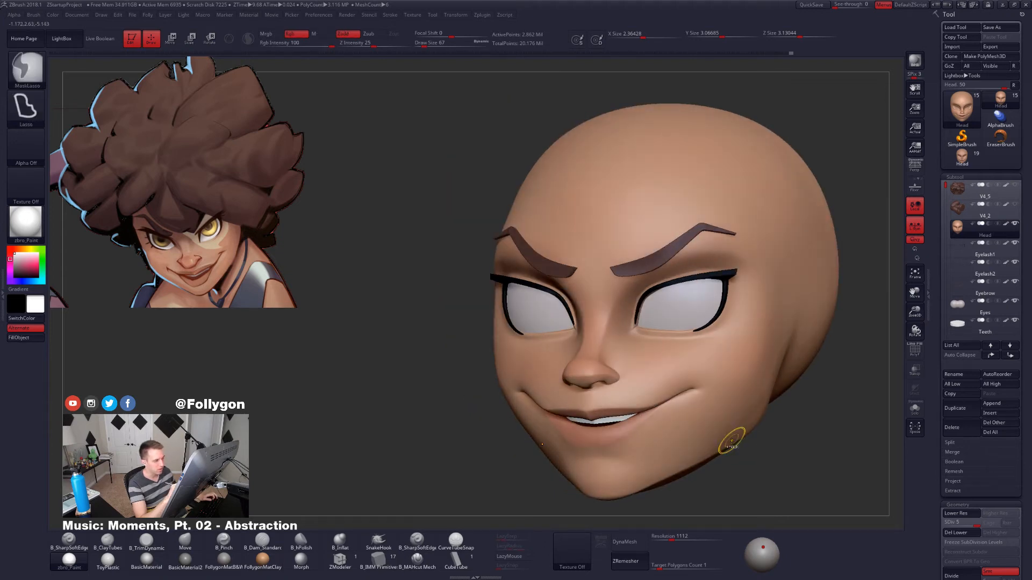
pyautogui.hotkey('ctrl', 'z')
pyautogui.hotkey('ctrl', 'shift', 'z')
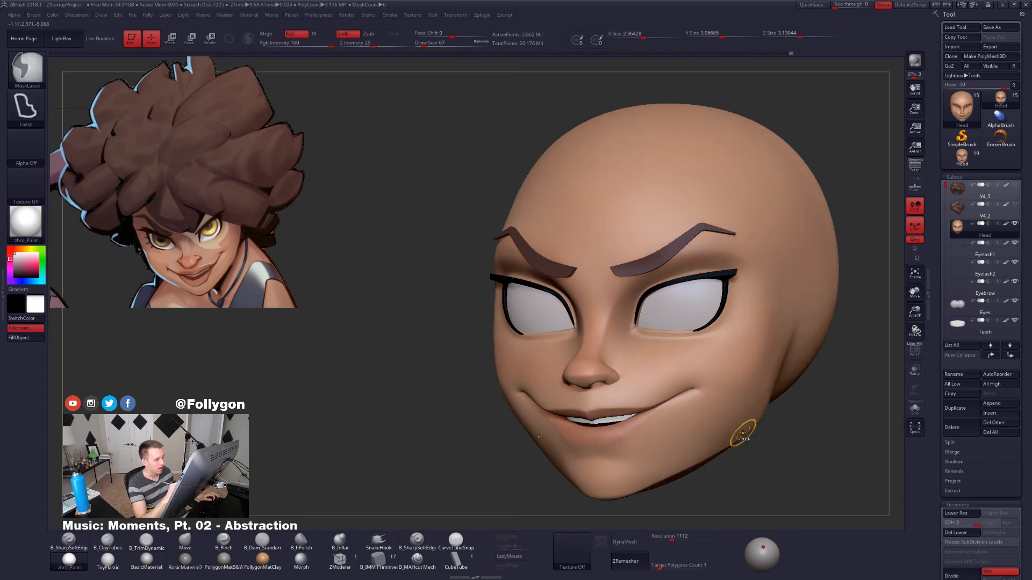
pyautogui.hotkey('ctrl', 'z')
pyautogui.hotkey('ctrl', 'shift', 'z')
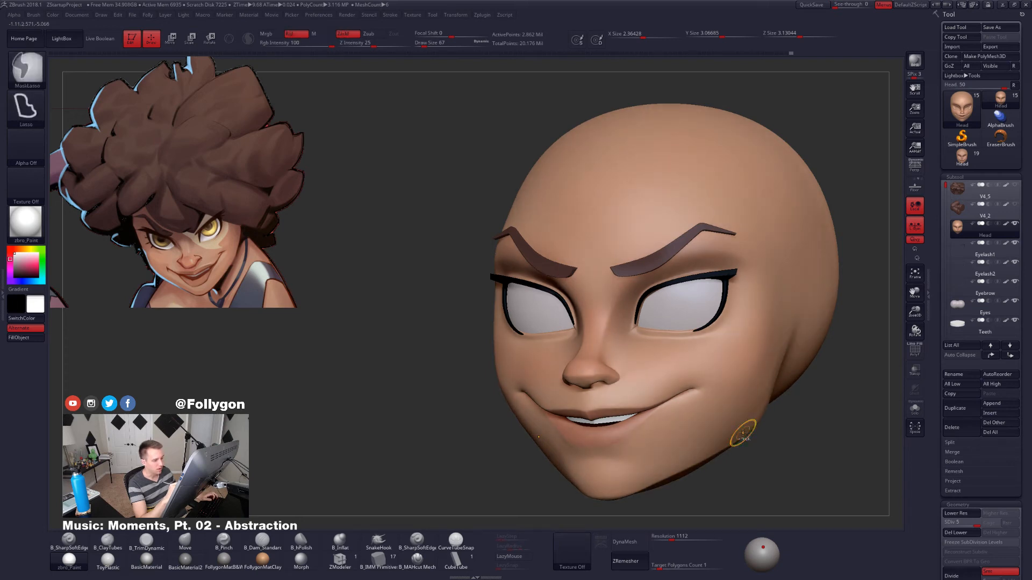
pyautogui.hotkey('ctrl', 'z')
pyautogui.hotkey('ctrl', 'shift', 'z')
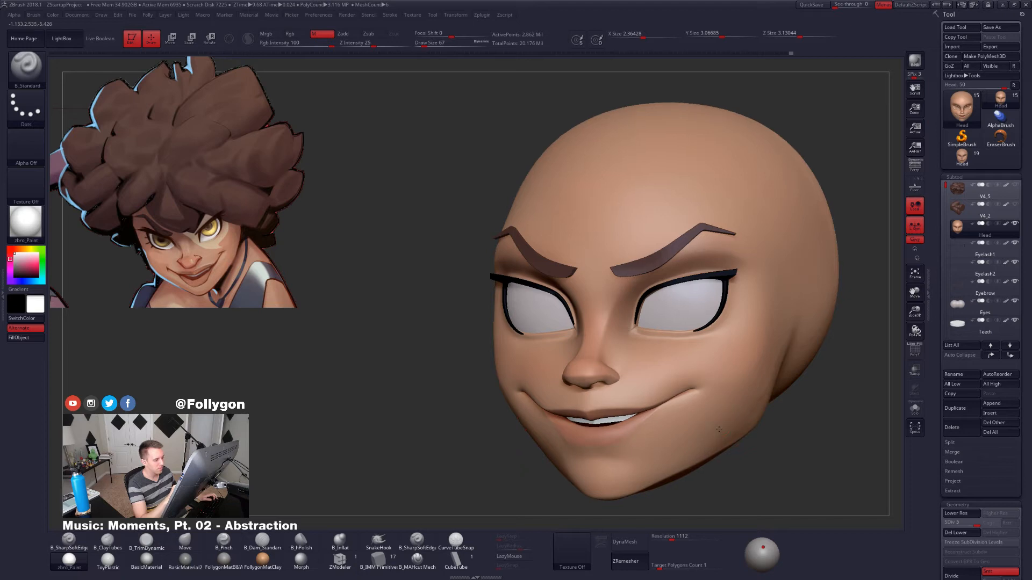
# Choose the B_Pinch brush and set its draw size to 33 for work on the nose.
pyautogui.moveTo(721, 415)
pyautogui.mouseDown(button='right')
pyautogui.moveTo(745, 415)
pyautogui.moveTo(710, 458)
pyautogui.moveTo(667, 402)
pyautogui.moveTo(627, 405)
pyautogui.mouseUp(button='right')
pyautogui.press('b')
pyautogui.press('p')
pyautogui.press('i')
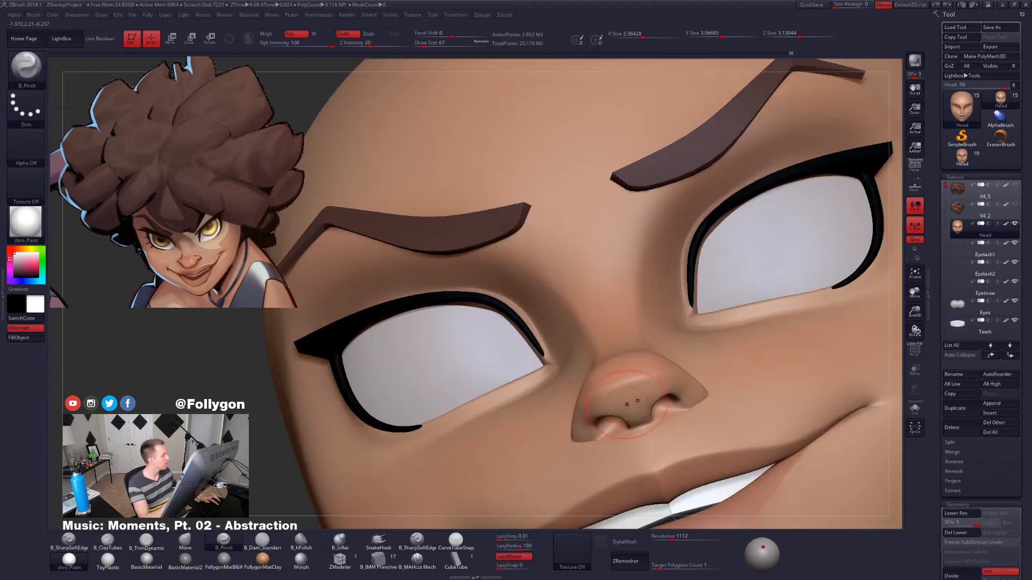
pyautogui.press('space')
pyautogui.moveTo(645, 396); pyautogui.dragTo(629, 396)
pyautogui.moveTo(629, 401); pyautogui.dragTo(608, 397, button='right')
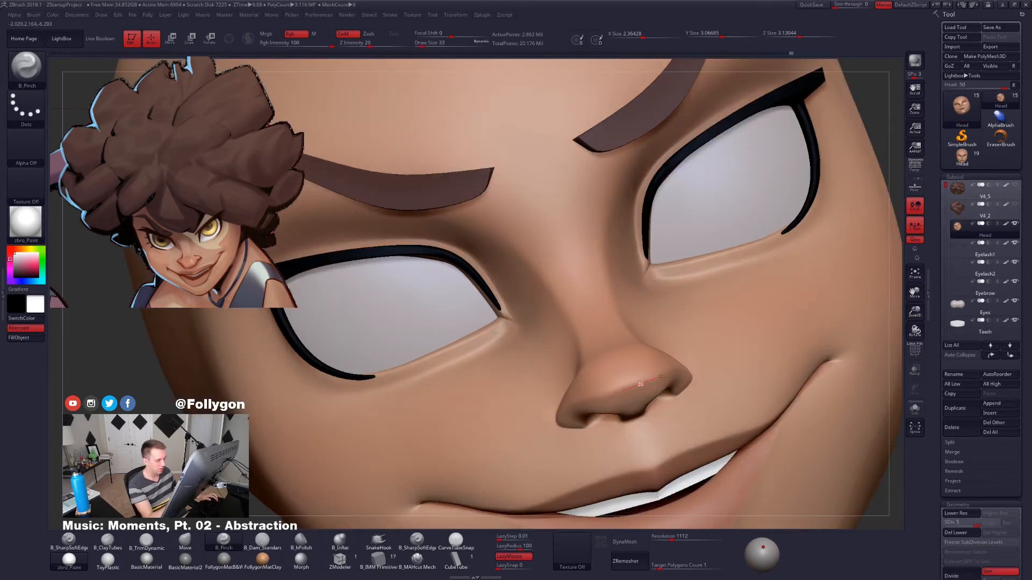
pyautogui.moveTo(680, 371)
pyautogui.mouseDown(button='right')
pyautogui.moveTo(605, 397)
pyautogui.moveTo(647, 398)
pyautogui.moveTo(628, 451)
pyautogui.moveTo(656, 413)
pyautogui.moveTo(659, 376)
pyautogui.mouseUp(button='right')
# Isolate the nose polygroup of the head and set the pinch brush's draw size to 18.
pyautogui.press('shift')
pyautogui.keyDown('ctrl'); pyautogui.keyDown('shift'); pyautogui.click(664, 399); pyautogui.keyUp('shift'); pyautogui.keyUp('ctrl')
pyautogui.press('s')
pyautogui.moveTo(644, 439); pyautogui.dragTo(637, 439)
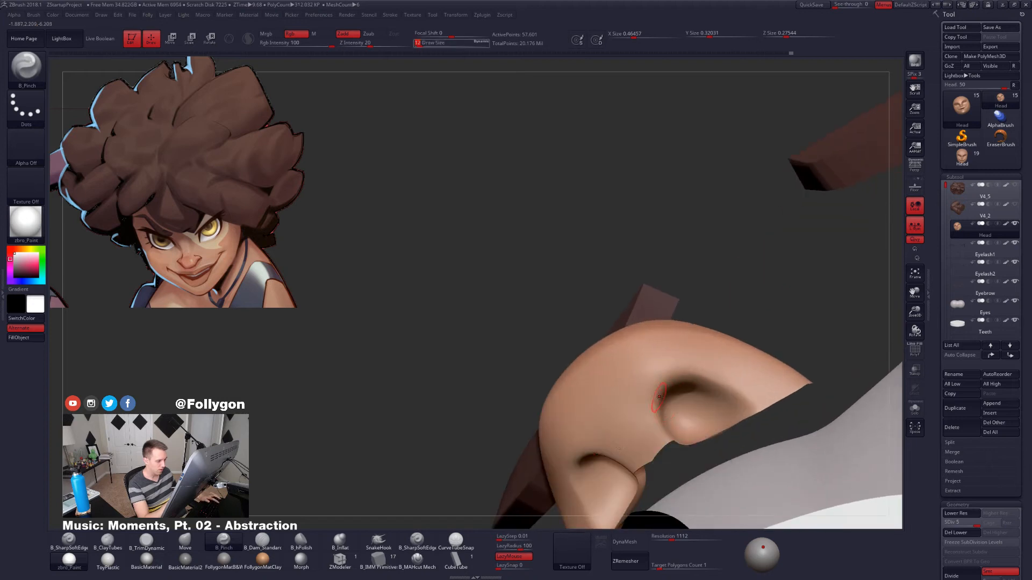
pyautogui.moveTo(638, 440); pyautogui.dragTo(648, 426, button='right')
pyautogui.press('space')
pyautogui.moveTo(646, 426); pyautogui.dragTo(650, 426)
pyautogui.moveTo(650, 426); pyautogui.dragTo(637, 430, button='right')
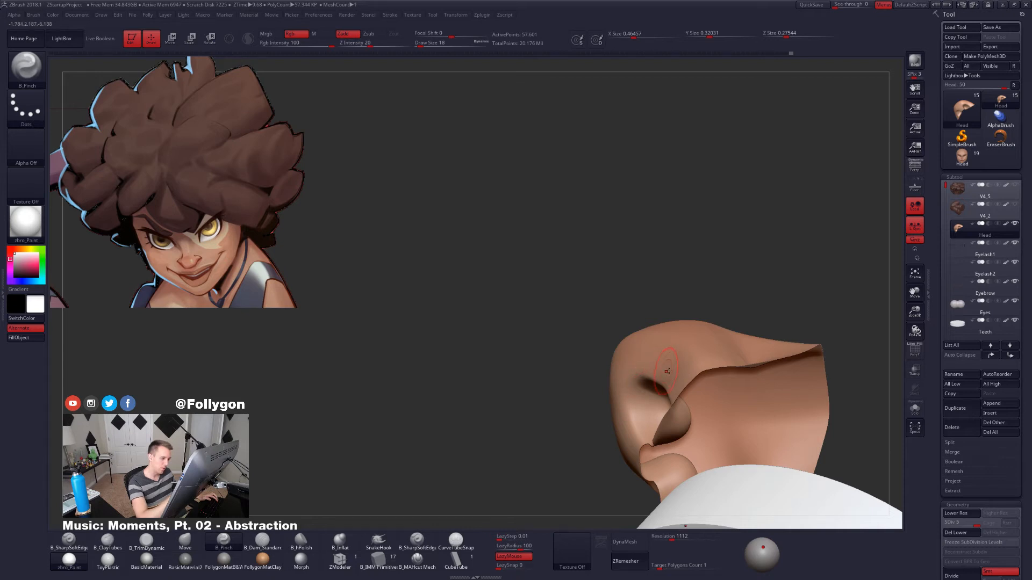
# Pinch and smooth the nostril edges on the isolated nose, and unhide the rest of the head.
pyautogui.moveTo(666, 353); pyautogui.dragTo(626, 377, button='right')
pyautogui.moveTo(656, 382); pyautogui.dragTo(681, 390)
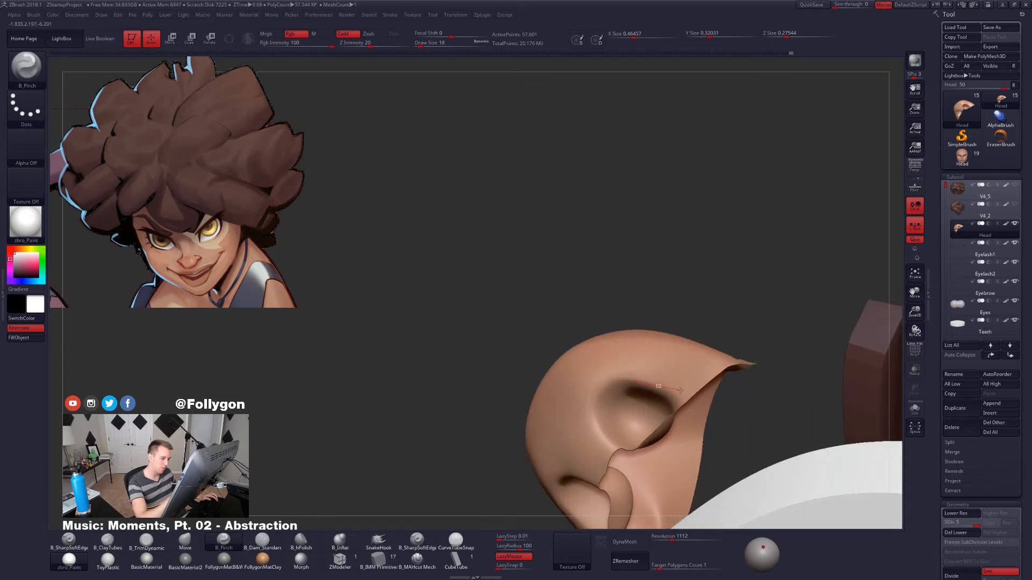
pyautogui.moveTo(700, 432); pyautogui.dragTo(700, 431)
pyautogui.moveTo(698, 429)
pyautogui.mouseDown(button='right')
pyautogui.moveTo(667, 395)
pyautogui.moveTo(710, 427)
pyautogui.mouseUp(button='right')
pyautogui.keyDown('shift'); pyautogui.moveTo(718, 383); pyautogui.dragTo(711, 377); pyautogui.keyUp('shift')
pyautogui.moveTo(711, 378)
pyautogui.mouseDown(button='right')
pyautogui.moveTo(701, 388)
pyautogui.moveTo(685, 350)
pyautogui.moveTo(666, 414)
pyautogui.moveTo(705, 419)
pyautogui.moveTo(693, 376)
pyautogui.mouseUp(button='right')
pyautogui.keyDown('ctrl'); pyautogui.keyDown('shift'); pyautogui.click(686, 427); pyautogui.keyUp('shift'); pyautogui.keyUp('ctrl')
pyautogui.moveTo(693, 376)
pyautogui.mouseDown(button='right')
pyautogui.moveTo(753, 403)
pyautogui.moveTo(744, 371)
pyautogui.moveTo(694, 370)
pyautogui.mouseUp(button='right')
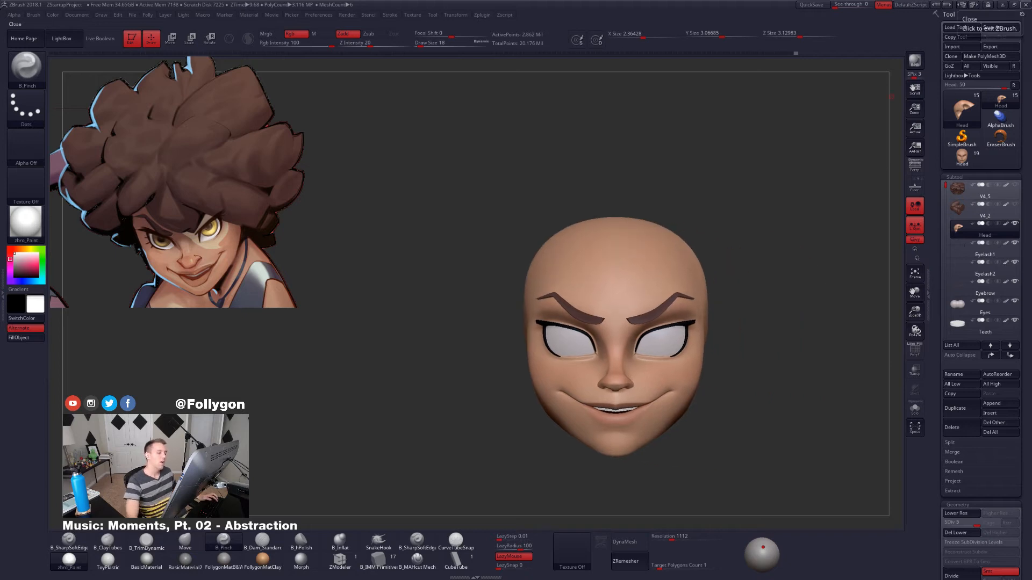
# Choose the Move brush and set its draw size to 61 for work on the nose.
pyautogui.keyDown('ctrl'); pyautogui.moveTo(640, 398); pyautogui.dragTo(719, 459, button='right'); pyautogui.keyUp('ctrl')
pyautogui.press('b')
pyautogui.press('m')
pyautogui.press('v')
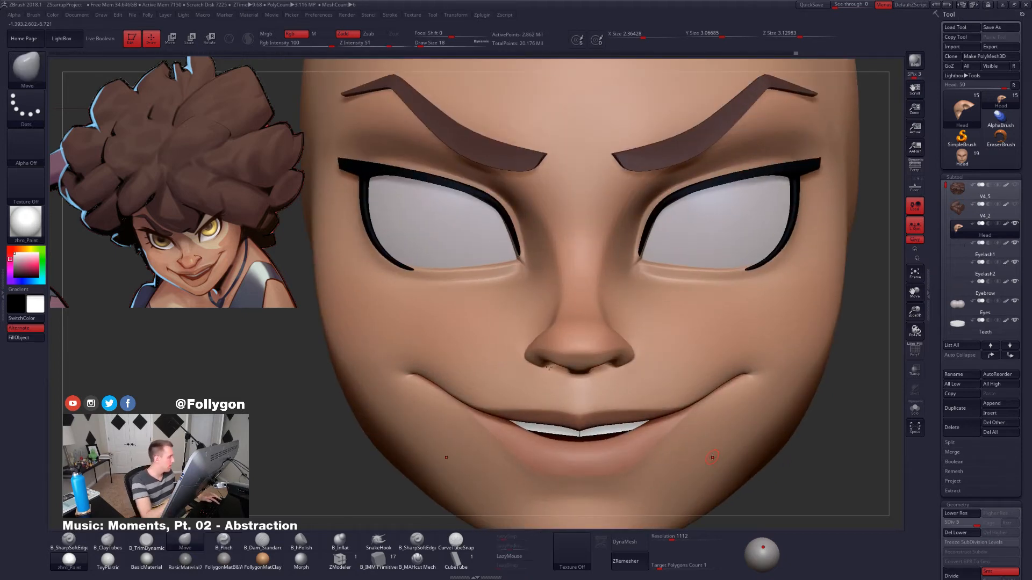
pyautogui.press('space')
pyautogui.click(595, 353)
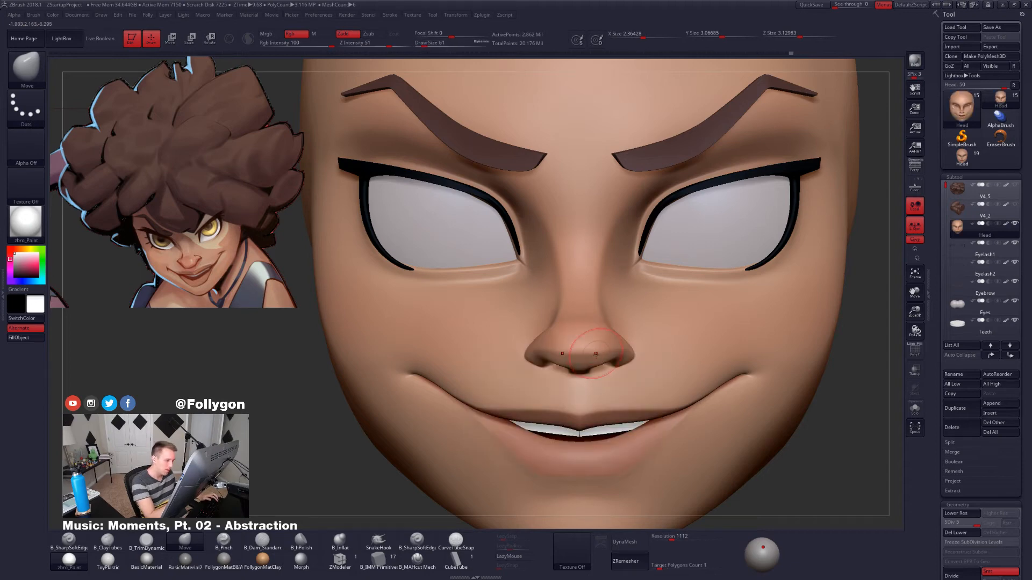
pyautogui.moveTo(596, 352)
pyautogui.mouseDown(button='right')
pyautogui.moveTo(521, 354)
pyautogui.moveTo(627, 359)
pyautogui.moveTo(670, 380)
pyautogui.moveTo(611, 356)
pyautogui.mouseUp(button='right')
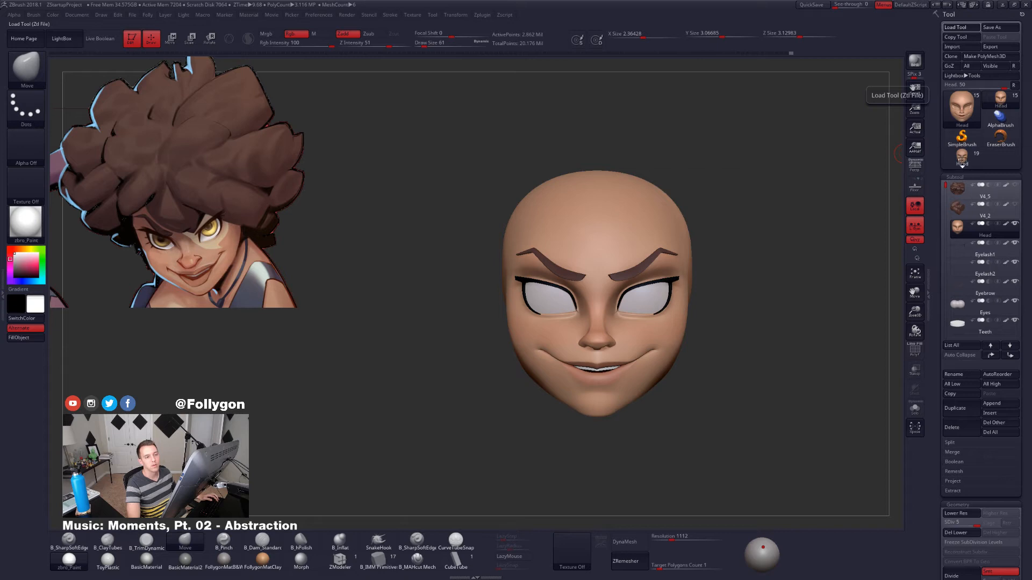
# Load earlier saved tools of the character and hide the older version's hair pieces to examine its head.
pyautogui.click(962, 158)
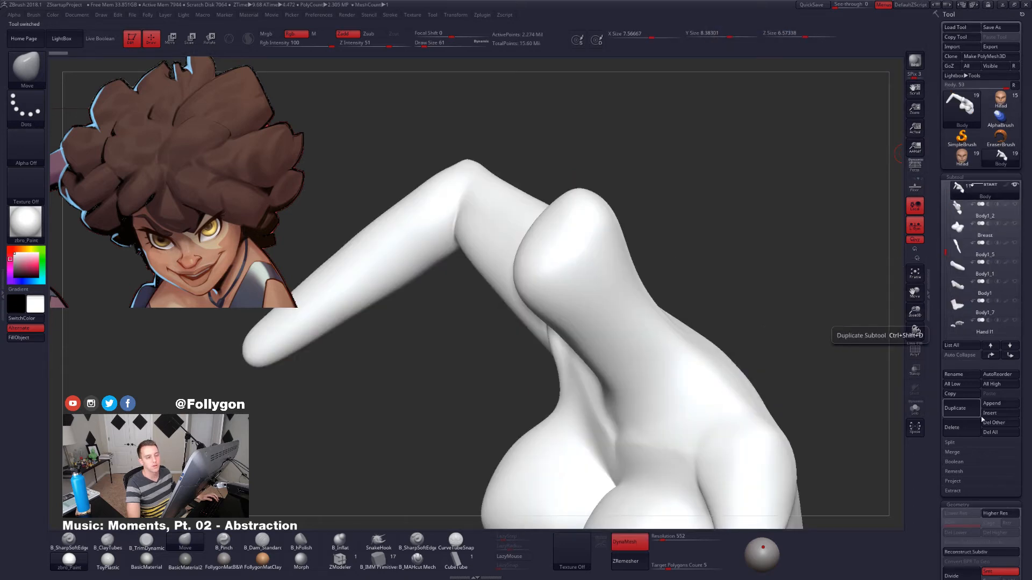
pyautogui.click(998, 433)
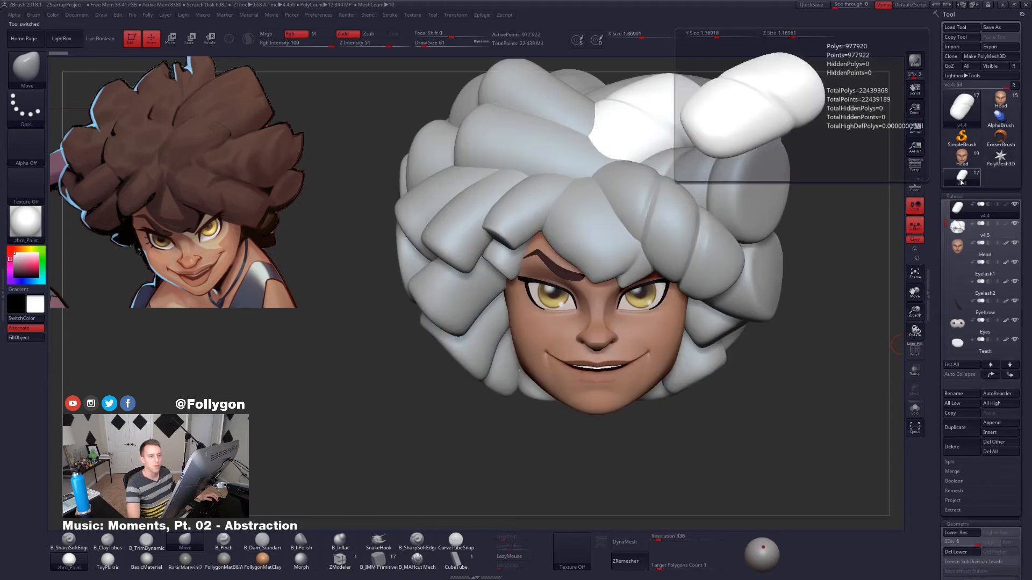
pyautogui.keyDown('alt'); pyautogui.click(741, 202); pyautogui.keyUp('alt')
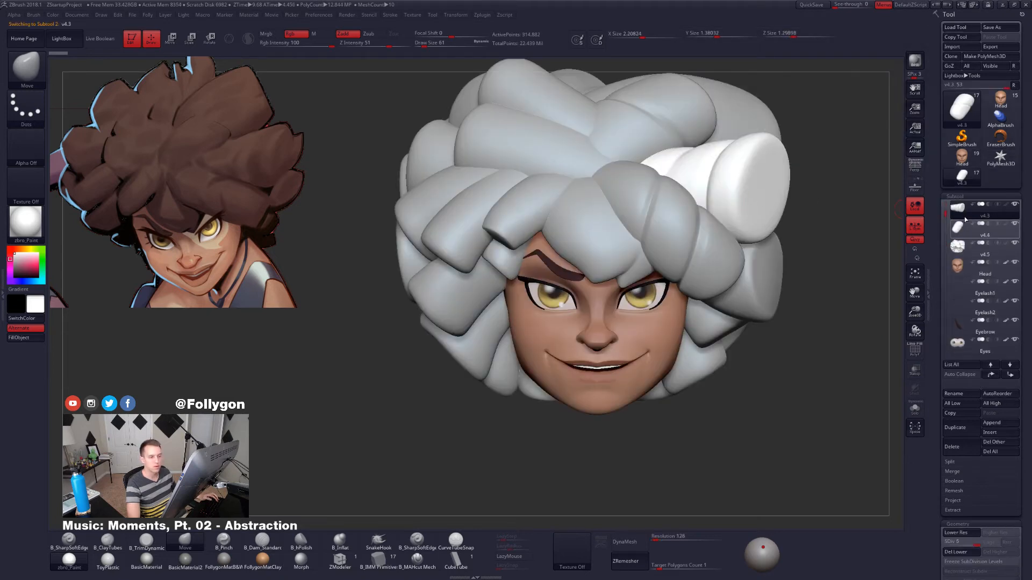
pyautogui.moveTo(961, 212)
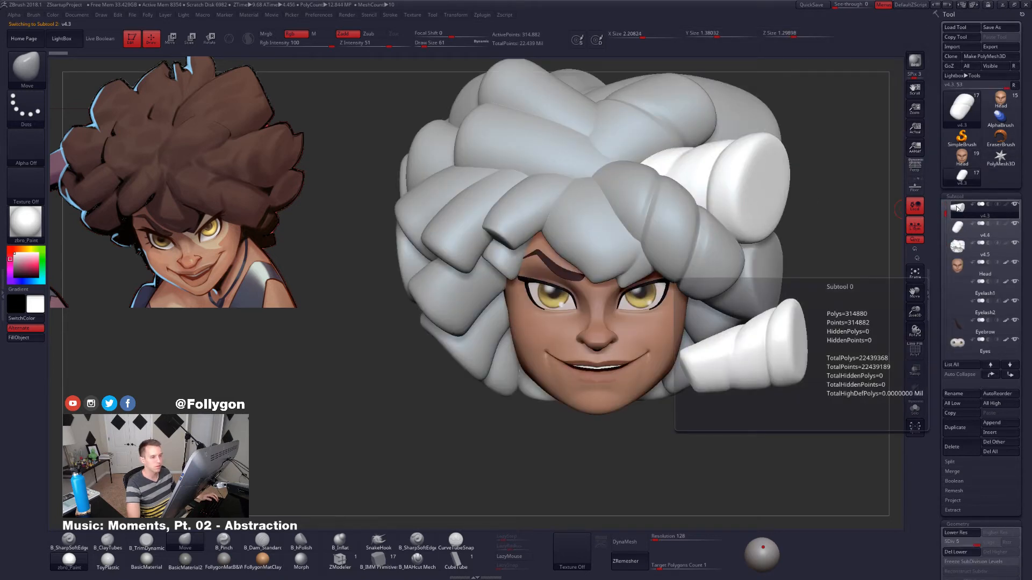
pyautogui.moveTo(946, 214); pyautogui.dragTo(946, 205)
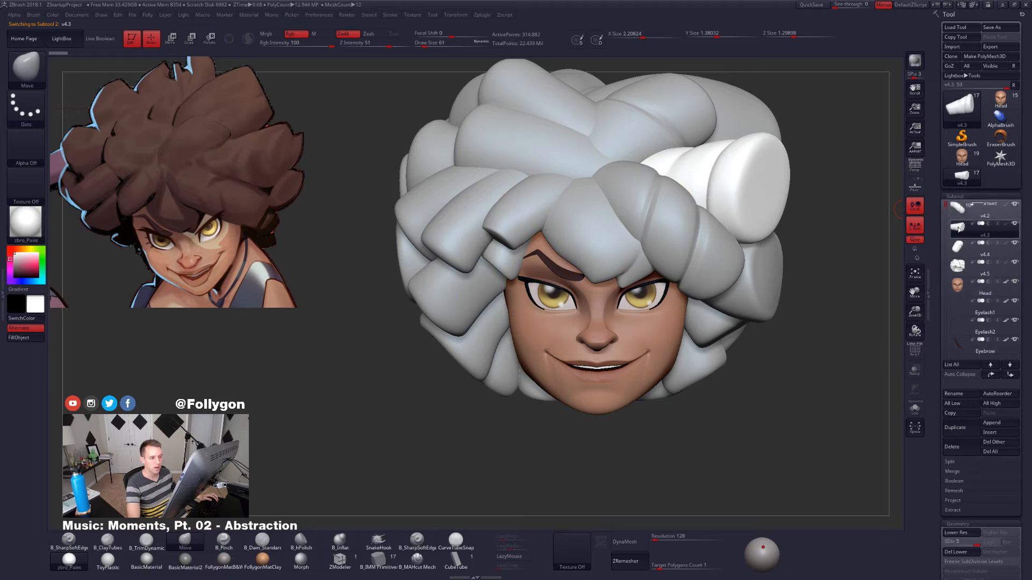
pyautogui.click(958, 246)
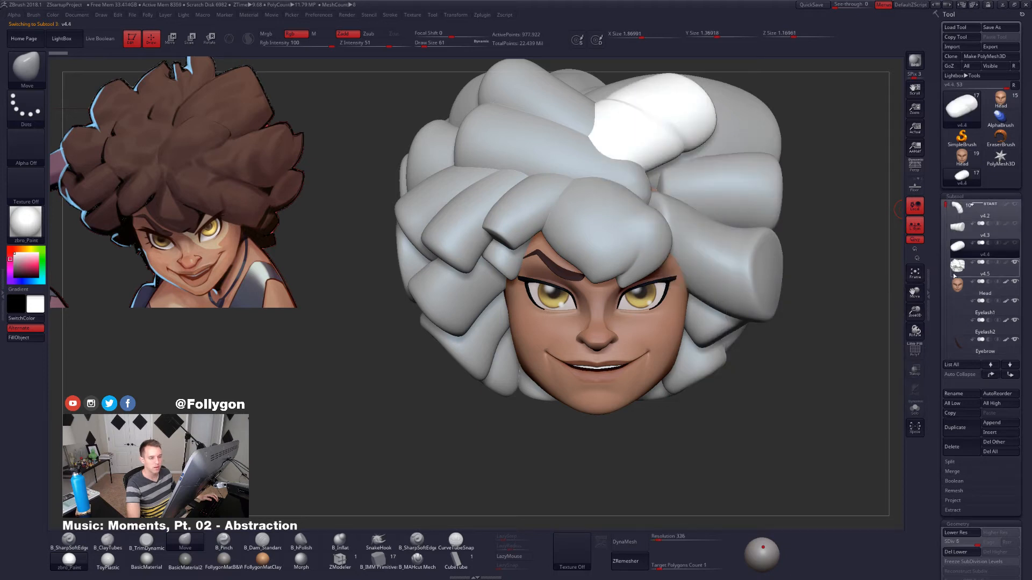
pyautogui.click(954, 275)
pyautogui.click(956, 291)
pyautogui.moveTo(739, 317)
pyautogui.mouseDown()
pyautogui.moveTo(722, 305)
pyautogui.moveTo(736, 301)
pyautogui.mouseUp()
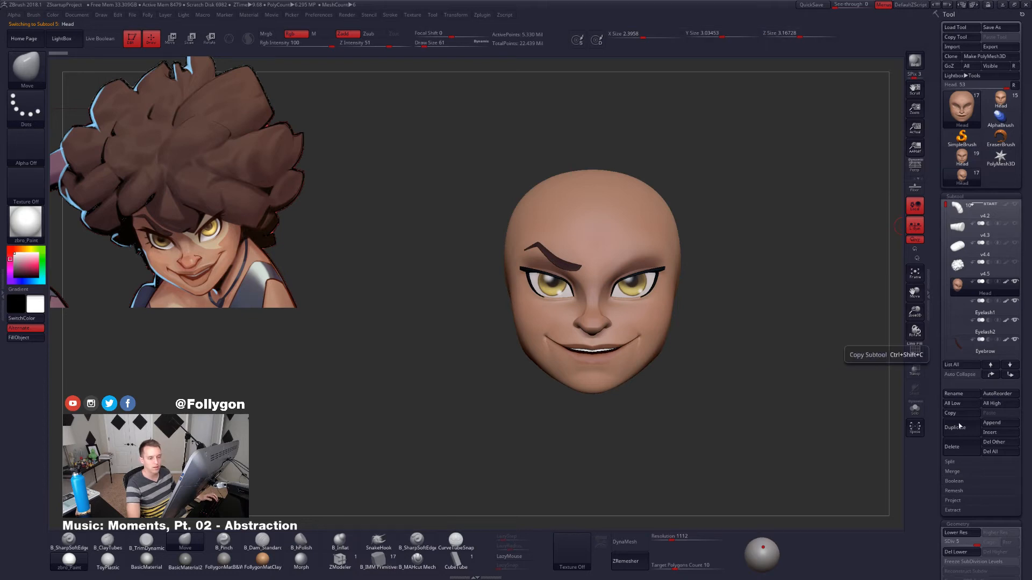
# Delete all subtools of the loaded comparison tool and switch back to the working head tool.
pyautogui.click(988, 452)
pyautogui.click(886, 468)
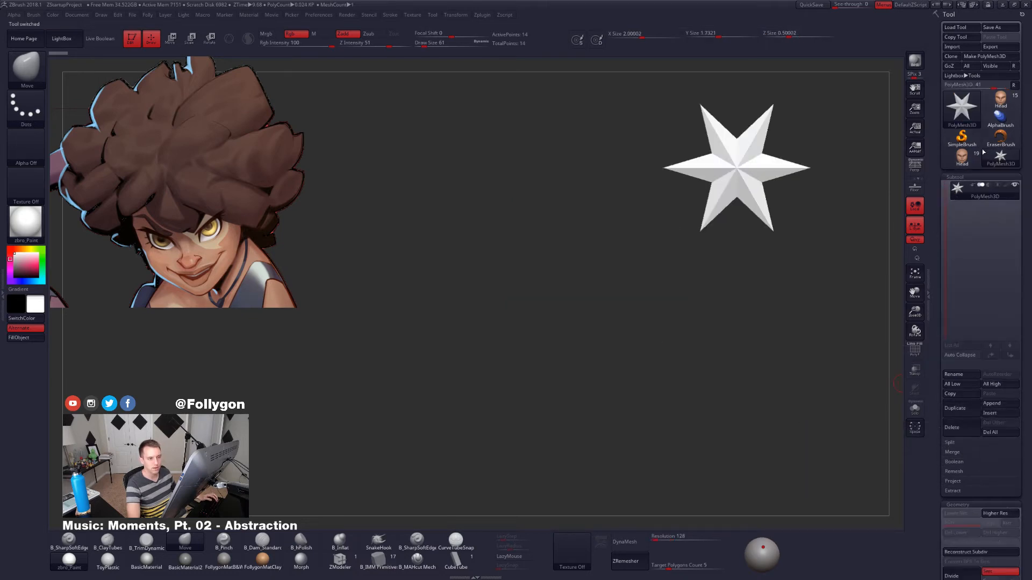
pyautogui.click(991, 105)
pyautogui.keyDown('alt'); pyautogui.moveTo(678, 261); pyautogui.dragTo(666, 289); pyautogui.keyUp('alt')
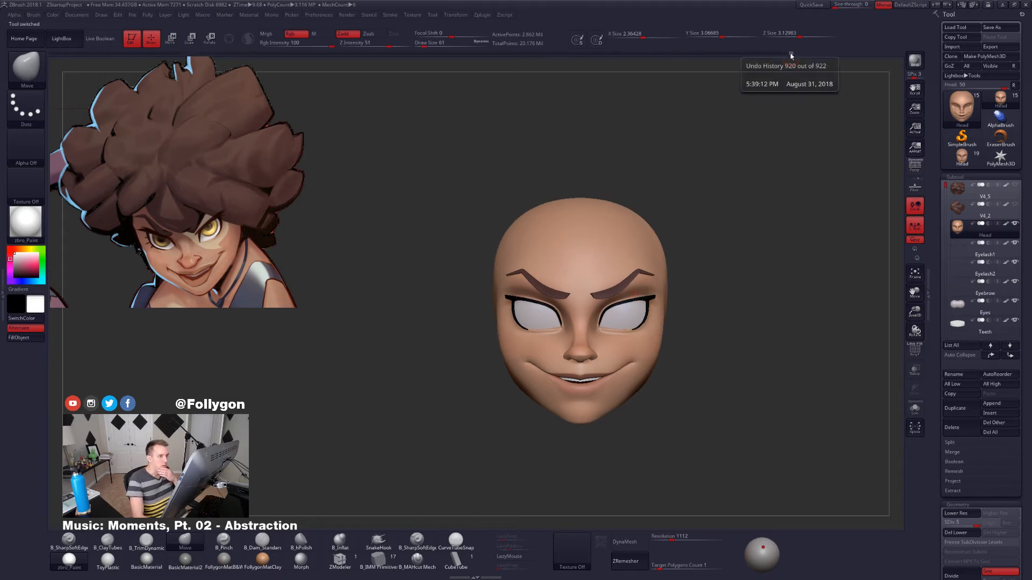
# Quick-save the project and take the head back to the earliest state in its undo history.
pyautogui.click(811, 4)
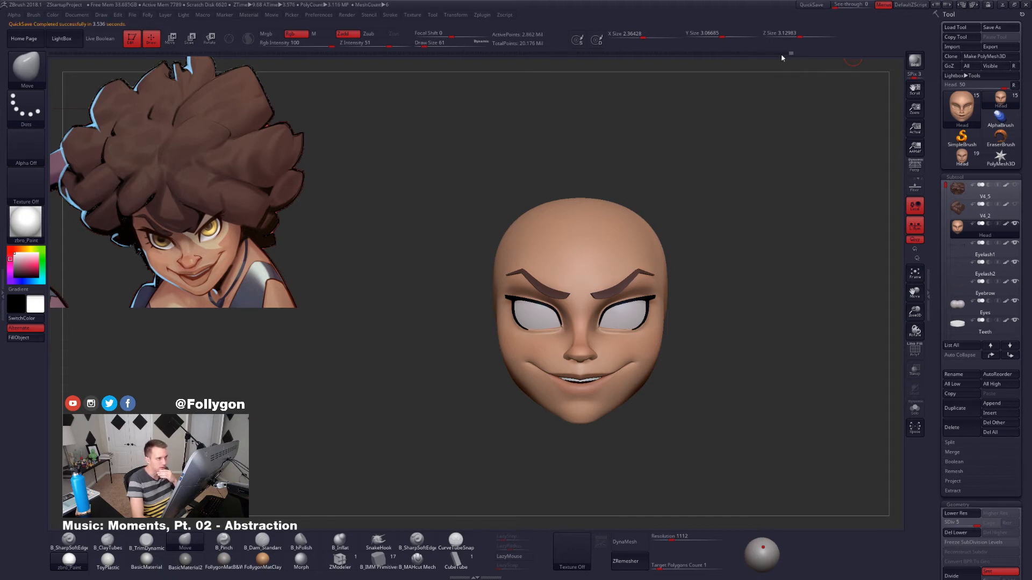
pyautogui.moveTo(782, 54)
pyautogui.mouseDown()
pyautogui.moveTo(614, 55)
pyautogui.moveTo(510, 70)
pyautogui.moveTo(6, 62)
pyautogui.mouseUp()
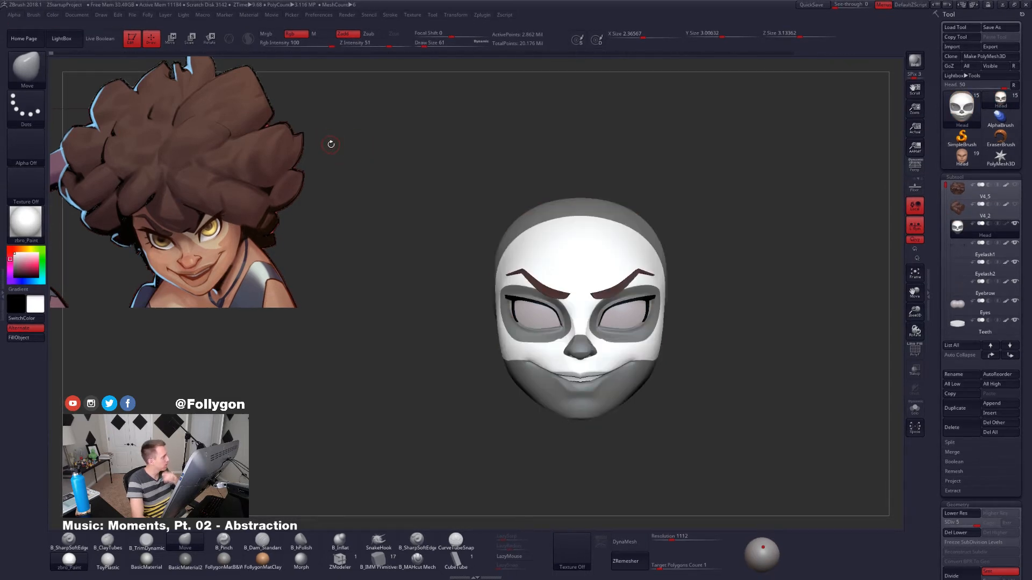
pyautogui.hotkey('shift', 'd')
pyautogui.hotkey('shift', 'd')
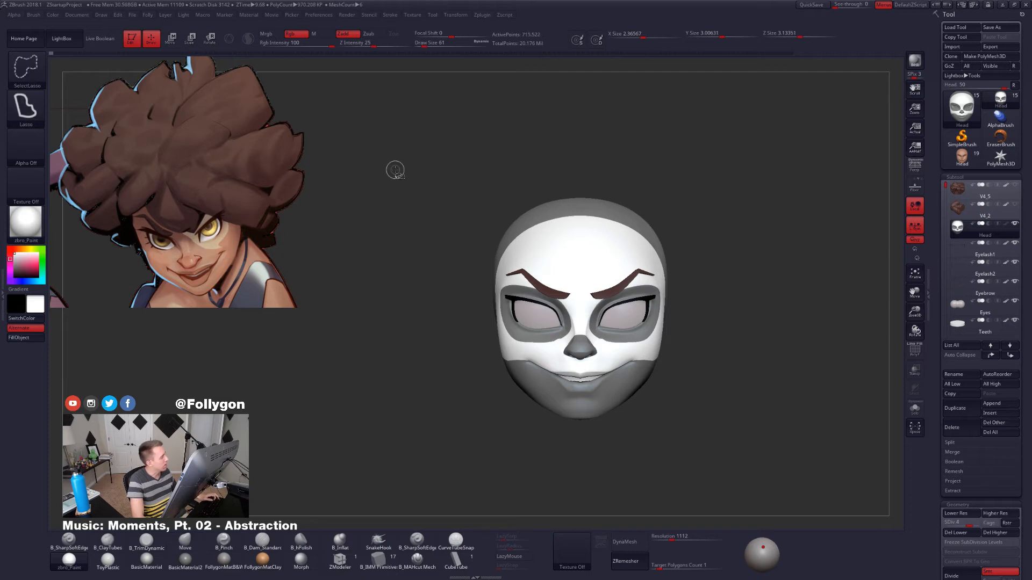
pyautogui.keyDown('ctrl'); pyautogui.moveTo(396, 168); pyautogui.dragTo(369, 168); pyautogui.keyUp('ctrl')
pyautogui.hotkey('shift', 'd')
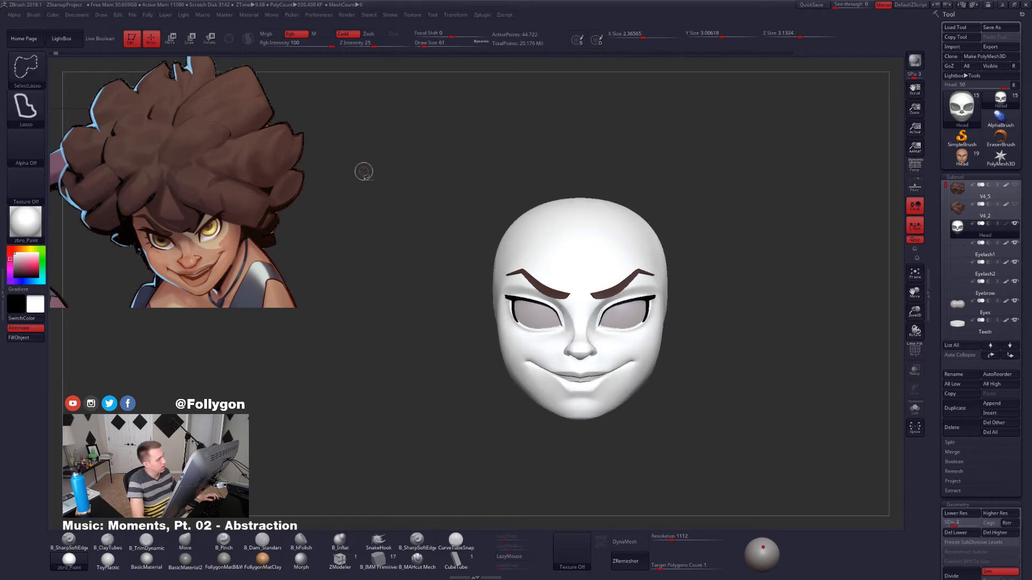
pyautogui.press('d')
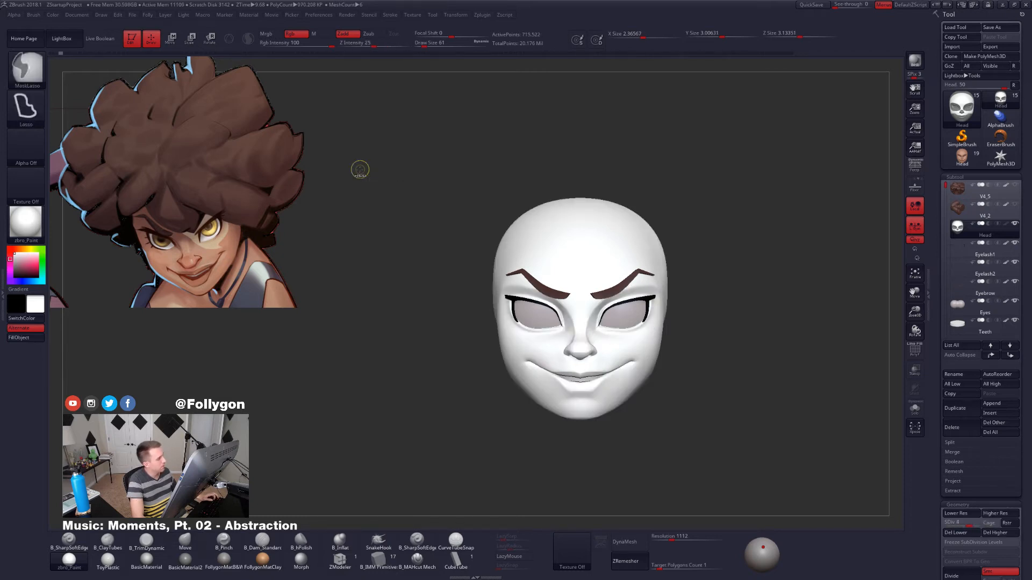
pyautogui.press('d')
pyautogui.press('d')
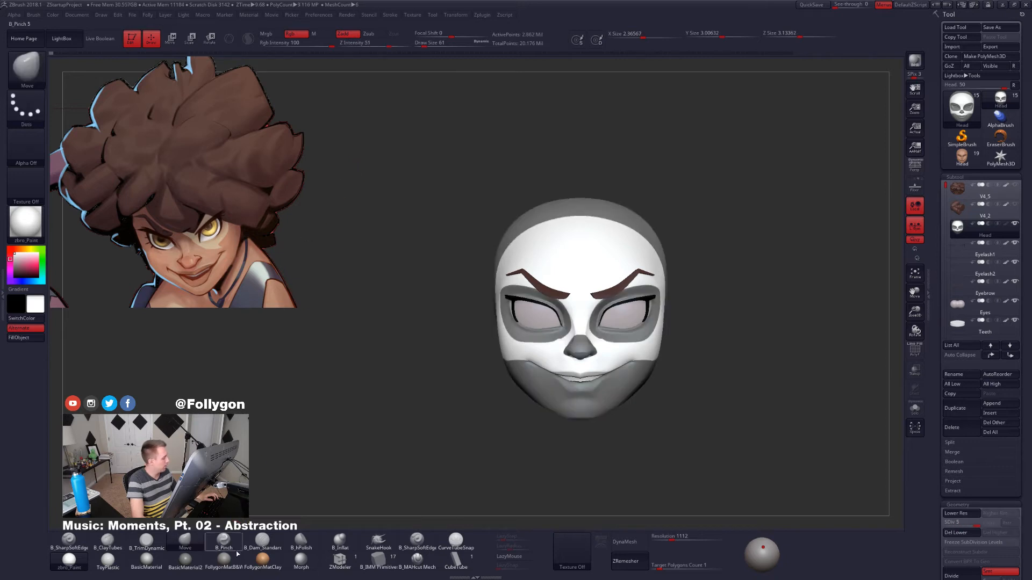
# Switch to the grey Follygon material, lower the early head to subdivision level 3 and clear its mask.
pyautogui.click(225, 562)
pyautogui.hotkey('shift', 'd')
pyautogui.hotkey('shift', 'd')
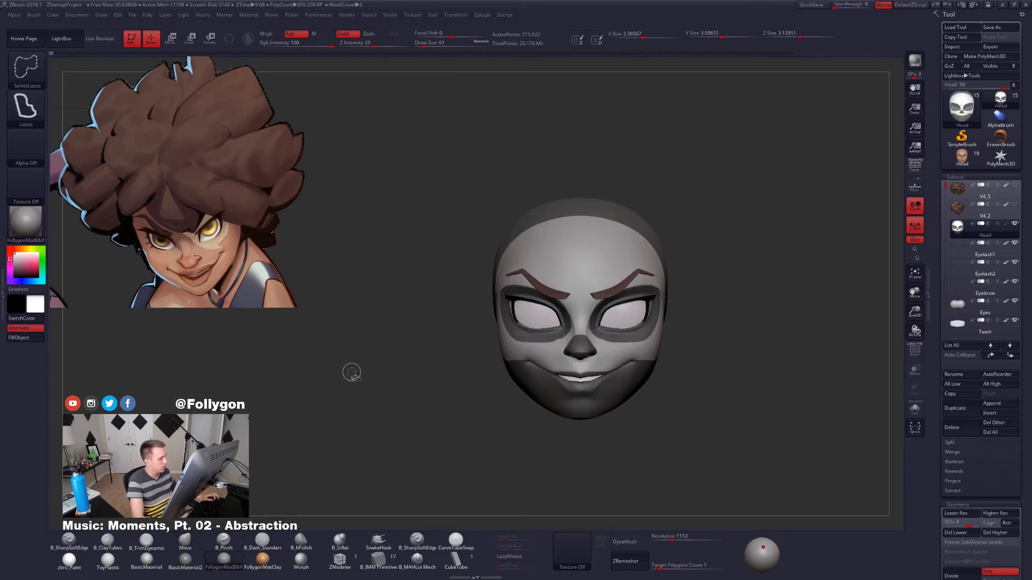
pyautogui.hotkey('ctrl', 'shift', 'a')
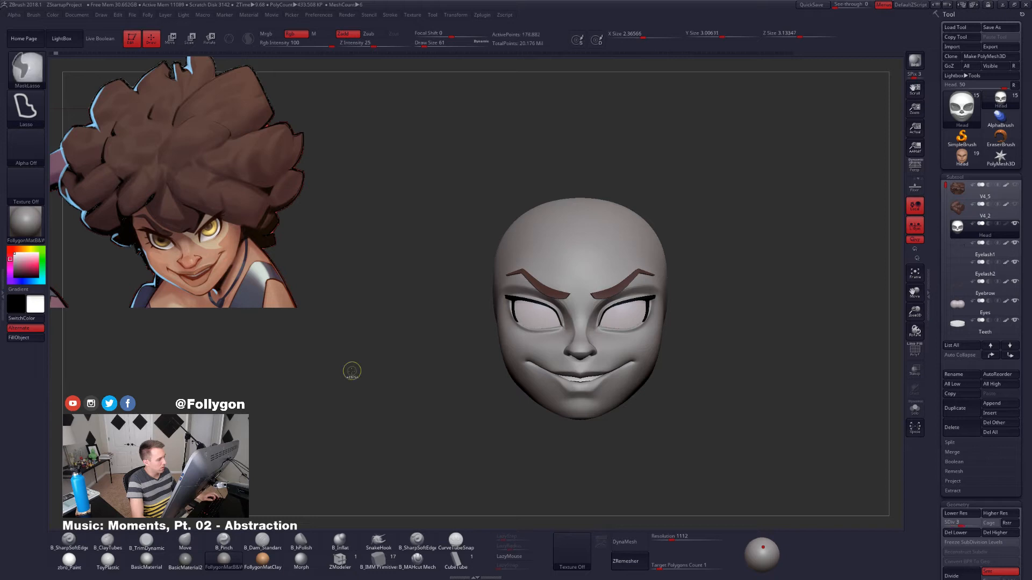
pyautogui.press('d')
# Turn on perspective, leave a canvas snapshot of the early head and place the live head beside it.
pyautogui.moveTo(427, 366)
pyautogui.keyDown('alt'); pyautogui.mouseDown()
pyautogui.moveTo(380, 358)
pyautogui.moveTo(389, 366)
pyautogui.moveTo(359, 337)
pyautogui.mouseUp(); pyautogui.keyUp('alt')
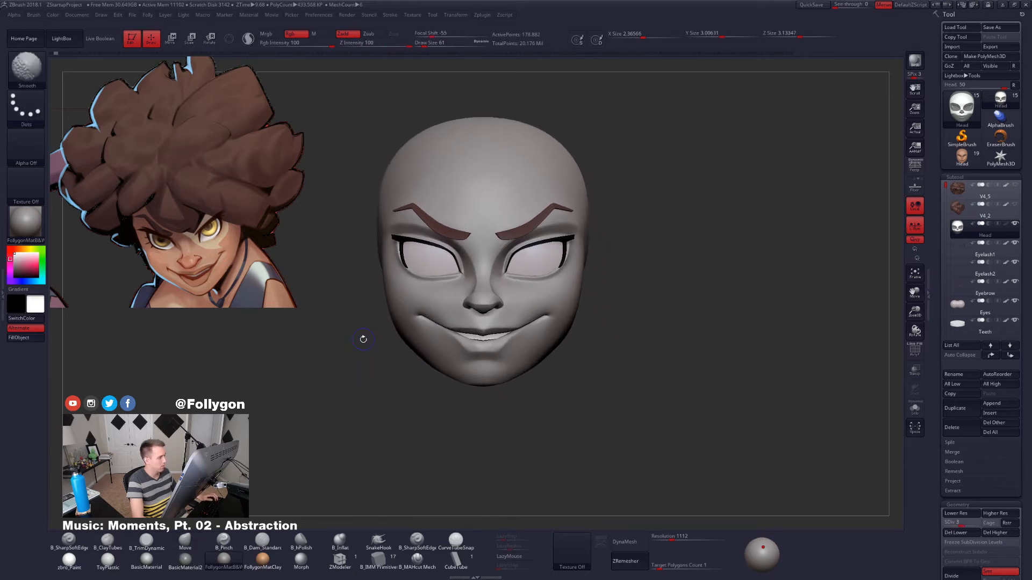
pyautogui.click(916, 168)
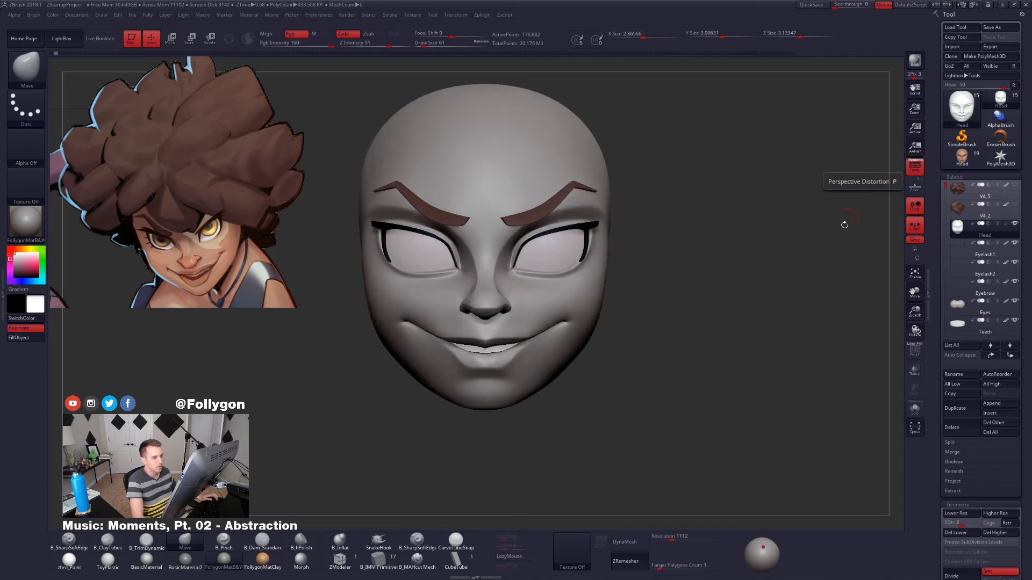
pyautogui.hotkey('shift', 's')
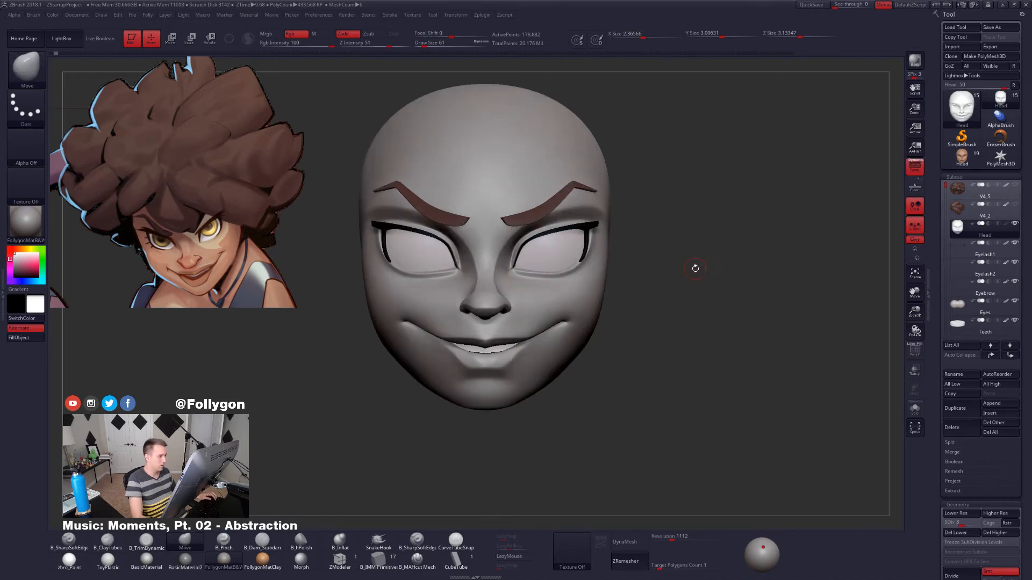
pyautogui.keyDown('alt'); pyautogui.moveTo(609, 277); pyautogui.dragTo(860, 272); pyautogui.keyUp('alt')
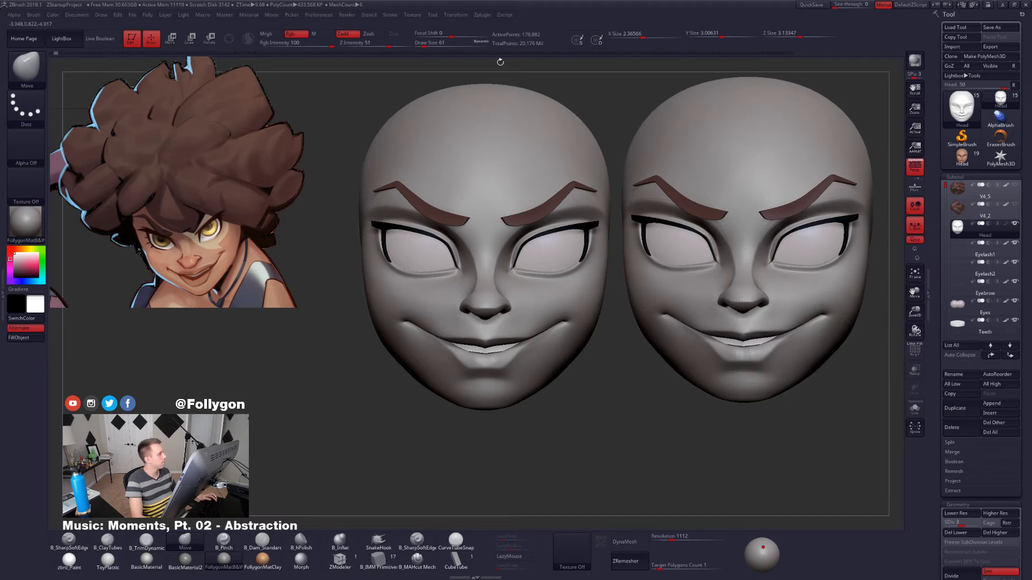
# Return the live head to its latest history state and hide its painted colour to compare it with the snapshot.
pyautogui.click(793, 59)
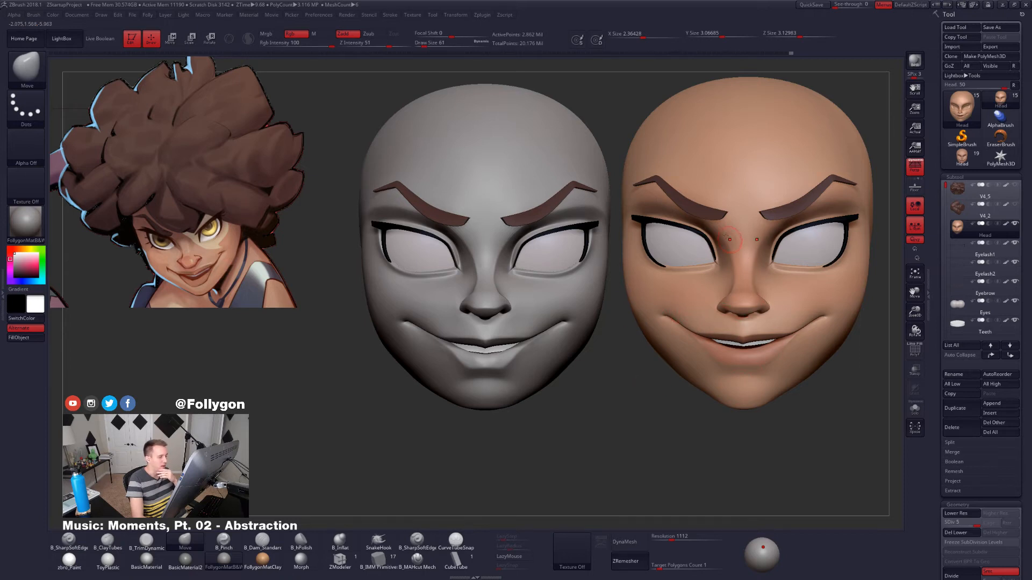
pyautogui.click(1008, 225)
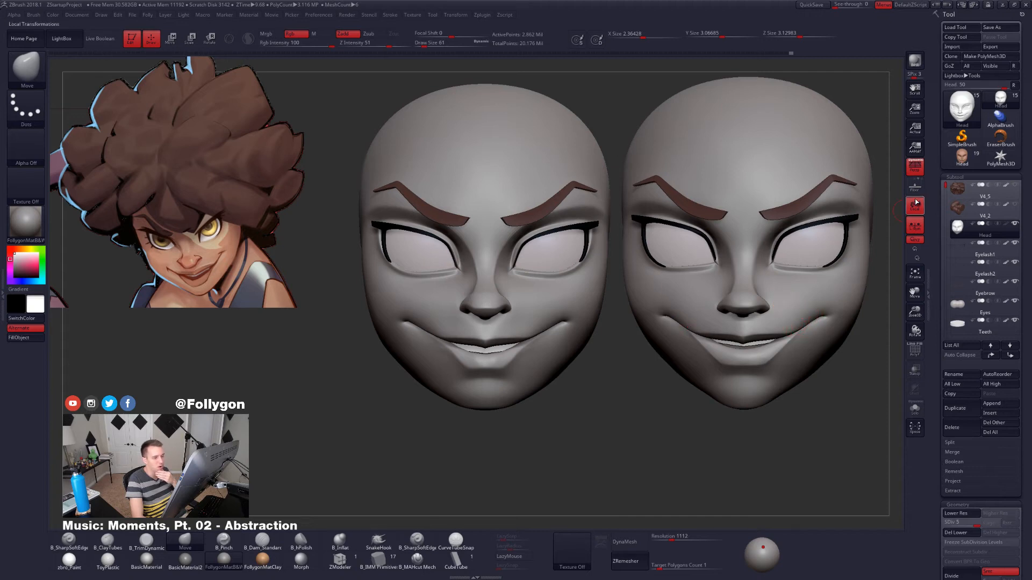
pyautogui.click(918, 171)
pyautogui.click(917, 169)
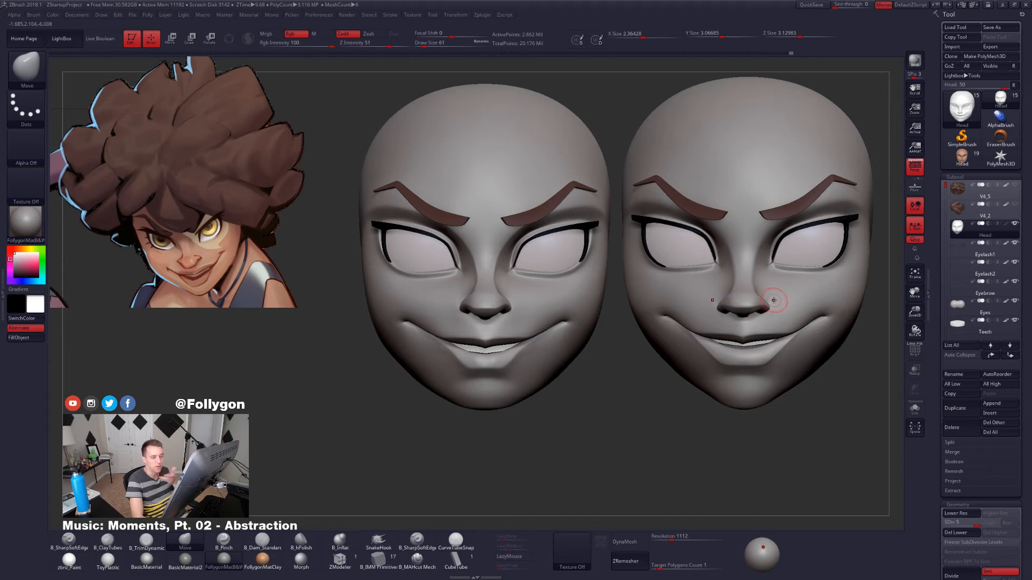
# Clear the snapshot from the canvas, reframe the head from the front and show its painted colour again.
pyautogui.moveTo(779, 300)
pyautogui.mouseDown(button='right')
pyautogui.moveTo(735, 287)
pyautogui.moveTo(738, 277)
pyautogui.mouseUp(button='right')
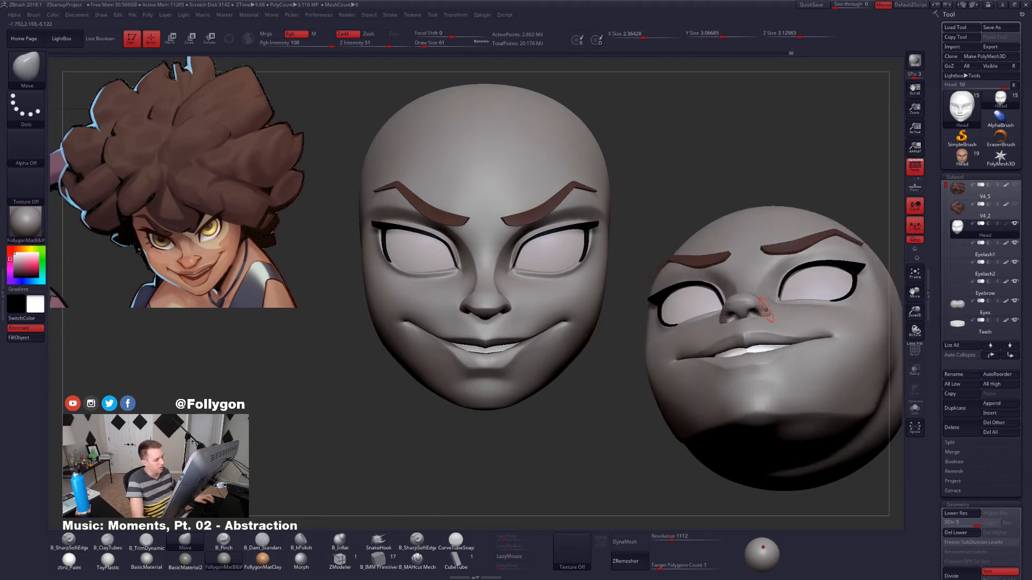
pyautogui.hotkey('ctrl', 'n')
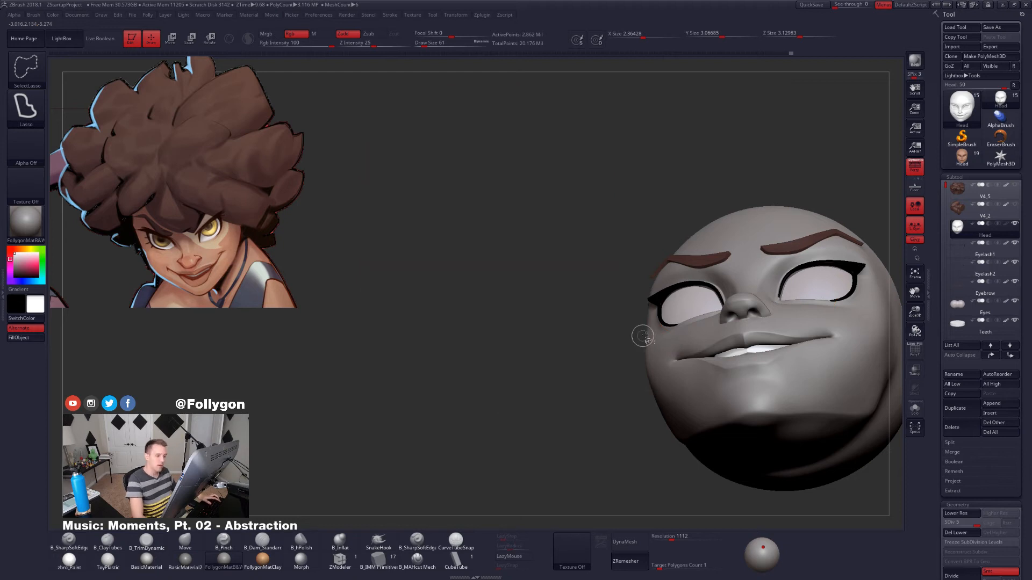
pyautogui.keyDown('shift'); pyautogui.moveTo(640, 337); pyautogui.dragTo(711, 330, button='right'); pyautogui.keyUp('shift')
pyautogui.press('f')
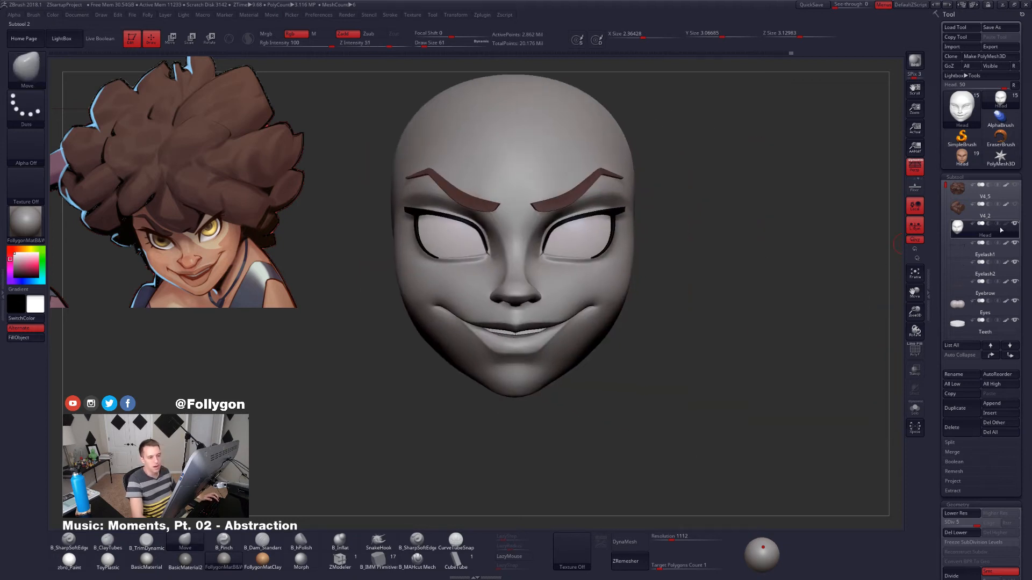
pyautogui.click(1006, 225)
pyautogui.keyDown('alt'); pyautogui.moveTo(580, 253); pyautogui.dragTo(640, 285, button='right'); pyautogui.keyUp('alt')
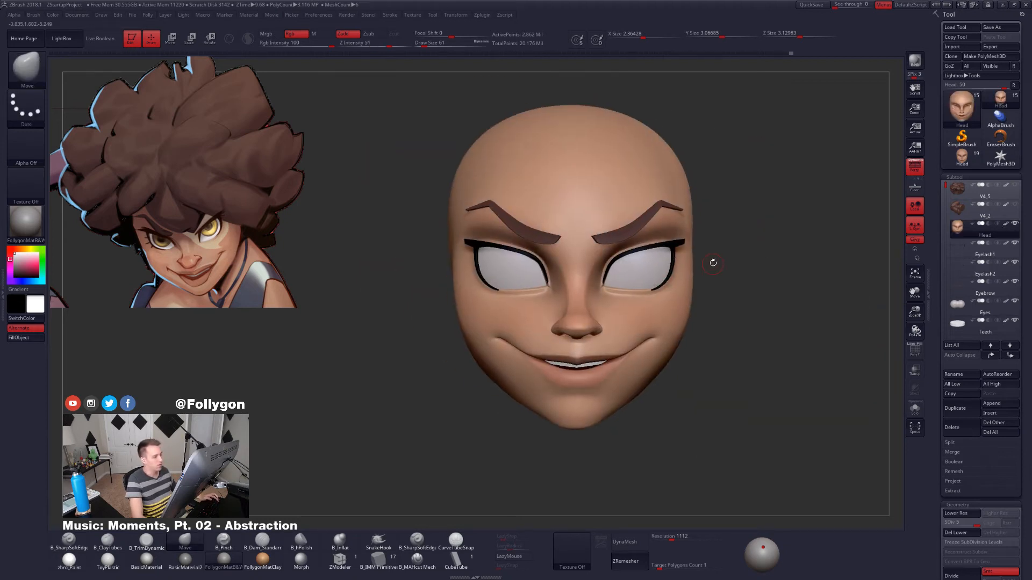
pyautogui.moveTo(712, 262)
pyautogui.keyDown('ctrl'); pyautogui.mouseDown(button='right')
pyautogui.moveTo(704, 259)
pyautogui.moveTo(723, 260)
pyautogui.moveTo(699, 261)
pyautogui.mouseUp(button='right'); pyautogui.keyUp('ctrl')
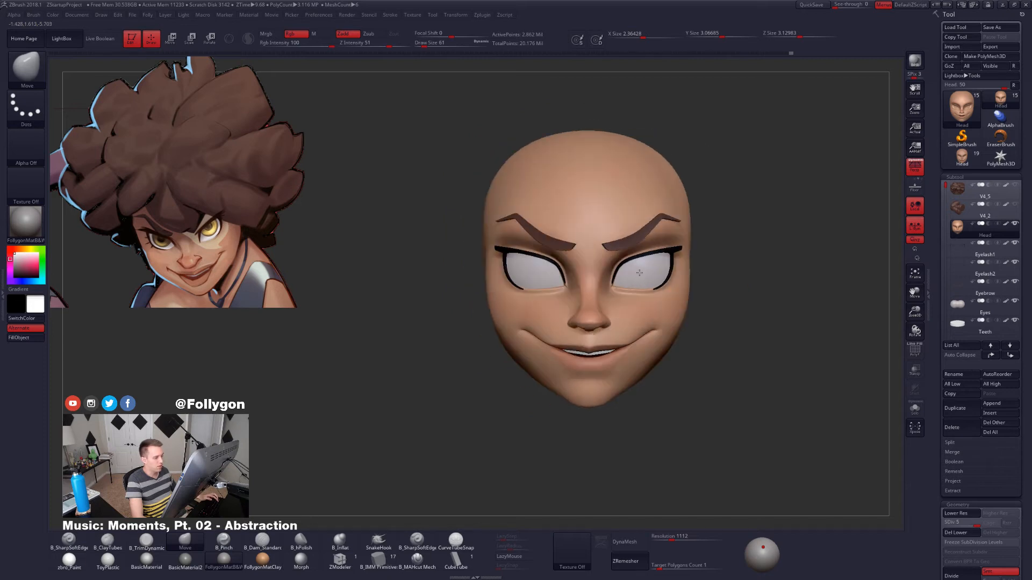
# Show the brown hair subtools around the head, and isolate the Eyes subtool with its wireframe displayed.
pyautogui.click(958, 189)
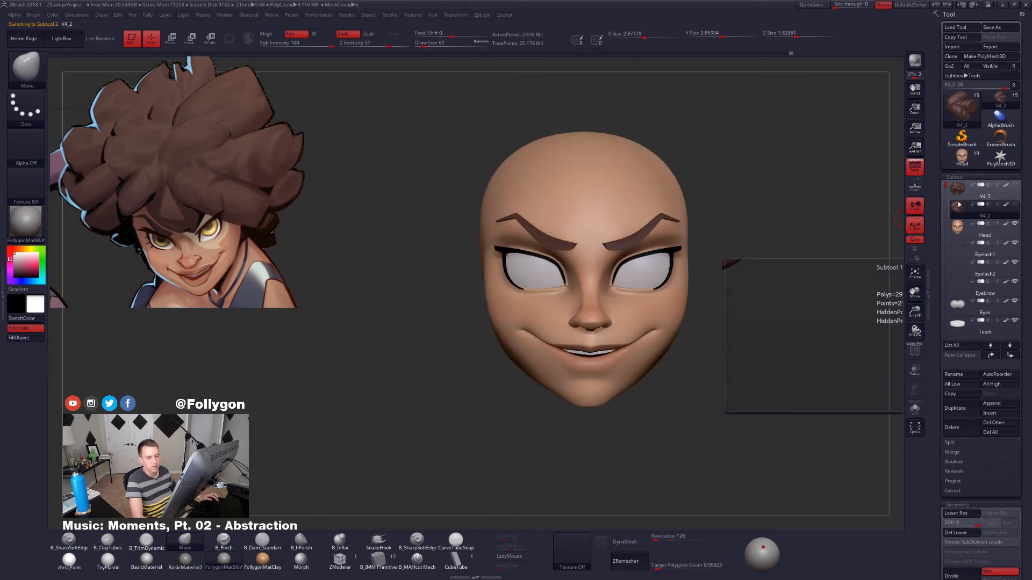
pyautogui.keyDown('ctrl'); pyautogui.moveTo(744, 284); pyautogui.dragTo(676, 290, button='right'); pyautogui.keyUp('ctrl')
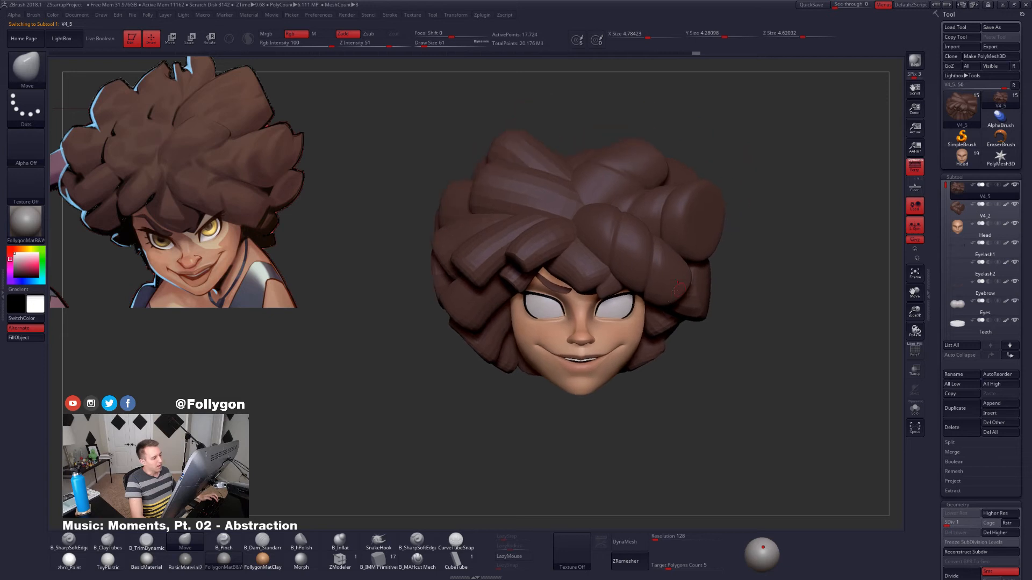
pyautogui.keyDown('alt'); pyautogui.click(607, 304); pyautogui.keyUp('alt')
pyautogui.hotkey('shift', 's')
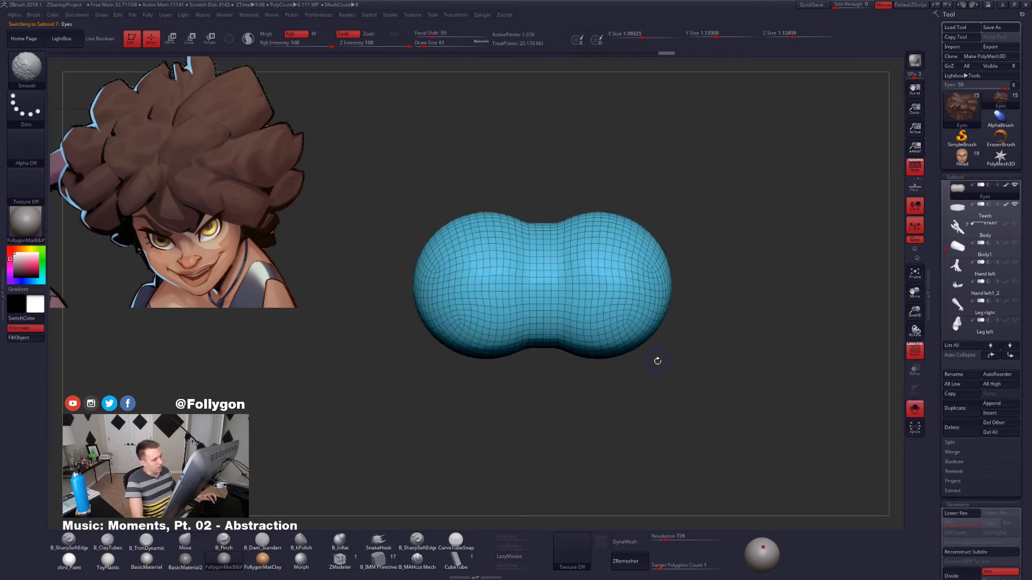
# Show the full head again without the wireframe, and subdivide the Eyes subtool up to subdivision level 5.
pyautogui.hotkey('shift', 's')
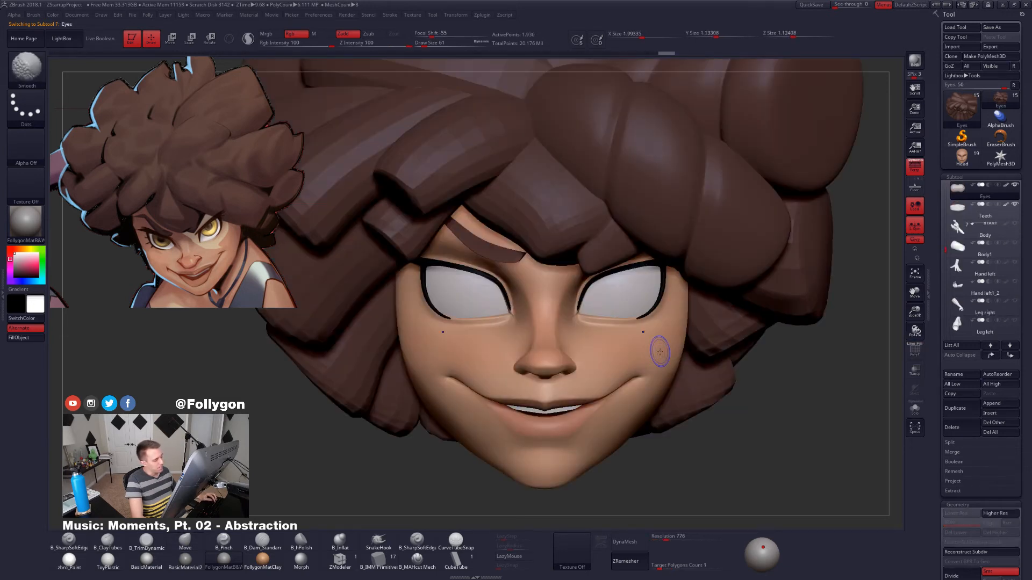
pyautogui.keyDown('alt'); pyautogui.moveTo(583, 359); pyautogui.dragTo(613, 339, button='right'); pyautogui.keyUp('alt')
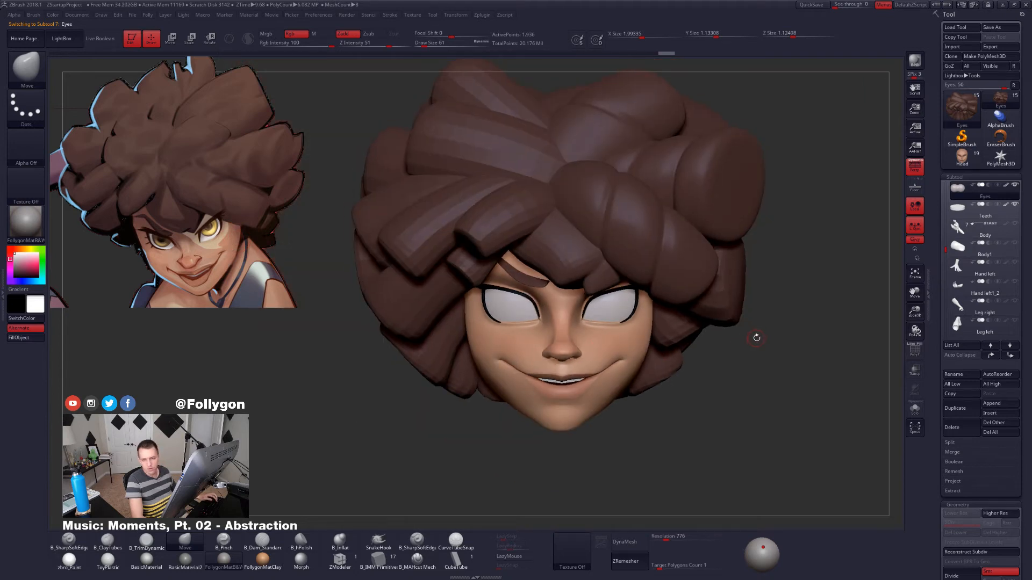
pyautogui.hotkey('ctrl', 'shift', 'f')
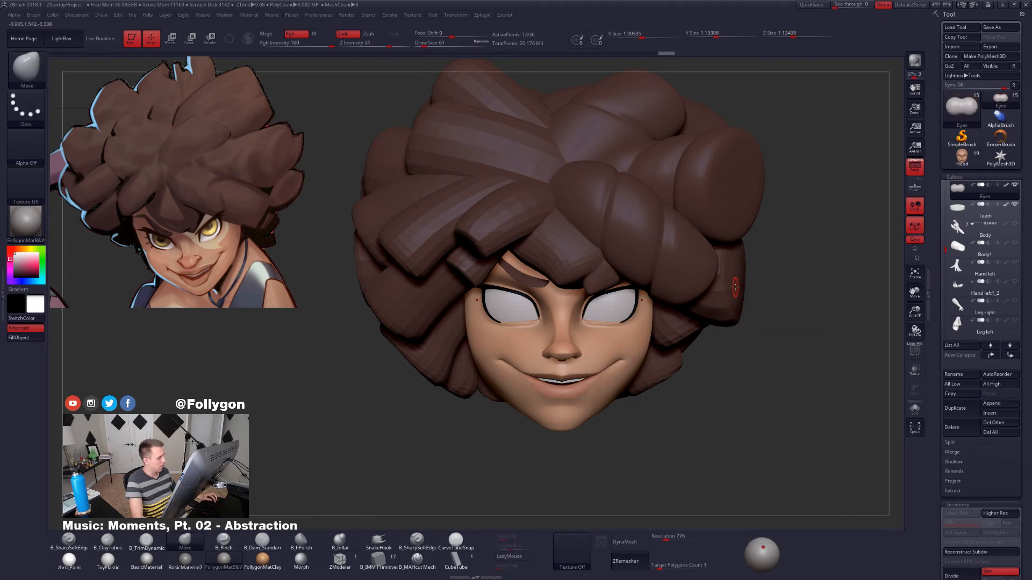
pyautogui.hotkey('ctrl', 'd')
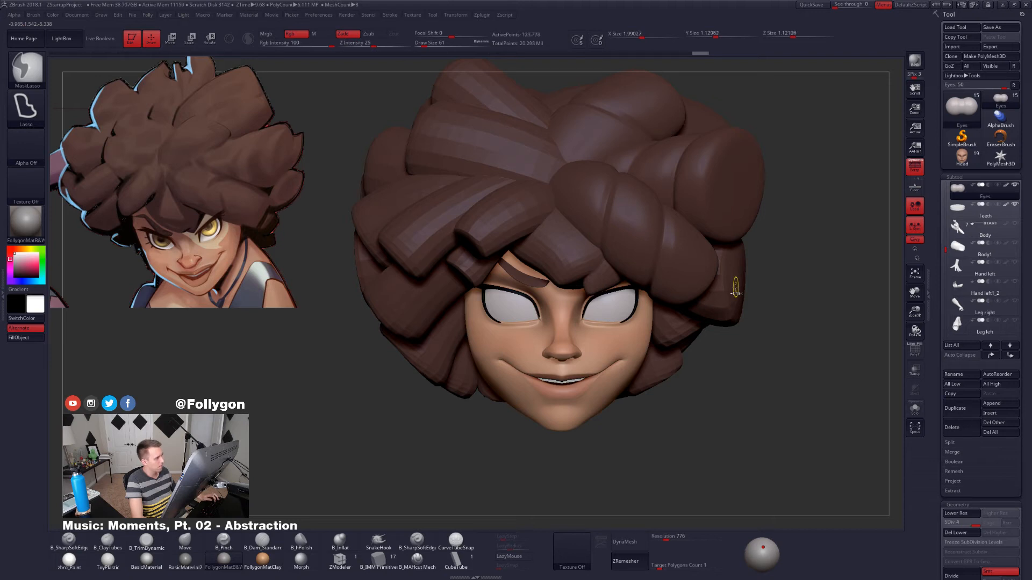
pyautogui.hotkey('ctrl', 'd')
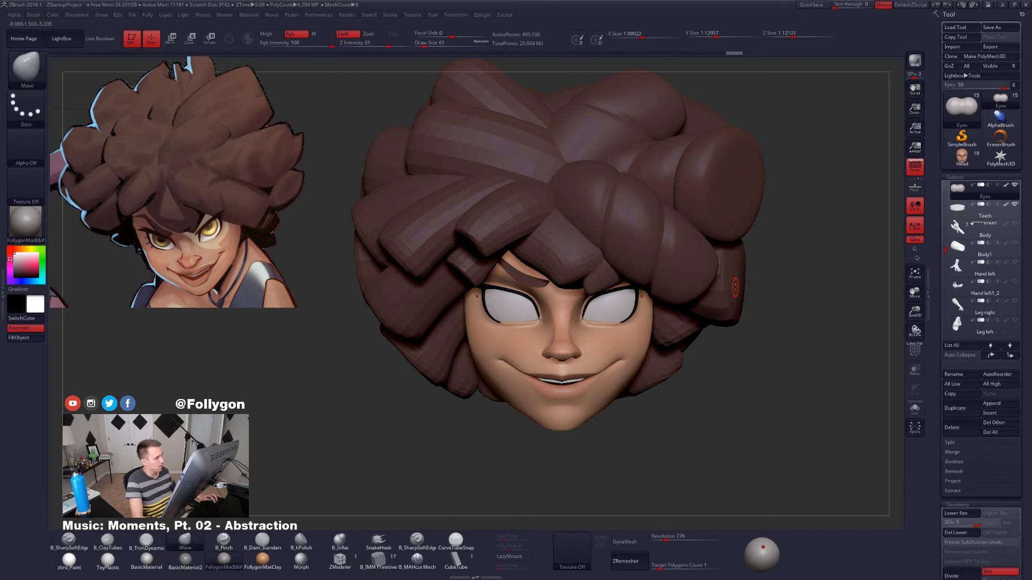
pyautogui.hotkey('ctrl', 'shift', 's')
pyautogui.hotkey('ctrl', 'shift', 's')
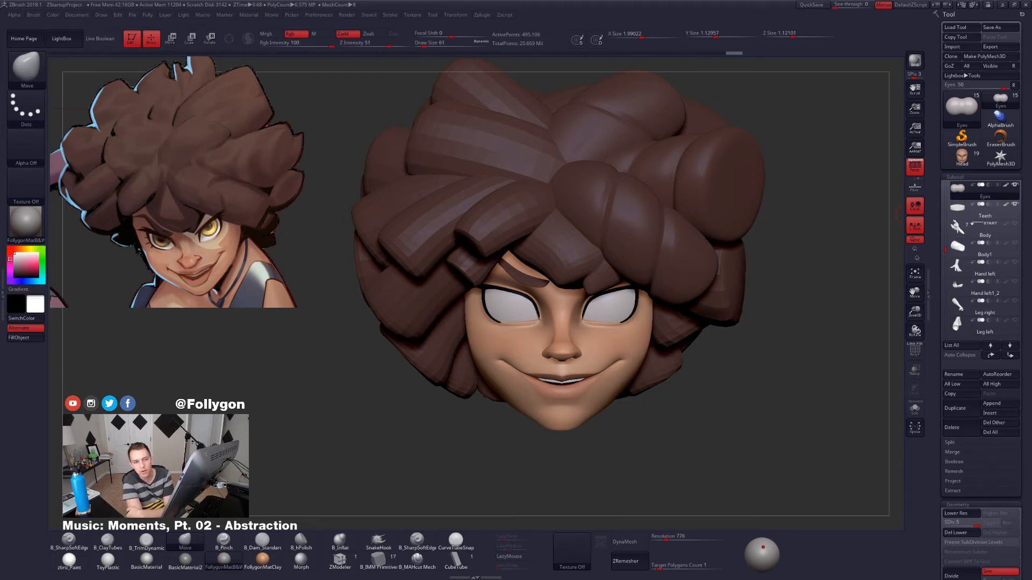
# Switch to the browser to examine the Domino reference photo and comic artwork in the image results, and return to ZBrush.
pyautogui.moveTo(1031, 81); pyautogui.dragTo(454, 2)
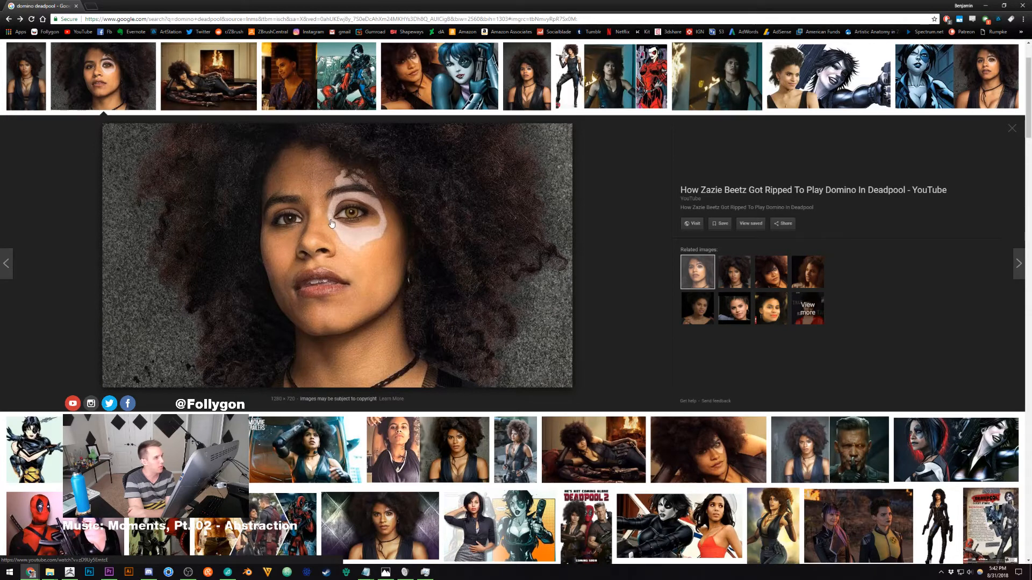
pyautogui.click(813, 97)
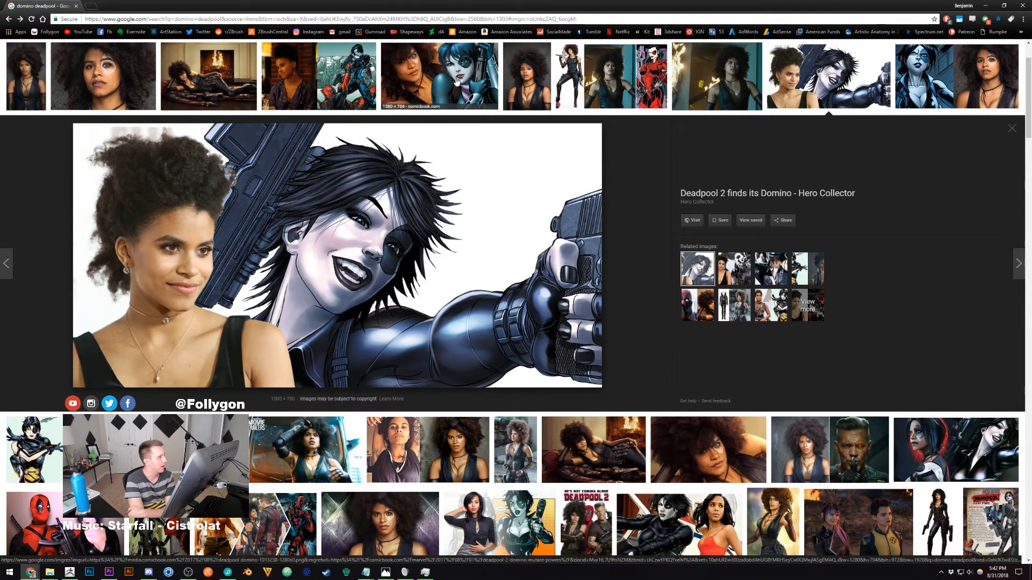
pyautogui.click(103, 78)
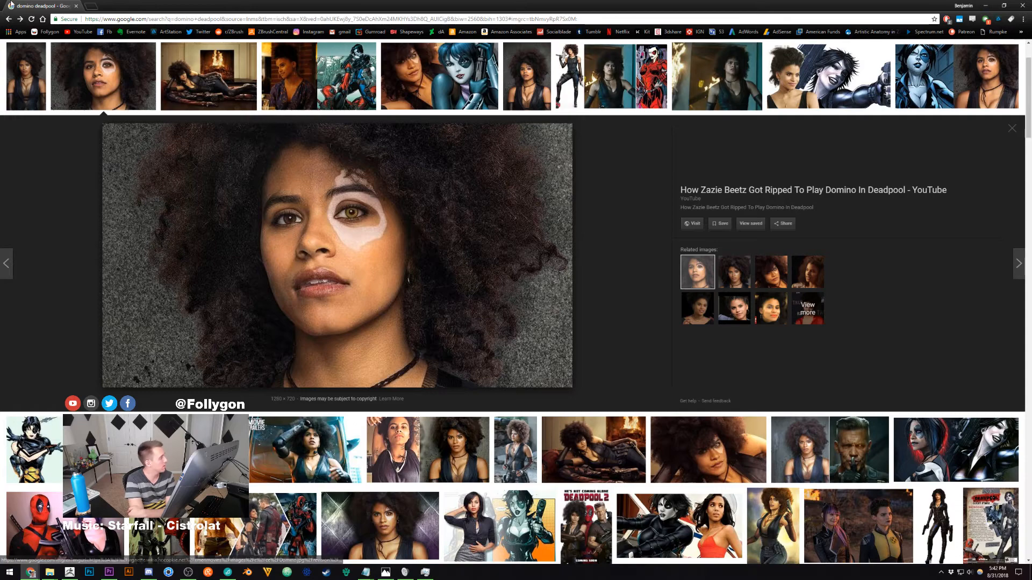
pyautogui.hotkey('alt', 'Tab')
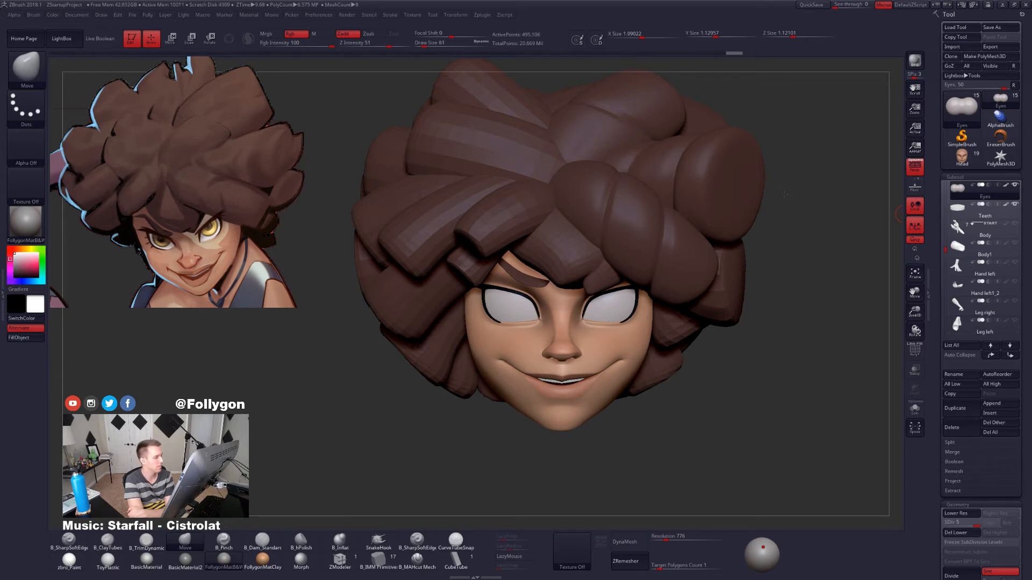
# Examine the wireframe of the eyes and the finished eyes on the separate Head tool, and return to the Eyes tool.
pyautogui.moveTo(638, 426)
pyautogui.mouseDown()
pyautogui.moveTo(592, 373)
pyautogui.moveTo(609, 403)
pyautogui.mouseUp()
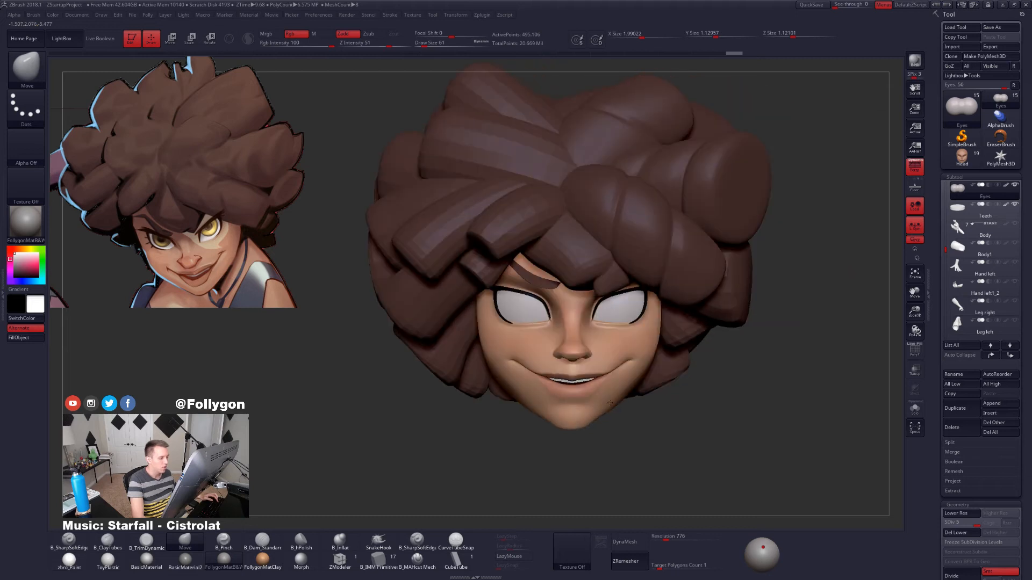
pyautogui.hotkey('shift', 'f')
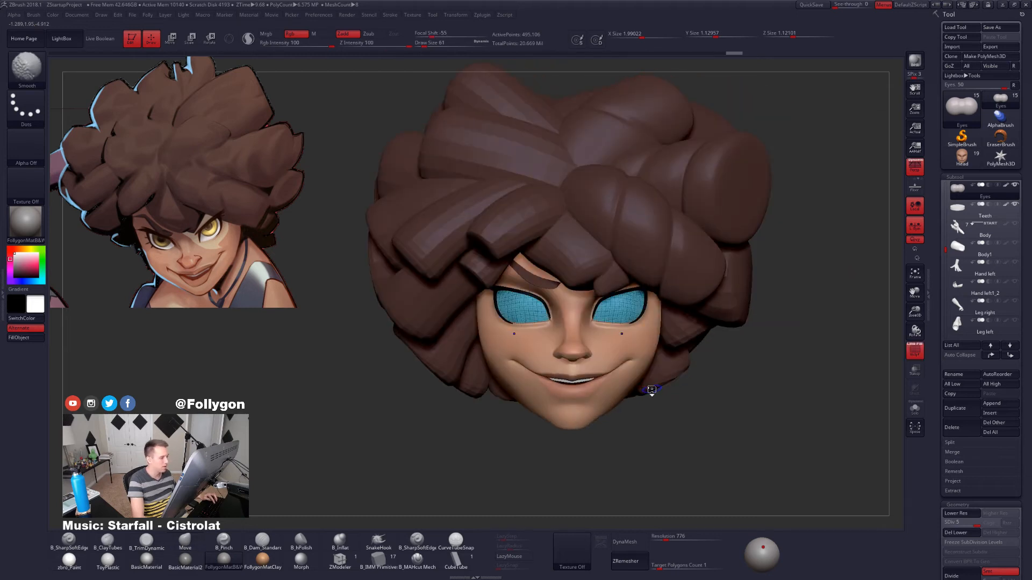
pyautogui.hotkey('shift', 'f')
pyautogui.keyDown('ctrl'); pyautogui.rightClick(652, 389); pyautogui.keyUp('ctrl')
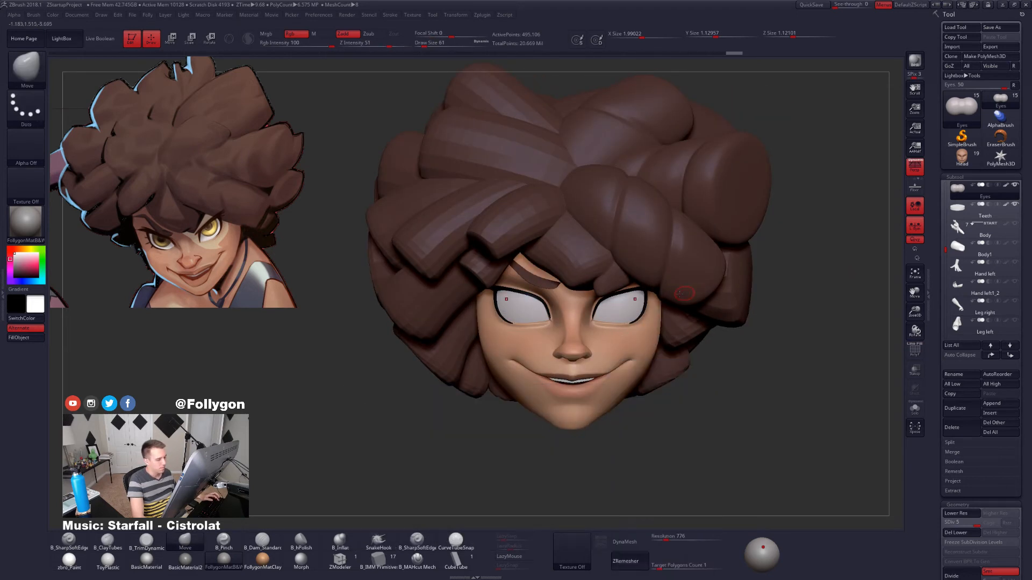
pyautogui.keyDown('alt'); pyautogui.moveTo(644, 349); pyautogui.dragTo(640, 367, button='right'); pyautogui.keyUp('alt')
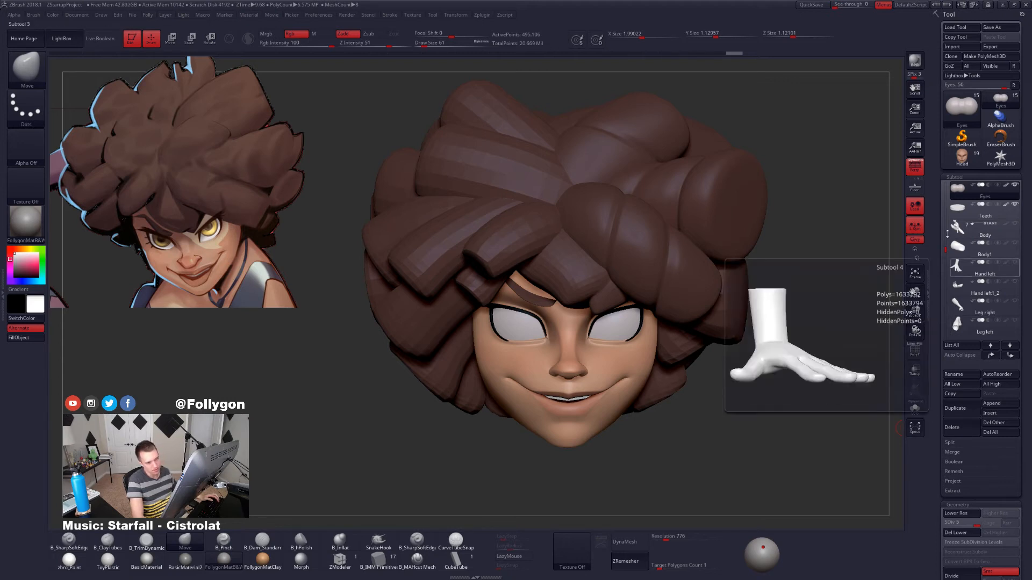
pyautogui.click(962, 157)
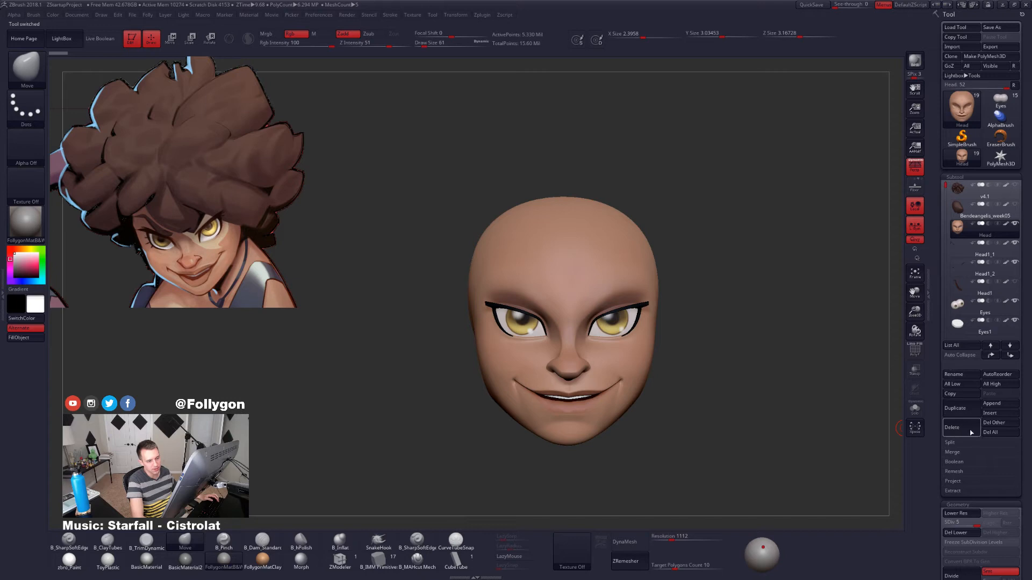
pyautogui.click(1000, 157)
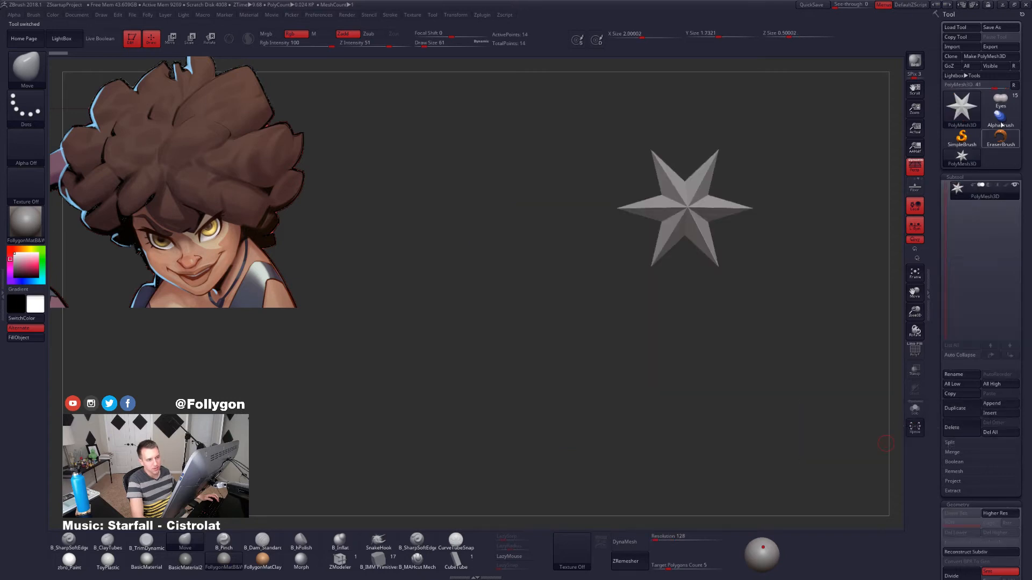
pyautogui.click(1000, 100)
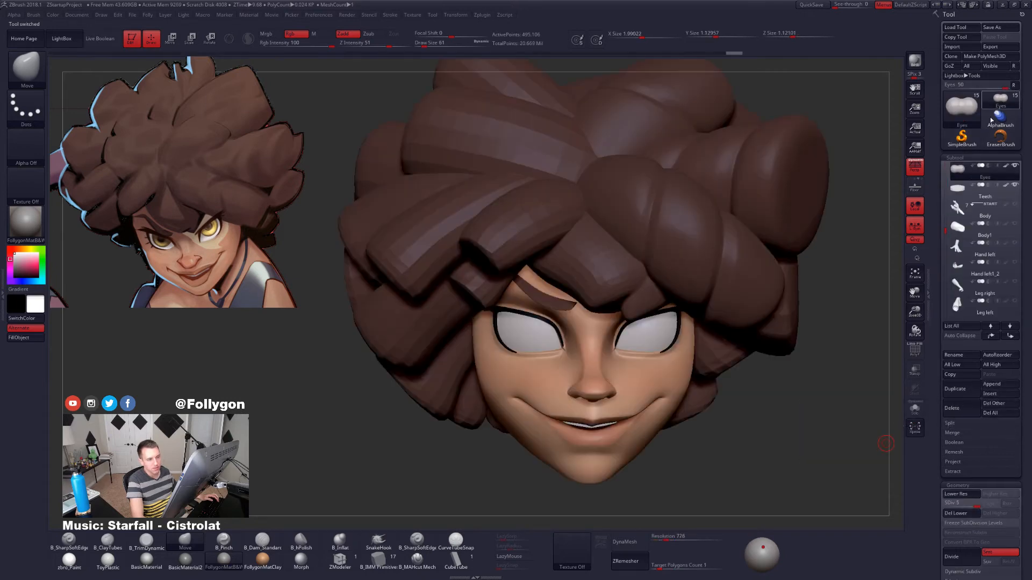
# Duplicate the Eyes subtool and mask a round iris symmetrically on both eyes of the copy, using a draw size of 104.
pyautogui.click(958, 397)
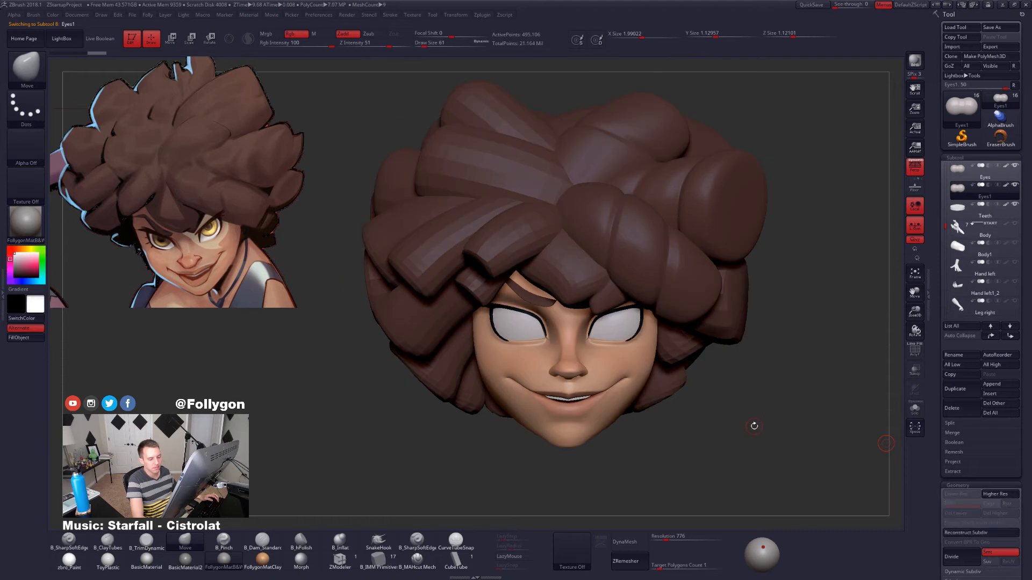
pyautogui.keyDown('alt'); pyautogui.moveTo(747, 422); pyautogui.dragTo(758, 484); pyautogui.keyUp('alt')
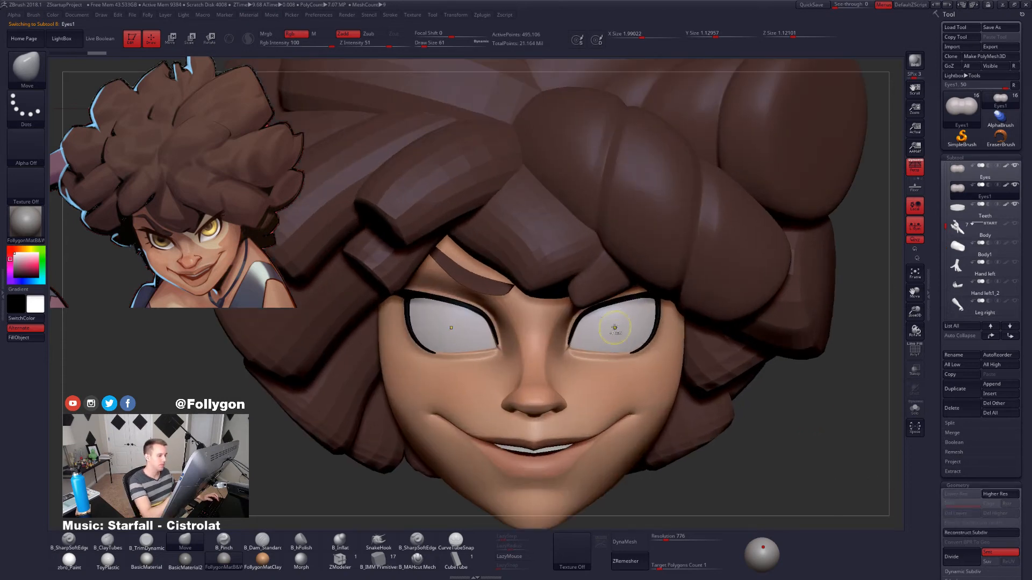
pyautogui.hotkey('ctrl', 'f')
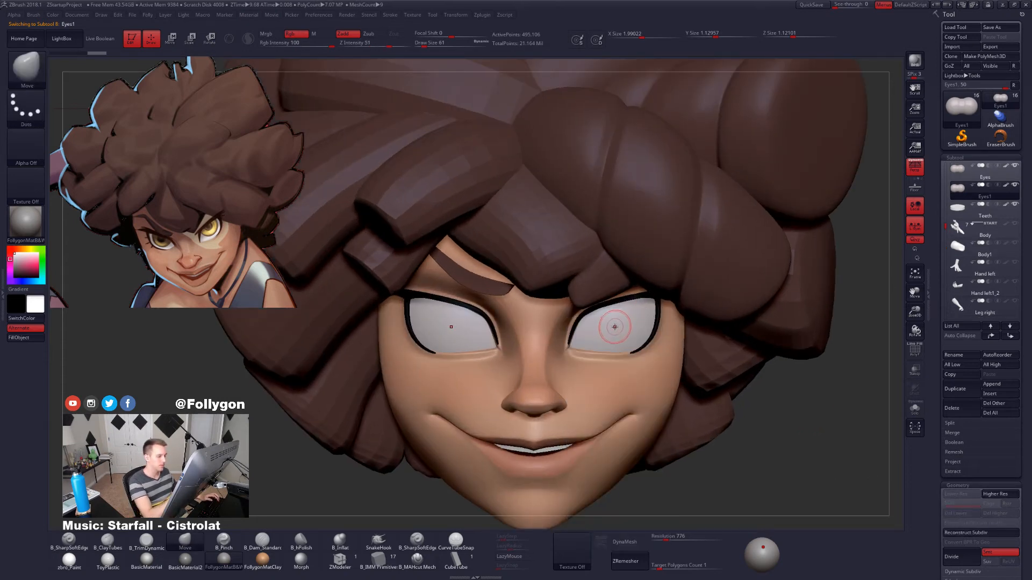
pyautogui.press('space')
pyautogui.moveTo(614, 327); pyautogui.dragTo(613, 325)
pyautogui.keyDown('ctrl'); pyautogui.click(614, 324); pyautogui.keyUp('ctrl')
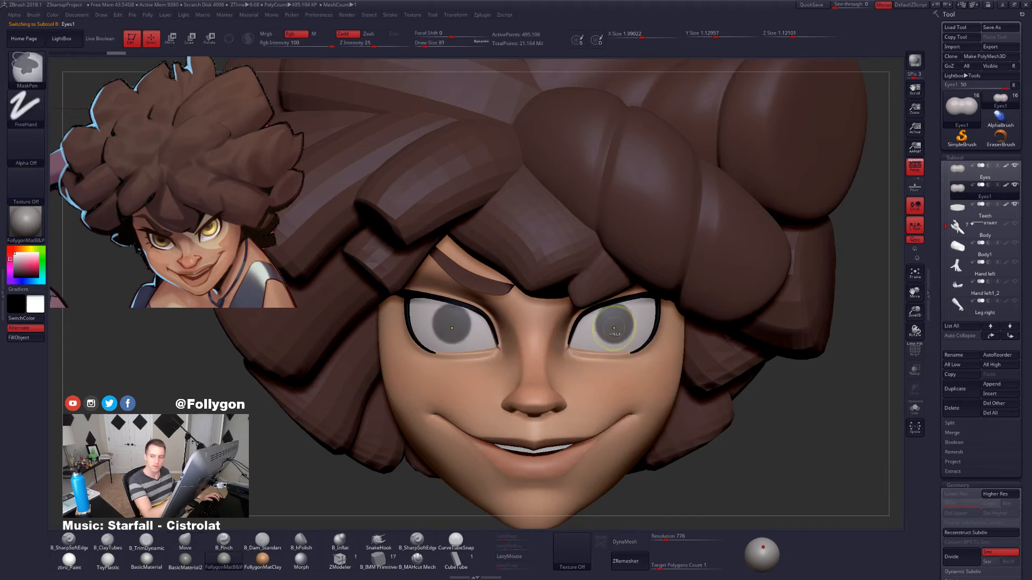
pyautogui.press('space')
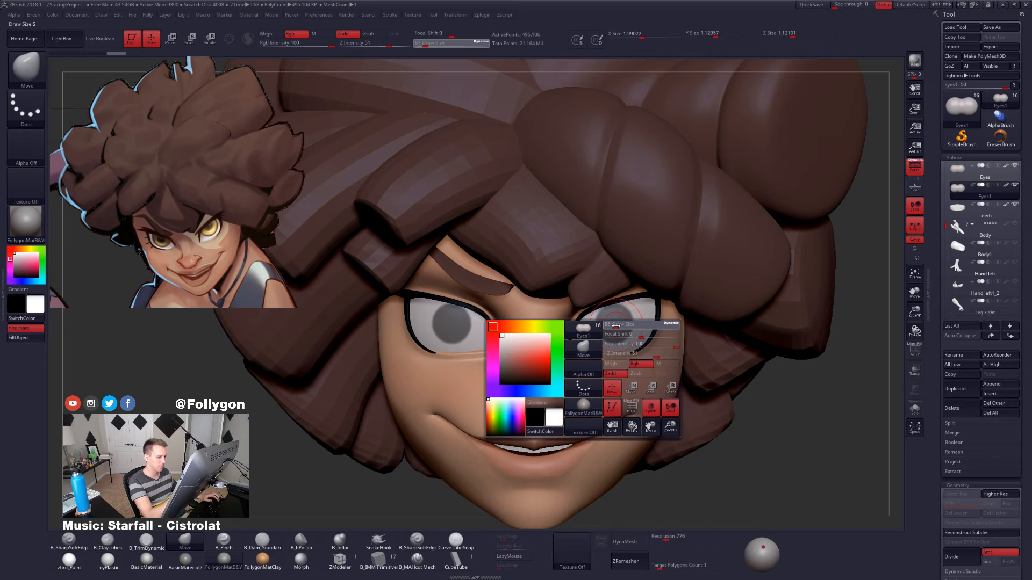
pyautogui.moveTo(615, 326); pyautogui.dragTo(614, 322)
pyautogui.press('ctrl')
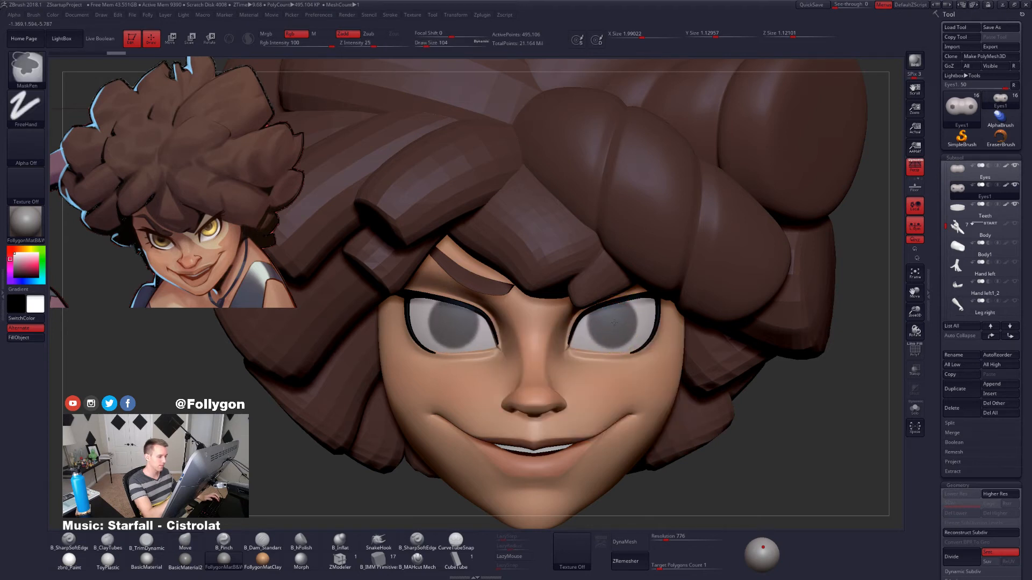
# Clear the iris masks with the copied eyes isolated, and mask both irises again with the full head shown.
pyautogui.moveTo(623, 334); pyautogui.dragTo(601, 352, button='right')
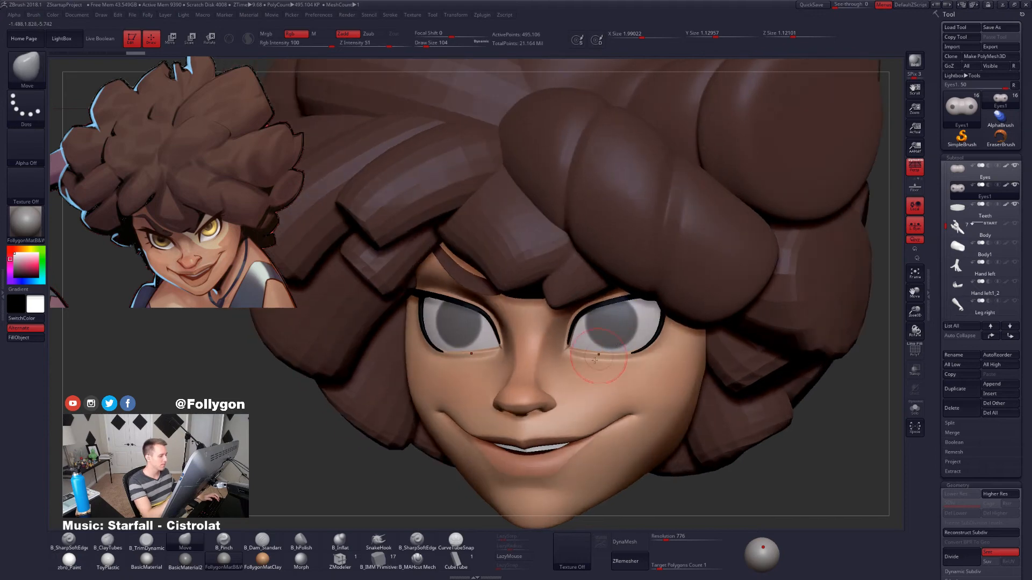
pyautogui.hotkey('alt', 's')
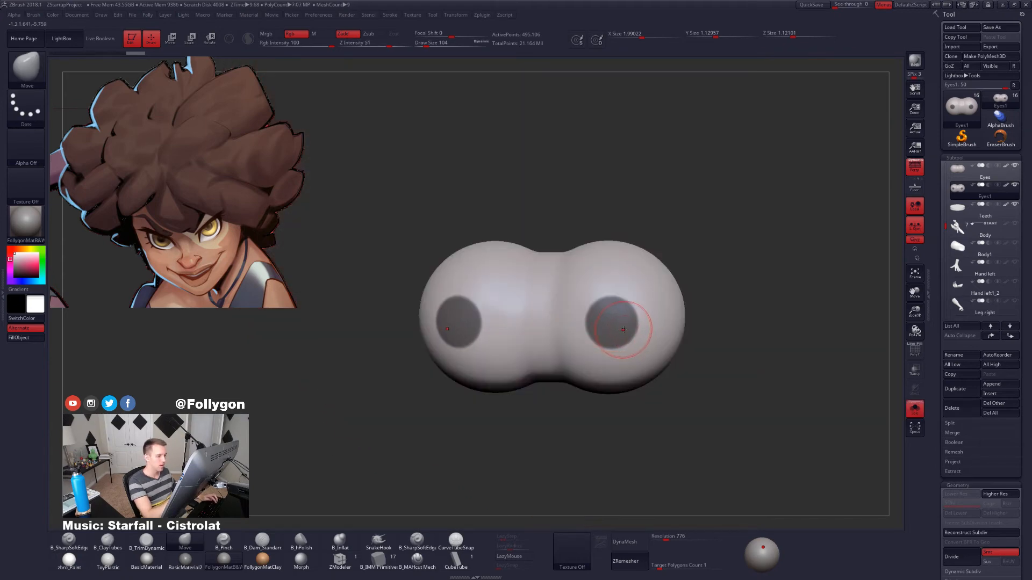
pyautogui.keyDown('ctrl'); pyautogui.moveTo(678, 371); pyautogui.dragTo(686, 378); pyautogui.keyUp('ctrl')
pyautogui.hotkey('alt', 's')
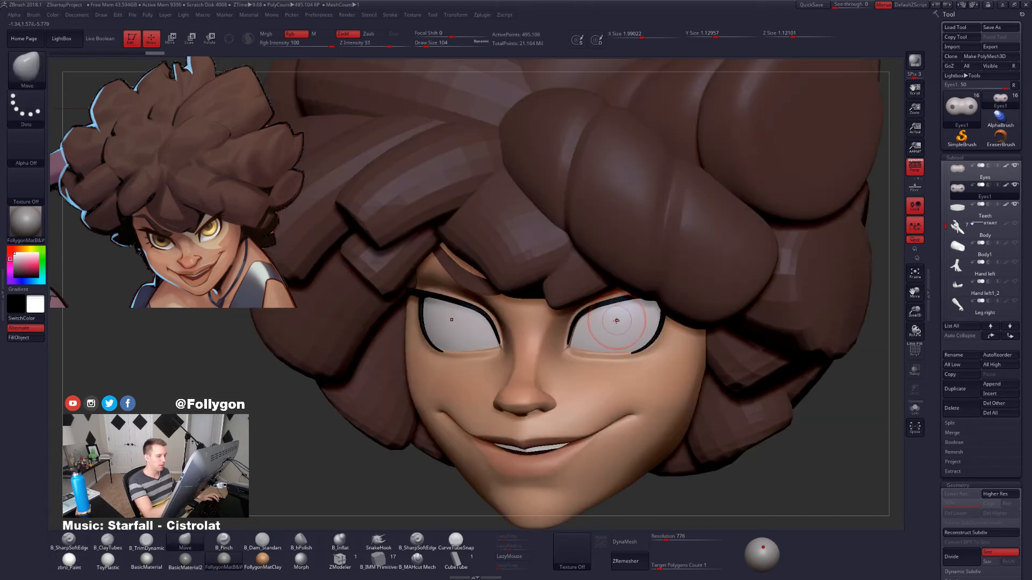
pyautogui.keyDown('ctrl'); pyautogui.moveTo(616, 322); pyautogui.dragTo(614, 320); pyautogui.keyUp('ctrl')
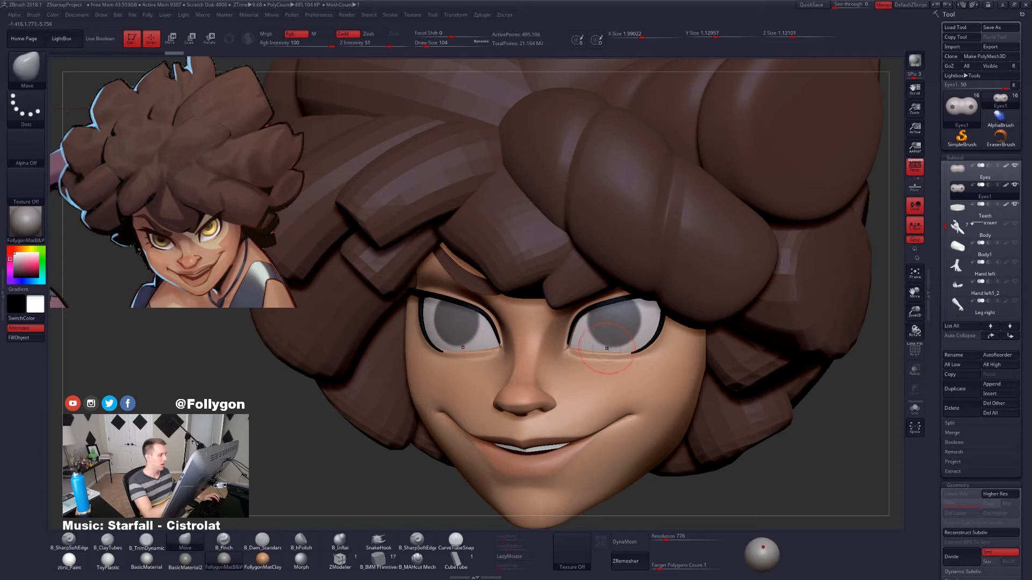
pyautogui.moveTo(629, 365)
pyautogui.mouseDown()
pyautogui.moveTo(658, 413)
pyautogui.moveTo(677, 421)
pyautogui.mouseUp()
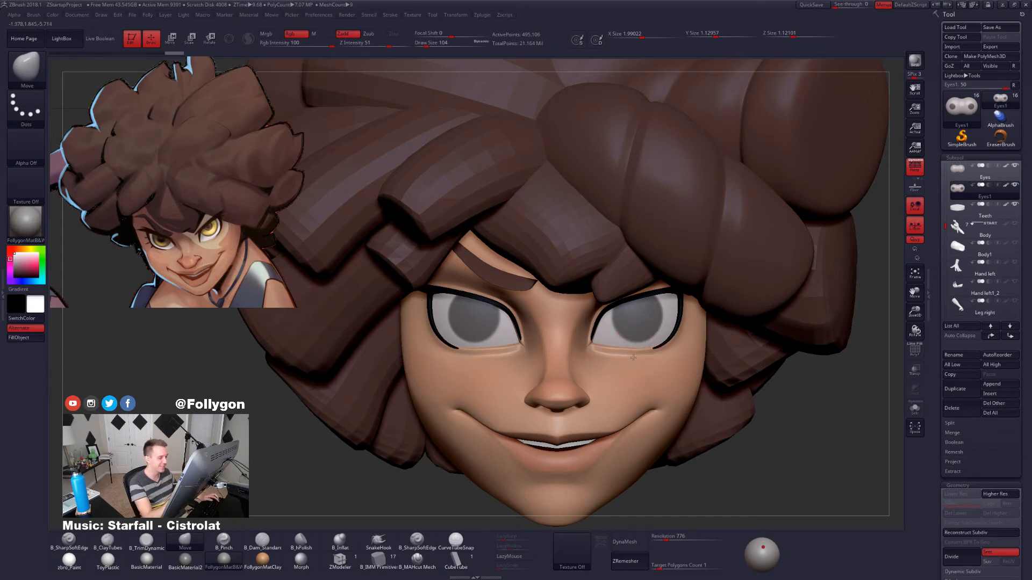
# Enlarge the iris masks with a draw size of 121, and isolate the copied eyes in a front view.
pyautogui.moveTo(640, 359); pyautogui.dragTo(609, 358, button='right')
pyautogui.press('space')
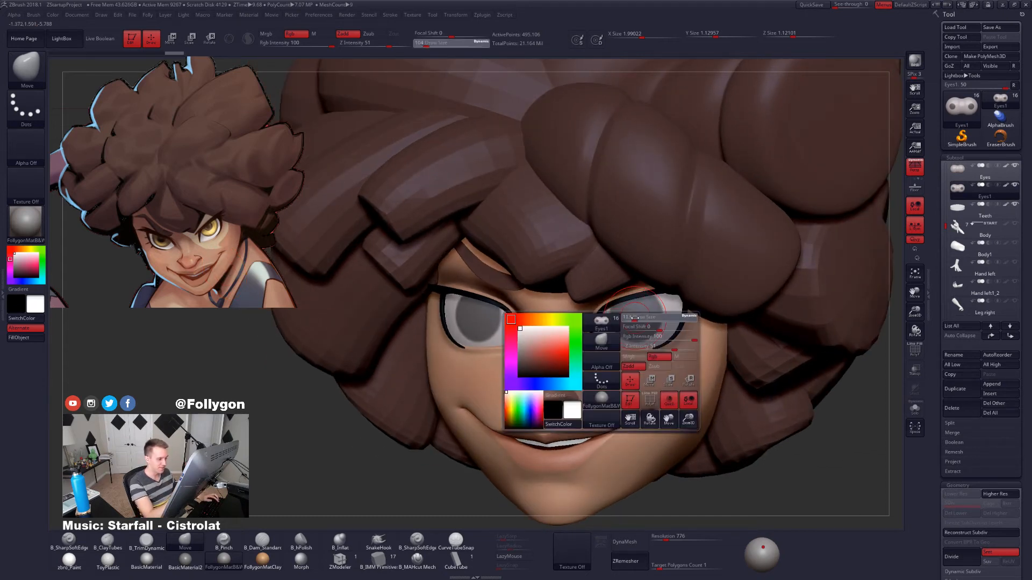
pyautogui.moveTo(634, 318); pyautogui.dragTo(635, 318)
pyautogui.keyDown('ctrl'); pyautogui.click(634, 315); pyautogui.keyUp('ctrl')
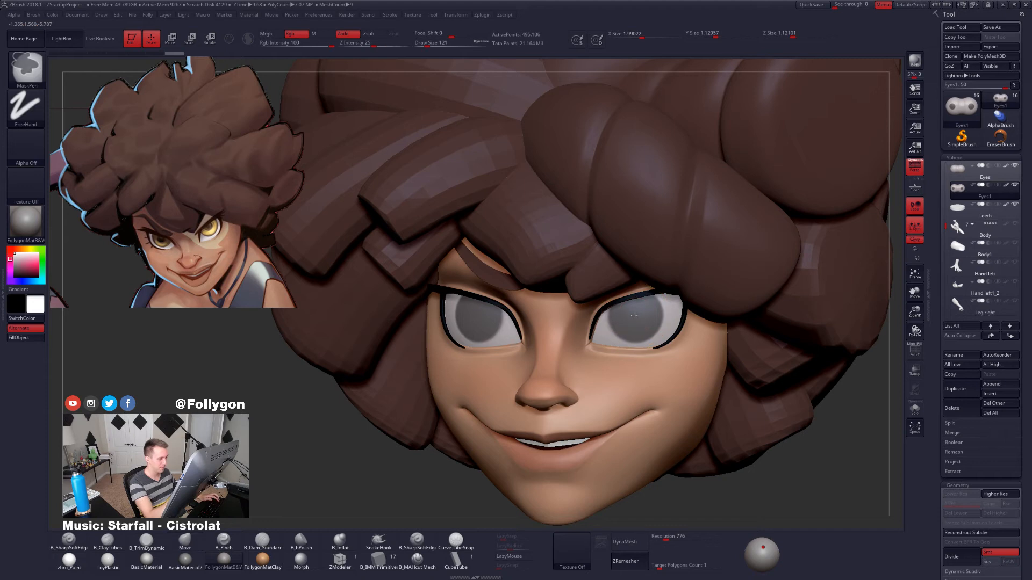
pyautogui.keyDown('ctrl'); pyautogui.click(635, 316); pyautogui.keyUp('ctrl')
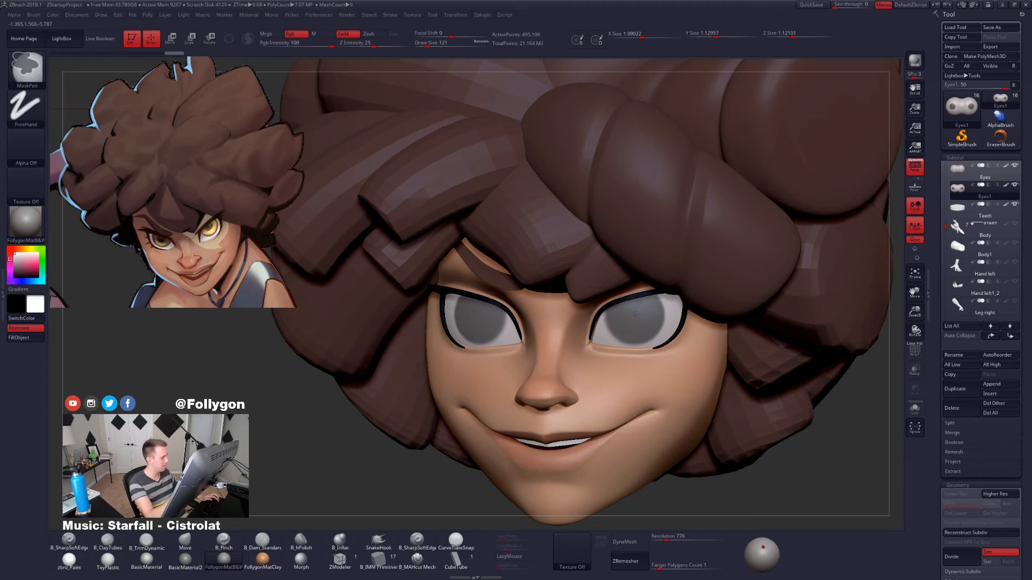
pyautogui.moveTo(643, 316); pyautogui.dragTo(662, 319)
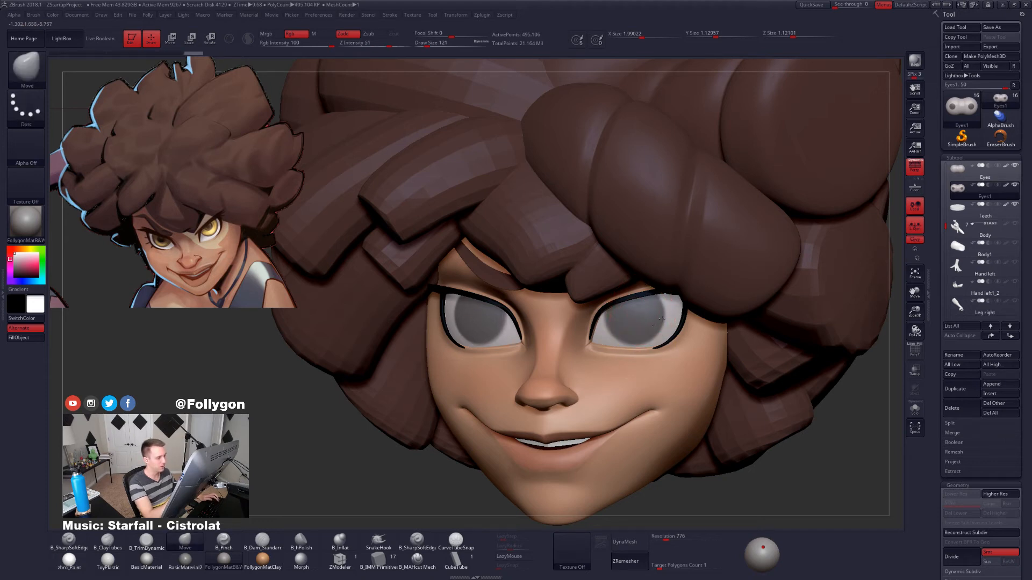
pyautogui.moveTo(661, 319); pyautogui.dragTo(691, 462, button='right')
pyautogui.press('s')
pyautogui.keyDown('ctrl'); pyautogui.moveTo(659, 424); pyautogui.dragTo(660, 368, button='right'); pyautogui.keyUp('ctrl')
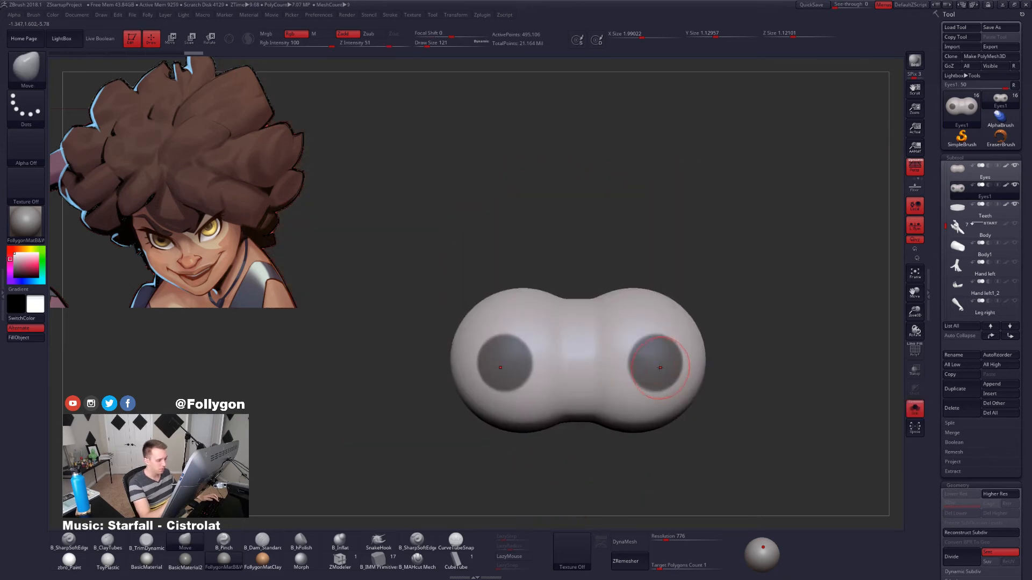
pyautogui.press('ctrl')
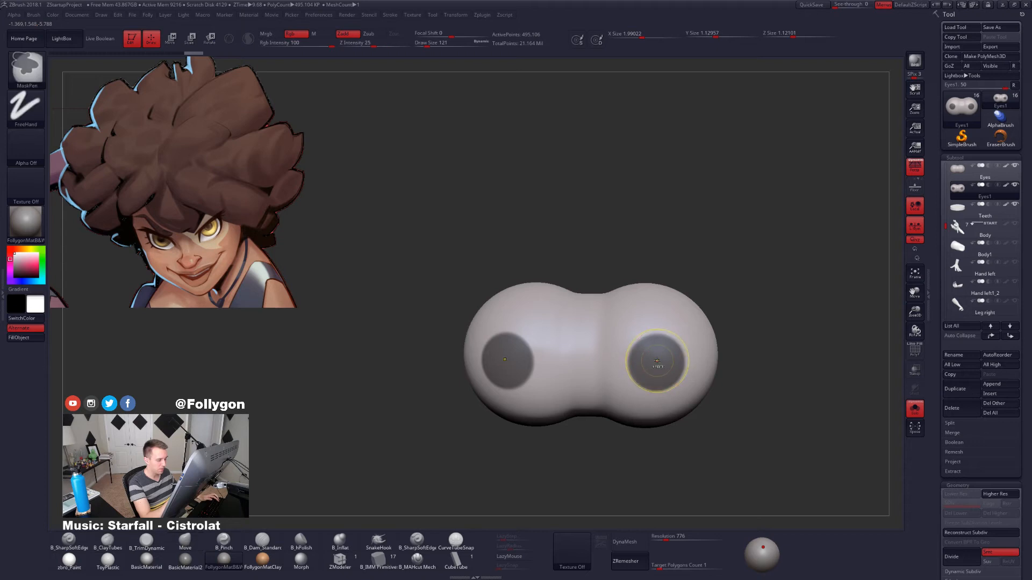
# Replace the masks on the isolated eyes with a fresh round iris mask on each, and compare them against the full head.
pyautogui.keyDown('ctrl'); pyautogui.moveTo(747, 336); pyautogui.dragTo(753, 345); pyautogui.keyUp('ctrl')
pyautogui.keyDown('ctrl'); pyautogui.moveTo(658, 361); pyautogui.dragTo(656, 361); pyautogui.keyUp('ctrl')
pyautogui.hotkey('alt', 's')
pyautogui.hotkey('alt', 's')
pyautogui.press('ctrl')
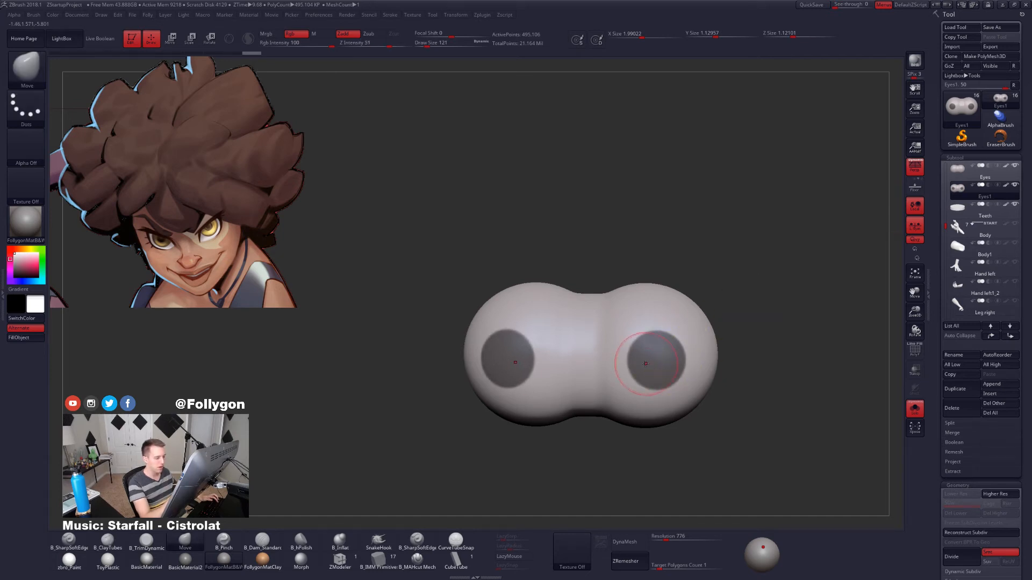
# Compare the iris masks against the full head from the front, then isolate the copied eyes again.
pyautogui.hotkey('alt', 's')
pyautogui.moveTo(669, 397); pyautogui.dragTo(680, 395, button='right')
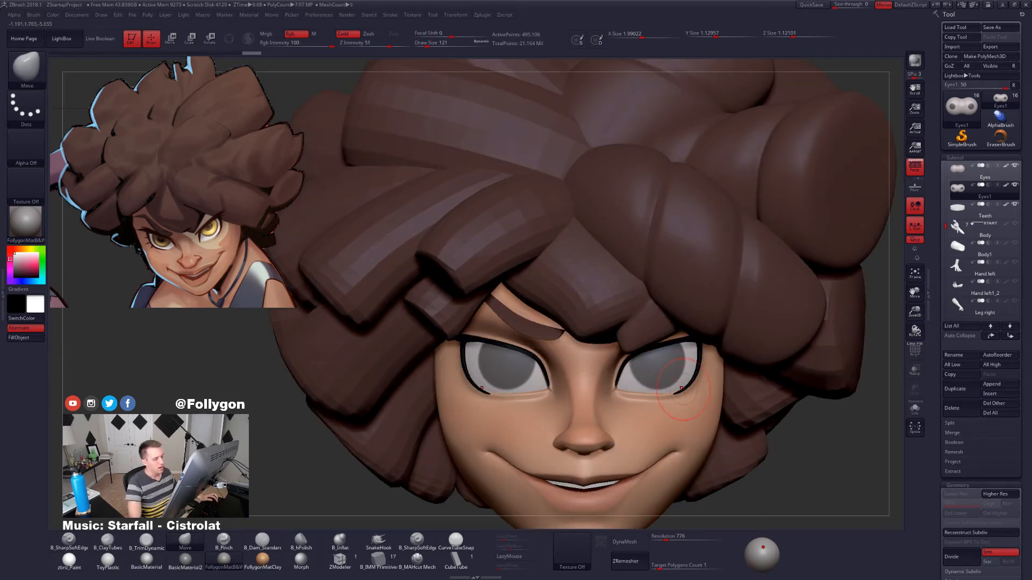
pyautogui.keyDown('alt'); pyautogui.moveTo(700, 398); pyautogui.dragTo(692, 372, button='right'); pyautogui.keyUp('alt')
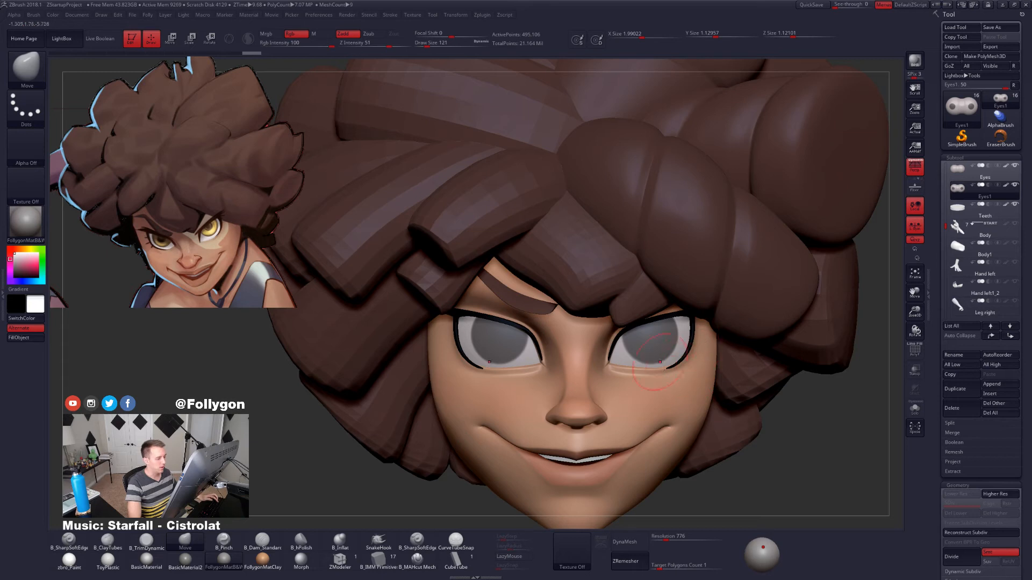
pyautogui.hotkey('alt', 's')
pyautogui.keyDown('alt'); pyautogui.moveTo(722, 399); pyautogui.dragTo(702, 373); pyautogui.keyUp('alt')
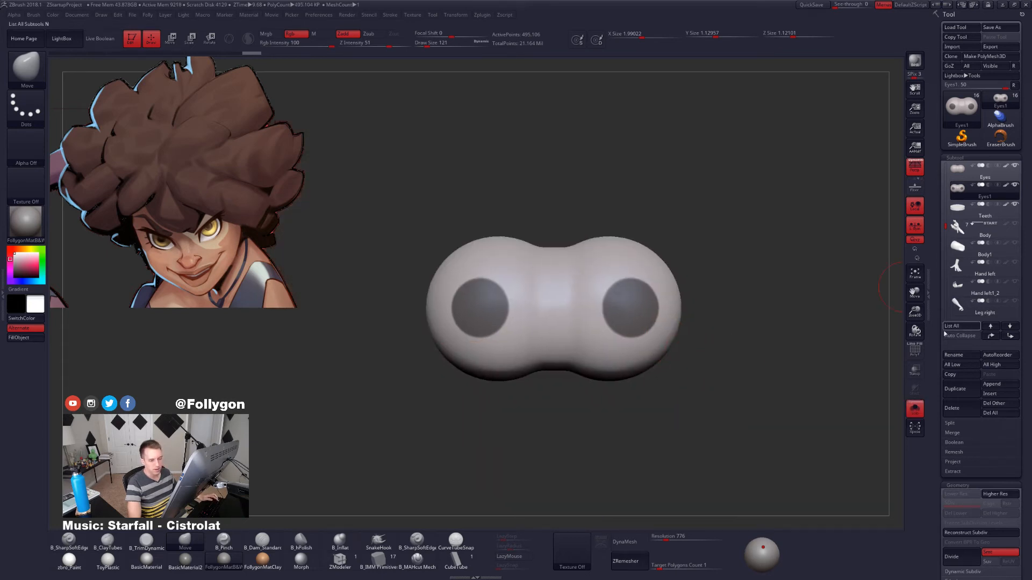
# Extract the masked irises into a new subtool with a thickness of 0.001 and accept the extraction.
pyautogui.scroll(-5, 958, 283)
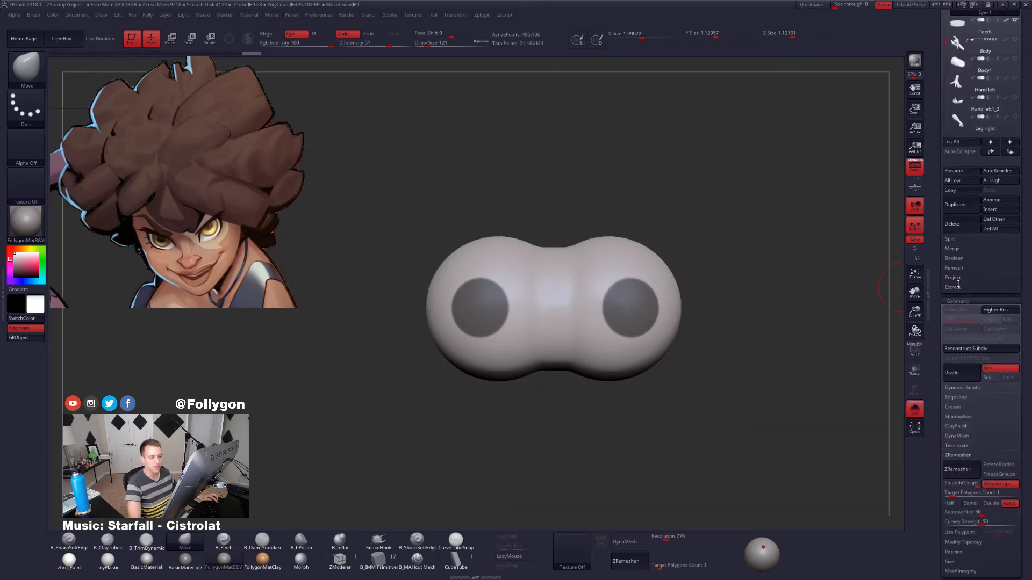
pyautogui.click(991, 287)
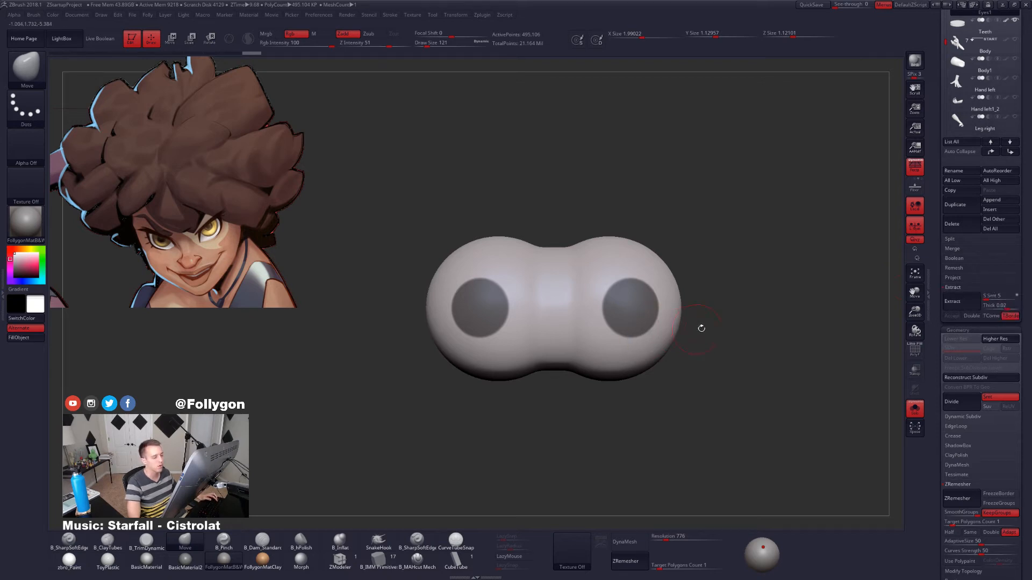
pyautogui.moveTo(701, 328); pyautogui.dragTo(673, 317, button='right')
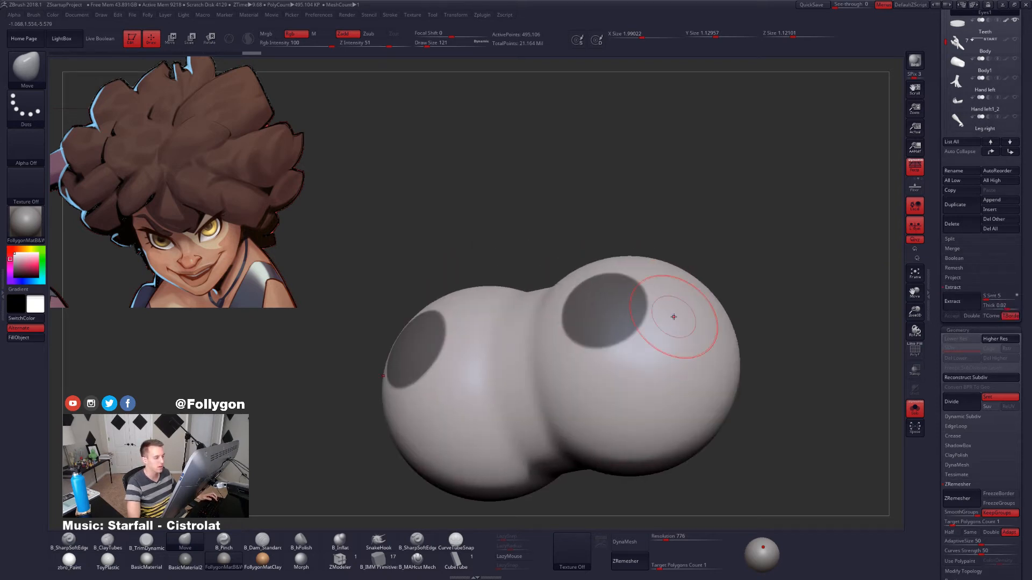
pyautogui.hotkey('shift', 'f')
pyautogui.hotkey('shift', 'f')
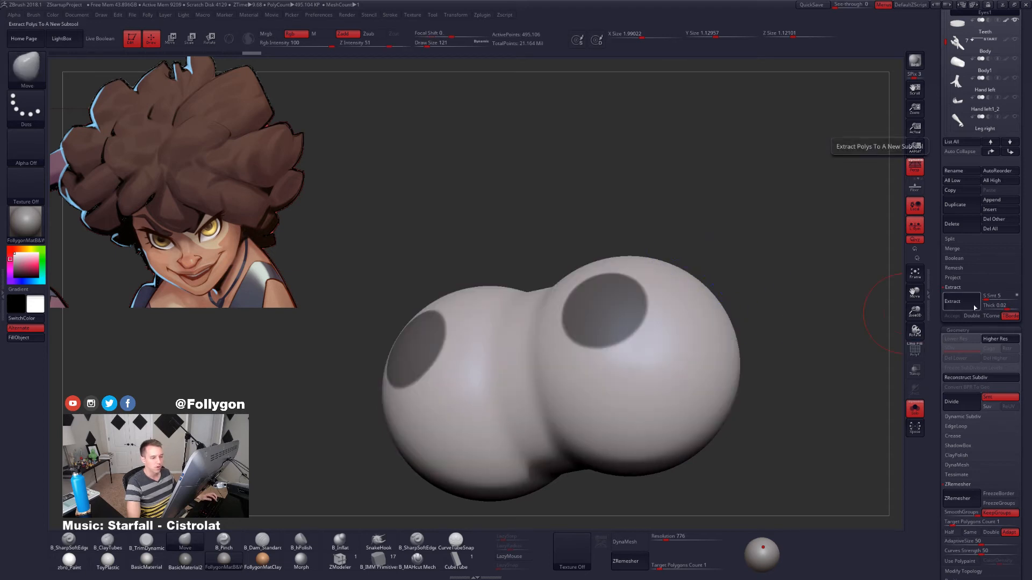
pyautogui.click(972, 304)
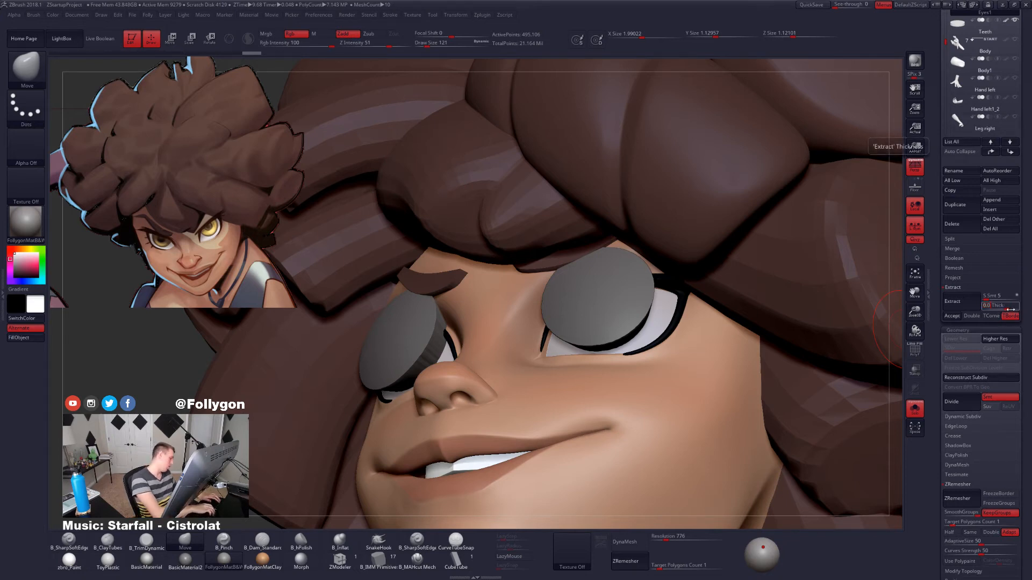
pyautogui.press('BackSpace')
pyautogui.write('01')
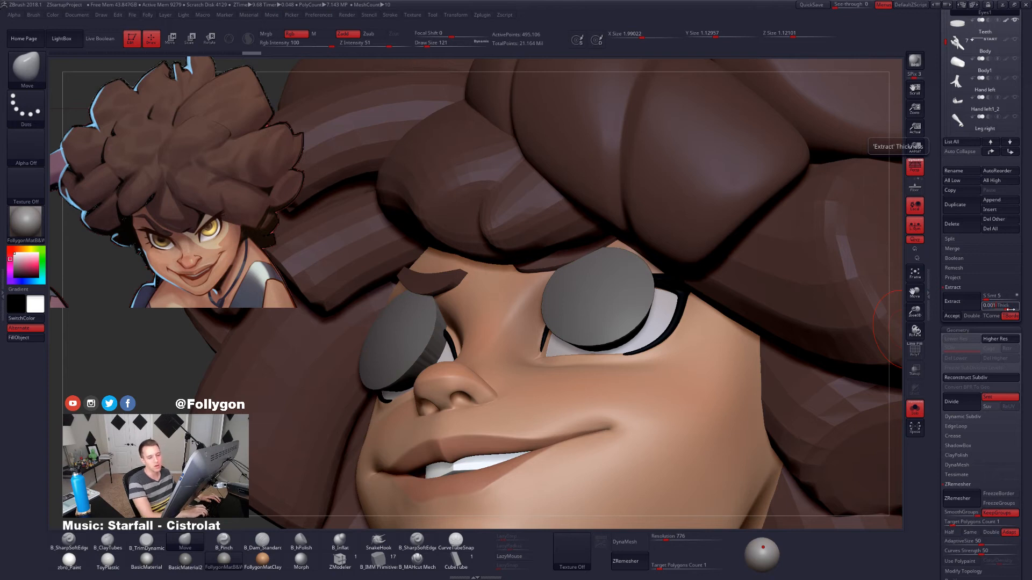
pyautogui.press('Return')
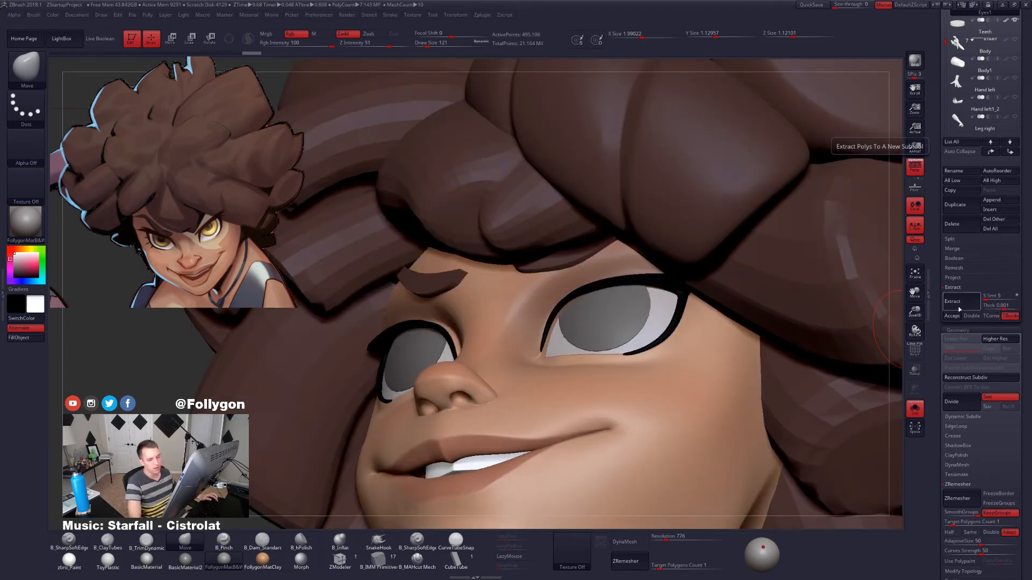
pyautogui.click(956, 316)
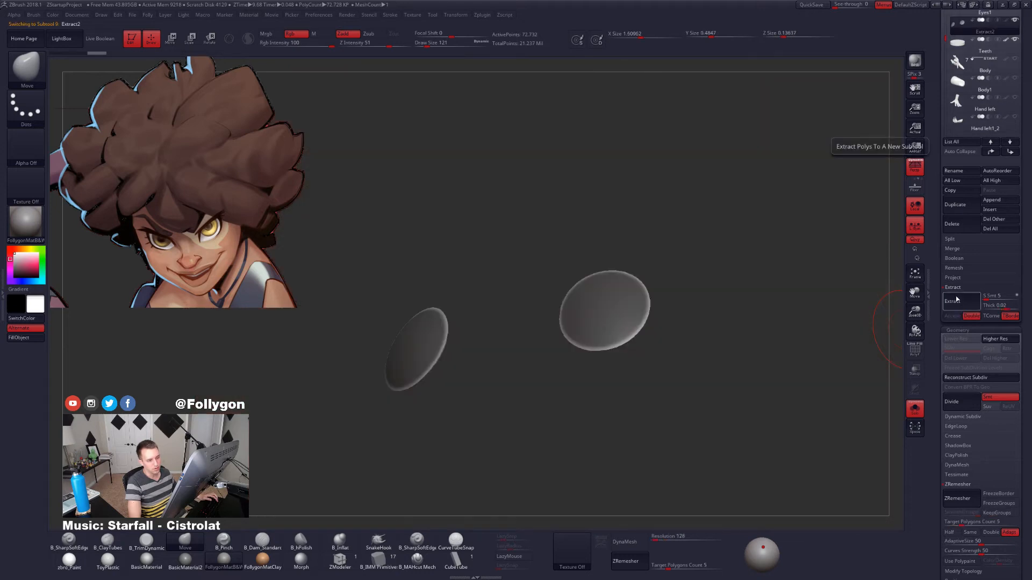
# Delete the duplicated Eyes1 subtool, keeping the extracted irises.
pyautogui.click(952, 289)
pyautogui.moveTo(938, 274); pyautogui.dragTo(942, 364)
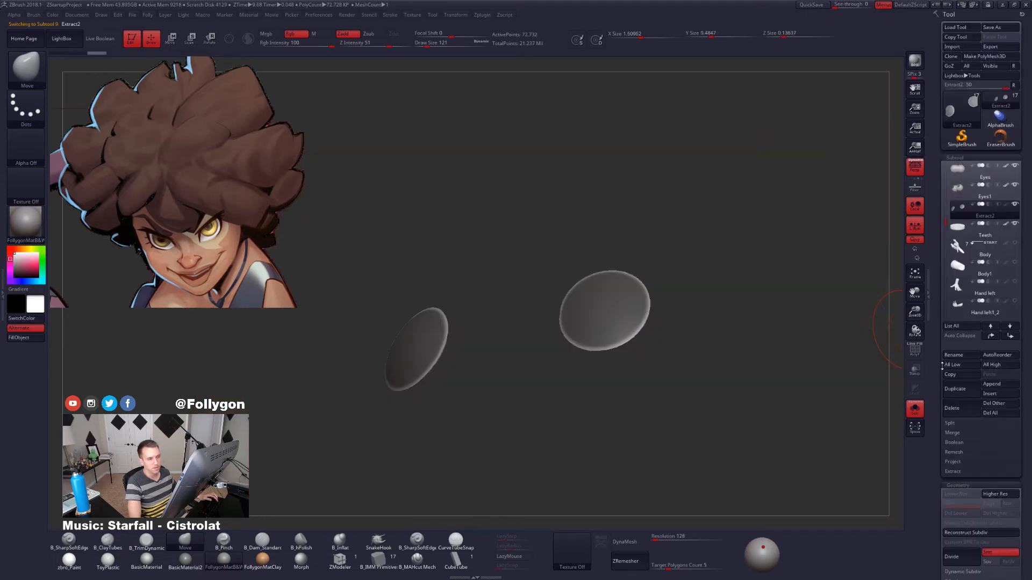
pyautogui.click(958, 188)
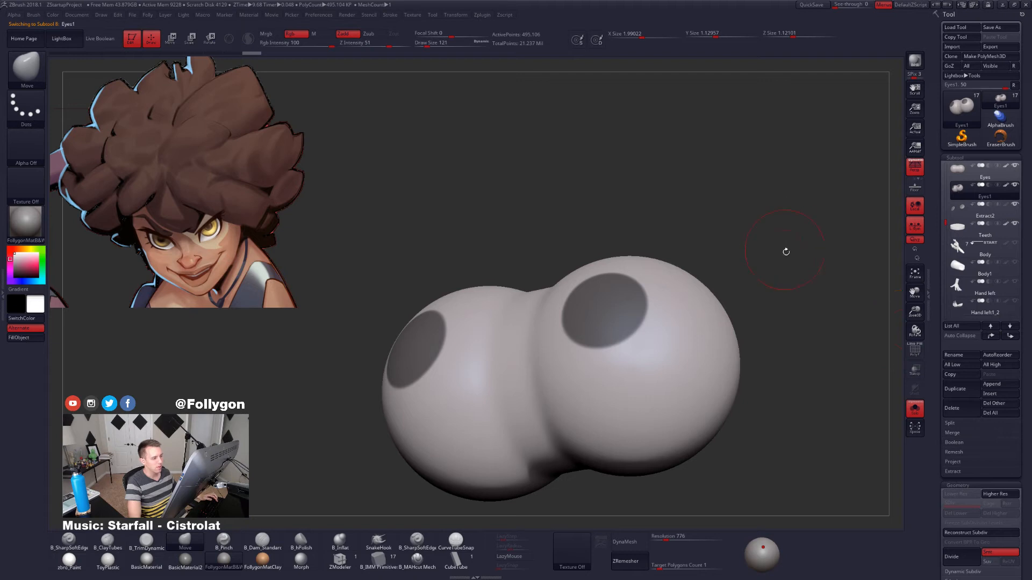
pyautogui.click(977, 412)
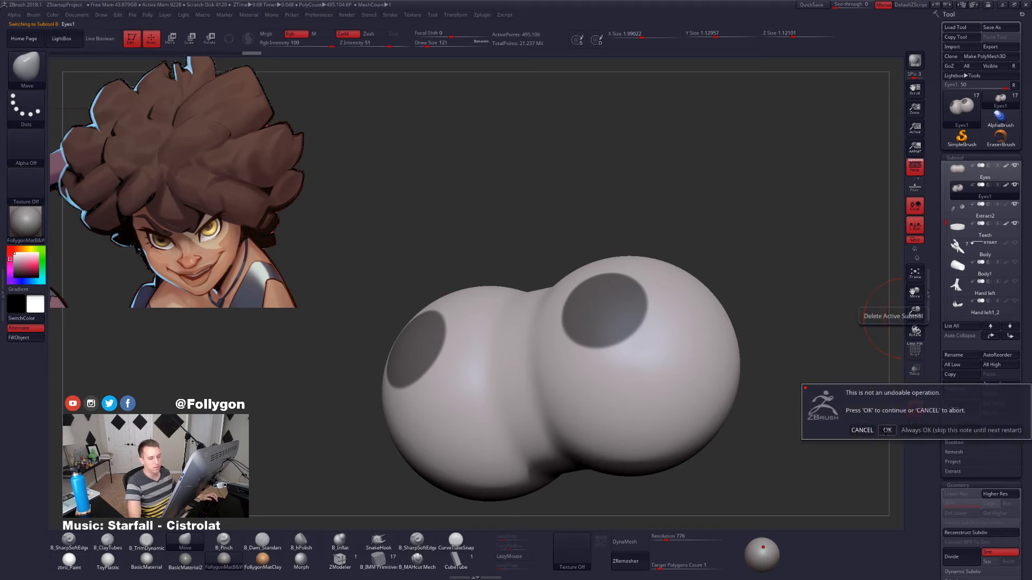
pyautogui.click(886, 430)
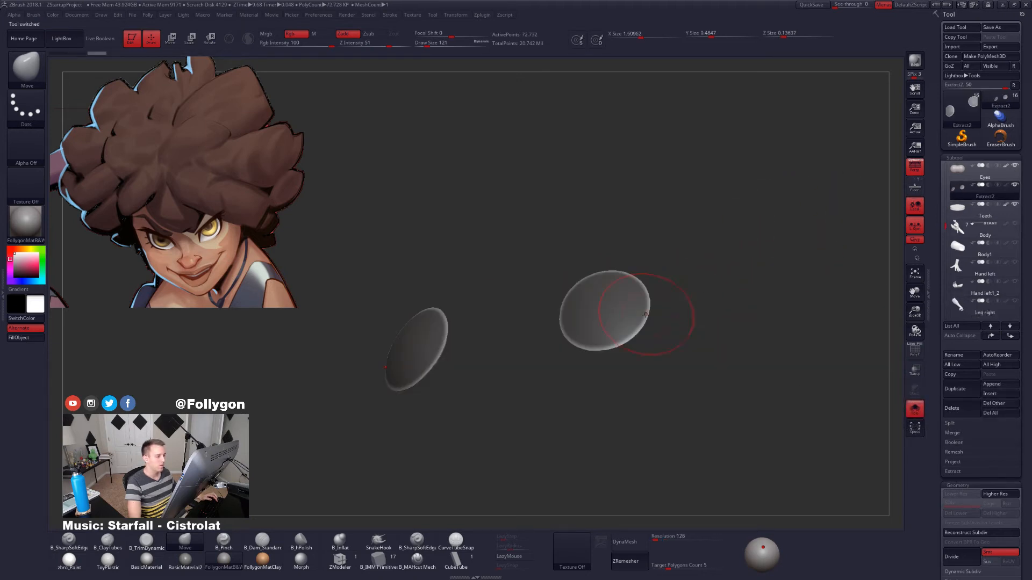
# Show the polygroups on the extracted irises and isolate the polygroup of their outer curved surfaces.
pyautogui.moveTo(634, 371); pyautogui.dragTo(768, 342)
pyautogui.hotkey('shift', 'f')
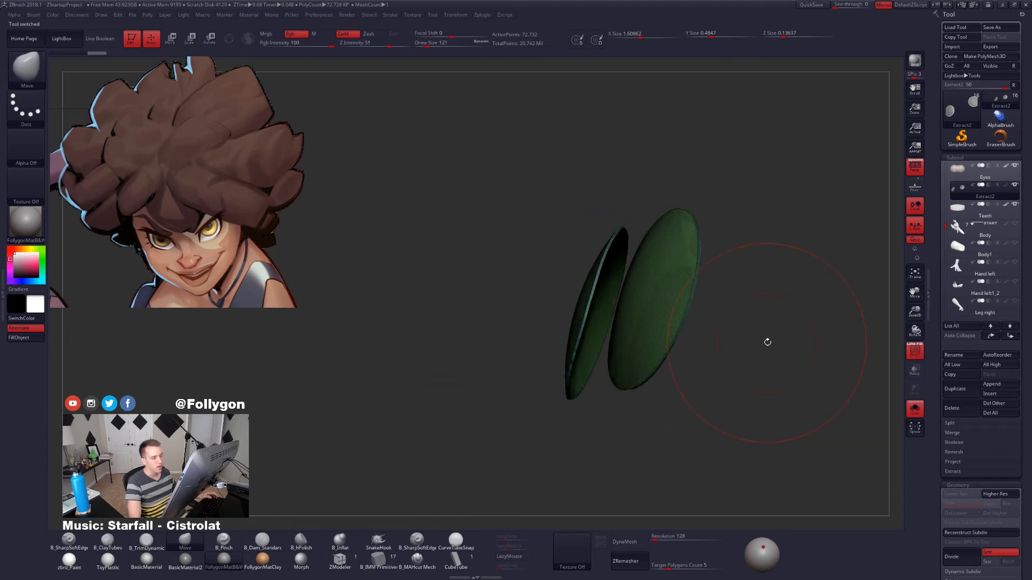
pyautogui.hotkey('ctrl', 'shift', 'f')
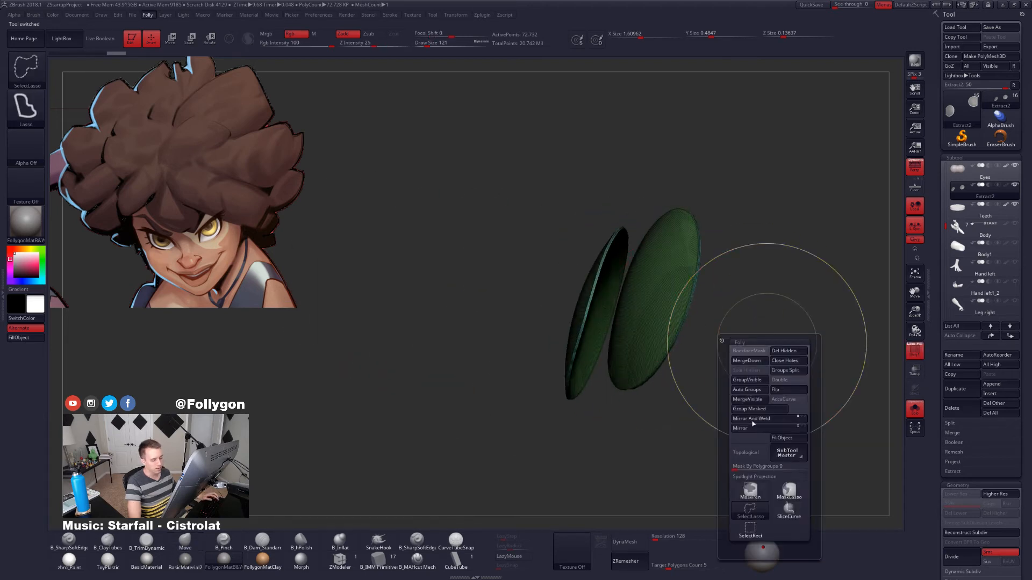
pyautogui.click(760, 535)
pyautogui.moveTo(649, 342)
pyautogui.mouseDown()
pyautogui.moveTo(621, 362)
pyautogui.moveTo(623, 338)
pyautogui.moveTo(677, 331)
pyautogui.moveTo(576, 307)
pyautogui.moveTo(589, 311)
pyautogui.mouseUp()
pyautogui.rightClick(617, 338)
pyautogui.hotkey('ctrl', 'shift')
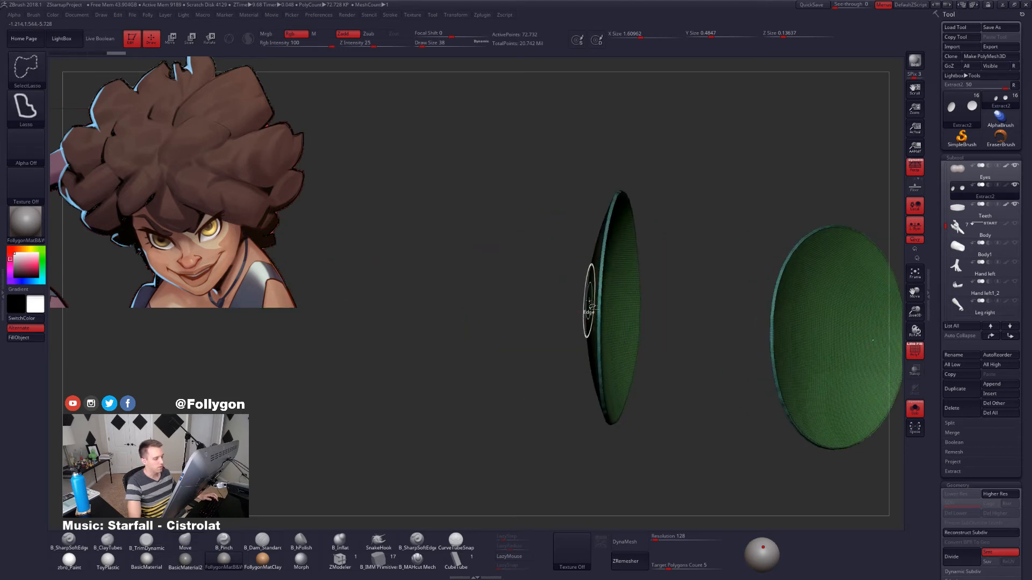
pyautogui.keyDown('ctrl'); pyautogui.keyDown('shift'); pyautogui.click(589, 301); pyautogui.keyUp('shift'); pyautogui.keyUp('ctrl')
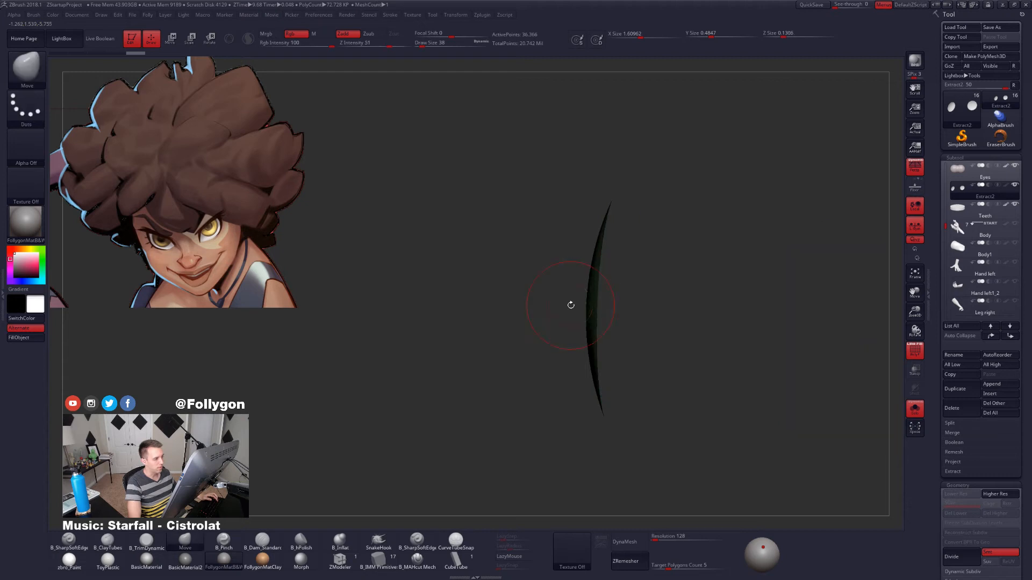
# Turn on double-sided display and delete the hidden back and edge geometry of the irises.
pyautogui.press('m')
pyautogui.click(608, 338)
pyautogui.moveTo(634, 277); pyautogui.dragTo(643, 304)
pyautogui.press('m')
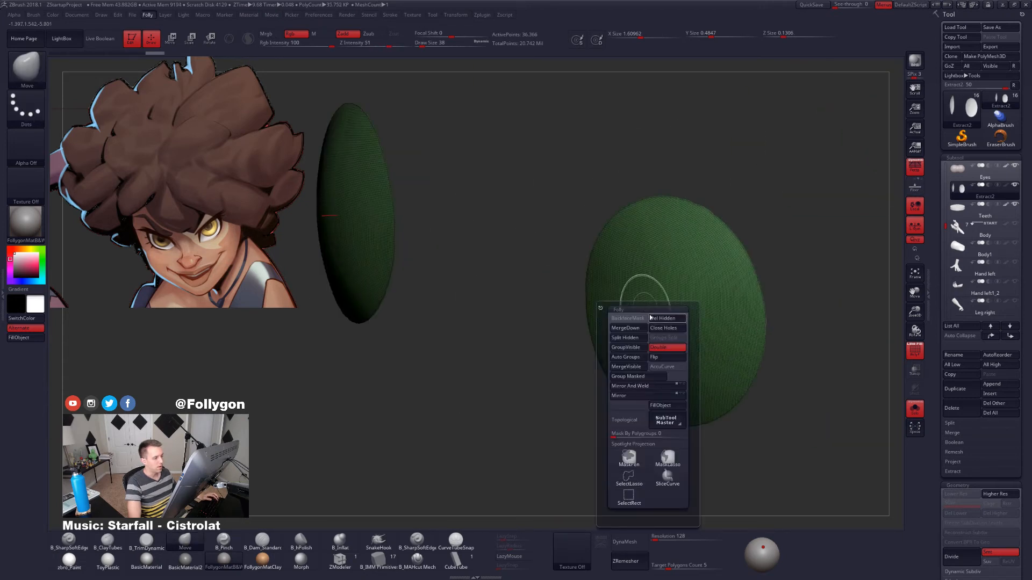
pyautogui.click(652, 317)
pyautogui.moveTo(671, 296)
pyautogui.keyDown('ctrl'); pyautogui.mouseDown(button='right')
pyautogui.moveTo(651, 315)
pyautogui.moveTo(672, 317)
pyautogui.moveTo(632, 325)
pyautogui.moveTo(683, 332)
pyautogui.mouseUp(button='right'); pyautogui.keyUp('ctrl')
# Apply GroupsLoops to the iris surfaces with 4 loops and a GPolish of 50.
pyautogui.moveTo(934, 385); pyautogui.dragTo(941, 323)
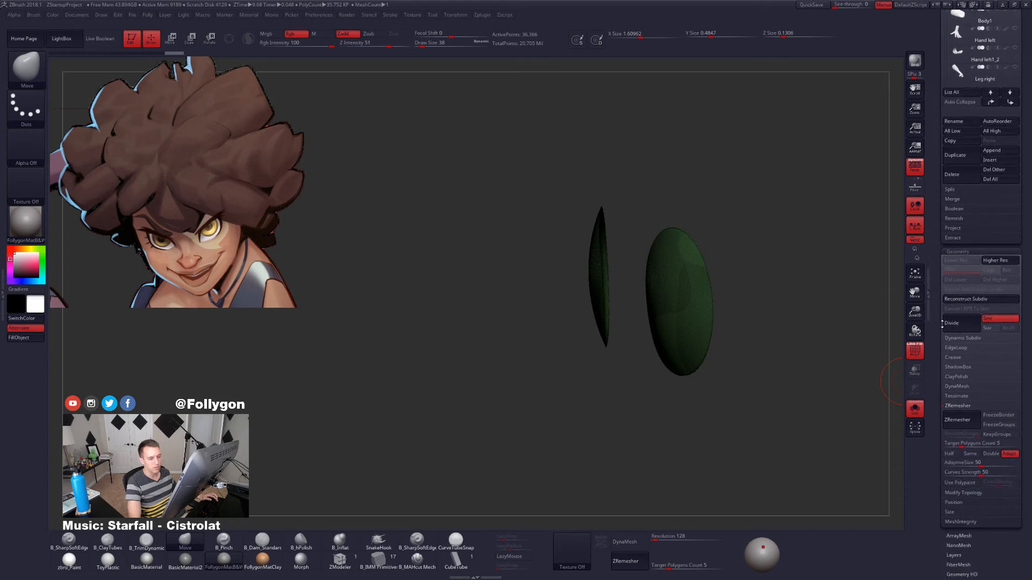
pyautogui.click(961, 350)
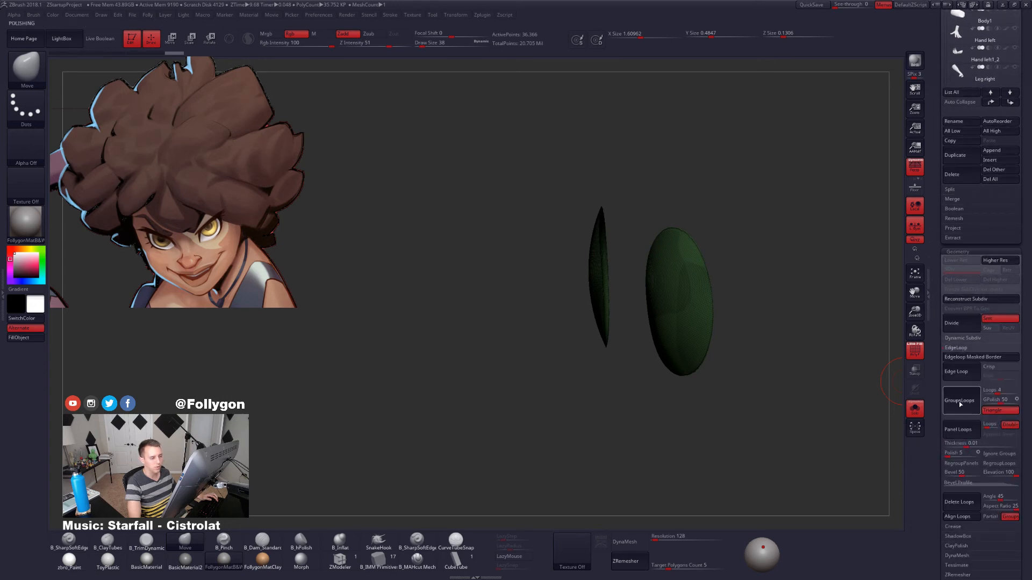
pyautogui.click(959, 353)
pyautogui.moveTo(941, 414); pyautogui.dragTo(941, 478)
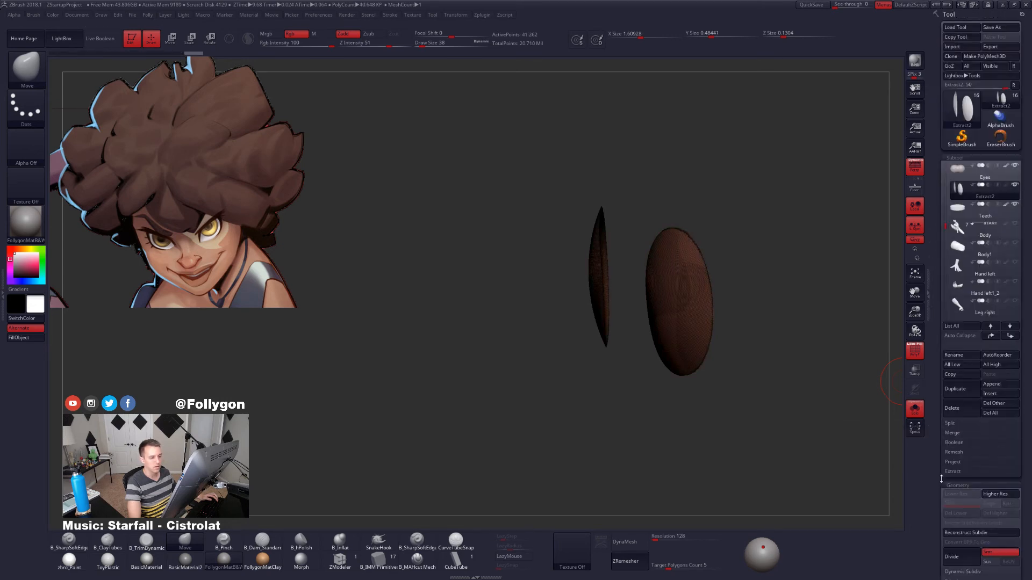
# Mask the irises' front faces and, with perspective off, pull their border loops straight back to form side walls.
pyautogui.press('w')
pyautogui.click(690, 321)
pyautogui.keyDown('ctrl'); pyautogui.click(779, 349); pyautogui.keyUp('ctrl')
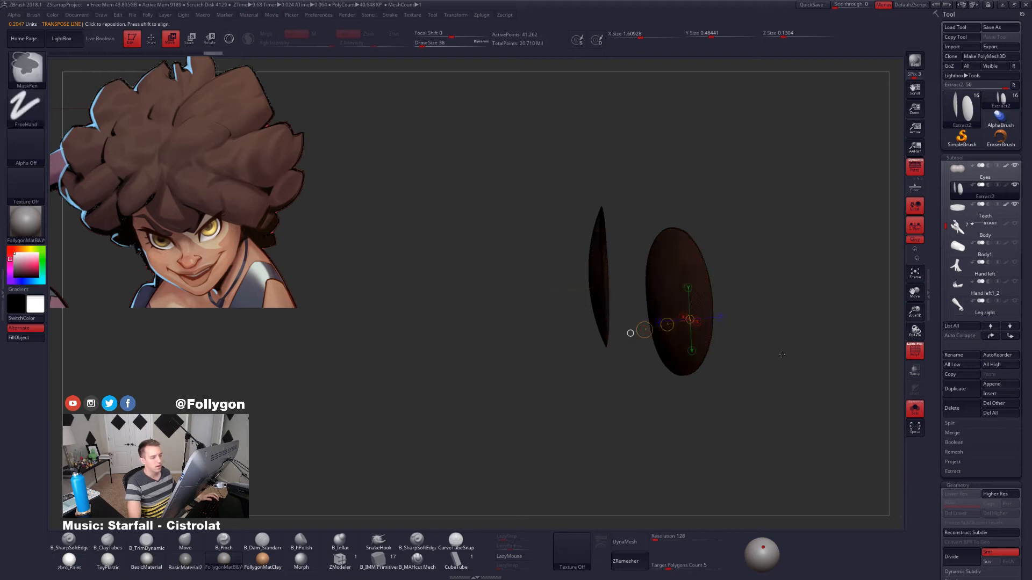
pyautogui.moveTo(795, 352); pyautogui.dragTo(683, 412)
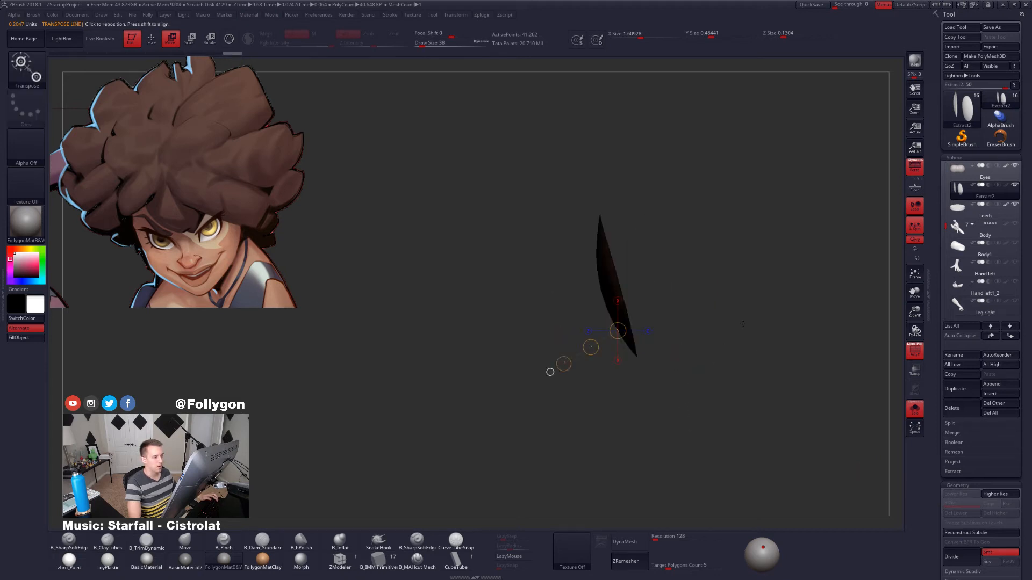
pyautogui.keyDown('alt'); pyautogui.moveTo(743, 324); pyautogui.dragTo(725, 373); pyautogui.keyUp('alt')
pyautogui.click(914, 166)
pyautogui.keyDown('alt'); pyautogui.moveTo(747, 317); pyautogui.dragTo(737, 278); pyautogui.keyUp('alt')
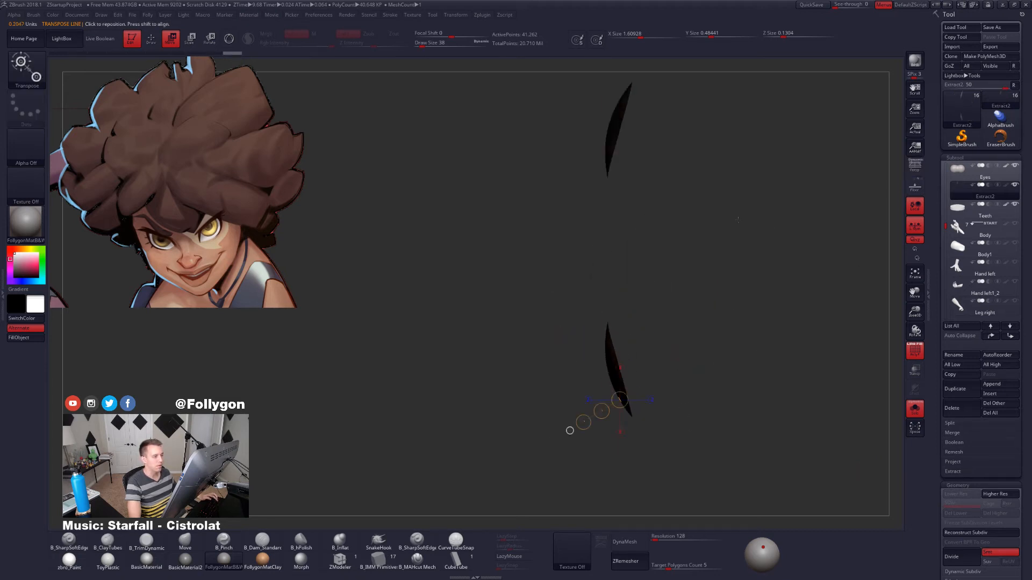
pyautogui.moveTo(610, 377)
pyautogui.mouseDown()
pyautogui.moveTo(696, 351)
pyautogui.moveTo(653, 364)
pyautogui.moveTo(668, 360)
pyautogui.mouseUp()
pyautogui.press('q')
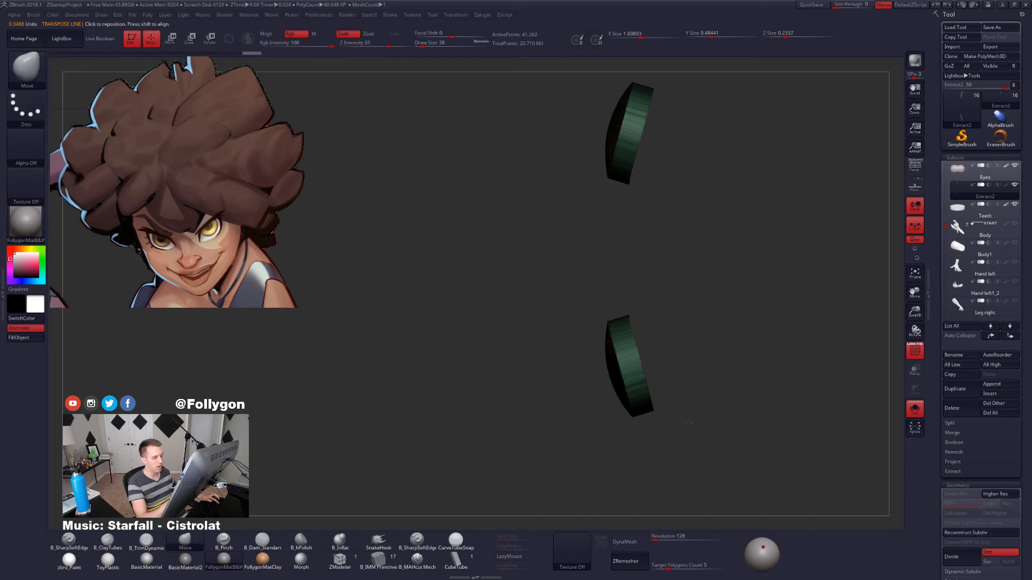
# ZRemesh the thickened iris discs with KeepGroups on and a target polygon count of 0.1.
pyautogui.moveTo(763, 430)
pyautogui.mouseDown()
pyautogui.moveTo(668, 438)
pyautogui.moveTo(700, 424)
pyautogui.moveTo(693, 452)
pyautogui.moveTo(684, 414)
pyautogui.moveTo(654, 415)
pyautogui.moveTo(700, 429)
pyautogui.moveTo(720, 387)
pyautogui.mouseUp()
pyautogui.hotkey('shift', 'f')
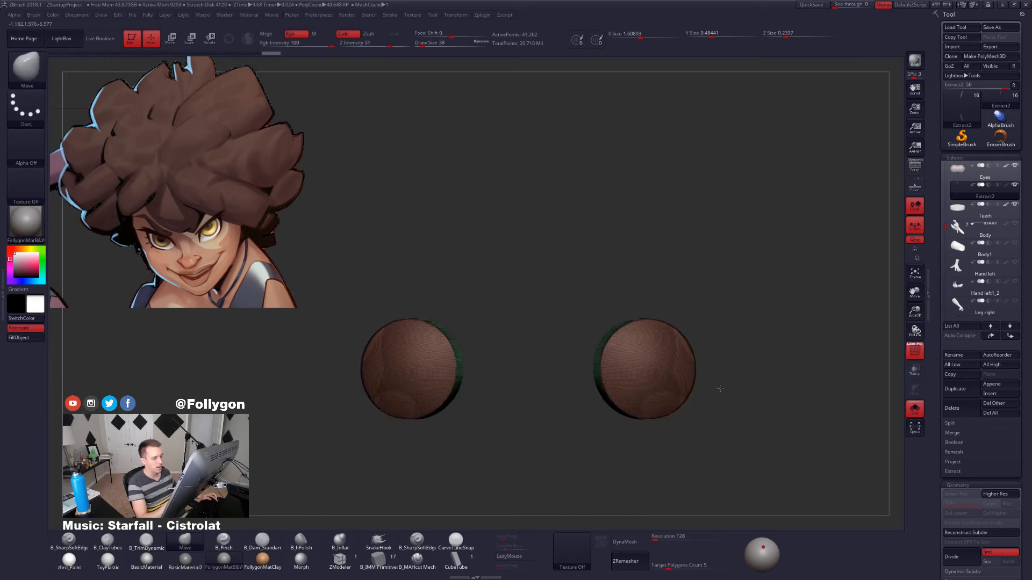
pyautogui.keyDown('alt'); pyautogui.moveTo(658, 382); pyautogui.dragTo(827, 343); pyautogui.keyUp('alt')
pyautogui.click(913, 346)
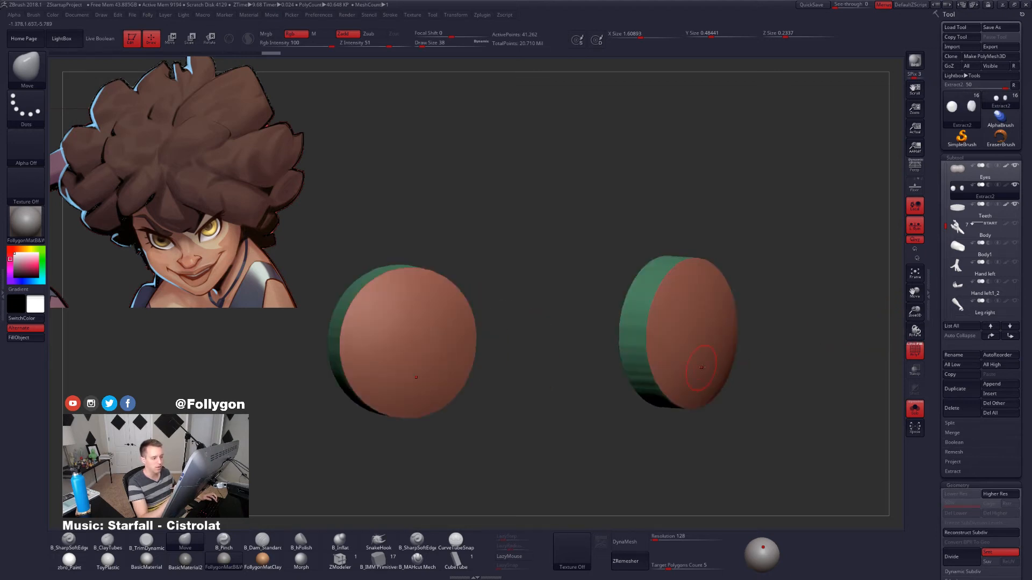
pyautogui.moveTo(651, 427); pyautogui.dragTo(743, 373)
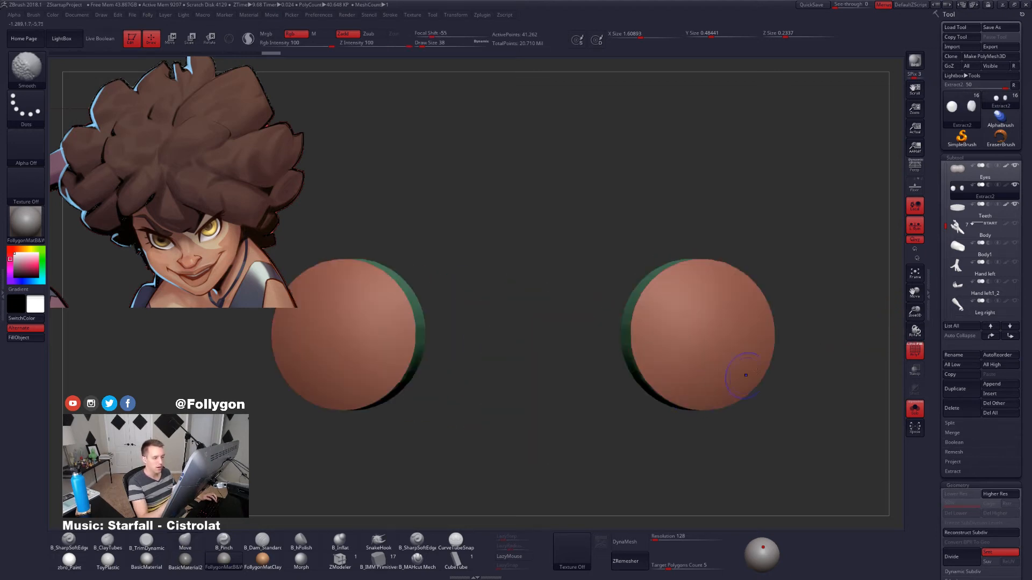
pyautogui.click(915, 347)
pyautogui.scroll(-10, 942, 291)
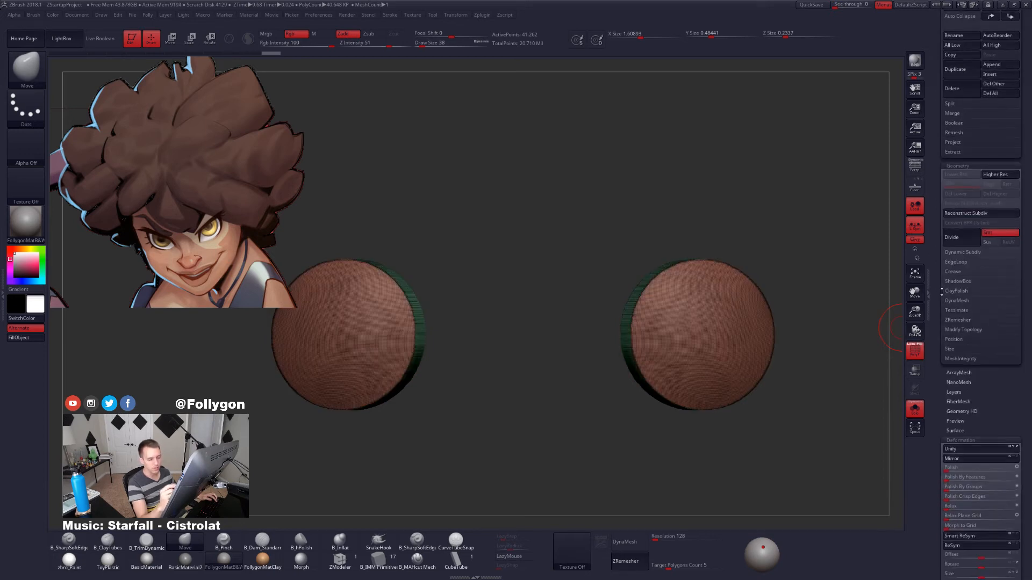
pyautogui.click(983, 320)
pyautogui.click(1005, 352)
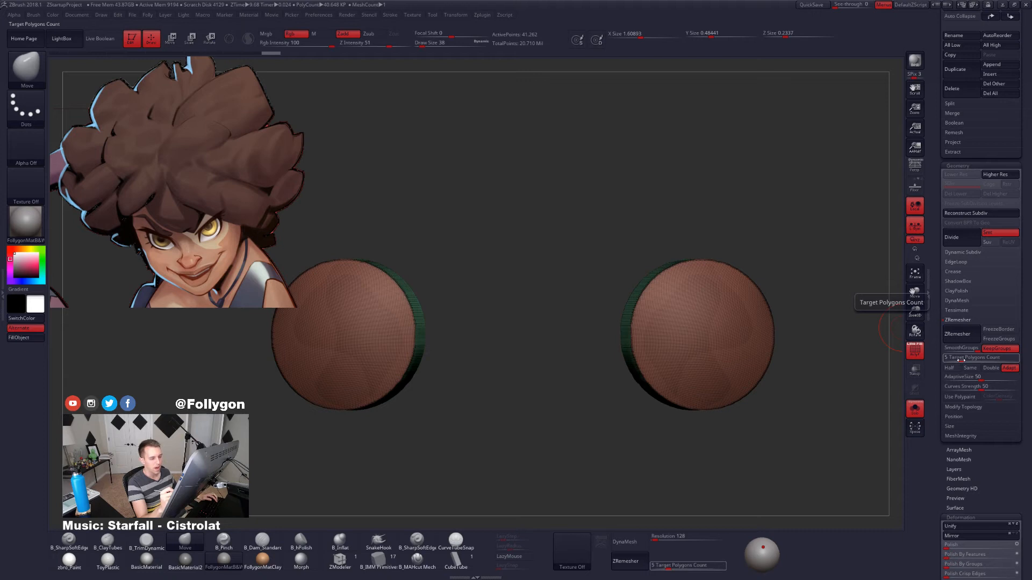
pyautogui.moveTo(978, 357); pyautogui.dragTo(944, 357)
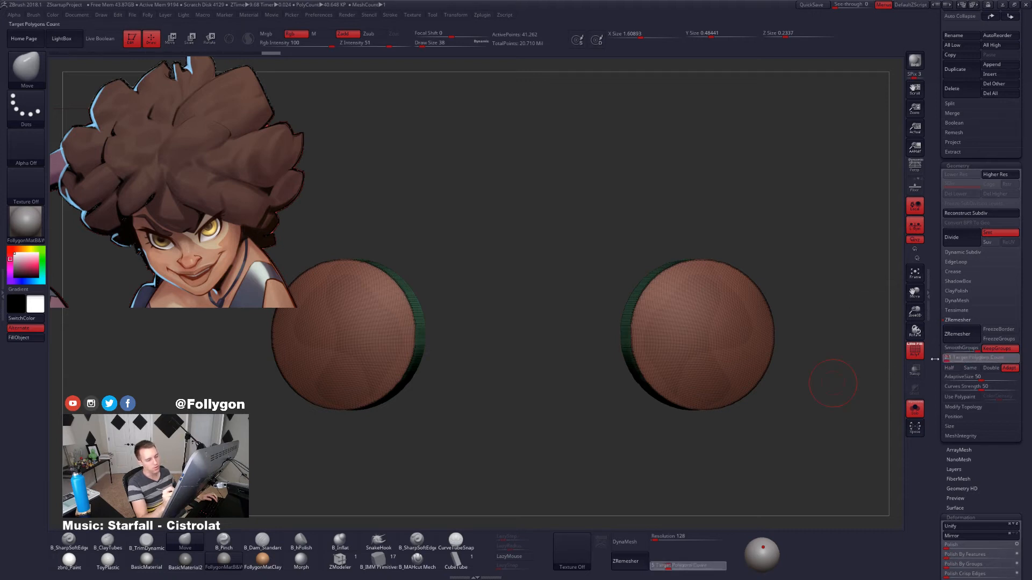
pyautogui.click(965, 336)
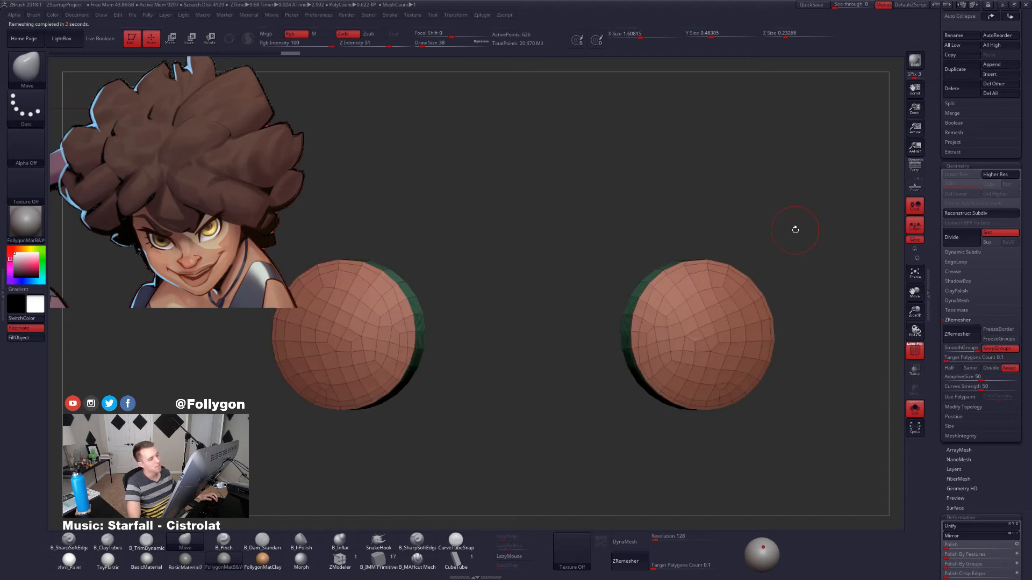
# Delete the extra edge loops around the iris discs' side walls using ZModeler's Delete action targeting EdgeLoop Complete.
pyautogui.moveTo(813, 312); pyautogui.dragTo(688, 346)
pyautogui.hotkey('shift', 'f')
pyautogui.hotkey('shift', 'f')
pyautogui.keyDown('alt'); pyautogui.moveTo(747, 323); pyautogui.dragTo(723, 364); pyautogui.keyUp('alt')
pyautogui.hotkey('shift', 'd')
pyautogui.click(339, 558)
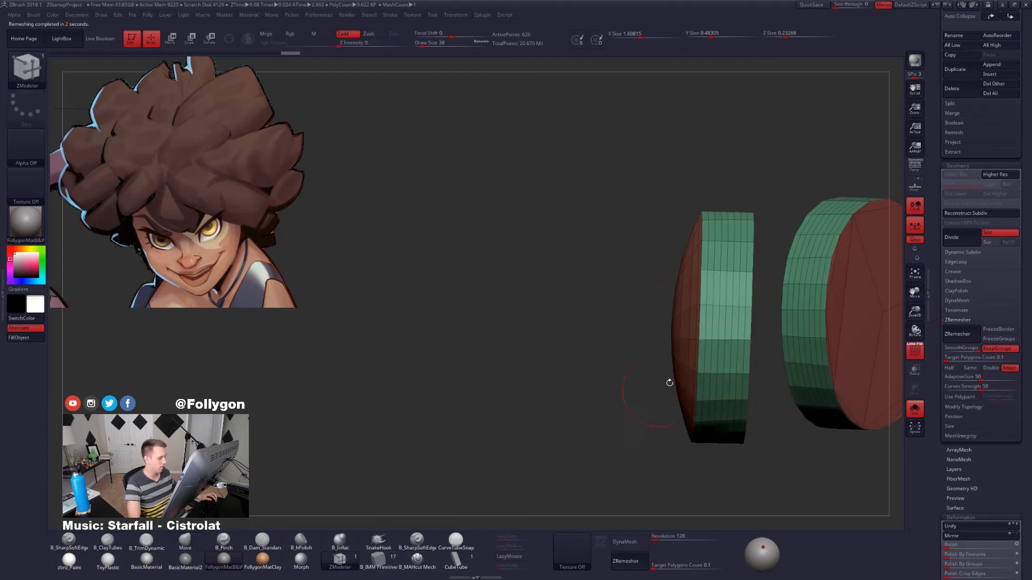
pyautogui.keyDown('alt'); pyautogui.moveTo(667, 382); pyautogui.dragTo(720, 327); pyautogui.keyUp('alt')
pyautogui.press('space')
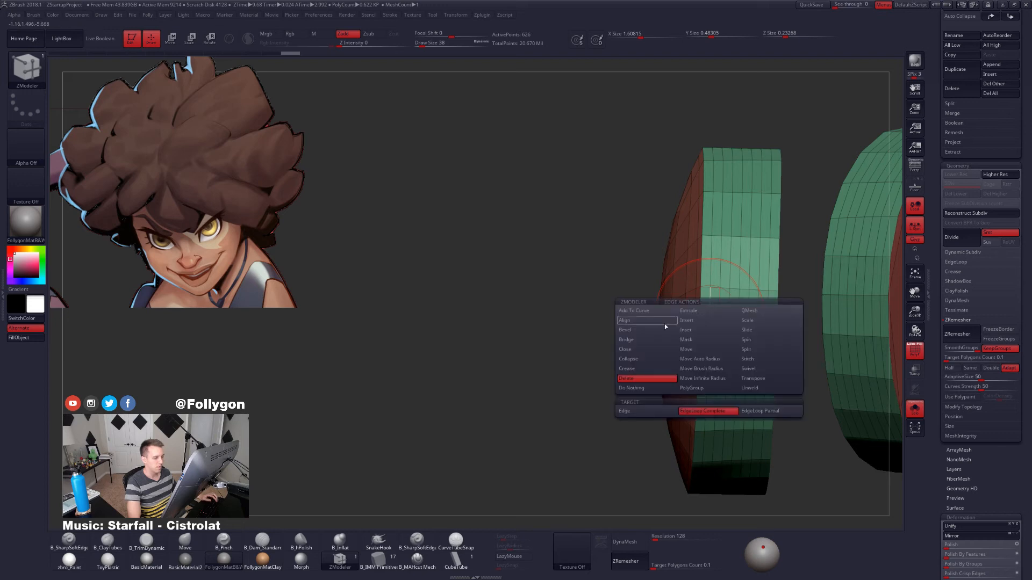
pyautogui.click(636, 369)
pyautogui.click(702, 337)
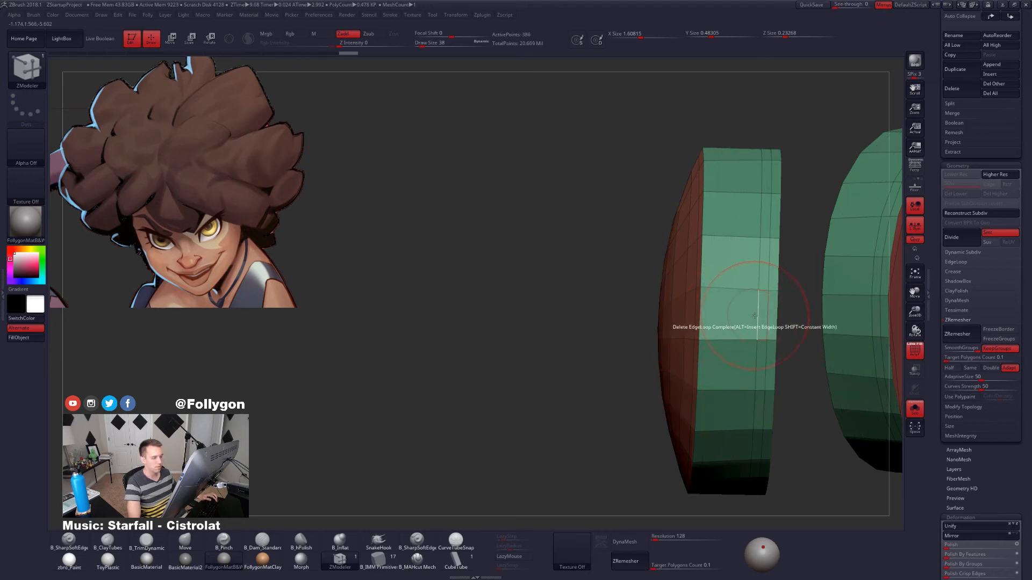
pyautogui.press('d')
pyautogui.moveTo(735, 315)
pyautogui.mouseDown(button='right')
pyautogui.moveTo(772, 320)
pyautogui.moveTo(724, 333)
pyautogui.moveTo(778, 344)
pyautogui.moveTo(658, 345)
pyautogui.moveTo(681, 311)
pyautogui.moveTo(732, 351)
pyautogui.moveTo(726, 370)
pyautogui.mouseUp(button='right')
pyautogui.hotkey('shift', 'd')
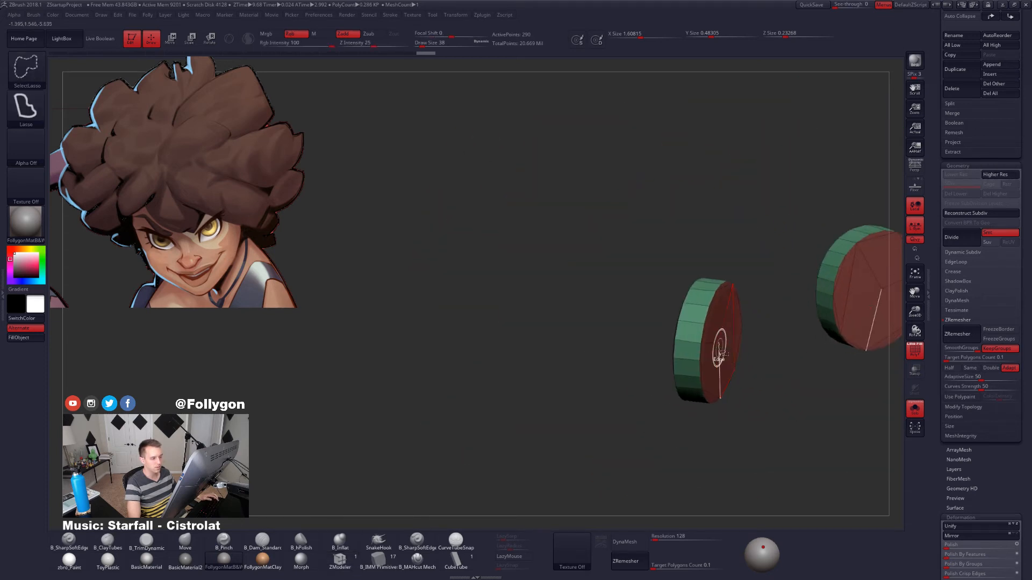
# Hide the back caps of both iris discs and delete the hidden geometry to leave the discs open behind.
pyautogui.keyDown('ctrl'); pyautogui.keyDown('shift'); pyautogui.click(719, 345); pyautogui.keyUp('shift'); pyautogui.keyUp('ctrl')
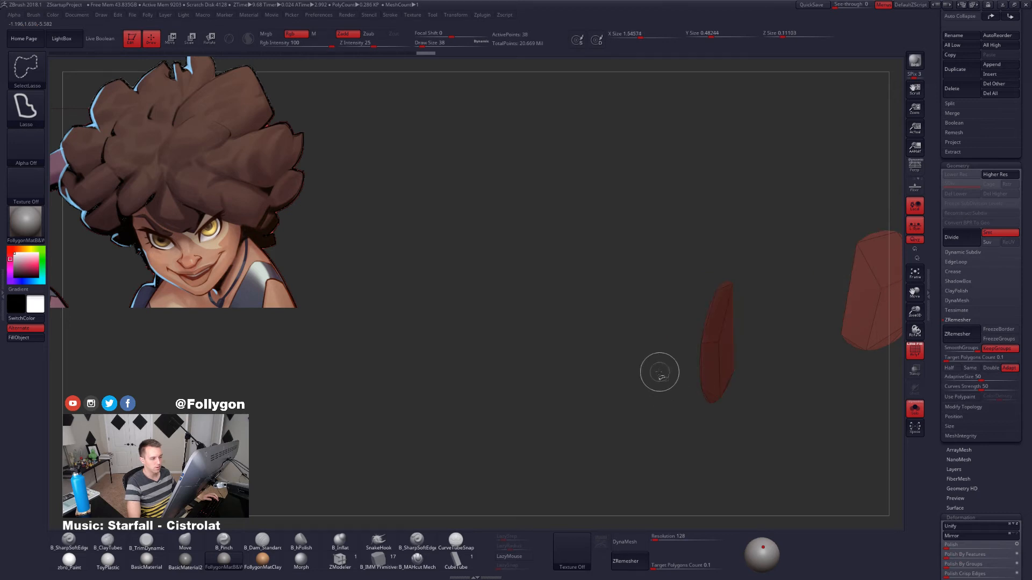
pyautogui.keyDown('ctrl'); pyautogui.keyDown('shift'); pyautogui.moveTo(658, 372); pyautogui.dragTo(646, 404); pyautogui.keyUp('shift'); pyautogui.keyUp('ctrl')
pyautogui.moveTo(675, 414)
pyautogui.mouseDown(button='right')
pyautogui.moveTo(758, 368)
pyautogui.moveTo(701, 371)
pyautogui.moveTo(708, 392)
pyautogui.moveTo(753, 387)
pyautogui.moveTo(716, 393)
pyautogui.mouseUp(button='right')
pyautogui.keyDown('ctrl'); pyautogui.keyDown('shift'); pyautogui.click(736, 396); pyautogui.keyUp('shift'); pyautogui.keyUp('ctrl')
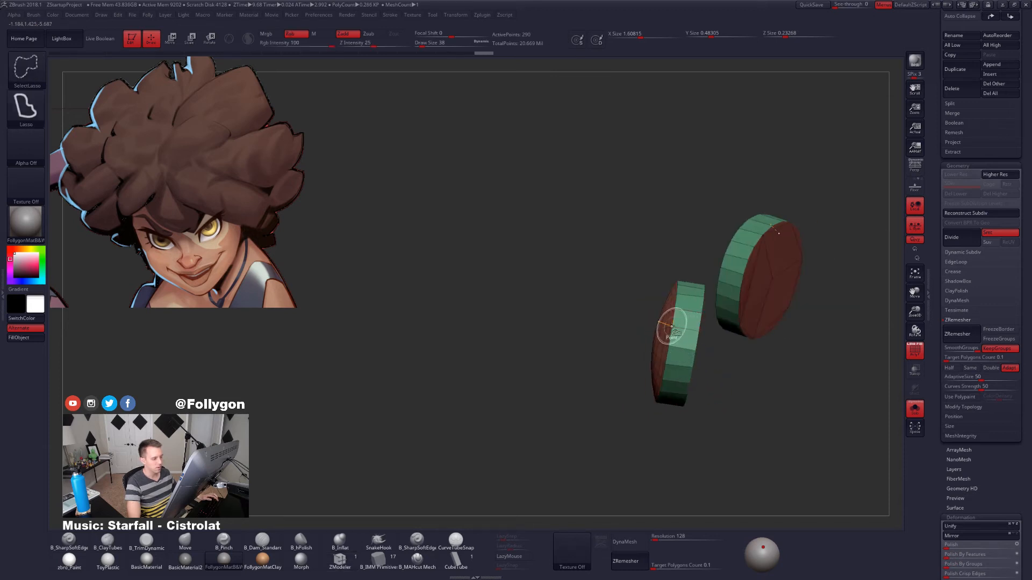
pyautogui.keyDown('ctrl'); pyautogui.keyDown('shift'); pyautogui.click(670, 327); pyautogui.keyUp('shift'); pyautogui.keyUp('ctrl')
pyautogui.moveTo(744, 397); pyautogui.dragTo(704, 402, button='right')
pyautogui.hotkey('ctrl', 'f')
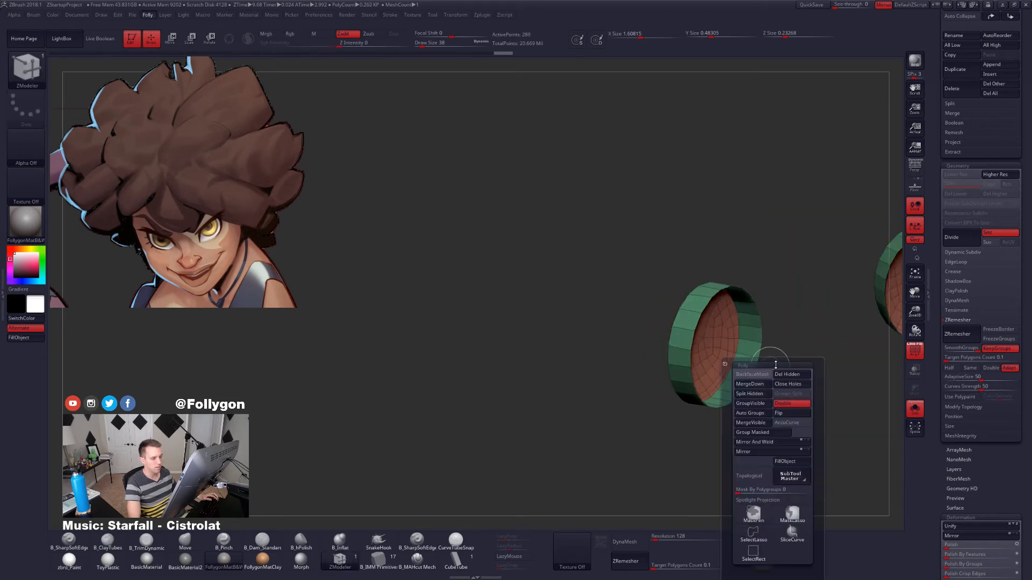
pyautogui.click(753, 395)
# Preview the open-backed irises with Dynamic Subdiv smoothing, both on their own and within the full head.
pyautogui.moveTo(651, 343); pyautogui.dragTo(820, 366, button='right')
pyautogui.press('d')
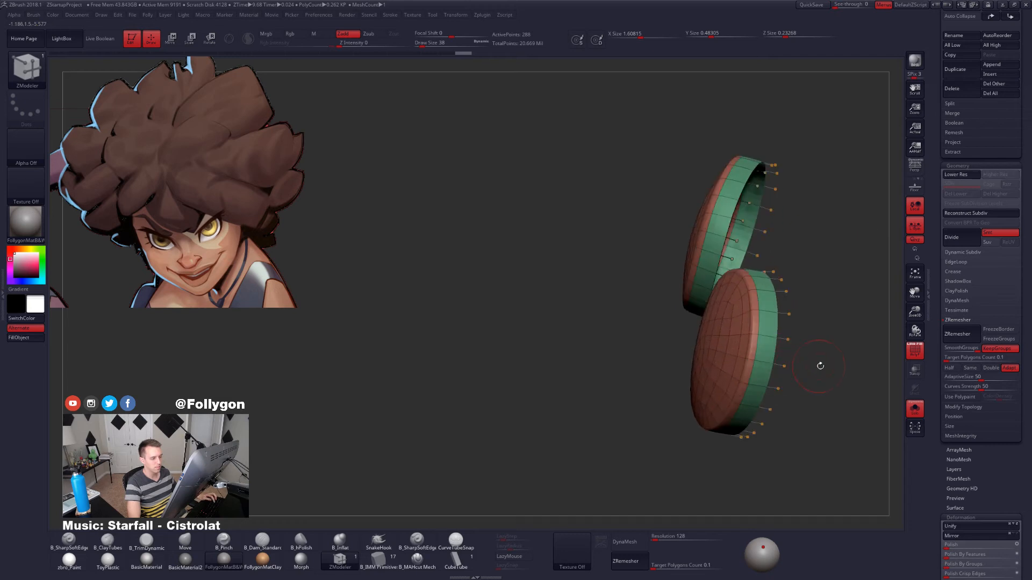
pyautogui.moveTo(732, 419); pyautogui.dragTo(752, 404, button='right')
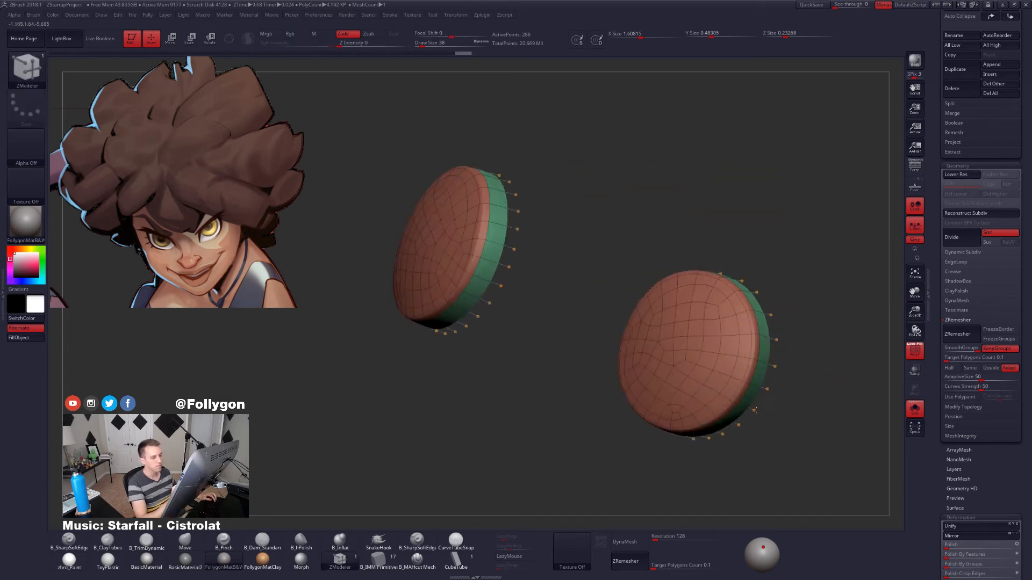
pyautogui.hotkey('shift', 'f')
pyautogui.hotkey('alt', 's')
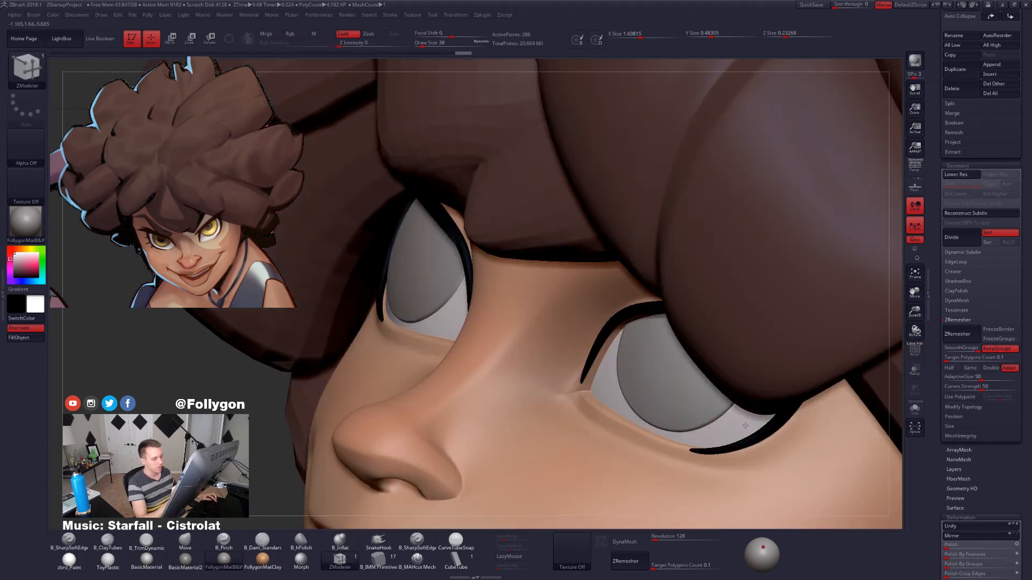
pyautogui.keyDown('shift'); pyautogui.moveTo(747, 422); pyautogui.dragTo(707, 387, button='right'); pyautogui.keyUp('shift')
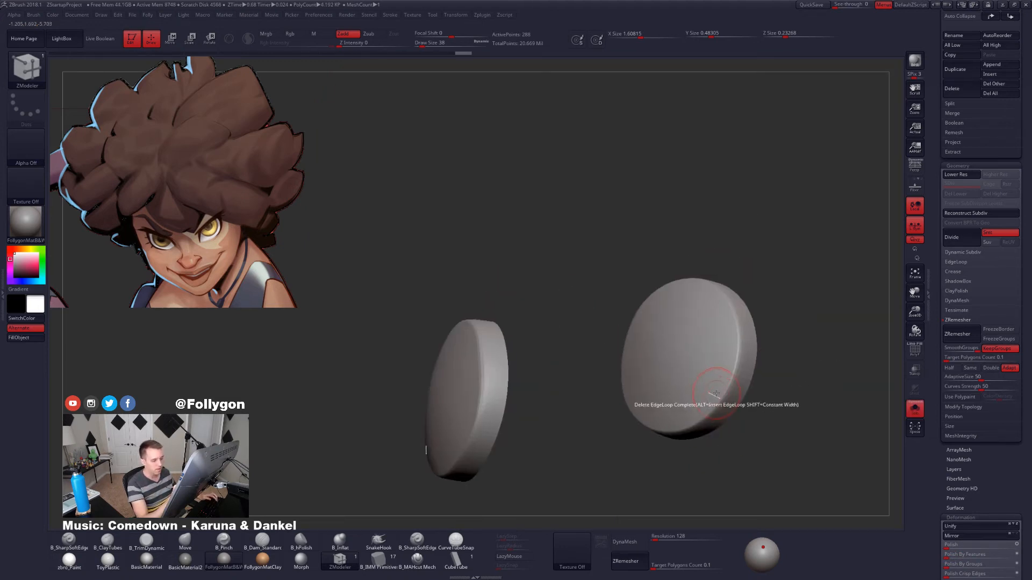
# Turn off the smoothing preview and delete the complete edge loop near the irises' front rim with ZModeler.
pyautogui.hotkey('shift', 'f')
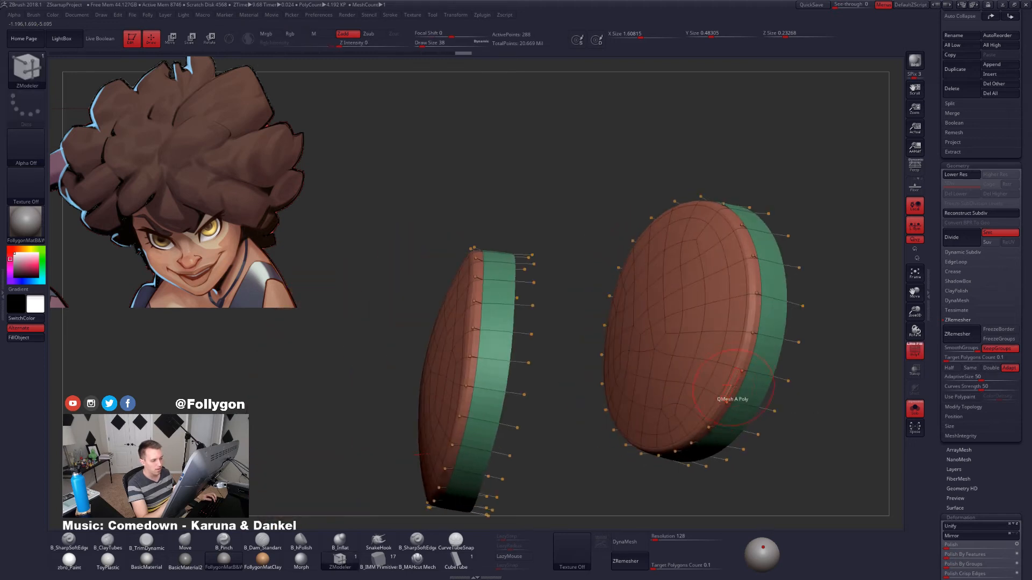
pyautogui.hotkey('shift', 'd')
pyautogui.moveTo(734, 392)
pyautogui.mouseDown(button='right')
pyautogui.moveTo(741, 395)
pyautogui.moveTo(724, 380)
pyautogui.mouseUp(button='right')
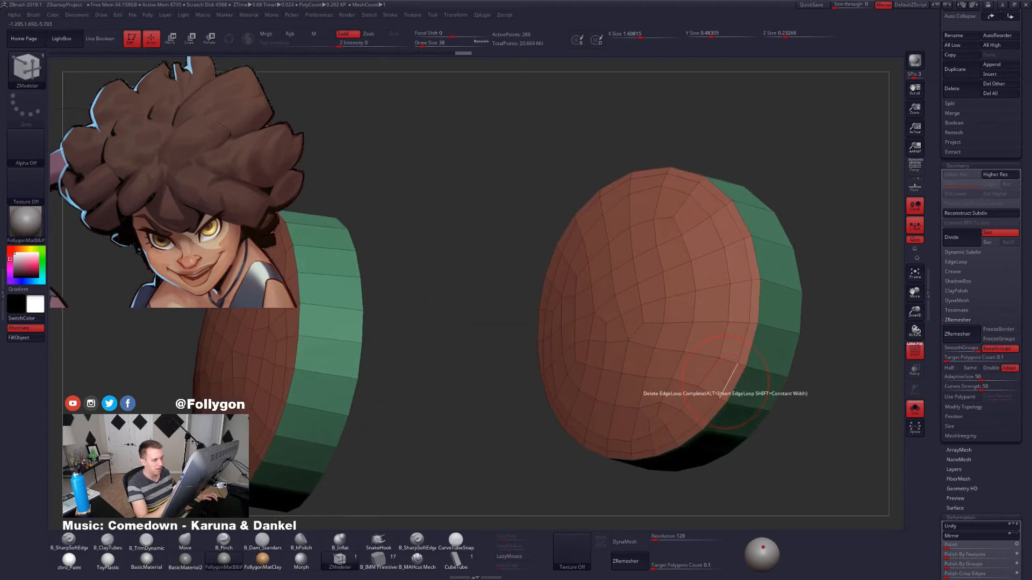
pyautogui.press('space')
pyautogui.click(692, 404)
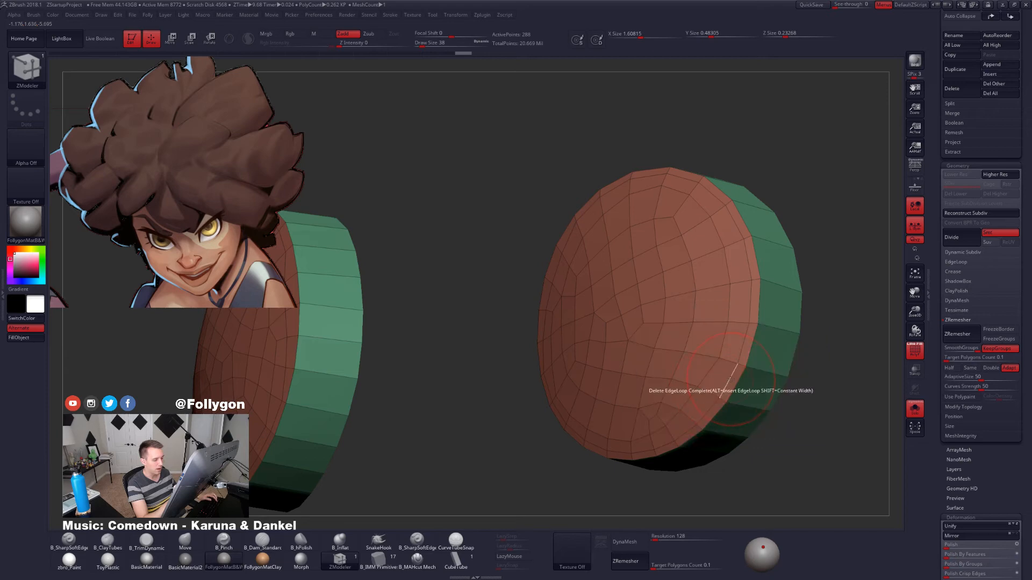
pyautogui.press('d')
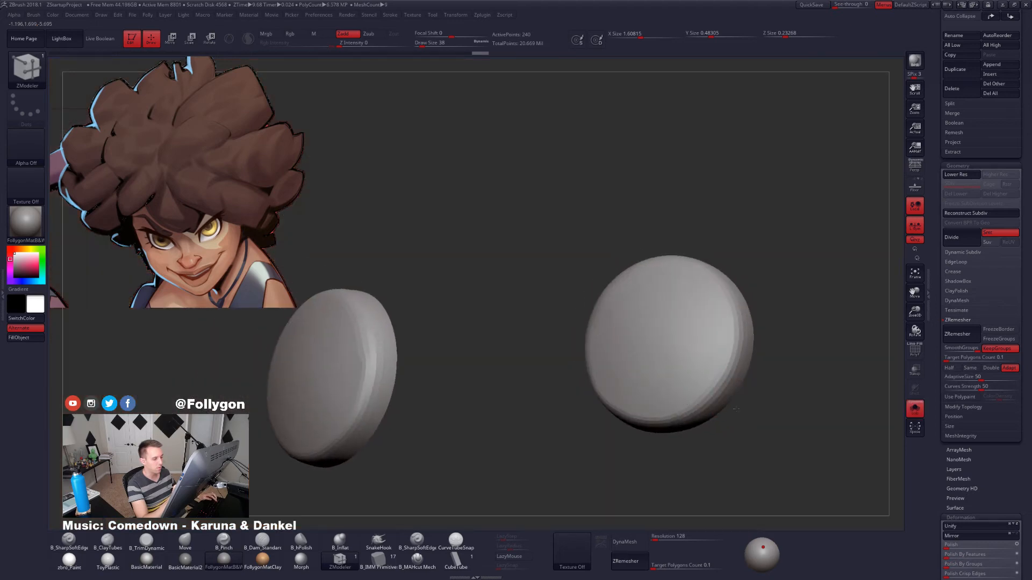
# Bevel the edge loop between the irises' front faces and side walls using EdgeLoop Complete, Single Row and Linear Edge.
pyautogui.hotkey('shift', 'd')
pyautogui.hotkey('shift', 'f')
pyautogui.moveTo(720, 376); pyautogui.dragTo(703, 379, button='right')
pyautogui.press('space')
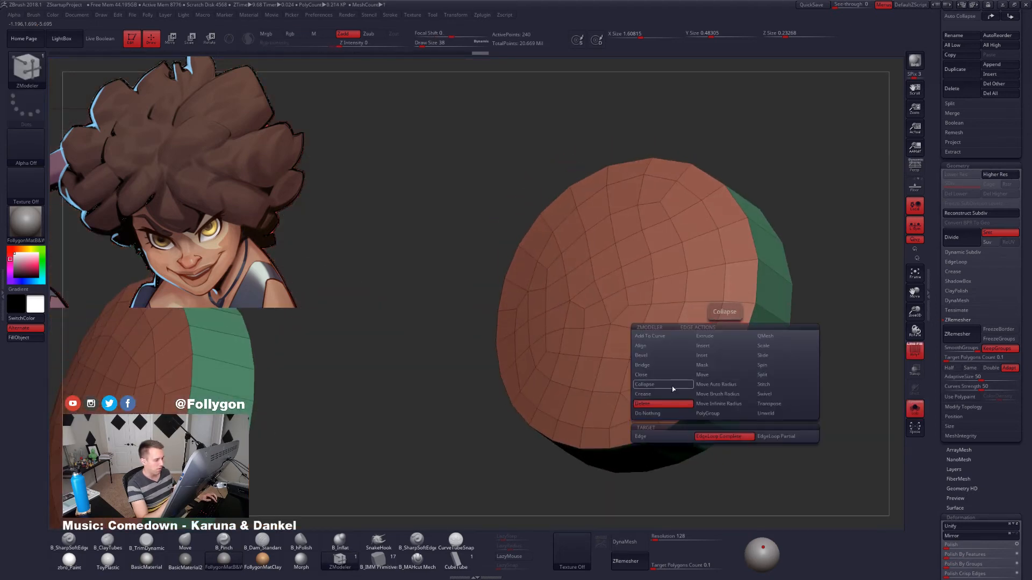
pyautogui.click(678, 357)
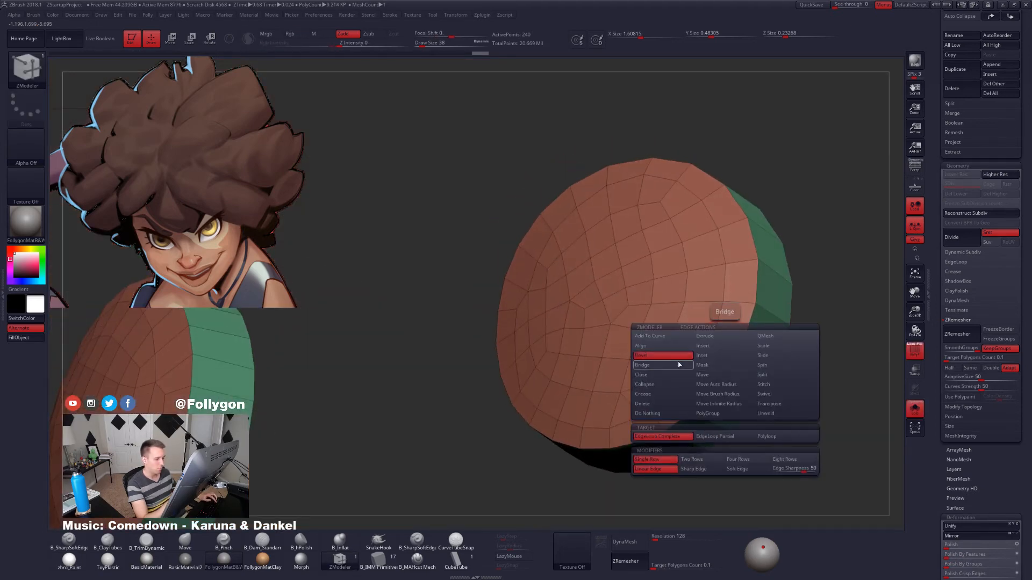
pyautogui.moveTo(729, 364); pyautogui.dragTo(723, 375)
pyautogui.keyDown('ctrl'); pyautogui.moveTo(722, 378); pyautogui.dragTo(650, 379, button='right'); pyautogui.keyUp('ctrl')
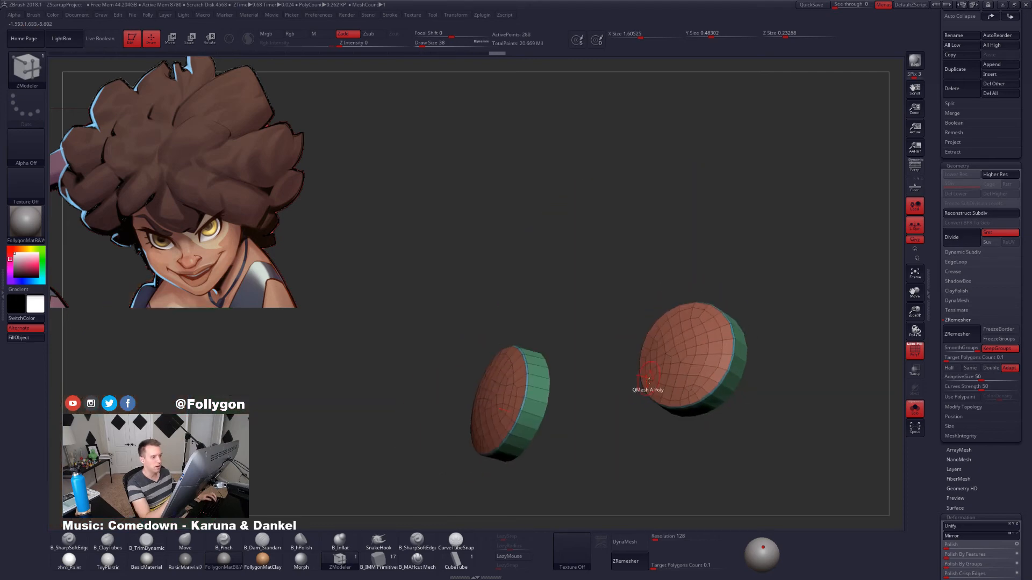
# Turn on Dynamic Subdiv smoothing for the bevelled irises, hide the polyframe and show them in the full head.
pyautogui.hotkey('shift', 'f')
pyautogui.press('d')
pyautogui.hotkey('alt', 's')
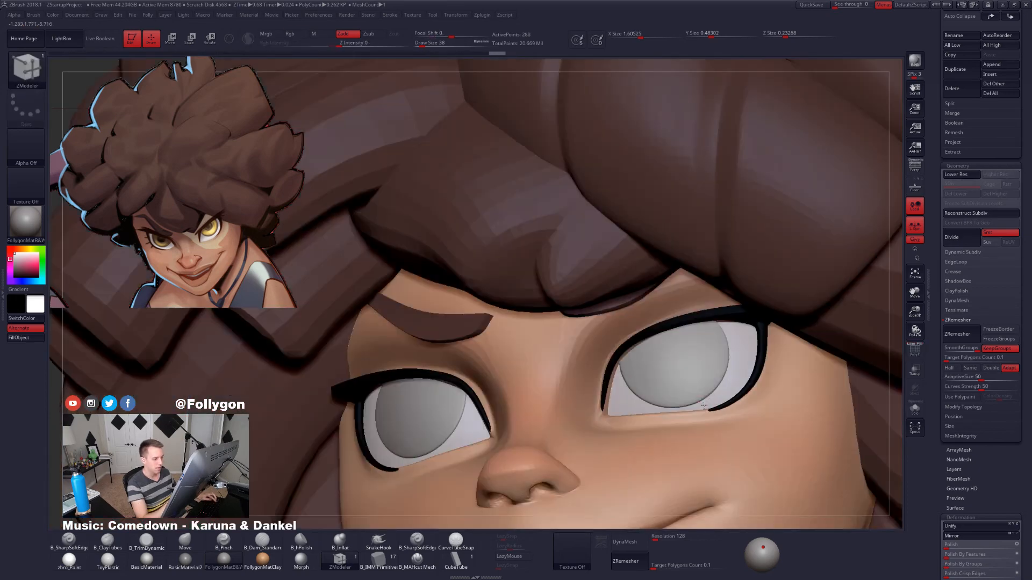
pyautogui.moveTo(705, 403)
pyautogui.mouseDown(button='right')
pyautogui.moveTo(697, 376)
pyautogui.moveTo(711, 369)
pyautogui.moveTo(714, 394)
pyautogui.mouseUp(button='right')
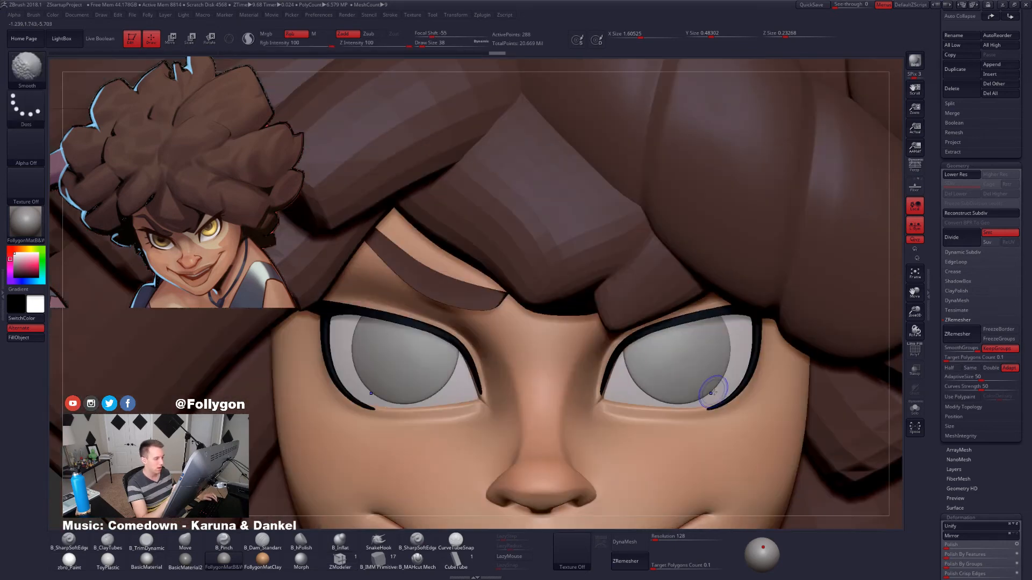
# With the B_Standard brush, sample the yellow eye colour from the reference image and switch the irises to the zbro_Paint material.
pyautogui.press('b')
pyautogui.press('m')
pyautogui.press('v')
pyautogui.press('b')
pyautogui.press('s')
pyautogui.press('t')
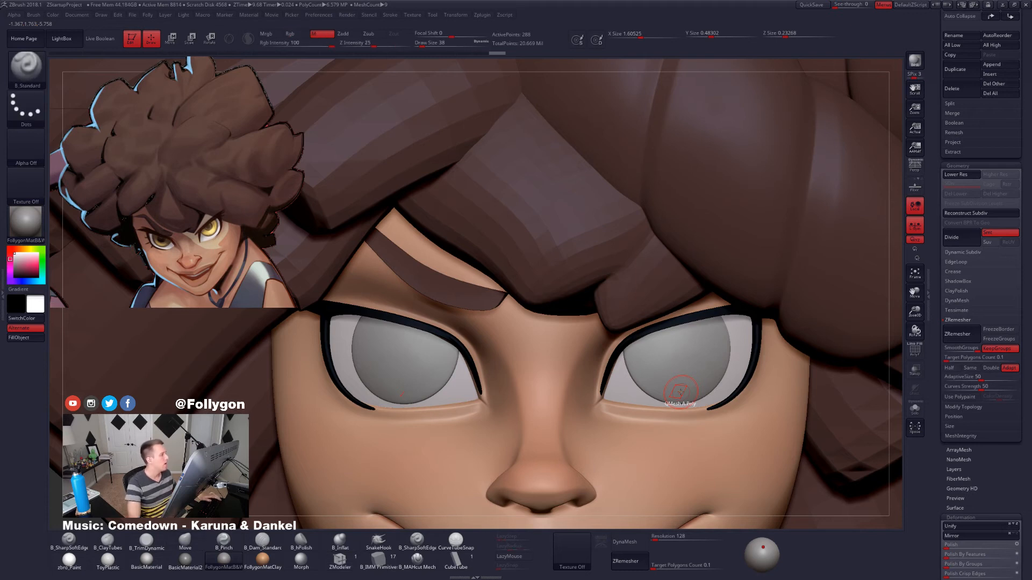
pyautogui.press('c')
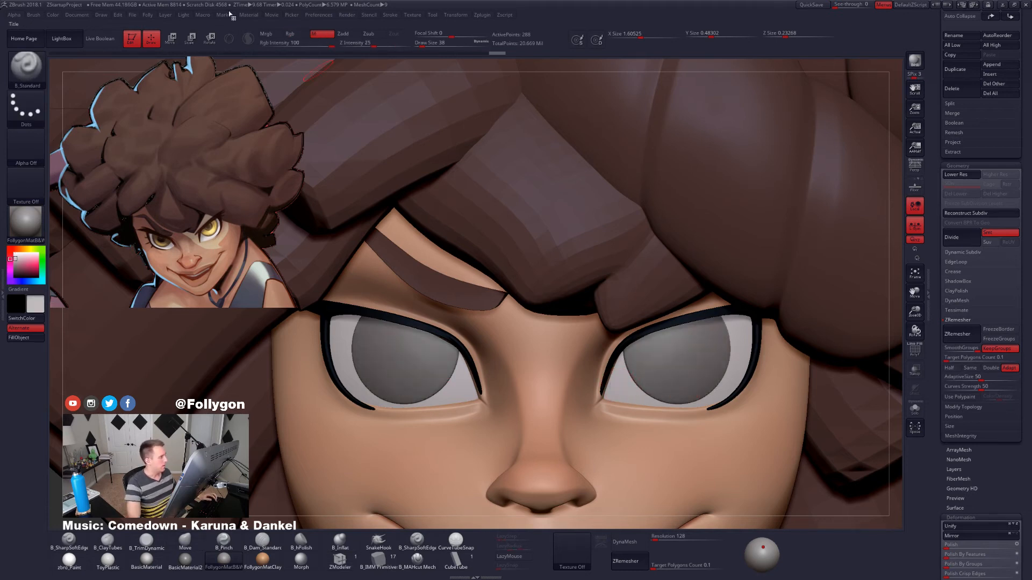
pyautogui.press('z')
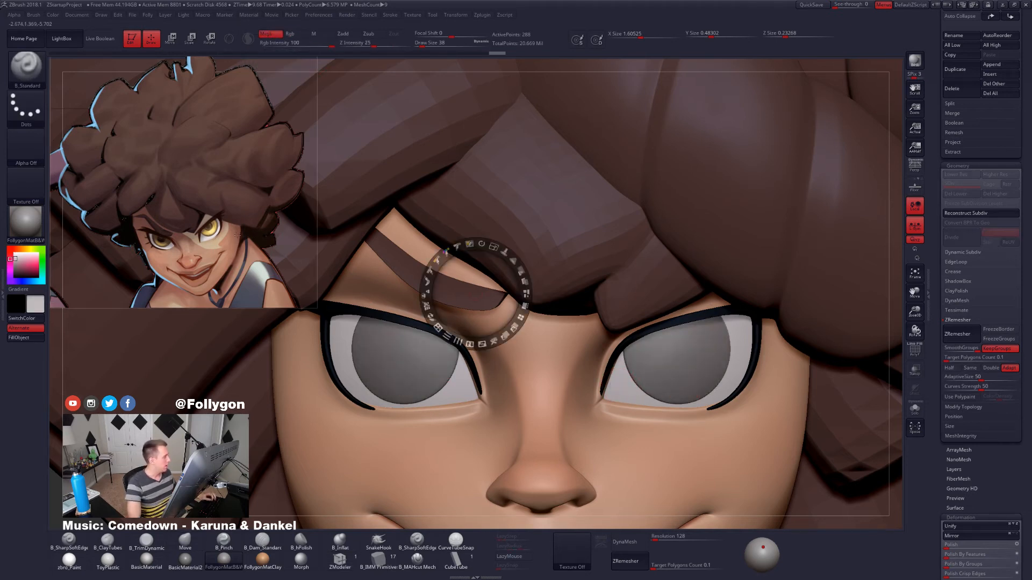
pyautogui.press('c')
pyautogui.press('z')
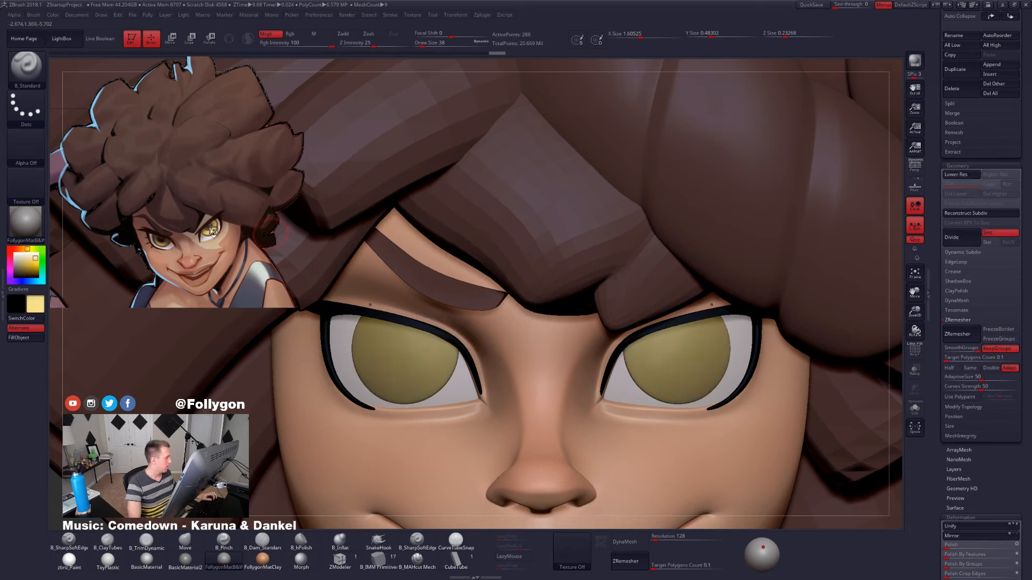
pyautogui.click(73, 560)
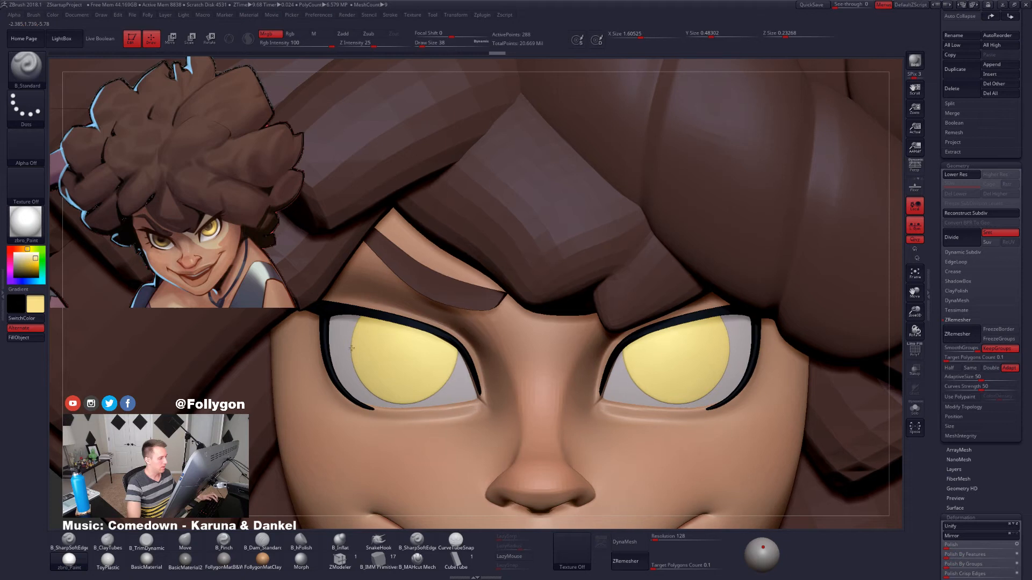
# Examine the yellow irises on the whole head from the front, close up and from below against the reference.
pyautogui.keyDown('ctrl'); pyautogui.moveTo(467, 417); pyautogui.dragTo(468, 323, button='right'); pyautogui.keyUp('ctrl')
pyautogui.keyDown('alt'); pyautogui.moveTo(484, 376); pyautogui.dragTo(541, 354, button='right'); pyautogui.keyUp('alt')
pyautogui.keyDown('alt'); pyautogui.moveTo(605, 364); pyautogui.dragTo(643, 372, button='right'); pyautogui.keyUp('alt')
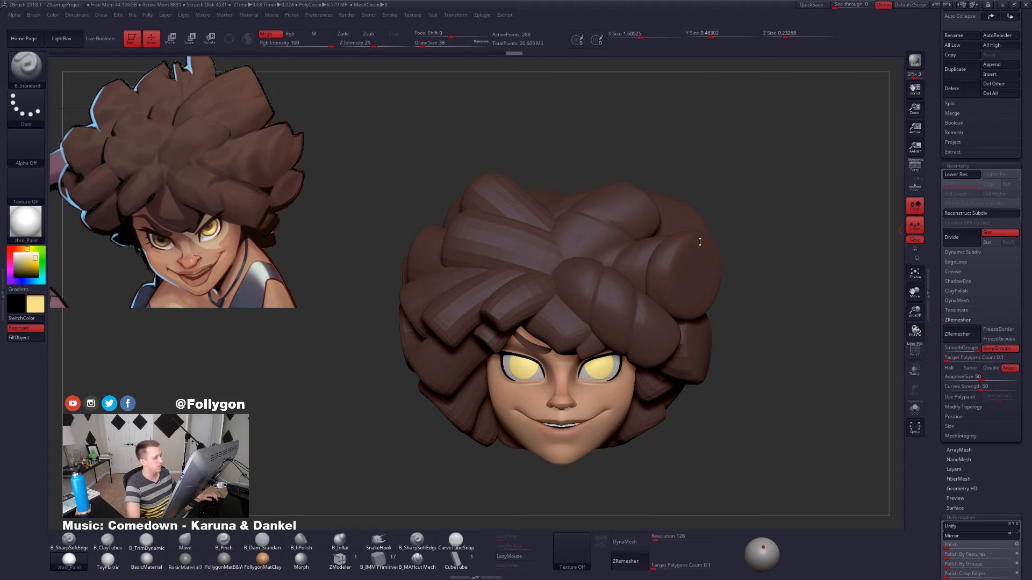
pyautogui.moveTo(787, 295)
pyautogui.mouseDown()
pyautogui.moveTo(793, 338)
pyautogui.moveTo(809, 317)
pyautogui.mouseUp()
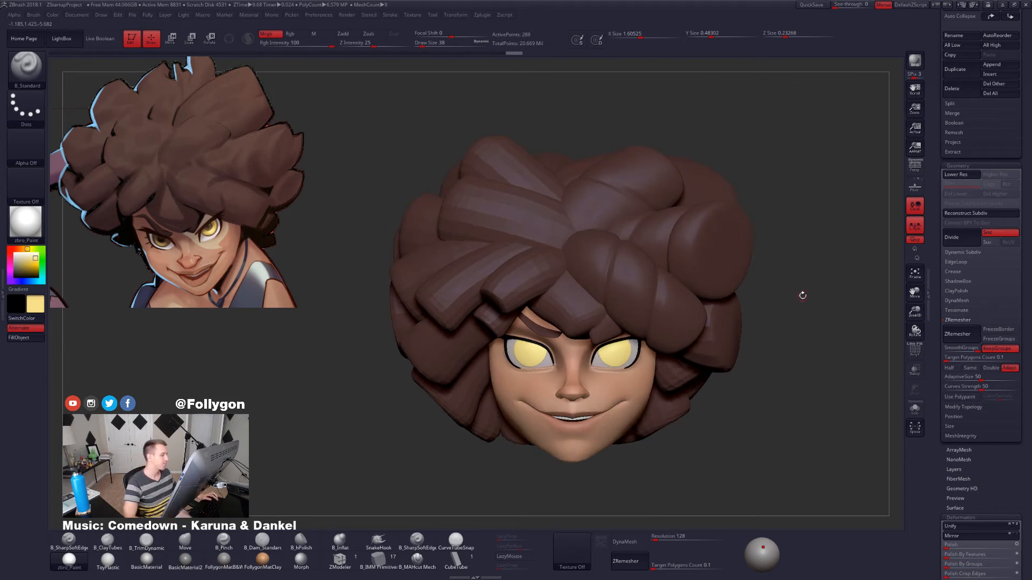
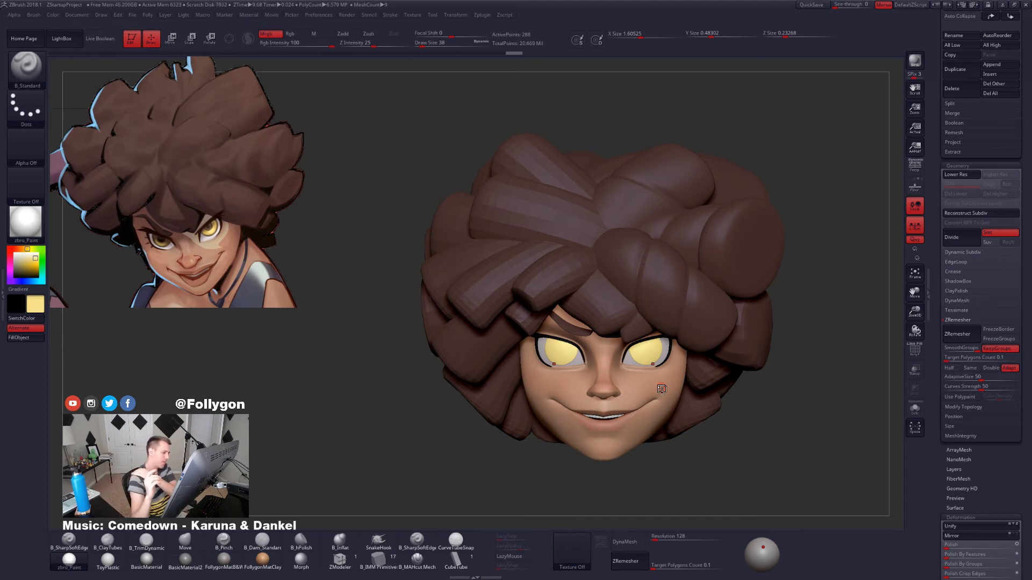
pyautogui.scroll(5, 661, 390)
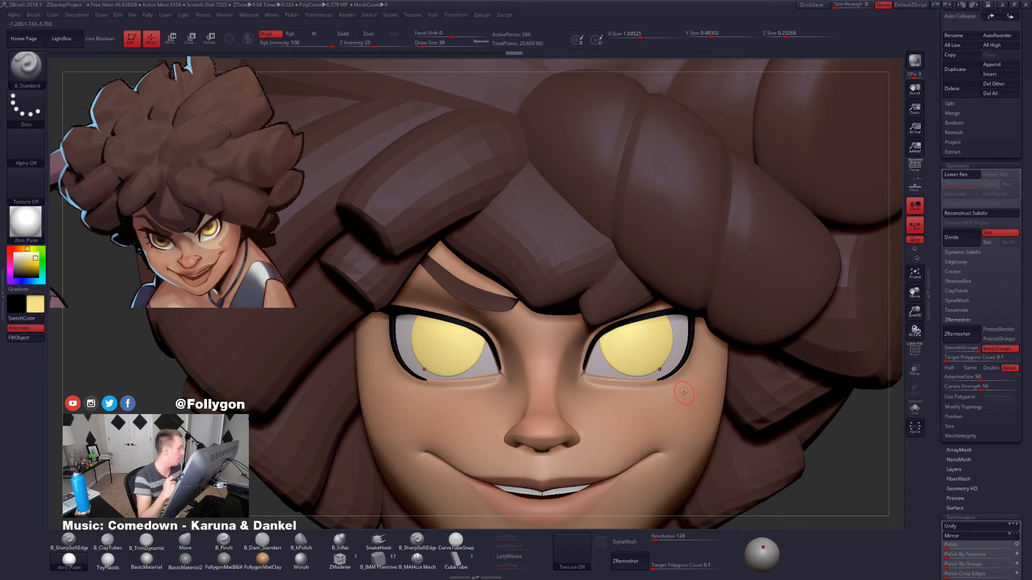
pyautogui.moveTo(684, 393)
pyautogui.mouseDown(button='right')
pyautogui.moveTo(688, 419)
pyautogui.moveTo(697, 409)
pyautogui.mouseUp(button='right')
pyautogui.hotkey('shift', 'f')
pyautogui.hotkey('shift', 'f')
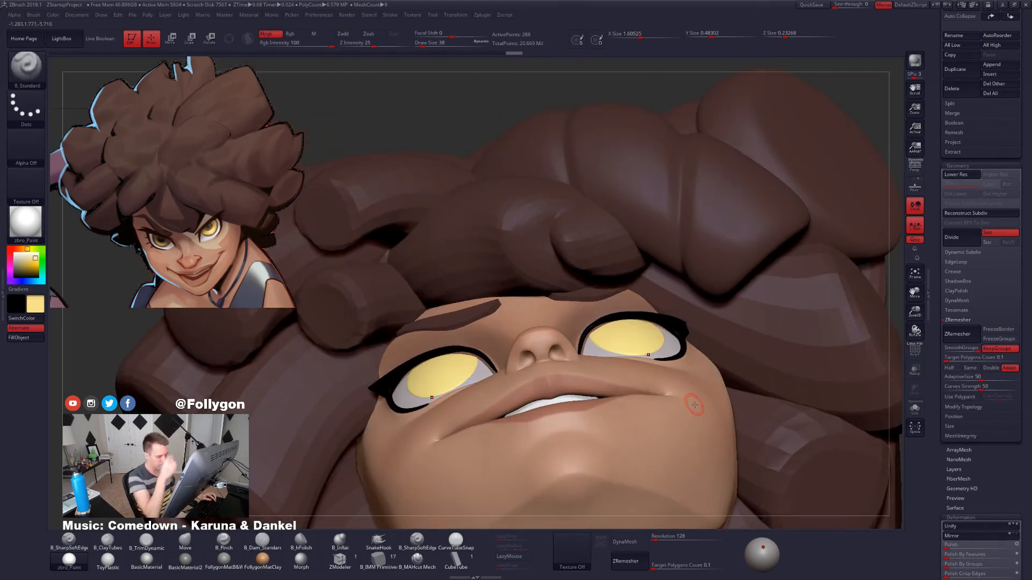
# Isolate the iris discs and divide them repeatedly into a dense mesh for painting.
pyautogui.hotkey('alt', 's')
pyautogui.hotkey('ctrl', 'd')
pyautogui.hotkey('ctrl', 'd')
pyautogui.hotkey('ctrl', 'd')
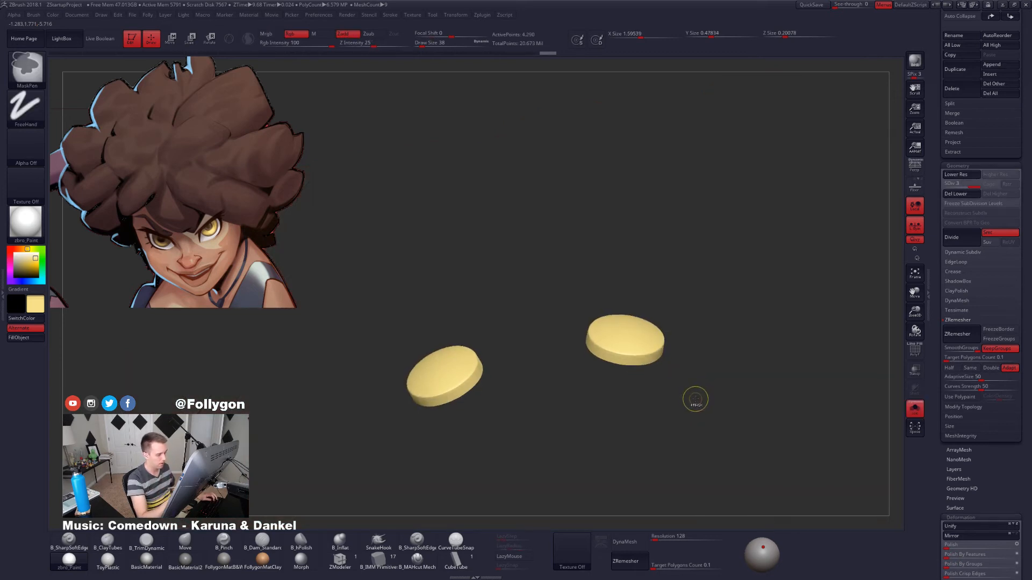
pyautogui.hotkey('ctrl', 'd')
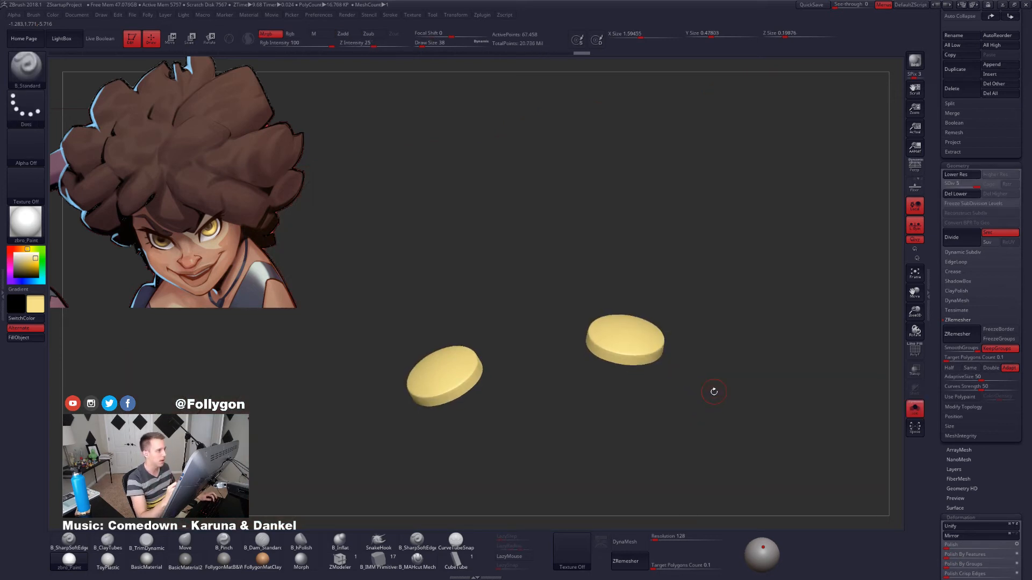
pyautogui.moveTo(949, 124); pyautogui.dragTo(949, 445)
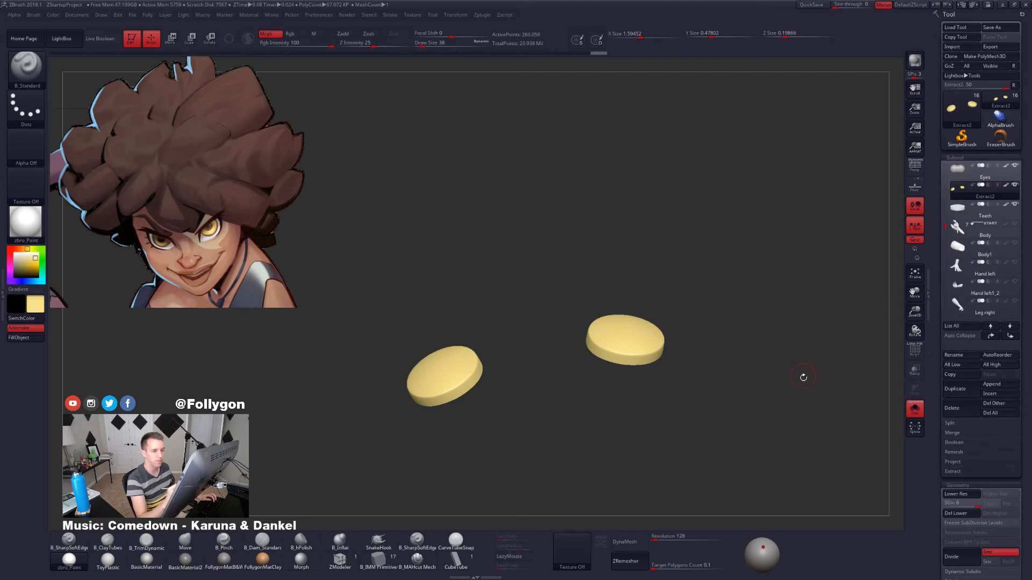
# Bring back the full head and sample the darker gold of the iris from the reference image.
pyautogui.keyDown('shift'); pyautogui.moveTo(804, 377); pyautogui.dragTo(786, 414); pyautogui.keyUp('shift')
pyautogui.hotkey('alt', 's')
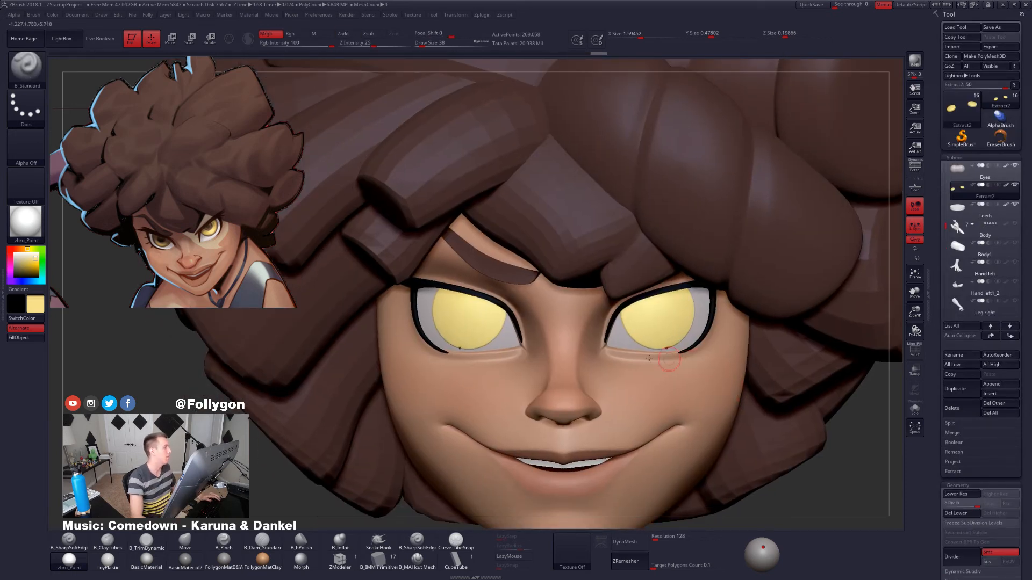
pyautogui.hotkey('shift', 'z')
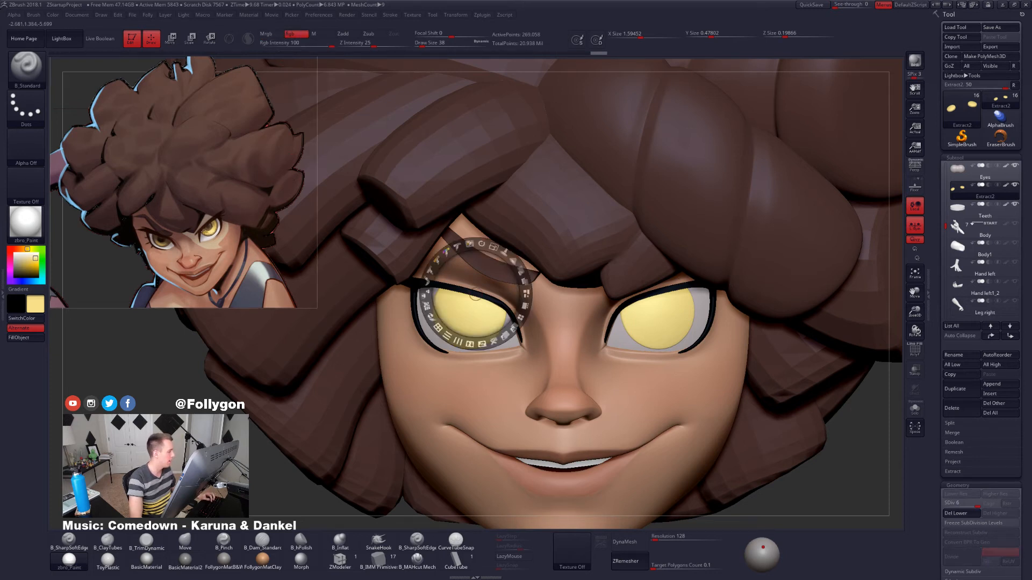
pyautogui.press('c')
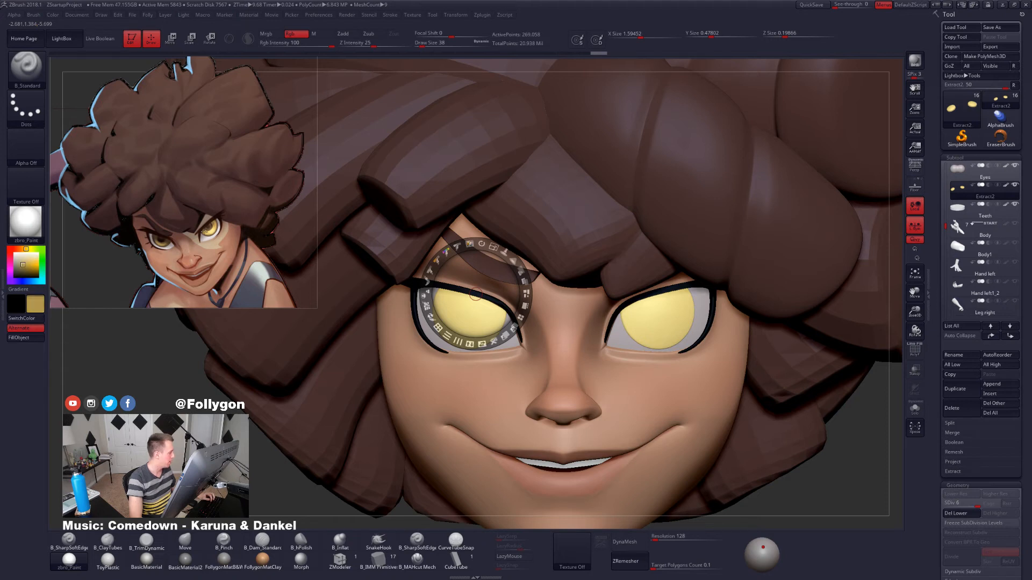
pyautogui.press('z')
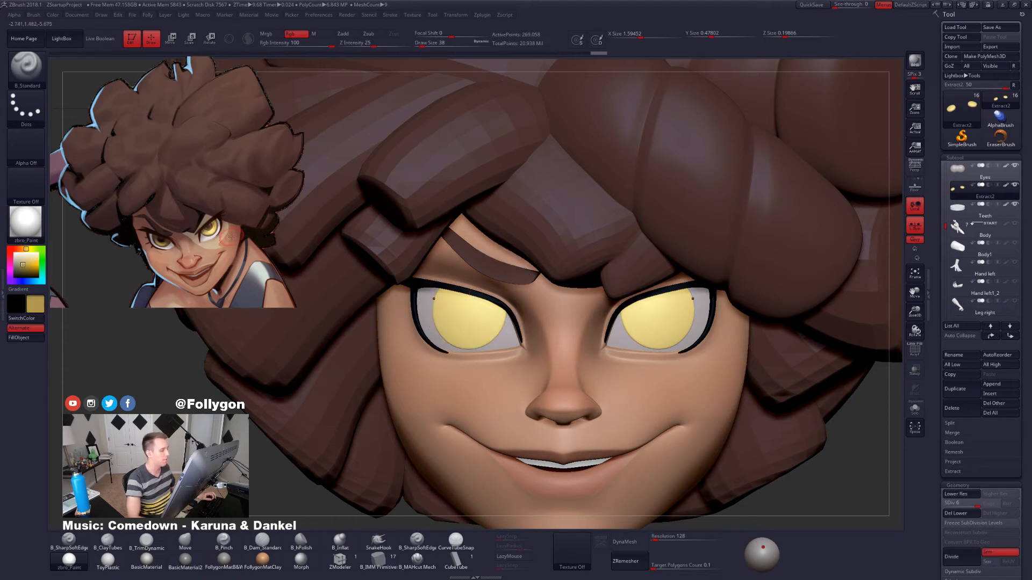
# Isolate the irises and try shading them with the darker gold using a much larger B_Standard brush.
pyautogui.hotkey('shift', 's')
pyautogui.press('space')
pyautogui.moveTo(657, 320); pyautogui.dragTo(667, 318)
pyautogui.moveTo(676, 324)
pyautogui.mouseDown(button='right')
pyautogui.moveTo(661, 327)
pyautogui.moveTo(657, 311)
pyautogui.mouseUp(button='right')
pyautogui.press('space')
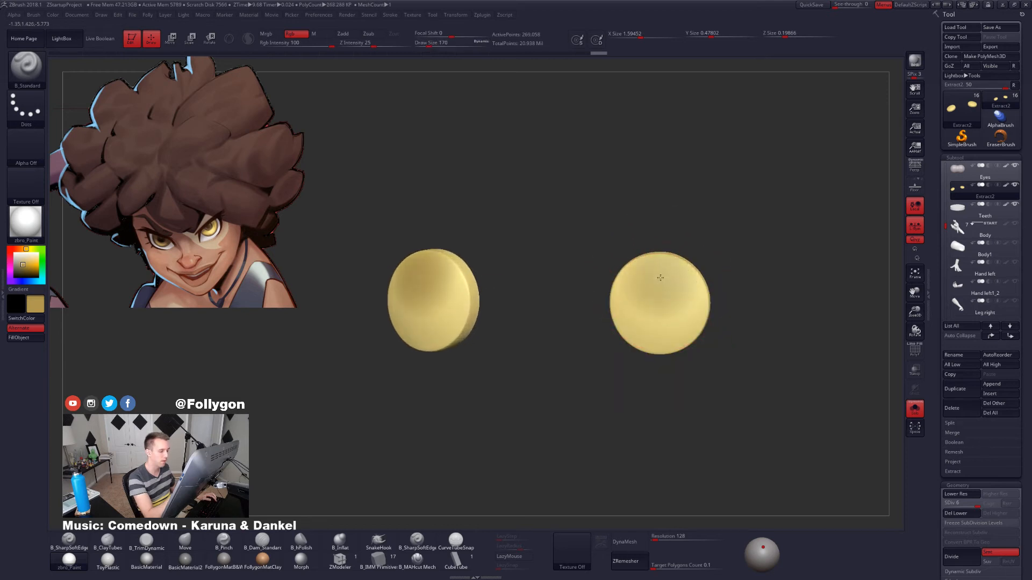
pyautogui.press('space')
pyautogui.moveTo(651, 279); pyautogui.dragTo(661, 279)
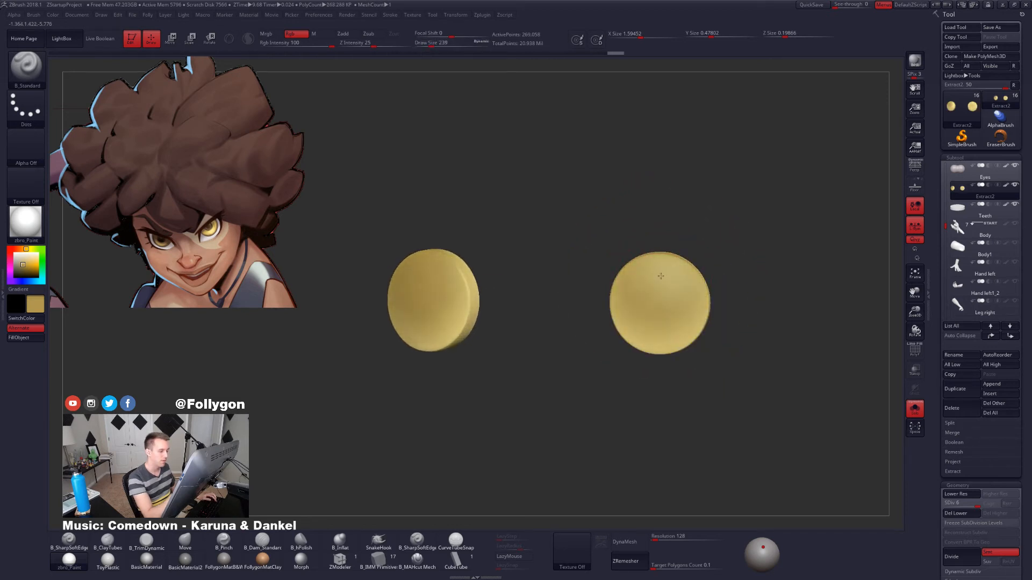
pyautogui.press('space')
pyautogui.moveTo(663, 262); pyautogui.dragTo(658, 261)
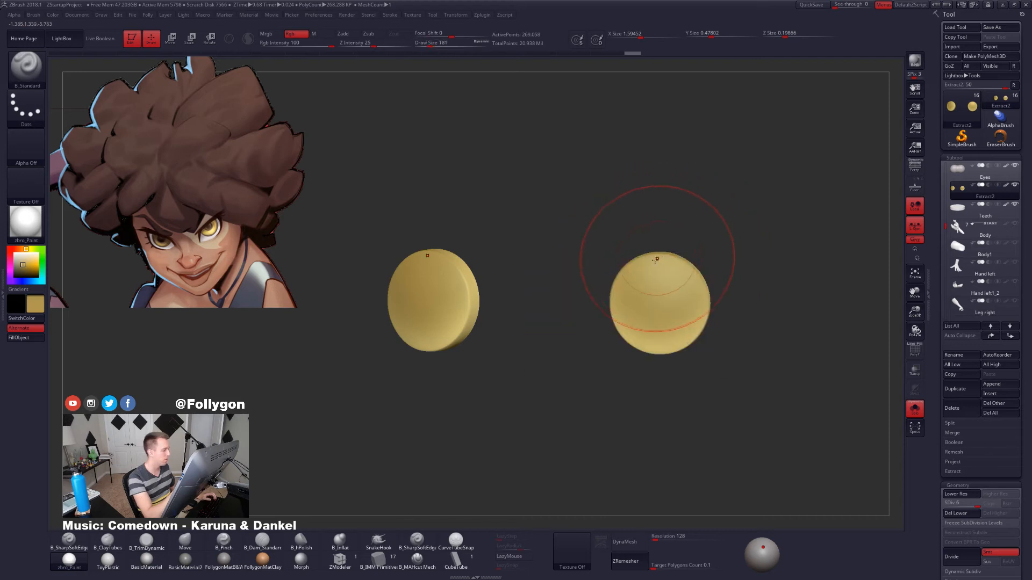
# Replace the black swatch with light yellow sampled from the reference eye, keeping the dark gold as the active colour.
pyautogui.hotkey('shift', 'z')
pyautogui.press('v')
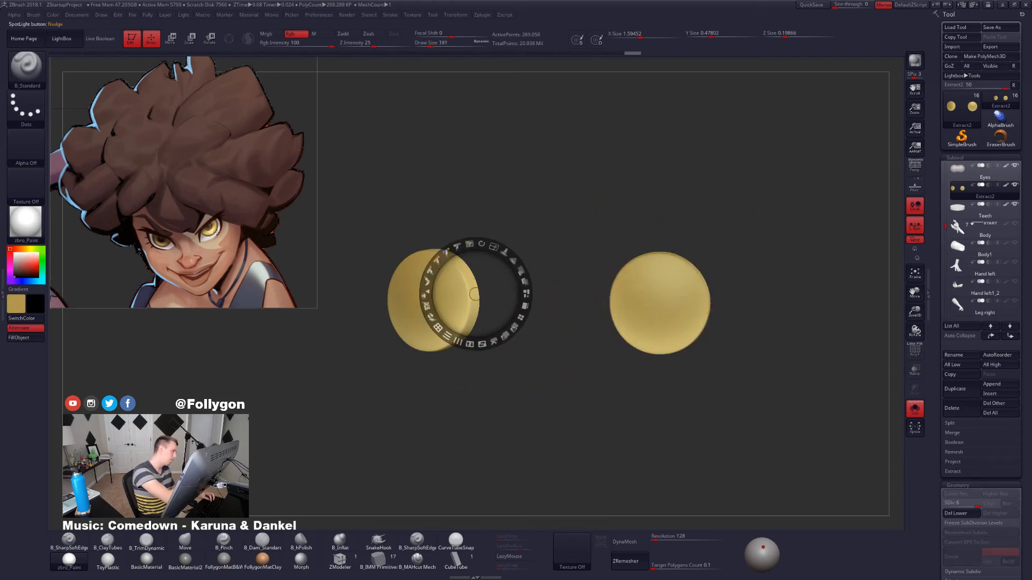
pyautogui.press('c')
pyautogui.press('v')
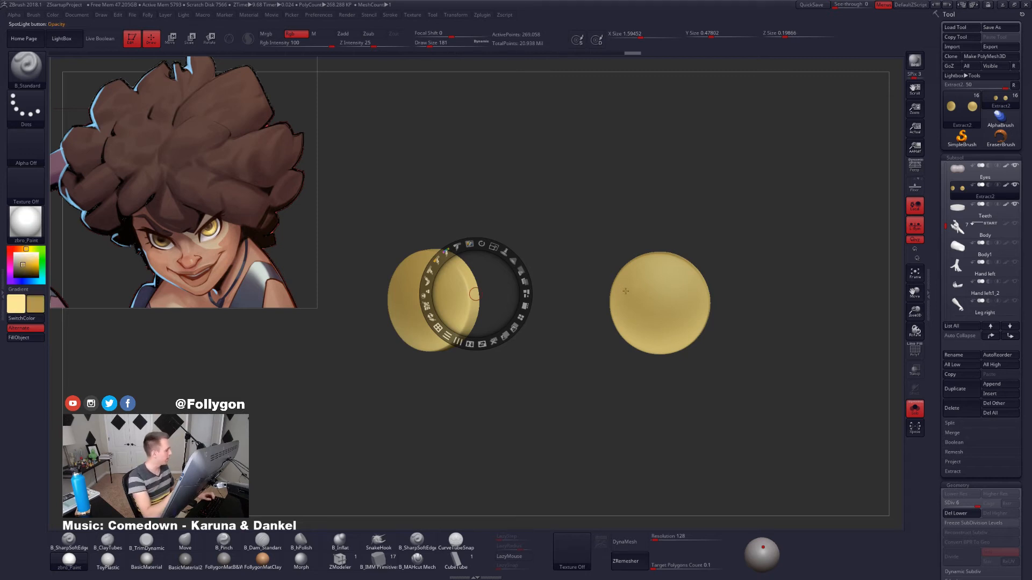
pyautogui.hotkey('shift', 'z')
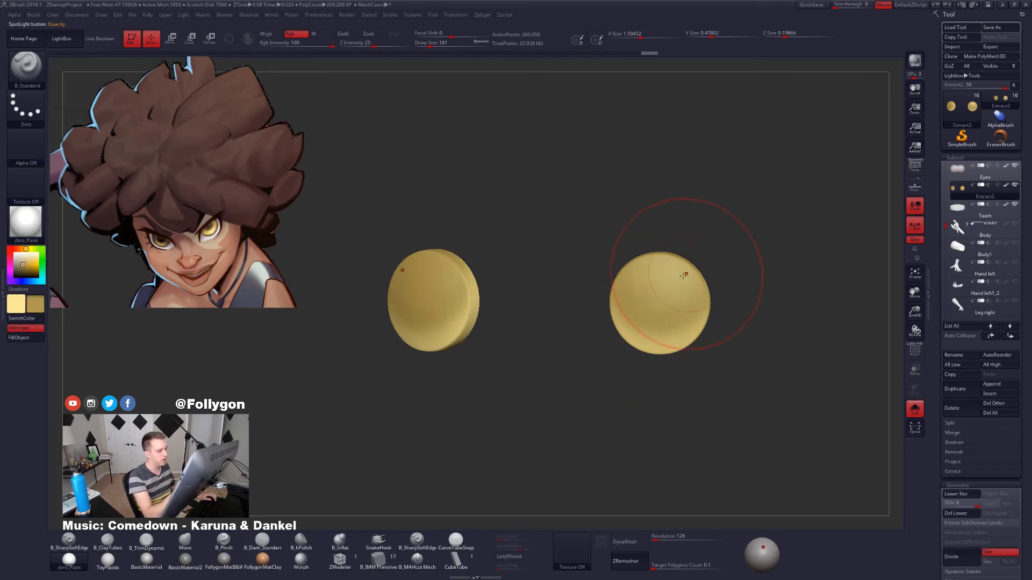
# Try sculpting the iris surface with Zadd enabled, switch Zadd off again and undo the stroke.
pyautogui.moveTo(678, 279)
pyautogui.mouseDown(button='right')
pyautogui.moveTo(712, 308)
pyautogui.moveTo(673, 306)
pyautogui.mouseUp(button='right')
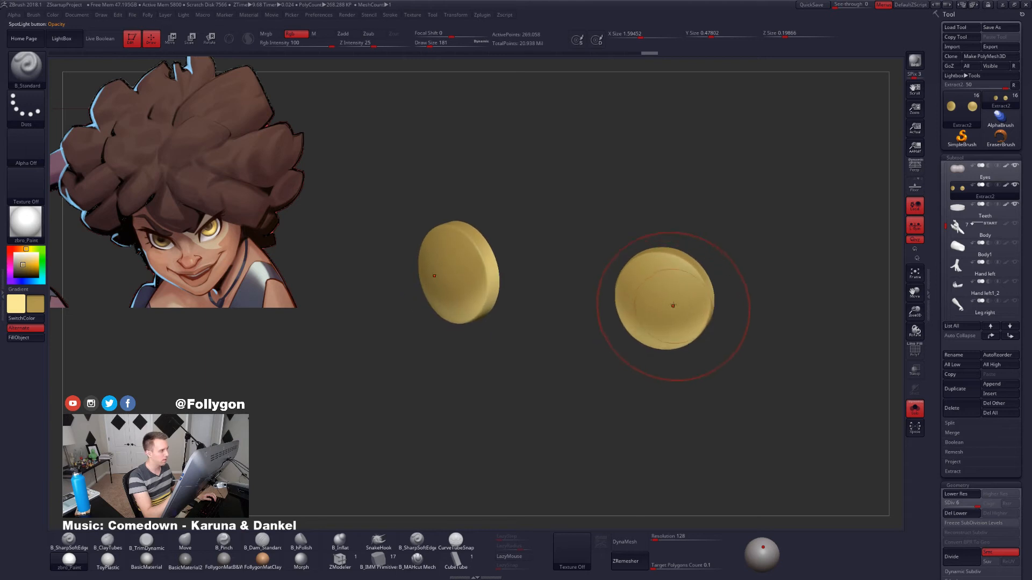
pyautogui.click(344, 34)
pyautogui.moveTo(668, 288)
pyautogui.mouseDown()
pyautogui.moveTo(663, 272)
pyautogui.moveTo(630, 313)
pyautogui.mouseUp()
pyautogui.click(348, 34)
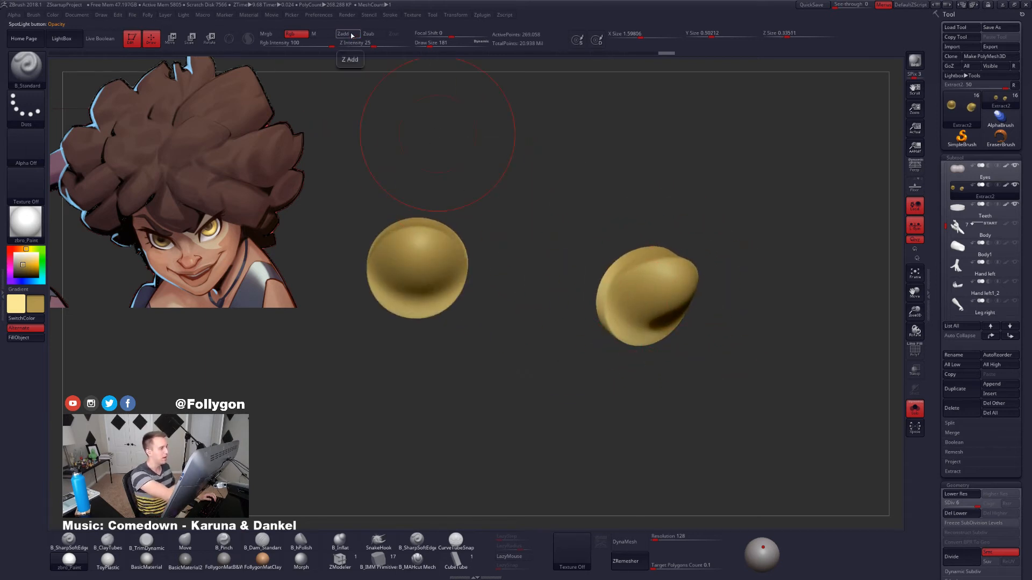
pyautogui.hotkey('ctrl', 'z')
pyautogui.moveTo(678, 293); pyautogui.dragTo(650, 290, button='right')
# Set the brush size to 140 and check the gold-shaded irises within the full head.
pyautogui.press('space')
pyautogui.moveTo(655, 285); pyautogui.dragTo(660, 274)
pyautogui.moveTo(718, 346); pyautogui.dragTo(735, 360)
pyautogui.hotkey('alt', 's')
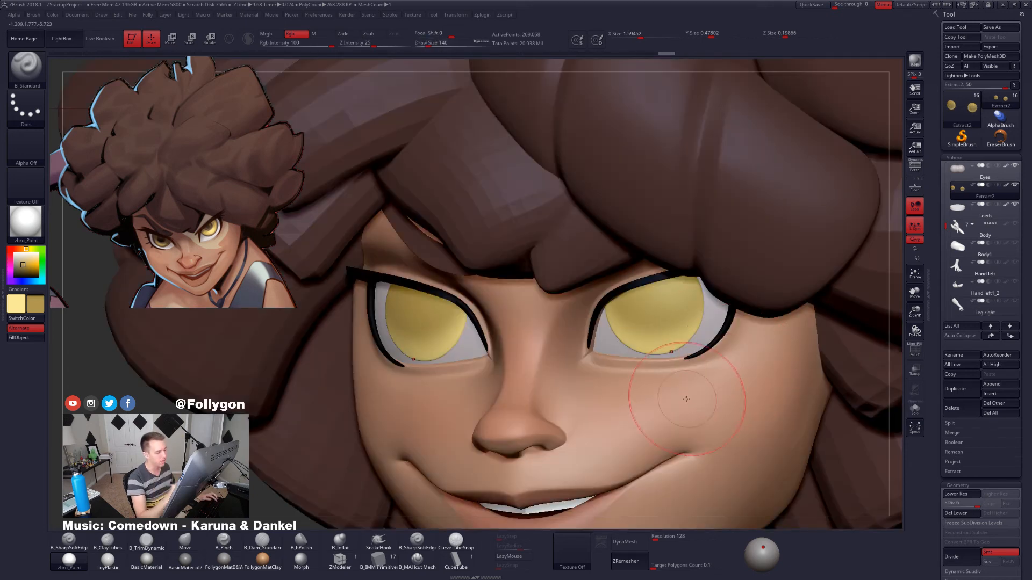
pyautogui.moveTo(679, 382); pyautogui.dragTo(684, 380, button='right')
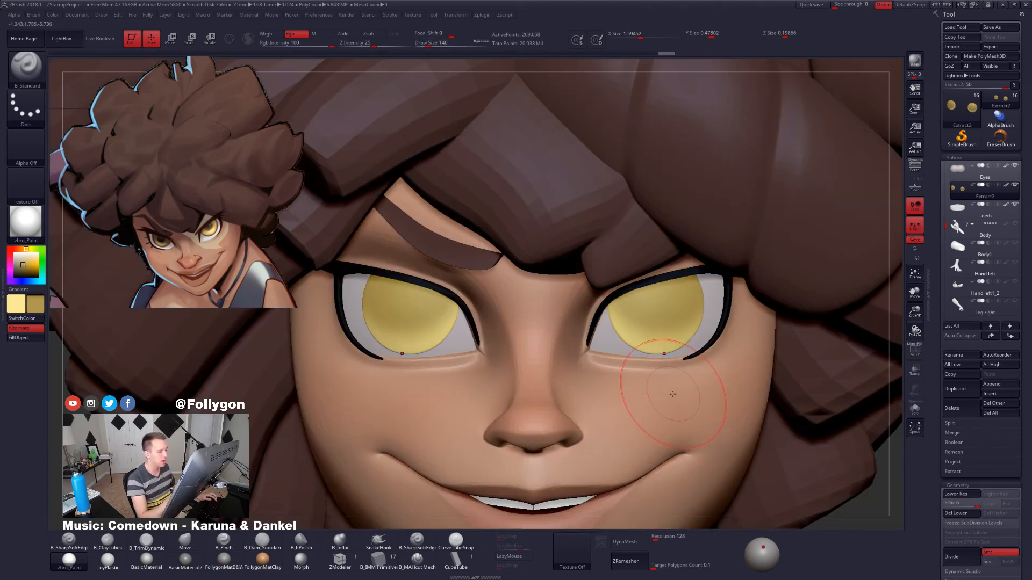
# Isolate the irises, undo the earlier gold strokes and repaint the dark gold over their upper part, leaving a light lower crescent.
pyautogui.hotkey('alt', 's')
pyautogui.hotkey('ctrl', 'z')
pyautogui.hotkey('ctrl', 'z')
pyautogui.hotkey('ctrl', 'z')
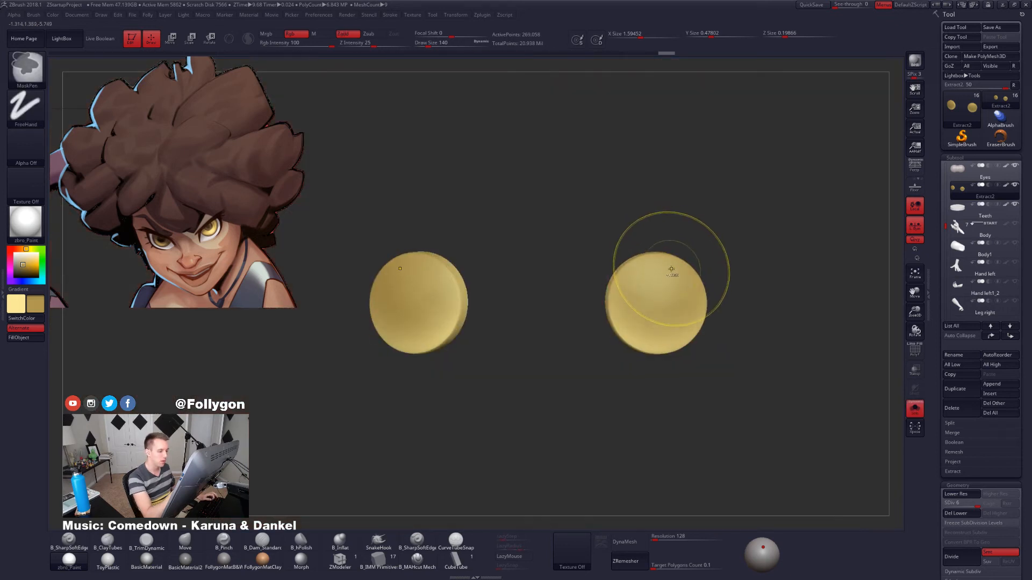
pyautogui.moveTo(660, 271); pyautogui.dragTo(656, 280, button='right')
pyautogui.keyDown('alt'); pyautogui.moveTo(657, 280); pyautogui.dragTo(658, 278); pyautogui.keyUp('alt')
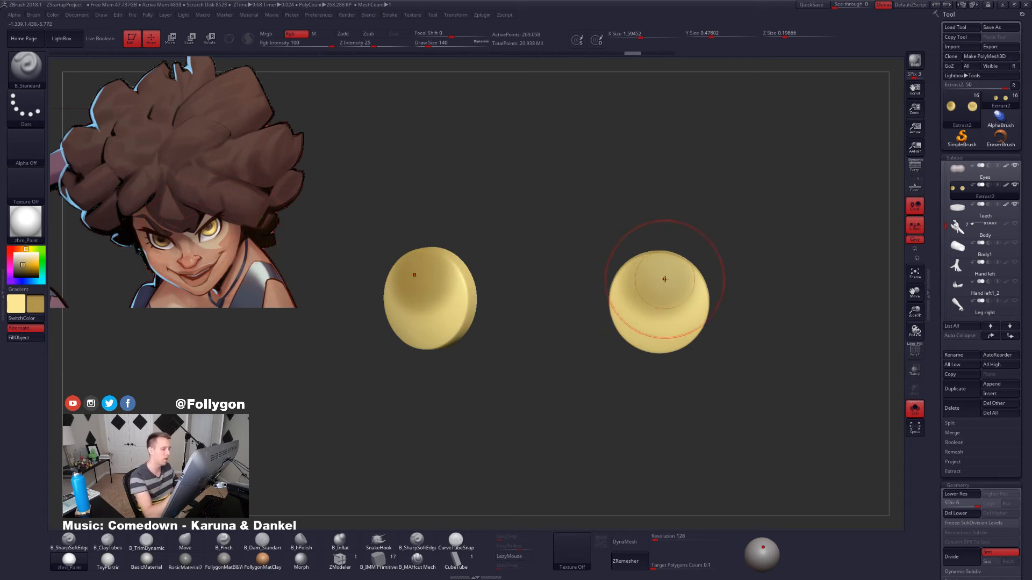
pyautogui.hotkey('ctrl', 'z')
pyautogui.moveTo(659, 289); pyautogui.dragTo(658, 287)
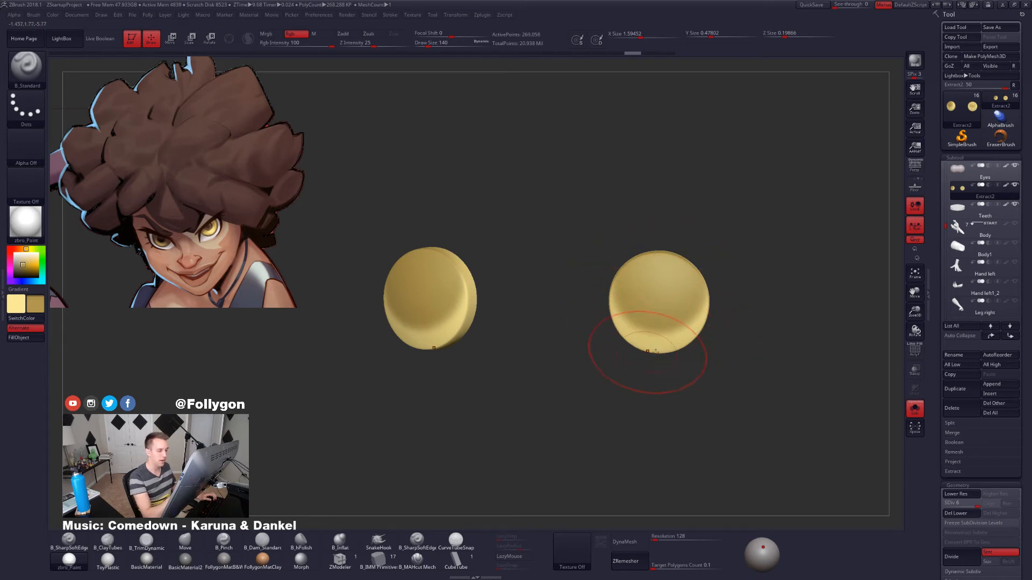
# Compare the irises on the full head, and soften their isolated shading with RGB intensity 9 and brush size 96.
pyautogui.moveTo(716, 405)
pyautogui.mouseDown()
pyautogui.moveTo(758, 409)
pyautogui.moveTo(731, 414)
pyautogui.mouseUp()
pyautogui.hotkey('shift', 's')
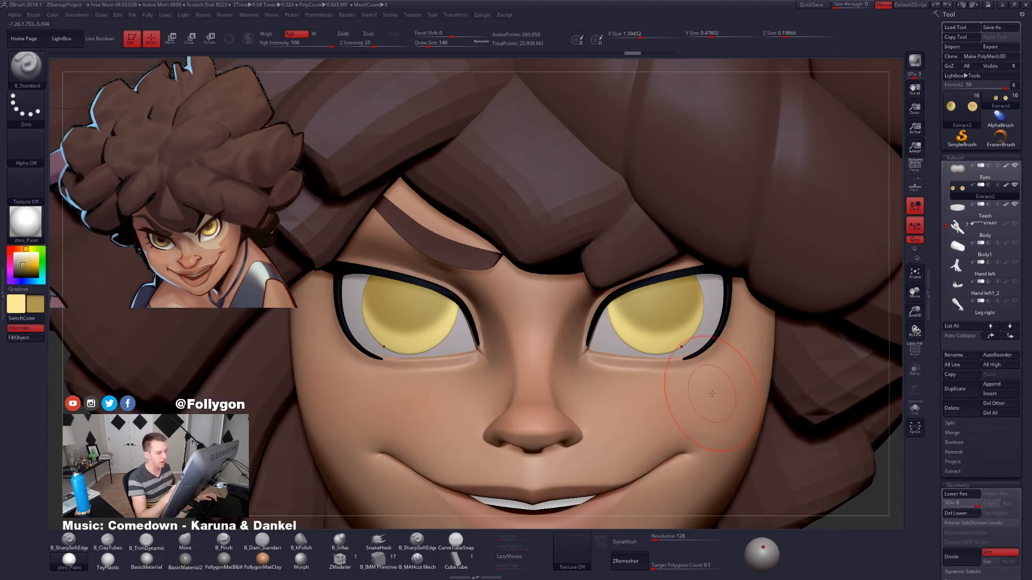
pyautogui.press('space')
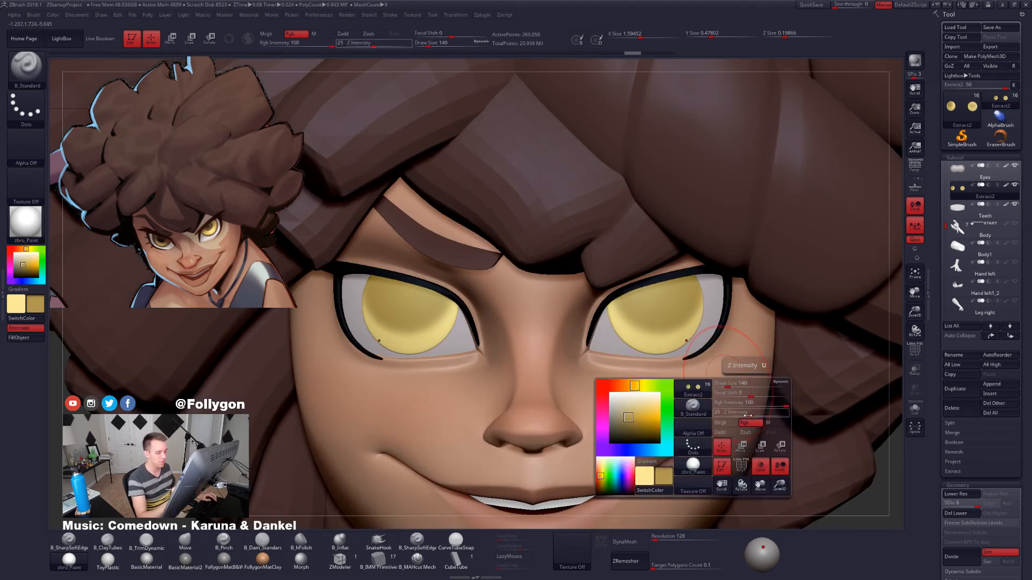
pyautogui.press('space')
pyautogui.moveTo(769, 425); pyautogui.dragTo(761, 425)
pyautogui.hotkey('alt', 's')
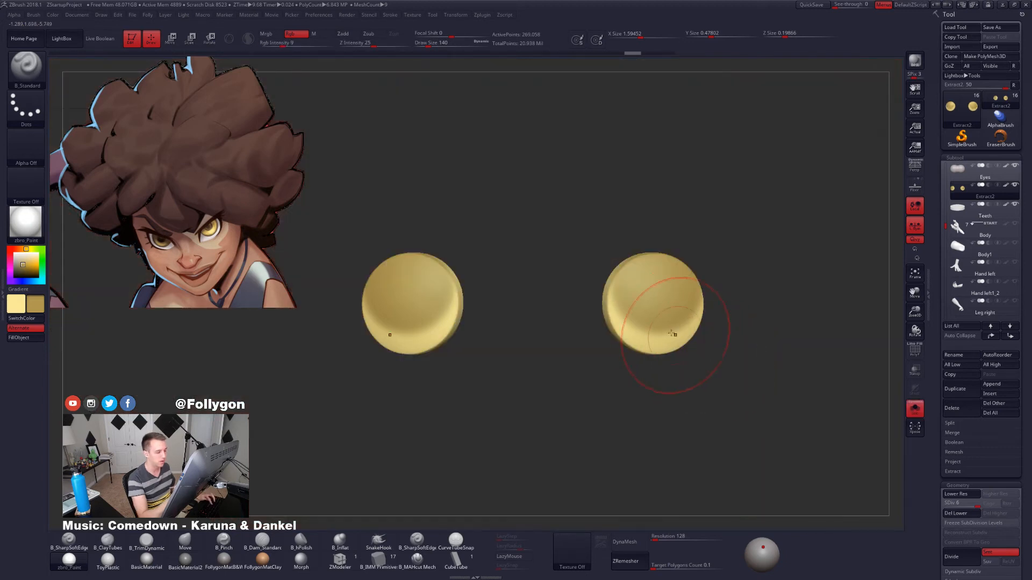
pyautogui.press('space')
pyautogui.moveTo(647, 307); pyautogui.dragTo(644, 307)
pyautogui.moveTo(731, 292)
pyautogui.mouseDown()
pyautogui.moveTo(684, 300)
pyautogui.moveTo(725, 304)
pyautogui.mouseUp()
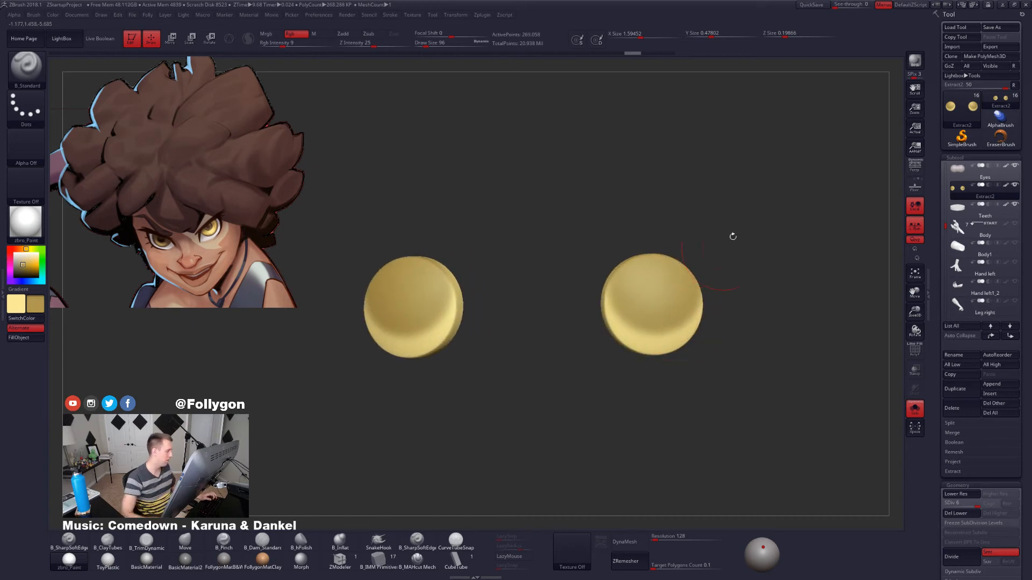
# Sample a dark brown from the eye in the reference image as the active colour.
pyautogui.hotkey('shift', 'z')
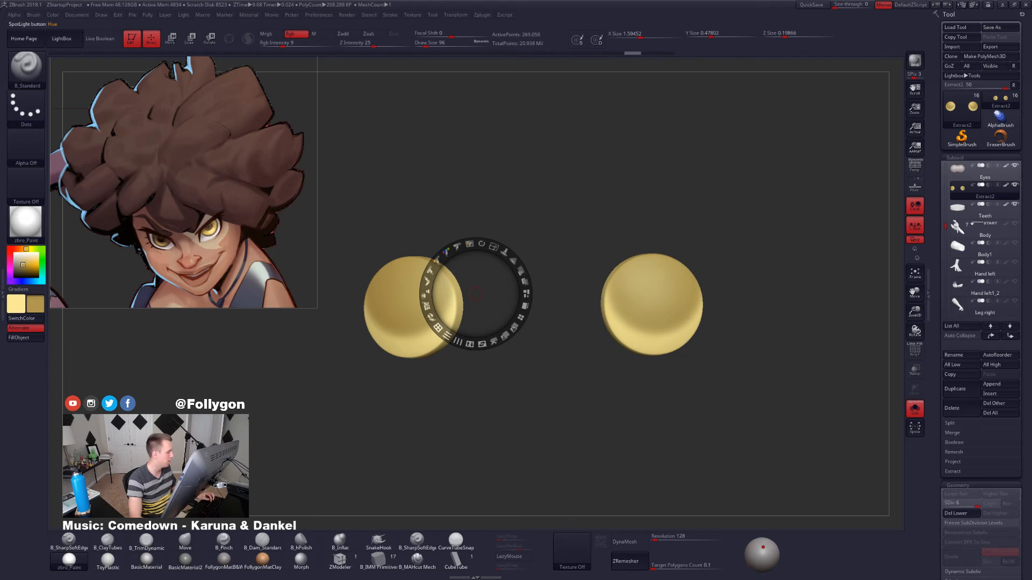
pyautogui.press('c')
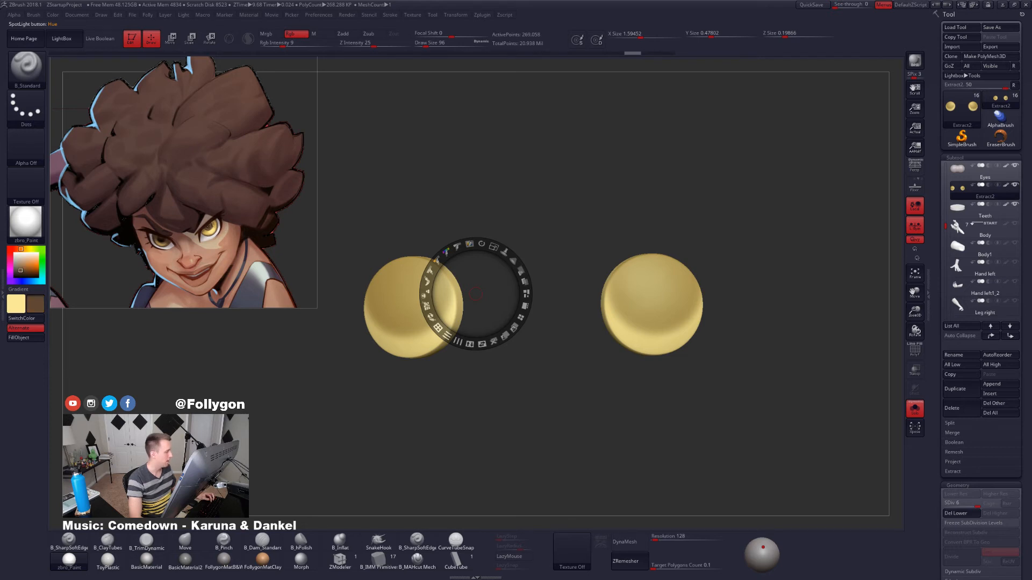
pyautogui.hotkey('shift', 'z')
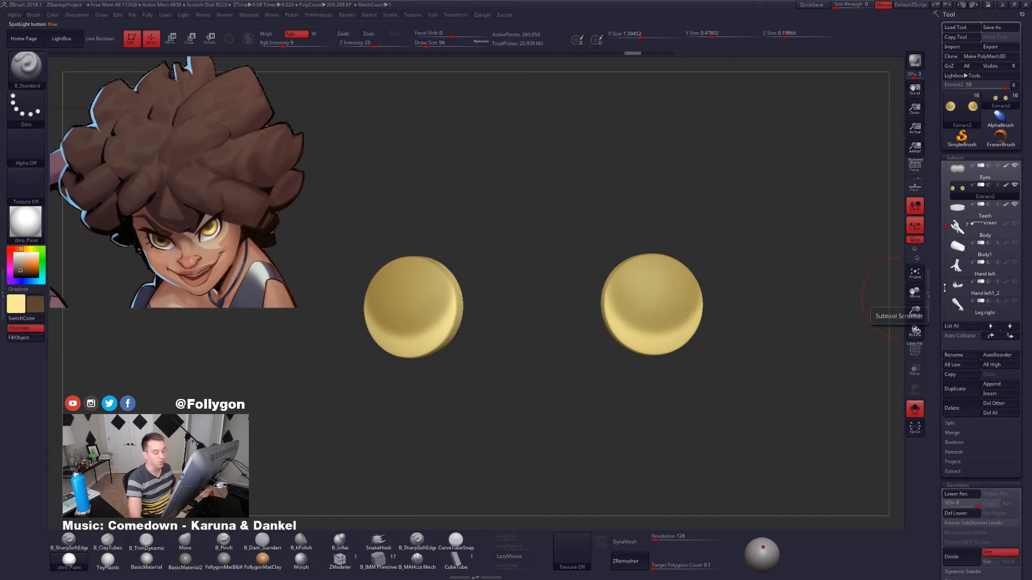
# Duplicate the iris subtool and scale the copied discs down around their own centres to form the pupils.
pyautogui.click(955, 389)
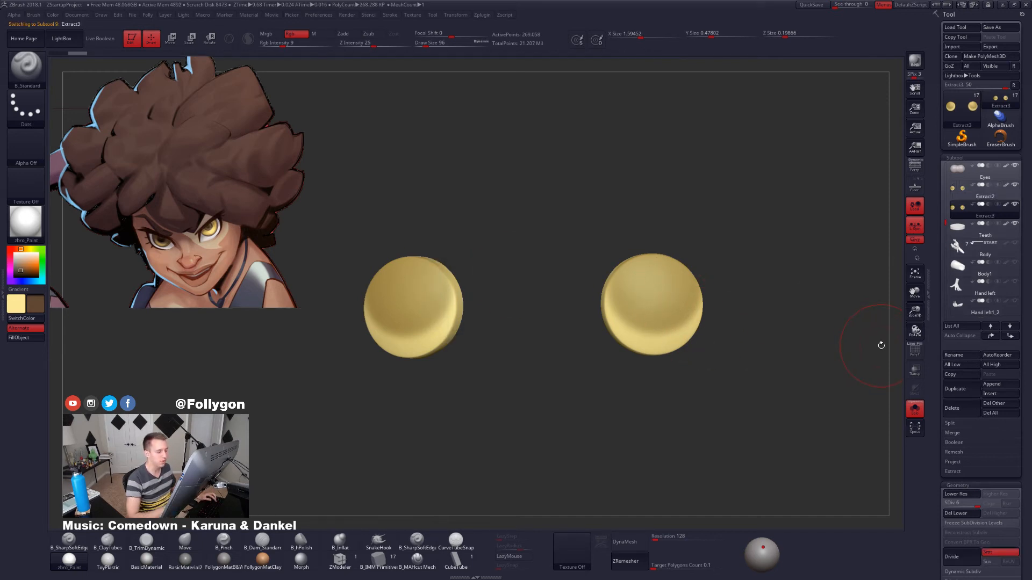
pyautogui.press('e')
pyautogui.moveTo(652, 305); pyautogui.dragTo(653, 401)
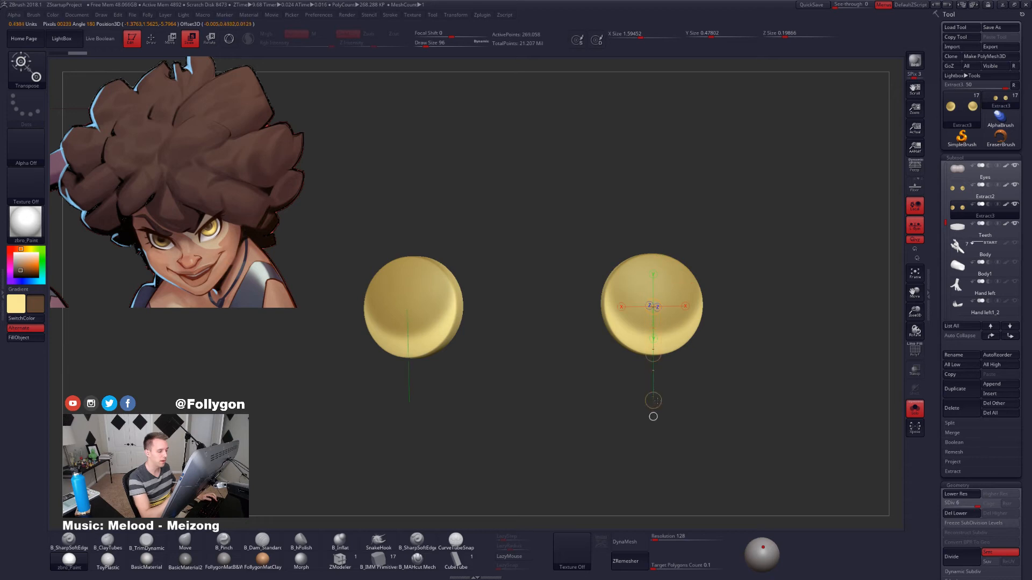
pyautogui.click(651, 414)
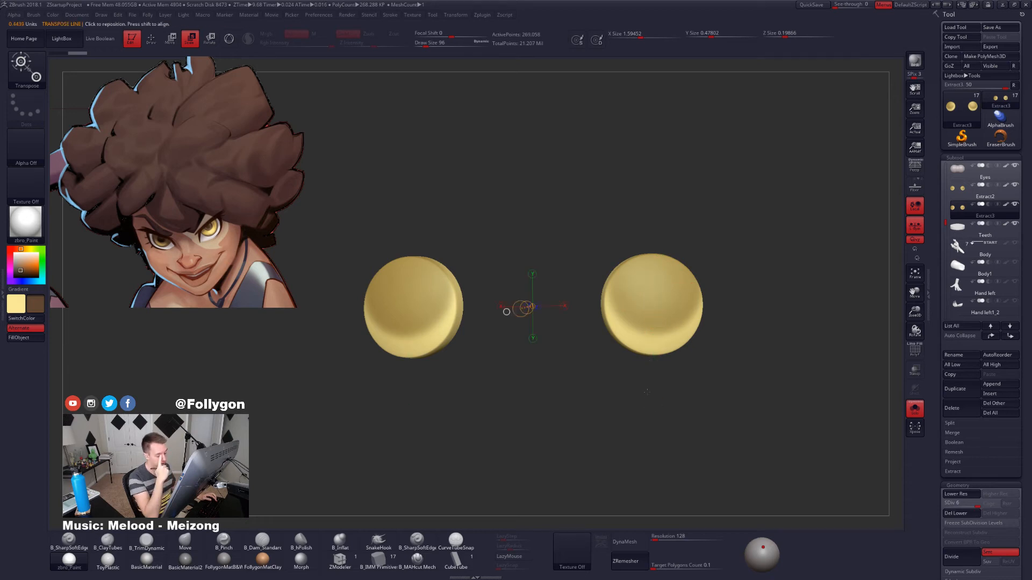
pyautogui.click(656, 303)
pyautogui.moveTo(655, 308); pyautogui.dragTo(698, 305, button='right')
pyautogui.moveTo(714, 302); pyautogui.dragTo(710, 301)
# Return to draw mode and fill the smaller pupil discs with the sampled brown at RGB intensity 100.
pyautogui.press('q')
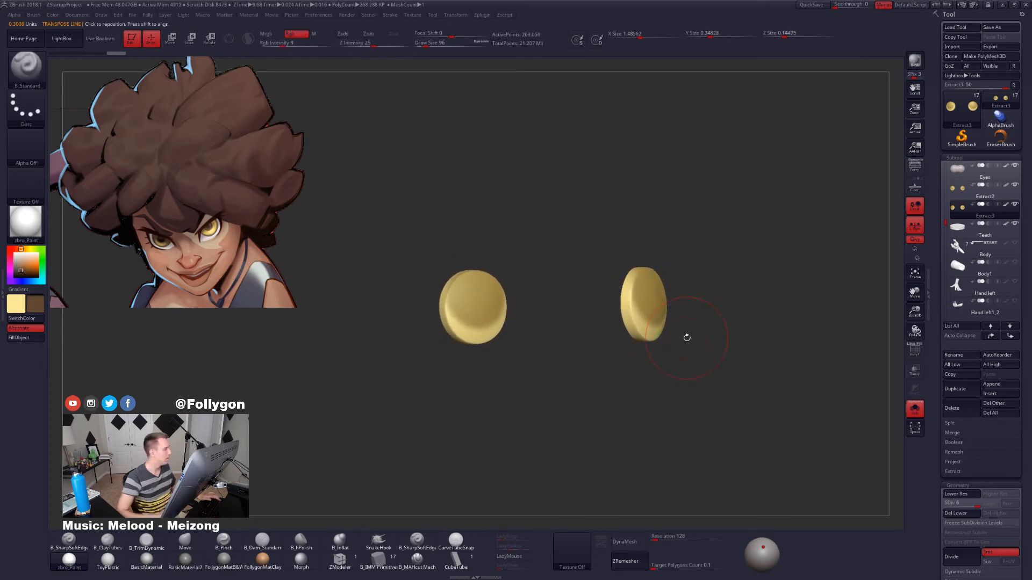
pyautogui.moveTo(322, 45); pyautogui.dragTo(335, 45)
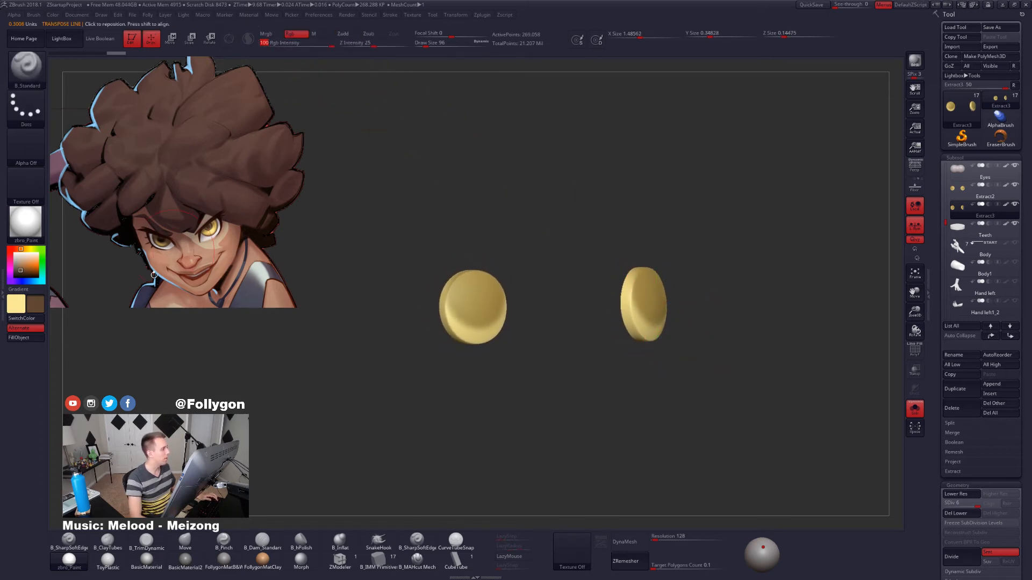
pyautogui.click(35, 340)
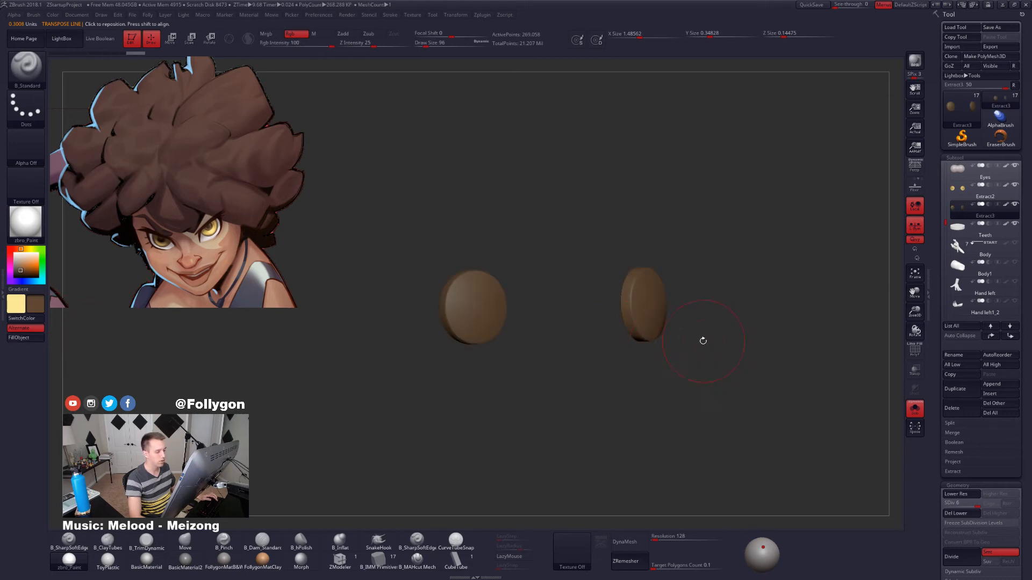
# Darken the pupil discs with a black fill at RGB intensity 11, and raise the intensity to 55 for front-view painting.
pyautogui.click(16, 277)
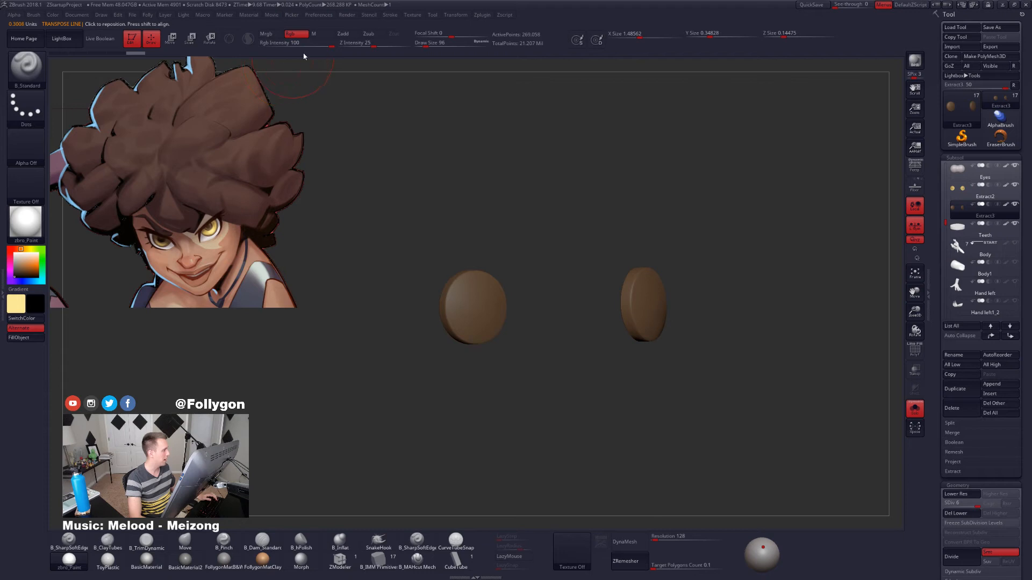
pyautogui.moveTo(299, 41); pyautogui.dragTo(285, 42)
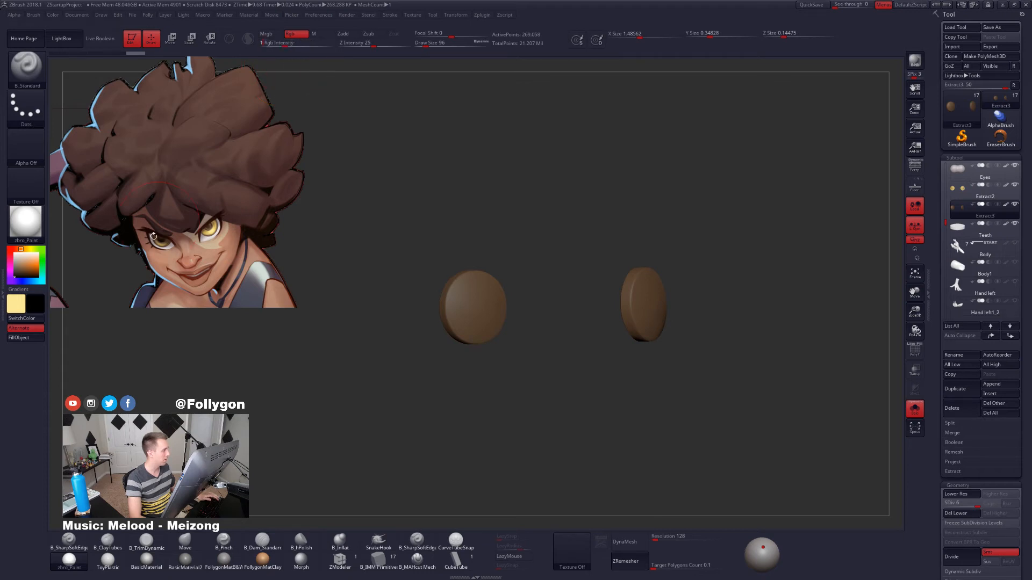
pyautogui.click(27, 339)
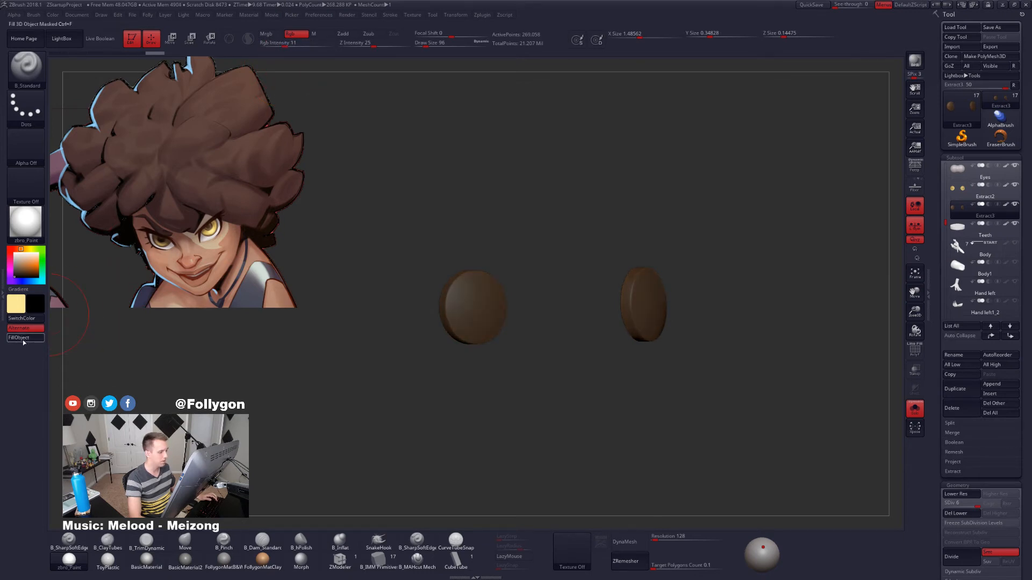
pyautogui.moveTo(285, 42); pyautogui.dragTo(311, 41)
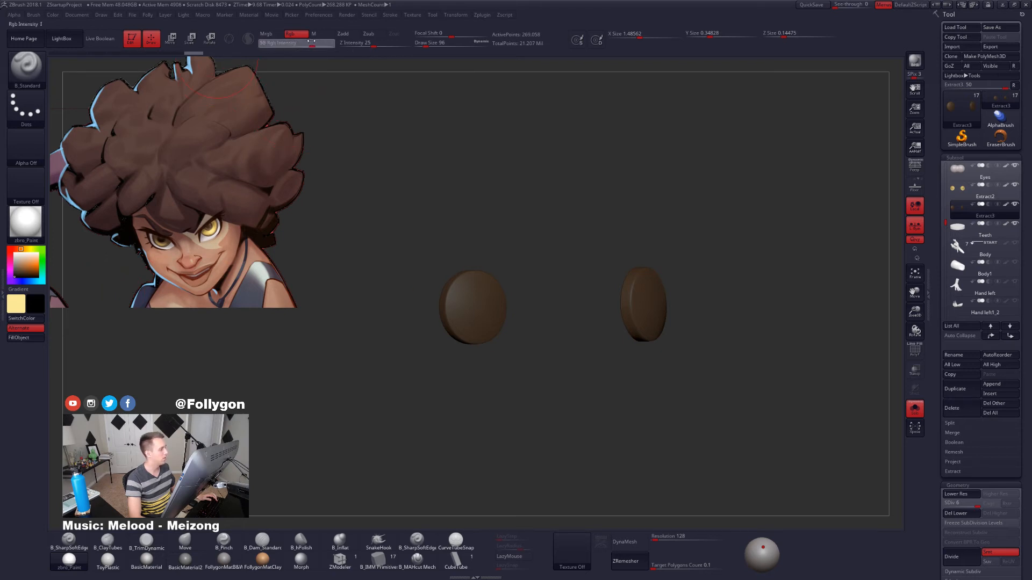
pyautogui.keyDown('shift'); pyautogui.moveTo(631, 249); pyautogui.dragTo(612, 244); pyautogui.keyUp('shift')
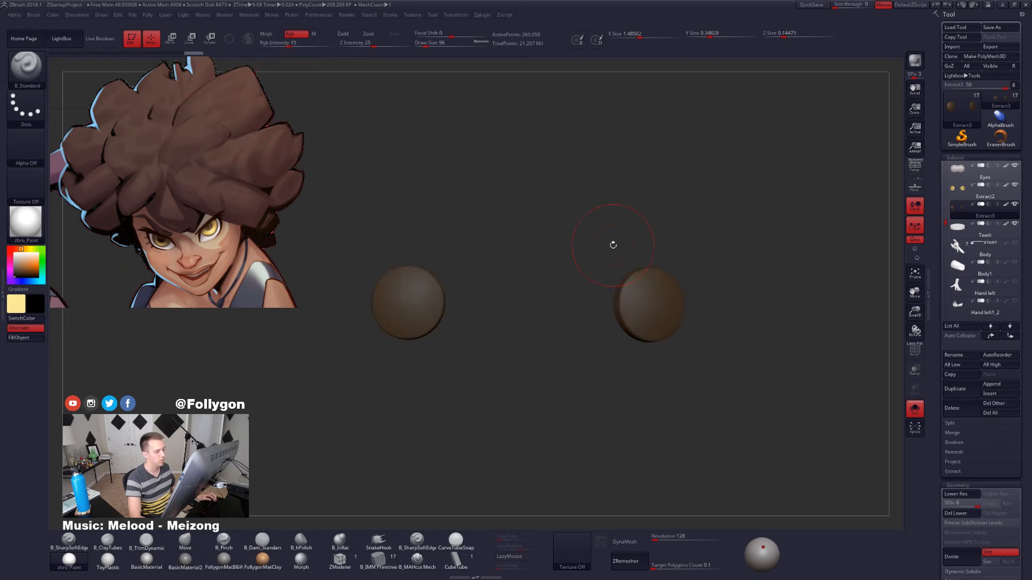
# Show the full head again and reposition the pupil discs in depth so they sit on the irises.
pyautogui.hotkey('alt', 's')
pyautogui.press('w')
pyautogui.moveTo(657, 305); pyautogui.dragTo(678, 301)
pyautogui.press('e')
pyautogui.moveTo(676, 302); pyautogui.dragTo(665, 250, button='right')
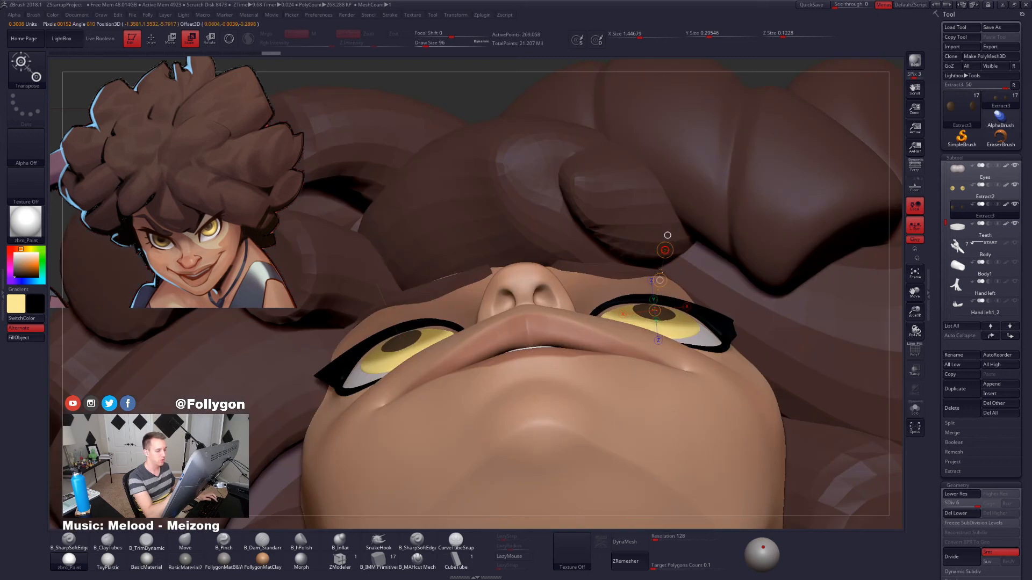
pyautogui.press('w')
pyautogui.moveTo(660, 280); pyautogui.dragTo(660, 278)
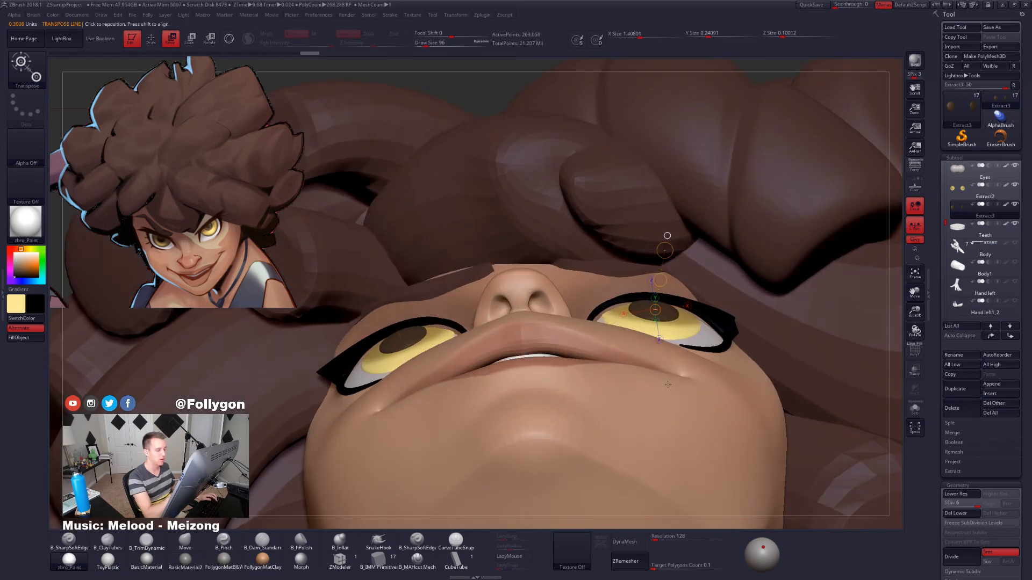
pyautogui.moveTo(660, 279)
pyautogui.mouseDown(button='right')
pyautogui.moveTo(665, 352)
pyautogui.moveTo(678, 336)
pyautogui.moveTo(669, 288)
pyautogui.moveTo(643, 295)
pyautogui.moveTo(670, 324)
pyautogui.moveTo(667, 316)
pyautogui.moveTo(666, 358)
pyautogui.mouseUp(button='right')
pyautogui.press('q')
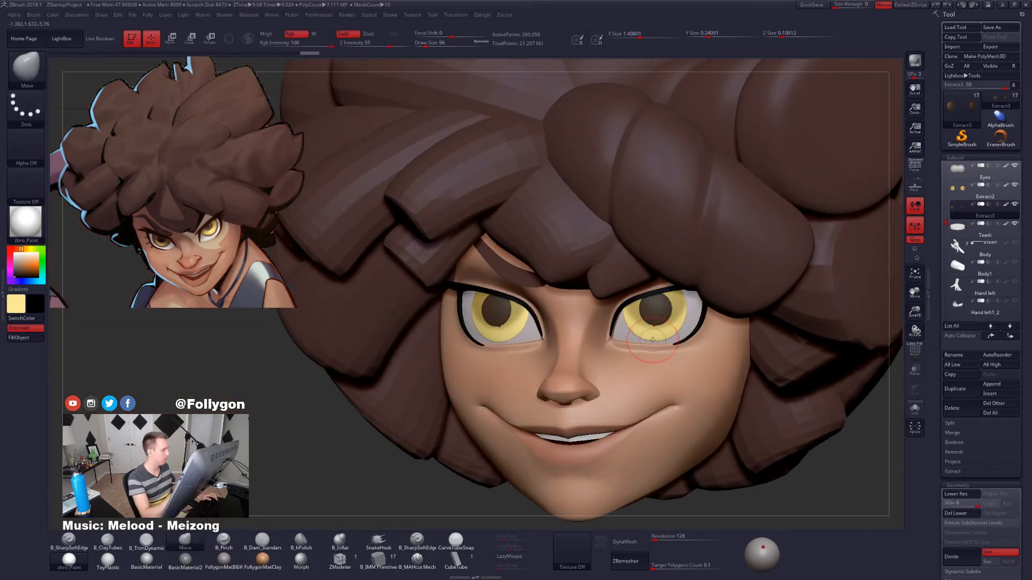
# Scale the pupil discs down a little more around their own centres and check them from below.
pyautogui.keyDown('ctrl'); pyautogui.moveTo(664, 311); pyautogui.dragTo(668, 291, button='right'); pyautogui.keyUp('ctrl')
pyautogui.press('e')
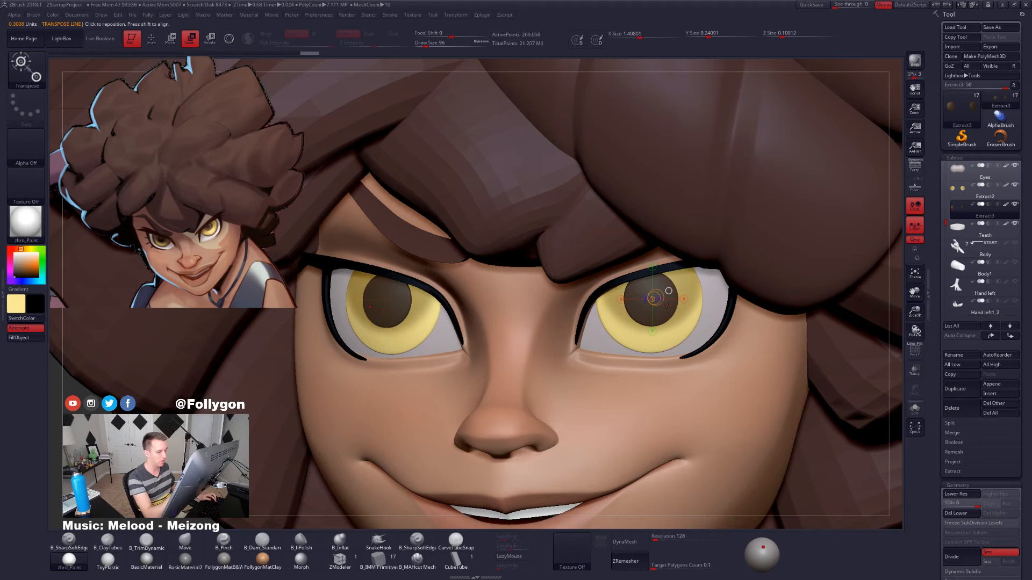
pyautogui.moveTo(649, 301); pyautogui.dragTo(680, 337)
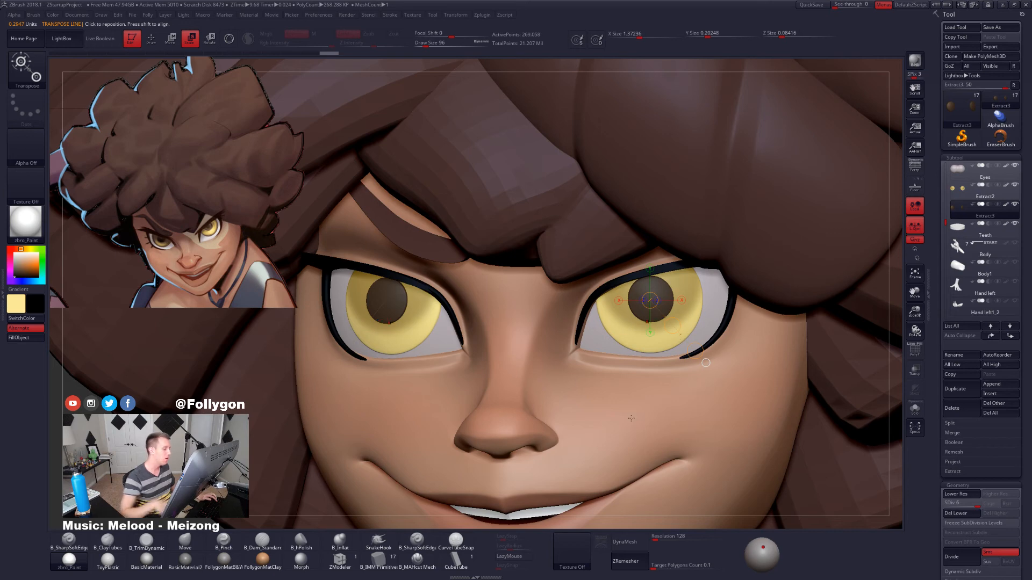
pyautogui.press('q')
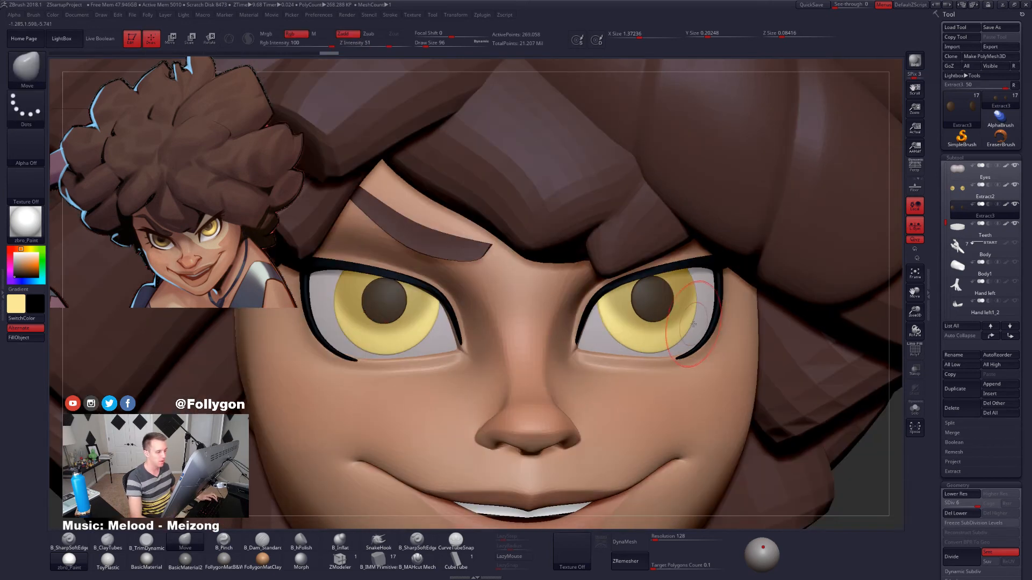
pyautogui.moveTo(693, 324); pyautogui.dragTo(688, 237, button='right')
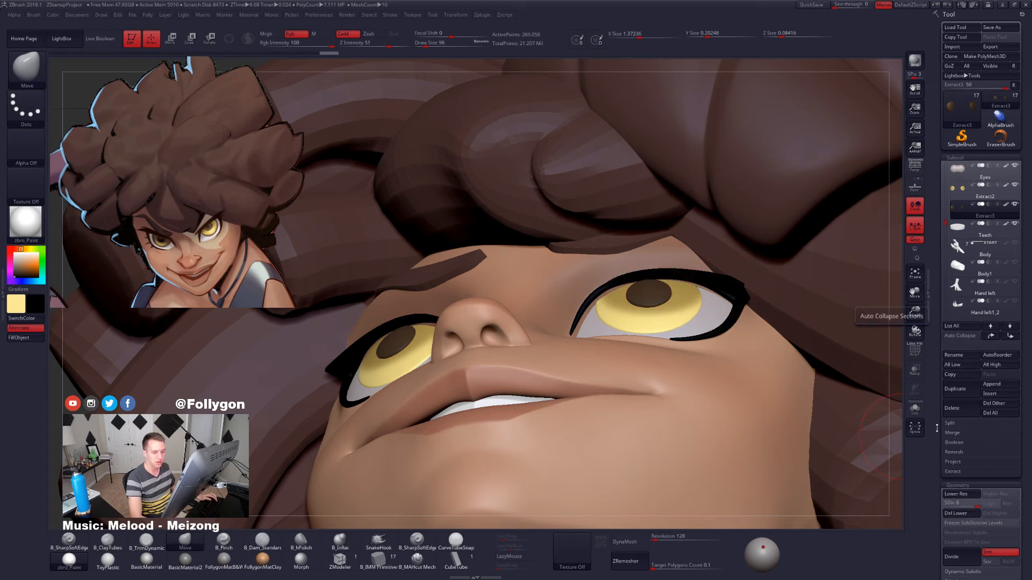
# Delete the pupil disc subtool and make the iris subtool active in a front view.
pyautogui.click(952, 408)
pyautogui.click(885, 434)
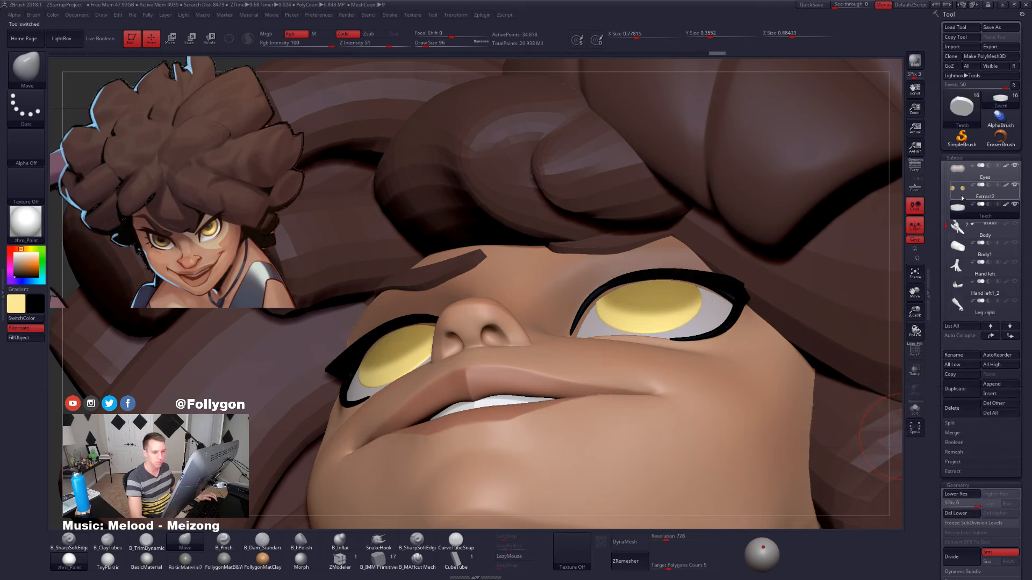
pyautogui.moveTo(686, 329); pyautogui.dragTo(684, 358, button='right')
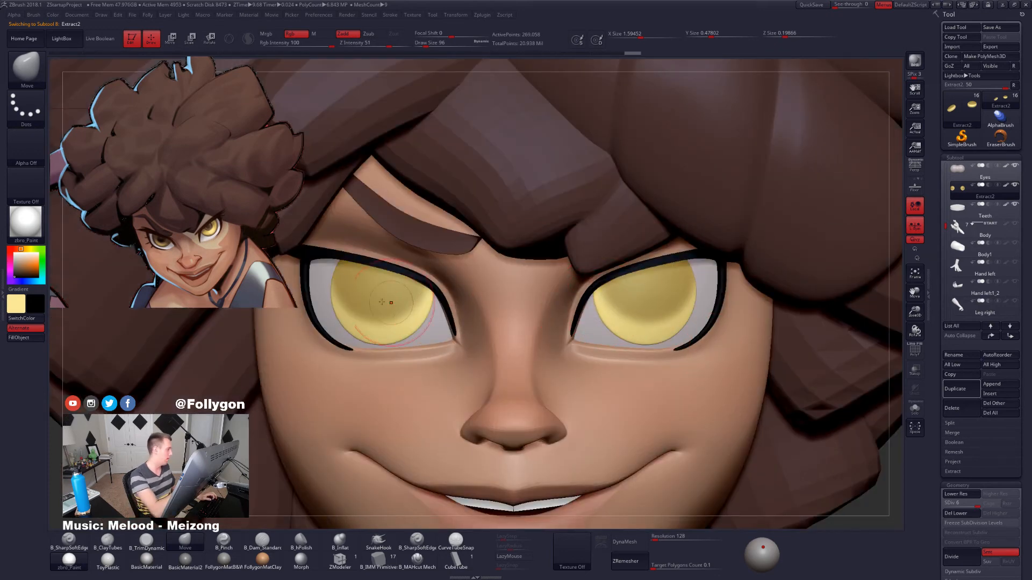
# Sample a dark brown from the reference eye and set the draw size to 54 for painting the irises.
pyautogui.press('z')
pyautogui.press('v')
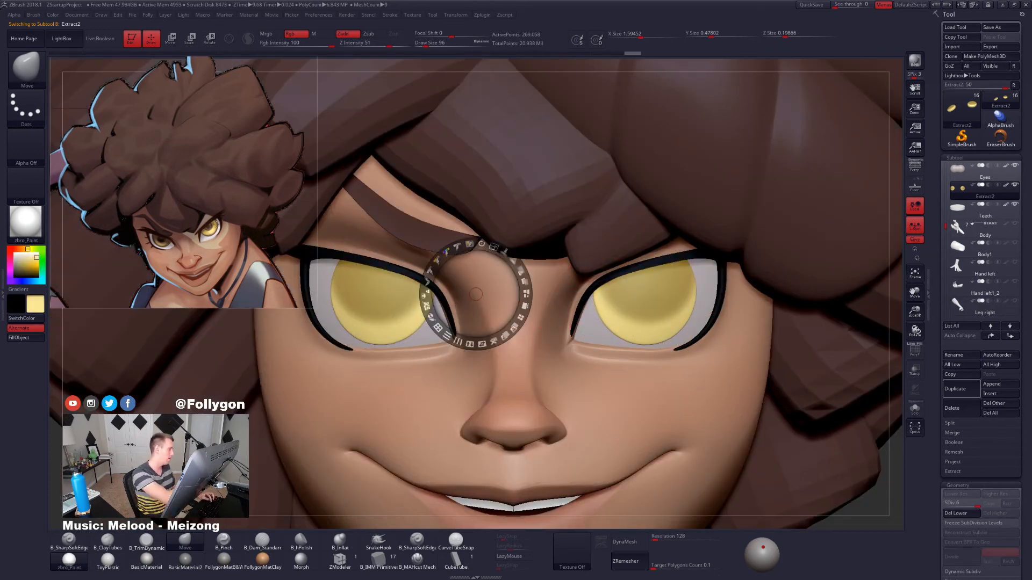
pyautogui.press('c')
pyautogui.hotkey('shift', 'z')
pyautogui.press('space')
pyautogui.press('space')
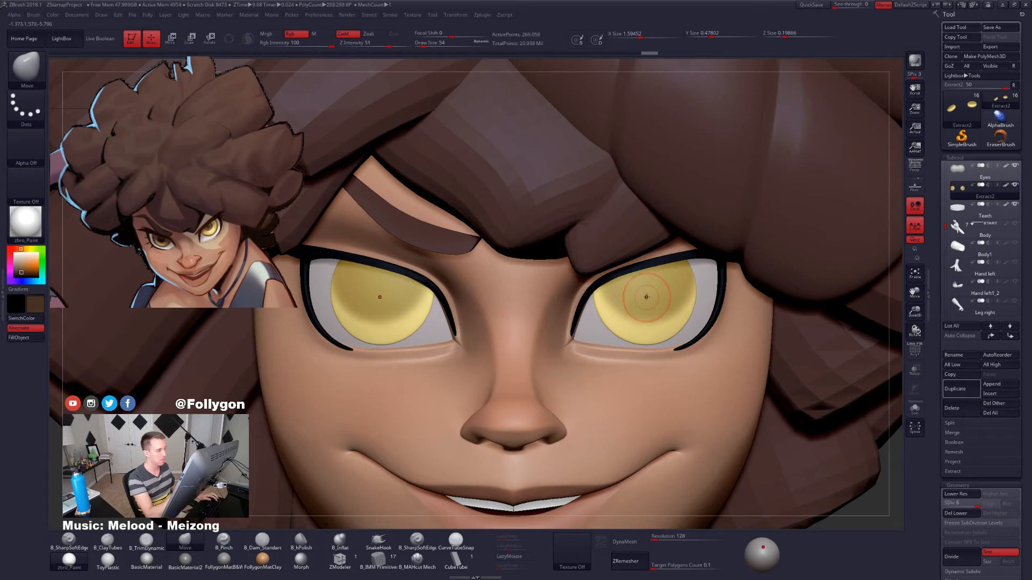
# Paint soft dark-brown pupils at the iris centres with the Standard brush, Dots stroke and RGB intensity 15, undoing the first trial dab.
pyautogui.press('b')
pyautogui.press('s')
pyautogui.press('t')
pyautogui.moveTo(646, 293); pyautogui.dragTo(646, 293)
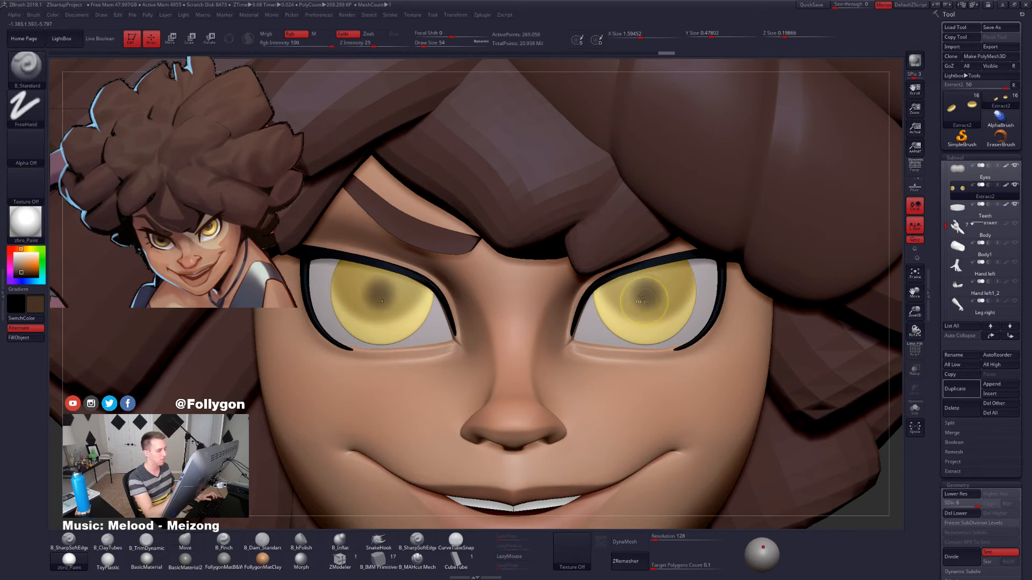
pyautogui.hotkey('ctrl', 'z')
pyautogui.hotkey('ctrl', 'z')
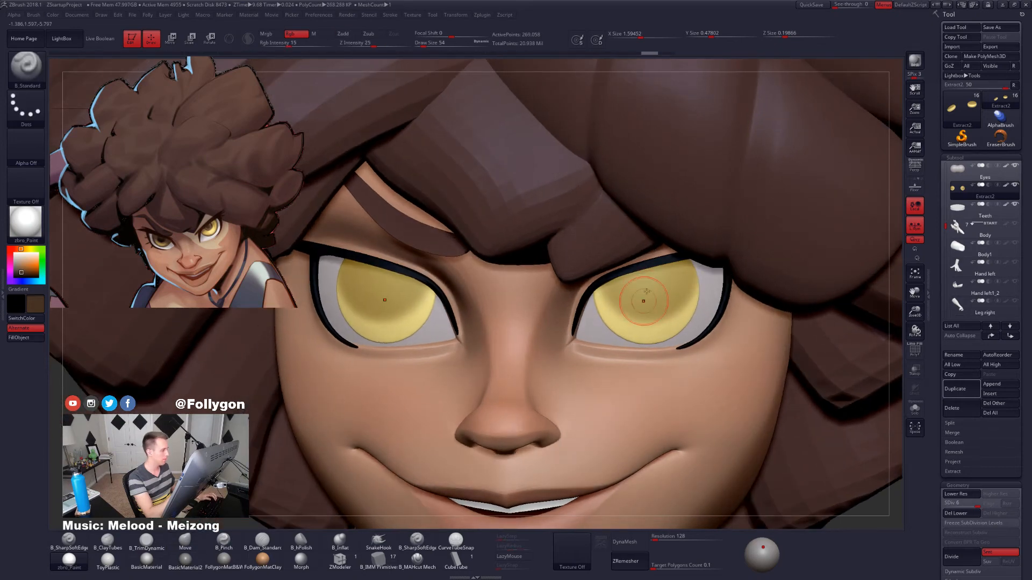
pyautogui.moveTo(642, 299); pyautogui.dragTo(648, 290, button='right')
pyautogui.moveTo(646, 290); pyautogui.dragTo(648, 292)
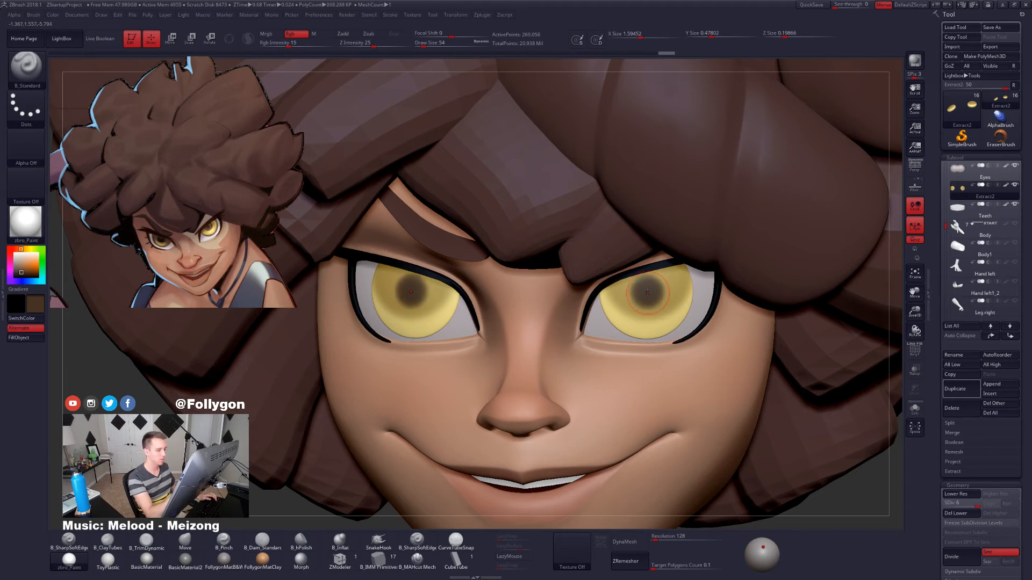
# Build up and widen the painted brown pupils with more dabs, using a draw size of 67.
pyautogui.press('space')
pyautogui.moveTo(646, 291); pyautogui.dragTo(646, 289)
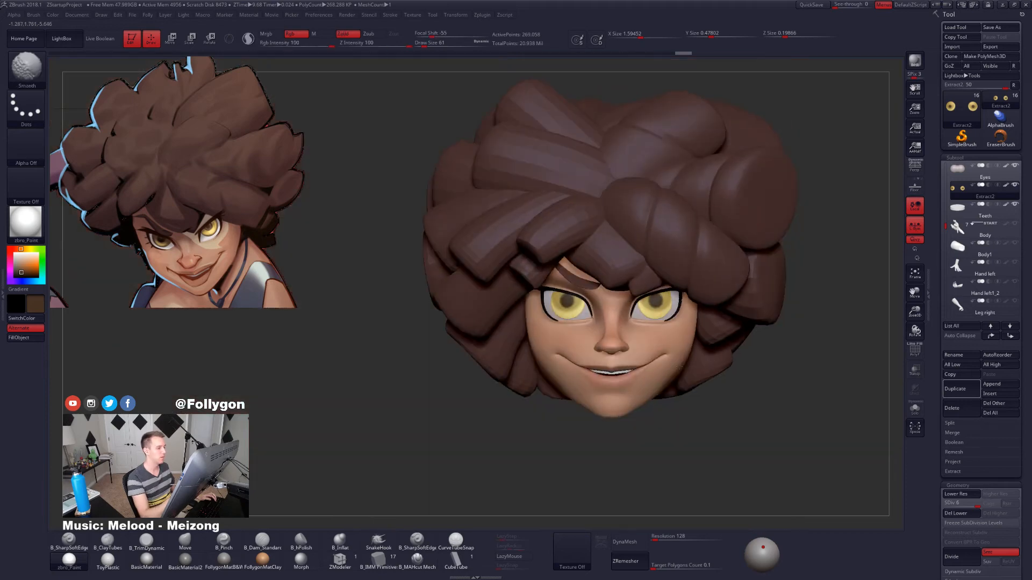
pyautogui.press('f')
pyautogui.keyDown('alt'); pyautogui.moveTo(720, 413); pyautogui.dragTo(677, 333); pyautogui.keyUp('alt')
pyautogui.press('space')
pyautogui.moveTo(652, 290); pyautogui.dragTo(645, 291)
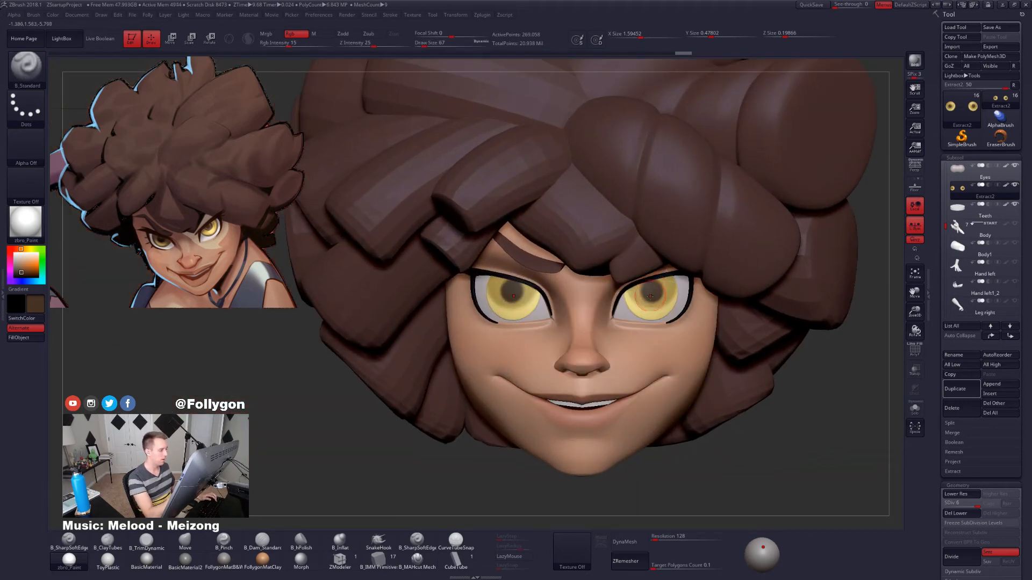
# Scale the irises down slightly around their own centres and adjust their position on the eyeballs.
pyautogui.press('e')
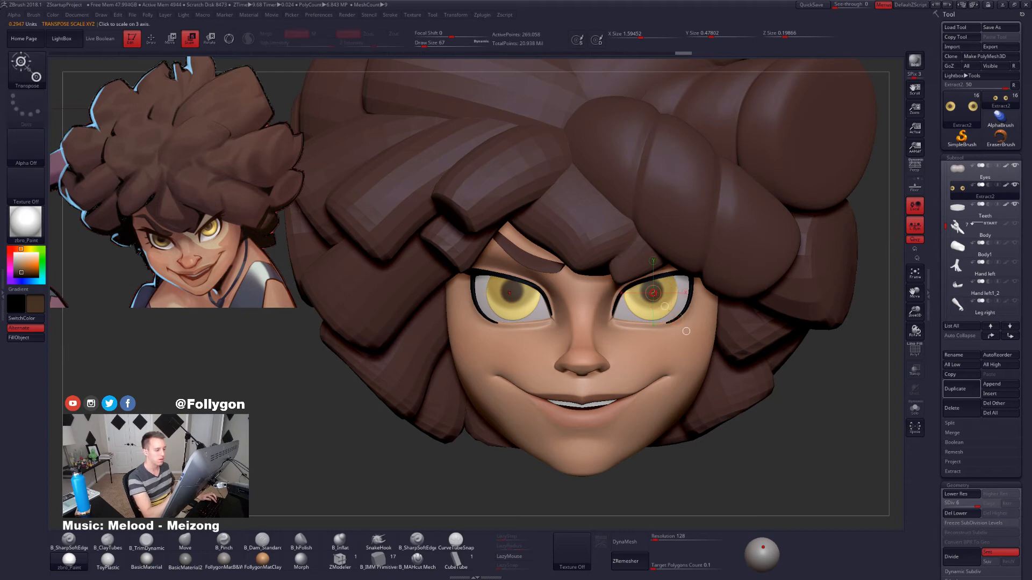
pyautogui.moveTo(652, 319); pyautogui.dragTo(664, 383)
pyautogui.moveTo(638, 328); pyautogui.dragTo(714, 320, button='right')
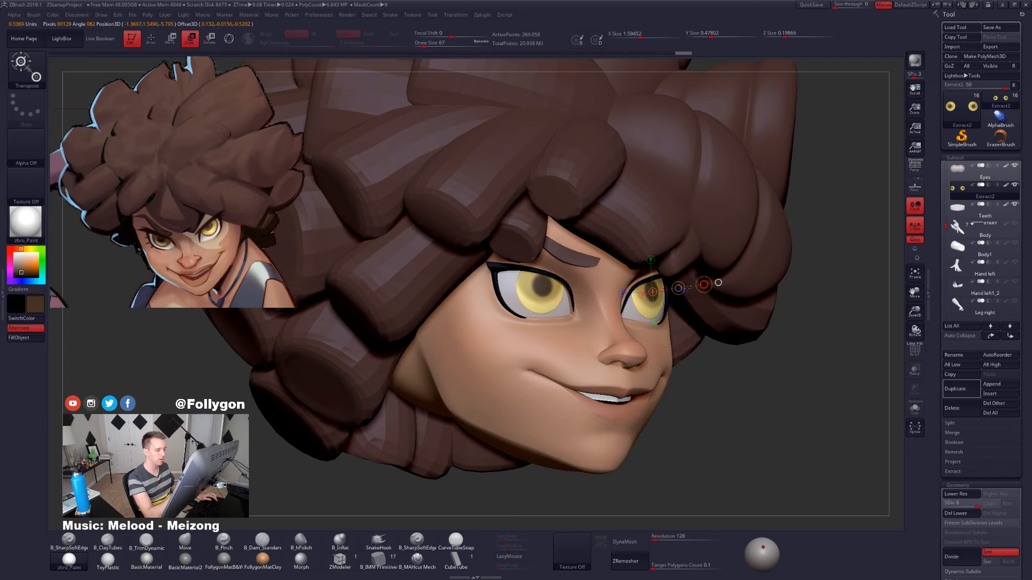
pyautogui.moveTo(688, 289); pyautogui.dragTo(683, 288)
pyautogui.moveTo(699, 290); pyautogui.dragTo(642, 217, button='right')
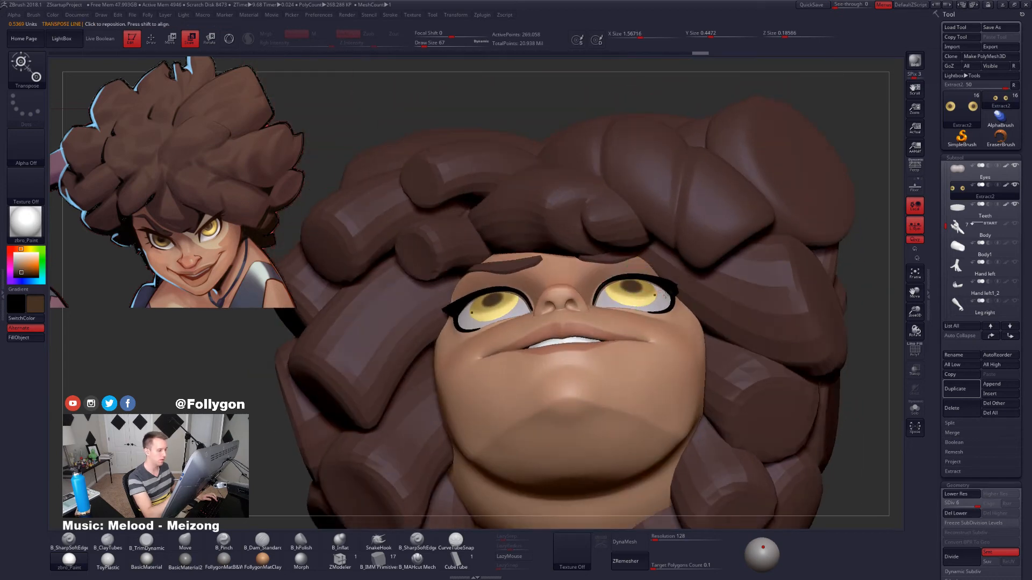
pyautogui.keyDown('alt'); pyautogui.moveTo(665, 294); pyautogui.dragTo(635, 182, button='right'); pyautogui.keyUp('alt')
pyautogui.press('w')
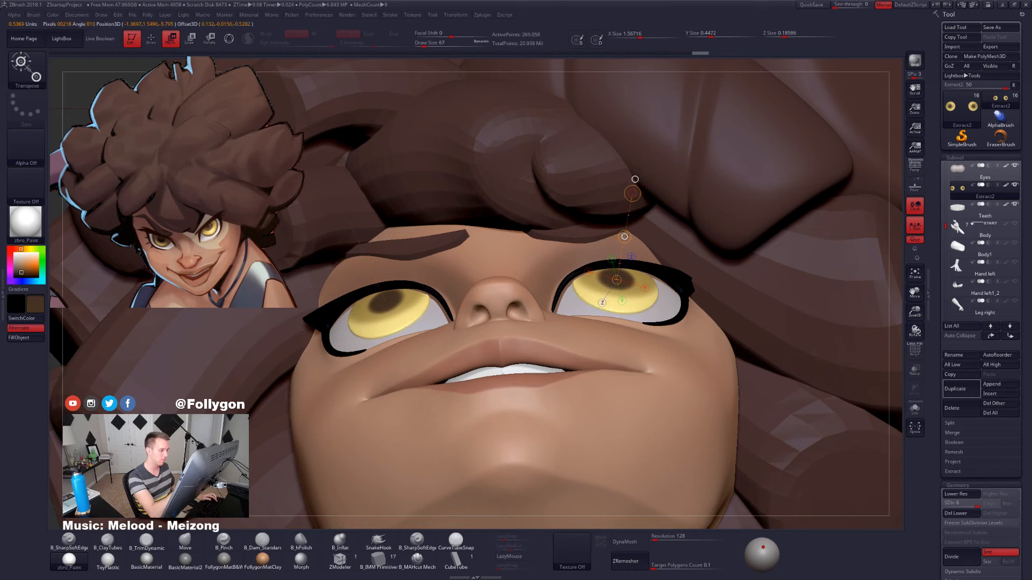
pyautogui.moveTo(635, 179)
pyautogui.mouseDown(button='right')
pyautogui.moveTo(659, 267)
pyautogui.moveTo(610, 275)
pyautogui.mouseUp(button='right')
pyautogui.press('q')
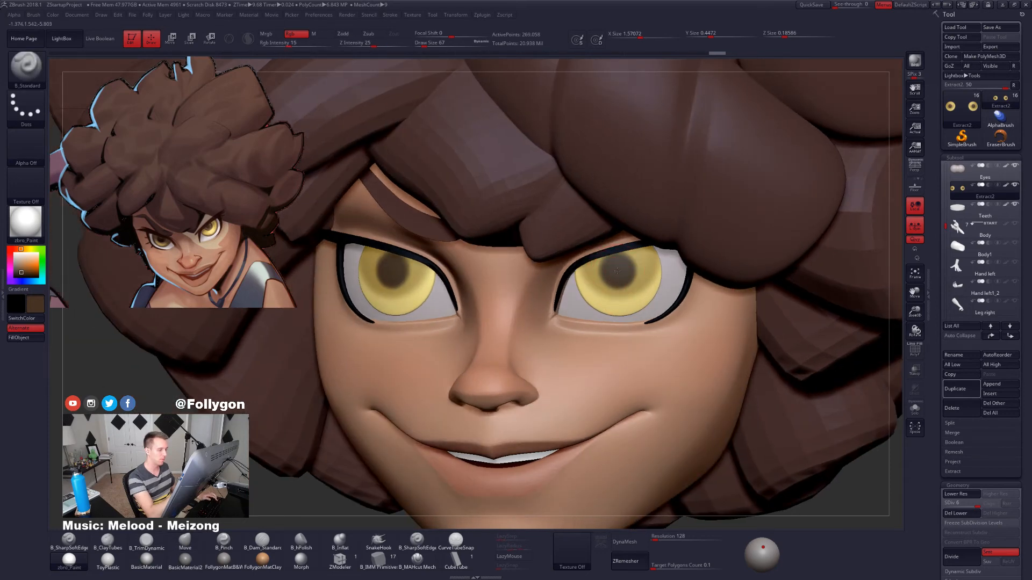
# Switch to black and darken the pupil centres at RGB intensity 15, and set the draw size to 96.
pyautogui.press('v')
pyautogui.press('space')
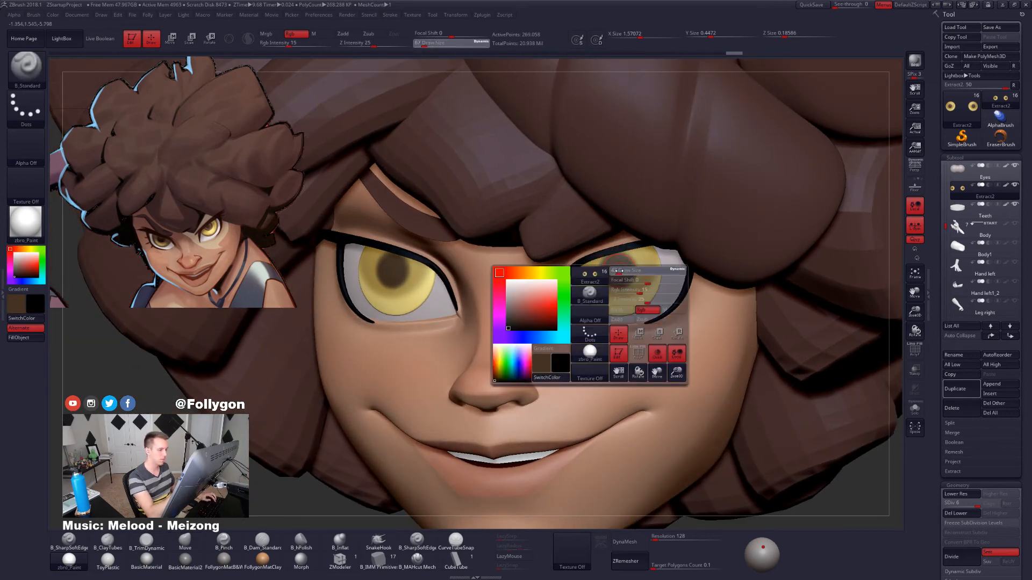
pyautogui.moveTo(618, 272); pyautogui.dragTo(617, 270)
pyautogui.press('space')
pyautogui.press('space')
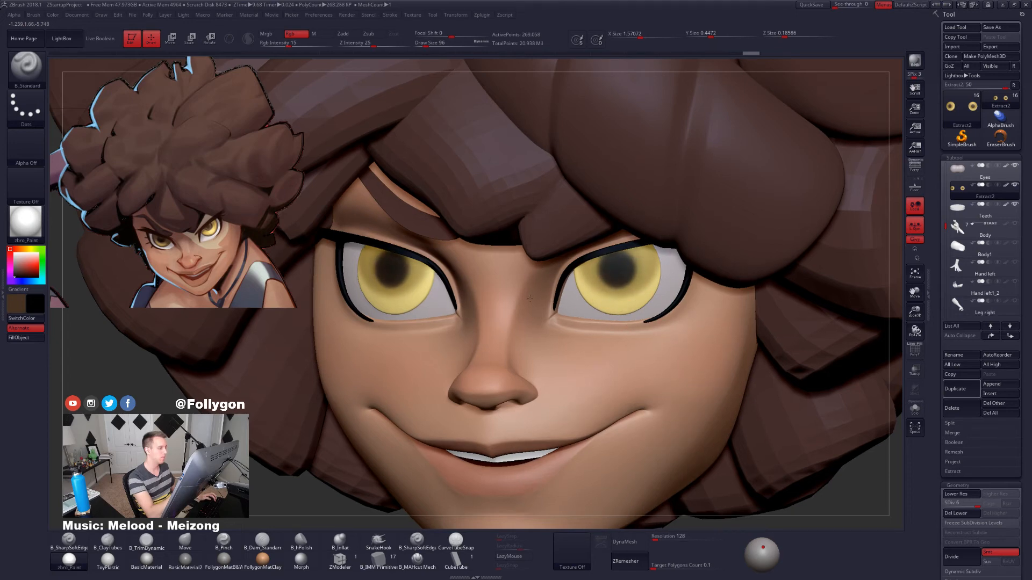
# Isolate the irises and shade them softly with black at RGB intensity 2 and draw size 203, checking against the full head.
pyautogui.moveTo(618, 267)
pyautogui.keyDown('alt'); pyautogui.mouseDown()
pyautogui.moveTo(668, 362)
pyautogui.moveTo(632, 356)
pyautogui.moveTo(648, 305)
pyautogui.moveTo(640, 281)
pyautogui.moveTo(652, 311)
pyautogui.mouseUp(); pyautogui.keyUp('alt')
pyautogui.hotkey('alt', 's')
pyautogui.press('space')
pyautogui.moveTo(652, 302); pyautogui.dragTo(638, 301)
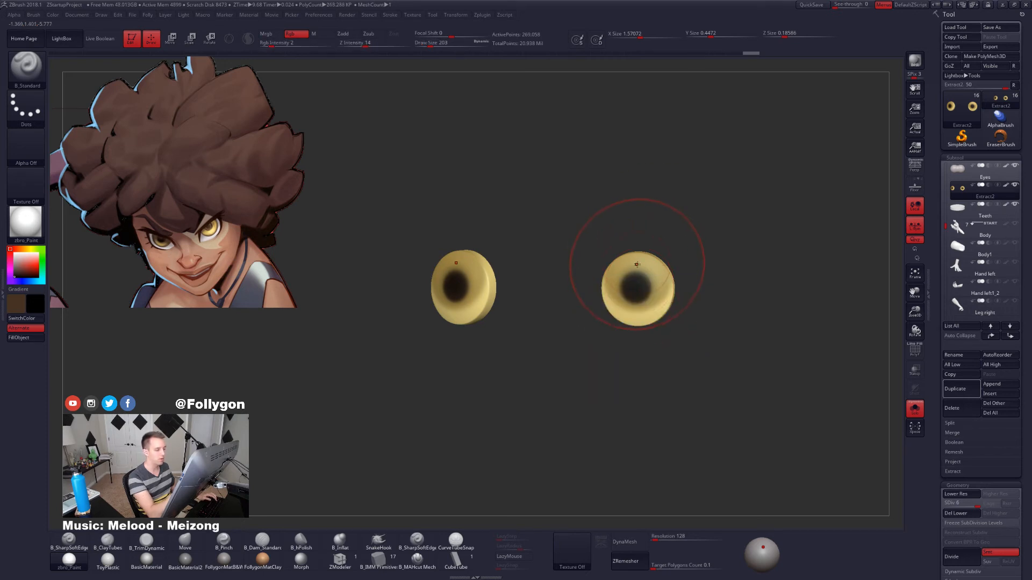
pyautogui.moveTo(637, 262); pyautogui.dragTo(630, 276)
pyautogui.moveTo(633, 334)
pyautogui.mouseDown()
pyautogui.moveTo(662, 335)
pyautogui.moveTo(649, 366)
pyautogui.mouseUp()
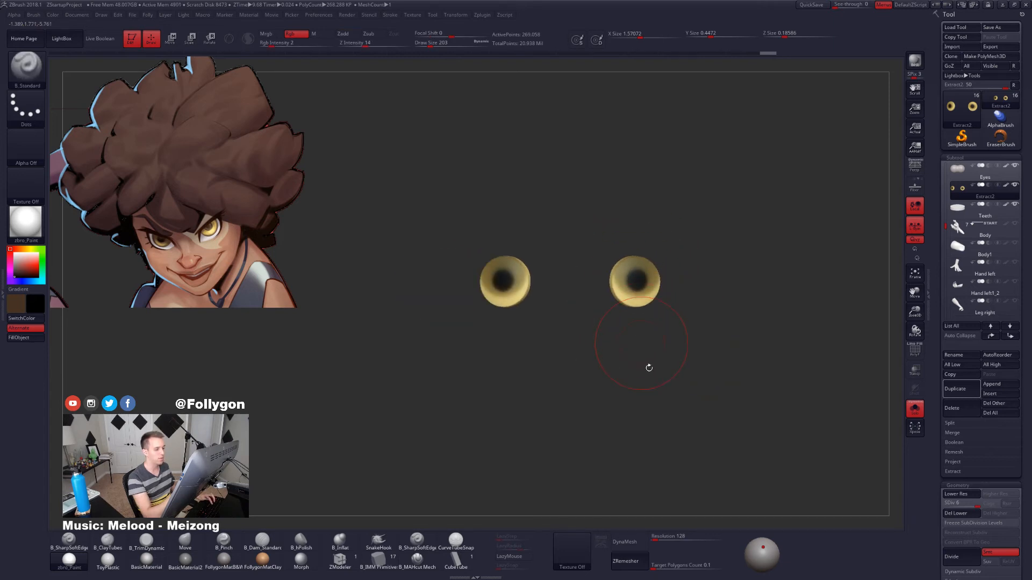
pyautogui.hotkey('alt', 'shift', 's')
pyautogui.hotkey('alt', 'shift', 's')
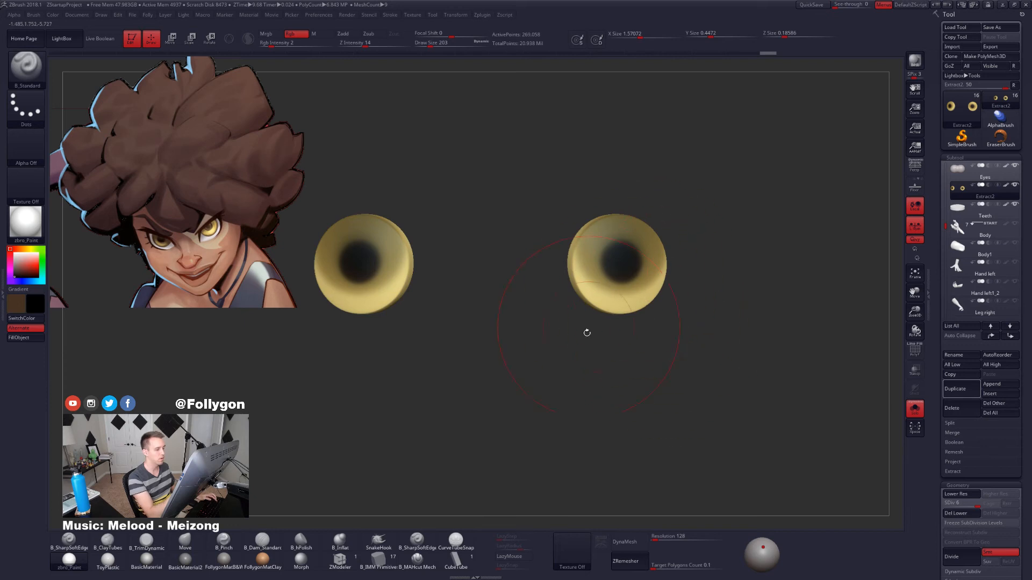
pyautogui.hotkey('alt', 'shift', 's')
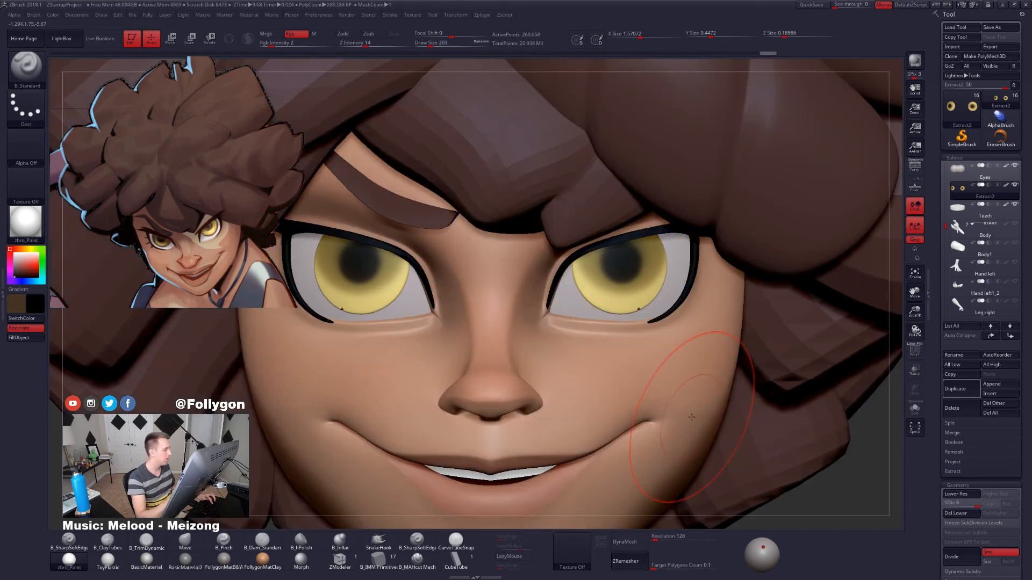
# Make the eyeball subtool active and lasso-mask its lower outer areas in isolation, discarding the first mask attempt.
pyautogui.keyDown('alt'); pyautogui.click(676, 284); pyautogui.keyUp('alt')
pyautogui.hotkey('alt', 'shift', 's')
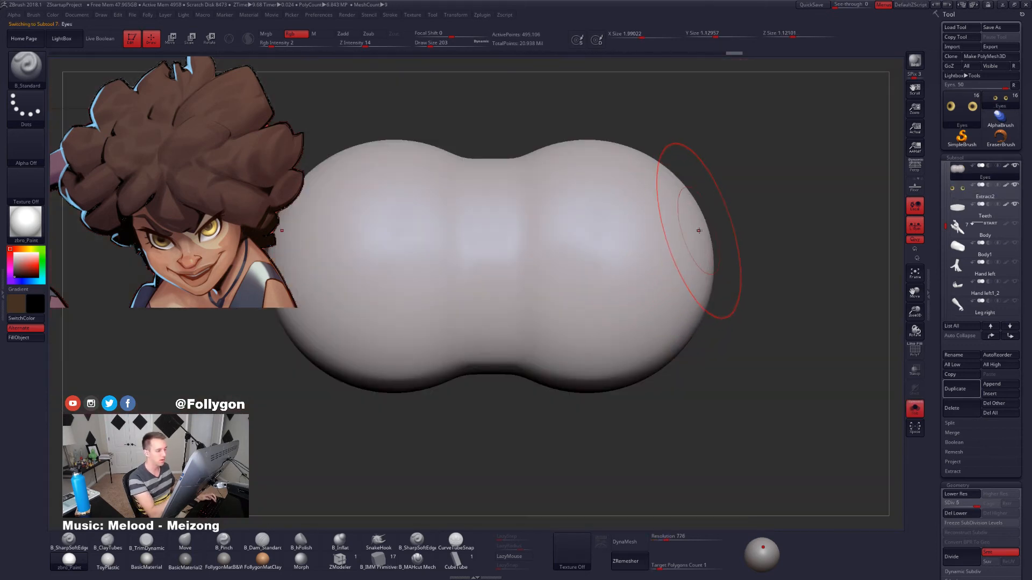
pyautogui.hotkey('alt', 'shift', 's')
pyautogui.press('ctrl')
pyautogui.moveTo(686, 247)
pyautogui.keyDown('ctrl'); pyautogui.mouseDown()
pyautogui.moveTo(676, 274)
pyautogui.moveTo(574, 314)
pyautogui.mouseUp(); pyautogui.keyUp('ctrl')
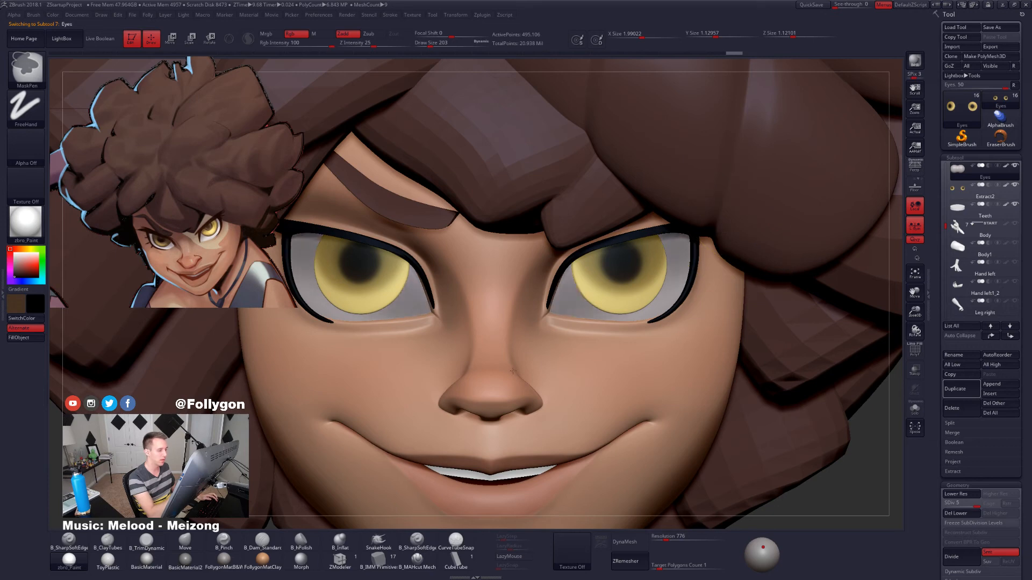
pyautogui.hotkey('ctrl', 'z')
pyautogui.hotkey('ctrl', 'f')
pyautogui.click(664, 455)
pyautogui.hotkey('alt', 'shift', 's')
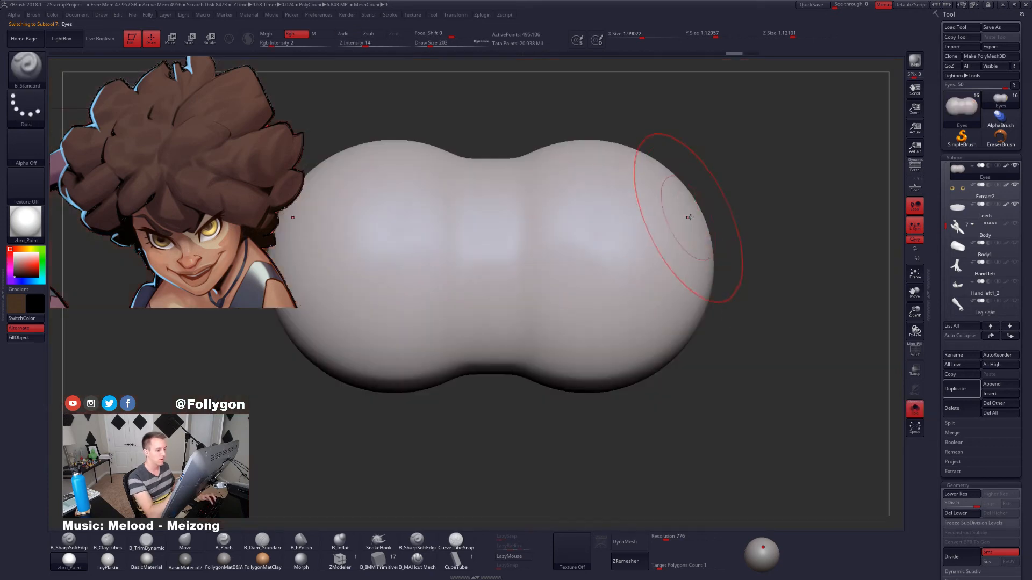
pyautogui.hotkey('alt', 'shift', 's')
pyautogui.moveTo(714, 220)
pyautogui.keyDown('ctrl'); pyautogui.mouseDown()
pyautogui.moveTo(537, 224)
pyautogui.moveTo(725, 530)
pyautogui.moveTo(722, 358)
pyautogui.mouseUp(); pyautogui.keyUp('ctrl')
pyautogui.hotkey('alt', 'shift', 's')
# Drop the eyeballs to their lowest subdivision level, and blur and invert the mask to expose the lower areas.
pyautogui.hotkey('shift', 'd')
pyautogui.hotkey('shift', 'd')
pyautogui.hotkey('shift', 'd')
pyautogui.hotkey('shift', 'd')
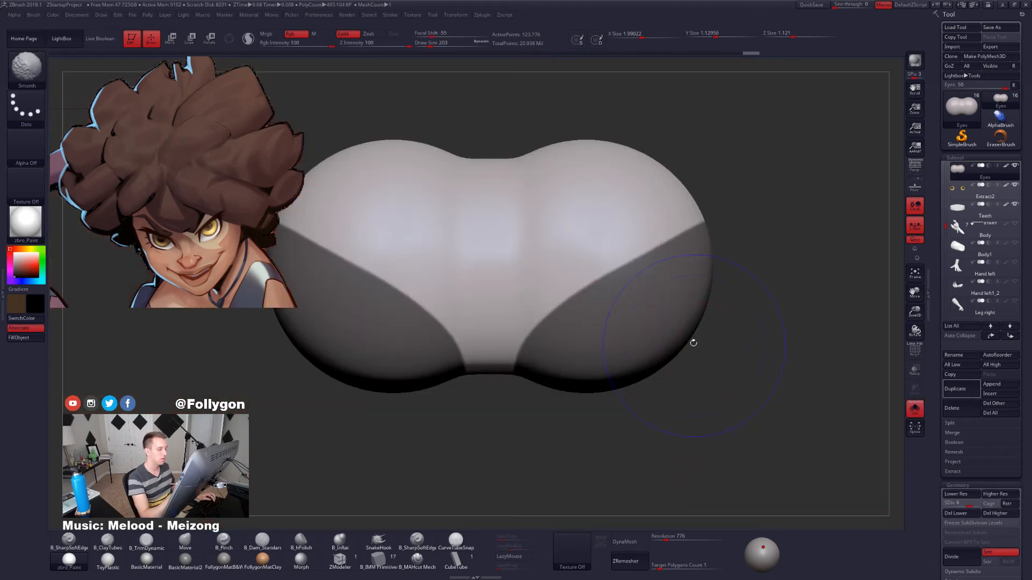
pyautogui.keyDown('ctrl'); pyautogui.click(656, 323); pyautogui.keyUp('ctrl')
pyautogui.keyDown('ctrl'); pyautogui.click(702, 341); pyautogui.keyUp('ctrl')
pyautogui.keyDown('ctrl'); pyautogui.click(694, 338); pyautogui.keyUp('ctrl')
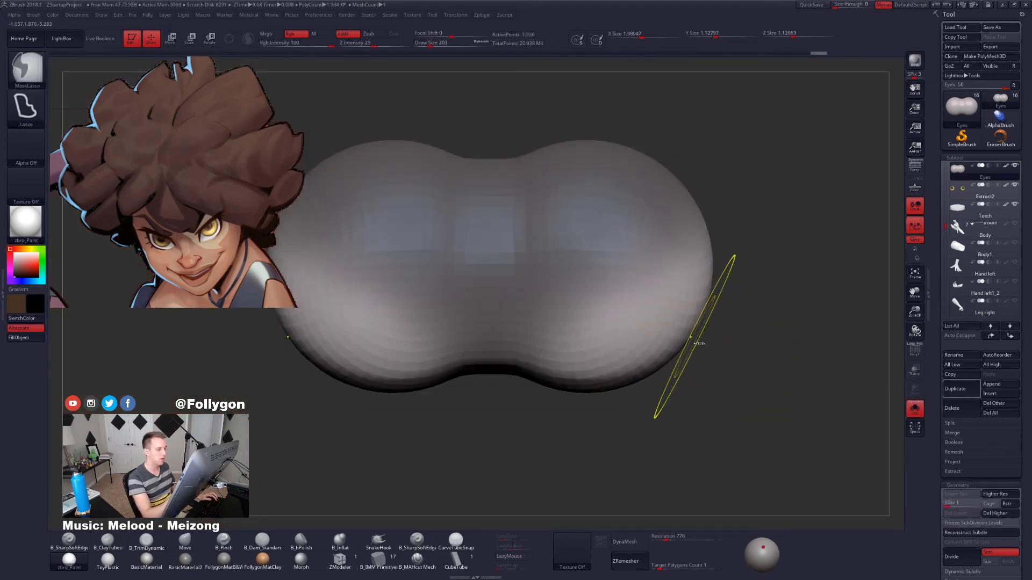
pyautogui.keyDown('ctrl'); pyautogui.click(707, 337); pyautogui.keyUp('ctrl')
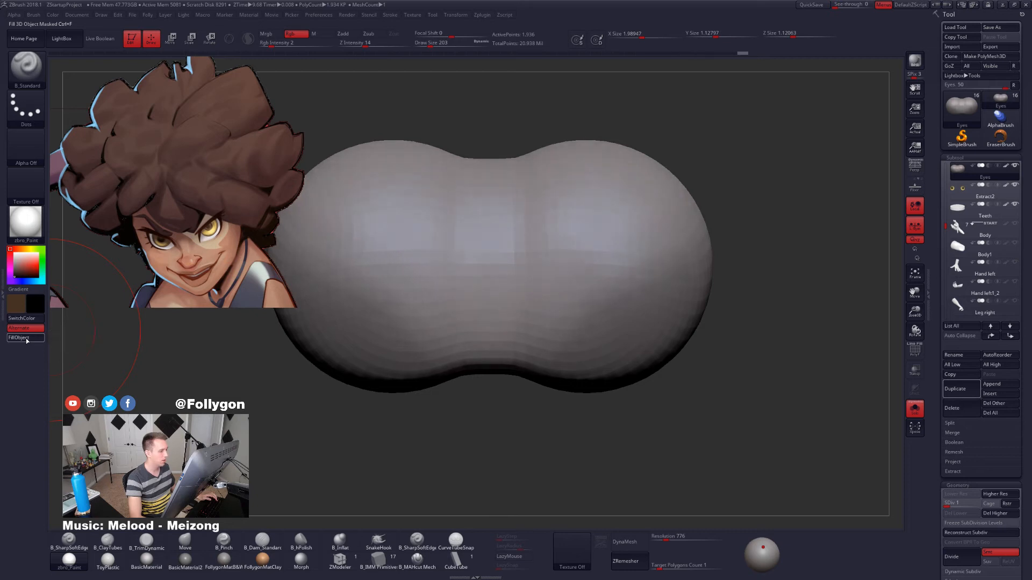
# Raise the eyeballs to subdivision level 2 to preview the faint dark fill, and undo both changes.
pyautogui.hotkey('ctrl', 'd')
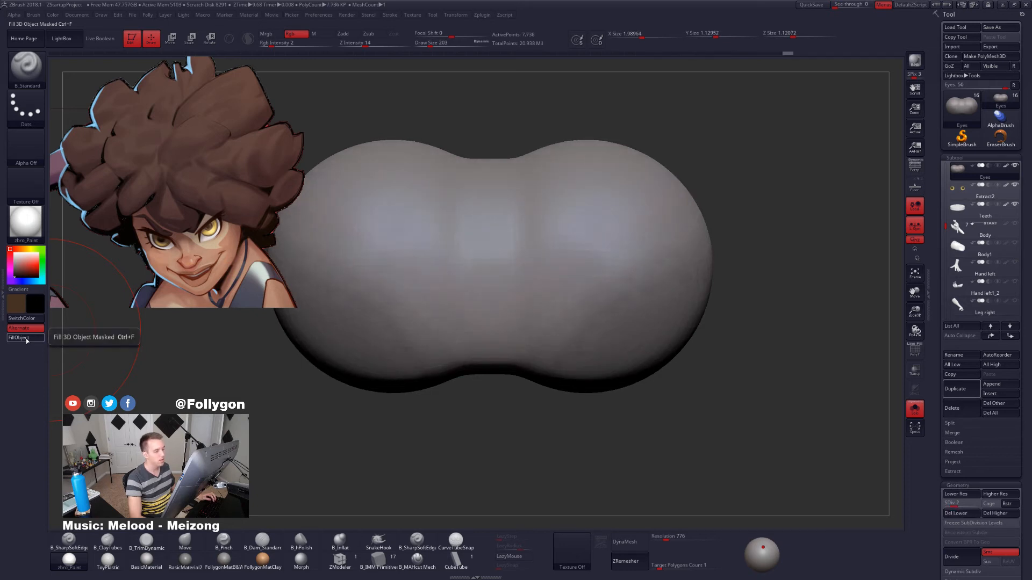
pyautogui.hotkey('ctrl', 'z')
pyautogui.hotkey('ctrl', 'z')
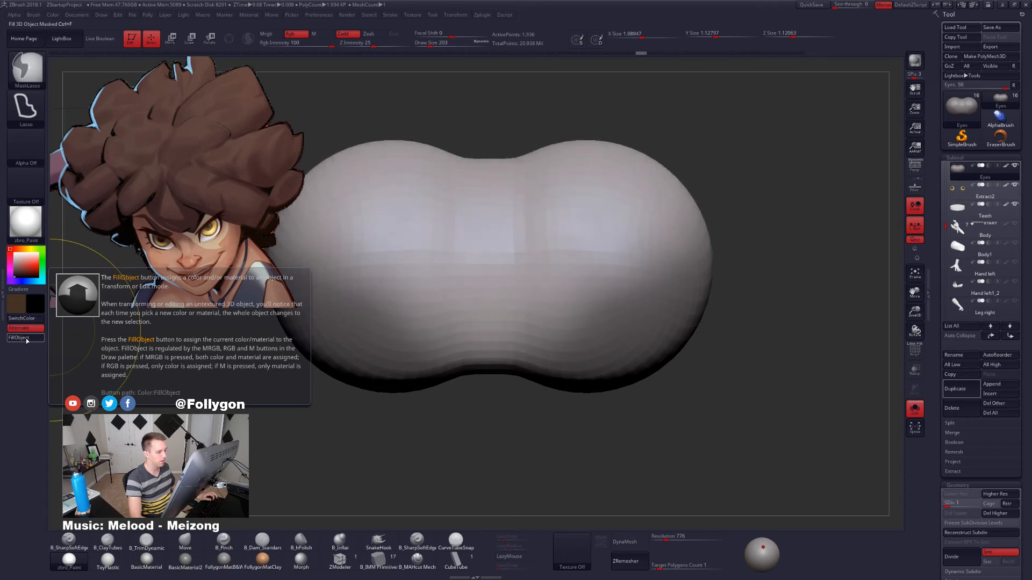
# Raise the eyeballs to subdivision level 5.
pyautogui.hotkey('ctrl', 'd')
pyautogui.hotkey('ctrl', 'd')
pyautogui.hotkey('ctrl', 'd')
pyautogui.hotkey('ctrl', 'd')
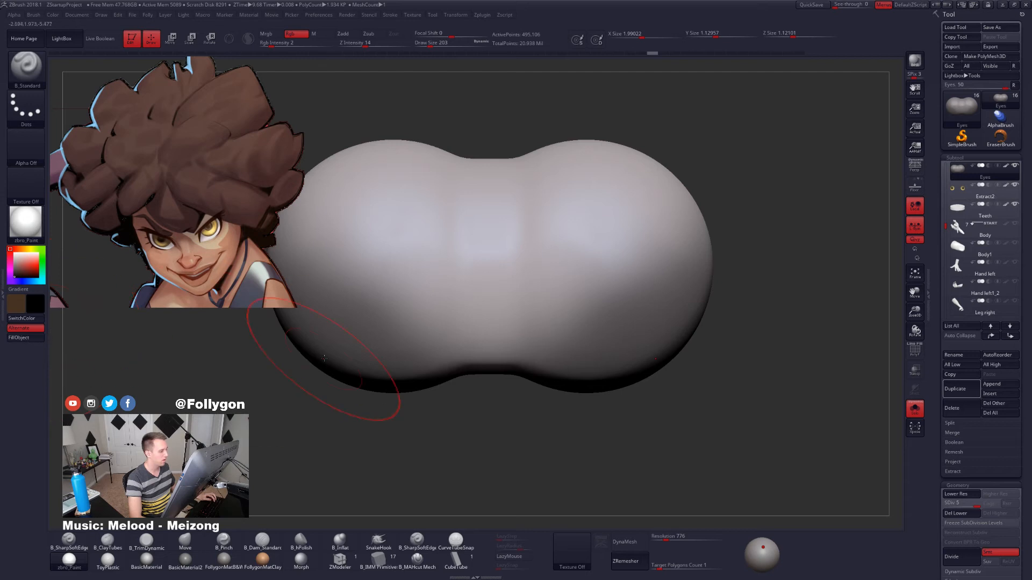
# Try filling the eyeballs with black at RGB intensity 2 using the soft mask and its inverse.
pyautogui.hotkey('ctrl', 'f')
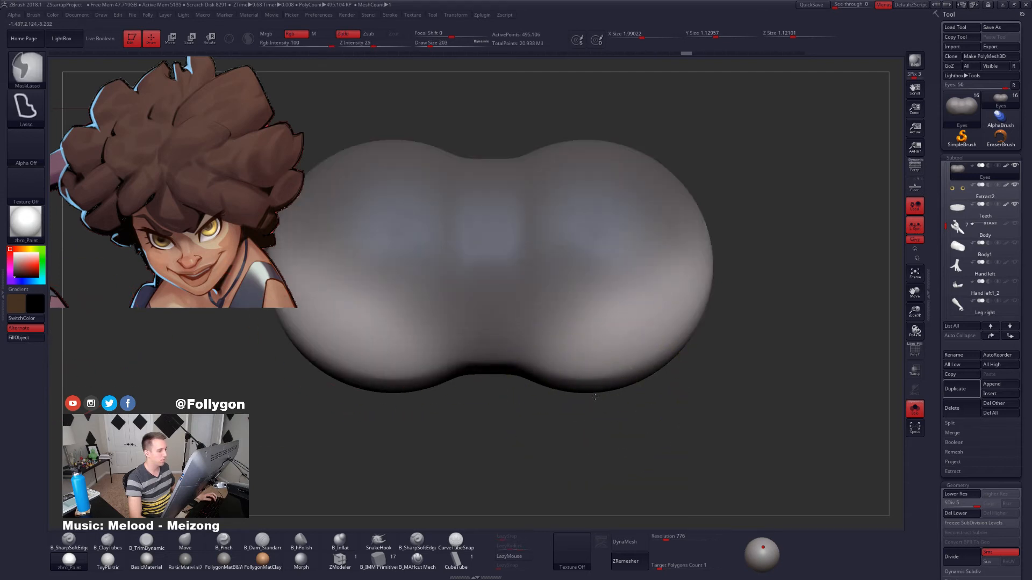
pyautogui.keyDown('ctrl'); pyautogui.click(552, 406); pyautogui.keyUp('ctrl')
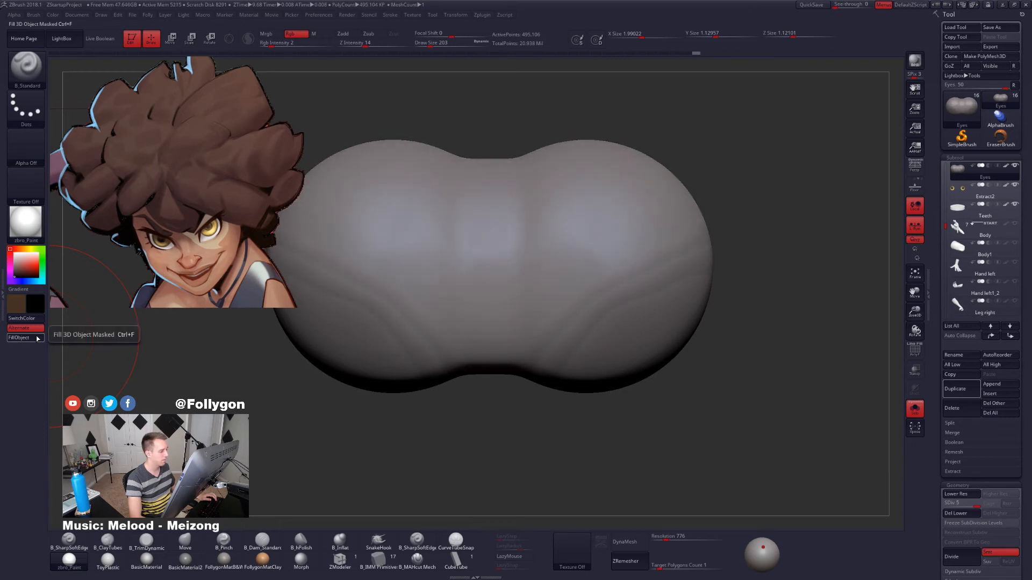
pyautogui.click(37, 338)
pyautogui.press('ctrl')
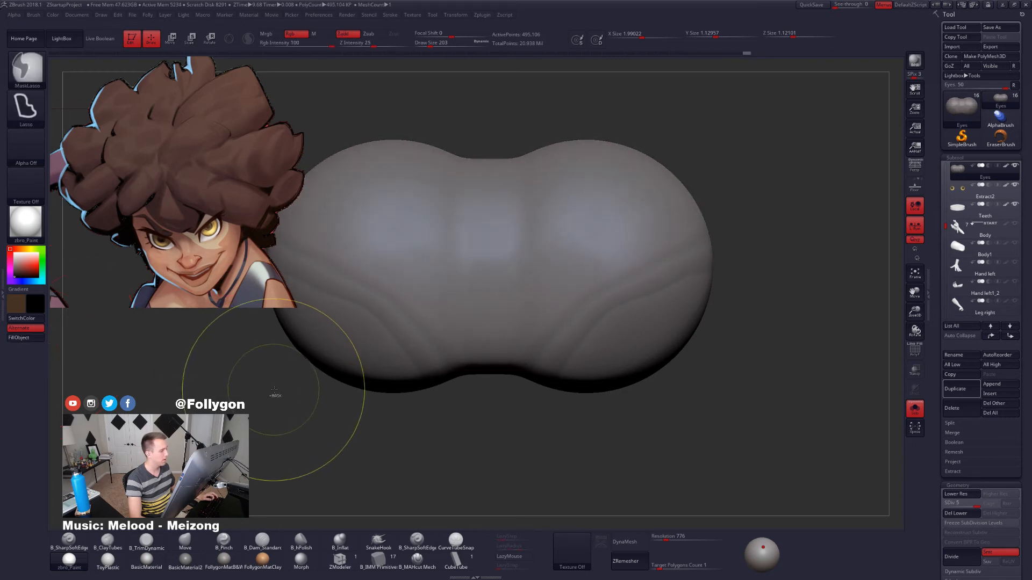
# Undo the dark fills on the eyeballs and clear their mask, discarding the newer undo history.
pyautogui.hotkey('ctrl', 'z')
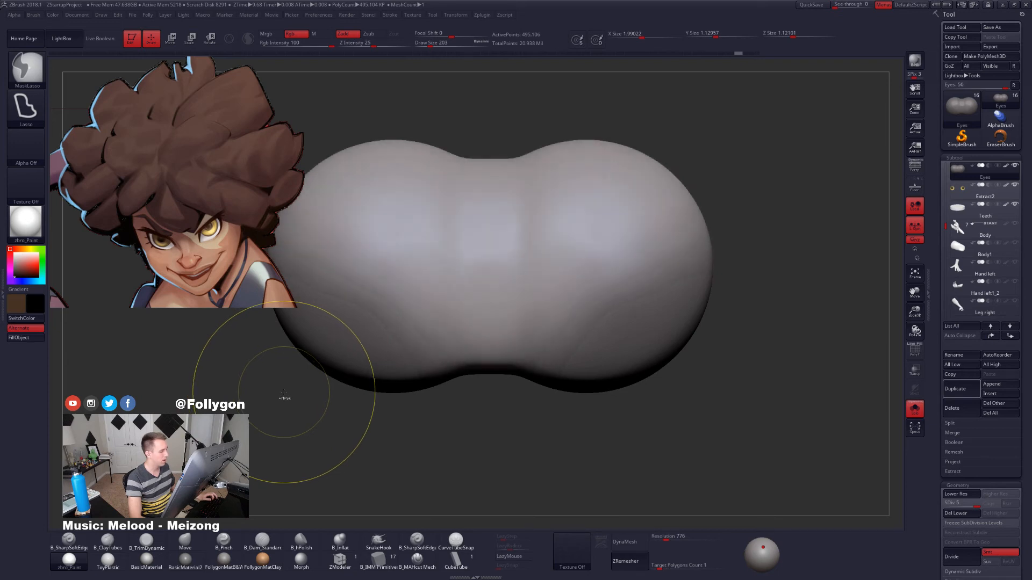
pyautogui.hotkey('ctrl', 'z')
pyautogui.hotkey('ctrl', 'z')
pyautogui.hotkey('ctrl', 'z')
pyautogui.hotkey('ctrl', 'z')
pyautogui.hotkey('ctrl', 'z')
pyautogui.hotkey('ctrl', 'z')
pyautogui.keyDown('ctrl'); pyautogui.moveTo(285, 395); pyautogui.dragTo(343, 434); pyautogui.keyUp('ctrl')
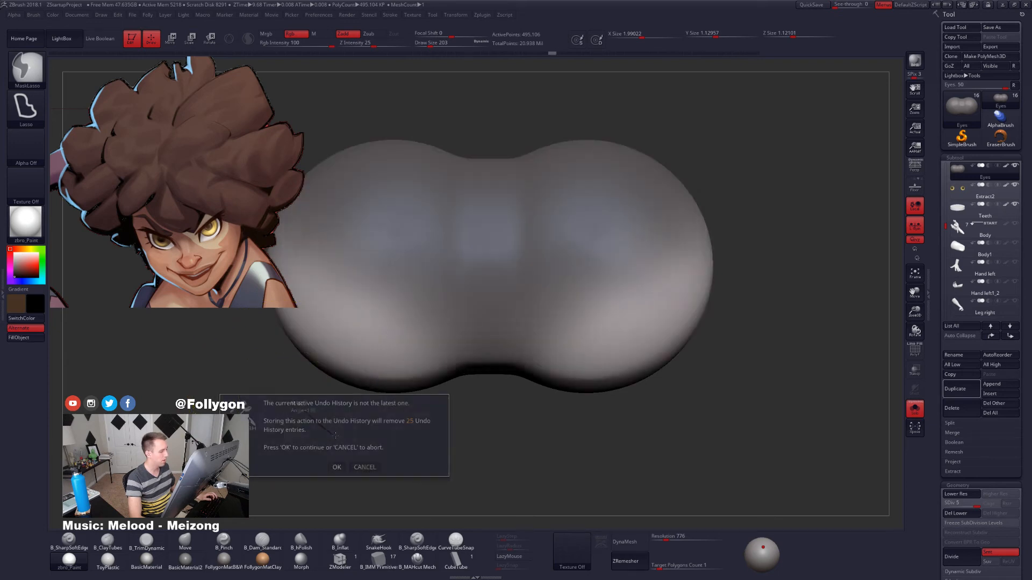
pyautogui.click(336, 467)
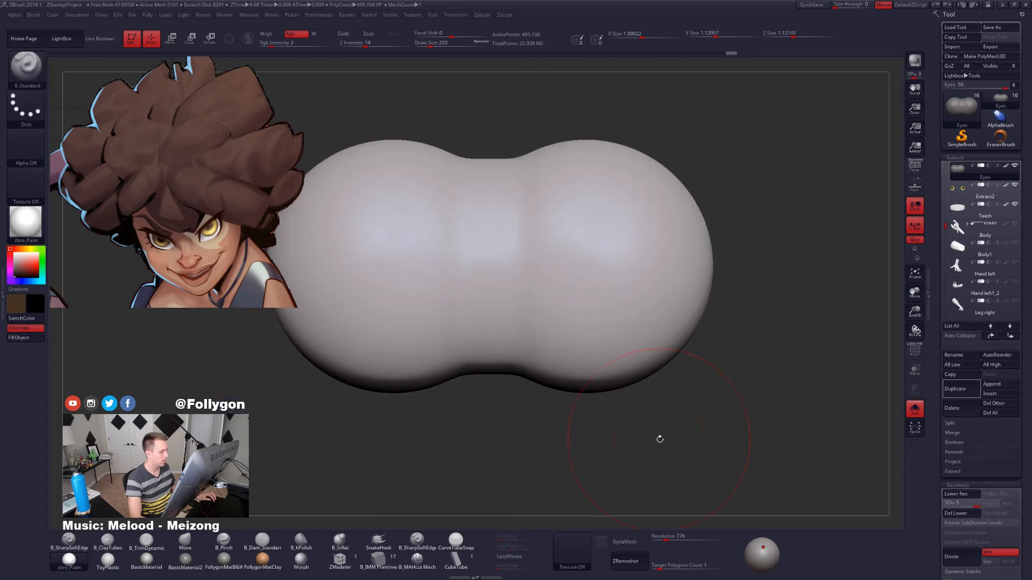
# Shade the upper and inner areas of the isolated eyeballs softly with black at RGB intensity 2, checking against the full head.
pyautogui.hotkey('shift', 's')
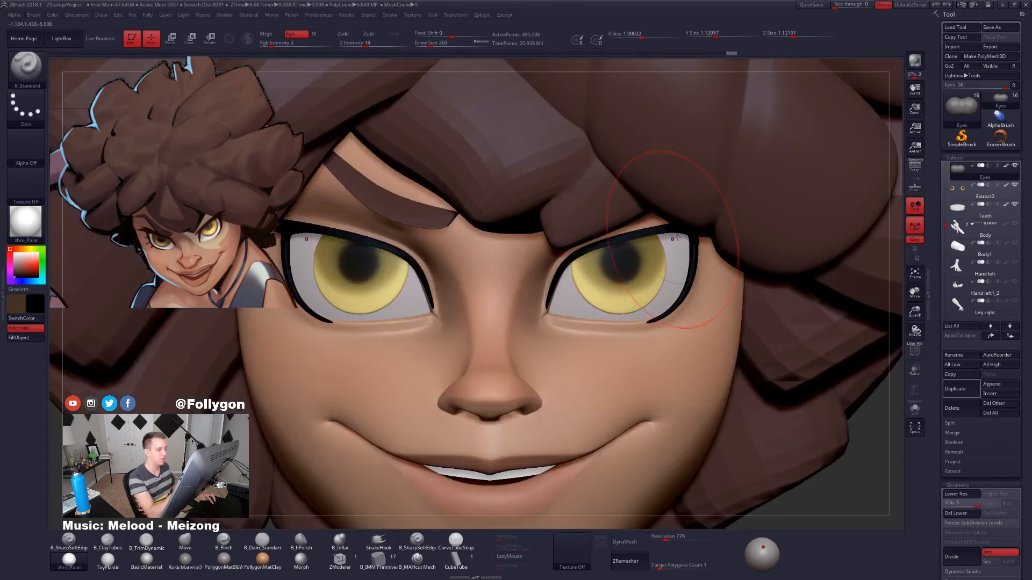
pyautogui.press('space')
pyautogui.hotkey('shift', 's')
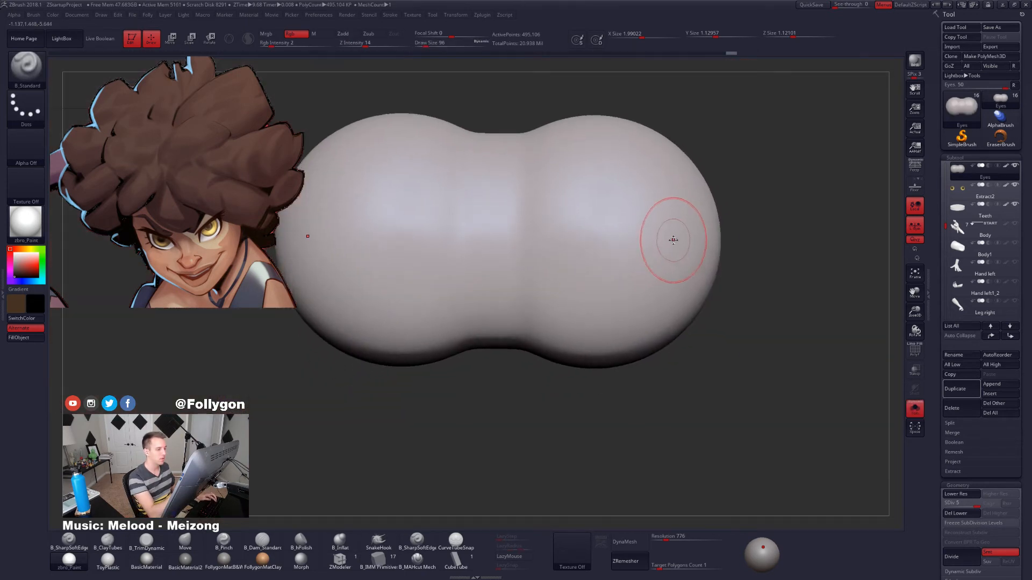
pyautogui.moveTo(659, 221)
pyautogui.mouseDown()
pyautogui.moveTo(583, 270)
pyautogui.moveTo(682, 220)
pyautogui.moveTo(697, 199)
pyautogui.moveTo(566, 246)
pyautogui.moveTo(703, 219)
pyautogui.mouseUp()
pyautogui.press('space')
pyautogui.keyDown('alt'); pyautogui.moveTo(691, 210); pyautogui.dragTo(693, 221, button='right'); pyautogui.keyUp('alt')
pyautogui.moveTo(617, 191); pyautogui.dragTo(520, 319)
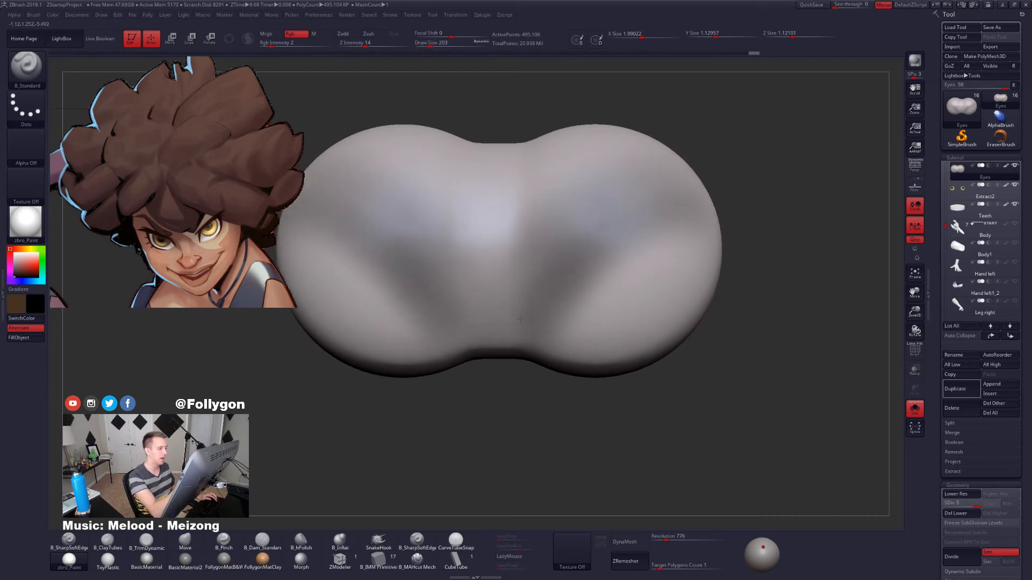
pyautogui.moveTo(711, 180); pyautogui.dragTo(699, 200)
pyautogui.hotkey('shift', 's')
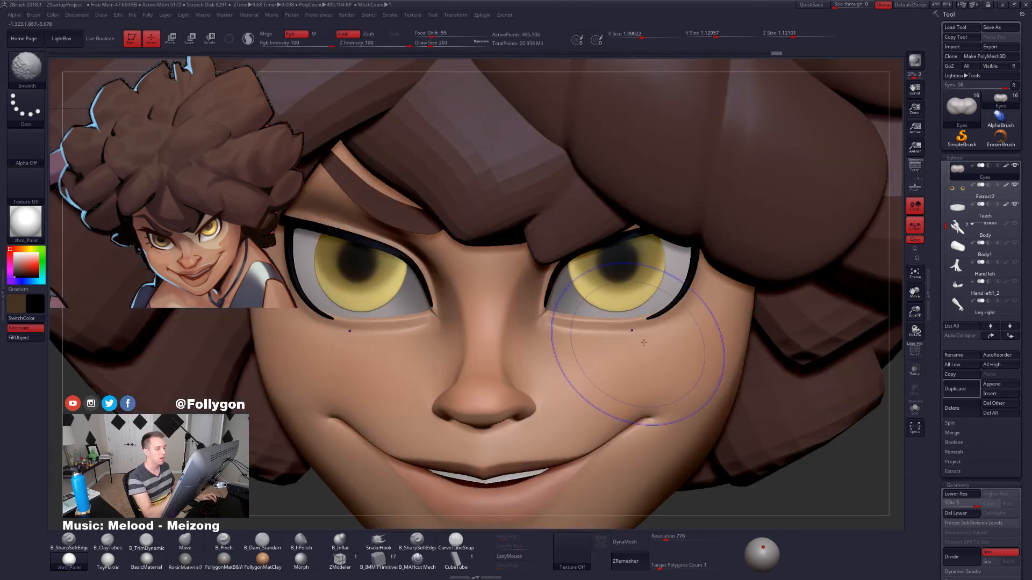
# Set the draw size to 150, sample the eyeballs' light grey, and compare their shading in isolation and on the full head.
pyautogui.press('space')
pyautogui.moveTo(664, 282); pyautogui.dragTo(660, 279)
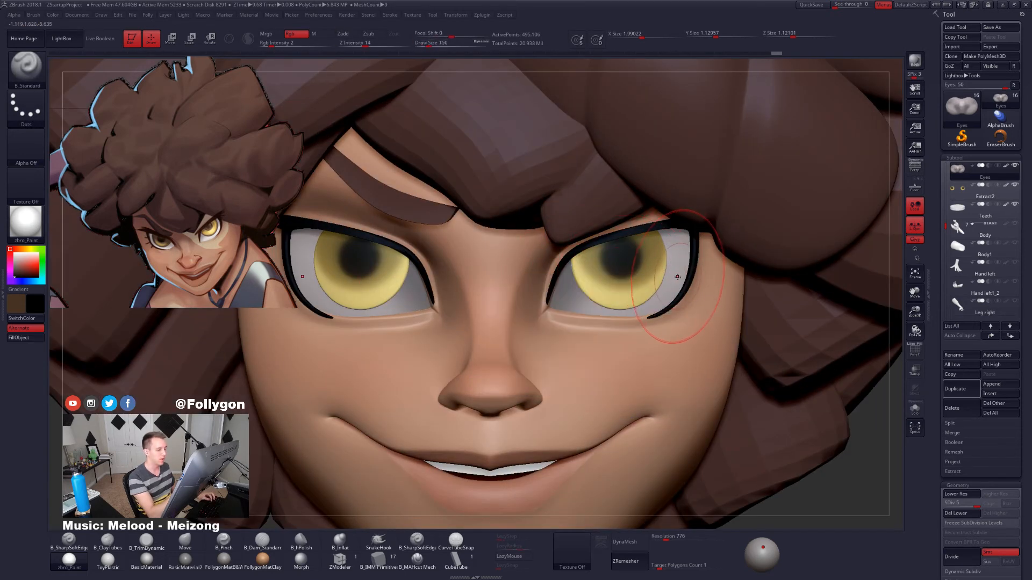
pyautogui.press('c')
pyautogui.hotkey('shift', 's')
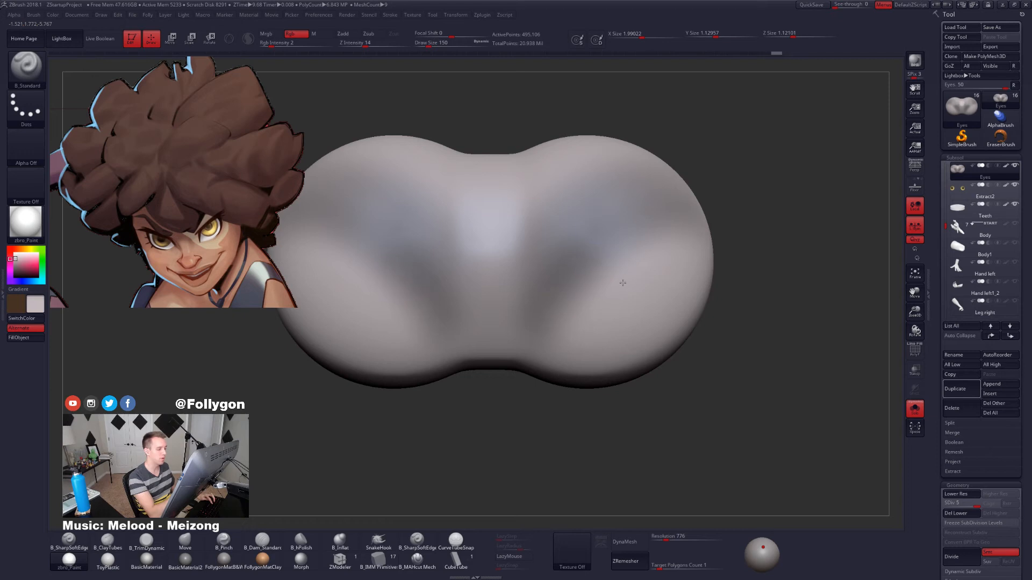
pyautogui.hotkey('shift', 's')
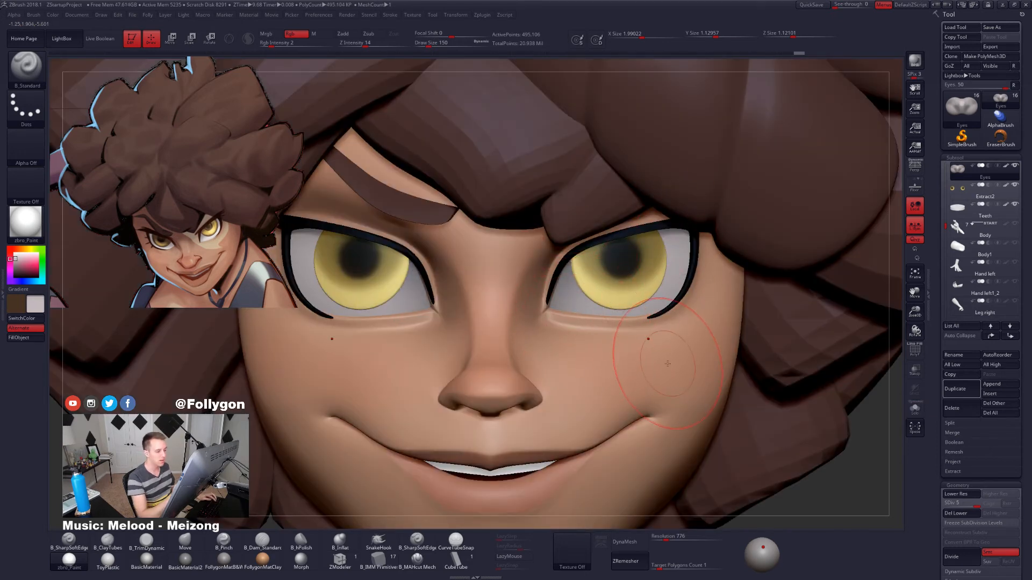
pyautogui.hotkey('shift', 's')
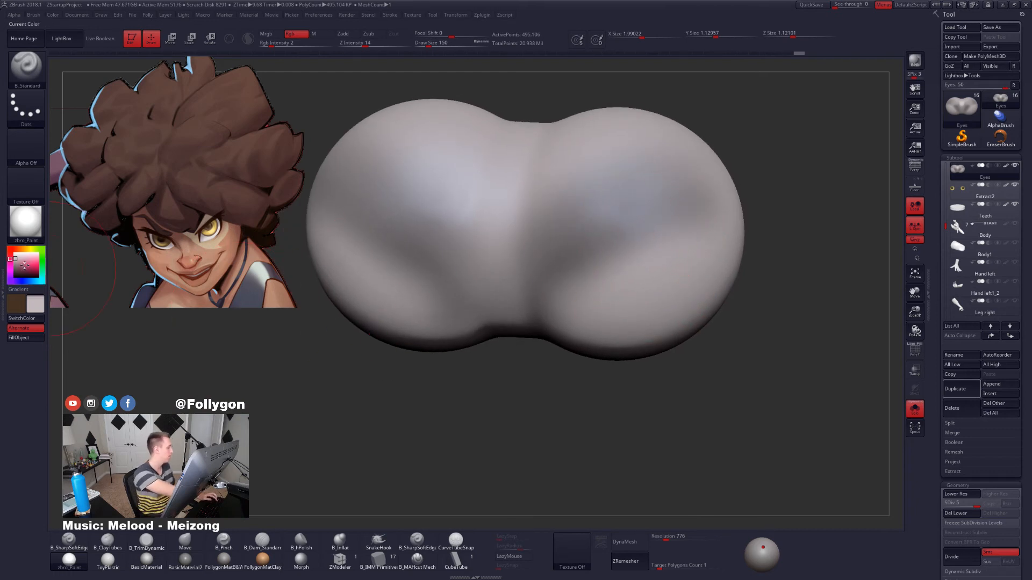
# Switch back to black and darken the upper parts of the isolated eyeballs with soft strokes at draw size 150.
pyautogui.click(14, 278)
pyautogui.moveTo(615, 231)
pyautogui.mouseDown()
pyautogui.moveTo(692, 203)
pyautogui.moveTo(662, 204)
pyautogui.mouseUp()
pyautogui.moveTo(591, 221); pyautogui.dragTo(554, 257)
pyautogui.moveTo(656, 186)
pyautogui.mouseDown()
pyautogui.moveTo(597, 209)
pyautogui.moveTo(537, 269)
pyautogui.mouseUp()
pyautogui.keyDown('shift'); pyautogui.moveTo(531, 293); pyautogui.dragTo(541, 307, button='right'); pyautogui.keyUp('shift')
pyautogui.hotkey('alt', 's')
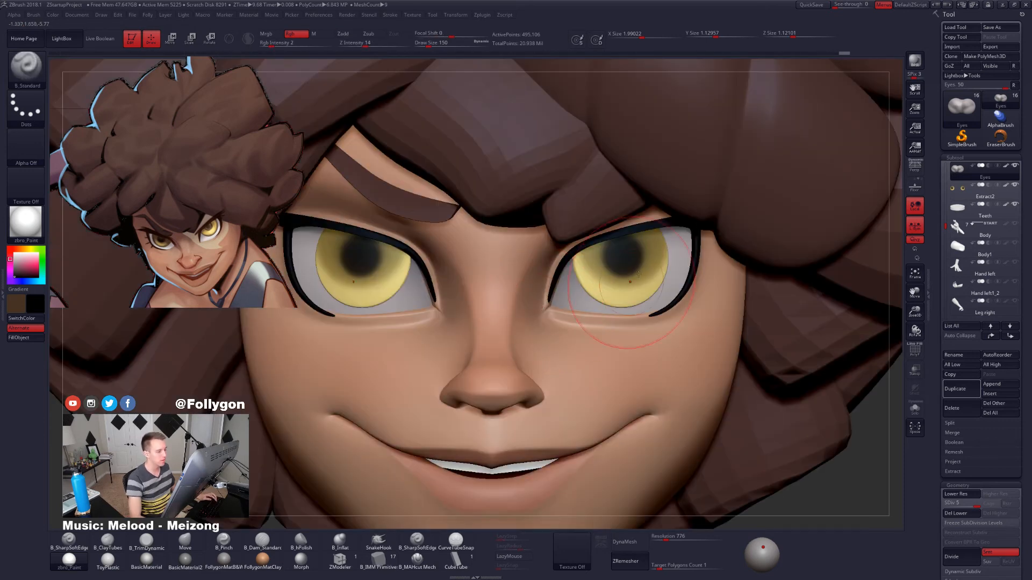
# Make the iris subtool active and shade the upper irises with black at draw size 104.
pyautogui.keyDown('alt'); pyautogui.click(666, 273); pyautogui.keyUp('alt')
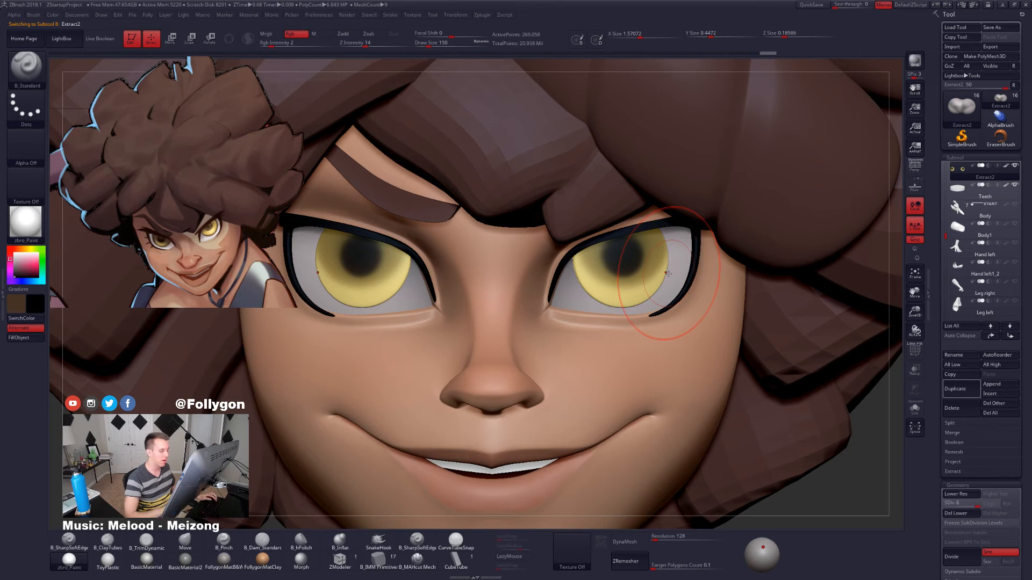
pyautogui.rightClick(615, 248)
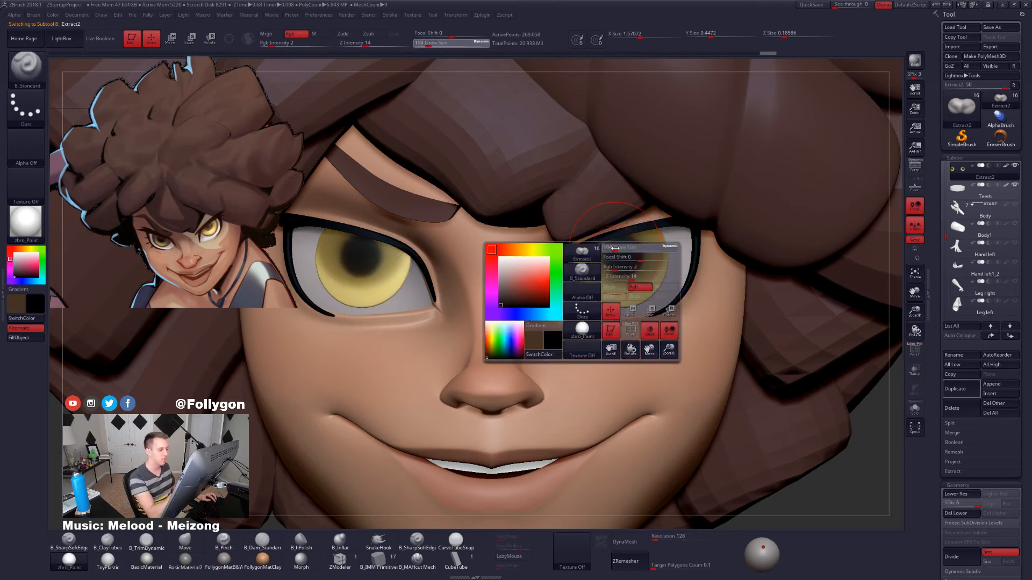
pyautogui.moveTo(613, 246)
pyautogui.mouseDown()
pyautogui.moveTo(586, 266)
pyautogui.moveTo(599, 239)
pyautogui.mouseUp()
pyautogui.hotkey('alt', 's')
pyautogui.hotkey('alt', 's')
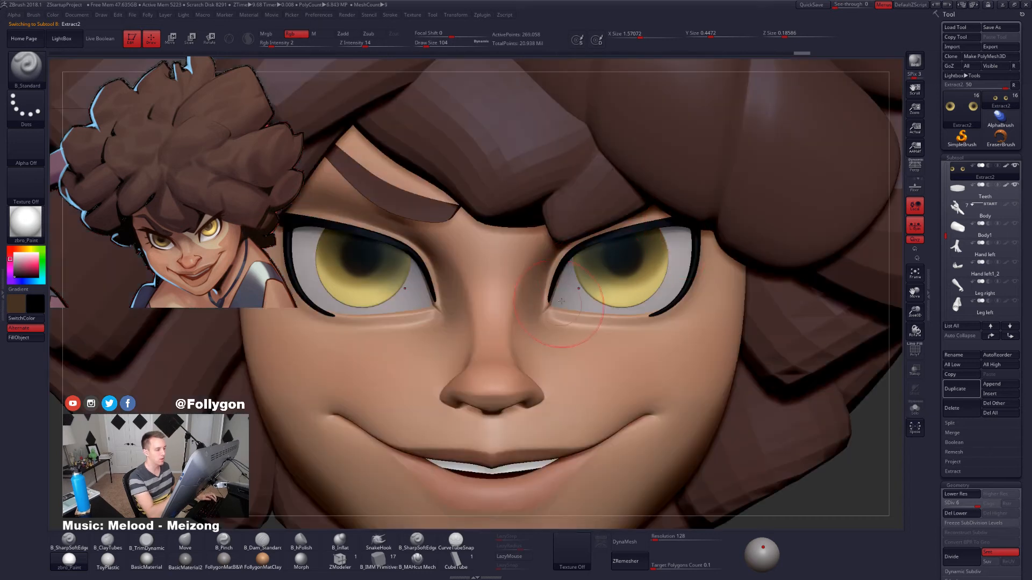
# Isolate the irises and darken their upper halves further with black at draw size 140.
pyautogui.hotkey('alt', 's')
pyautogui.press('space')
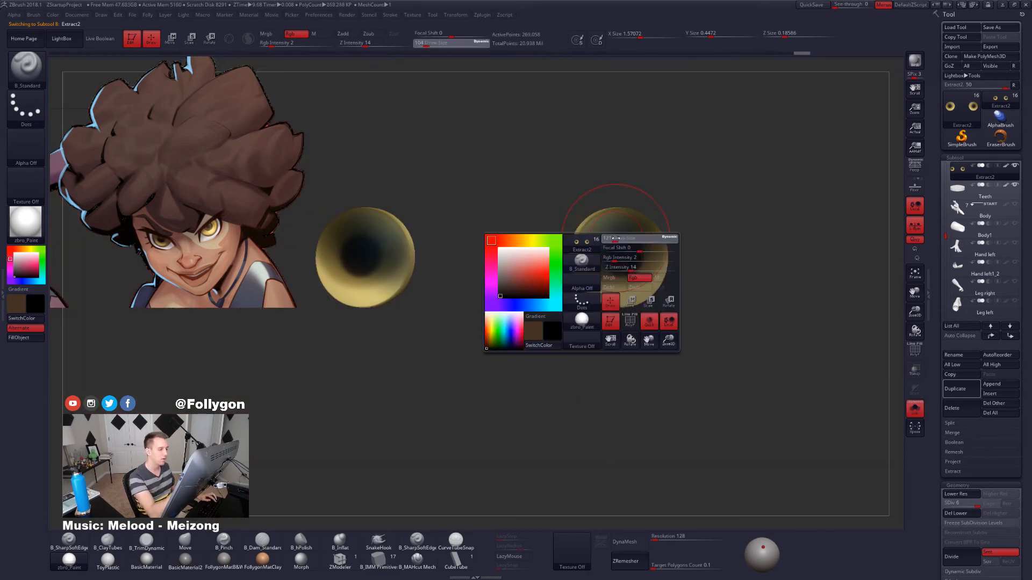
pyautogui.moveTo(611, 236)
pyautogui.mouseDown()
pyautogui.moveTo(597, 226)
pyautogui.moveTo(593, 236)
pyautogui.mouseUp()
pyautogui.press('space')
pyautogui.moveTo(615, 237); pyautogui.dragTo(624, 236)
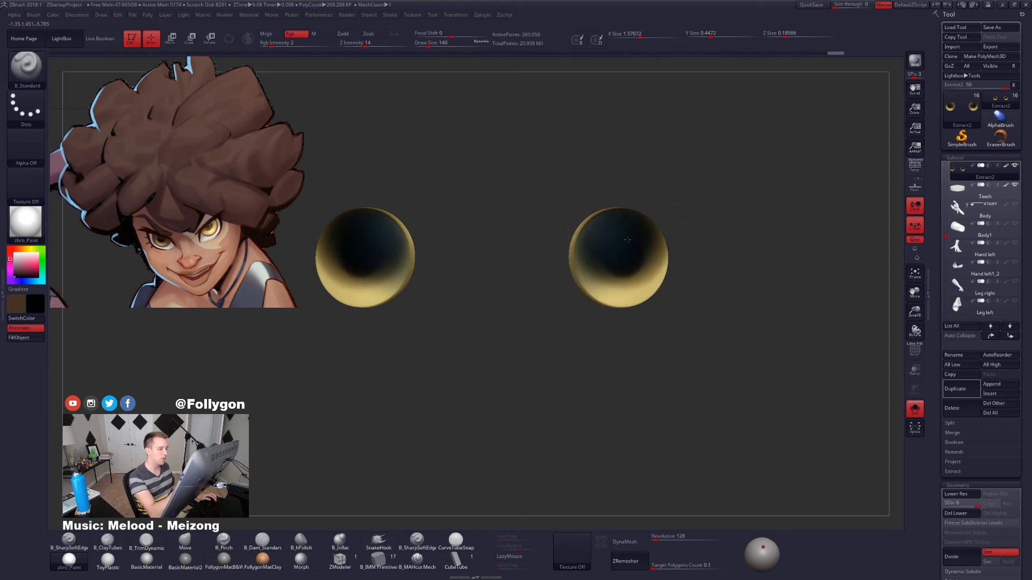
pyautogui.hotkey('alt', 's')
# Make the eyeball subtool active, sample its light grey, and fill the isolated eyeballs with it at RGB intensity 100.
pyautogui.keyDown('alt'); pyautogui.moveTo(700, 346); pyautogui.dragTo(437, 324); pyautogui.keyUp('alt')
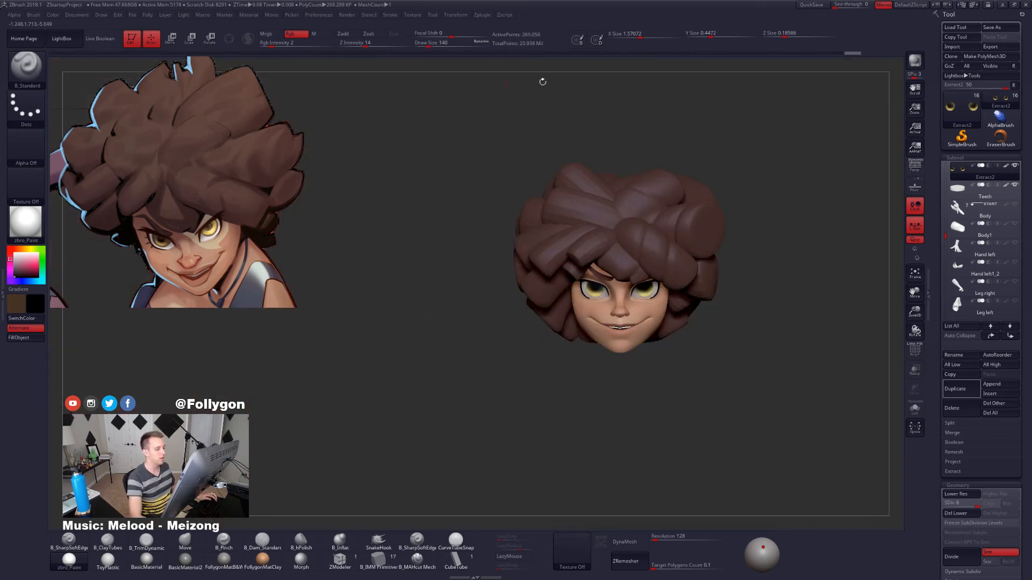
pyautogui.keyDown('alt'); pyautogui.moveTo(542, 81); pyautogui.dragTo(484, 75); pyautogui.keyUp('alt')
pyautogui.moveTo(569, 258)
pyautogui.keyDown('alt'); pyautogui.mouseDown()
pyautogui.moveTo(664, 325)
pyautogui.moveTo(626, 273)
pyautogui.moveTo(614, 285)
pyautogui.mouseUp(); pyautogui.keyUp('alt')
pyautogui.keyDown('alt'); pyautogui.click(616, 256); pyautogui.keyUp('alt')
pyautogui.hotkey('alt', 's')
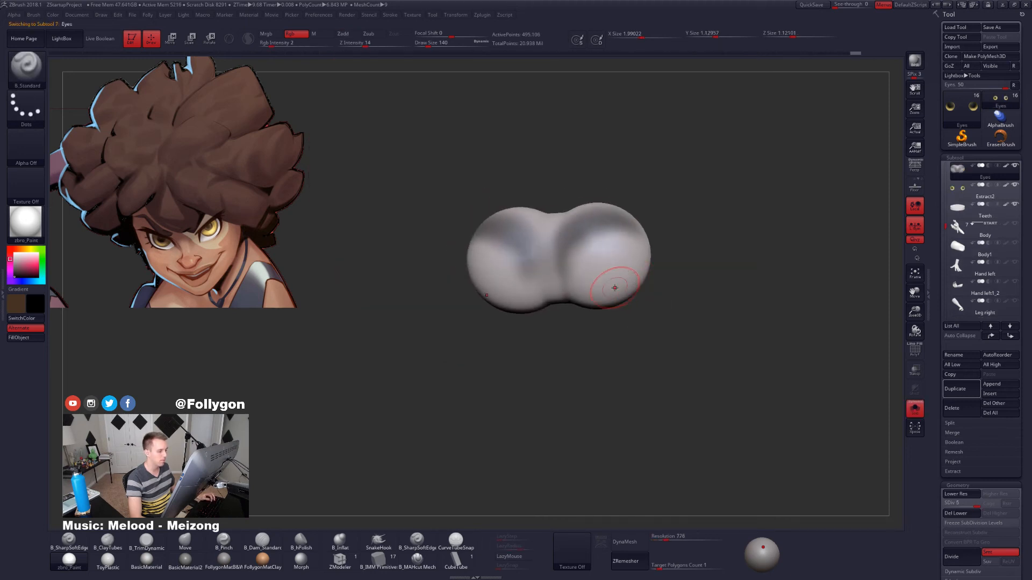
pyautogui.press('c')
pyautogui.moveTo(145, 323); pyautogui.dragTo(107, 307)
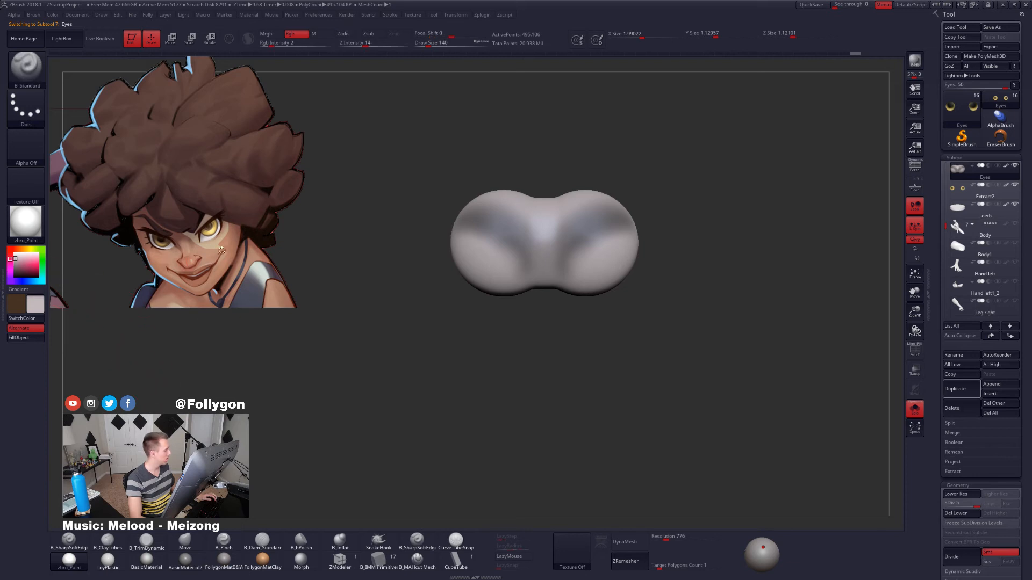
pyautogui.moveTo(282, 48); pyautogui.dragTo(336, 46)
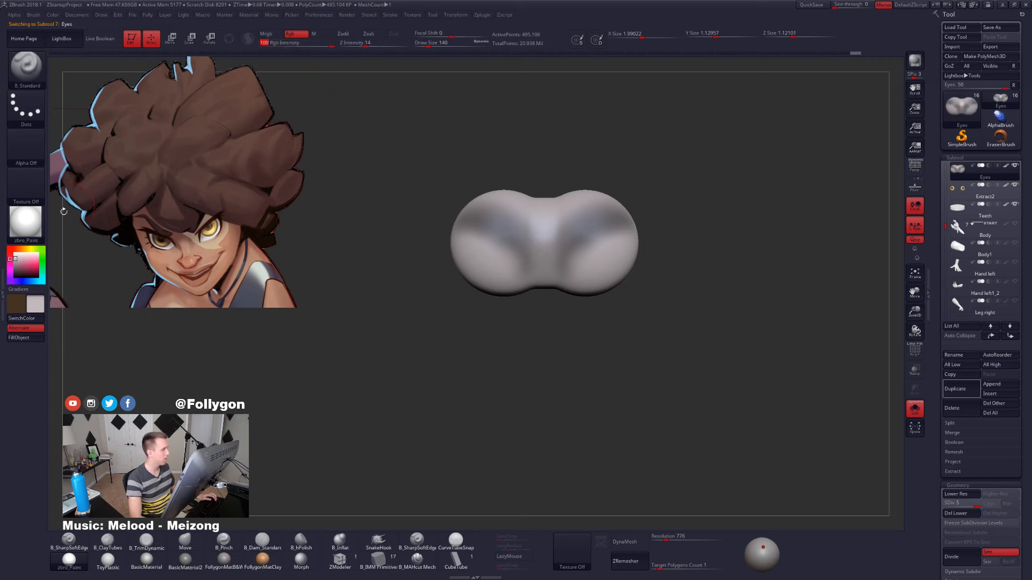
pyautogui.click(25, 337)
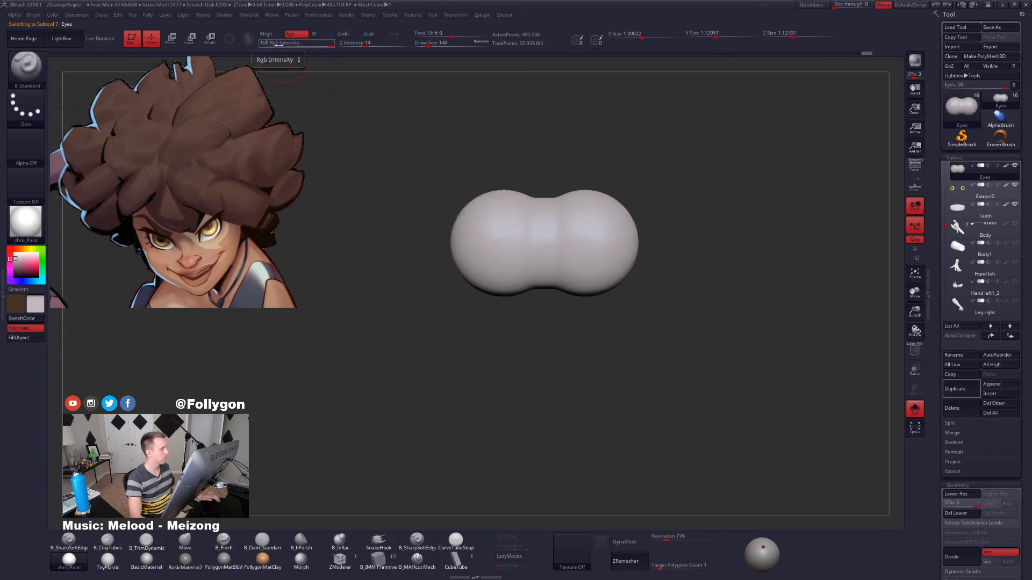
# Set the RGB intensity to 12, and make the iris subtool active in isolation.
pyautogui.click(279, 46)
pyautogui.write('4')
pyautogui.press('BackSpace')
pyautogui.write('1')
pyautogui.press('Return')
pyautogui.keyDown('alt'); pyautogui.click(618, 266); pyautogui.keyUp('alt')
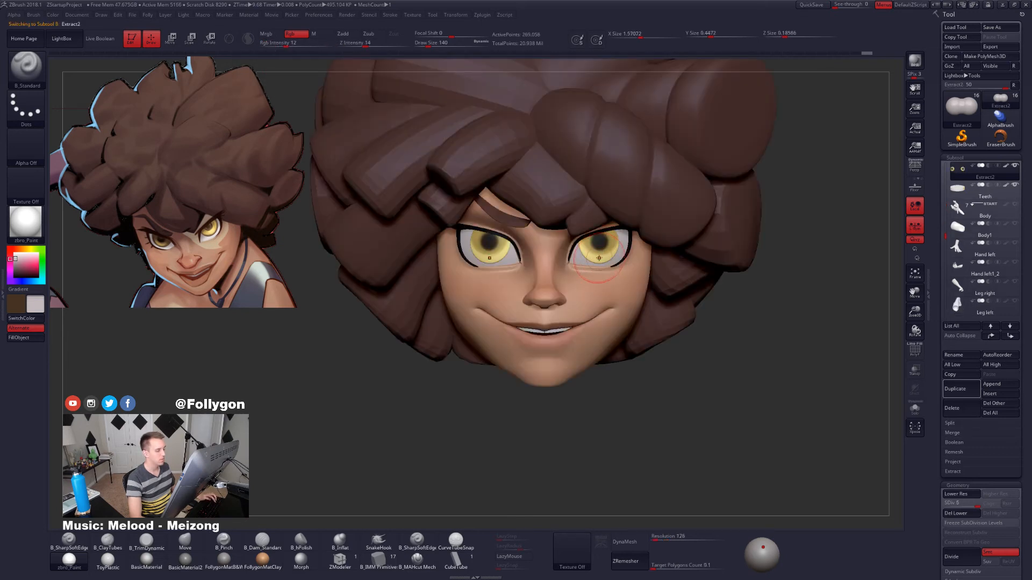
pyautogui.moveTo(626, 272); pyautogui.dragTo(691, 310)
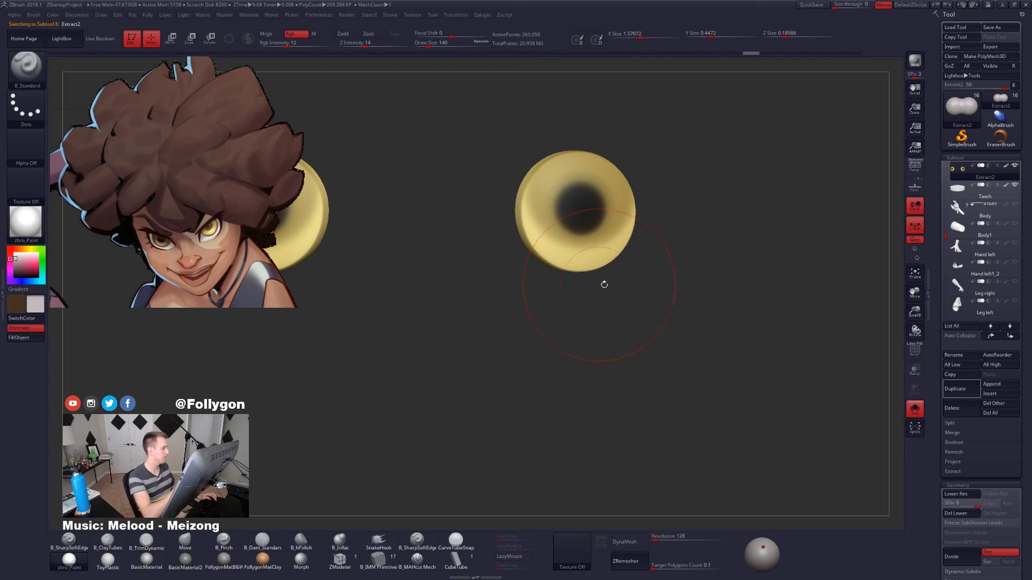
pyautogui.keyDown('alt'); pyautogui.moveTo(603, 283); pyautogui.dragTo(648, 326); pyautogui.keyUp('alt')
# Sample a dark brown from the pupil, and set the draw size to 104 and the RGB intensity to 10.
pyautogui.press('[')
pyautogui.press('c')
pyautogui.press('space')
pyautogui.click(628, 254)
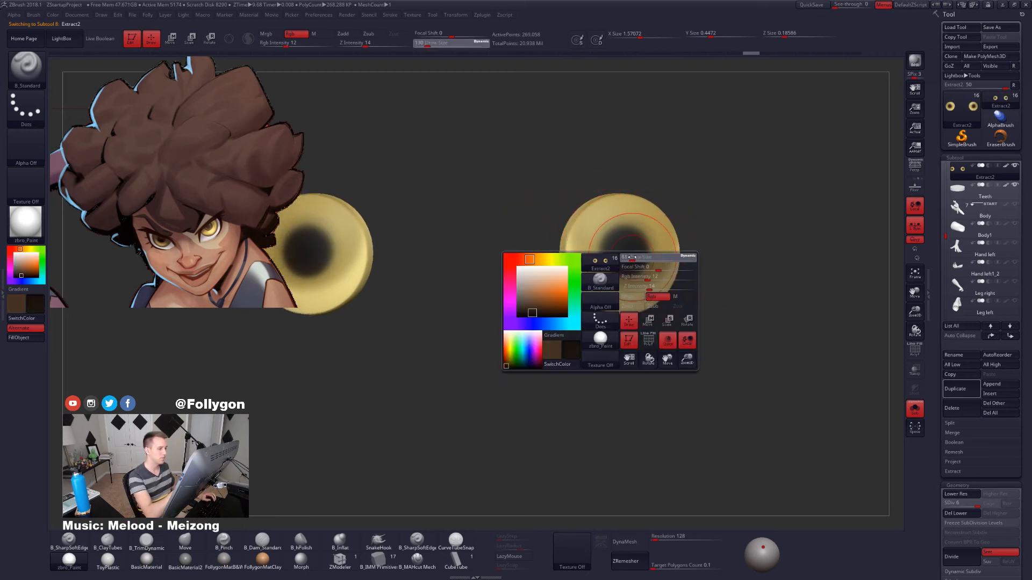
pyautogui.press('space')
pyautogui.click(632, 251)
pyautogui.click(649, 272)
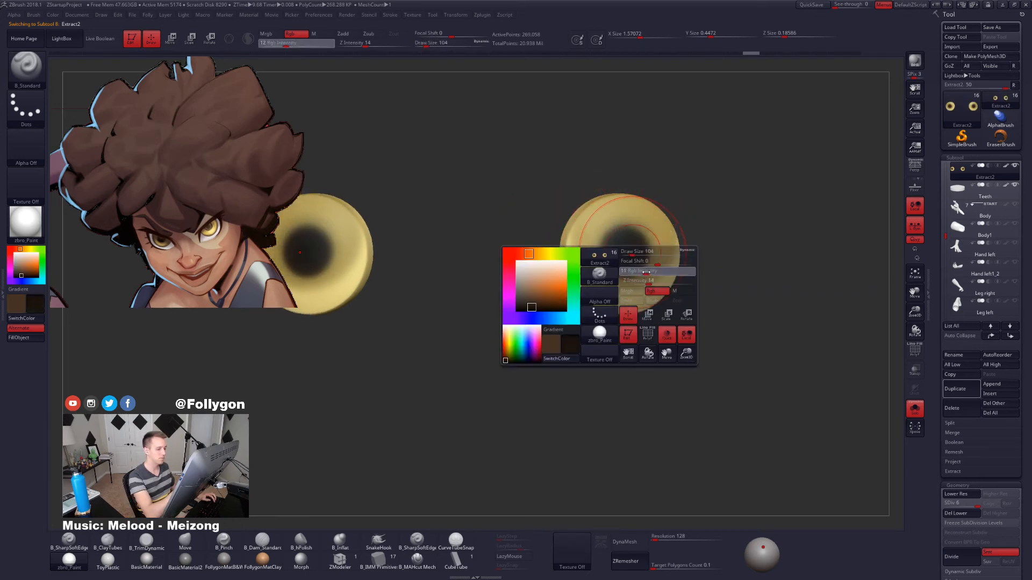
pyautogui.moveTo(649, 272); pyautogui.dragTo(623, 250)
# Deepen the pupils with the sampled dark brown at draw size 67, and bring back the full head.
pyautogui.press('space')
pyautogui.press('space')
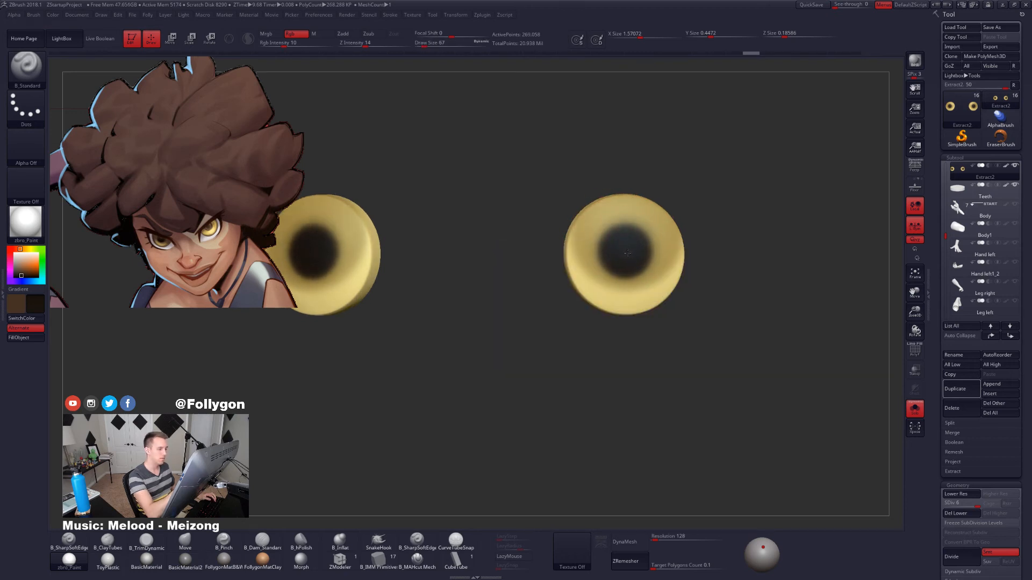
pyautogui.moveTo(628, 255); pyautogui.dragTo(642, 275)
pyautogui.keyDown('ctrl'); pyautogui.moveTo(636, 291); pyautogui.dragTo(610, 247, button='right'); pyautogui.keyUp('ctrl')
pyautogui.hotkey('alt', 's')
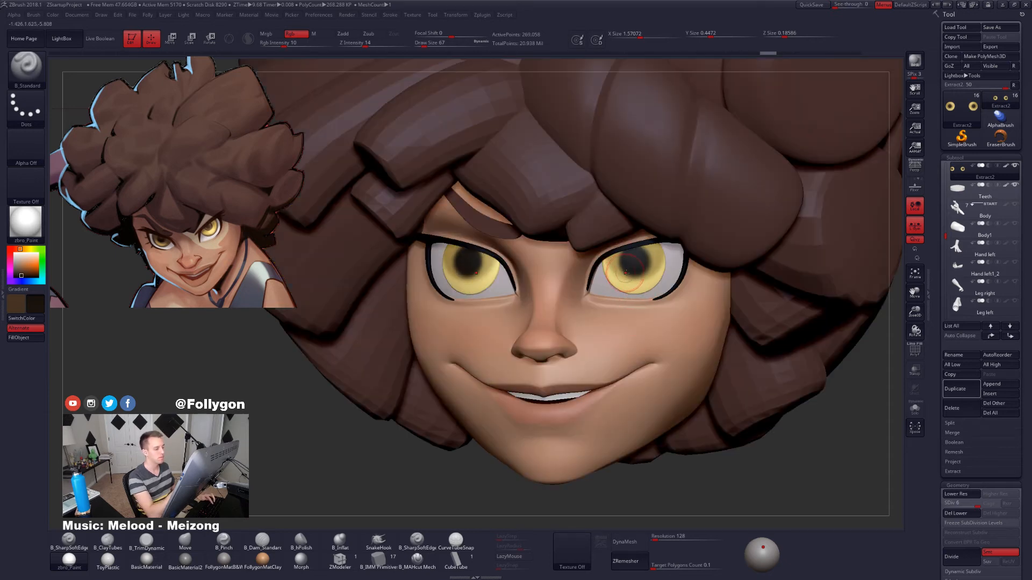
# Isolate the irises and paint a small white highlight on the upper edge of the character's left pupil at draw size 25.
pyautogui.hotkey('alt', 's')
pyautogui.press('space')
pyautogui.moveTo(636, 272); pyautogui.dragTo(647, 272)
pyautogui.keyDown('ctrl'); pyautogui.moveTo(647, 271); pyautogui.dragTo(644, 289, button='right'); pyautogui.keyUp('ctrl')
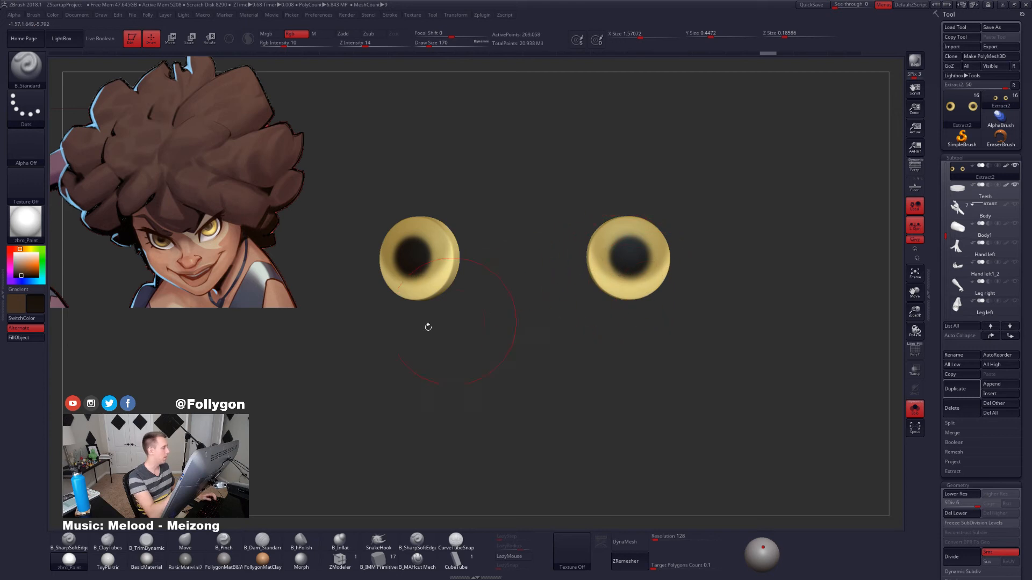
pyautogui.moveTo(29, 254); pyautogui.dragTo(14, 253)
pyautogui.press('space')
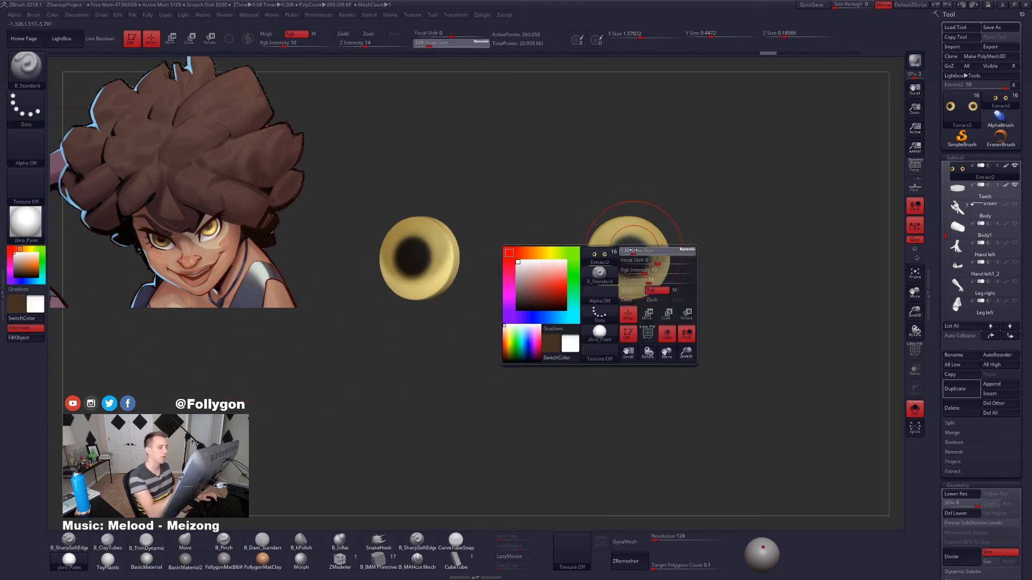
pyautogui.moveTo(634, 250); pyautogui.dragTo(622, 250)
pyautogui.keyDown('ctrl'); pyautogui.moveTo(620, 252); pyautogui.dragTo(616, 270, button='right'); pyautogui.keyUp('ctrl')
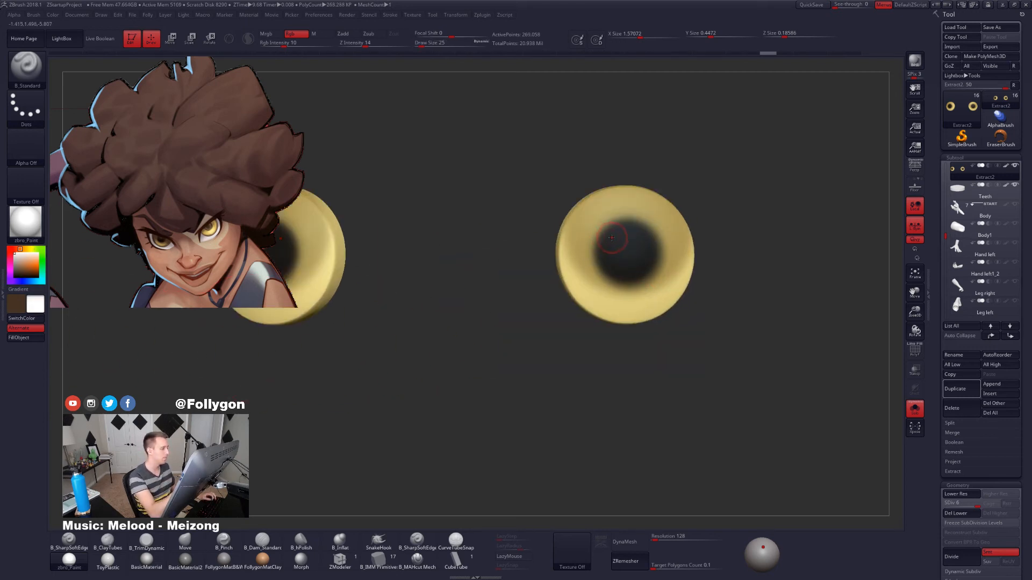
pyautogui.moveTo(607, 230); pyautogui.dragTo(608, 230)
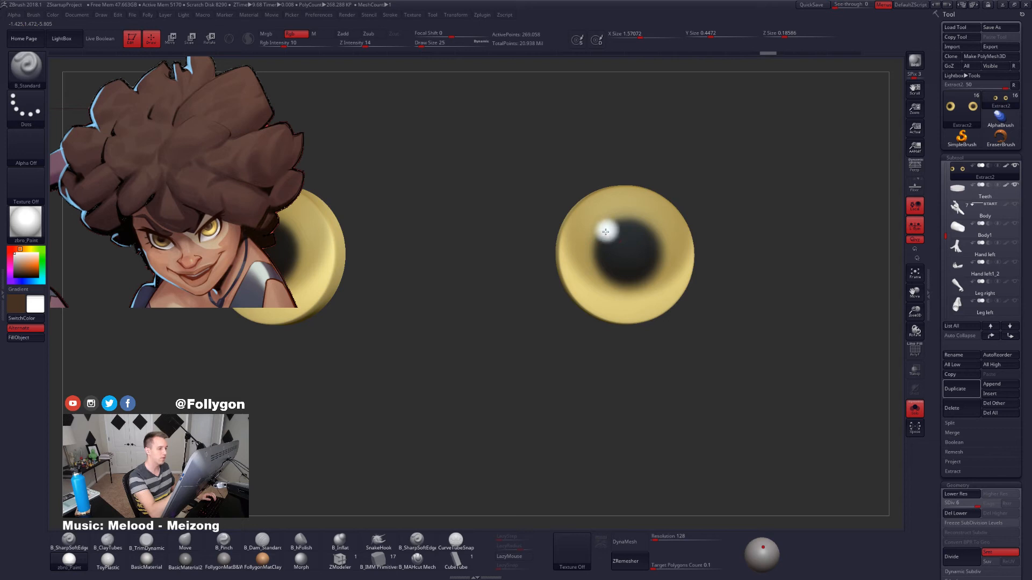
# Bring back the full head, set the draw size to 104, and compare the eyes with and without the highlight.
pyautogui.moveTo(608, 230)
pyautogui.keyDown('ctrl'); pyautogui.mouseDown(button='right')
pyautogui.moveTo(648, 291)
pyautogui.moveTo(577, 249)
pyautogui.moveTo(575, 396)
pyautogui.moveTo(631, 387)
pyautogui.moveTo(602, 373)
pyautogui.moveTo(640, 304)
pyautogui.mouseUp(button='right'); pyautogui.keyUp('ctrl')
pyautogui.hotkey('shift', 's')
pyautogui.press('space')
pyautogui.moveTo(640, 304); pyautogui.dragTo(650, 303)
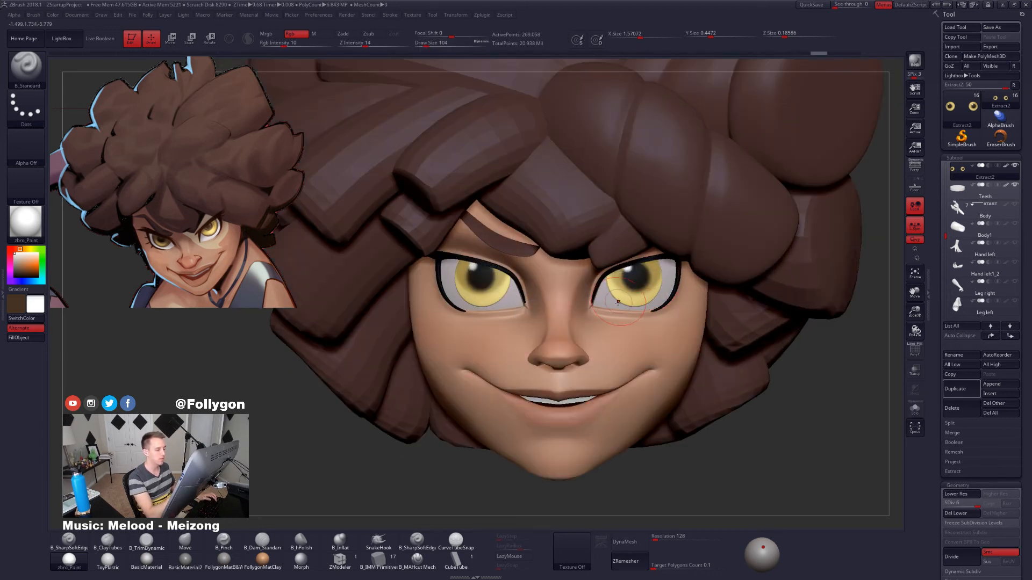
pyautogui.moveTo(644, 301)
pyautogui.mouseDown(button='right')
pyautogui.moveTo(618, 293)
pyautogui.moveTo(638, 291)
pyautogui.mouseUp(button='right')
pyautogui.press('ctrl')
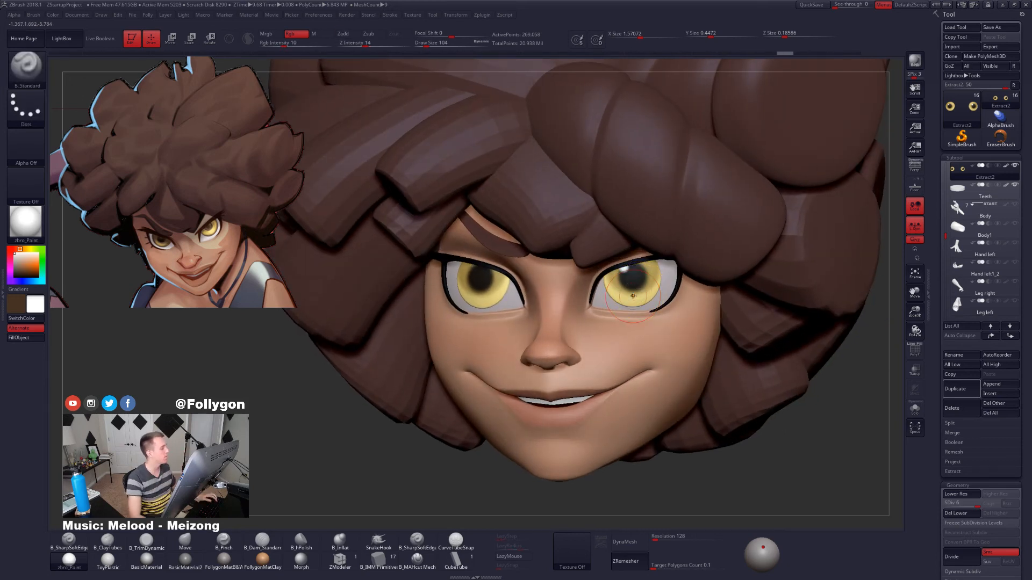
pyautogui.press('ctrl')
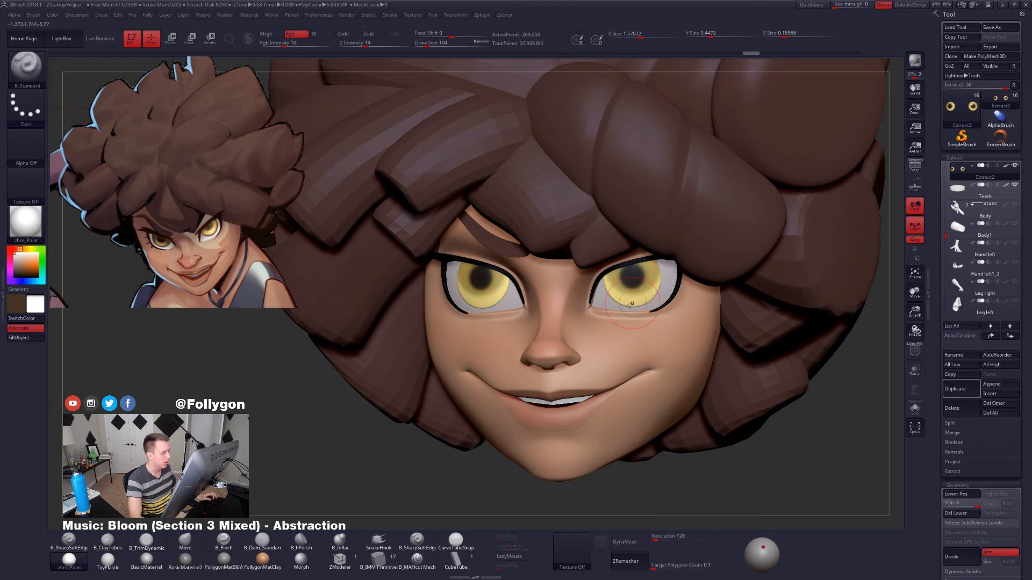
pyautogui.hotkey('ctrl', 'shift')
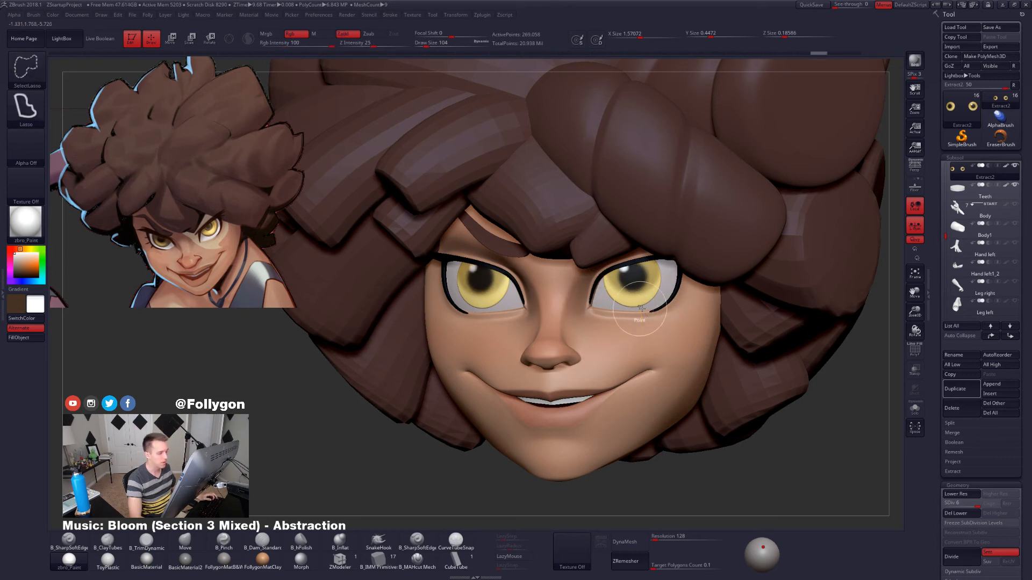
# Try filling the irises with black.
pyautogui.keyDown('ctrl'); pyautogui.moveTo(634, 318); pyautogui.dragTo(640, 268, button='right'); pyautogui.keyUp('ctrl')
pyautogui.moveTo(674, 323)
pyautogui.keyDown('alt'); pyautogui.mouseDown(button='right')
pyautogui.moveTo(654, 323)
pyautogui.moveTo(693, 352)
pyautogui.mouseUp(button='right'); pyautogui.keyUp('alt')
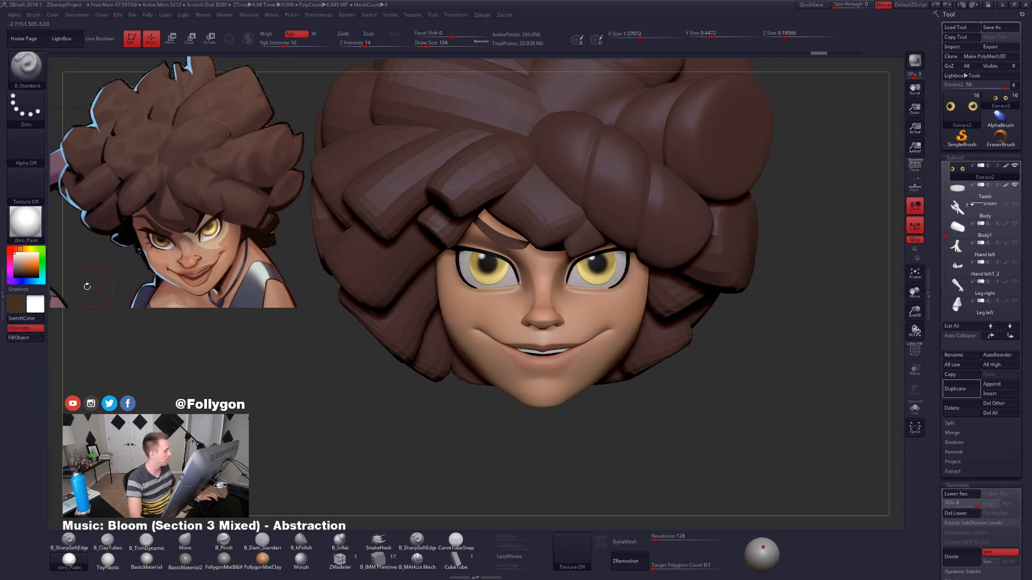
pyautogui.click(15, 276)
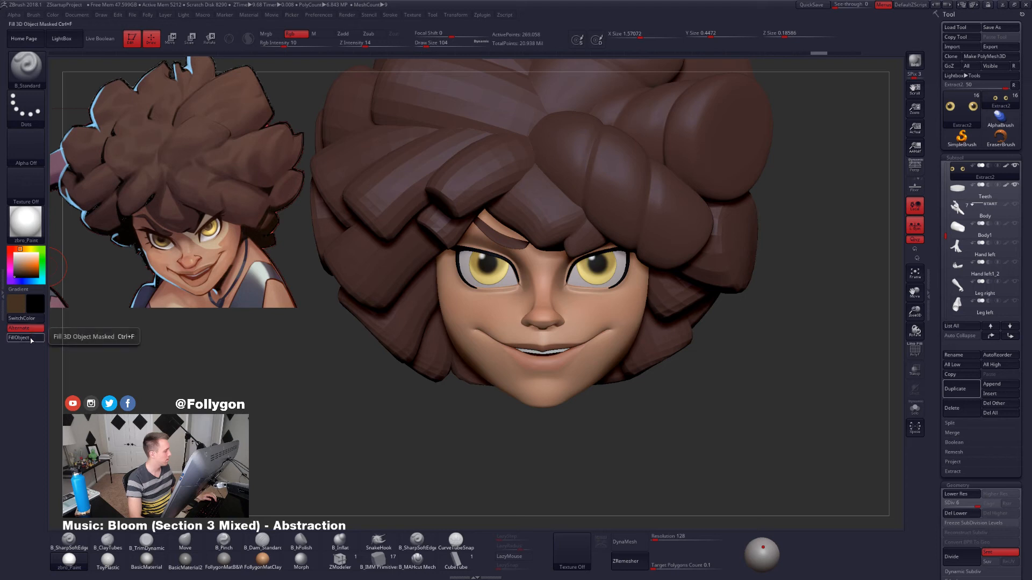
pyautogui.press('ctrl')
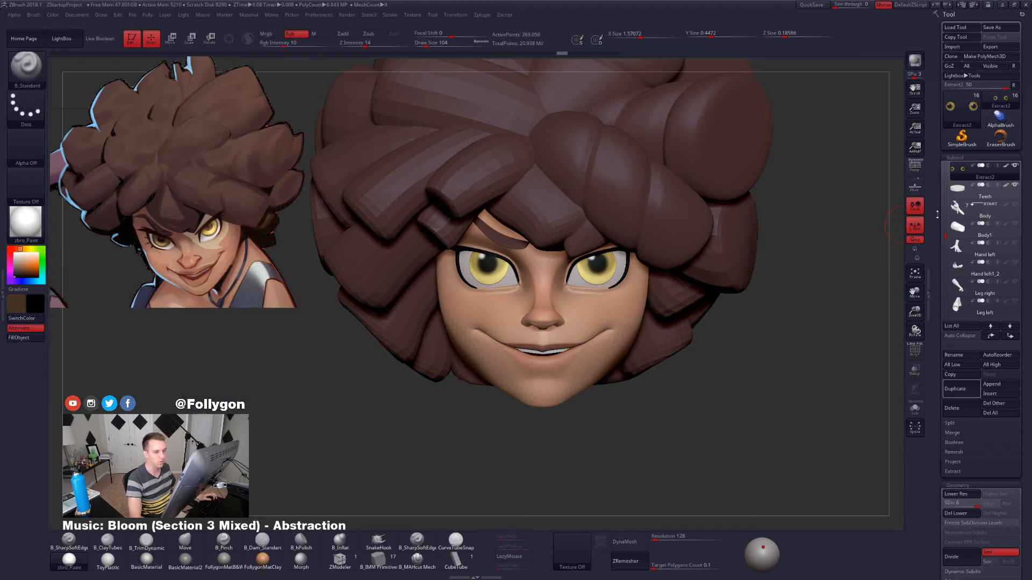
pyautogui.click(1005, 166)
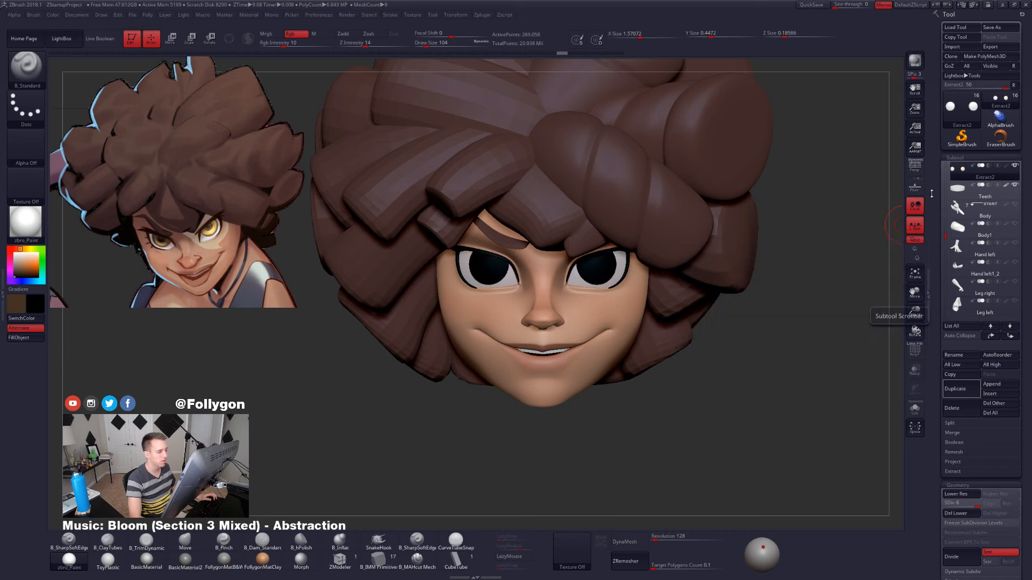
pyautogui.hotkey('ctrl', 'z')
# Sample a light yellow, set the RGB intensity to 100, and fill the irises with the sampled colour.
pyautogui.press('c')
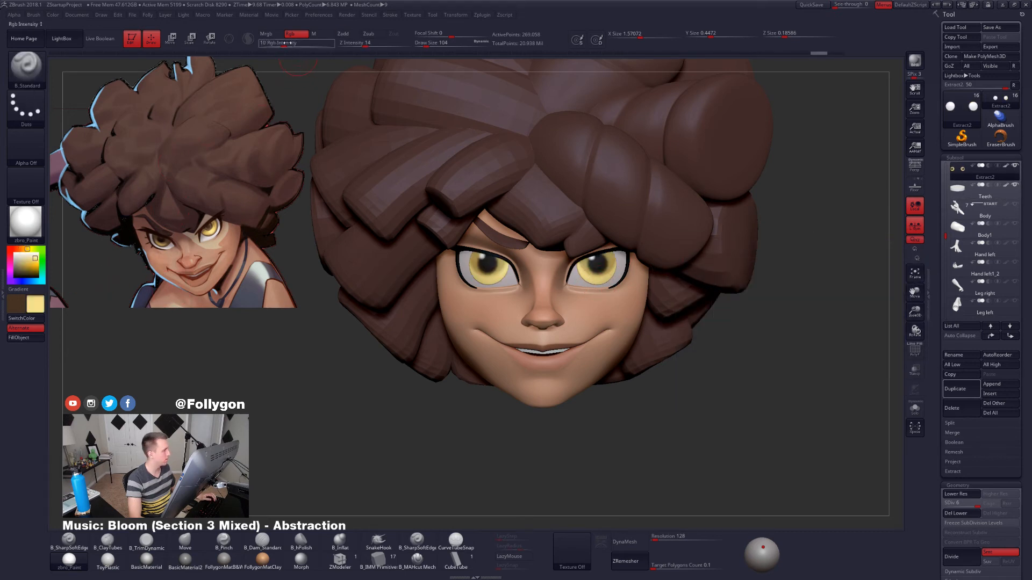
pyautogui.moveTo(316, 45); pyautogui.dragTo(337, 46)
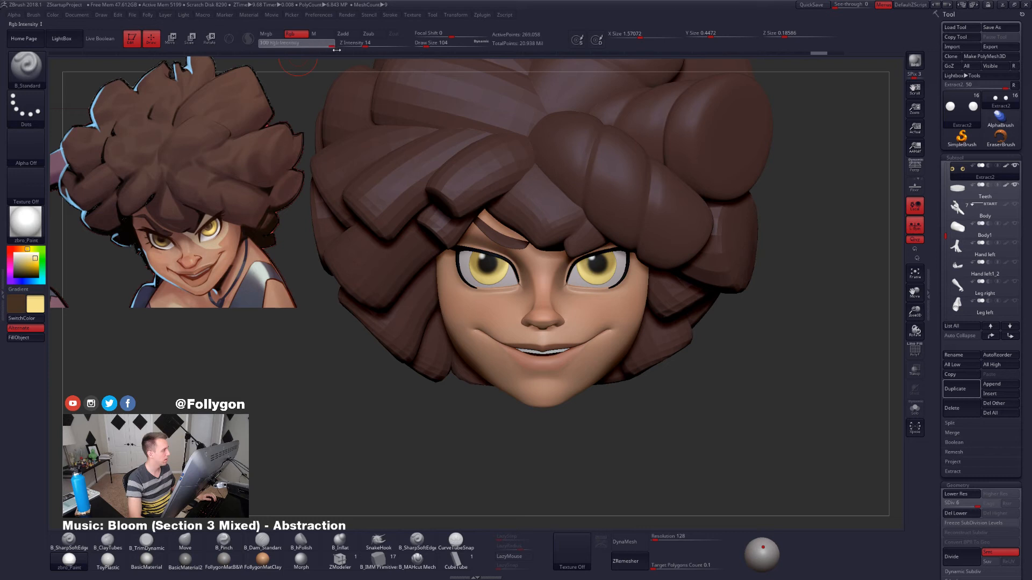
pyautogui.click(22, 337)
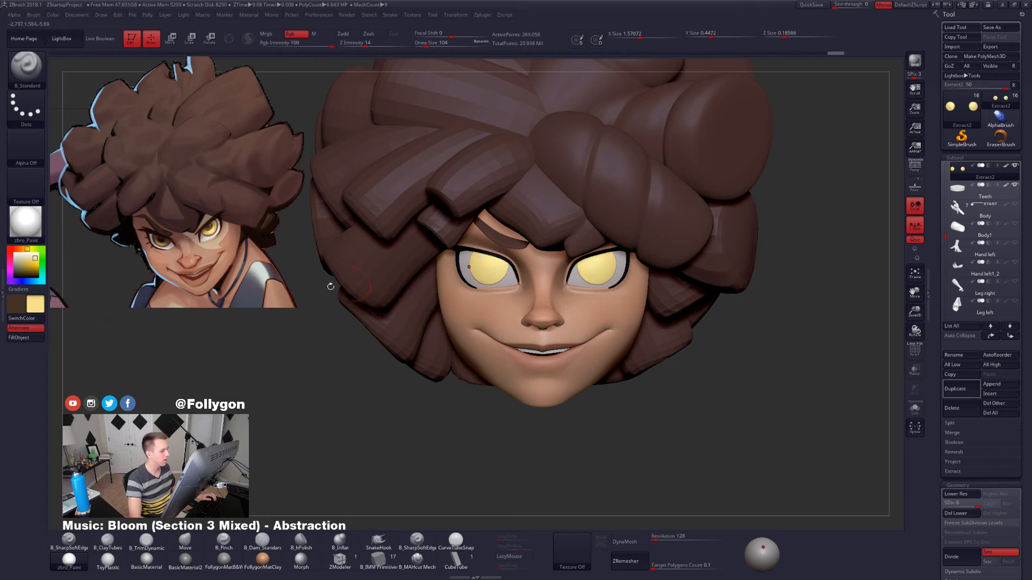
# Switch the paint colour to white and quick-save the project.
pyautogui.moveTo(30, 260); pyautogui.dragTo(14, 253)
pyautogui.keyDown('ctrl'); pyautogui.moveTo(585, 277); pyautogui.dragTo(609, 250, button='right'); pyautogui.keyUp('ctrl')
pyautogui.keyDown('alt'); pyautogui.moveTo(609, 250); pyautogui.dragTo(588, 255, button='right'); pyautogui.keyUp('alt')
pyautogui.keyDown('ctrl'); pyautogui.keyDown('shift'); pyautogui.rightClick(654, 294); pyautogui.keyUp('shift'); pyautogui.keyUp('ctrl')
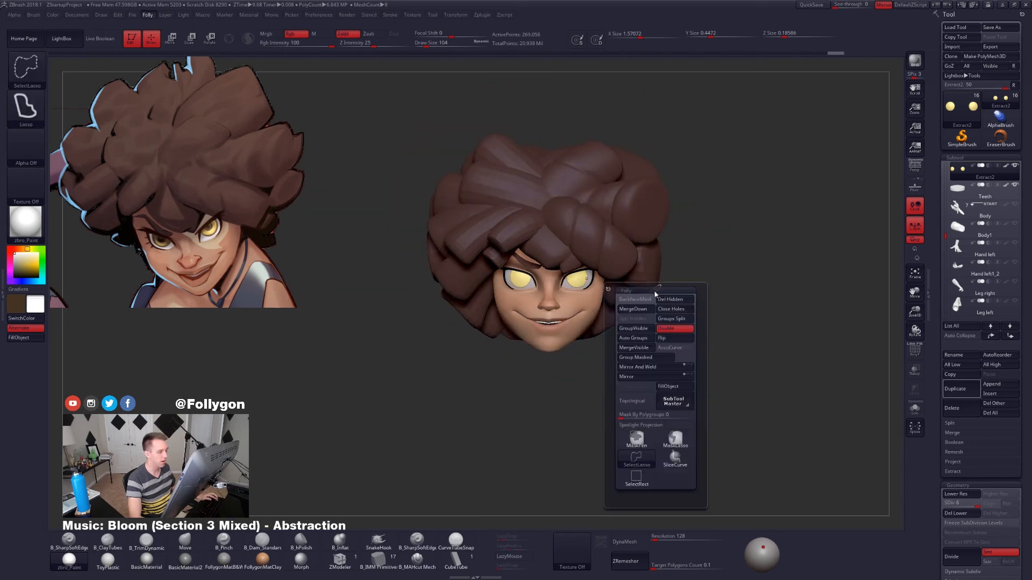
pyautogui.click(817, 3)
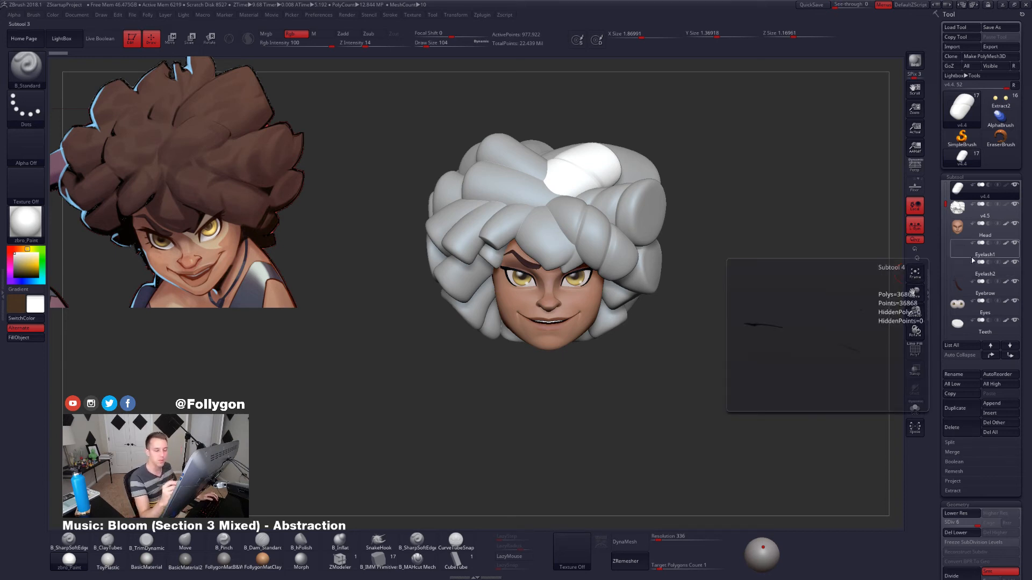
# Make the Eyes subtool of the painted example head active and isolate it.
pyautogui.click(962, 307)
pyautogui.moveTo(791, 339); pyautogui.dragTo(763, 397)
pyautogui.hotkey('alt', 'shift', 's')
pyautogui.keyDown('alt'); pyautogui.moveTo(592, 295); pyautogui.dragTo(636, 299); pyautogui.keyUp('alt')
pyautogui.hotkey('alt', 'shift', 's')
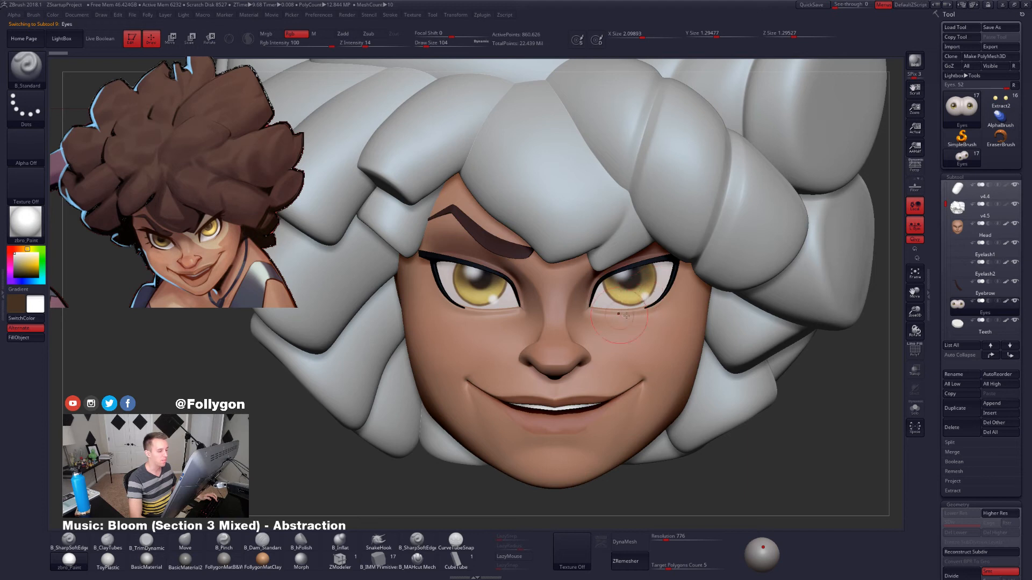
pyautogui.hotkey('alt', 'shift', 's')
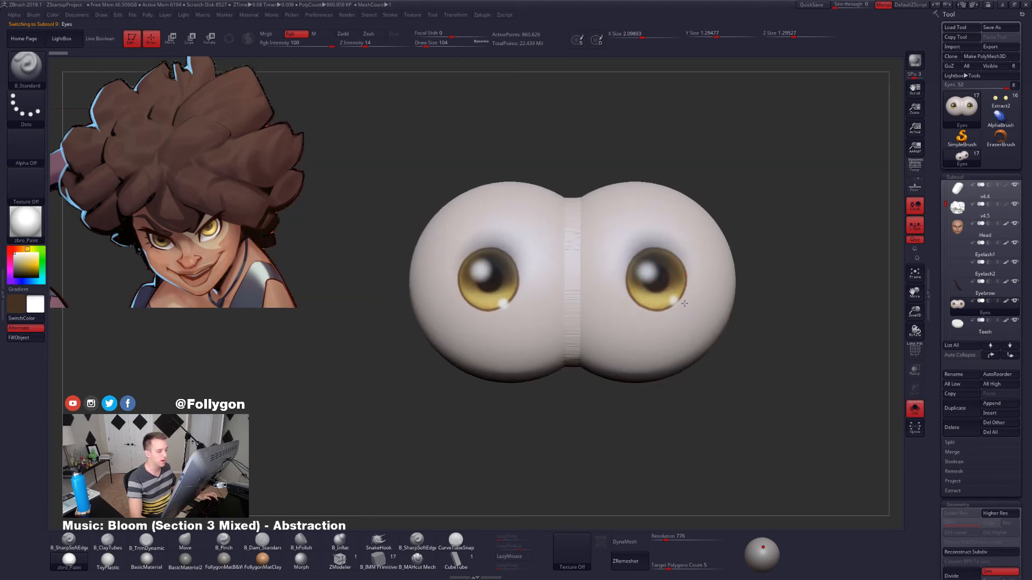
pyautogui.moveTo(684, 305); pyautogui.dragTo(677, 314, button='right')
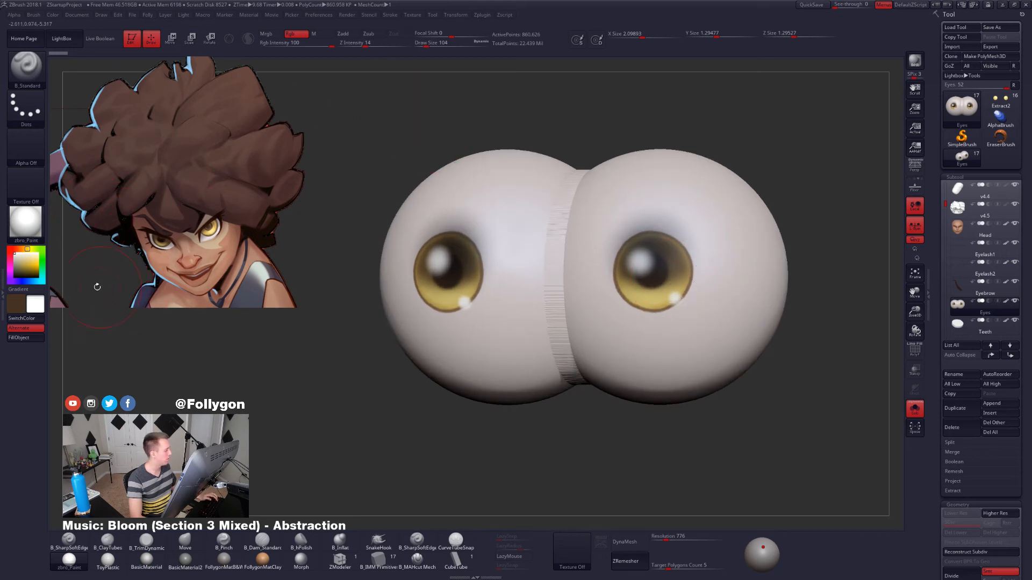
# Set the paint colour to black and the RGB intensity to 5, and check the isolated eyes against the full head.
pyautogui.moveTo(26, 272); pyautogui.dragTo(15, 277)
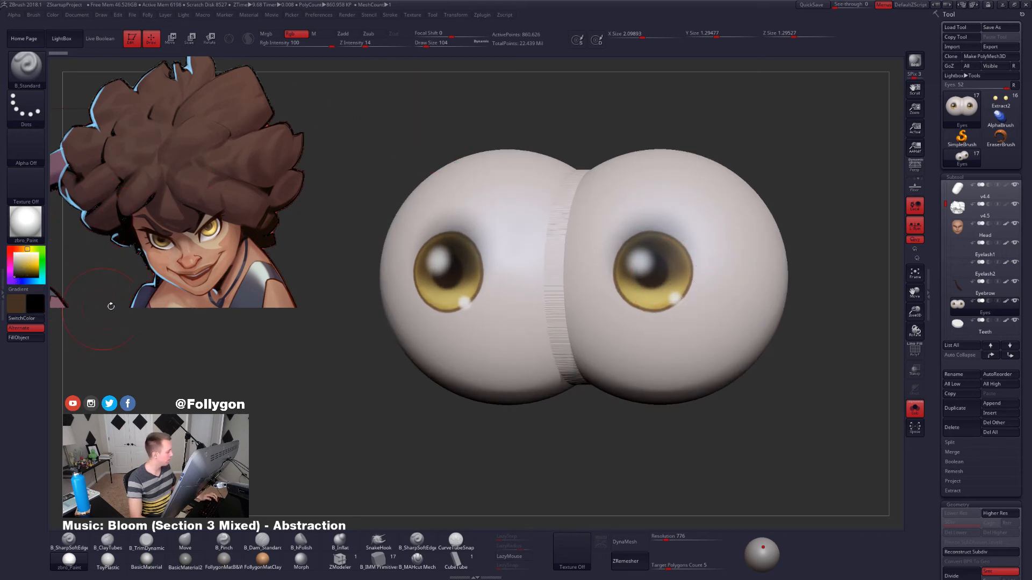
pyautogui.click(303, 47)
pyautogui.write('5')
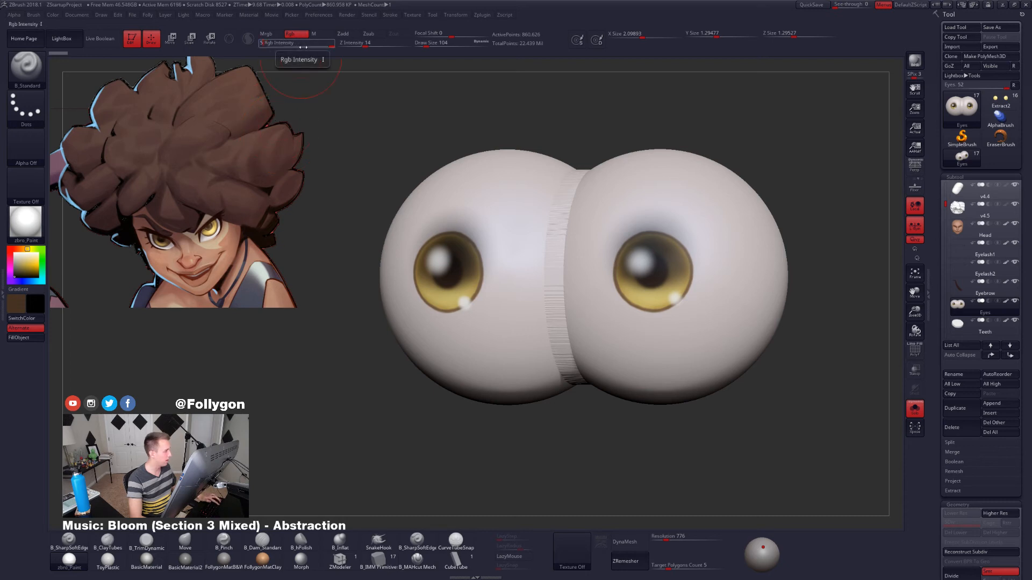
pyautogui.keyDown('ctrl'); pyautogui.moveTo(609, 227); pyautogui.dragTo(586, 218, button='right'); pyautogui.keyUp('ctrl')
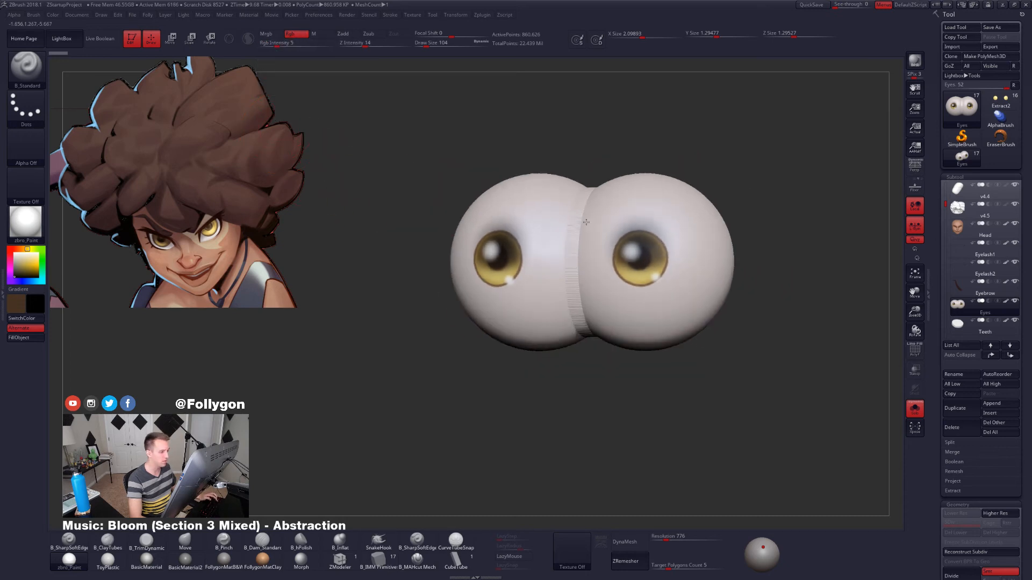
pyautogui.hotkey('alt', 's')
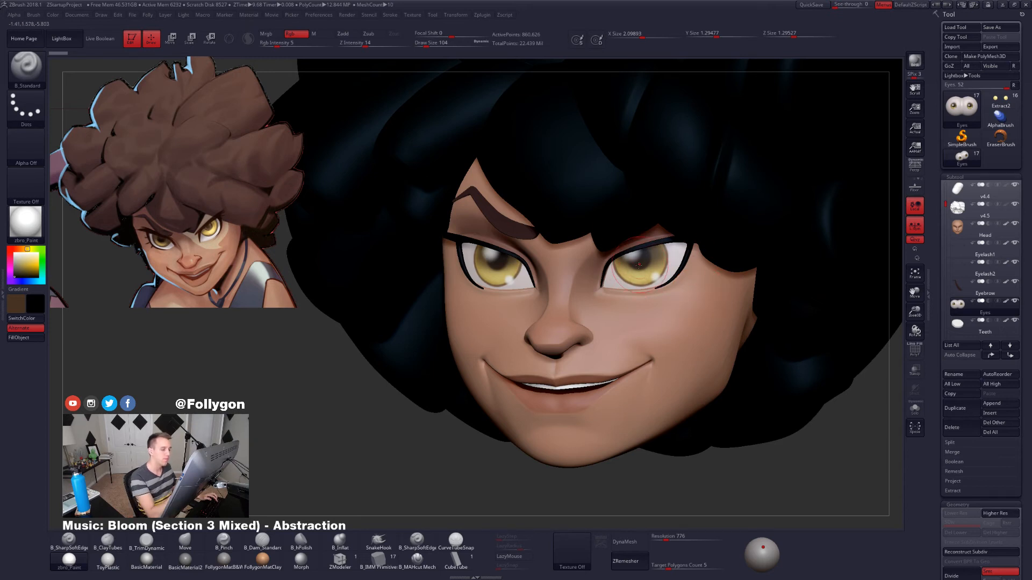
pyautogui.keyDown('ctrl'); pyautogui.click(665, 289); pyautogui.keyUp('ctrl')
pyautogui.keyDown('ctrl'); pyautogui.click(664, 285); pyautogui.keyUp('ctrl')
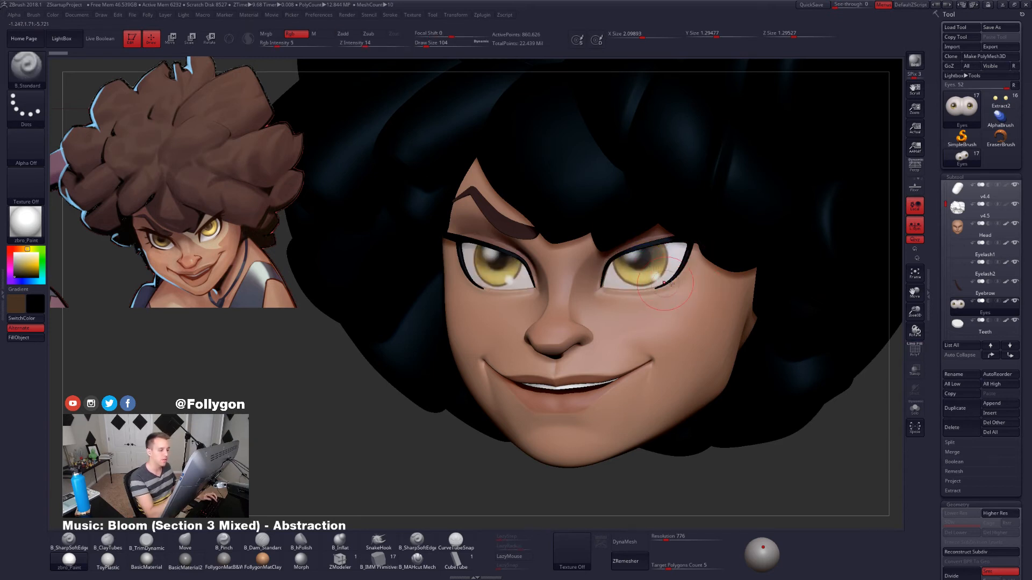
pyautogui.hotkey('alt', 's')
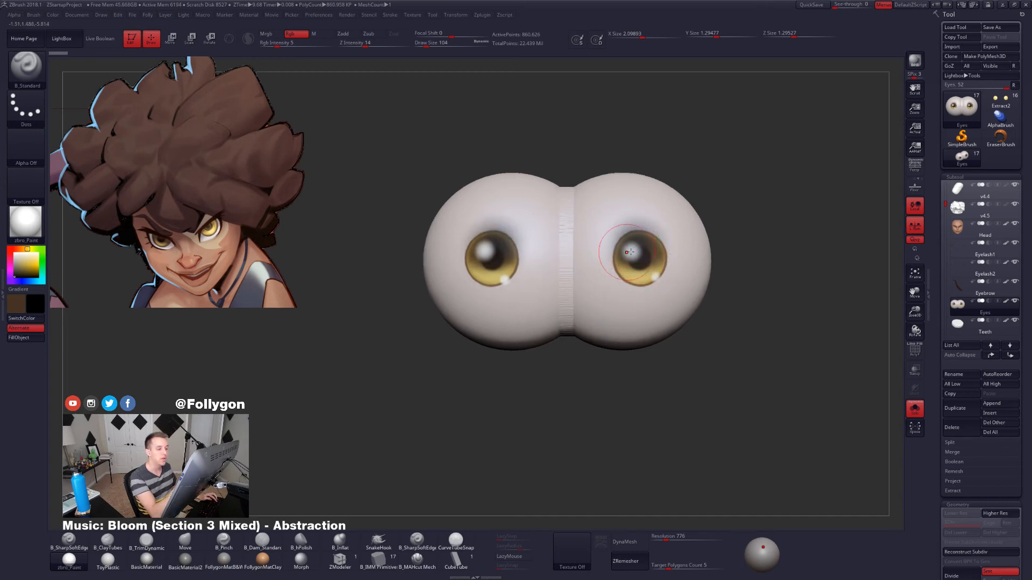
# Darken the upper part of the character's left iris with black at draw size 170, and bring back the full head.
pyautogui.moveTo(653, 286)
pyautogui.mouseDown(button='right')
pyautogui.moveTo(627, 284)
pyautogui.moveTo(640, 254)
pyautogui.mouseUp(button='right')
pyautogui.press('space')
pyautogui.moveTo(633, 238); pyautogui.dragTo(634, 218)
pyautogui.press('space')
pyautogui.moveTo(634, 219); pyautogui.dragTo(636, 220)
pyautogui.moveTo(647, 220)
pyautogui.keyDown('ctrl'); pyautogui.mouseDown(button='right')
pyautogui.moveTo(646, 239)
pyautogui.moveTo(659, 235)
pyautogui.mouseUp(button='right'); pyautogui.keyUp('ctrl')
pyautogui.hotkey('alt', 's')
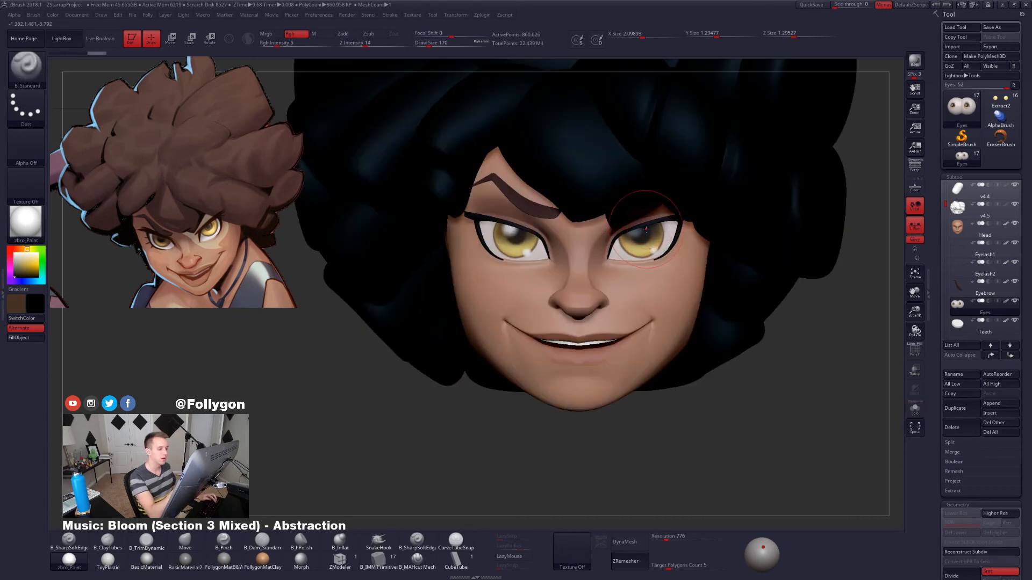
# Deepen the soft black shading above the character's left iris at draw size 239, undo the last stroke, and compare with the full head.
pyautogui.hotkey('alt', 's')
pyautogui.press('space')
pyautogui.moveTo(636, 223); pyautogui.dragTo(641, 222)
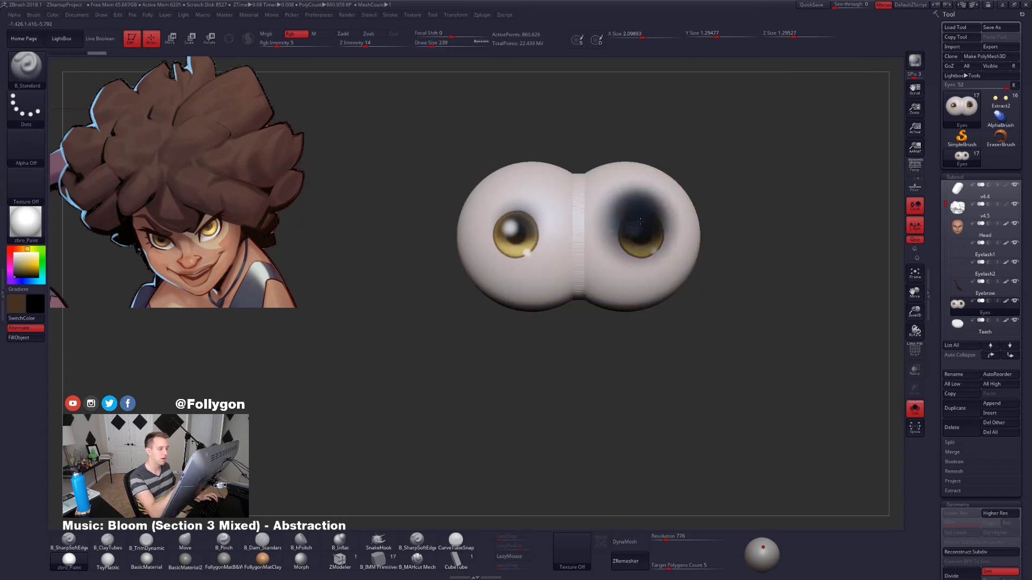
pyautogui.hotkey('ctrl', 'z')
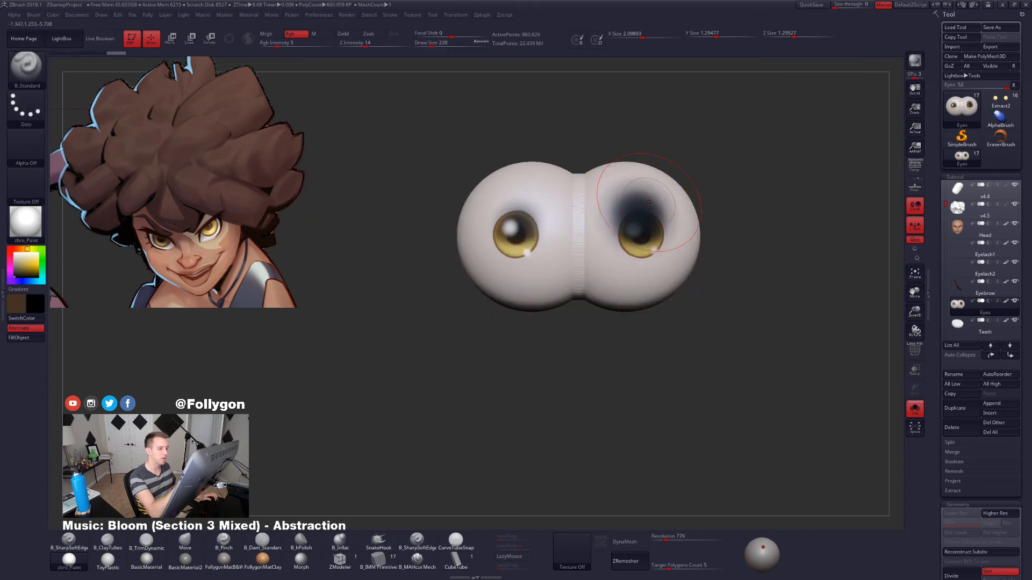
pyautogui.hotkey('alt', 's')
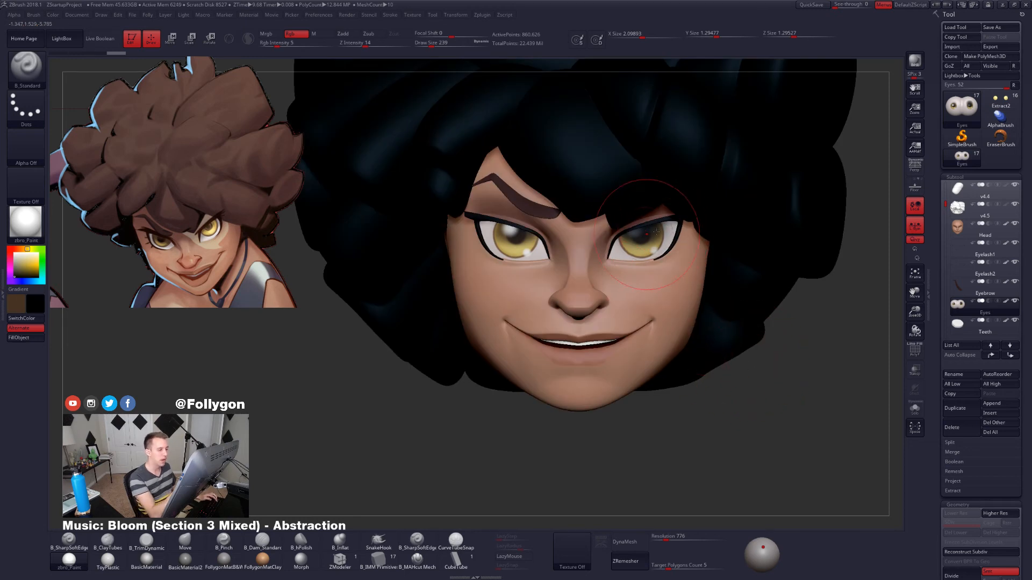
pyautogui.hotkey('alt', 's')
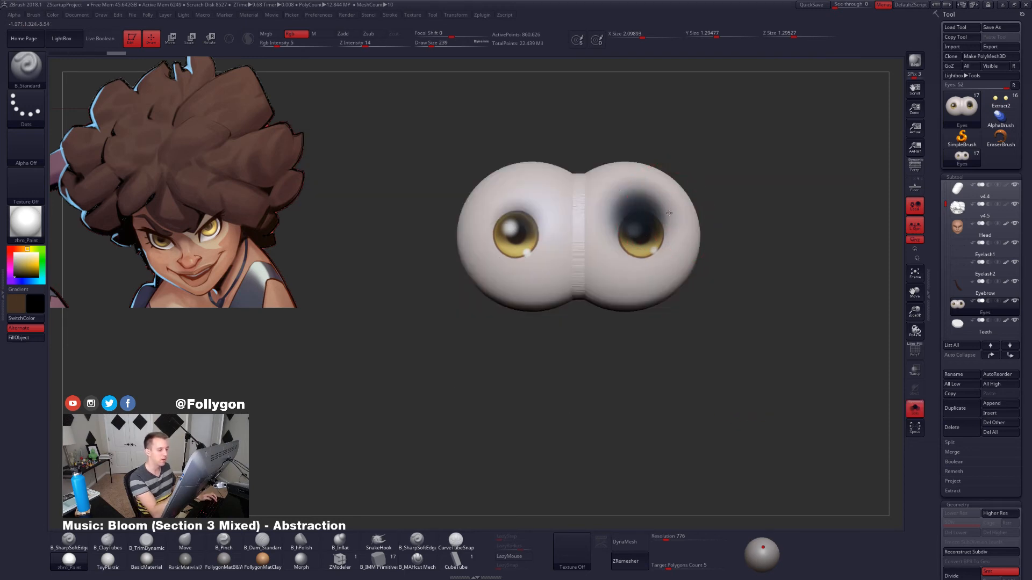
pyautogui.hotkey('alt', 's')
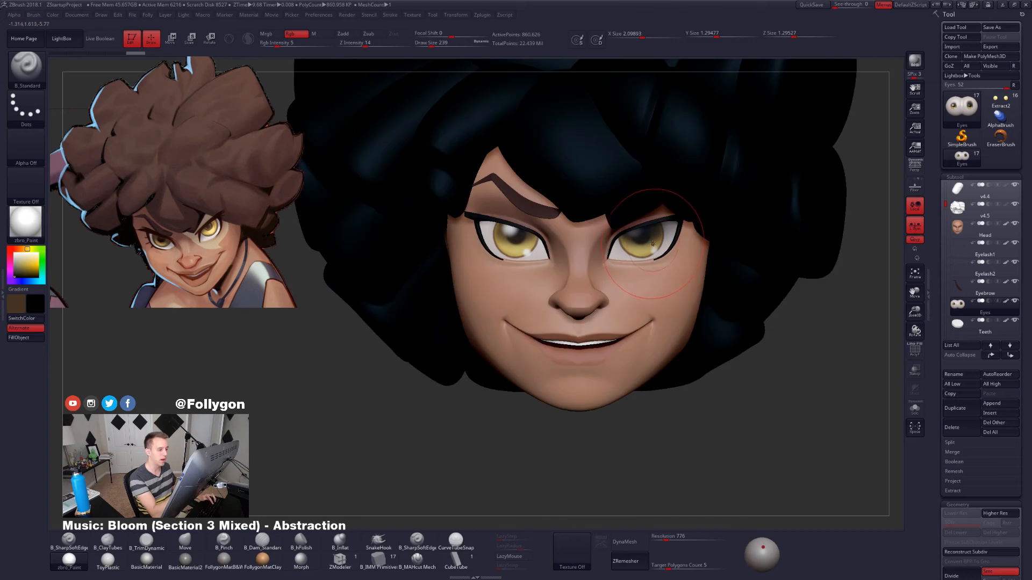
# Isolate the eyes and paint soft dark shading over the upper iris of the character's left eye.
pyautogui.hotkey('alt', 's')
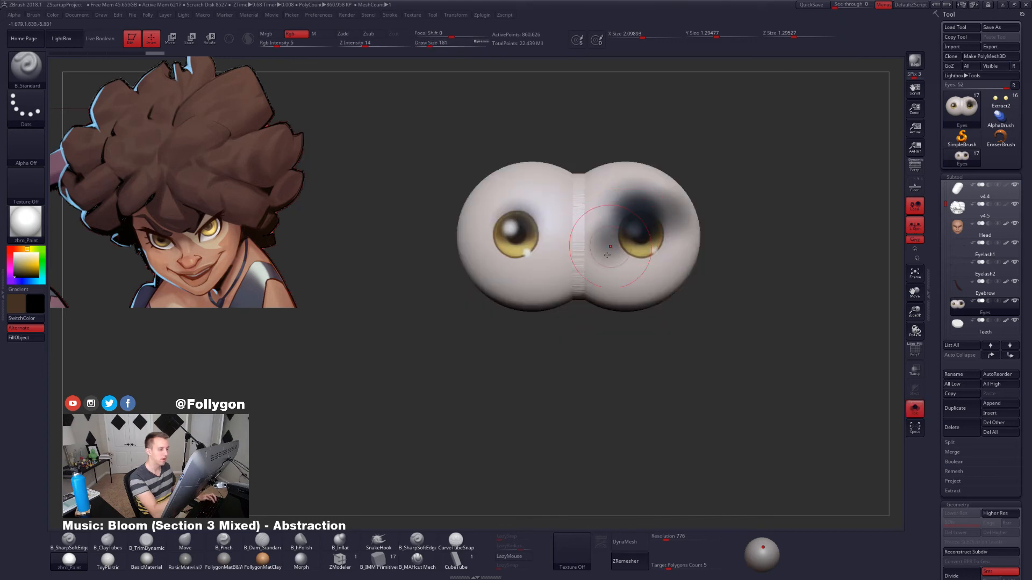
pyautogui.hotkey('alt', 's')
pyautogui.hotkey('alt', 's')
pyautogui.moveTo(638, 218); pyautogui.dragTo(649, 220)
pyautogui.moveTo(650, 269)
pyautogui.keyDown('alt'); pyautogui.mouseDown(button='right')
pyautogui.moveTo(656, 279)
pyautogui.moveTo(639, 302)
pyautogui.mouseUp(button='right'); pyautogui.keyUp('alt')
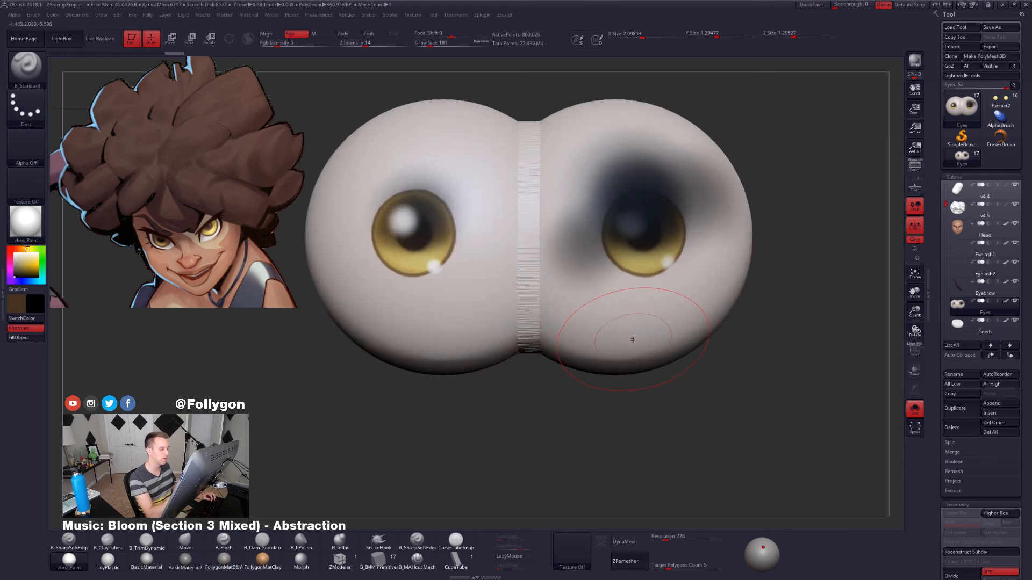
# Paint small white highlights on the shaded iris with draw size 38 and show the whole head again.
pyautogui.press('c')
pyautogui.press('space')
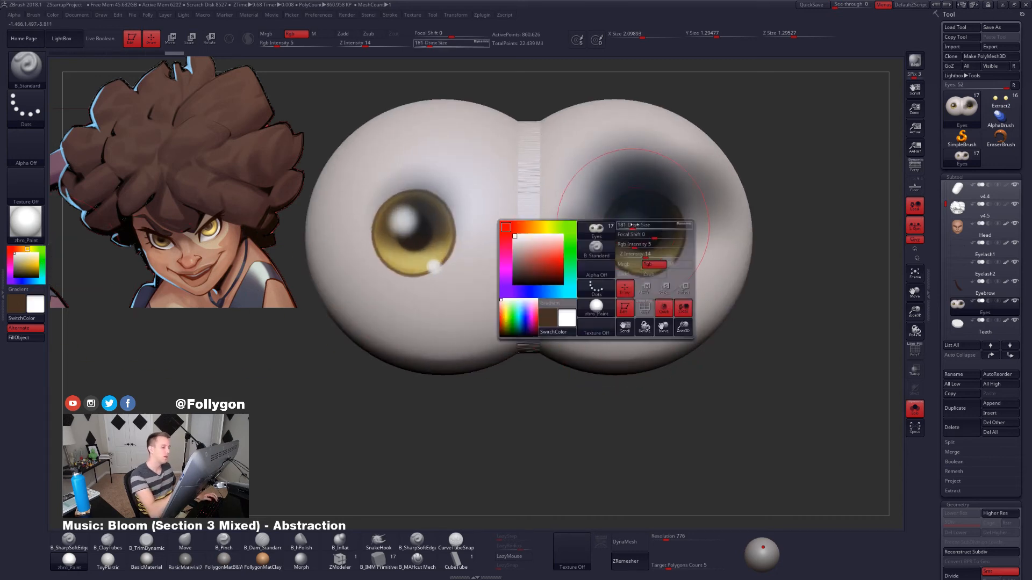
pyautogui.moveTo(633, 225); pyautogui.dragTo(631, 225)
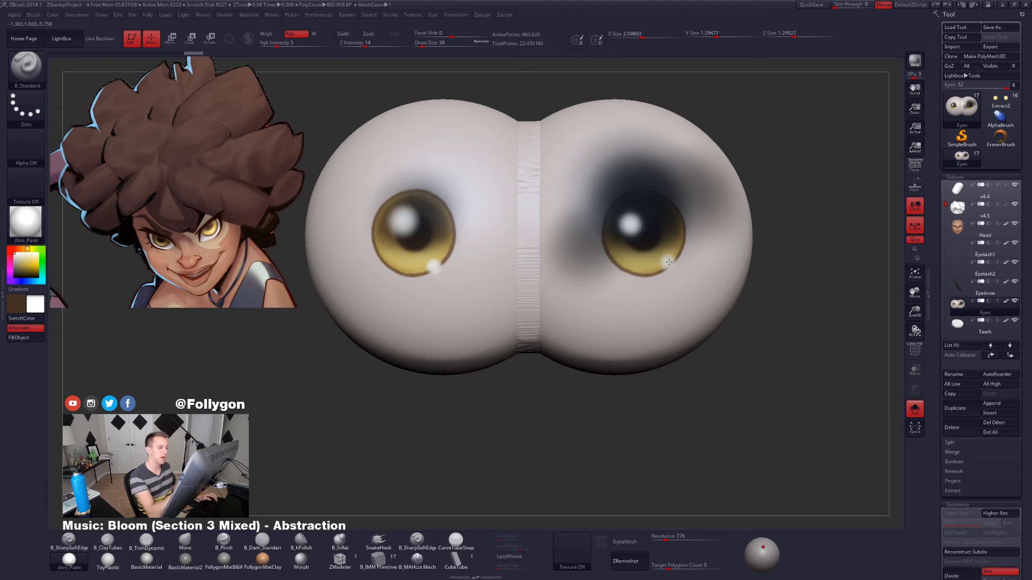
pyautogui.moveTo(668, 262); pyautogui.dragTo(669, 264)
pyautogui.keyDown('alt'); pyautogui.moveTo(618, 467); pyautogui.dragTo(613, 407); pyautogui.keyUp('alt')
pyautogui.hotkey('alt', 's')
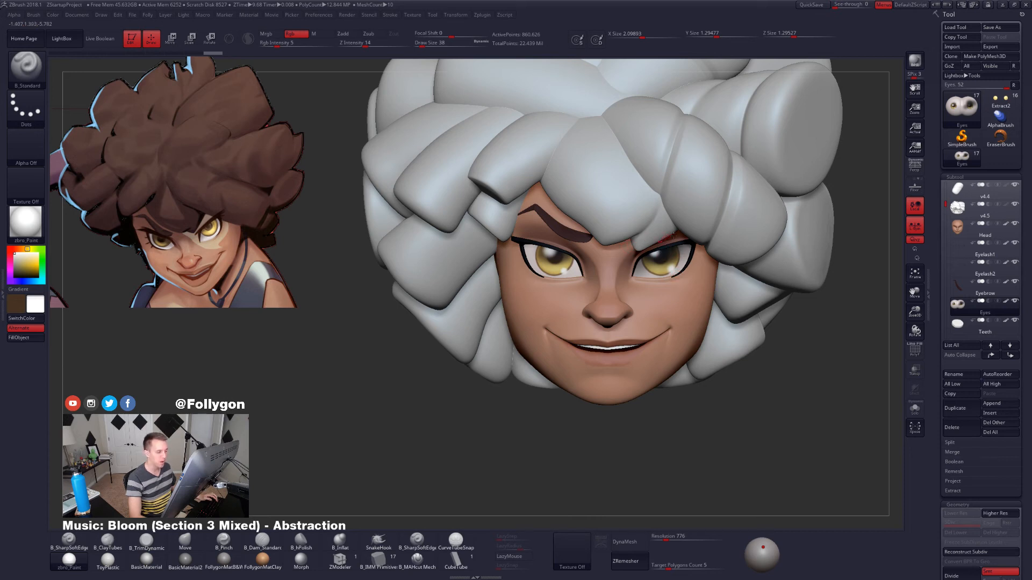
# Delete all subtools of the current head model and switch to the Extract2 tool with the brown-haired version.
pyautogui.moveTo(743, 399); pyautogui.dragTo(729, 341)
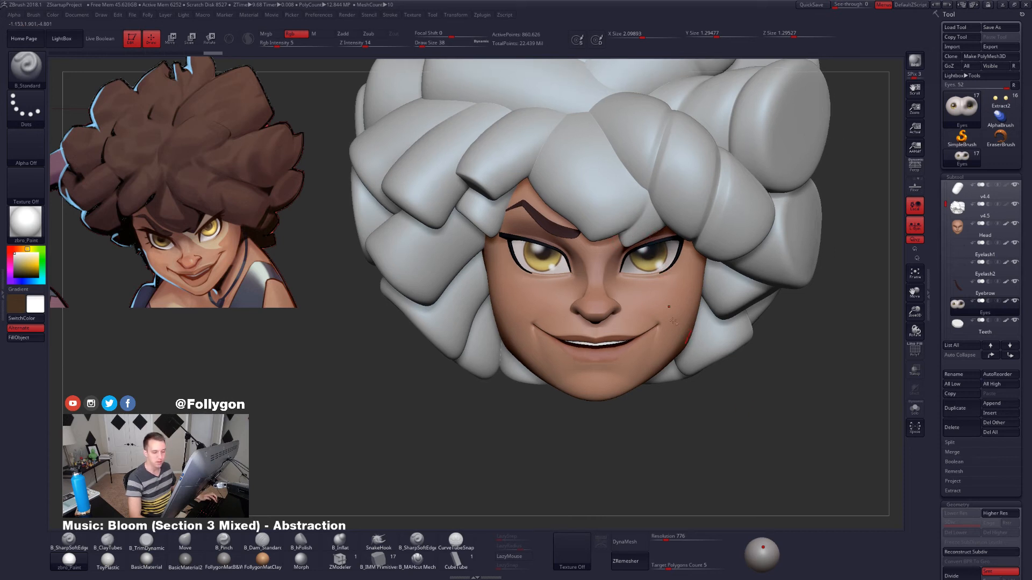
pyautogui.click(998, 434)
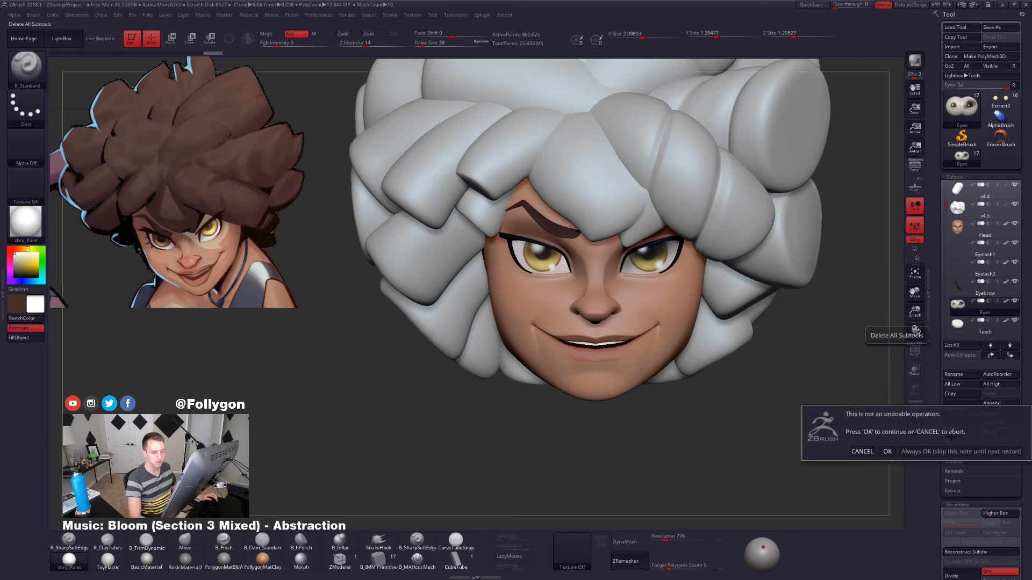
pyautogui.click(892, 451)
pyautogui.click(1001, 101)
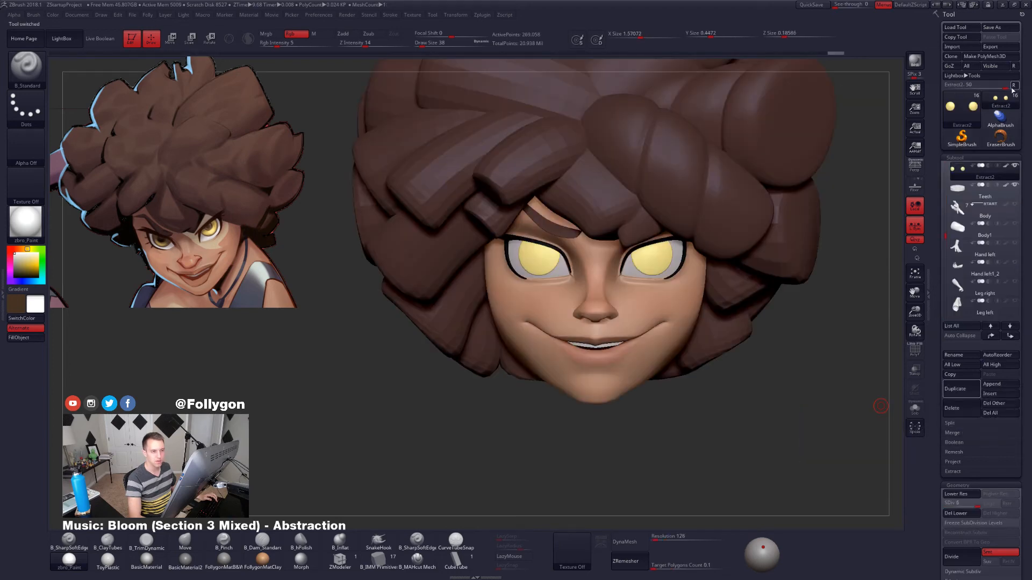
pyautogui.keyDown('ctrl'); pyautogui.moveTo(783, 271); pyautogui.dragTo(712, 275, button='right'); pyautogui.keyUp('ctrl')
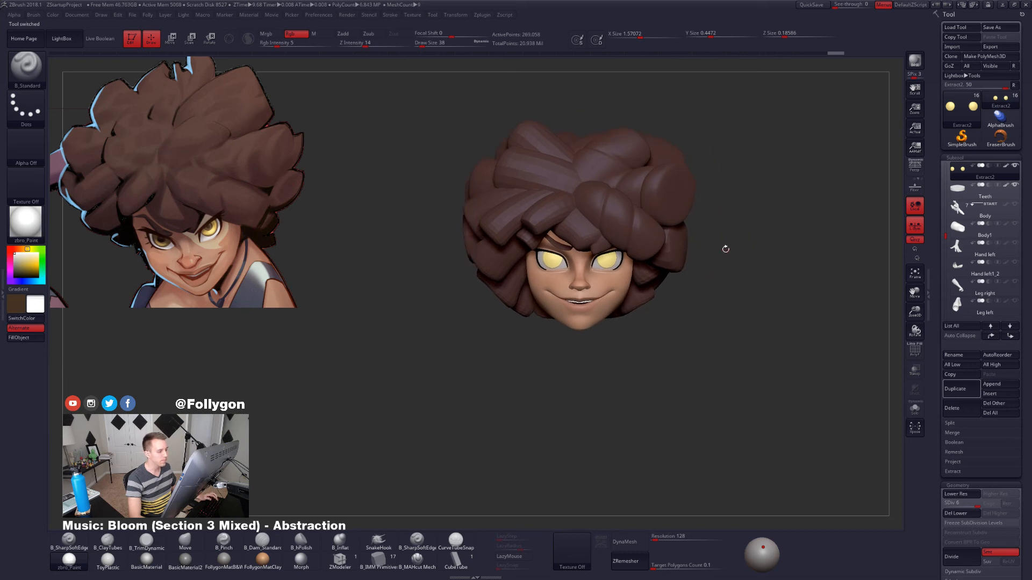
# Choose the Move brush with a draw size of 742 and quick-save the project.
pyautogui.press('b')
pyautogui.press('m')
pyautogui.press('v')
pyautogui.press('space')
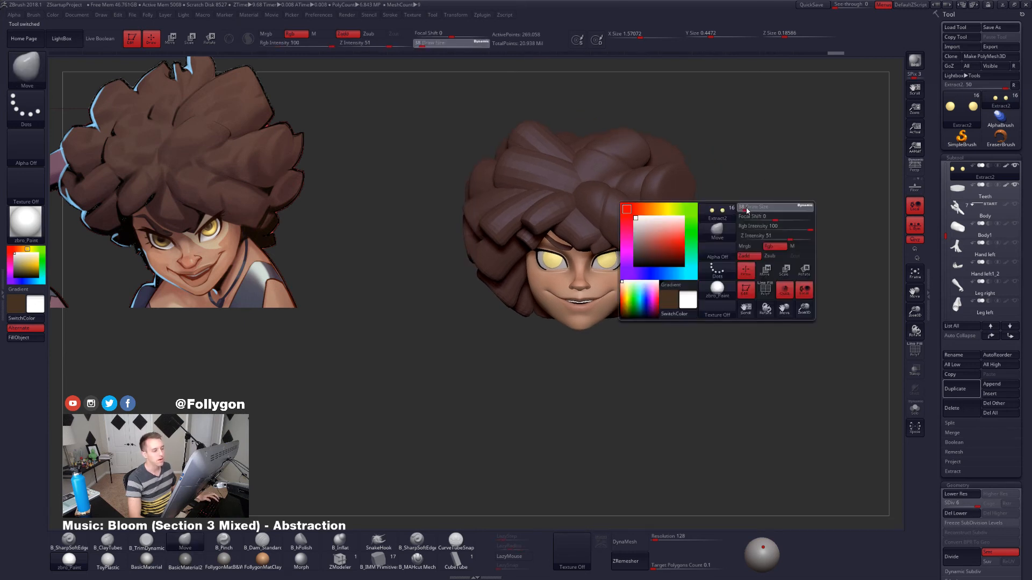
pyautogui.moveTo(756, 208); pyautogui.dragTo(793, 207)
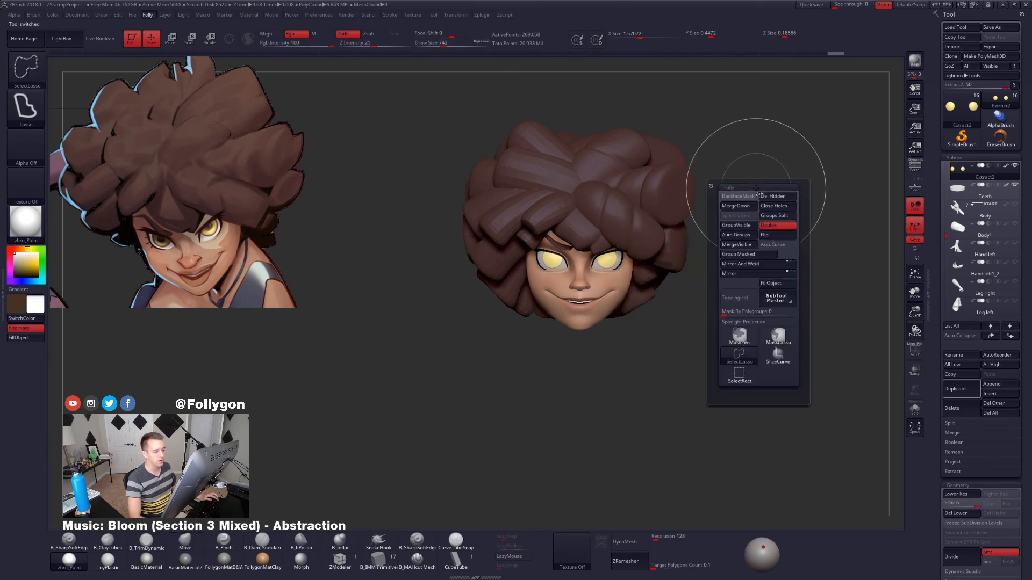
pyautogui.click(809, 5)
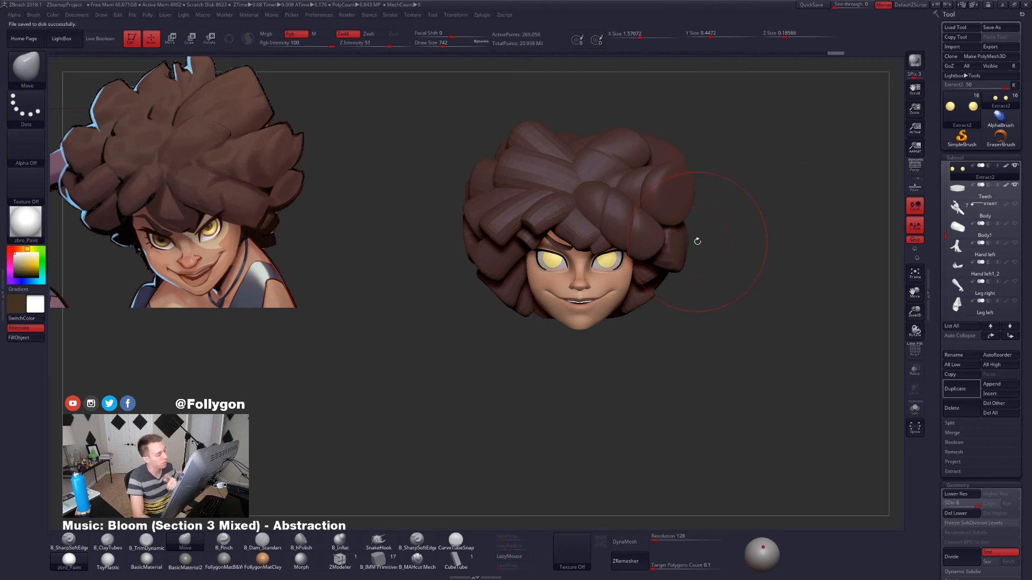
# Isolate the front hair subtool V4_2 and examine its polygroups and wireframe.
pyautogui.keyDown('alt'); pyautogui.click(548, 193); pyautogui.keyUp('alt')
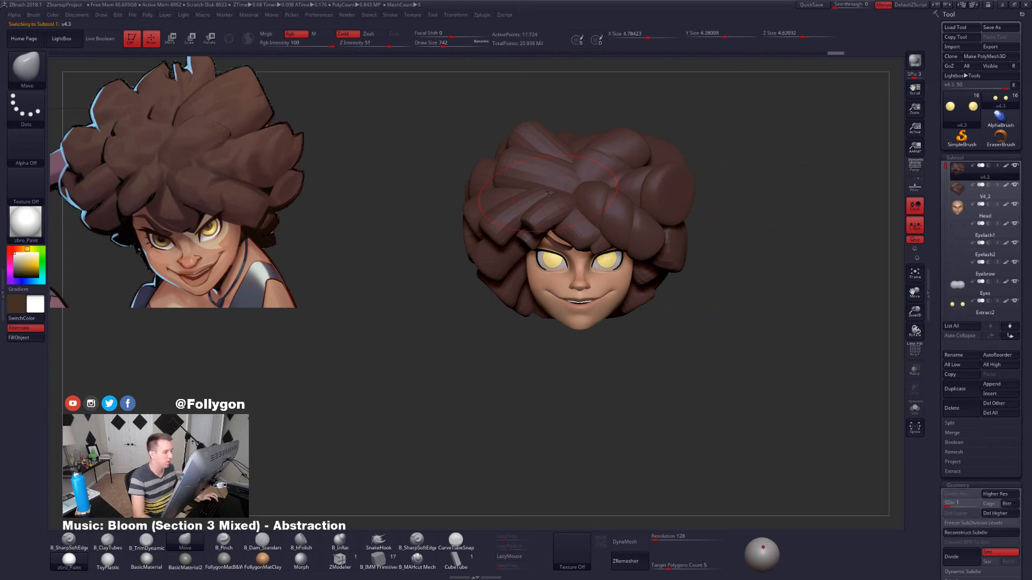
pyautogui.keyDown('alt'); pyautogui.click(608, 222); pyautogui.keyUp('alt')
pyautogui.hotkey('alt', 's')
pyautogui.moveTo(559, 269)
pyautogui.keyDown('alt'); pyautogui.mouseDown()
pyautogui.moveTo(561, 323)
pyautogui.moveTo(715, 235)
pyautogui.moveTo(712, 216)
pyautogui.moveTo(626, 192)
pyautogui.moveTo(662, 208)
pyautogui.mouseUp(); pyautogui.keyUp('alt')
pyautogui.press('space')
pyautogui.hotkey('shift', 'f')
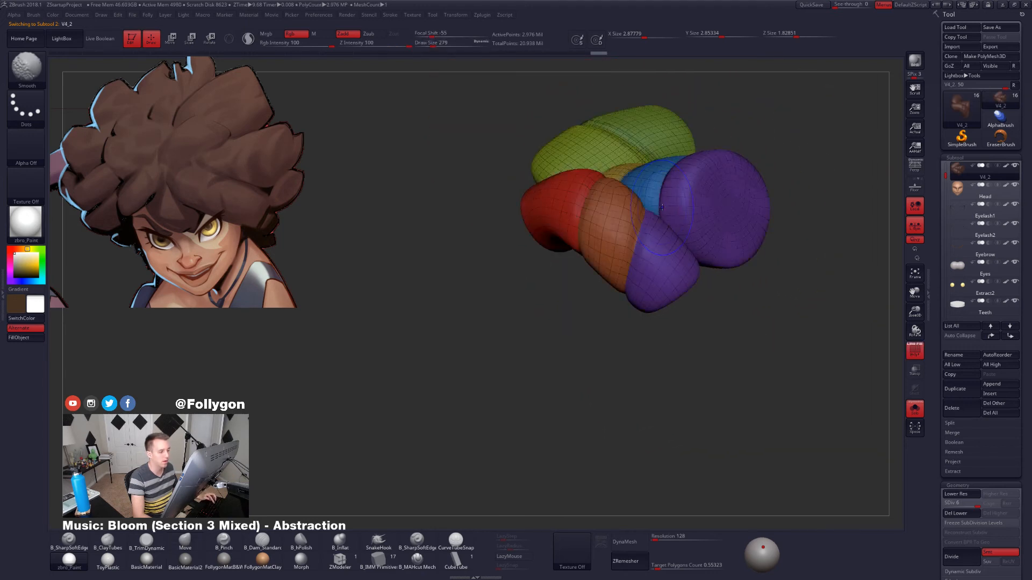
pyautogui.hotkey('shift', 'f')
pyautogui.moveTo(662, 207)
pyautogui.mouseDown(button='right')
pyautogui.moveTo(693, 210)
pyautogui.moveTo(640, 215)
pyautogui.moveTo(701, 231)
pyautogui.moveTo(645, 245)
pyautogui.mouseUp(button='right')
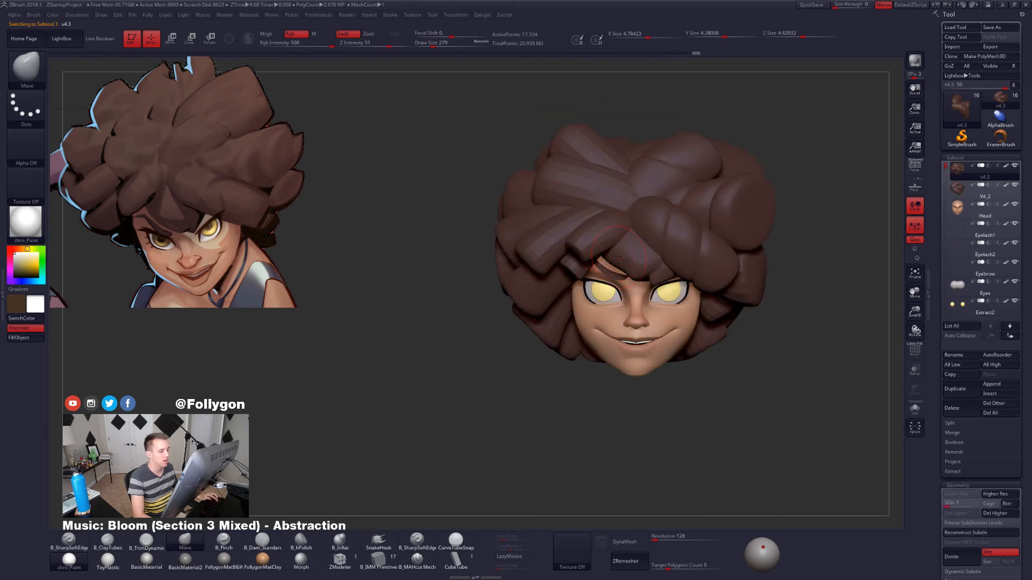
# Mask all of hair subtool v4.3 except the clump hanging over the character's right brow.
pyautogui.moveTo(602, 231); pyautogui.dragTo(641, 270, button='right')
pyautogui.moveTo(702, 283)
pyautogui.mouseDown(button='right')
pyautogui.moveTo(629, 283)
pyautogui.moveTo(639, 237)
pyautogui.moveTo(703, 269)
pyautogui.moveTo(685, 247)
pyautogui.moveTo(672, 263)
pyautogui.moveTo(642, 221)
pyautogui.moveTo(658, 189)
pyautogui.moveTo(633, 269)
pyautogui.mouseUp(button='right')
pyautogui.press('b')
pyautogui.press('m')
pyautogui.press('v')
pyautogui.press('w')
pyautogui.keyDown('ctrl'); pyautogui.click(762, 293); pyautogui.keyUp('ctrl')
pyautogui.press('q')
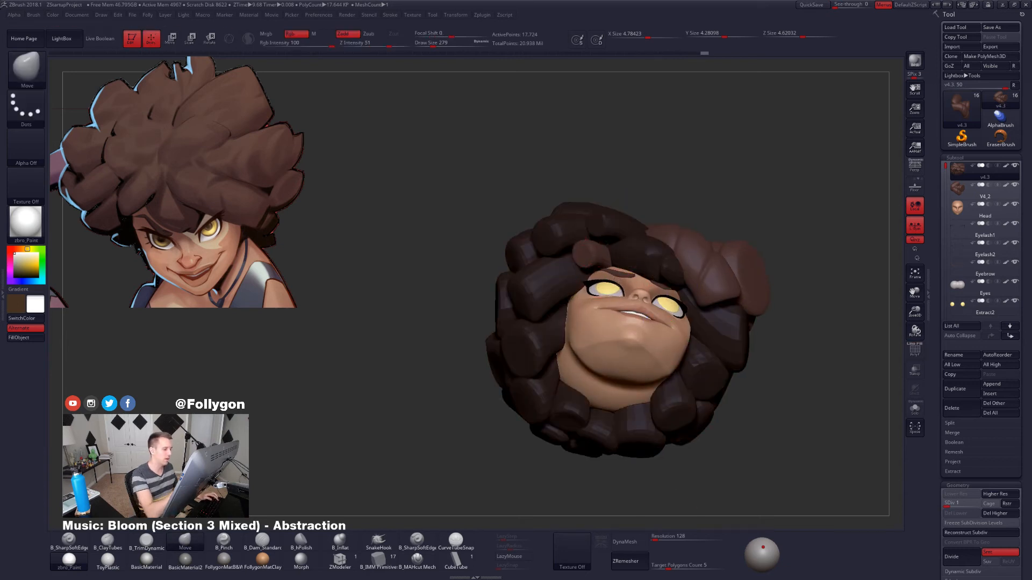
# Rotate the unmasked brow clump with the Transpose line to change its angle on the forehead.
pyautogui.moveTo(661, 323); pyautogui.dragTo(708, 328, button='right')
pyautogui.press('r')
pyautogui.moveTo(593, 257); pyautogui.dragTo(593, 257)
pyautogui.moveTo(580, 263); pyautogui.dragTo(572, 322, button='right')
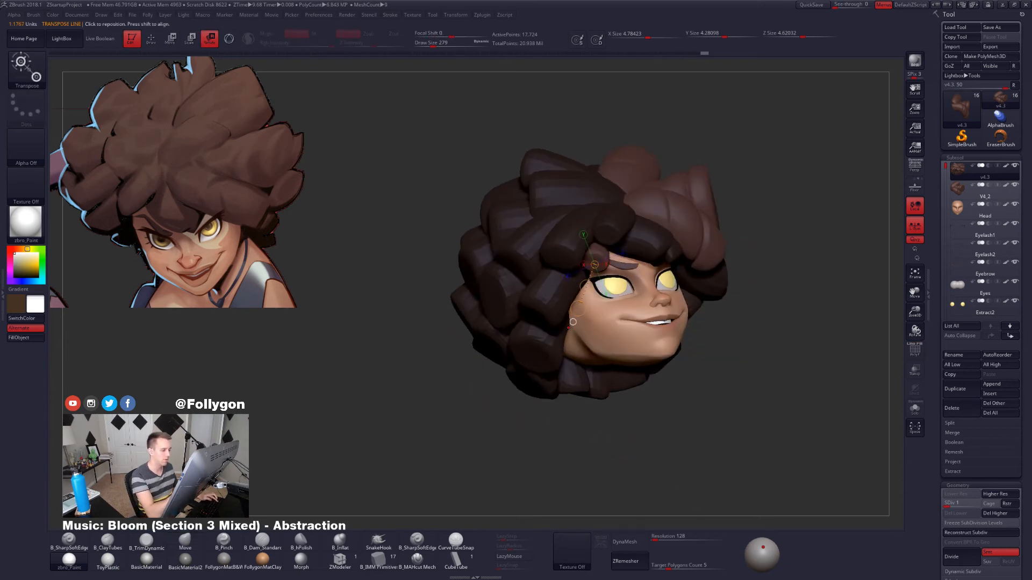
pyautogui.moveTo(581, 315); pyautogui.dragTo(575, 321)
pyautogui.moveTo(576, 320); pyautogui.dragTo(509, 297, button='right')
pyautogui.press('q')
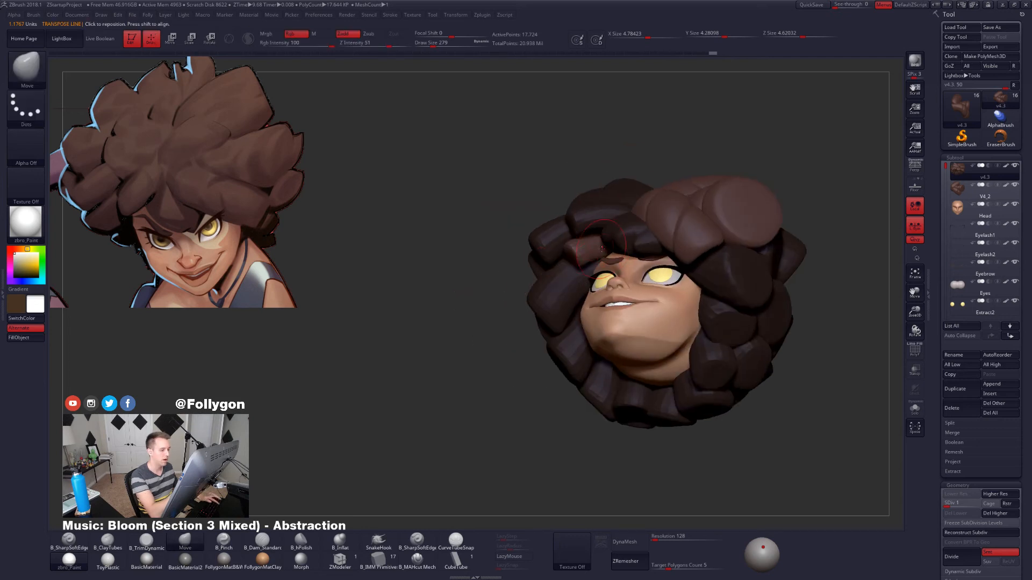
# Adjust the unmasked brow clump with the Move brush, raising the draw size to 764.
pyautogui.press('space')
pyautogui.moveTo(594, 259); pyautogui.dragTo(609, 259)
pyautogui.moveTo(625, 263)
pyautogui.mouseDown(button='right')
pyautogui.moveTo(607, 244)
pyautogui.moveTo(748, 339)
pyautogui.mouseUp(button='right')
pyautogui.press('space')
pyautogui.moveTo(635, 243); pyautogui.dragTo(639, 243)
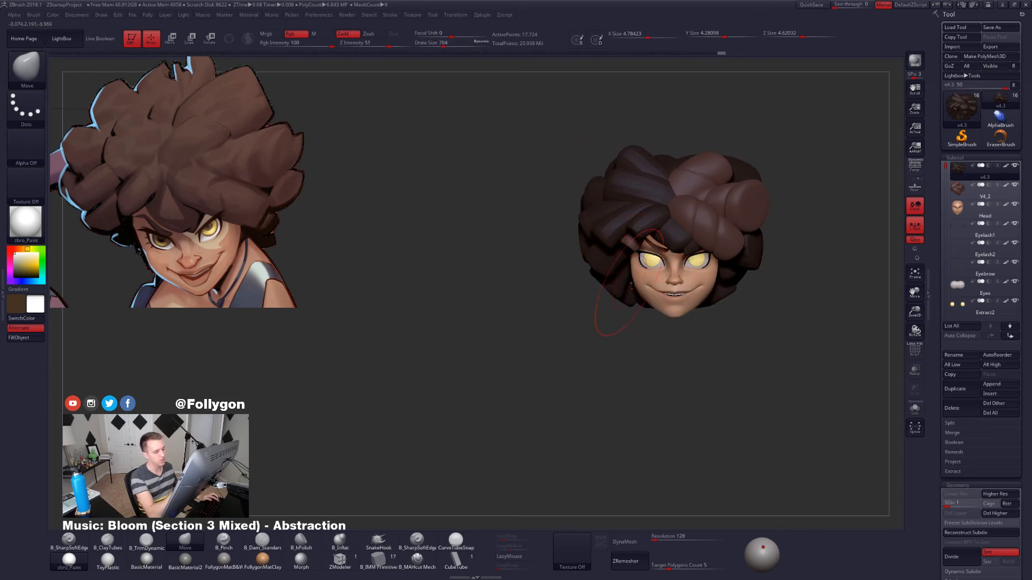
# Mask all hair except the clump at the character's left temple and reshape it with the Move brush at draw size 519.
pyautogui.moveTo(712, 314)
pyautogui.mouseDown(button='right')
pyautogui.moveTo(691, 323)
pyautogui.moveTo(693, 313)
pyautogui.moveTo(642, 296)
pyautogui.mouseUp(button='right')
pyautogui.press('w')
pyautogui.keyDown('ctrl'); pyautogui.moveTo(722, 295); pyautogui.dragTo(729, 322); pyautogui.keyUp('ctrl')
pyautogui.press('q')
pyautogui.press('space')
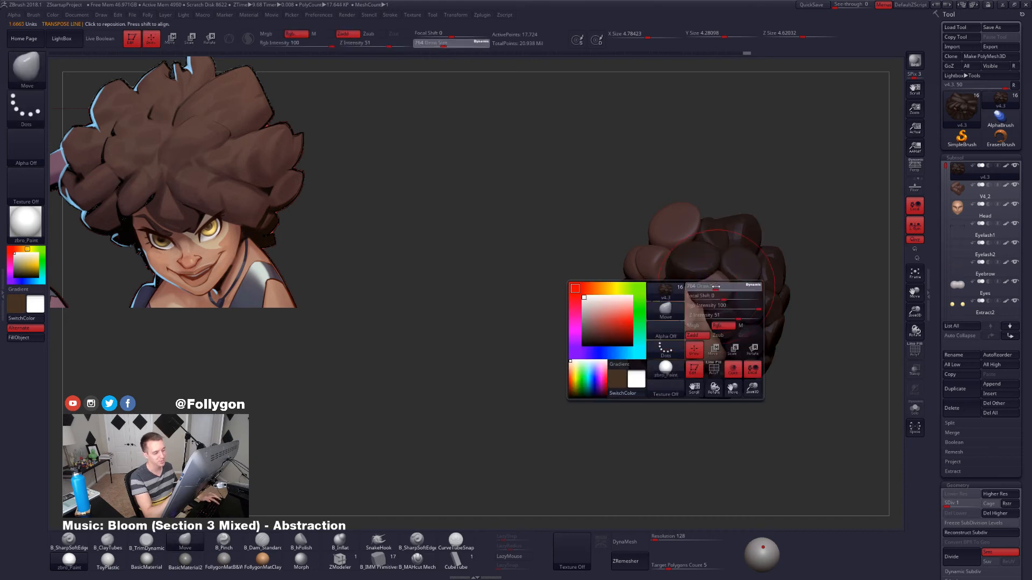
pyautogui.moveTo(716, 301)
pyautogui.mouseDown(button='right')
pyautogui.moveTo(704, 264)
pyautogui.moveTo(714, 290)
pyautogui.mouseUp(button='right')
pyautogui.press('space')
pyautogui.moveTo(714, 289); pyautogui.dragTo(710, 290)
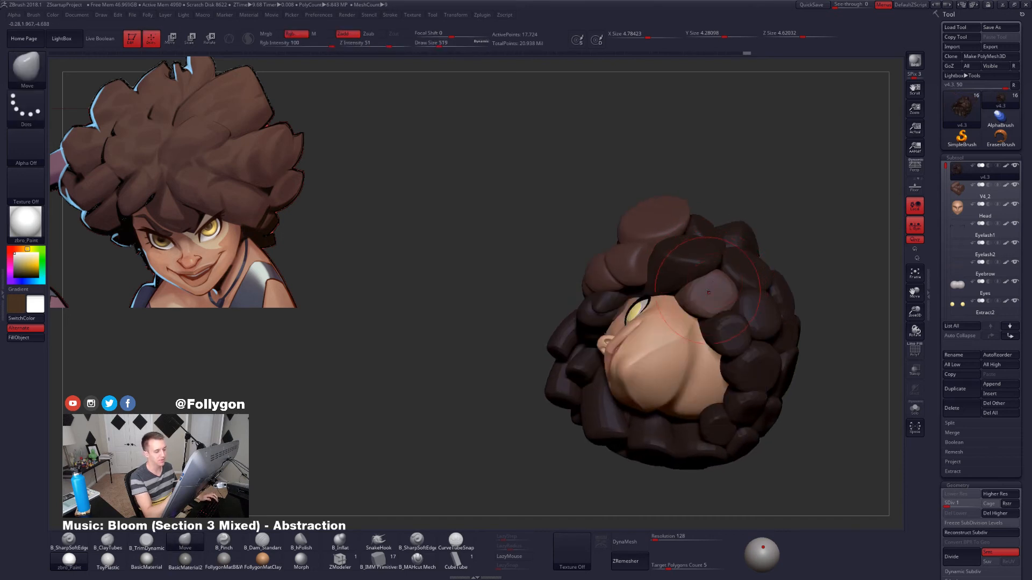
pyautogui.moveTo(709, 292); pyautogui.dragTo(714, 271, button='right')
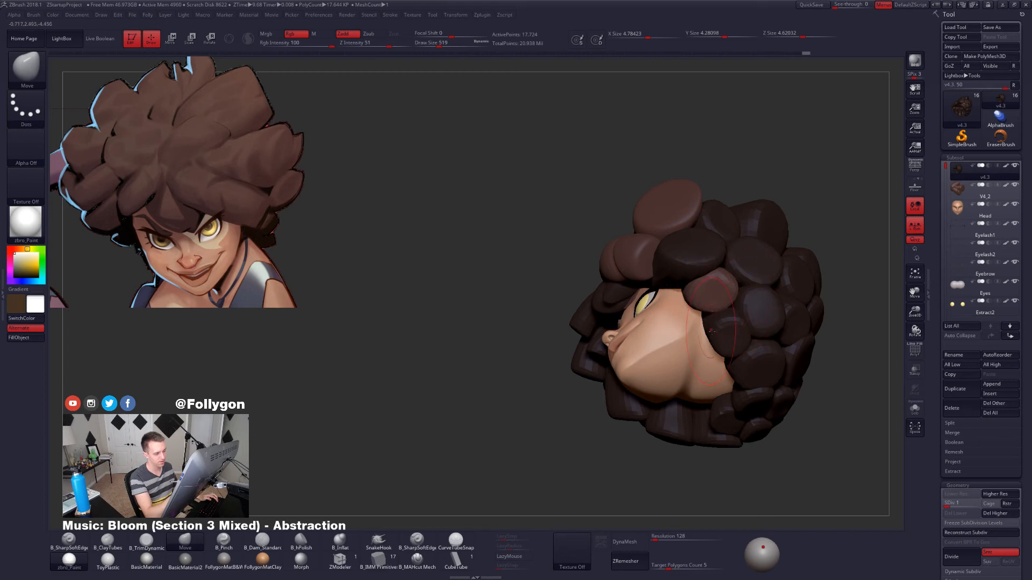
# Mask the hair subtool except the clump beside the character's right temple.
pyautogui.moveTo(711, 331)
pyautogui.mouseDown(button='right')
pyautogui.moveTo(677, 364)
pyautogui.moveTo(615, 358)
pyautogui.mouseUp(button='right')
pyautogui.moveTo(706, 416)
pyautogui.mouseDown(button='right')
pyautogui.moveTo(746, 410)
pyautogui.moveTo(751, 430)
pyautogui.moveTo(727, 444)
pyautogui.moveTo(712, 430)
pyautogui.moveTo(764, 396)
pyautogui.moveTo(717, 385)
pyautogui.moveTo(616, 291)
pyautogui.mouseUp(button='right')
pyautogui.press('w')
pyautogui.keyDown('ctrl'); pyautogui.click(610, 286); pyautogui.keyUp('ctrl')
pyautogui.press('q')
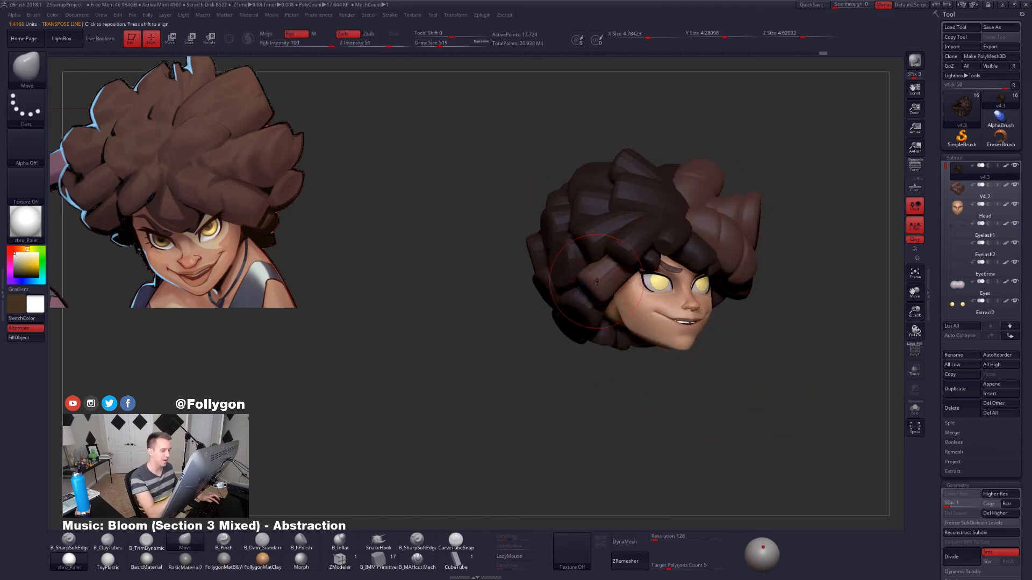
# Reshape the right temple clump from several angles with the Move brush, starting at draw size 677 and using smaller sizes.
pyautogui.press('space')
pyautogui.moveTo(586, 293); pyautogui.dragTo(590, 293)
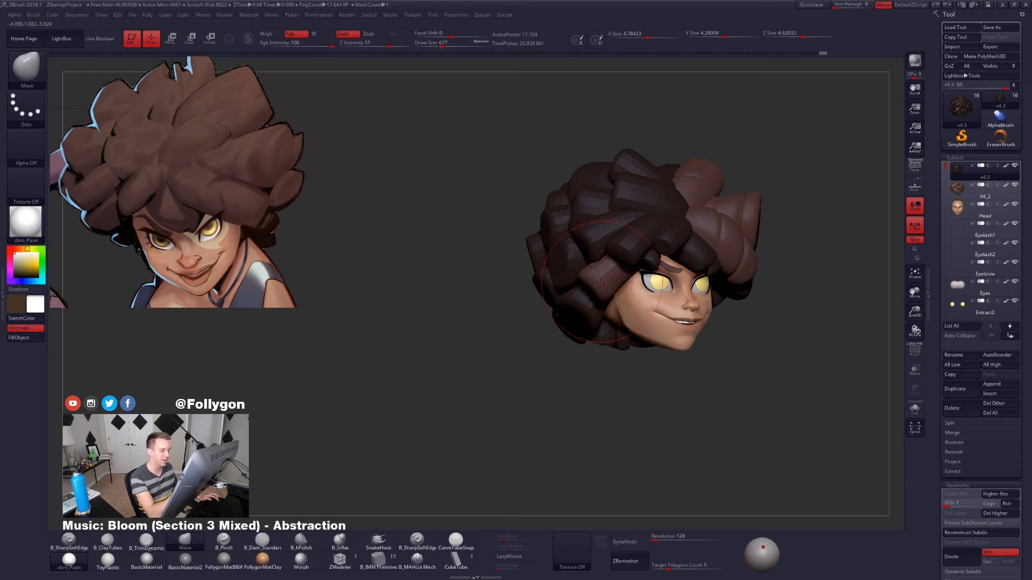
pyautogui.moveTo(601, 283)
pyautogui.mouseDown(button='right')
pyautogui.moveTo(652, 279)
pyautogui.moveTo(637, 277)
pyautogui.mouseUp(button='right')
pyautogui.press('space')
pyautogui.moveTo(639, 275); pyautogui.dragTo(633, 276)
pyautogui.moveTo(633, 275); pyautogui.dragTo(631, 285, button='right')
pyautogui.press('space')
pyautogui.press('space')
pyautogui.moveTo(631, 285); pyautogui.dragTo(634, 285)
pyautogui.moveTo(634, 285)
pyautogui.mouseDown(button='right')
pyautogui.moveTo(621, 287)
pyautogui.moveTo(605, 317)
pyautogui.mouseUp(button='right')
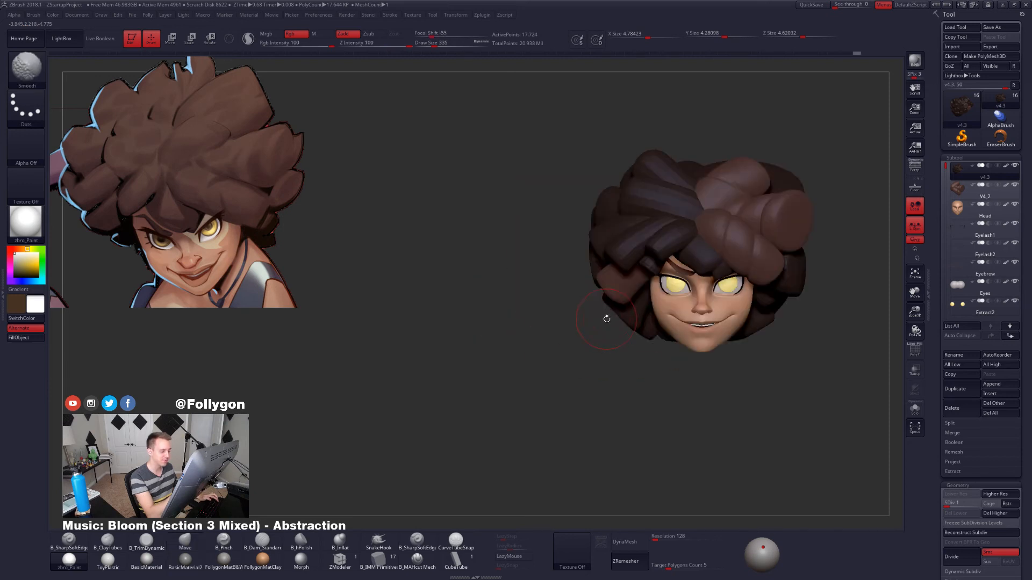
# Clear the hair mask and enlarge the Move brush to a draw size of 1222.
pyautogui.keyDown('ctrl'); pyautogui.moveTo(604, 356); pyautogui.dragTo(611, 371); pyautogui.keyUp('ctrl')
pyautogui.press('space')
pyautogui.moveTo(624, 292); pyautogui.dragTo(631, 292)
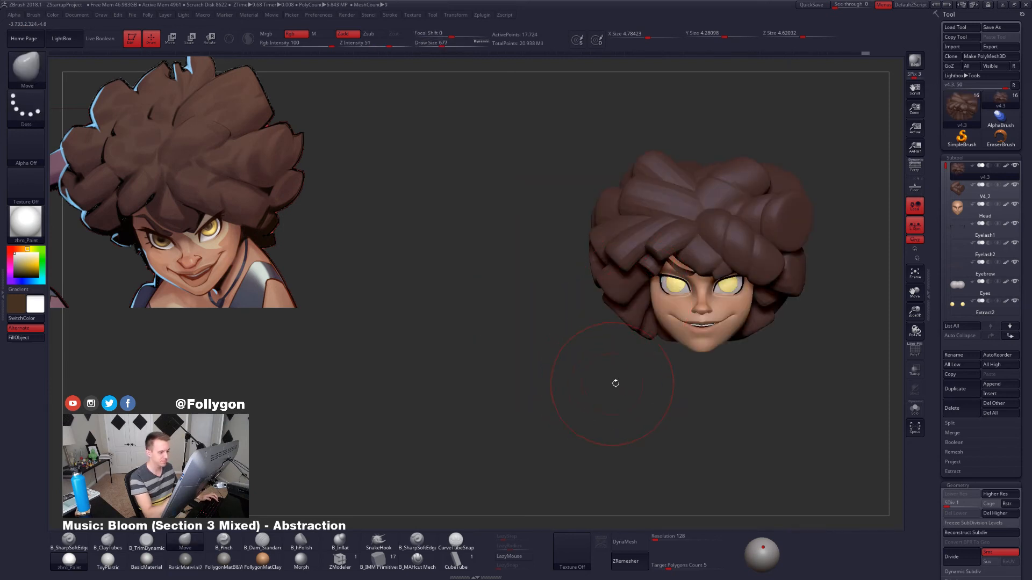
pyautogui.keyDown('alt'); pyautogui.moveTo(615, 382); pyautogui.dragTo(567, 395, button='right'); pyautogui.keyUp('alt')
pyautogui.press('space')
pyautogui.moveTo(592, 310); pyautogui.dragTo(583, 330)
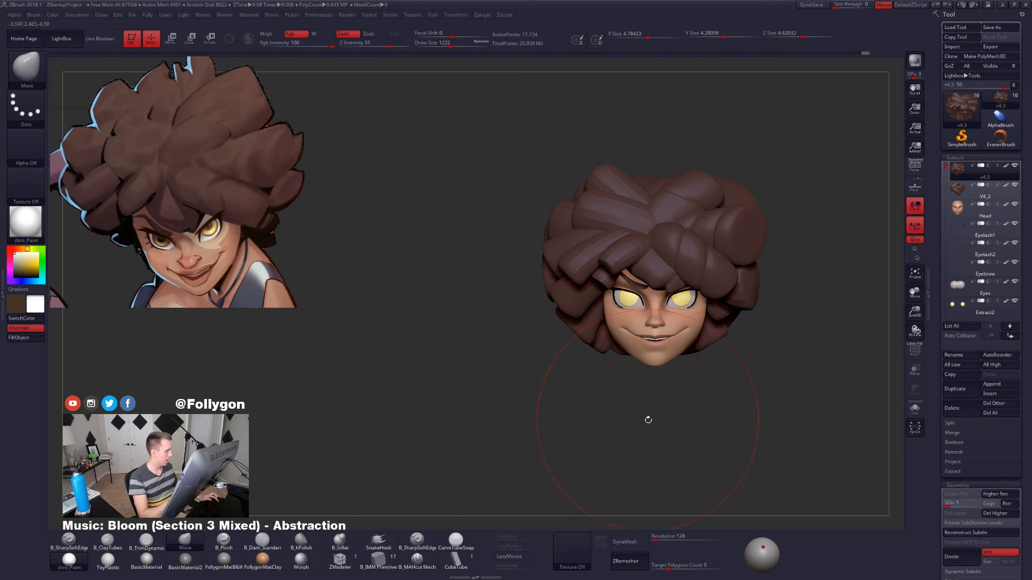
# Lower and compact the overall mass of hair subtool v4.3, shaping its silhouette from the side and front.
pyautogui.moveTo(634, 362); pyautogui.dragTo(704, 358, button='right')
pyautogui.press('w')
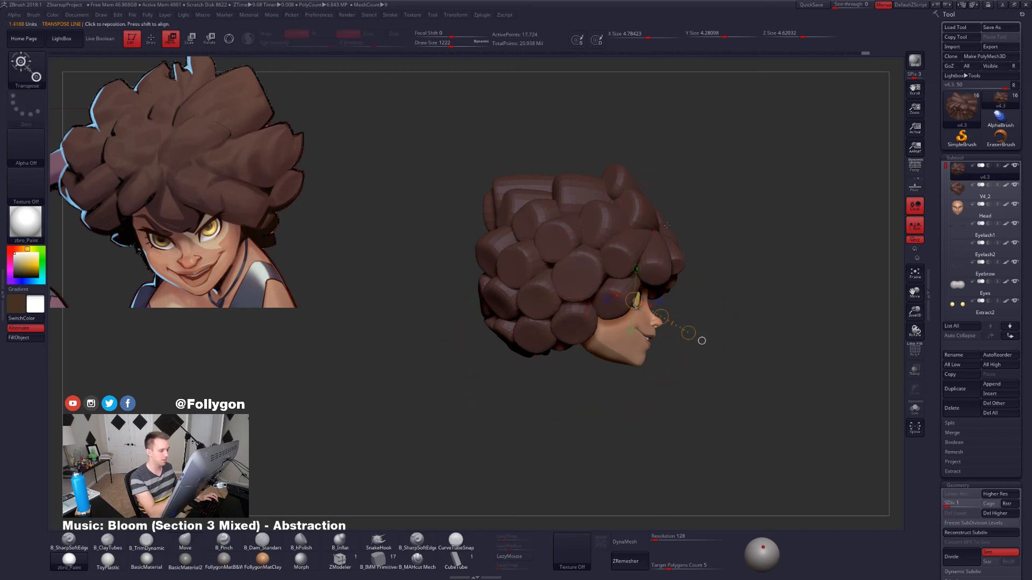
pyautogui.moveTo(654, 231)
pyautogui.mouseDown()
pyautogui.moveTo(765, 195)
pyautogui.moveTo(766, 205)
pyautogui.mouseUp()
pyautogui.keyDown('ctrl'); pyautogui.moveTo(718, 301); pyautogui.dragTo(712, 269, button='right'); pyautogui.keyUp('ctrl')
pyautogui.press('q')
pyautogui.moveTo(596, 312)
pyautogui.mouseDown(button='right')
pyautogui.moveTo(564, 340)
pyautogui.moveTo(639, 316)
pyautogui.moveTo(649, 334)
pyautogui.mouseUp(button='right')
pyautogui.press('space')
pyautogui.moveTo(651, 298); pyautogui.dragTo(645, 298)
pyautogui.moveTo(659, 322); pyautogui.dragTo(720, 360)
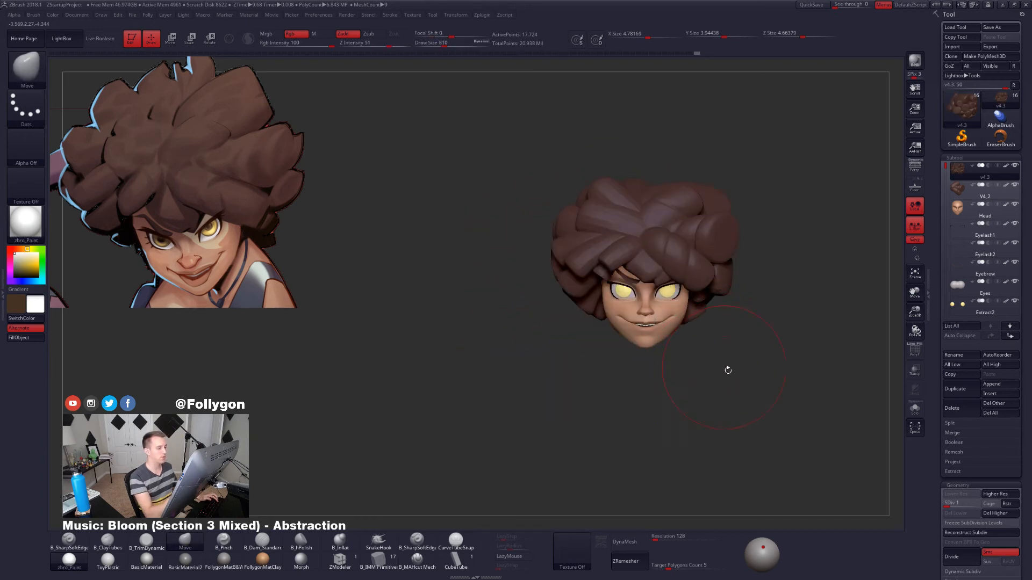
# Mask the hair subtool except the lower clump beside the character's right cheek.
pyautogui.keyDown('alt'); pyautogui.moveTo(752, 393); pyautogui.dragTo(704, 402); pyautogui.keyUp('alt')
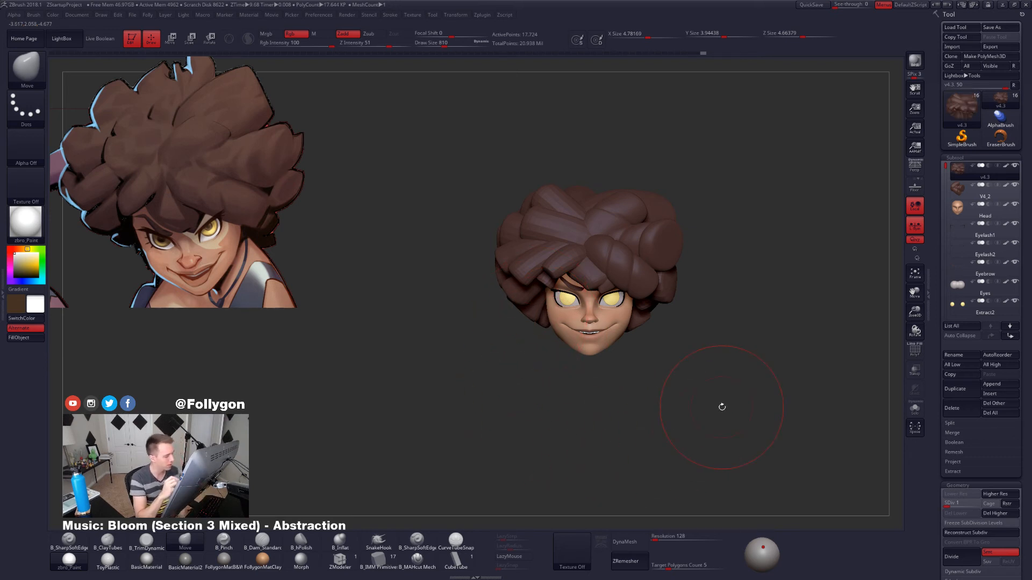
pyautogui.moveTo(671, 327); pyautogui.dragTo(803, 321)
pyautogui.moveTo(595, 354); pyautogui.dragTo(601, 457)
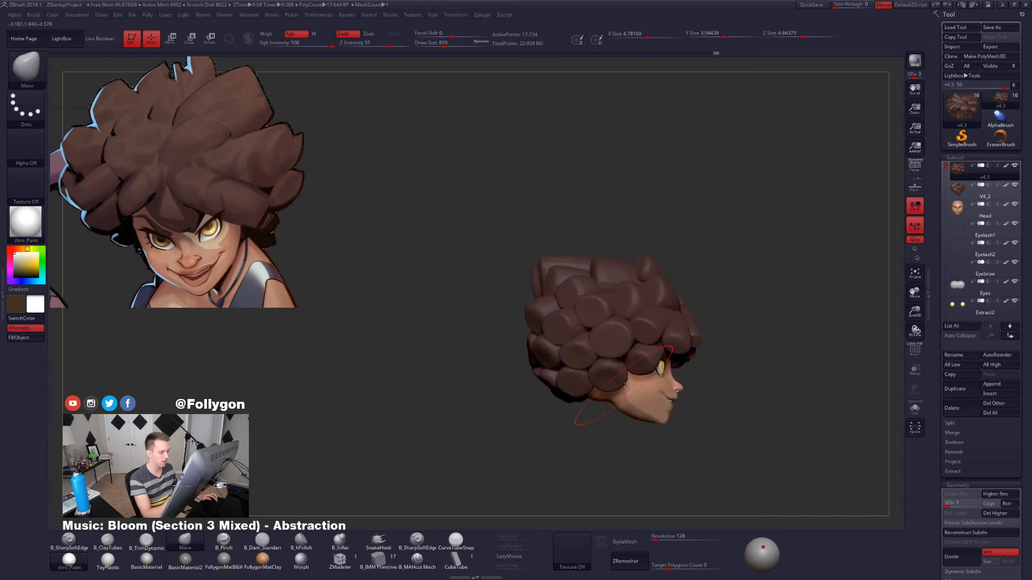
pyautogui.moveTo(623, 385)
pyautogui.keyDown('shift'); pyautogui.mouseDown(button='right')
pyautogui.moveTo(607, 390)
pyautogui.moveTo(621, 349)
pyautogui.moveTo(634, 357)
pyautogui.moveTo(636, 395)
pyautogui.mouseUp(button='right'); pyautogui.keyUp('shift')
pyautogui.press('w')
pyautogui.keyDown('ctrl'); pyautogui.click(631, 343); pyautogui.keyUp('ctrl')
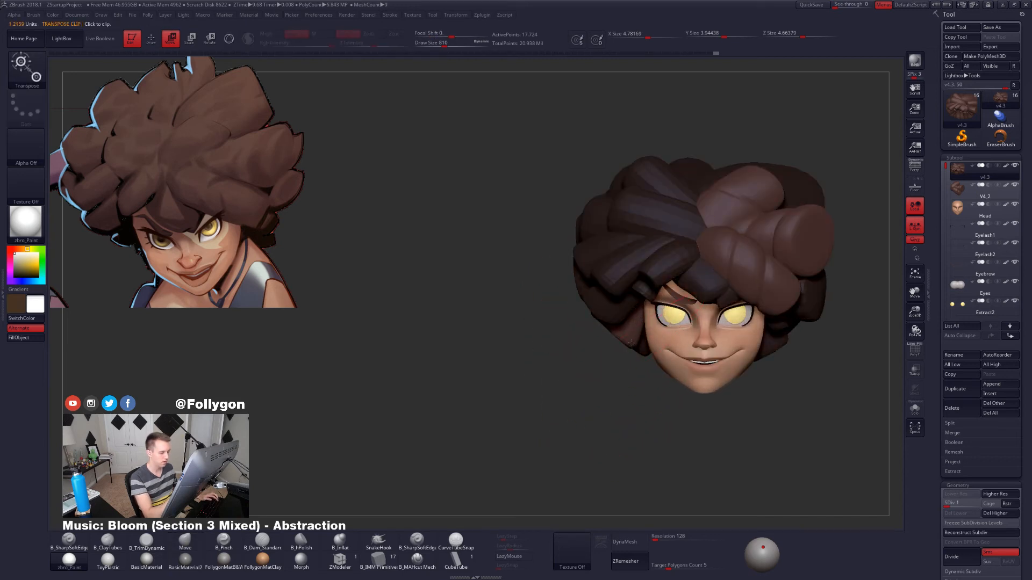
# Reshape the cheek clump with the Move brush, starting at draw size 537 and reducing it to 465.
pyautogui.press('q')
pyautogui.press('space')
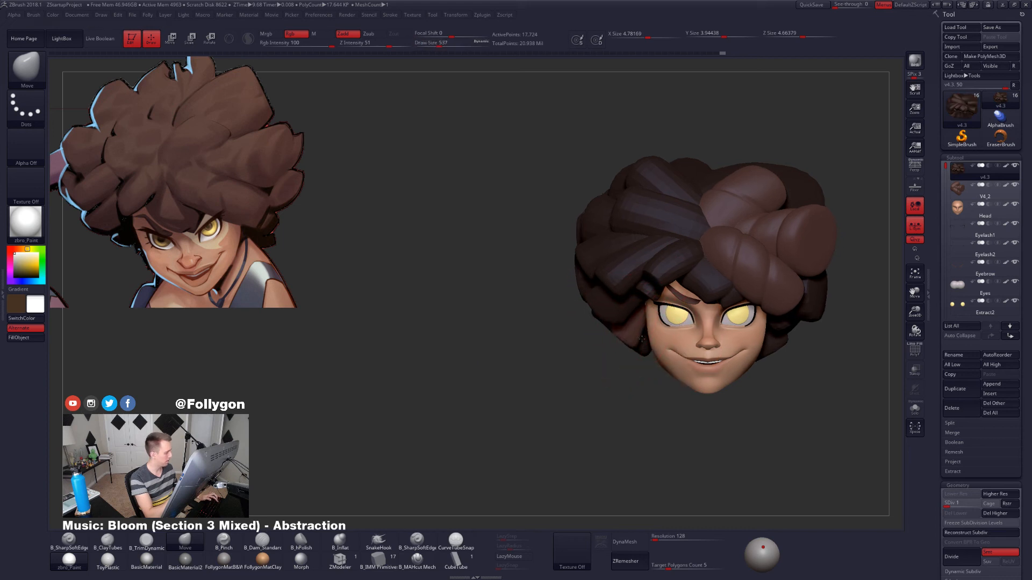
pyautogui.moveTo(641, 339); pyautogui.dragTo(640, 346, button='right')
pyautogui.press('space')
pyautogui.moveTo(638, 341)
pyautogui.mouseDown()
pyautogui.moveTo(651, 327)
pyautogui.moveTo(642, 338)
pyautogui.mouseUp()
pyautogui.moveTo(645, 365)
pyautogui.mouseDown(button='right')
pyautogui.moveTo(674, 324)
pyautogui.moveTo(687, 337)
pyautogui.moveTo(693, 433)
pyautogui.moveTo(663, 438)
pyautogui.moveTo(685, 399)
pyautogui.mouseUp(button='right')
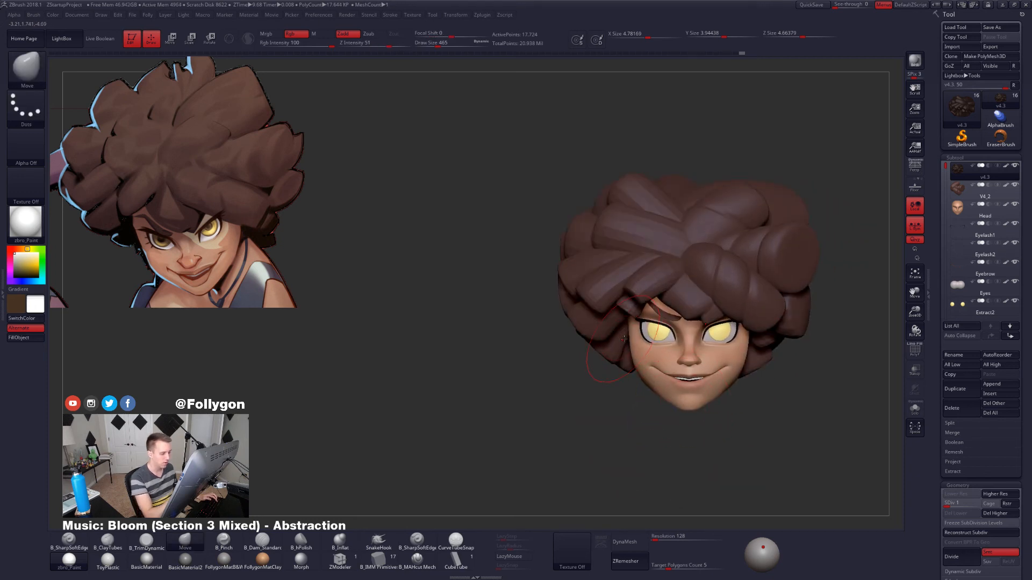
# Mask the v4.3 hair subtool except a clump by the character's right cheek and adjust it with the Move brush at draw size 764.
pyautogui.moveTo(623, 339)
pyautogui.mouseDown(button='right')
pyautogui.moveTo(645, 317)
pyautogui.moveTo(675, 431)
pyautogui.mouseUp(button='right')
pyautogui.hotkey('shift', 'f')
pyautogui.hotkey('shift', 'f')
pyautogui.press('space')
pyautogui.moveTo(621, 323); pyautogui.dragTo(628, 323)
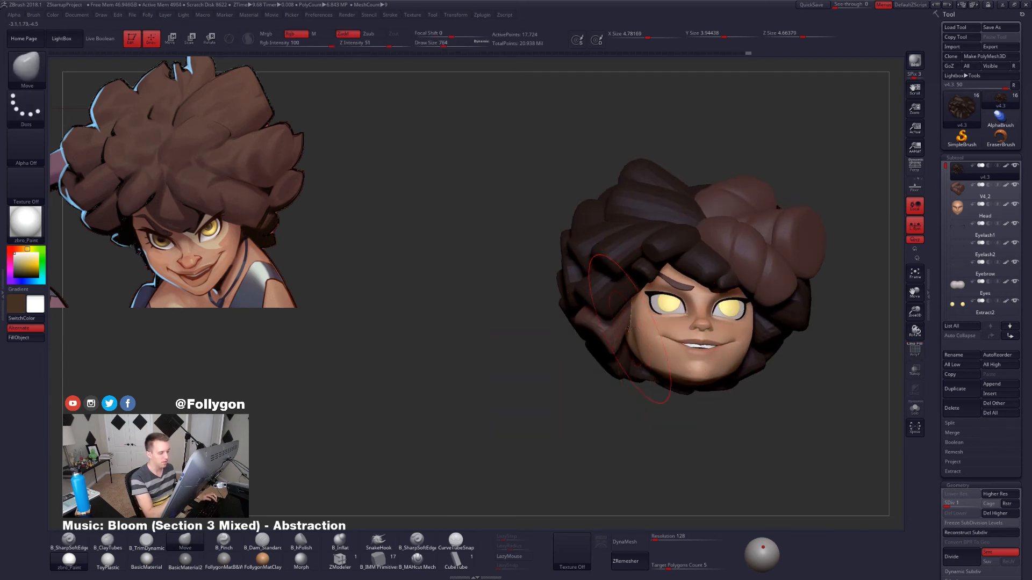
pyautogui.hotkey('shift', 's')
pyautogui.moveTo(628, 329); pyautogui.dragTo(634, 361, button='right')
pyautogui.press('w')
pyautogui.hotkey('shift', 's')
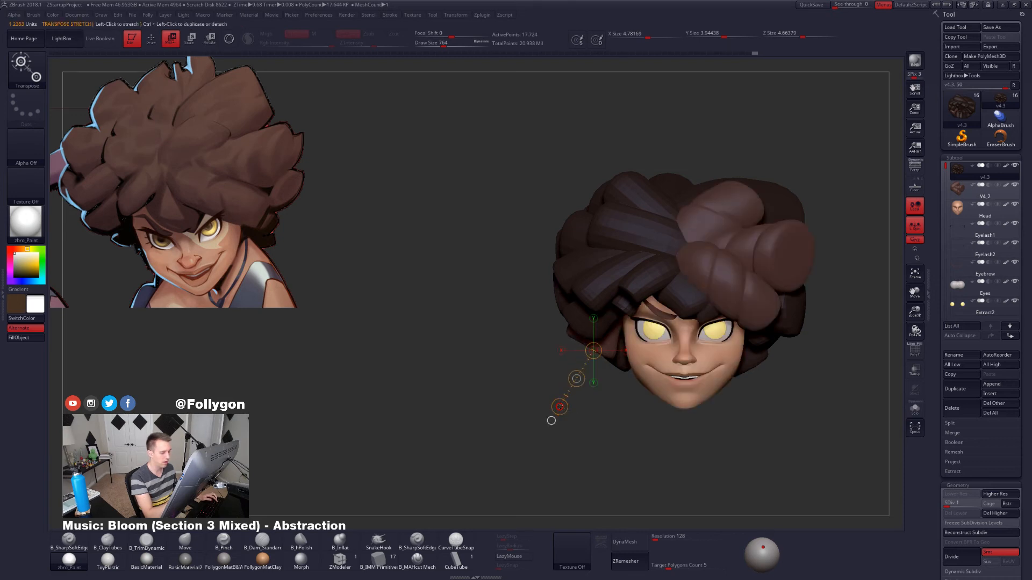
pyautogui.press('q')
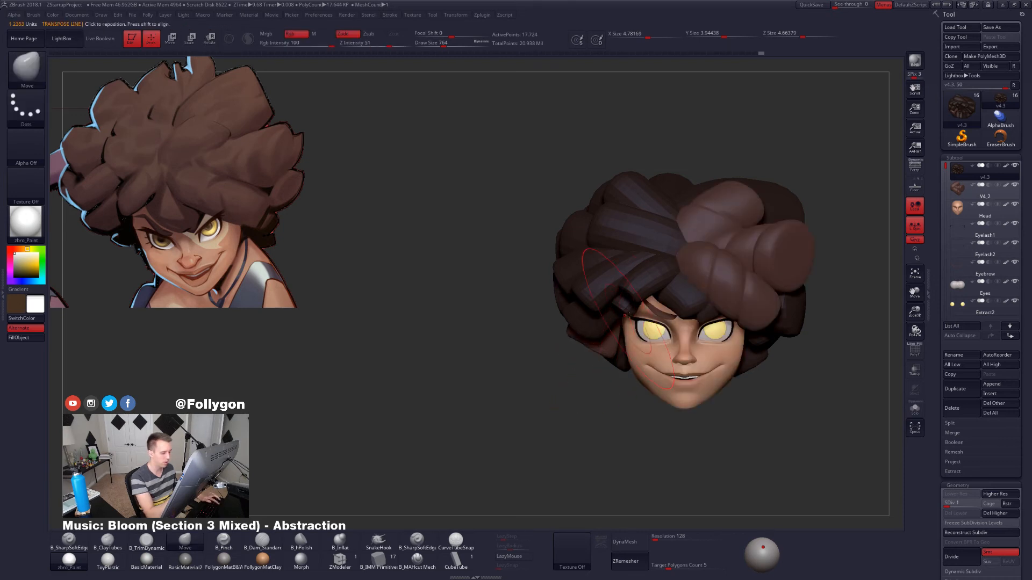
# Mask all but a low clump at the back right of the head, reshape it at draw size 465, and clear the mask.
pyautogui.moveTo(550, 420)
pyautogui.mouseDown(button='right')
pyautogui.moveTo(626, 332)
pyautogui.moveTo(578, 419)
pyautogui.moveTo(616, 382)
pyautogui.moveTo(596, 347)
pyautogui.mouseUp(button='right')
pyautogui.rightClick(561, 418)
pyautogui.moveTo(561, 418)
pyautogui.mouseDown(button='right')
pyautogui.moveTo(591, 380)
pyautogui.moveTo(654, 424)
pyautogui.mouseUp(button='right')
pyautogui.press('3')
pyautogui.press('w')
pyautogui.press('q')
pyautogui.moveTo(562, 384); pyautogui.dragTo(638, 359, button='right')
pyautogui.press('r')
pyautogui.moveTo(634, 353); pyautogui.dragTo(689, 417)
pyautogui.press('w')
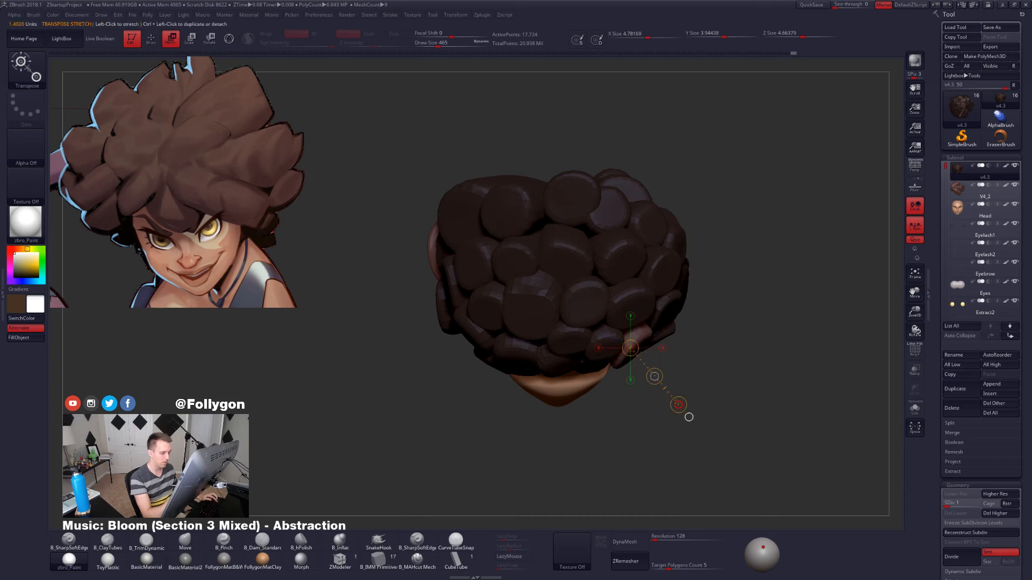
pyautogui.moveTo(673, 420)
pyautogui.mouseDown(button='right')
pyautogui.moveTo(687, 412)
pyautogui.moveTo(701, 365)
pyautogui.mouseUp(button='right')
pyautogui.press('q')
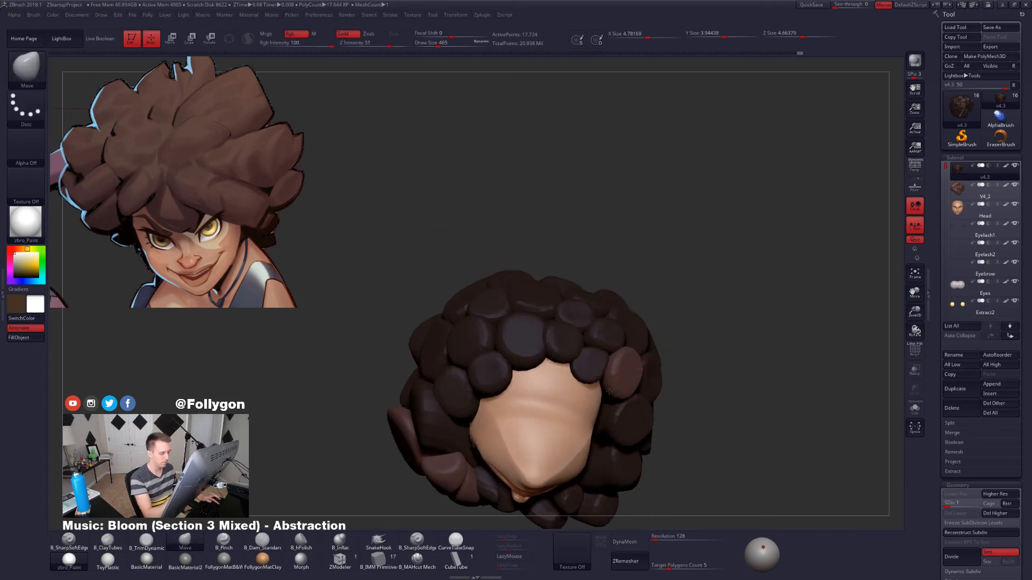
pyautogui.moveTo(631, 416)
pyautogui.mouseDown(button='right')
pyautogui.moveTo(623, 377)
pyautogui.moveTo(647, 370)
pyautogui.mouseUp(button='right')
pyautogui.keyDown('ctrl'); pyautogui.moveTo(661, 311); pyautogui.dragTo(673, 323); pyautogui.keyUp('ctrl')
# Enlarge the Move brush, mask the hair except one long clump running down from the crown, and reshape that clump.
pyautogui.moveTo(656, 343); pyautogui.dragTo(603, 341, button='right')
pyautogui.moveTo(594, 376)
pyautogui.mouseDown(button='right')
pyautogui.moveTo(631, 397)
pyautogui.moveTo(618, 349)
pyautogui.mouseUp(button='right')
pyautogui.press('space')
pyautogui.moveTo(651, 338); pyautogui.dragTo(661, 337)
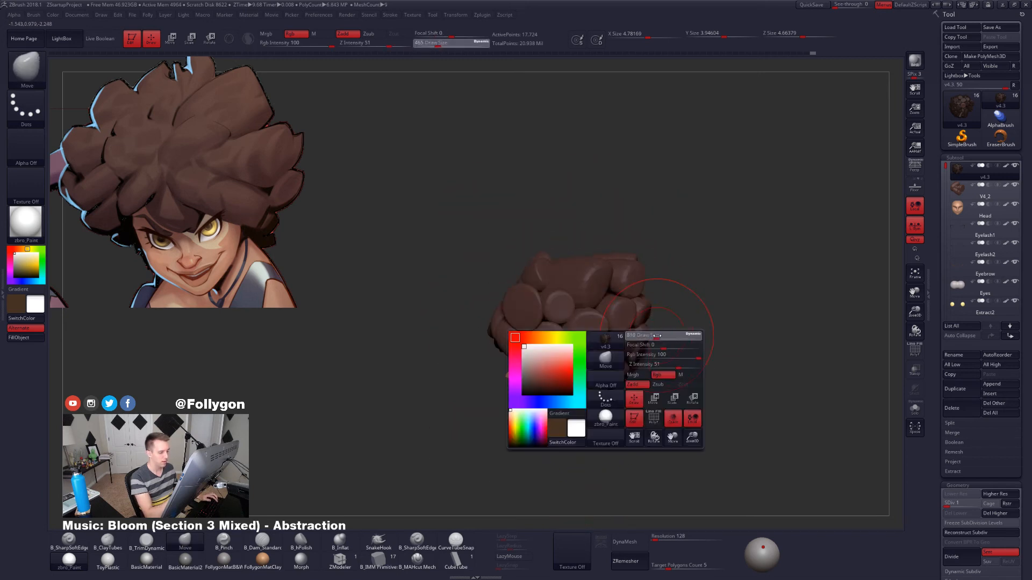
pyautogui.moveTo(624, 356); pyautogui.dragTo(627, 390, button='right')
pyautogui.press('w')
pyautogui.keyDown('ctrl'); pyautogui.click(641, 228); pyautogui.keyUp('ctrl')
pyautogui.press('q')
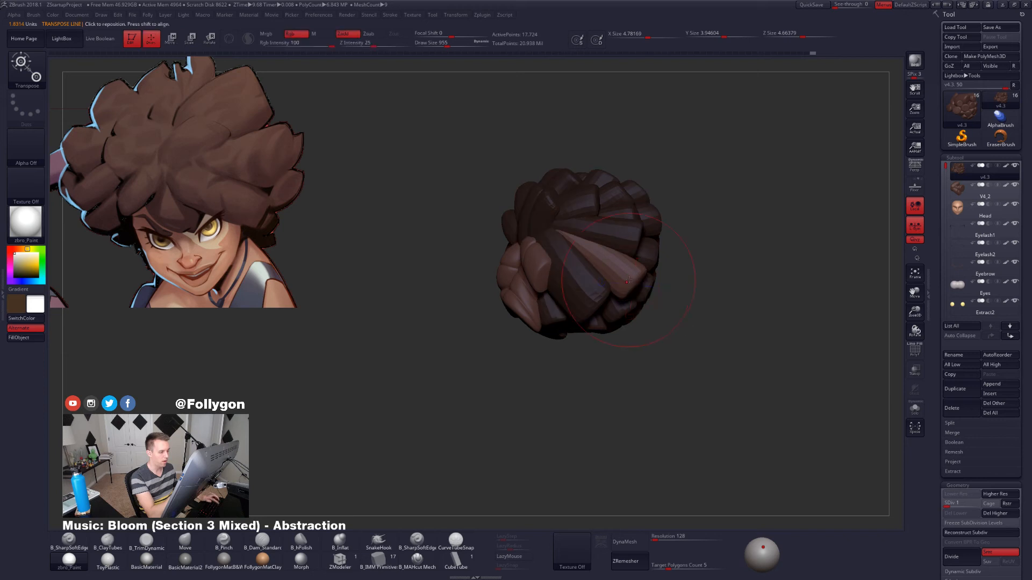
pyautogui.press('space')
pyautogui.moveTo(615, 316); pyautogui.dragTo(624, 316)
pyautogui.moveTo(628, 312)
pyautogui.mouseDown(button='right')
pyautogui.moveTo(637, 290)
pyautogui.moveTo(665, 338)
pyautogui.moveTo(636, 336)
pyautogui.moveTo(744, 386)
pyautogui.moveTo(765, 361)
pyautogui.moveTo(714, 416)
pyautogui.moveTo(670, 416)
pyautogui.moveTo(650, 434)
pyautogui.mouseUp(button='right')
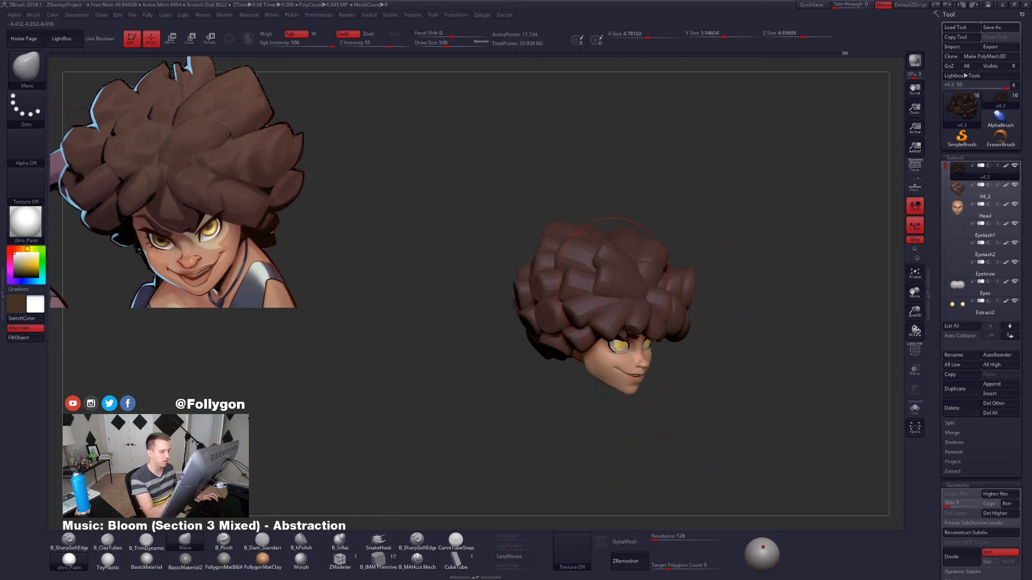
# Isolate another hair clump with a mask, adjust it with the Move brush at draw size 699, and clear the mask.
pyautogui.moveTo(630, 281); pyautogui.dragTo(633, 224, button='right')
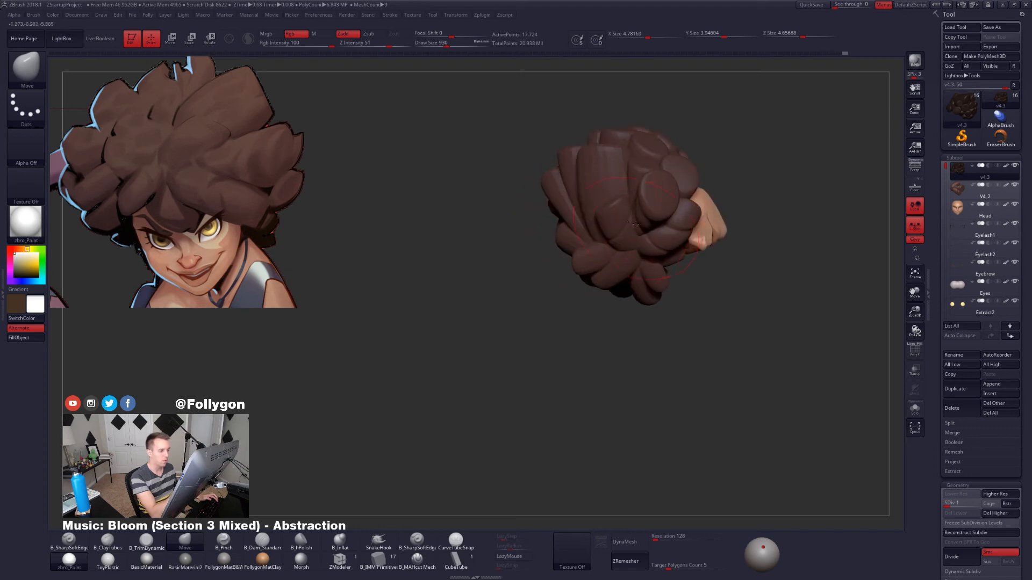
pyautogui.moveTo(641, 280)
pyautogui.mouseDown(button='right')
pyautogui.moveTo(691, 328)
pyautogui.moveTo(645, 354)
pyautogui.moveTo(618, 354)
pyautogui.moveTo(668, 373)
pyautogui.moveTo(595, 334)
pyautogui.moveTo(642, 355)
pyautogui.moveTo(653, 333)
pyautogui.moveTo(612, 322)
pyautogui.moveTo(634, 294)
pyautogui.moveTo(595, 311)
pyautogui.moveTo(626, 293)
pyautogui.moveTo(653, 303)
pyautogui.moveTo(680, 402)
pyautogui.mouseUp(button='right')
pyautogui.rightClick(591, 350)
pyautogui.press('w')
pyautogui.keyDown('ctrl'); pyautogui.click(634, 294); pyautogui.keyUp('ctrl')
pyautogui.press('q')
pyautogui.keyDown('ctrl'); pyautogui.moveTo(681, 402); pyautogui.dragTo(687, 412); pyautogui.keyUp('ctrl')
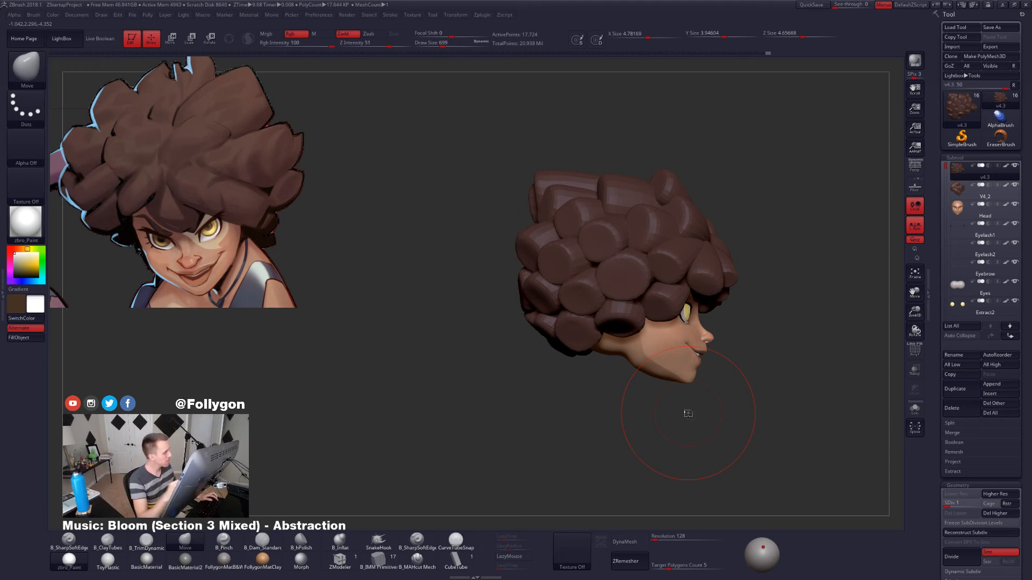
# Mask the hair except a rounded clump at the back right of the head and reshape it at draw size 930.
pyautogui.moveTo(586, 294); pyautogui.dragTo(644, 290, button='right')
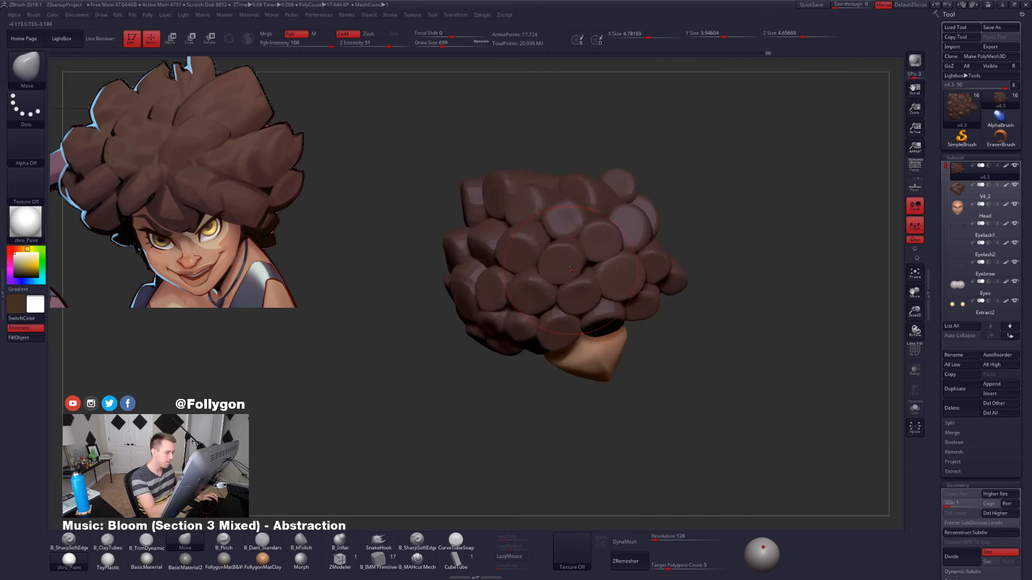
pyautogui.press('w')
pyautogui.keyDown('ctrl'); pyautogui.click(564, 266); pyautogui.keyUp('ctrl')
pyautogui.press('q')
pyautogui.moveTo(564, 297); pyautogui.dragTo(508, 320, button='right')
pyautogui.press('space')
pyautogui.moveTo(558, 265); pyautogui.dragTo(565, 264)
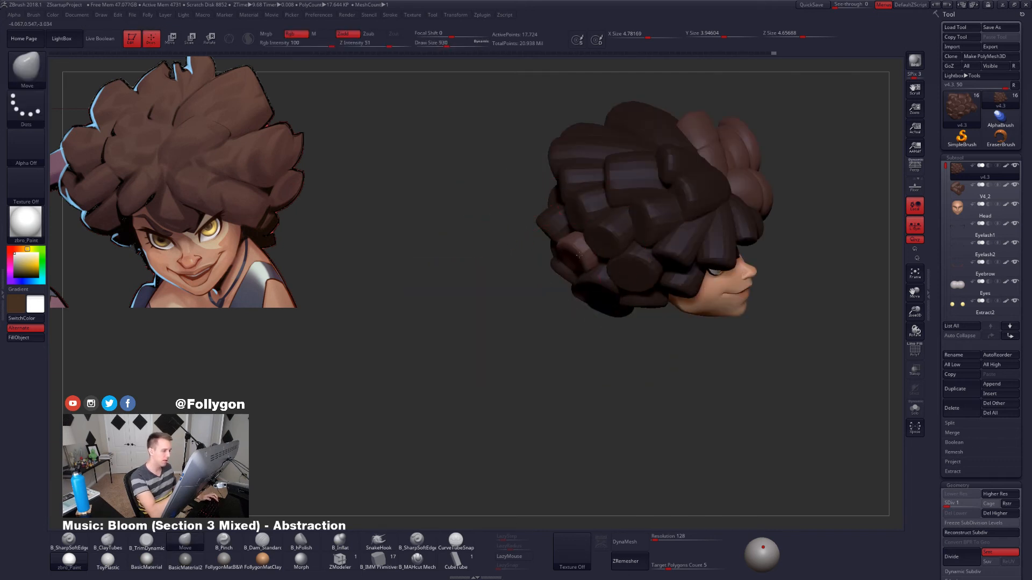
# Isolate further clumps on the right rear side of the hair with masks and adjust each with the Move brush.
pyautogui.press('w')
pyautogui.keyDown('ctrl'); pyautogui.click(606, 245); pyautogui.keyUp('ctrl')
pyautogui.press('q')
pyautogui.moveTo(640, 233)
pyautogui.mouseDown(button='right')
pyautogui.moveTo(605, 252)
pyautogui.moveTo(680, 228)
pyautogui.moveTo(597, 258)
pyautogui.moveTo(592, 271)
pyautogui.mouseUp(button='right')
pyautogui.press('w')
pyautogui.keyDown('ctrl'); pyautogui.click(584, 206); pyautogui.keyUp('ctrl')
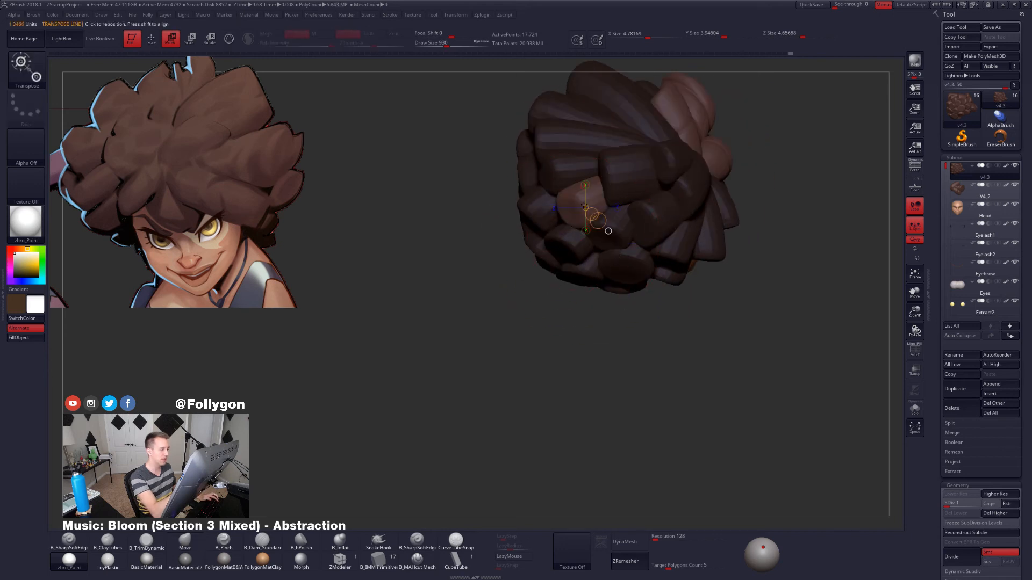
pyautogui.press('q')
pyautogui.moveTo(607, 231)
pyautogui.mouseDown(button='right')
pyautogui.moveTo(580, 209)
pyautogui.moveTo(674, 243)
pyautogui.mouseUp(button='right')
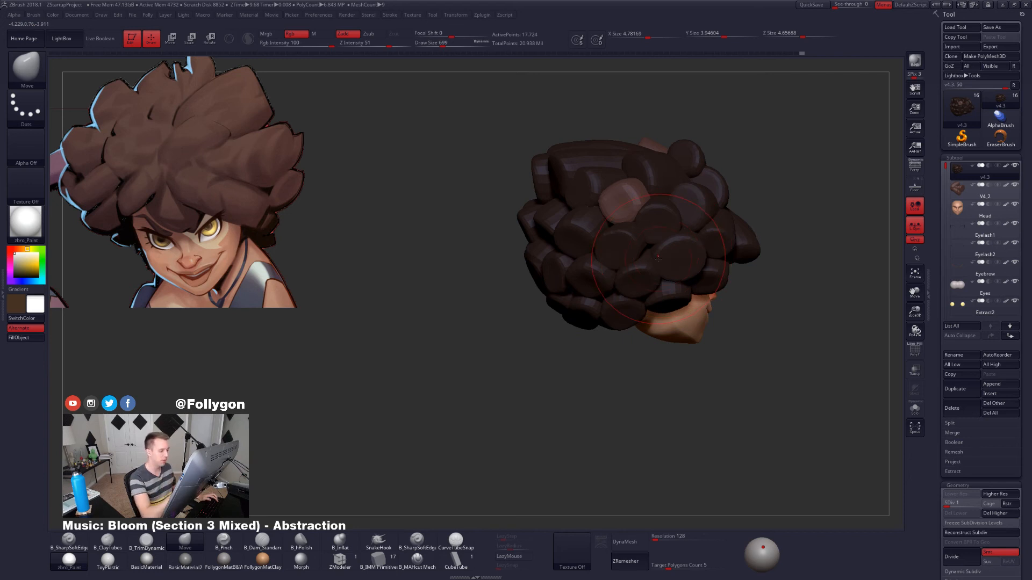
# Mask all but the lowest clump beside the character's right jaw and reshape it with a larger Move brush.
pyautogui.press('w')
pyautogui.keyDown('ctrl'); pyautogui.click(668, 292); pyautogui.keyUp('ctrl')
pyautogui.press('q')
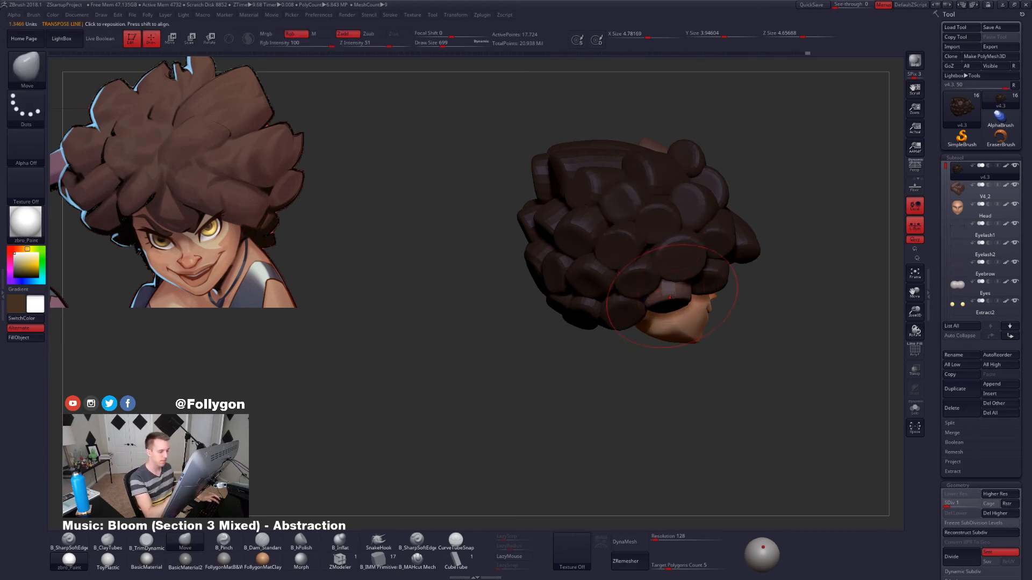
pyautogui.press('space')
pyautogui.moveTo(669, 303); pyautogui.dragTo(685, 303)
pyautogui.press('space')
pyautogui.moveTo(685, 302)
pyautogui.mouseDown(button='right')
pyautogui.moveTo(665, 292)
pyautogui.moveTo(513, 376)
pyautogui.mouseUp(button='right')
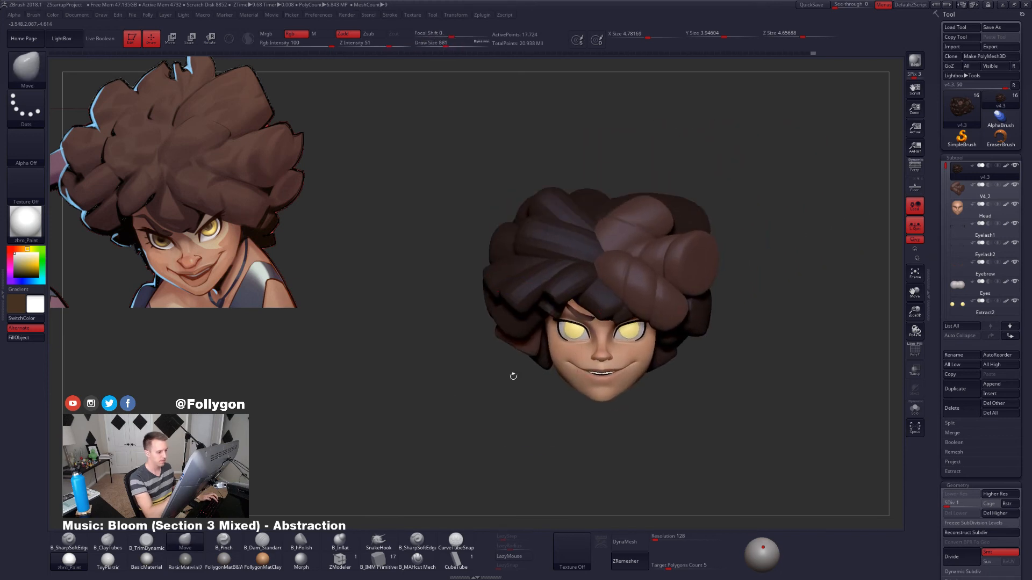
# Isolate the low clump beside the character's left jaw with a mask and reshape it, reducing the draw size to 430.
pyautogui.moveTo(669, 360)
pyautogui.mouseDown(button='right')
pyautogui.moveTo(707, 352)
pyautogui.moveTo(647, 352)
pyautogui.moveTo(668, 341)
pyautogui.moveTo(632, 328)
pyautogui.moveTo(618, 306)
pyautogui.mouseUp(button='right')
pyautogui.press('w')
pyautogui.press('q')
pyautogui.press('space')
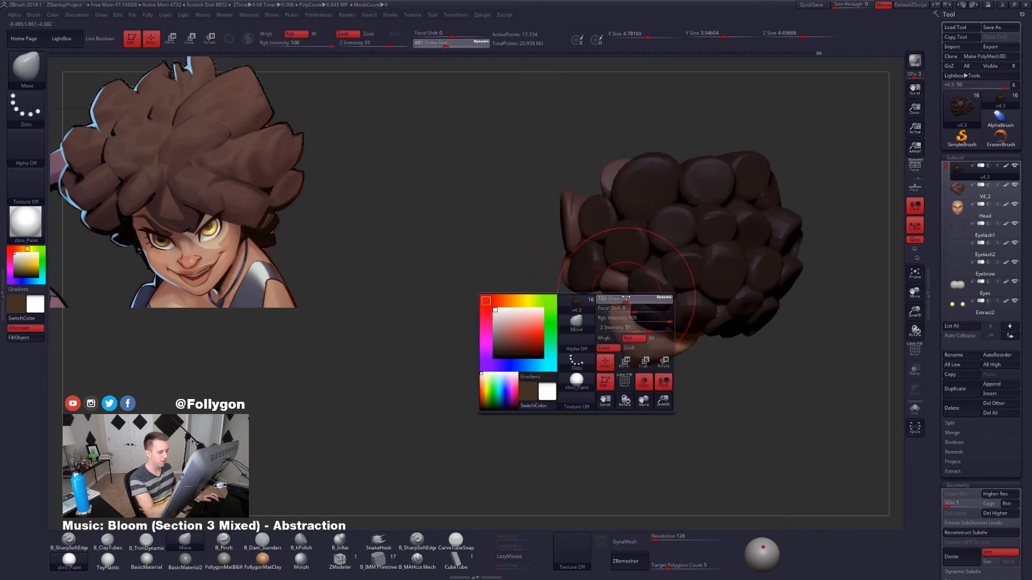
pyautogui.moveTo(626, 299); pyautogui.dragTo(616, 298)
pyautogui.moveTo(515, 344); pyautogui.dragTo(594, 330, button='right')
pyautogui.press('space')
pyautogui.moveTo(594, 329); pyautogui.dragTo(583, 329)
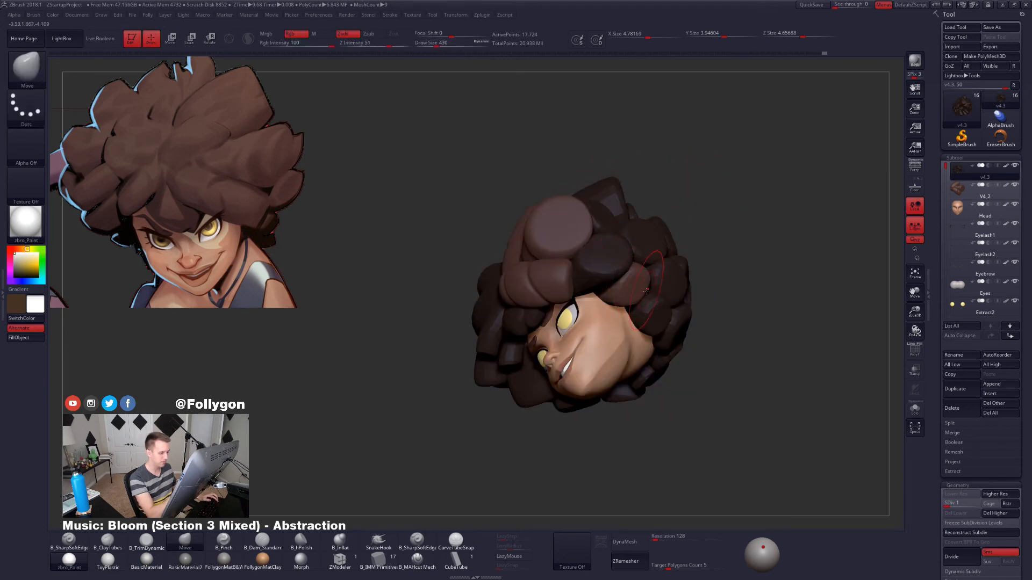
pyautogui.moveTo(602, 344); pyautogui.dragTo(538, 330, button='right')
pyautogui.keyDown('ctrl'); pyautogui.moveTo(618, 269); pyautogui.dragTo(644, 290, button='right'); pyautogui.keyUp('ctrl')
pyautogui.press('3')
pyautogui.moveTo(658, 288)
pyautogui.mouseDown()
pyautogui.moveTo(648, 293)
pyautogui.moveTo(661, 294)
pyautogui.mouseUp()
pyautogui.press('4')
# Mask all but the round clump behind the left side of the jaw and reshape it, ending at draw size 414.
pyautogui.moveTo(677, 306)
pyautogui.mouseDown(button='right')
pyautogui.moveTo(752, 309)
pyautogui.moveTo(683, 314)
pyautogui.moveTo(731, 307)
pyautogui.moveTo(695, 291)
pyautogui.mouseUp(button='right')
pyautogui.press('w')
pyautogui.keyDown('ctrl'); pyautogui.click(676, 322); pyautogui.keyUp('ctrl')
pyautogui.press('q')
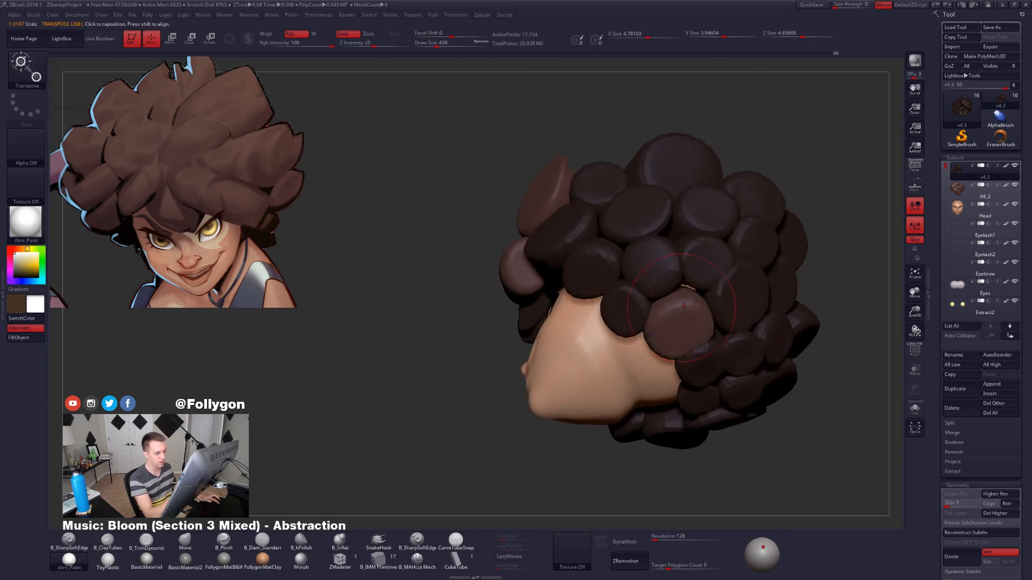
pyautogui.press('space')
pyautogui.moveTo(678, 313); pyautogui.dragTo(693, 314)
pyautogui.moveTo(723, 308)
pyautogui.mouseDown(button='right')
pyautogui.moveTo(695, 311)
pyautogui.moveTo(692, 334)
pyautogui.moveTo(678, 313)
pyautogui.mouseUp(button='right')
pyautogui.press('space')
pyautogui.moveTo(700, 316); pyautogui.dragTo(693, 315)
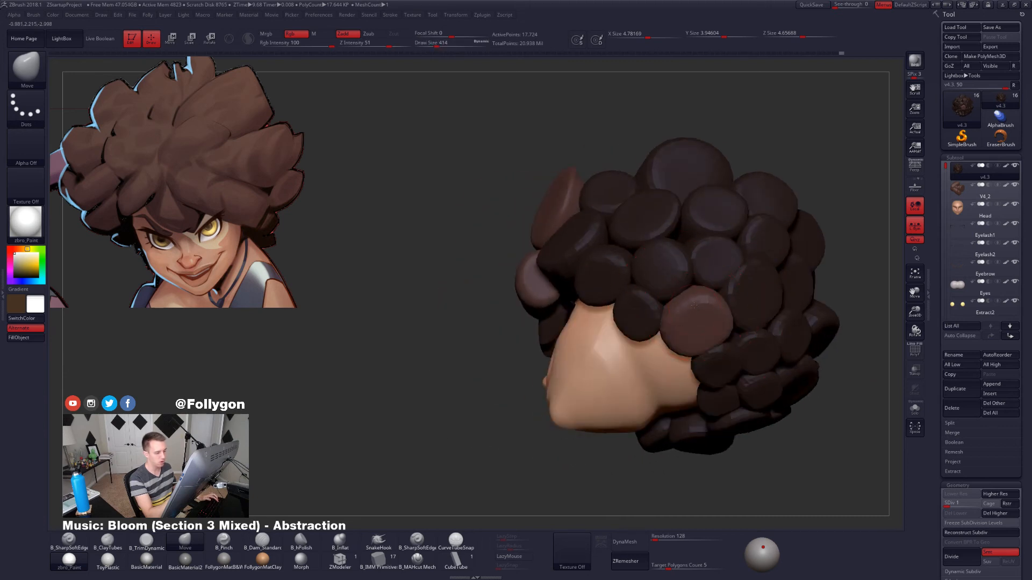
# Isolate the small clump above the one just edited and reshape it with a much larger Move brush, smoothing its surface.
pyautogui.moveTo(701, 352)
pyautogui.mouseDown(button='right')
pyautogui.moveTo(711, 376)
pyautogui.moveTo(705, 339)
pyautogui.mouseUp(button='right')
pyautogui.press('w')
pyautogui.keyDown('ctrl'); pyautogui.click(708, 258); pyautogui.keyUp('ctrl')
pyautogui.press('q')
pyautogui.press('space')
pyautogui.moveTo(708, 258); pyautogui.dragTo(720, 263)
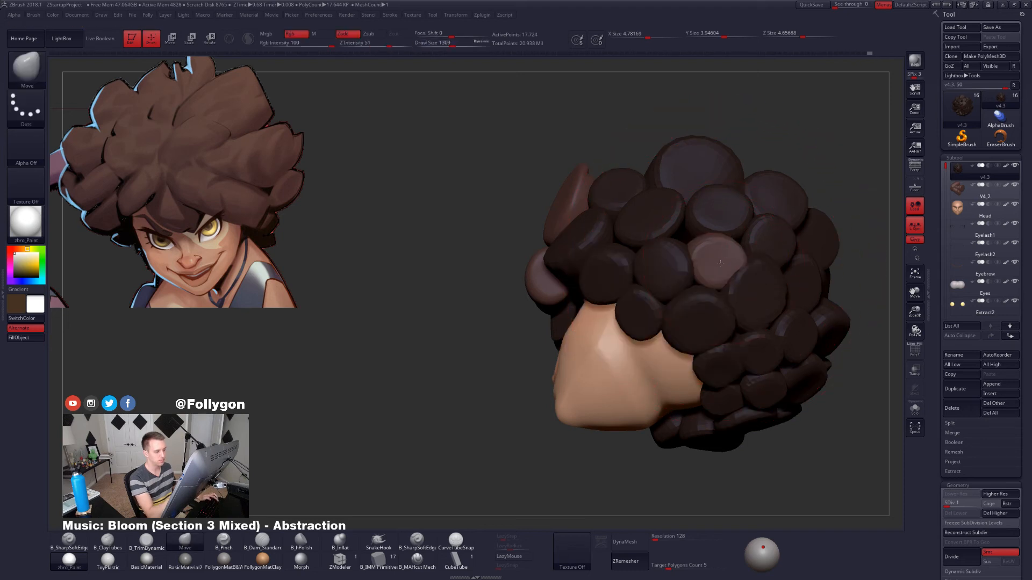
pyautogui.moveTo(709, 267); pyautogui.dragTo(737, 280, button='right')
pyautogui.press('shift')
pyautogui.moveTo(738, 279); pyautogui.dragTo(735, 267)
# Mask all but the central clump at the back of the head and reshape it, reducing the draw size to 556.
pyautogui.moveTo(730, 275)
pyautogui.mouseDown(button='right')
pyautogui.moveTo(664, 276)
pyautogui.moveTo(698, 247)
pyautogui.moveTo(657, 273)
pyautogui.mouseUp(button='right')
pyautogui.press('w')
pyautogui.moveTo(665, 287); pyautogui.dragTo(701, 282)
pyautogui.press('q')
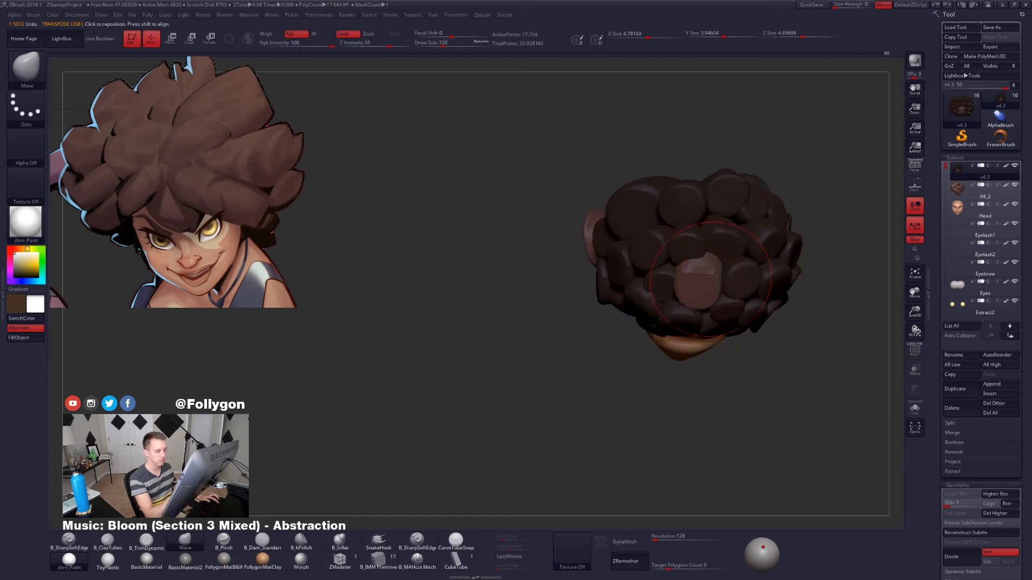
pyautogui.moveTo(703, 281)
pyautogui.mouseDown(button='right')
pyautogui.moveTo(717, 285)
pyautogui.moveTo(686, 286)
pyautogui.mouseUp(button='right')
pyautogui.press('space')
pyautogui.moveTo(712, 285); pyautogui.dragTo(705, 285)
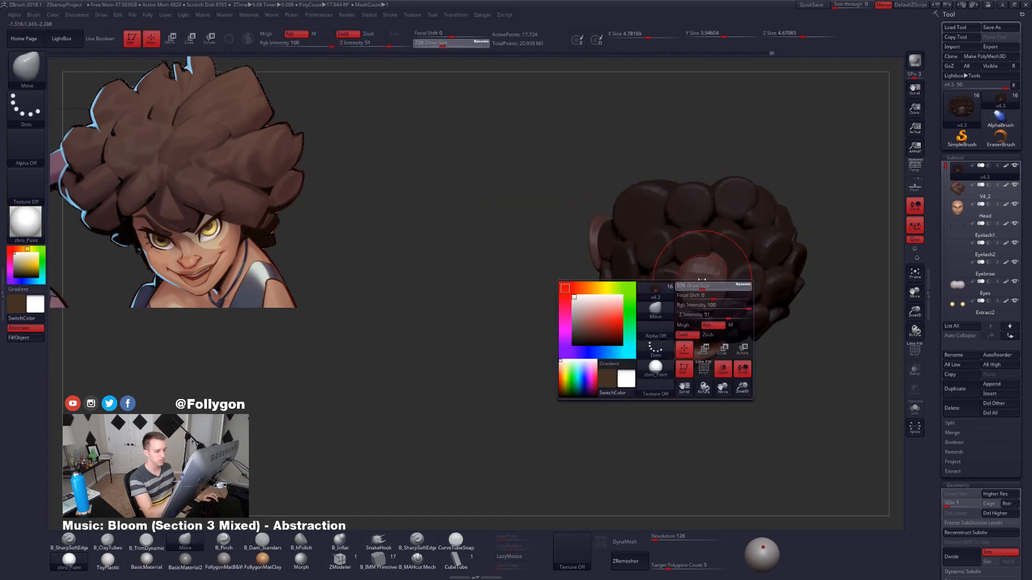
# Show only the back clump's polygroup in Solo mode, ready for trimming with an enlarged B_TrimDynamic brush.
pyautogui.press('b')
pyautogui.press('t')
pyautogui.press('d')
pyautogui.moveTo(709, 317)
pyautogui.mouseDown(button='right')
pyautogui.moveTo(708, 289)
pyautogui.moveTo(696, 374)
pyautogui.moveTo(755, 359)
pyautogui.moveTo(739, 369)
pyautogui.mouseUp(button='right')
pyautogui.keyDown('ctrl'); pyautogui.keyDown('shift'); pyautogui.click(708, 288); pyautogui.keyUp('shift'); pyautogui.keyUp('ctrl')
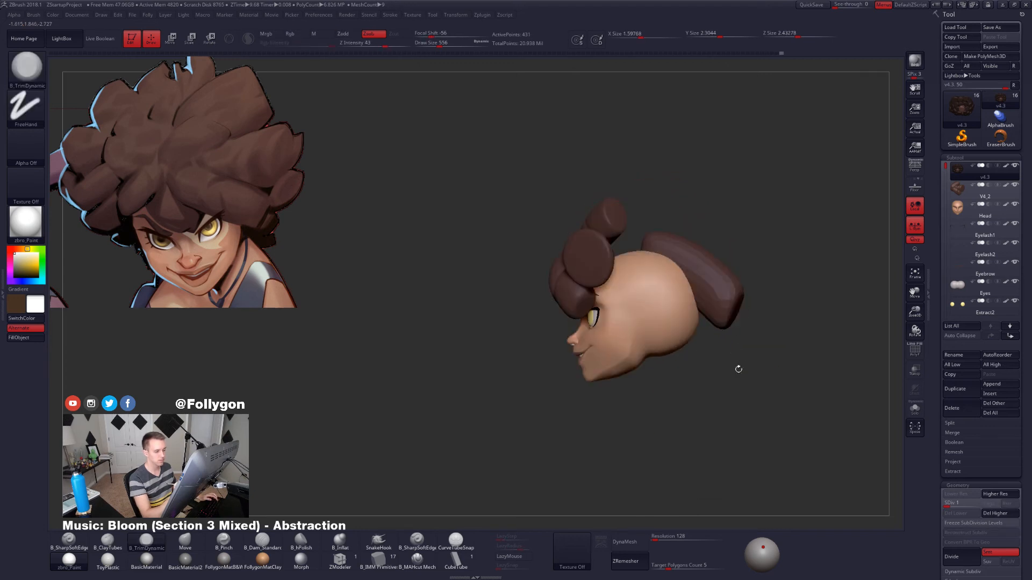
pyautogui.press('space')
pyautogui.moveTo(696, 320); pyautogui.dragTo(706, 319)
pyautogui.hotkey('alt', 's')
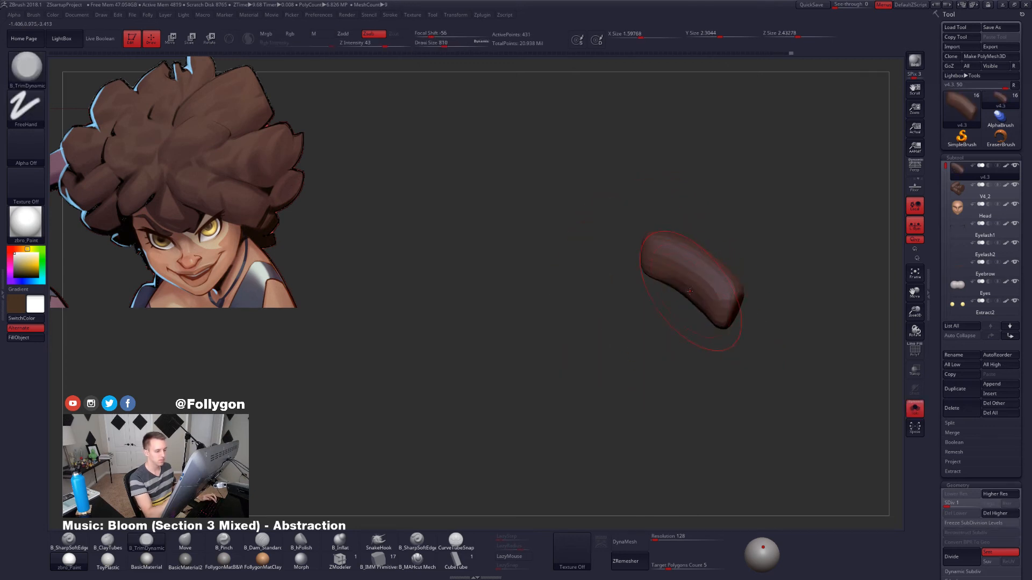
# Try reshaping the isolated back clump with the Move brush, and undo the last four changes.
pyautogui.press('b')
pyautogui.press('m')
pyautogui.press('v')
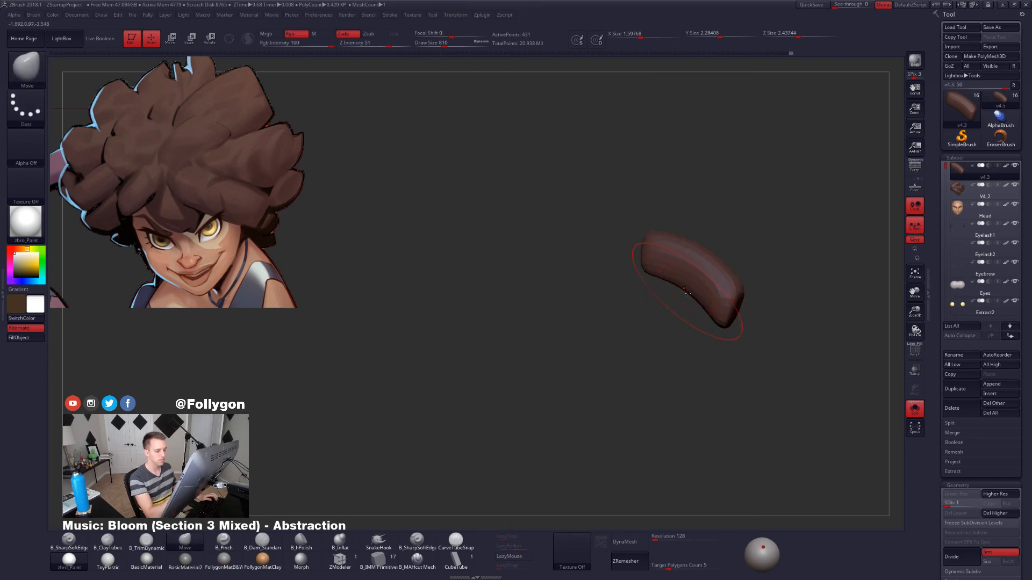
pyautogui.hotkey('alt', 's')
pyautogui.hotkey('alt', 's')
pyautogui.hotkey('ctrl', 'z')
pyautogui.hotkey('ctrl', 'z')
pyautogui.hotkey('ctrl', 'z')
pyautogui.hotkey('ctrl', 'z')
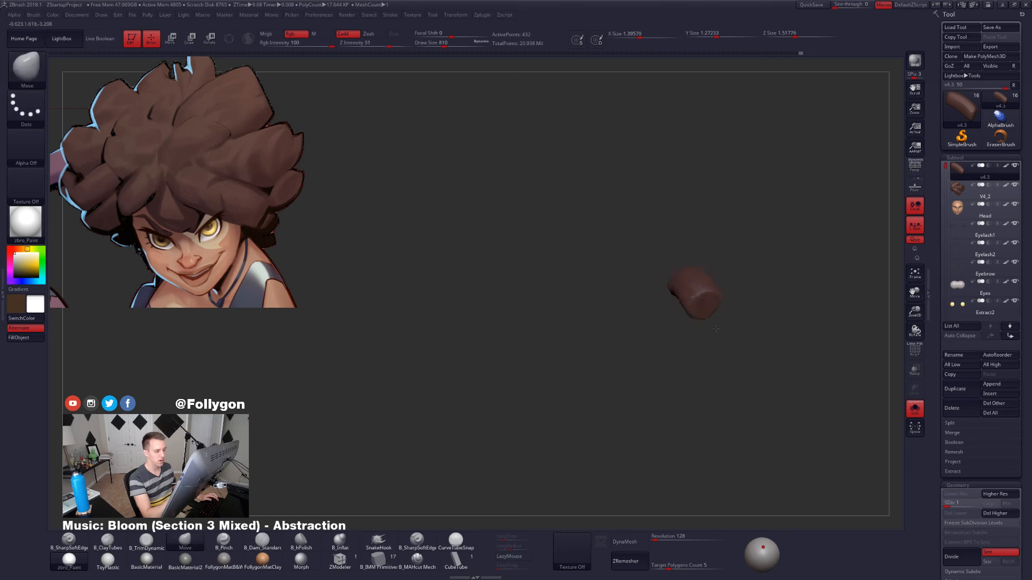
# Adjust the isolated clump with the Move brush at draw size 556 and bring back the full hair and head.
pyautogui.press('space')
pyautogui.moveTo(716, 329); pyautogui.dragTo(710, 303)
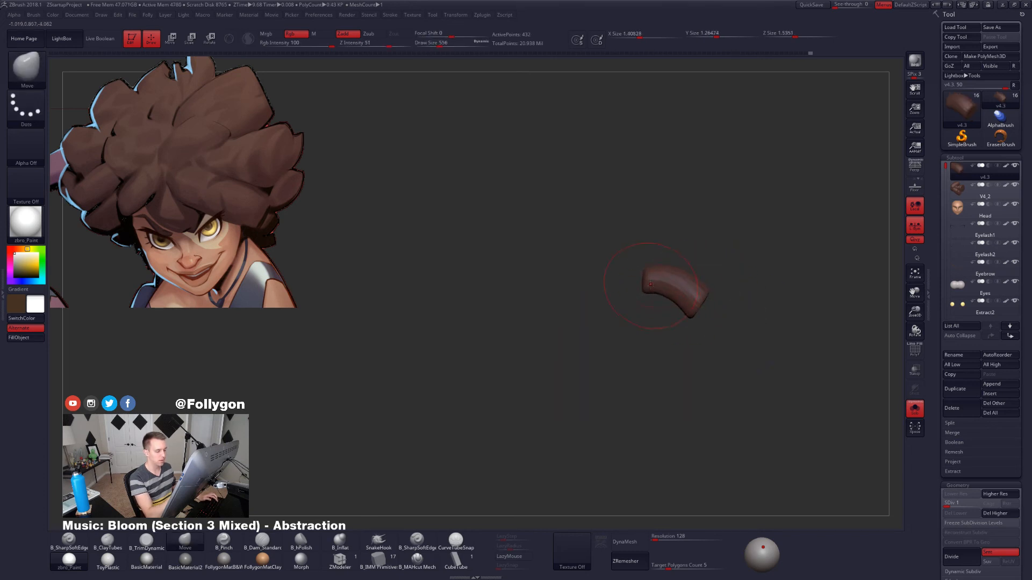
pyautogui.hotkey('ctrl', 'shift', 'z')
pyautogui.hotkey('ctrl', 'shift', 's')
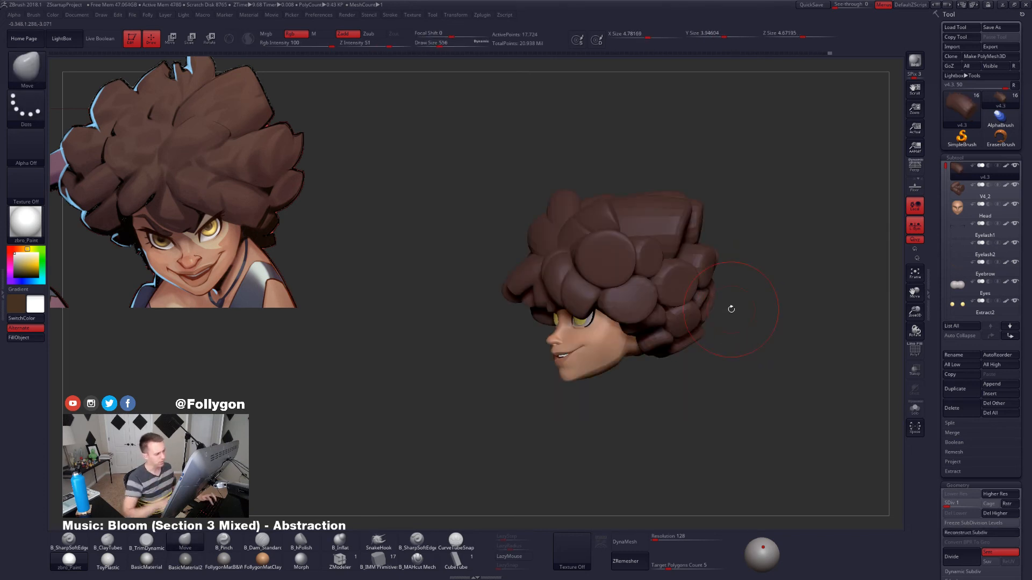
# Subdivide the v4.3 hair subtool up to level 5 and check its polygroups with the polyframe display.
pyautogui.moveTo(784, 351); pyautogui.dragTo(682, 383)
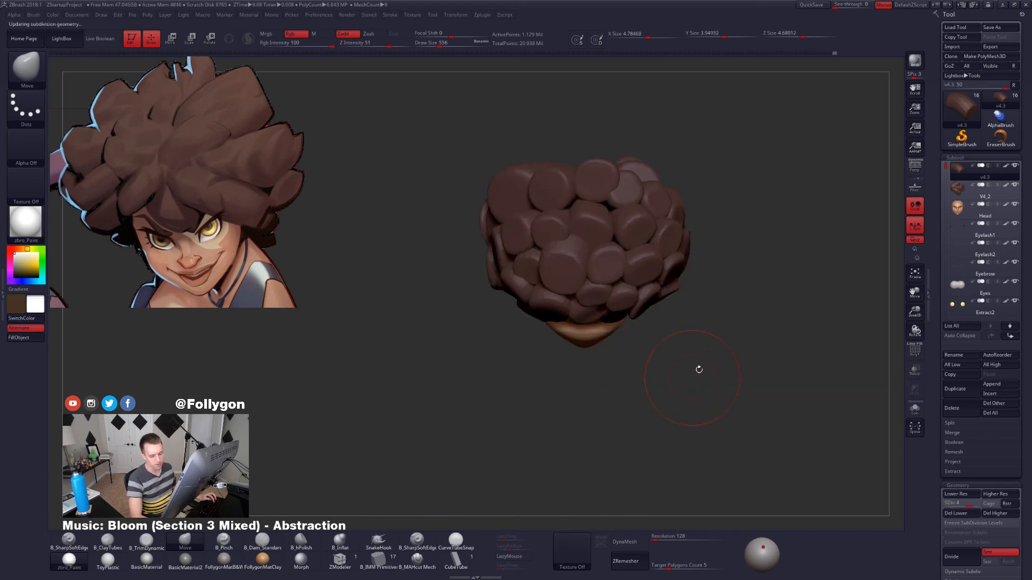
pyautogui.hotkey('ctrl', 'd')
pyautogui.moveTo(652, 362); pyautogui.dragTo(670, 293)
pyautogui.moveTo(577, 285); pyautogui.dragTo(656, 252)
pyautogui.hotkey('shift', 'f')
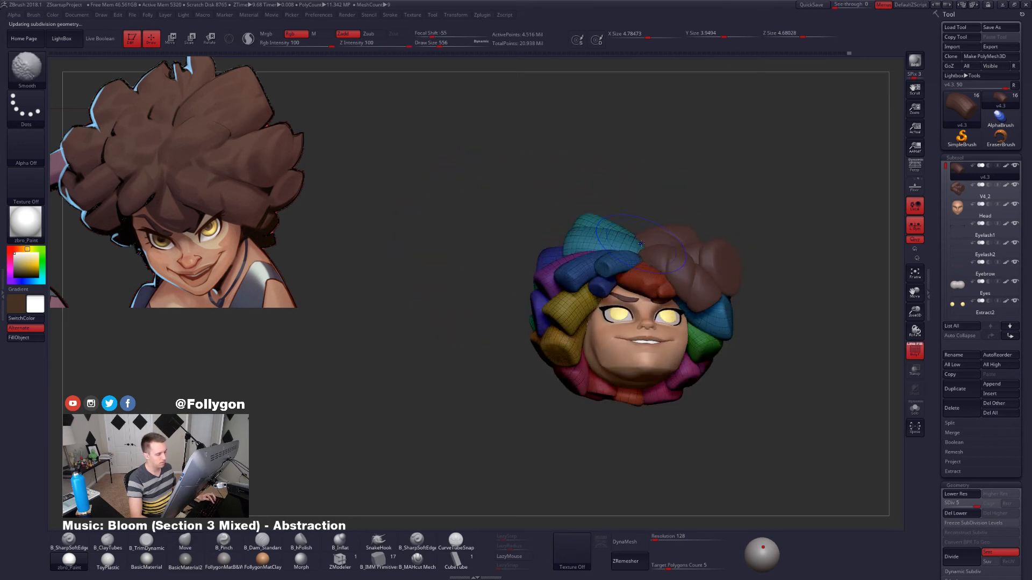
pyautogui.hotkey('shift', 'f')
# Delete the lower subdivision levels of the v4.3 hair and set the Move brush's draw size to 350.
pyautogui.click(956, 514)
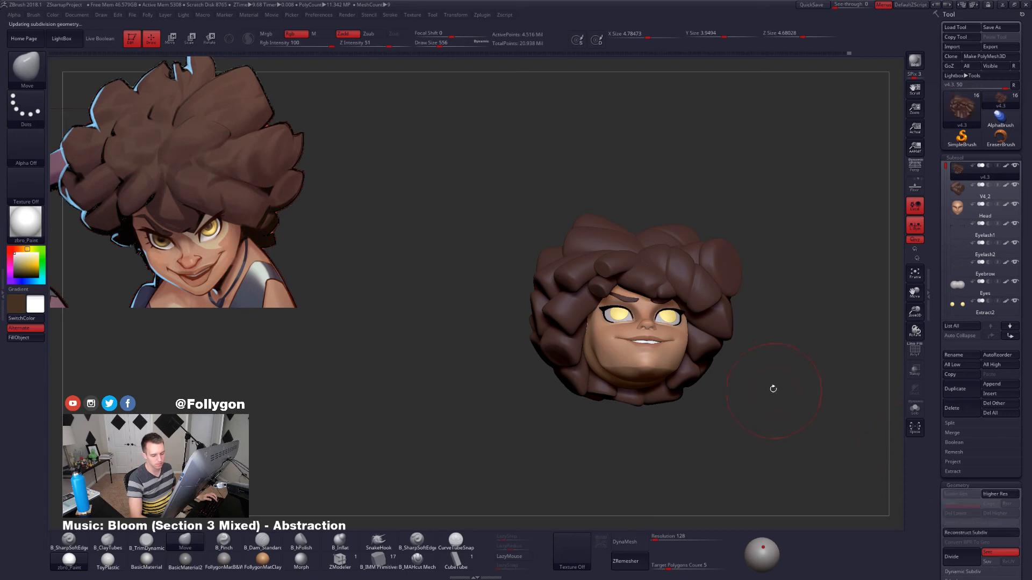
pyautogui.moveTo(774, 387); pyautogui.dragTo(662, 332)
pyautogui.moveTo(600, 317); pyautogui.dragTo(639, 295, button='right')
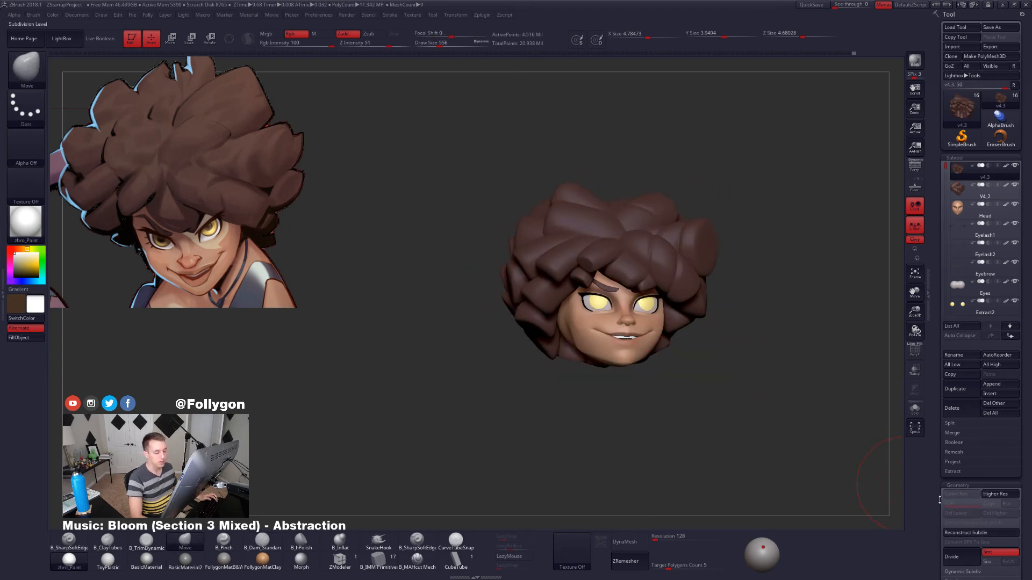
pyautogui.press('space')
pyautogui.moveTo(778, 311); pyautogui.dragTo(772, 306)
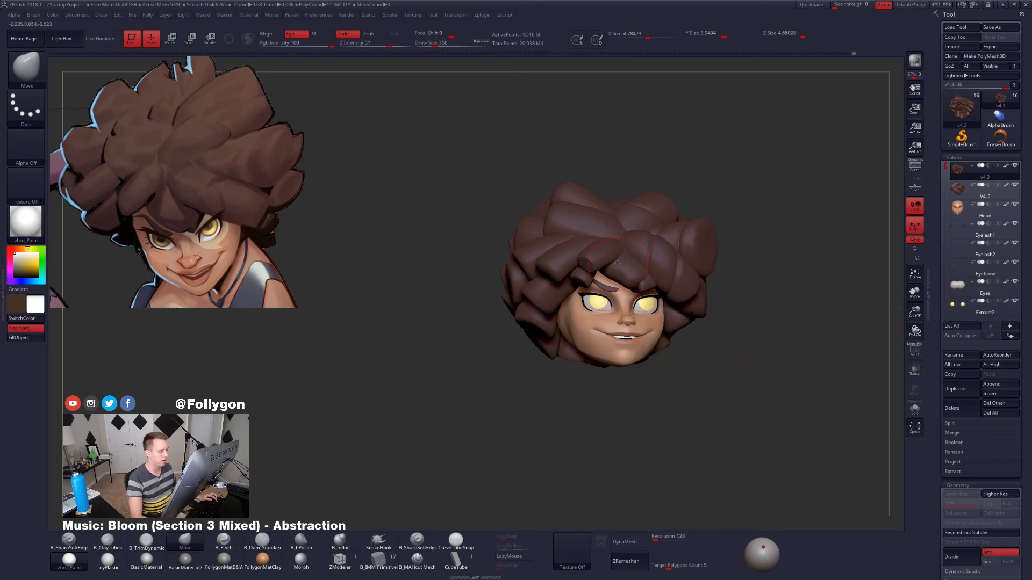
# Show the v4.3 hair subtool alone in Solo mode with its polyframe display turned on.
pyautogui.moveTo(617, 263)
pyautogui.mouseDown(button='right')
pyautogui.moveTo(622, 304)
pyautogui.moveTo(859, 348)
pyautogui.mouseUp(button='right')
pyautogui.hotkey('shift', 'f')
pyautogui.hotkey('shift', 'f')
pyautogui.hotkey('shift', 's')
pyautogui.hotkey('shift', 'f')
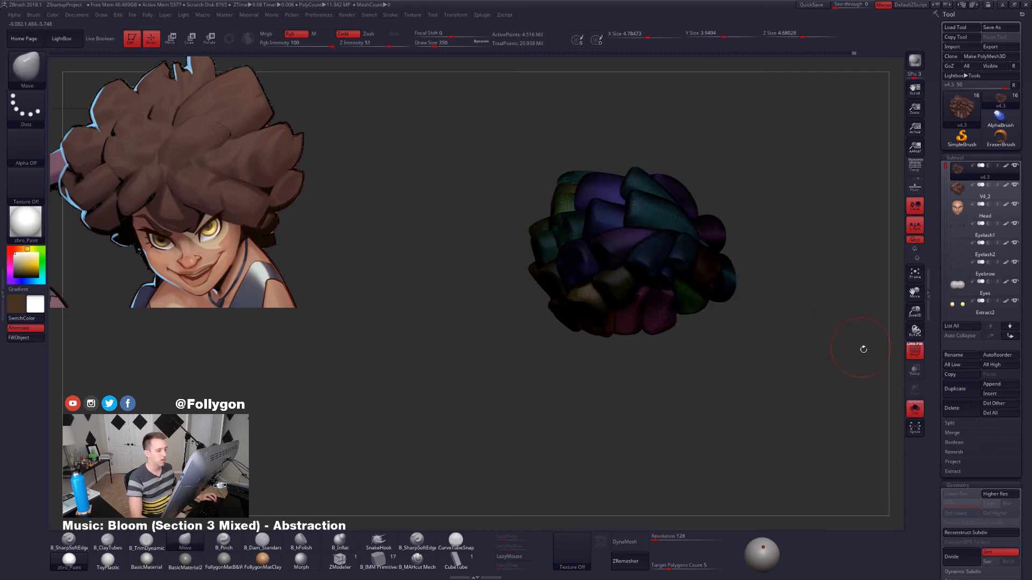
# Regroup the v4.3 hair with Auto Groups so each separate clump gets its own polygroup.
pyautogui.click(910, 344)
pyautogui.keyDown('alt'); pyautogui.moveTo(828, 280); pyautogui.dragTo(751, 276, button='right'); pyautogui.keyUp('alt')
pyautogui.hotkey('ctrl', 'shift', 'f')
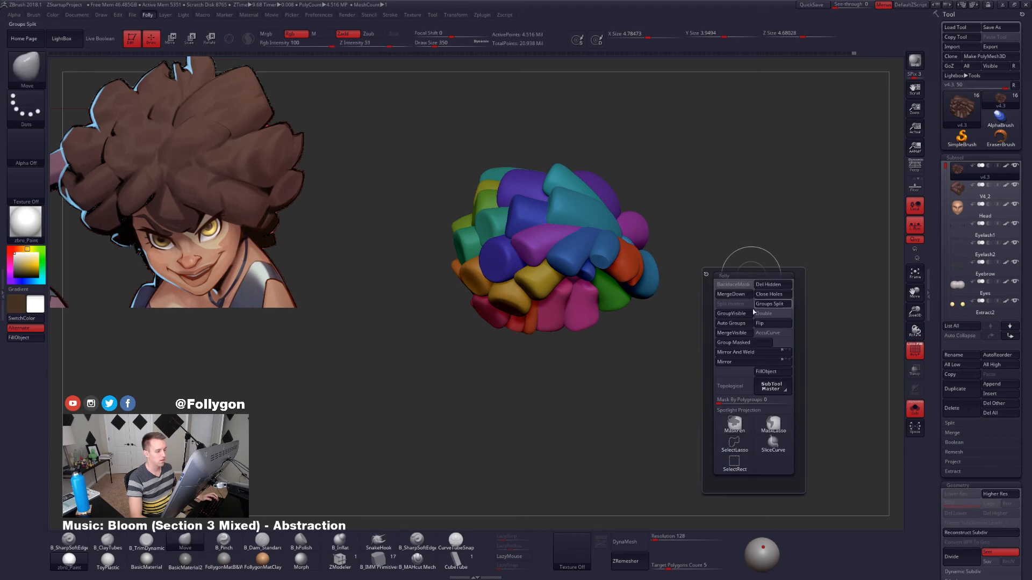
pyautogui.click(730, 323)
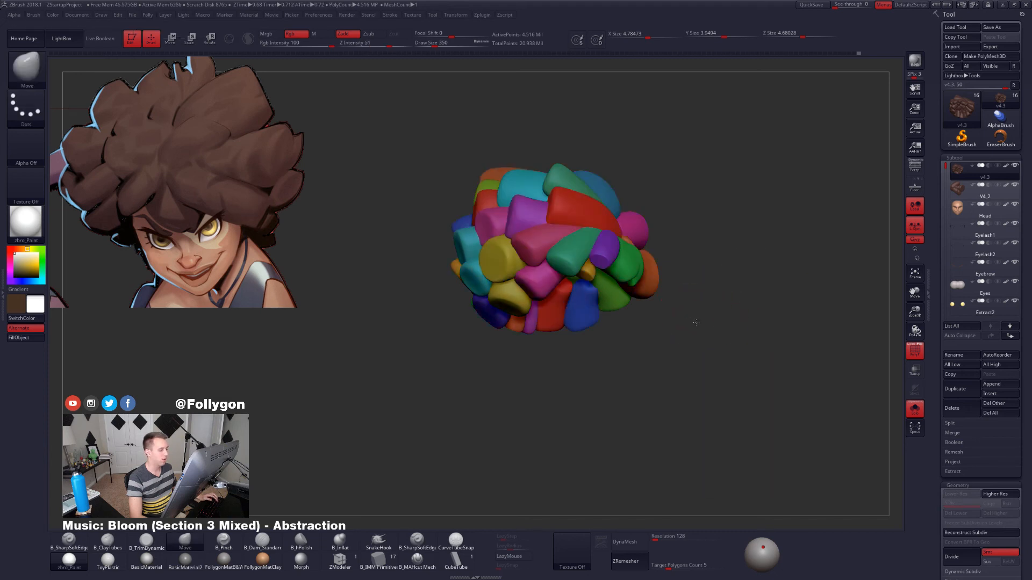
pyautogui.moveTo(730, 321)
pyautogui.mouseDown(button='right')
pyautogui.moveTo(730, 334)
pyautogui.moveTo(704, 330)
pyautogui.moveTo(732, 333)
pyautogui.mouseUp(button='right')
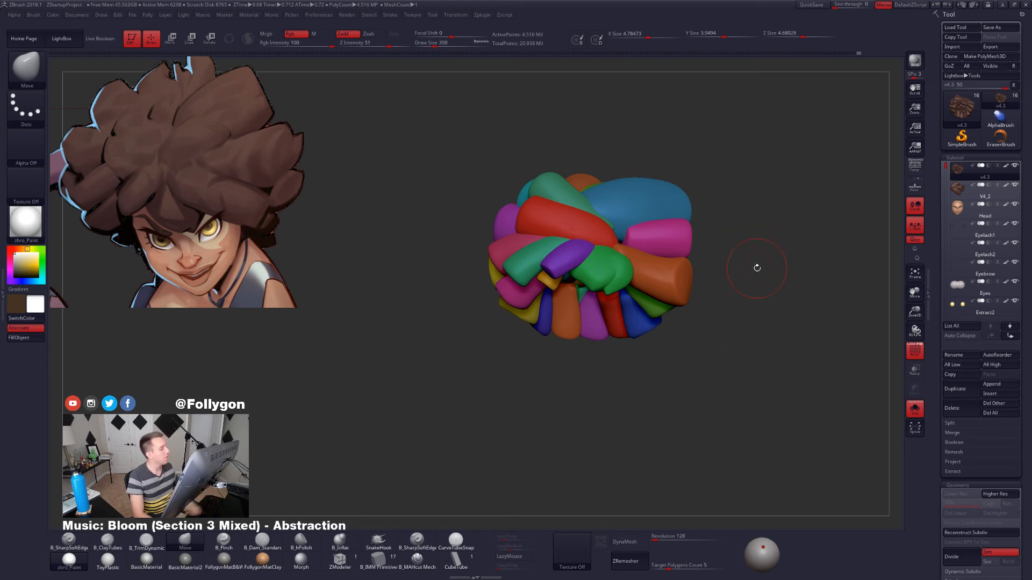
pyautogui.keyDown('alt'); pyautogui.moveTo(698, 235); pyautogui.dragTo(759, 223); pyautogui.keyUp('alt')
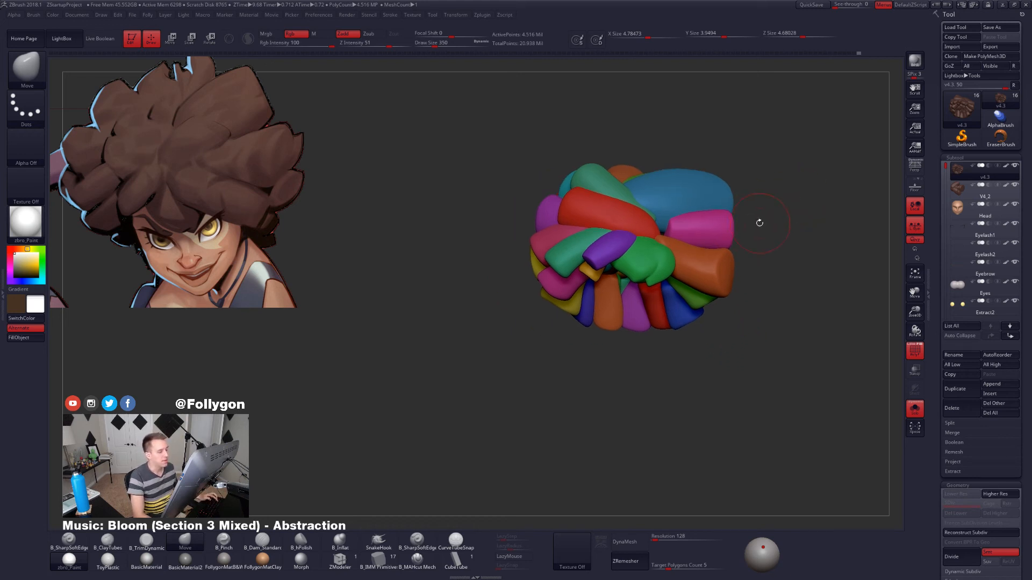
pyautogui.moveTo(705, 237); pyautogui.dragTo(726, 239, button='right')
# Set the selection brush to SelectRect, turn off the polyframe display and leave Solo mode to show the head again.
pyautogui.hotkey('ctrl', 'shift', 'f')
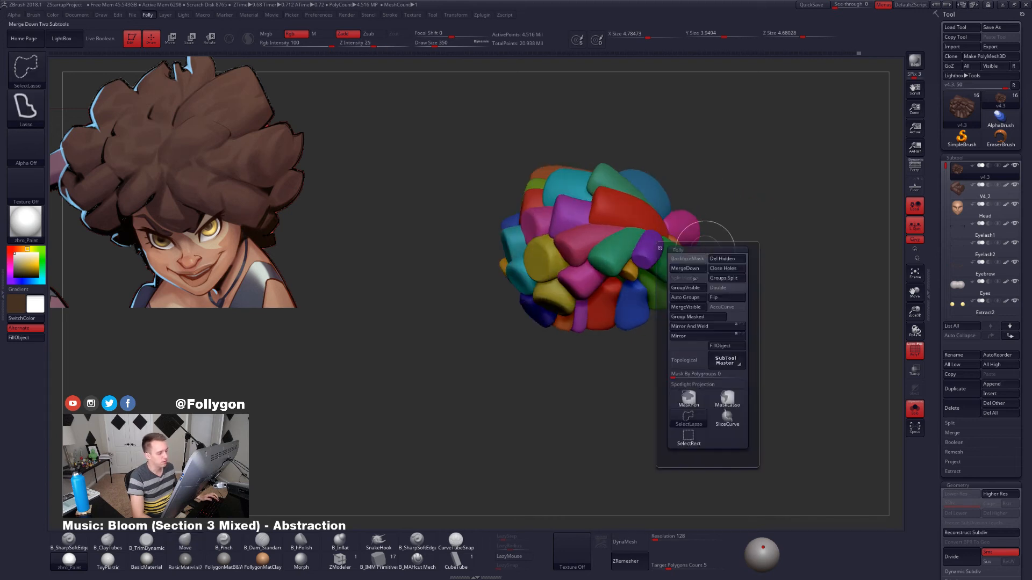
pyautogui.keyDown('ctrl'); pyautogui.keyDown('shift'); pyautogui.click(691, 444); pyautogui.keyUp('shift'); pyautogui.keyUp('ctrl')
pyautogui.hotkey('shift', 'f')
pyautogui.hotkey('alt', 's')
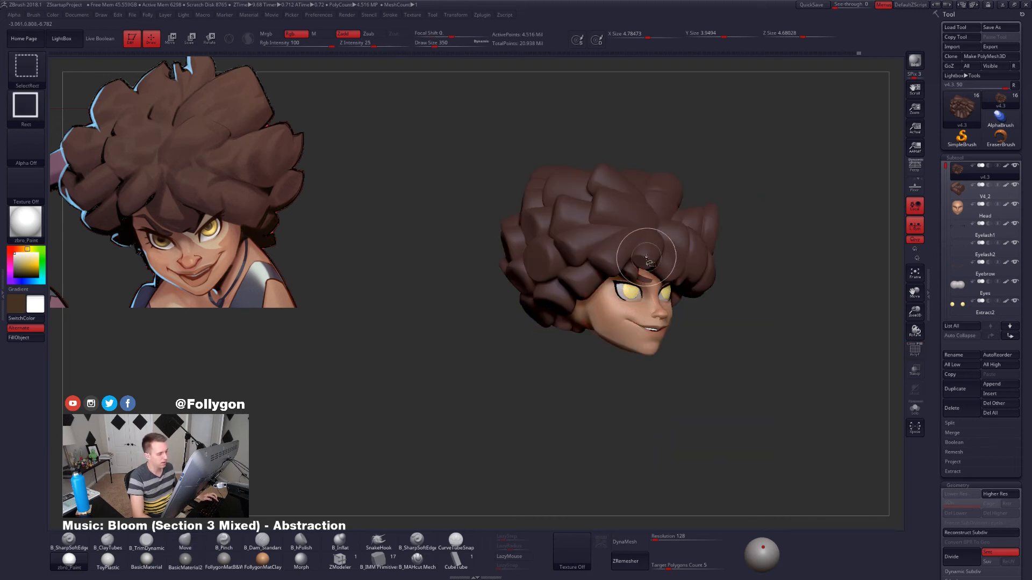
# Isolate the polygroup of a hair clump above the forehead to check it, and bring the full hair back.
pyautogui.keyDown('ctrl'); pyautogui.keyDown('shift'); pyautogui.click(645, 258); pyautogui.keyUp('shift'); pyautogui.keyUp('ctrl')
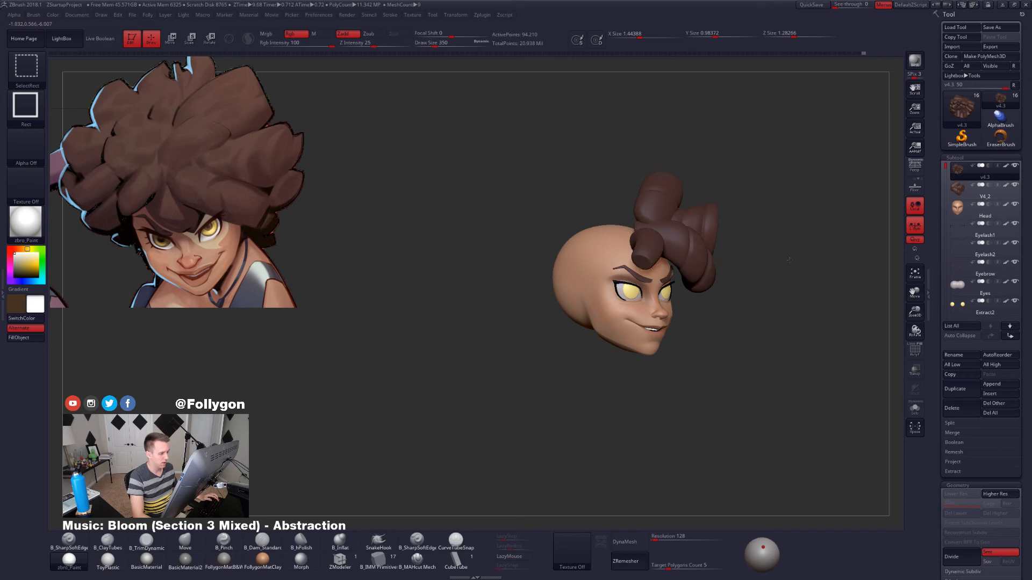
pyautogui.keyDown('ctrl'); pyautogui.keyDown('shift'); pyautogui.click(789, 260); pyautogui.keyUp('shift'); pyautogui.keyUp('ctrl')
pyautogui.moveTo(789, 261); pyautogui.dragTo(761, 263, button='right')
pyautogui.moveTo(811, 307)
pyautogui.mouseDown(button='right')
pyautogui.moveTo(656, 290)
pyautogui.moveTo(608, 297)
pyautogui.moveTo(681, 297)
pyautogui.mouseUp(button='right')
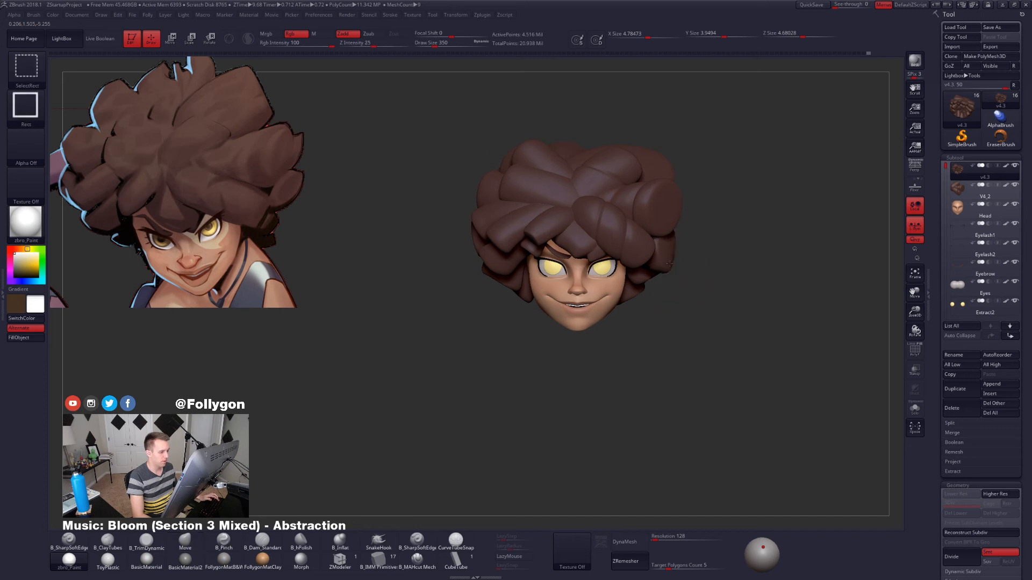
# Hide one lower side clump of the v4.3 hair and turn off the visibility of the V4_2 subtool.
pyautogui.keyDown('ctrl'); pyautogui.keyDown('shift'); pyautogui.click(669, 263); pyautogui.keyUp('shift'); pyautogui.keyUp('ctrl')
pyautogui.keyDown('ctrl'); pyautogui.keyDown('shift'); pyautogui.moveTo(716, 264); pyautogui.dragTo(750, 308); pyautogui.keyUp('shift'); pyautogui.keyUp('ctrl')
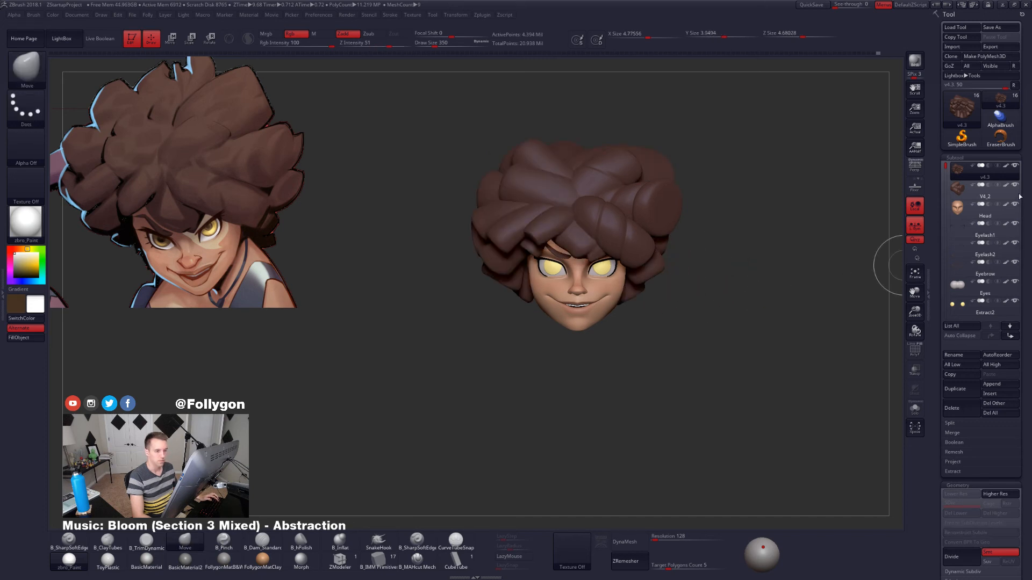
pyautogui.click(1014, 185)
pyautogui.keyDown('alt'); pyautogui.moveTo(709, 291); pyautogui.dragTo(761, 282, button='right'); pyautogui.keyUp('alt')
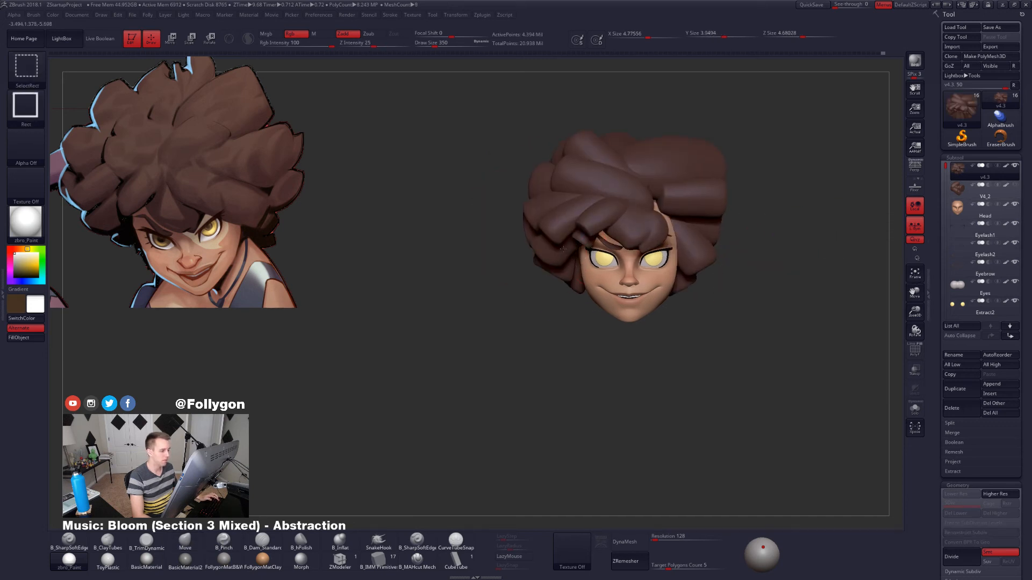
# Hide two more separate clumps of the v4.3 hair and split the hidden clumps into their own subtool with Split Hidden.
pyautogui.keyDown('ctrl'); pyautogui.keyDown('shift'); pyautogui.click(563, 248); pyautogui.keyUp('shift'); pyautogui.keyUp('ctrl')
pyautogui.moveTo(526, 291)
pyautogui.mouseDown()
pyautogui.moveTo(628, 305)
pyautogui.moveTo(601, 300)
pyautogui.moveTo(698, 290)
pyautogui.mouseUp()
pyautogui.keyDown('ctrl'); pyautogui.keyDown('shift'); pyautogui.click(613, 230); pyautogui.keyUp('shift'); pyautogui.keyUp('ctrl')
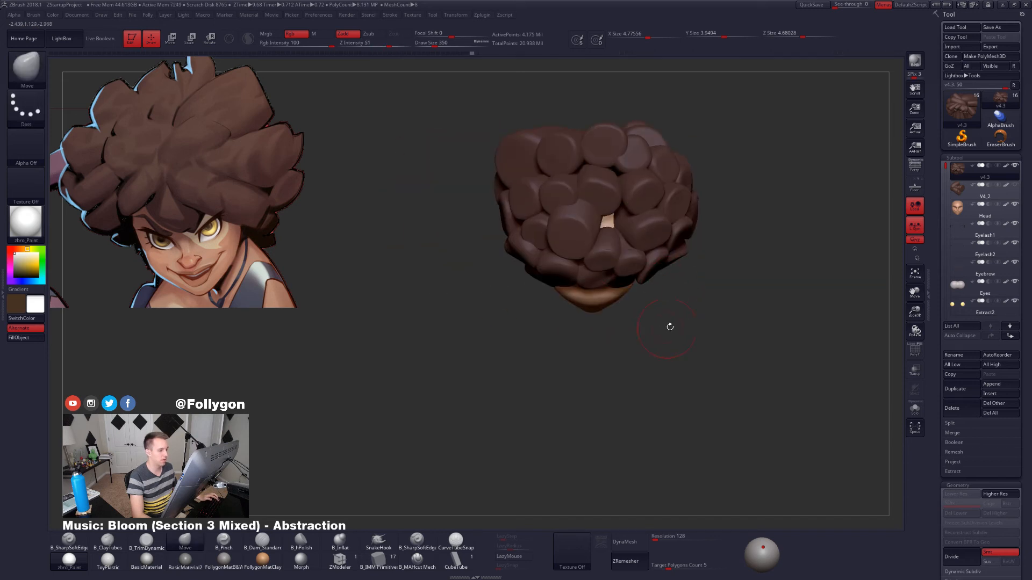
pyautogui.hotkey('ctrl', 'shift', 'f')
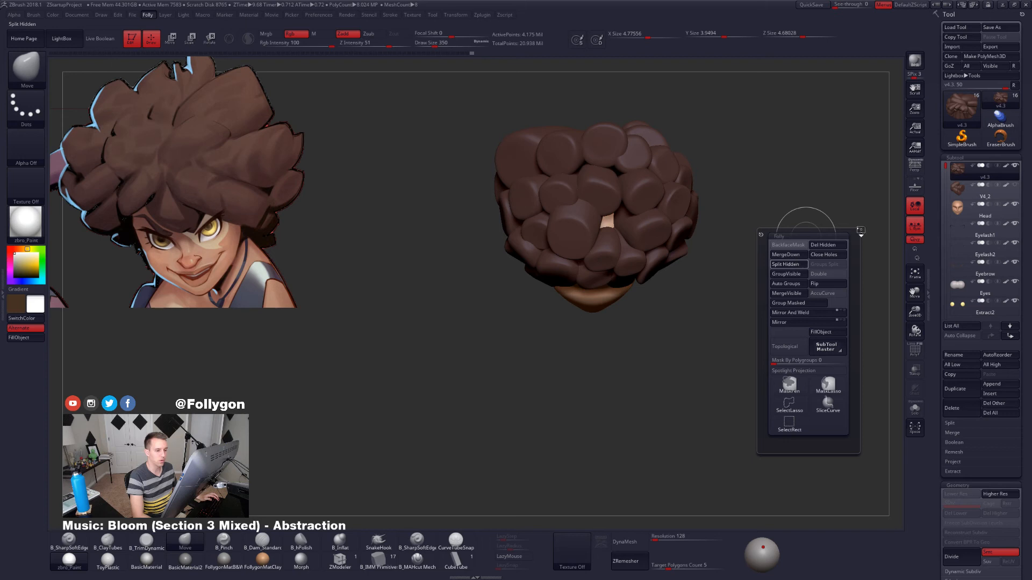
# Inspect the split-off v4.4 clumps alone in Solo mode and show the whole head again.
pyautogui.click(958, 195)
pyautogui.hotkey('shift', 's')
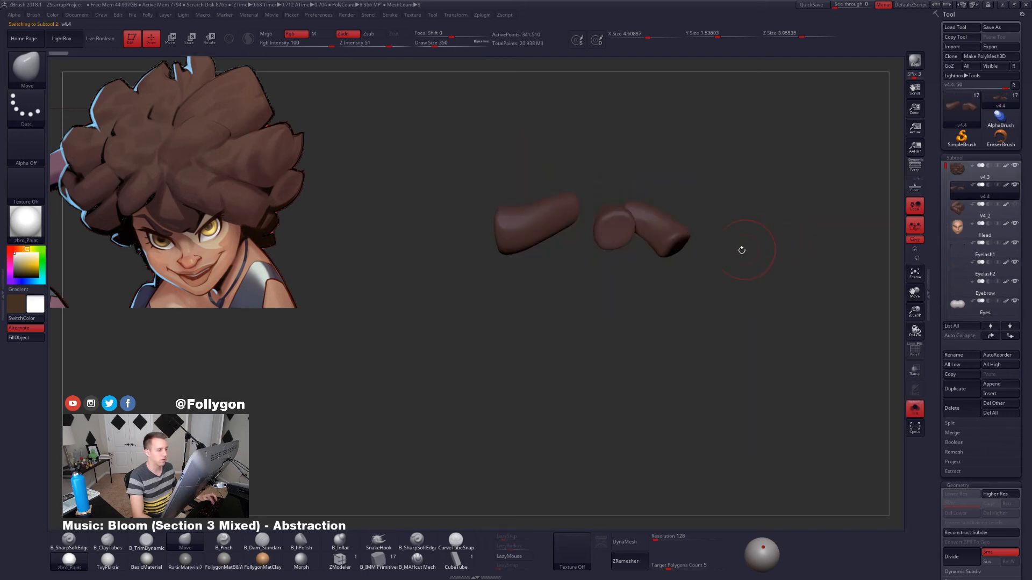
pyautogui.moveTo(689, 261)
pyautogui.mouseDown()
pyautogui.moveTo(645, 264)
pyautogui.moveTo(738, 270)
pyautogui.moveTo(715, 339)
pyautogui.moveTo(664, 288)
pyautogui.moveTo(666, 271)
pyautogui.mouseUp()
pyautogui.hotkey('shift', 's')
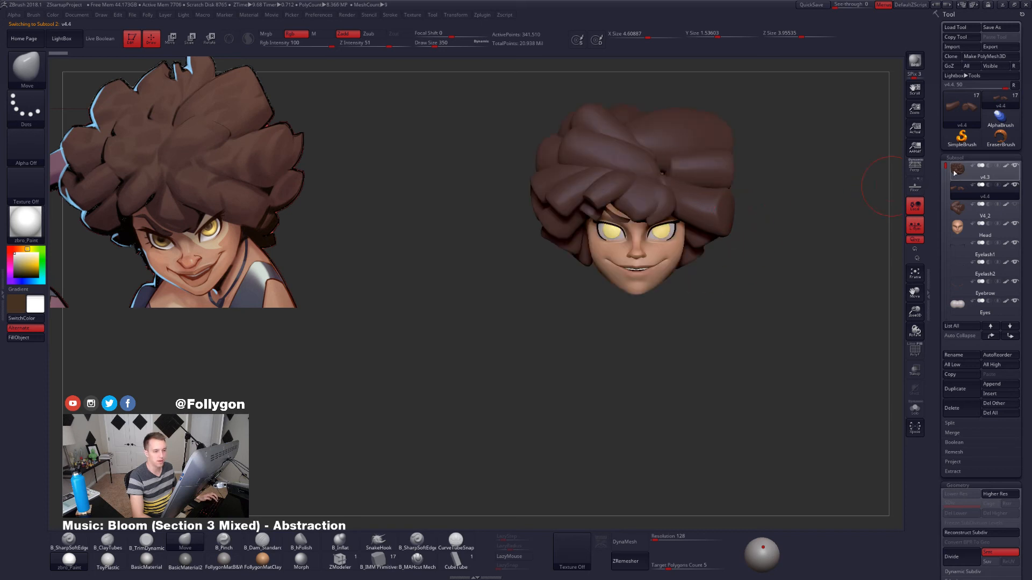
# Select the v4.3 hair with polyframe display on and hide a set of separate clumps around its side and back.
pyautogui.click(958, 171)
pyautogui.moveTo(602, 239); pyautogui.dragTo(651, 235)
pyautogui.hotkey('shift', 'f')
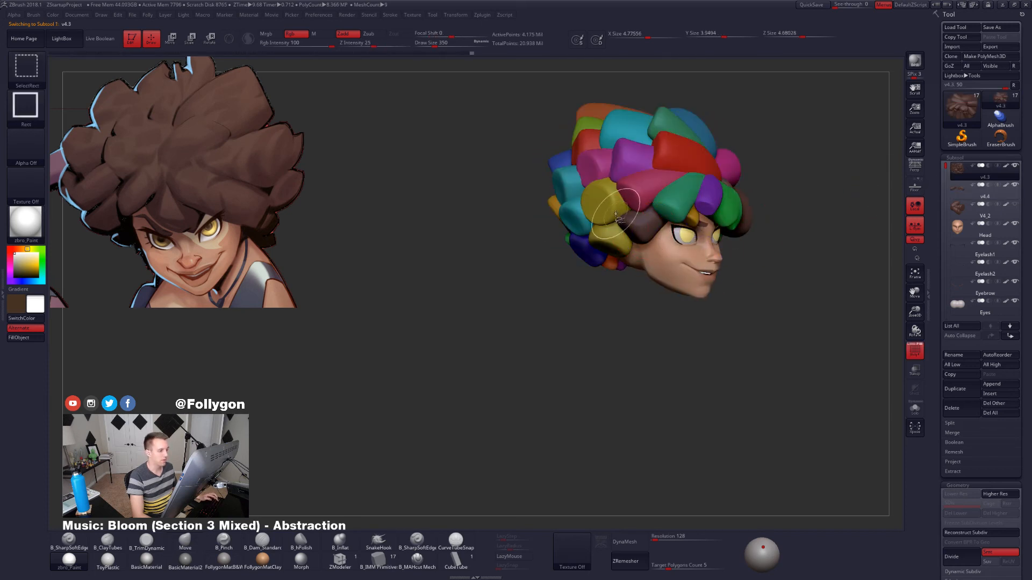
pyautogui.keyDown('ctrl'); pyautogui.keyDown('shift'); pyautogui.click(615, 213); pyautogui.keyUp('shift'); pyautogui.keyUp('ctrl')
pyautogui.moveTo(663, 311); pyautogui.dragTo(647, 350)
pyautogui.moveTo(713, 328); pyautogui.dragTo(623, 314)
pyautogui.keyDown('ctrl'); pyautogui.keyDown('shift'); pyautogui.click(605, 208); pyautogui.keyUp('shift'); pyautogui.keyUp('ctrl')
pyautogui.moveTo(712, 320); pyautogui.dragTo(625, 314)
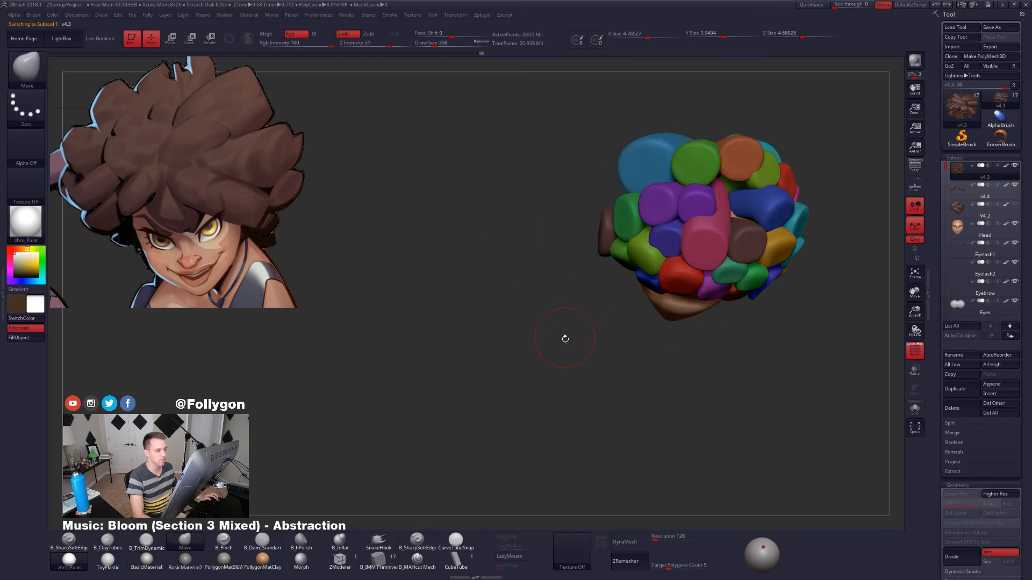
# Invert the v4.3 visibility and back to check the hidden clumps, and split them into a separate subtool with Split Hidden.
pyautogui.keyDown('ctrl'); pyautogui.keyDown('shift'); pyautogui.moveTo(565, 340); pyautogui.dragTo(623, 290); pyautogui.keyUp('shift'); pyautogui.keyUp('ctrl')
pyautogui.keyDown('ctrl'); pyautogui.keyDown('shift'); pyautogui.moveTo(595, 328); pyautogui.dragTo(635, 290); pyautogui.keyUp('shift'); pyautogui.keyUp('ctrl')
pyautogui.press('space')
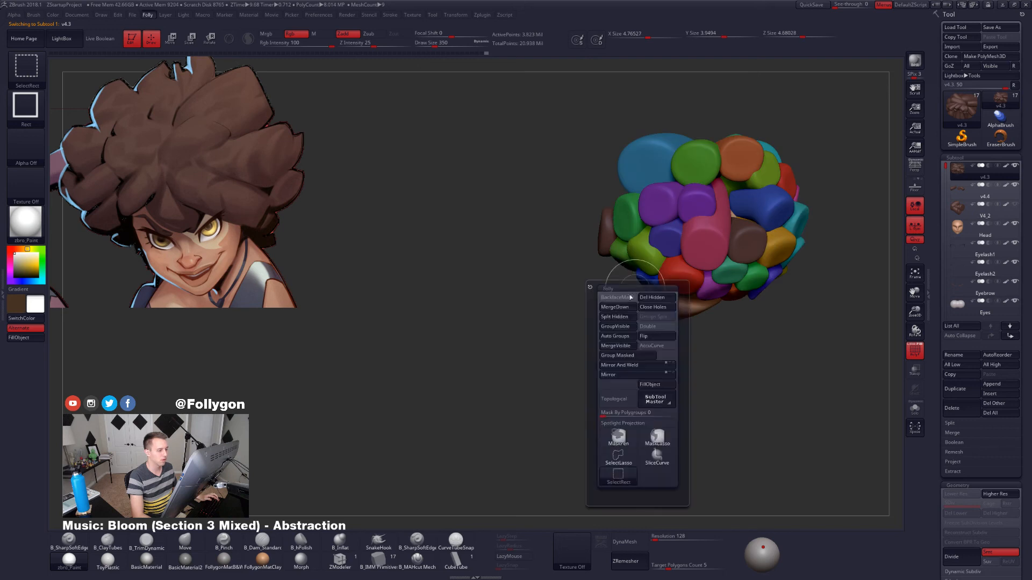
pyautogui.click(617, 316)
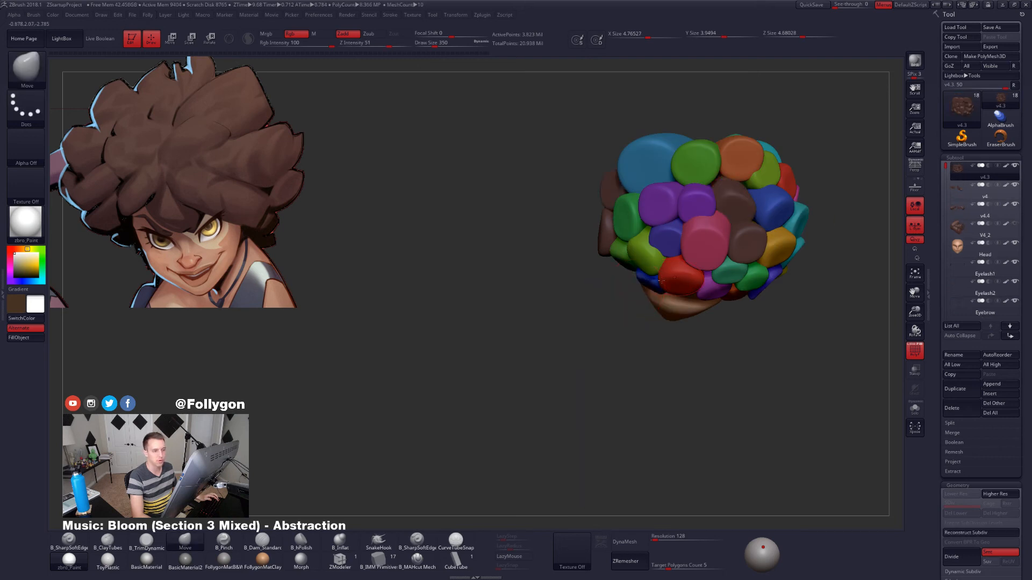
# Hide another set of separate clumps around the back and side of the v4.3 hair.
pyautogui.moveTo(610, 336); pyautogui.dragTo(725, 320)
pyautogui.keyDown('ctrl'); pyautogui.keyDown('shift'); pyautogui.click(690, 236); pyautogui.keyUp('shift'); pyautogui.keyUp('ctrl')
pyautogui.keyDown('ctrl'); pyautogui.keyDown('shift'); pyautogui.moveTo(714, 331); pyautogui.dragTo(739, 302); pyautogui.keyUp('shift'); pyautogui.keyUp('ctrl')
pyautogui.moveTo(650, 319); pyautogui.dragTo(752, 322)
pyautogui.keyDown('ctrl'); pyautogui.keyDown('shift'); pyautogui.click(560, 234); pyautogui.keyUp('shift'); pyautogui.keyUp('ctrl')
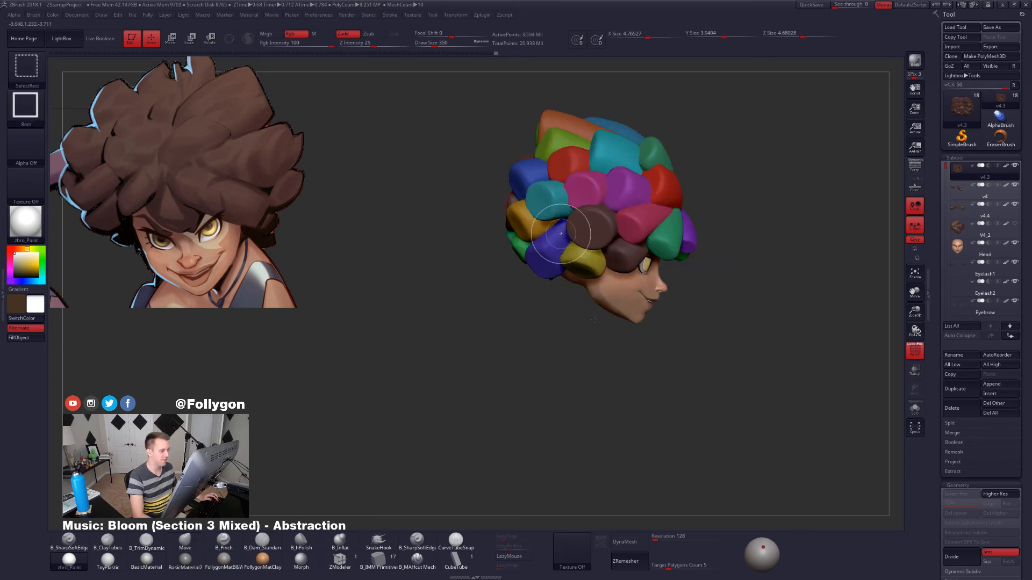
# Show only the picked v4.3 clumps with polyframe display off, and split the rest of the hair away with Split Hidden.
pyautogui.moveTo(542, 318); pyautogui.dragTo(640, 303)
pyautogui.moveTo(690, 333)
pyautogui.mouseDown()
pyautogui.moveTo(629, 334)
pyautogui.moveTo(608, 319)
pyautogui.moveTo(691, 330)
pyautogui.mouseUp()
pyautogui.hotkey('shift', 'f')
pyautogui.keyDown('alt'); pyautogui.moveTo(689, 252); pyautogui.dragTo(703, 262); pyautogui.keyUp('alt')
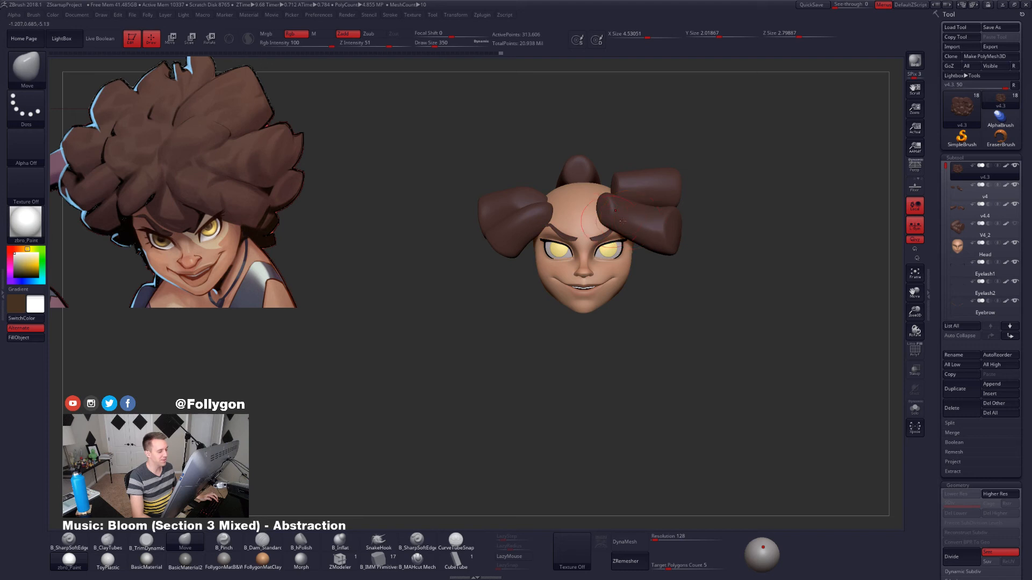
pyautogui.hotkey('ctrl', 'f')
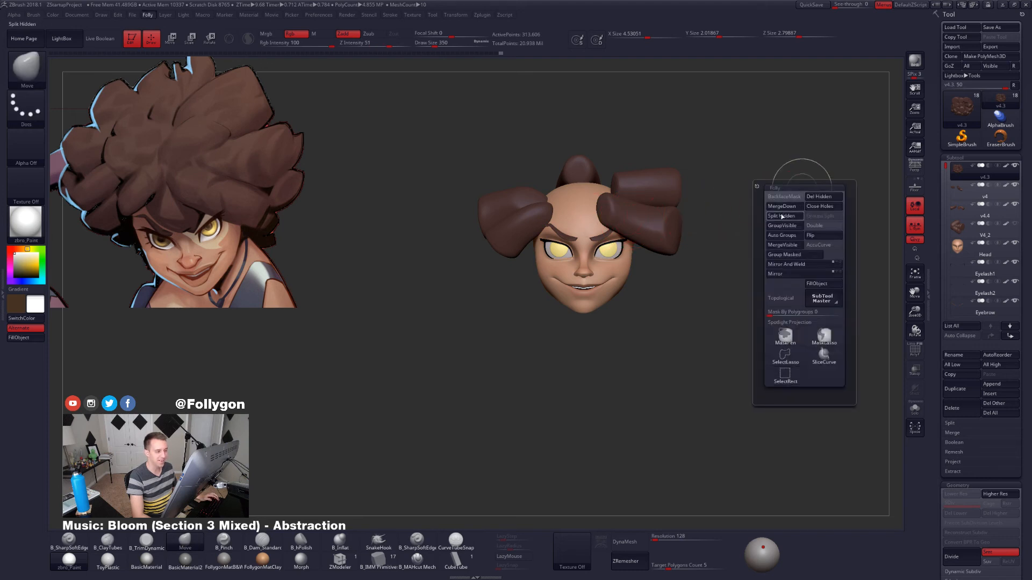
pyautogui.click(779, 216)
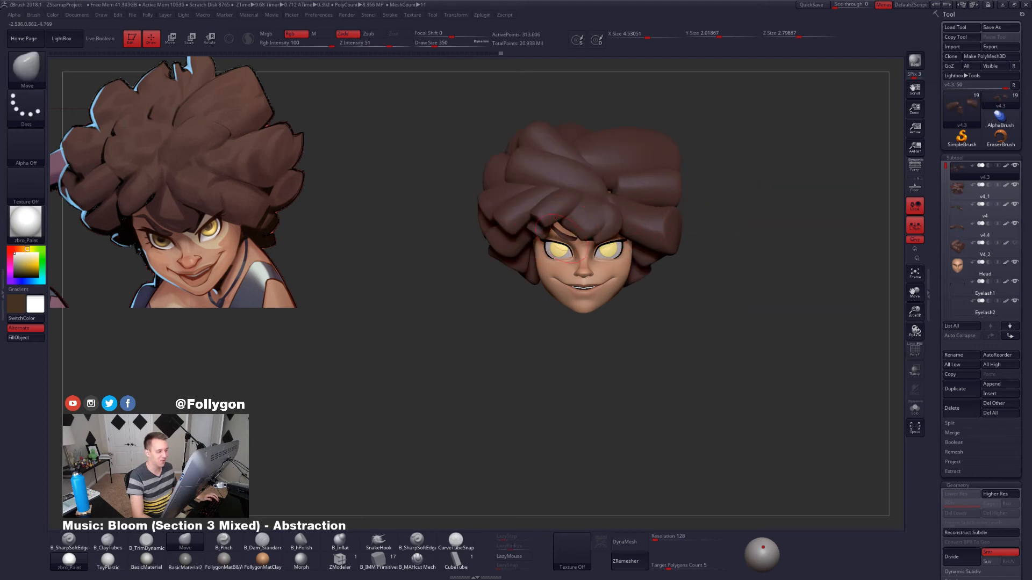
# Select the v4_1 hair with polyframe display on and hide another set of separate clumps around the head.
pyautogui.click(964, 190)
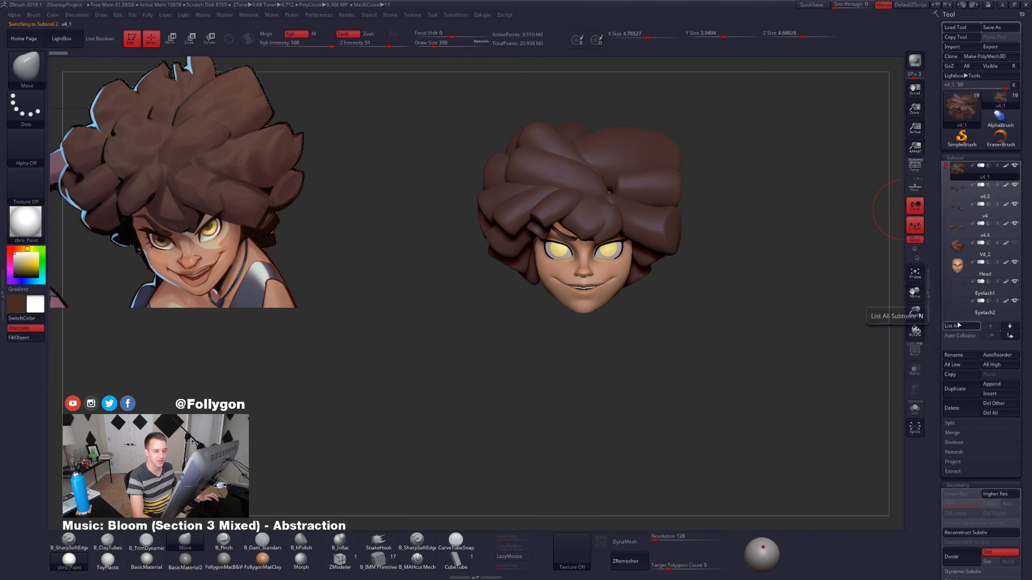
pyautogui.moveTo(739, 269)
pyautogui.mouseDown()
pyautogui.moveTo(683, 261)
pyautogui.moveTo(744, 263)
pyautogui.mouseUp()
pyautogui.hotkey('shift', 'f')
pyautogui.keyDown('ctrl'); pyautogui.keyDown('shift'); pyautogui.click(569, 217); pyautogui.keyUp('shift'); pyautogui.keyUp('ctrl')
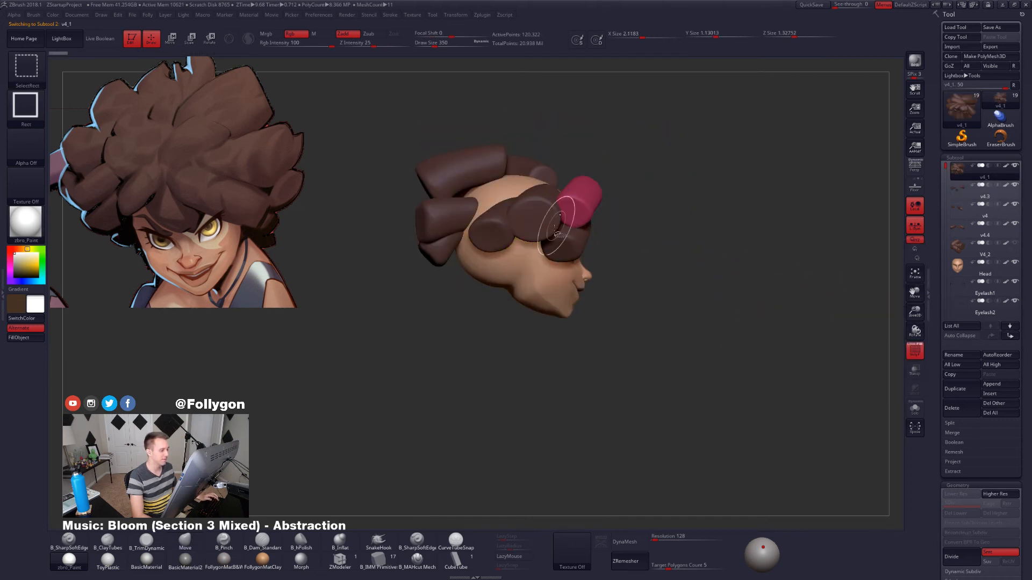
pyautogui.moveTo(558, 232)
pyautogui.mouseDown()
pyautogui.moveTo(610, 242)
pyautogui.moveTo(641, 281)
pyautogui.mouseUp()
pyautogui.keyDown('ctrl'); pyautogui.keyDown('shift'); pyautogui.click(617, 249); pyautogui.keyUp('shift'); pyautogui.keyUp('ctrl')
pyautogui.keyDown('ctrl'); pyautogui.keyDown('shift'); pyautogui.click(629, 245); pyautogui.keyUp('shift'); pyautogui.keyUp('ctrl')
pyautogui.moveTo(517, 267)
pyautogui.mouseDown()
pyautogui.moveTo(565, 246)
pyautogui.moveTo(643, 299)
pyautogui.moveTo(746, 308)
pyautogui.mouseUp()
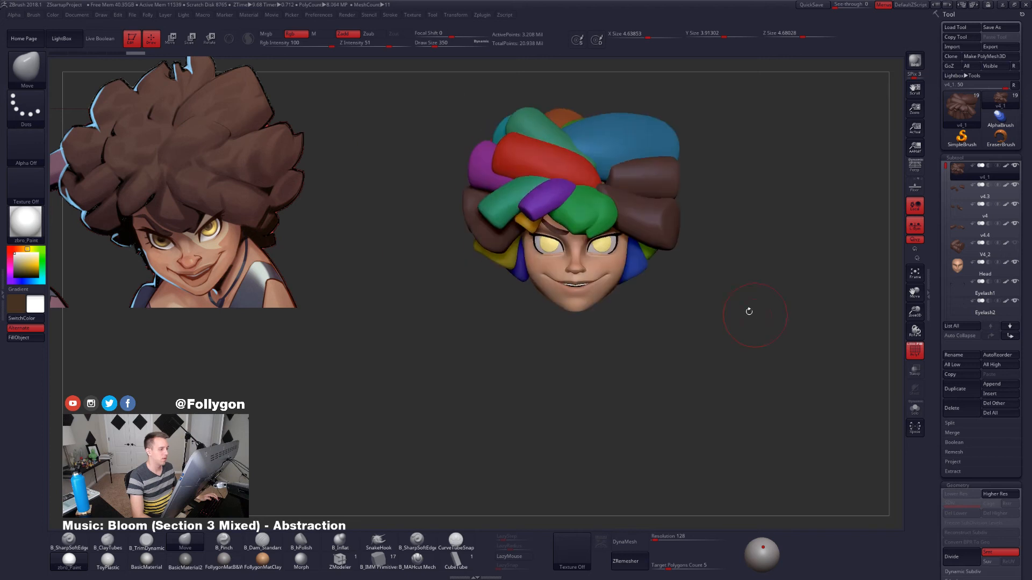
# Invert the v4_1 visibility and back to check the hidden clumps, and split them into their own subtool with Split Hidden.
pyautogui.keyDown('ctrl'); pyautogui.keyDown('shift'); pyautogui.click(711, 305); pyautogui.keyUp('shift'); pyautogui.keyUp('ctrl')
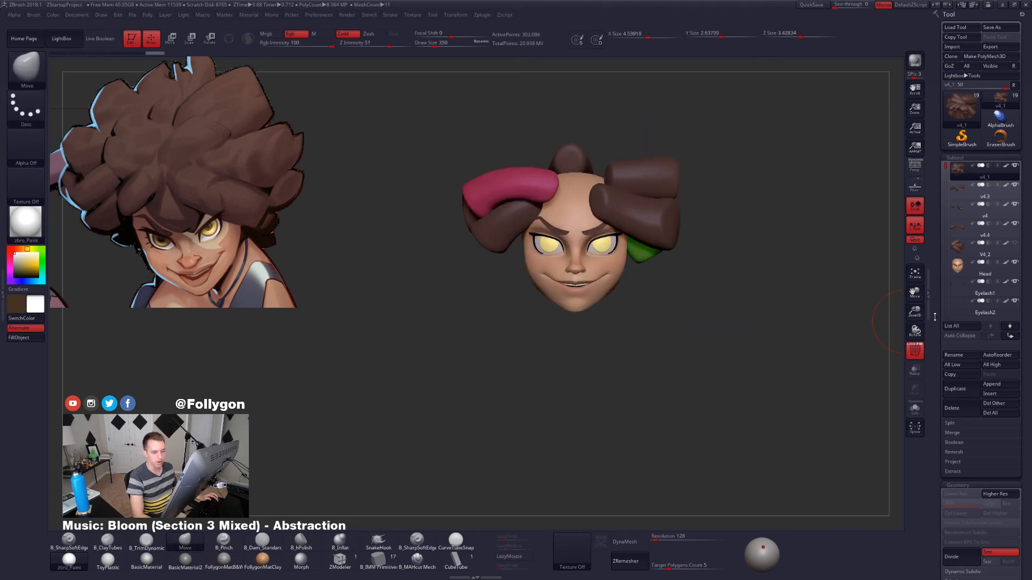
pyautogui.moveTo(935, 317); pyautogui.dragTo(938, 248)
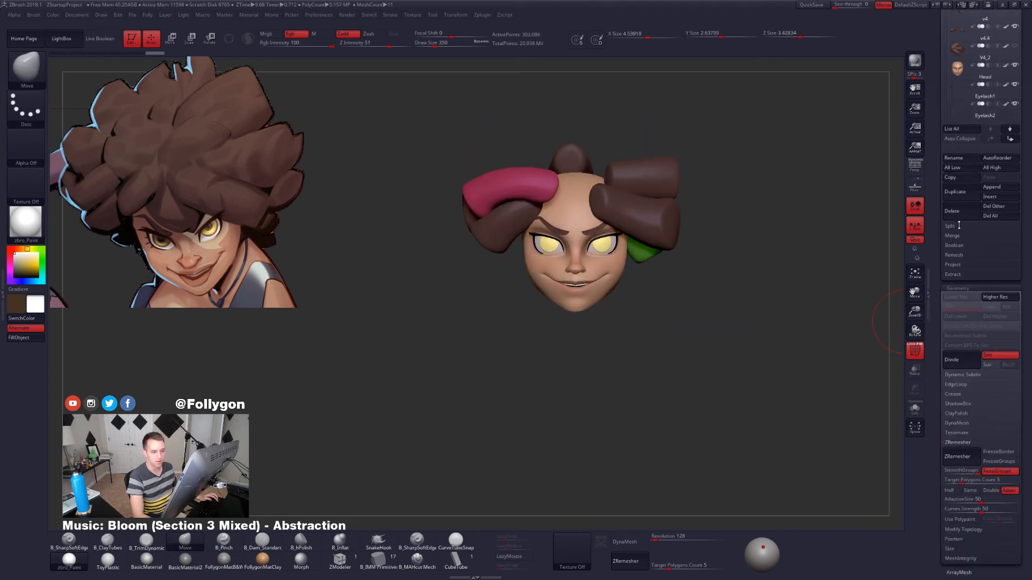
pyautogui.click(950, 226)
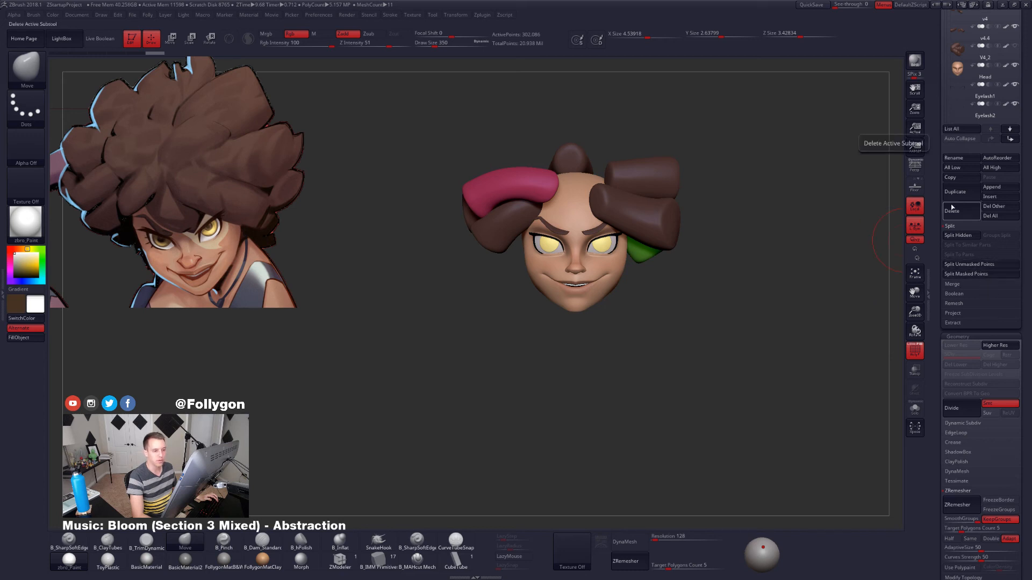
pyautogui.moveTo(951, 208); pyautogui.dragTo(951, 272)
pyautogui.hotkey('ctrl', 'shift', 's')
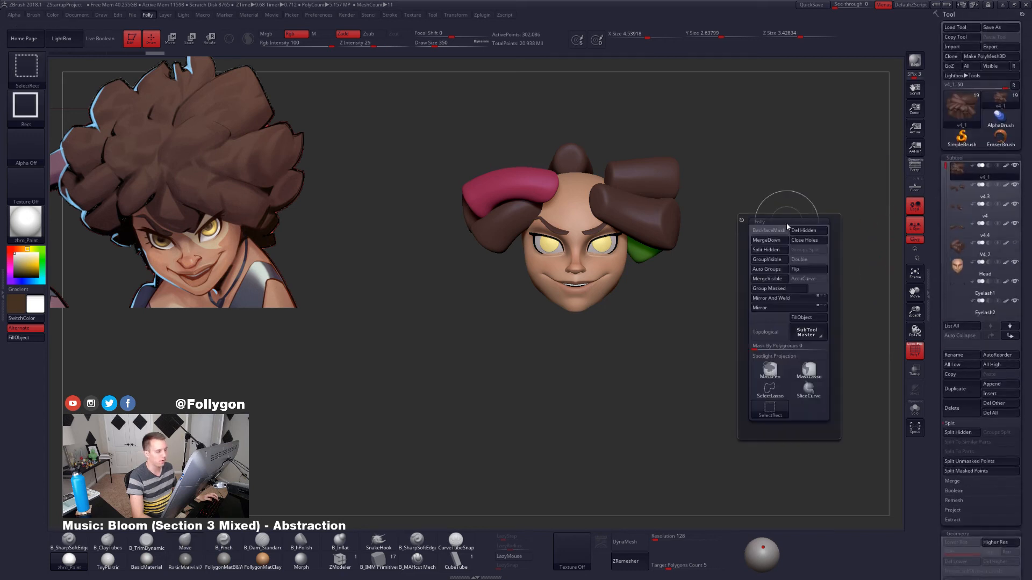
pyautogui.keyDown('ctrl'); pyautogui.keyDown('shift'); pyautogui.moveTo(768, 168); pyautogui.dragTo(790, 180); pyautogui.keyUp('shift'); pyautogui.keyUp('ctrl')
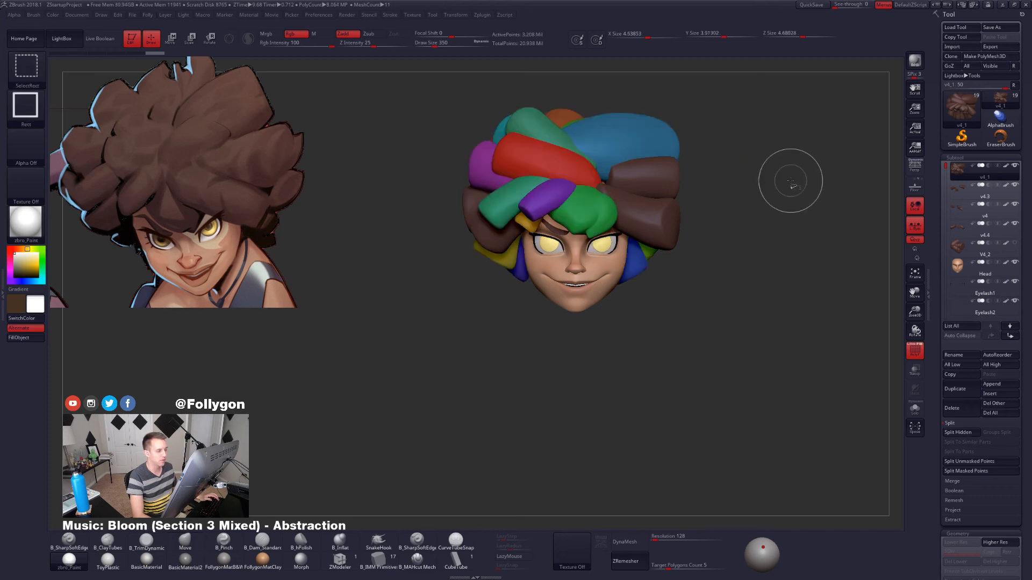
pyautogui.press('space')
pyautogui.click(773, 208)
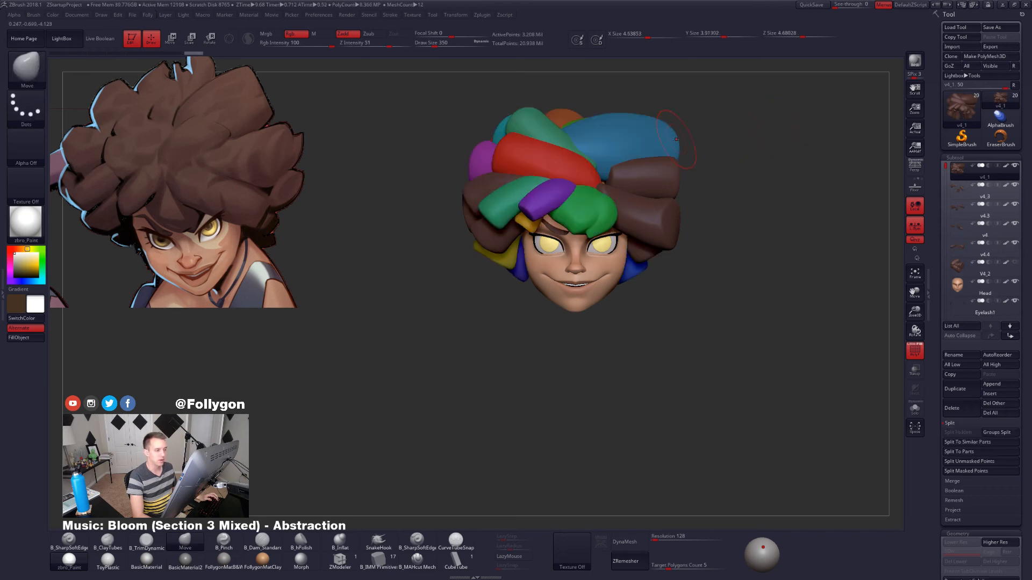
pyautogui.hotkey('shift', 'f')
pyautogui.moveTo(941, 296); pyautogui.dragTo(941, 279)
pyautogui.scroll(-3, 941, 279)
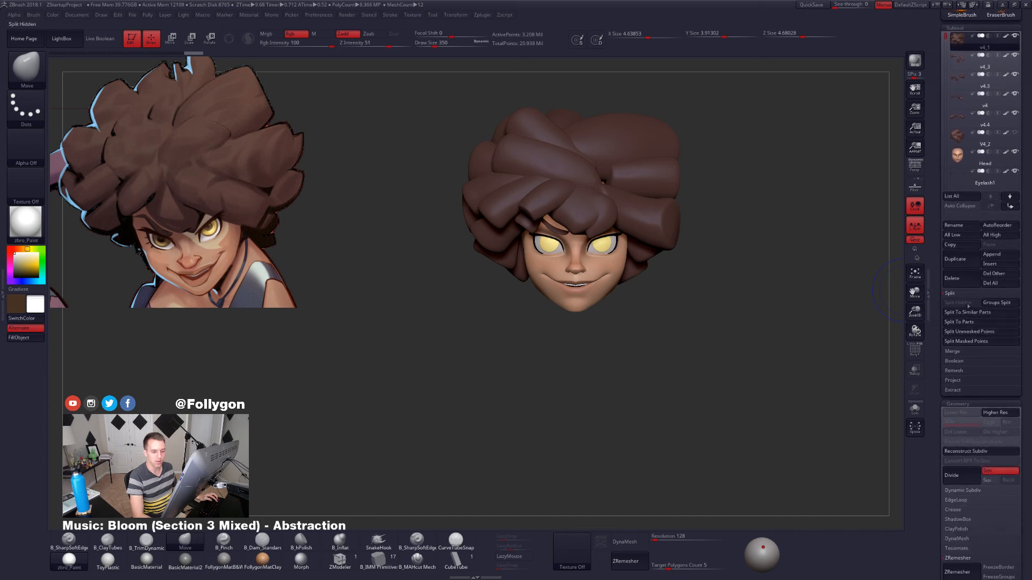
pyautogui.hotkey('shift', 'f')
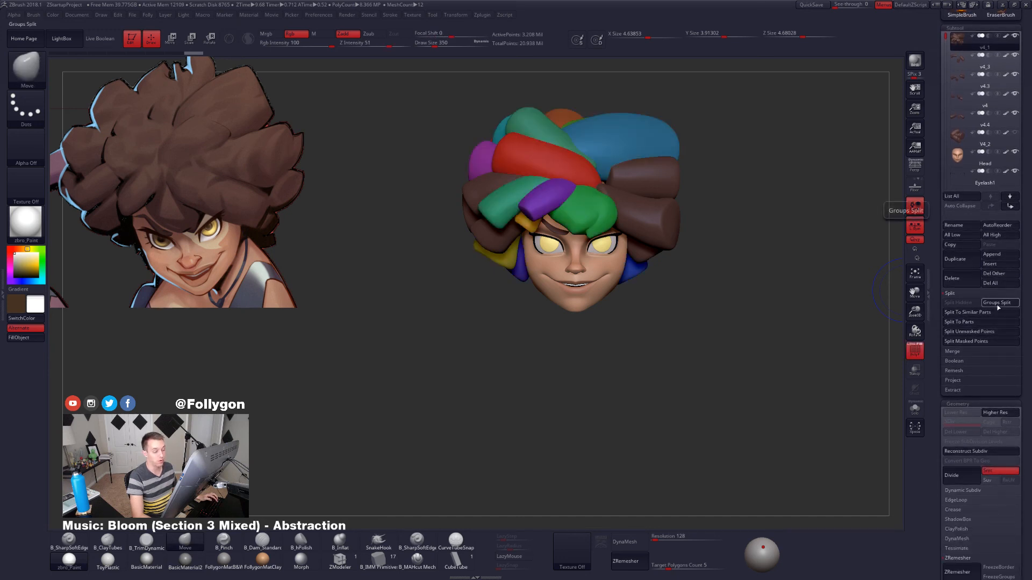
pyautogui.click(998, 305)
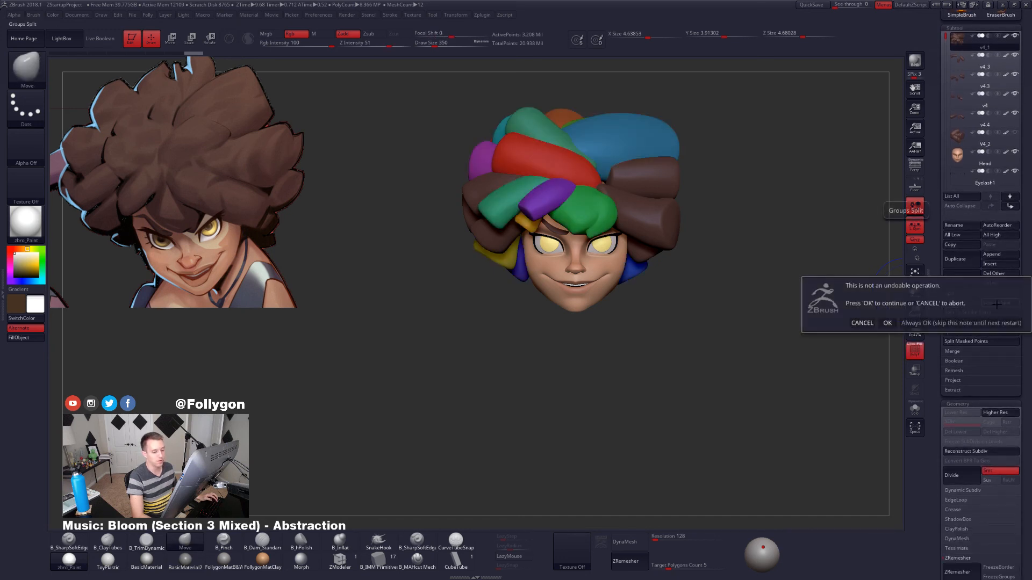
pyautogui.click(859, 323)
pyautogui.moveTo(936, 173); pyautogui.dragTo(949, 264)
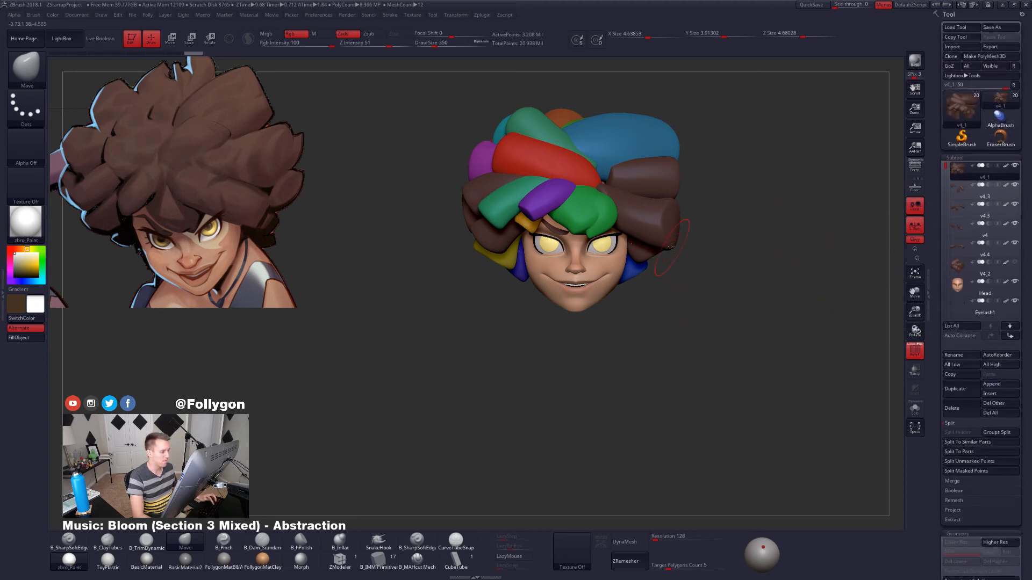
# Compare the v4_1 hair with the full head, and leave it isolated with polyframe display on.
pyautogui.hotkey('alt', 's')
pyautogui.moveTo(615, 256)
pyautogui.mouseDown(button='right')
pyautogui.moveTo(688, 214)
pyautogui.moveTo(614, 266)
pyautogui.mouseUp(button='right')
pyautogui.hotkey('shift', 'f')
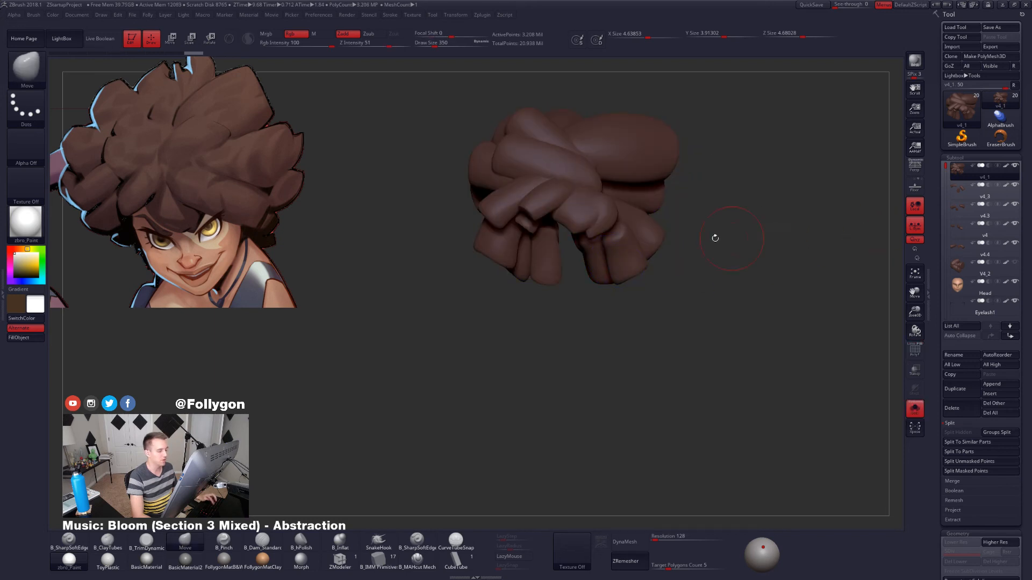
pyautogui.hotkey('alt', 's')
pyautogui.hotkey('shift', 'f')
pyautogui.hotkey('shift', 'f')
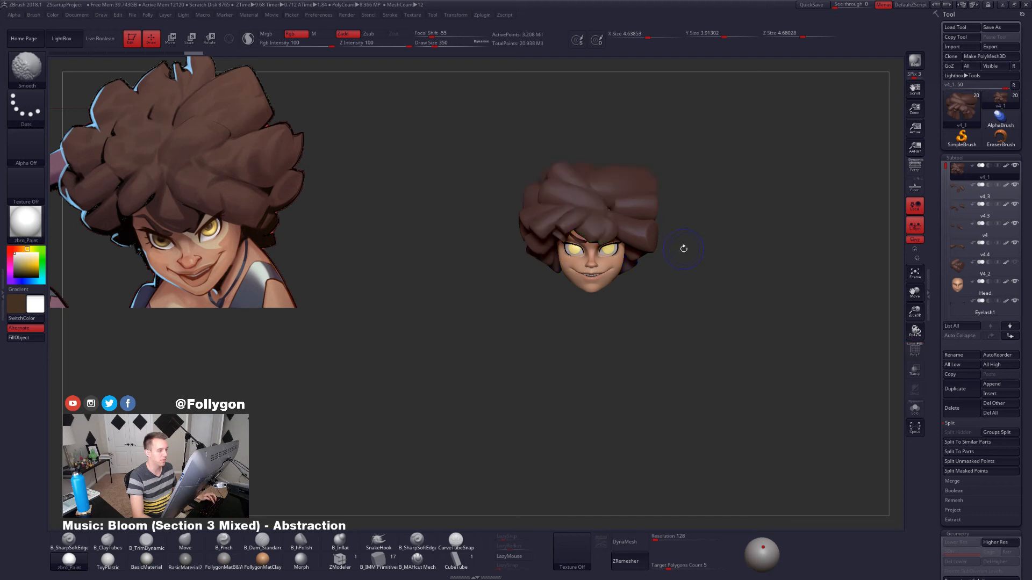
pyautogui.hotkey('alt', 's')
pyautogui.hotkey('shift', 'f')
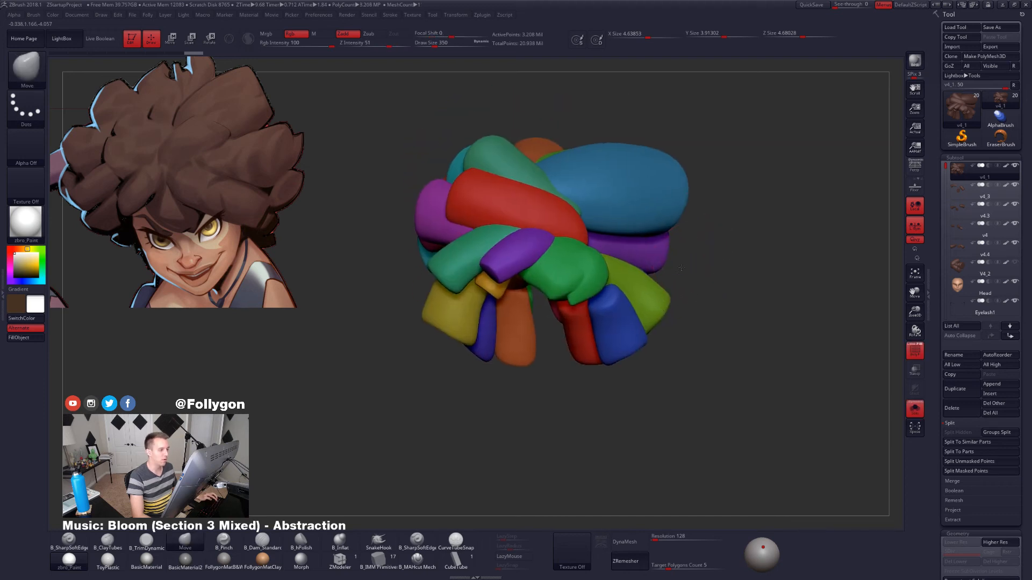
# Isolate the large blue clump of v4_1 and try to give half of it its own polygroup.
pyautogui.keyDown('ctrl'); pyautogui.keyDown('shift'); pyautogui.click(676, 214); pyautogui.keyUp('shift'); pyautogui.keyUp('ctrl')
pyautogui.moveTo(640, 145)
pyautogui.keyDown('ctrl'); pyautogui.mouseDown()
pyautogui.moveTo(629, 355)
pyautogui.moveTo(598, 146)
pyautogui.mouseUp(); pyautogui.keyUp('ctrl')
pyautogui.hotkey('ctrl', 'w')
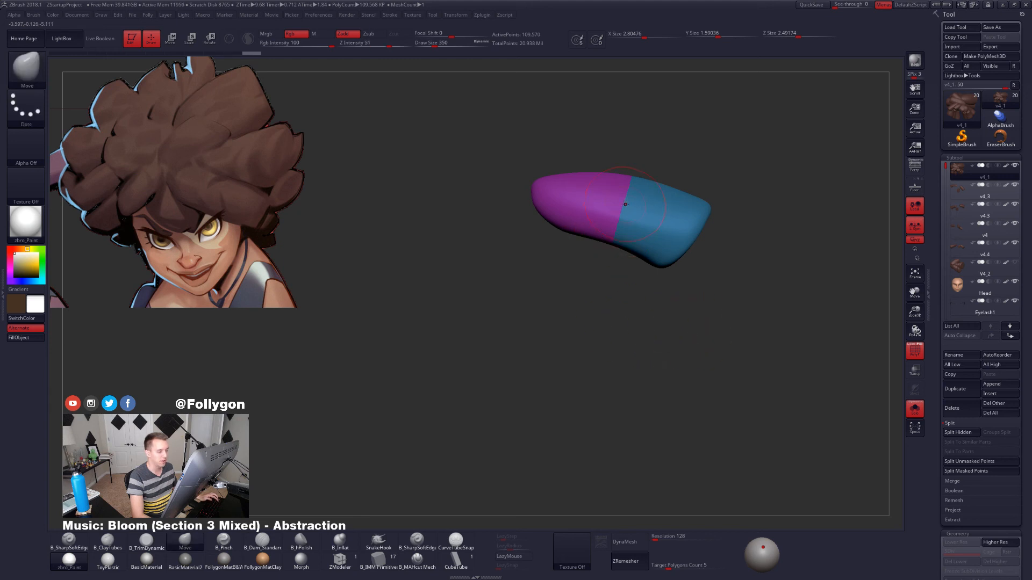
pyautogui.keyDown('ctrl'); pyautogui.moveTo(625, 204); pyautogui.dragTo(732, 207, button='right'); pyautogui.keyUp('ctrl')
pyautogui.keyDown('ctrl'); pyautogui.moveTo(569, 176); pyautogui.dragTo(613, 222, button='right'); pyautogui.keyUp('ctrl')
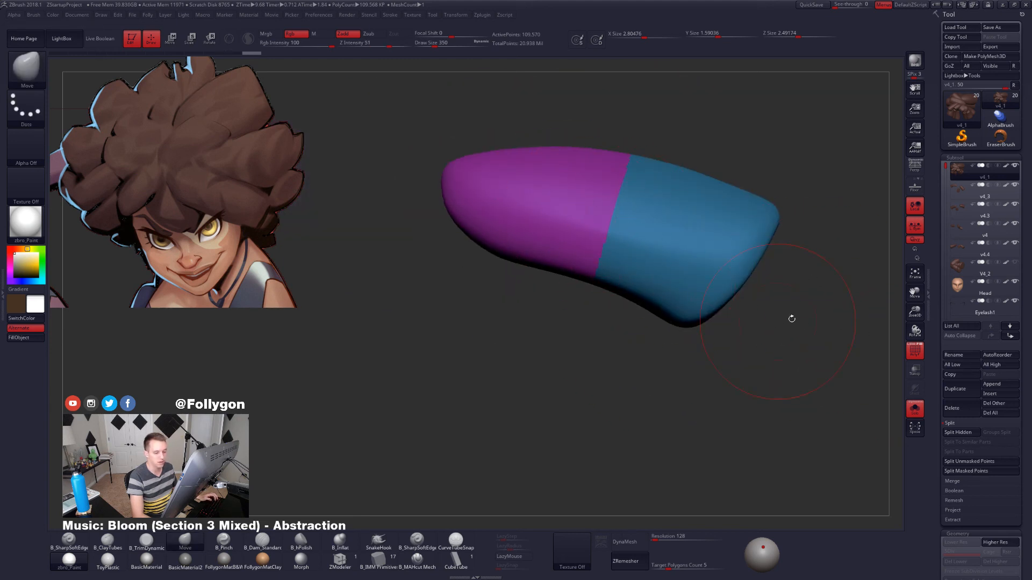
pyautogui.hotkey('ctrl', 'z')
pyautogui.hotkey('ctrl', 'z')
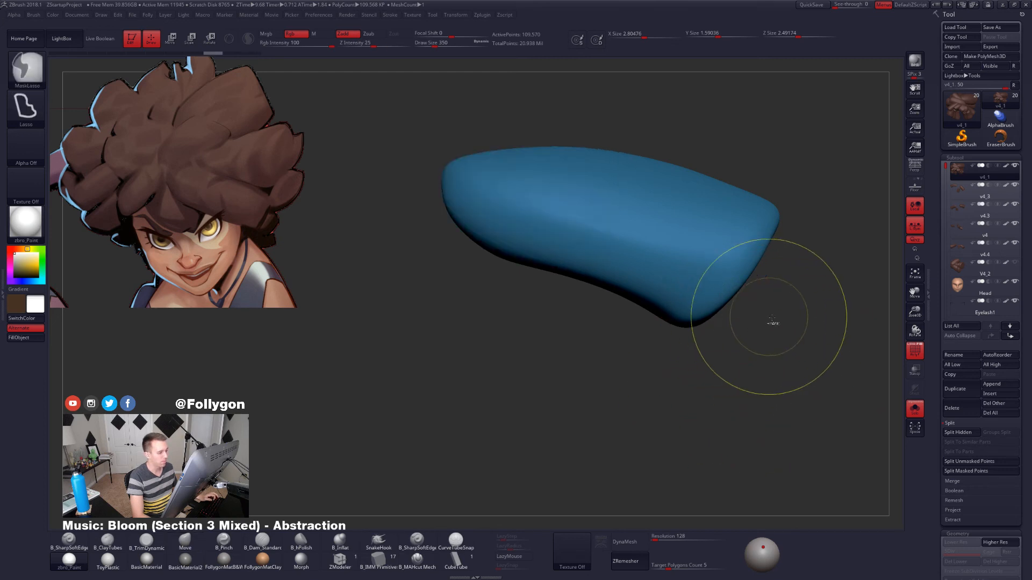
# Check the single clump against the head and the other hair, and bring back all v4_1 clumps with polyframe display on.
pyautogui.keyDown('ctrl'); pyautogui.moveTo(772, 322); pyautogui.dragTo(740, 279, button='right'); pyautogui.keyUp('ctrl')
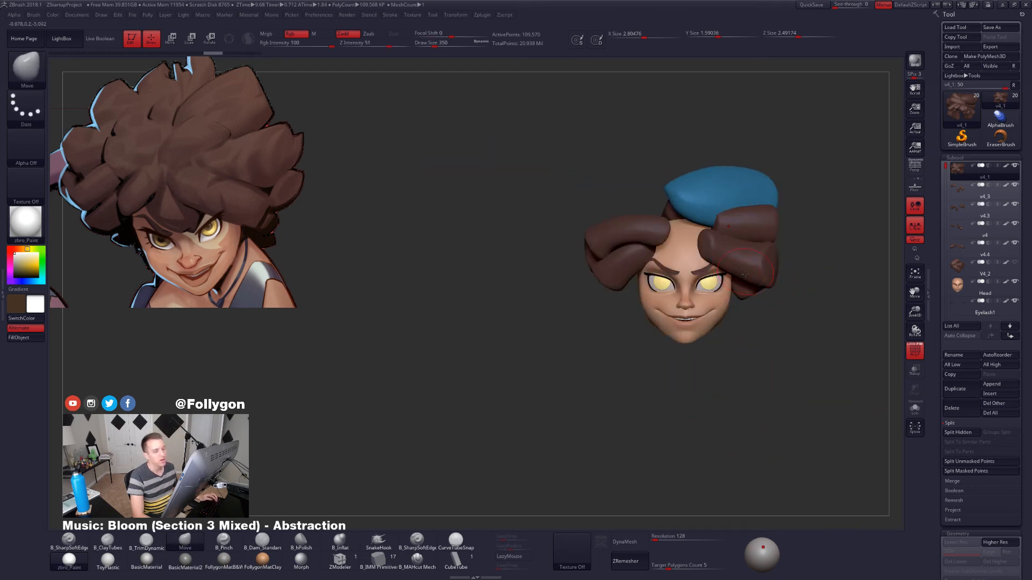
pyautogui.hotkey('shift', 'f')
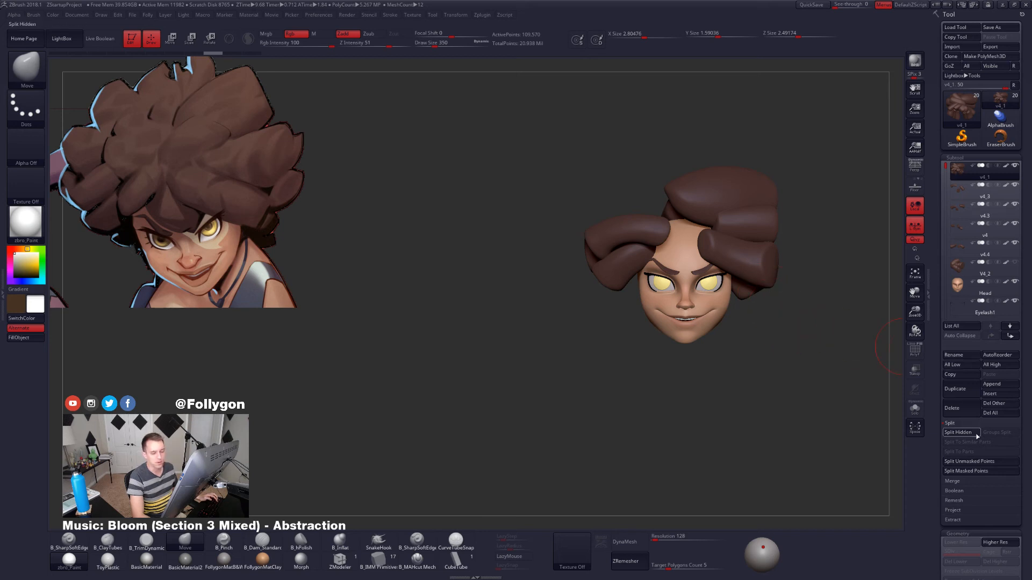
pyautogui.click(949, 424)
pyautogui.click(915, 409)
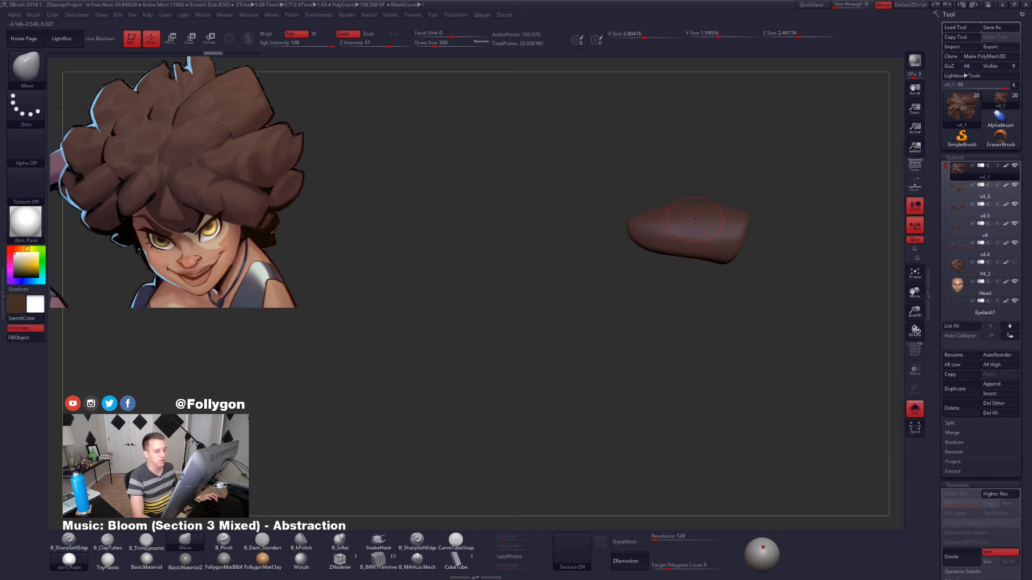
pyautogui.hotkey('shift', 'f')
pyautogui.moveTo(681, 159)
pyautogui.keyDown('ctrl'); pyautogui.keyDown('shift'); pyautogui.mouseDown()
pyautogui.moveTo(760, 392)
pyautogui.moveTo(853, 375)
pyautogui.mouseUp(); pyautogui.keyUp('shift'); pyautogui.keyUp('ctrl')
pyautogui.moveTo(754, 267)
pyautogui.mouseDown(button='right')
pyautogui.moveTo(790, 267)
pyautogui.moveTo(607, 236)
pyautogui.moveTo(744, 319)
pyautogui.moveTo(679, 272)
pyautogui.moveTo(714, 292)
pyautogui.moveTo(730, 362)
pyautogui.moveTo(800, 376)
pyautogui.moveTo(654, 249)
pyautogui.moveTo(666, 277)
pyautogui.mouseUp(button='right')
pyautogui.hotkey('ctrl', 'f')
pyautogui.click(763, 292)
pyautogui.keyDown('ctrl'); pyautogui.keyDown('shift'); pyautogui.click(794, 265); pyautogui.keyUp('shift'); pyautogui.keyUp('ctrl')
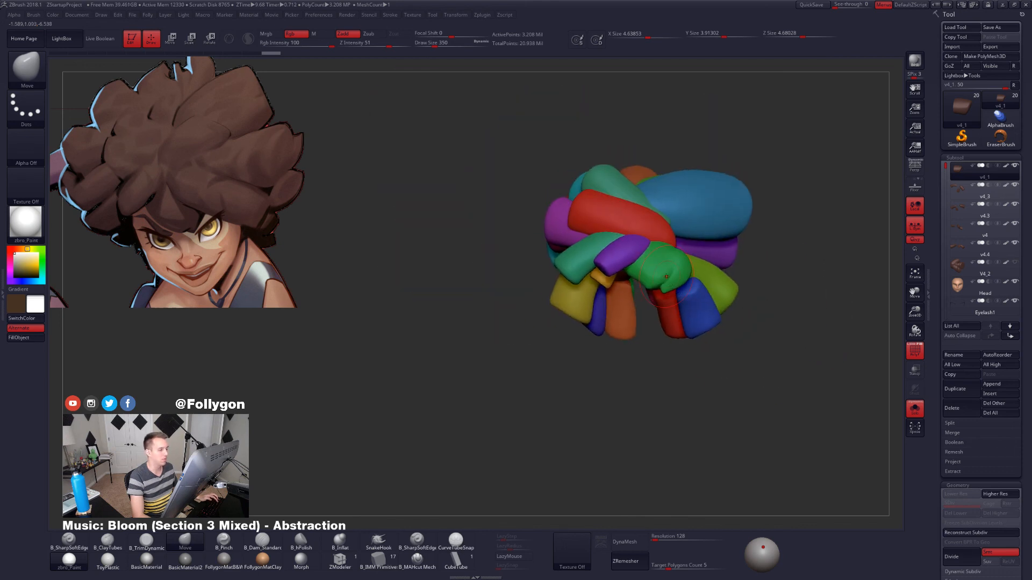
# Hide the large blue, red and pink clumps of the v4_1 hair, and split them into their own subtool with Split Hidden.
pyautogui.keyDown('ctrl'); pyautogui.keyDown('shift'); pyautogui.click(614, 232); pyautogui.keyUp('shift'); pyautogui.keyUp('ctrl')
pyautogui.moveTo(779, 251)
pyautogui.keyDown('ctrl'); pyautogui.keyDown('shift'); pyautogui.mouseDown()
pyautogui.moveTo(776, 322)
pyautogui.moveTo(691, 239)
pyautogui.moveTo(658, 295)
pyautogui.mouseUp(); pyautogui.keyUp('shift'); pyautogui.keyUp('ctrl')
pyautogui.keyDown('ctrl'); pyautogui.keyDown('shift'); pyautogui.click(705, 293); pyautogui.keyUp('shift'); pyautogui.keyUp('ctrl')
pyautogui.moveTo(763, 344); pyautogui.dragTo(640, 333)
pyautogui.keyDown('ctrl'); pyautogui.keyDown('shift'); pyautogui.moveTo(750, 344); pyautogui.dragTo(776, 330); pyautogui.keyUp('shift'); pyautogui.keyUp('ctrl')
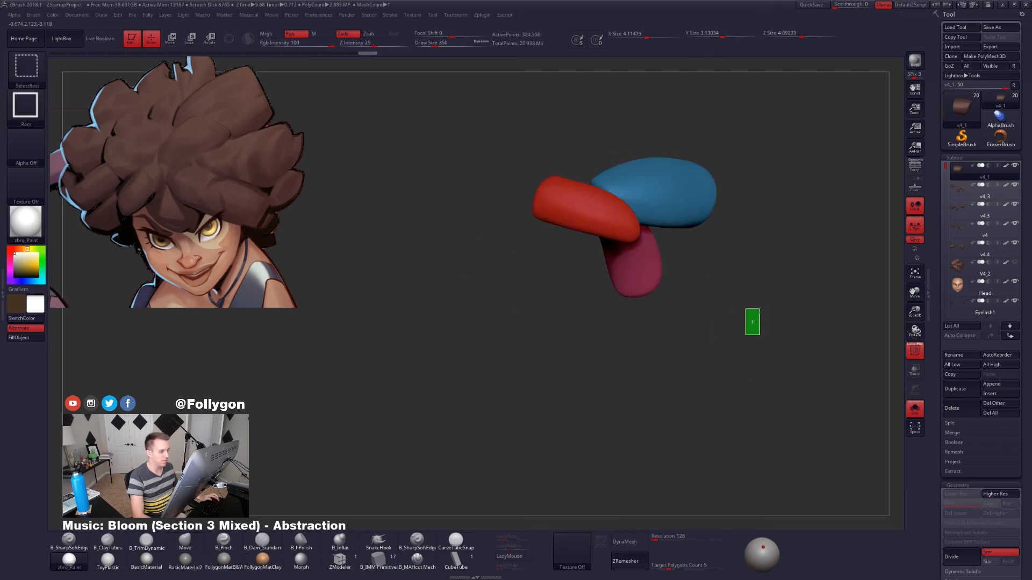
pyautogui.keyDown('ctrl'); pyautogui.keyDown('shift'); pyautogui.click(751, 320); pyautogui.keyUp('shift'); pyautogui.keyUp('ctrl')
pyautogui.press('space')
pyautogui.click(744, 291)
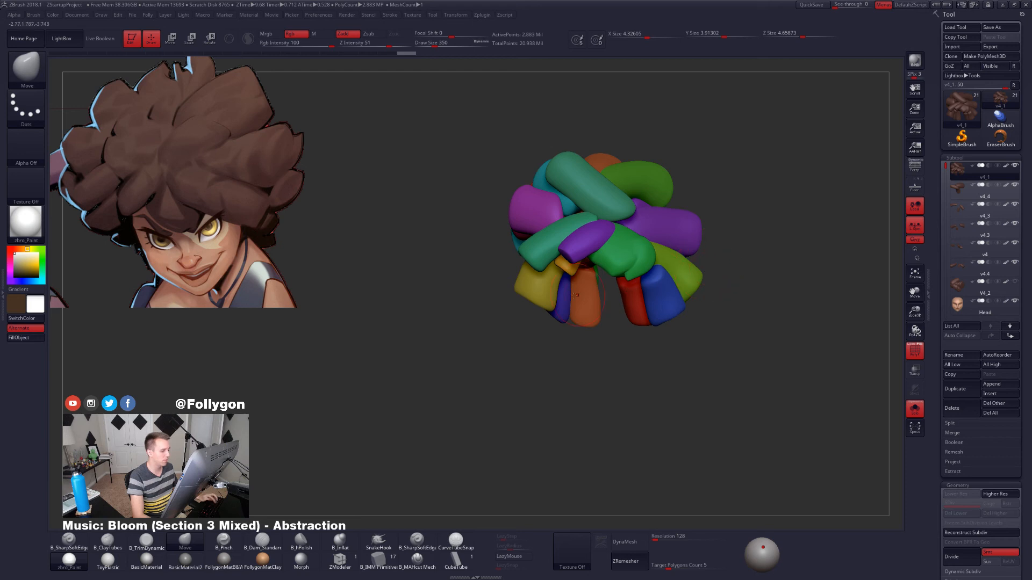
# Hide the yellow and blue lower clumps and the green top clump of v4_1, and split them off with Split Hidden.
pyautogui.keyDown('ctrl'); pyautogui.keyDown('shift'); pyautogui.click(532, 293); pyautogui.keyUp('shift'); pyautogui.keyUp('ctrl')
pyautogui.keyDown('ctrl'); pyautogui.keyDown('shift'); pyautogui.moveTo(634, 338); pyautogui.dragTo(645, 333); pyautogui.keyUp('shift'); pyautogui.keyUp('ctrl')
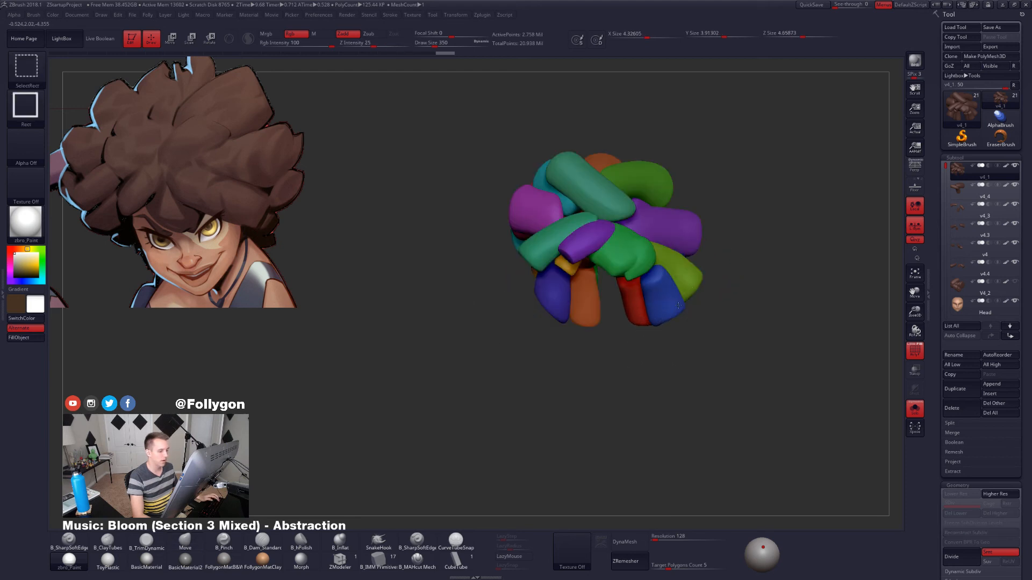
pyautogui.press('space')
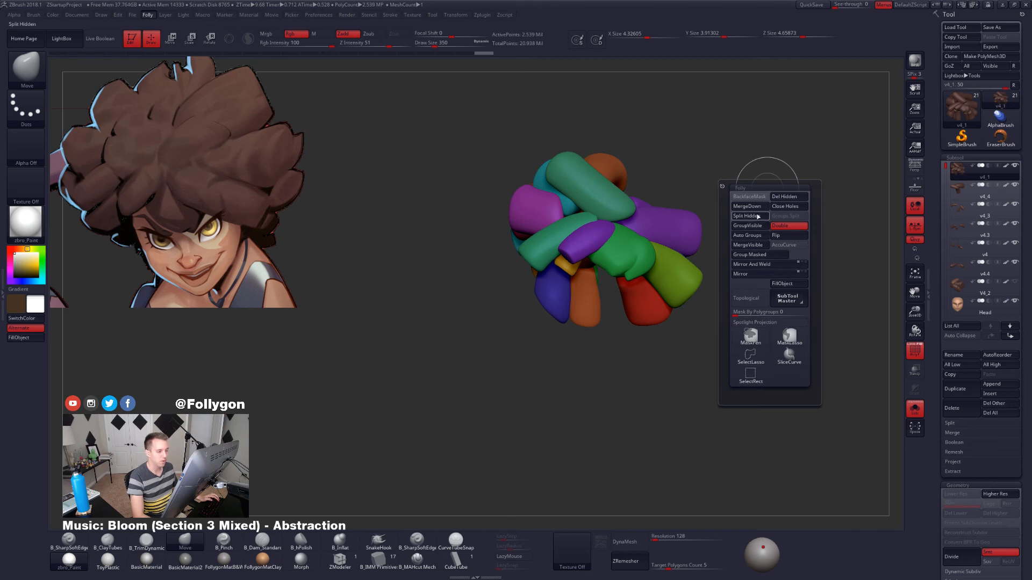
pyautogui.press('space')
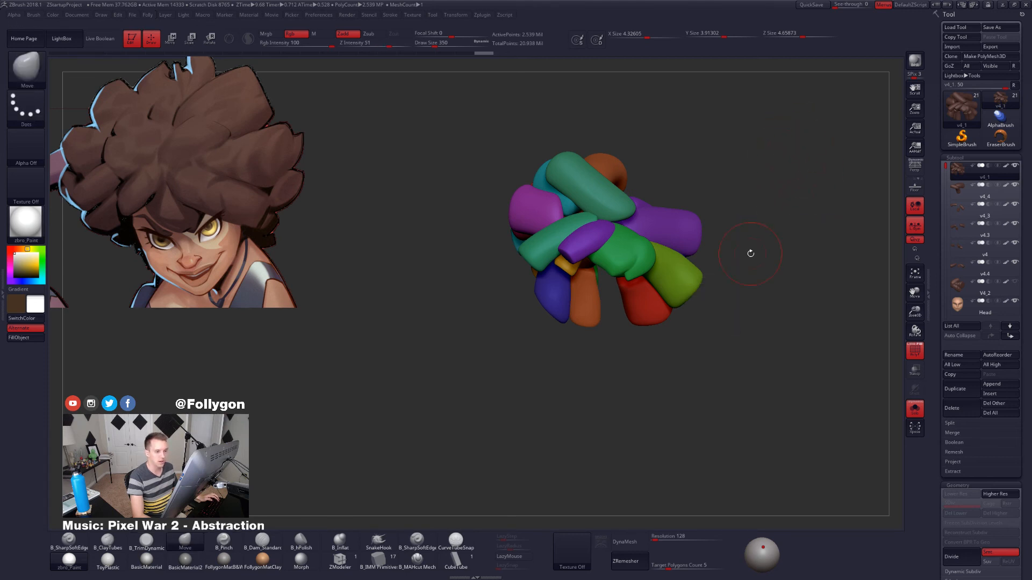
pyautogui.keyDown('ctrl'); pyautogui.keyDown('shift'); pyautogui.moveTo(699, 169); pyautogui.dragTo(513, 350); pyautogui.keyUp('shift'); pyautogui.keyUp('ctrl')
pyautogui.hotkey('ctrl', 'z')
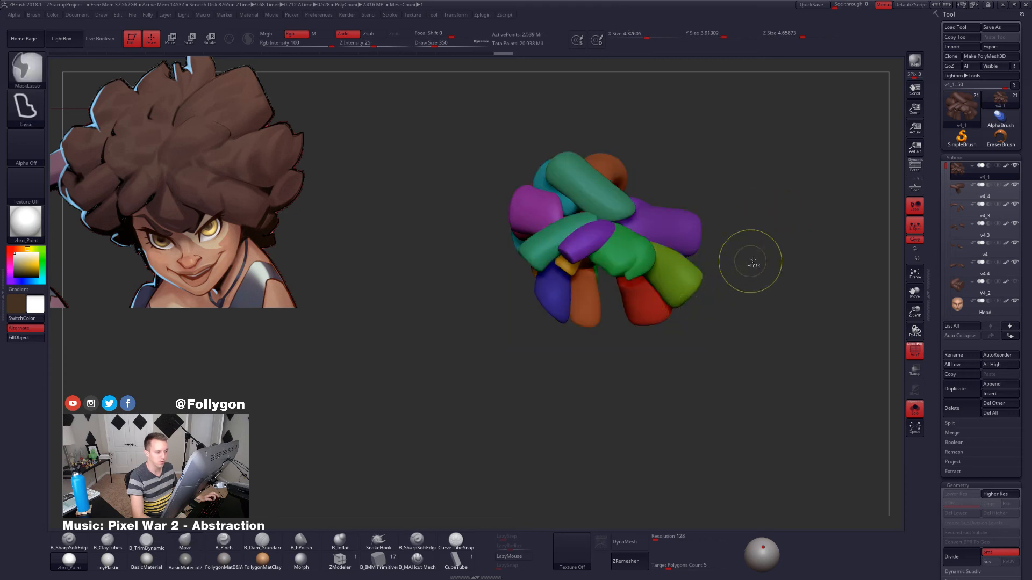
pyautogui.press('space')
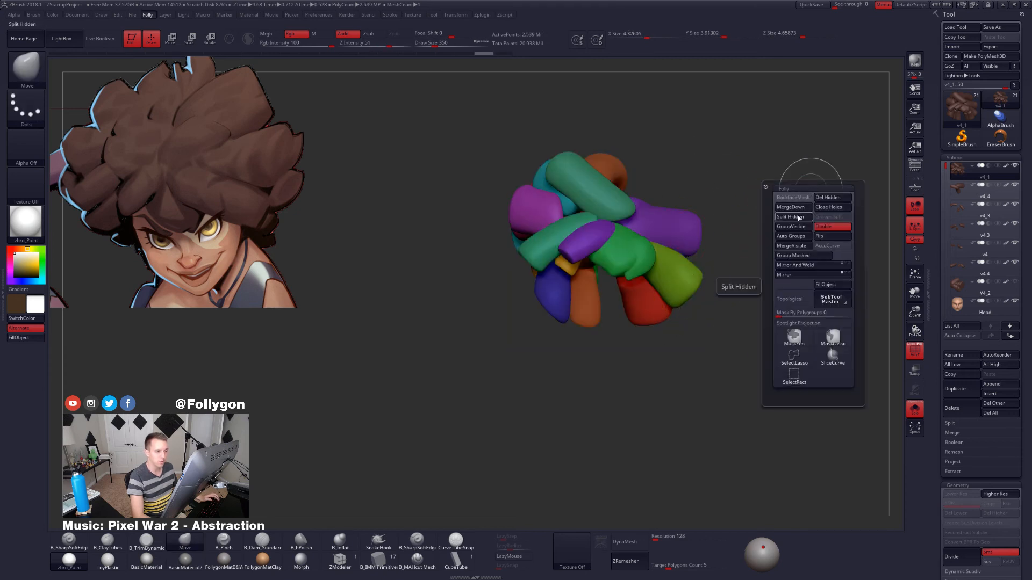
pyautogui.click(811, 215)
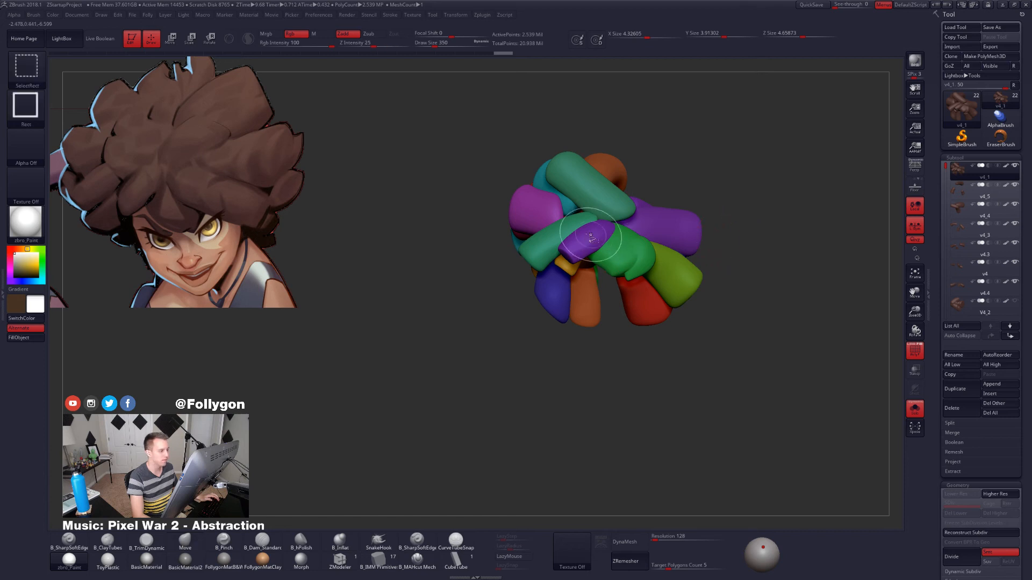
# Check the remaining v4_1 clumps with polyframe display off.
pyautogui.hotkey('shift', 'f')
pyautogui.moveTo(962, 176)
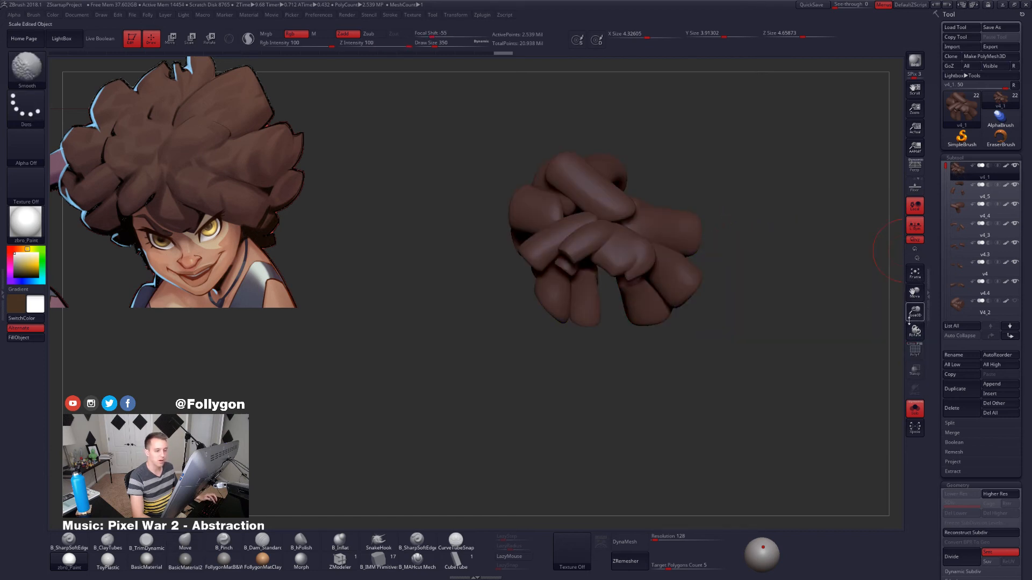
pyautogui.click(915, 348)
pyautogui.click(912, 348)
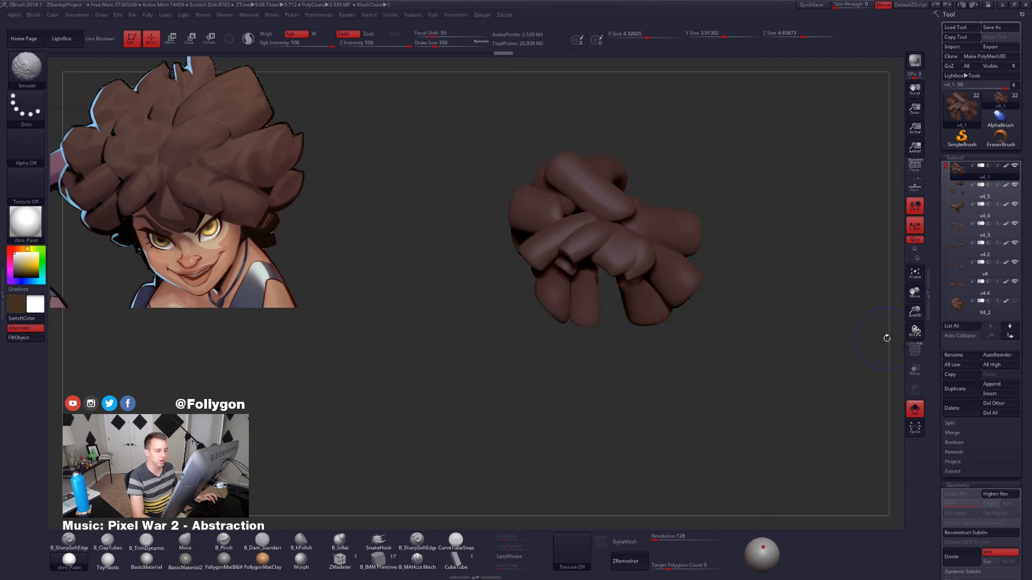
pyautogui.click(911, 349)
pyautogui.hotkey('shift', 'f')
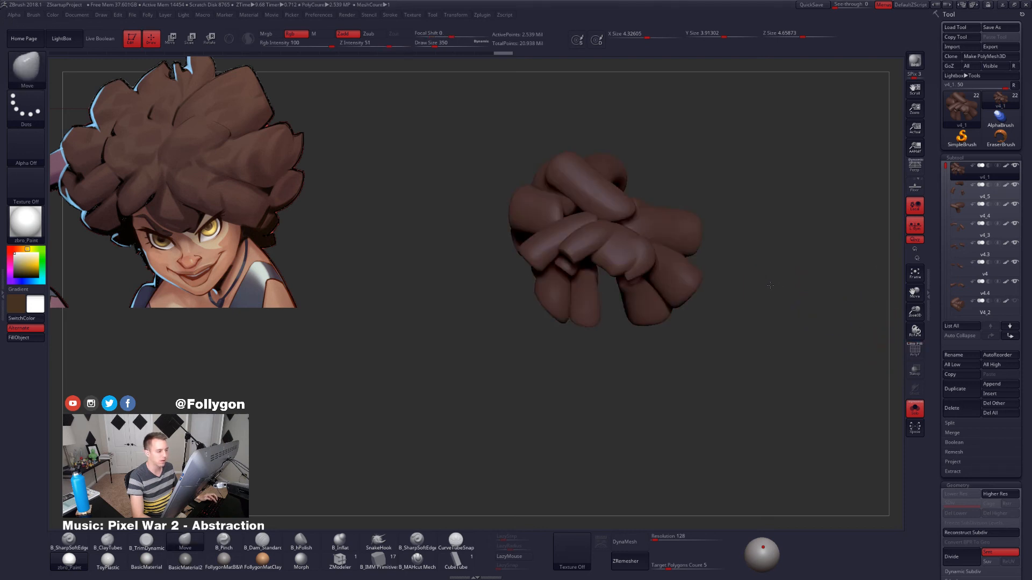
pyautogui.keyDown('alt'); pyautogui.moveTo(815, 306); pyautogui.dragTo(763, 279); pyautogui.keyUp('alt')
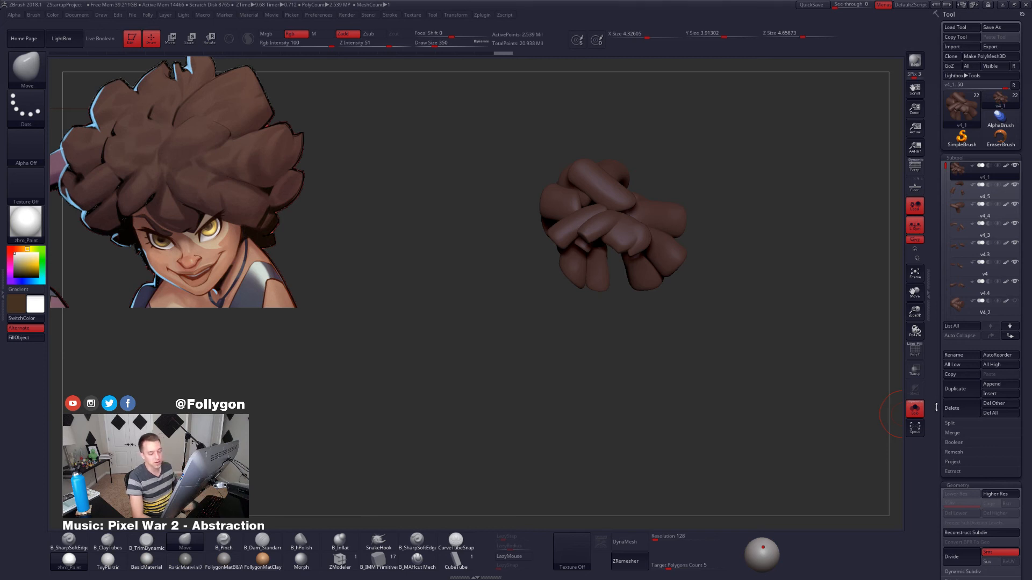
# Rebuild the lower subdivision levels of v4_1 with Reconstruct Subdiv, check its polyframe, and return to subdivision level 5.
pyautogui.moveTo(936, 407); pyautogui.dragTo(926, 336)
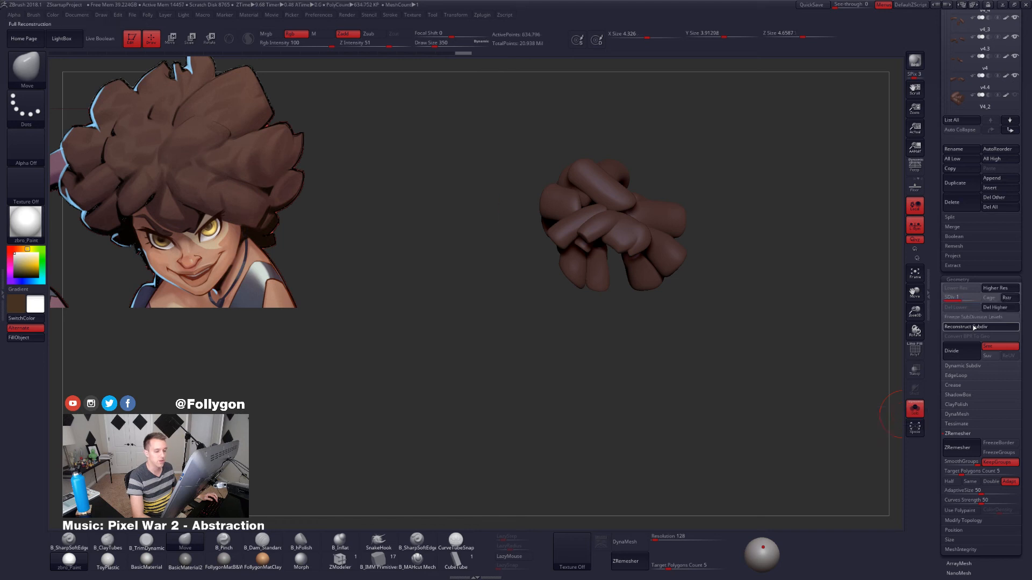
pyautogui.hotkey('shift', 'f')
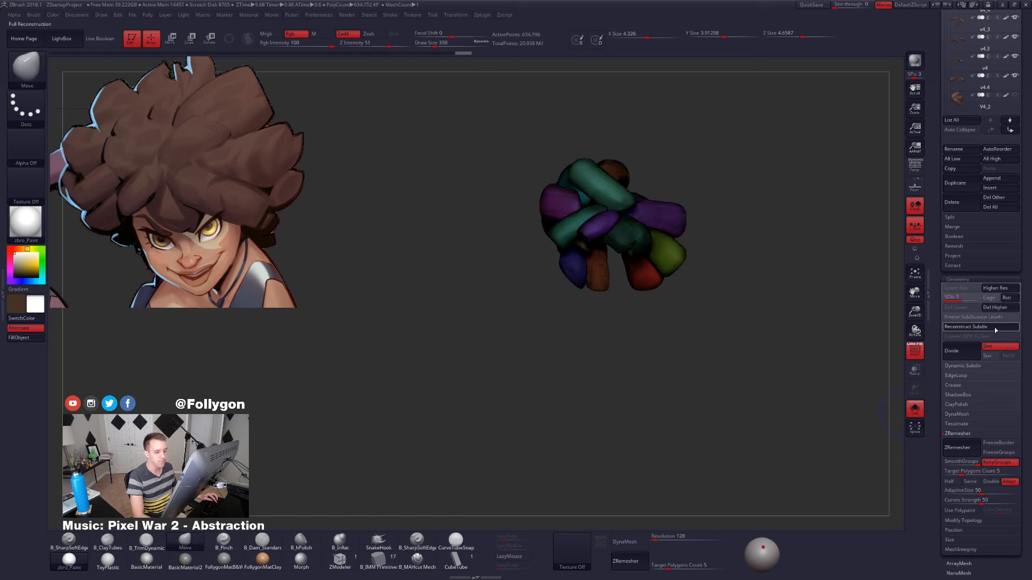
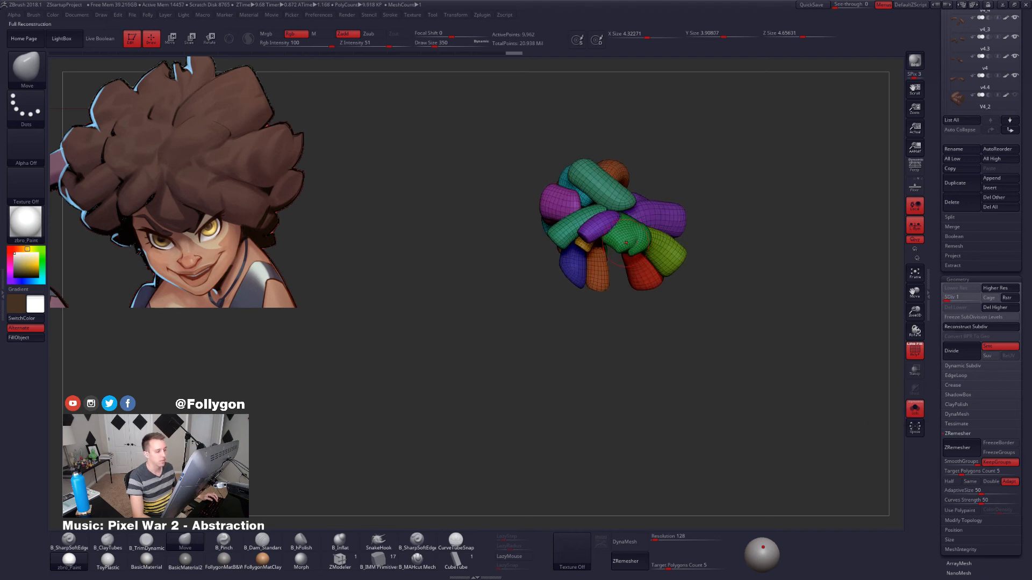
pyautogui.keyDown('ctrl'); pyautogui.moveTo(626, 242); pyautogui.dragTo(746, 278, button='right'); pyautogui.keyUp('ctrl')
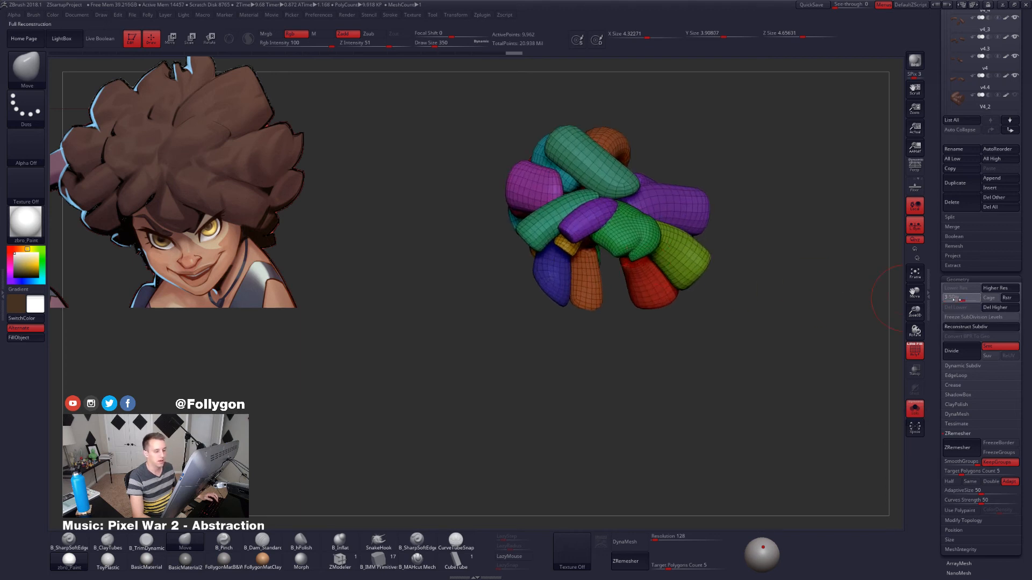
pyautogui.moveTo(986, 297); pyautogui.dragTo(987, 298)
pyautogui.hotkey('shift', 'f')
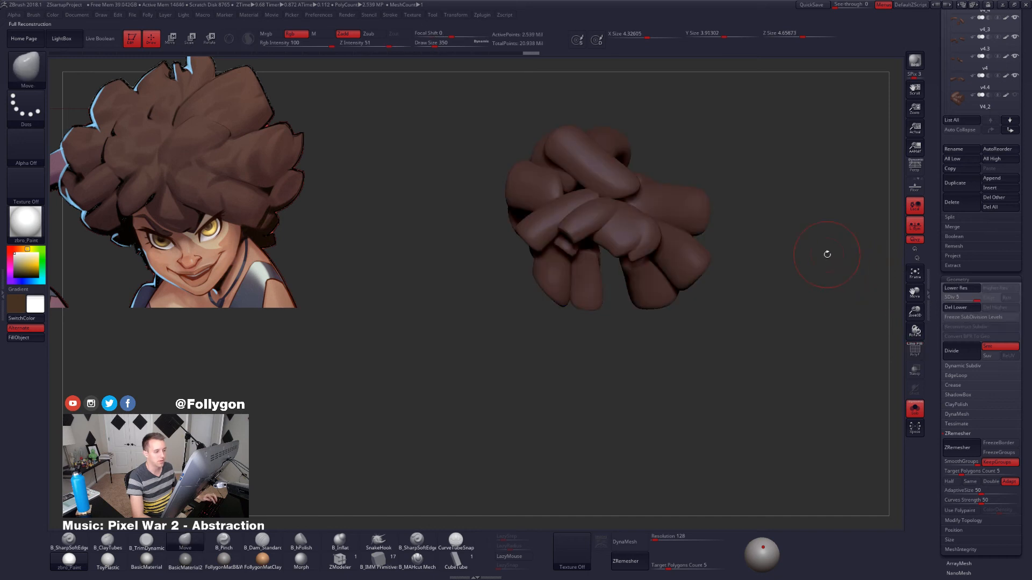
# Rebuild the lower subdivision levels of the v4_5, v4_4 and v4_3 hair subtools with Reconstruct Subdiv.
pyautogui.click(958, 316)
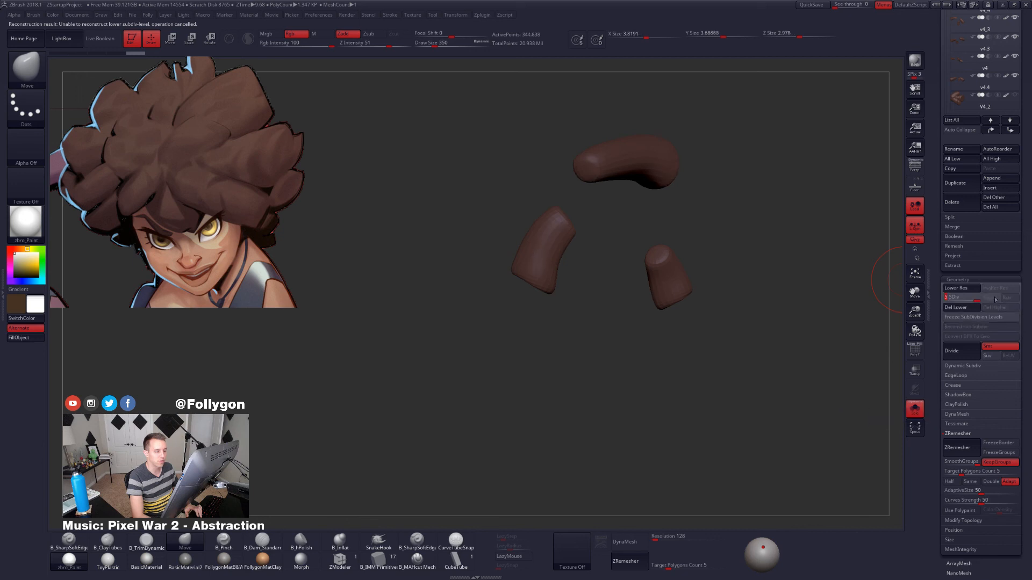
pyautogui.press('Down')
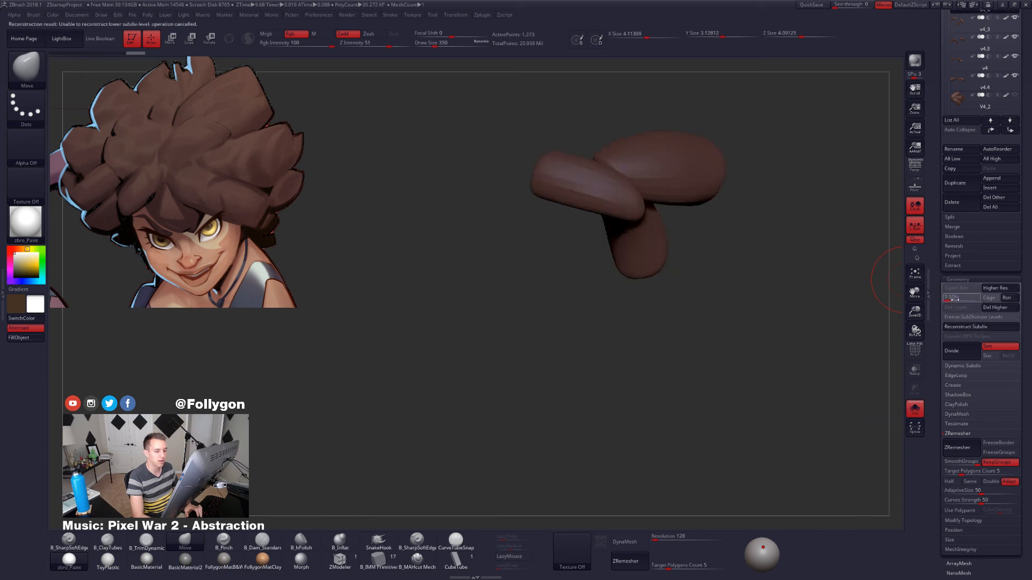
pyautogui.press('Down')
pyautogui.click(964, 326)
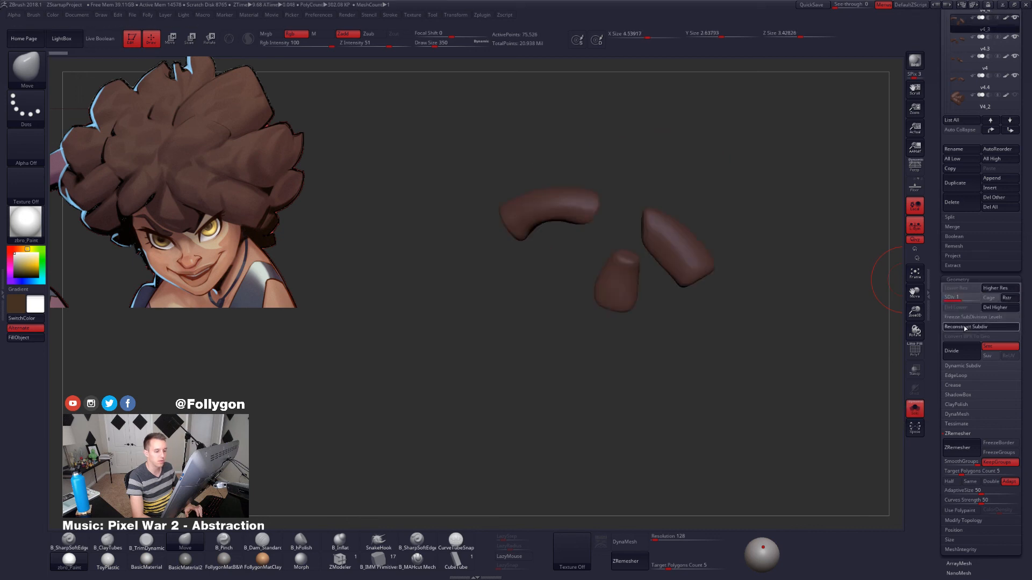
# Rebuild the lower subdivision levels of the v4.3, v4 and v4.4 hair subtools with Reconstruct Subdiv.
pyautogui.press('Down')
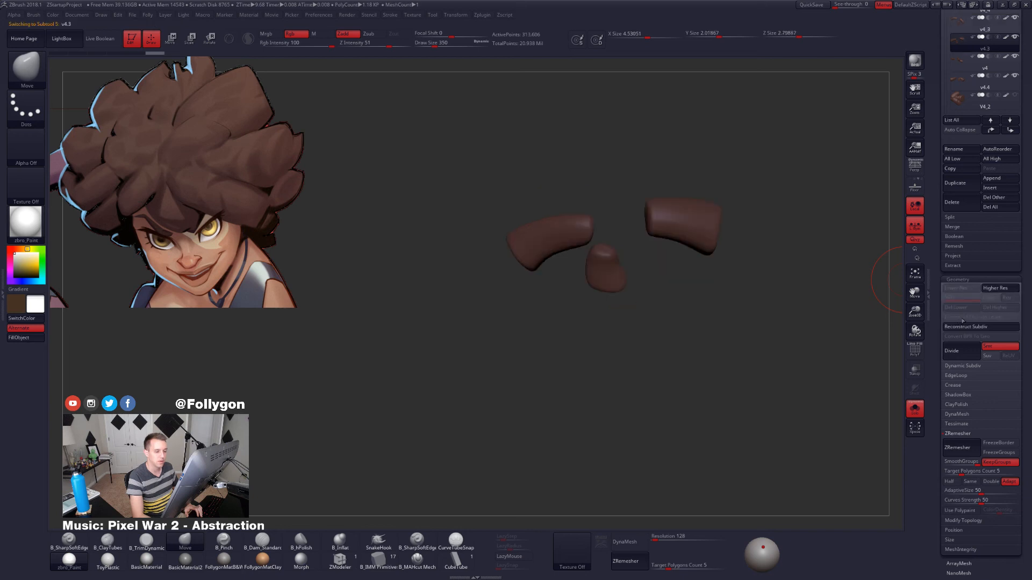
pyautogui.click(965, 327)
pyautogui.press('Down')
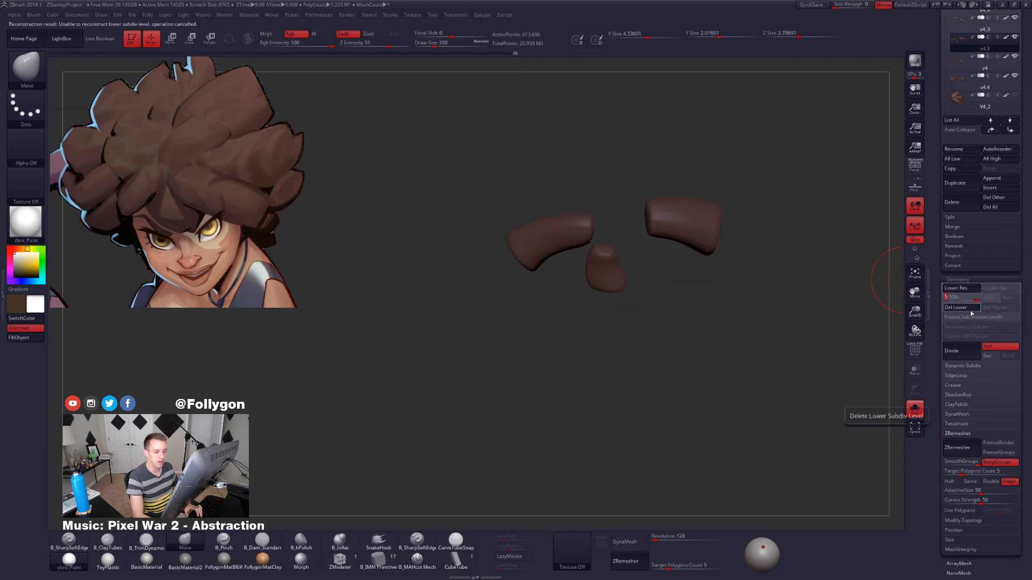
pyautogui.click(965, 327)
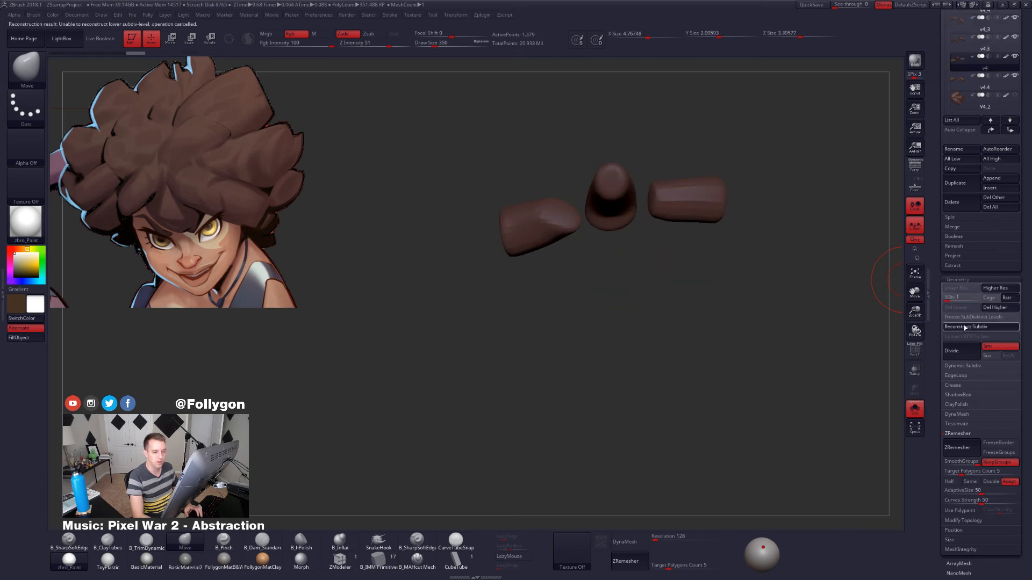
pyautogui.press('Down')
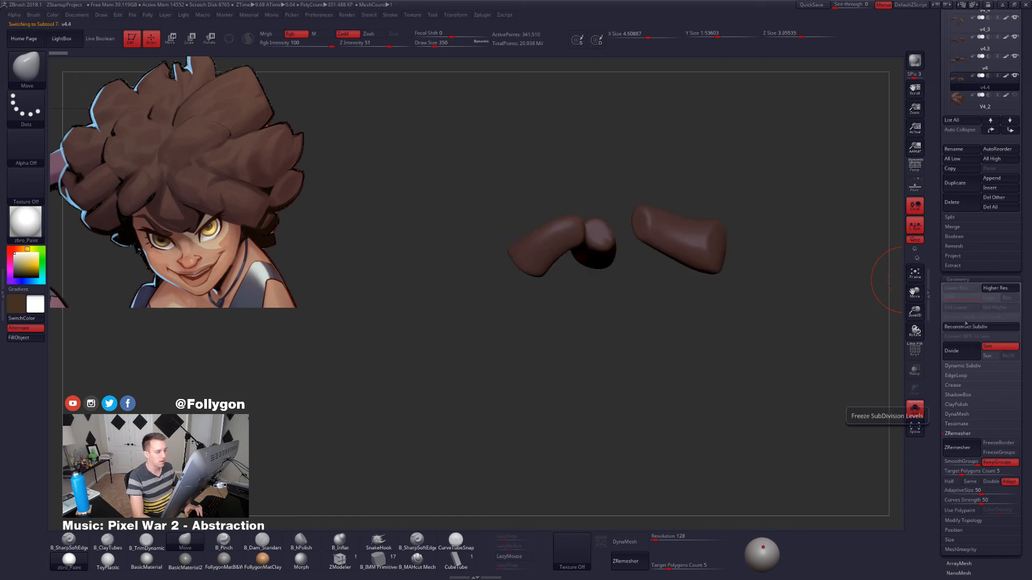
pyautogui.click(961, 328)
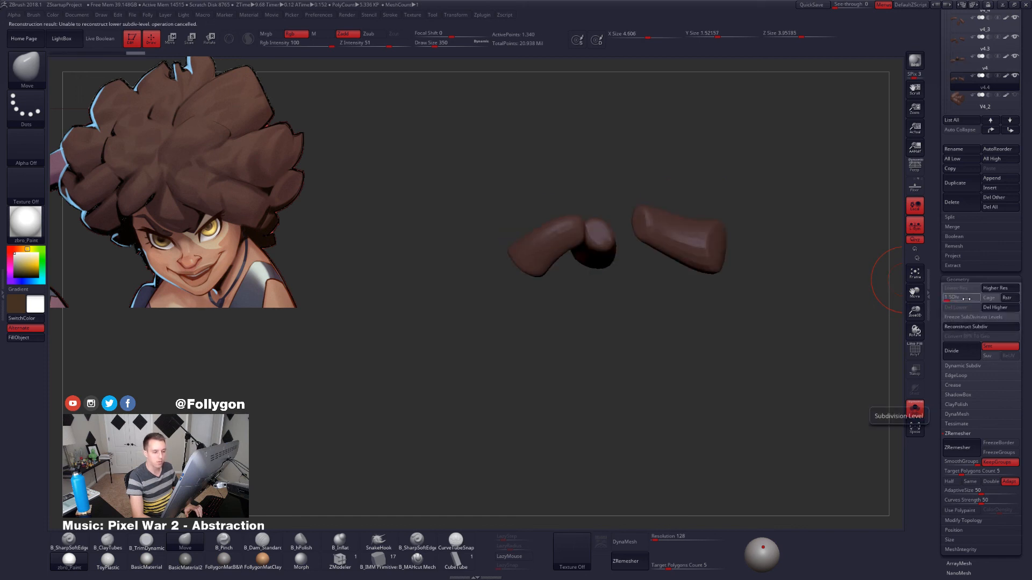
# Step through the isolated hair subtools from V4_2 back to v4_1 and compare the whole hair with the concept art.
pyautogui.press('Down')
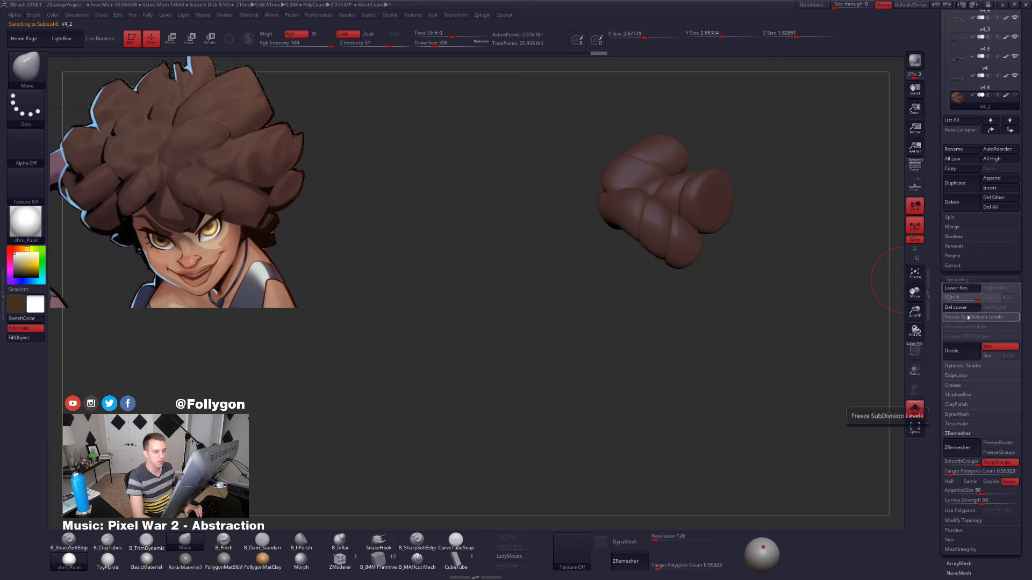
pyautogui.press('Up')
pyautogui.press('Up')
pyautogui.press('Up')
pyautogui.press('Up')
pyautogui.press('Up')
pyautogui.press('Up')
pyautogui.press('Up')
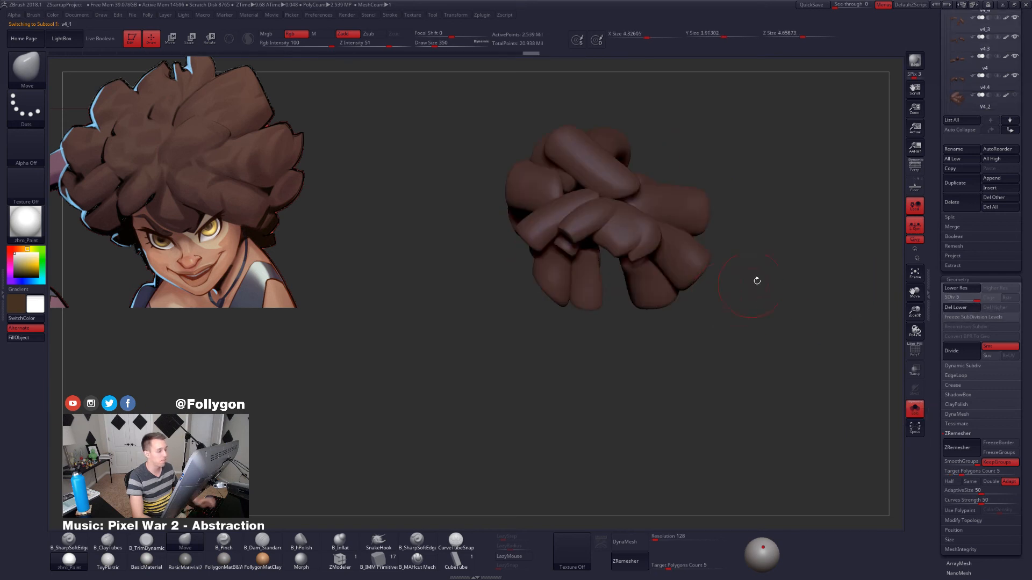
pyautogui.keyDown('alt'); pyautogui.moveTo(755, 243); pyautogui.dragTo(715, 245); pyautogui.keyUp('alt')
pyautogui.moveTo(932, 134); pyautogui.dragTo(934, 322)
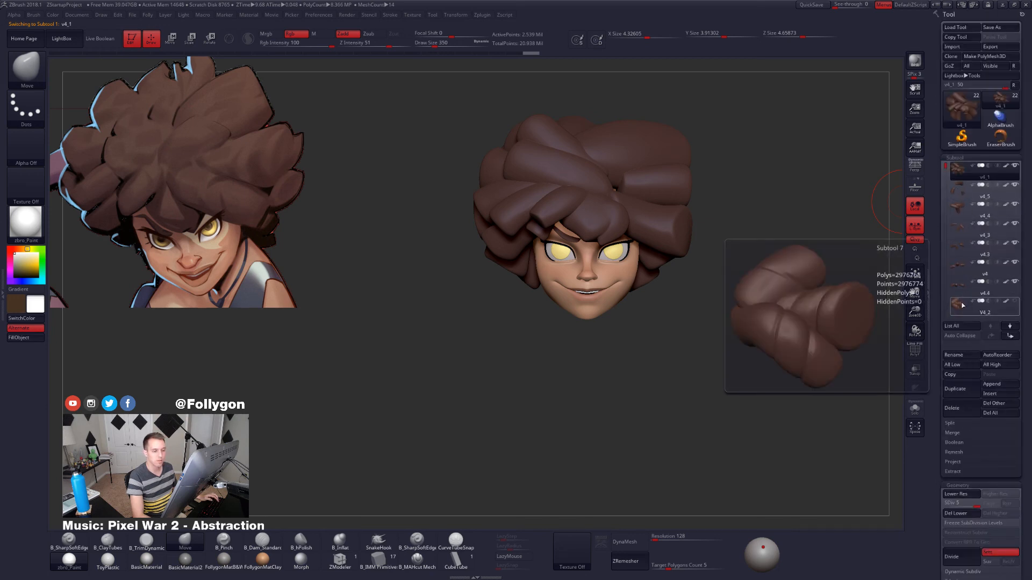
# Select the v4.4 hair subtool, isolate it with polyframe display off, and flatten a clump's round end with the B_TrimDynamic brush.
pyautogui.click(960, 304)
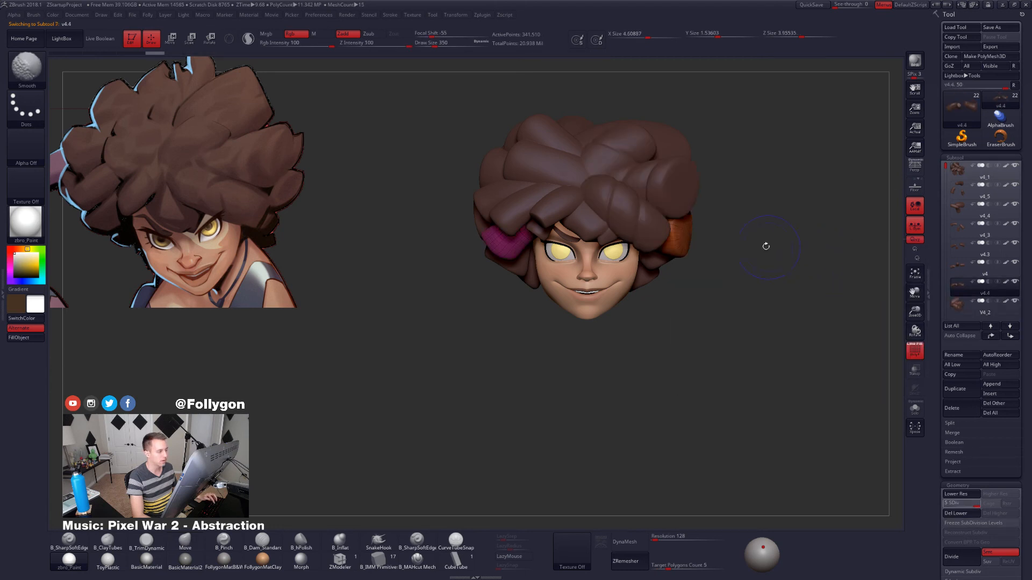
pyautogui.hotkey('shift', 'f')
pyautogui.hotkey('ctrl', 'shift', 's')
pyautogui.moveTo(737, 243)
pyautogui.mouseDown()
pyautogui.moveTo(699, 259)
pyautogui.moveTo(642, 344)
pyautogui.mouseUp()
pyautogui.press('3')
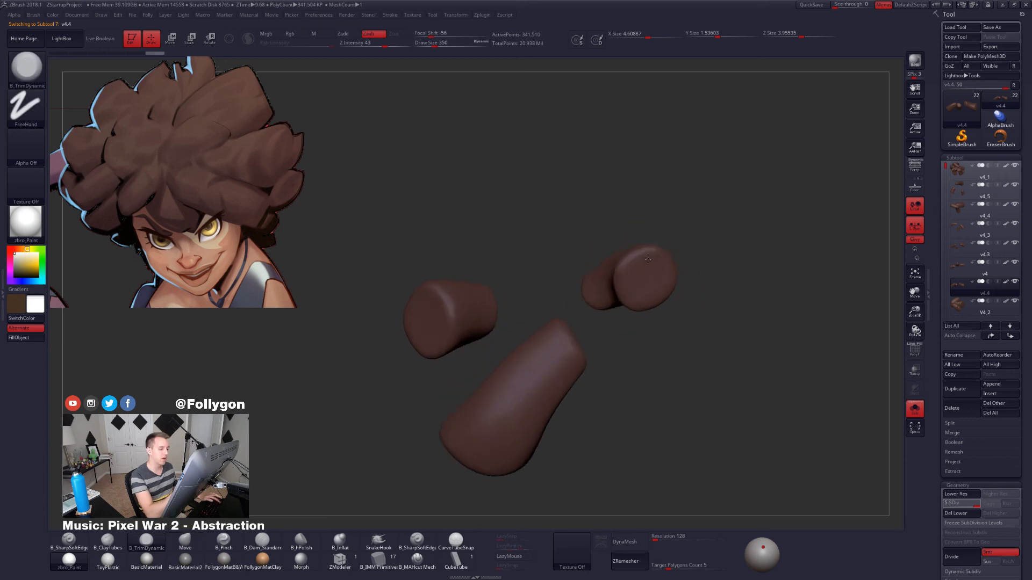
pyautogui.press('space')
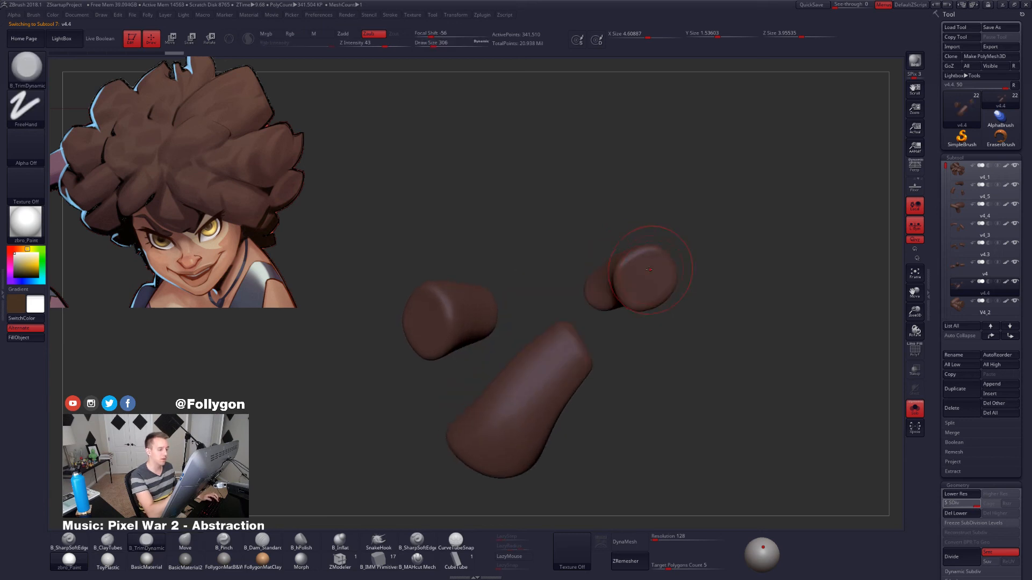
# Reshape the round end of the v4.4 clump with the Move brush, reducing the draw size to about 227.
pyautogui.press('4')
pyautogui.moveTo(648, 269); pyautogui.dragTo(635, 262)
pyautogui.press('space')
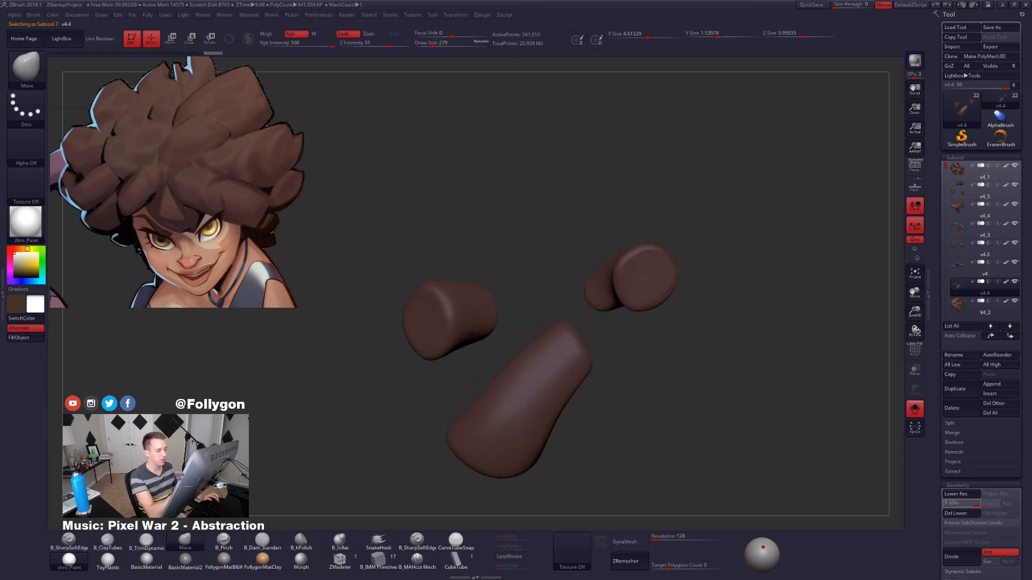
pyautogui.moveTo(644, 279); pyautogui.dragTo(647, 290, button='right')
pyautogui.press('space')
pyautogui.moveTo(647, 290); pyautogui.dragTo(641, 292)
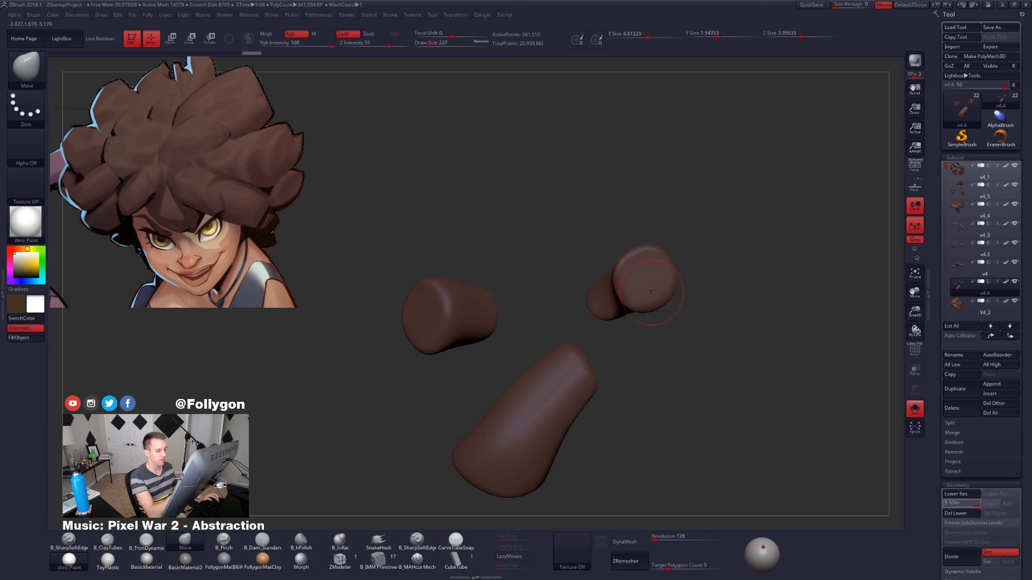
pyautogui.moveTo(714, 351); pyautogui.dragTo(691, 422)
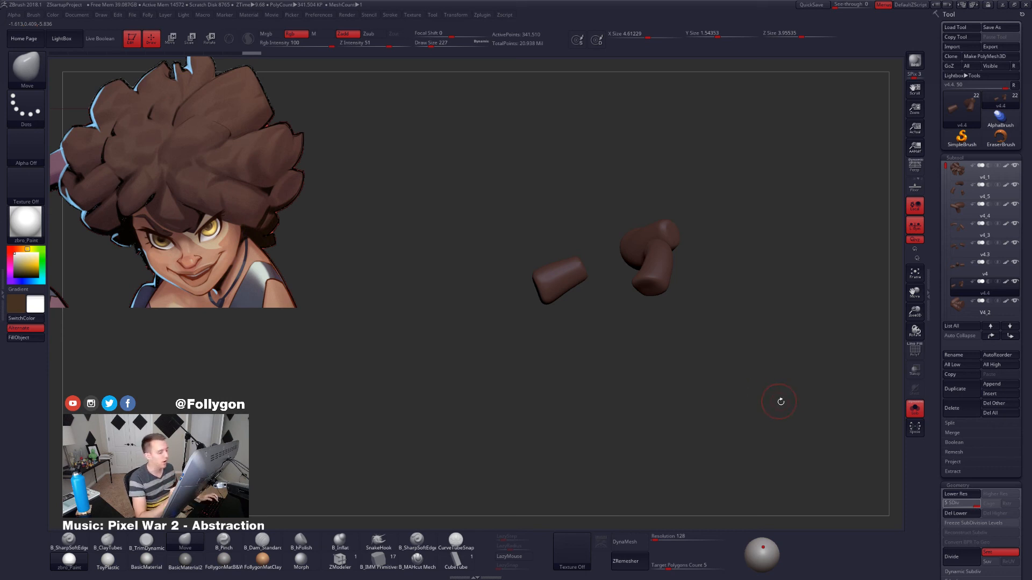
# Check how the v4.4 clumps sit within the full head of hair from the front and back.
pyautogui.hotkey('alt', 's')
pyautogui.keyDown('alt'); pyautogui.moveTo(780, 401); pyautogui.dragTo(758, 402); pyautogui.keyUp('alt')
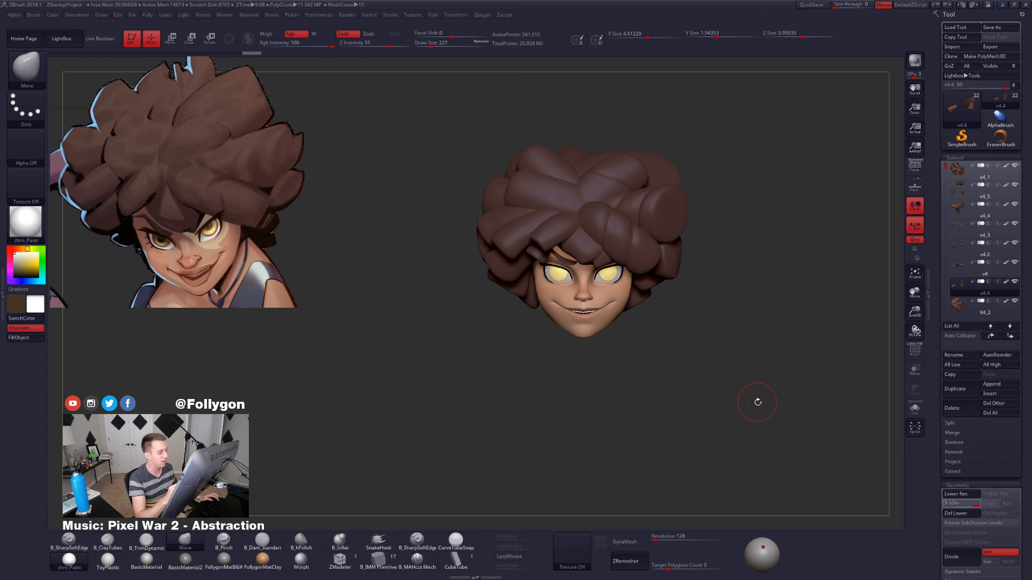
pyautogui.moveTo(757, 402); pyautogui.dragTo(768, 441)
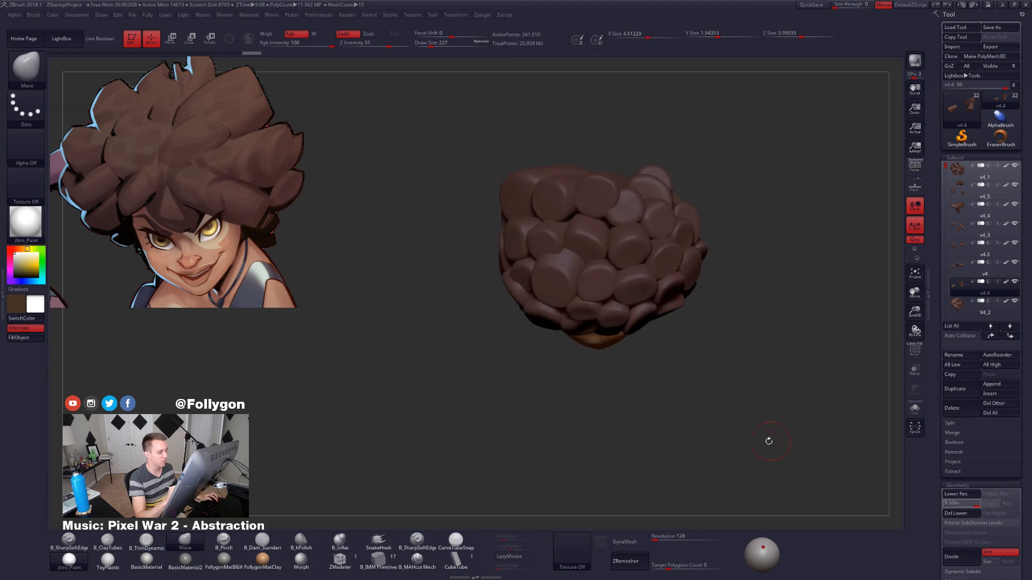
pyautogui.hotkey('shift', 'f')
pyautogui.hotkey('shift', 'f')
# Isolate v4.4 and push the middle clump's end into a squarer shape with the Move brush at draw size about 215.
pyautogui.hotkey('alt', 's')
pyautogui.moveTo(704, 419); pyautogui.dragTo(739, 449)
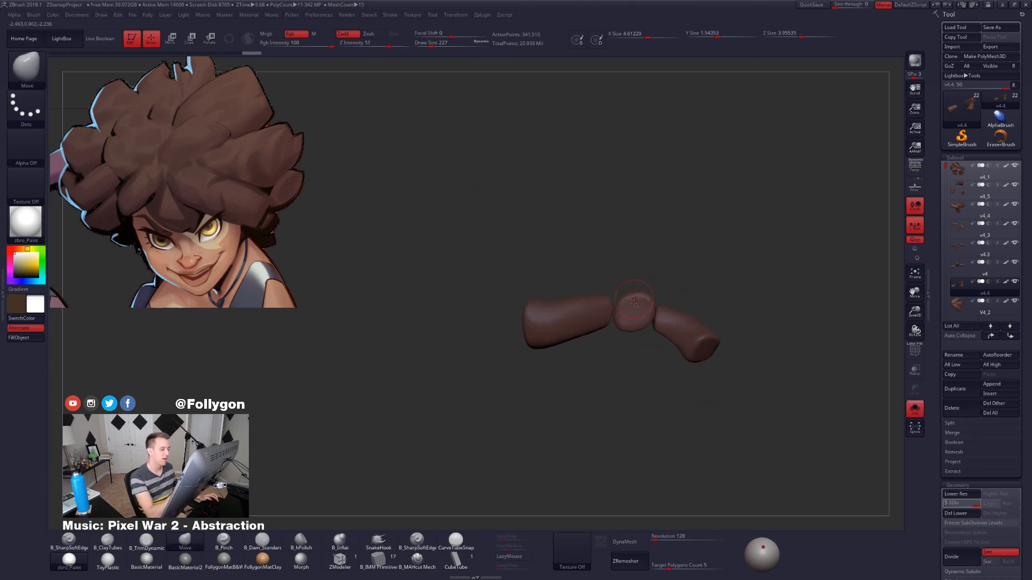
pyautogui.keyDown('ctrl'); pyautogui.moveTo(634, 302); pyautogui.dragTo(643, 324, button='right'); pyautogui.keyUp('ctrl')
pyautogui.press('space')
pyautogui.moveTo(643, 326); pyautogui.dragTo(647, 326)
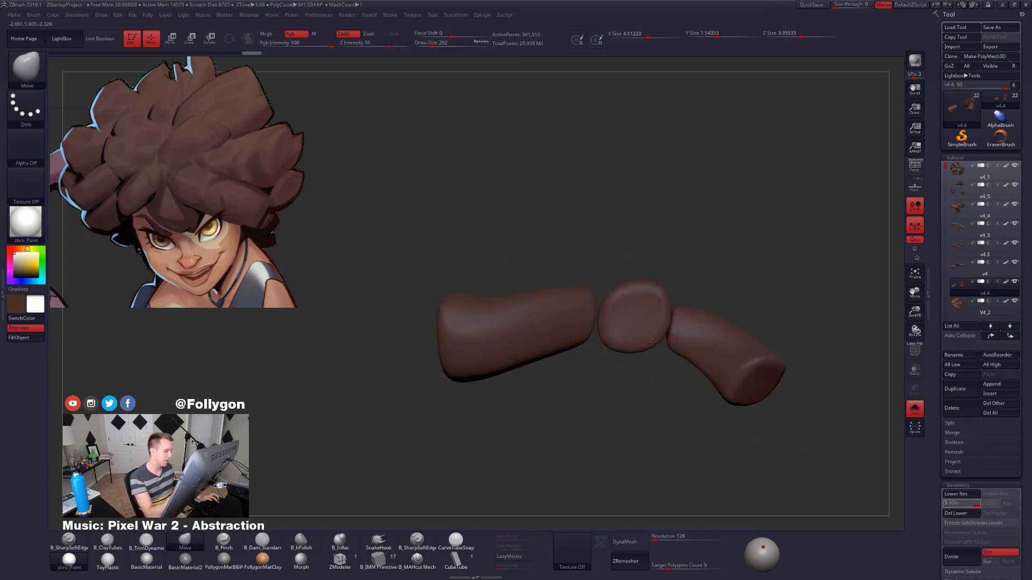
pyautogui.press('space')
pyautogui.moveTo(629, 327); pyautogui.dragTo(623, 327)
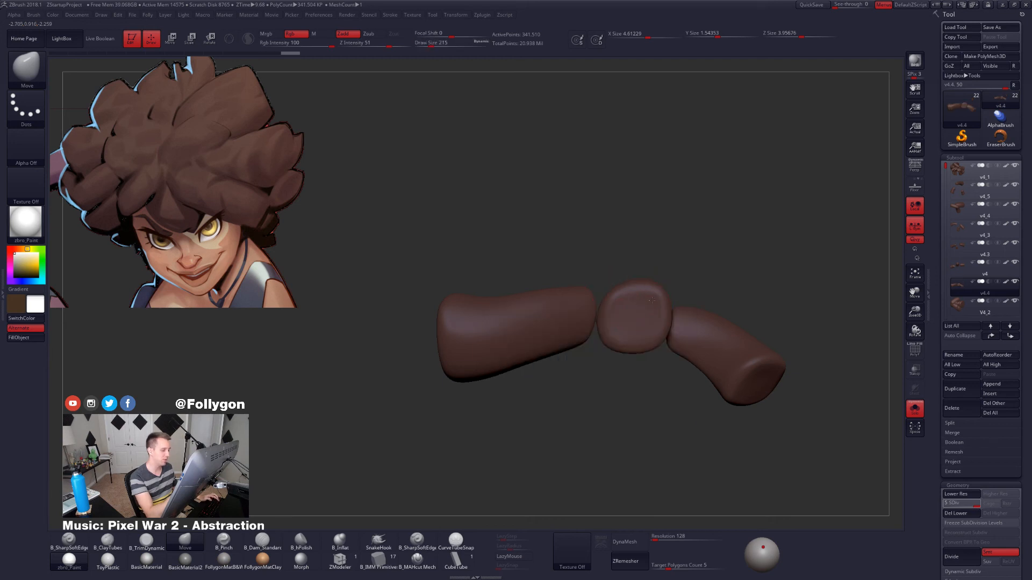
# Flatten the end faces of the v4.4 clumps with B_TrimDynamic at draw size about 335.
pyautogui.keyDown('alt'); pyautogui.moveTo(632, 316); pyautogui.dragTo(664, 315, button='right'); pyautogui.keyUp('alt')
pyautogui.press('3')
pyautogui.press('space')
pyautogui.moveTo(664, 316); pyautogui.dragTo(669, 317)
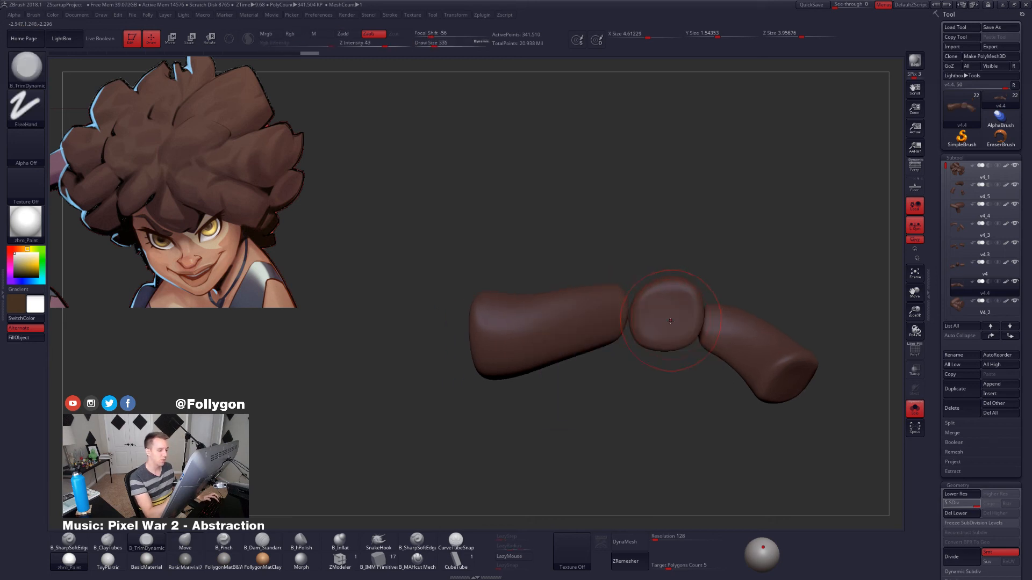
pyautogui.moveTo(651, 324); pyautogui.dragTo(670, 320, button='right')
pyautogui.moveTo(669, 301); pyautogui.dragTo(670, 307)
pyautogui.moveTo(653, 315)
pyautogui.mouseDown(button='right')
pyautogui.moveTo(675, 334)
pyautogui.moveTo(687, 324)
pyautogui.mouseUp(button='right')
pyautogui.press('space')
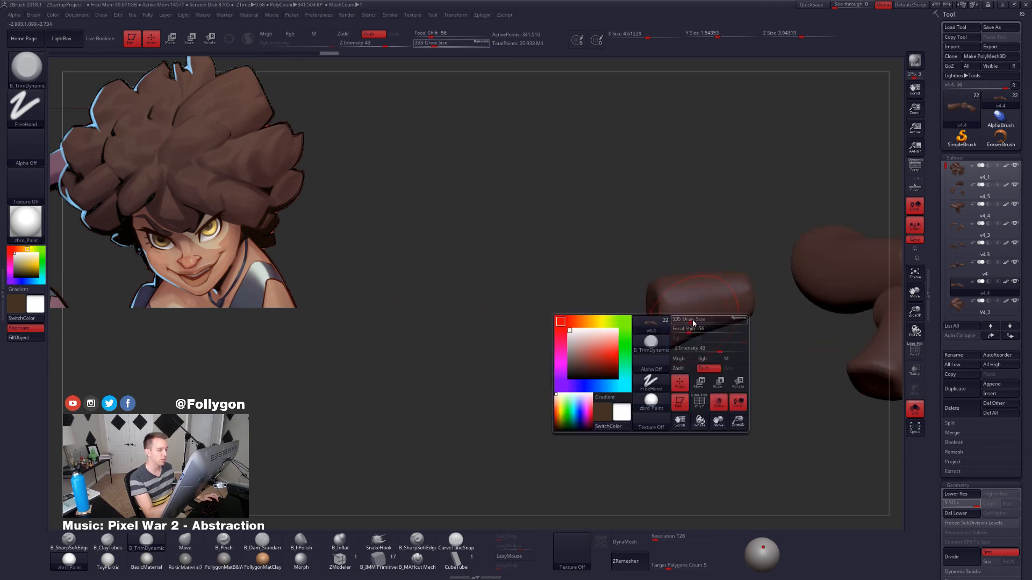
pyautogui.moveTo(688, 324); pyautogui.dragTo(692, 323)
pyautogui.moveTo(677, 323); pyautogui.dragTo(666, 322, button='right')
# Drop v4.4 to subdivision level 2, smooth and reshape a clump's end with the Move brush, and go up to level 3.
pyautogui.hotkey('shift', 'd')
pyautogui.keyDown('shift'); pyautogui.moveTo(661, 315); pyautogui.dragTo(666, 307); pyautogui.keyUp('shift')
pyautogui.press('b')
pyautogui.press('m')
pyautogui.press('v')
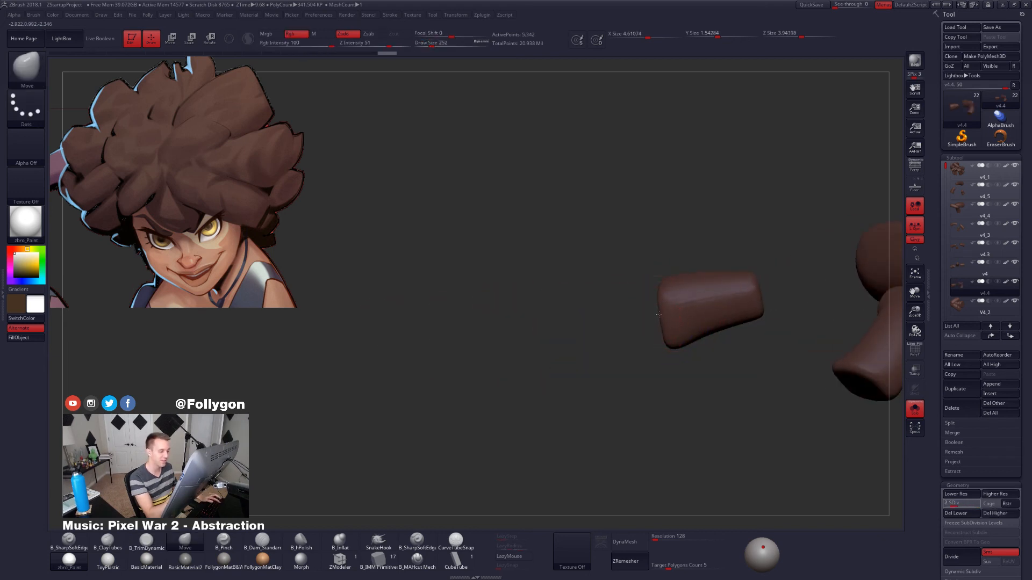
pyautogui.moveTo(669, 317)
pyautogui.mouseDown(button='right')
pyautogui.moveTo(695, 325)
pyautogui.moveTo(677, 307)
pyautogui.moveTo(619, 354)
pyautogui.mouseUp(button='right')
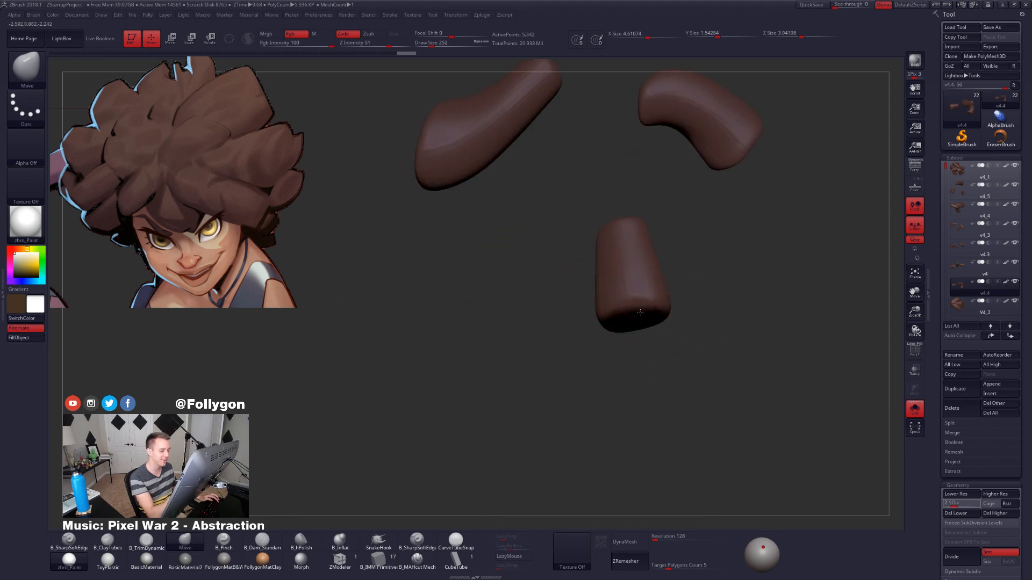
pyautogui.moveTo(640, 312); pyautogui.dragTo(693, 326, button='right')
pyautogui.press('d')
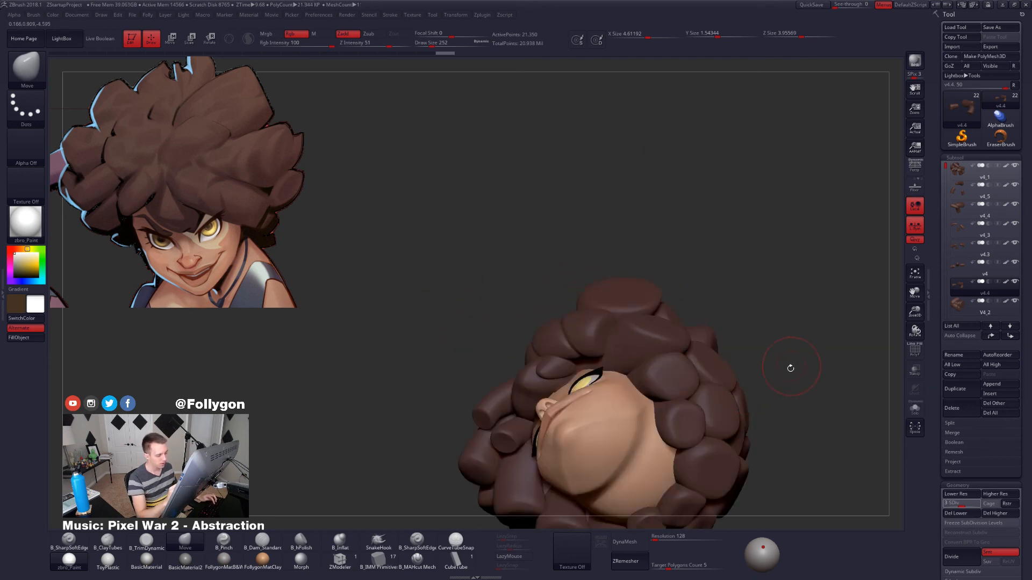
# Drop v4.4 to subdivision level 1 and reshape the curved clump with the Move brush, using draw sizes between about 308 and 447.
pyautogui.moveTo(758, 386)
pyautogui.mouseDown(button='right')
pyautogui.moveTo(748, 380)
pyautogui.moveTo(737, 391)
pyautogui.mouseUp(button='right')
pyautogui.press('space')
pyautogui.moveTo(643, 334); pyautogui.dragTo(648, 334)
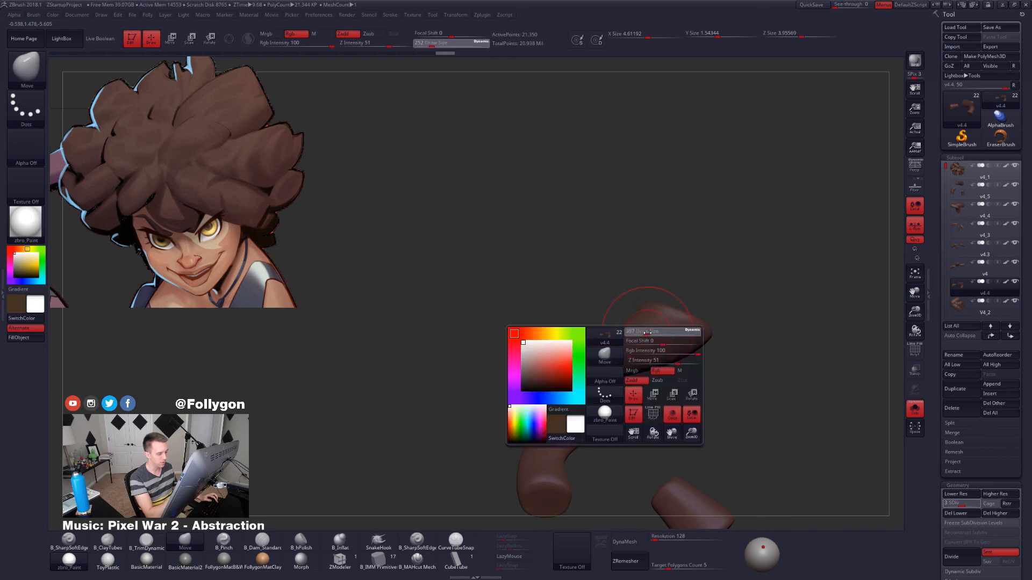
pyautogui.hotkey('shift', 'd')
pyautogui.hotkey('shift', 'd')
pyautogui.press('space')
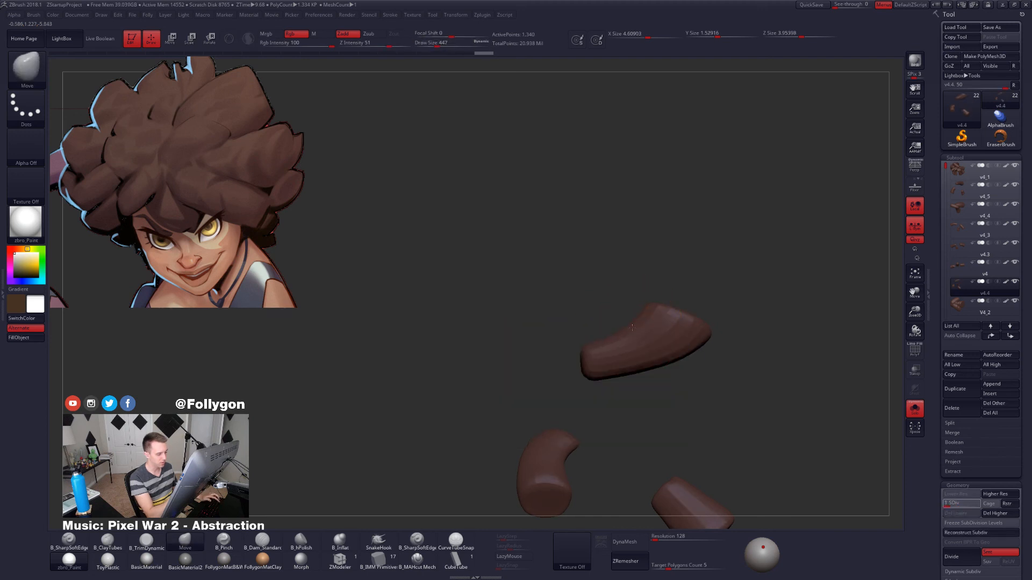
pyautogui.press('space')
pyautogui.moveTo(648, 319); pyautogui.dragTo(645, 319)
pyautogui.moveTo(676, 306)
pyautogui.mouseDown(button='right')
pyautogui.moveTo(670, 294)
pyautogui.moveTo(685, 307)
pyautogui.moveTo(705, 288)
pyautogui.mouseUp(button='right')
# Mask the curved clump's narrow part with MaskLasso, soften the mask, and rotate the clump's wide end with the transpose line.
pyautogui.hotkey('ctrl', 'space')
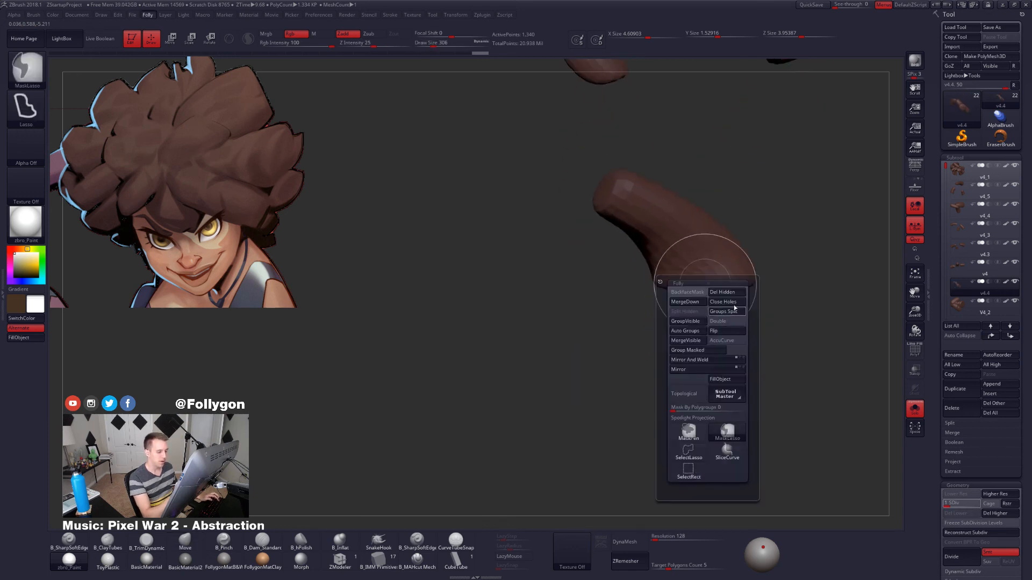
pyautogui.moveTo(637, 260)
pyautogui.keyDown('ctrl'); pyautogui.mouseDown()
pyautogui.moveTo(613, 375)
pyautogui.moveTo(607, 368)
pyautogui.mouseUp(); pyautogui.keyUp('ctrl')
pyautogui.moveTo(701, 307); pyautogui.dragTo(707, 275, button='right')
pyautogui.keyDown('ctrl'); pyautogui.click(721, 310); pyautogui.keyUp('ctrl')
pyautogui.keyDown('ctrl'); pyautogui.click(722, 286); pyautogui.keyUp('ctrl')
pyautogui.keyDown('ctrl'); pyautogui.click(722, 286); pyautogui.keyUp('ctrl')
pyautogui.press('r')
pyautogui.moveTo(707, 272)
pyautogui.mouseDown()
pyautogui.moveTo(709, 365)
pyautogui.moveTo(751, 347)
pyautogui.mouseUp()
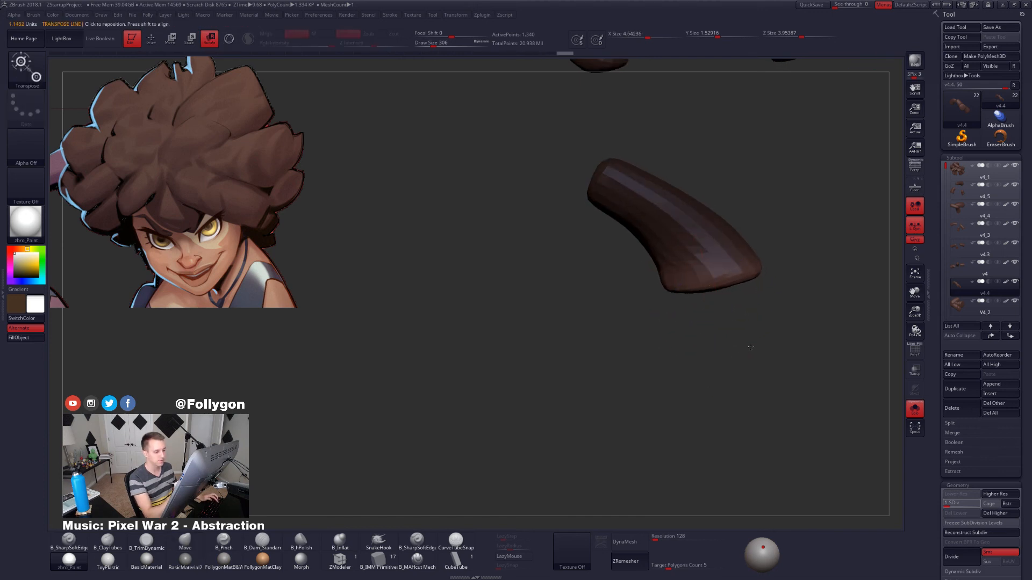
pyautogui.press('q')
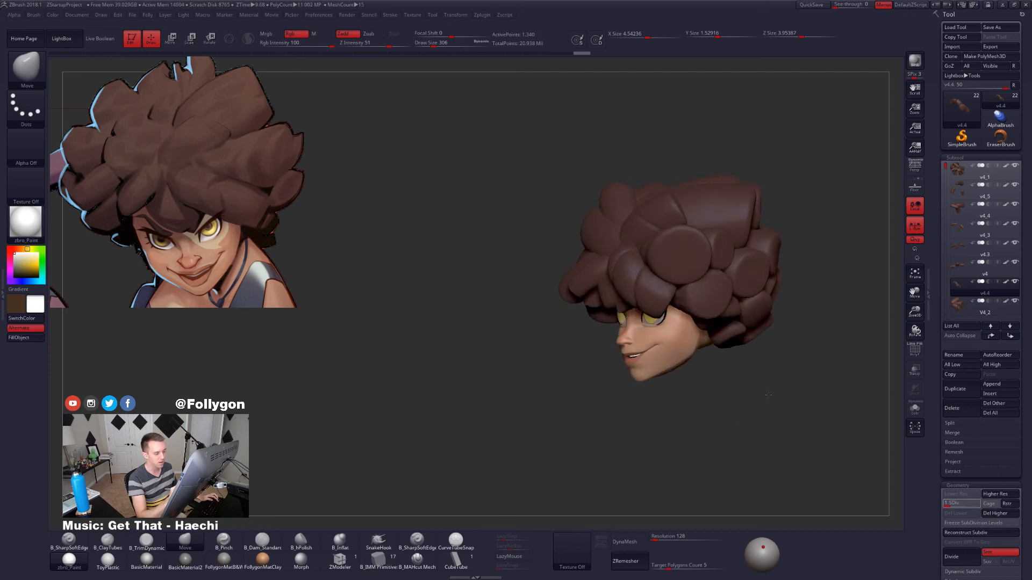
# Adjust the rotated v4.4 clump to fit its neighbours in the full hair with the Move brush at draw size about 447.
pyautogui.moveTo(768, 395)
pyautogui.mouseDown(button='right')
pyautogui.moveTo(763, 336)
pyautogui.moveTo(706, 329)
pyautogui.moveTo(718, 323)
pyautogui.mouseUp(button='right')
pyautogui.press('space')
pyautogui.moveTo(708, 295)
pyautogui.mouseDown()
pyautogui.moveTo(718, 294)
pyautogui.moveTo(710, 285)
pyautogui.mouseUp()
pyautogui.moveTo(722, 285); pyautogui.dragTo(699, 300, button='right')
pyautogui.press('space')
pyautogui.press('space')
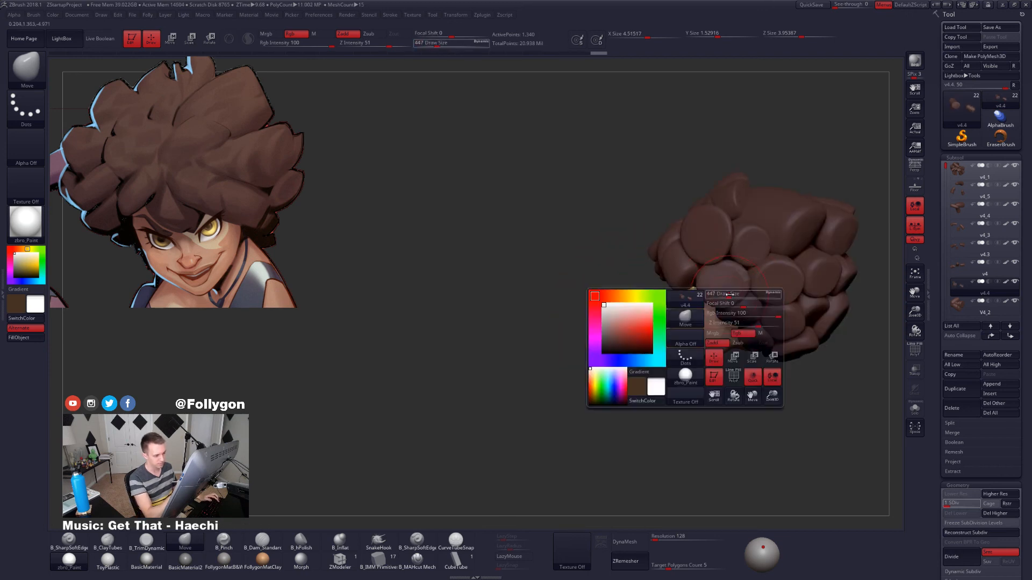
pyautogui.moveTo(732, 297); pyautogui.dragTo(727, 298)
# Push the v4.4 clump further into place with a Move brush of about 787, and return v4.4 to subdivision level 5.
pyautogui.moveTo(739, 294)
pyautogui.mouseDown(button='right')
pyautogui.moveTo(782, 298)
pyautogui.moveTo(768, 323)
pyautogui.mouseUp(button='right')
pyautogui.press('space')
pyautogui.moveTo(720, 304); pyautogui.dragTo(731, 305)
pyautogui.moveTo(731, 306); pyautogui.dragTo(725, 301, button='right')
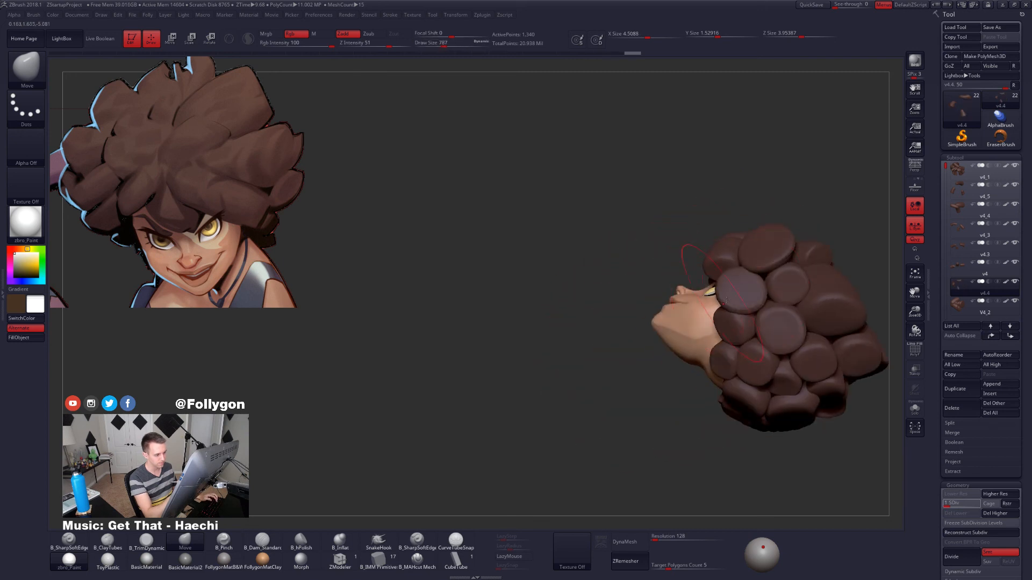
pyautogui.press('space')
pyautogui.moveTo(751, 293); pyautogui.dragTo(741, 294)
pyautogui.press('d')
pyautogui.press('d')
pyautogui.press('d')
pyautogui.press('d')
# Flatten the adjusted clump's round end on the isolated v4.4 subtool with the B_TrimDynamic brush.
pyautogui.press('space')
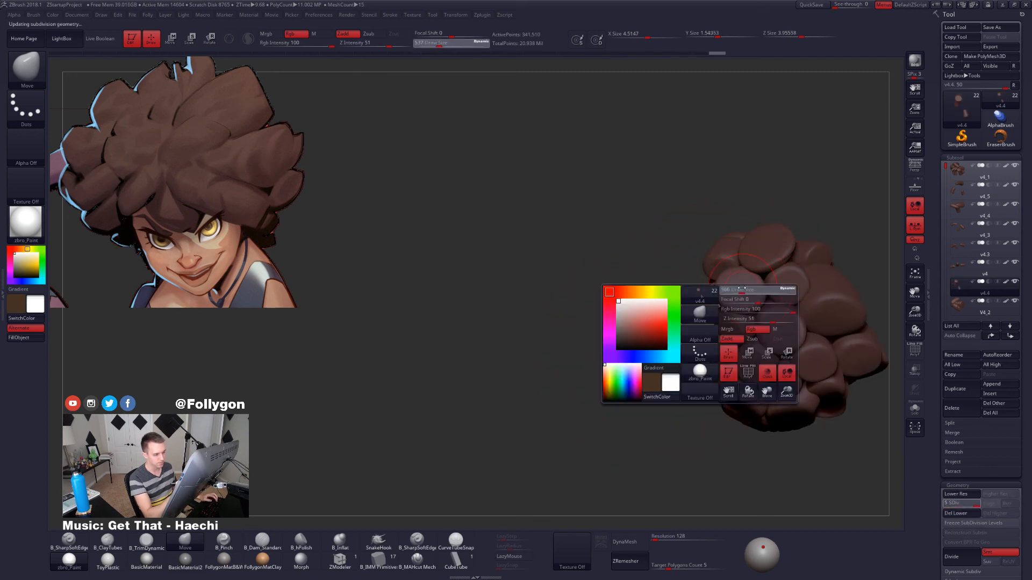
pyautogui.keyDown('ctrl'); pyautogui.moveTo(744, 294); pyautogui.dragTo(745, 317, button='right'); pyautogui.keyUp('ctrl')
pyautogui.press('3')
pyautogui.press('space')
pyautogui.moveTo(736, 294); pyautogui.dragTo(738, 294)
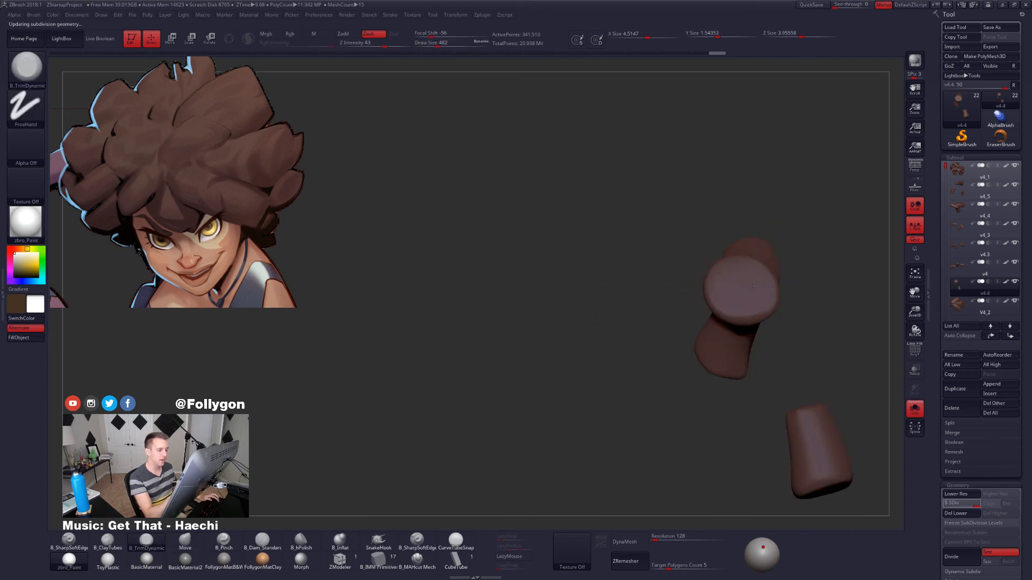
pyautogui.moveTo(753, 285); pyautogui.dragTo(761, 320, button='right')
pyautogui.moveTo(732, 281); pyautogui.dragTo(758, 338, button='right')
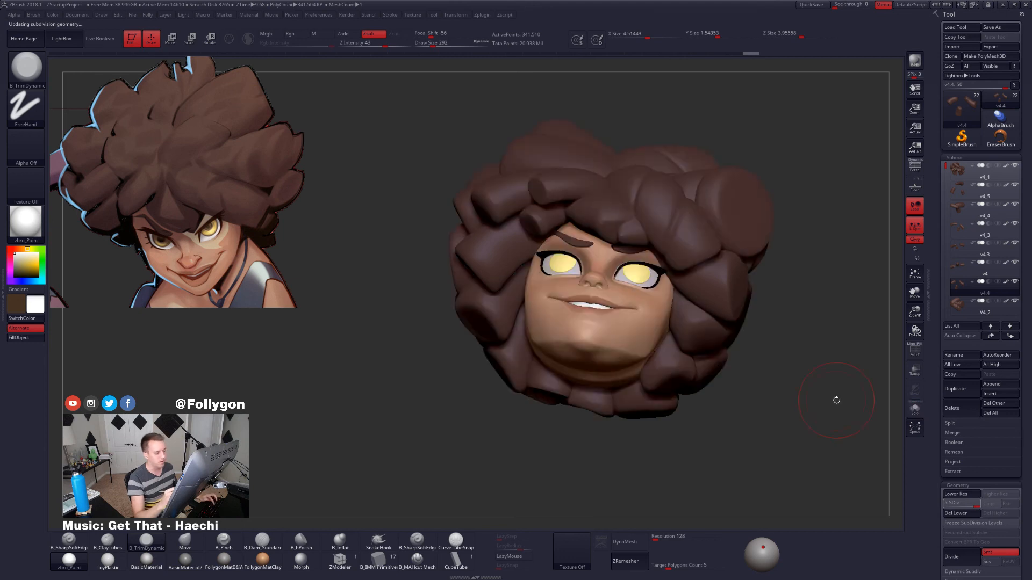
# Reshape the outline of the middle v4.4 clump's end with the Move brush at draw sizes of about 203 to 227.
pyautogui.moveTo(668, 438); pyautogui.dragTo(666, 324)
pyautogui.press('space')
pyautogui.press('b')
pyautogui.press('m')
pyautogui.press('v')
pyautogui.moveTo(602, 340); pyautogui.dragTo(651, 320)
pyautogui.moveTo(669, 330); pyautogui.dragTo(670, 323, button='right')
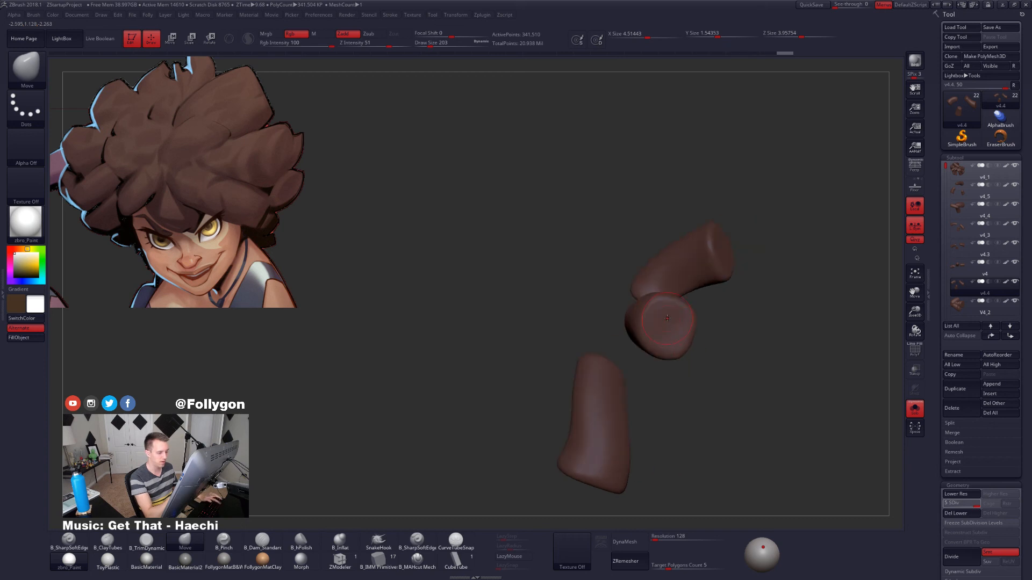
pyautogui.press('space')
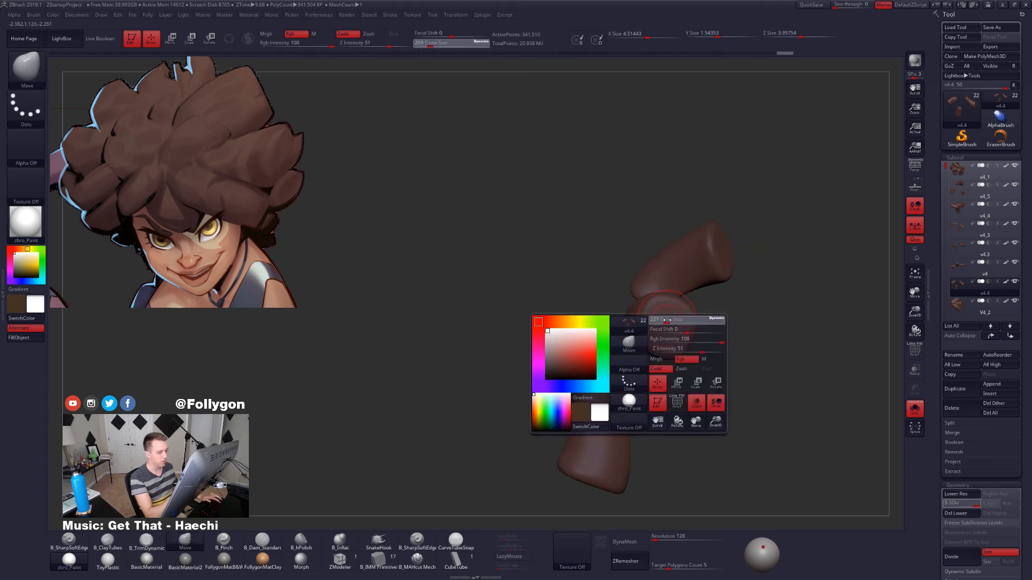
pyautogui.moveTo(664, 321); pyautogui.dragTo(672, 319)
# Flatten the middle clump's end with B_TrimDynamic at draw sizes up to 447 and compare it with the surrounding hair.
pyautogui.press('b')
pyautogui.press('t')
pyautogui.press('d')
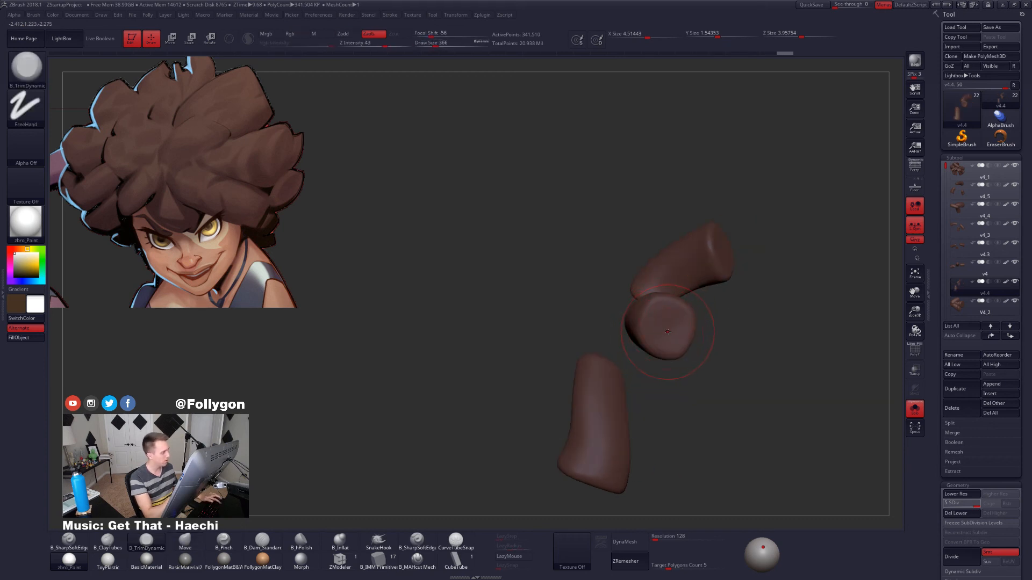
pyautogui.press('space')
pyautogui.moveTo(664, 327); pyautogui.dragTo(673, 326)
pyautogui.hotkey('alt', 's')
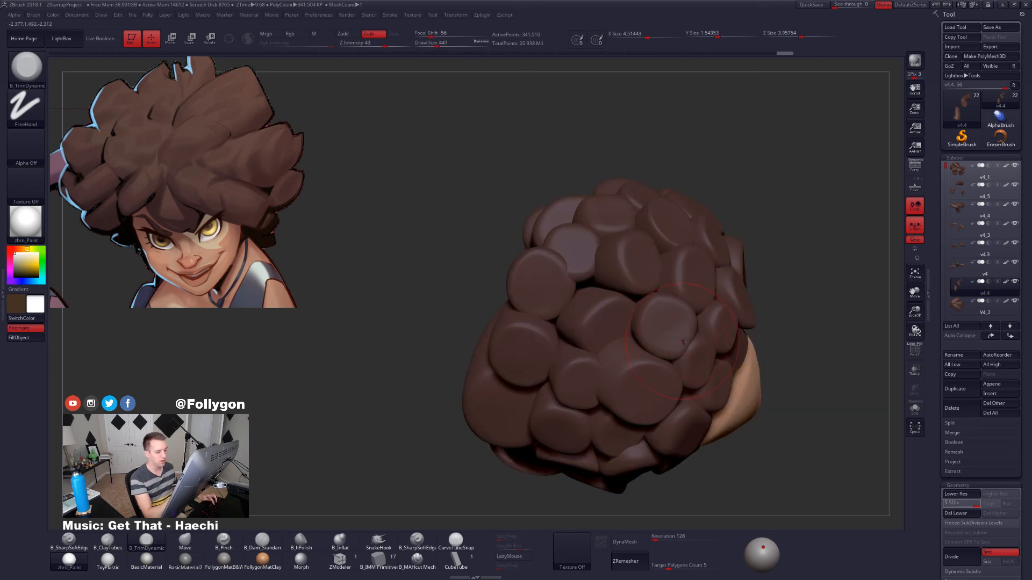
pyautogui.hotkey('alt', 's')
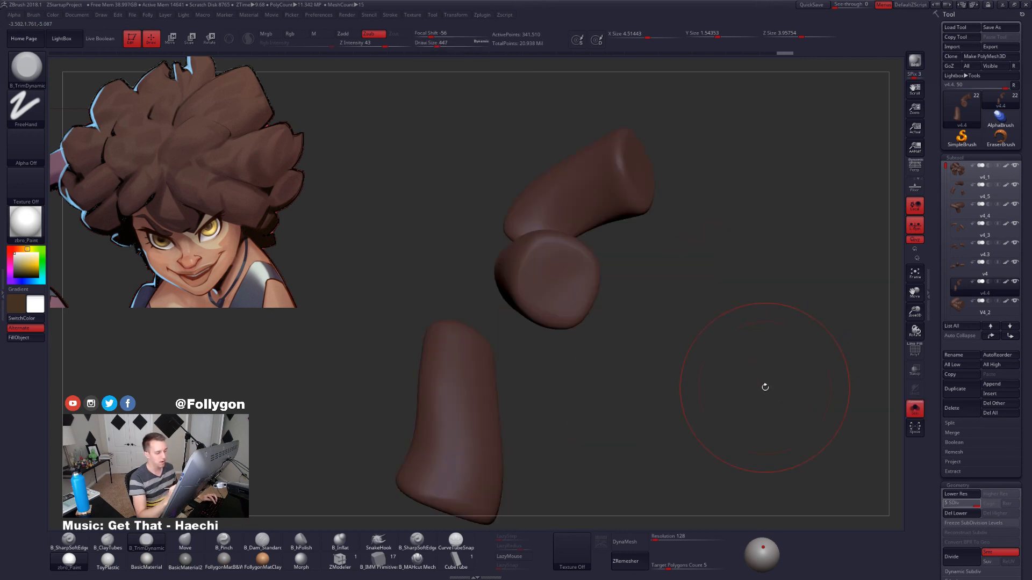
pyautogui.hotkey('alt', 's')
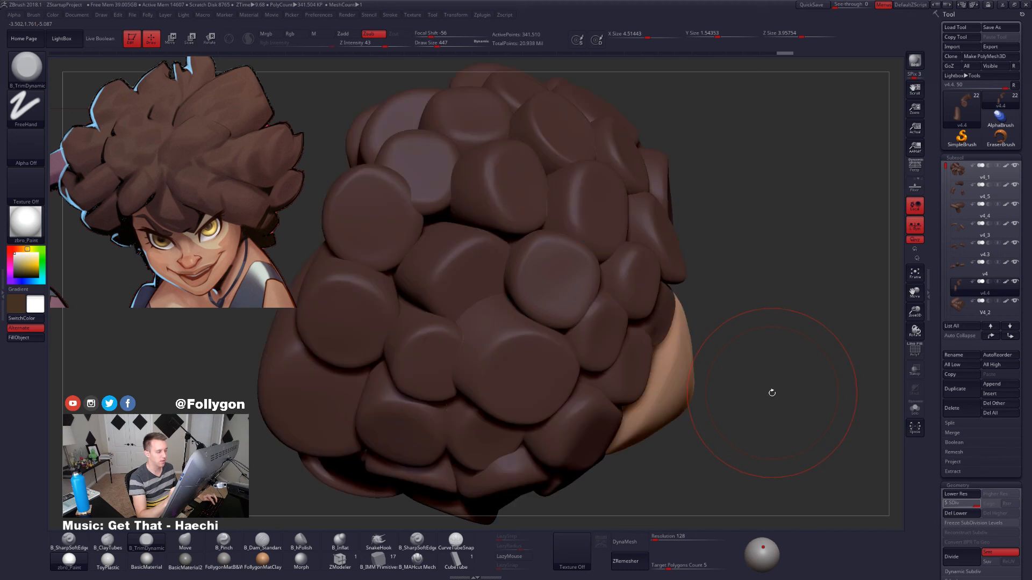
# Isolate the v4.4 subtool and flatten the middle clump's round end with B_TrimDynamic at a draw size of about 215.
pyautogui.press('f')
pyautogui.moveTo(775, 391); pyautogui.dragTo(712, 438)
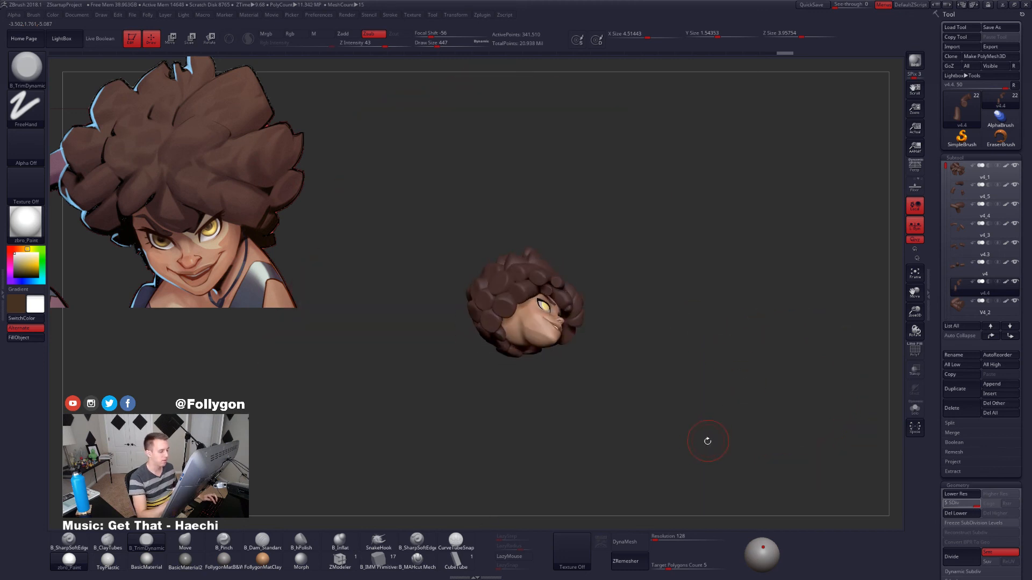
pyautogui.press('f')
pyautogui.press('f')
pyautogui.hotkey('alt', 's')
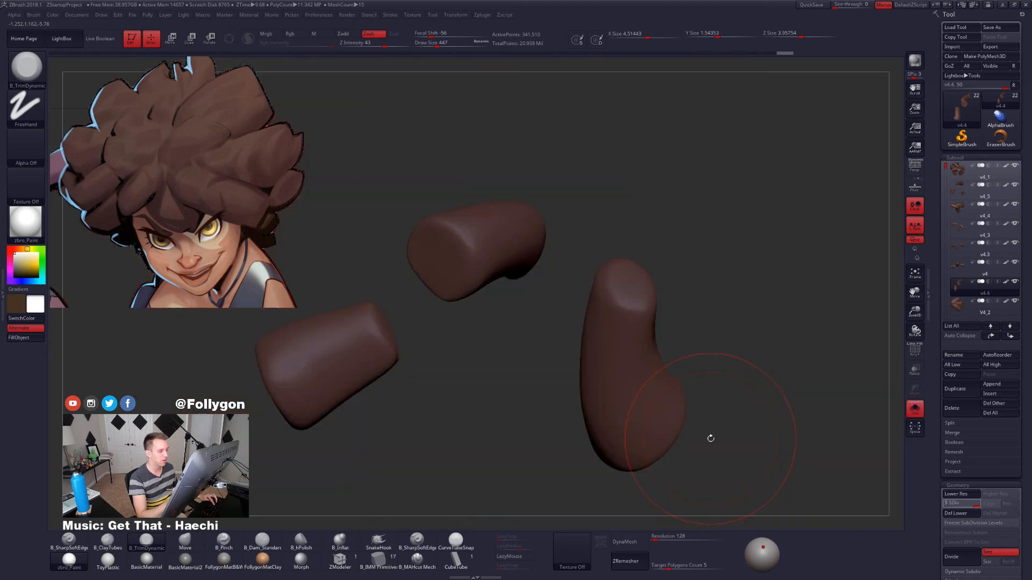
pyautogui.keyDown('alt'); pyautogui.moveTo(629, 408); pyautogui.dragTo(801, 363, button='right'); pyautogui.keyUp('alt')
pyautogui.moveTo(586, 234); pyautogui.dragTo(637, 247, button='right')
pyautogui.press('s')
pyautogui.moveTo(637, 253); pyautogui.dragTo(604, 254)
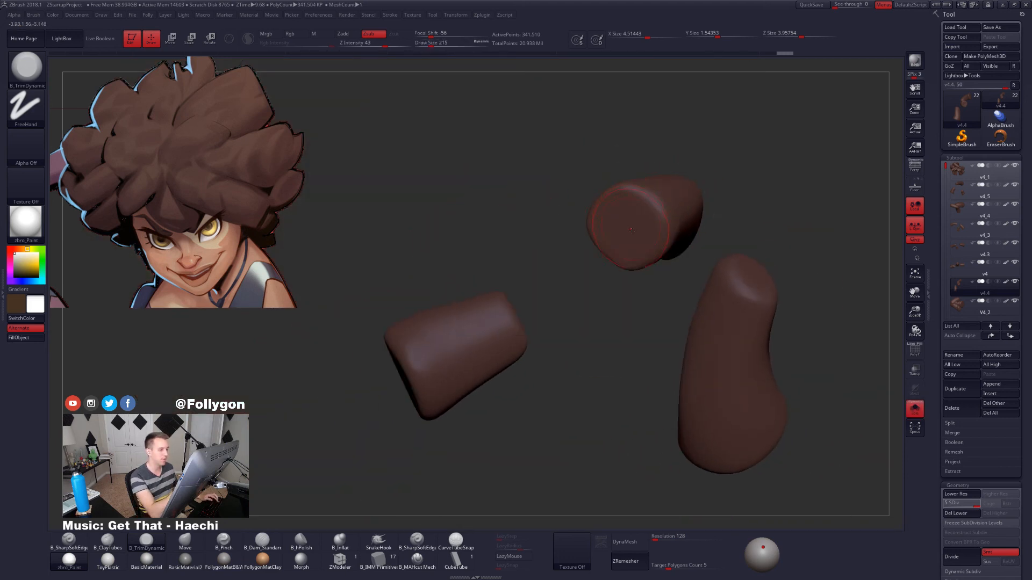
pyautogui.moveTo(596, 245)
pyautogui.mouseDown(button='right')
pyautogui.moveTo(681, 256)
pyautogui.moveTo(648, 258)
pyautogui.moveTo(661, 228)
pyautogui.moveTo(662, 255)
pyautogui.mouseUp(button='right')
# Smooth the middle v4.4 clump's end at subdivision level 2, then return the subtool to level 5.
pyautogui.press('b')
pyautogui.press('m')
pyautogui.press('v')
pyautogui.press('b')
pyautogui.press('t')
pyautogui.press('d')
pyautogui.hotkey('shift', 'd')
pyautogui.hotkey('shift', 'd')
pyautogui.hotkey('shift', 'd')
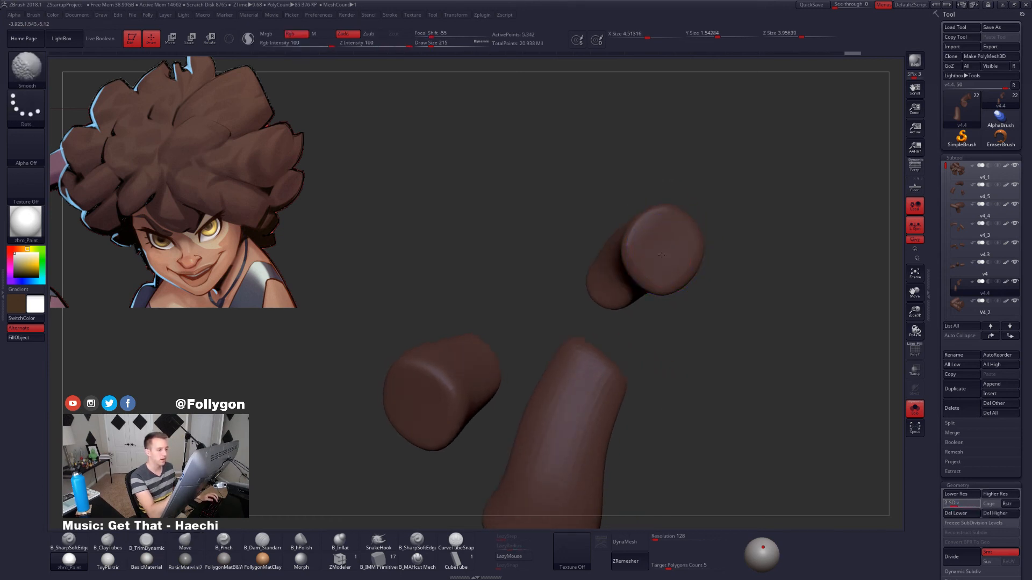
pyautogui.press('d')
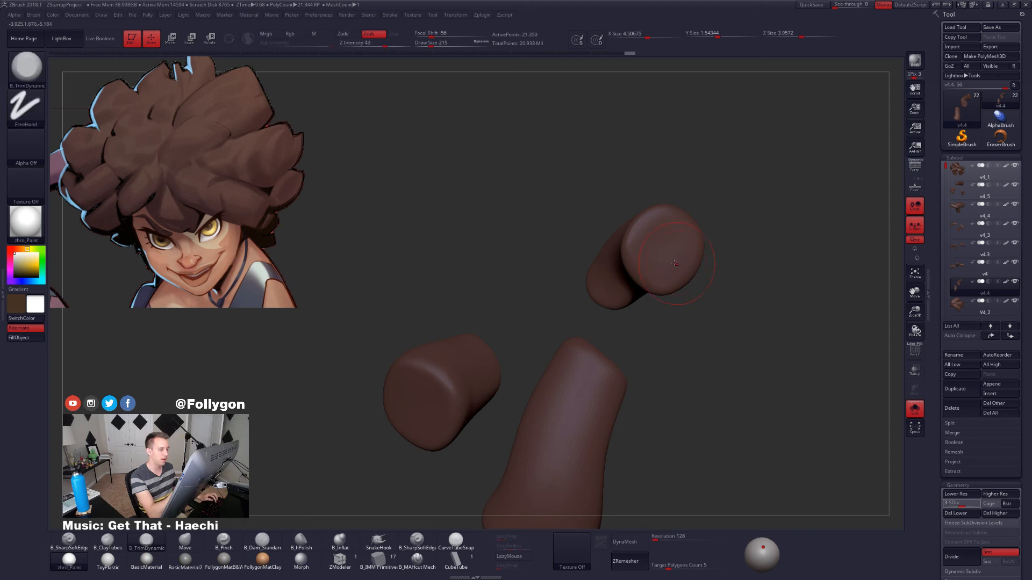
pyautogui.press('d')
pyautogui.press('d')
pyautogui.moveTo(676, 269); pyautogui.dragTo(597, 345, button='right')
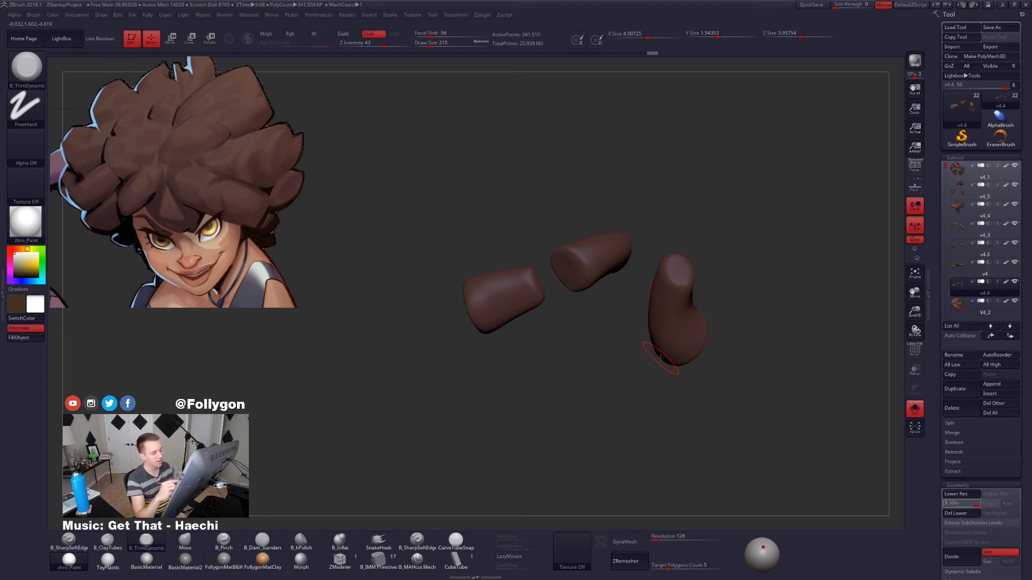
# Reshape the front-facing v4.4 clump's end with the Move brush and flatten it with B_TrimDynamic at about 335.
pyautogui.moveTo(683, 340)
pyautogui.mouseDown(button='right')
pyautogui.moveTo(696, 372)
pyautogui.moveTo(643, 333)
pyautogui.mouseUp(button='right')
pyautogui.press('b')
pyautogui.press('m')
pyautogui.press('v')
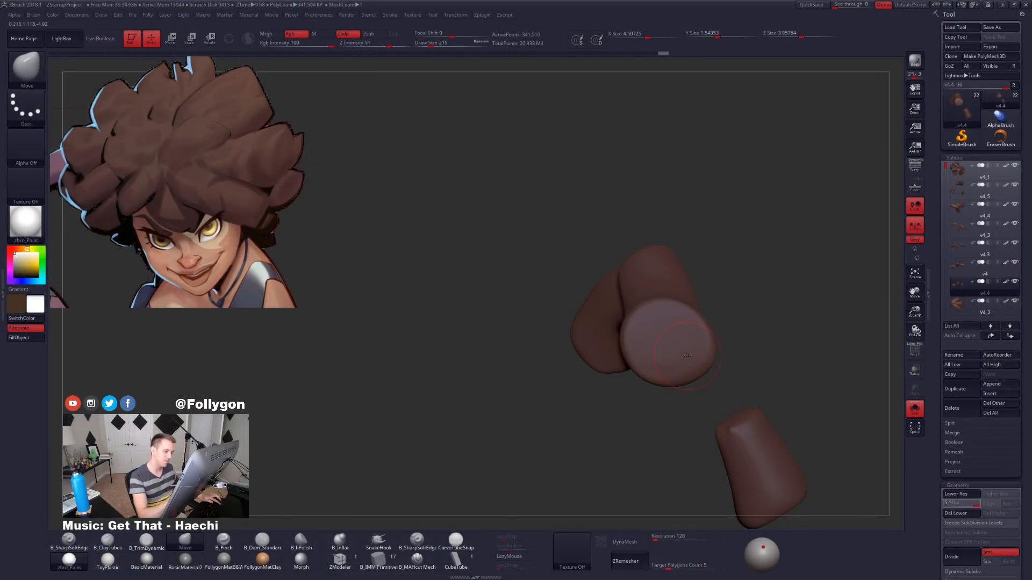
pyautogui.press('space')
pyautogui.moveTo(687, 356); pyautogui.dragTo(697, 364)
pyautogui.keyDown('ctrl'); pyautogui.moveTo(705, 372); pyautogui.dragTo(680, 335, button='right'); pyautogui.keyUp('ctrl')
pyautogui.press('3')
pyautogui.press('space')
pyautogui.moveTo(679, 332); pyautogui.dragTo(683, 332)
pyautogui.moveTo(682, 329)
pyautogui.mouseDown(button='right')
pyautogui.moveTo(656, 305)
pyautogui.moveTo(664, 354)
pyautogui.moveTo(666, 325)
pyautogui.mouseUp(button='right')
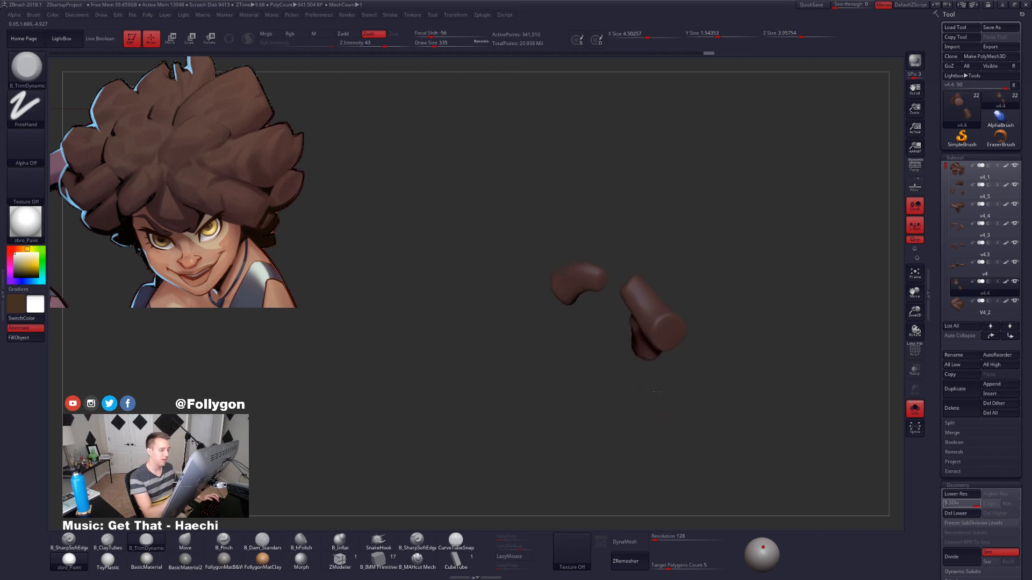
# Check the v4.4 clumps against the whole head and refine their shape with the Move and B_TrimDynamic brushes.
pyautogui.hotkey('alt', 's')
pyautogui.moveTo(679, 365)
pyautogui.mouseDown(button='right')
pyautogui.moveTo(693, 363)
pyautogui.moveTo(660, 326)
pyautogui.moveTo(672, 346)
pyautogui.moveTo(704, 329)
pyautogui.moveTo(664, 305)
pyautogui.moveTo(662, 328)
pyautogui.moveTo(594, 307)
pyautogui.moveTo(612, 326)
pyautogui.moveTo(587, 325)
pyautogui.mouseUp(button='right')
pyautogui.hotkey('alt', 's')
pyautogui.press('b')
pyautogui.press('m')
pyautogui.press('v')
pyautogui.press('space')
pyautogui.press('b')
pyautogui.press('t')
pyautogui.press('d')
# Switch to the v4 subtool and adjust its side clump with the Move brush at draw sizes of about 519 to 414.
pyautogui.keyDown('alt'); pyautogui.click(676, 341); pyautogui.keyUp('alt')
pyautogui.hotkey('alt', 's')
pyautogui.press('b')
pyautogui.press('m')
pyautogui.press('v')
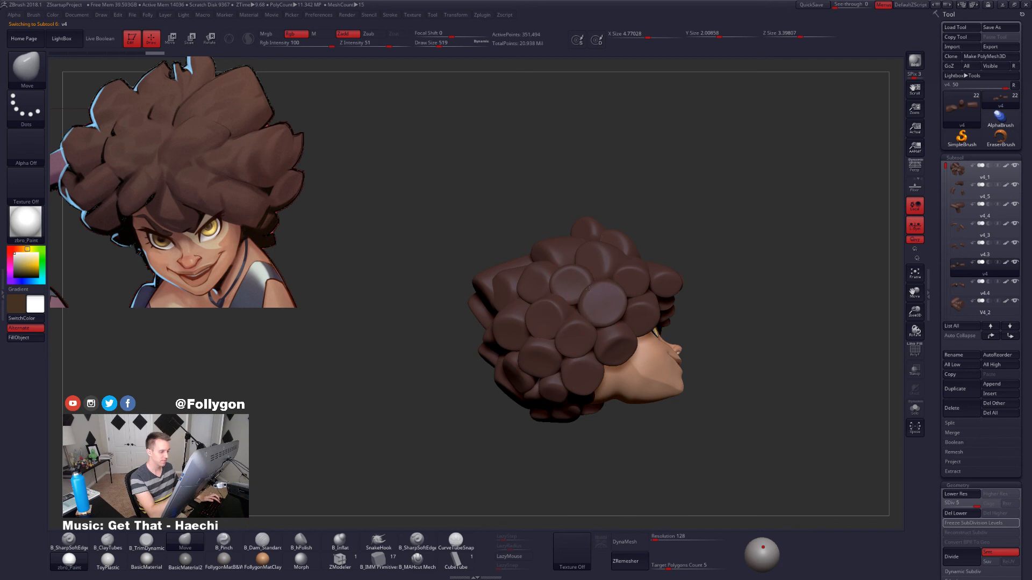
pyautogui.moveTo(618, 290)
pyautogui.mouseDown(button='right')
pyautogui.moveTo(597, 306)
pyautogui.moveTo(610, 320)
pyautogui.moveTo(622, 315)
pyautogui.mouseUp(button='right')
pyautogui.hotkey('alt', 's')
pyautogui.press('space')
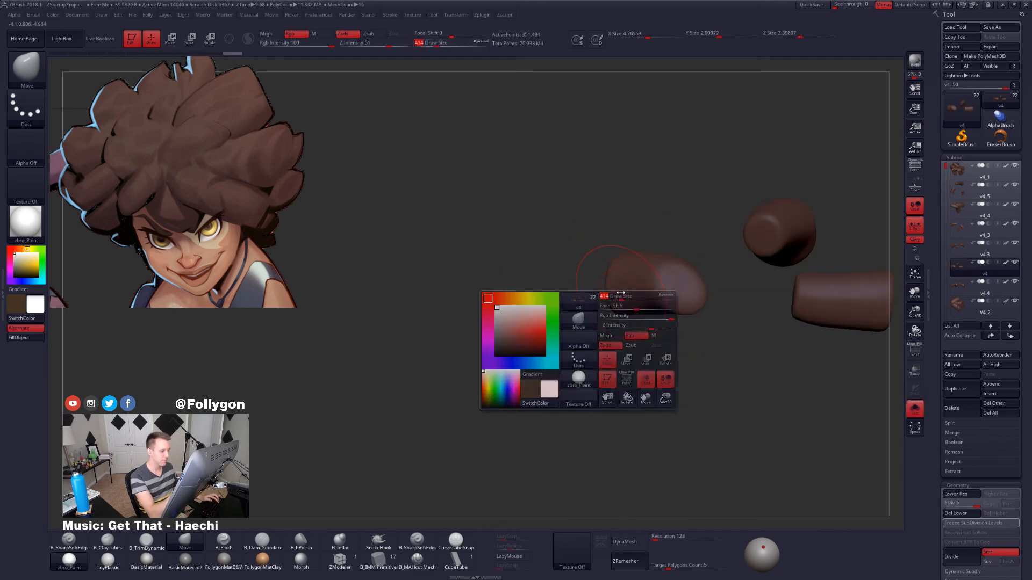
# Flatten the end and sides of the isolated v4 clump with B_TrimDynamic at a draw size of about 215.
pyautogui.press('b')
pyautogui.press('t')
pyautogui.press('d')
pyautogui.press('space')
pyautogui.moveTo(616, 273); pyautogui.dragTo(611, 273)
pyautogui.moveTo(614, 277)
pyautogui.mouseDown(button='right')
pyautogui.moveTo(624, 301)
pyautogui.moveTo(616, 265)
pyautogui.mouseUp(button='right')
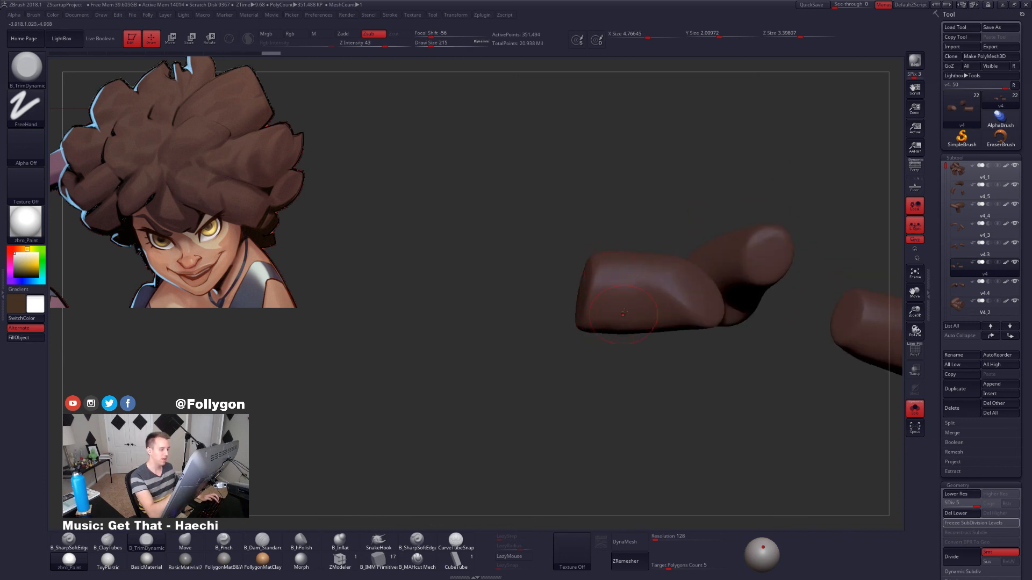
pyautogui.moveTo(623, 313); pyautogui.dragTo(637, 266, button='right')
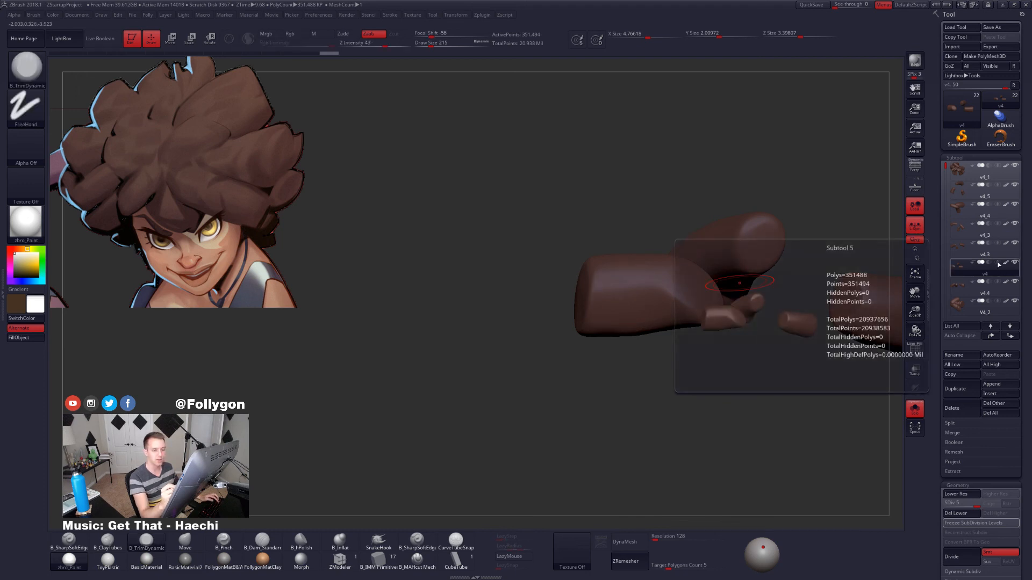
# Turn off polypaint on the hair subtools from v4_1 through V4_2 and apply the FollygonMatB&P material.
pyautogui.click(1002, 191)
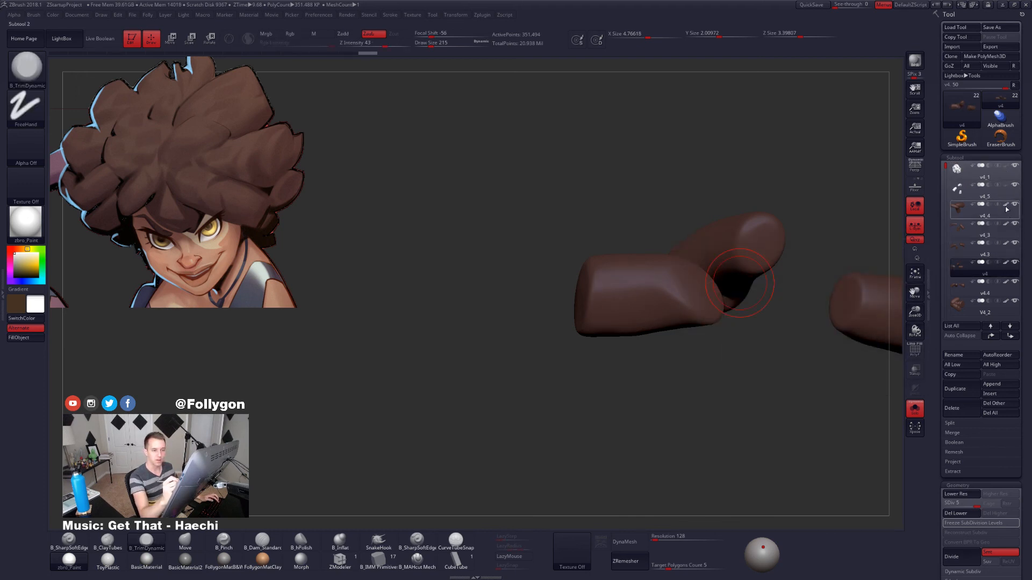
pyautogui.click(1004, 207)
pyautogui.click(1005, 225)
pyautogui.click(1005, 244)
pyautogui.click(1005, 263)
pyautogui.click(1005, 283)
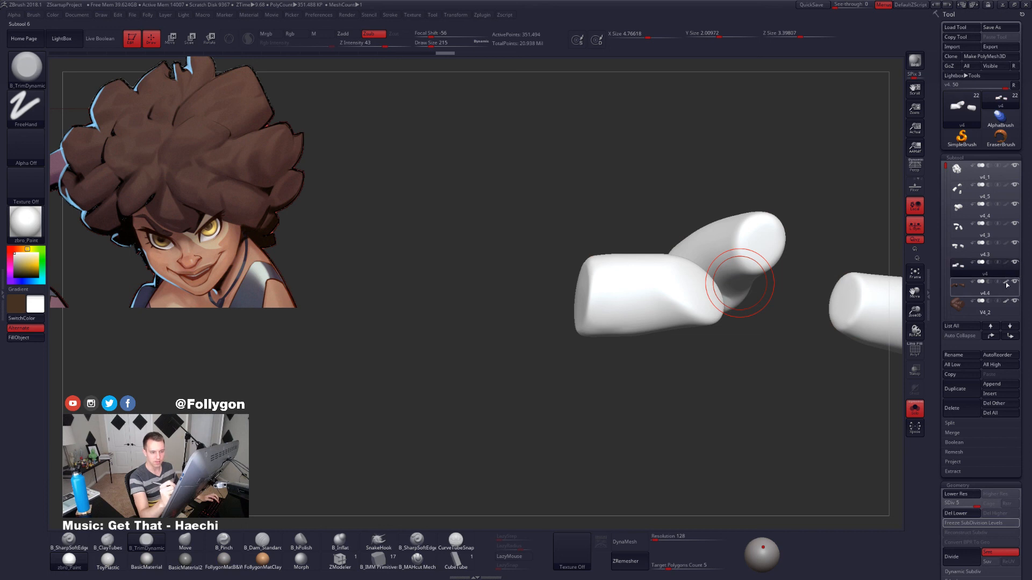
pyautogui.click(1002, 302)
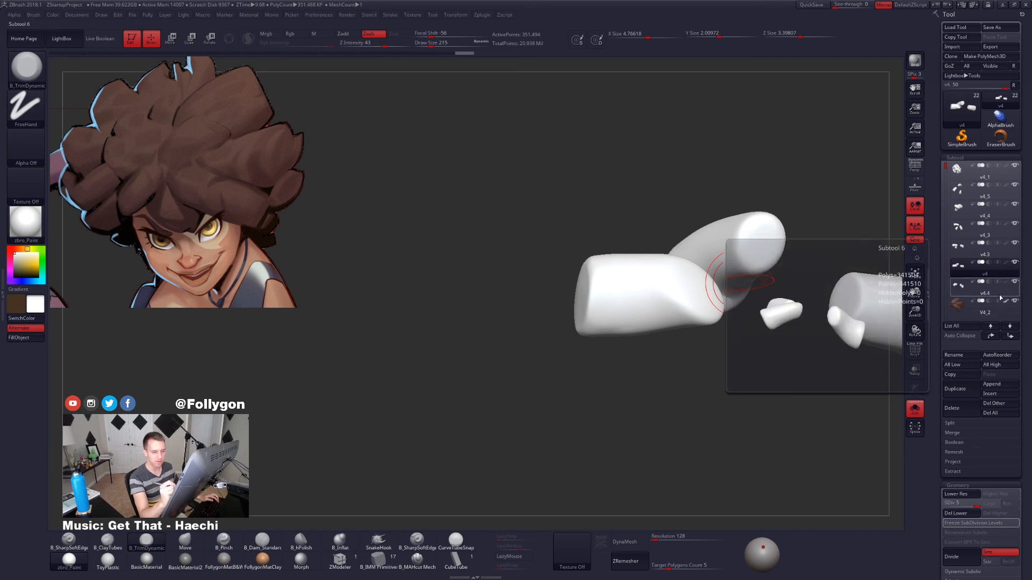
pyautogui.click(1004, 302)
pyautogui.click(241, 558)
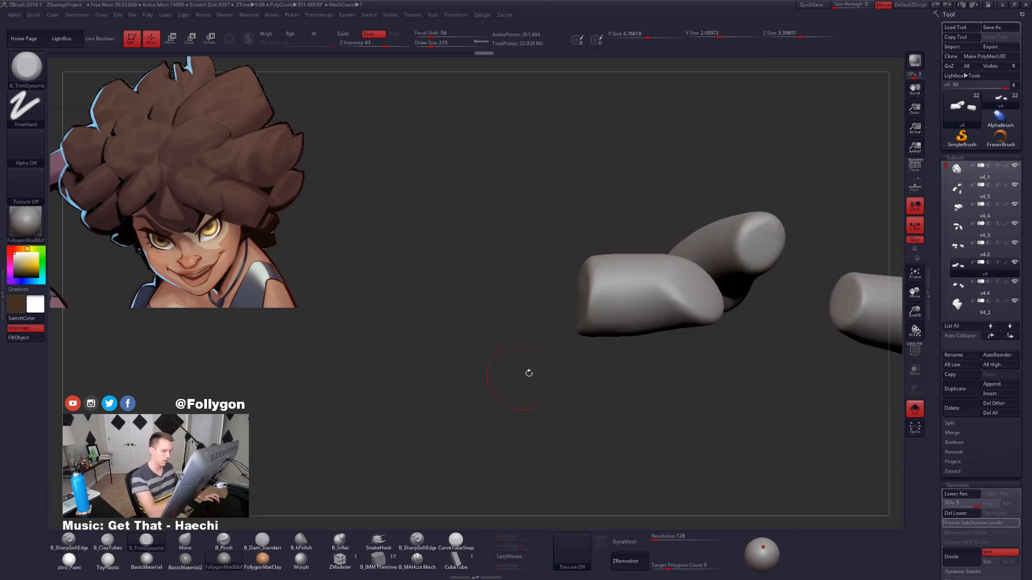
# Trim planes along the sides and end of the v4 clump with B_TrimDynamic at draw sizes of about 215 to 308.
pyautogui.moveTo(527, 373); pyautogui.dragTo(611, 312)
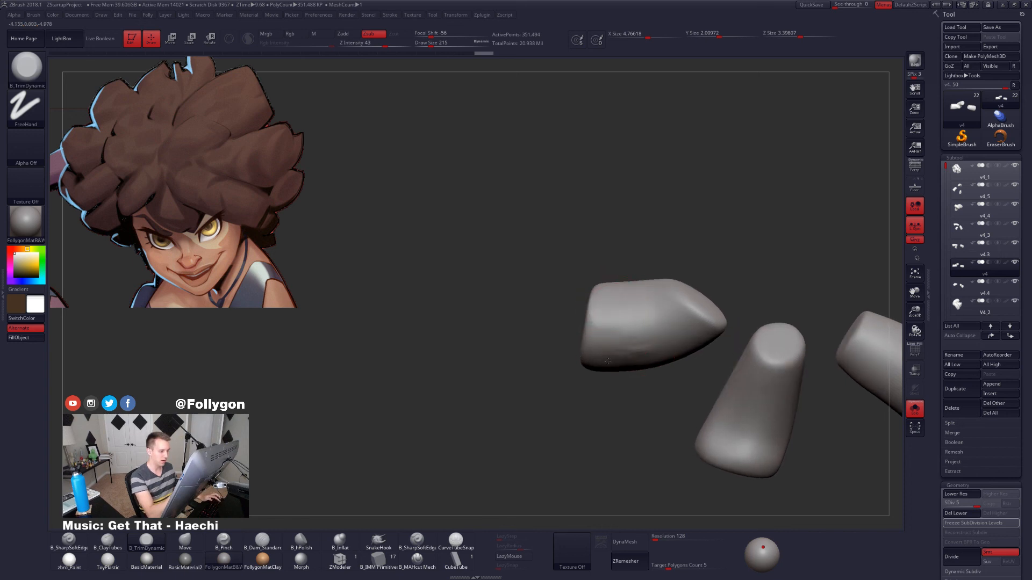
pyautogui.moveTo(607, 362); pyautogui.dragTo(622, 308)
pyautogui.moveTo(624, 354); pyautogui.dragTo(621, 343, button='right')
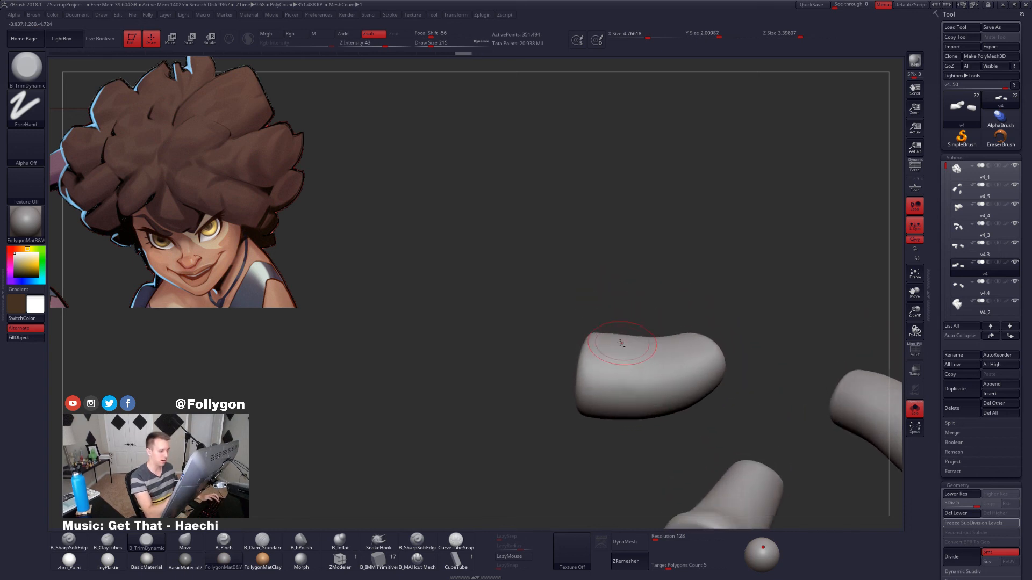
pyautogui.moveTo(610, 396)
pyautogui.mouseDown(button='right')
pyautogui.moveTo(597, 373)
pyautogui.moveTo(576, 472)
pyautogui.mouseUp(button='right')
pyautogui.moveTo(591, 406); pyautogui.dragTo(596, 389)
pyautogui.moveTo(587, 456); pyautogui.dragTo(599, 395, button='right')
pyautogui.moveTo(599, 395); pyautogui.dragTo(607, 371)
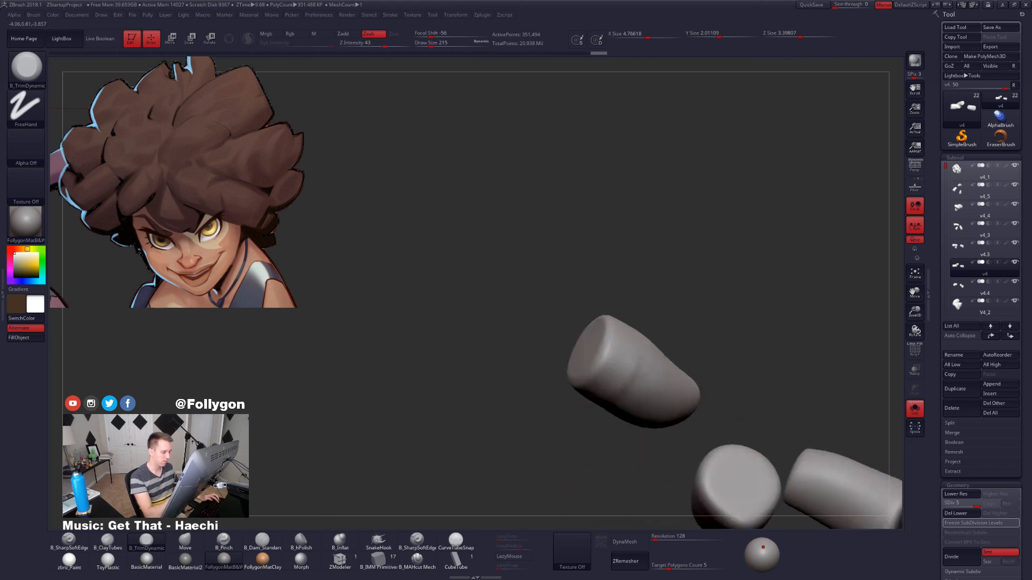
pyautogui.moveTo(607, 371); pyautogui.dragTo(606, 359, button='right')
pyautogui.moveTo(606, 360); pyautogui.dragTo(599, 376)
pyautogui.moveTo(600, 376); pyautogui.dragTo(615, 369, button='right')
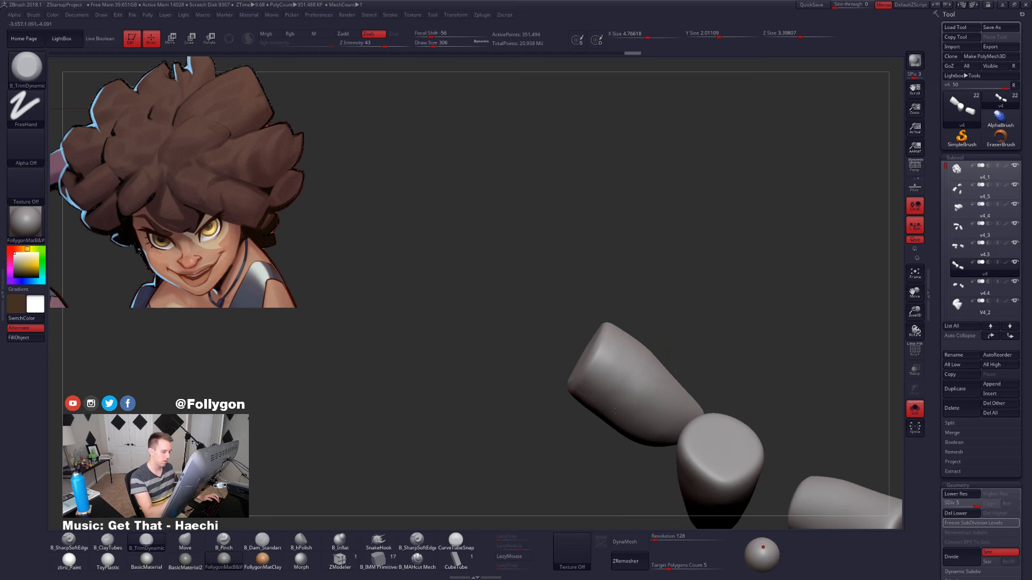
# Flatten the round ends of the other v4 clumps with B_TrimDynamic at a draw size of about 308.
pyautogui.moveTo(613, 411); pyautogui.dragTo(604, 394, button='right')
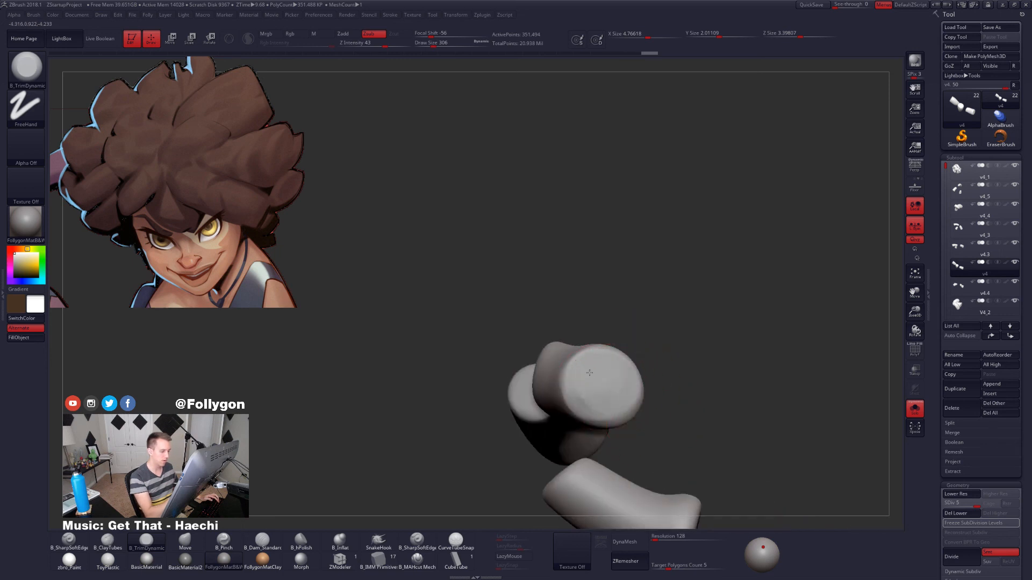
pyautogui.moveTo(589, 372); pyautogui.dragTo(613, 400)
pyautogui.moveTo(619, 403)
pyautogui.mouseDown(button='right')
pyautogui.moveTo(661, 408)
pyautogui.moveTo(599, 386)
pyautogui.moveTo(619, 447)
pyautogui.moveTo(592, 386)
pyautogui.mouseUp(button='right')
pyautogui.moveTo(593, 430)
pyautogui.mouseDown(button='right')
pyautogui.moveTo(621, 400)
pyautogui.moveTo(627, 456)
pyautogui.moveTo(628, 433)
pyautogui.moveTo(752, 392)
pyautogui.mouseUp(button='right')
pyautogui.press('s')
pyautogui.moveTo(746, 398); pyautogui.dragTo(755, 405)
pyautogui.keyDown('alt'); pyautogui.moveTo(752, 402); pyautogui.dragTo(718, 360, button='right'); pyautogui.keyUp('alt')
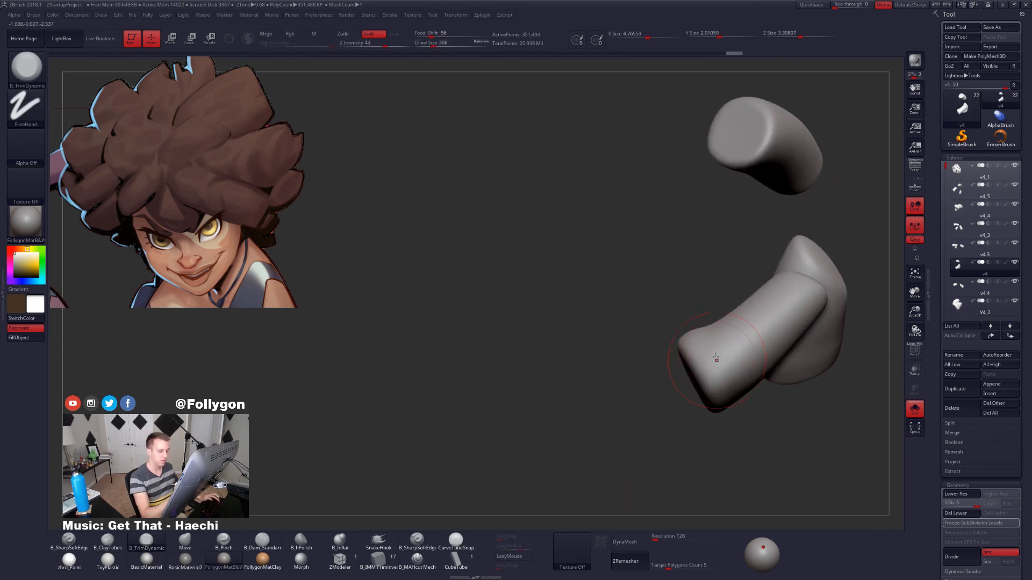
pyautogui.moveTo(731, 396)
pyautogui.mouseDown(button='right')
pyautogui.moveTo(710, 389)
pyautogui.moveTo(705, 402)
pyautogui.moveTo(695, 380)
pyautogui.moveTo(659, 380)
pyautogui.moveTo(650, 423)
pyautogui.moveTo(656, 411)
pyautogui.mouseUp(button='right')
pyautogui.moveTo(691, 349); pyautogui.dragTo(689, 376)
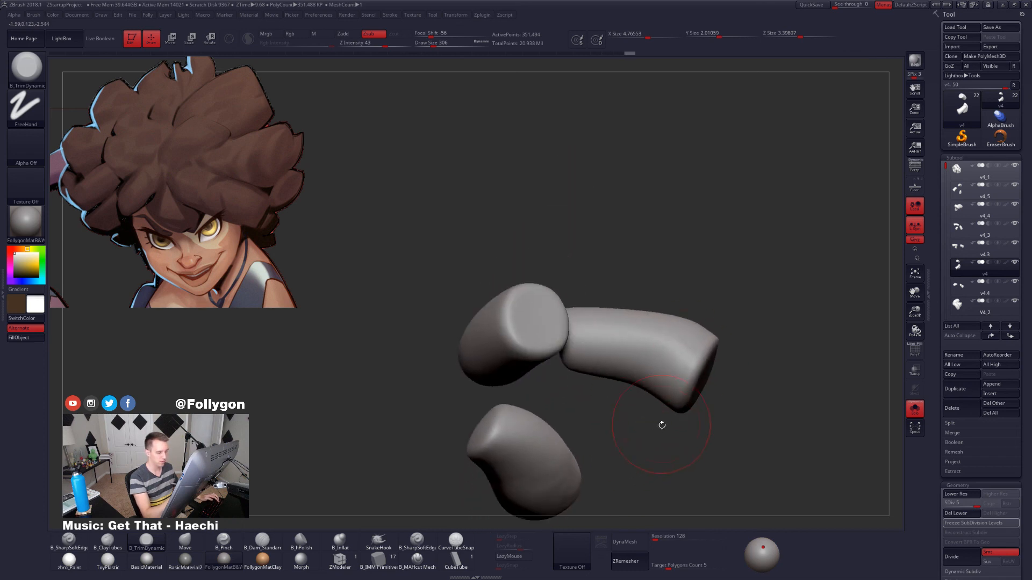
pyautogui.moveTo(661, 424); pyautogui.dragTo(656, 406, button='right')
# Reshape the outline of the front v4 clump's end with the Move brush at a draw size of about 203.
pyautogui.press('space')
pyautogui.moveTo(703, 363); pyautogui.dragTo(697, 363)
pyautogui.moveTo(688, 370)
pyautogui.mouseDown(button='right')
pyautogui.moveTo(676, 379)
pyautogui.moveTo(676, 351)
pyautogui.moveTo(676, 363)
pyautogui.moveTo(751, 291)
pyautogui.moveTo(667, 337)
pyautogui.moveTo(669, 354)
pyautogui.moveTo(689, 362)
pyautogui.mouseUp(button='right')
pyautogui.press('b')
pyautogui.press('m')
pyautogui.press('v')
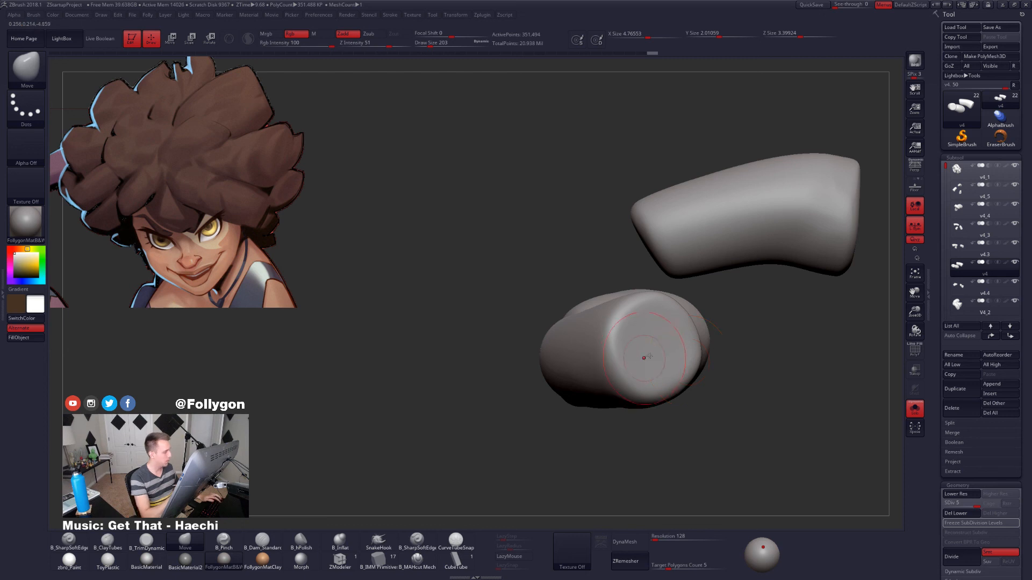
pyautogui.moveTo(629, 345)
pyautogui.mouseDown(button='right')
pyautogui.moveTo(654, 377)
pyautogui.moveTo(683, 359)
pyautogui.moveTo(687, 375)
pyautogui.moveTo(661, 345)
pyautogui.mouseUp(button='right')
# Flatten the reshaped v4 clump's end with B_TrimDynamic at a draw size of about 321.
pyautogui.hotkey('shift', 'f')
pyautogui.hotkey('shift', 'f')
pyautogui.press('3')
pyautogui.press('space')
pyautogui.moveTo(659, 342)
pyautogui.mouseDown()
pyautogui.moveTo(668, 346)
pyautogui.moveTo(634, 345)
pyautogui.mouseUp()
pyautogui.moveTo(636, 347)
pyautogui.mouseDown(button='right')
pyautogui.moveTo(669, 400)
pyautogui.moveTo(666, 371)
pyautogui.moveTo(712, 333)
pyautogui.mouseUp(button='right')
# Bring back the whole head, select the v4.4 hair subtool and duplicate it.
pyautogui.hotkey('alt', 's')
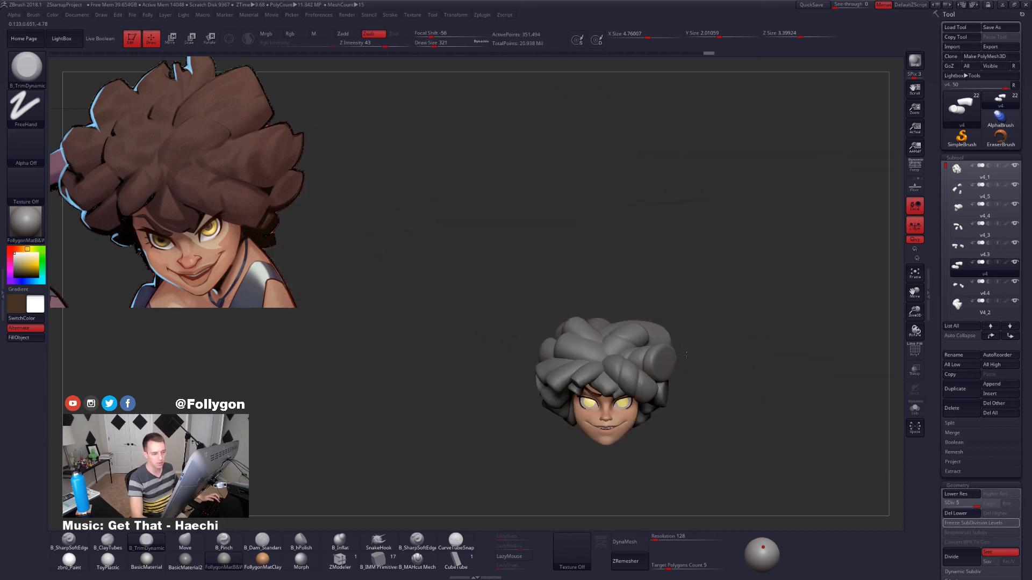
pyautogui.click(963, 284)
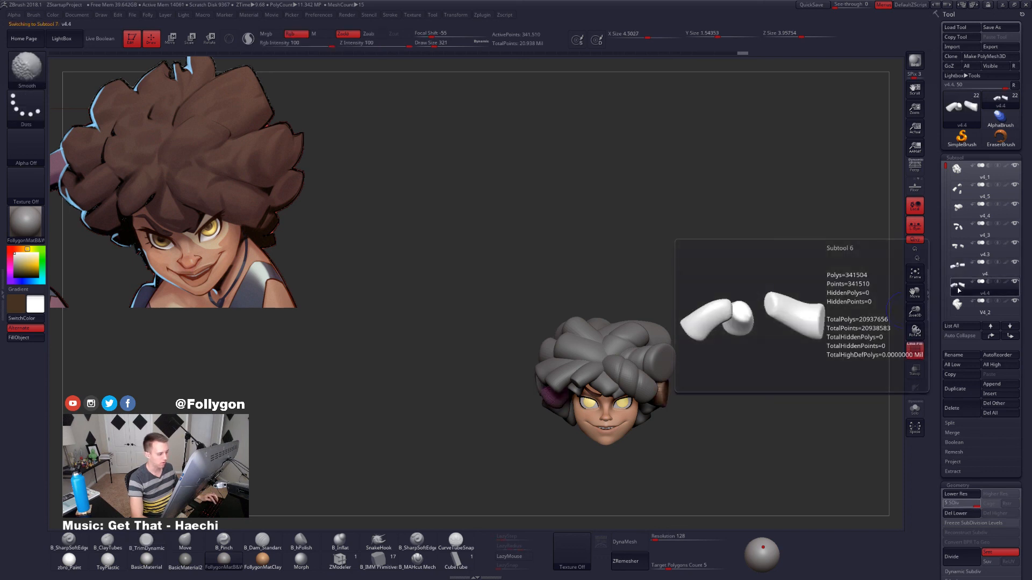
pyautogui.moveTo(790, 336); pyautogui.dragTo(728, 355, button='right')
pyautogui.hotkey('alt', 's')
pyautogui.hotkey('alt', 's')
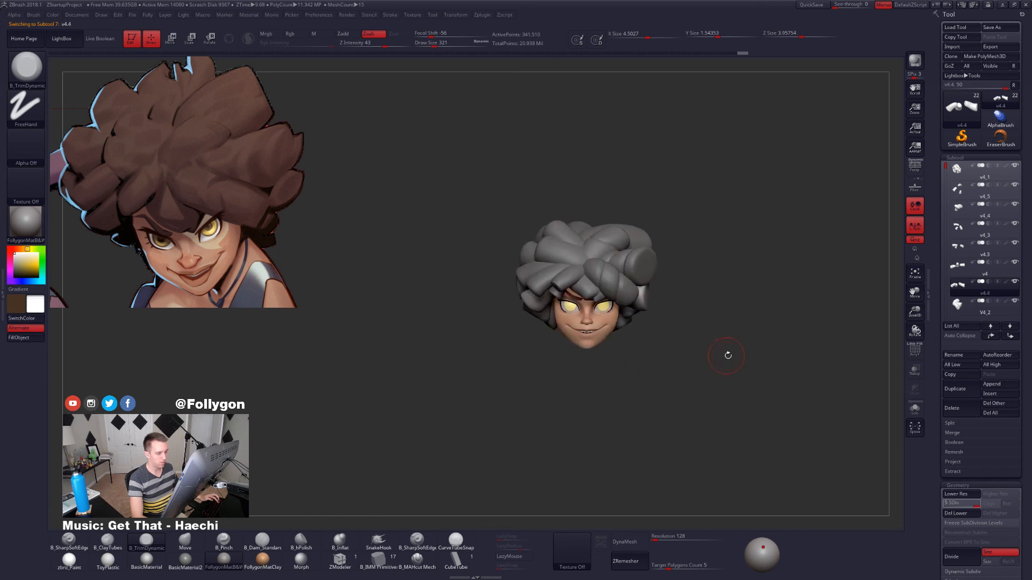
pyautogui.click(957, 396)
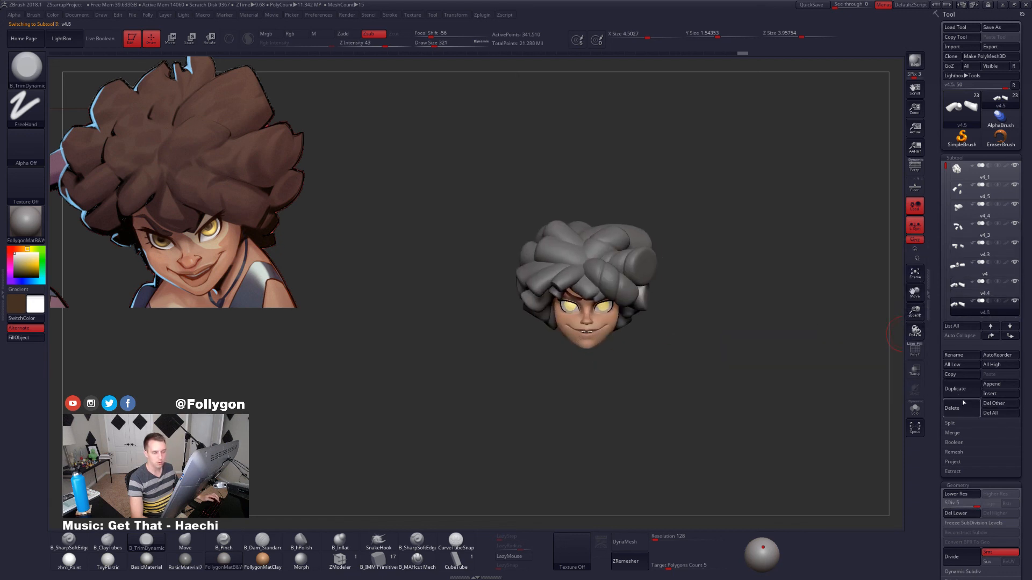
# Isolate the duplicated v4.5 subtool and replace its mesh with a QCyl Y primitive at a Y Res of 1.
pyautogui.hotkey('alt', 's')
pyautogui.hotkey('shift', 'f')
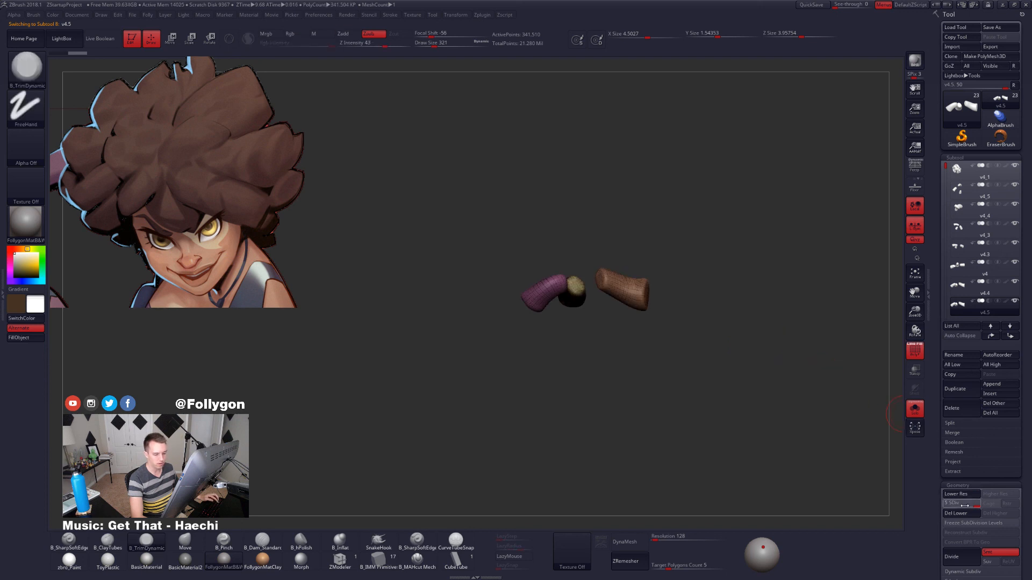
pyautogui.hotkey('ctrl', 'a')
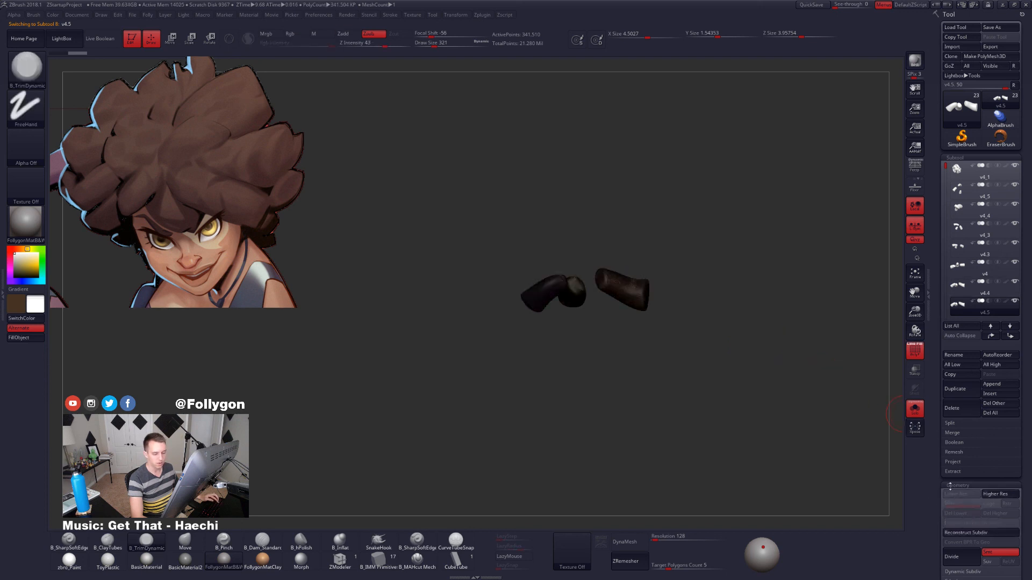
pyautogui.moveTo(949, 488); pyautogui.dragTo(955, 331)
pyautogui.click(960, 370)
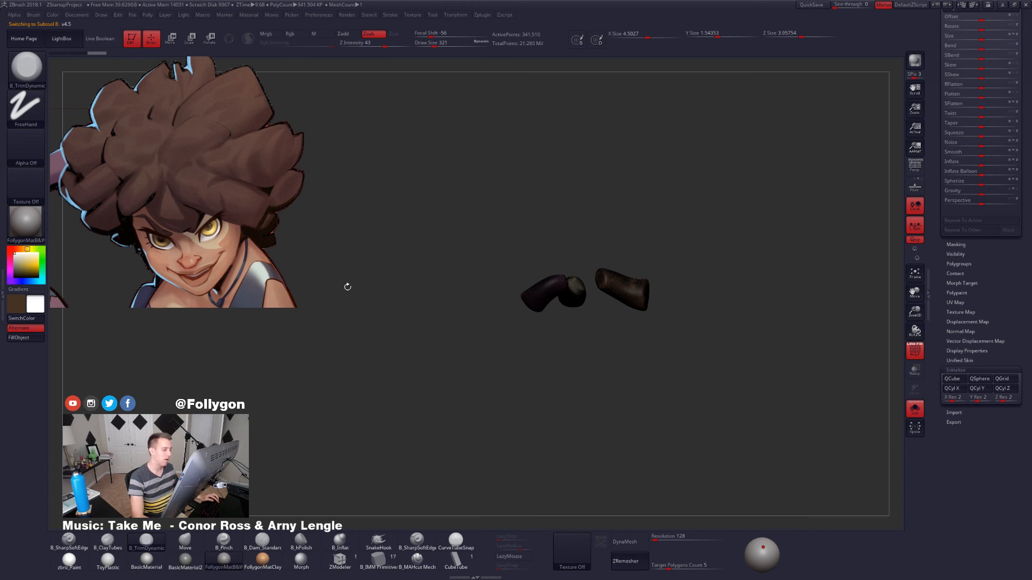
pyautogui.click(977, 388)
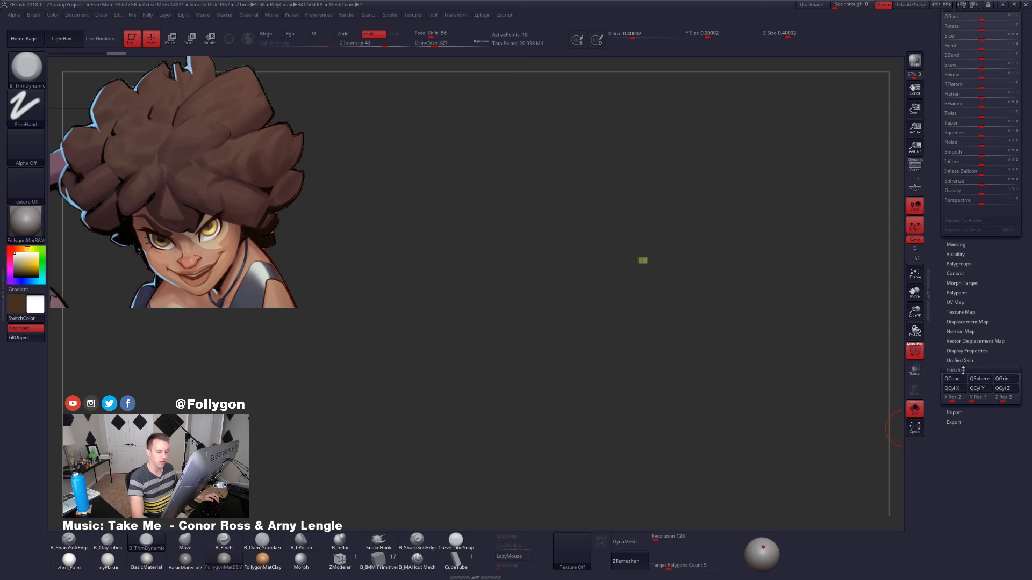
pyautogui.click(966, 370)
pyautogui.moveTo(966, 371); pyautogui.dragTo(964, 487)
# Stretch the new cylinder vertically with the Transpose line to a Y size of about 0.81.
pyautogui.keyDown('alt'); pyautogui.moveTo(690, 306); pyautogui.dragTo(756, 326); pyautogui.keyUp('alt')
pyautogui.moveTo(701, 261)
pyautogui.keyDown('alt'); pyautogui.mouseDown()
pyautogui.moveTo(658, 322)
pyautogui.moveTo(693, 312)
pyautogui.mouseUp(); pyautogui.keyUp('alt')
pyautogui.press('space')
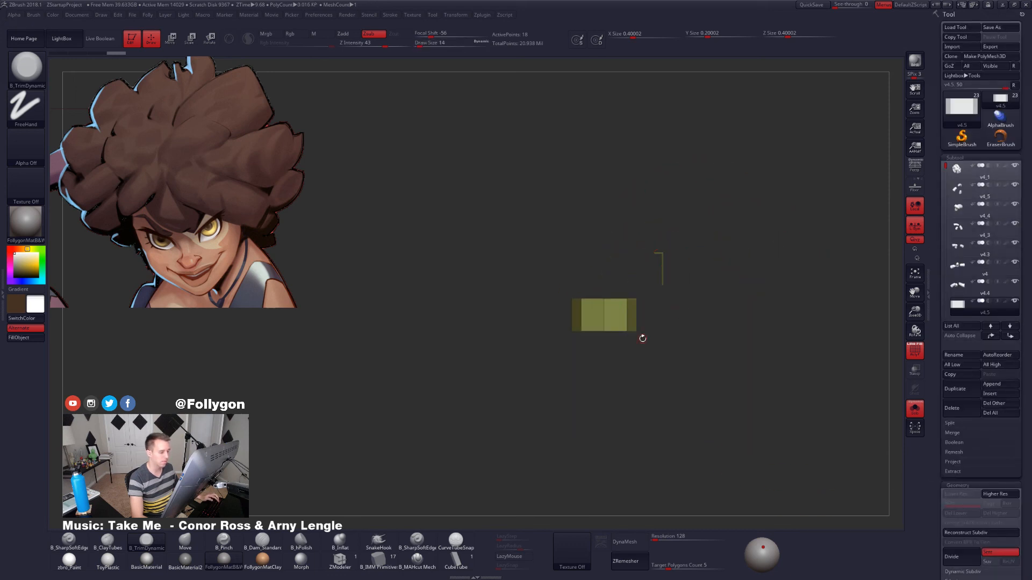
pyautogui.press('w')
pyautogui.moveTo(627, 332); pyautogui.dragTo(626, 442)
pyautogui.moveTo(626, 534); pyautogui.dragTo(627, 559)
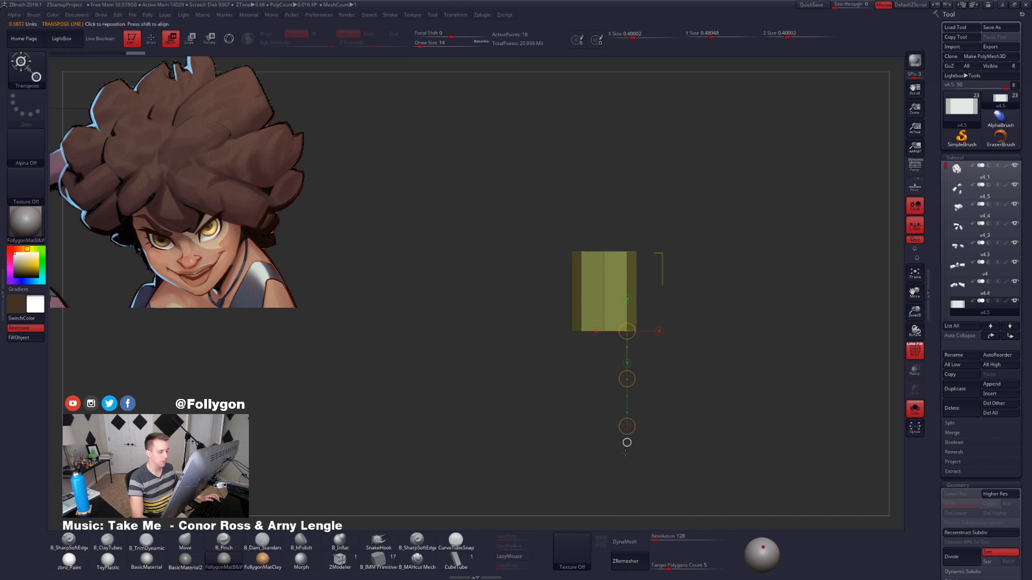
pyautogui.moveTo(626, 426); pyautogui.dragTo(627, 493)
pyautogui.press('q')
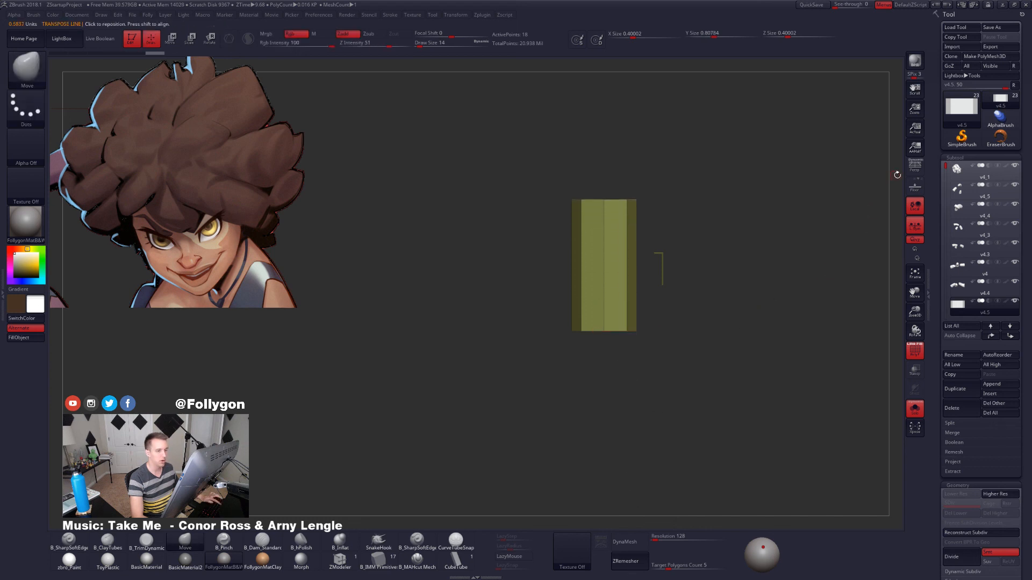
# Turn on perspective and compare the cylinder's base shape with its dynamic subdivision preview.
pyautogui.click(914, 169)
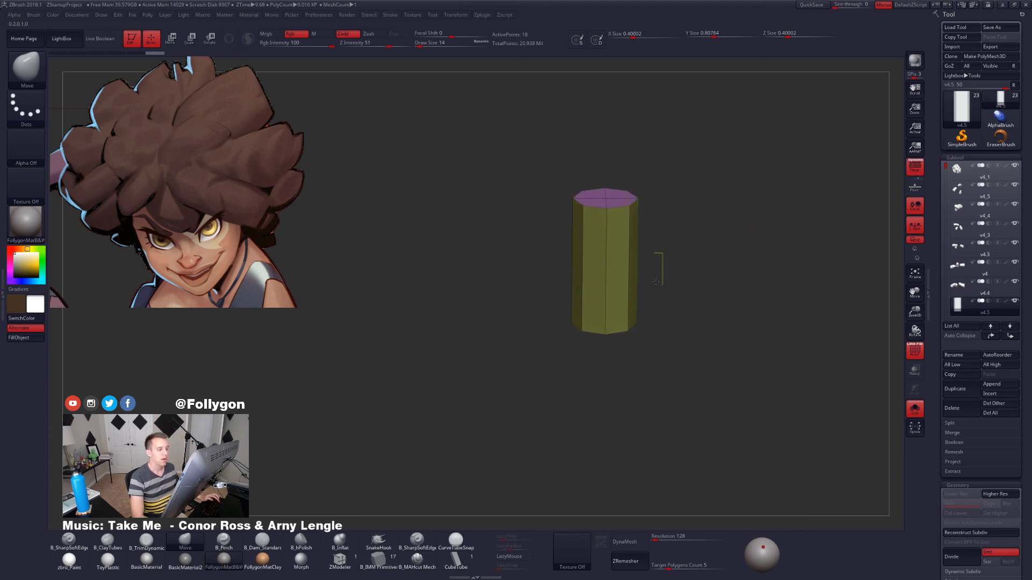
pyautogui.moveTo(655, 281)
pyautogui.mouseDown()
pyautogui.moveTo(645, 279)
pyautogui.moveTo(664, 286)
pyautogui.mouseUp()
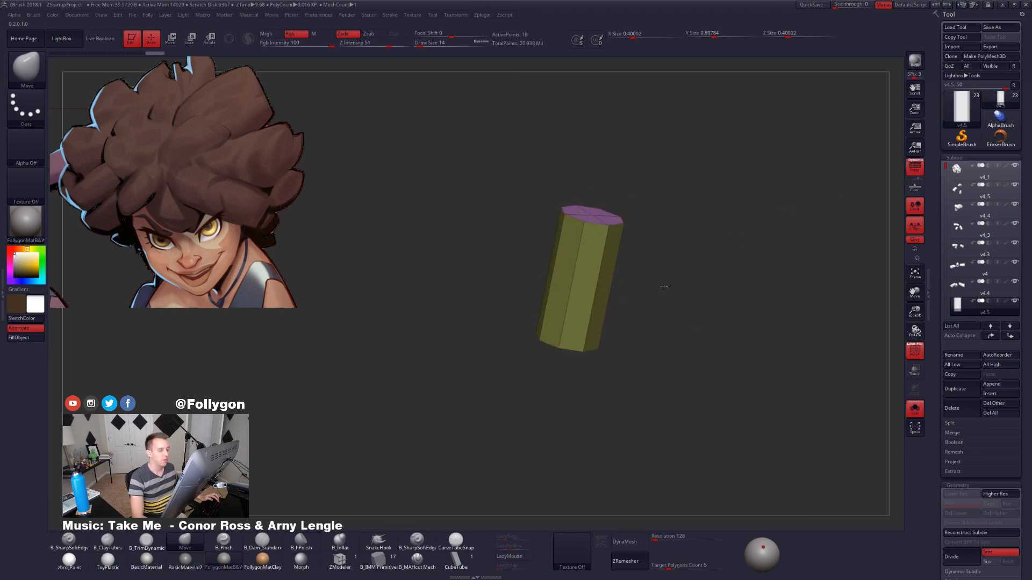
pyautogui.hotkey('ctrl', 'd')
pyautogui.hotkey('shift', 'd')
pyautogui.press('d')
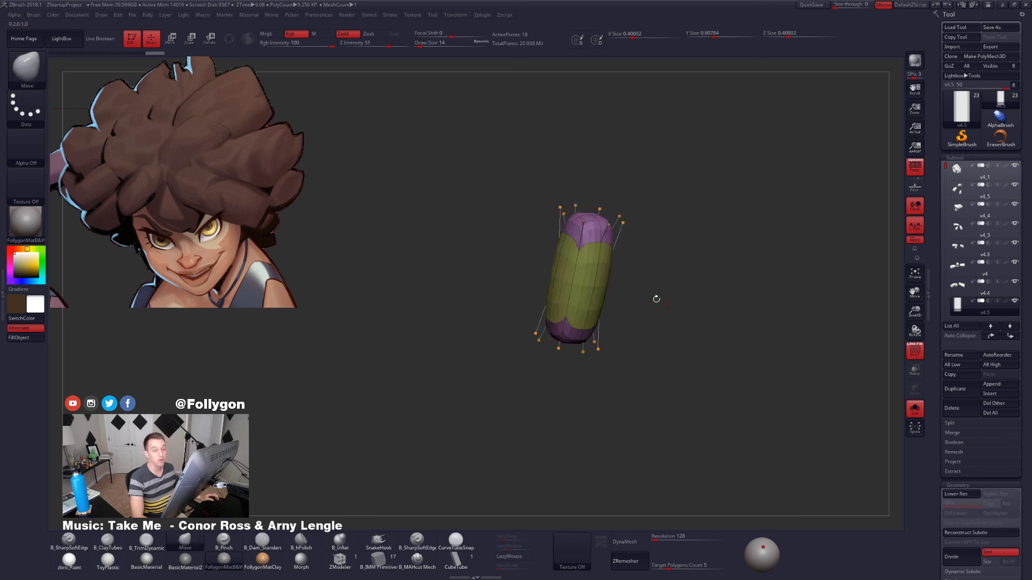
pyautogui.hotkey('shift', 'd')
pyautogui.press('d')
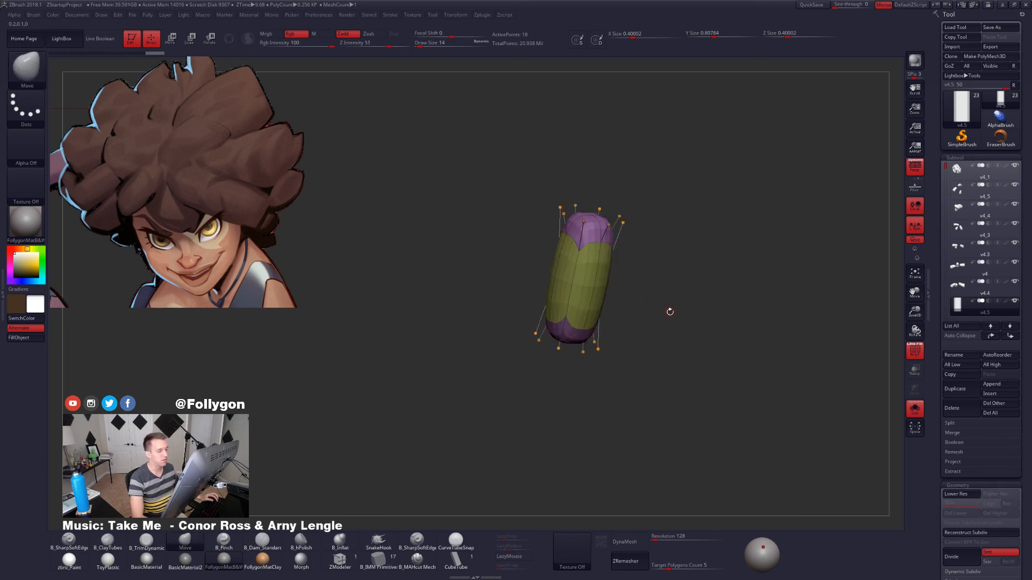
pyautogui.hotkey('shift', 'd')
pyautogui.press('d')
pyautogui.hotkey('shift', 'd')
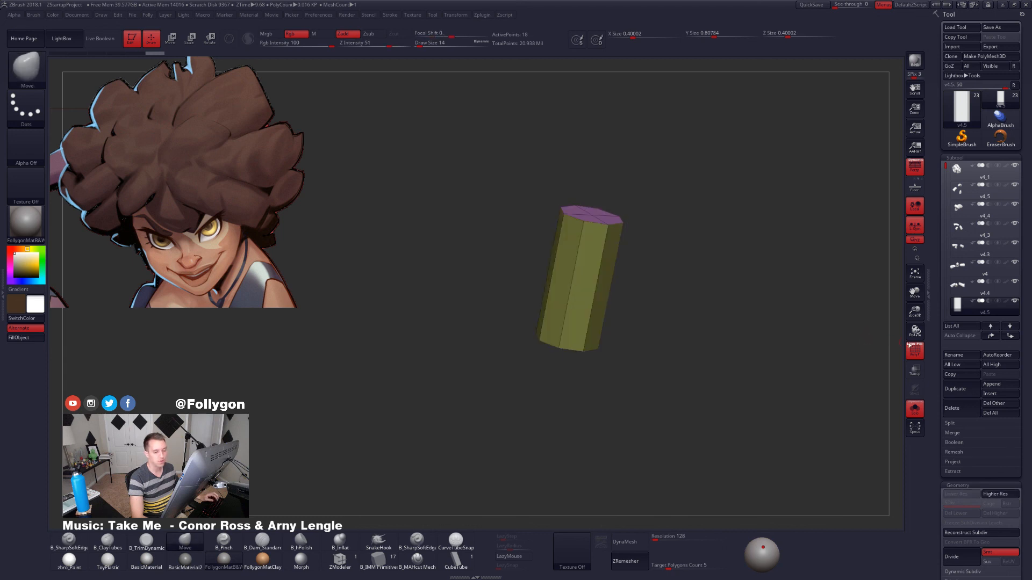
# Isolate the cylinder's end-cap polygroup and turn on double-sided display.
pyautogui.moveTo(650, 296)
pyautogui.mouseDown()
pyautogui.moveTo(640, 295)
pyautogui.moveTo(649, 295)
pyautogui.mouseUp()
pyautogui.keyDown('alt'); pyautogui.moveTo(649, 295); pyautogui.dragTo(675, 312); pyautogui.keyUp('alt')
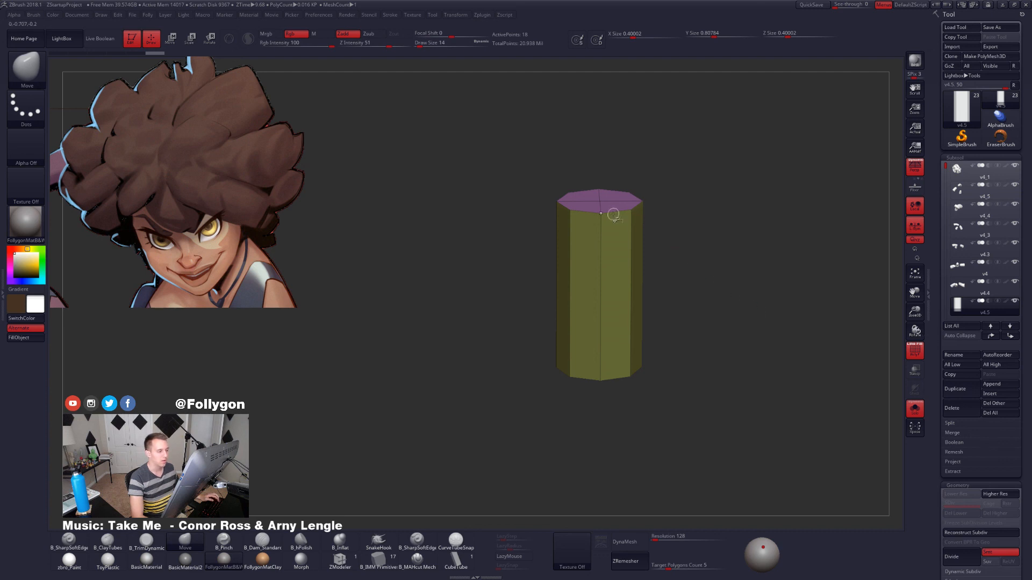
pyautogui.hotkey('ctrl', 'shift')
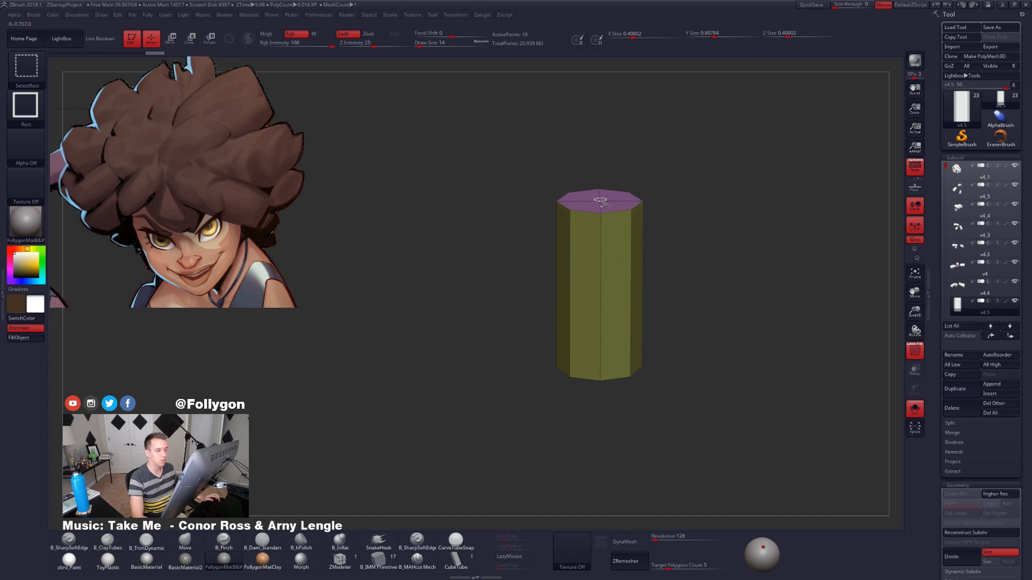
pyautogui.keyDown('ctrl'); pyautogui.keyDown('shift'); pyautogui.click(601, 201); pyautogui.keyUp('shift'); pyautogui.keyUp('ctrl')
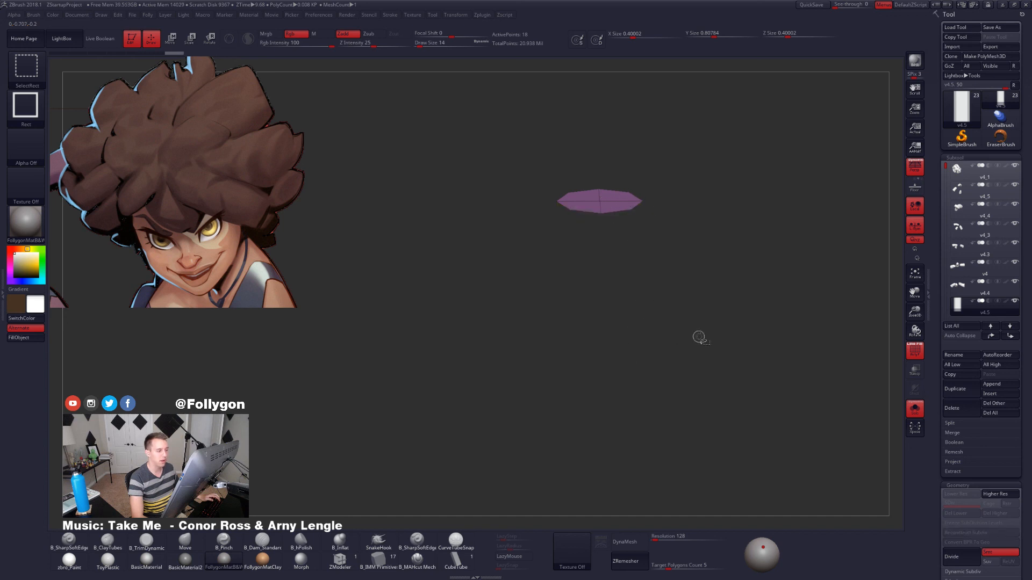
pyautogui.moveTo(698, 337); pyautogui.dragTo(708, 290)
pyautogui.hotkey('ctrl', 'shift', 'f')
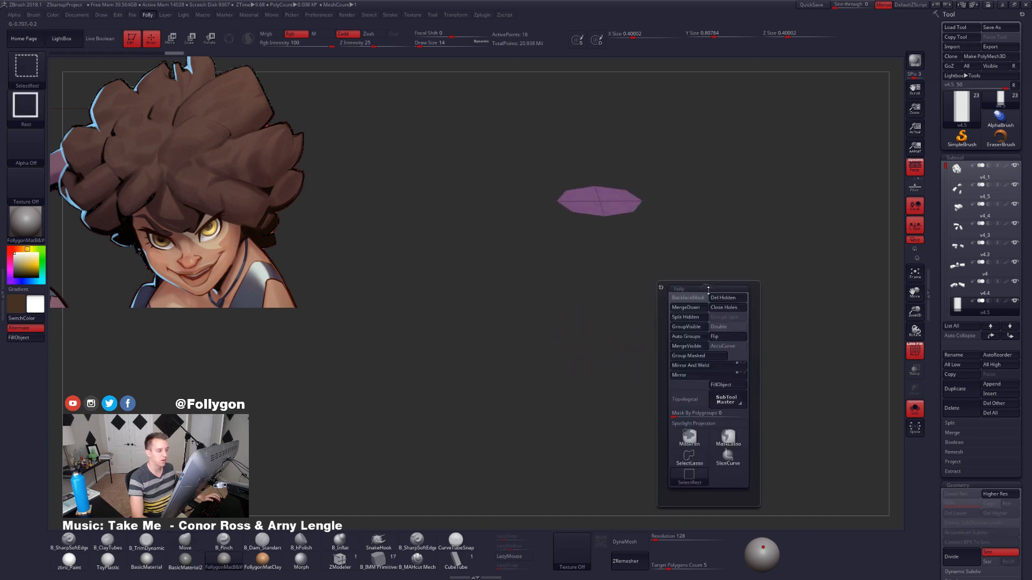
pyautogui.click(728, 327)
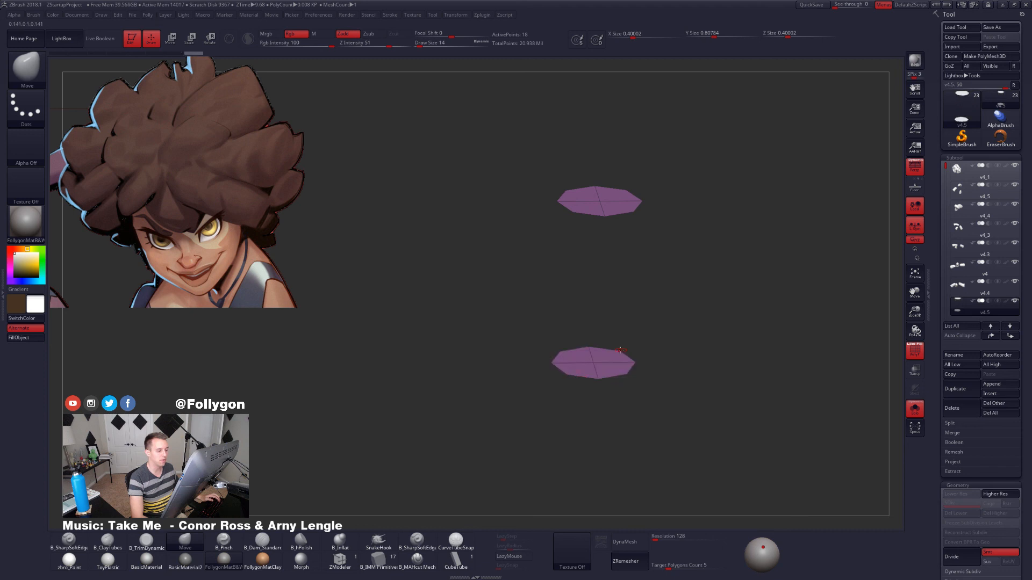
# Crease the border edges of the isolated end caps and bring back the whole cylinder.
pyautogui.scroll(-5, 945, 184)
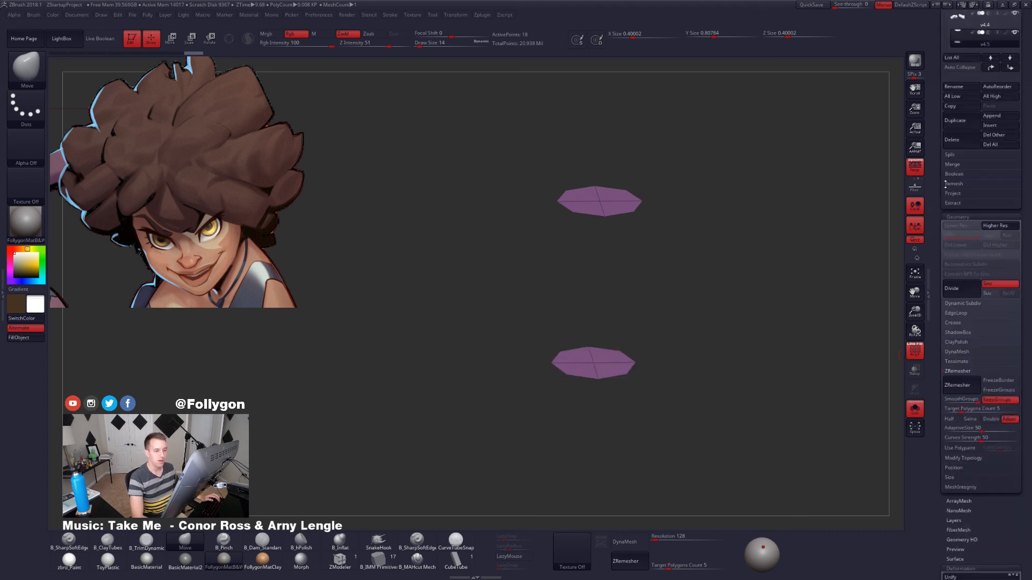
pyautogui.click(966, 324)
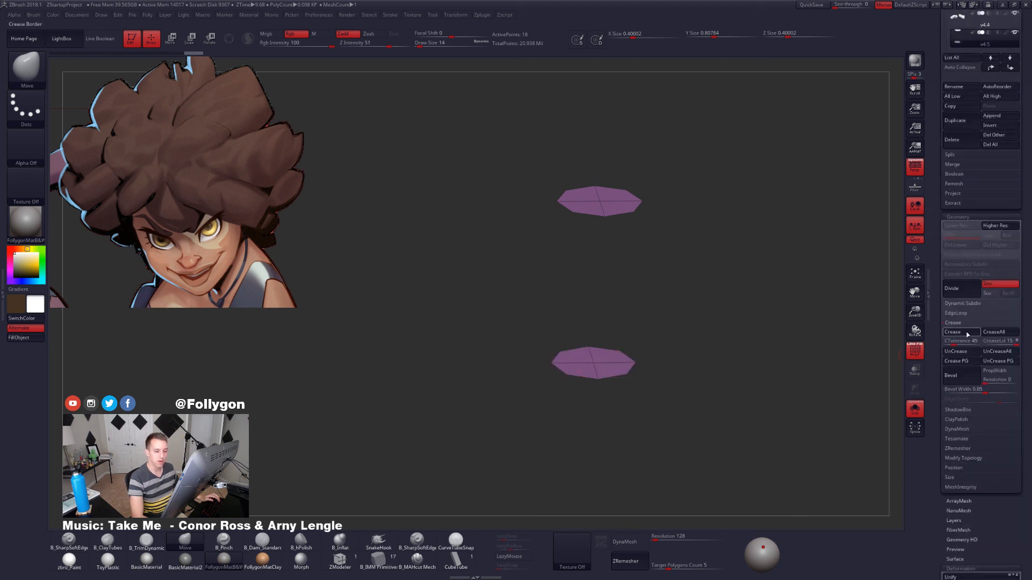
pyautogui.click(967, 333)
pyautogui.hotkey('ctrl', 'shift', 'a')
pyautogui.click(959, 323)
pyautogui.scroll(5, 951, 316)
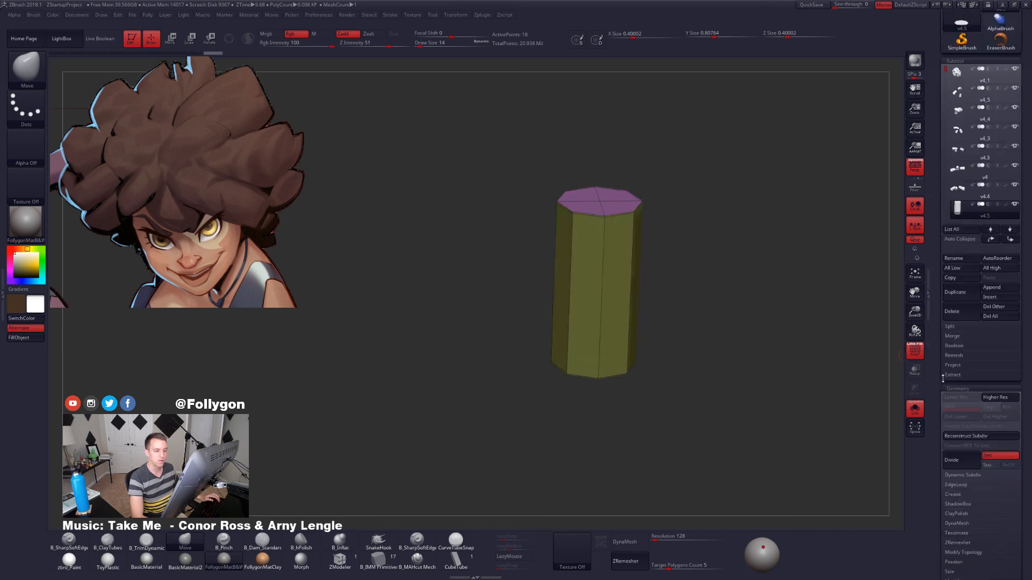
# Preview the creased cylinder with dynamic subdivision on and off, with polyframe hidden.
pyautogui.hotkey('ctrl', 'd')
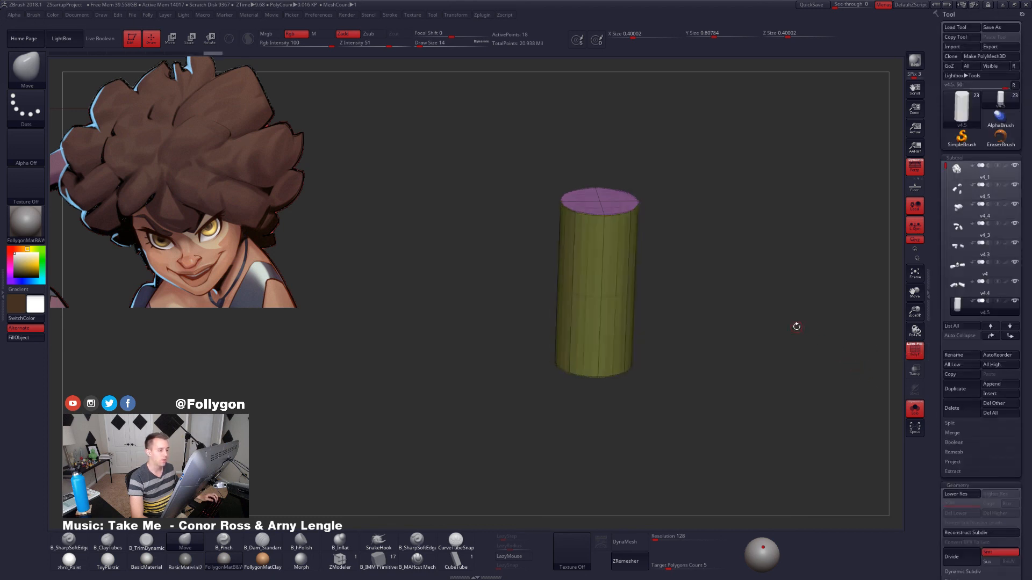
pyautogui.hotkey('shift', 'd')
pyautogui.hotkey('shift', 'f')
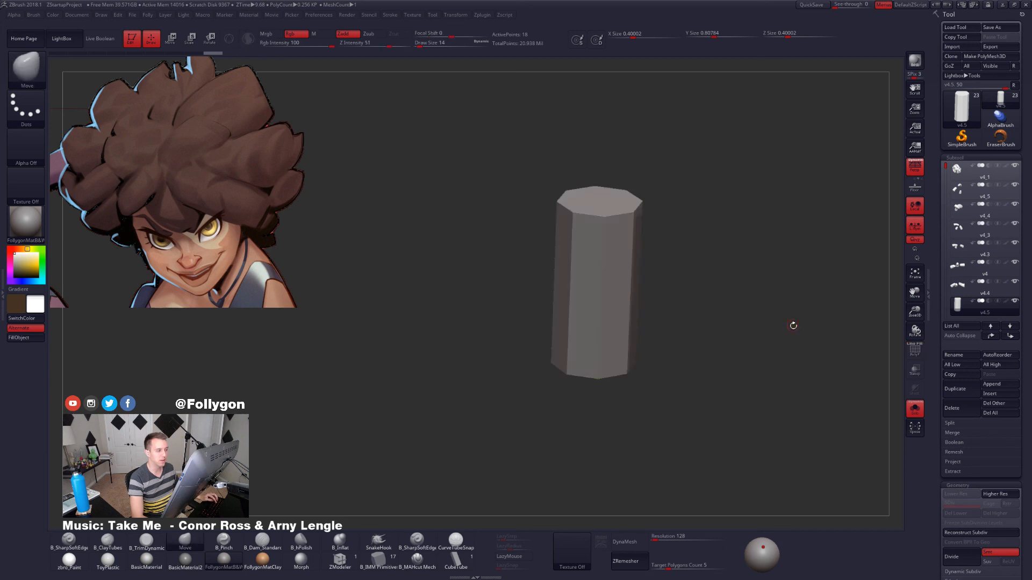
pyautogui.press('d')
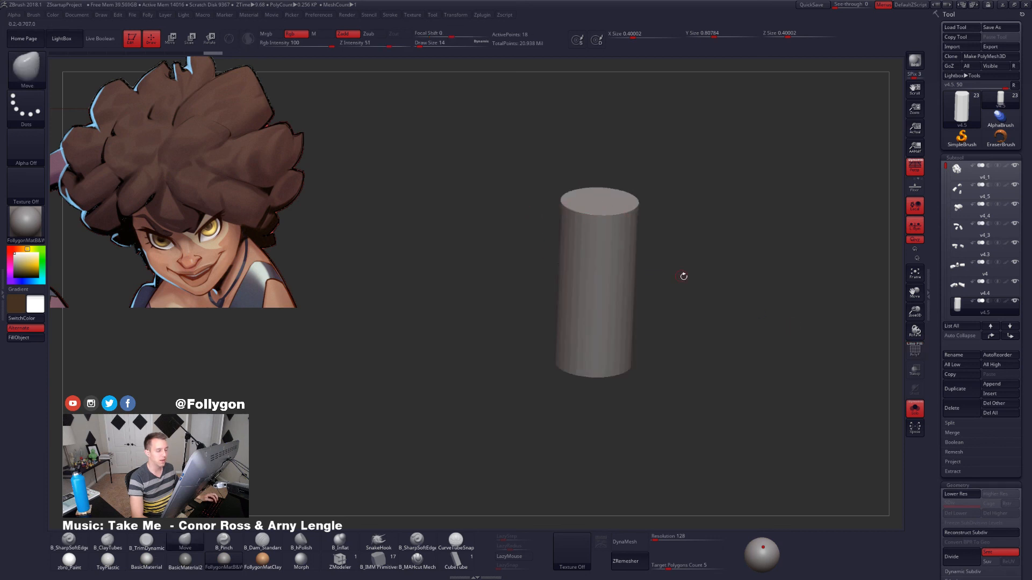
# Try dividing the creased cylinder into several real subdivision levels, and undo the divisions.
pyautogui.hotkey('shift', 'd')
pyautogui.hotkey('ctrl', 'd')
pyautogui.hotkey('ctrl', 'd')
pyautogui.hotkey('ctrl', 'd')
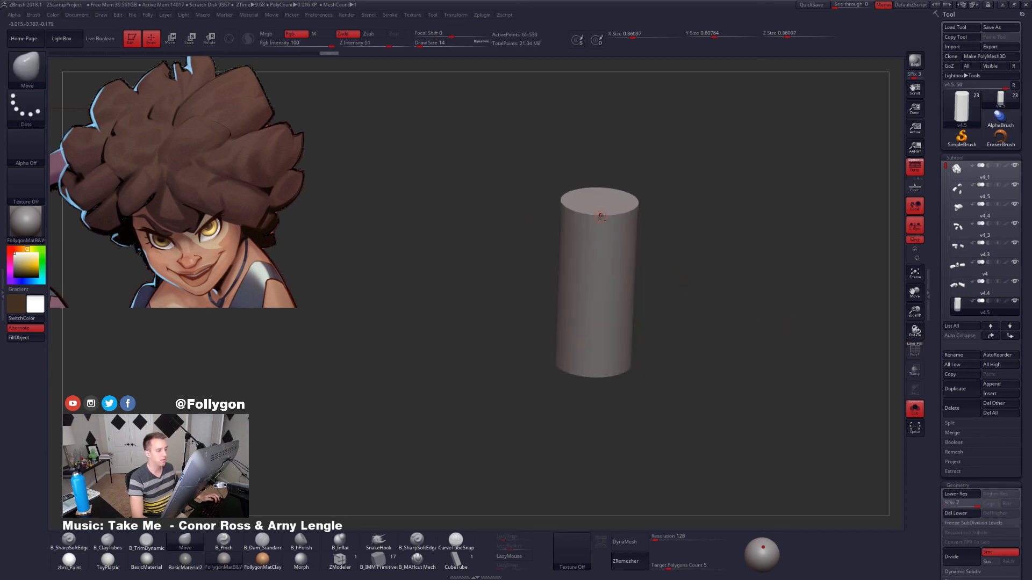
pyautogui.keyDown('ctrl'); pyautogui.moveTo(601, 214); pyautogui.dragTo(610, 204, button='right'); pyautogui.keyUp('ctrl')
pyautogui.hotkey('shift', 'd')
pyautogui.hotkey('shift', 'd')
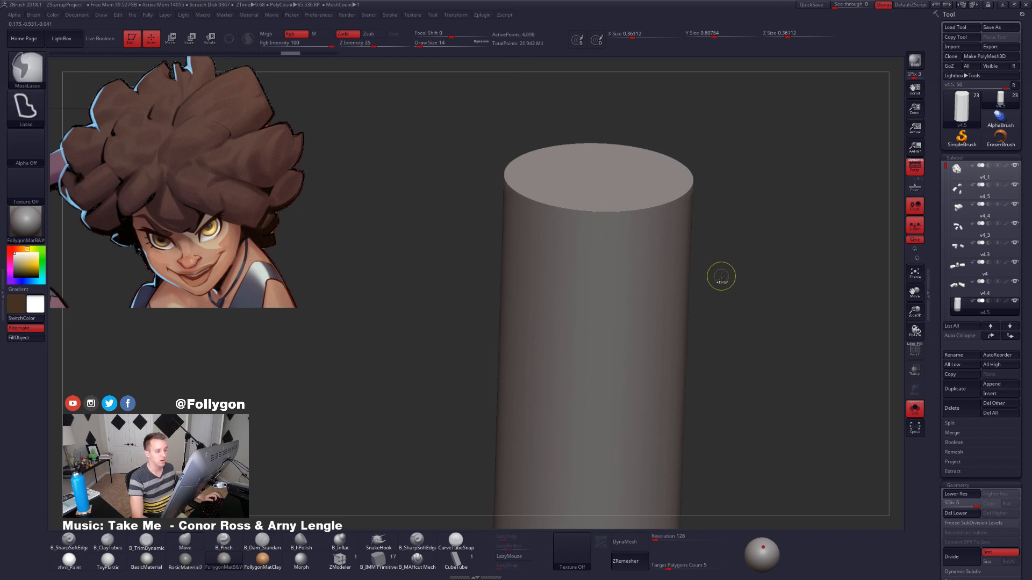
pyautogui.hotkey('ctrl', 'z')
pyautogui.hotkey('ctrl', 'z')
pyautogui.keyDown('ctrl'); pyautogui.moveTo(815, 309); pyautogui.dragTo(744, 326, button='right'); pyautogui.keyUp('ctrl')
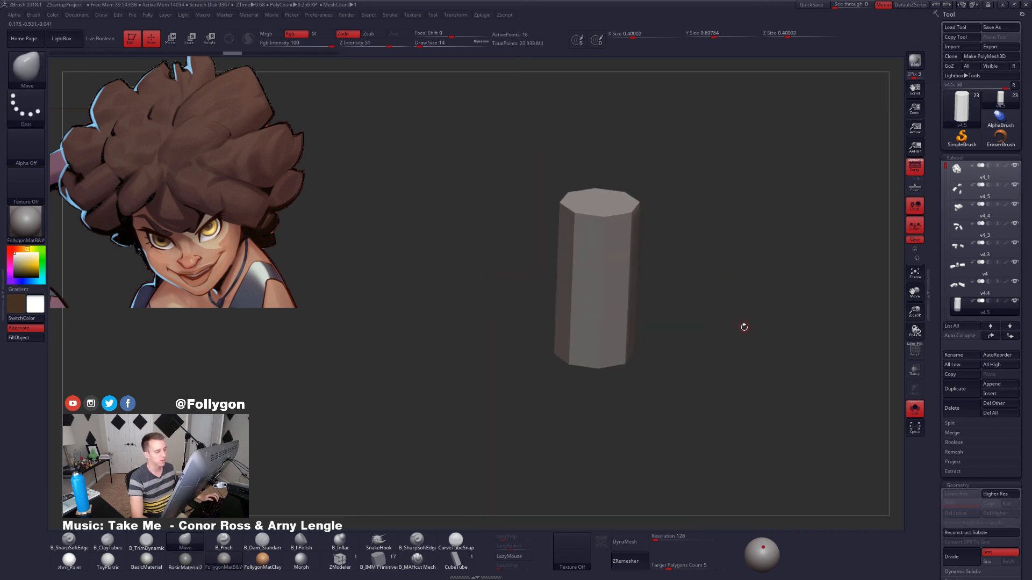
# Square the low-poly cylinder to a straight front view with polyframe on and perspective off.
pyautogui.moveTo(743, 326); pyautogui.dragTo(742, 302)
pyautogui.keyDown('alt'); pyautogui.moveTo(833, 395); pyautogui.dragTo(677, 323, button='right'); pyautogui.keyUp('alt')
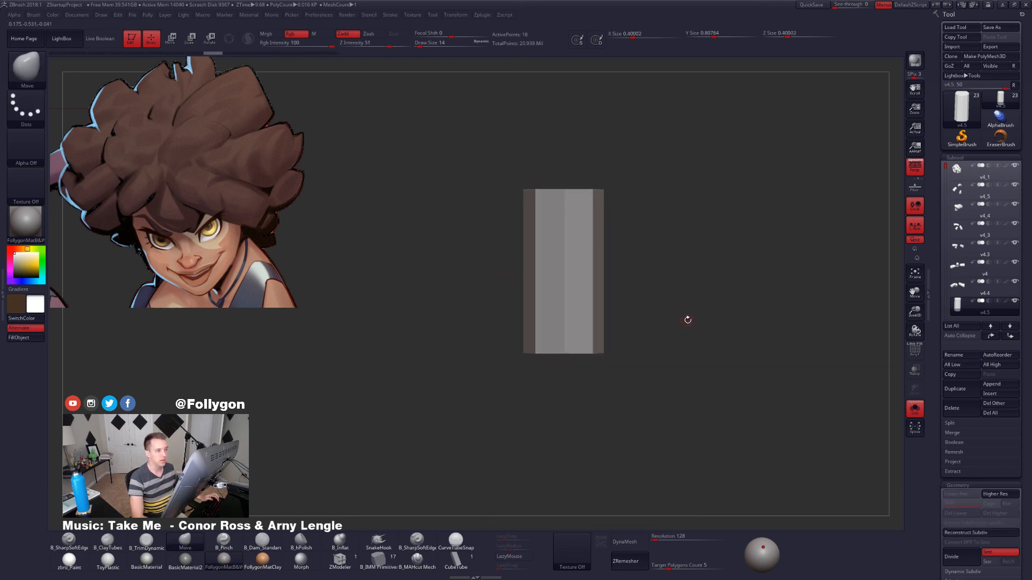
pyautogui.hotkey('shift', 'f')
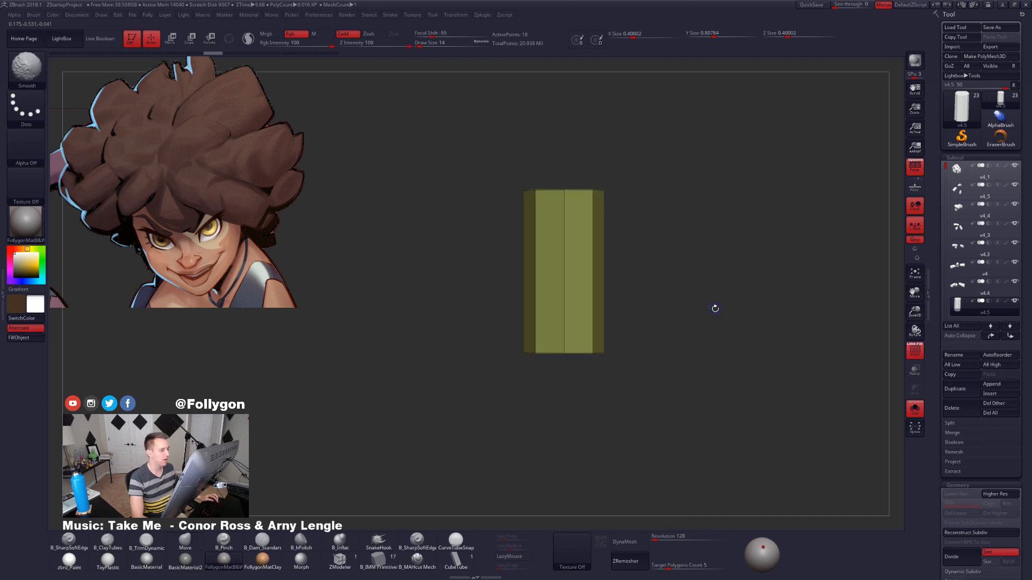
pyautogui.press('p')
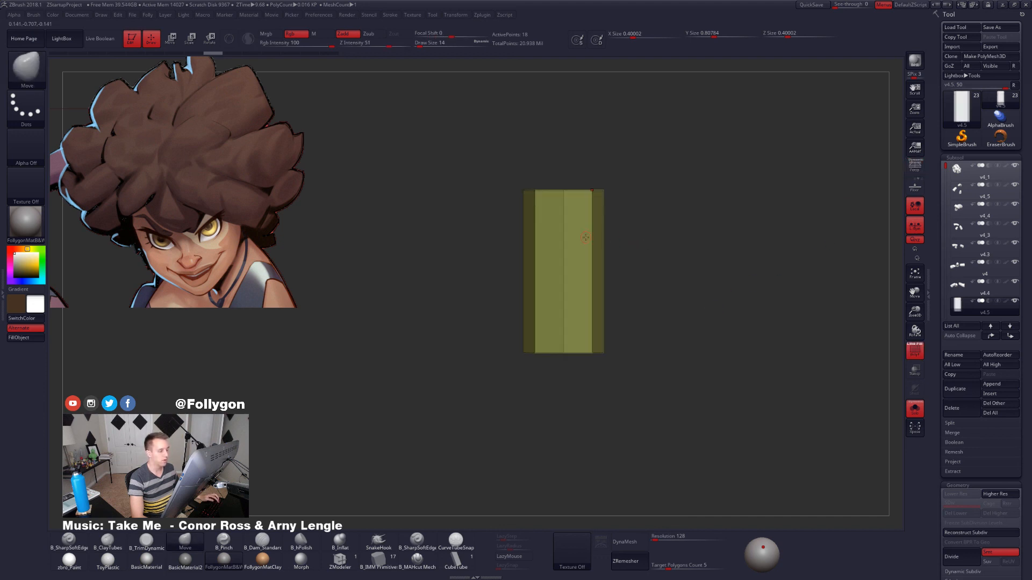
pyautogui.moveTo(609, 275); pyautogui.dragTo(713, 279, button='right')
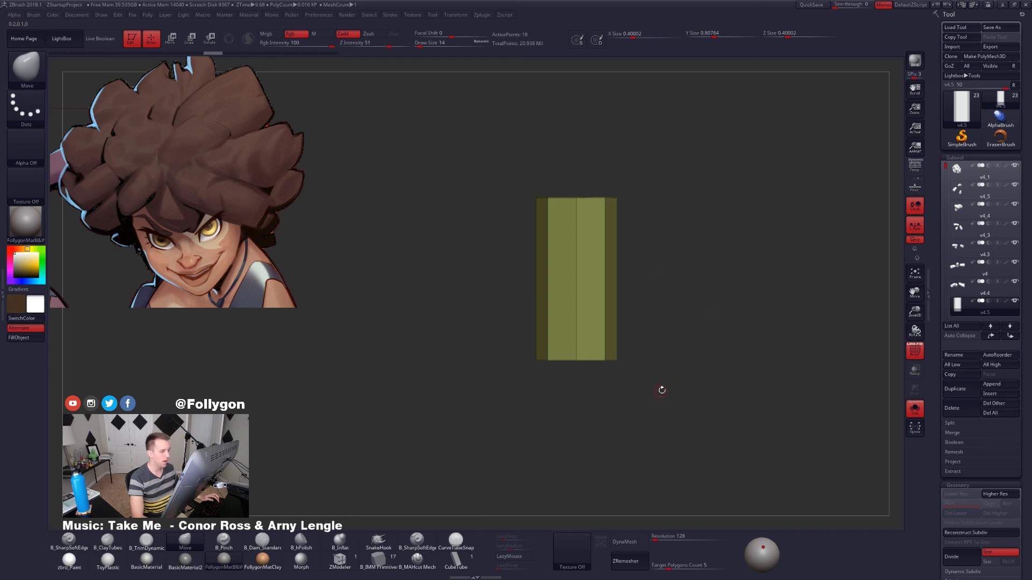
pyautogui.rightClick(688, 336)
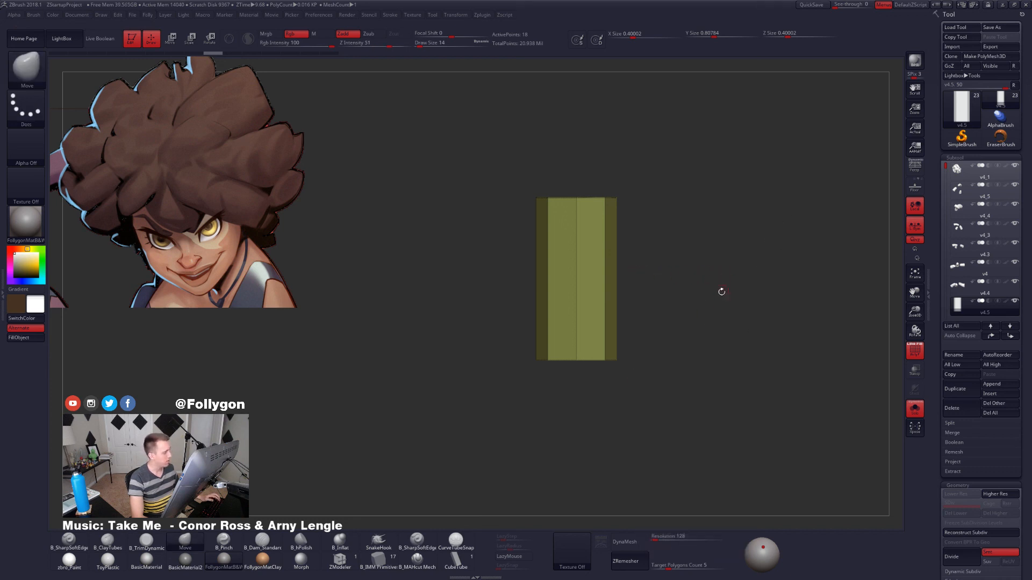
# Slice the cylinder horizontally near its upper end with the SliceCurve brush to add an edge loop.
pyautogui.hotkey('ctrl', 'shift')
pyautogui.click(39, 71)
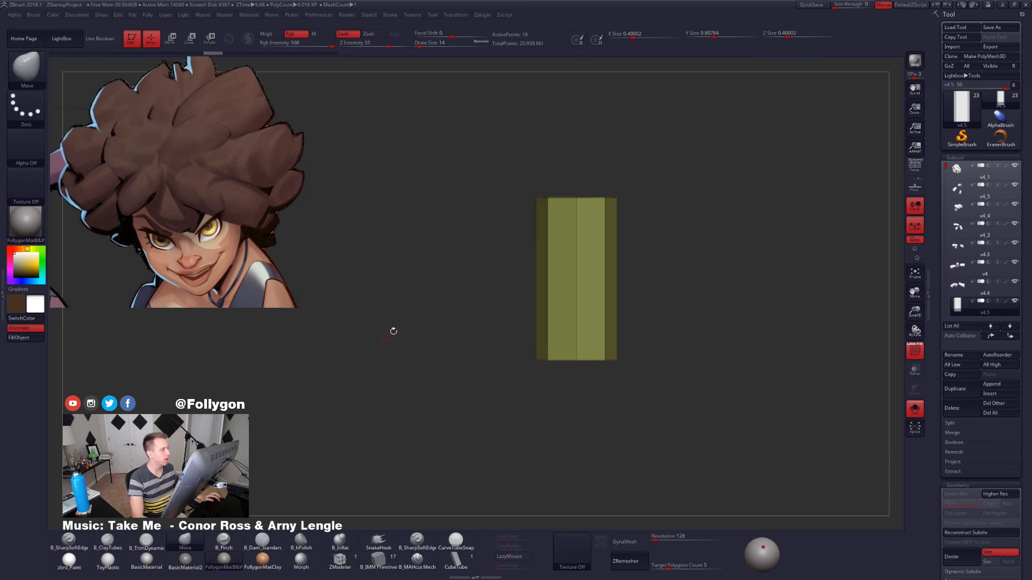
pyautogui.hotkey('ctrl', 'shift')
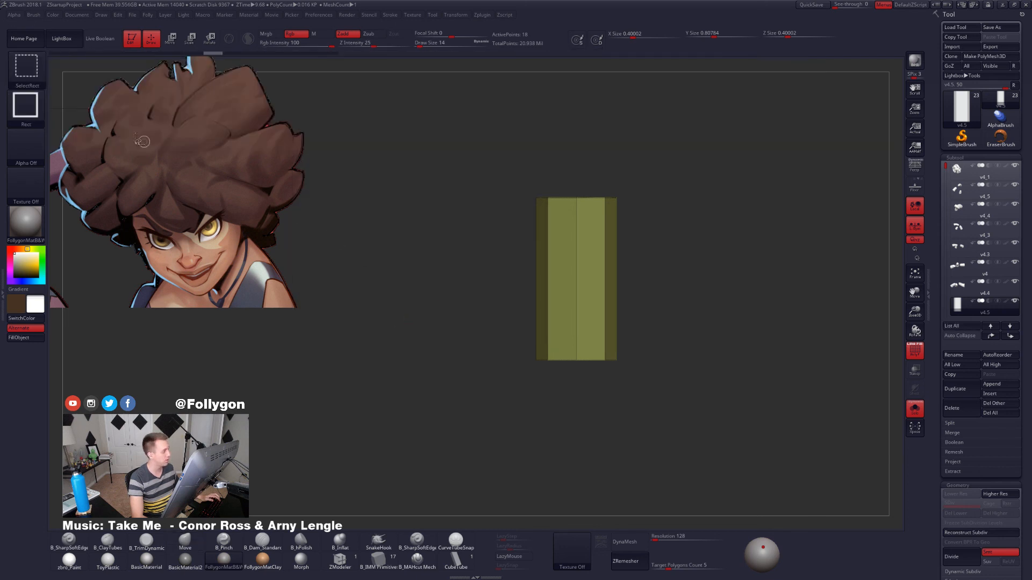
pyautogui.click(26, 67)
pyautogui.click(150, 70)
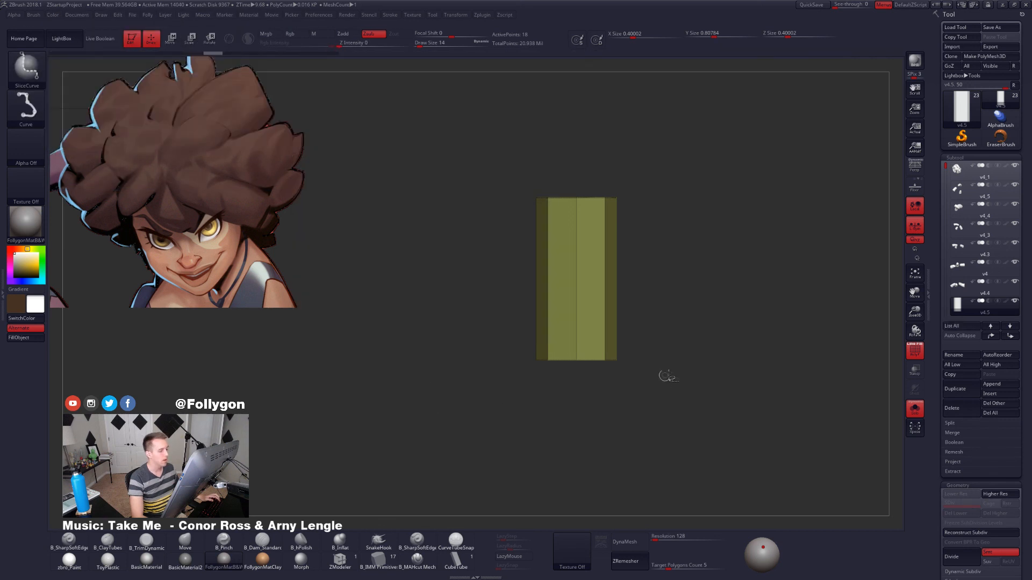
pyautogui.hotkey('ctrl', 'shift')
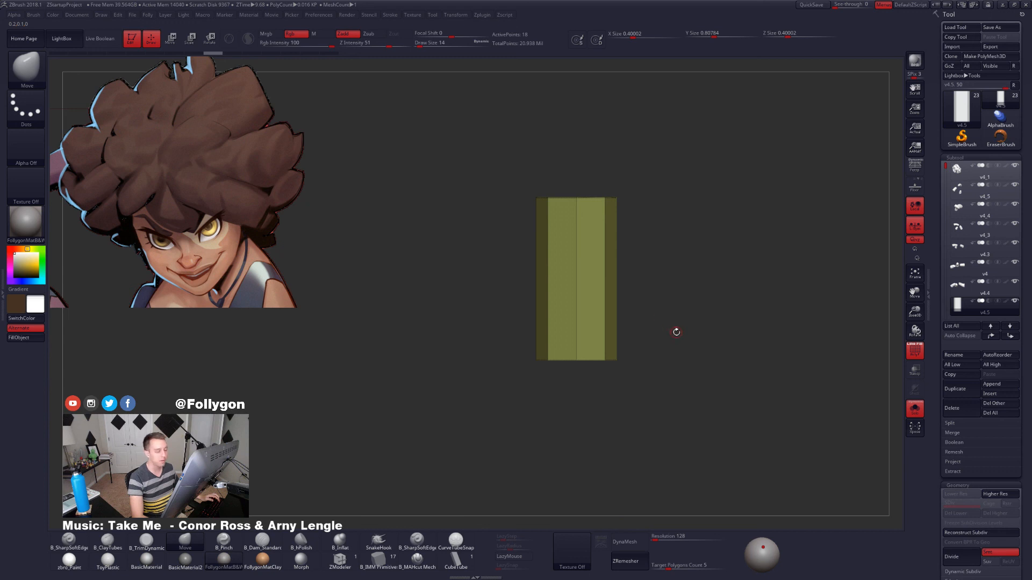
pyautogui.hotkey('ctrl', 'shift')
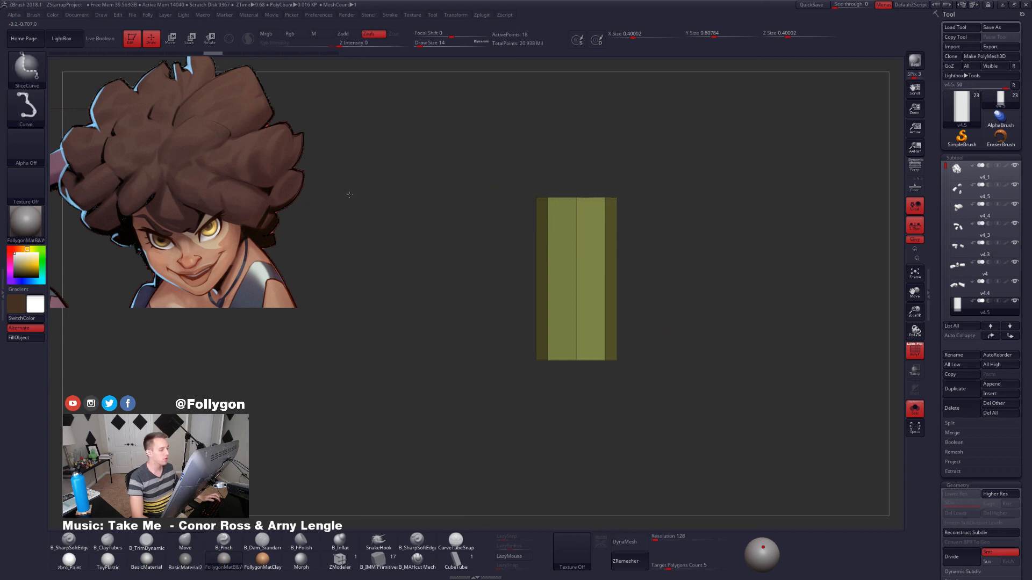
pyautogui.moveTo(349, 195)
pyautogui.keyDown('ctrl'); pyautogui.keyDown('shift'); pyautogui.mouseDown()
pyautogui.moveTo(687, 191)
pyautogui.moveTo(443, 113)
pyautogui.moveTo(350, 123)
pyautogui.moveTo(569, 134)
pyautogui.moveTo(521, 120)
pyautogui.moveTo(546, 124)
pyautogui.moveTo(772, 327)
pyautogui.moveTo(467, 138)
pyautogui.moveTo(654, 270)
pyautogui.moveTo(682, 120)
pyautogui.moveTo(438, 127)
pyautogui.moveTo(603, 159)
pyautogui.moveTo(576, 108)
pyautogui.moveTo(617, 145)
pyautogui.moveTo(638, 190)
pyautogui.moveTo(564, 111)
pyautogui.moveTo(619, 171)
pyautogui.moveTo(630, 216)
pyautogui.moveTo(627, 194)
pyautogui.moveTo(680, 195)
pyautogui.moveTo(710, 278)
pyautogui.moveTo(691, 212)
pyautogui.moveTo(695, 230)
pyautogui.moveTo(662, 230)
pyautogui.moveTo(631, 247)
pyautogui.moveTo(573, 233)
pyautogui.mouseUp(); pyautogui.keyUp('shift'); pyautogui.keyUp('ctrl')
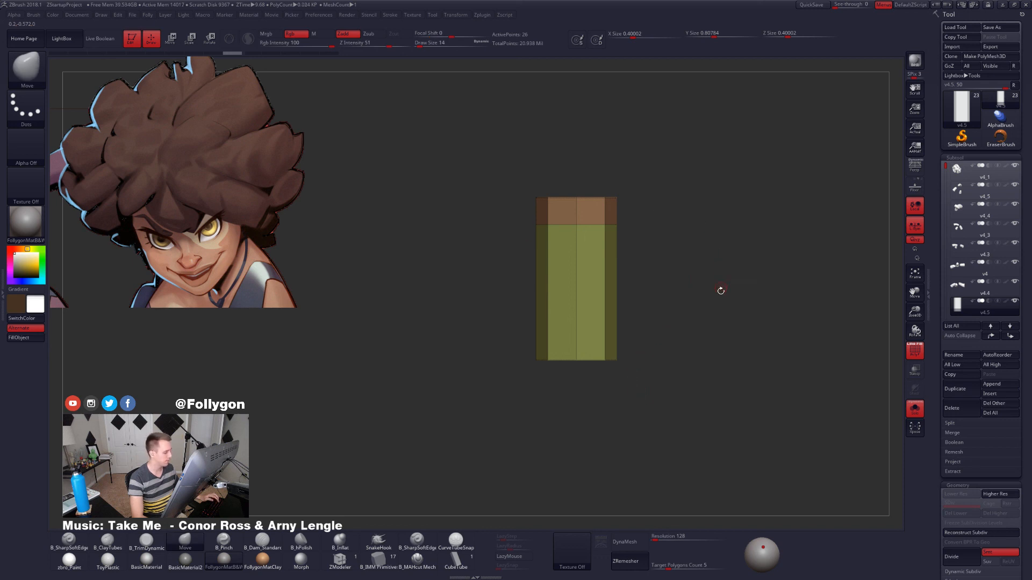
# Select the ZModeler brush and set its polygon action to Insert Polyloops with Polyloop as the target.
pyautogui.click(342, 560)
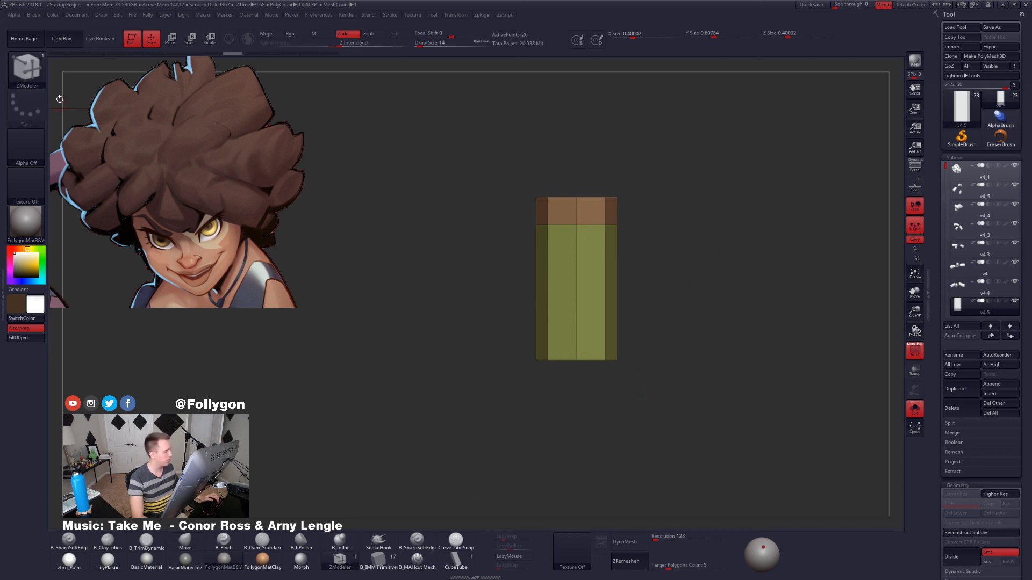
pyautogui.click(31, 80)
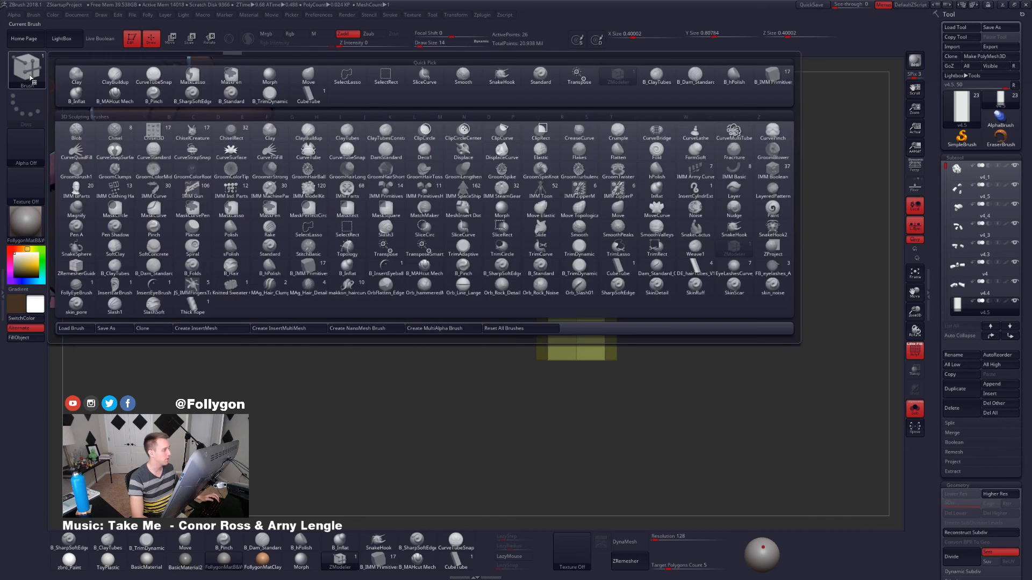
pyautogui.click(738, 255)
pyautogui.keyDown('ctrl'); pyautogui.moveTo(585, 292); pyautogui.dragTo(600, 312, button='right'); pyautogui.keyUp('ctrl')
pyautogui.keyDown('alt'); pyautogui.moveTo(600, 263); pyautogui.dragTo(600, 310, button='right'); pyautogui.keyUp('alt')
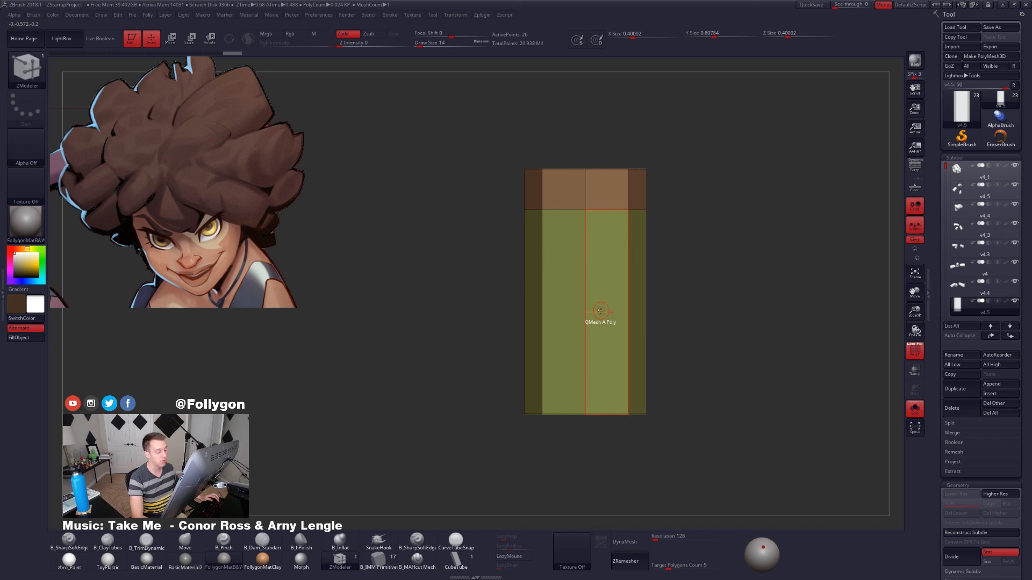
pyautogui.press('space')
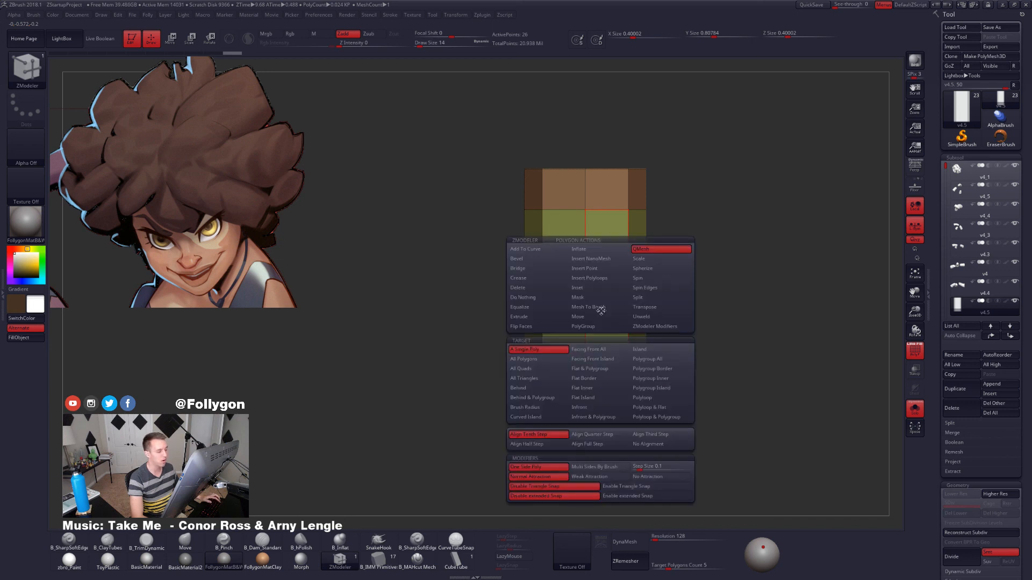
pyautogui.click(598, 279)
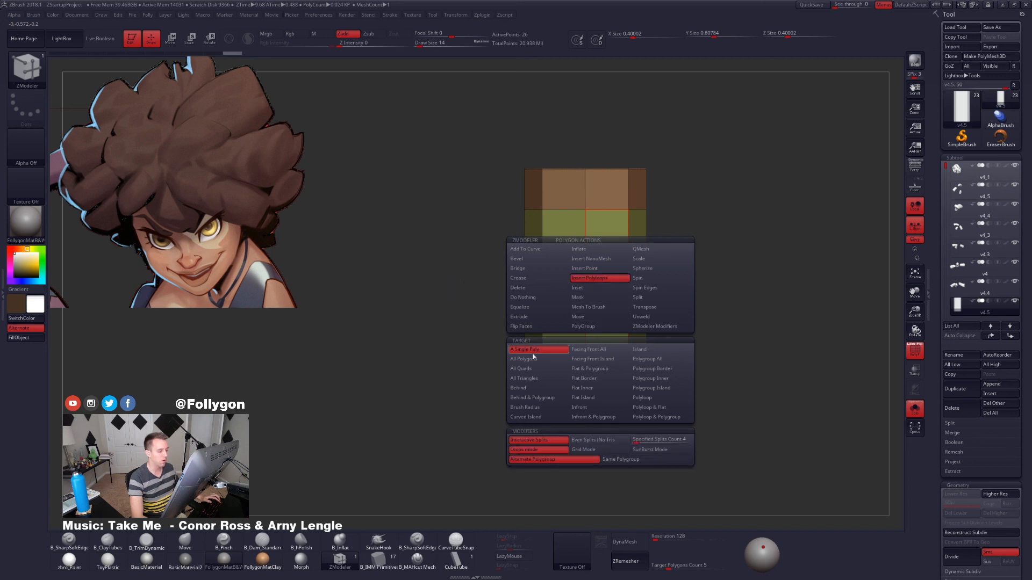
pyautogui.click(662, 398)
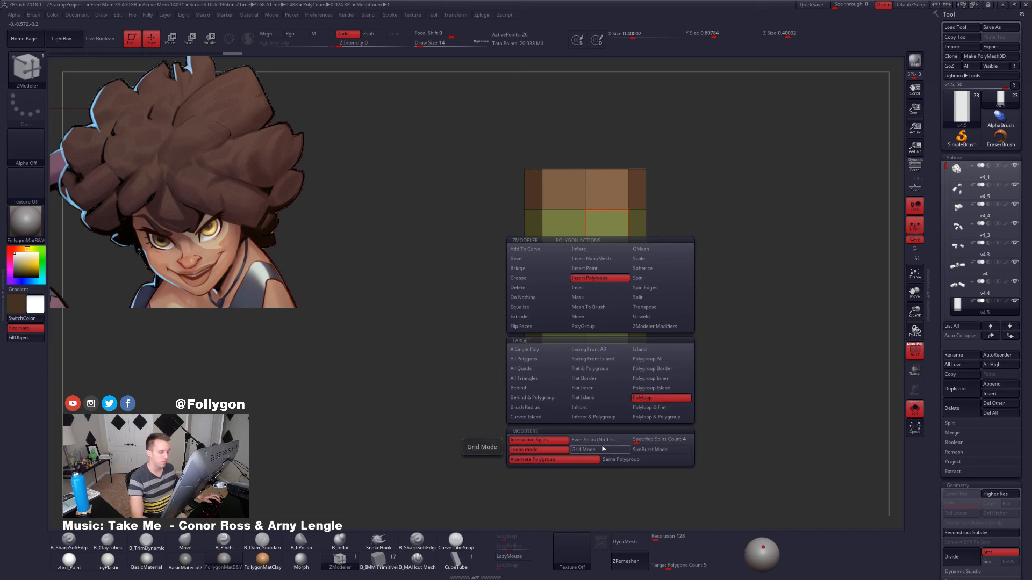
pyautogui.press('space')
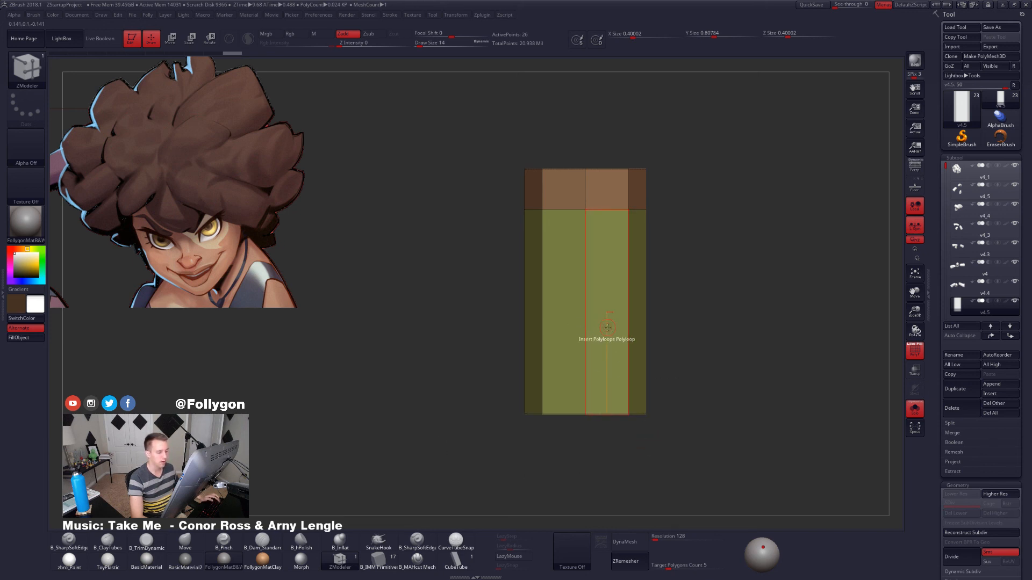
# Insert two horizontal edge loops around the cylinder, one across the large lower section and one across its upper half.
pyautogui.click(596, 312)
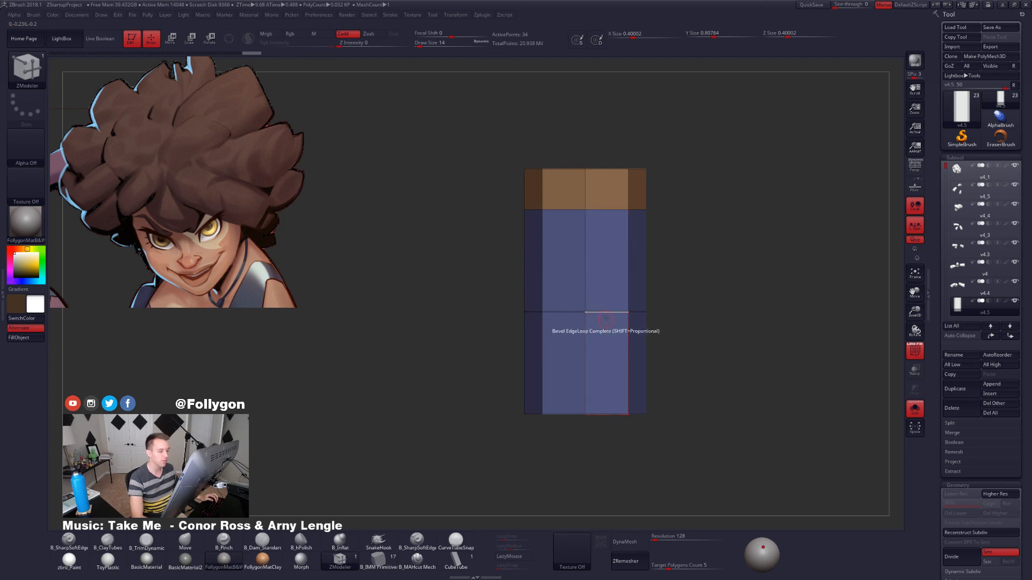
pyautogui.moveTo(743, 360); pyautogui.dragTo(710, 317)
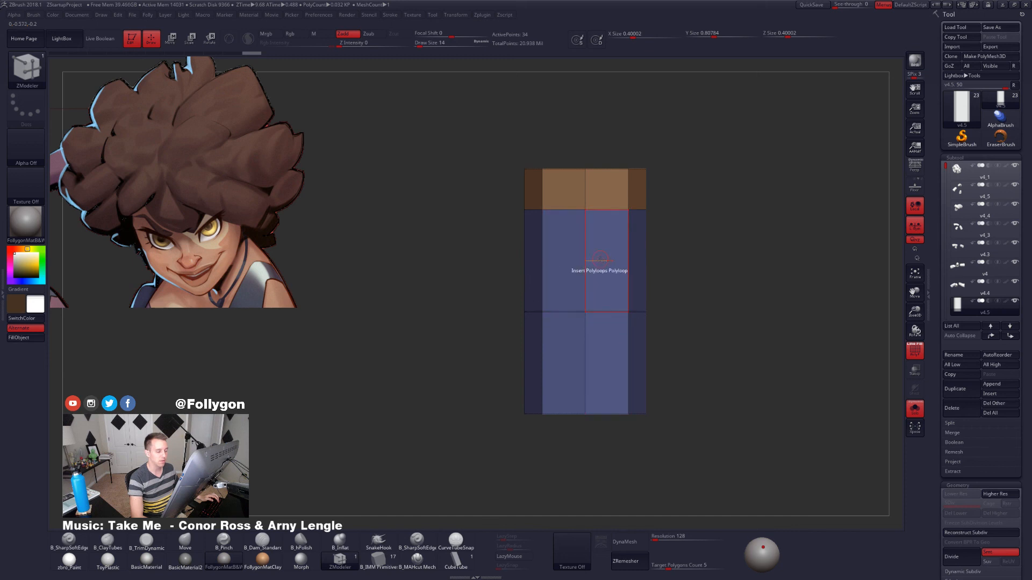
pyautogui.click(596, 261)
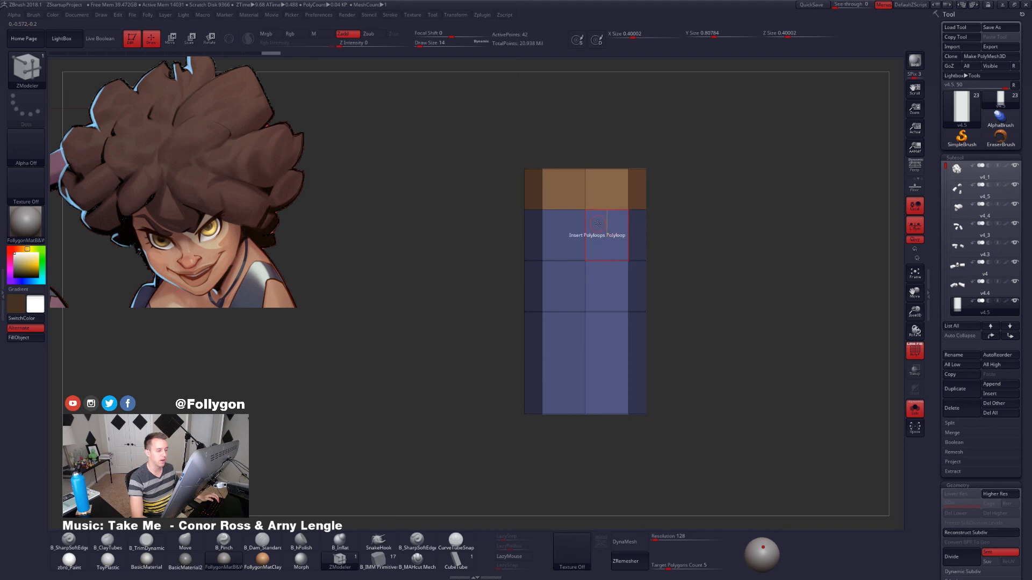
# Step back and forth through the cylinder's edge loop history and undo the last inserted loop.
pyautogui.press('ctrl')
pyautogui.hotkey('ctrl', 'z')
pyautogui.hotkey('ctrl', 'z')
pyautogui.hotkey('ctrl', 'z')
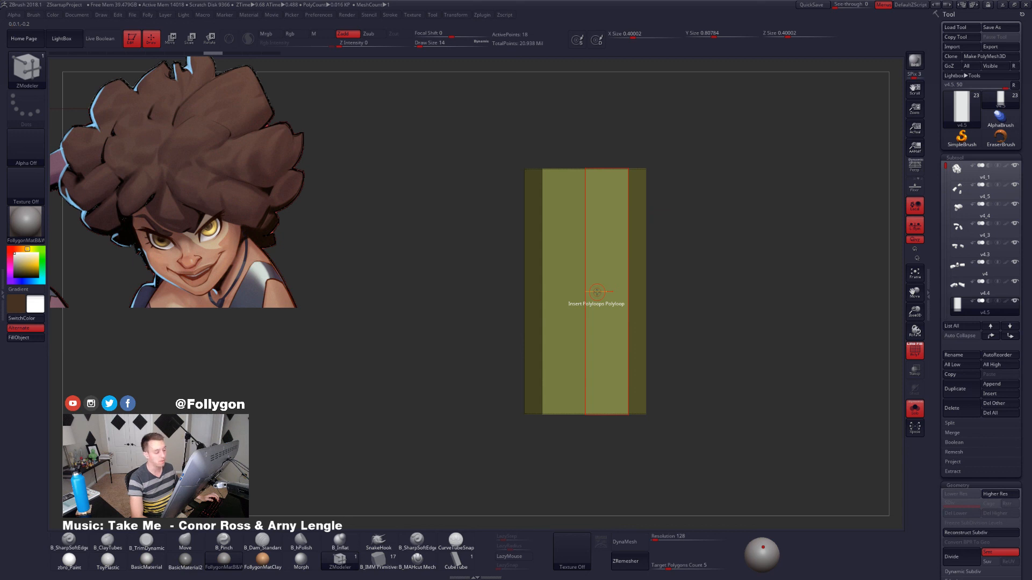
pyautogui.hotkey('ctrl', 'shift', 'z')
pyautogui.hotkey('ctrl', 'shift', 'z')
pyautogui.hotkey('ctrl', 'shift', 'z')
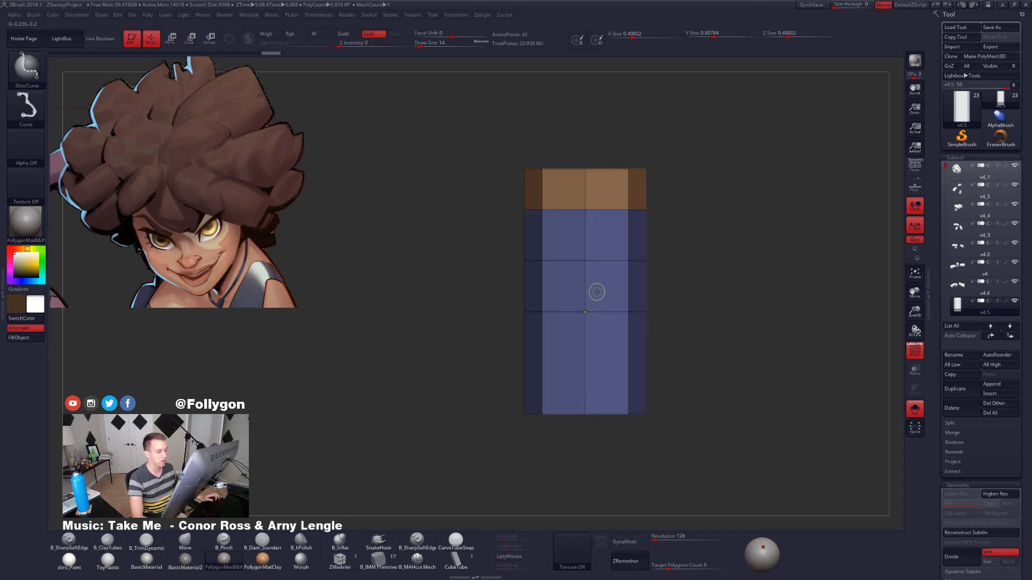
pyautogui.hotkey('ctrl', 'z')
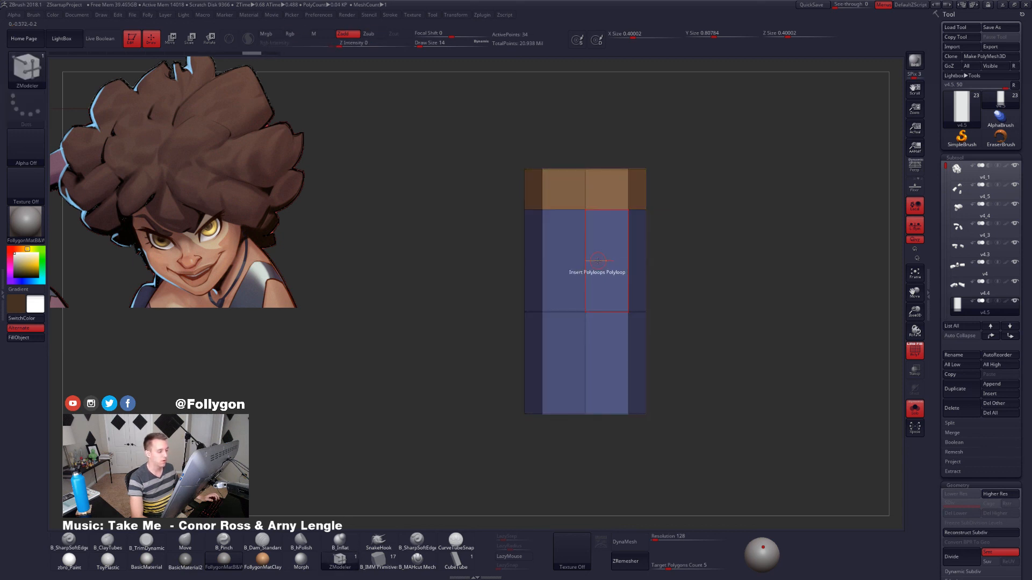
# Try inserting another horizontal polyloop in the band just below the cylinder's upper section, reviewing the Insert Polyloops modifiers.
pyautogui.press('space')
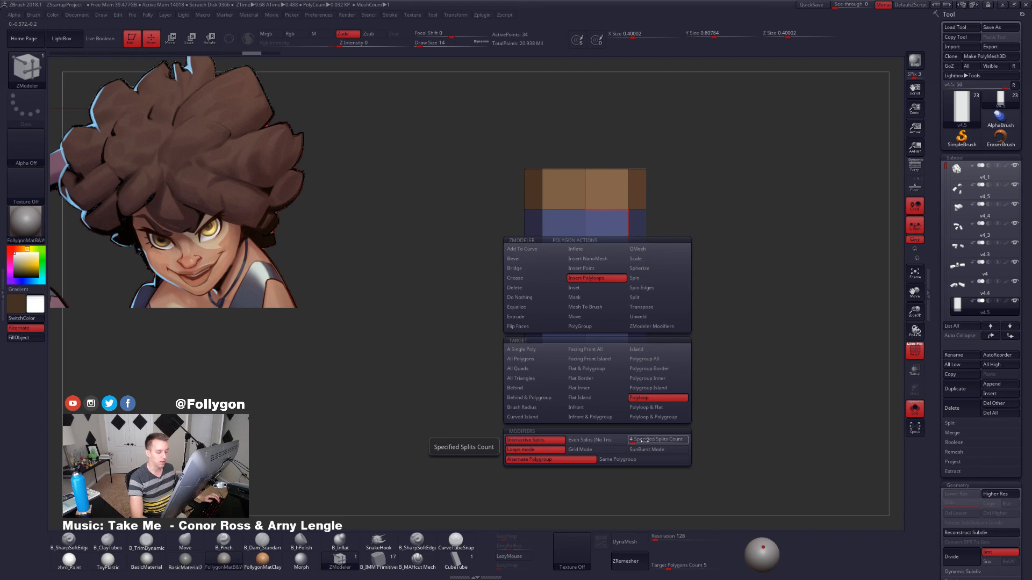
pyautogui.click(599, 280)
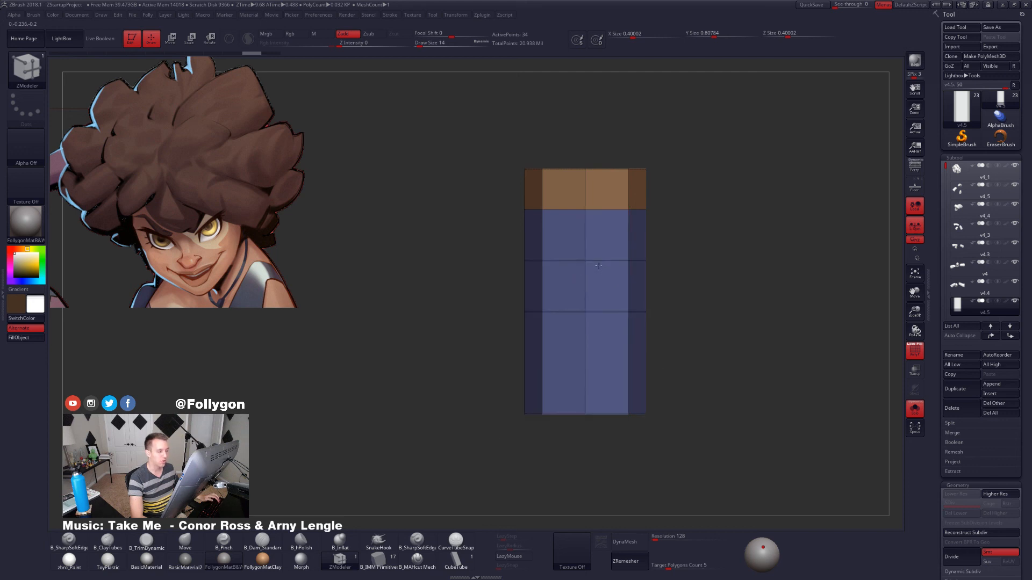
pyautogui.moveTo(601, 279)
pyautogui.mouseDown()
pyautogui.moveTo(625, 501)
pyautogui.moveTo(602, 344)
pyautogui.moveTo(594, 376)
pyautogui.moveTo(589, 278)
pyautogui.moveTo(626, 575)
pyautogui.moveTo(594, 256)
pyautogui.moveTo(596, 266)
pyautogui.mouseUp()
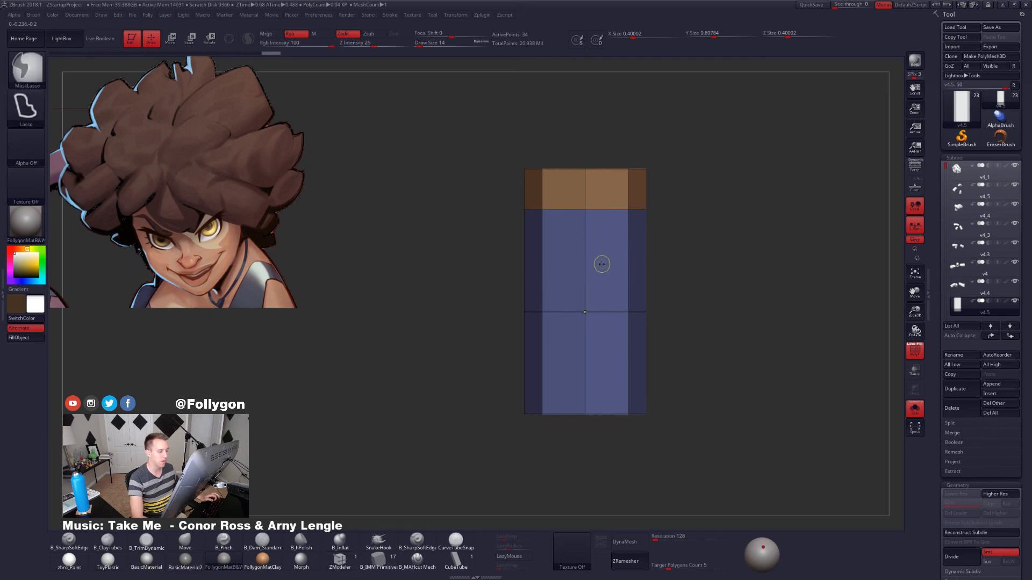
pyautogui.press('space')
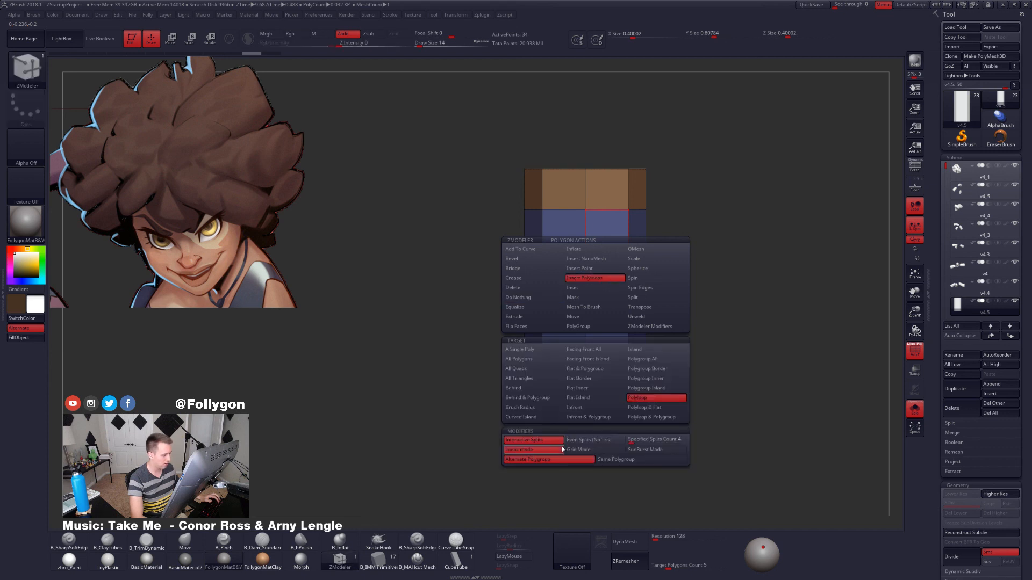
pyautogui.press('ctrl')
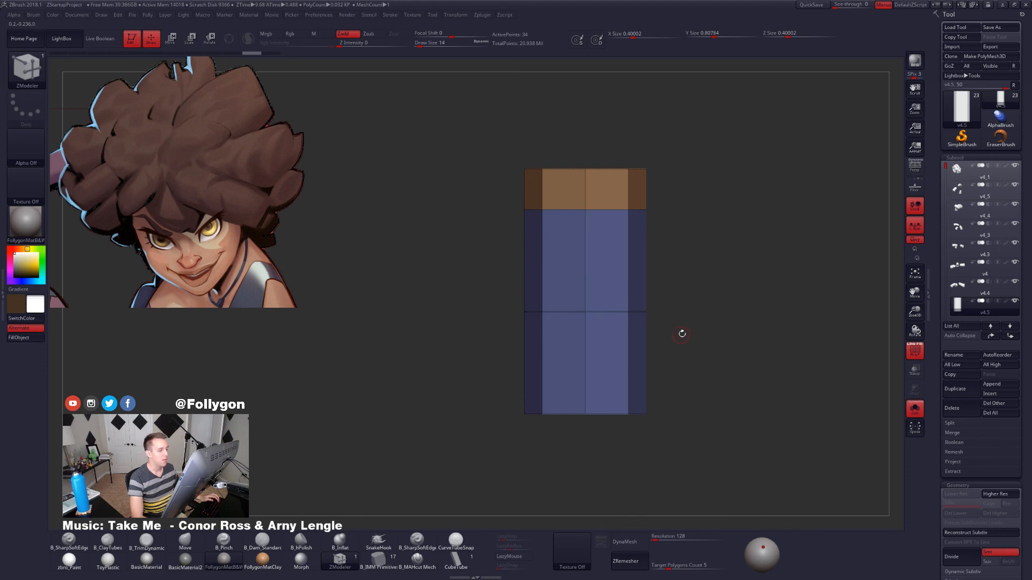
# Slice the cylinder horizontally at four more heights with the SliceCurve brush to add edge loops.
pyautogui.hotkey('ctrl', 'shift', 'space')
pyautogui.click(700, 499)
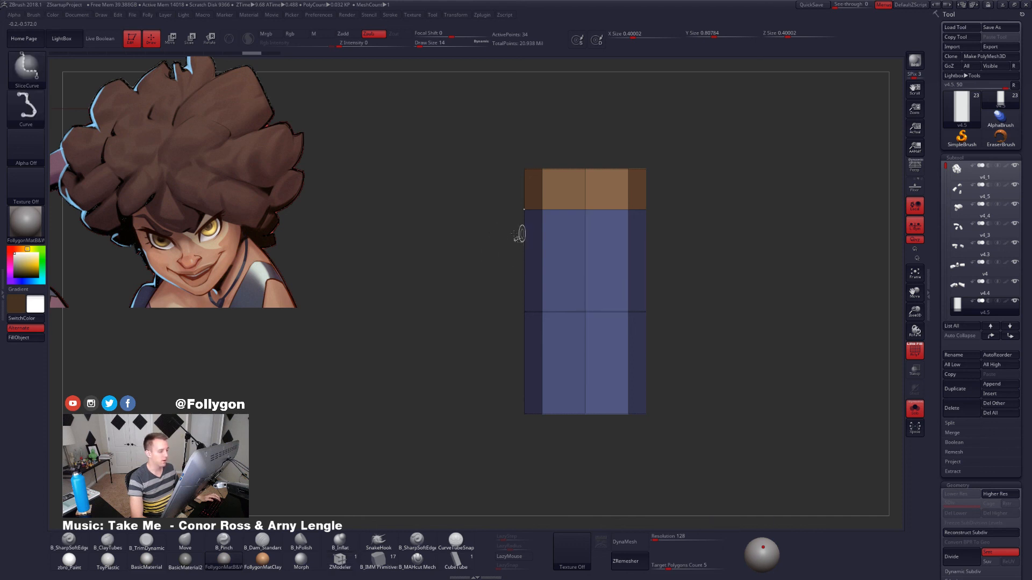
pyautogui.keyDown('ctrl'); pyautogui.keyDown('shift'); pyautogui.moveTo(518, 234); pyautogui.dragTo(700, 230); pyautogui.keyUp('shift'); pyautogui.keyUp('ctrl')
pyautogui.keyDown('ctrl'); pyautogui.keyDown('shift'); pyautogui.moveTo(515, 262); pyautogui.dragTo(701, 260); pyautogui.keyUp('shift'); pyautogui.keyUp('ctrl')
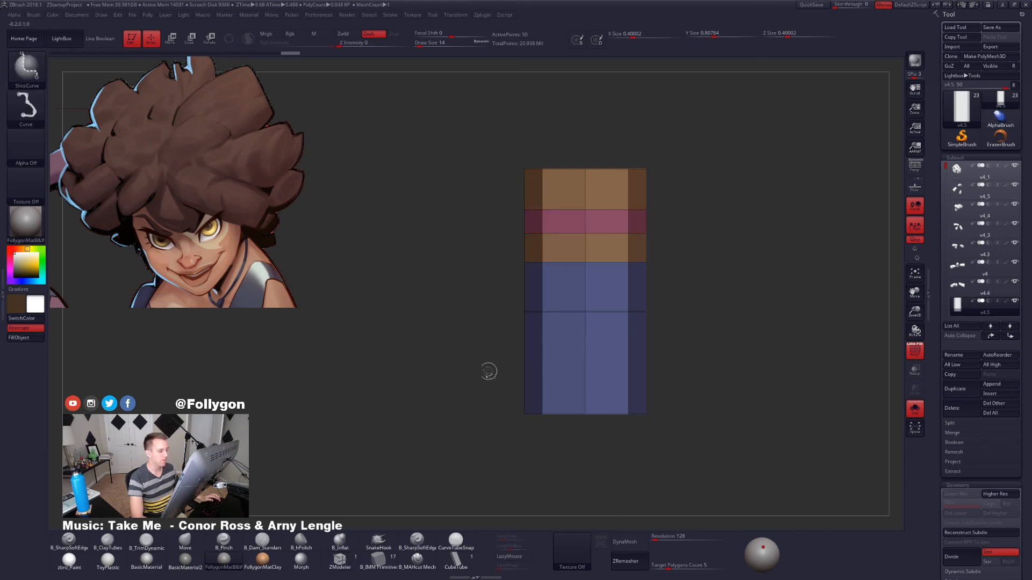
pyautogui.keyDown('ctrl'); pyautogui.keyDown('shift'); pyautogui.moveTo(484, 357); pyautogui.dragTo(696, 357); pyautogui.keyUp('shift'); pyautogui.keyUp('ctrl')
pyautogui.keyDown('ctrl'); pyautogui.keyDown('shift'); pyautogui.moveTo(502, 299); pyautogui.dragTo(756, 299); pyautogui.keyUp('shift'); pyautogui.keyUp('ctrl')
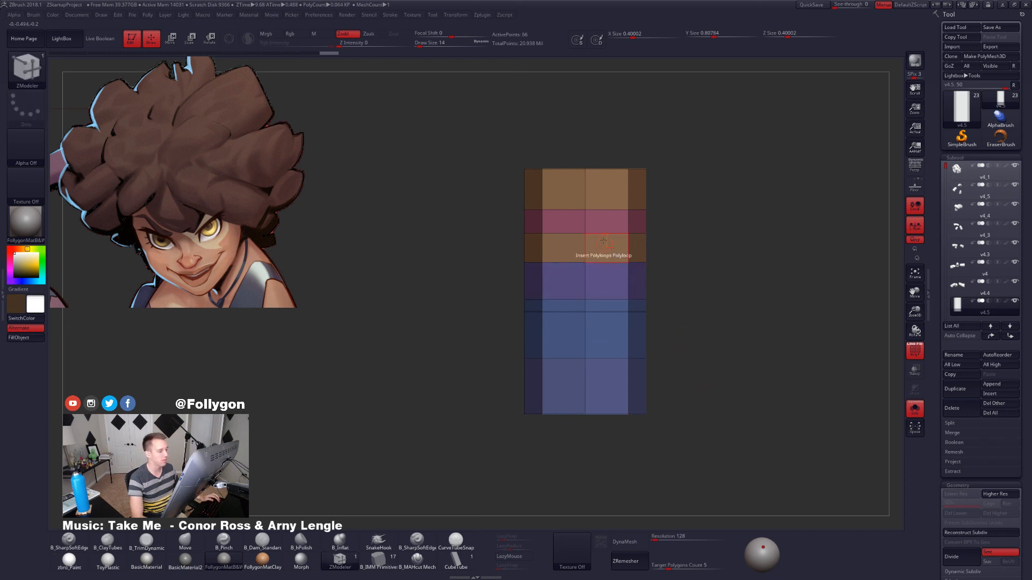
# Extrude polyloops on the cylinder with ZModeler, pushing the band below the upper section inward and pulling a middle band outward.
pyautogui.press('space')
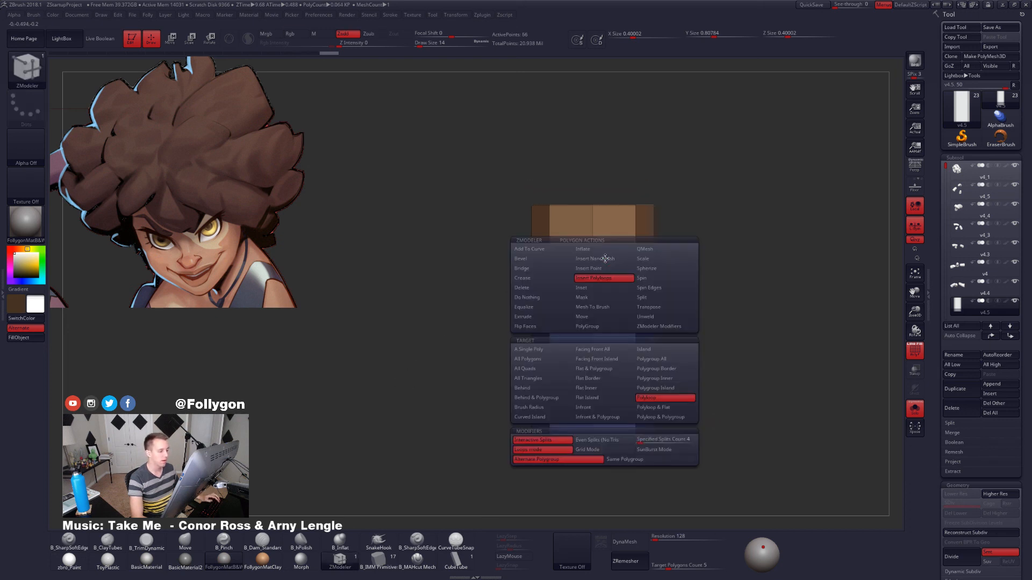
pyautogui.click(527, 320)
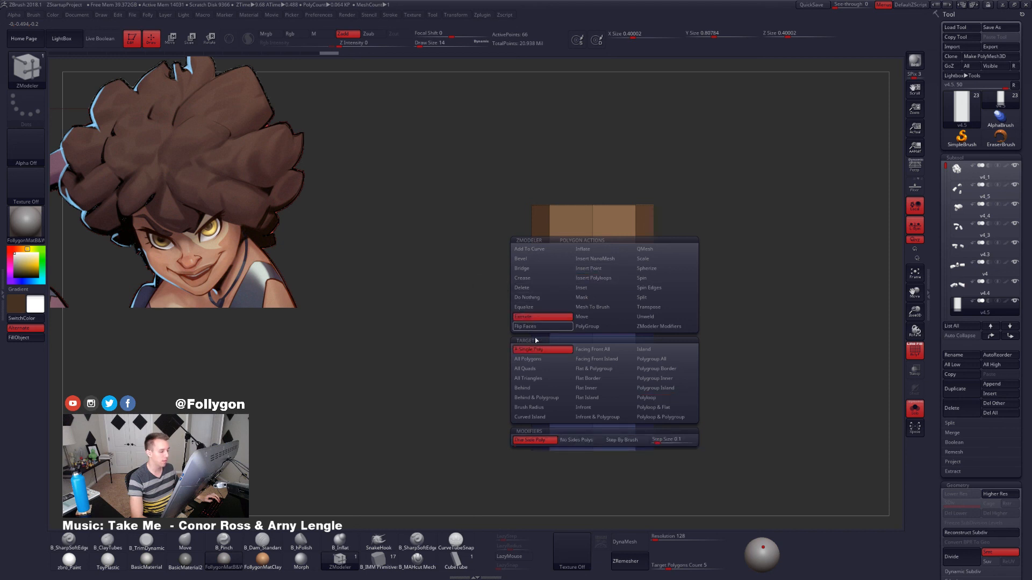
pyautogui.click(647, 401)
pyautogui.keyDown('alt'); pyautogui.moveTo(625, 275); pyautogui.dragTo(642, 279, button='right'); pyautogui.keyUp('alt')
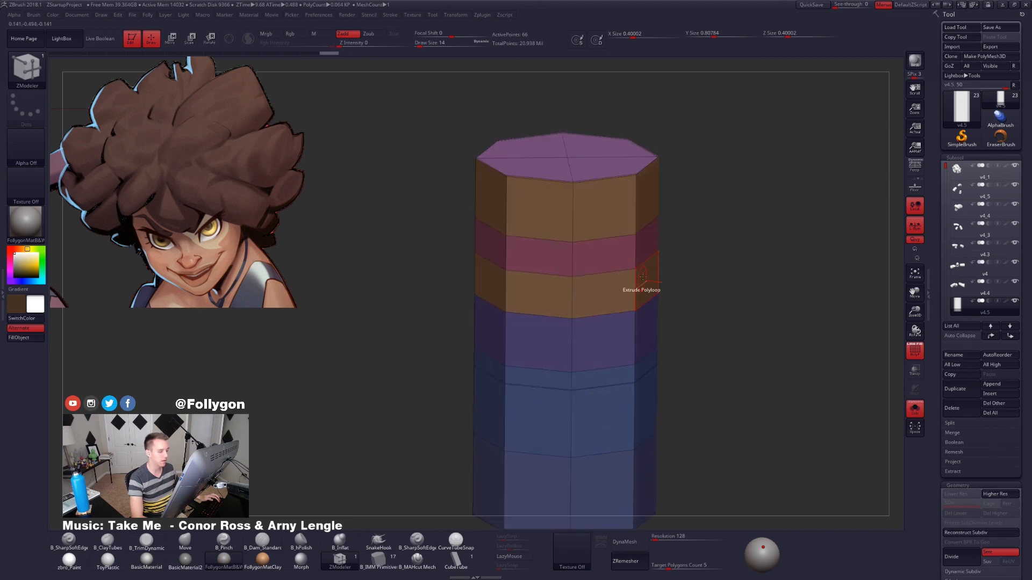
pyautogui.moveTo(611, 252); pyautogui.dragTo(592, 248)
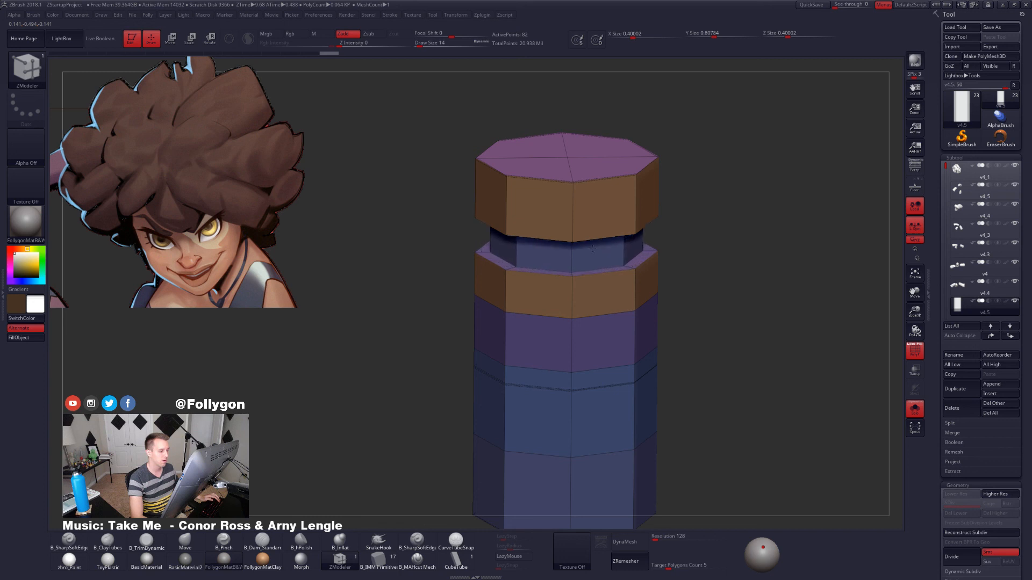
pyautogui.moveTo(610, 352); pyautogui.dragTo(645, 373)
pyautogui.keyDown('ctrl'); pyautogui.moveTo(641, 337); pyautogui.dragTo(615, 301, button='right'); pyautogui.keyUp('ctrl')
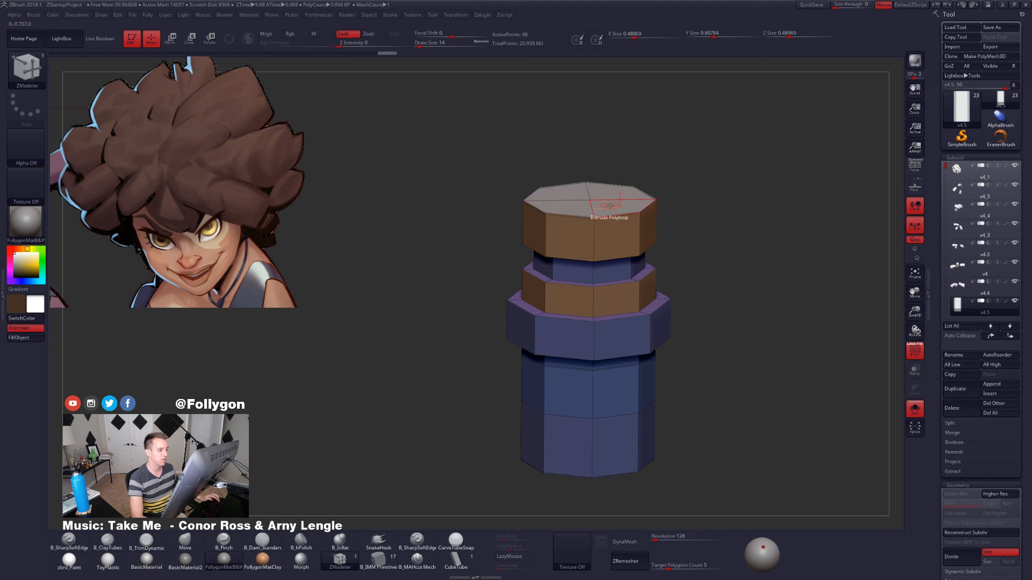
# Undo the polyloop extrusion on the top cap and extrude the cap upward with A Single Poly as the target.
pyautogui.moveTo(607, 200); pyautogui.dragTo(605, 192)
pyautogui.hotkey('ctrl', 'z')
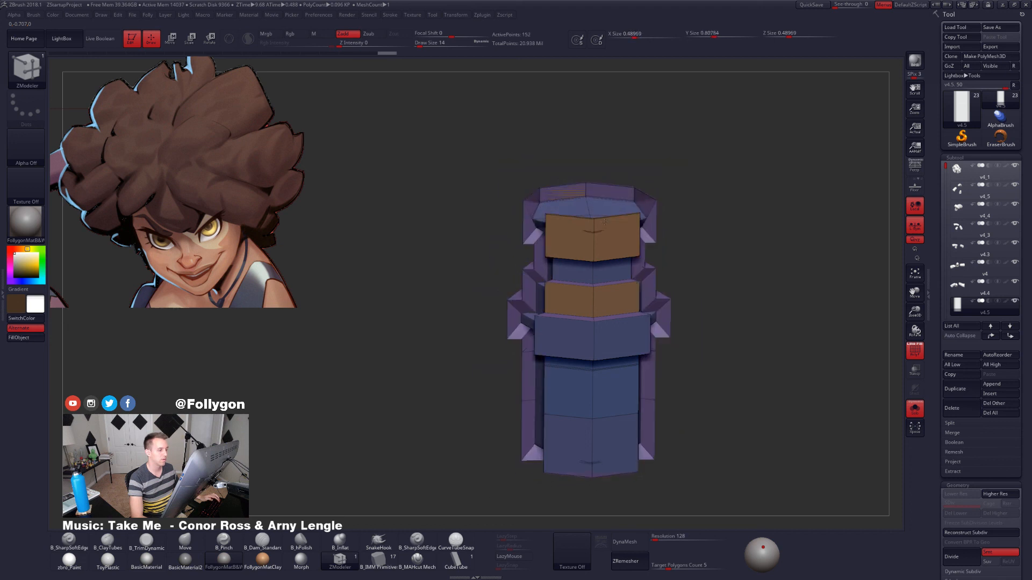
pyautogui.moveTo(613, 228); pyautogui.dragTo(616, 249, button='right')
pyautogui.press('space')
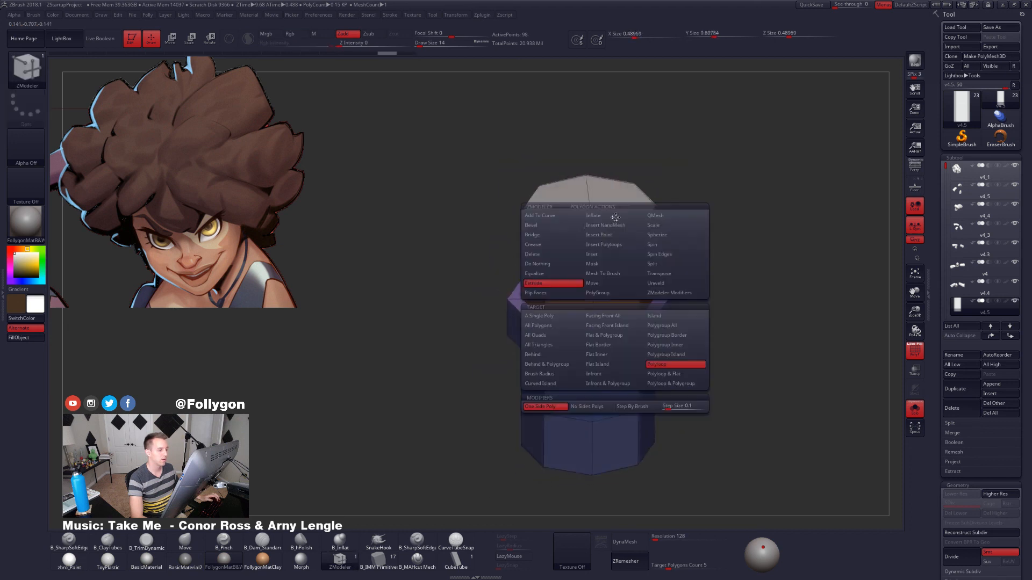
pyautogui.click(550, 317)
pyautogui.moveTo(607, 216); pyautogui.dragTo(607, 198)
pyautogui.moveTo(606, 216); pyautogui.dragTo(609, 181, button='right')
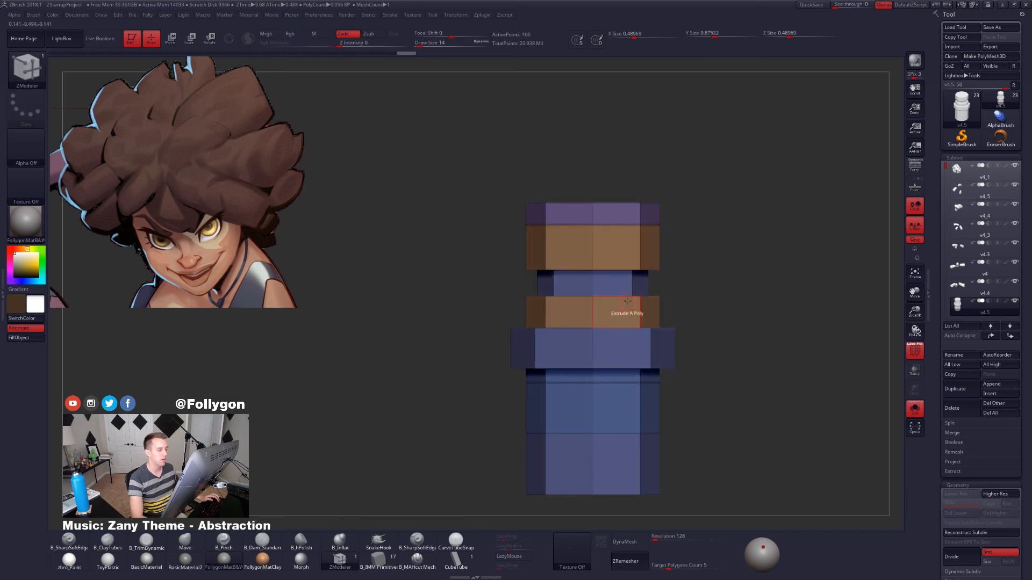
# Try ZModeler edge actions on the top cap, adding an inner ring and beveling the edge loop across it.
pyautogui.moveTo(628, 327); pyautogui.dragTo(602, 276, button='right')
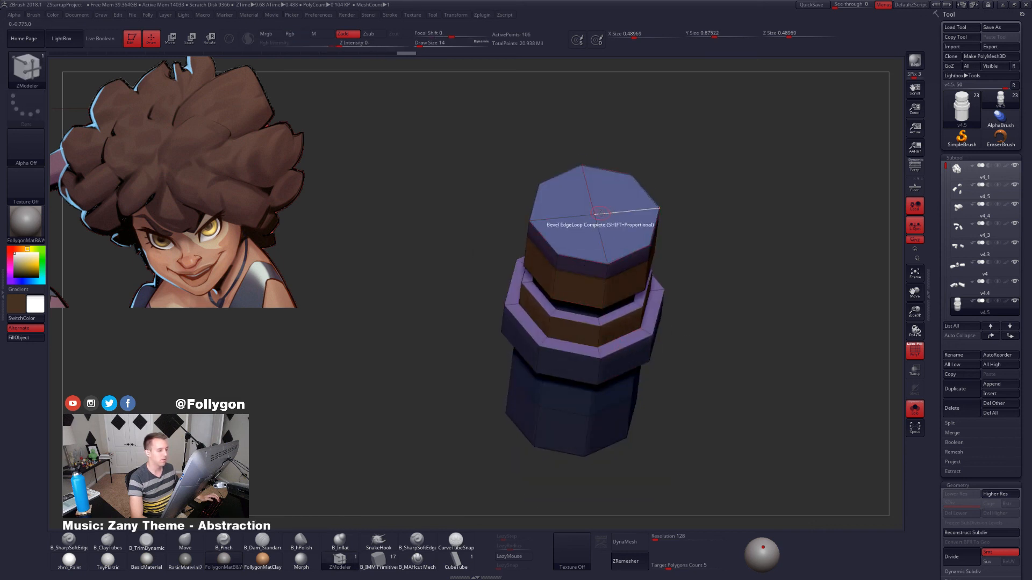
pyautogui.press('space')
pyautogui.click(599, 231)
pyautogui.moveTo(594, 215)
pyautogui.mouseDown()
pyautogui.moveTo(600, 235)
pyautogui.moveTo(611, 218)
pyautogui.mouseUp()
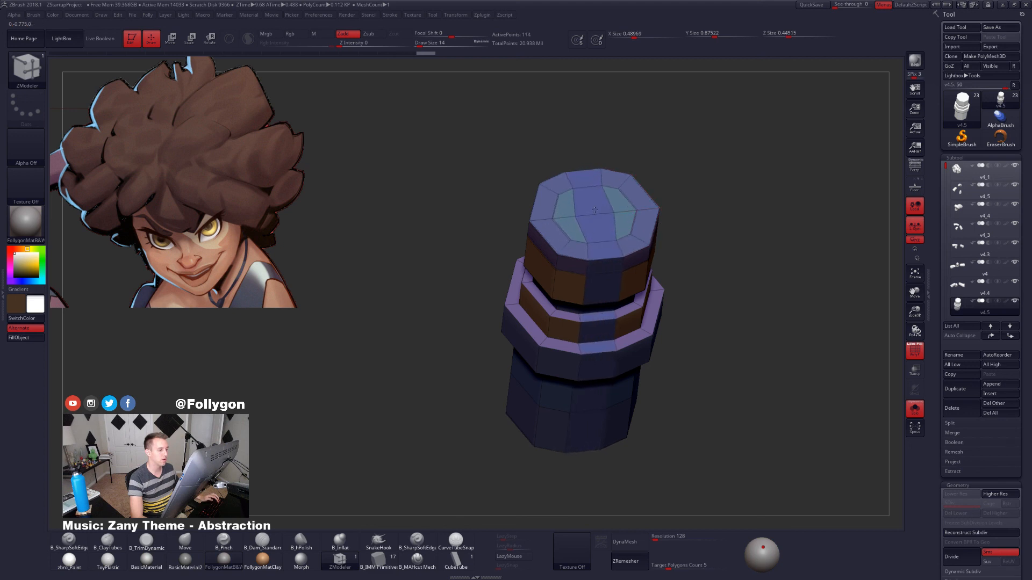
pyautogui.press('ctrl')
# Preview the extruded cylinder from the front with dynamic subdivision on and off.
pyautogui.moveTo(611, 220)
pyautogui.mouseDown()
pyautogui.moveTo(618, 288)
pyautogui.moveTo(629, 245)
pyautogui.moveTo(677, 315)
pyautogui.mouseUp()
pyautogui.press('d')
pyautogui.keyDown('alt'); pyautogui.moveTo(658, 247); pyautogui.dragTo(685, 287); pyautogui.keyUp('alt')
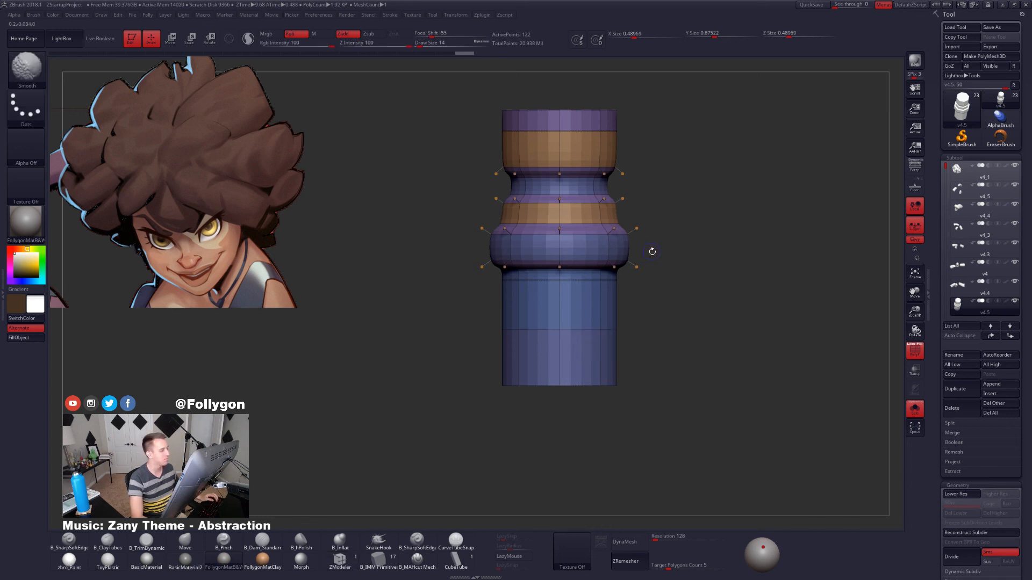
pyautogui.hotkey('shift', 'd')
pyautogui.press('d')
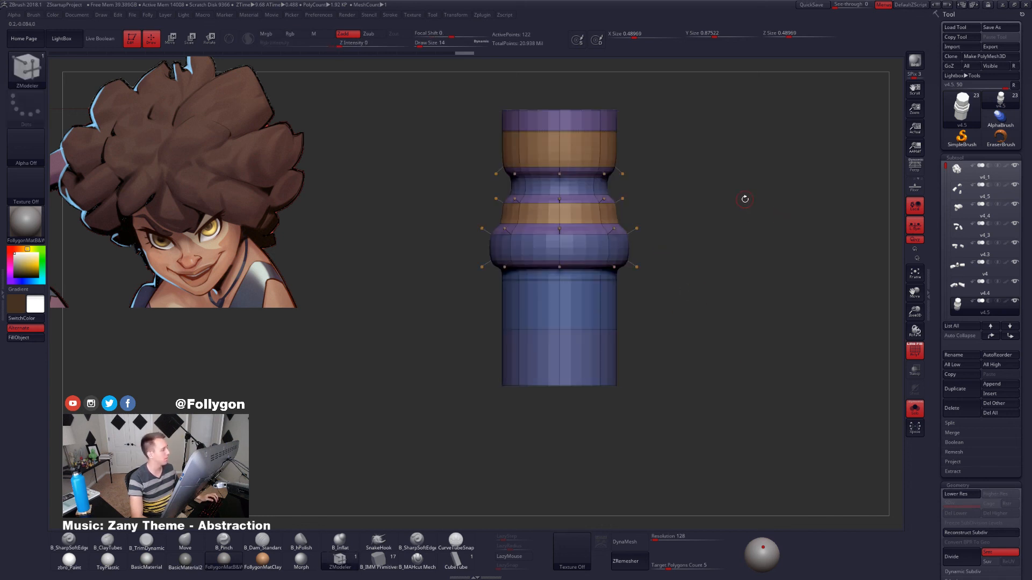
pyautogui.hotkey('shift', 'd')
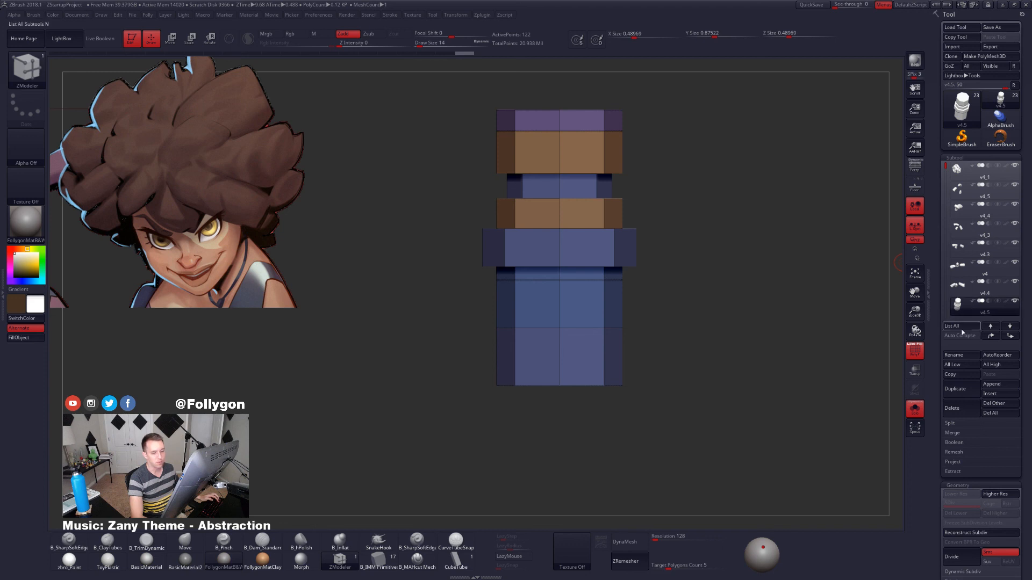
# Delete the low-poly cylinder subtool and confirm the deletion.
pyautogui.click(952, 408)
pyautogui.click(886, 426)
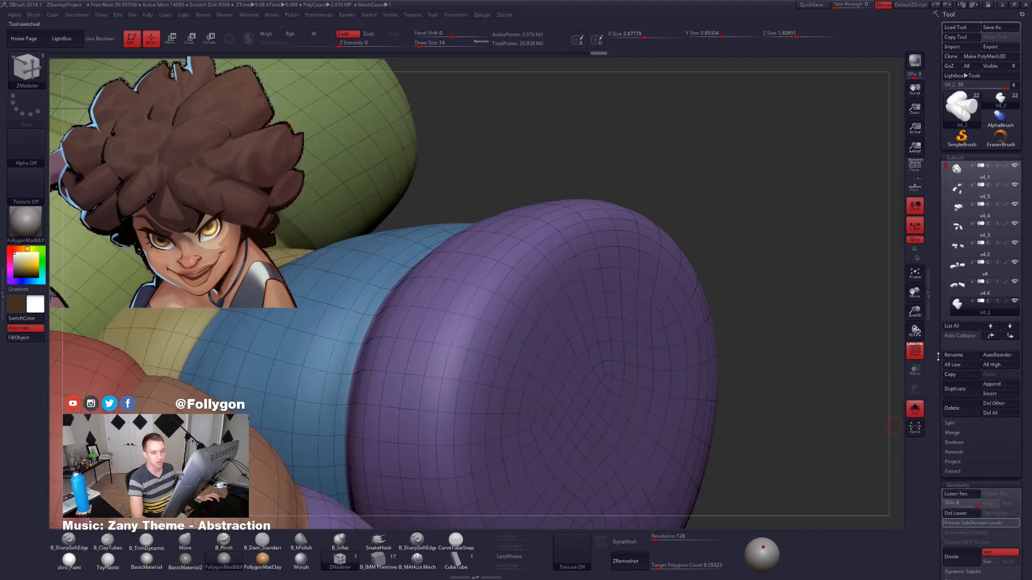
# Select the v4.4 hair subtool, frame the head, and set up the Move brush with MaskLasso as the masking tool.
pyautogui.click(958, 283)
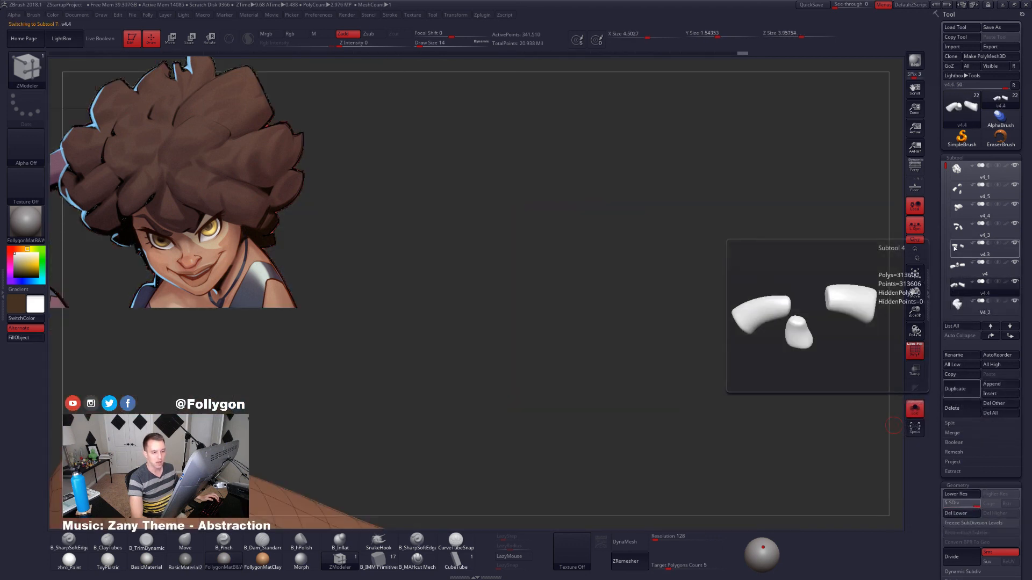
pyautogui.press('f')
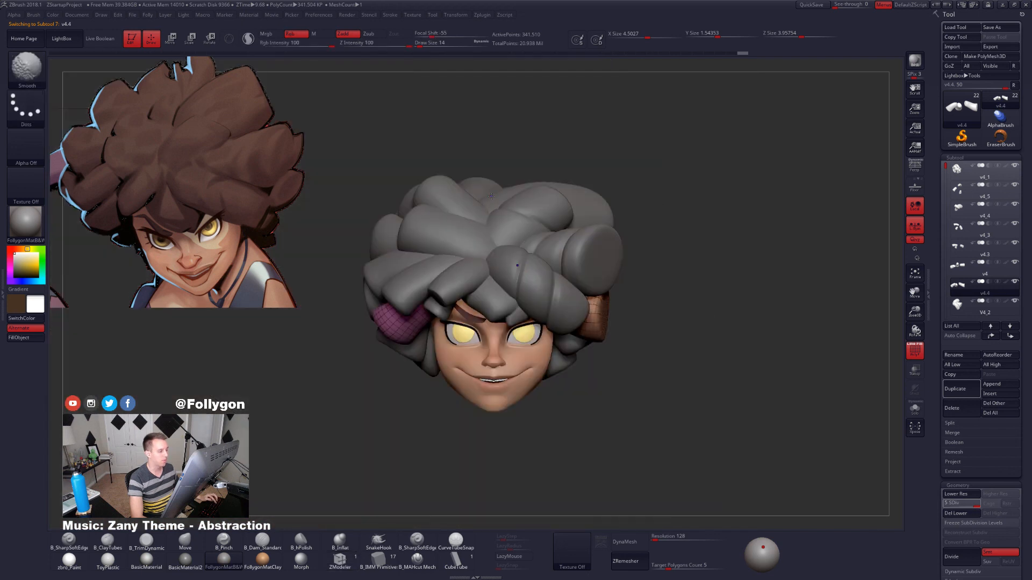
pyautogui.press('b')
pyautogui.press('m')
pyautogui.press('v')
pyautogui.moveTo(663, 288)
pyautogui.mouseDown()
pyautogui.moveTo(674, 336)
pyautogui.moveTo(746, 339)
pyautogui.moveTo(716, 302)
pyautogui.mouseUp()
pyautogui.hotkey('ctrl', 'shift', 'f')
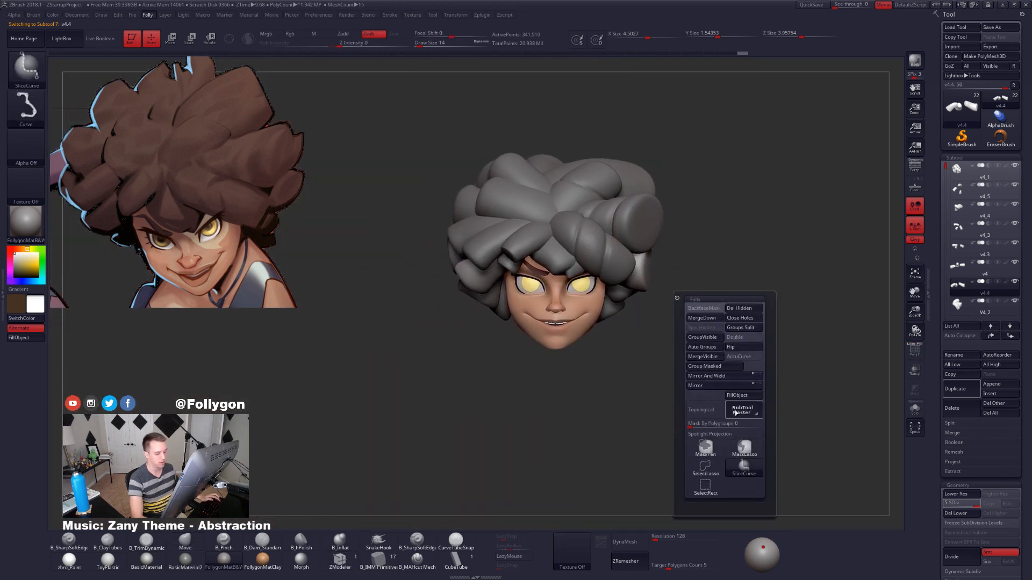
pyautogui.click(744, 448)
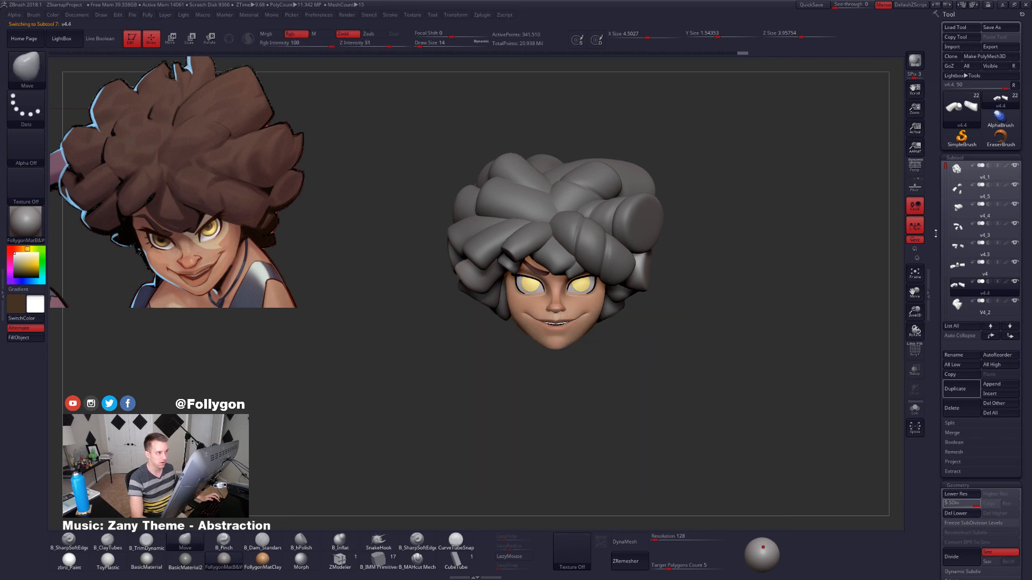
# Quick-save the project and enlarge the Move brush's draw size for broad shape changes on the hair.
pyautogui.click(811, 4)
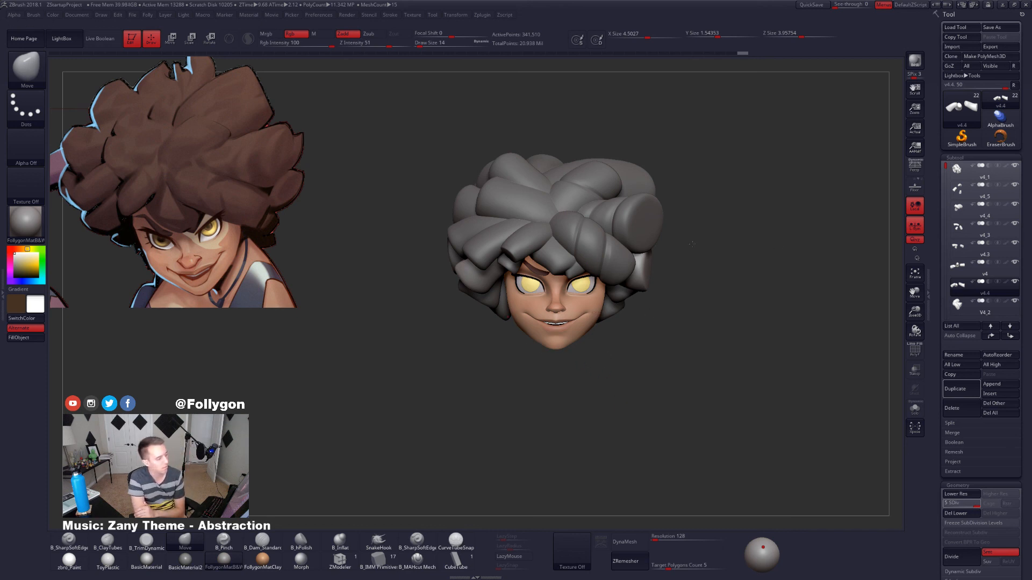
pyautogui.moveTo(692, 244); pyautogui.dragTo(687, 244)
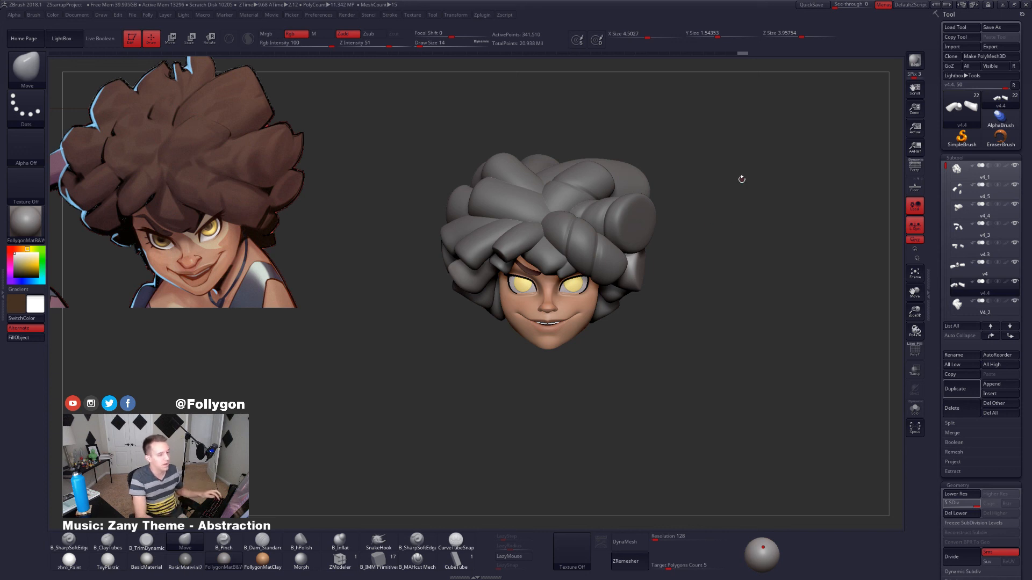
pyautogui.moveTo(684, 295); pyautogui.dragTo(702, 256)
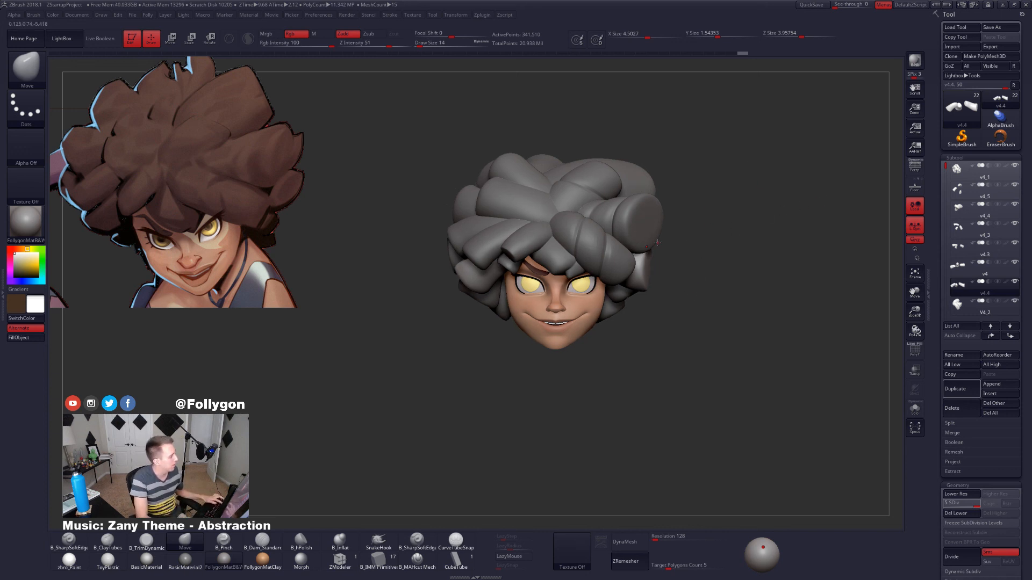
pyautogui.press('space')
pyautogui.click(722, 247)
pyautogui.hotkey('ctrl', 'shift', 'f')
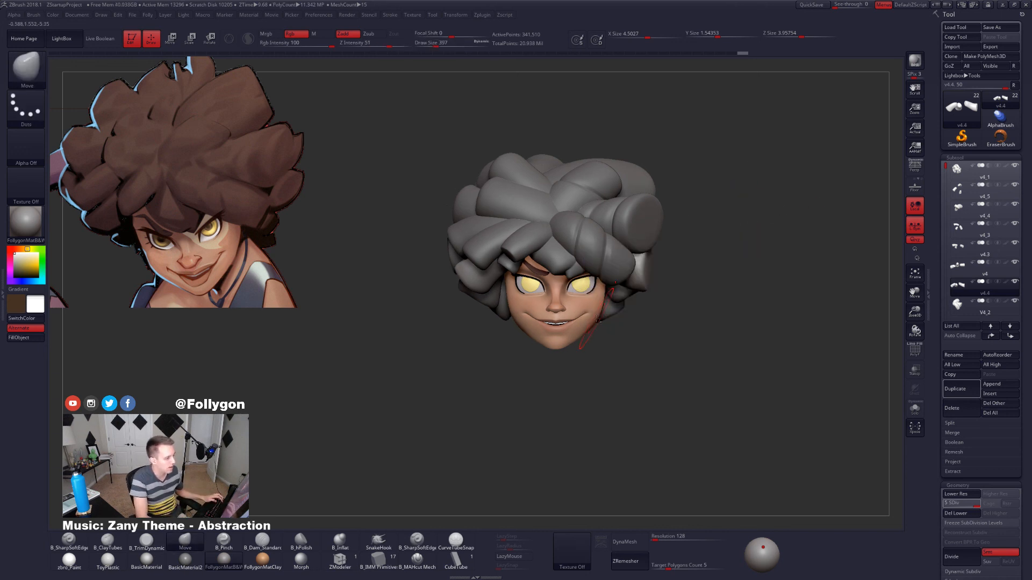
pyautogui.keyDown('alt'); pyautogui.moveTo(720, 218); pyautogui.dragTo(717, 245); pyautogui.keyUp('alt')
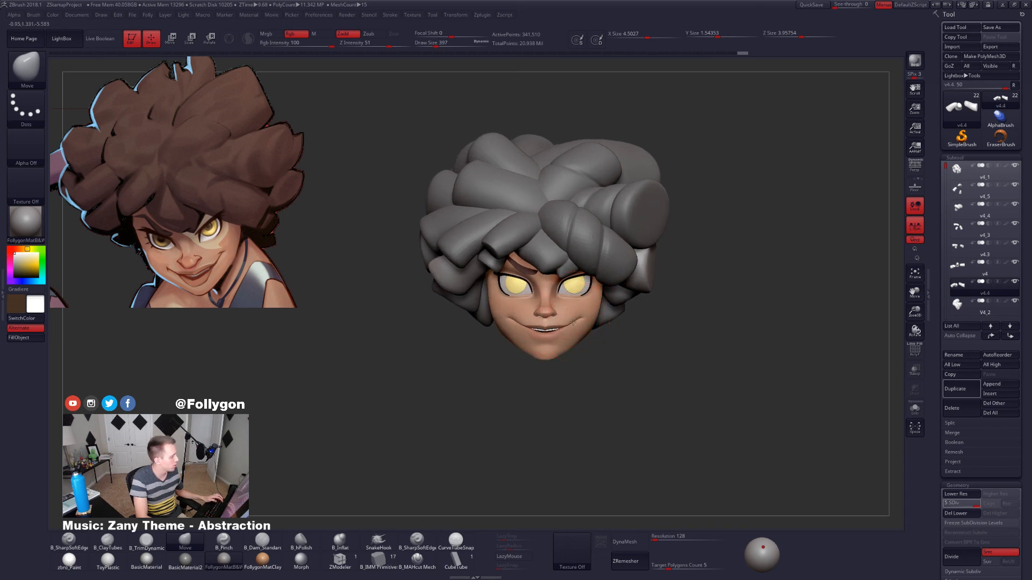
# Select the Head subtool, examine it alone in profile, and show the hair and face together again from the front.
pyautogui.moveTo(578, 310); pyautogui.dragTo(533, 321, button='right')
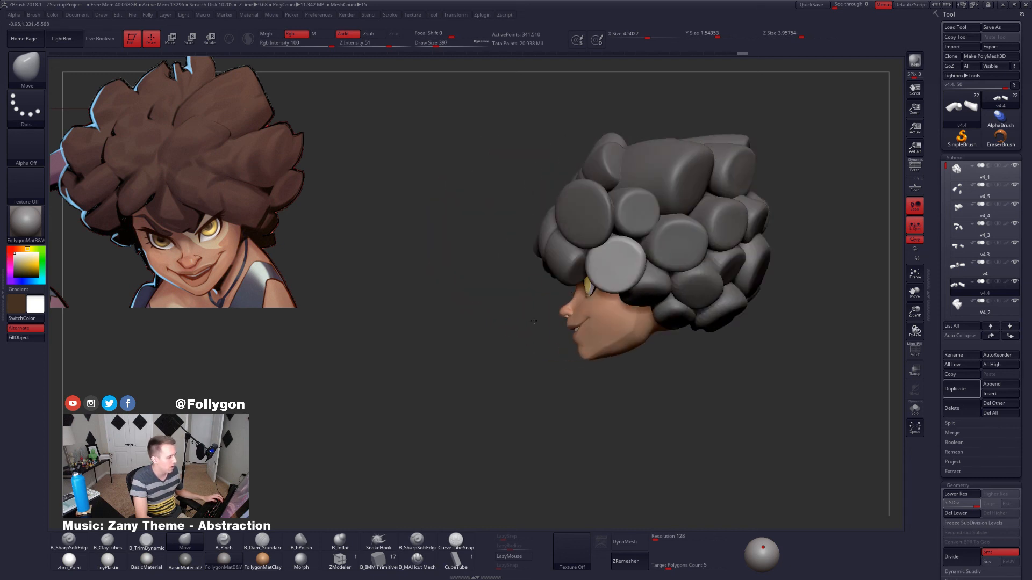
pyautogui.keyDown('alt'); pyautogui.click(564, 337); pyautogui.keyUp('alt')
pyautogui.hotkey('alt', 's')
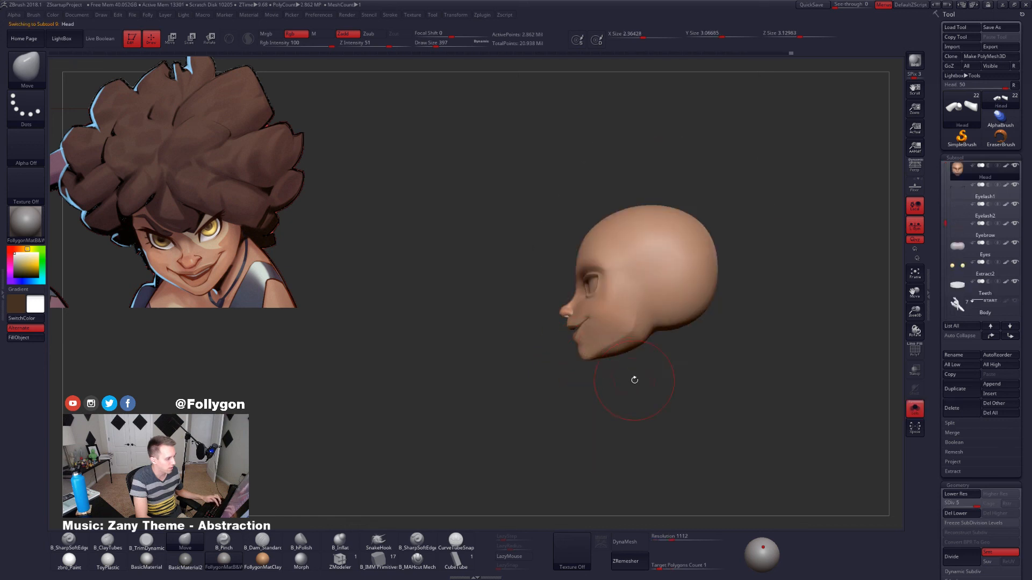
pyautogui.hotkey('alt', 's')
pyautogui.moveTo(630, 366); pyautogui.dragTo(663, 350)
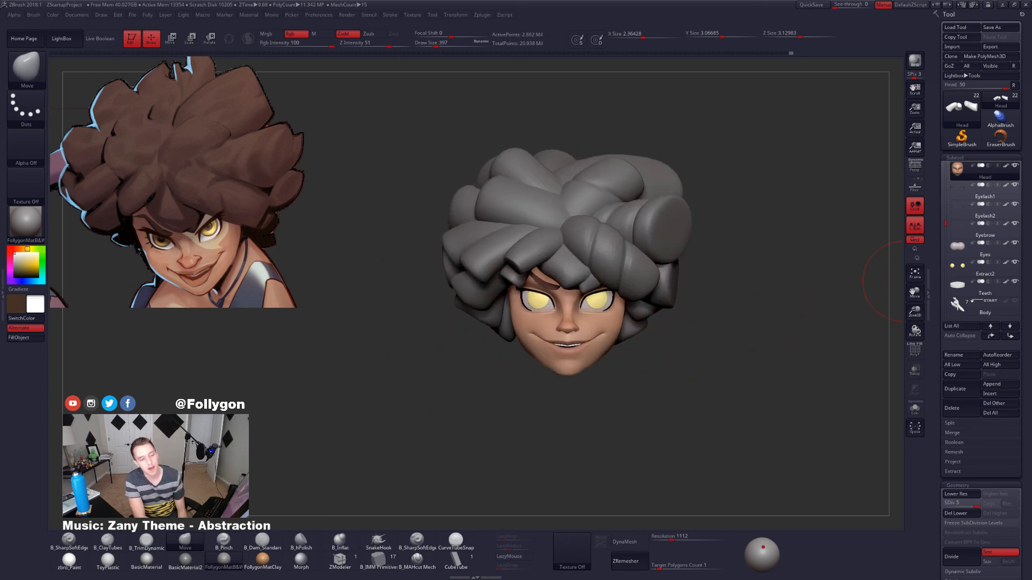
# Switch to the browser, look through the Domino concept artist's ArtStation portfolio and the Follygon Gumroad page, and return to ZBrush.
pyautogui.hotkey('alt', 'Tab')
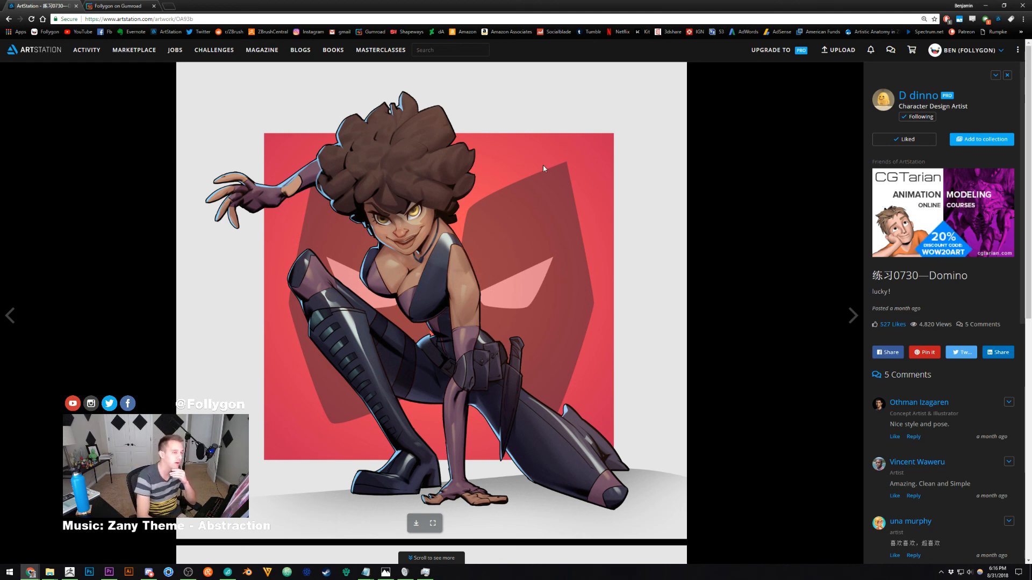
pyautogui.middleClick(913, 96)
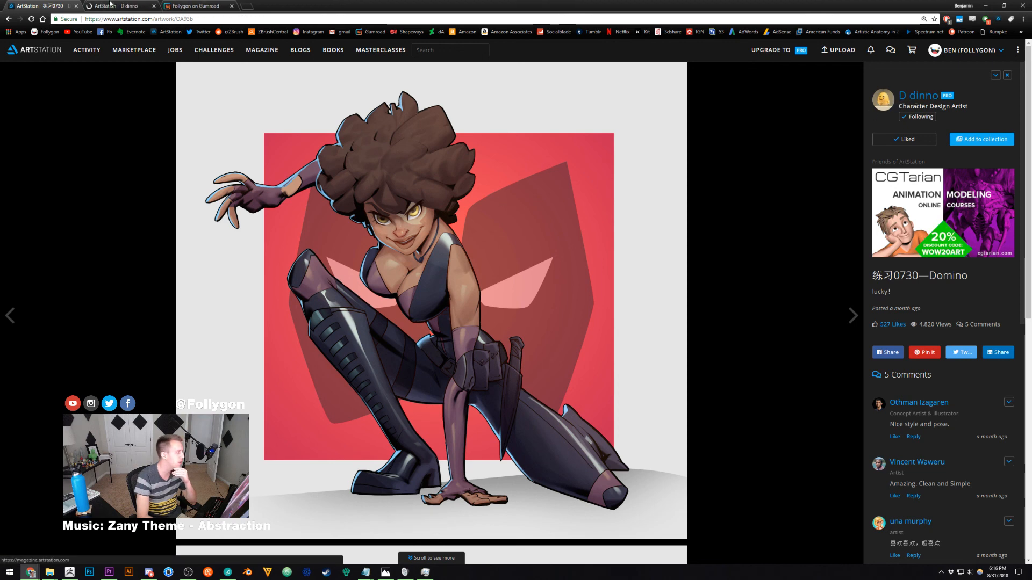
pyautogui.click(110, 5)
pyautogui.scroll(-2, 507, 210)
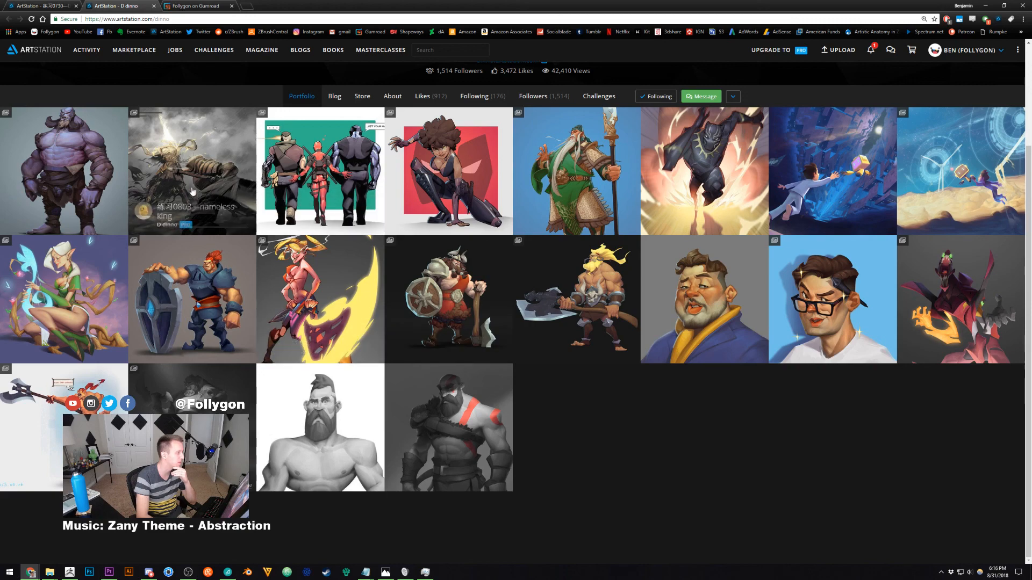
pyautogui.scroll(2, 192, 183)
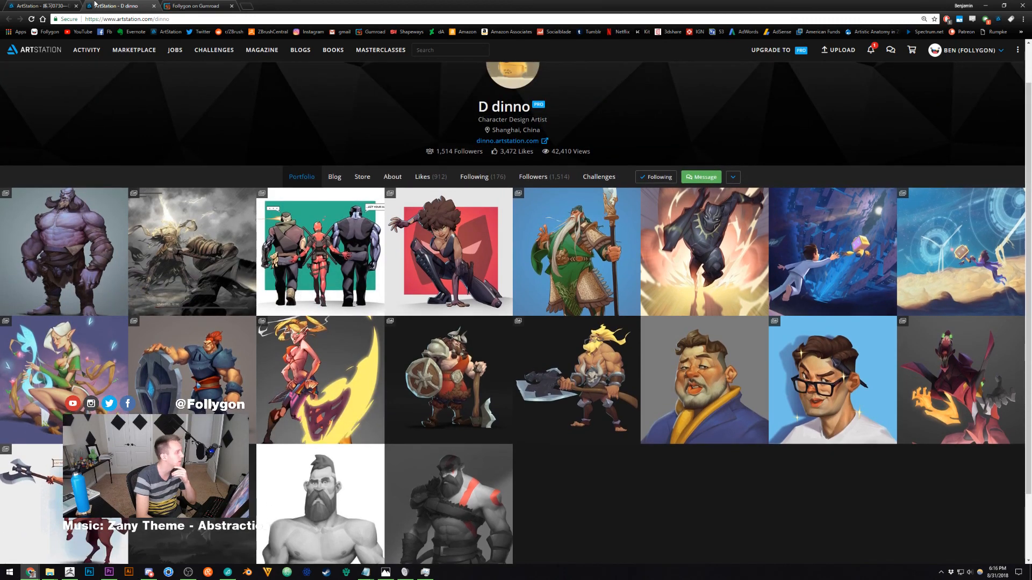
pyautogui.click(154, 6)
pyautogui.click(118, 6)
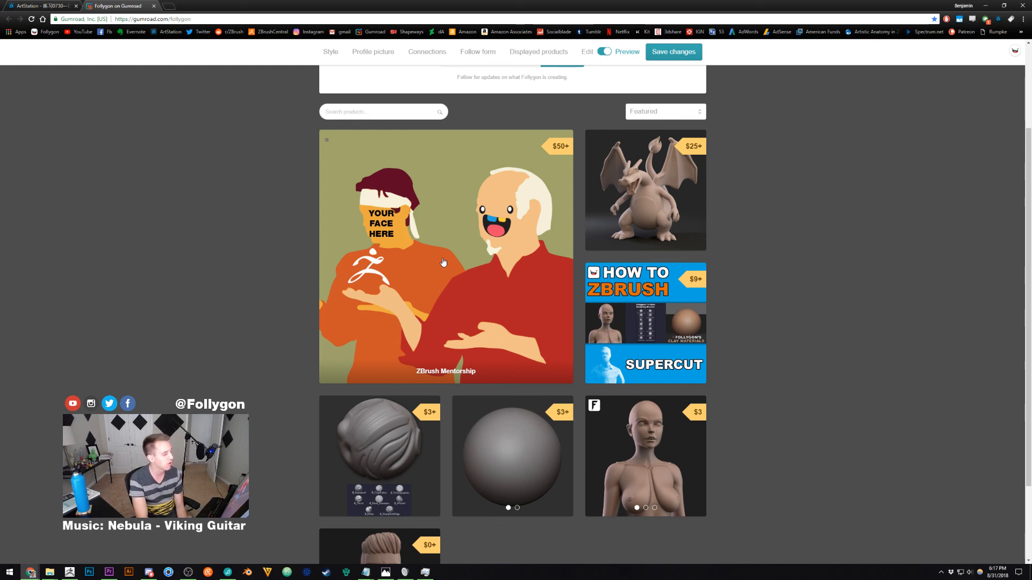
pyautogui.click(986, 5)
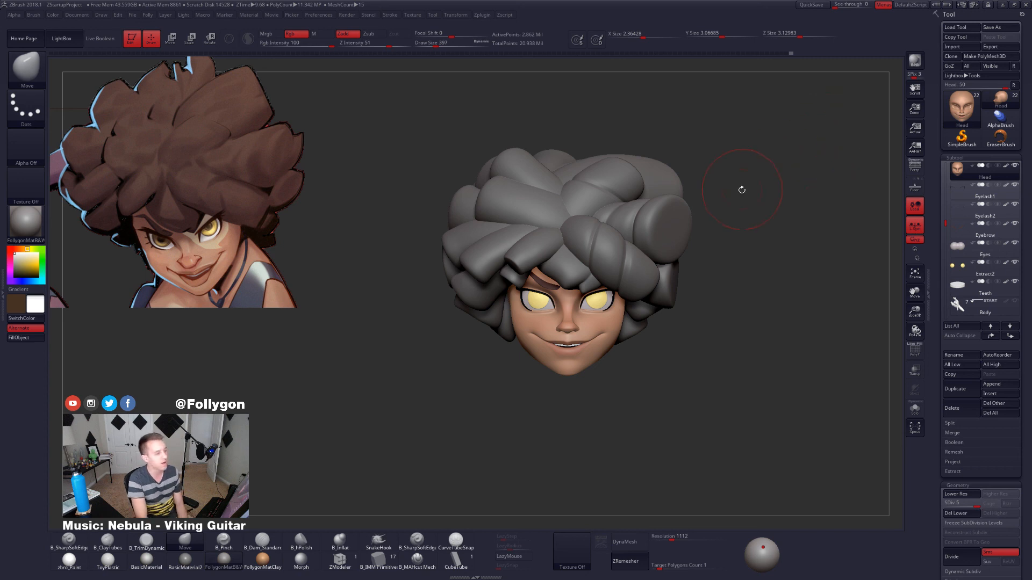
# Set the Move brush's draw size to 252.
pyautogui.press('space')
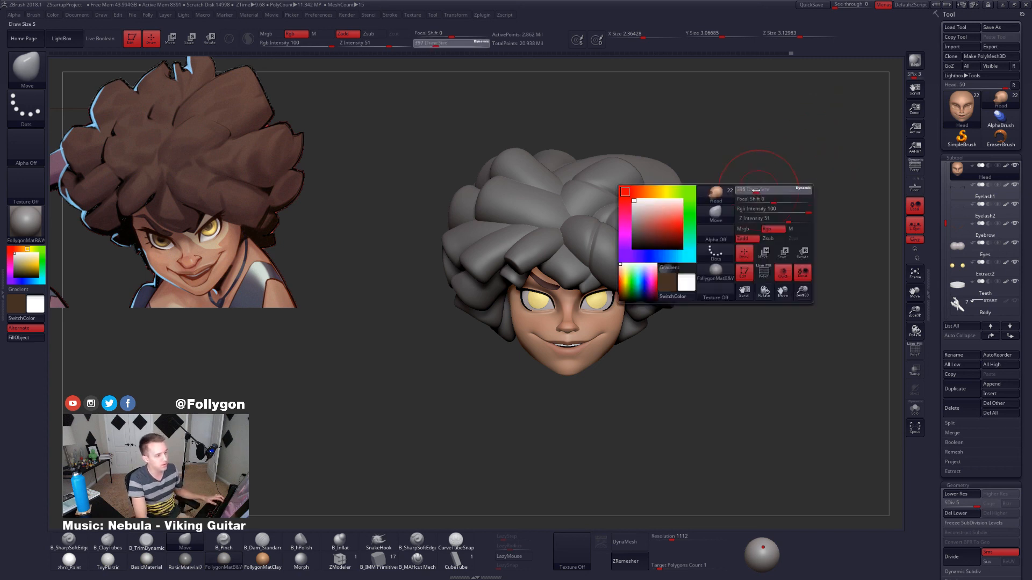
pyautogui.hotkey('ctrl', 'shift', 'space')
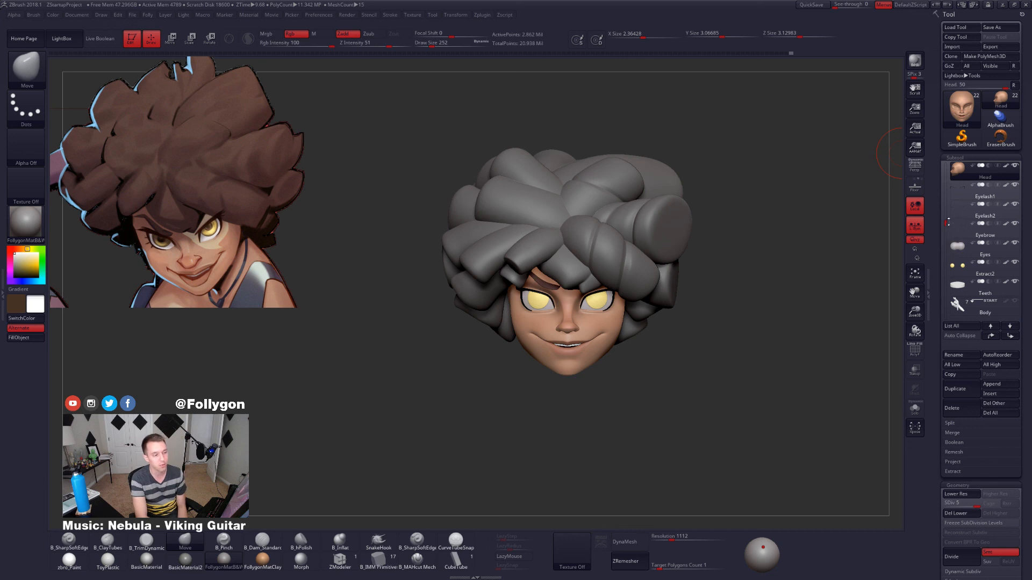
# Examine the Body subtool, the isolated Hand left subtool, and the isolated Hand left1_2 subtool.
pyautogui.scroll(-3, 956, 242)
pyautogui.click(960, 285)
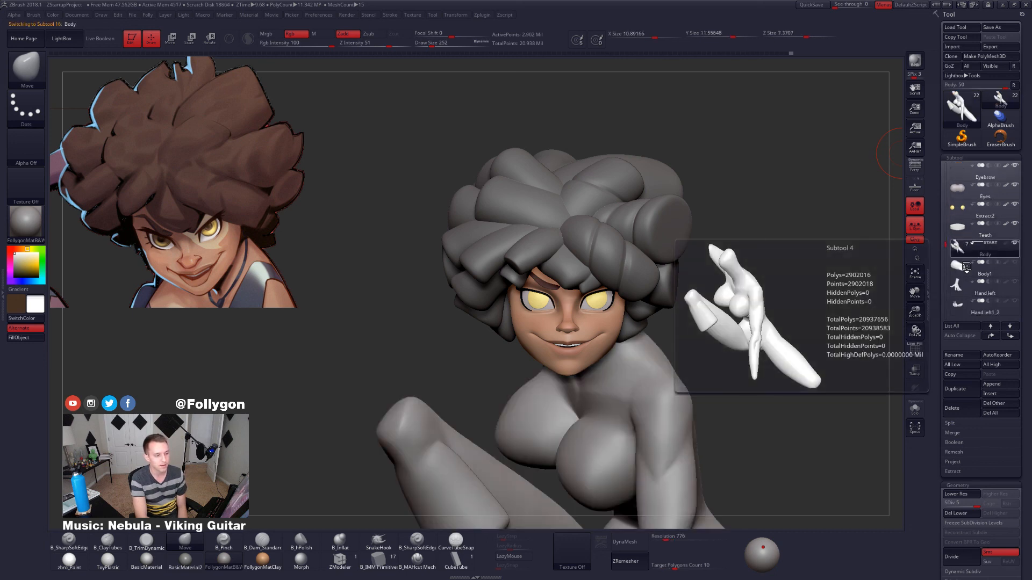
pyautogui.hotkey('alt', 's')
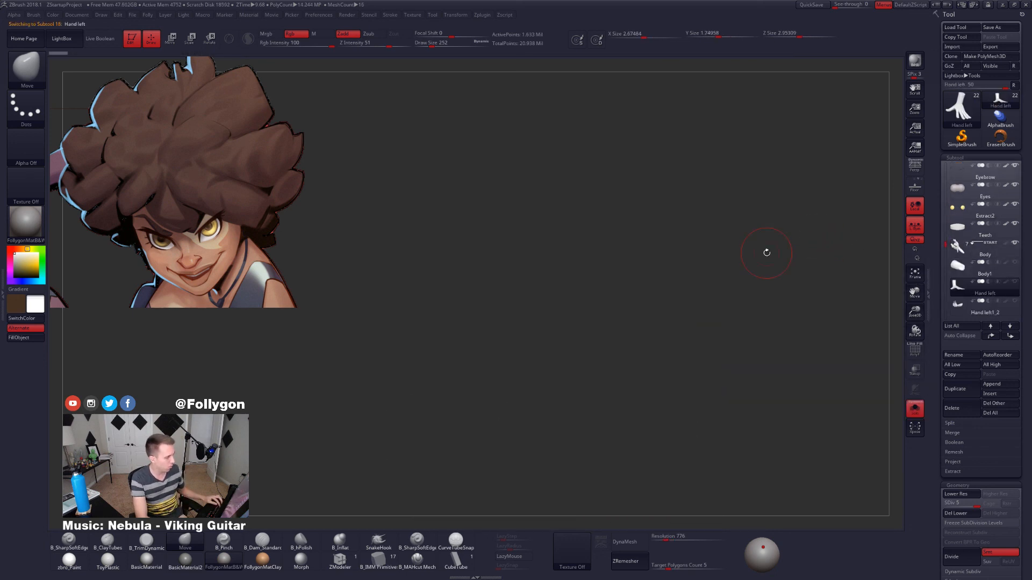
pyautogui.press('f')
pyautogui.press('f')
pyautogui.moveTo(663, 297)
pyautogui.mouseDown()
pyautogui.moveTo(569, 410)
pyautogui.moveTo(554, 385)
pyautogui.moveTo(607, 371)
pyautogui.mouseUp()
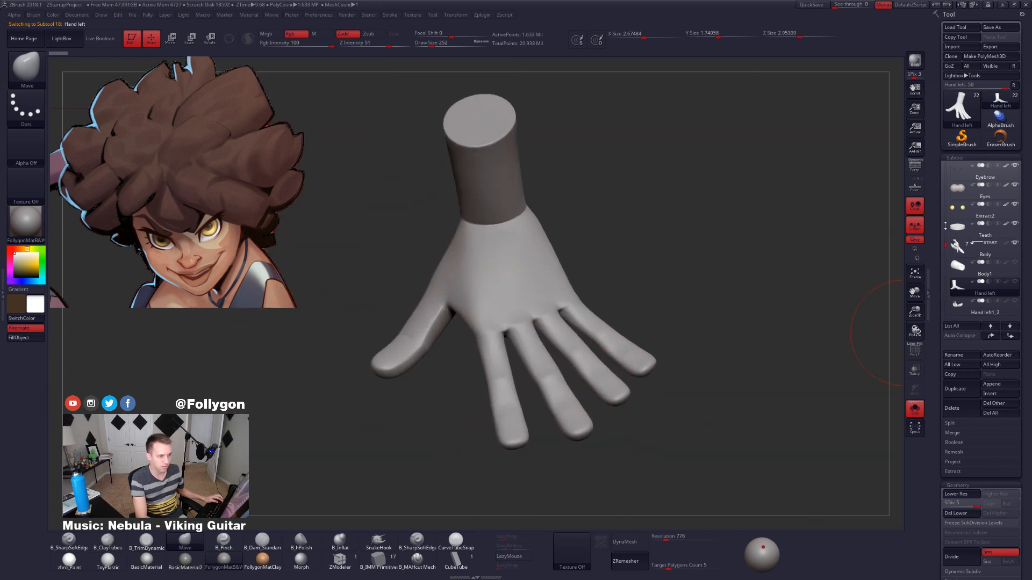
pyautogui.click(967, 312)
pyautogui.moveTo(677, 301); pyautogui.dragTo(651, 279)
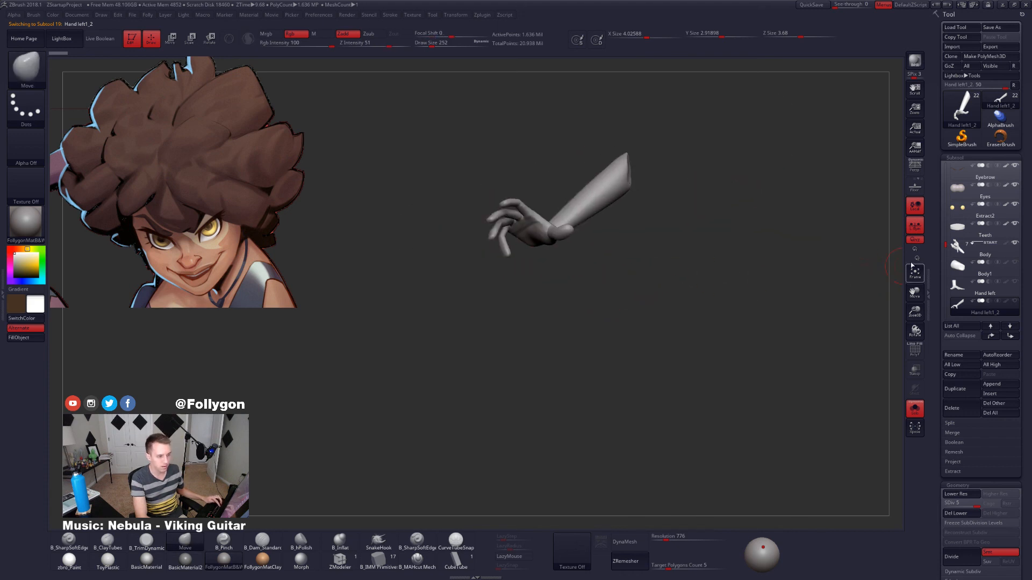
# Reselect the Head subtool and turn off Solo to show the whole head with its hair.
pyautogui.scroll(5, 950, 205)
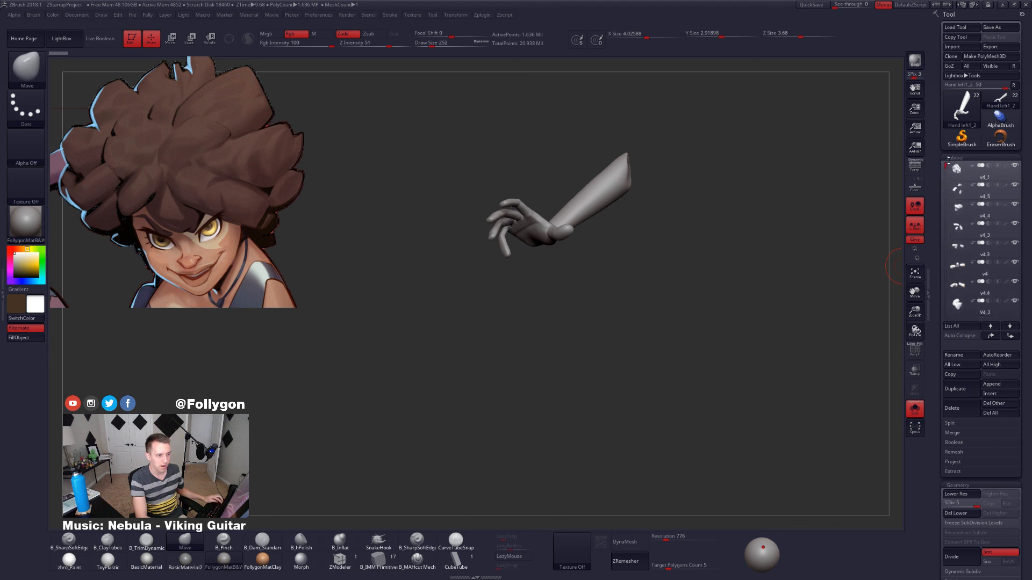
pyautogui.click(950, 205)
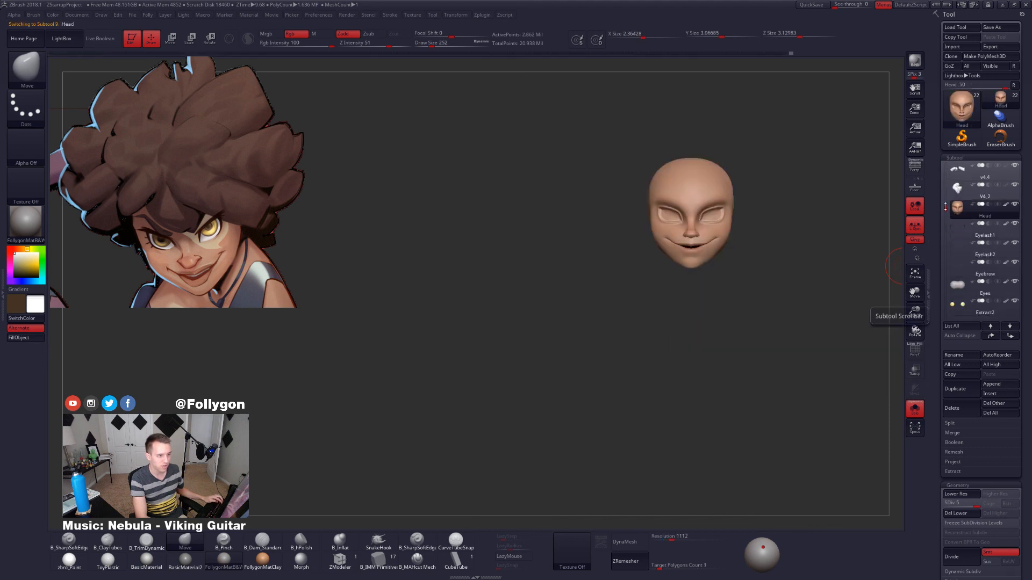
pyautogui.scroll(-3, 950, 225)
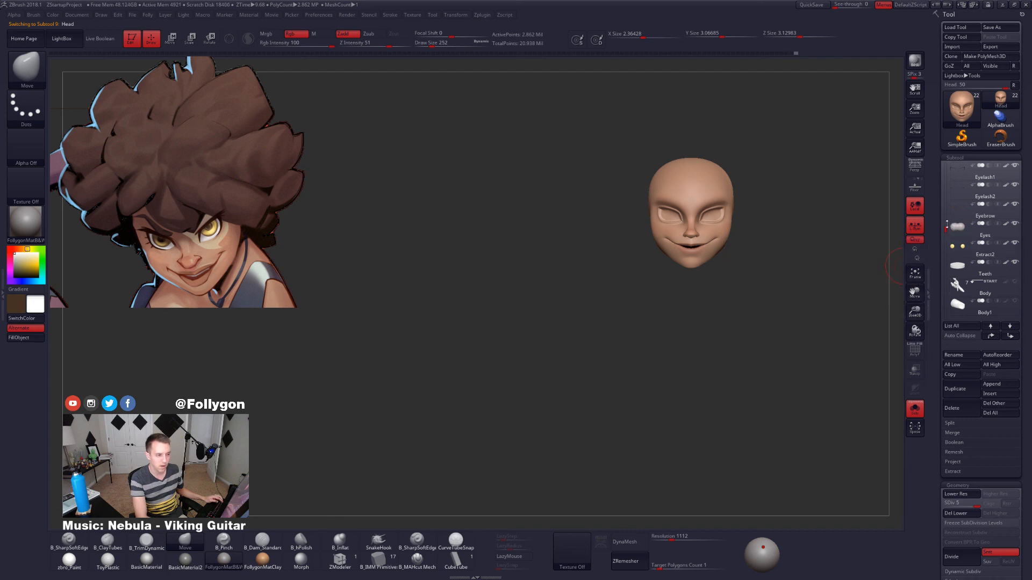
pyautogui.scroll(3, 947, 224)
pyautogui.keyDown('alt'); pyautogui.moveTo(830, 208); pyautogui.dragTo(673, 318); pyautogui.keyUp('alt')
pyautogui.hotkey('alt', 's')
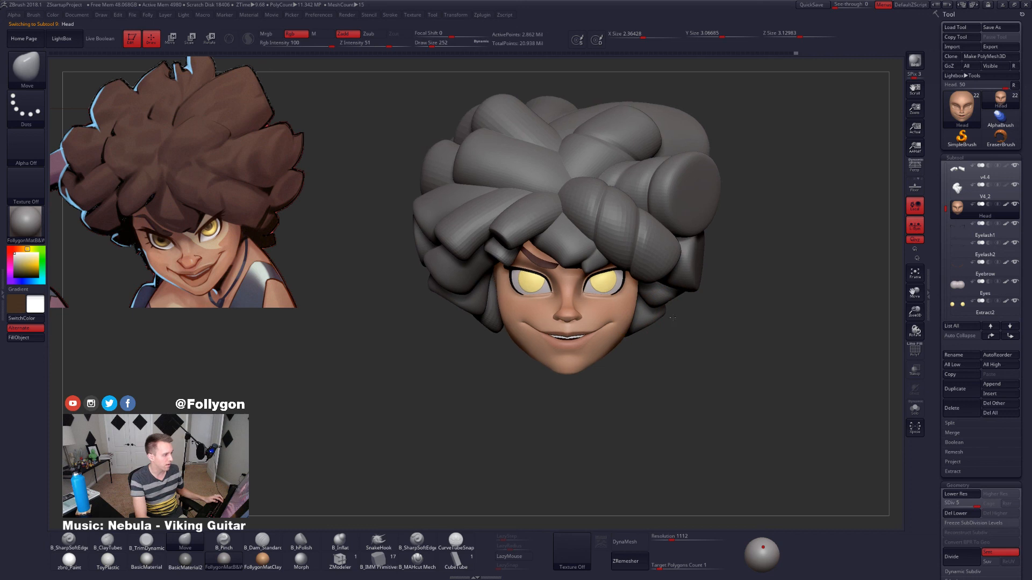
pyautogui.hotkey('ctrl', 'shift', 'f')
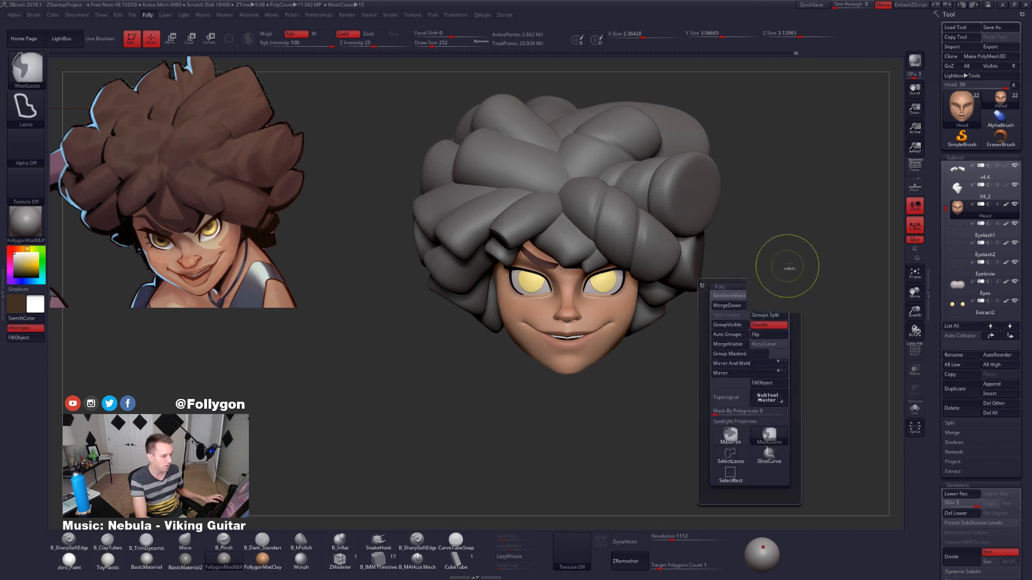
pyautogui.keyDown('alt'); pyautogui.moveTo(796, 247); pyautogui.dragTo(786, 268); pyautogui.keyUp('alt')
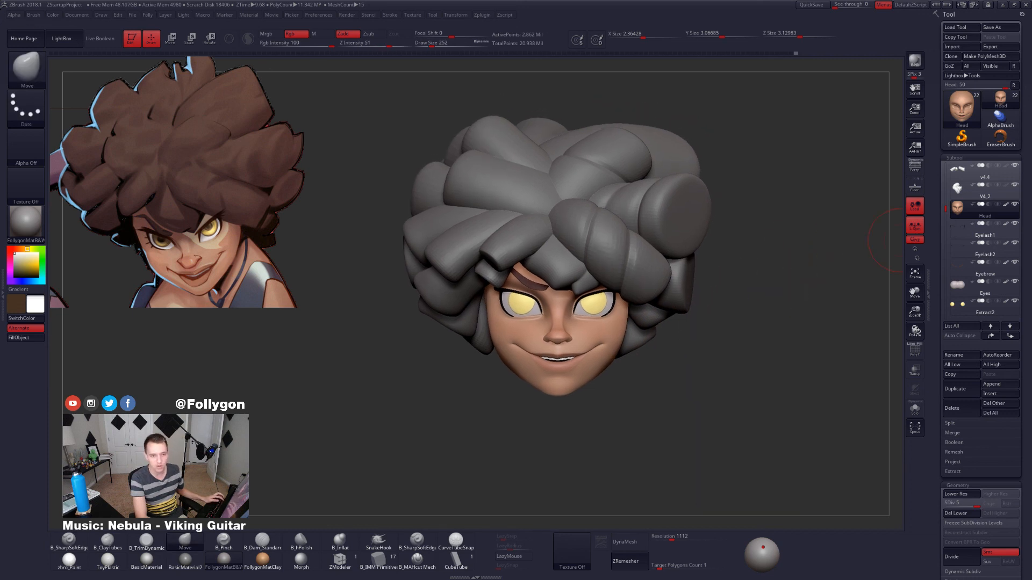